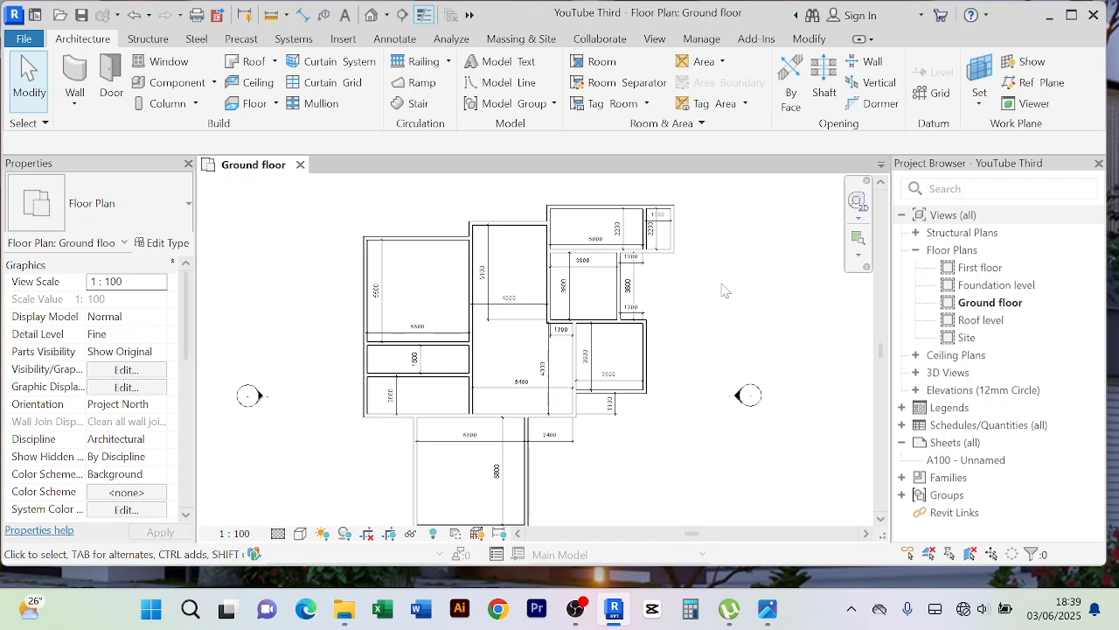
Examine the overall wall layout and room dimensions of the ground floor plan
scroll(713, 293, down, 2)
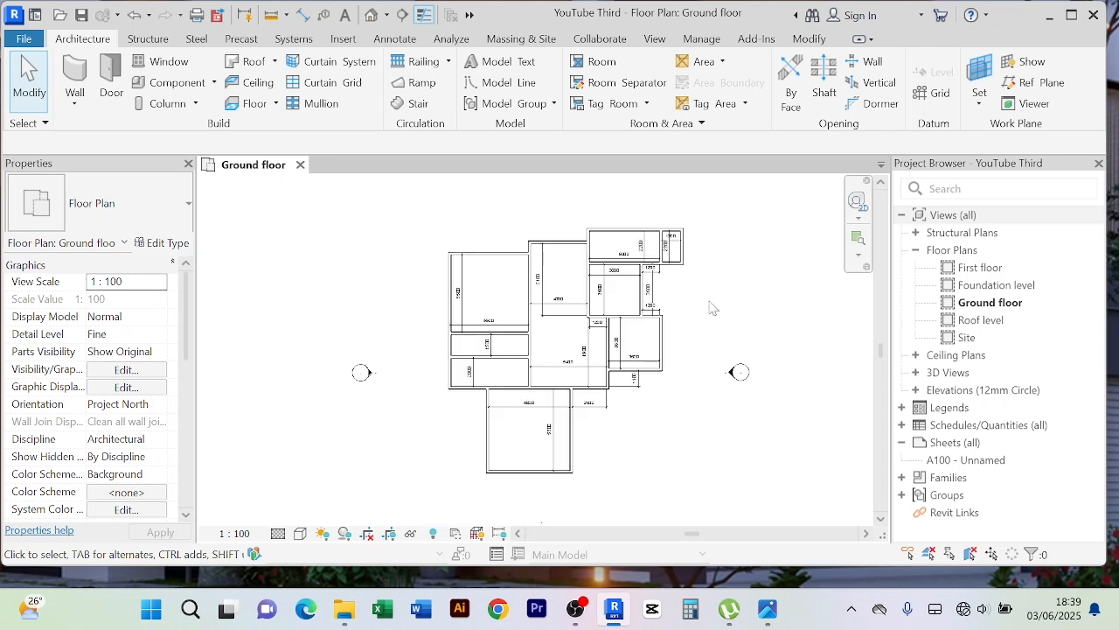
middle_drag(714, 294, 695, 326)
scroll(611, 411, up, 3)
scroll(639, 411, down, 2)
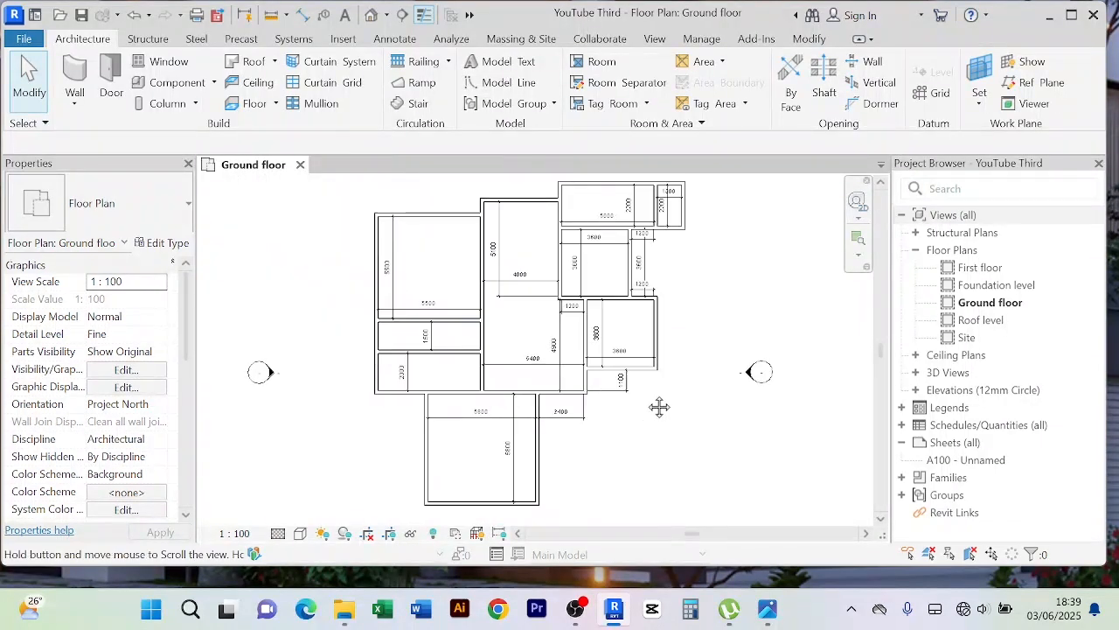
middle_drag(659, 408, 669, 431)
scroll(687, 290, up, 3)
scroll(717, 310, down, 3)
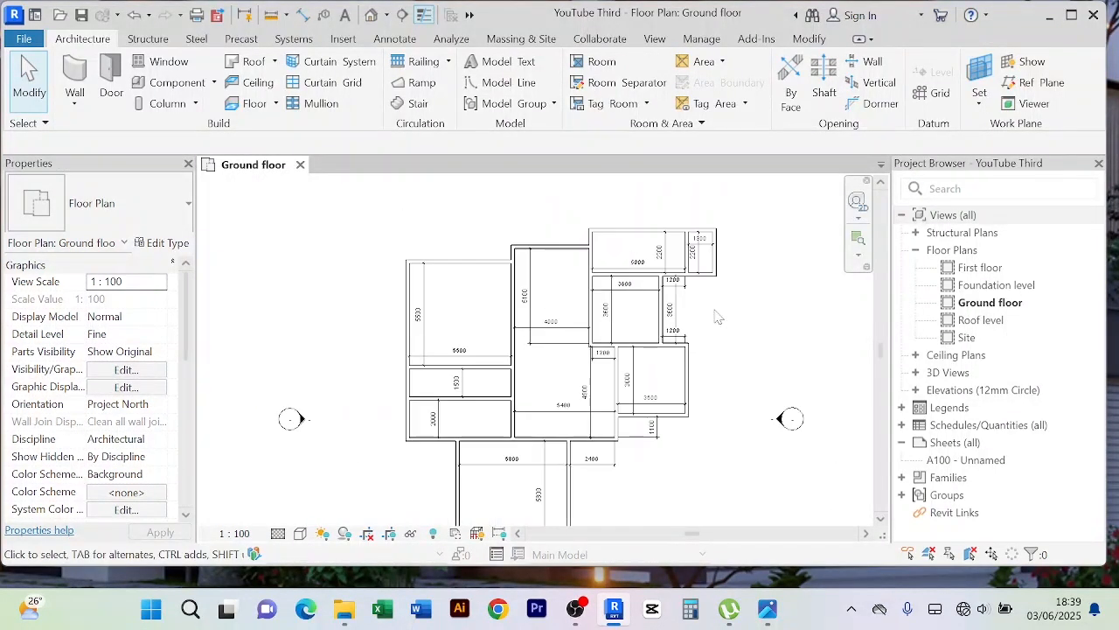
scroll(720, 319, up, 1)
mouse_move(722, 324)
middle_down()
mouse_move(724, 333)
mouse_move(711, 306)
middle_up()
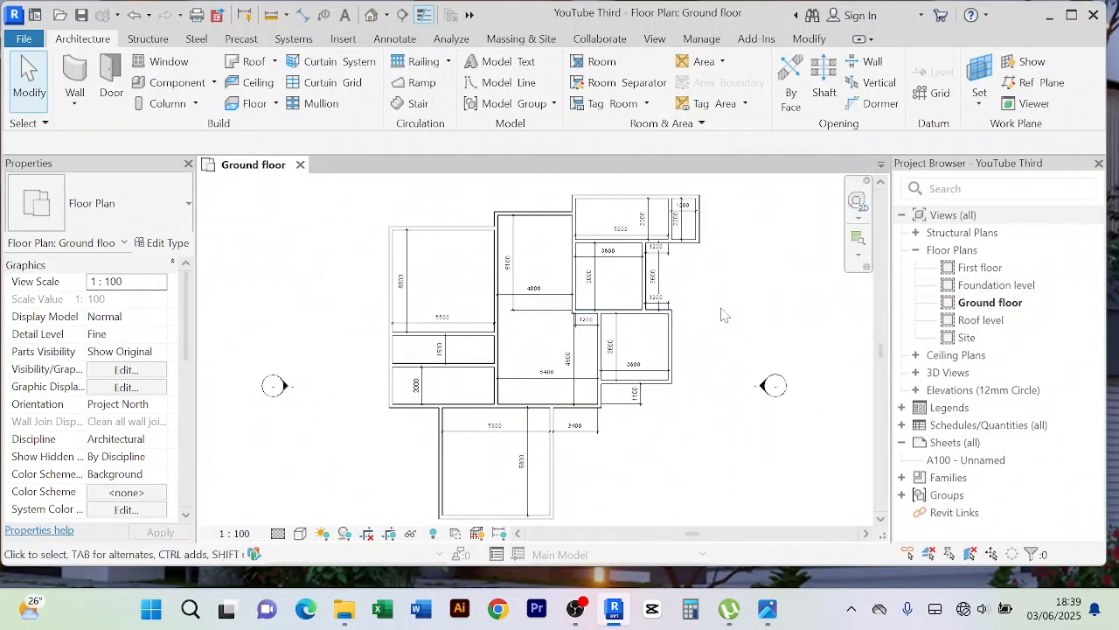
middle_drag(723, 315, 675, 294)
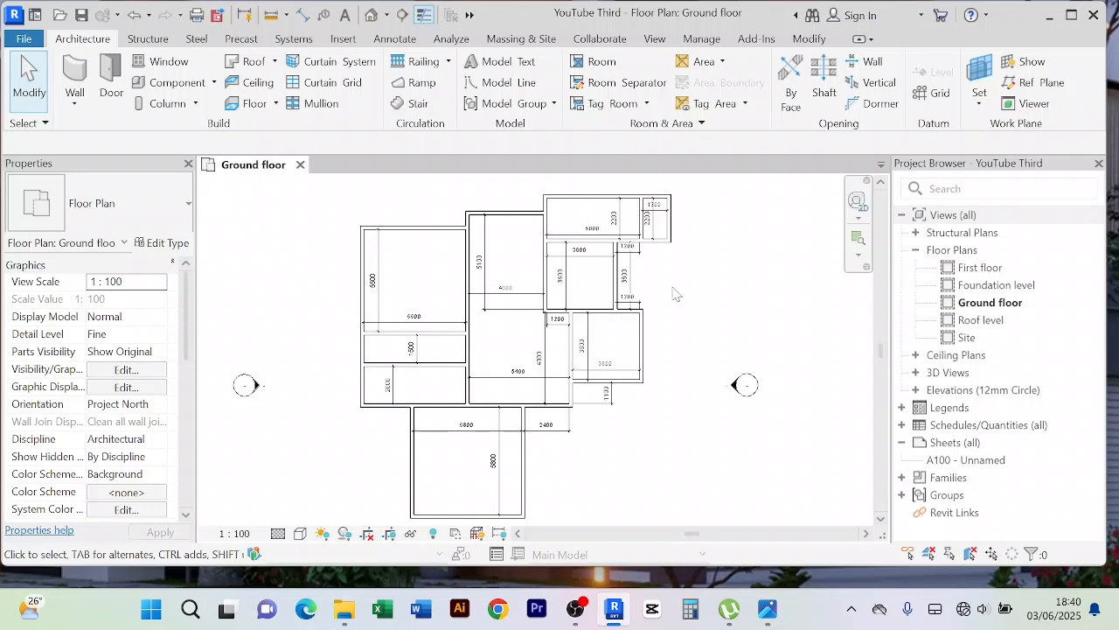
key(alt+Tab)
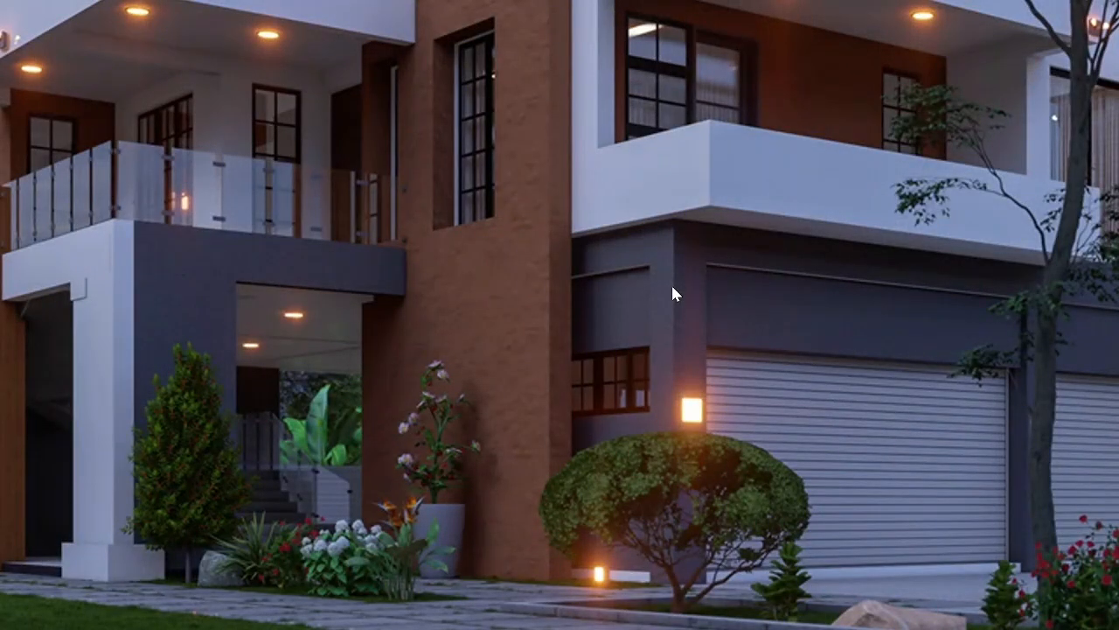
key(alt+Tab)
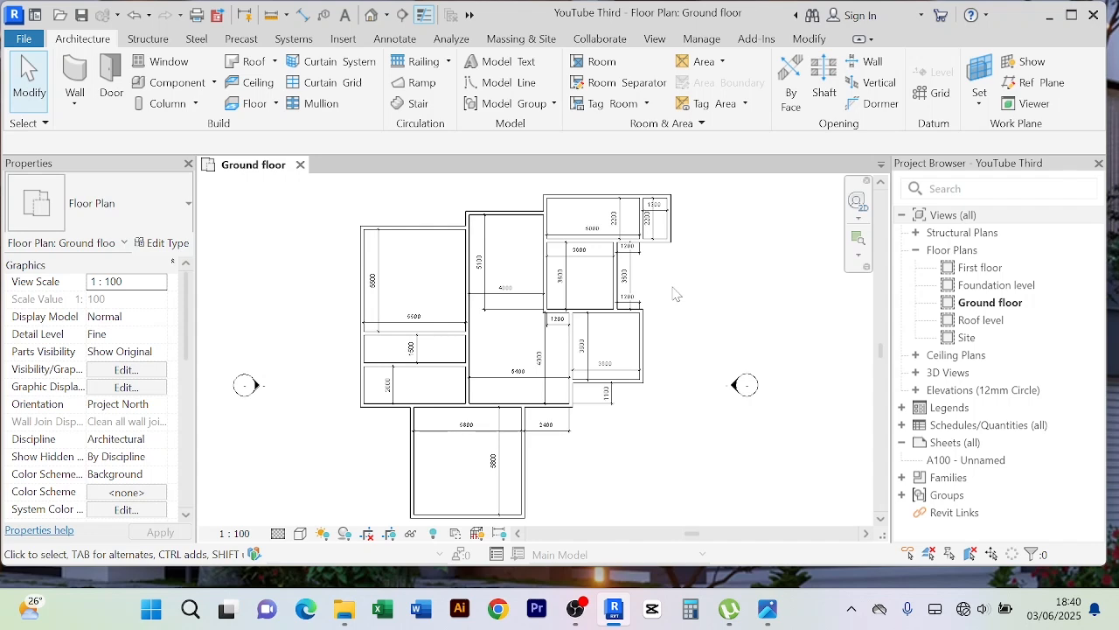
Examine the dimensioned rooms along the east side of the ground floor plan, including the two 3600 mm square rooms
scroll(684, 297, up, 1)
scroll(569, 406, up, 2)
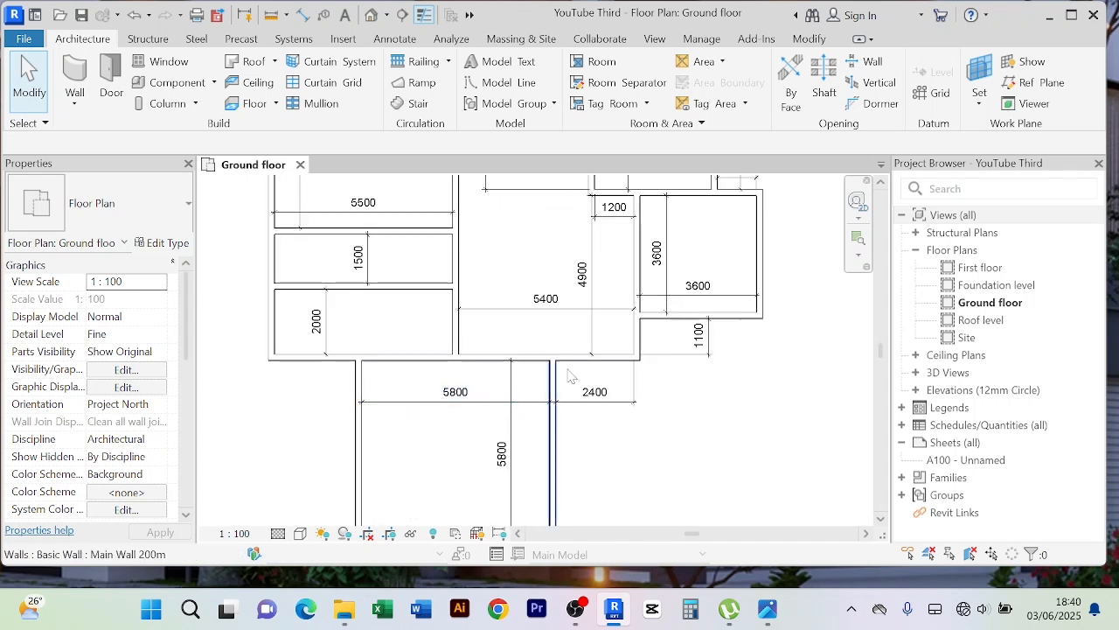
scroll(577, 366, down, 2)
middle_drag(552, 370, 532, 422)
scroll(533, 362, up, 2)
middle_drag(558, 354, 547, 418)
scroll(545, 299, down, 2)
middle_drag(552, 310, 517, 289)
scroll(602, 350, up, 2)
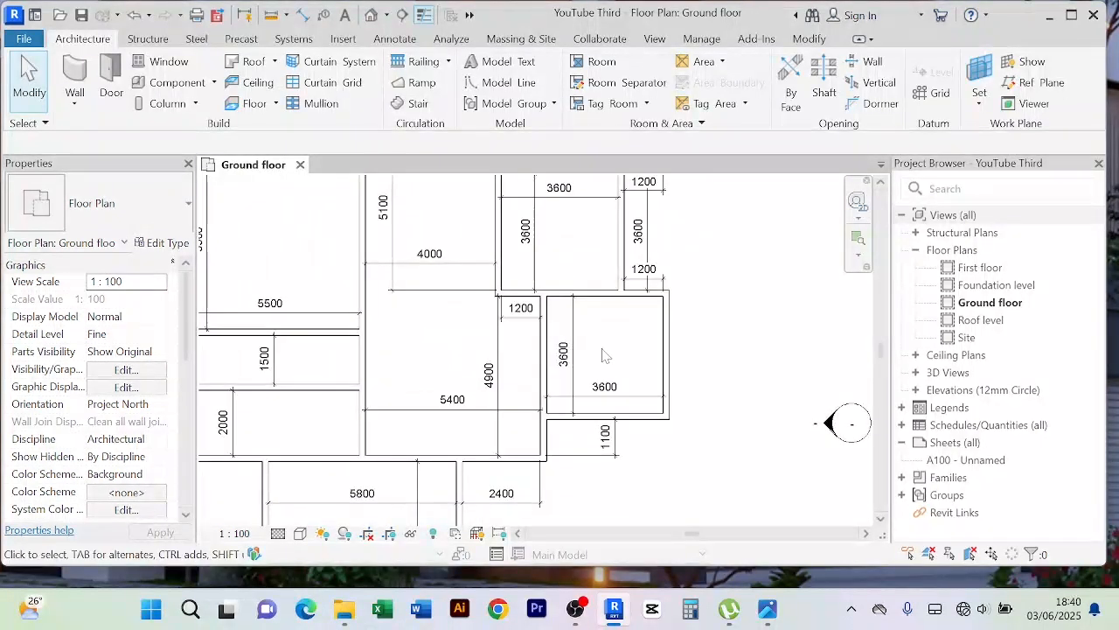
scroll(601, 355, down, 2)
scroll(633, 321, up, 2)
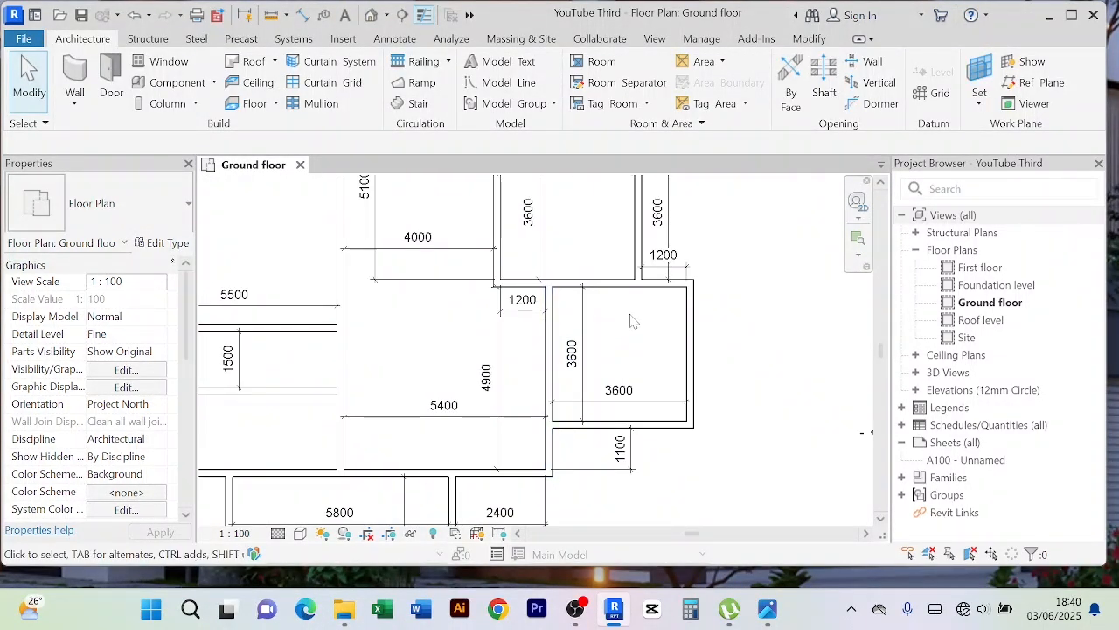
scroll(644, 338, down, 2)
middle_drag(656, 345, 647, 365)
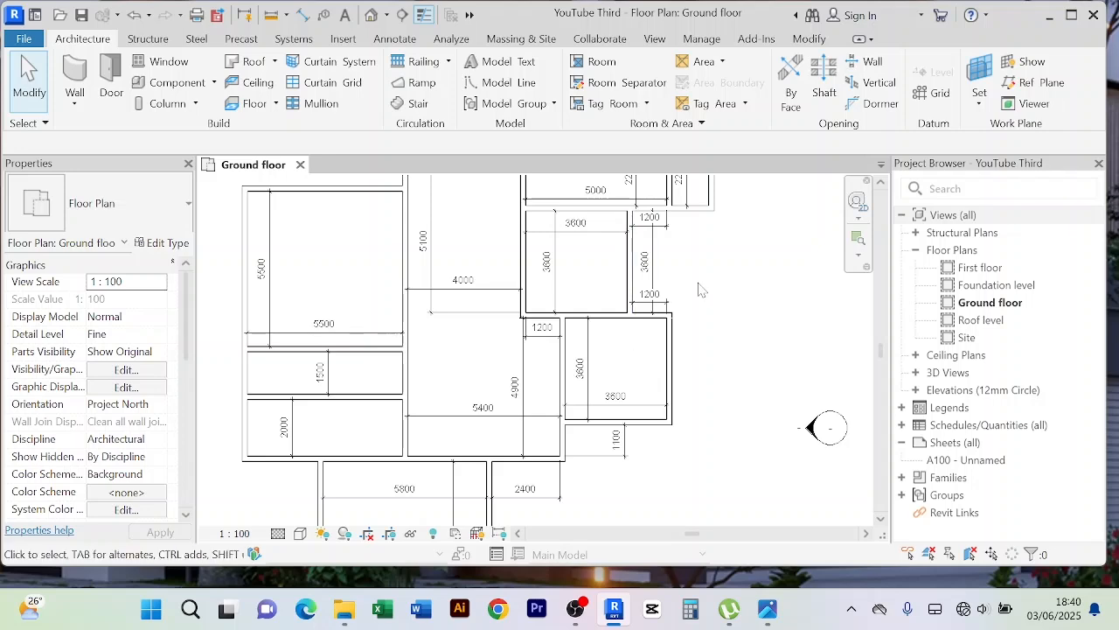
middle_drag(668, 267, 706, 302)
scroll(667, 293, up, 2)
scroll(670, 292, down, 2)
scroll(577, 302, down, 1)
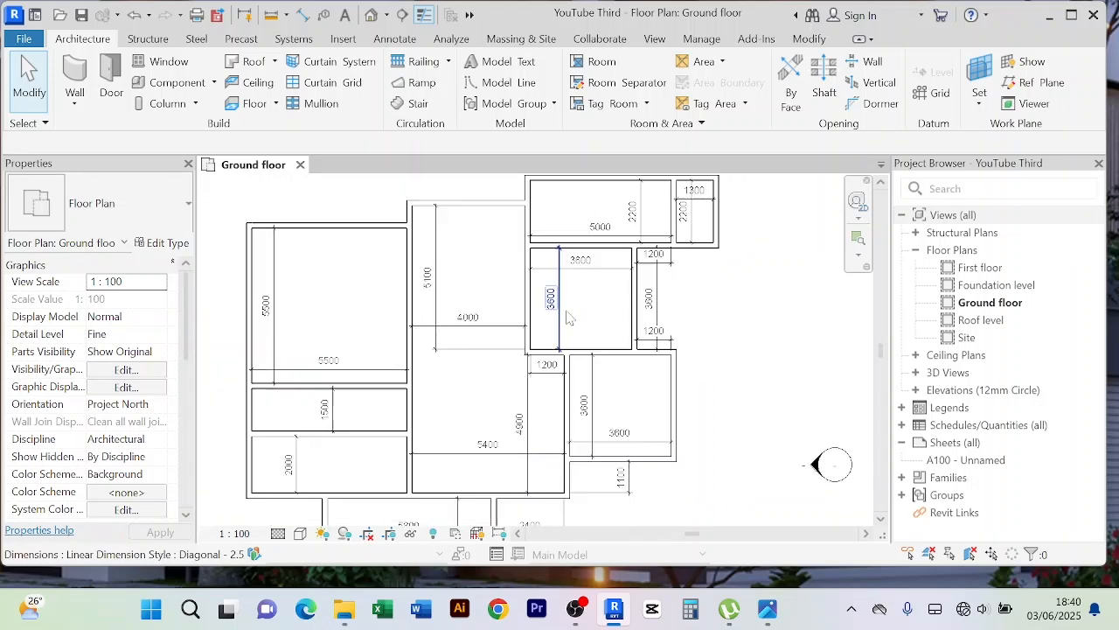
Examine the stacked rooms on the west side of the ground floor plan and their dimensions
scroll(568, 318, down, 1)
middle_drag(512, 388, 515, 349)
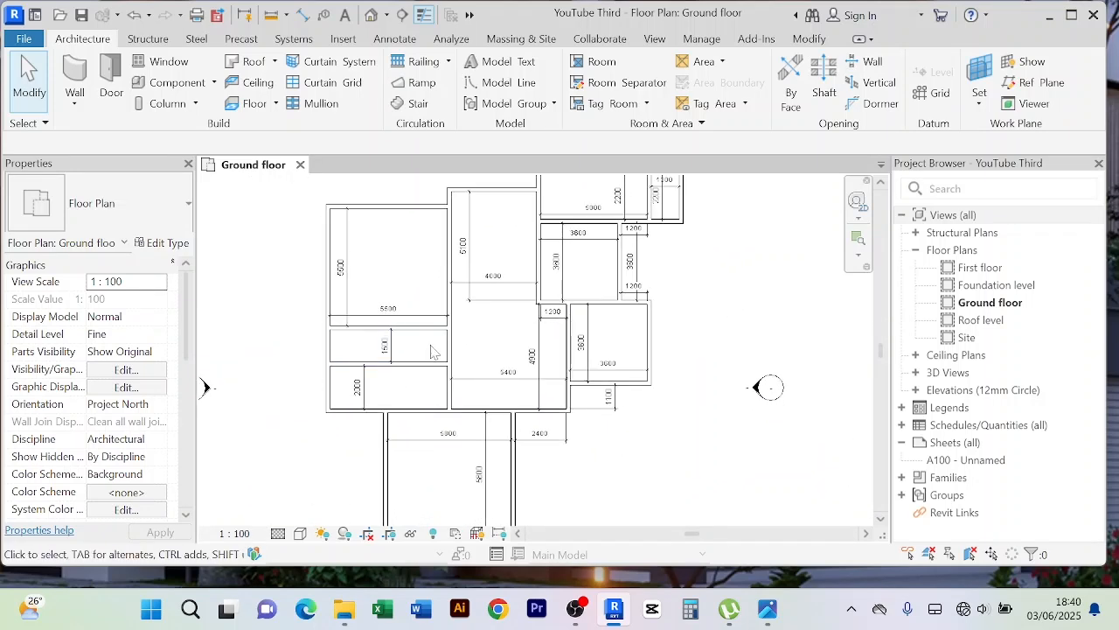
scroll(431, 351, up, 2)
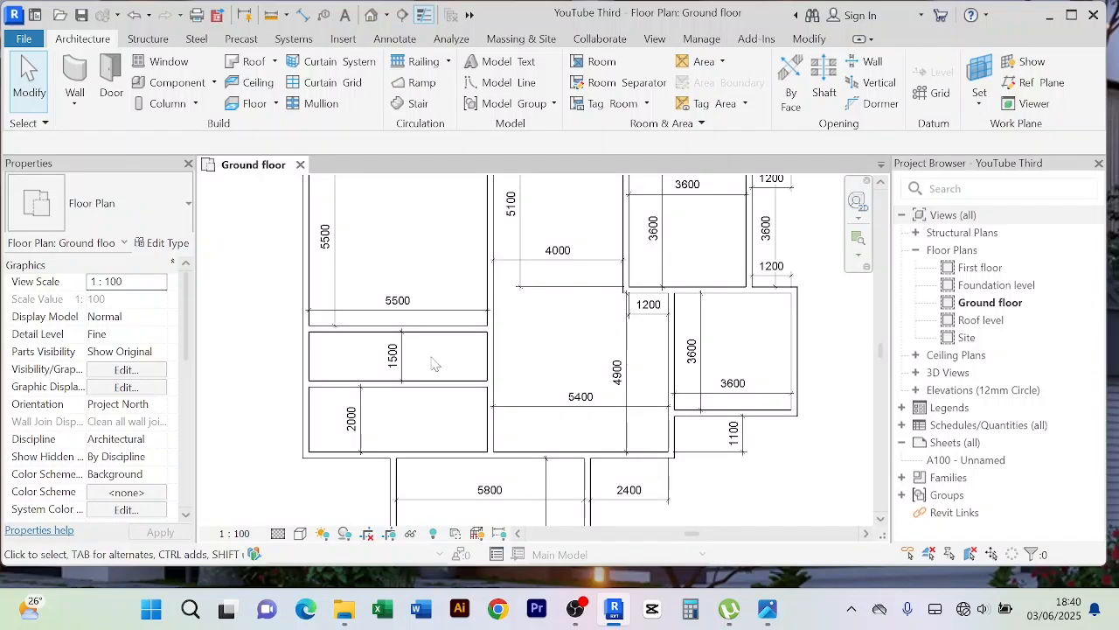
scroll(435, 363, down, 1)
scroll(439, 360, up, 1)
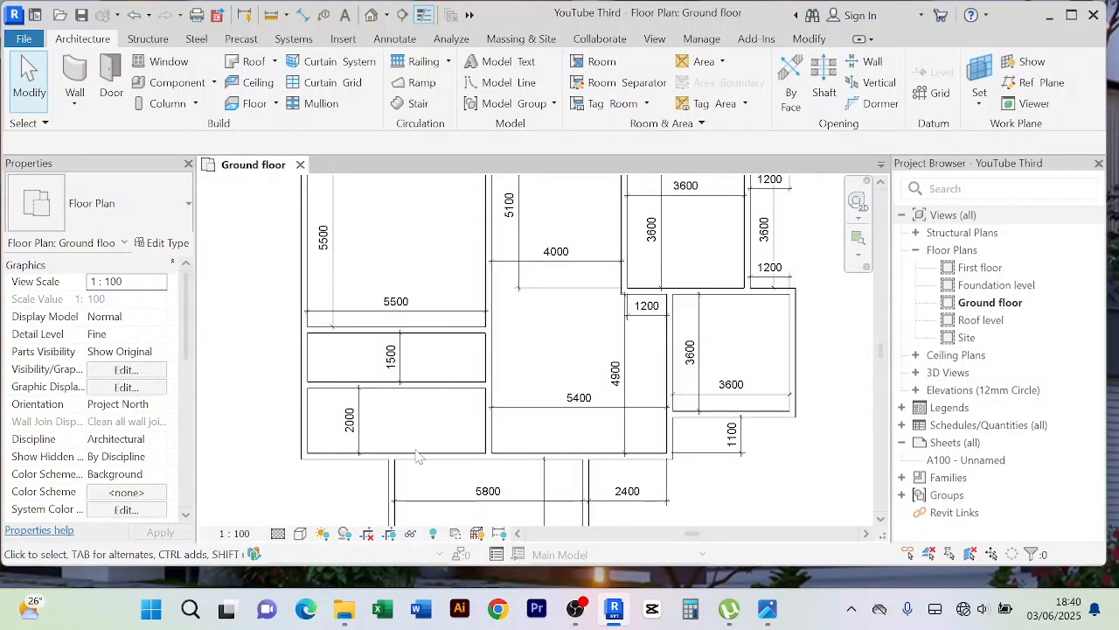
middle_drag(420, 364, 423, 410)
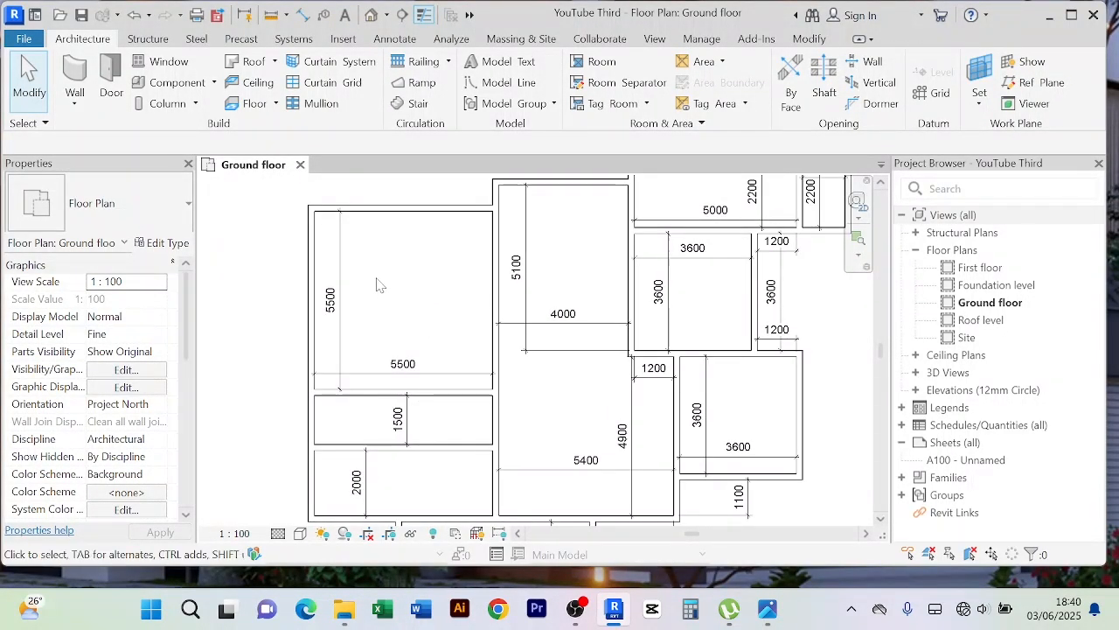
scroll(585, 273, down, 1)
middle_drag(585, 273, 530, 289)
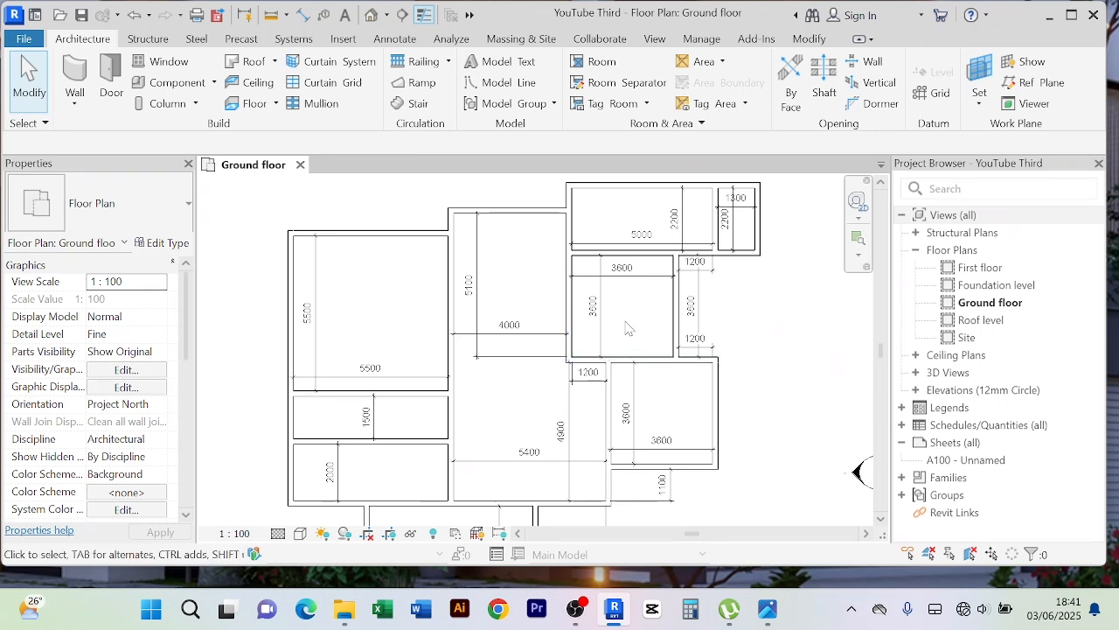
Examine the two 3600 mm square rooms again and how they sit within the whole floor plan
scroll(647, 313, up, 2)
middle_drag(646, 326, 635, 352)
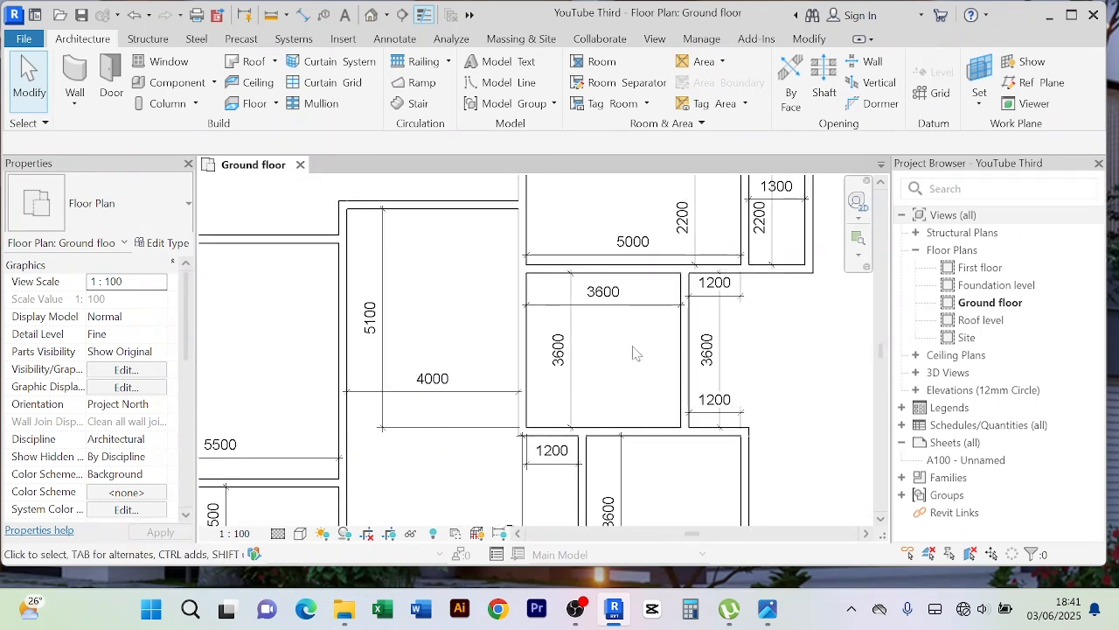
scroll(691, 476, down, 2)
middle_drag(690, 476, 690, 378)
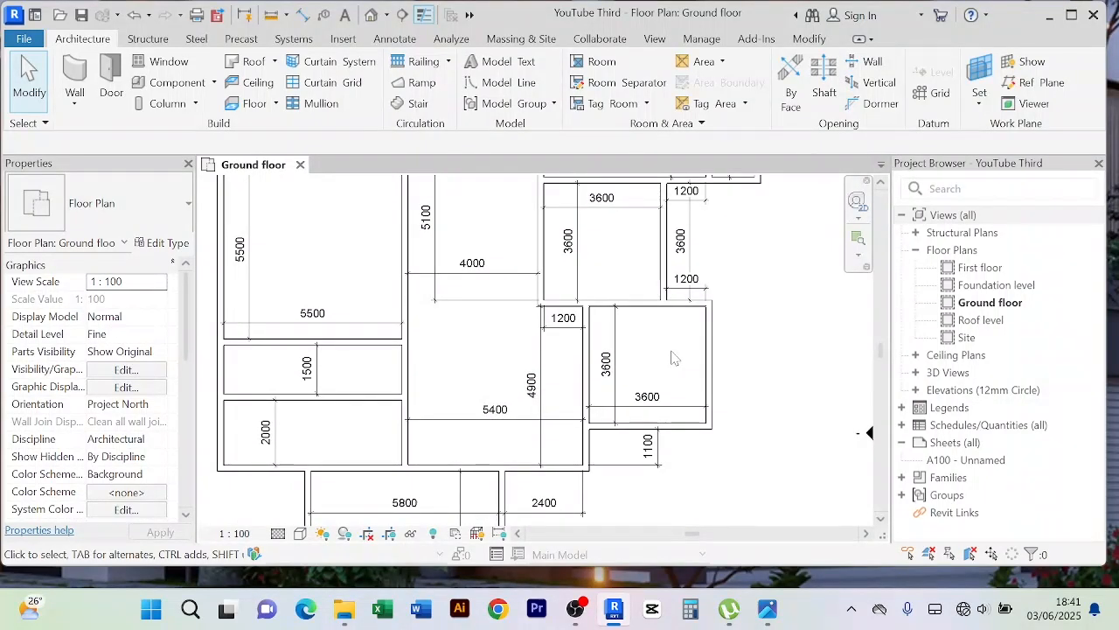
scroll(677, 361, up, 1)
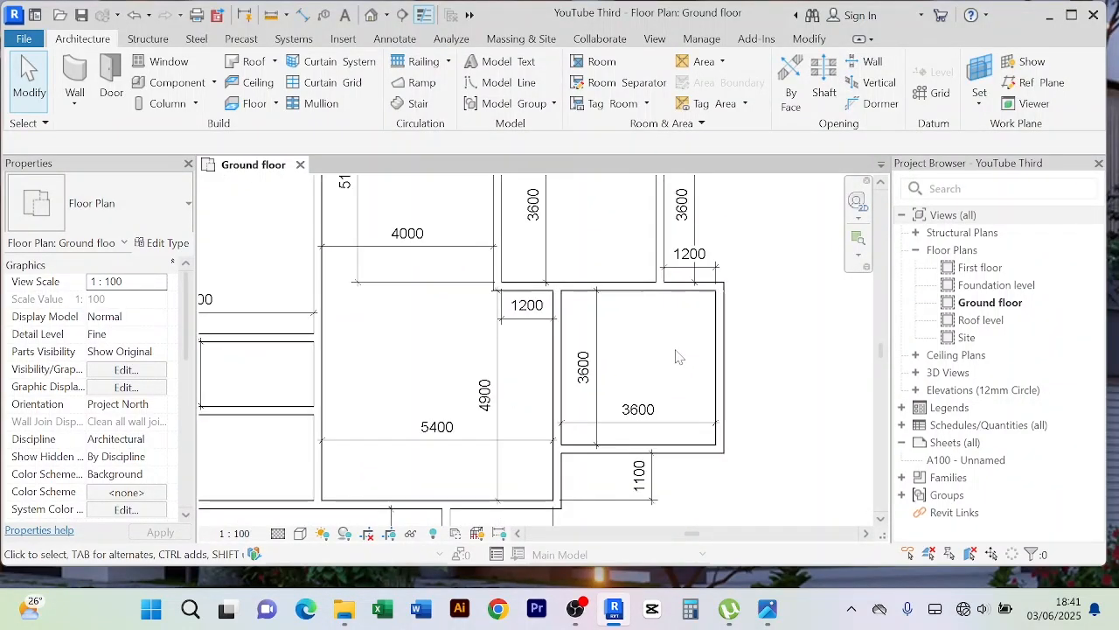
scroll(675, 350, down, 1)
middle_drag(675, 350, 648, 404)
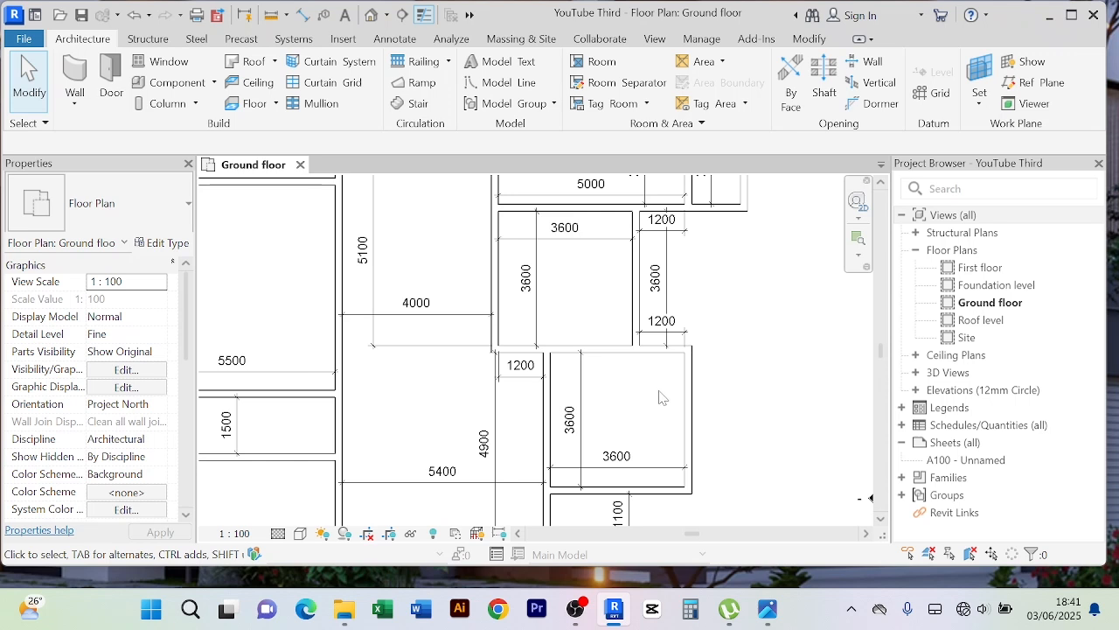
scroll(629, 400, down, 2)
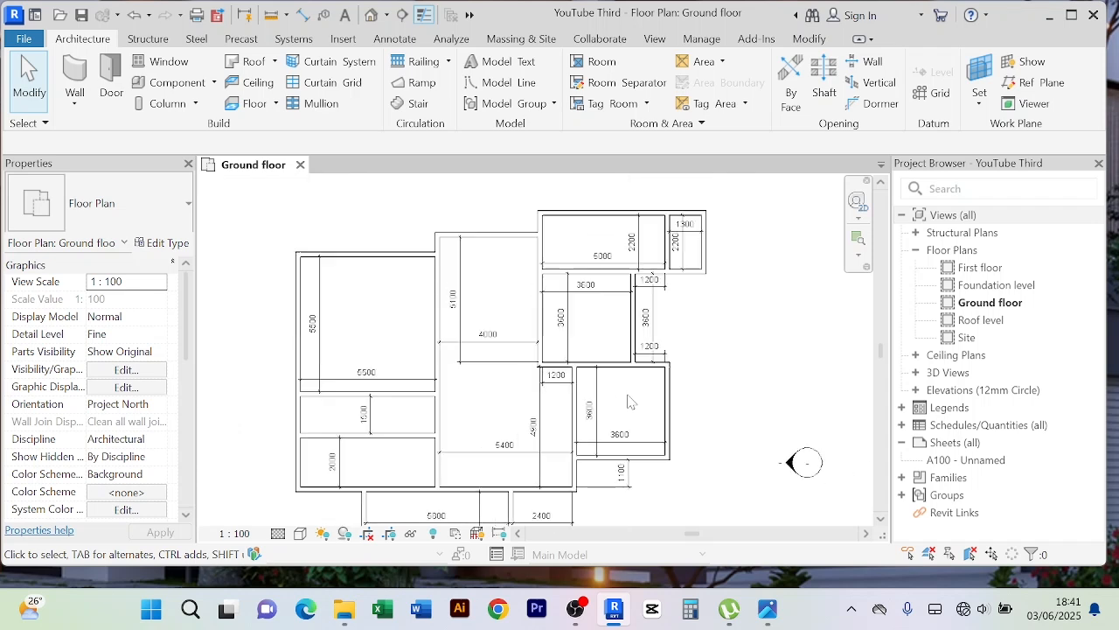
middle_drag(721, 351, 741, 302)
mouse_move(746, 396)
middle_down()
mouse_move(749, 338)
mouse_move(739, 397)
middle_up()
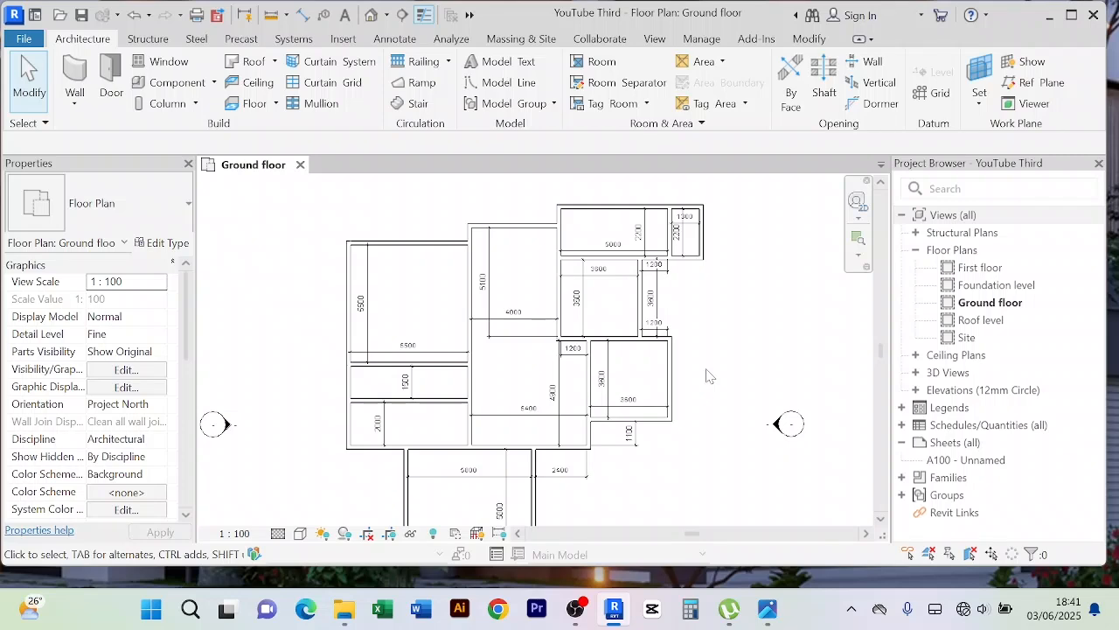
Delete the 1100 mm dimension just below the lower 3600 mm square room
middle_drag(710, 395, 710, 431)
scroll(737, 361, up, 3)
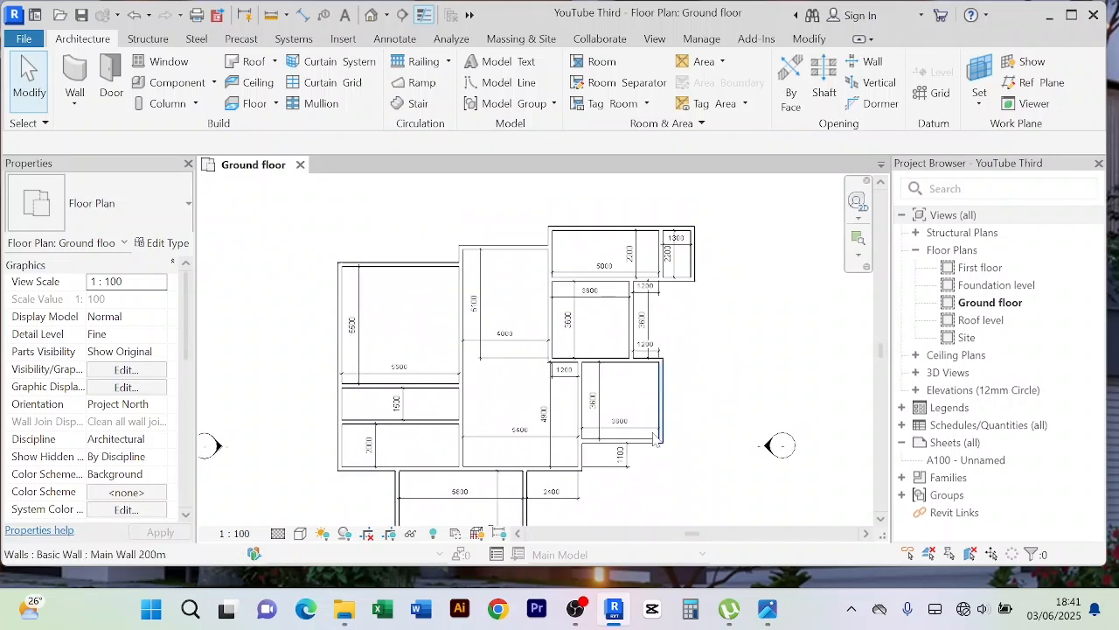
scroll(717, 434, down, 3)
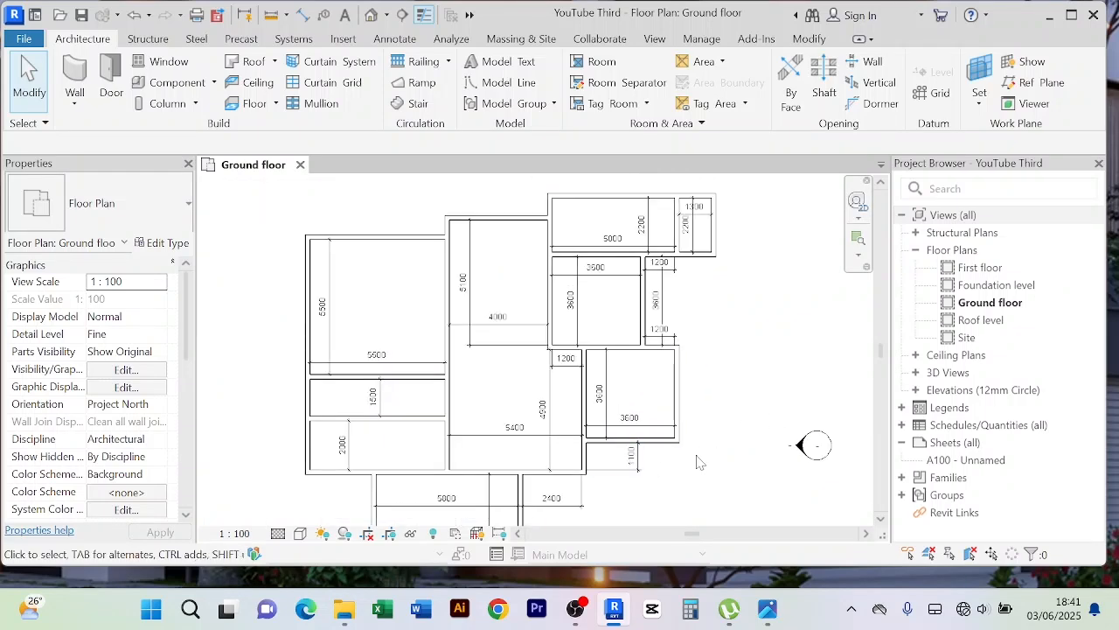
scroll(811, 445, up, 3)
click(644, 472)
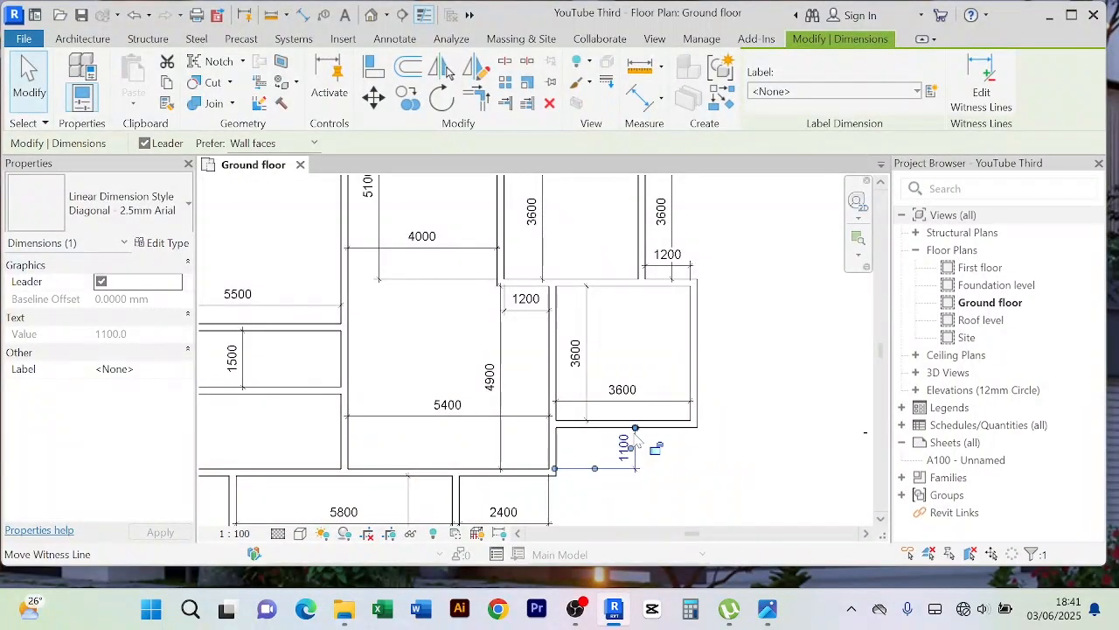
key(Delete)
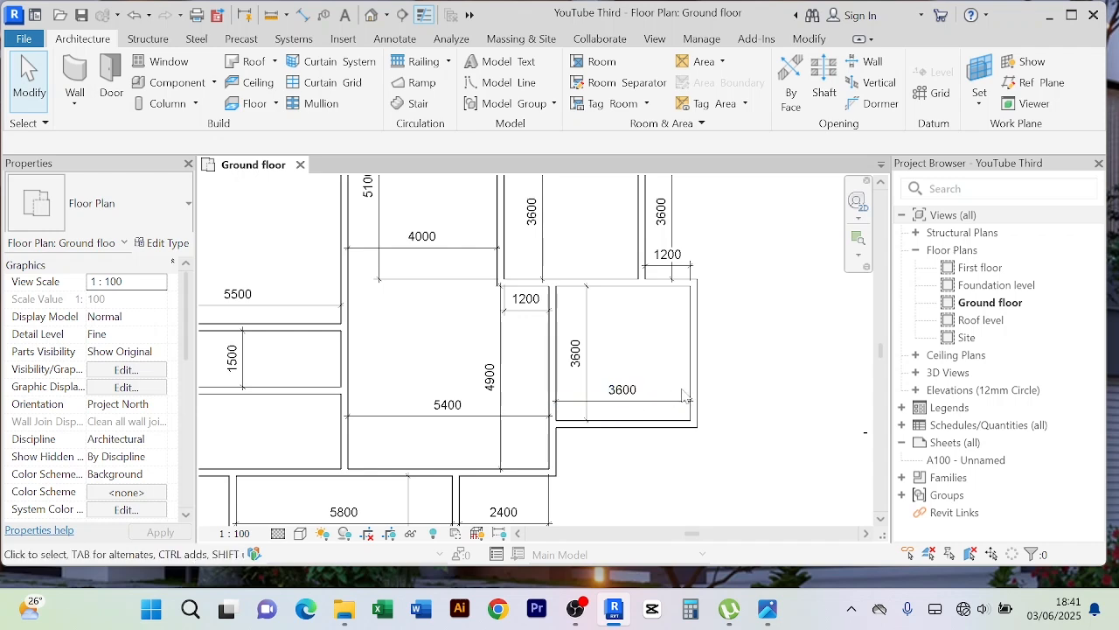
Examine the western rooms, the central space and the recess beside the upper 3600 mm square room
scroll(700, 350, down, 3)
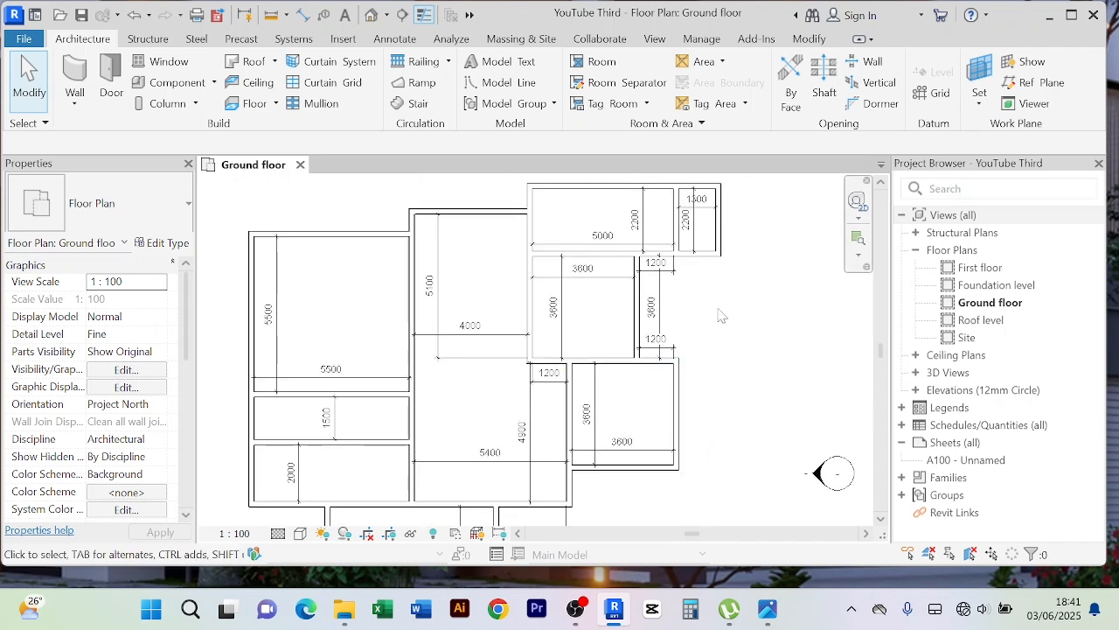
scroll(730, 317, down, 2)
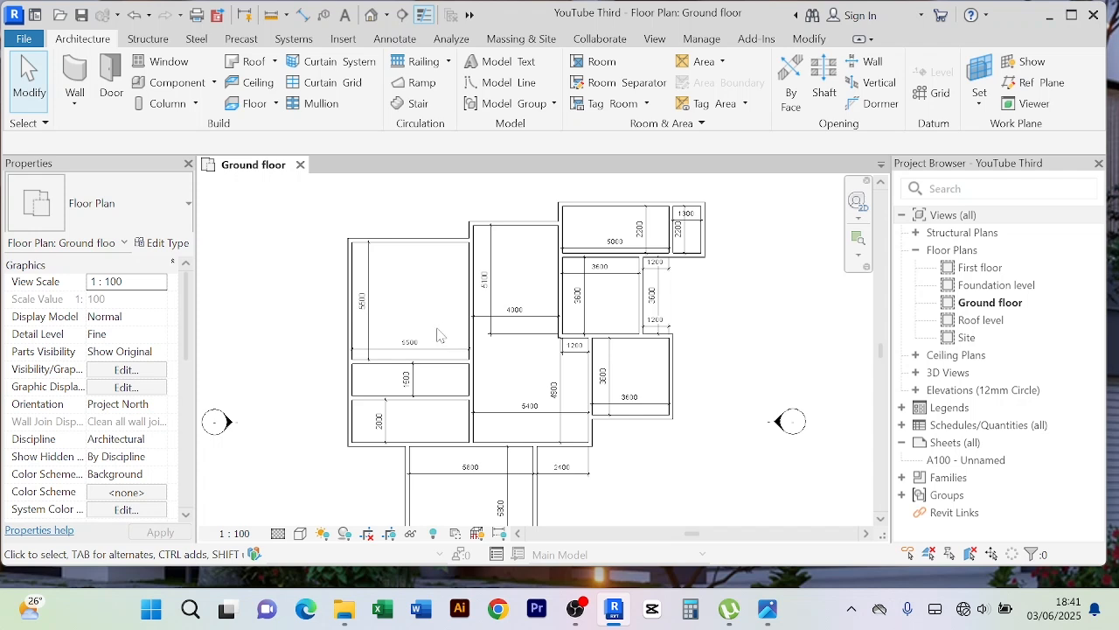
scroll(436, 341, up, 1)
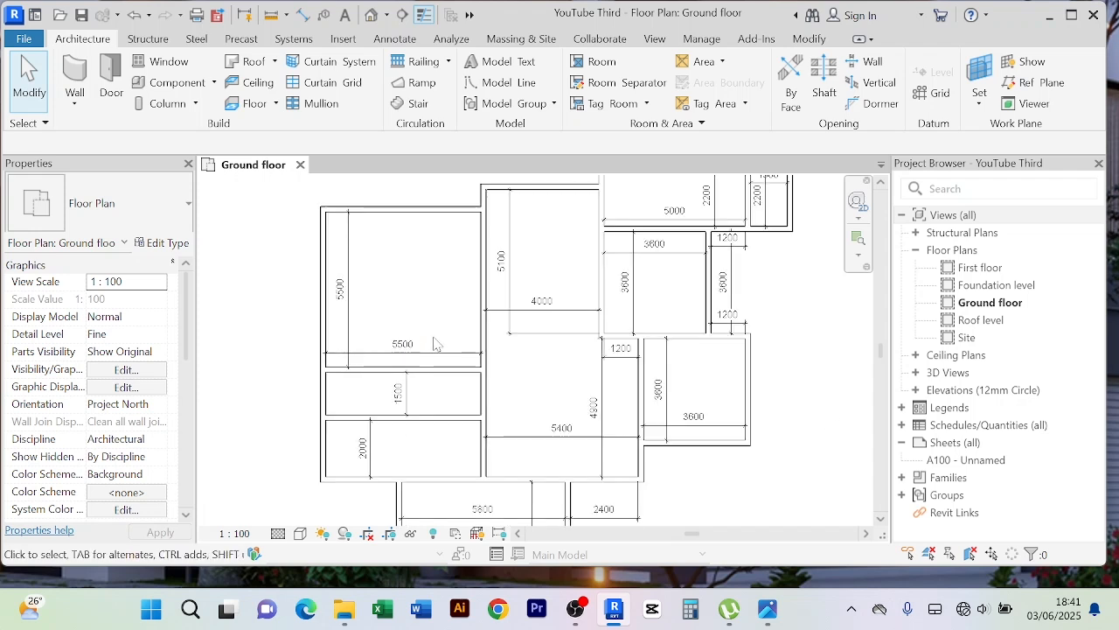
scroll(433, 338, down, 1)
middle_drag(443, 338, 427, 361)
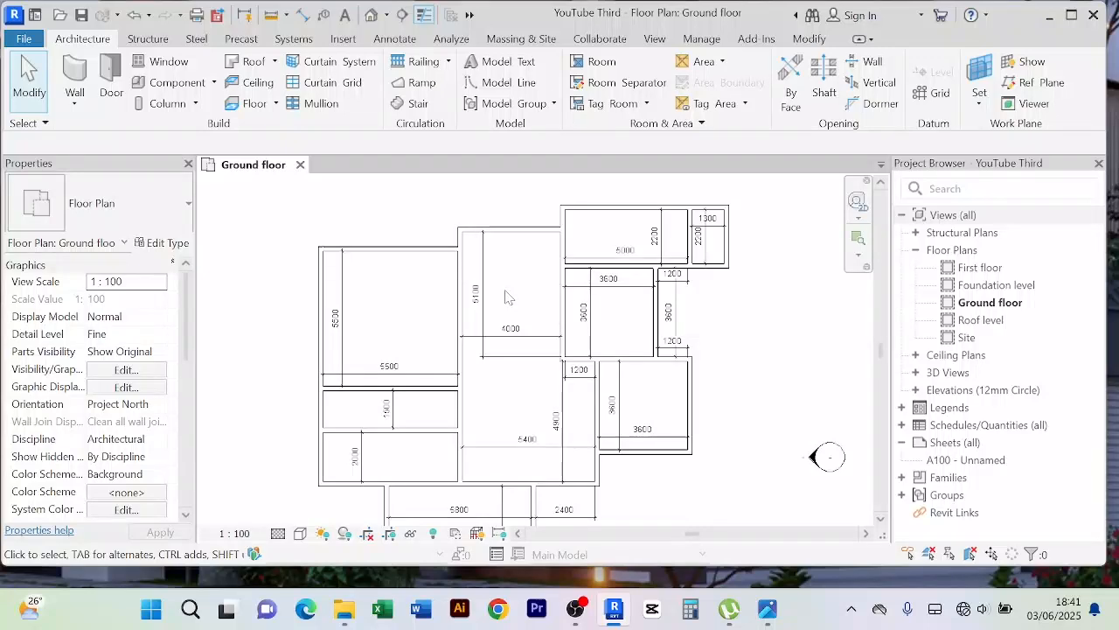
middle_drag(519, 304, 520, 275)
middle_drag(727, 289, 619, 437)
scroll(666, 327, up, 1)
scroll(626, 371, down, 1)
scroll(660, 352, up, 1)
scroll(660, 350, down, 1)
scroll(652, 382, up, 1)
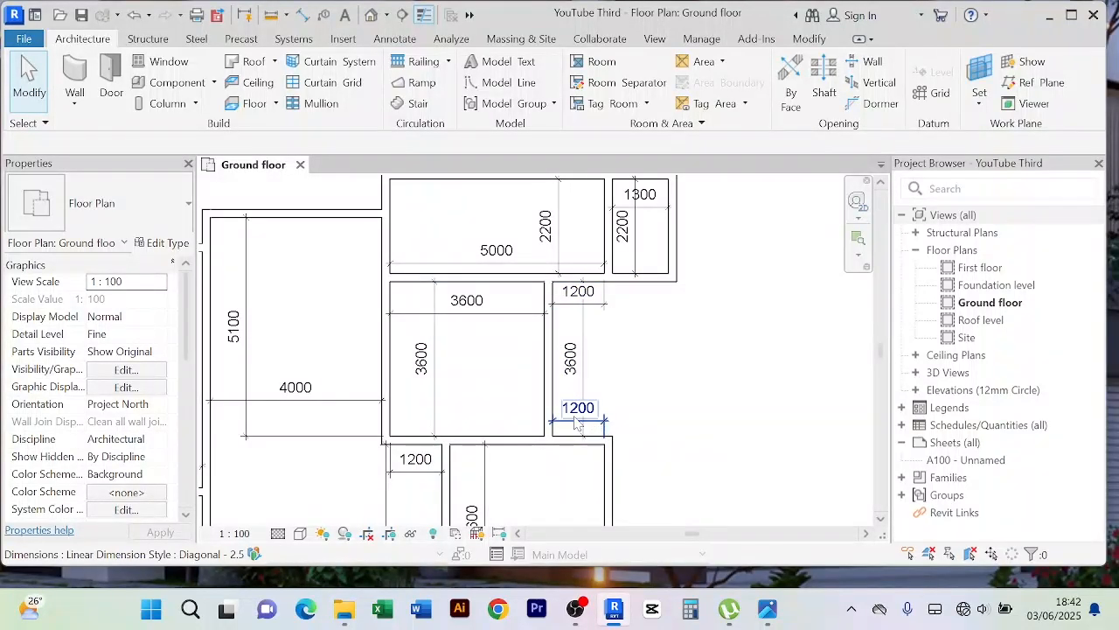
Join the lower 3600 mm room's east wall to the wall between the 5000 mm and 1300 mm rooms as a corner, enclosing the recess
click(614, 461)
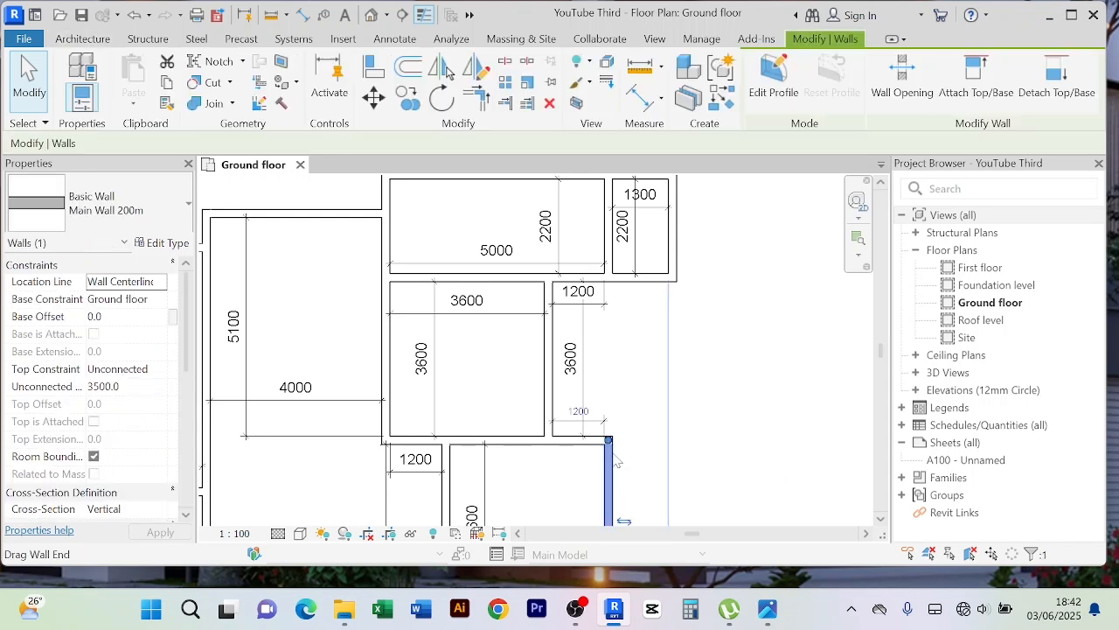
click(704, 395)
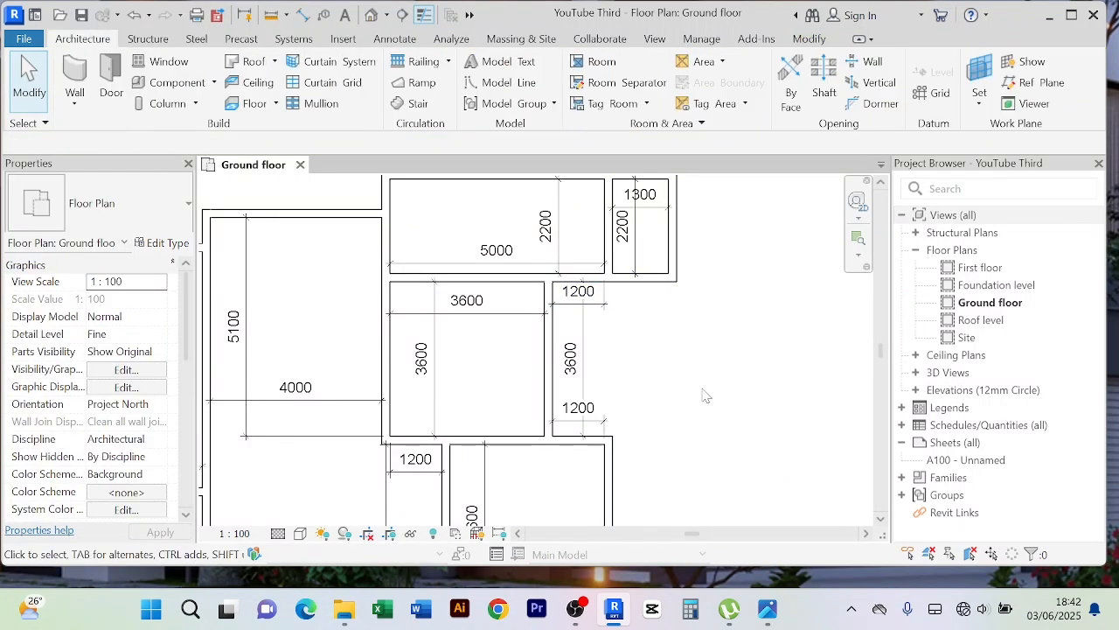
click(620, 474)
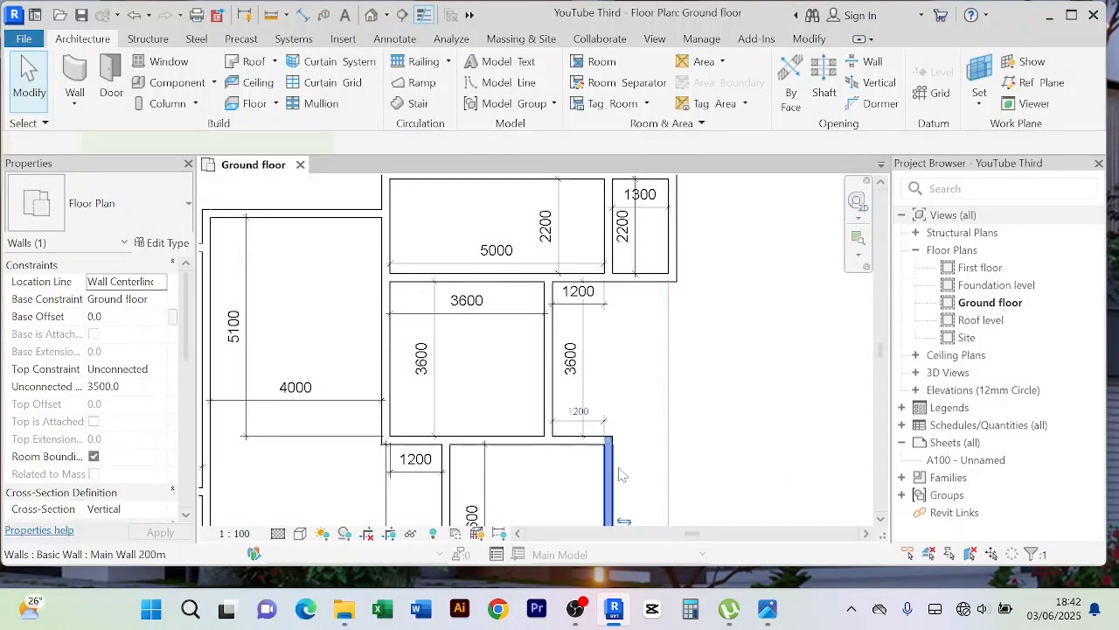
click(615, 494)
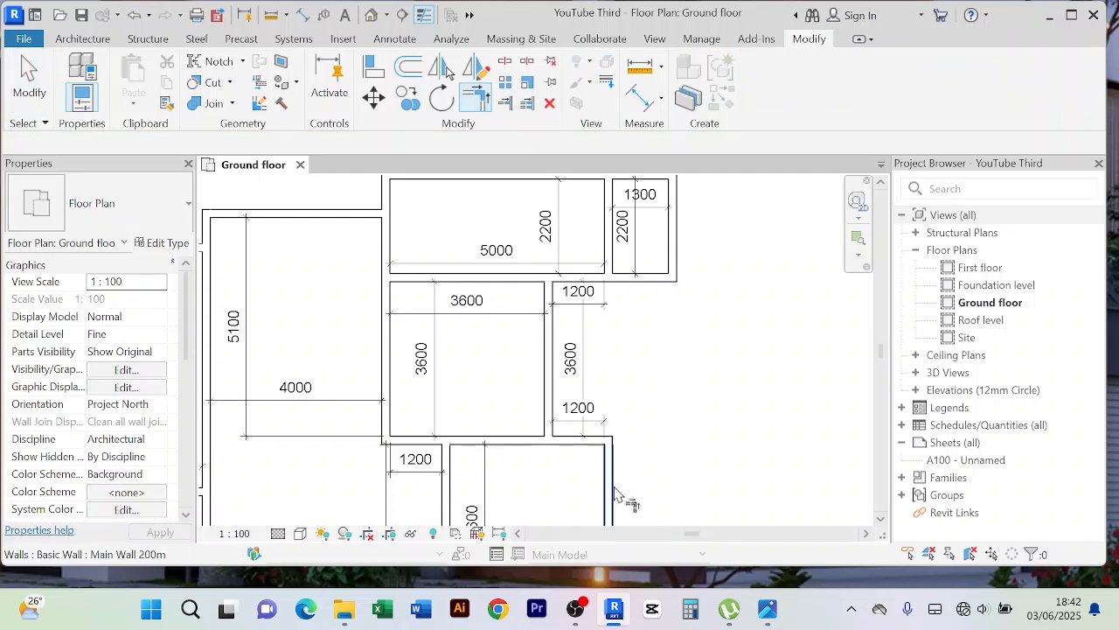
click(617, 495)
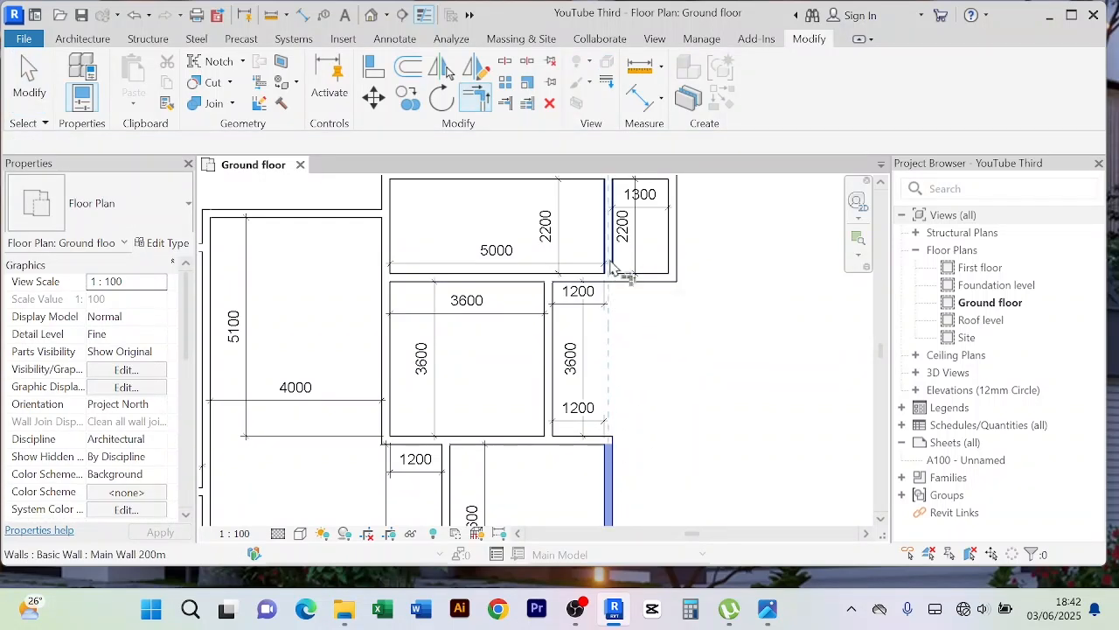
click(615, 269)
right_click(692, 350)
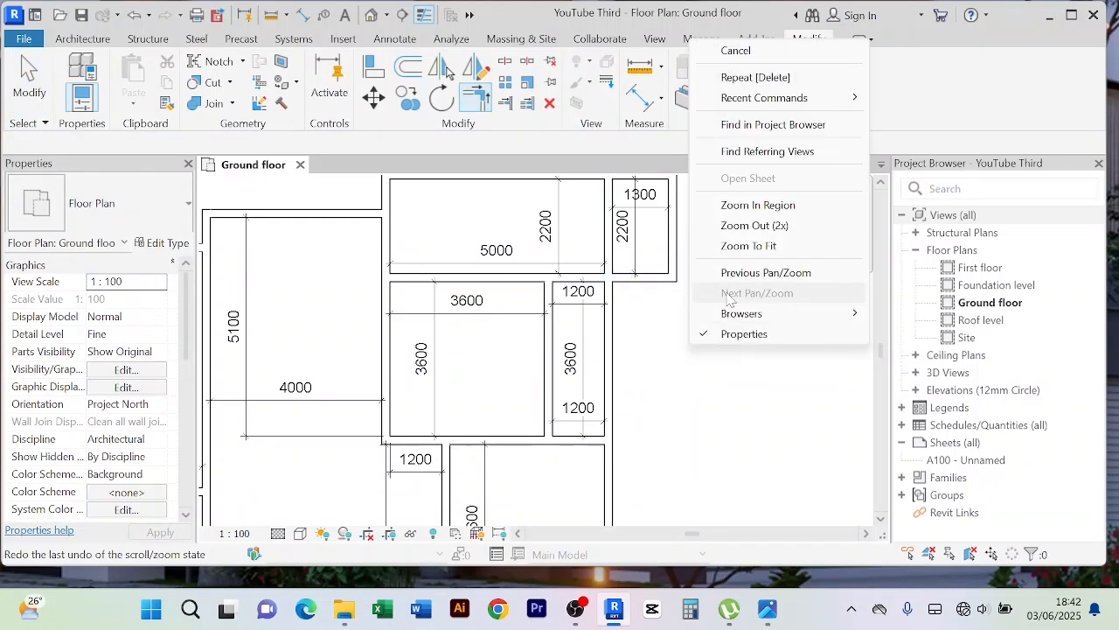
click(737, 49)
Examine the enclosed 1200 mm wide strip and its neighbouring rooms within the whole ground floor plan
scroll(600, 331, down, 4)
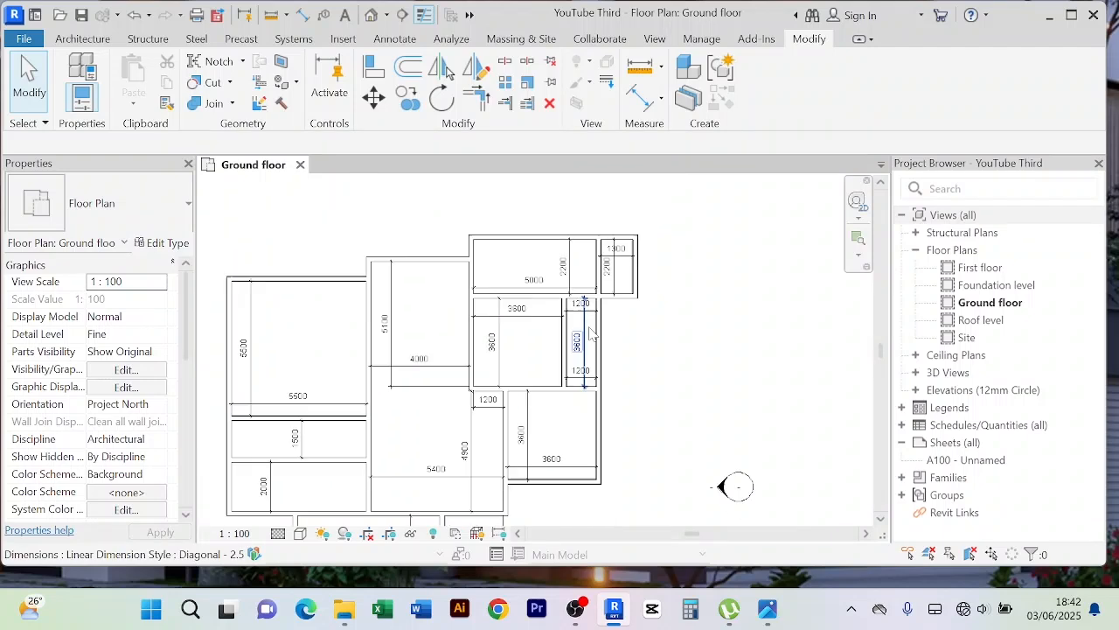
scroll(600, 330, up, 5)
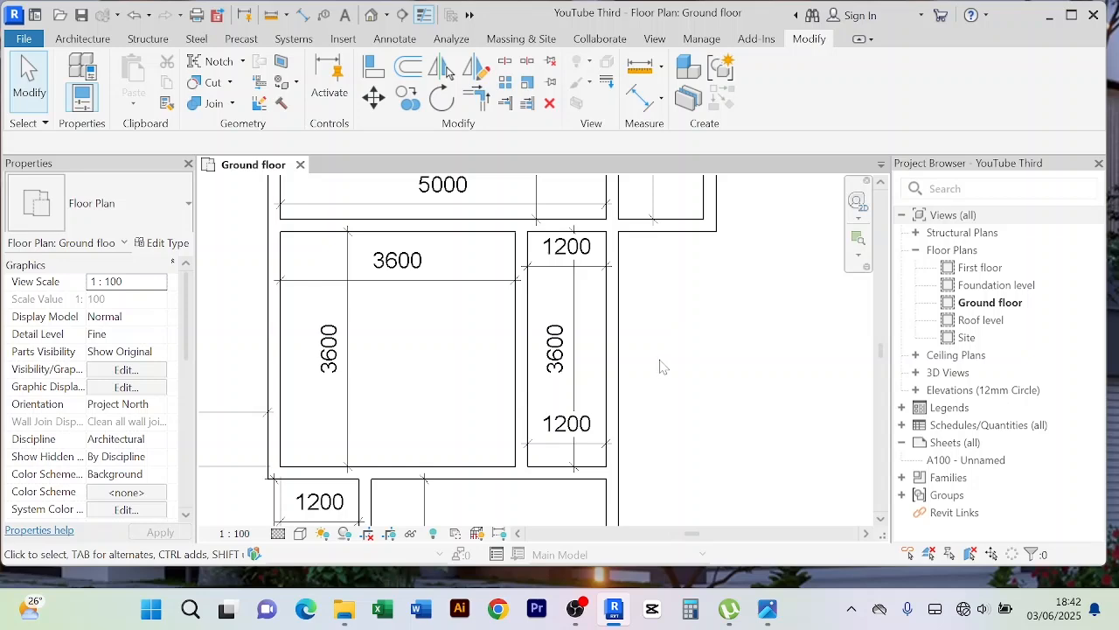
scroll(681, 345, down, 1)
scroll(710, 329, down, 3)
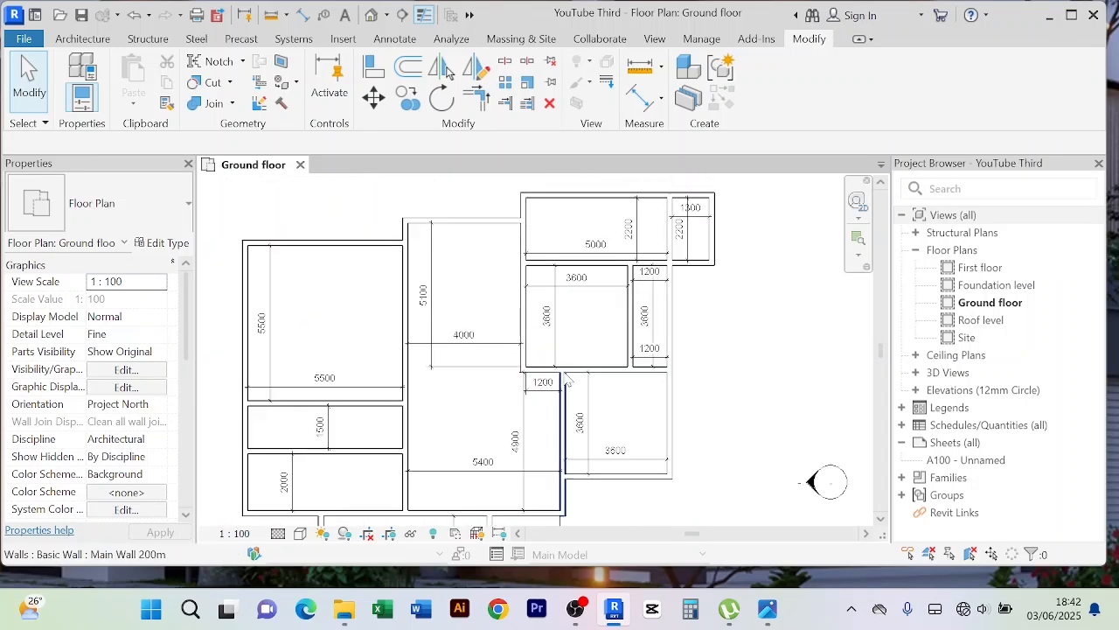
scroll(292, 374, up, 3)
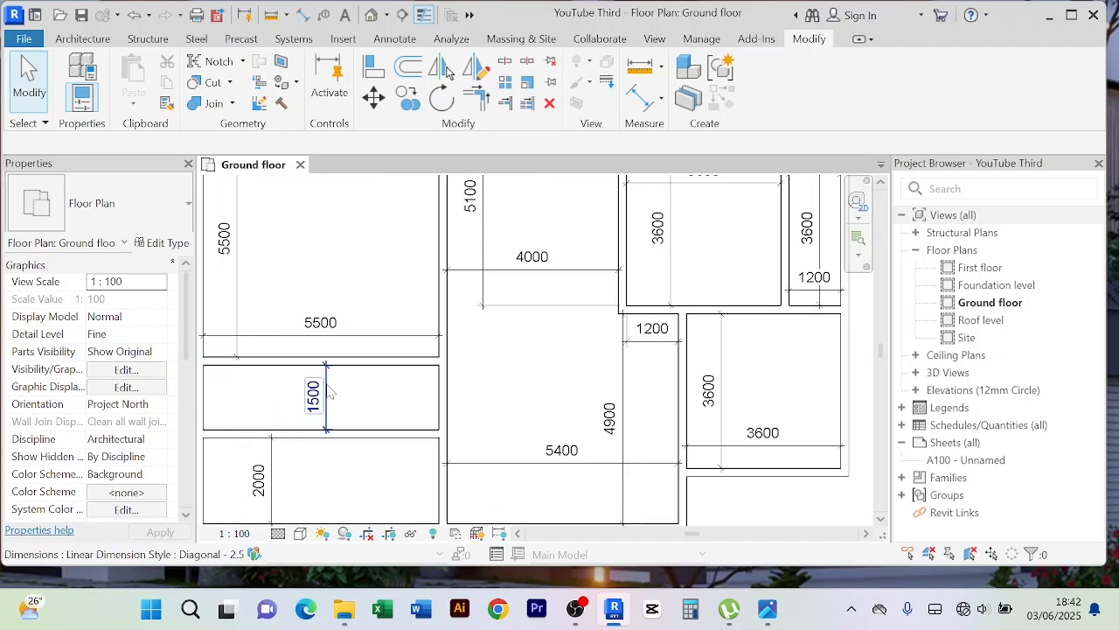
scroll(309, 393, down, 2)
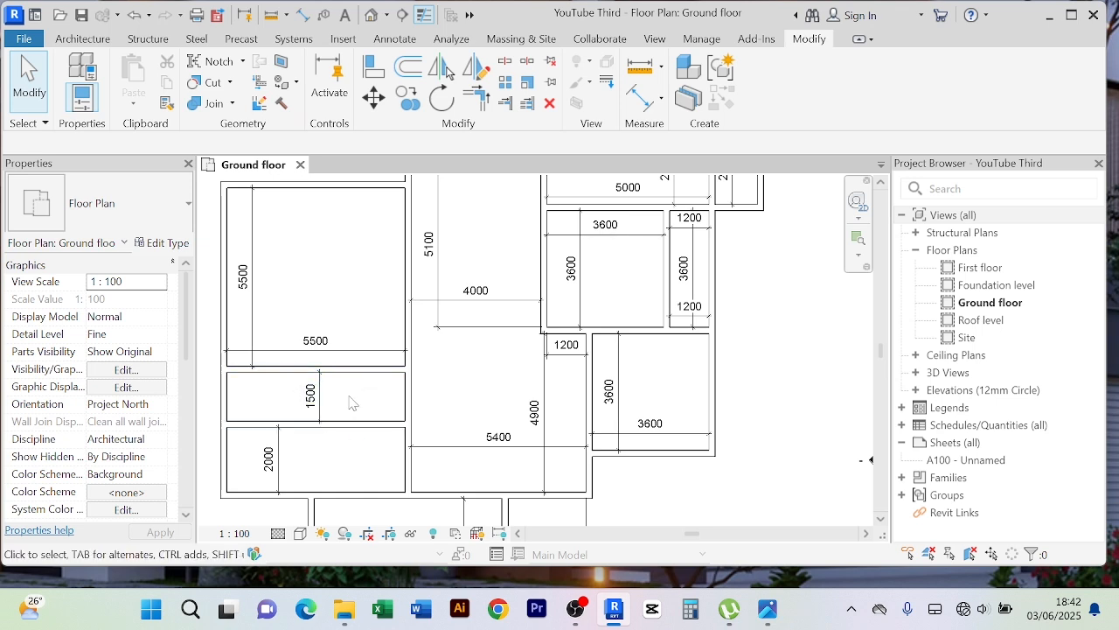
scroll(744, 262, up, 3)
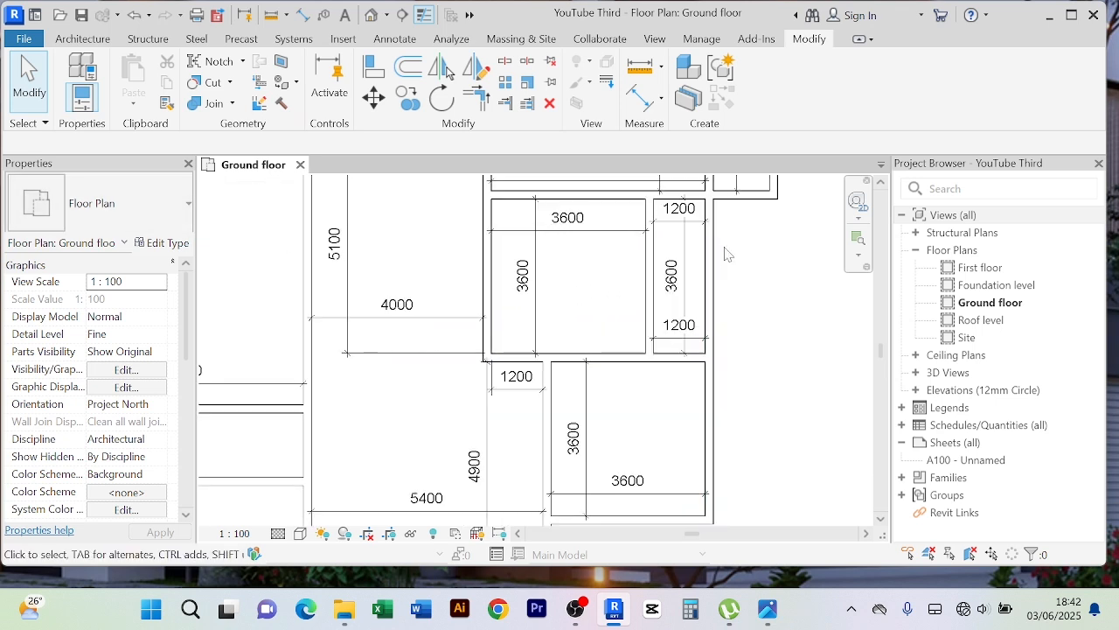
middle_drag(761, 290, 702, 358)
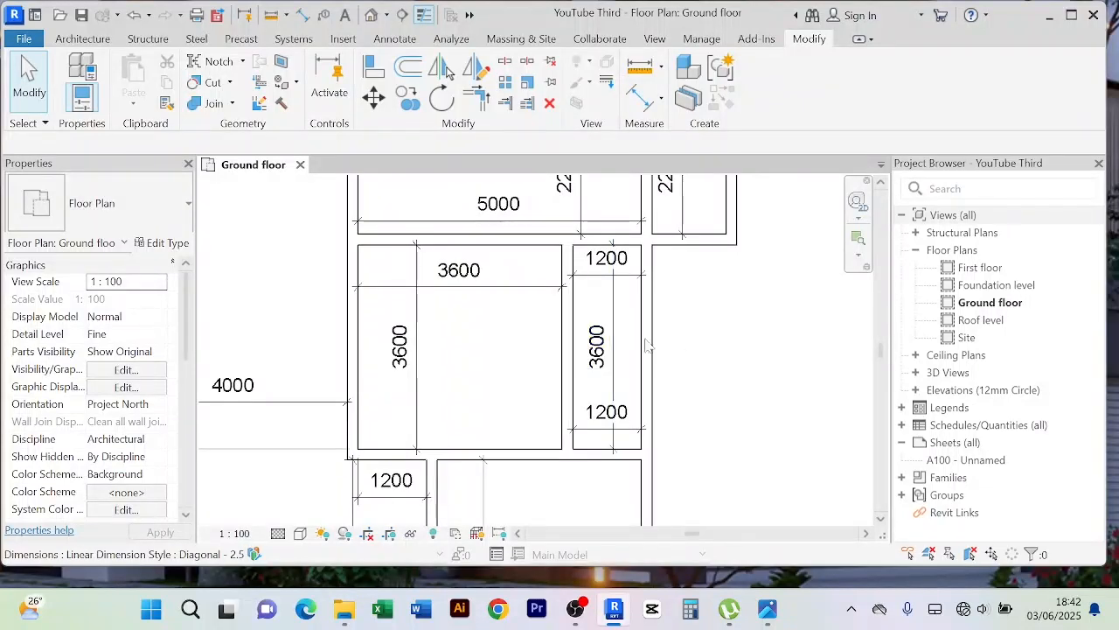
Draw a horizontal Main Wall 200m across the middle of the 1200 mm wide strip, 1800 mm below its upper wall
scroll(693, 335, down, 1)
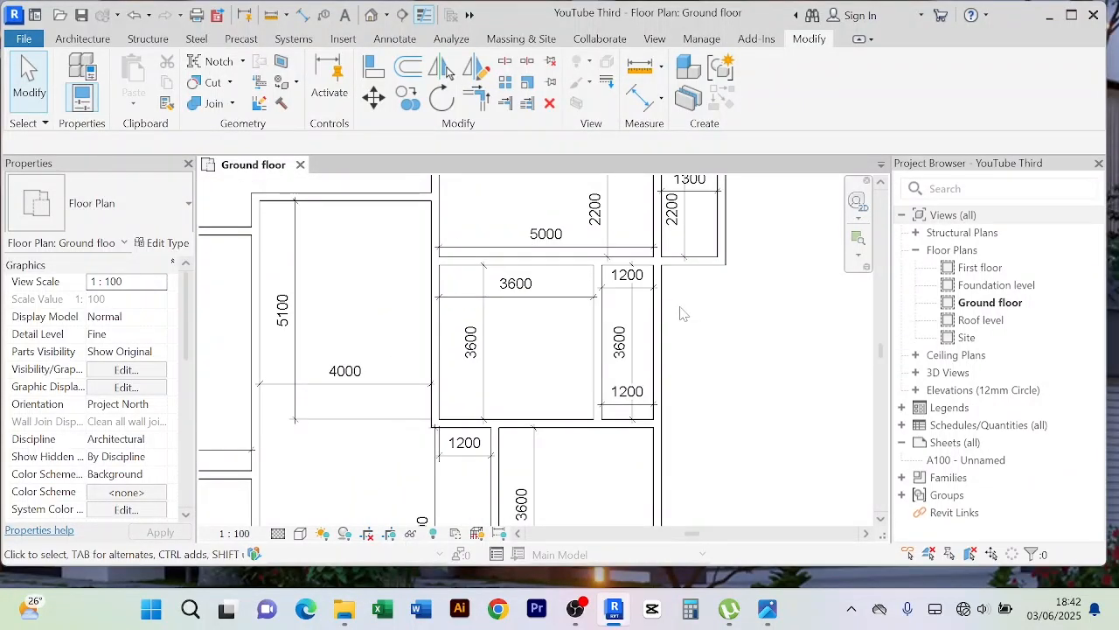
click(666, 336)
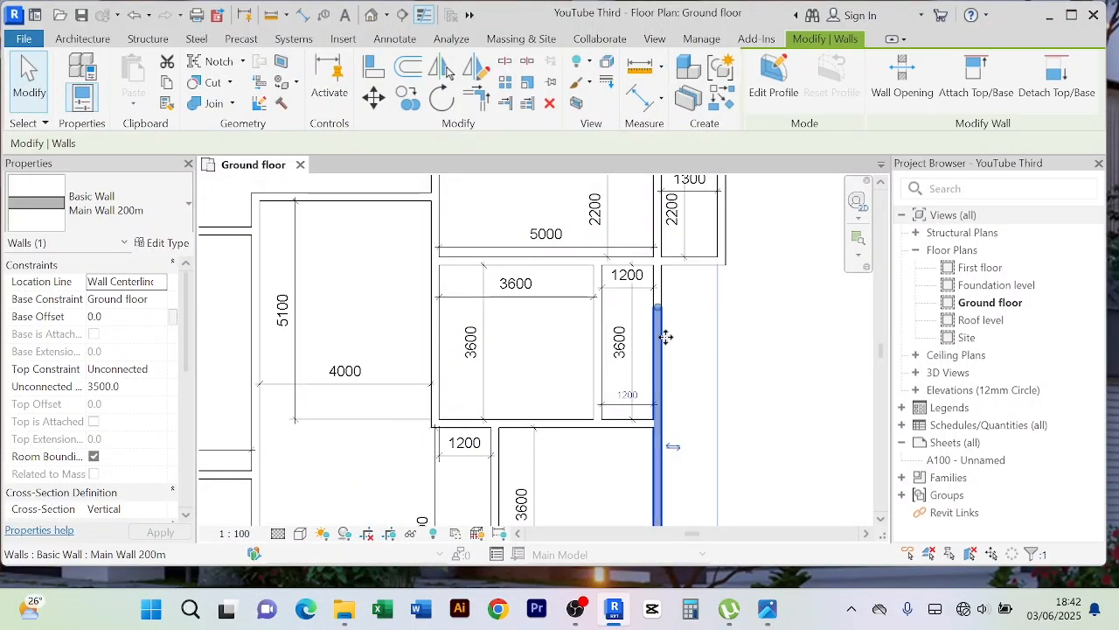
click(719, 104)
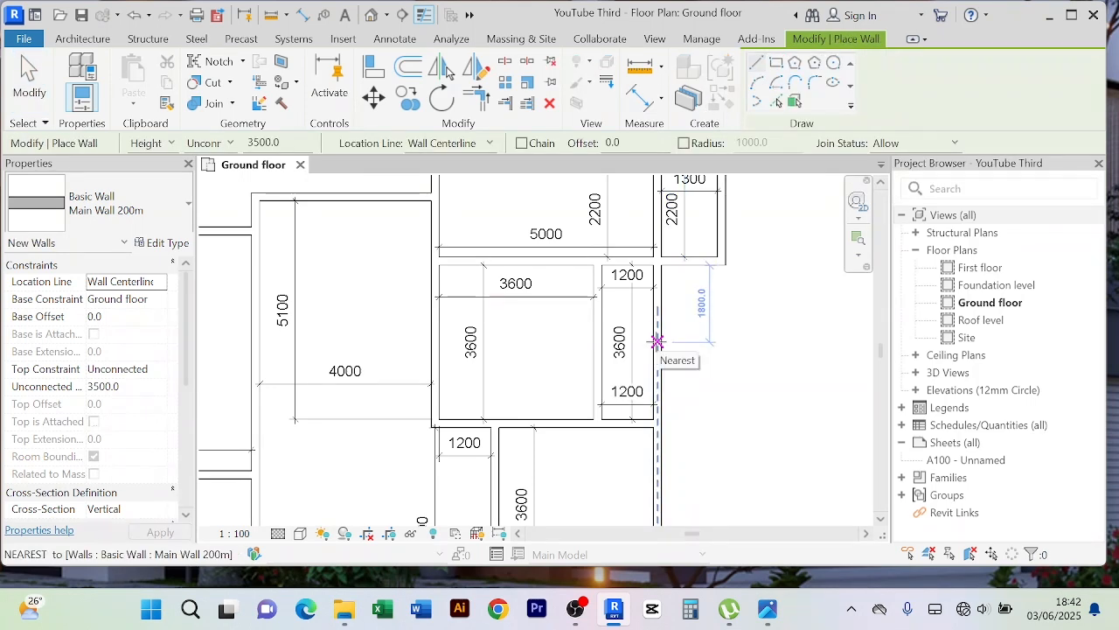
click(657, 341)
click(539, 343)
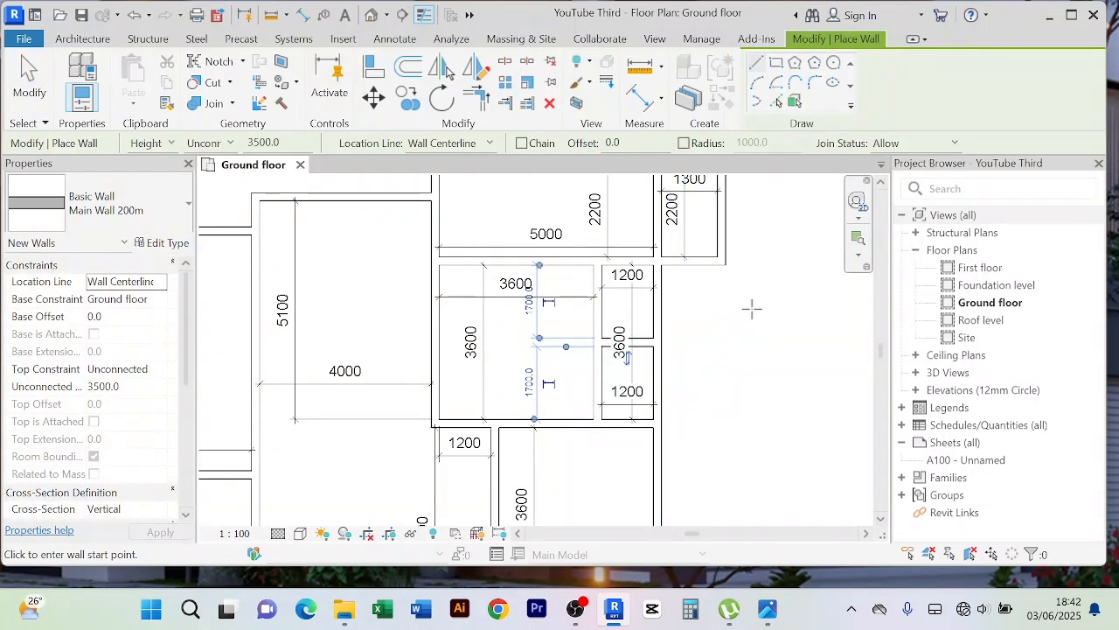
right_click(755, 250)
click(794, 265)
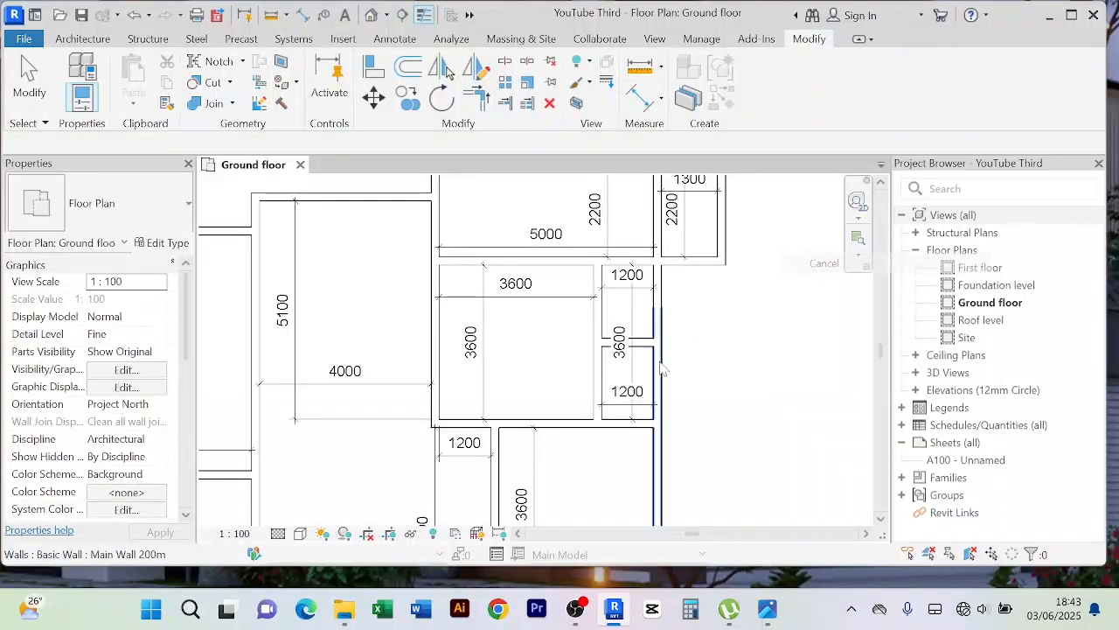
Delete the narrow strip's 3600 mm dimension and add an aligned dimension for the height of its upper compartment
click(658, 358)
key(Delete)
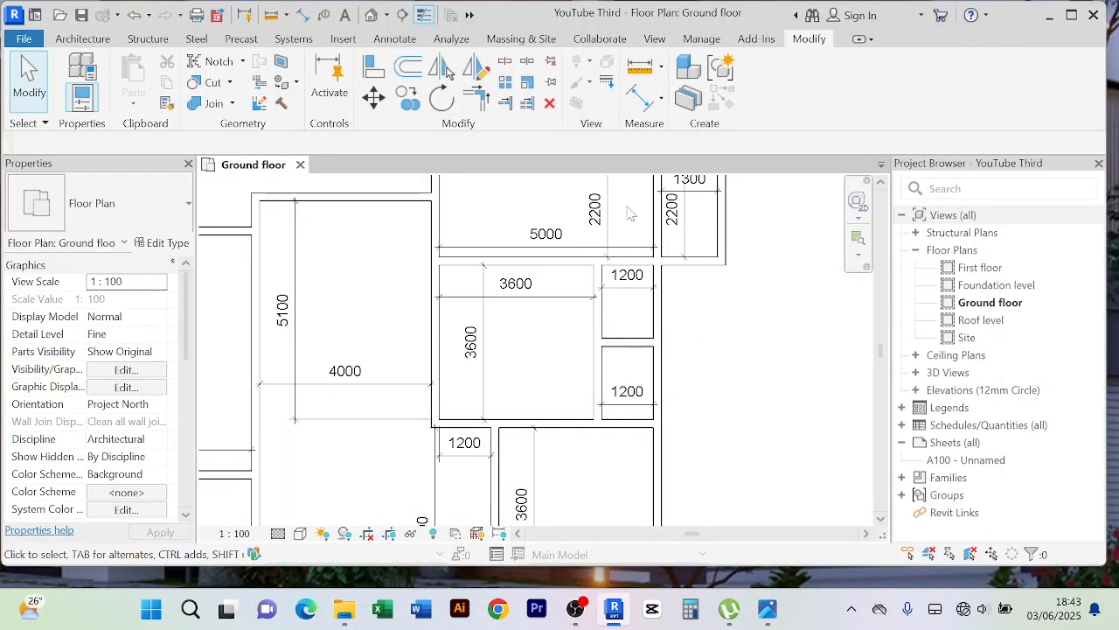
click(639, 99)
scroll(644, 329, up, 3)
click(641, 354)
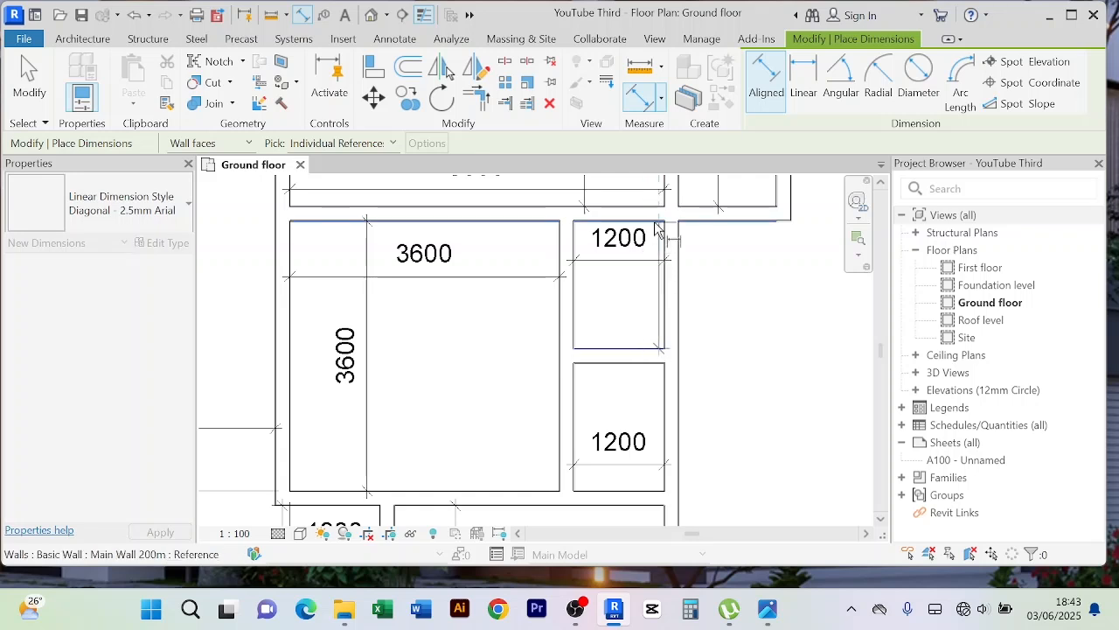
click(648, 229)
click(652, 288)
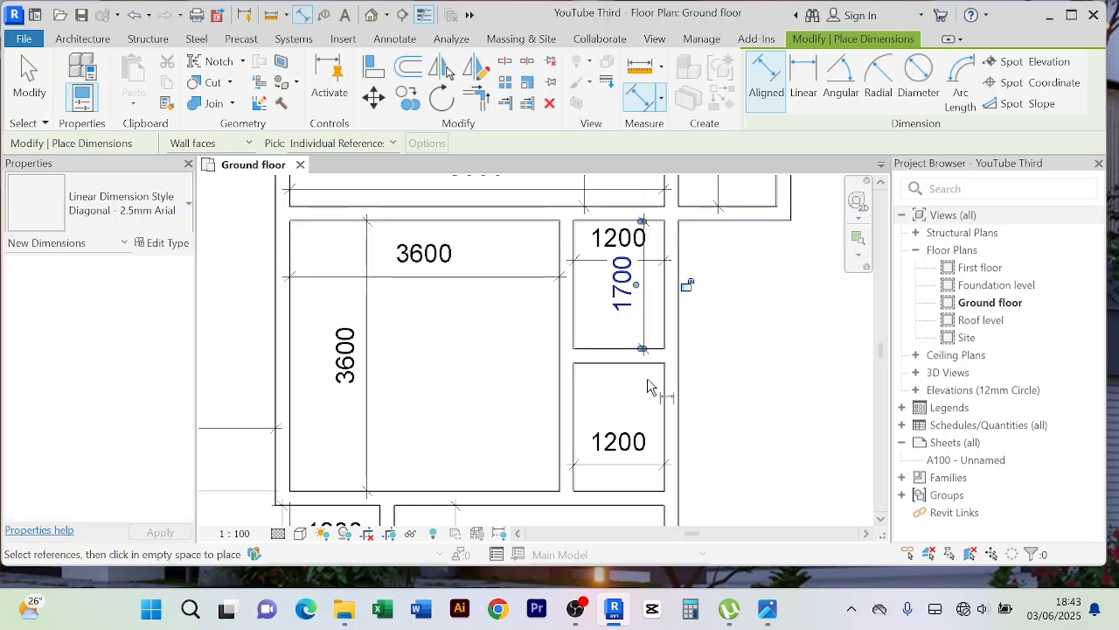
Add an aligned dimension for the height of the lower compartment in the narrow strip
click(600, 492)
click(600, 473)
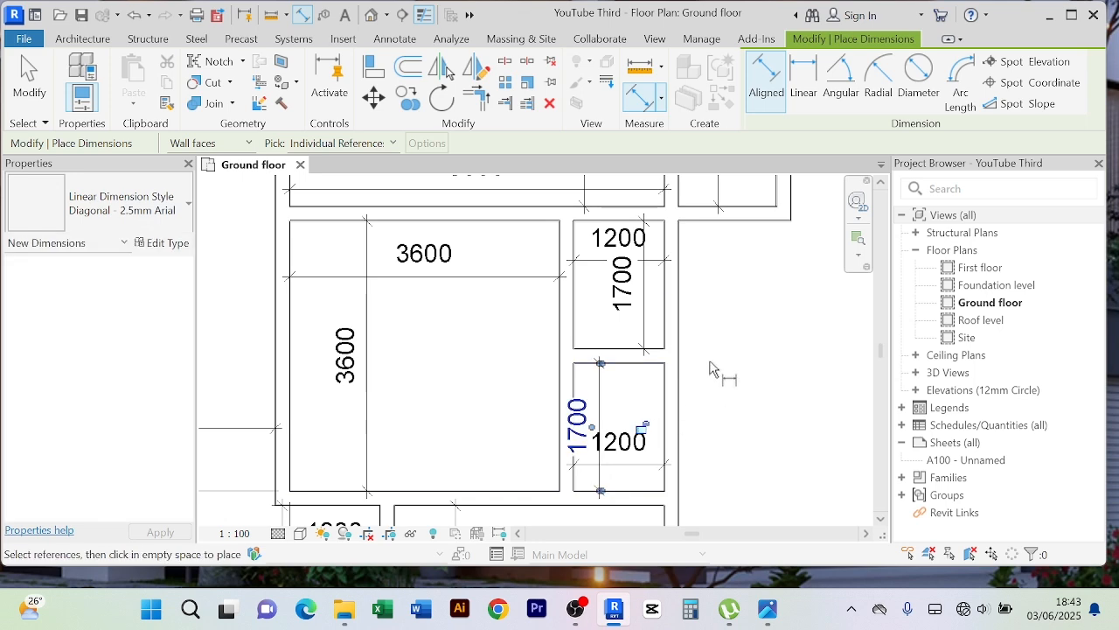
right_click(734, 321)
click(806, 28)
right_click(770, 331)
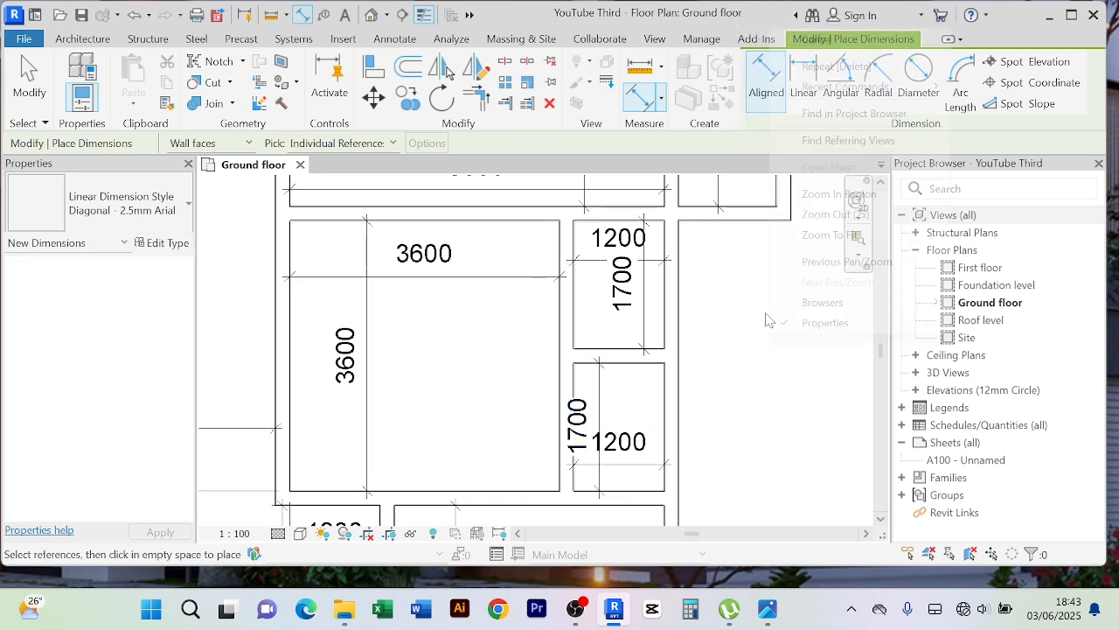
click(817, 40)
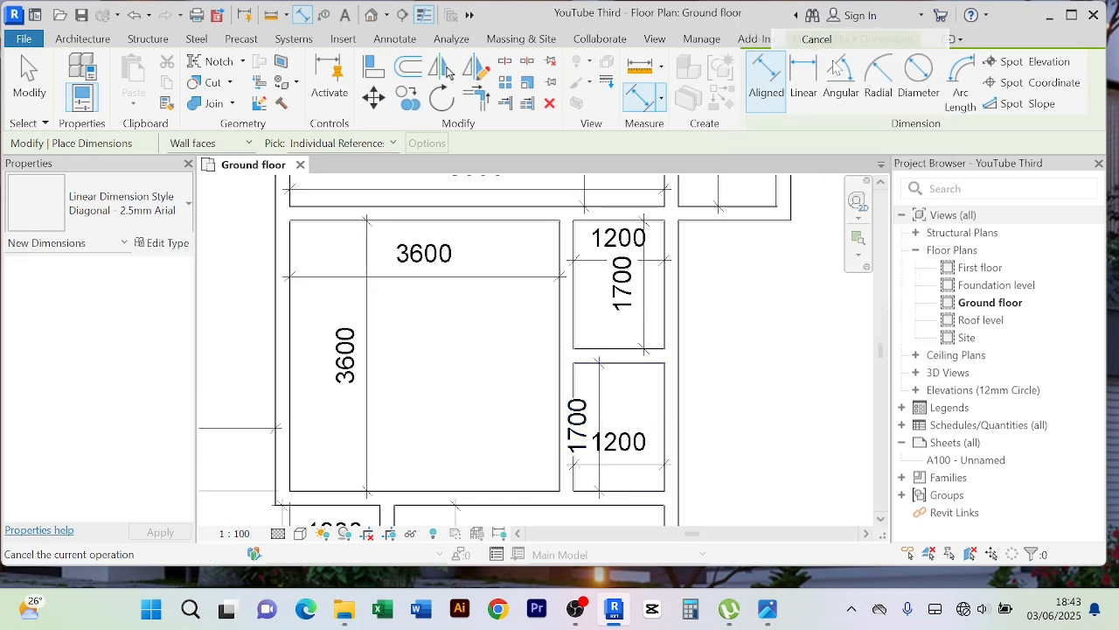
Shift the lower compartment's height dimension east until it sits beside the outer wall
click(600, 384)
key(Right)
key(Right)
key(Right)
key(Right)
key(Right)
key(Right)
key(Right)
key(Right)
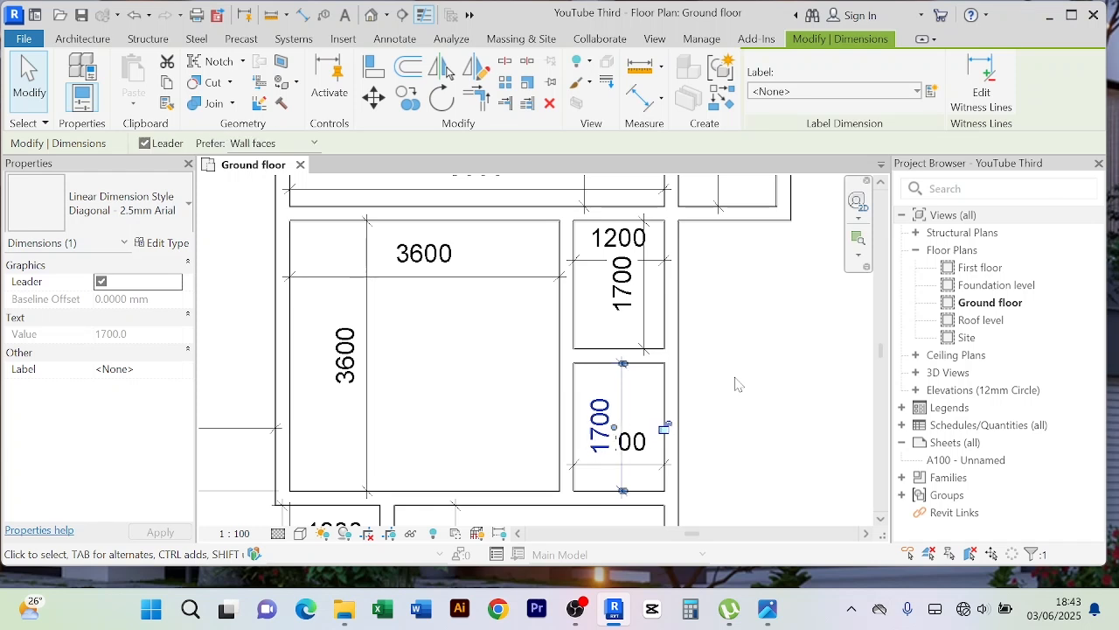
key(Right)
key(Right)
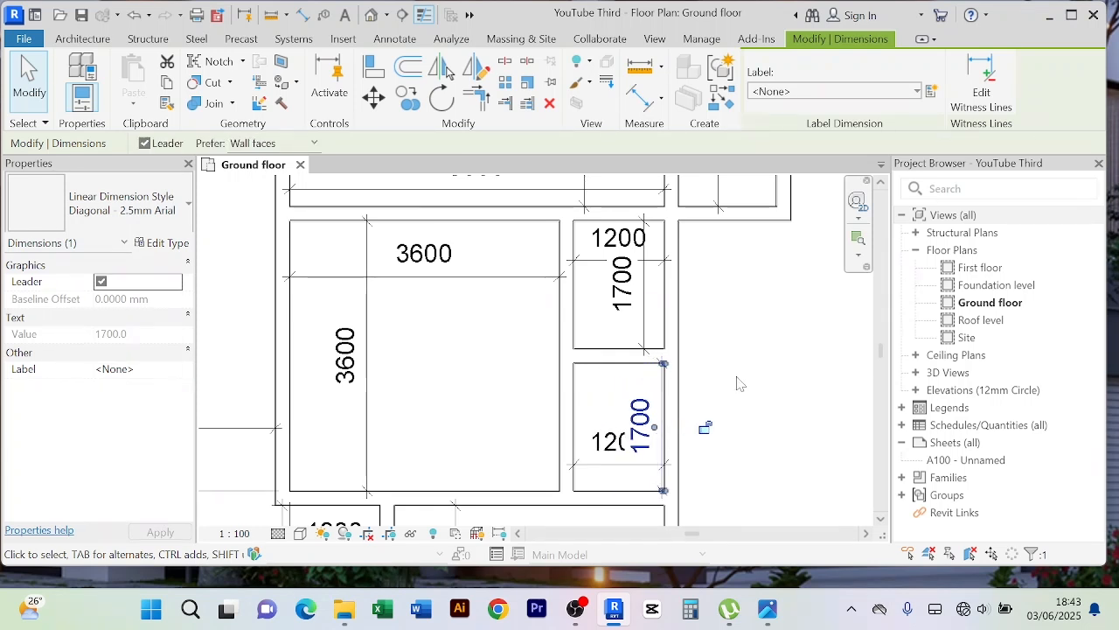
Shift the lower compartment's 1200 mm width dimension down until it sits close to the wall below
scroll(738, 383, down, 2)
middle_drag(712, 405, 694, 370)
scroll(664, 376, up, 3)
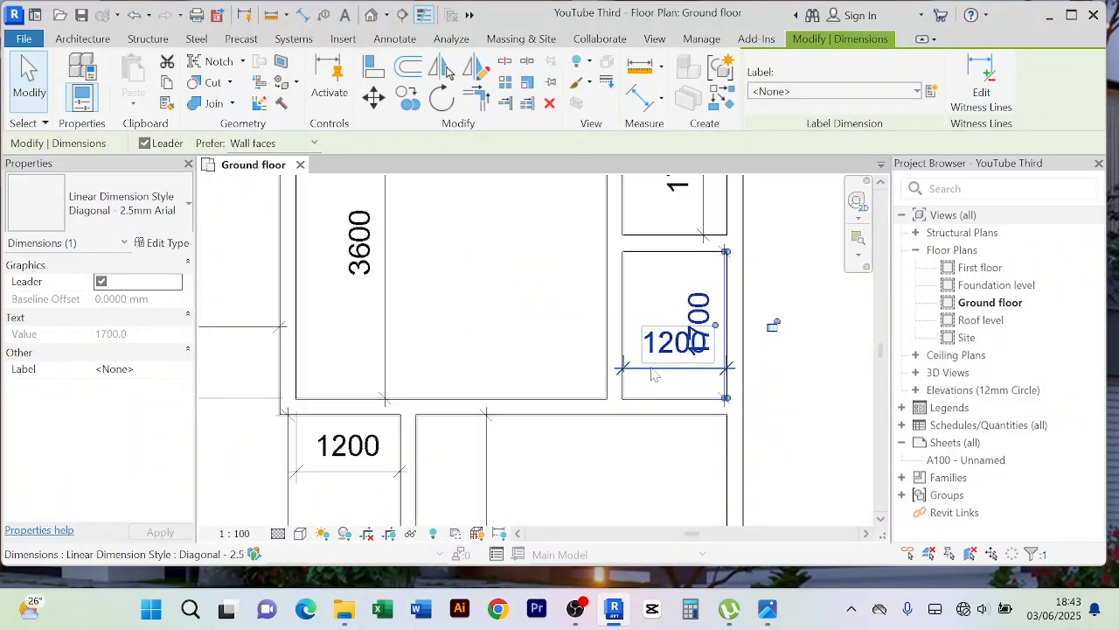
key(Down)
key(Down)
key(Down)
key(Down)
key(Down)
key(Down)
key(Down)
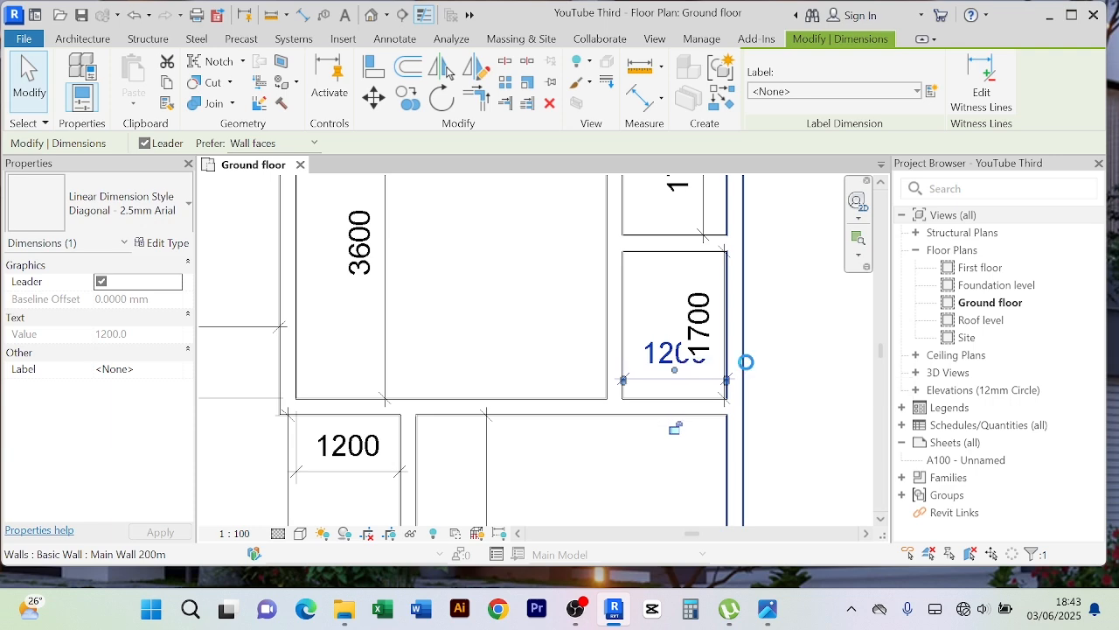
click(747, 369)
scroll(750, 369, down, 1)
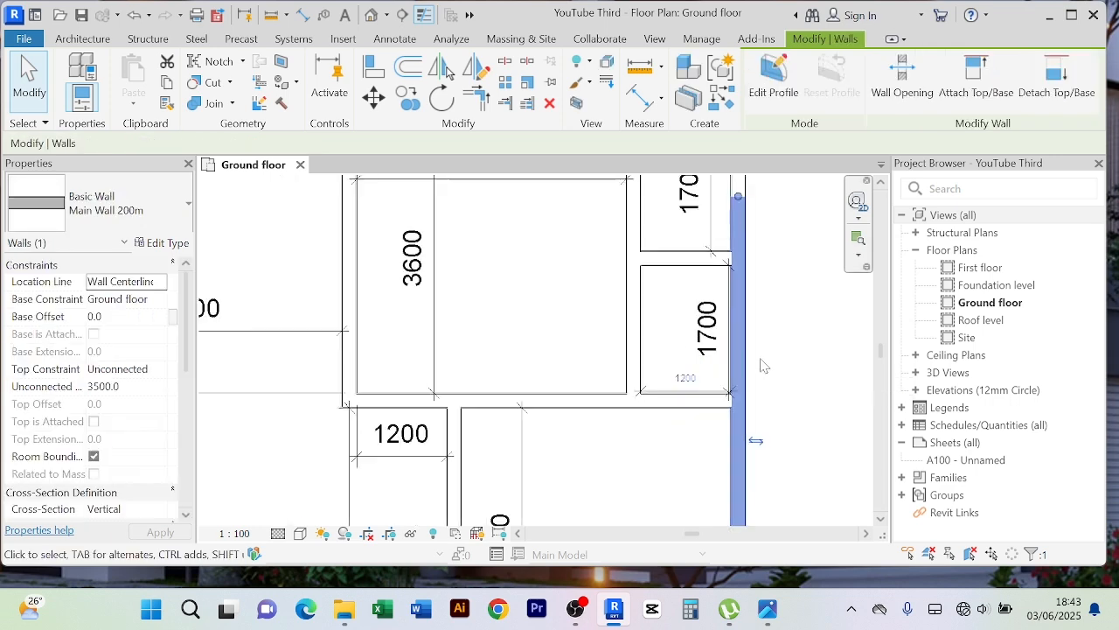
middle_drag(743, 392, 574, 475)
click(655, 414)
Nudge the upper compartment's 1200 mm width dimension slightly up towards the wall above
scroll(655, 408, down, 2)
scroll(633, 310, up, 1)
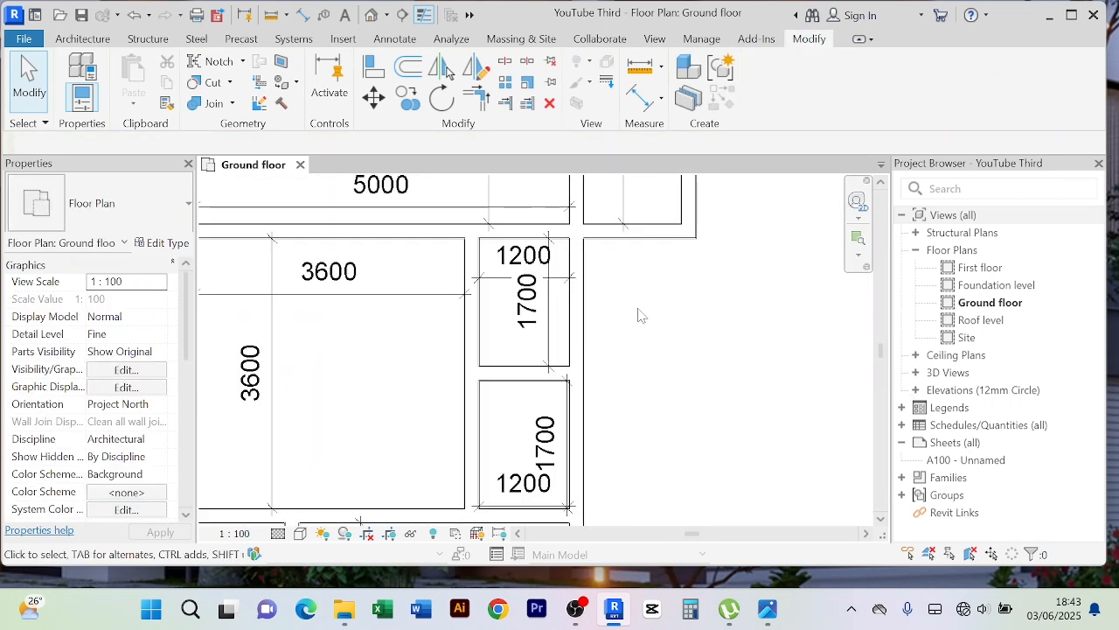
middle_drag(634, 310, 666, 414)
click(593, 391)
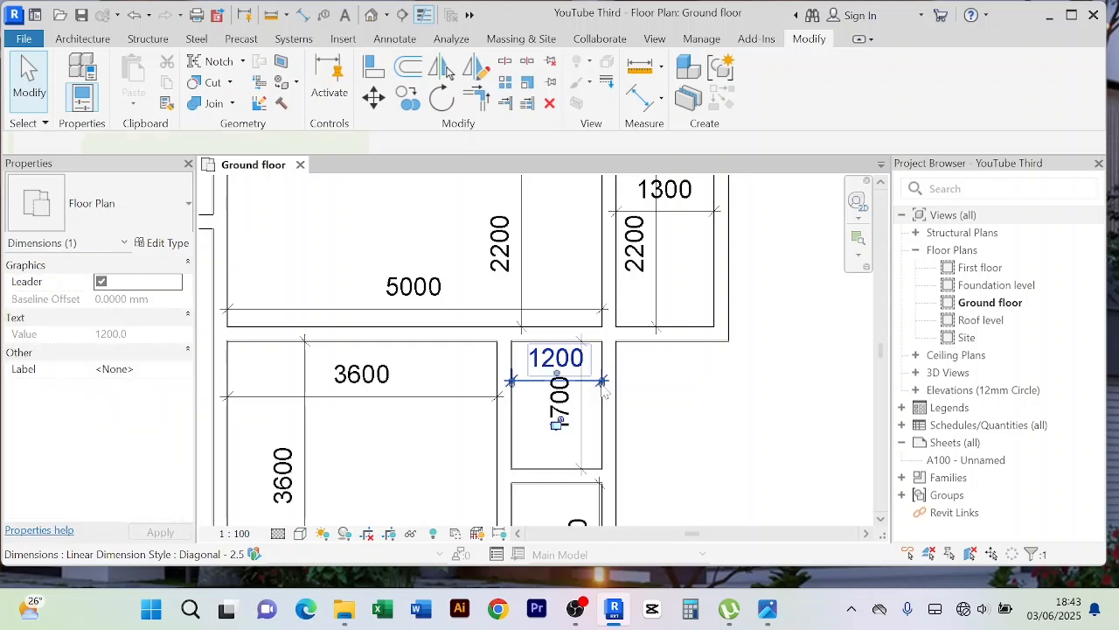
key(Up)
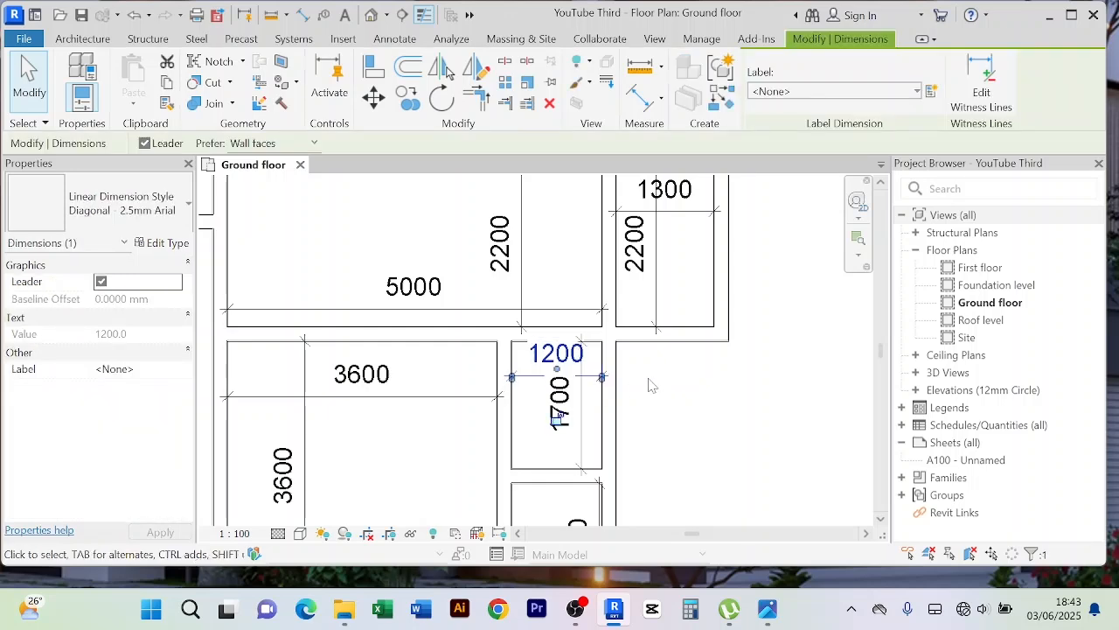
click(648, 379)
scroll(654, 382, down, 2)
middle_drag(695, 397, 667, 232)
middle_drag(642, 366, 669, 410)
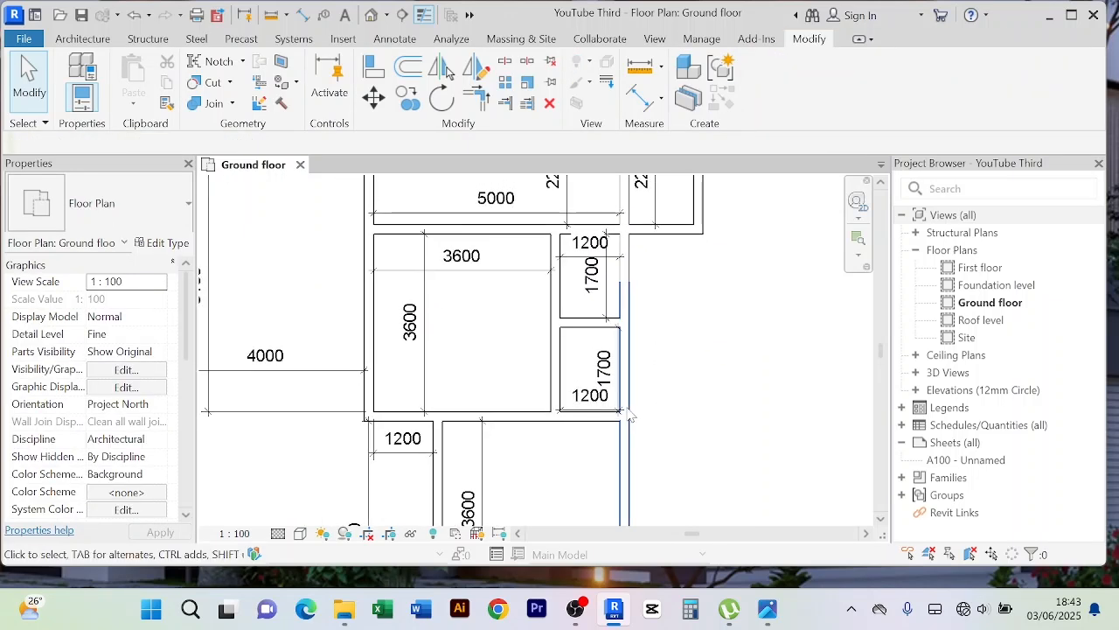
middle_drag(569, 480, 547, 445)
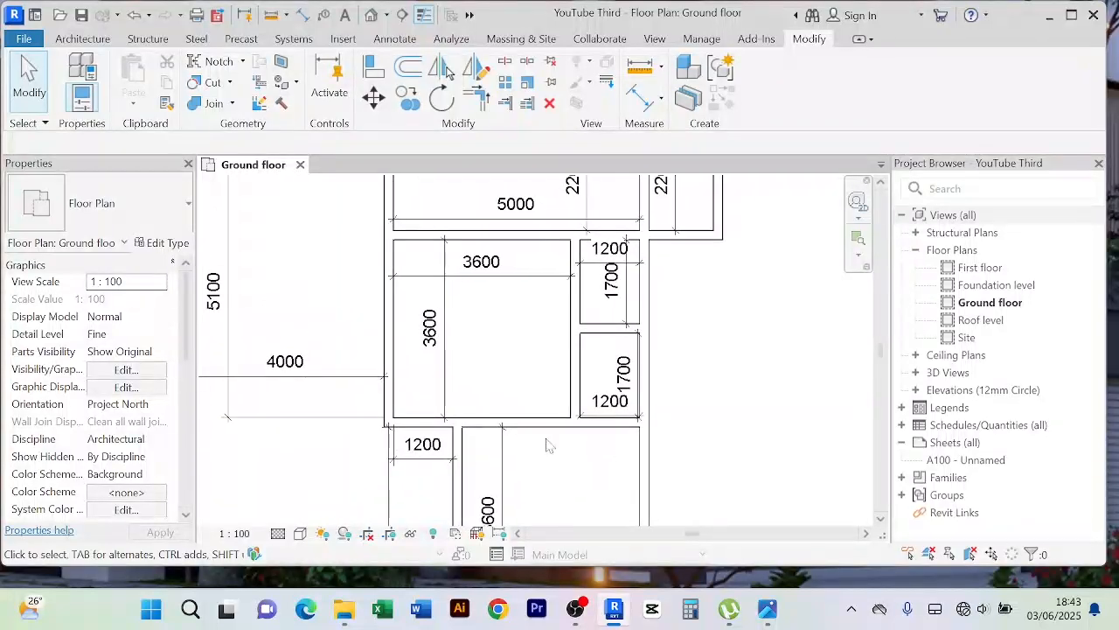
middle_drag(534, 295, 528, 332)
middle_drag(662, 325, 699, 280)
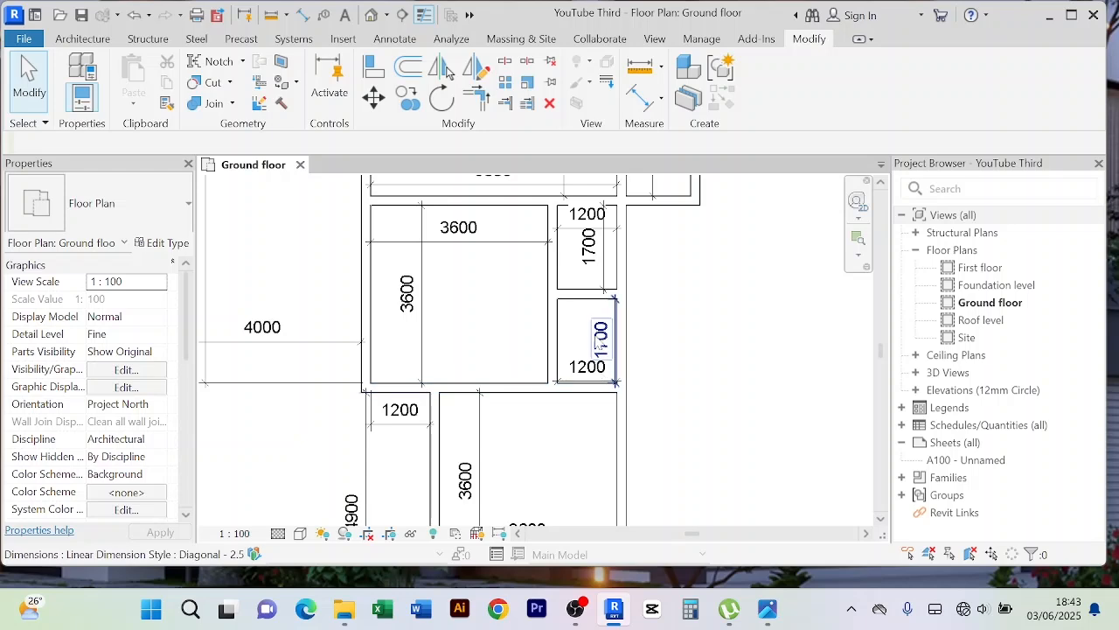
Examine the two dimensioned 1200 mm wide compartments and how they fit into the overall floor plan
scroll(592, 325, up, 5)
scroll(568, 332, down, 3)
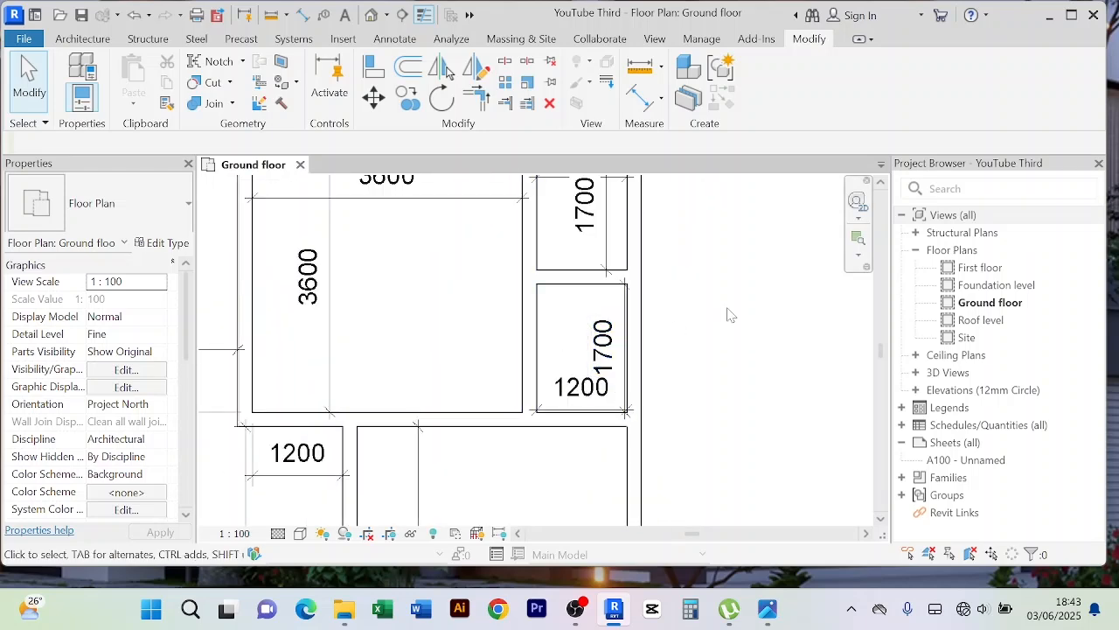
scroll(626, 350, down, 2)
scroll(626, 350, down, 3)
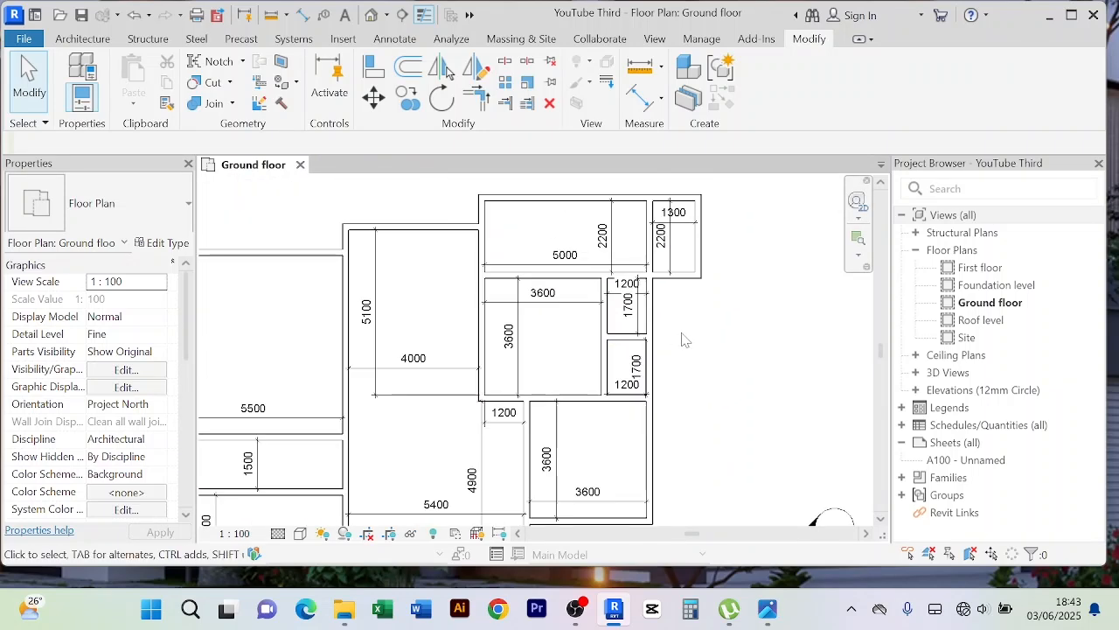
scroll(656, 328, up, 3)
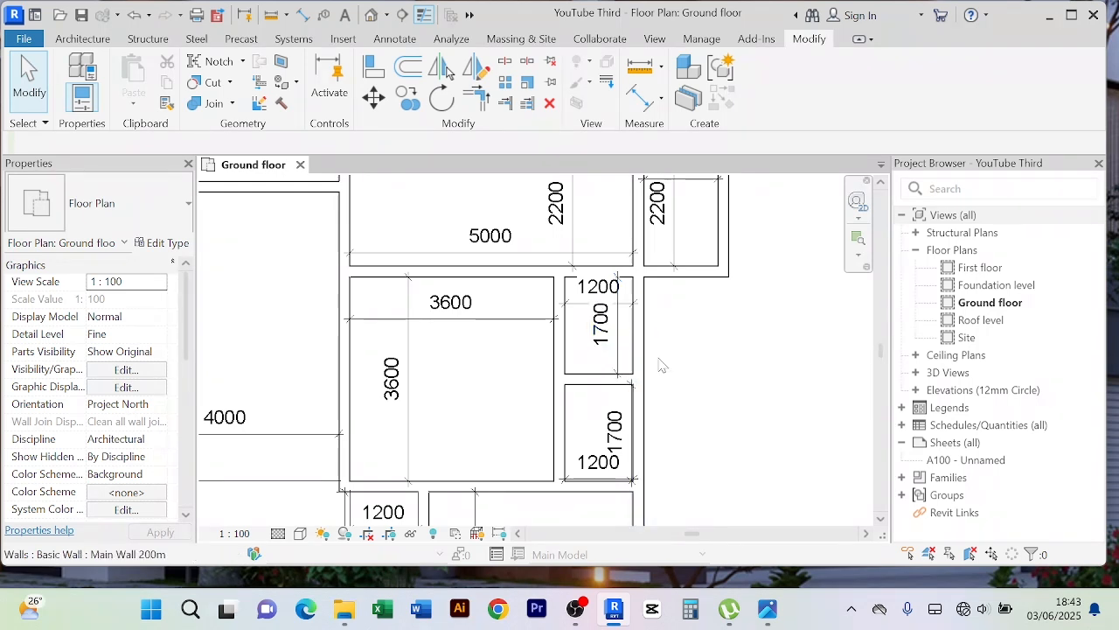
scroll(661, 367, down, 3)
scroll(732, 311, down, 2)
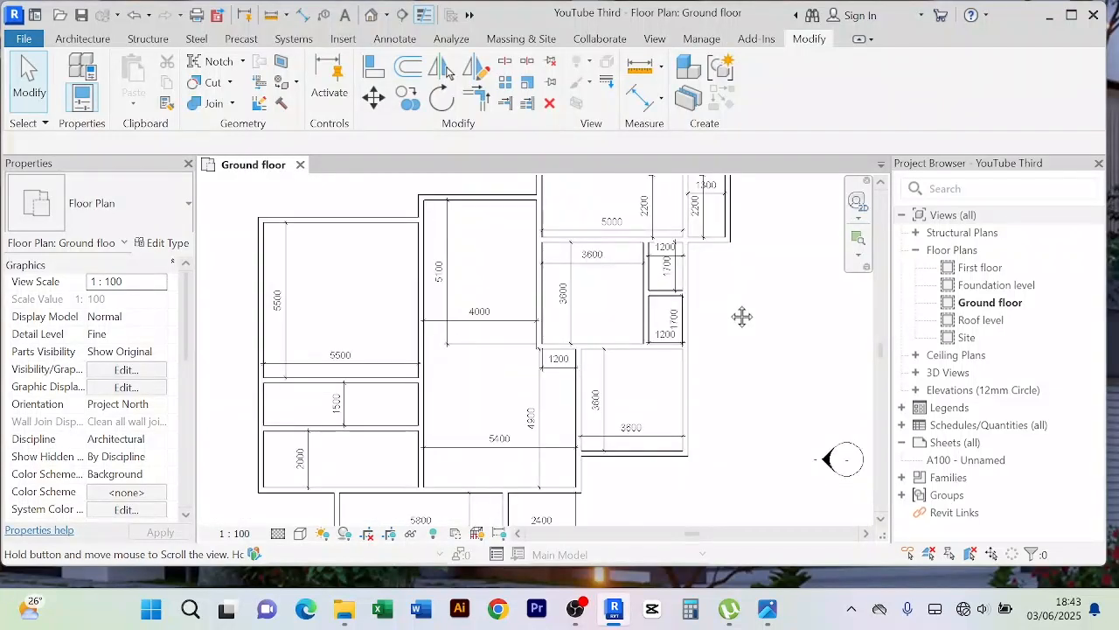
Draw a vertical Main Wall 200m partition across the 1500 mm high strip below the 5500 mm room, joining its upper and lower walls
mouse_move(295, 326)
middle_down()
mouse_move(324, 330)
mouse_move(311, 337)
middle_up()
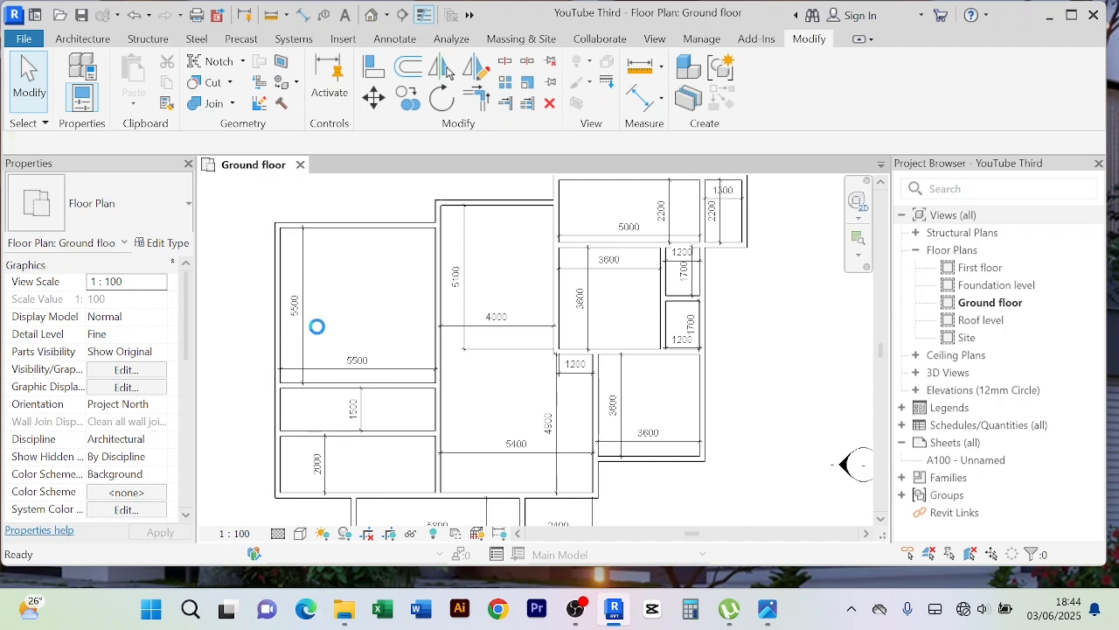
scroll(321, 415, up, 1)
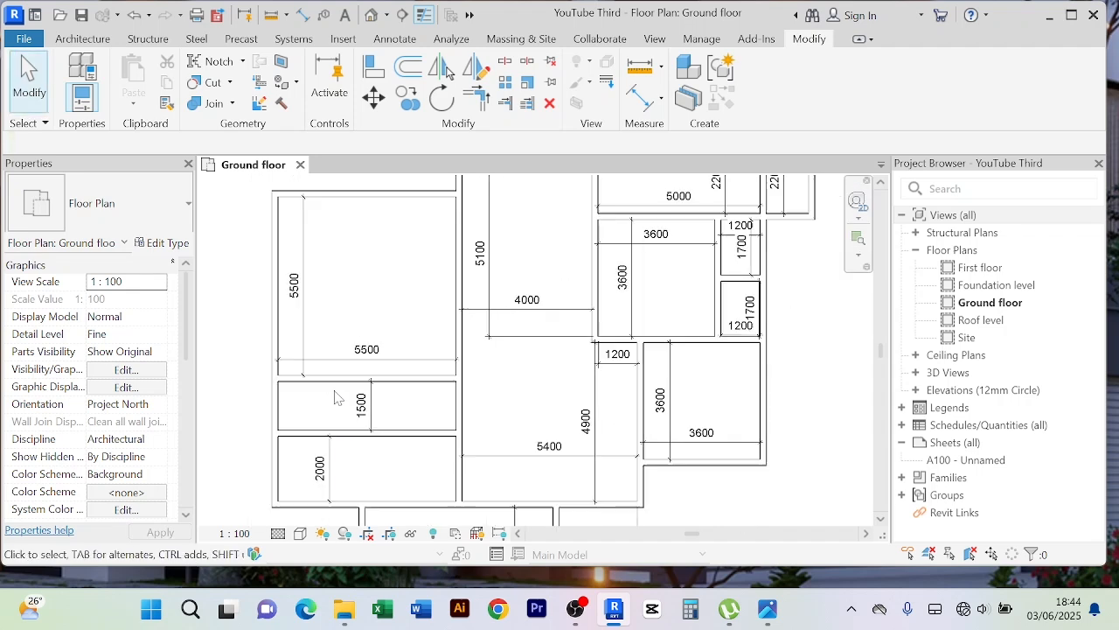
middle_drag(331, 395, 334, 356)
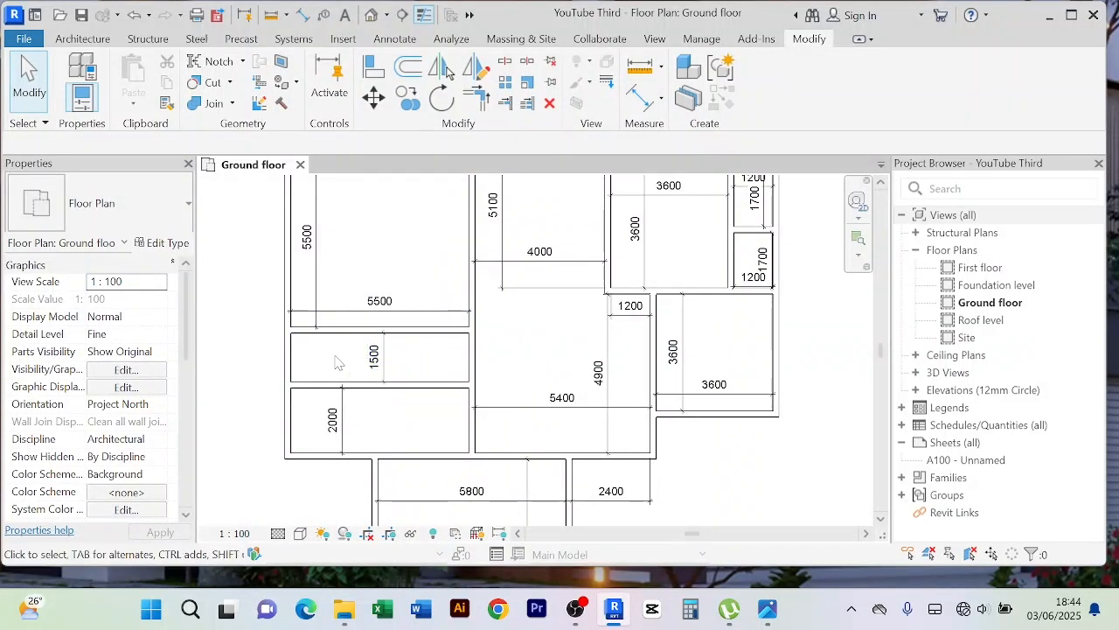
click(291, 357)
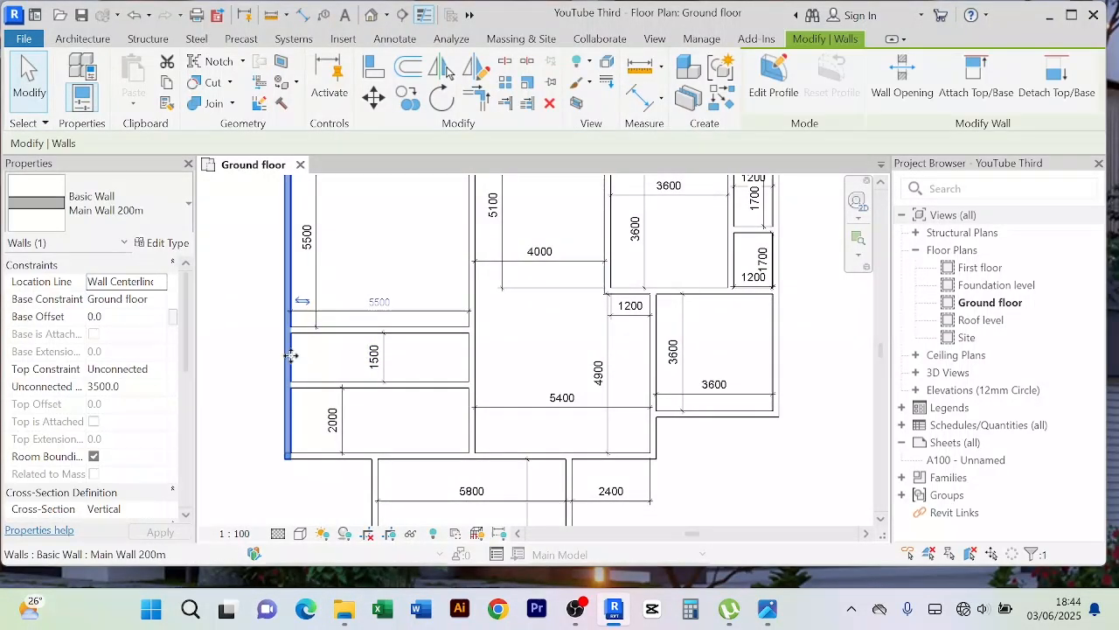
click(725, 106)
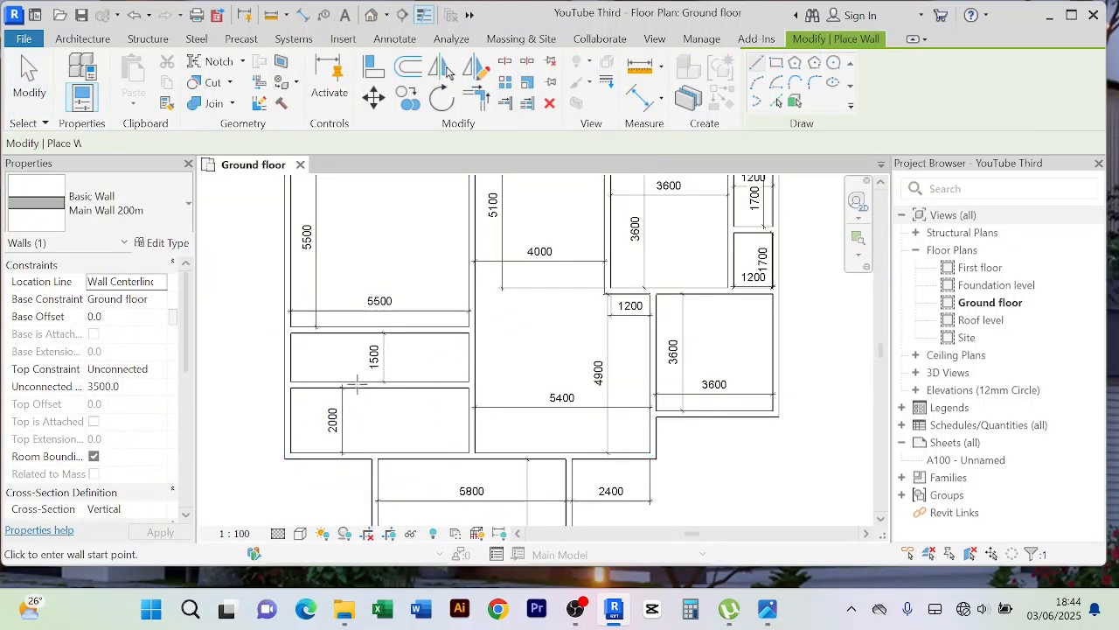
click(365, 330)
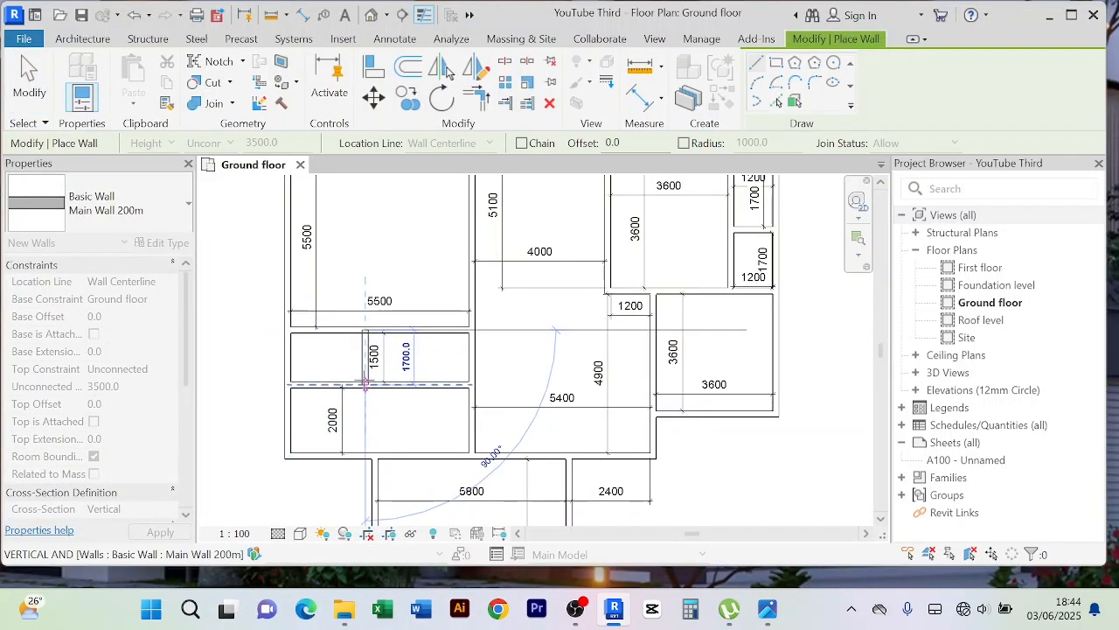
click(369, 446)
right_click(389, 261)
click(404, 276)
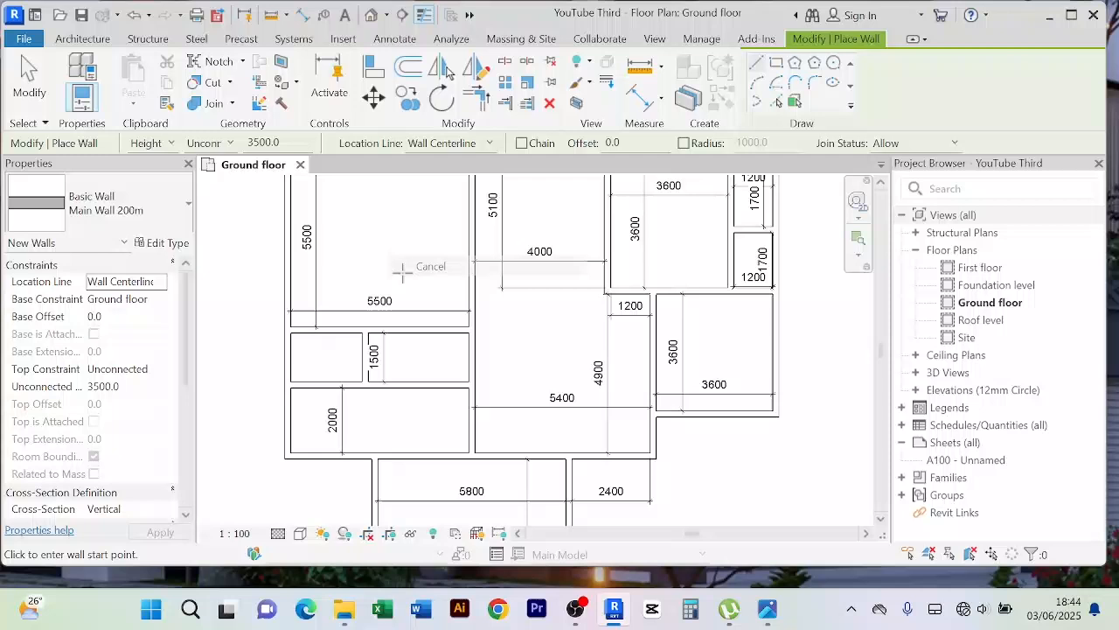
right_click(400, 213)
click(430, 218)
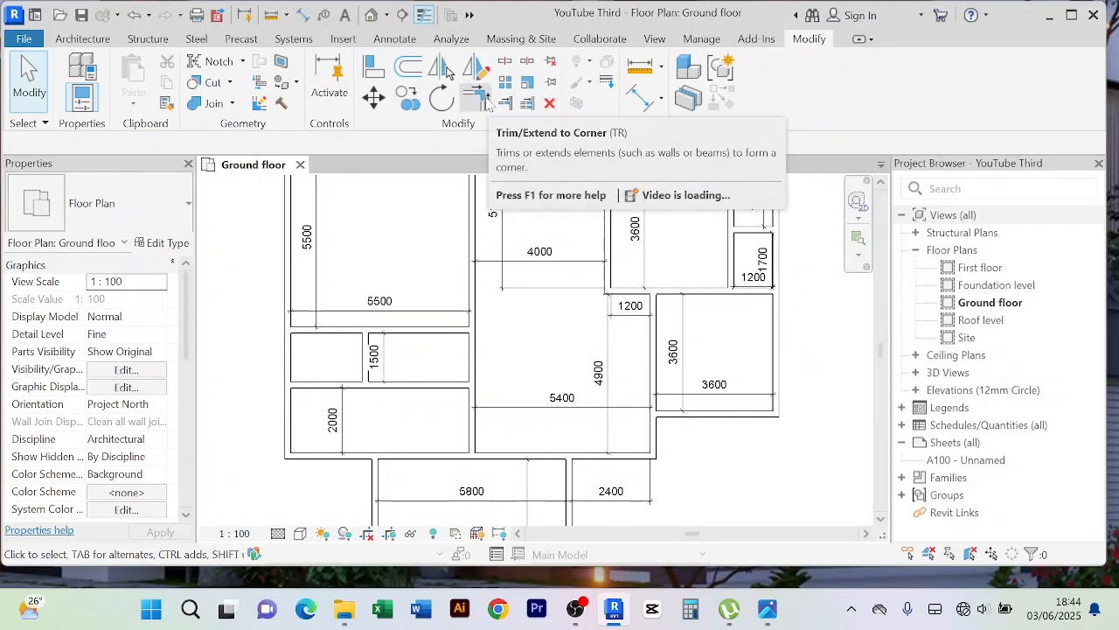
Add an aligned dimension for the width of the compartment west of the new partition, between its inner wall faces
click(641, 104)
scroll(371, 354, up, 3)
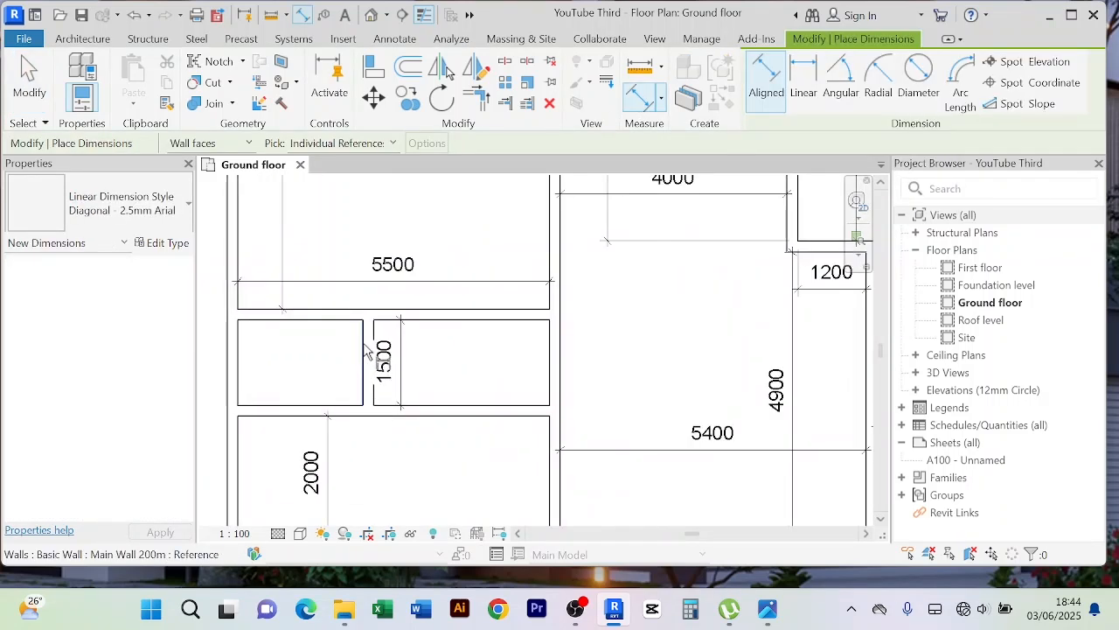
click(364, 347)
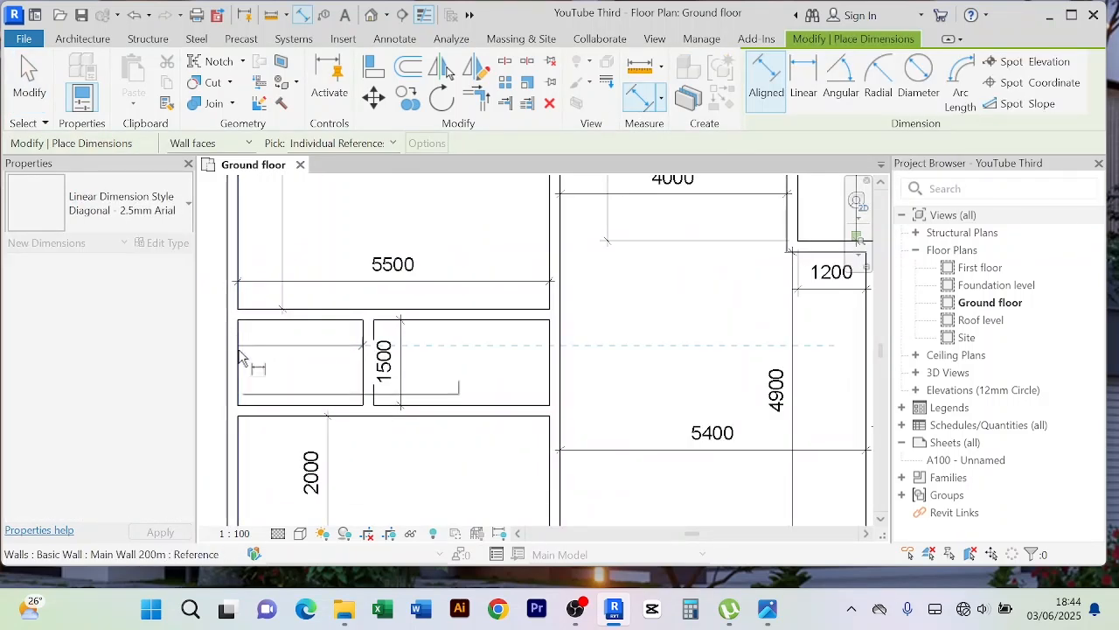
click(242, 359)
click(264, 353)
right_click(364, 225)
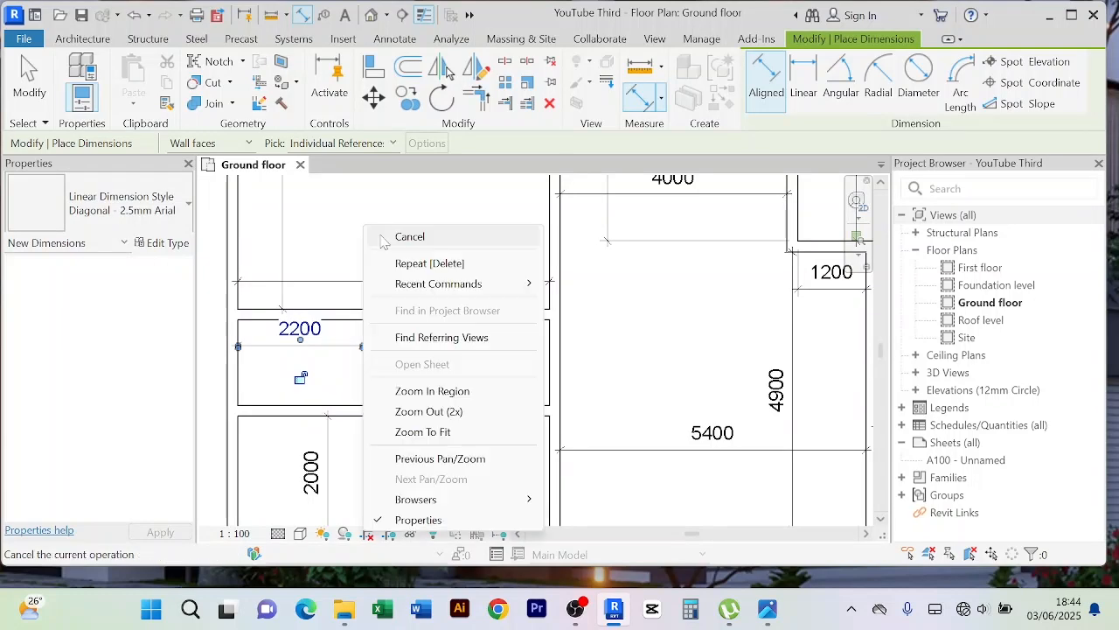
click(381, 237)
right_click(368, 212)
click(387, 225)
right_click(370, 196)
click(388, 206)
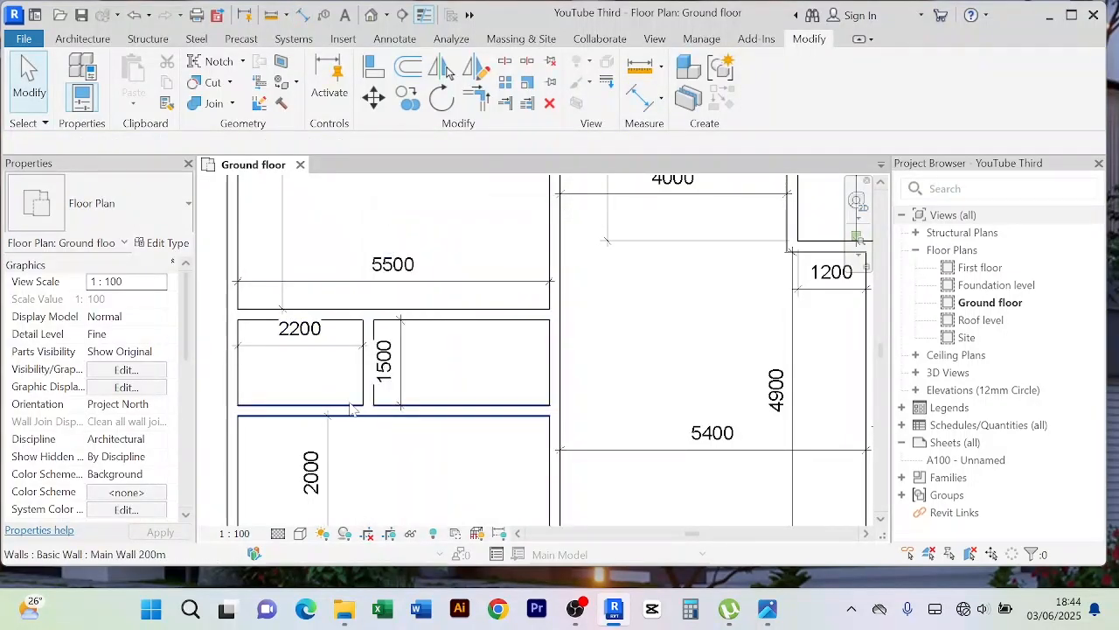
Set the west compartment's width to 1800 mm by repositioning the new partition wall
click(365, 398)
click(300, 333)
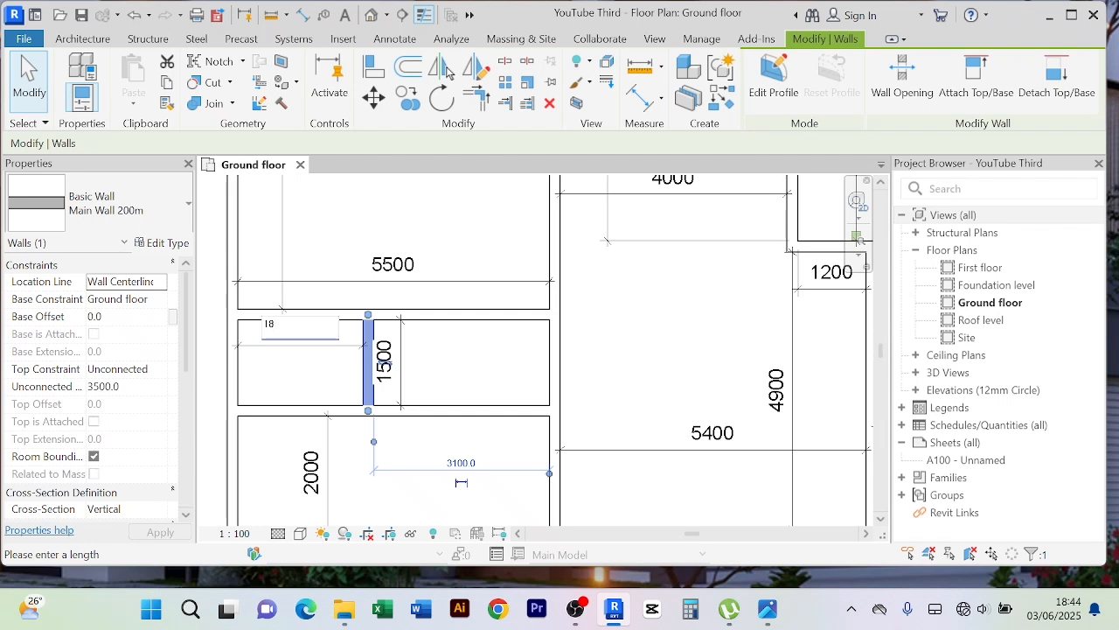
key(Return)
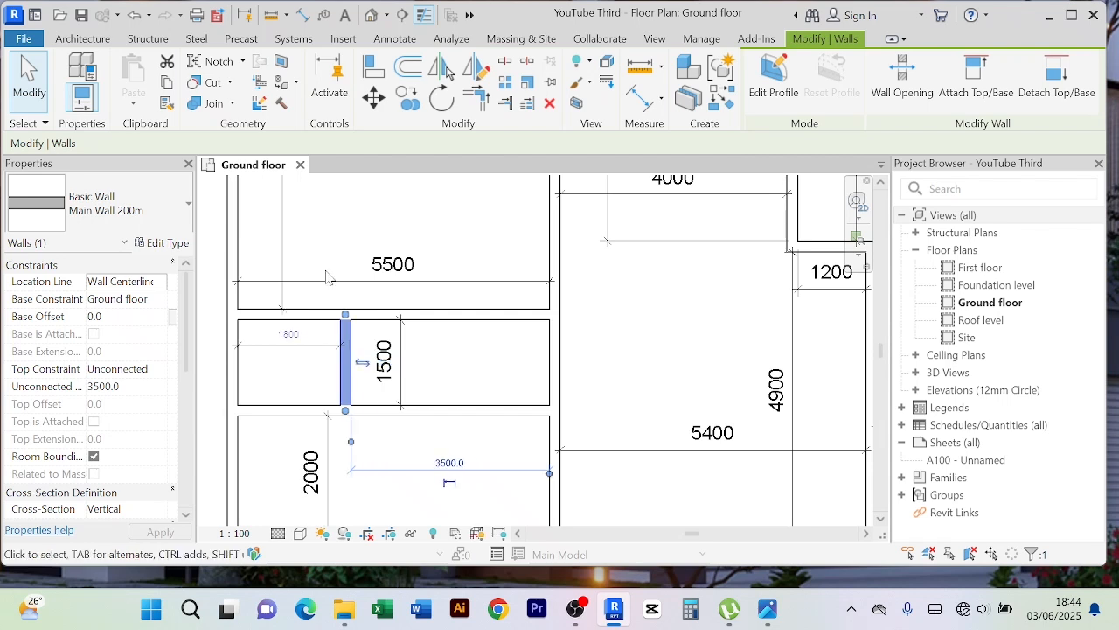
click(437, 378)
Shift the strip's 1500 mm height dimension west past the partition so it sits inside the 1800 mm wide compartment
click(397, 358)
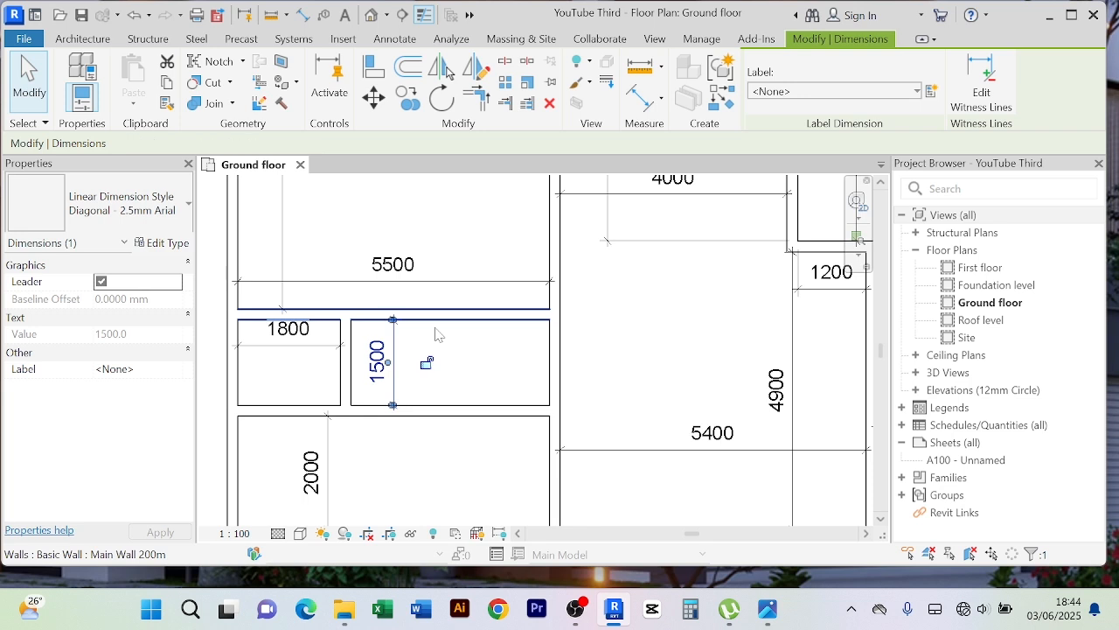
key(Left)
key(Left)
key(Left)
key(Left)
key(Left)
key(Left)
key(Left)
key(Left)
key(Left)
key(Left)
key(Left)
key(Left)
key(Left)
key(Left)
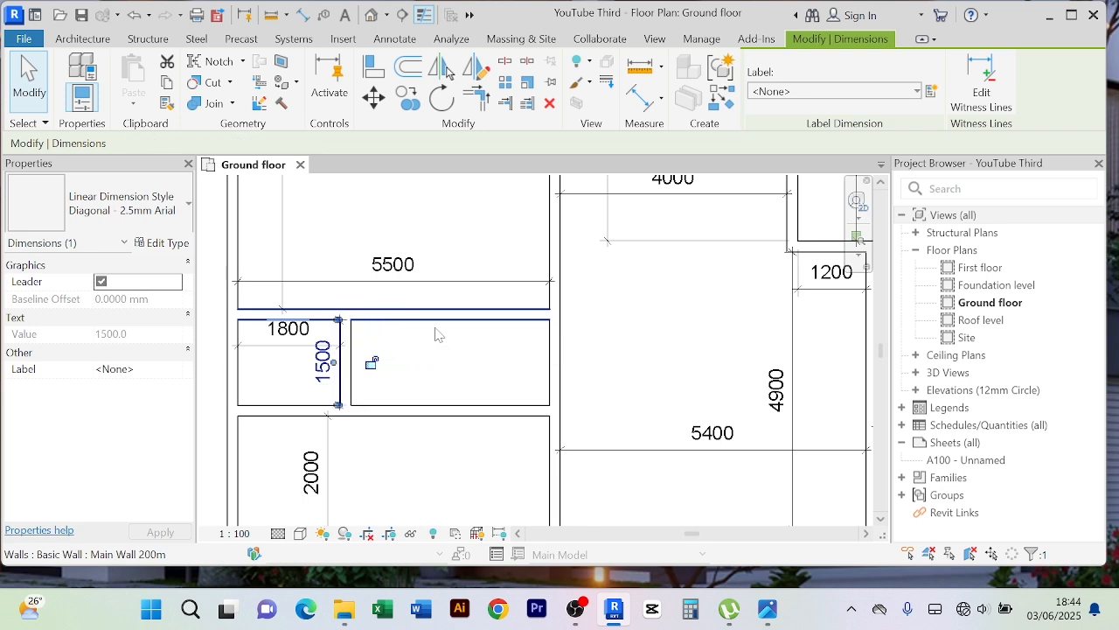
key(Right)
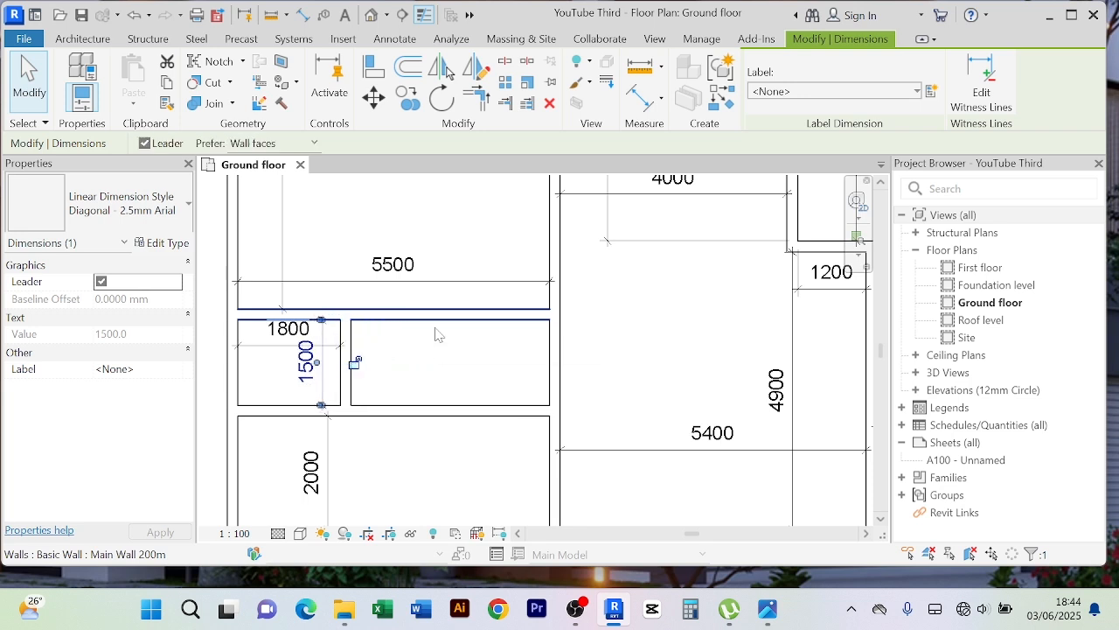
scroll(450, 354, down, 2)
click(561, 350)
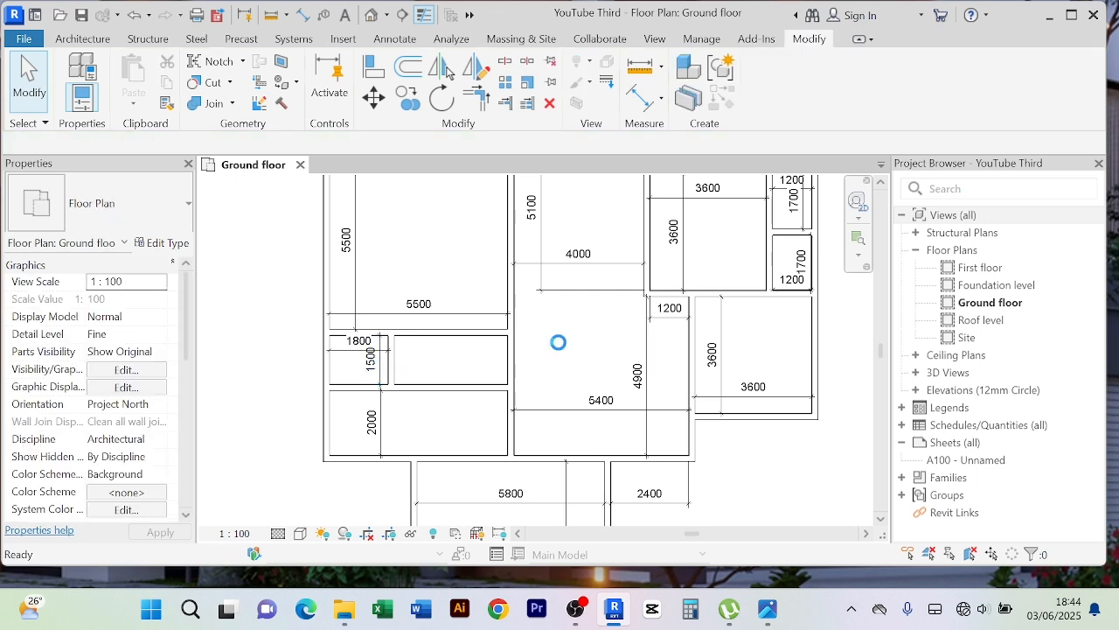
Examine the whole ground floor plan and the space between the new partition and the central room
scroll(584, 369, down, 1)
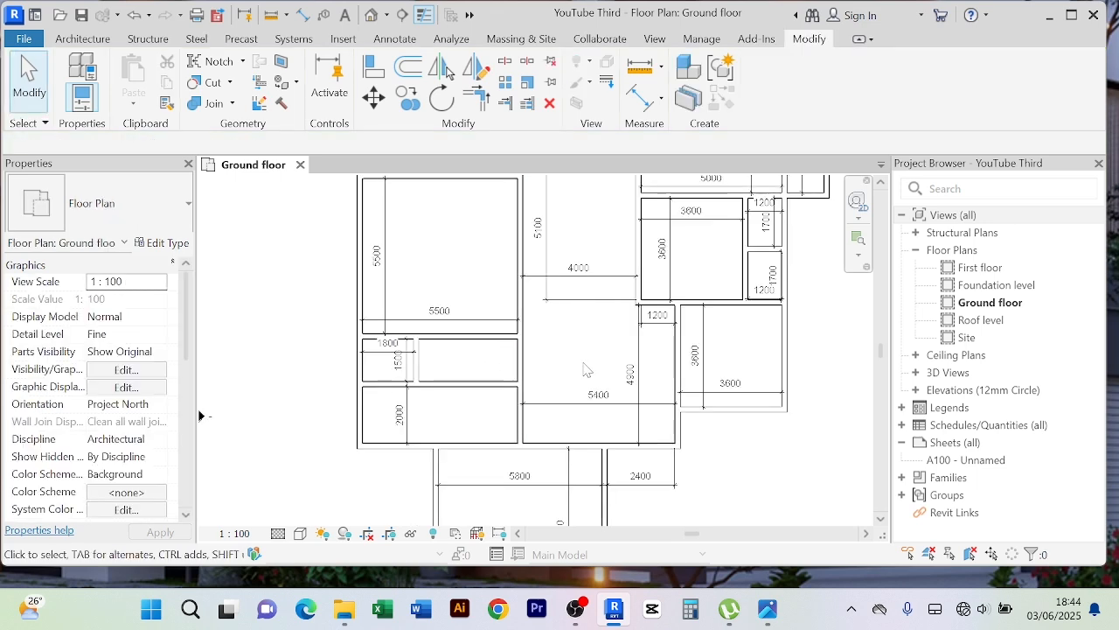
middle_drag(585, 370, 578, 408)
scroll(450, 340, up, 2)
scroll(454, 293, down, 2)
scroll(452, 298, down, 1)
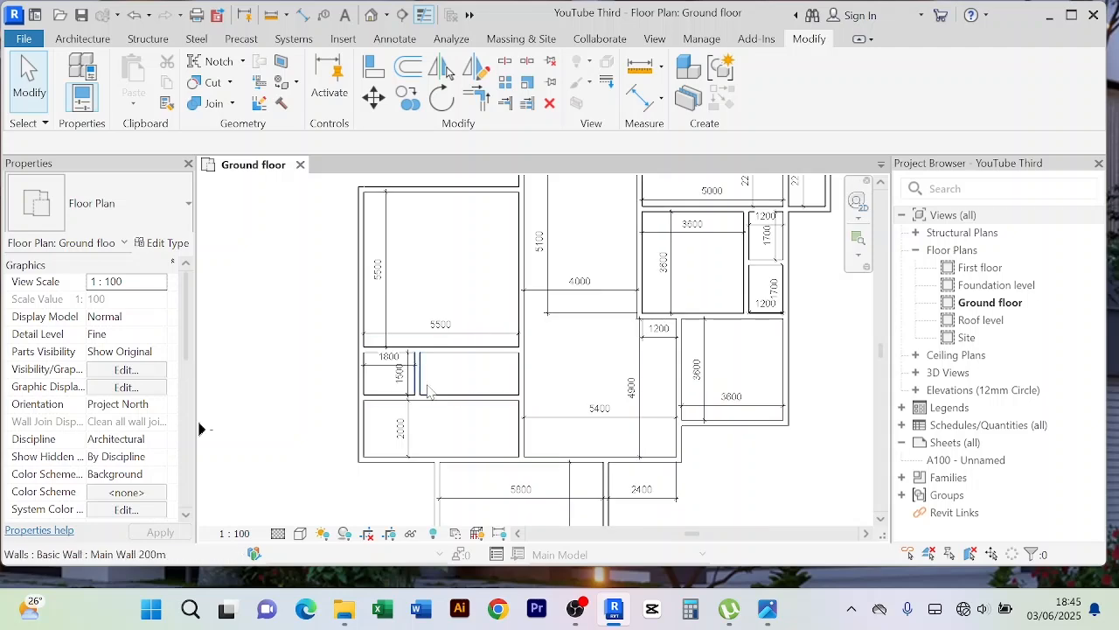
scroll(427, 374, up, 2)
middle_drag(463, 388, 435, 373)
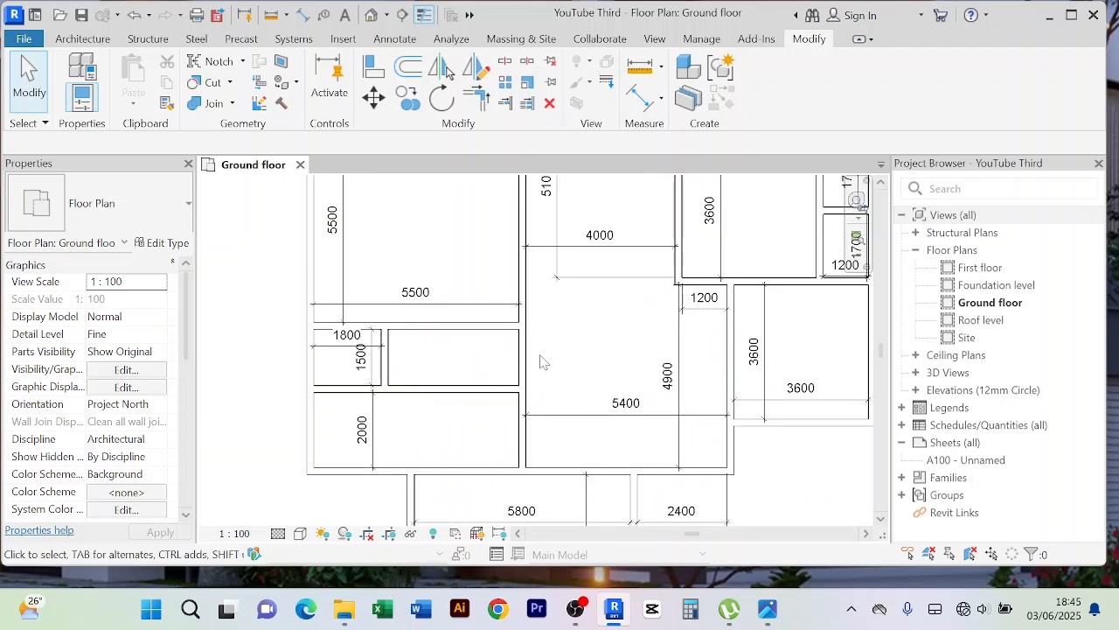
middle_click(571, 359)
middle_click(571, 358)
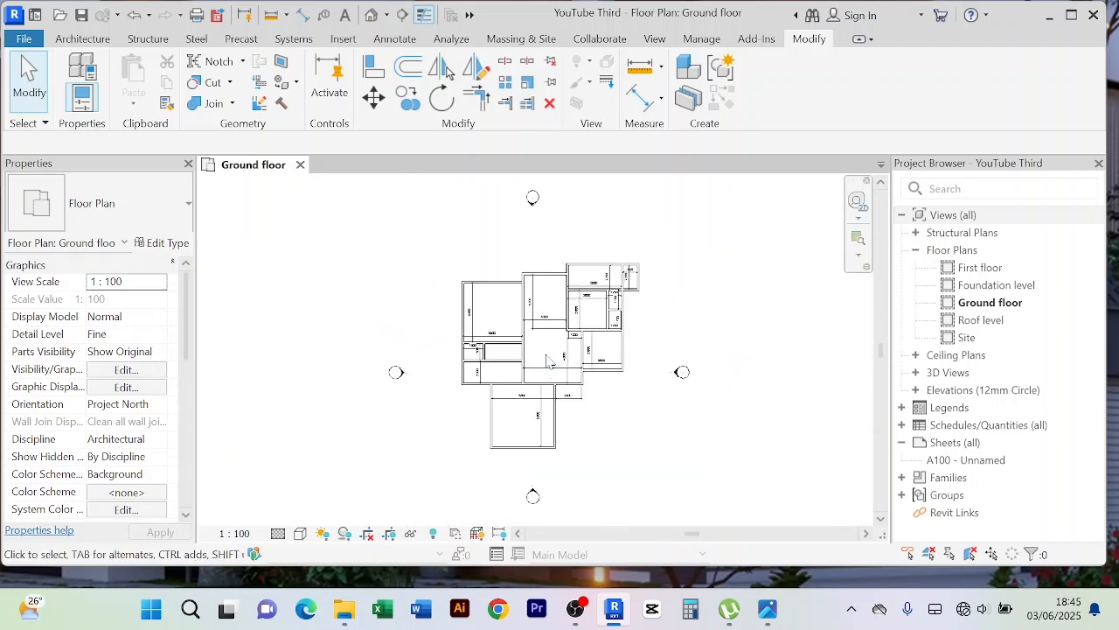
scroll(547, 358, up, 4)
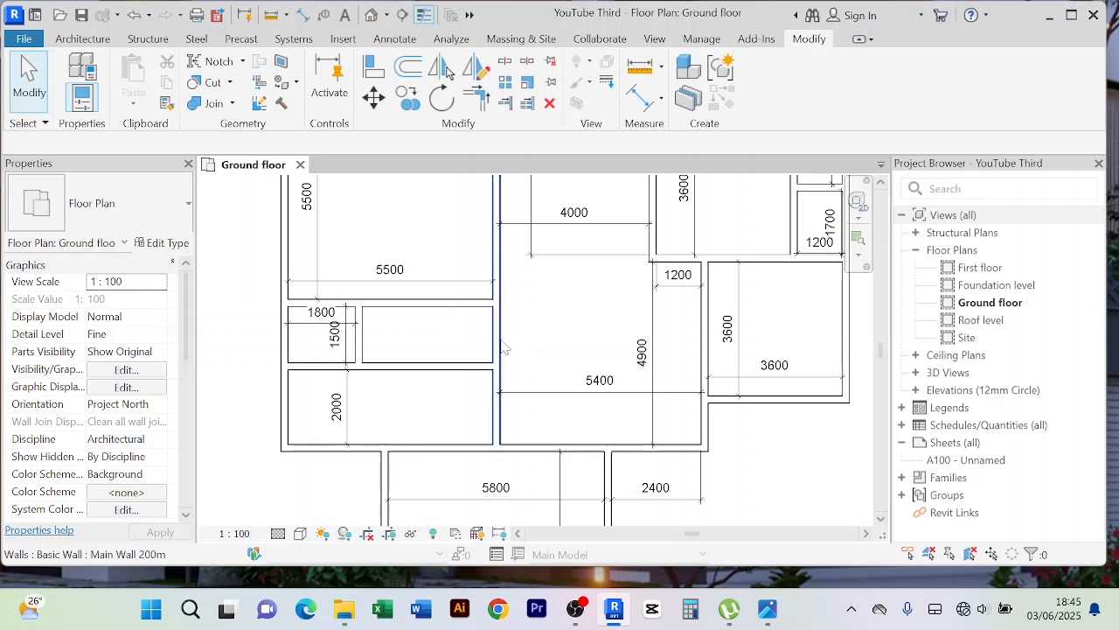
Split the vertical wall between the 1500 mm high strip and the 5400 mm wide central room, partway along the strip's height
click(504, 62)
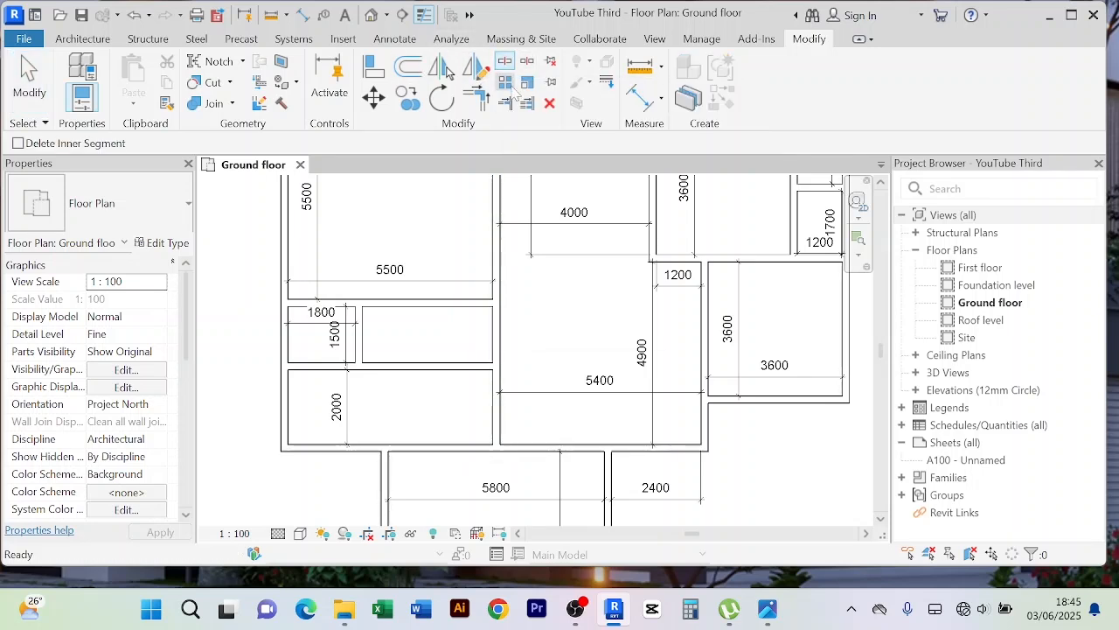
click(504, 327)
right_click(549, 284)
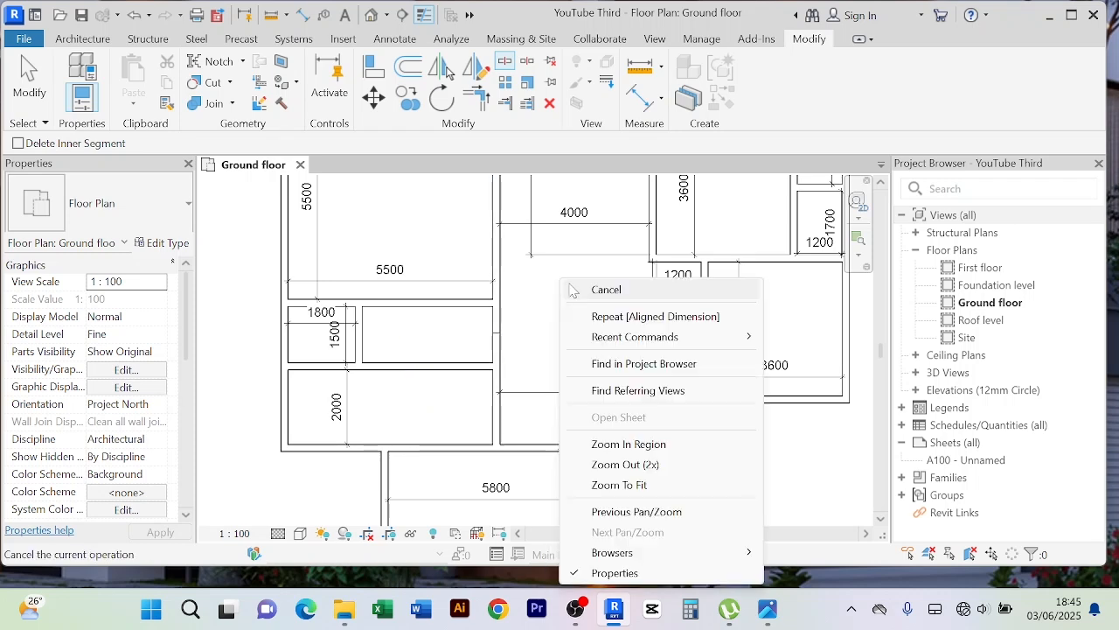
click(595, 291)
Pull the ends of both split wall segments back to the strip's upper and lower walls, opening the strip to the central room
click(504, 352)
scroll(504, 352, up, 2)
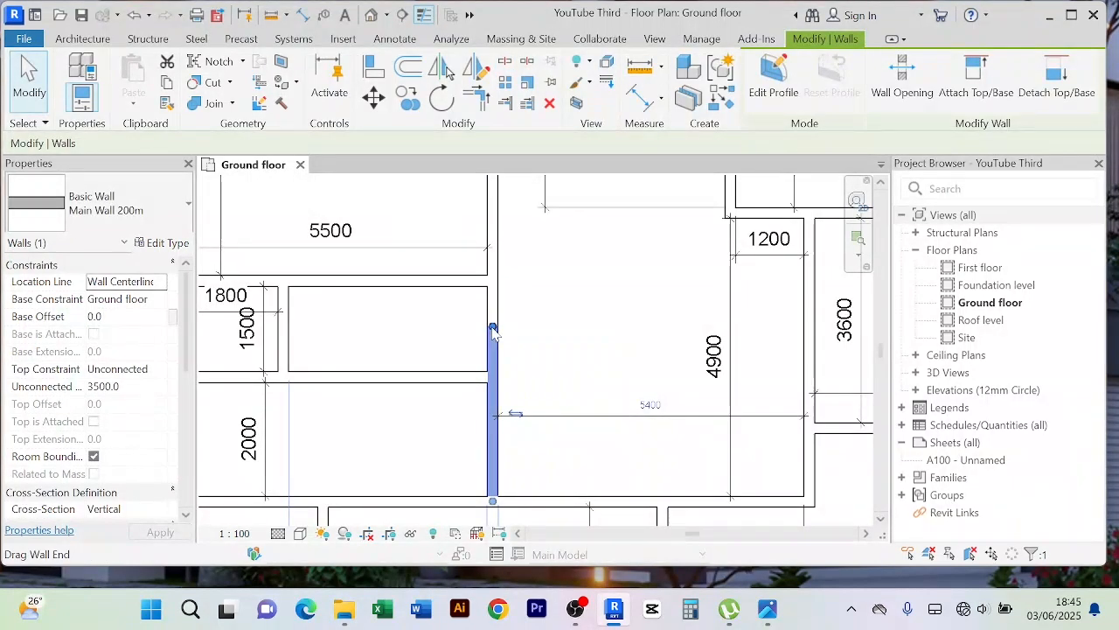
drag(492, 326, 492, 377)
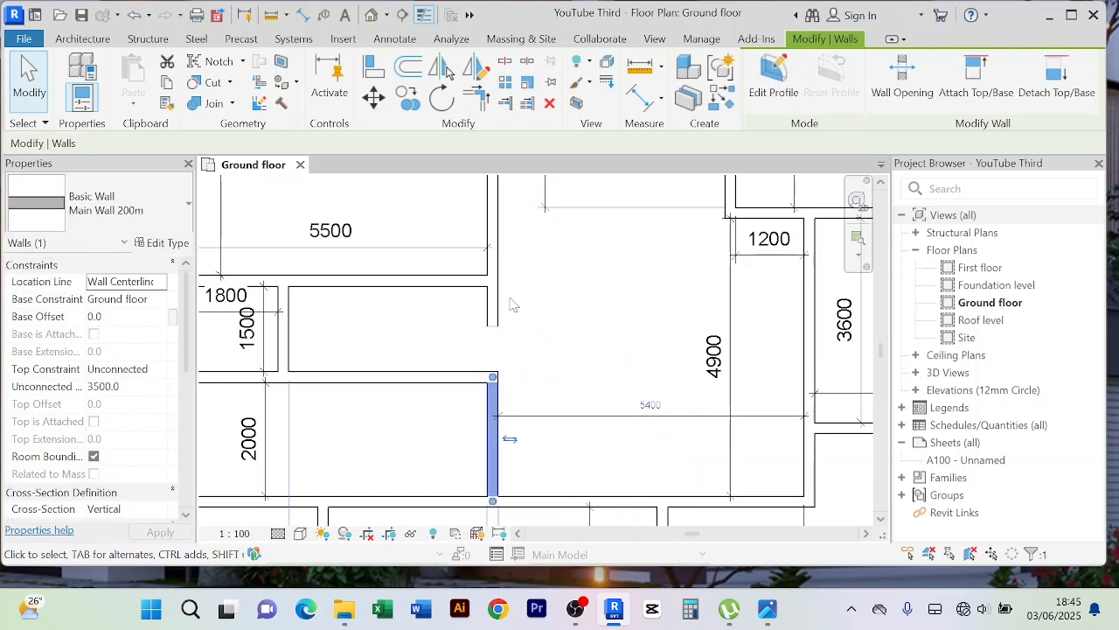
click(495, 313)
drag(494, 328, 492, 287)
click(577, 319)
scroll(587, 323, down, 2)
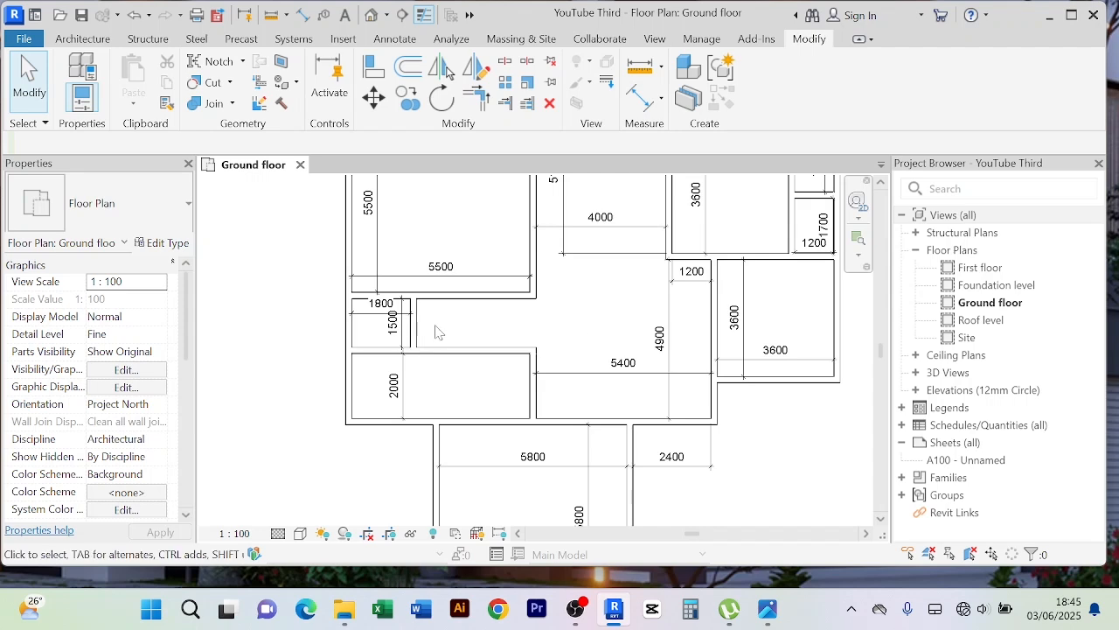
middle_drag(438, 327, 449, 348)
scroll(428, 360, up, 1)
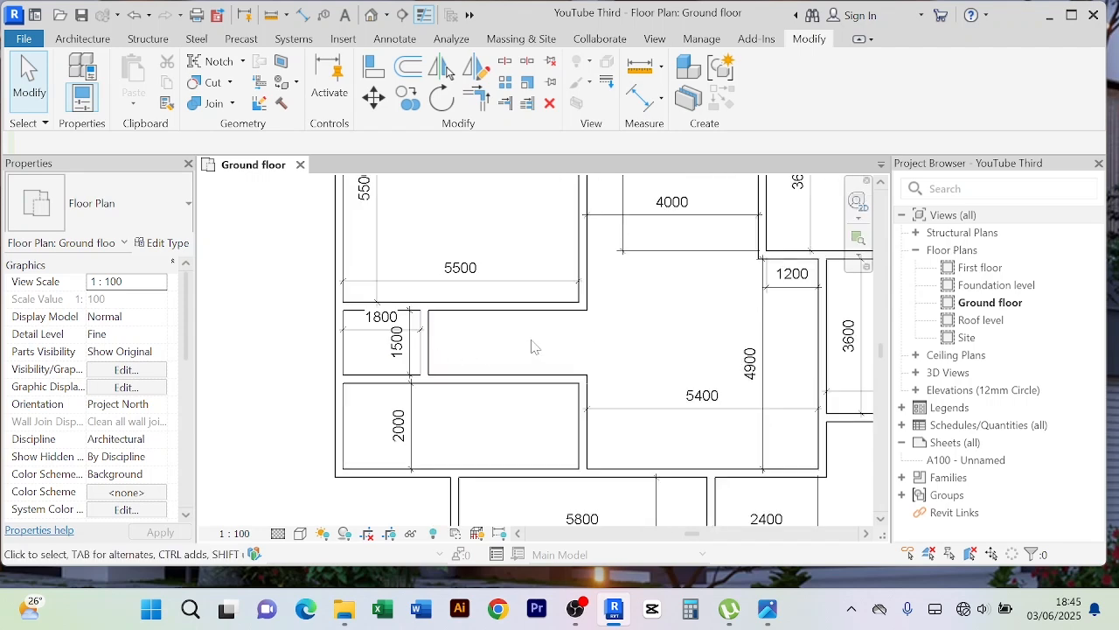
scroll(532, 350, down, 3)
scroll(544, 374, up, 3)
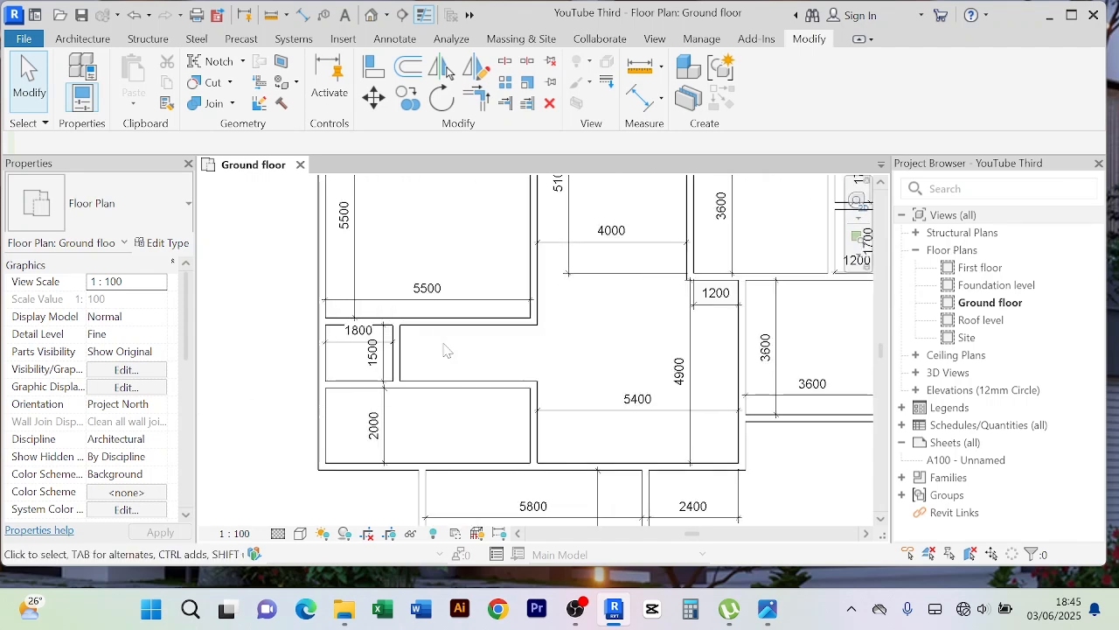
middle_drag(474, 253, 513, 296)
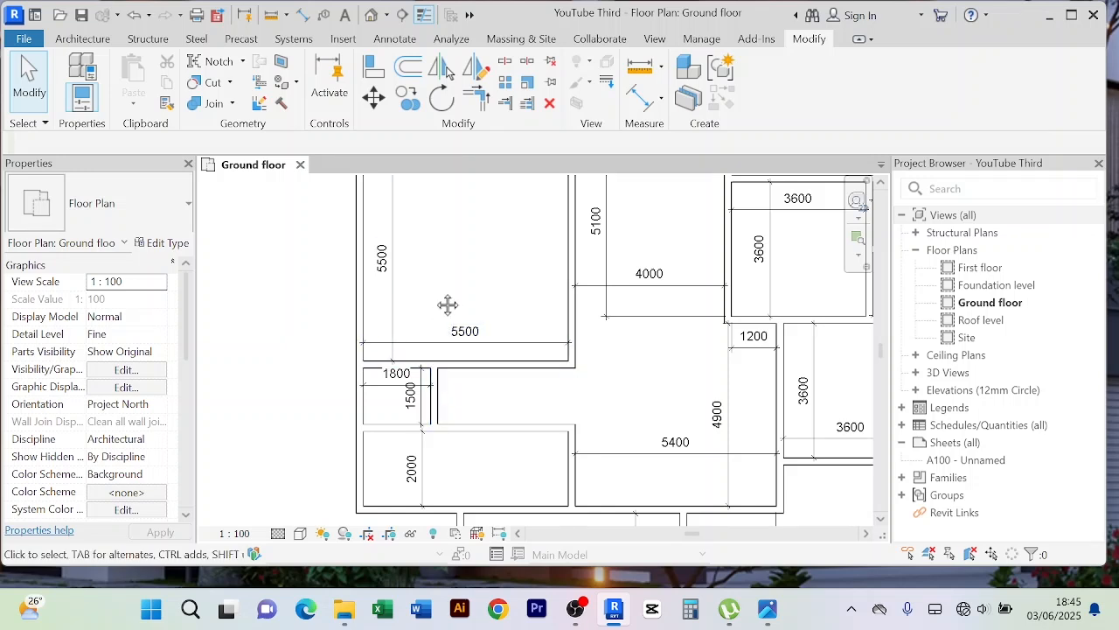
Extend the partition wall of the 1800 mm wide compartment north about 2400 mm into the 5500 mm square room
middle_drag(448, 304, 454, 335)
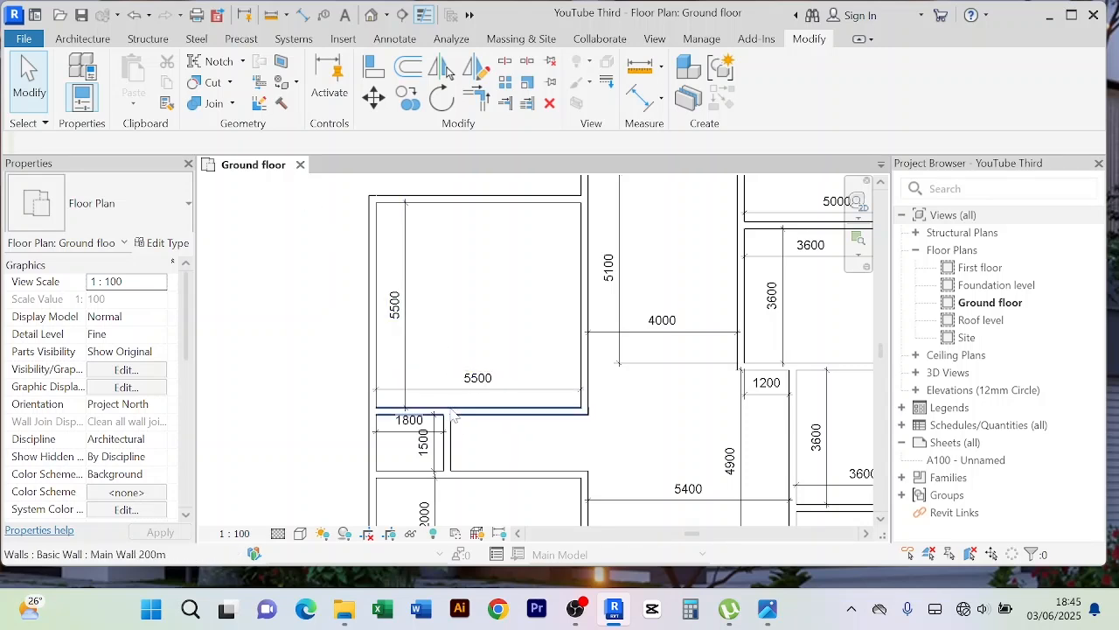
scroll(452, 446, up, 1)
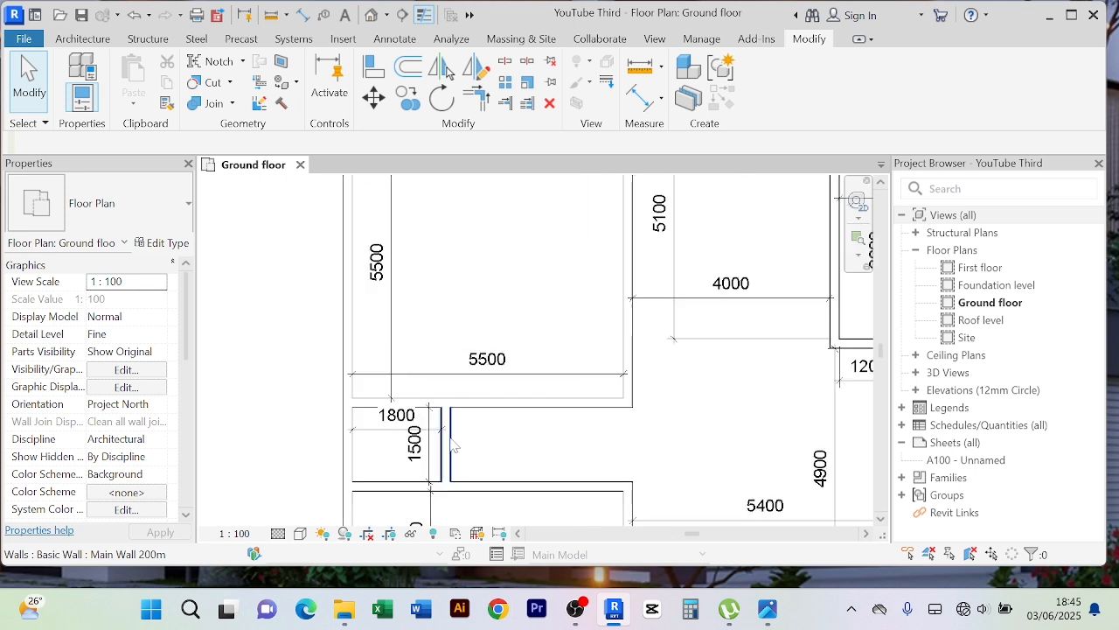
middle_drag(429, 330, 445, 362)
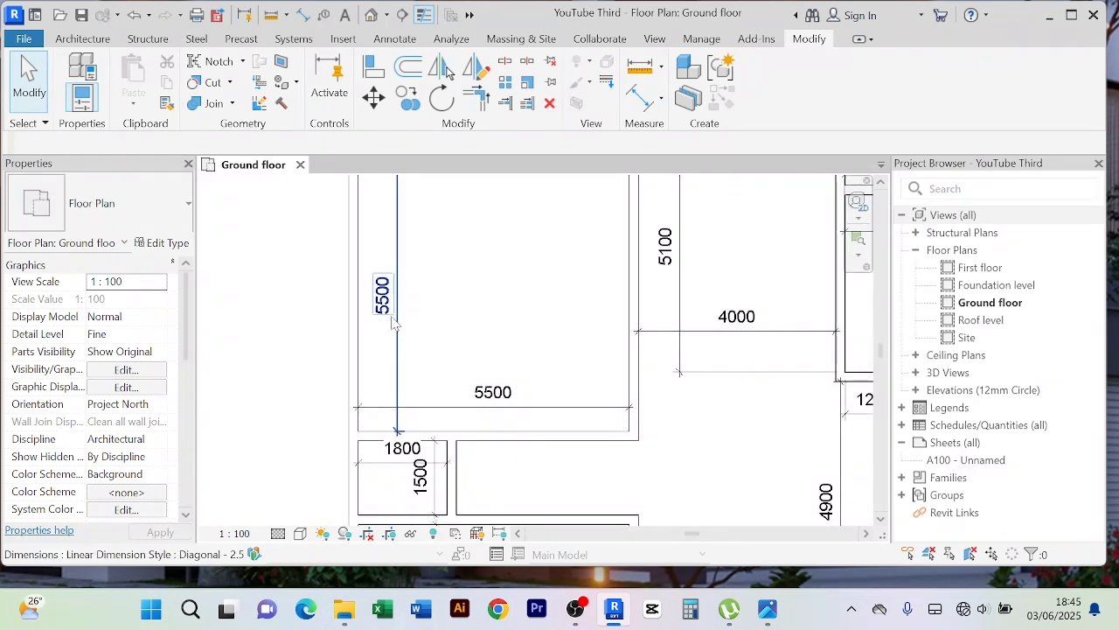
click(454, 463)
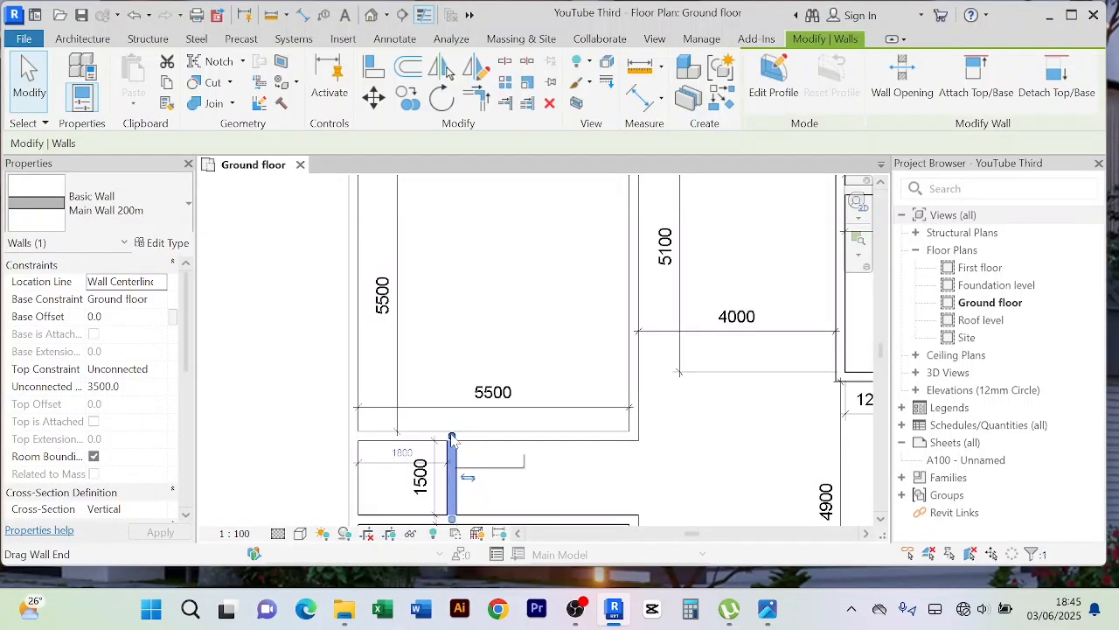
drag(452, 438, 451, 308)
click(549, 331)
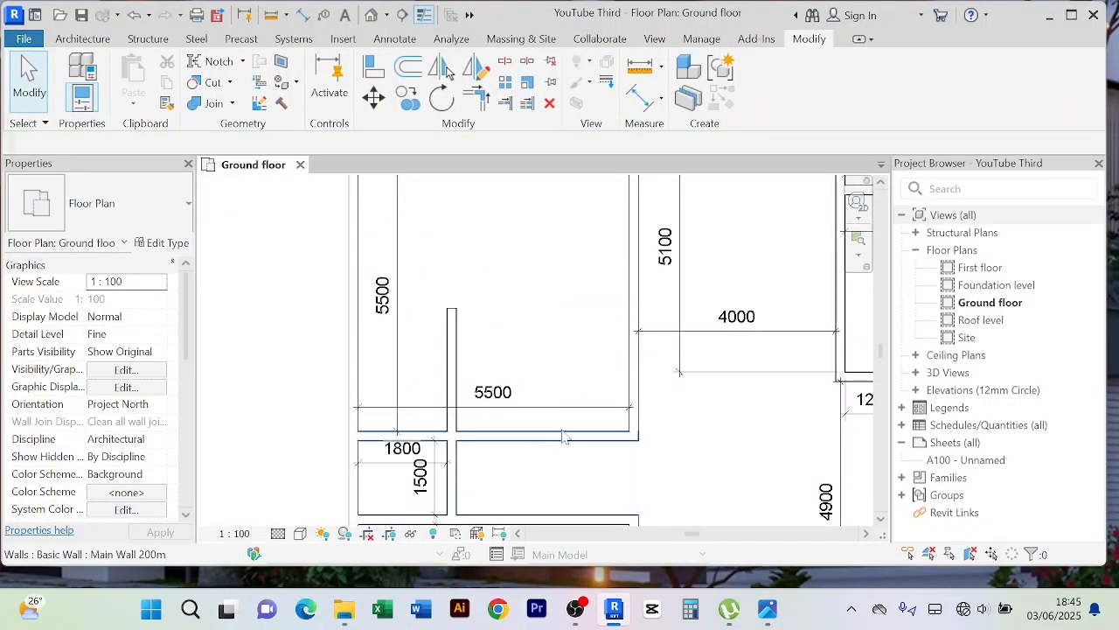
Draw a matching Main Wall 200m wall from the extended partition's north end to the room's west wall, enclosing a corner compartment
click(542, 438)
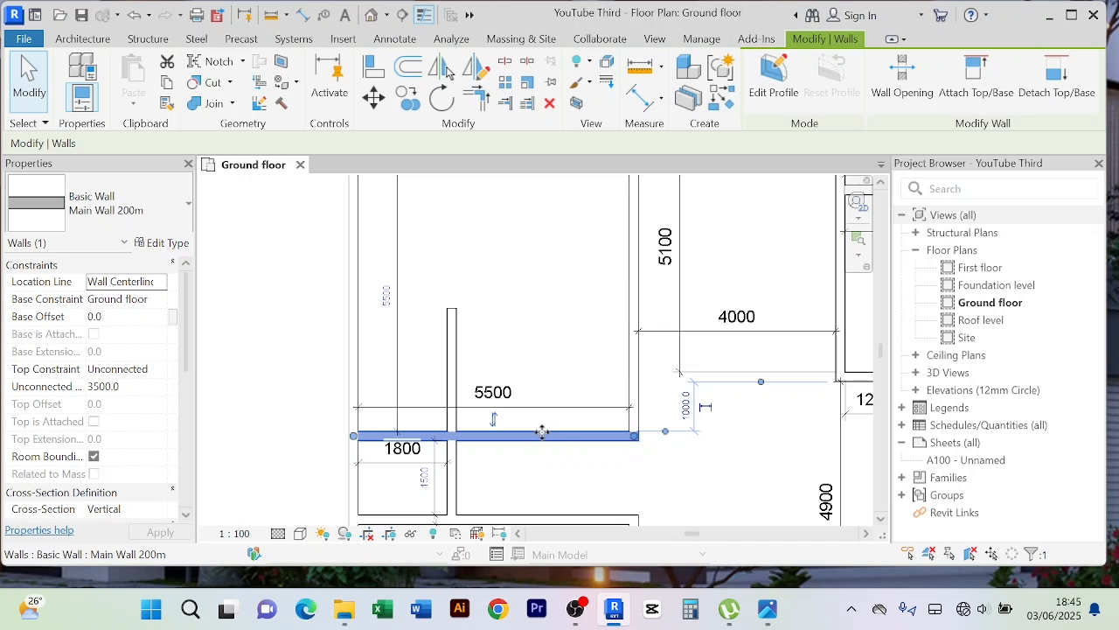
click(720, 96)
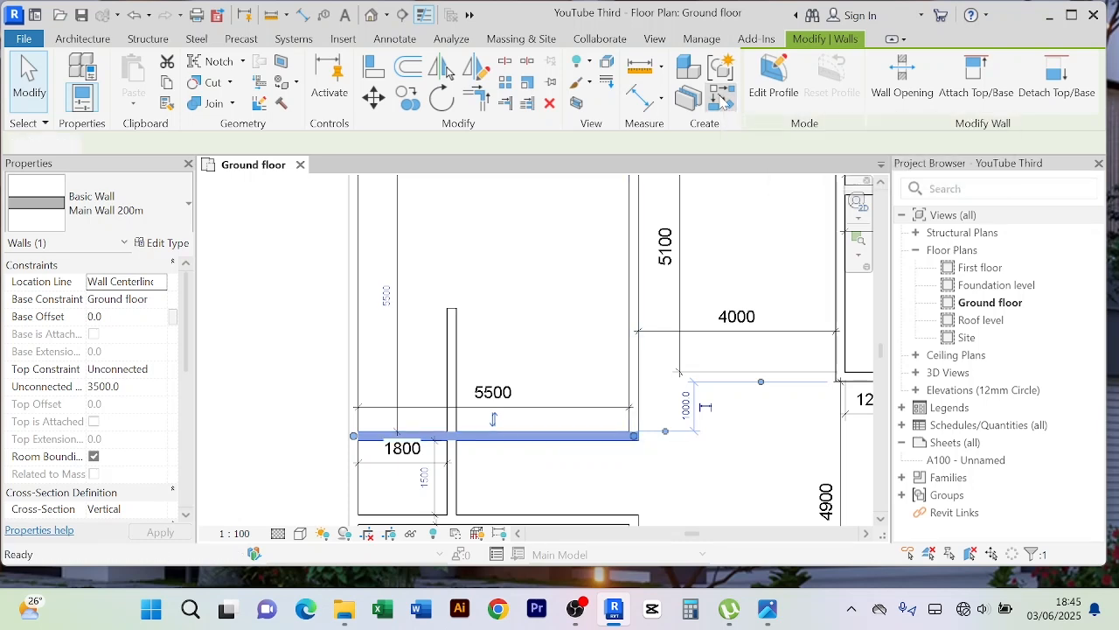
click(451, 303)
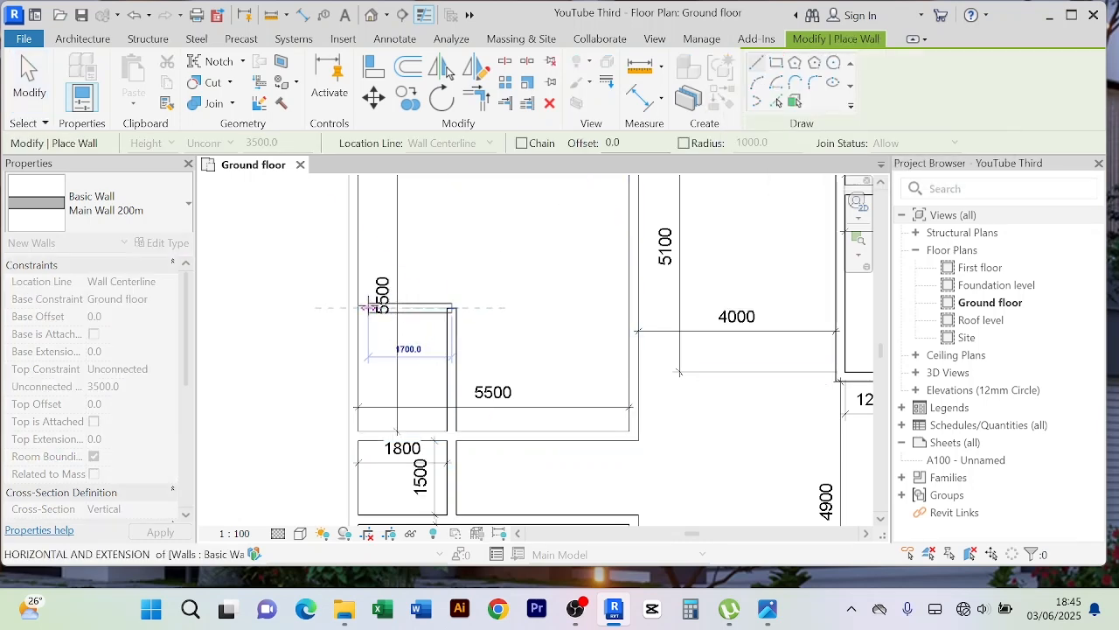
click(353, 308)
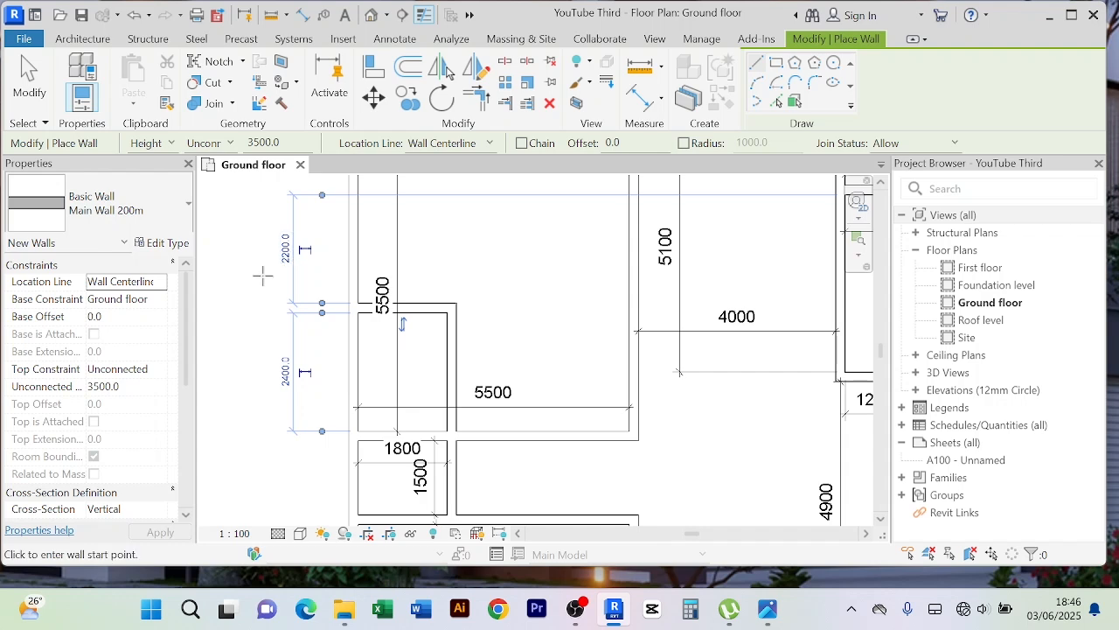
right_click(265, 255)
click(308, 266)
right_click(267, 255)
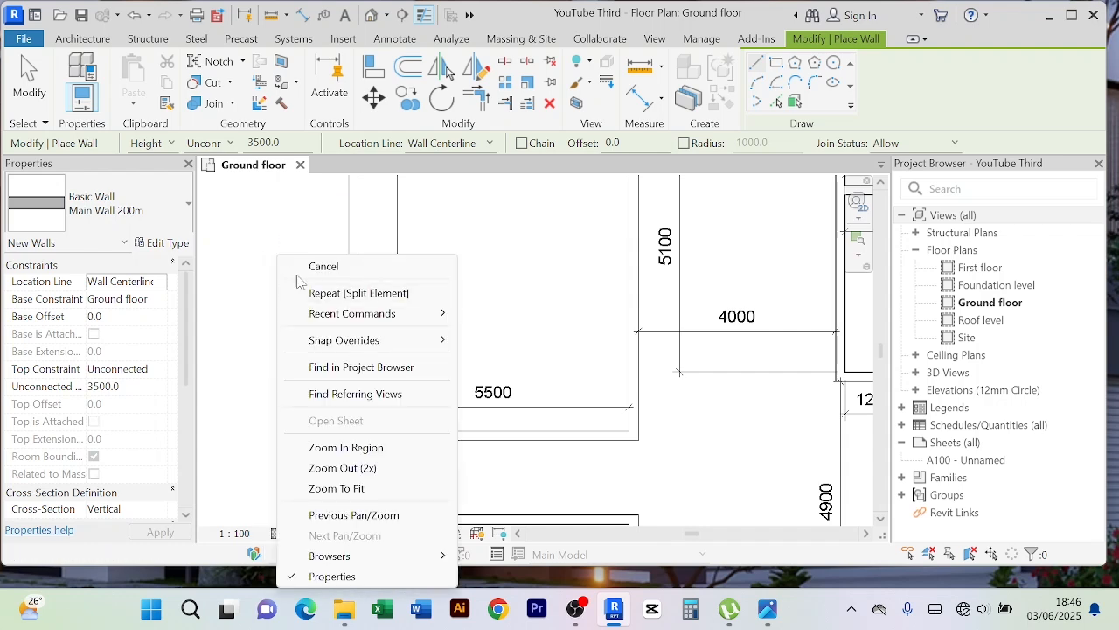
click(307, 265)
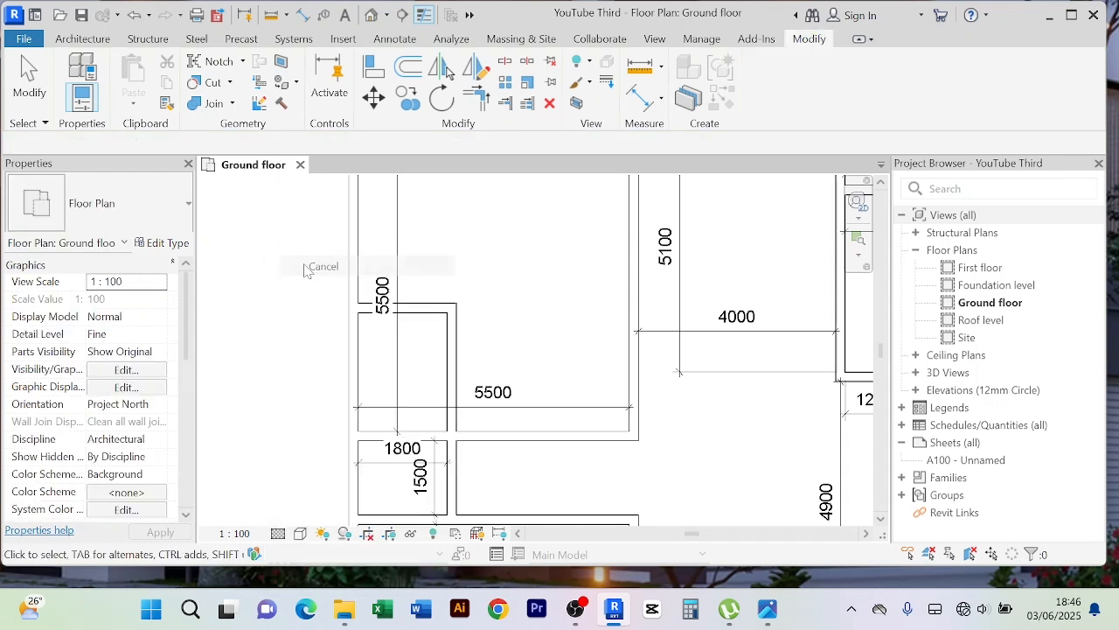
Dimension the corner compartment's inner height between its new north wall and the room's south wall
click(643, 97)
click(428, 313)
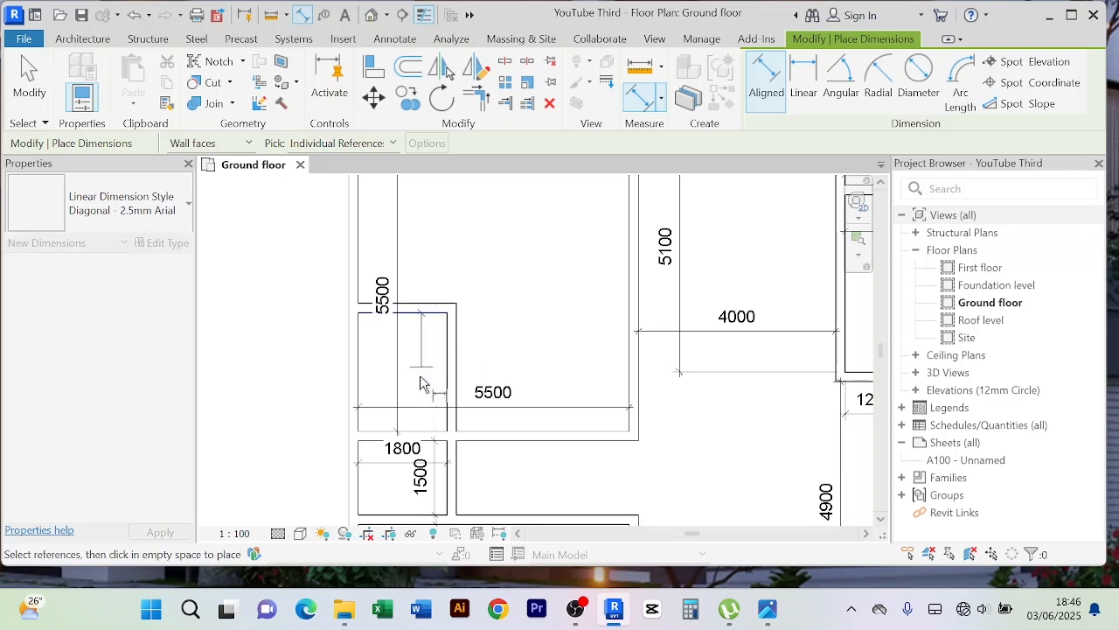
click(426, 432)
click(437, 367)
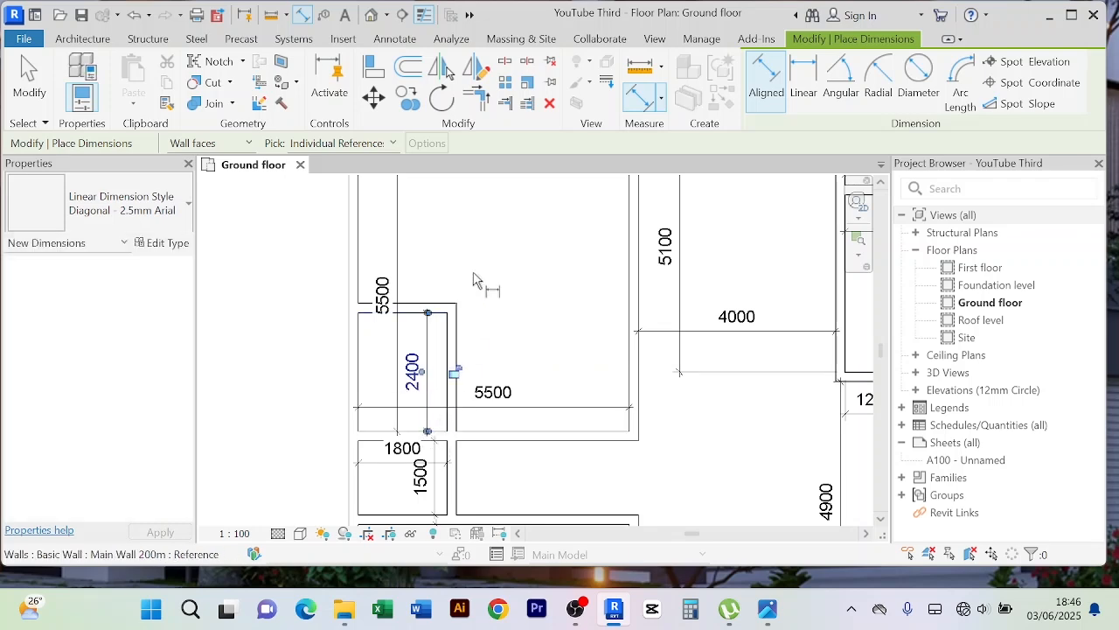
right_click(483, 220)
click(497, 228)
right_click(479, 210)
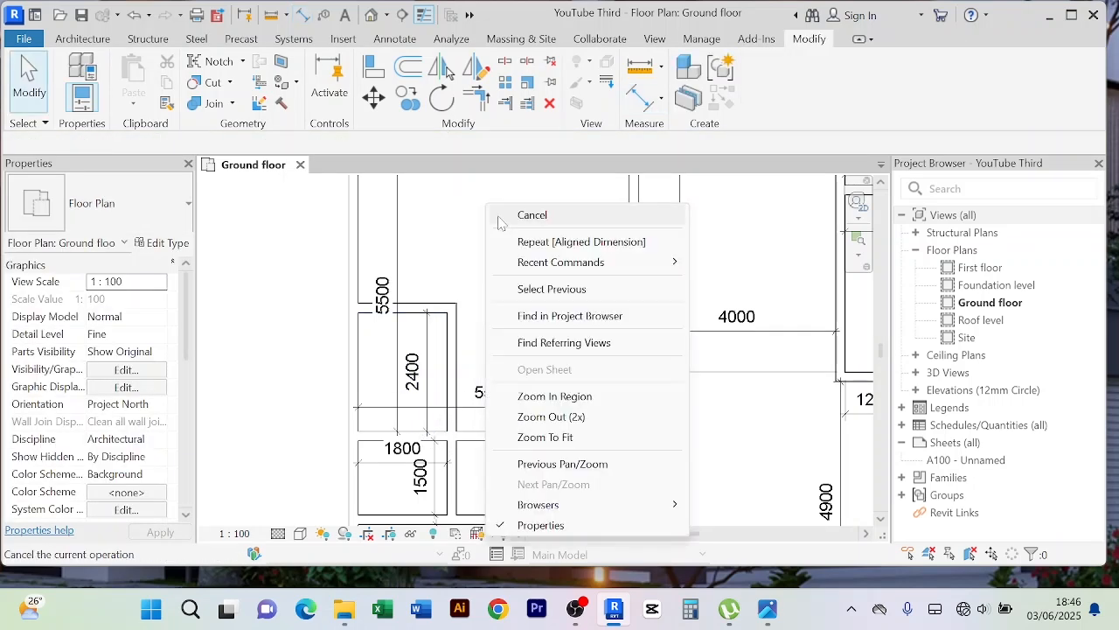
click(491, 213)
Dimension the distance from the corner compartment's north wall to the 5500 mm room's north wall
scroll(525, 299, up, 2)
scroll(524, 299, down, 1)
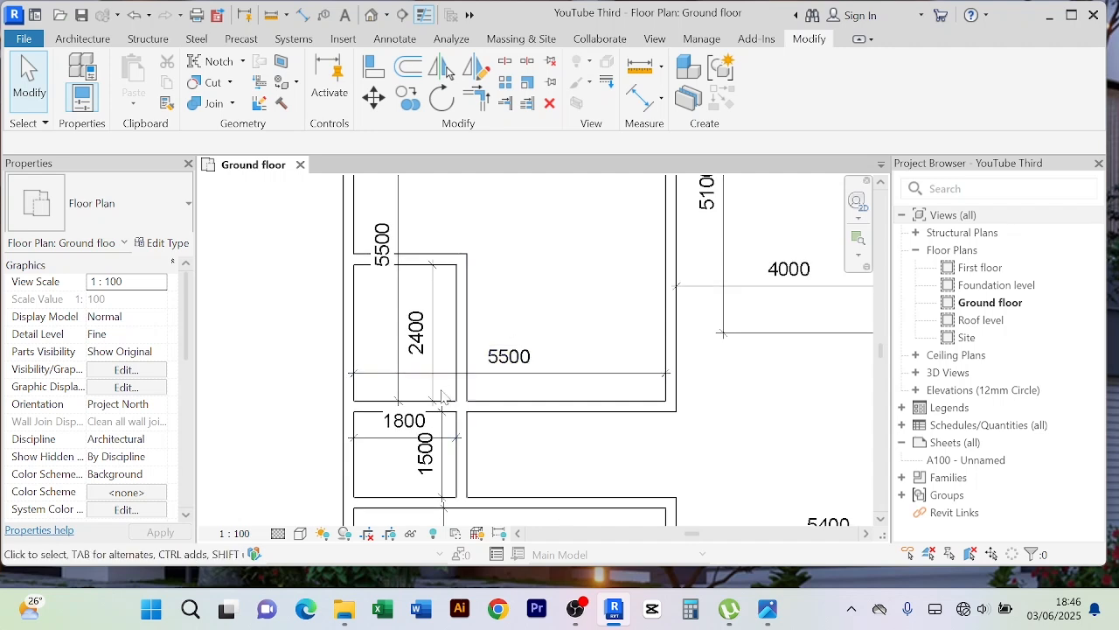
scroll(450, 319, up, 1)
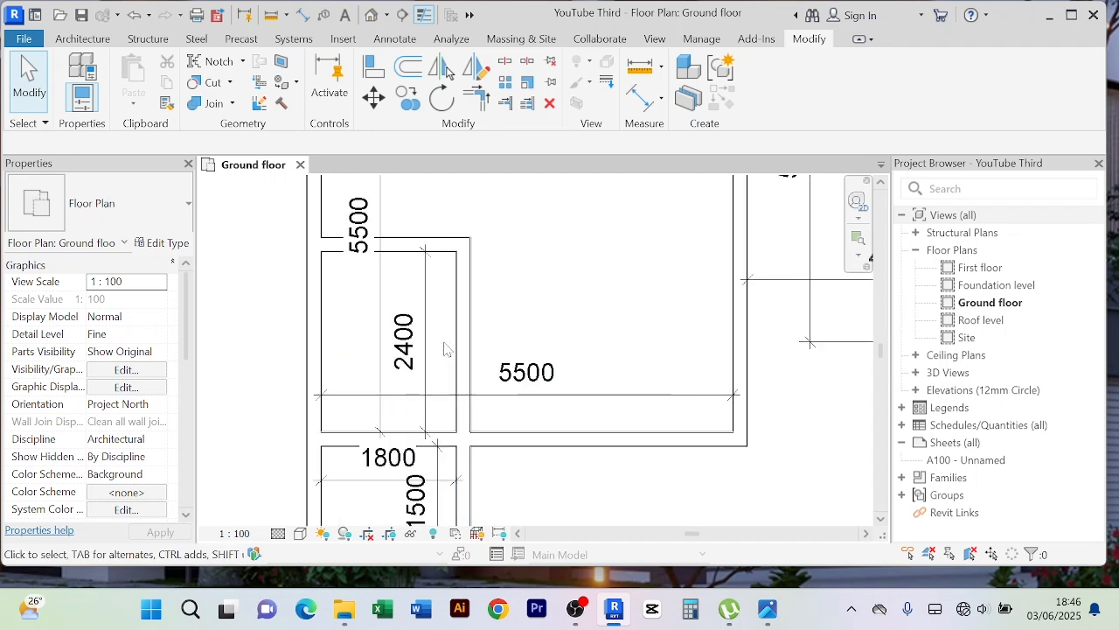
scroll(451, 310, down, 2)
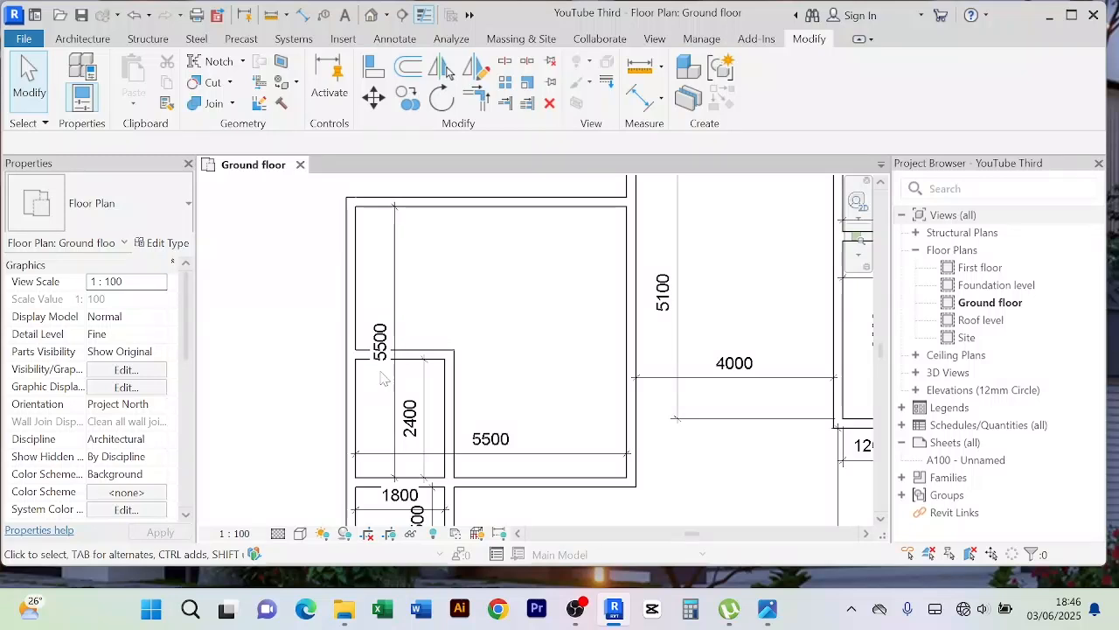
middle_drag(516, 316, 503, 289)
middle_drag(435, 250, 438, 317)
click(637, 97)
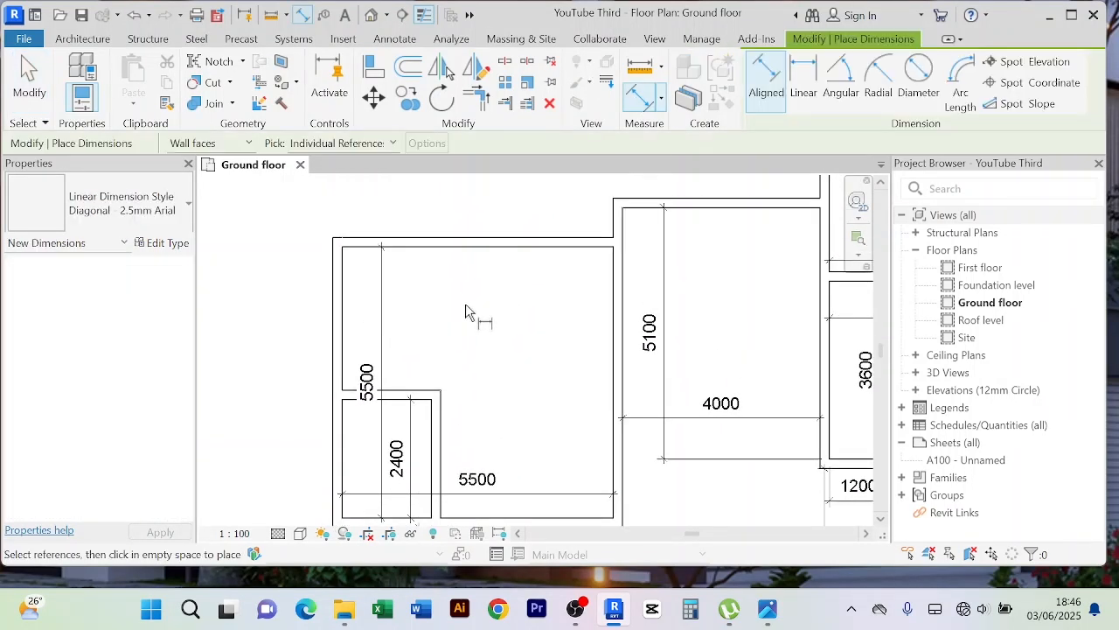
click(429, 390)
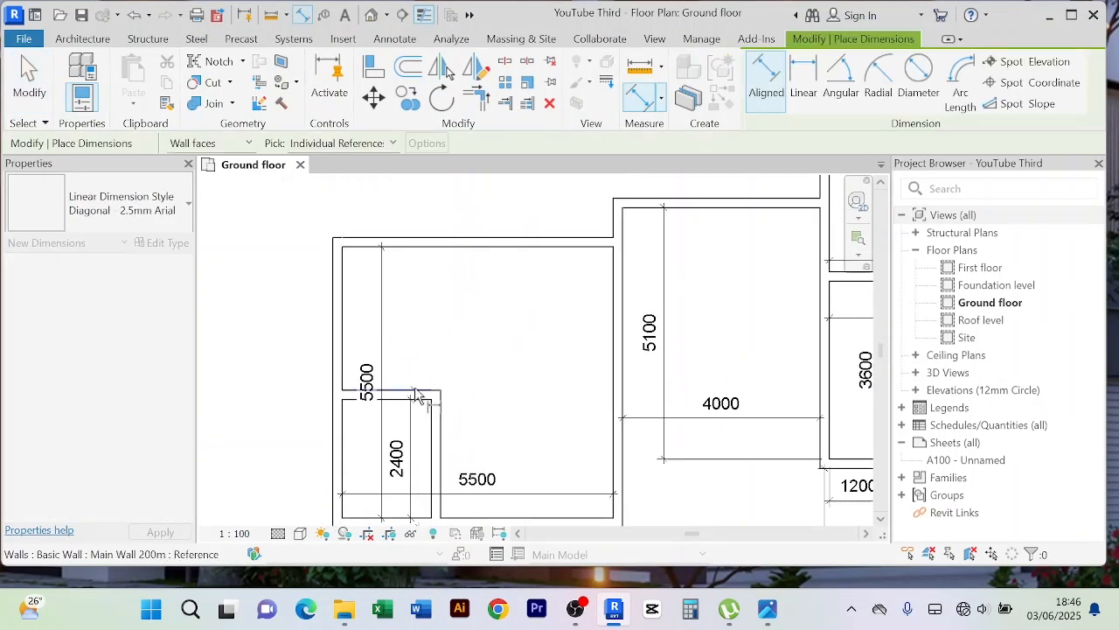
click(437, 250)
click(433, 306)
right_click(464, 212)
click(464, 212)
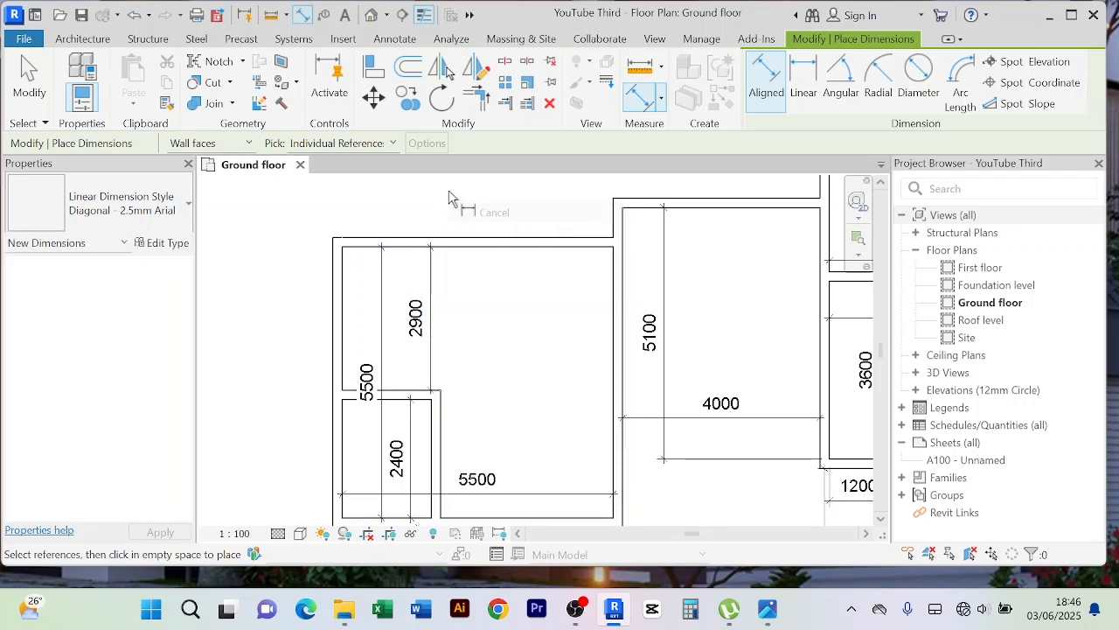
right_click(449, 194)
click(469, 205)
Set the corner compartment's inner height to 2200 mm by moving its north wall
middle_drag(484, 384, 497, 276)
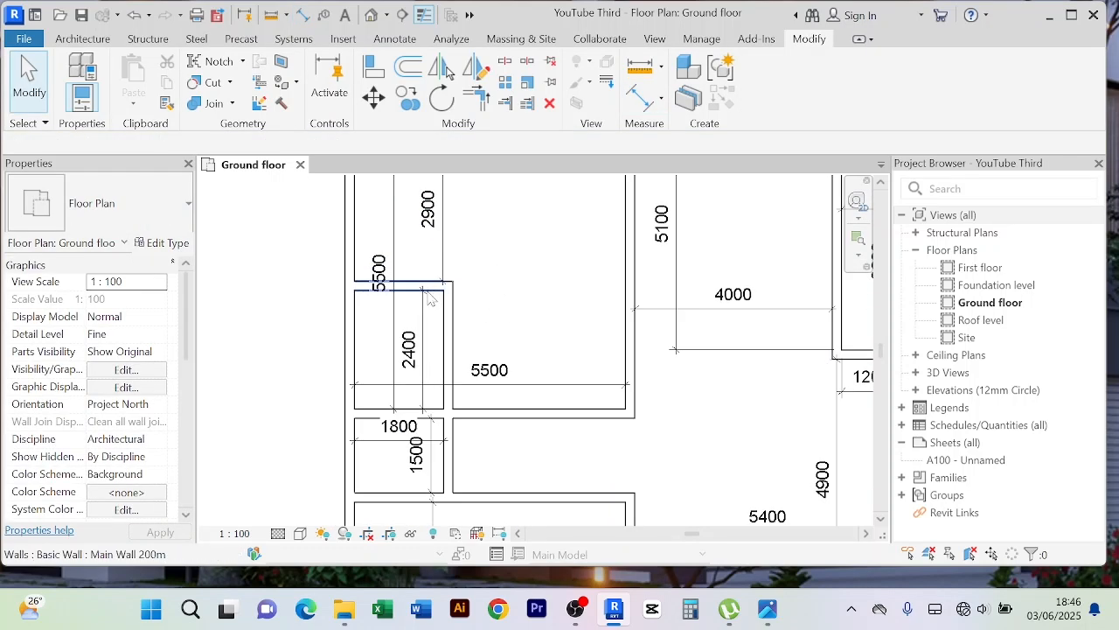
click(442, 292)
scroll(422, 353, up, 2)
click(379, 346)
scroll(507, 339, down, 3)
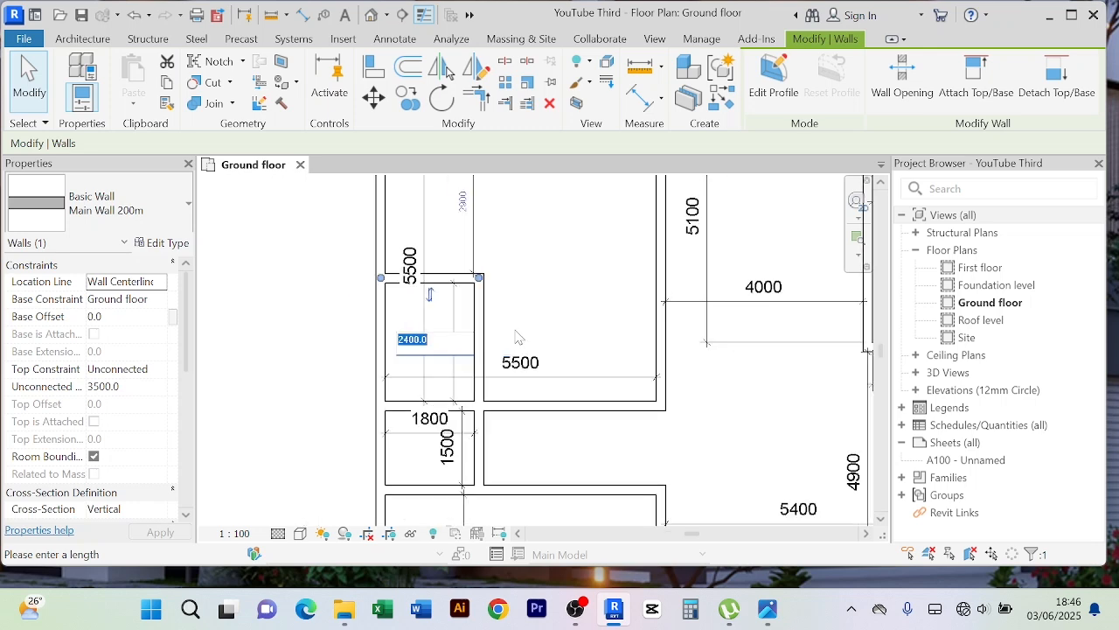
text(2)
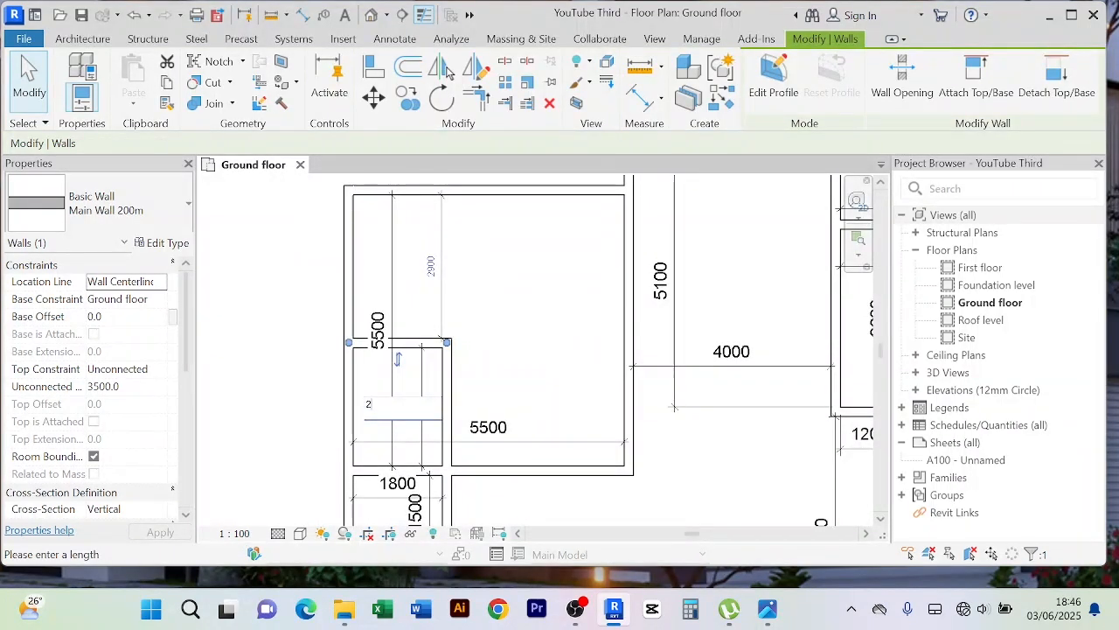
text(200)
key(Return)
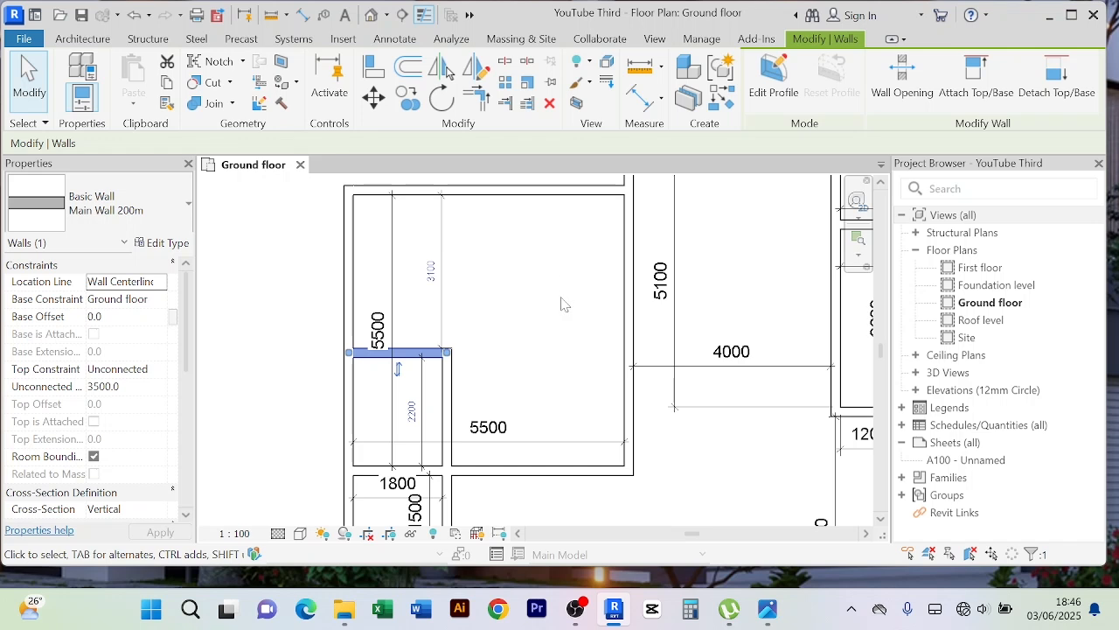
scroll(478, 347, up, 1)
middle_drag(485, 381, 492, 342)
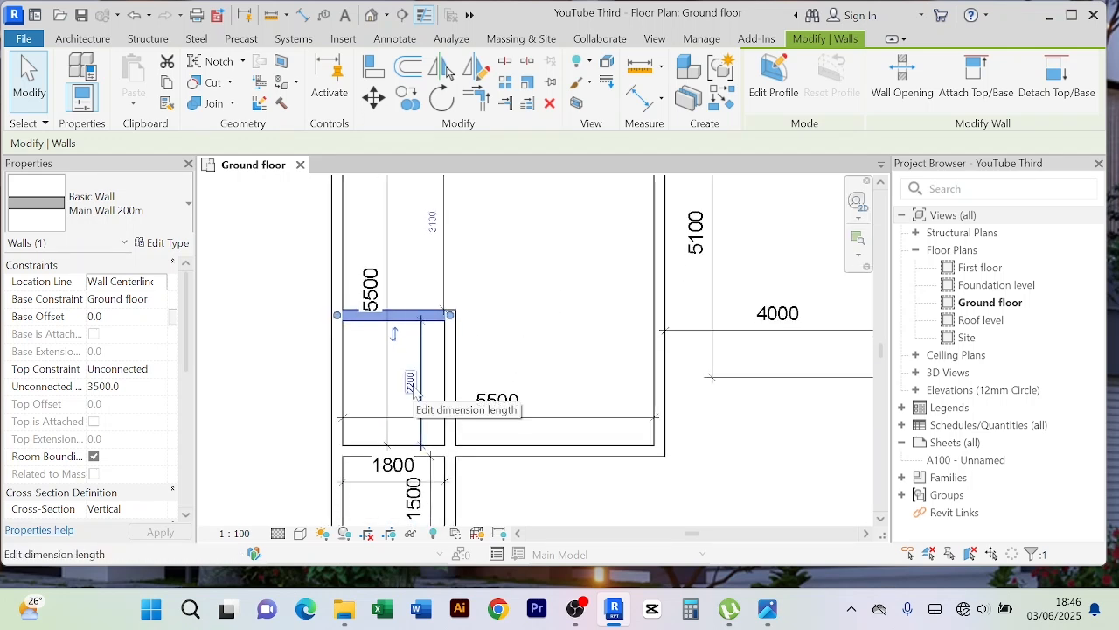
click(530, 339)
Set the corner compartment's inner height to 2100 mm by moving its north wall
scroll(531, 339, down, 2)
middle_drag(531, 339, 502, 362)
scroll(467, 381, up, 3)
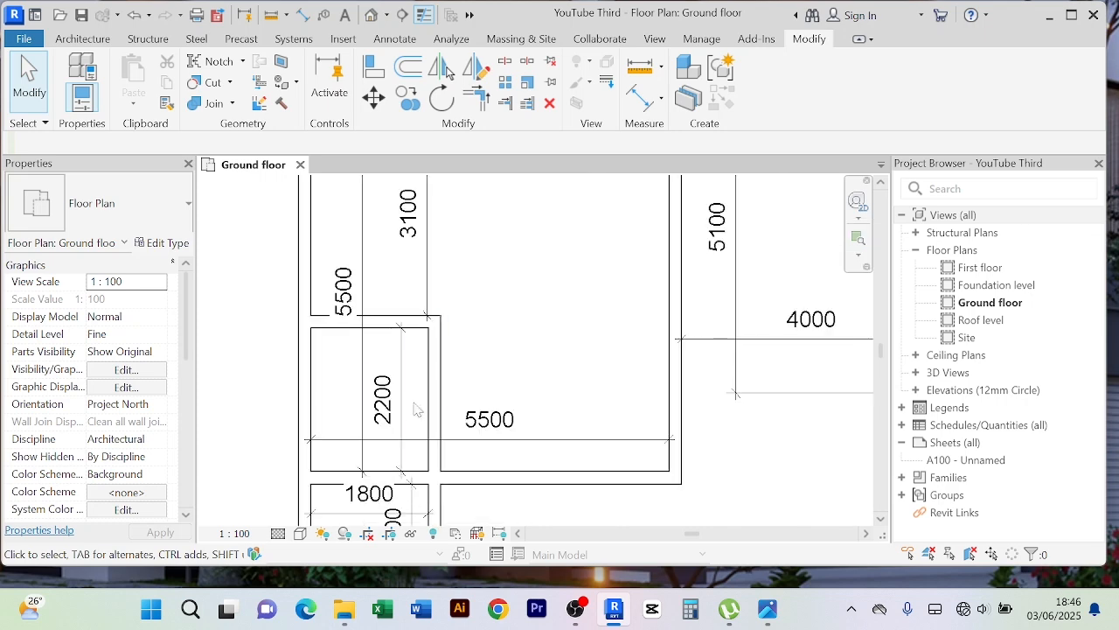
click(398, 404)
click(516, 319)
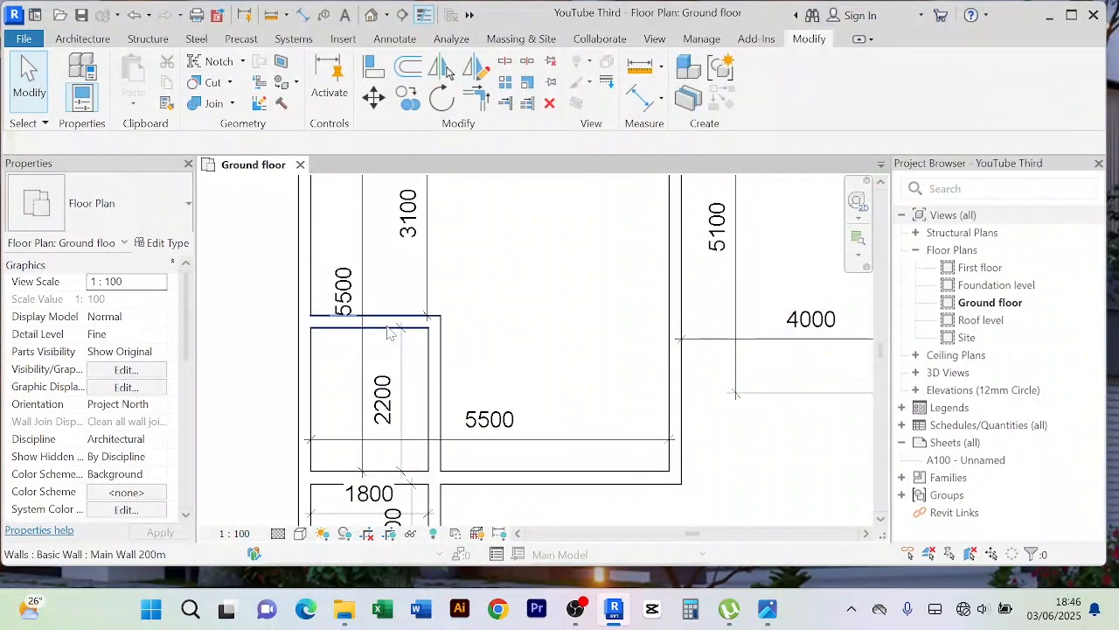
click(390, 330)
click(383, 401)
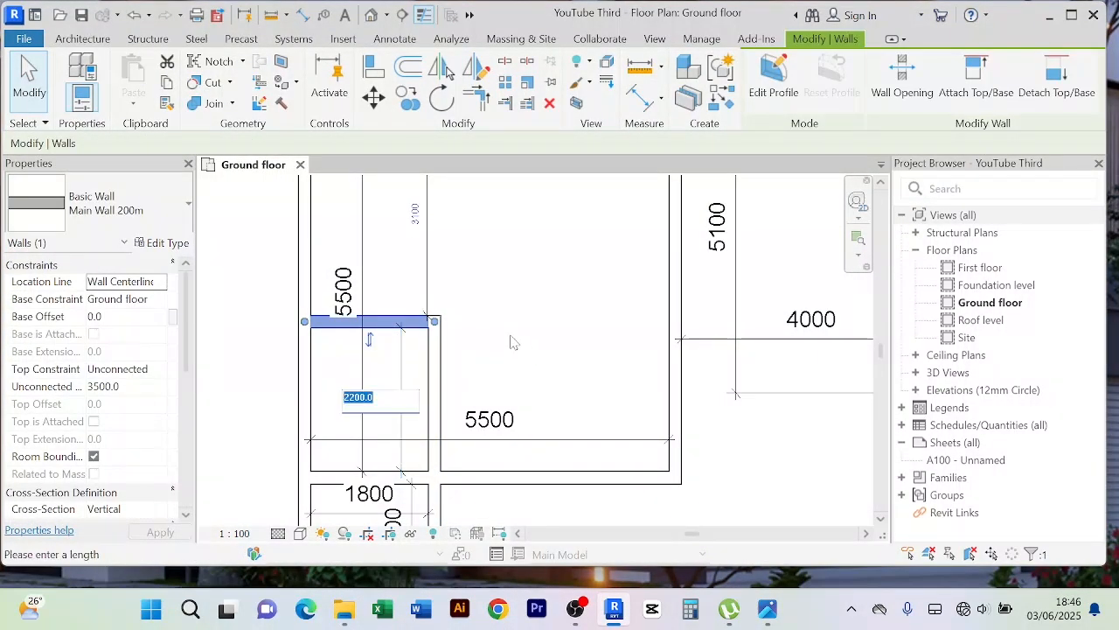
text(2100)
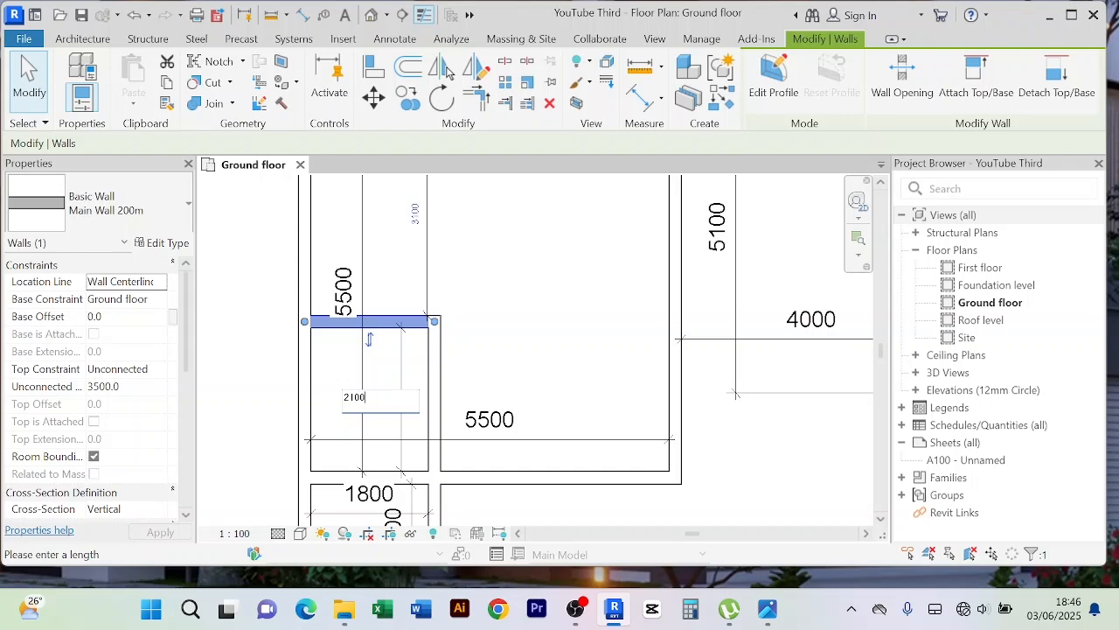
key(Return)
click(517, 335)
Examine the resized corner compartment, the rest of the 5500 mm room and the strips and central room around them
scroll(522, 329, down, 3)
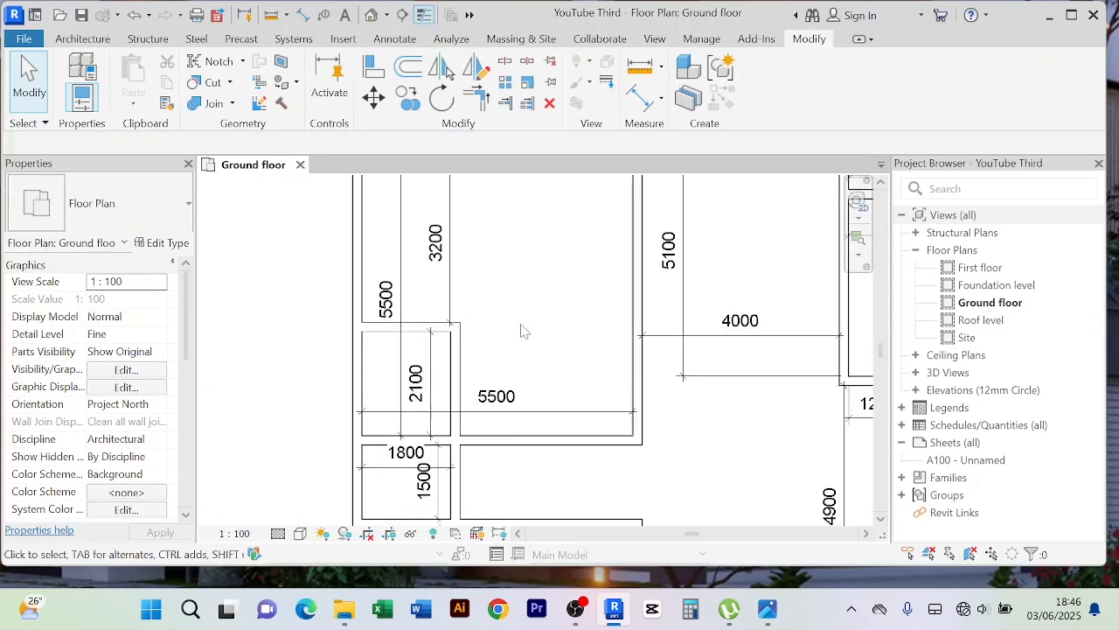
middle_drag(500, 329, 472, 390)
scroll(381, 297, up, 3)
scroll(428, 293, down, 2)
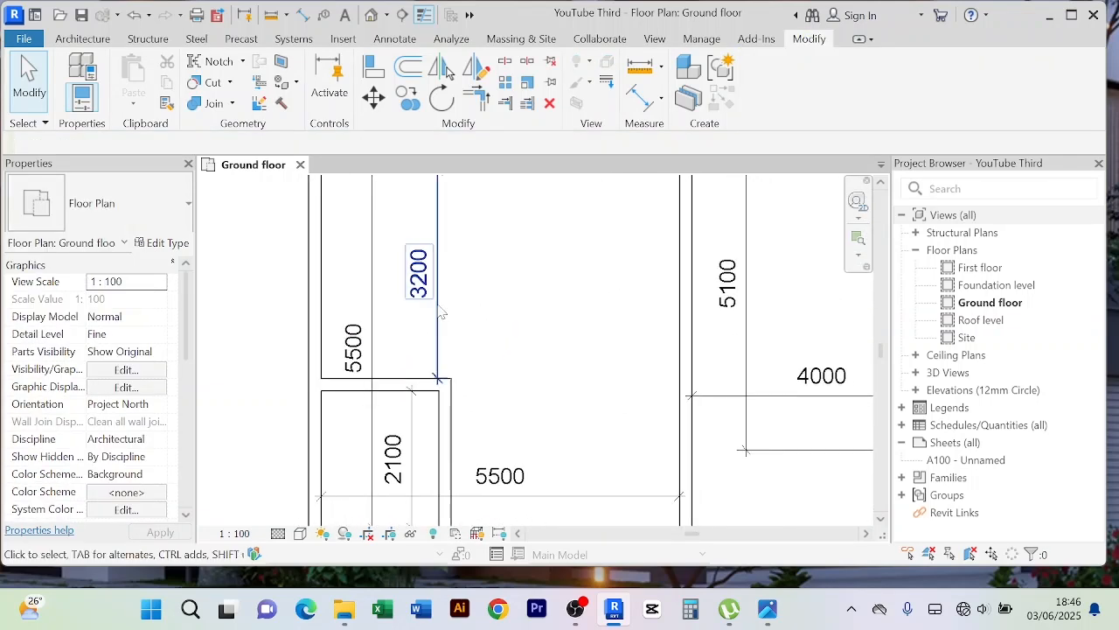
middle_drag(466, 264, 414, 250)
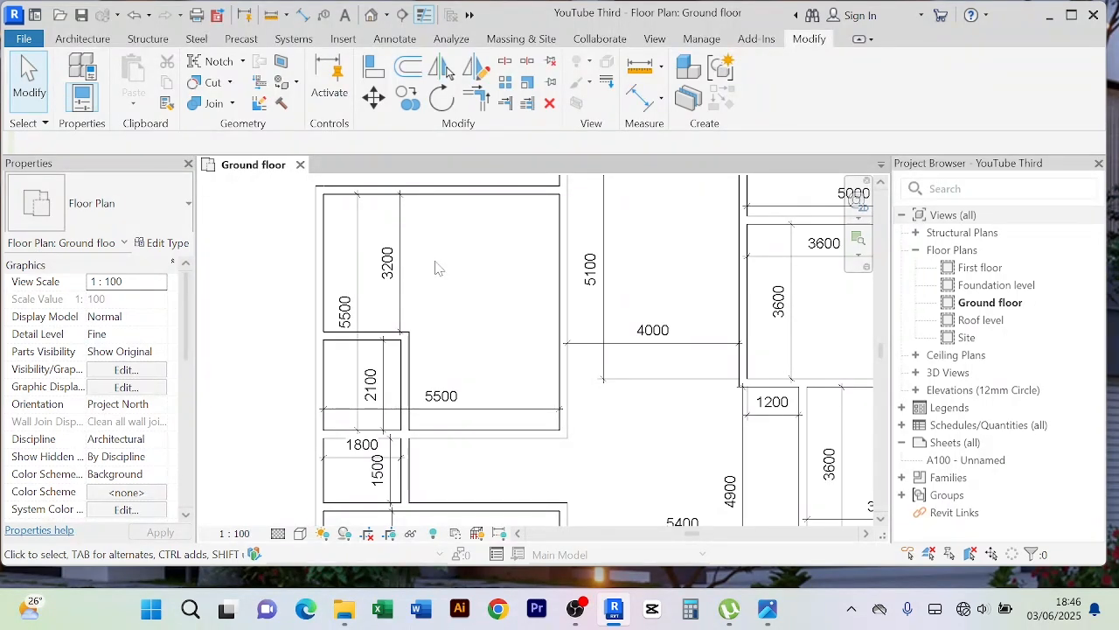
scroll(491, 262, down, 1)
mouse_move(491, 263)
middle_down()
mouse_move(508, 274)
mouse_move(479, 340)
mouse_move(477, 246)
middle_up()
scroll(475, 336, down, 1)
scroll(440, 306, up, 4)
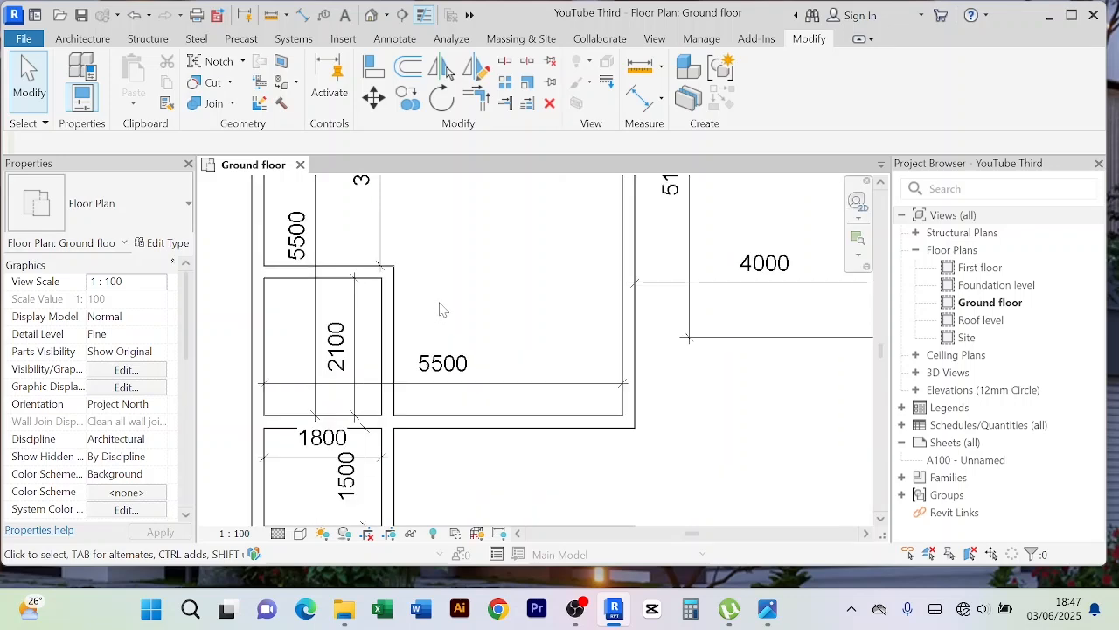
middle_drag(440, 309, 460, 248)
scroll(372, 280, down, 1)
scroll(372, 278, down, 1)
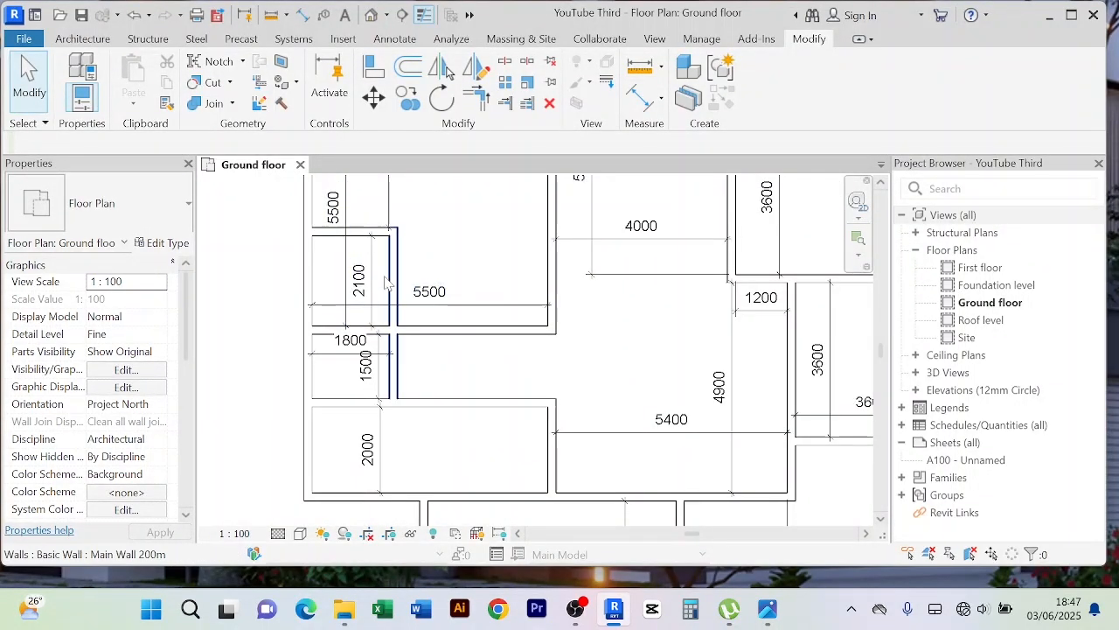
scroll(450, 225, down, 1)
scroll(367, 341, up, 1)
scroll(383, 329, down, 1)
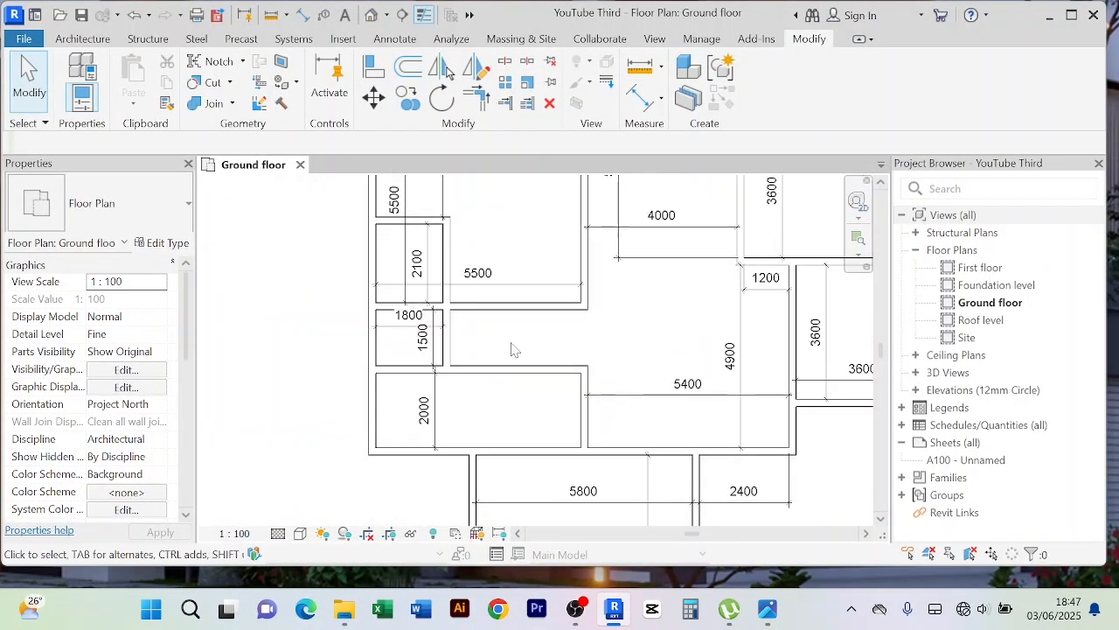
Shift the vertical 5500 mm dimension of the northwest room eastward, clear of the corner compartment and close to the room's east wall
middle_drag(385, 330, 248, 377)
scroll(762, 383, down, 1)
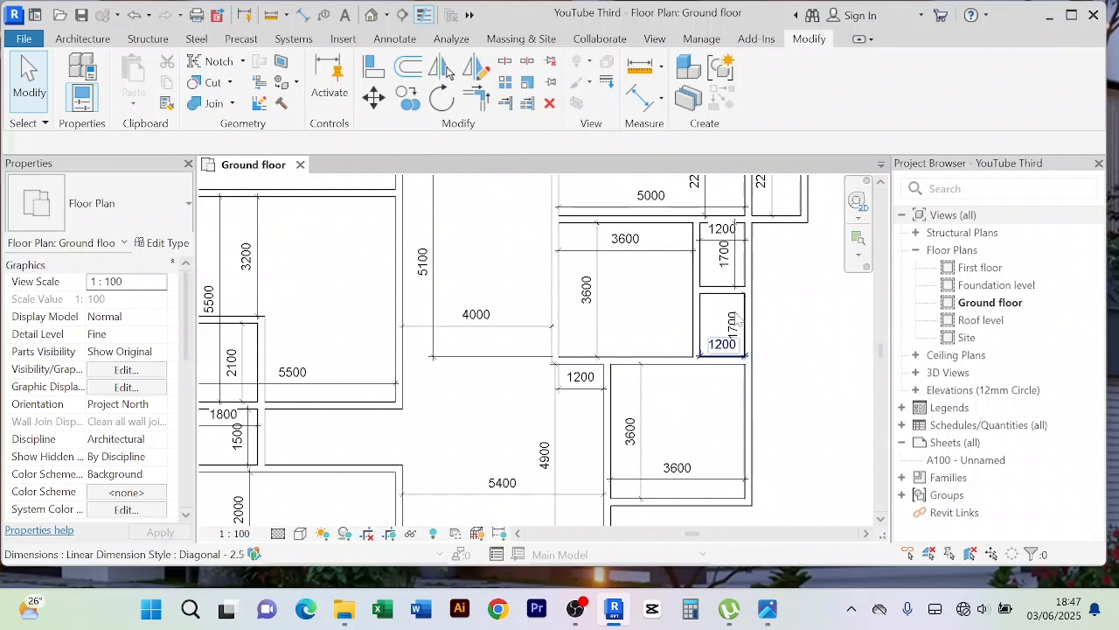
scroll(651, 300, down, 1)
middle_drag(660, 311, 638, 380)
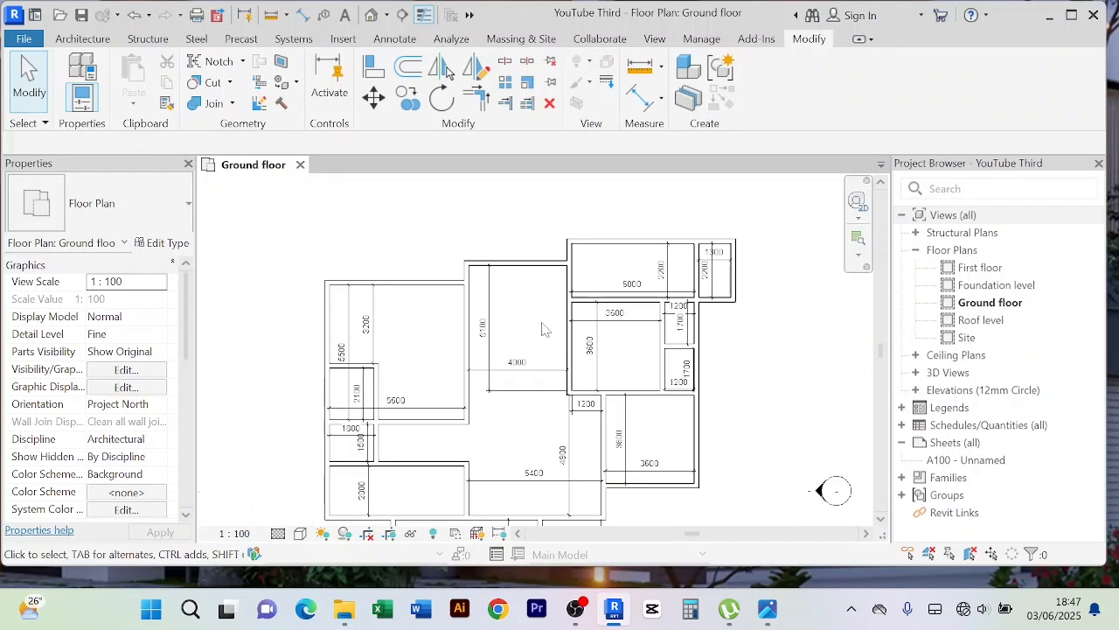
middle_drag(542, 327, 544, 278)
scroll(519, 378, up, 1)
scroll(385, 340, up, 1)
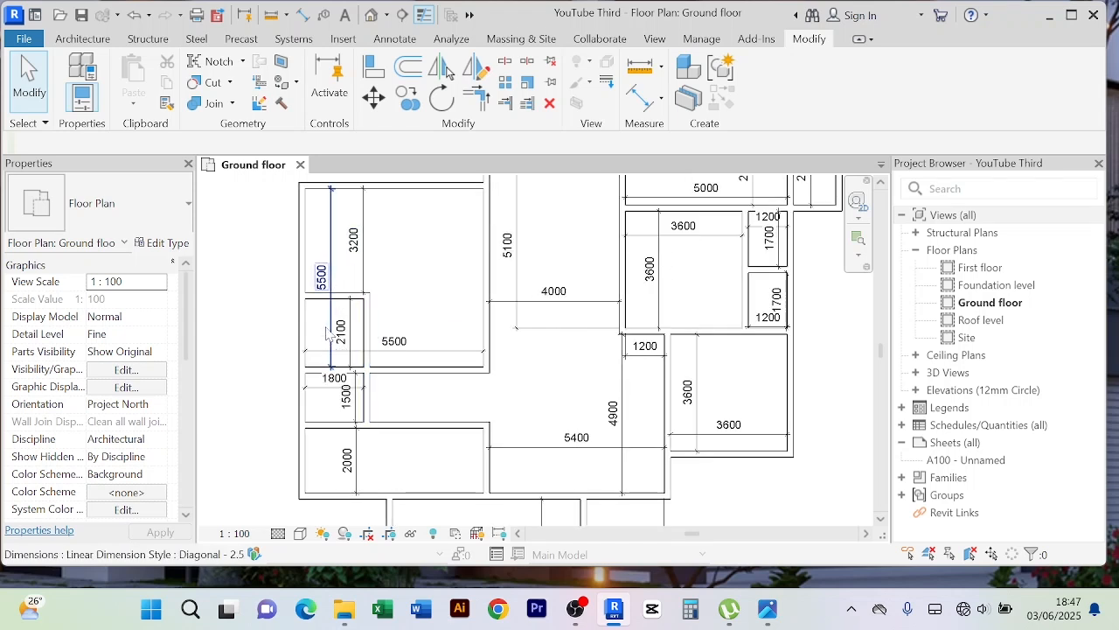
click(330, 339)
key(Right)
key(Right)
key(Right)
key(Right)
key(Right)
key(Right)
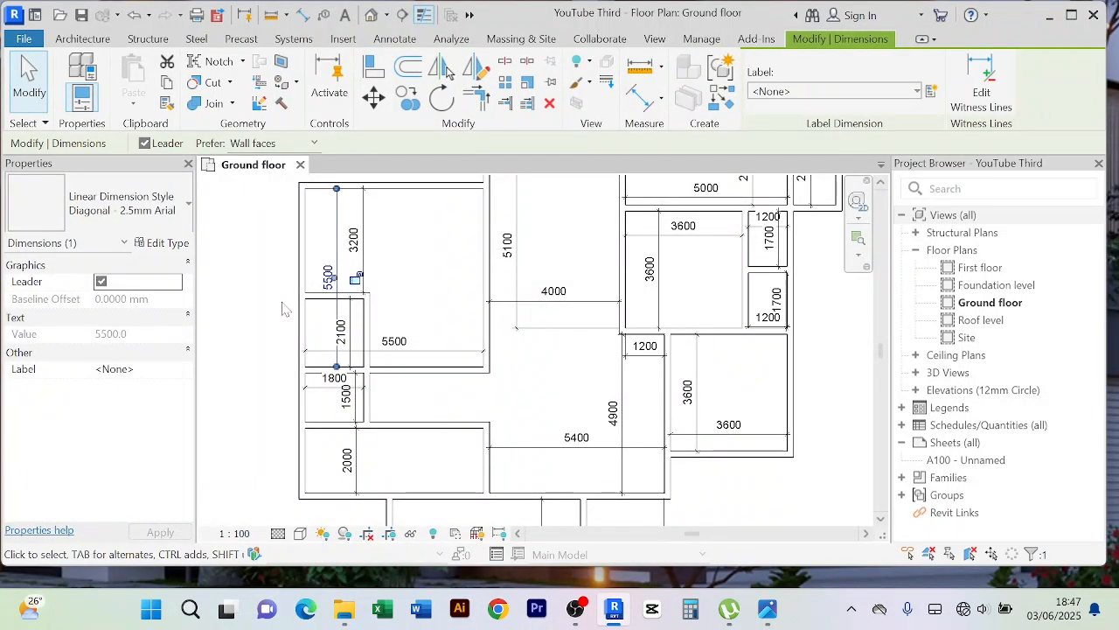
key(Right)
key(Right)
key(Right)
key(Right)
key(Right)
key(Right)
key(Right)
key(Right)
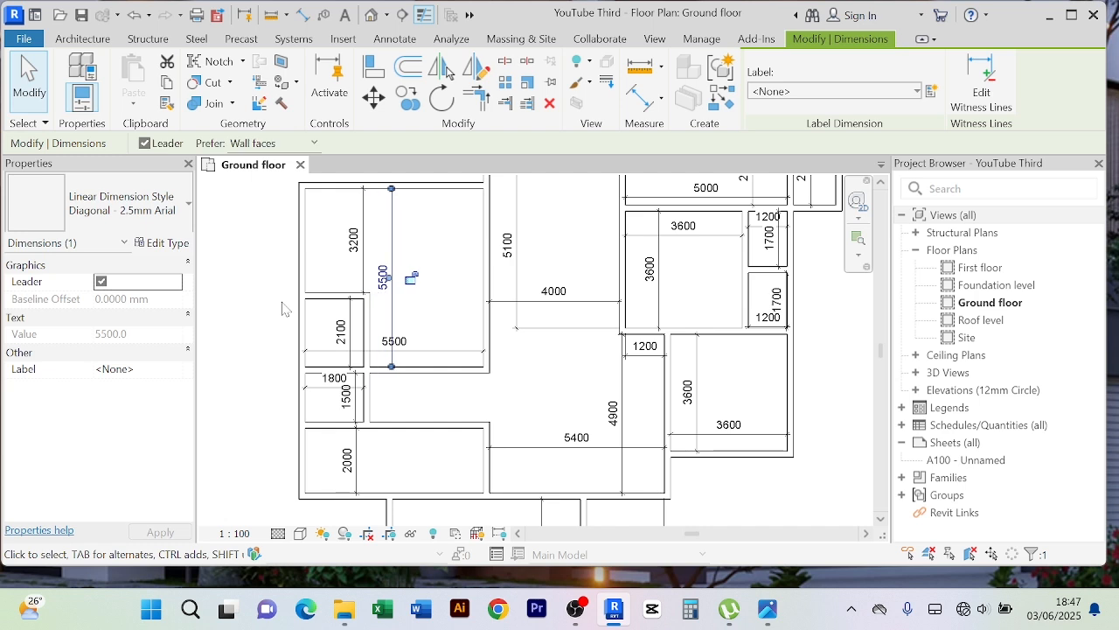
key(Right)
key(Right)
key(Right)
key(Right)
key(Right)
key(Right)
key(Right)
key(Right)
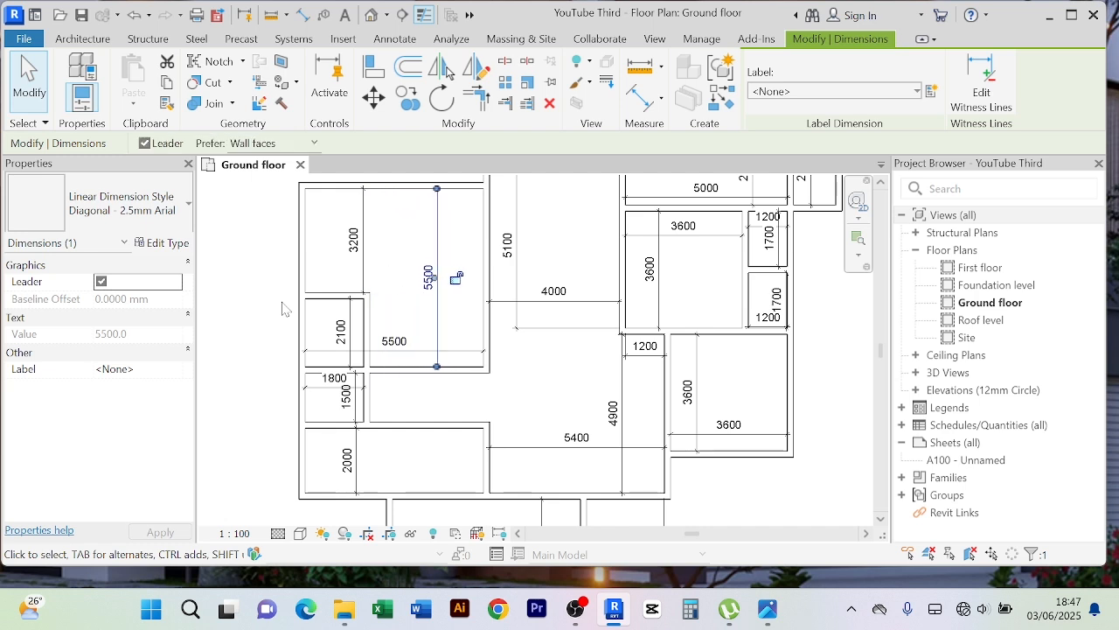
key(Right)
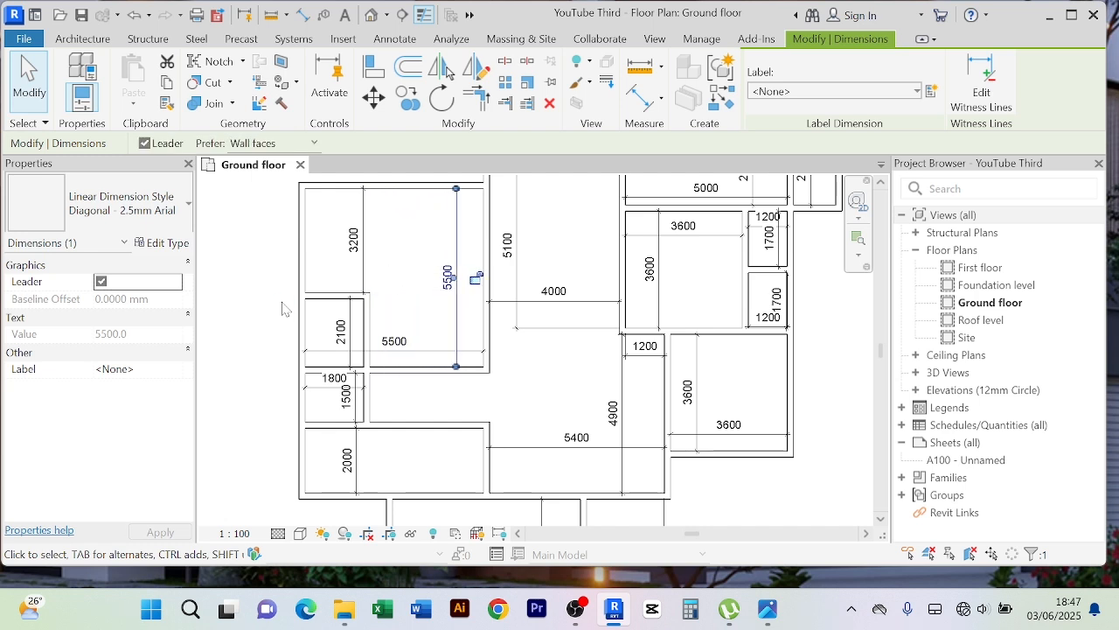
key(Escape)
Delete the vertical 3200 mm dimension between the corner compartment and the northwest room's north wall
click(361, 276)
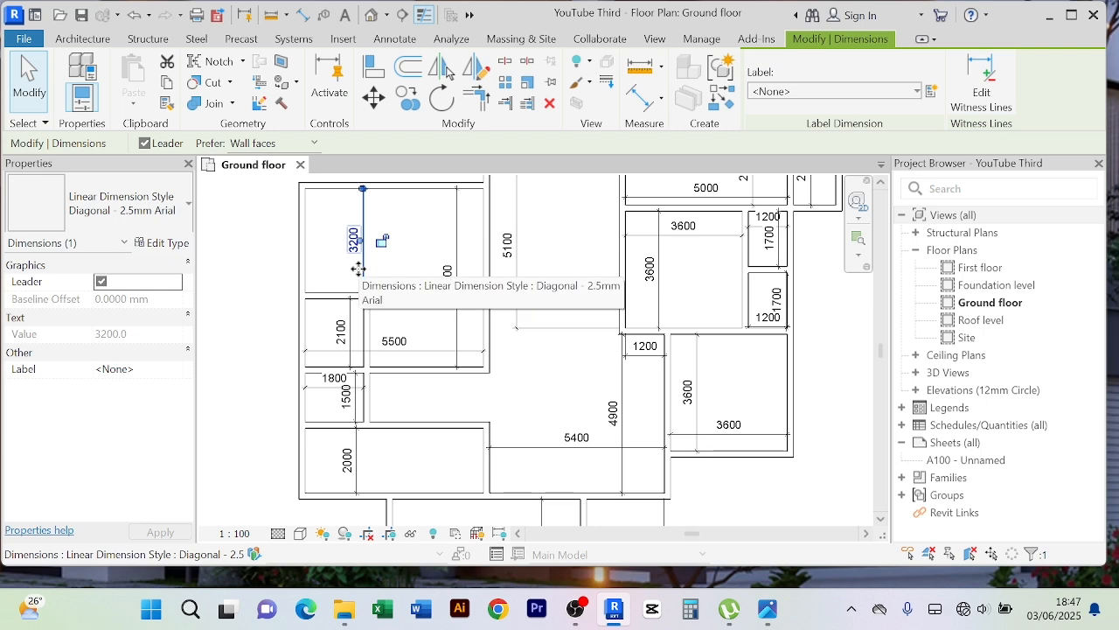
key(Delete)
Shift the horizontal 5500 mm dimension of the northwest room northward, above the corner compartment and near the room's north wall
middle_drag(409, 390, 403, 365)
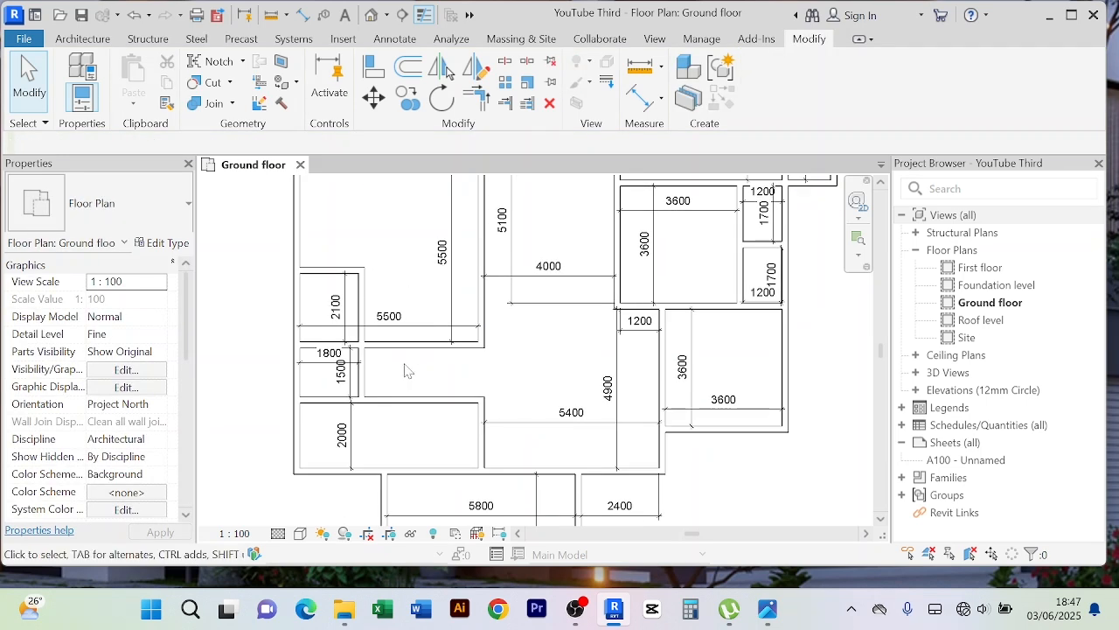
click(422, 327)
middle_drag(419, 426, 380, 602)
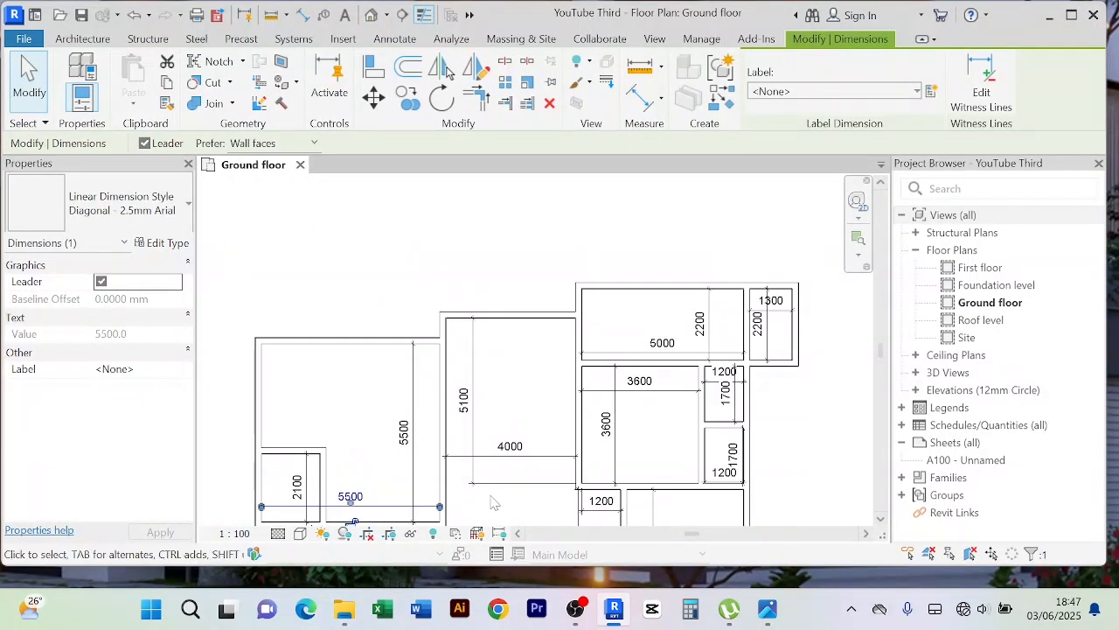
middle_drag(498, 504, 511, 420)
key(Up)
key(Up)
key(Up)
key(Up)
key(Up)
key(Up)
key(Up)
key(Up)
key(Up)
key(Up)
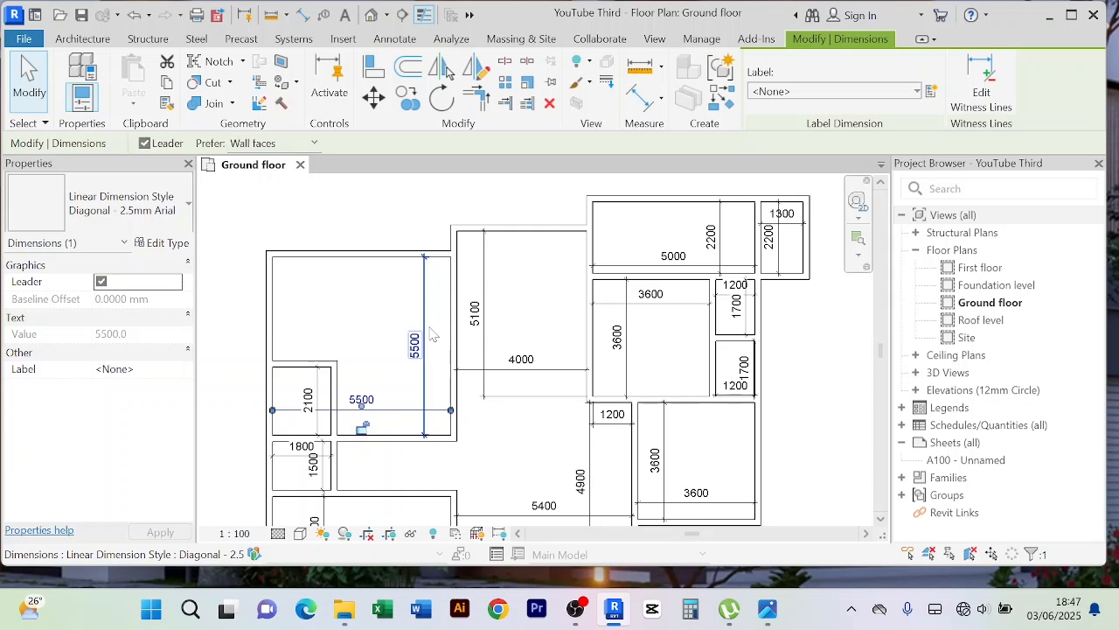
key(Up)
key(Up)
key(Up)
key(Up)
key(Up)
key(Up)
key(Up)
key(Up)
key(Up)
key(Up)
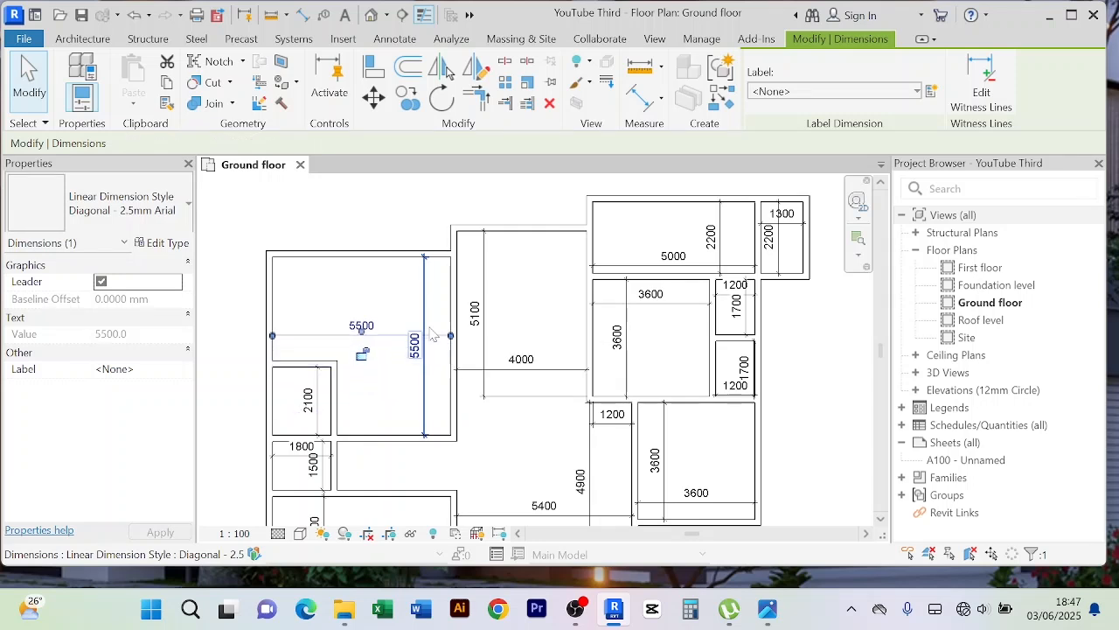
key(Up)
key(Up)
key(Up)
key(Up)
key(Up)
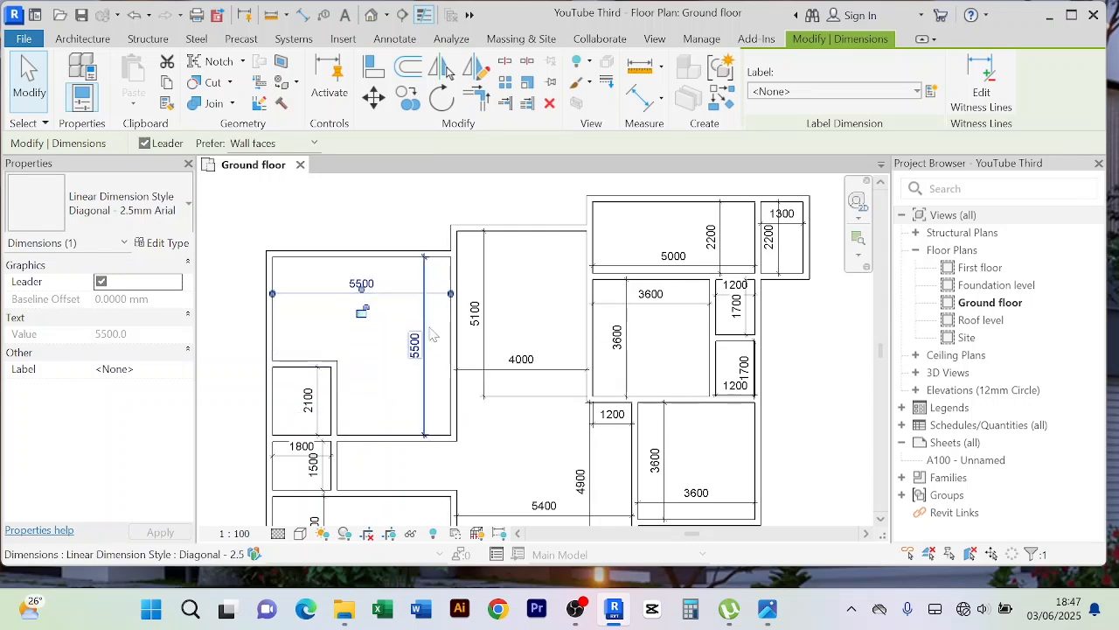
click(383, 234)
Delete the 2400 mm dimension east of the southern 5800 mm room
scroll(383, 234, down, 2)
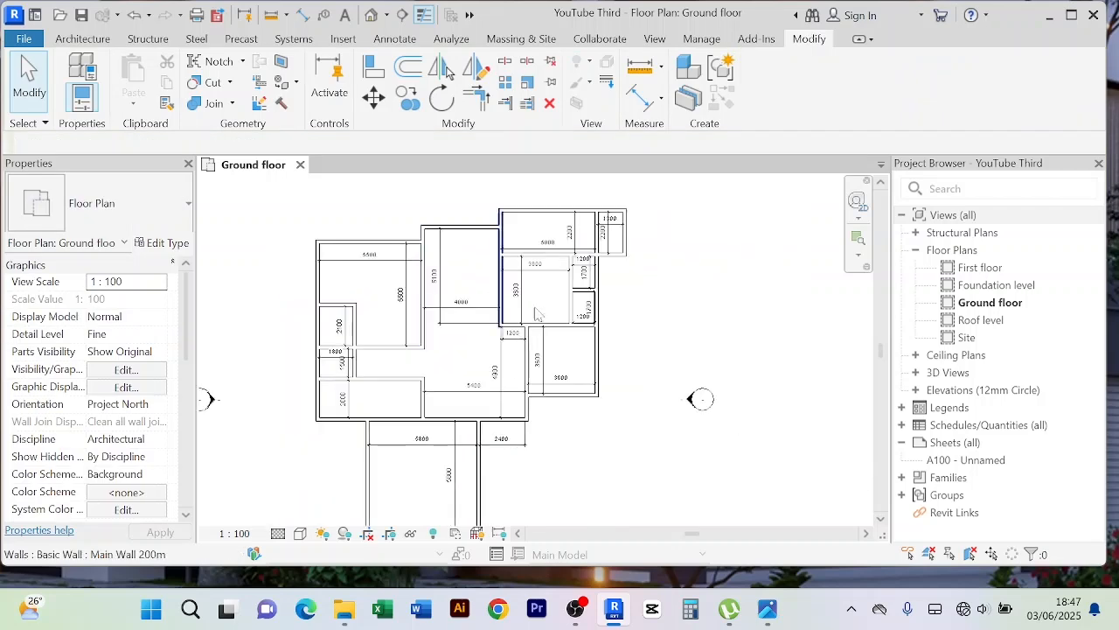
middle_drag(624, 342, 668, 300)
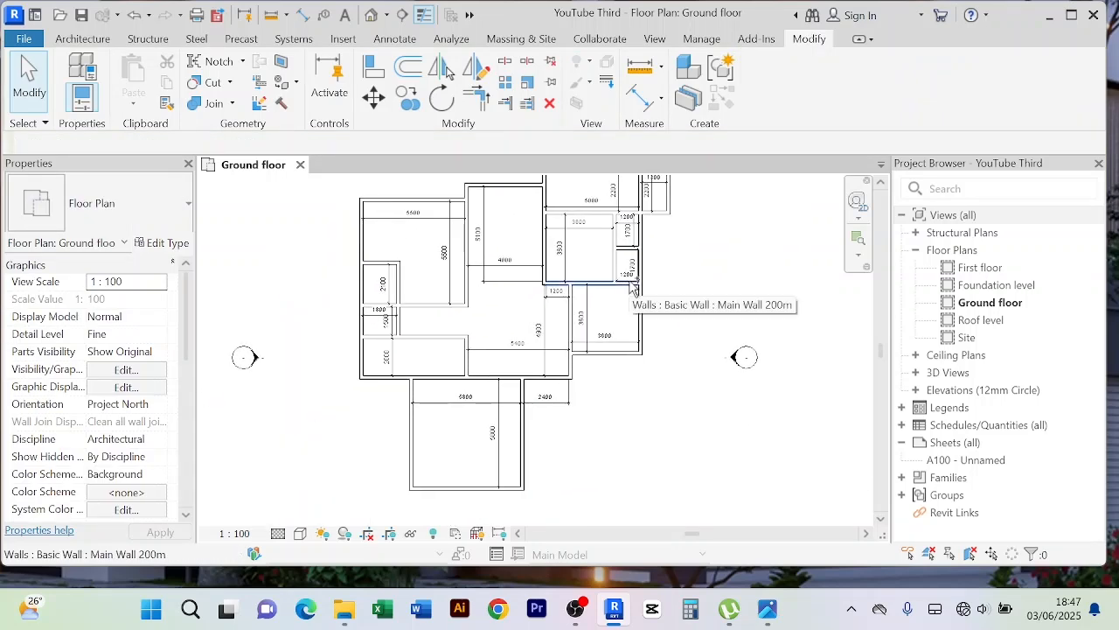
scroll(586, 407, up, 2)
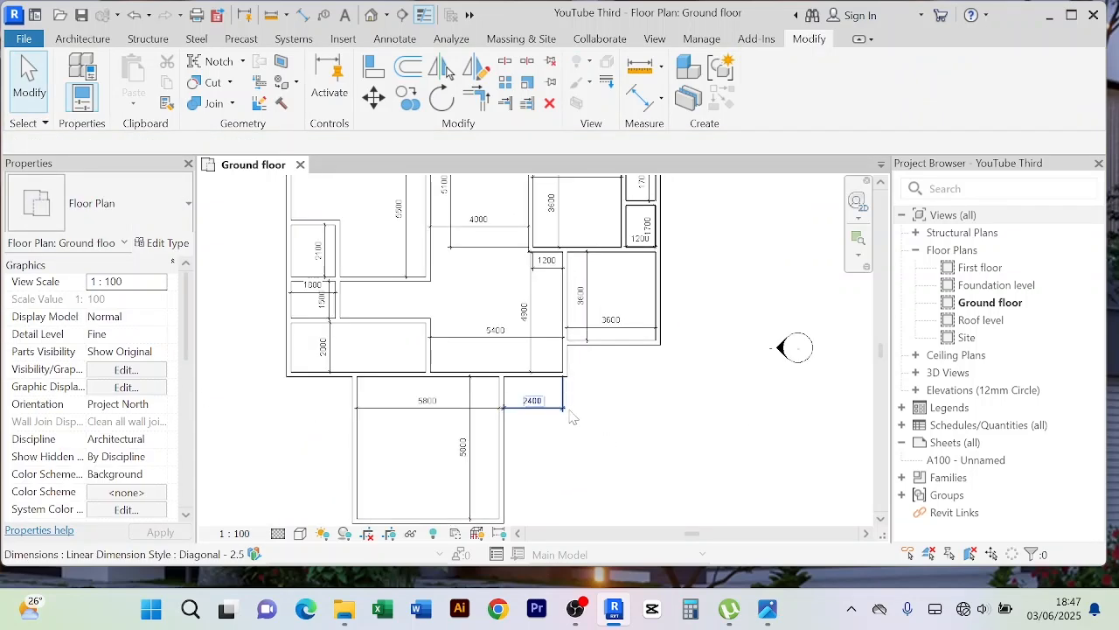
click(564, 412)
key(Delete)
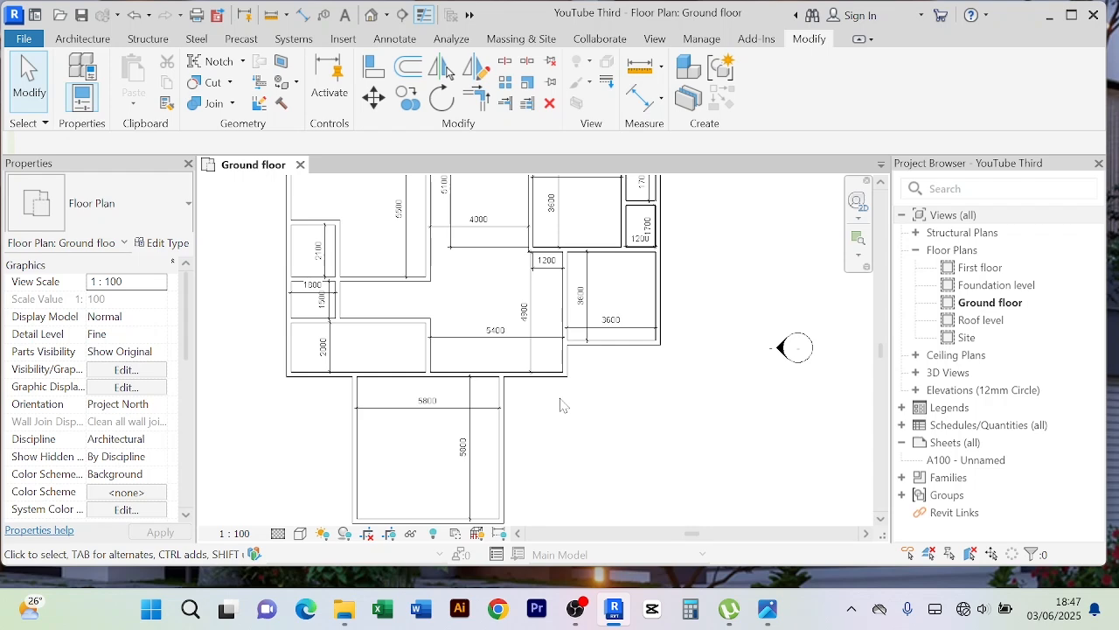
Examine the western compartments and strips, the northeast rooms and the overall ground floor layout with its remaining dimensions
middle_drag(333, 358, 345, 382)
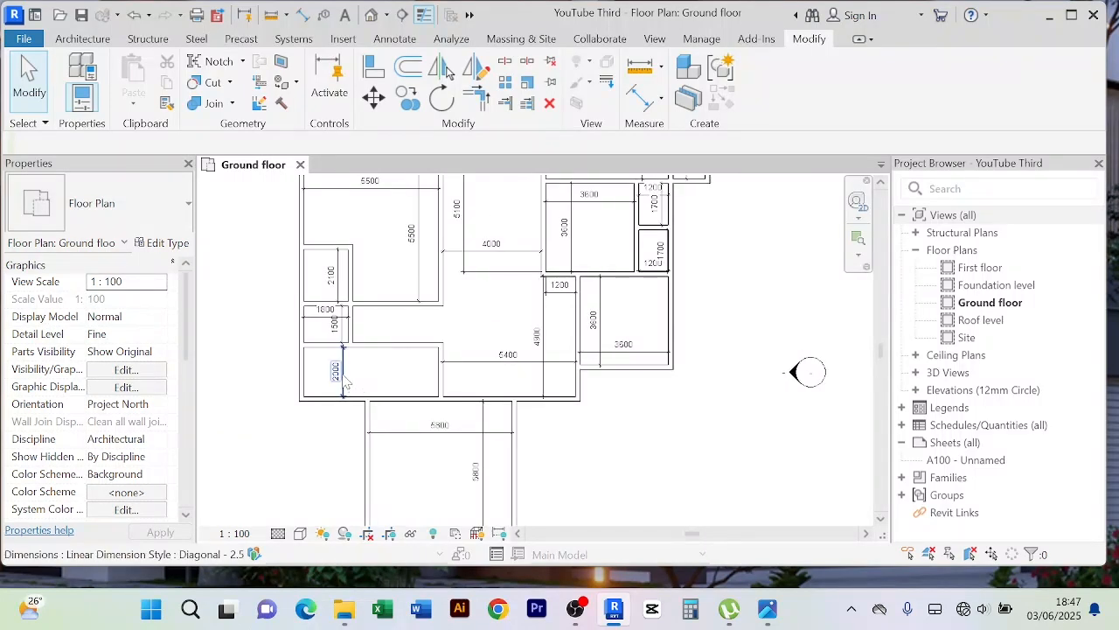
scroll(348, 385, up, 2)
scroll(363, 382, down, 2)
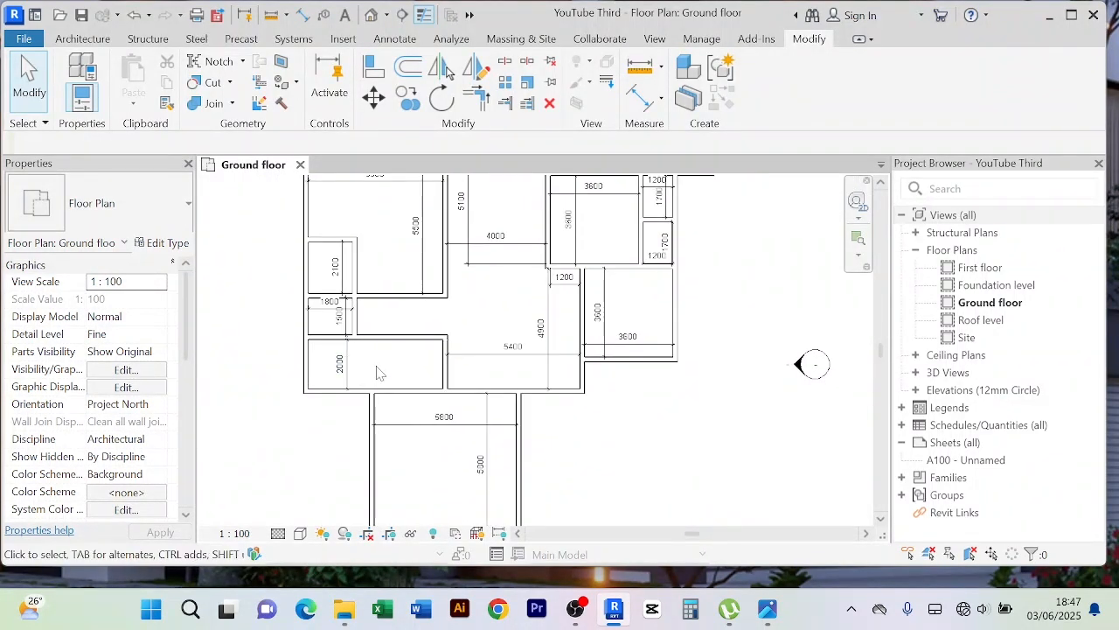
scroll(394, 350, down, 2)
middle_drag(524, 426, 535, 455)
middle_drag(634, 290, 637, 322)
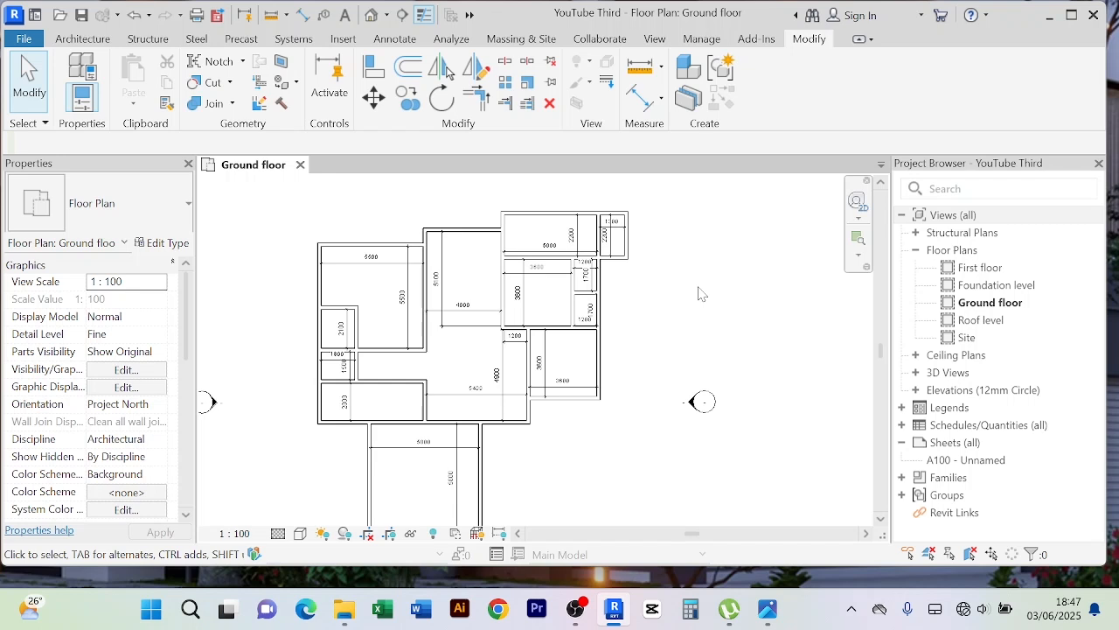
scroll(730, 279, down, 1)
middle_drag(717, 299, 703, 276)
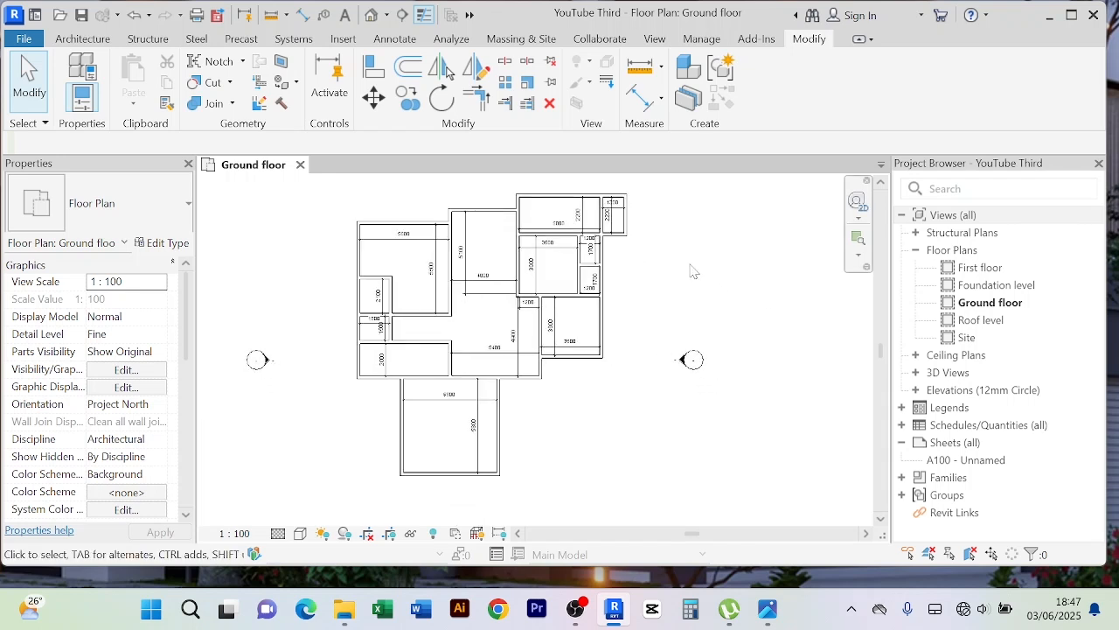
Start an architectural floor and duplicate its floor type as "Ground Floor 150mm"
click(81, 39)
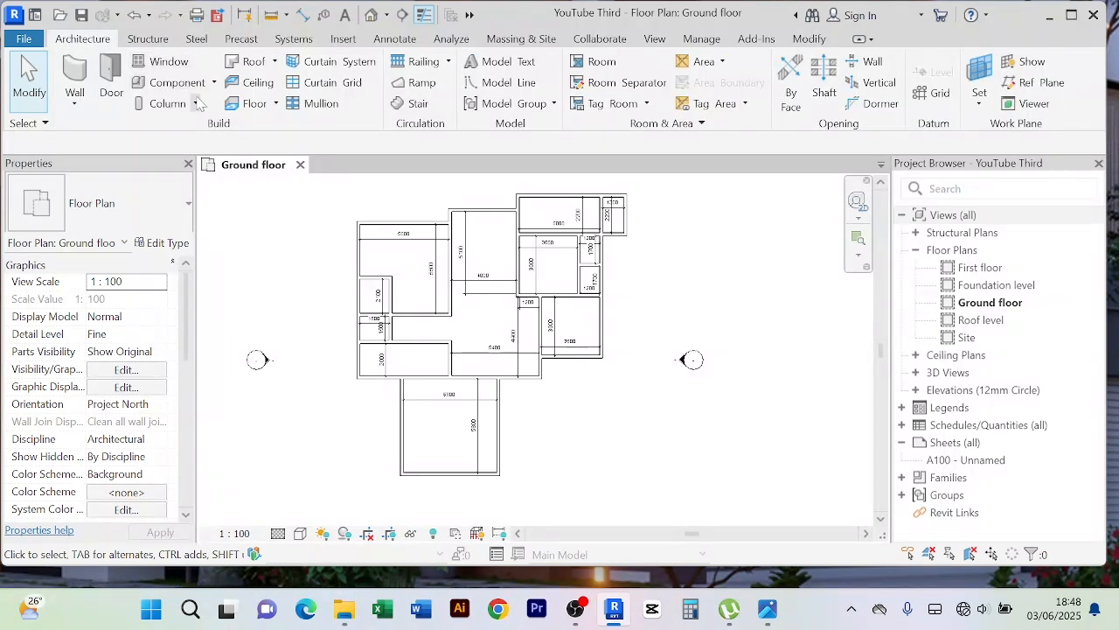
click(276, 105)
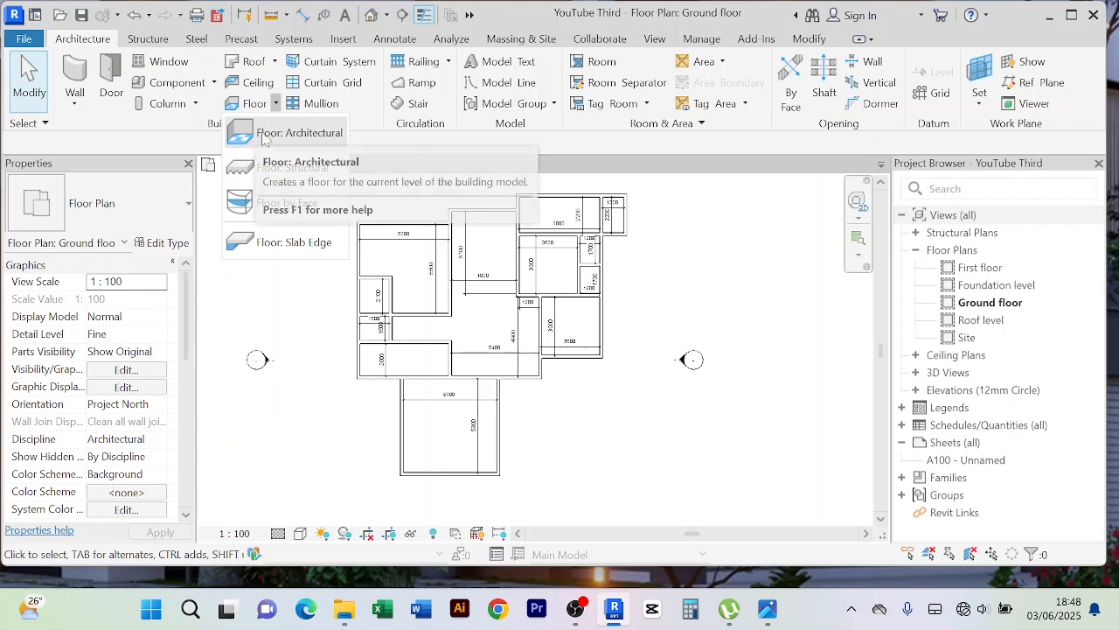
click(271, 135)
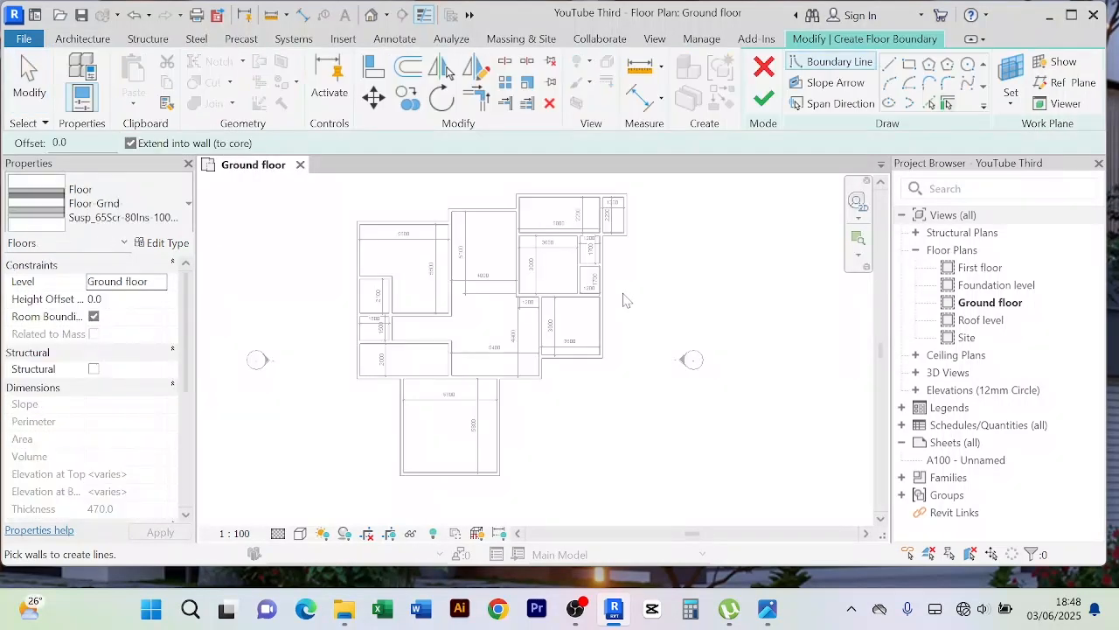
click(159, 246)
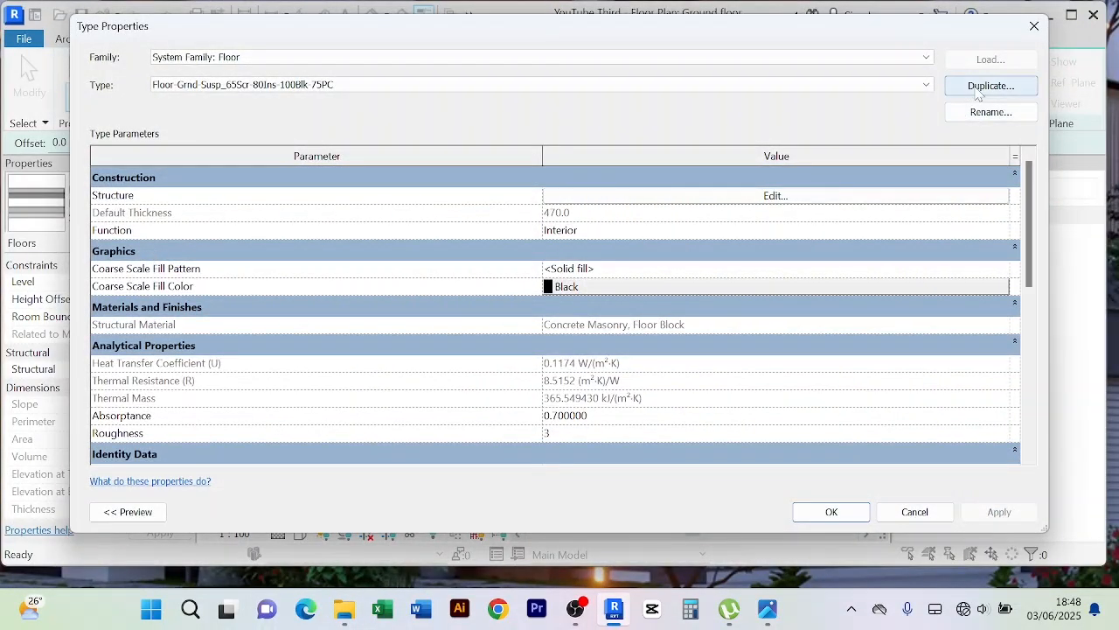
click(977, 88)
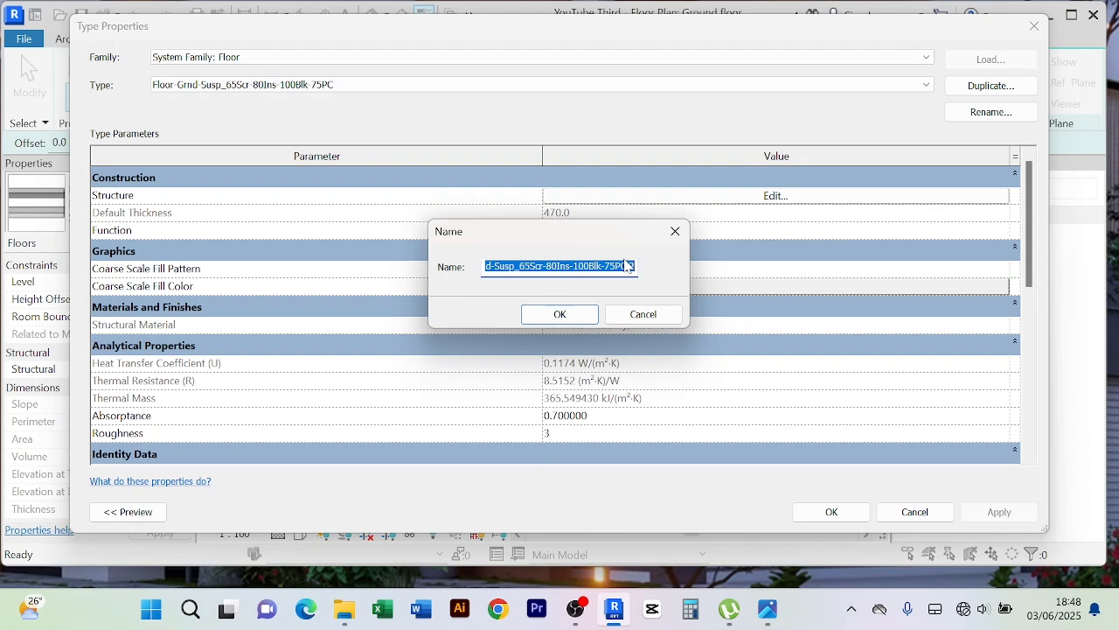
text(Floor 150mm)
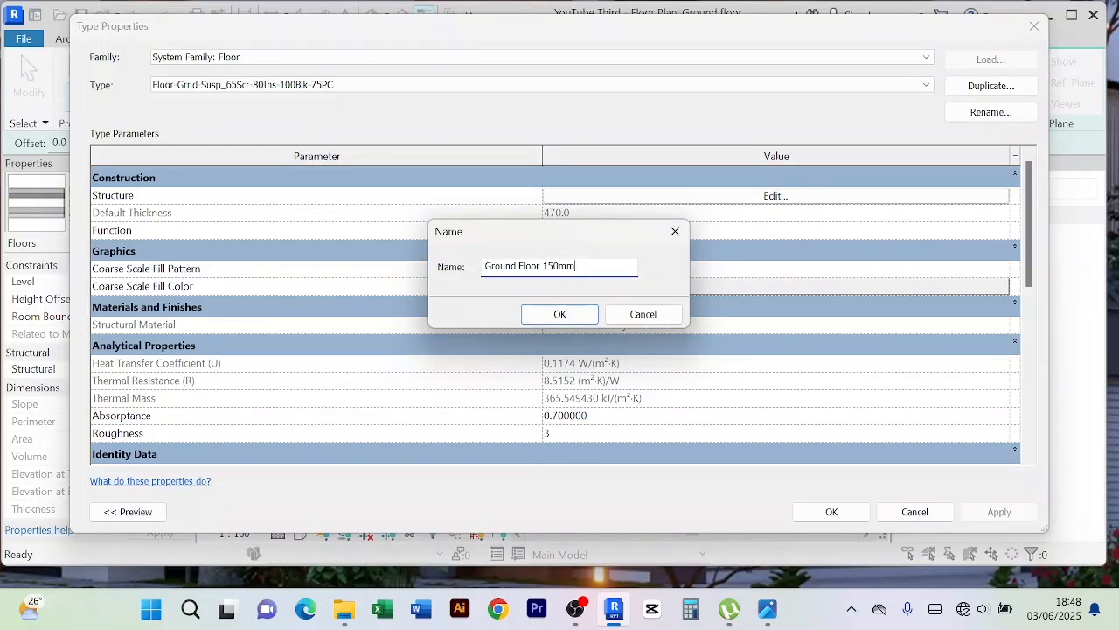
drag(543, 266, 567, 266)
key(ctrl+a)
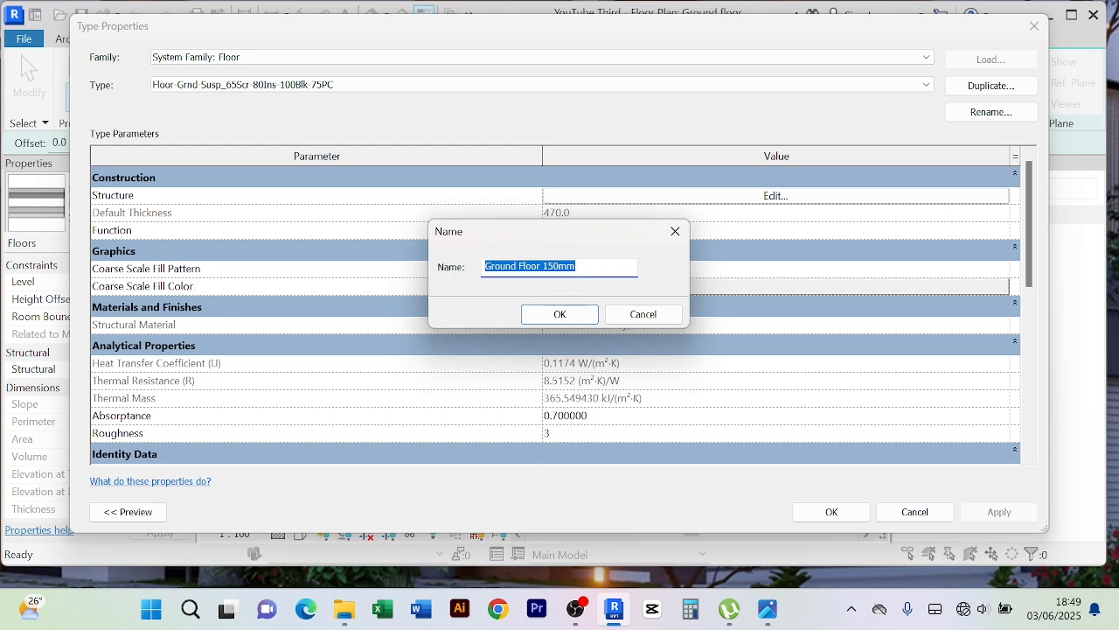
click(568, 317)
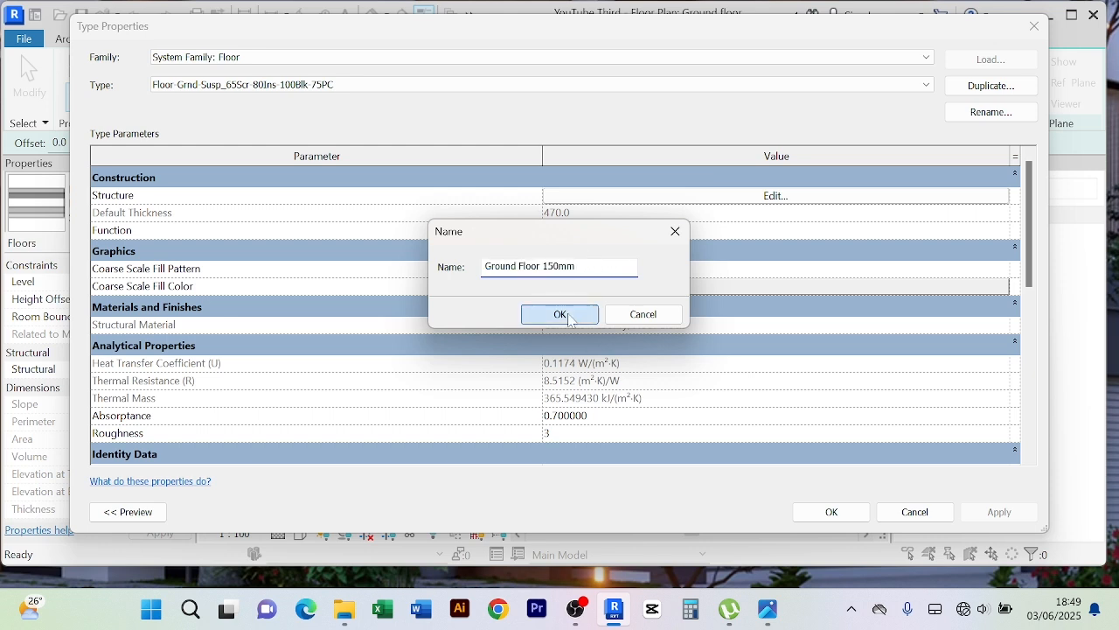
Delete the Rigid insulation thermal/air layer from the structure of the Ground Floor 150mm type
click(757, 202)
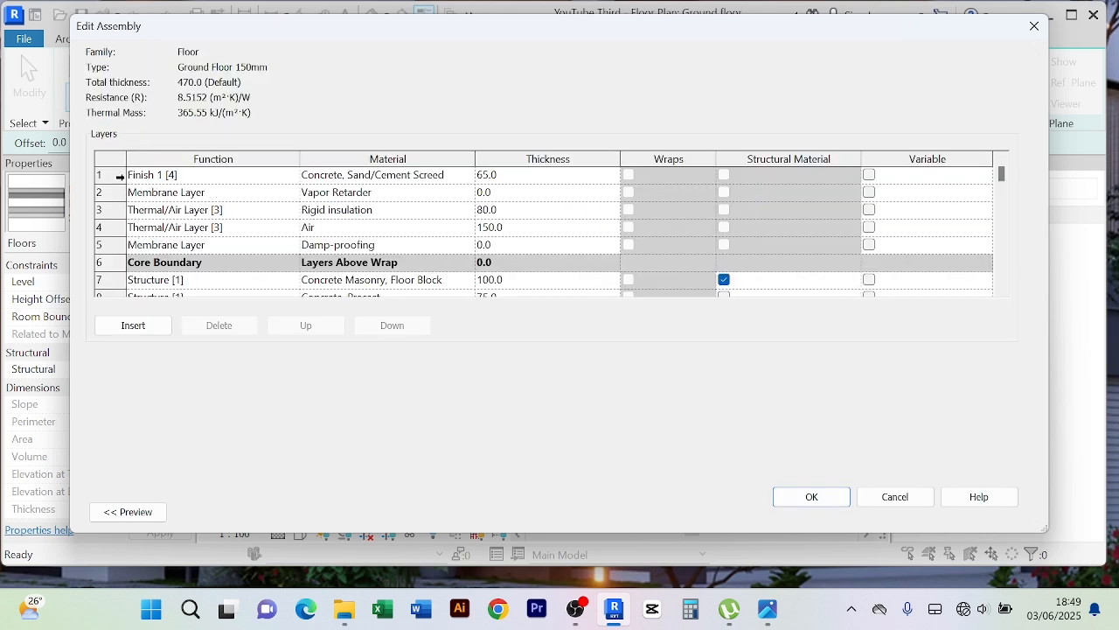
scroll(219, 238, down, 1)
scroll(215, 229, up, 1)
scroll(208, 221, down, 1)
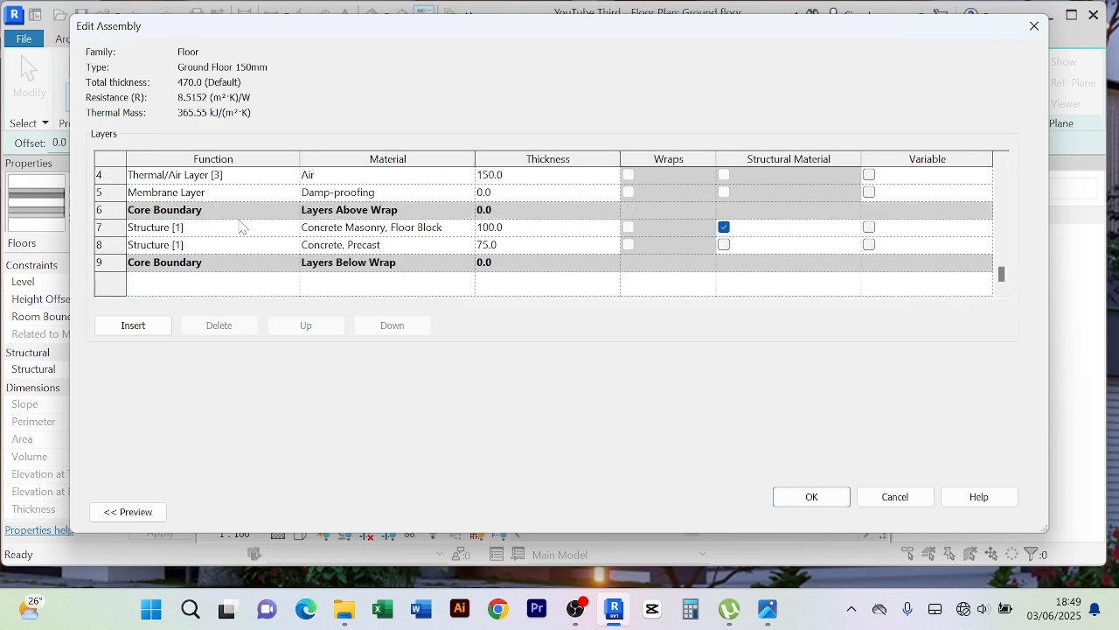
scroll(241, 224, up, 1)
scroll(239, 218, down, 1)
scroll(238, 216, up, 1)
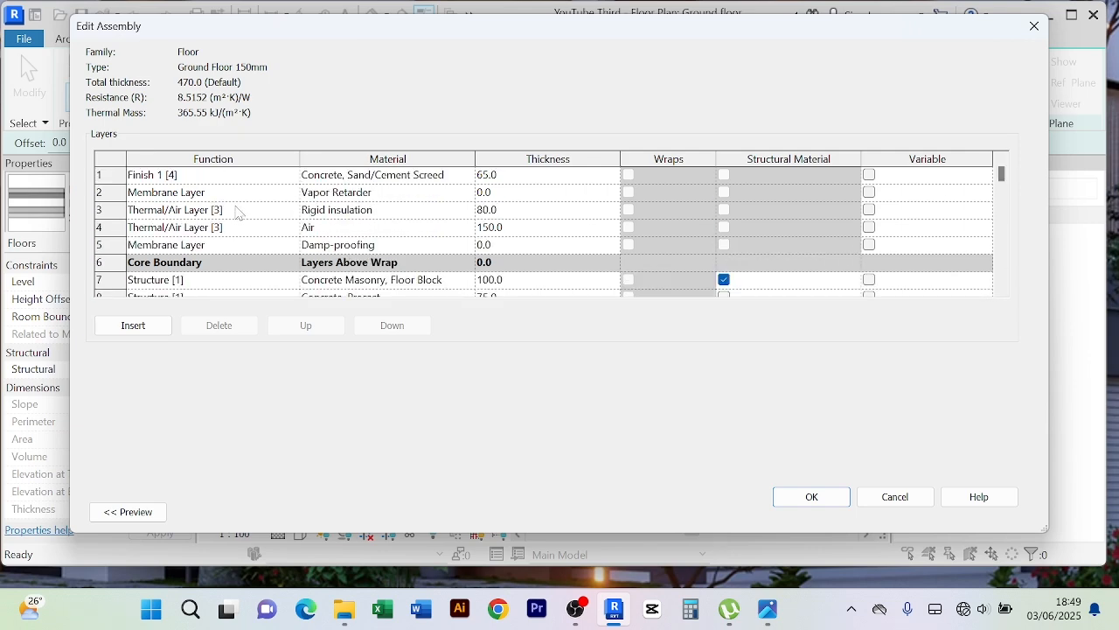
scroll(237, 214, down, 1)
scroll(237, 212, up, 1)
click(114, 191)
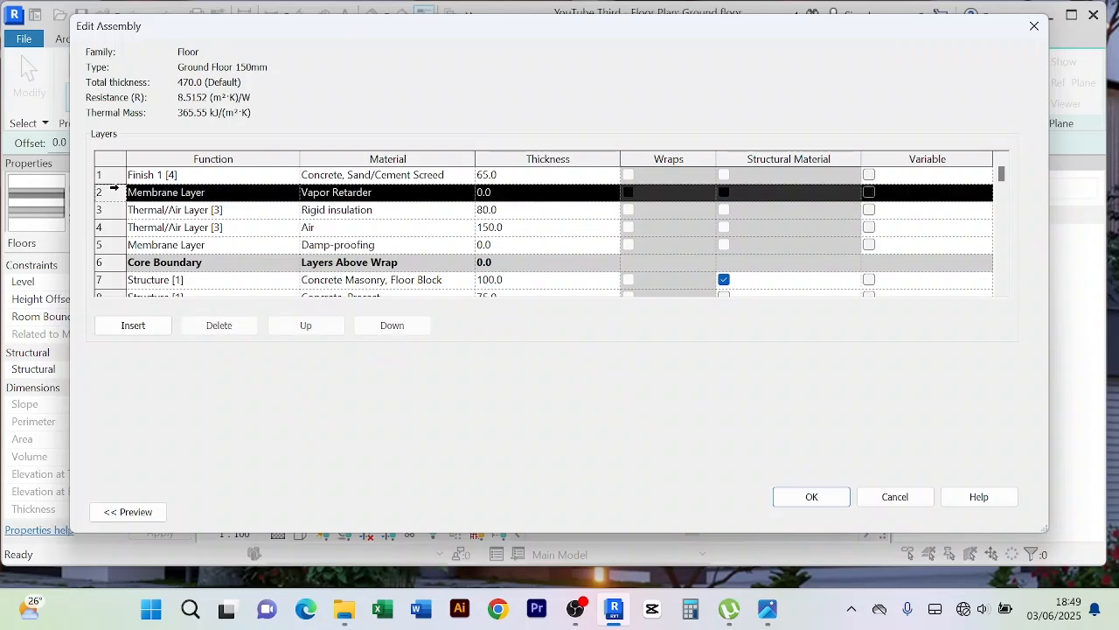
click(122, 210)
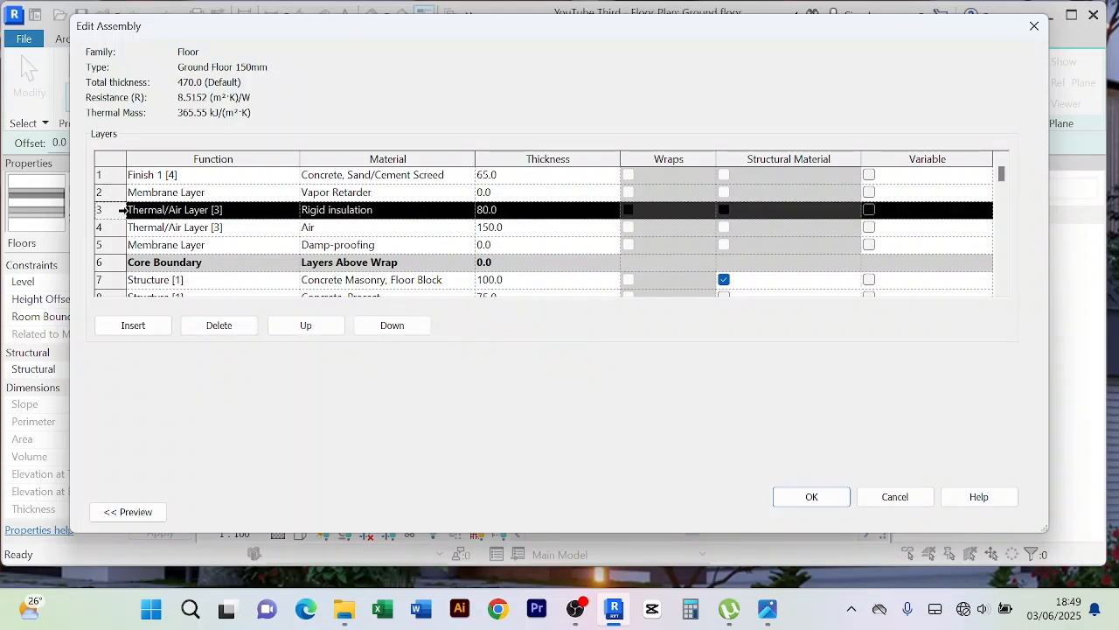
click(238, 331)
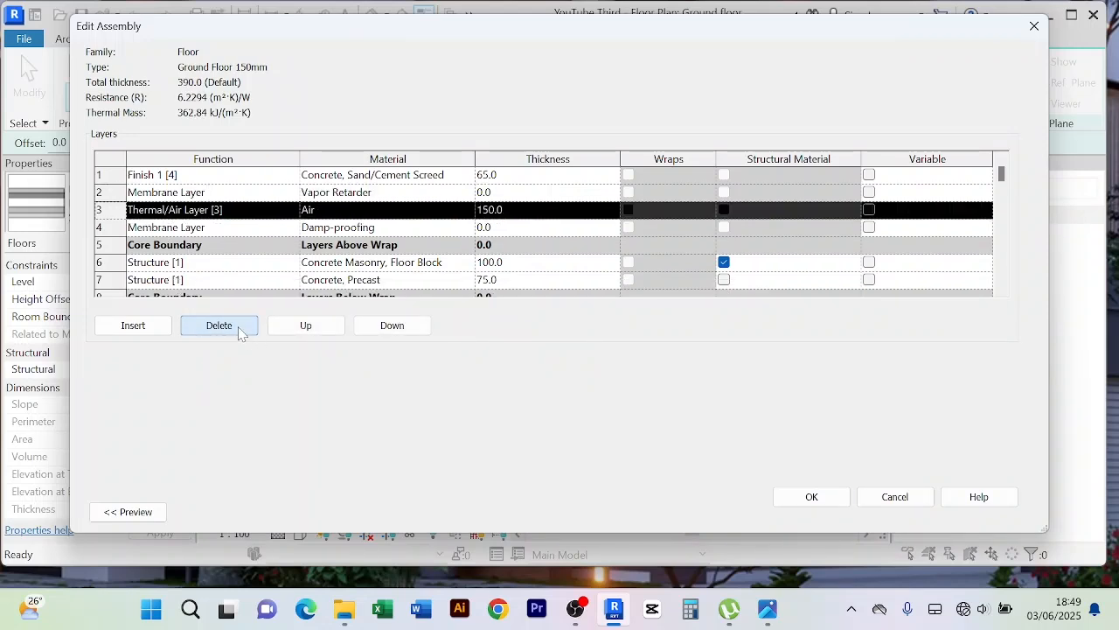
Delete all layers except Concrete Masonry, Floor Block from the Ground Floor 150mm structure, and set that layer's thickness to 150 mm
click(220, 329)
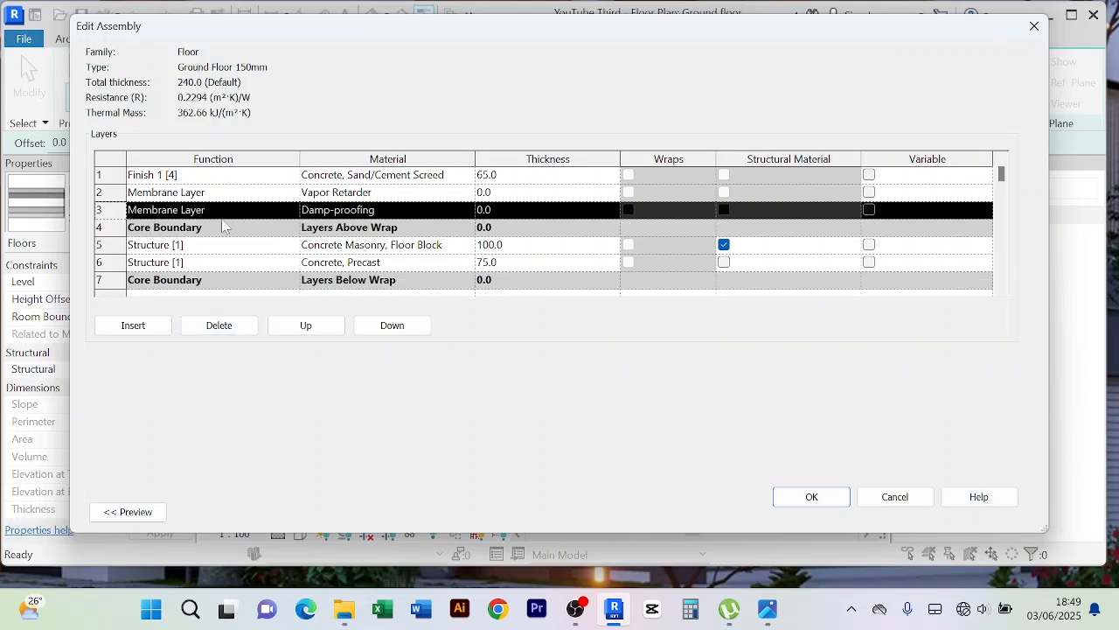
click(220, 327)
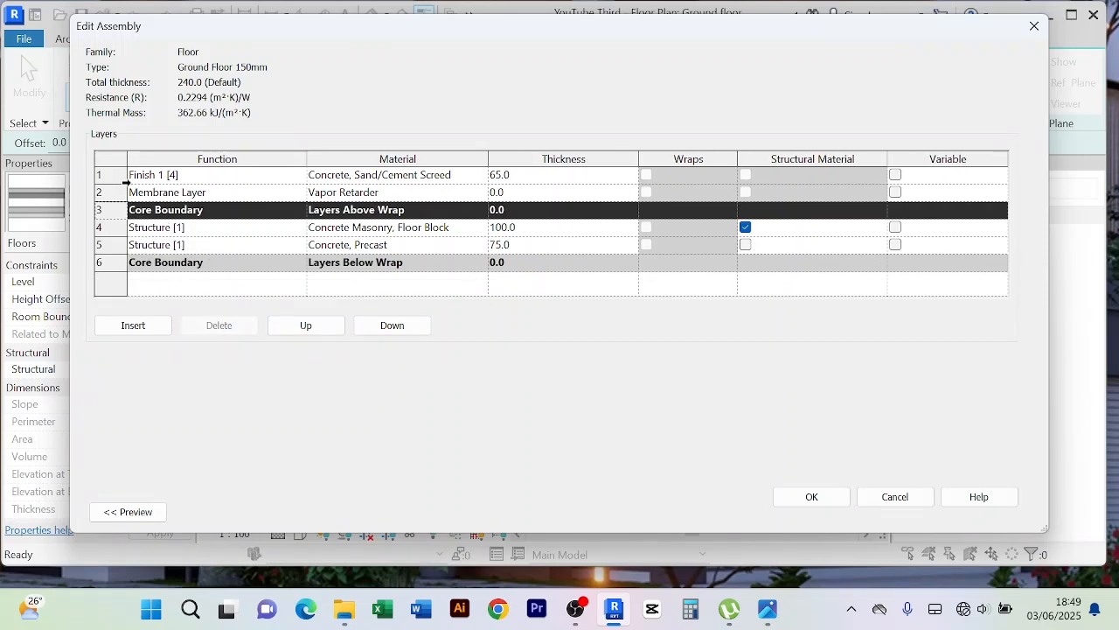
click(125, 179)
click(218, 326)
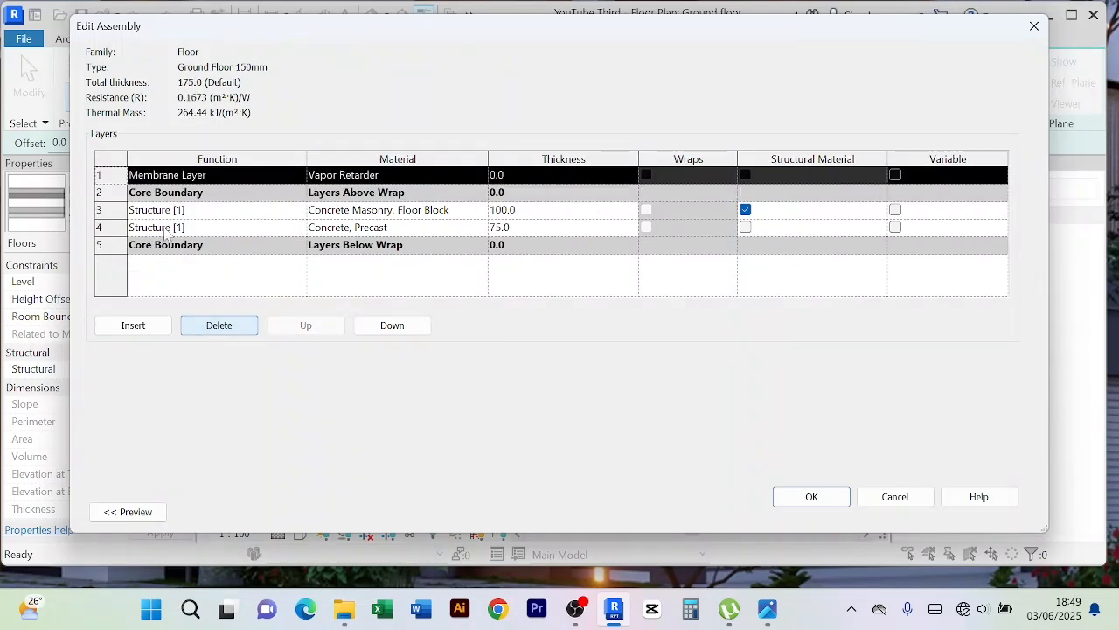
click(241, 326)
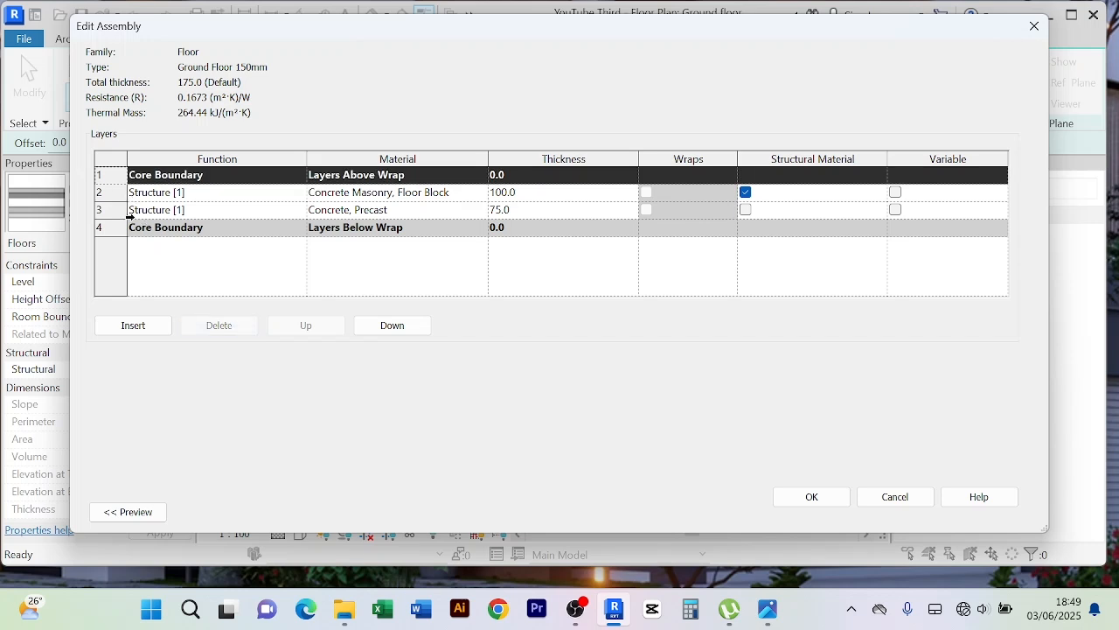
click(127, 214)
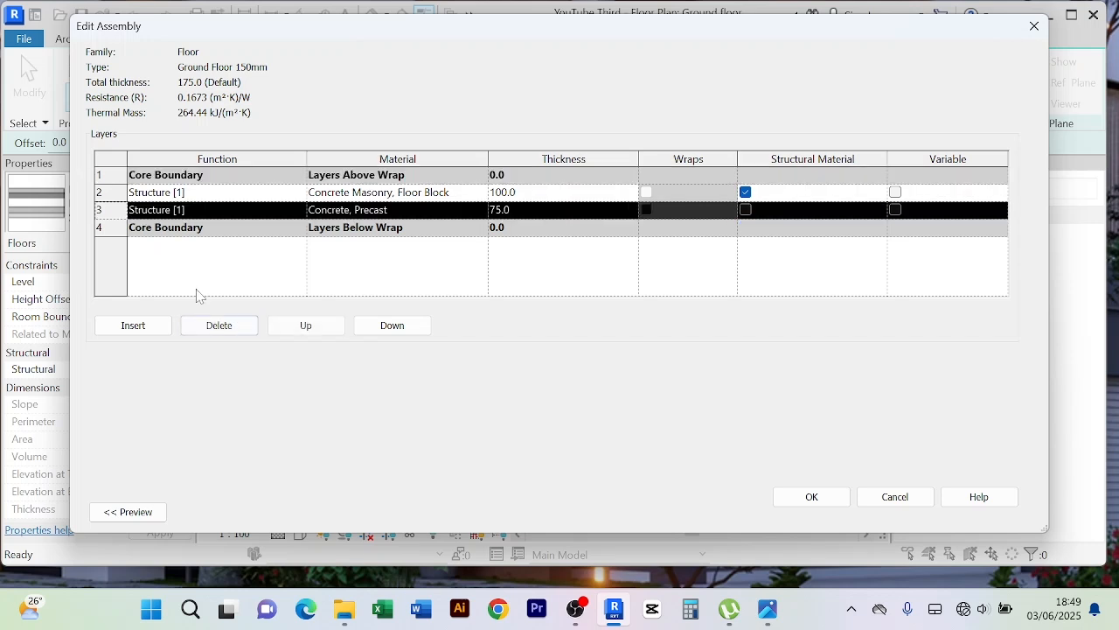
click(245, 329)
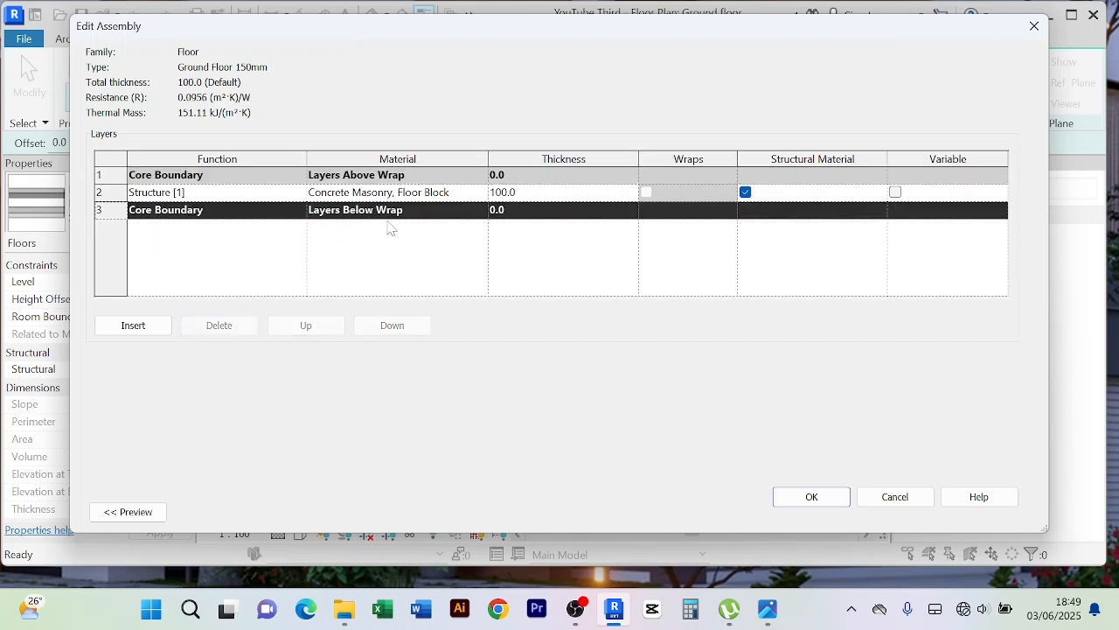
click(507, 200)
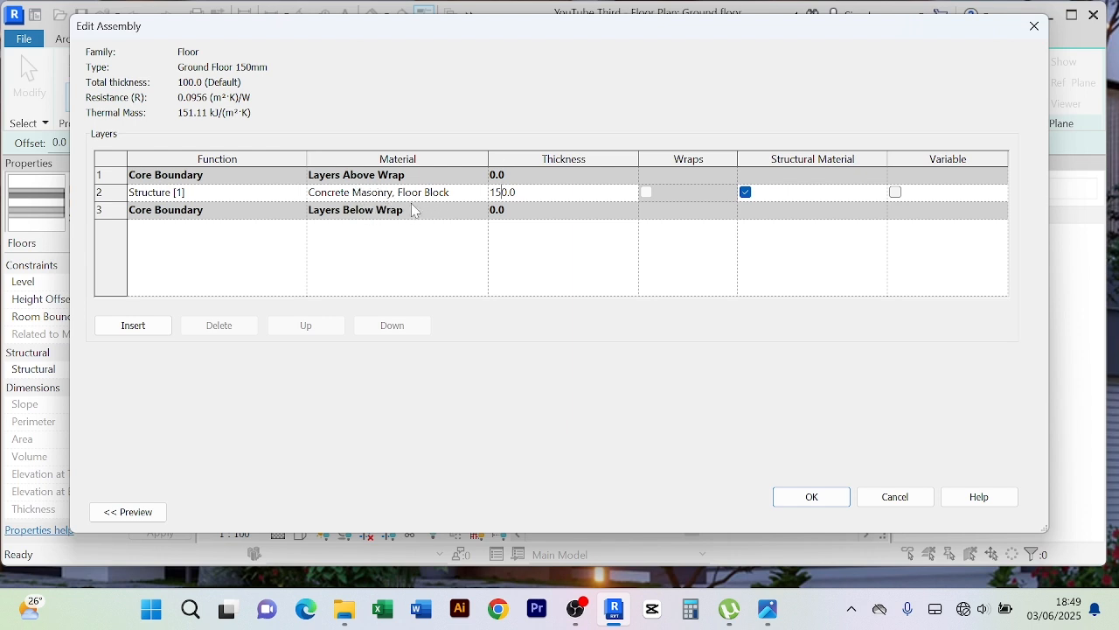
Examine the structural layer's material, the options for creating materials, and the available replacement appearance assets
click(482, 196)
click(481, 193)
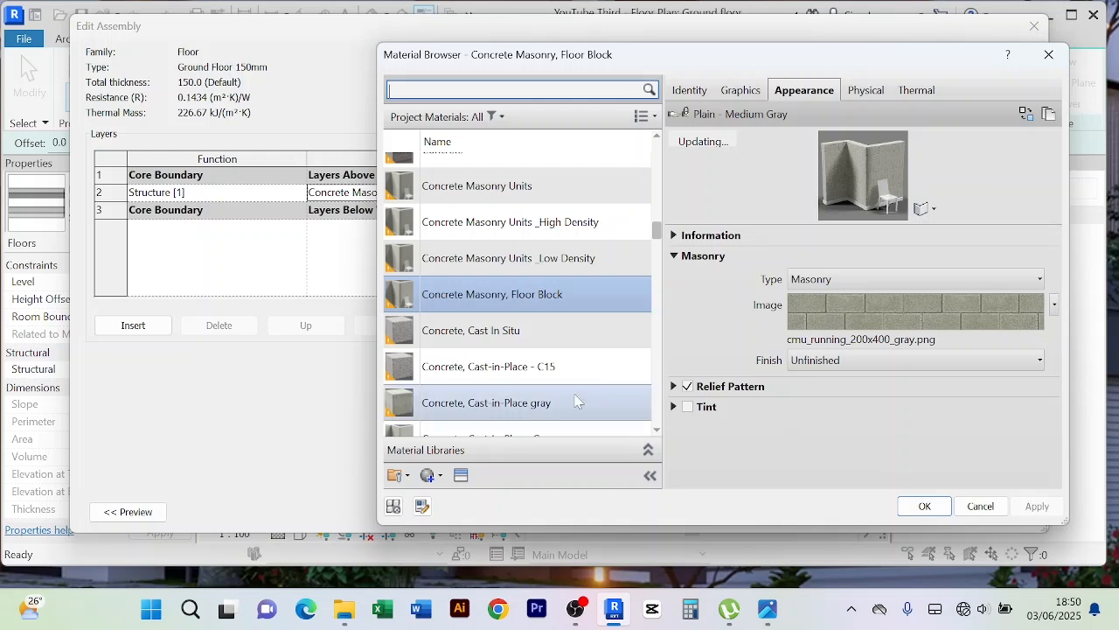
scroll(568, 400, down, 1)
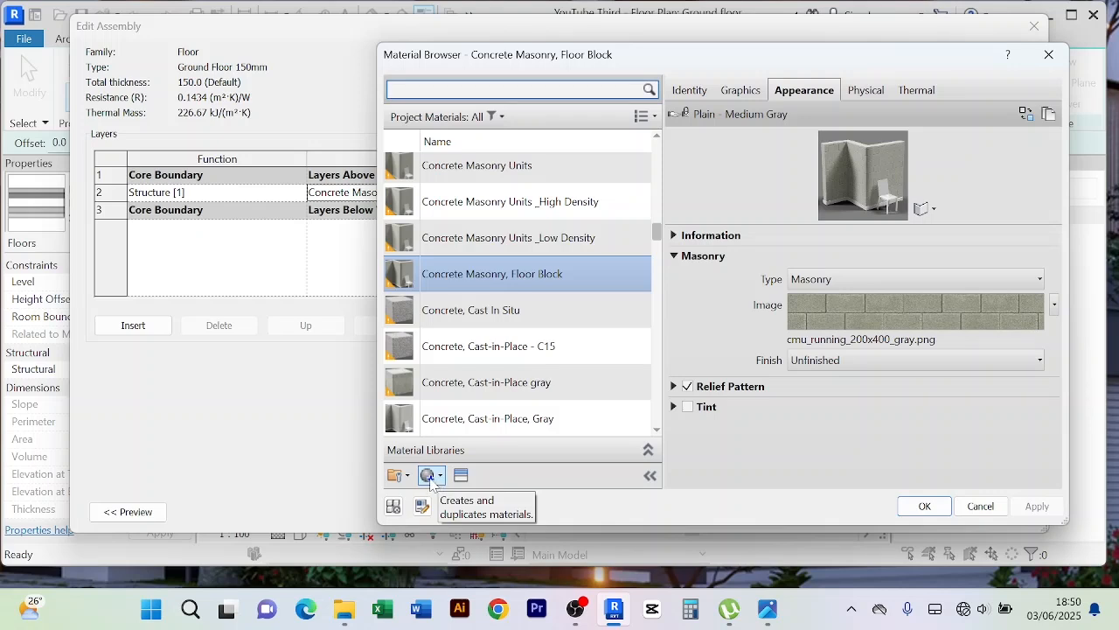
click(439, 479)
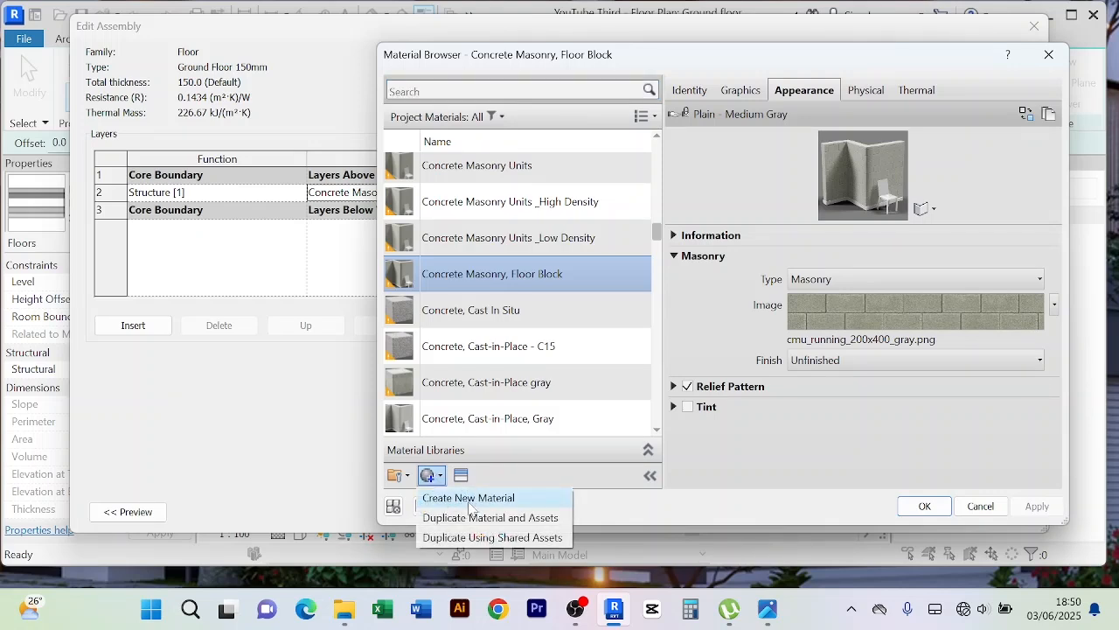
click(786, 443)
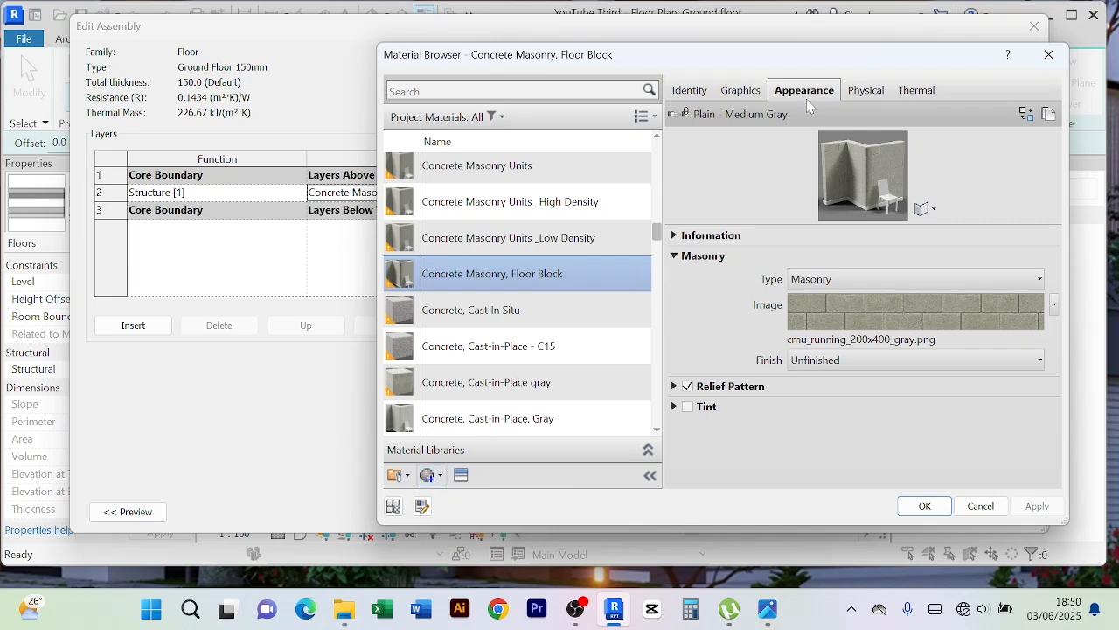
click(1026, 115)
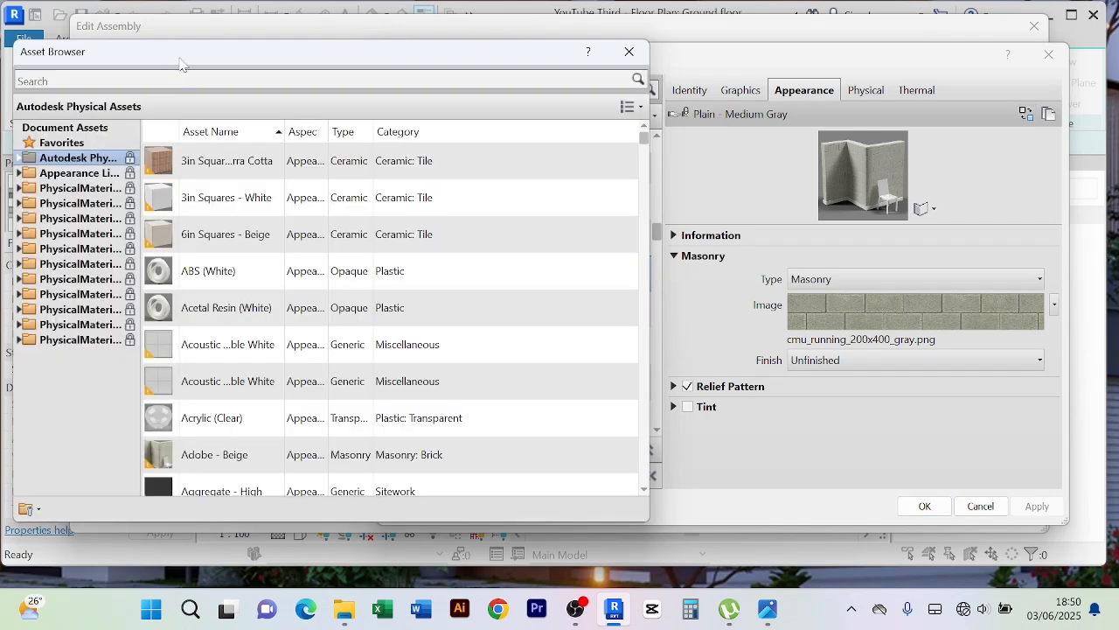
drag(179, 58, 213, 61)
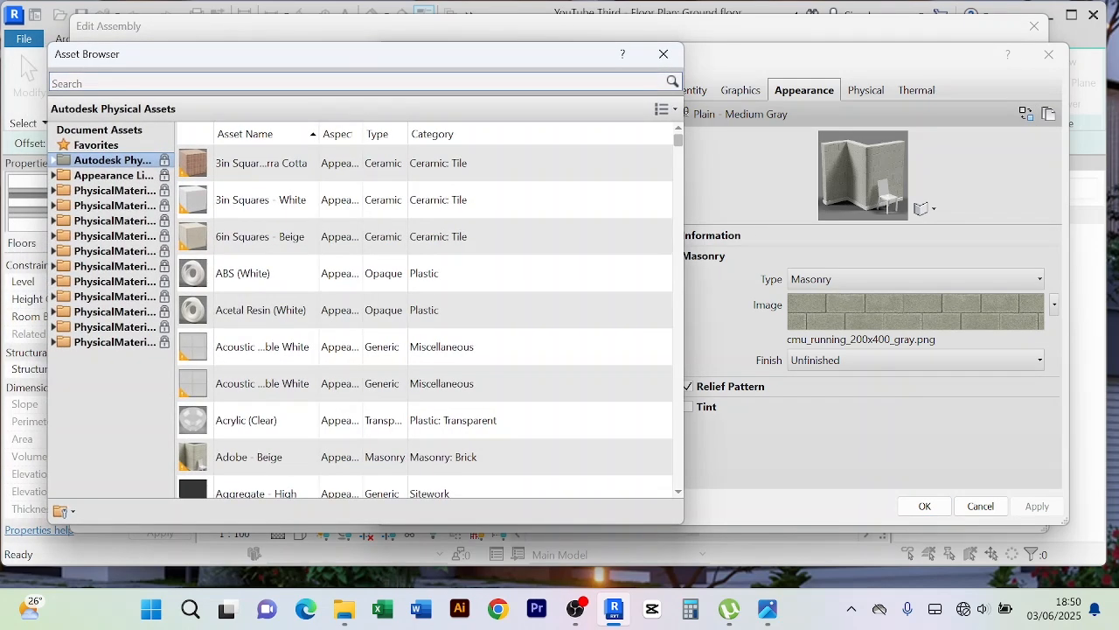
click(54, 82)
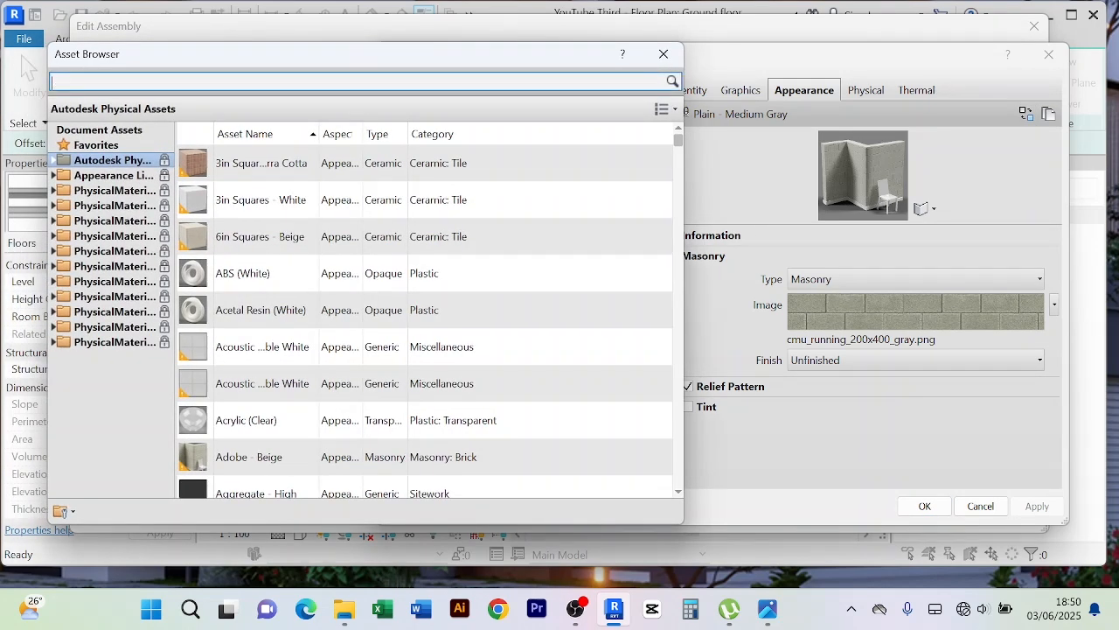
click(664, 54)
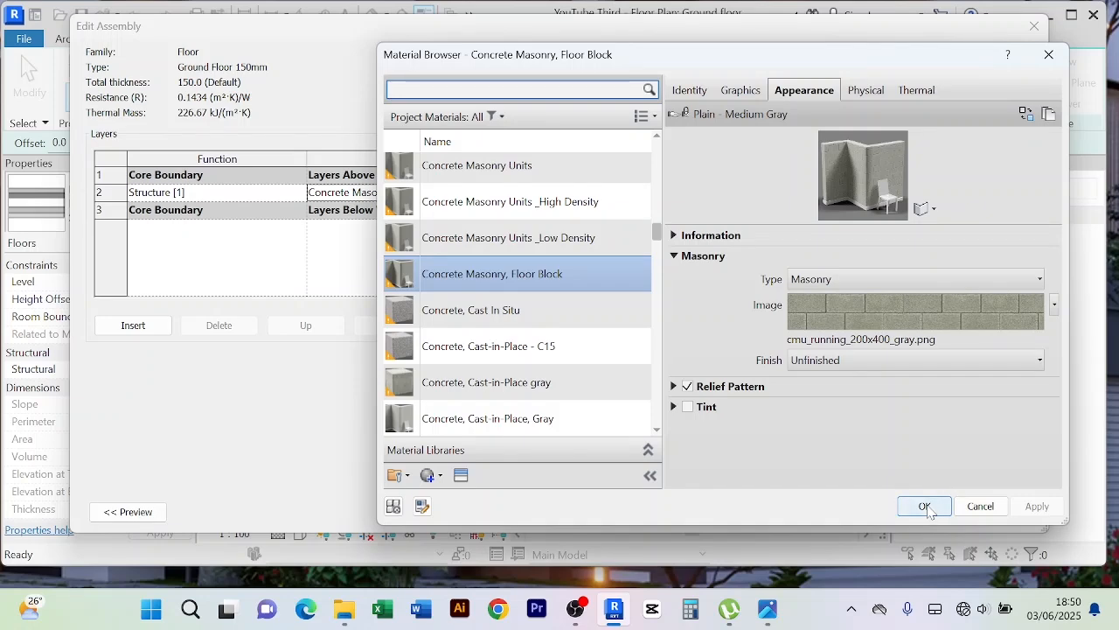
click(925, 507)
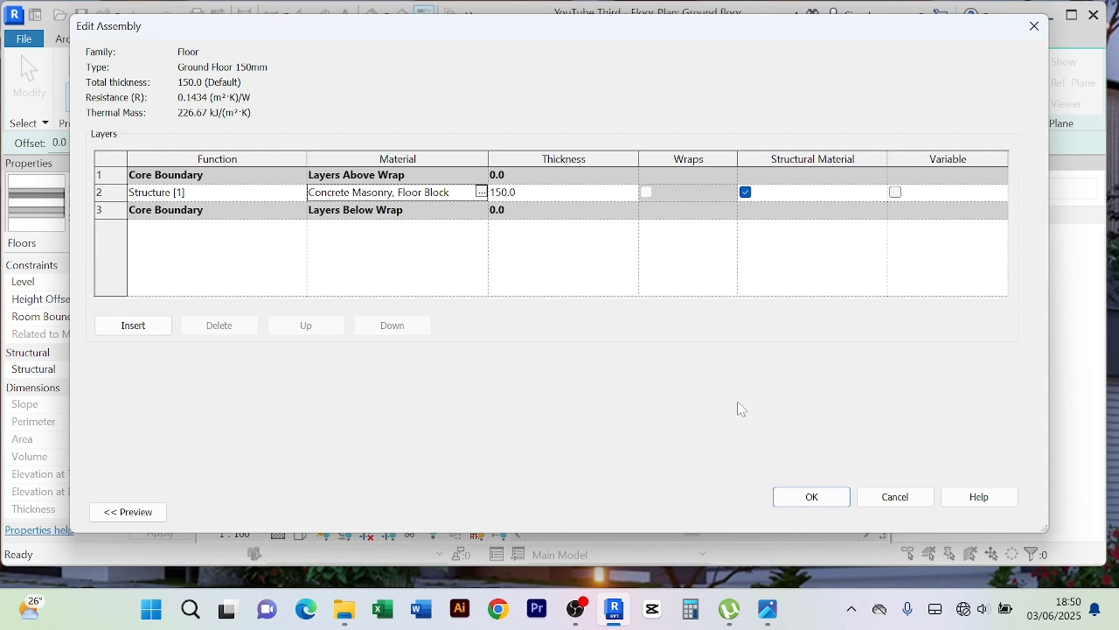
Accept the edited layer structure and apply the Ground Floor 150mm type properties
click(822, 503)
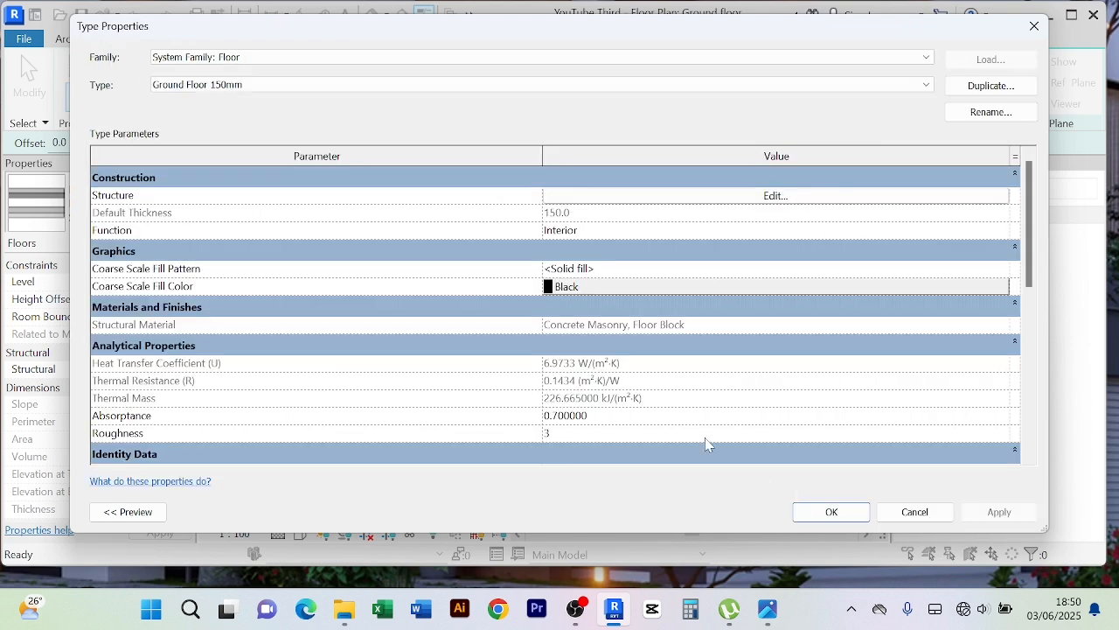
click(999, 514)
click(827, 512)
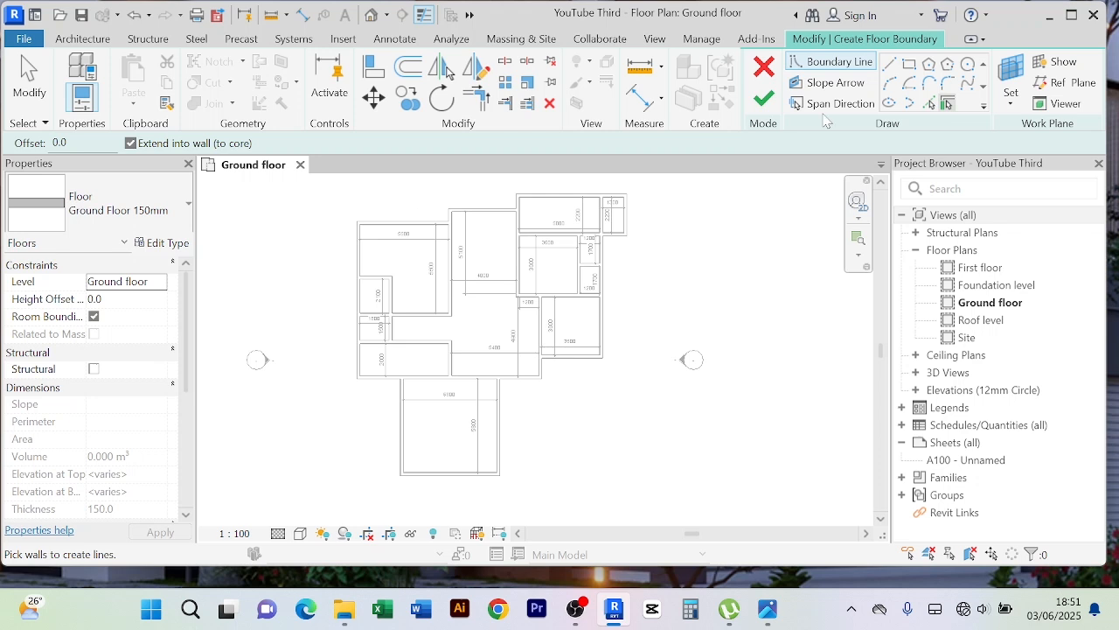
With Pick Lines, add floor boundary lines along the north walls of the central and northeast rooms and the wall stepping between them
click(911, 65)
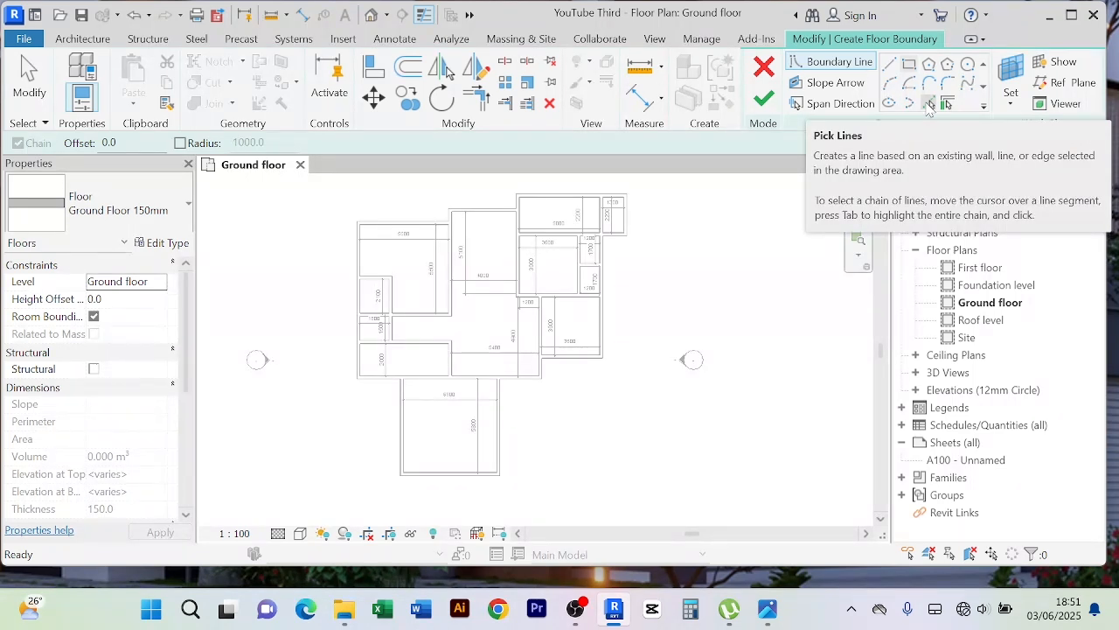
click(929, 104)
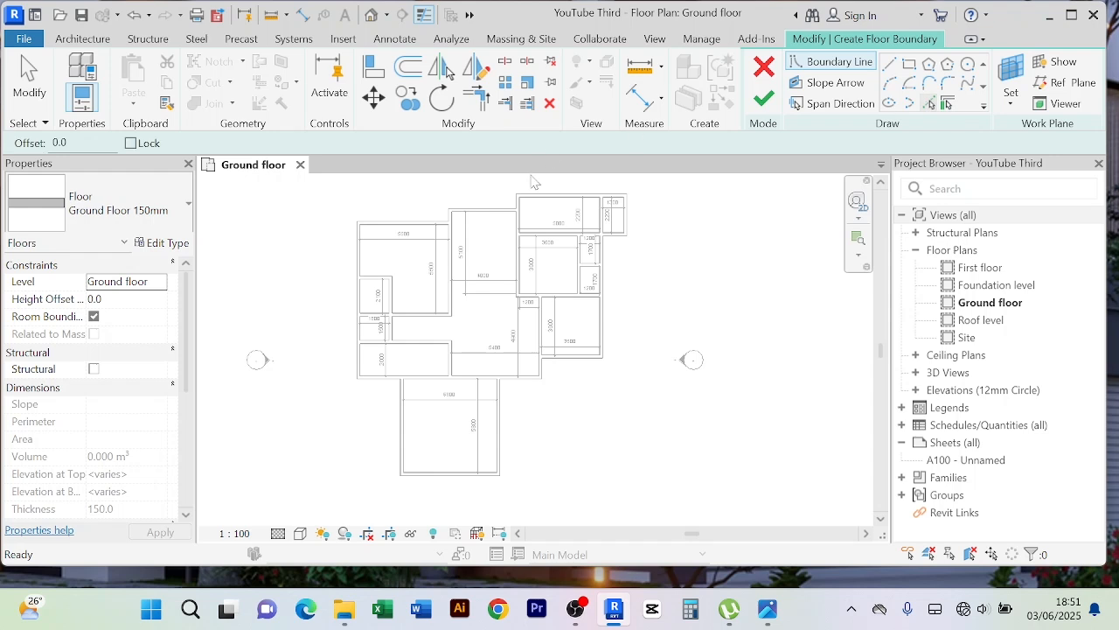
click(494, 207)
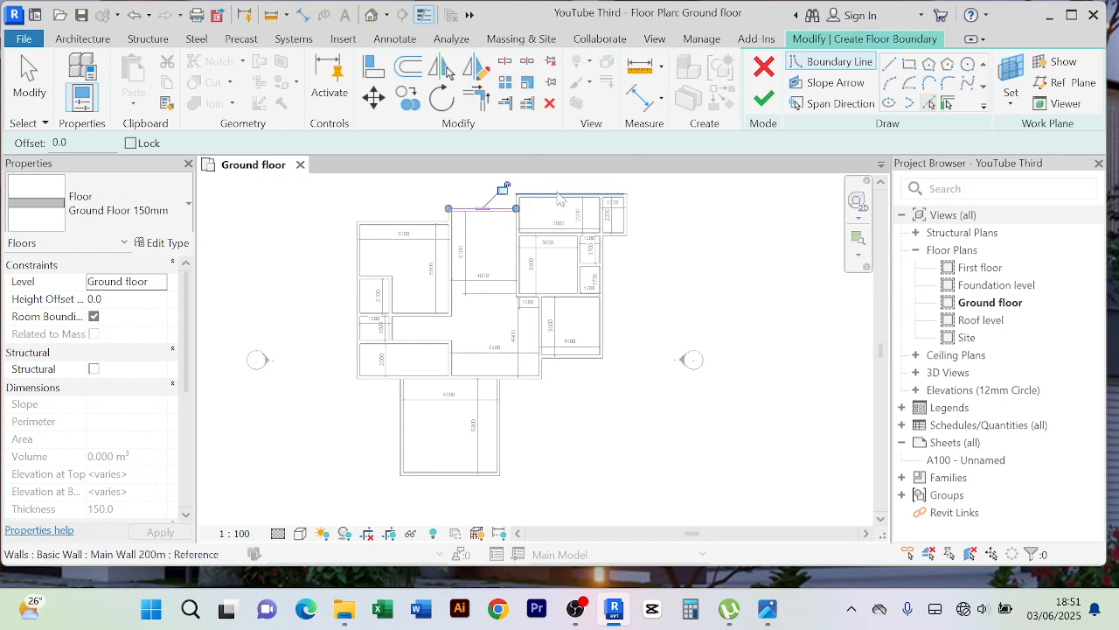
click(533, 195)
scroll(528, 207, up, 2)
click(505, 203)
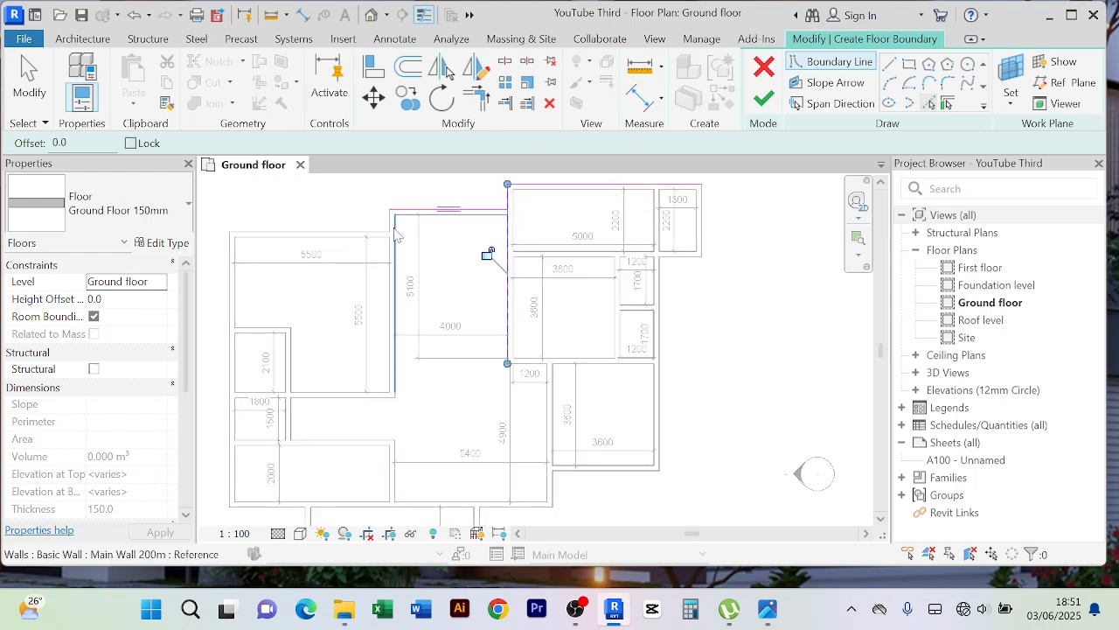
Pick boundary lines along the northwest room's east and north walls, the building's west wall and the main block's south wall
click(391, 254)
click(343, 233)
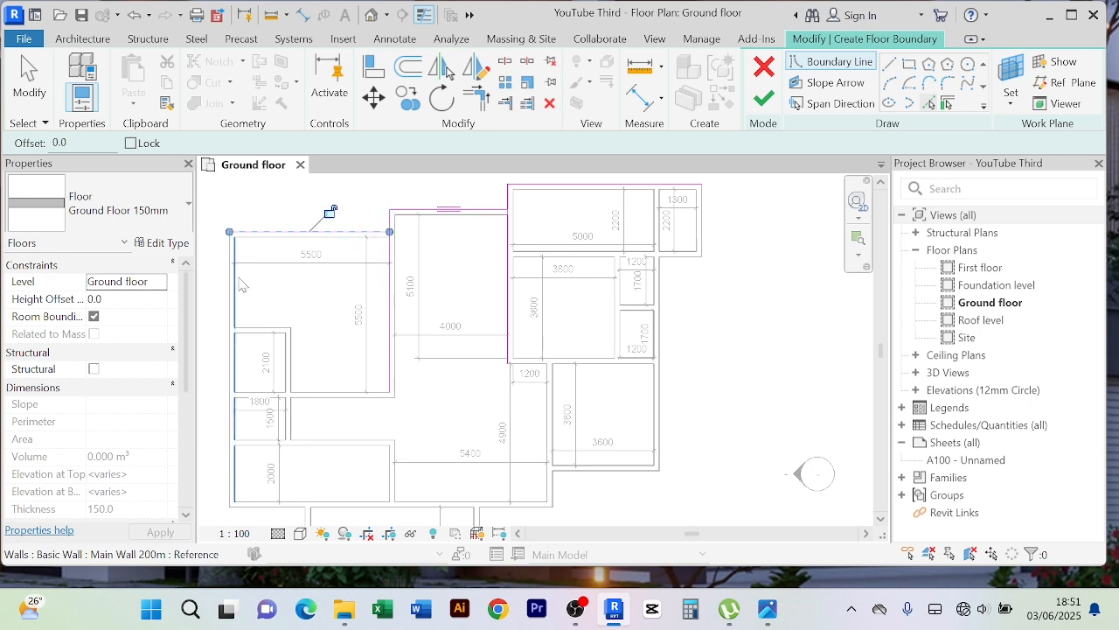
click(233, 288)
middle_drag(295, 322, 332, 223)
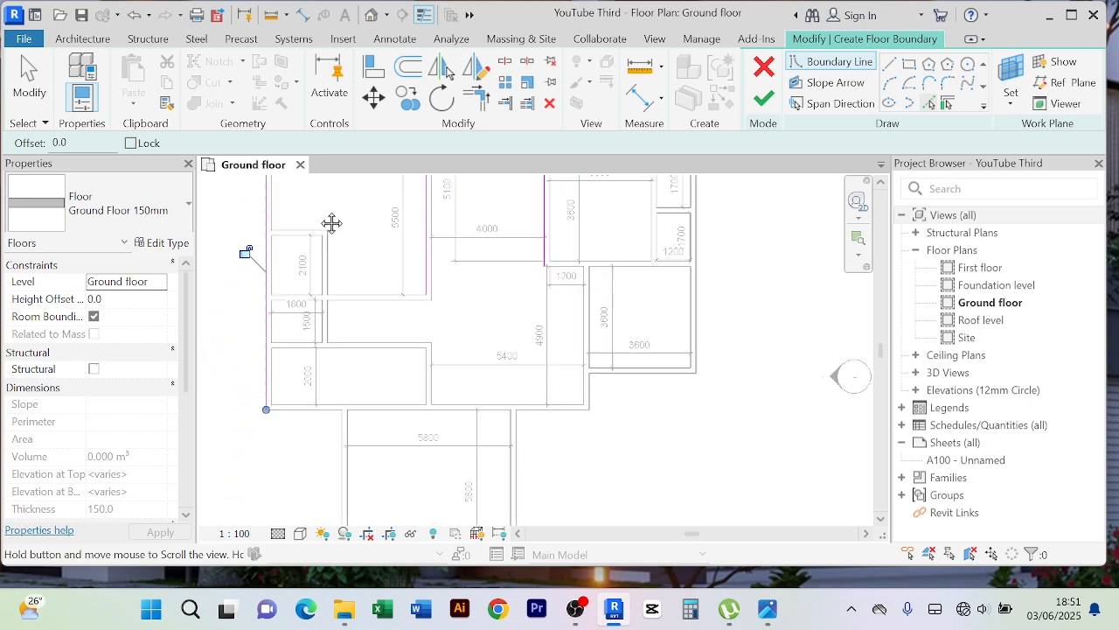
click(316, 411)
Pick boundary lines along the outer west, south and east faces of the southern 5800 mm room
middle_drag(365, 385, 395, 253)
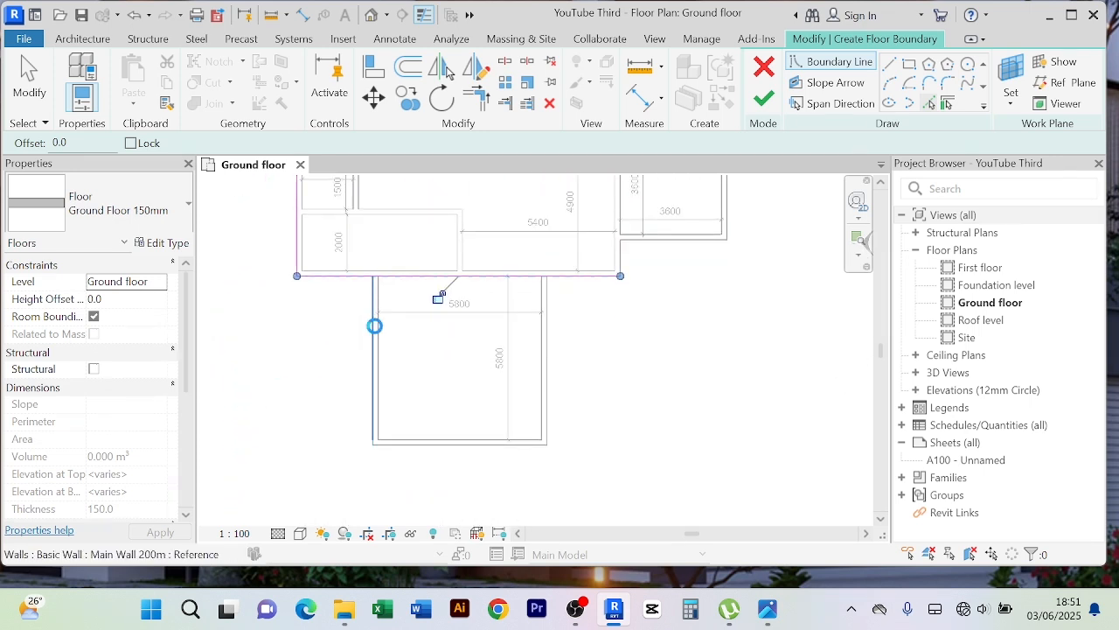
click(376, 325)
click(439, 444)
click(545, 378)
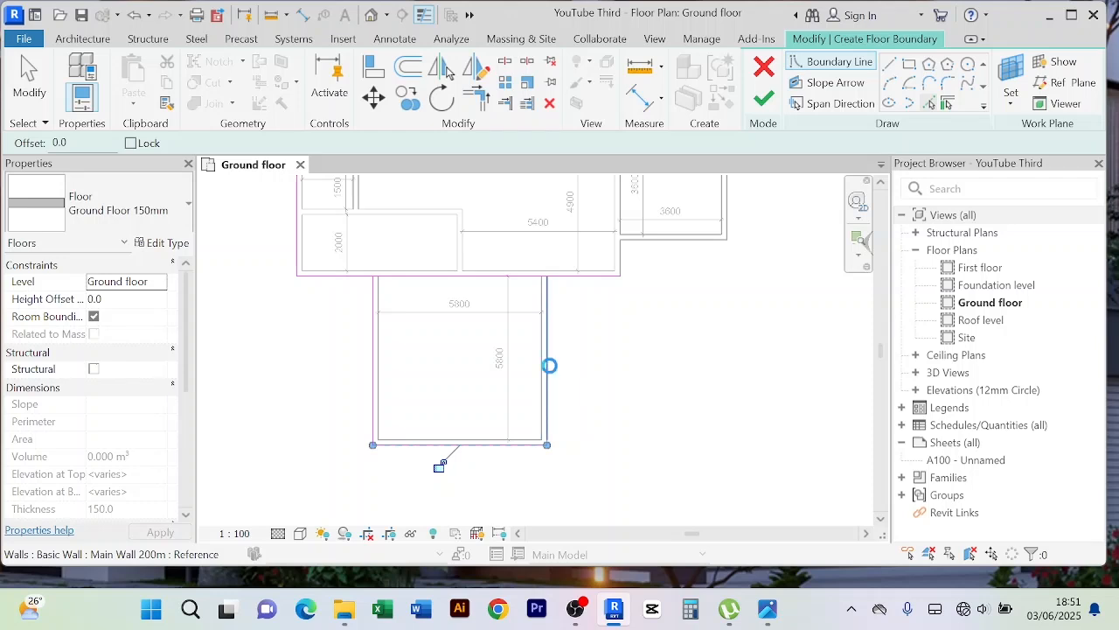
Pick the eastern boundary lines along the 3600 mm room's west, south and east walls and the northeast rooms' south and east walls
middle_drag(647, 335, 582, 358)
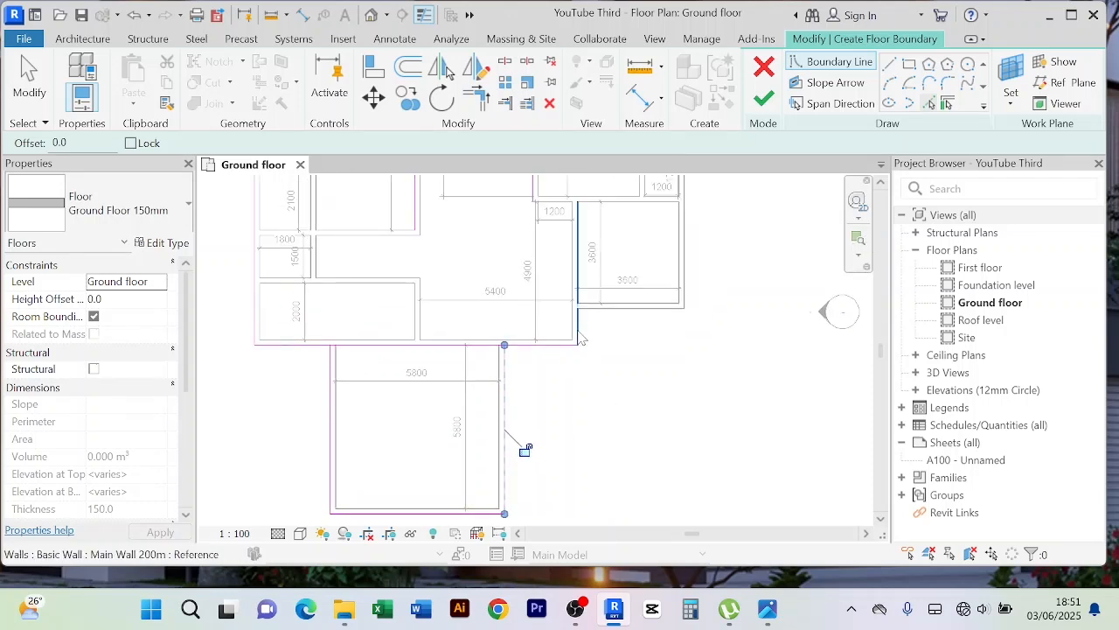
click(579, 329)
middle_drag(726, 313, 631, 447)
click(594, 370)
middle_drag(659, 313, 667, 401)
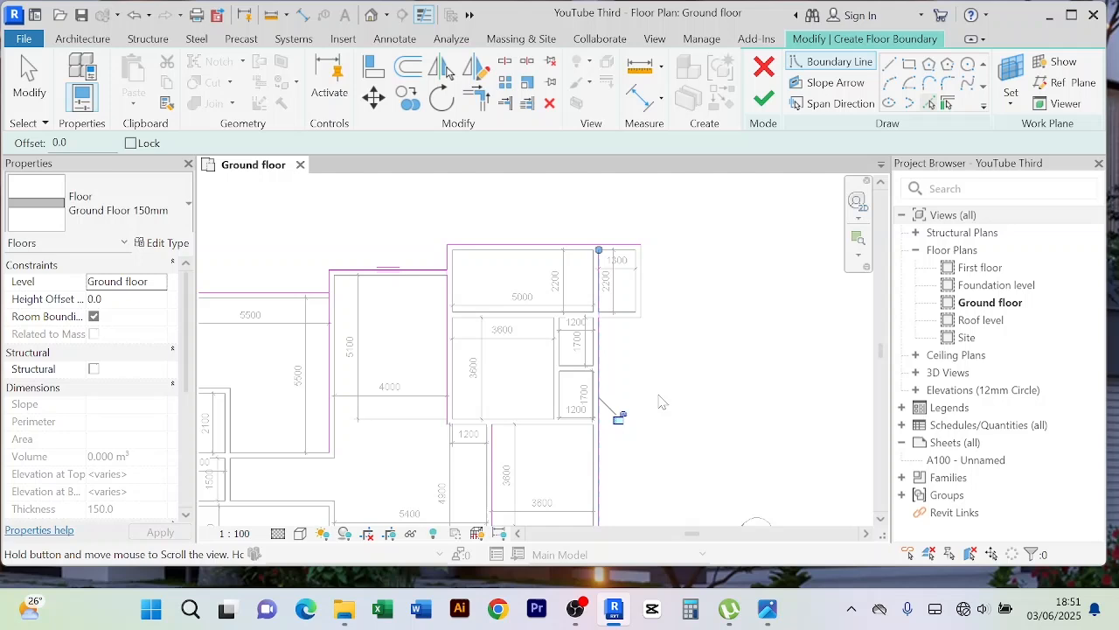
click(623, 320)
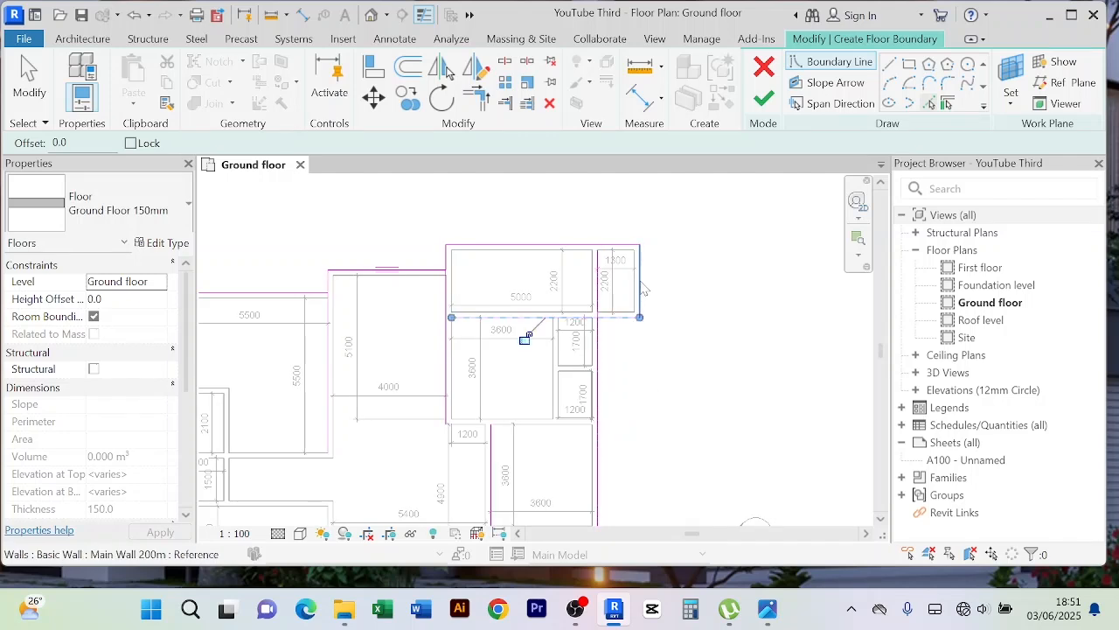
click(640, 285)
Examine the picked floor boundary around the southern room junction and the eastern rooms for overlapping or unclosed lines
scroll(699, 306, down, 4)
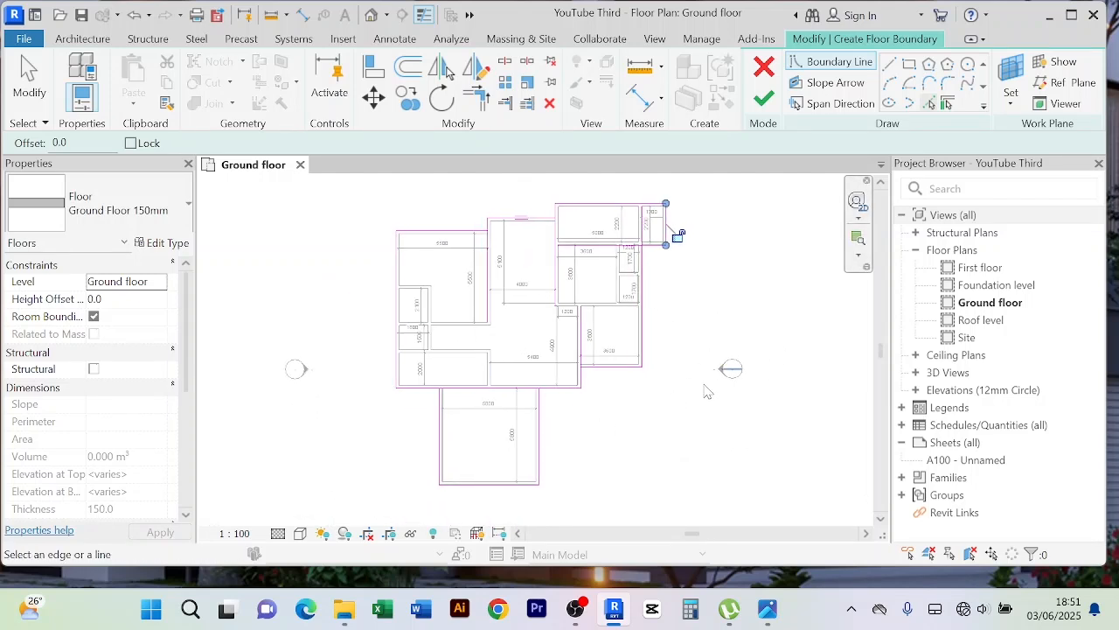
scroll(636, 325, up, 2)
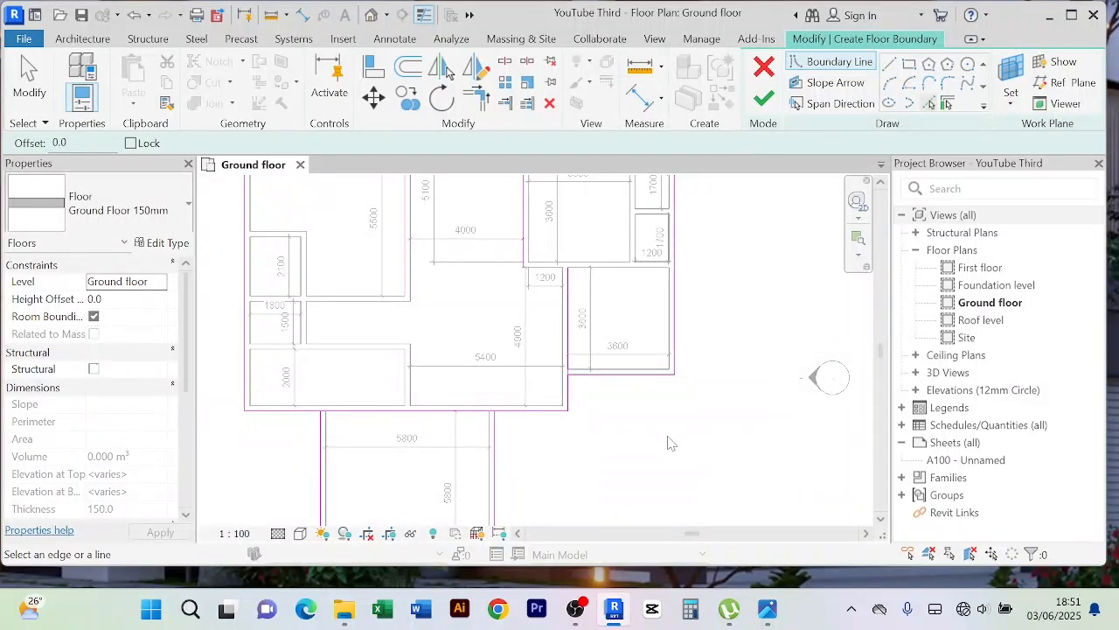
scroll(653, 417, down, 1)
middle_drag(650, 416, 621, 366)
scroll(518, 357, up, 2)
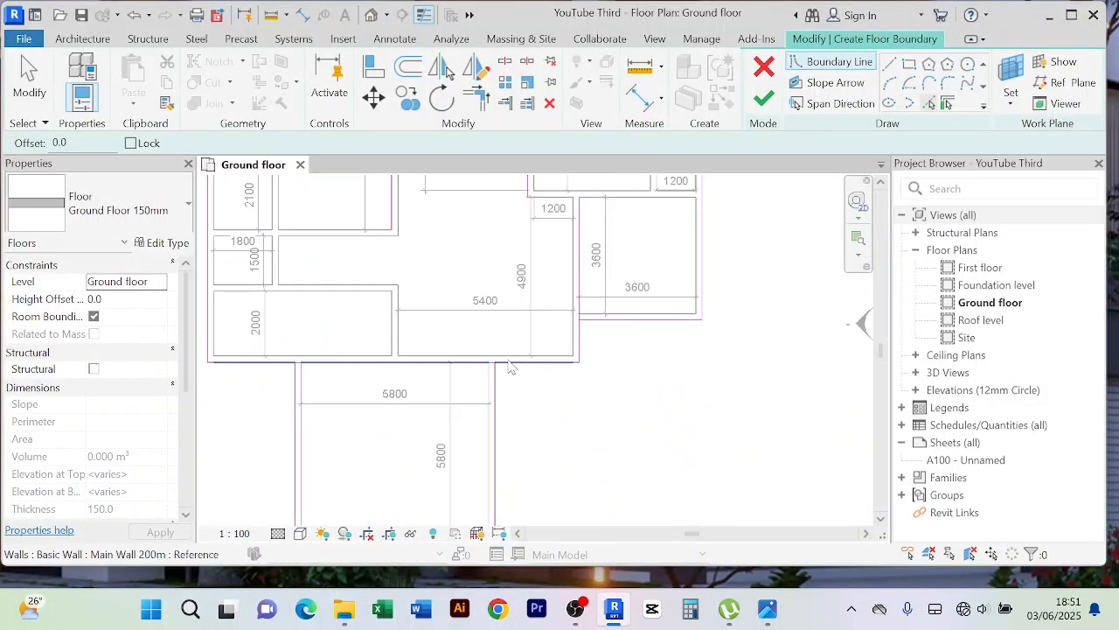
click(623, 330)
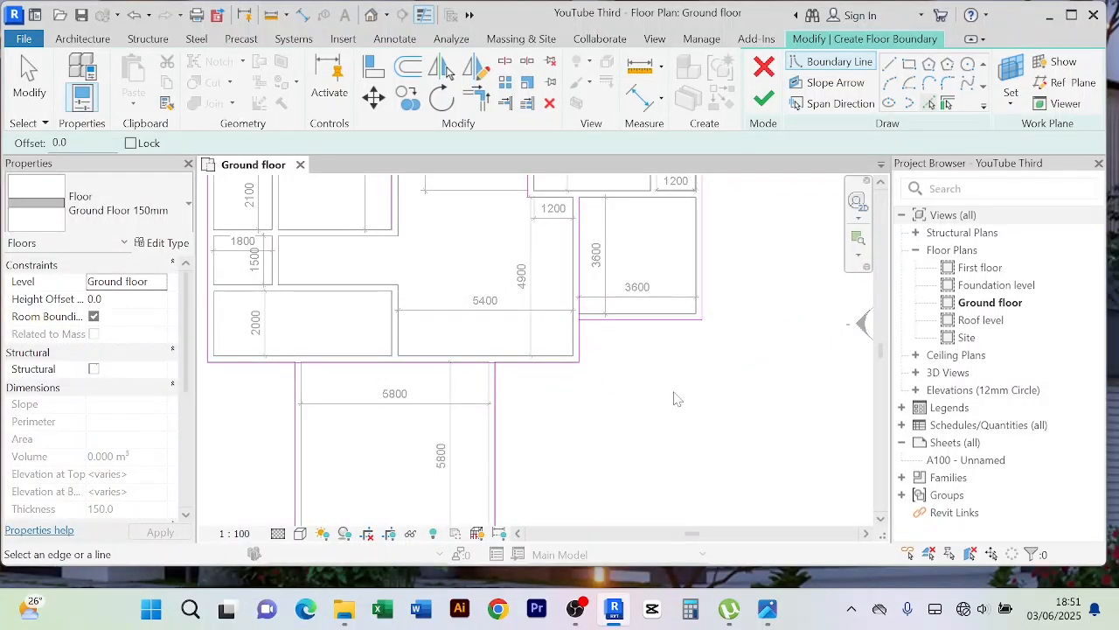
scroll(702, 353, down, 3)
middle_drag(715, 312, 643, 377)
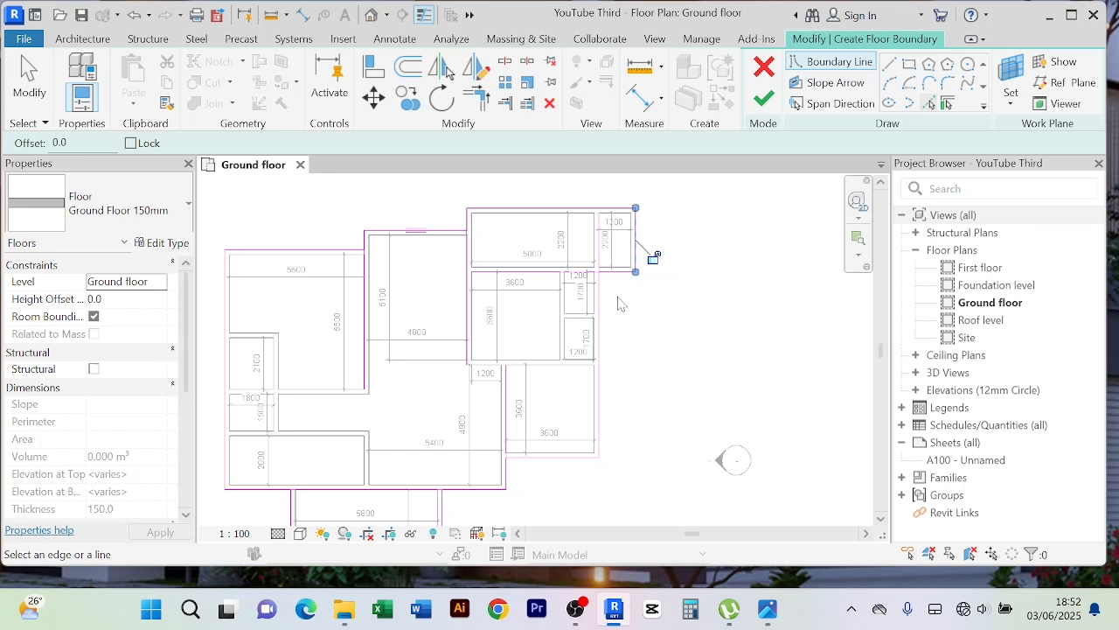
middle_drag(632, 309, 642, 279)
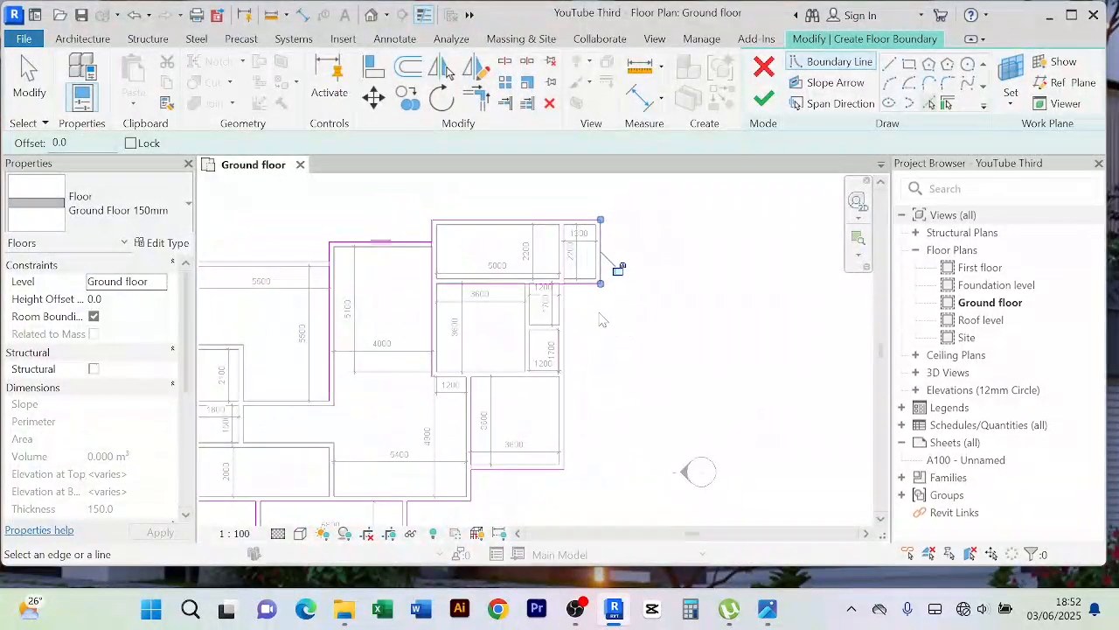
Trim the eastern boundary line and the northeast rooms' south boundary line to a corner with Trim/Extend to Corner
scroll(601, 263, up, 2)
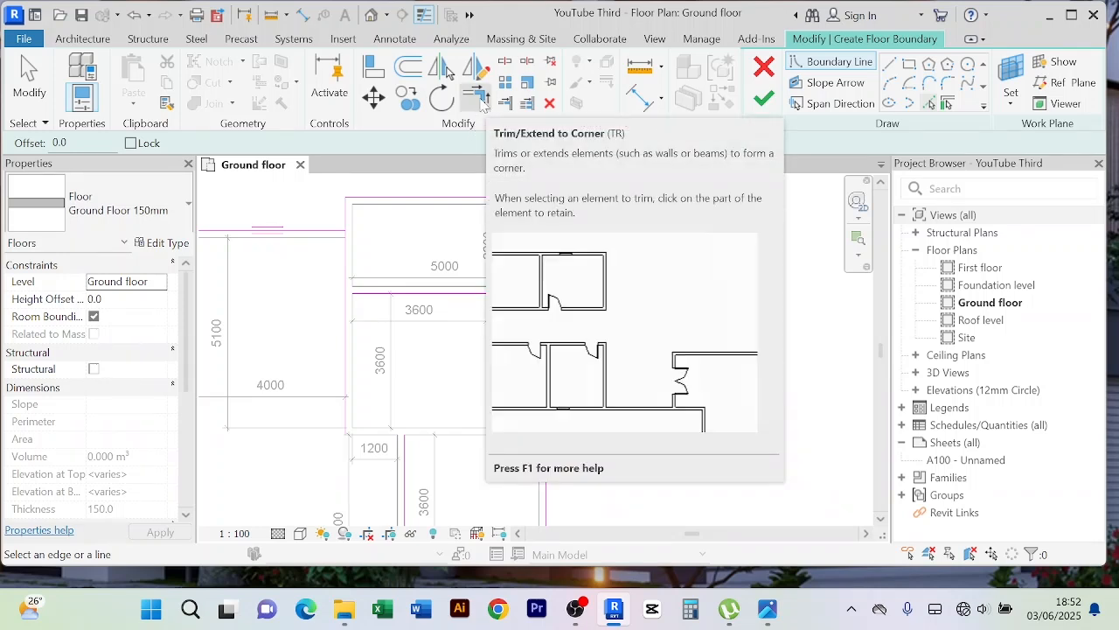
click(479, 101)
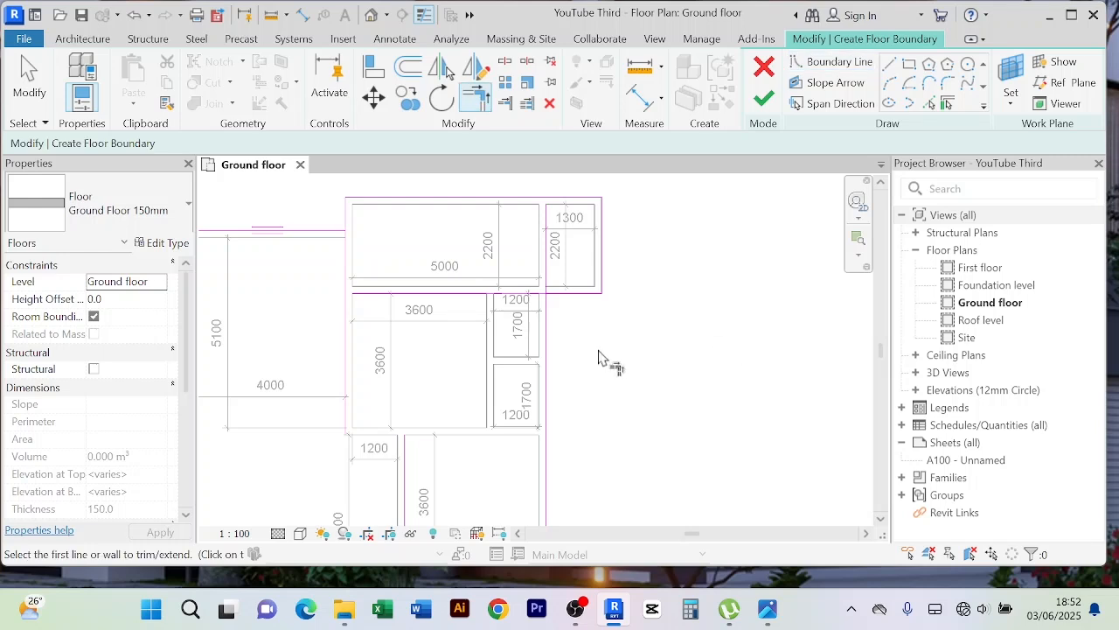
click(549, 326)
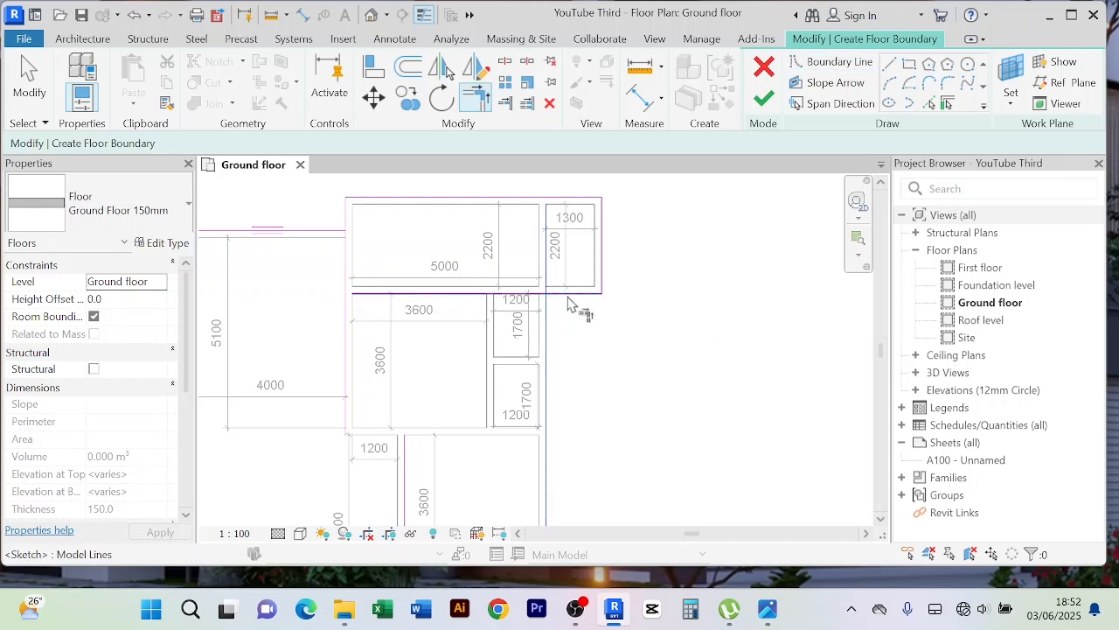
click(577, 297)
Trim the northwest 5500 mm room's east and north boundary lines to a corner
scroll(660, 278, down, 1)
middle_drag(666, 282, 692, 263)
middle_drag(502, 228, 567, 232)
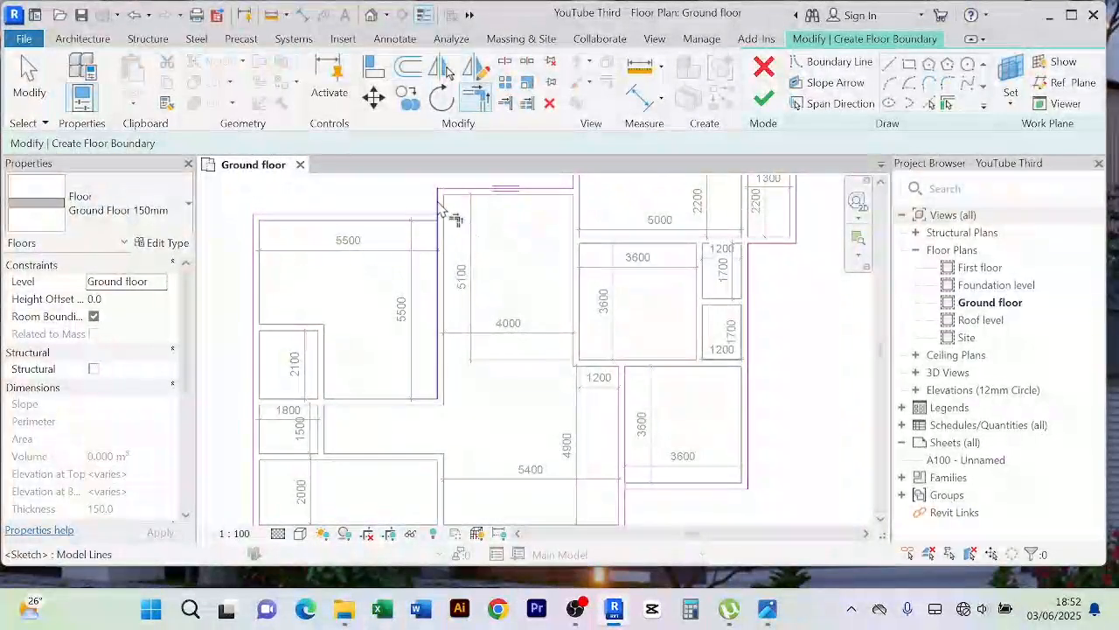
click(432, 214)
click(429, 214)
Trim the main block's south boundary line to the southern 5800 mm room's west line, unjoining the elements
middle_drag(484, 299, 523, 229)
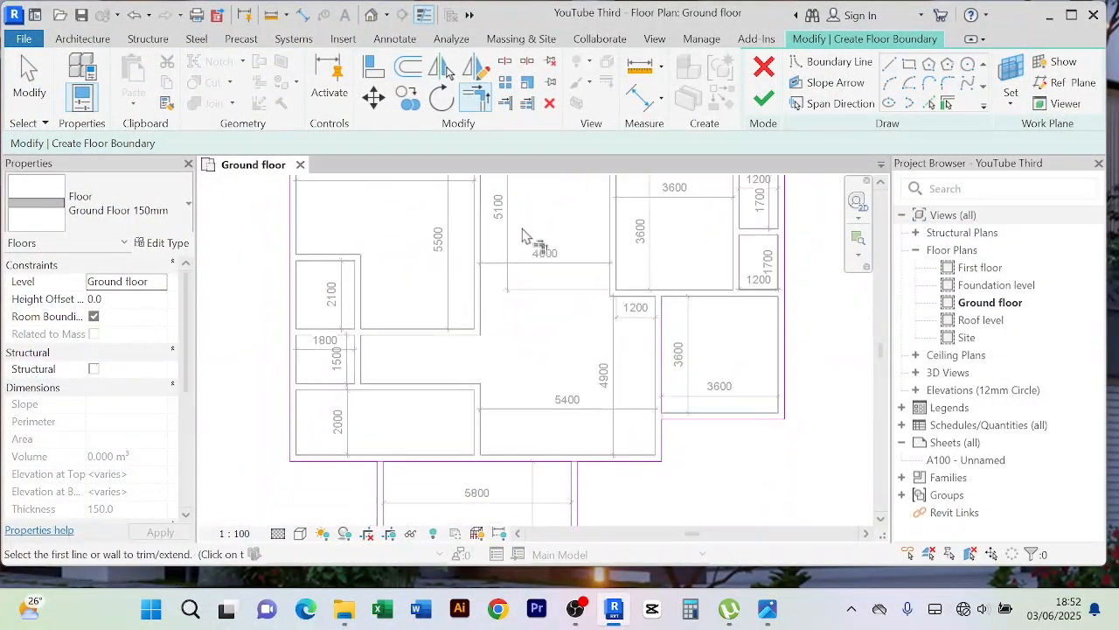
scroll(547, 316, down, 2)
middle_drag(547, 317, 515, 245)
scroll(406, 359, up, 2)
click(387, 322)
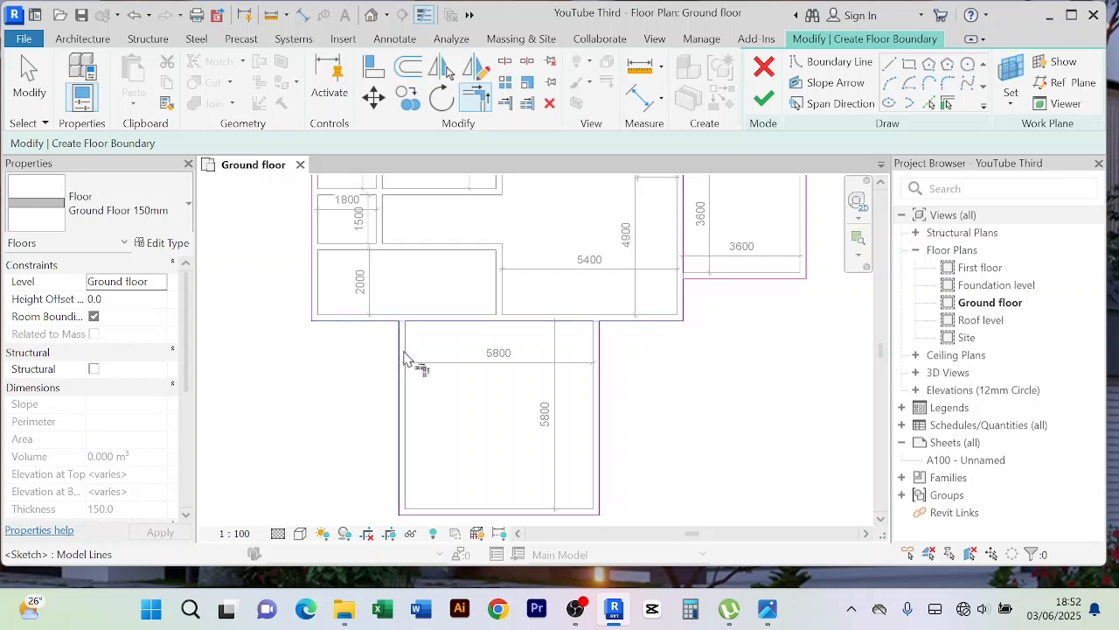
click(401, 349)
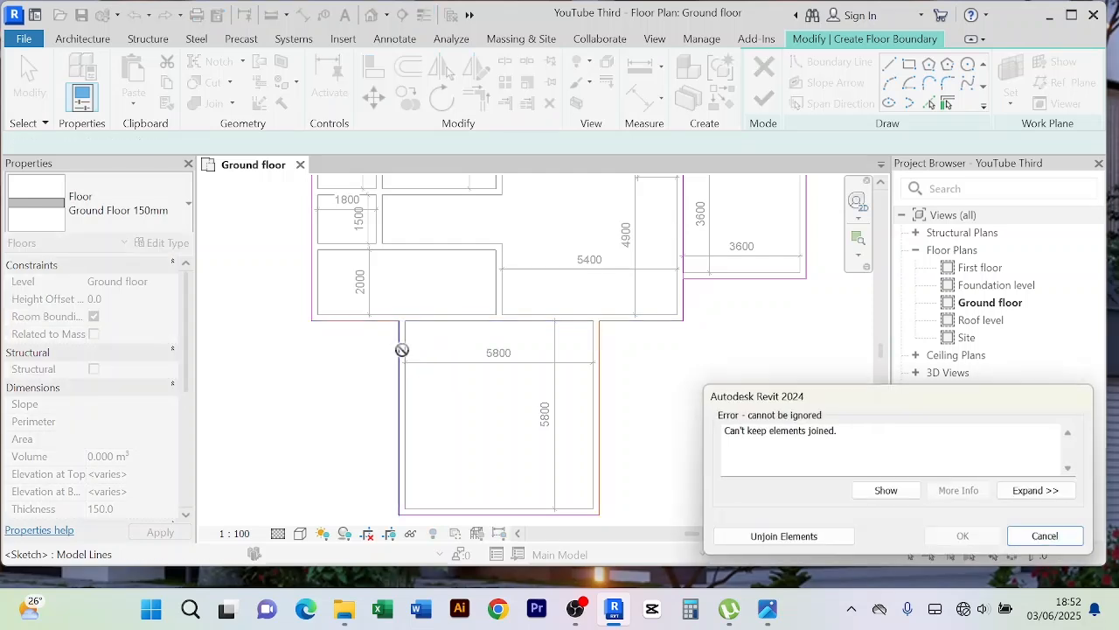
click(777, 537)
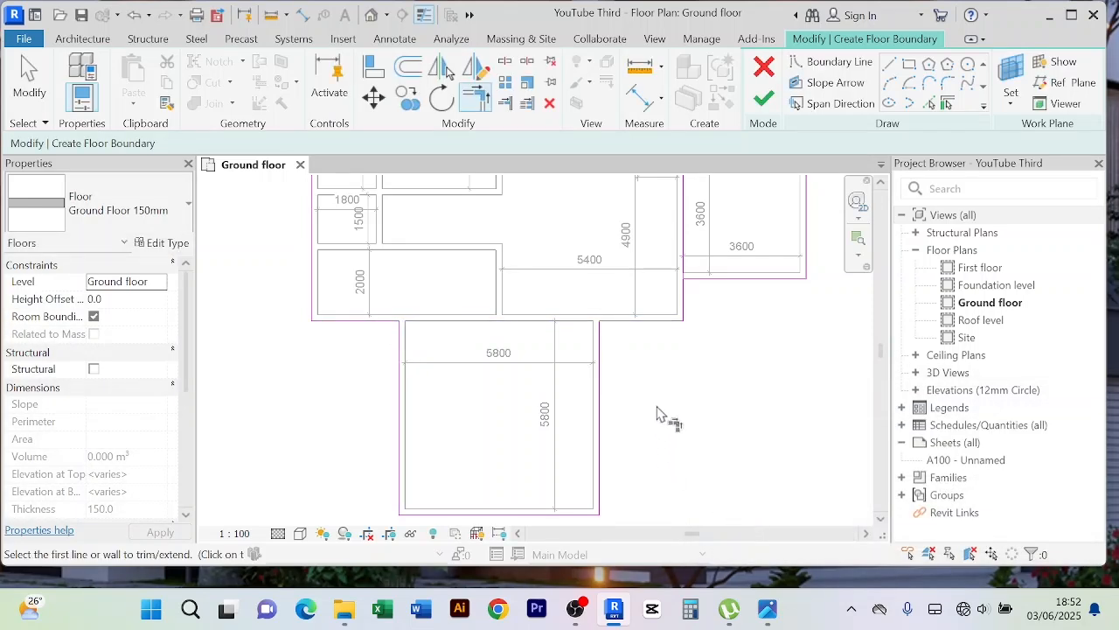
Trim the southeast 3600 mm room's west and south boundary lines to a corner, keeping the segment below the room
middle_drag(656, 417, 677, 367)
click(653, 346)
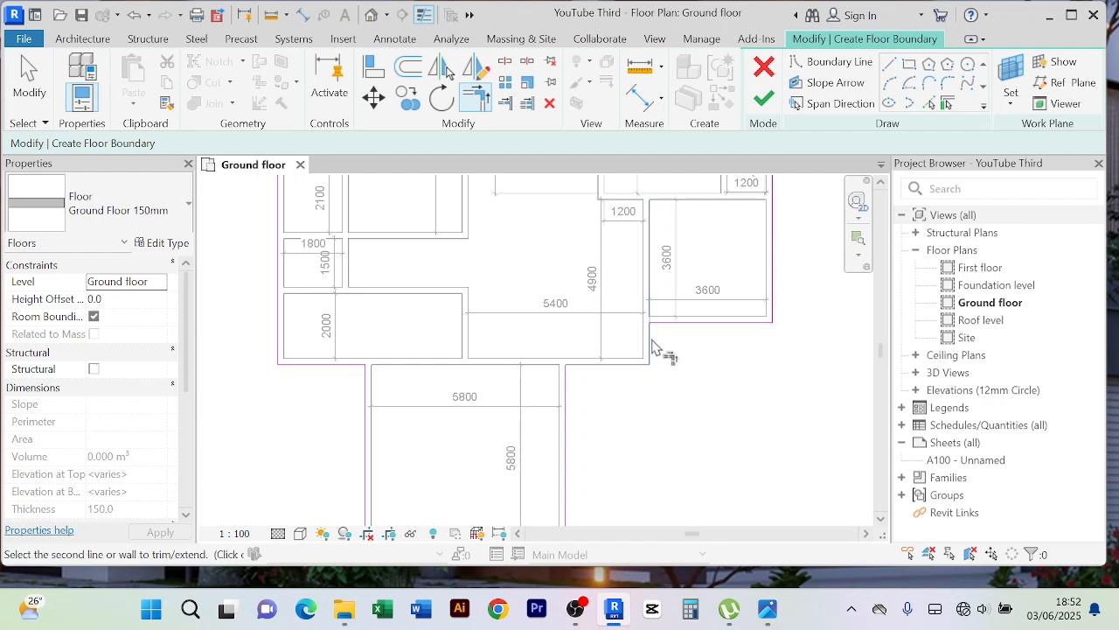
click(689, 325)
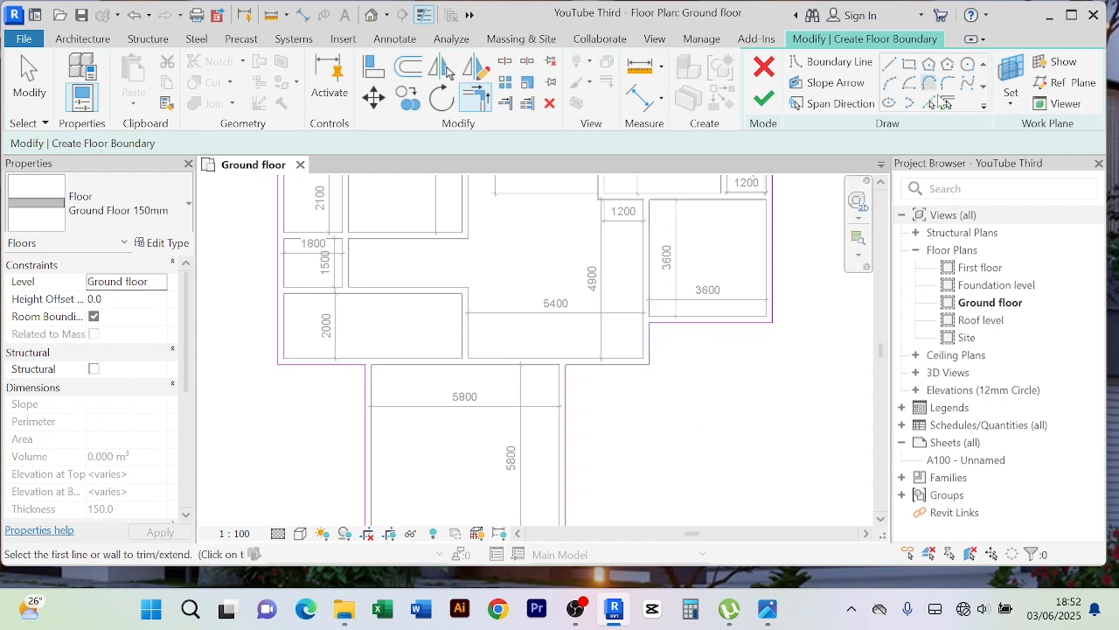
Pick the main block's south wall again as a boundary line and trim it to the southern room's east line
click(929, 103)
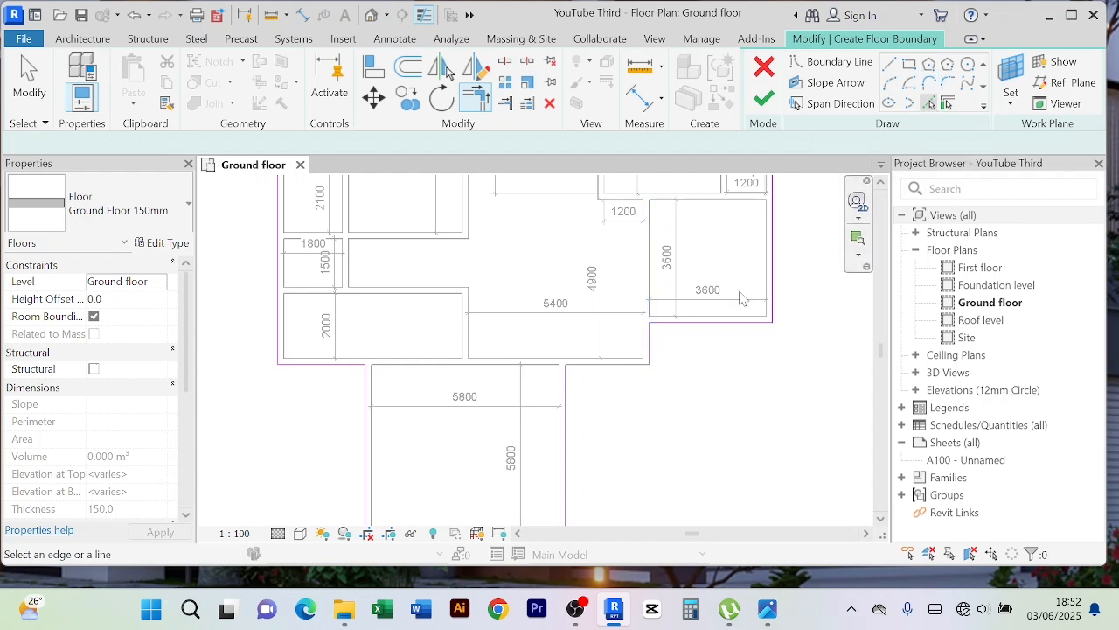
click(626, 370)
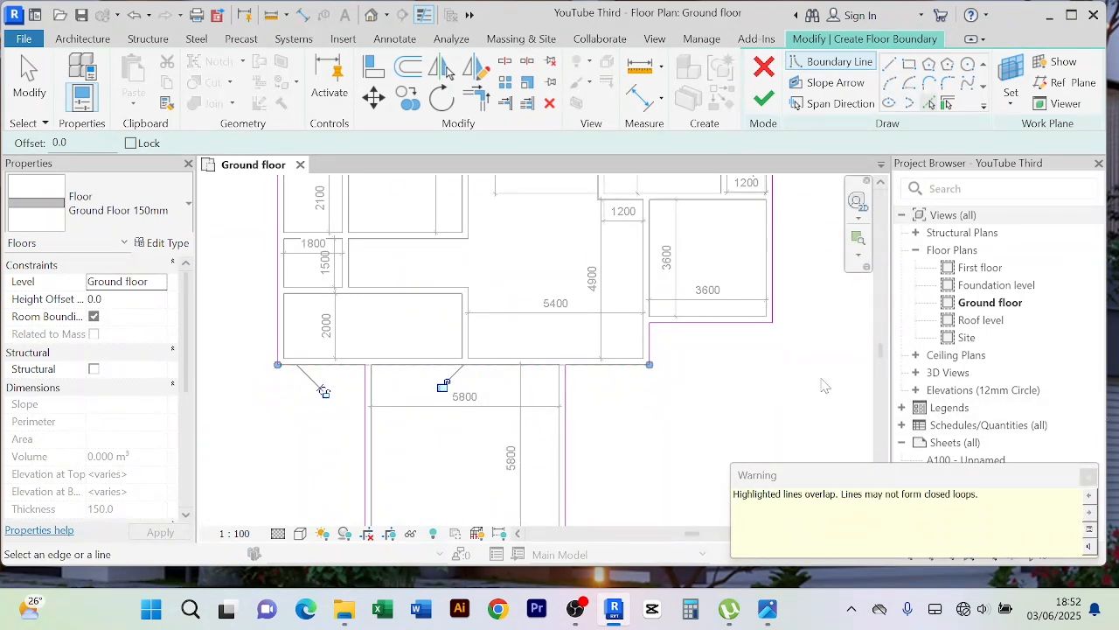
click(477, 104)
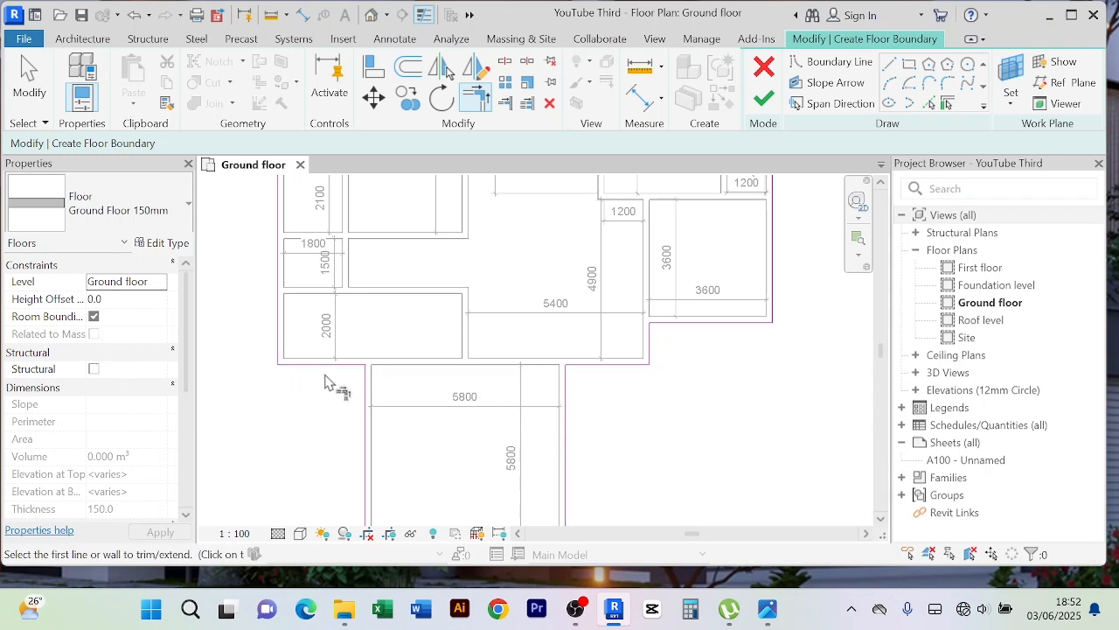
Check the whole floor boundary for a closed loop and finish the floor sketch
scroll(618, 306, down, 3)
middle_drag(743, 385, 739, 387)
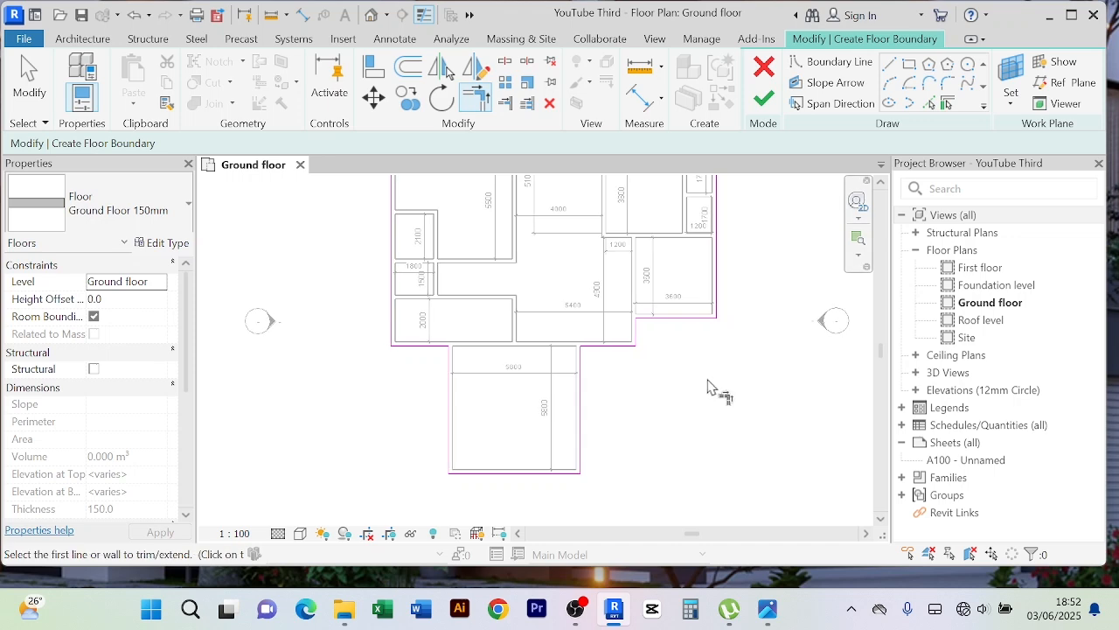
scroll(706, 381, down, 1)
middle_drag(729, 304, 723, 345)
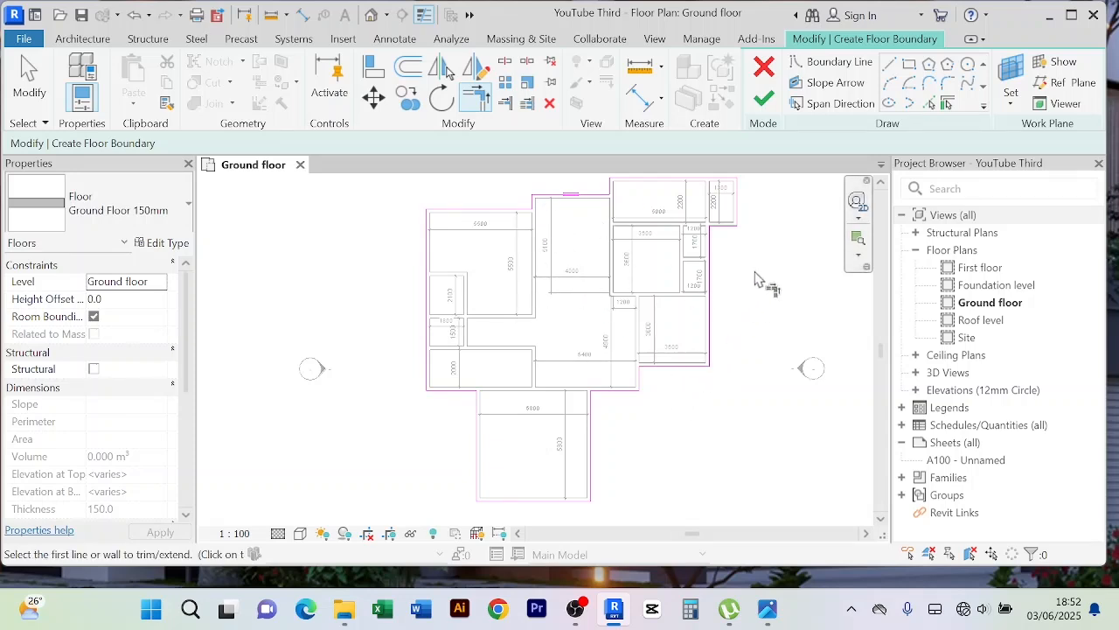
scroll(726, 244, up, 1)
scroll(722, 246, down, 2)
middle_drag(725, 254, 639, 294)
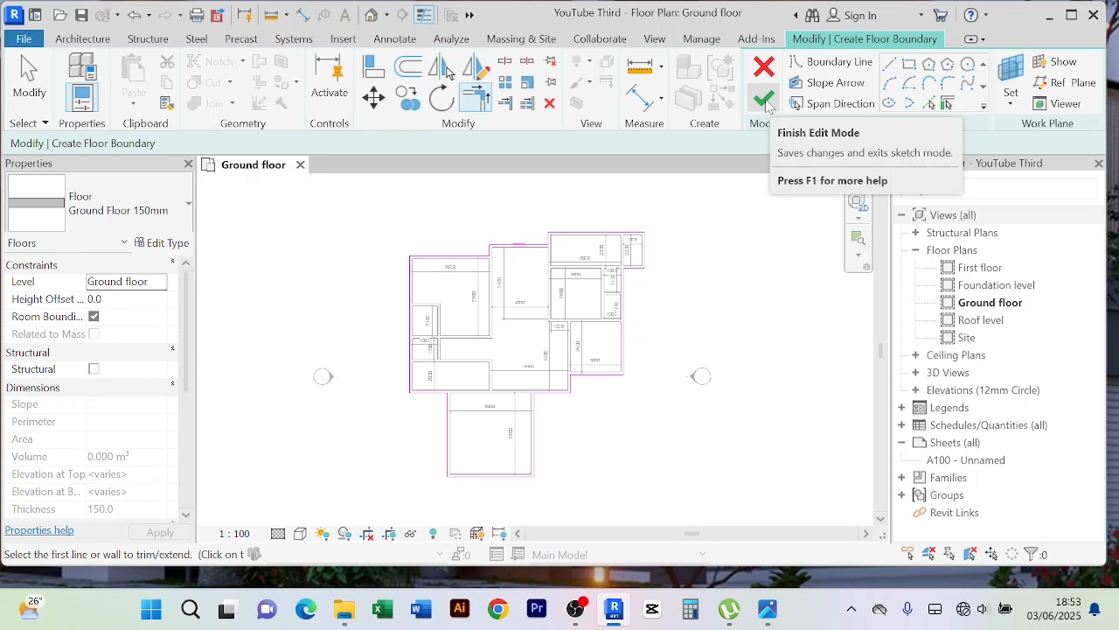
click(764, 99)
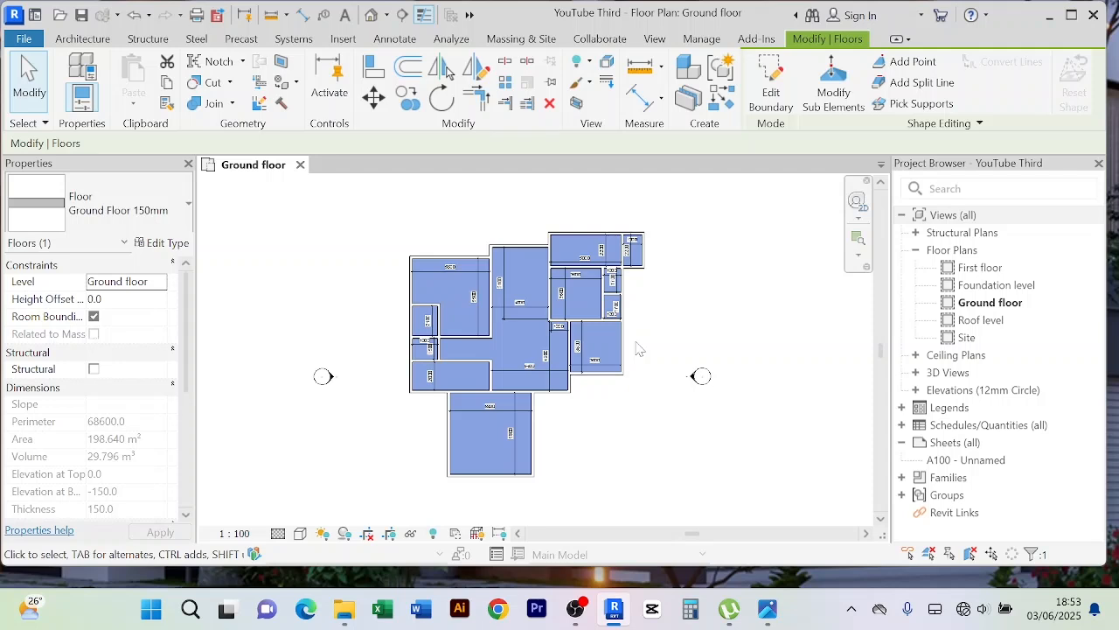
Open the default 3D view and examine the ground floor slab's underside and edges from below
click(371, 16)
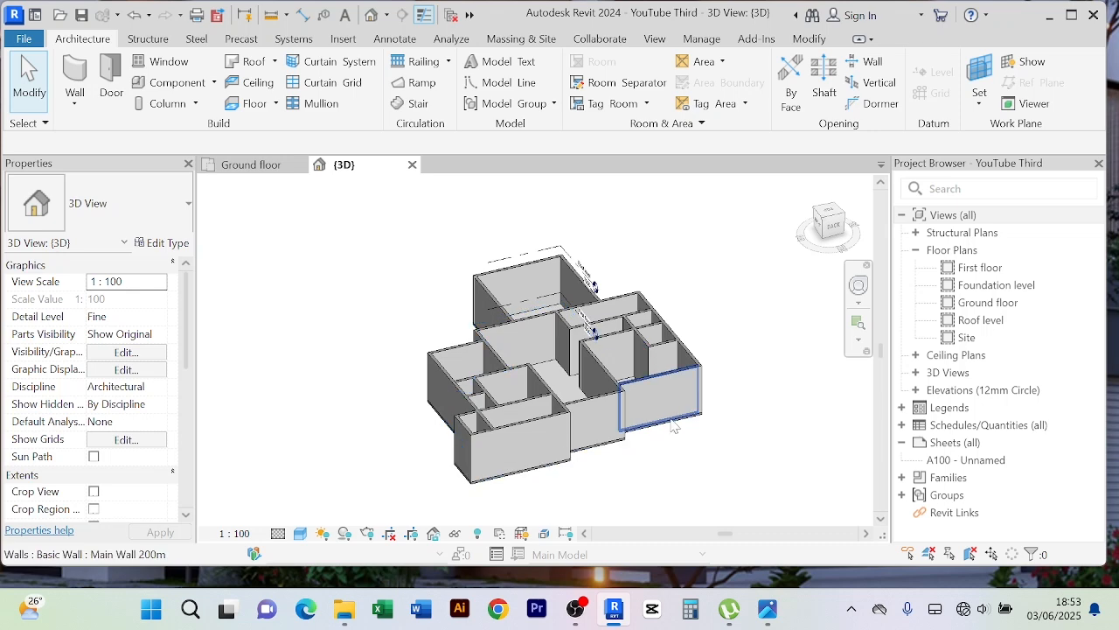
scroll(671, 421, up, 1)
scroll(671, 421, down, 2)
shift+middle_drag(687, 435, 737, 219)
scroll(612, 293, up, 4)
scroll(637, 273, down, 3)
middle_drag(647, 271, 677, 230)
scroll(538, 312, up, 4)
scroll(451, 302, down, 3)
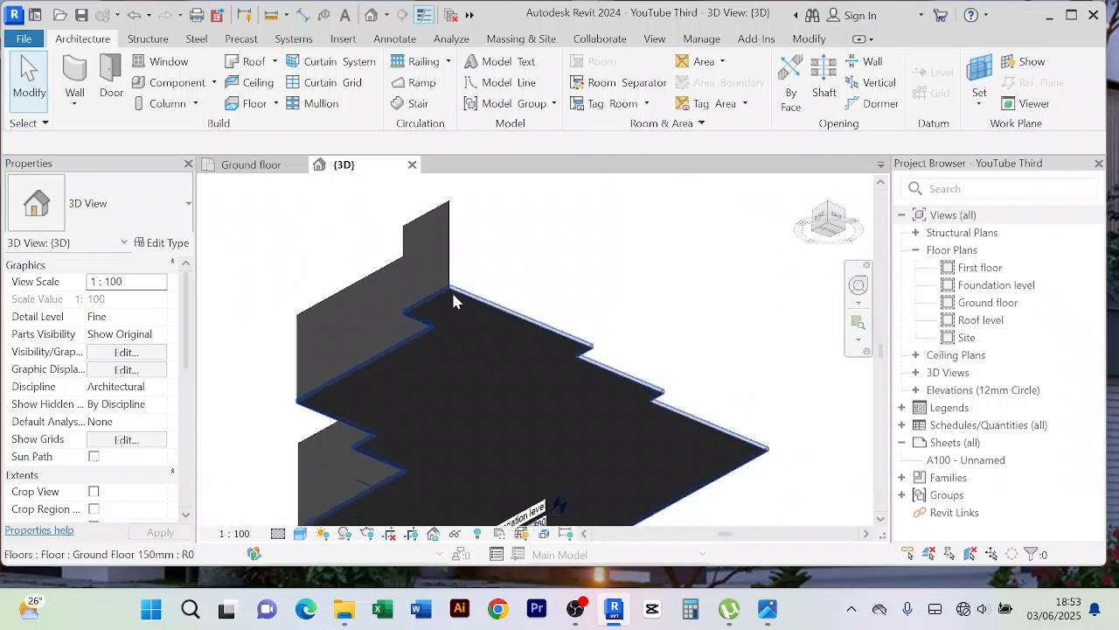
shift+middle_drag(452, 298, 418, 276)
scroll(415, 270, down, 1)
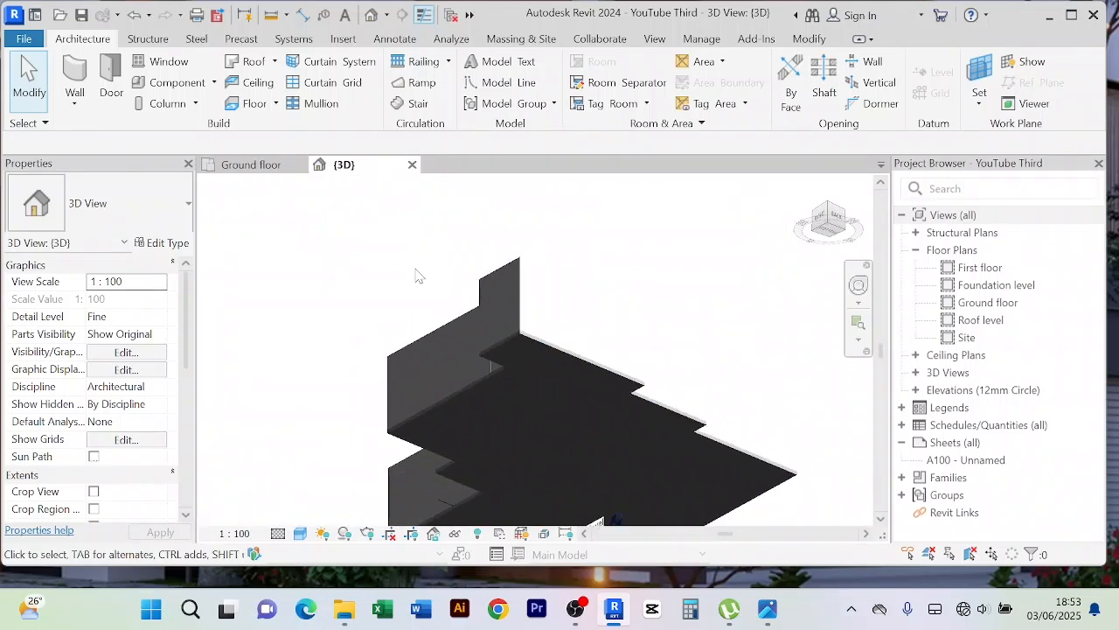
Examine the floor slab inside the rooms from above
shift+middle_drag(417, 268, 516, 459)
shift+middle_drag(612, 279, 572, 440)
scroll(426, 322, up, 3)
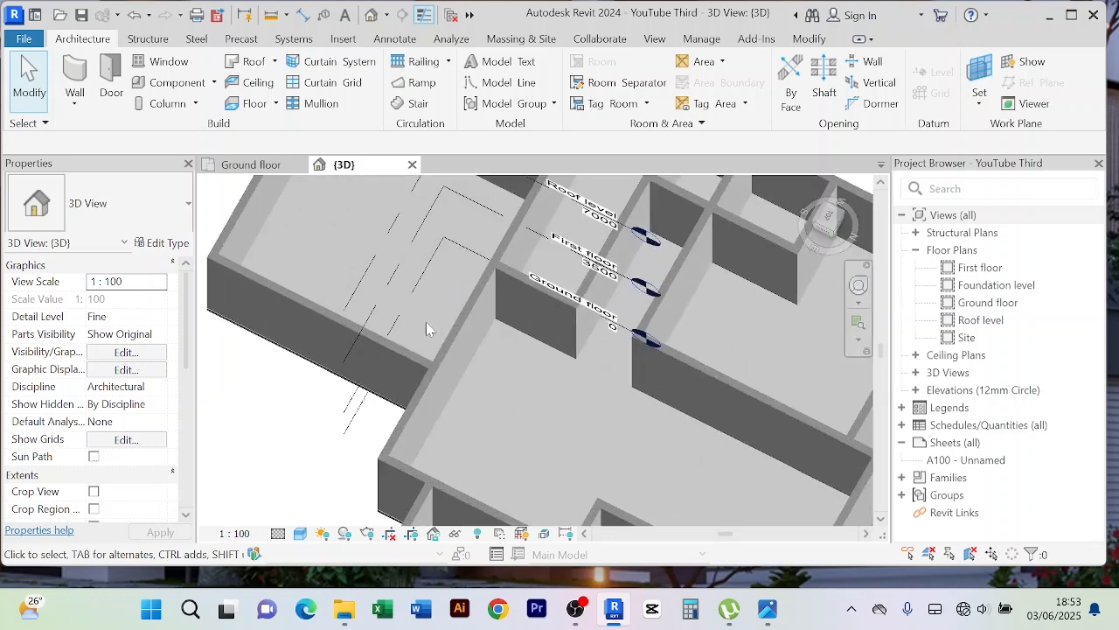
scroll(528, 391, up, 5)
scroll(563, 358, down, 6)
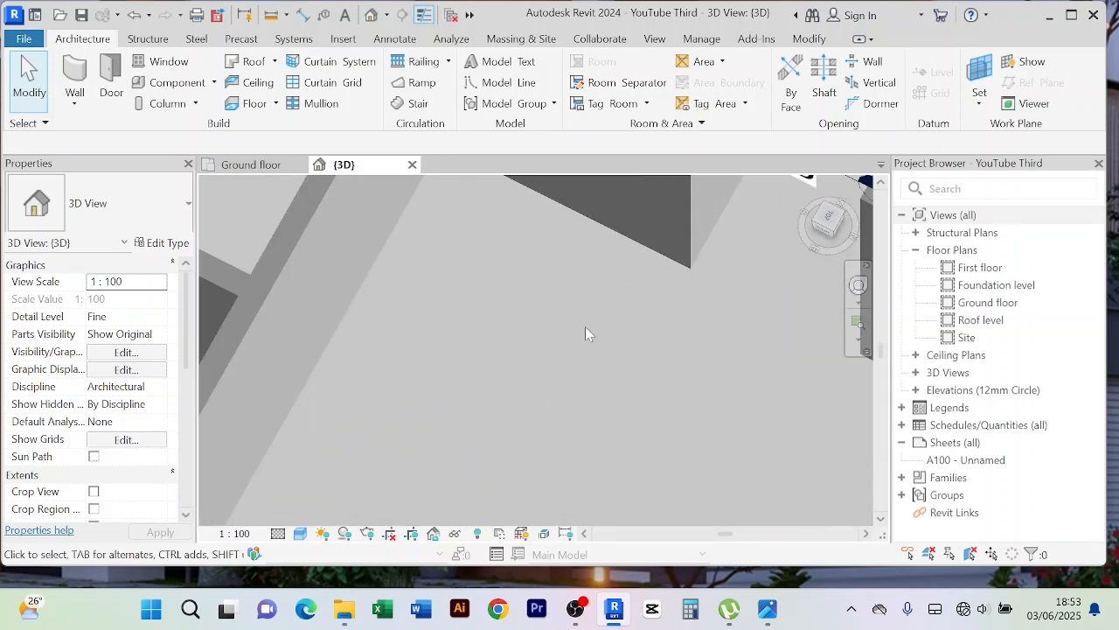
scroll(542, 332, down, 5)
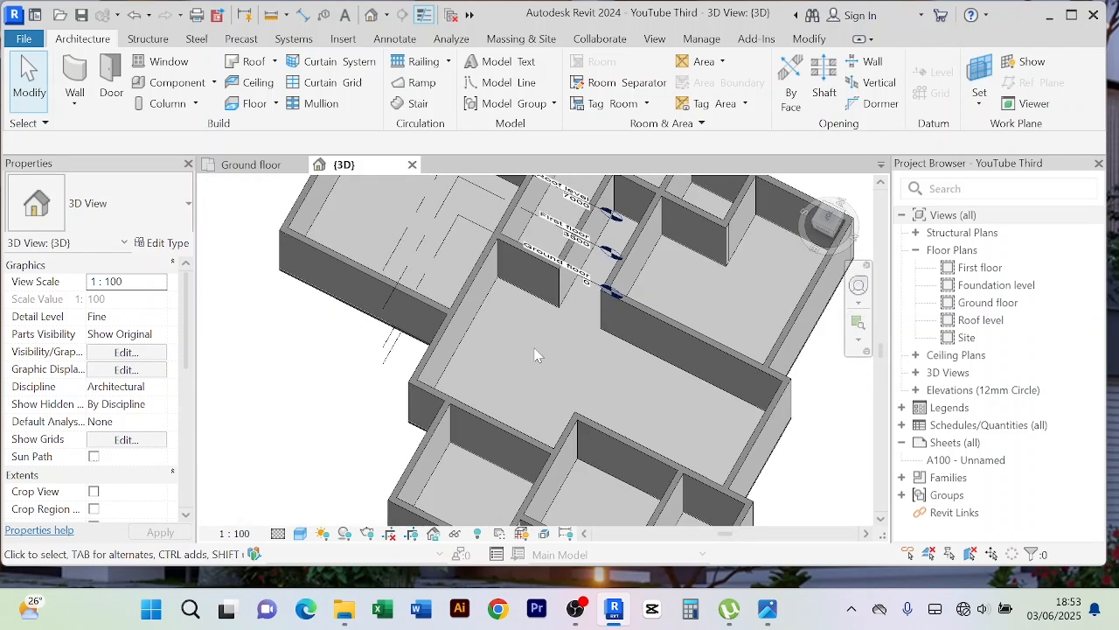
middle_drag(534, 343, 496, 324)
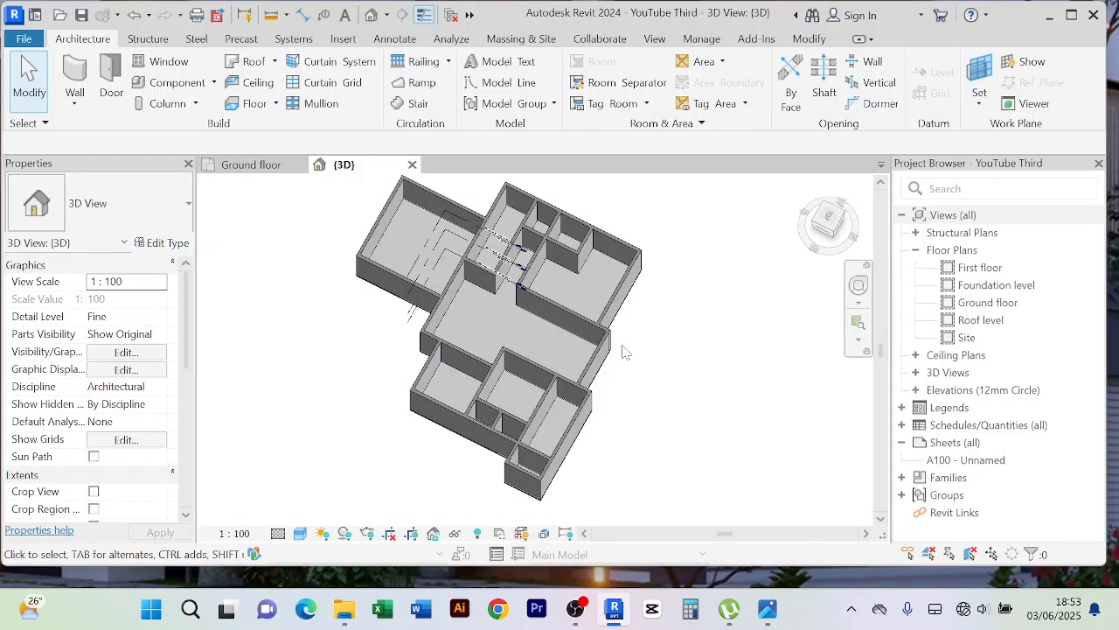
Set the 3D view's visual style to Realistic and inspect the floor's material texture up close
click(301, 534)
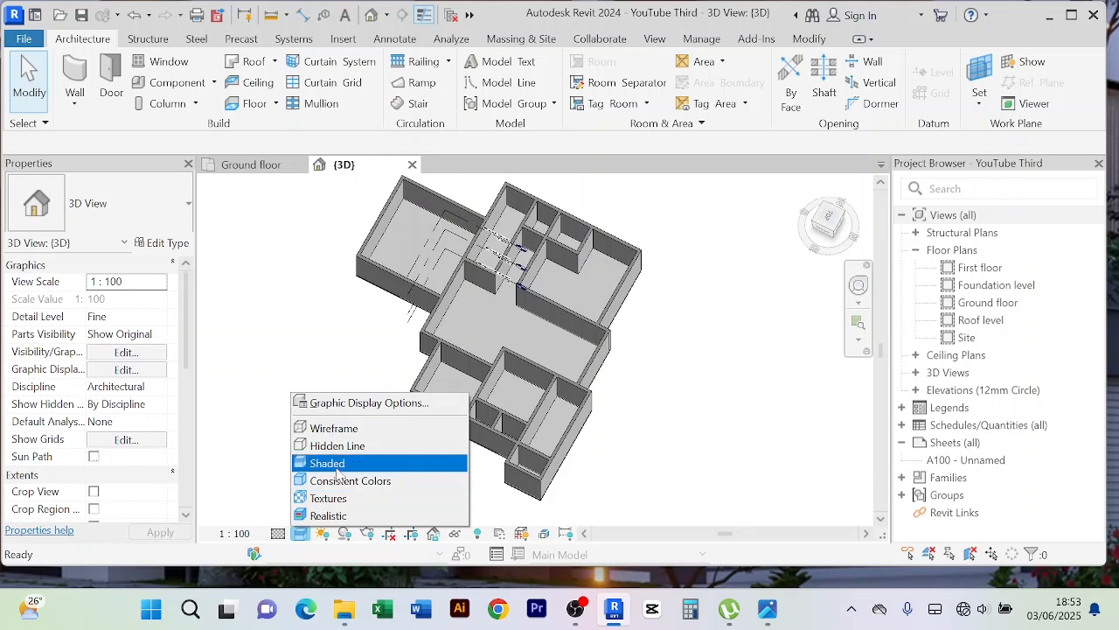
click(332, 518)
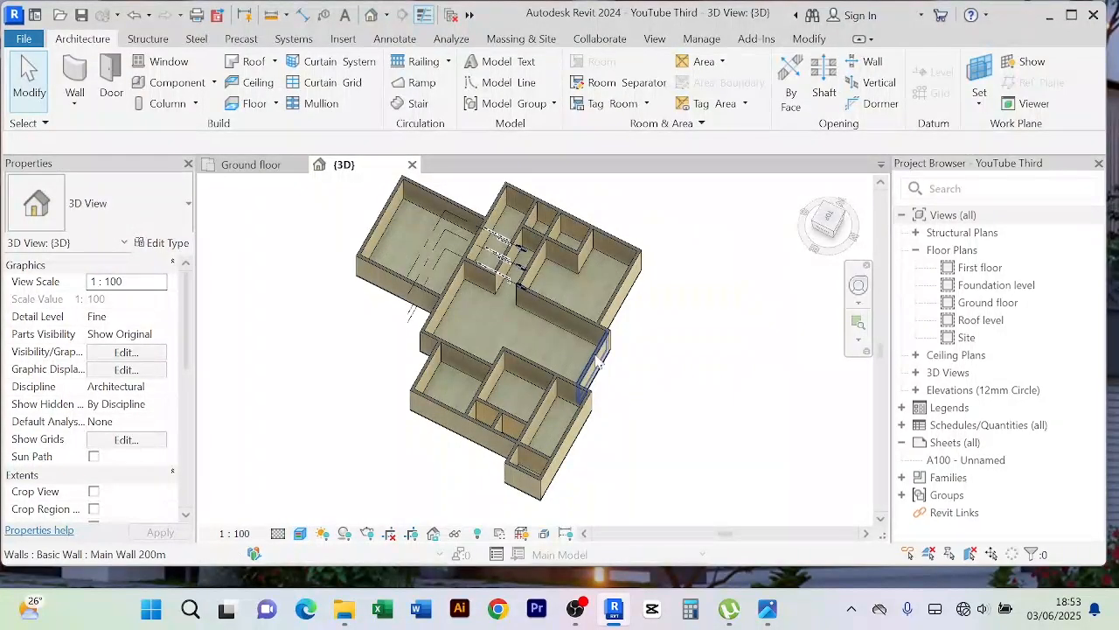
scroll(442, 354, up, 5)
scroll(442, 354, up, 8)
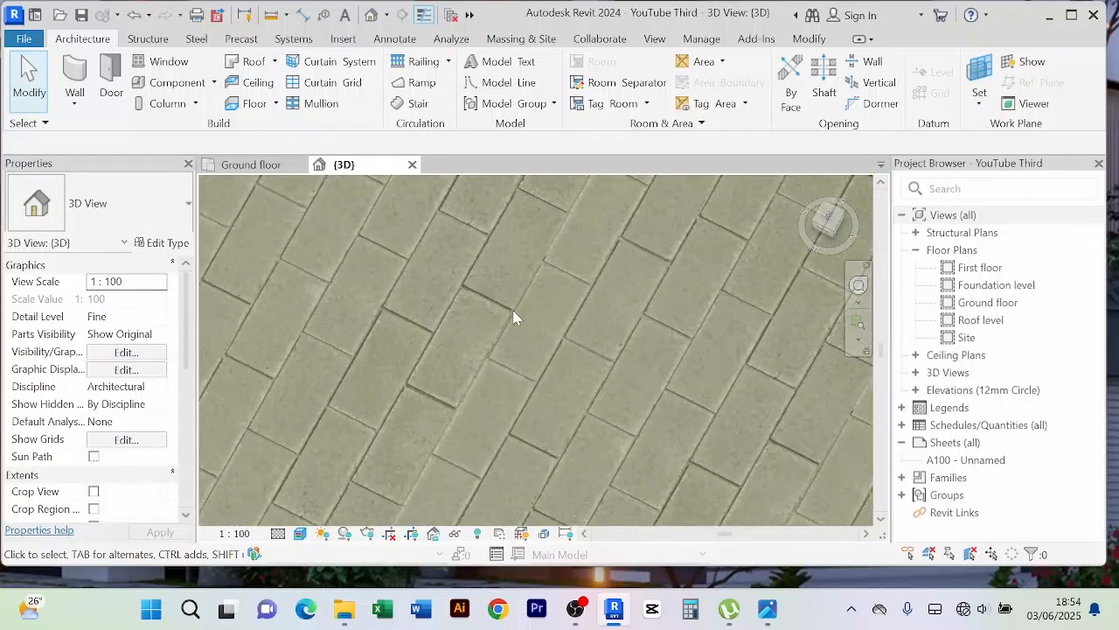
scroll(511, 310, up, 4)
scroll(490, 297, up, 6)
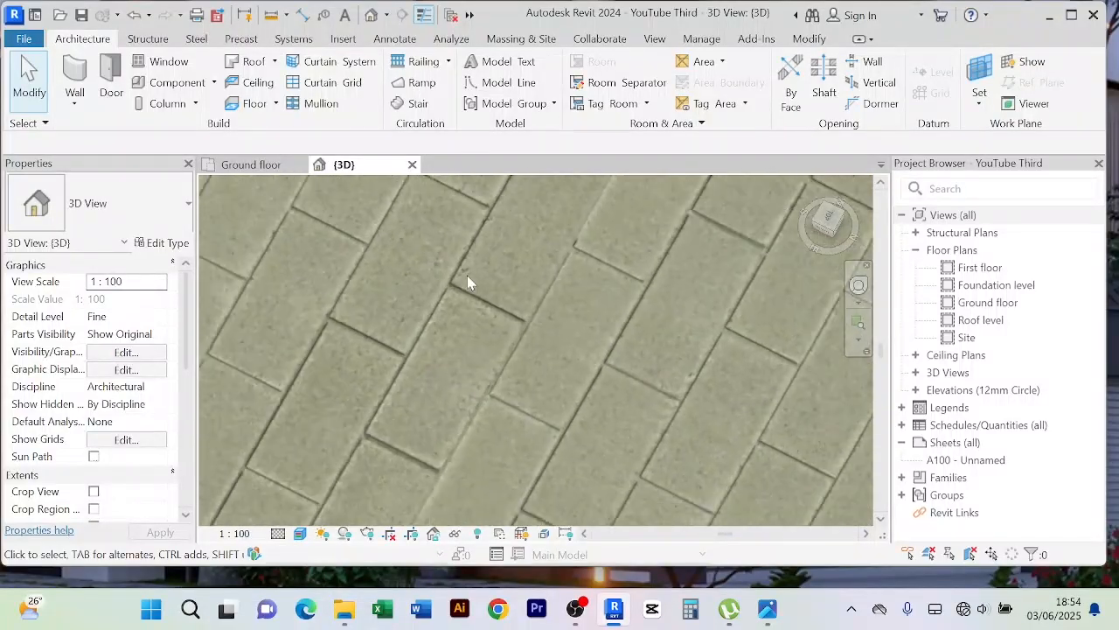
scroll(467, 276, down, 15)
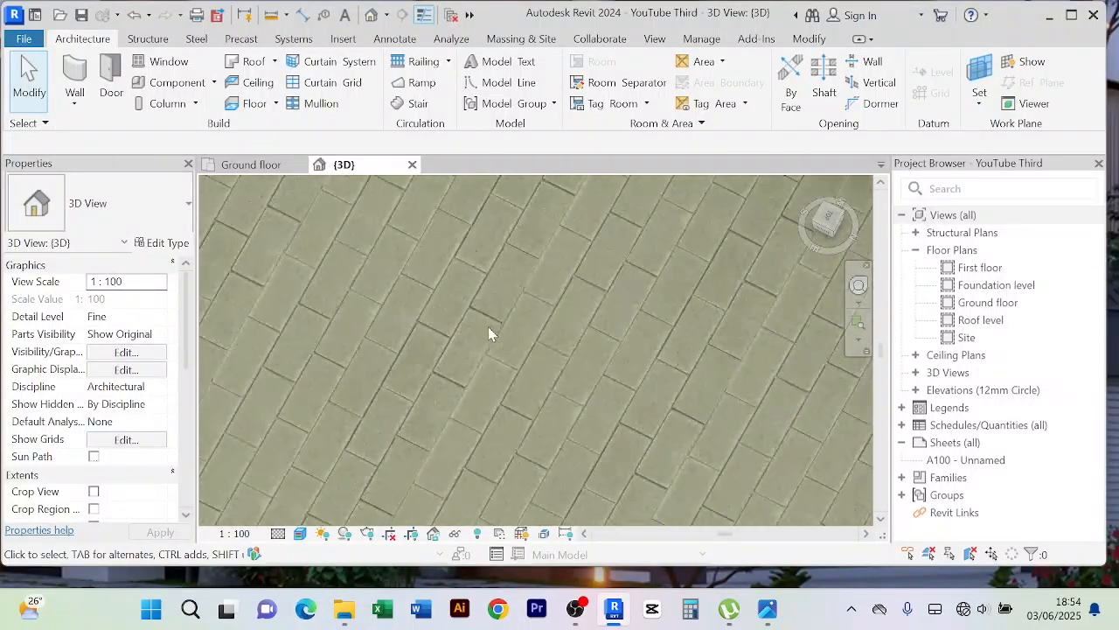
middle_drag(487, 322, 497, 296)
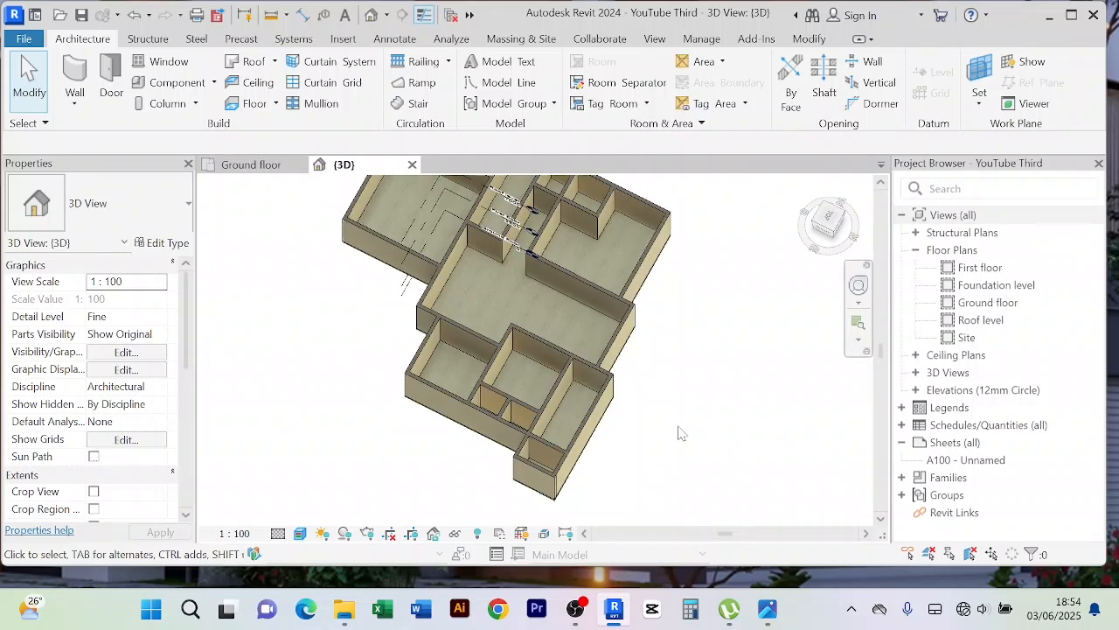
Examine the slab's exposed edge beneath the front walls at close range
shift+middle_drag(660, 430, 527, 415)
scroll(529, 416, up, 5)
shift+middle_drag(569, 445, 715, 417)
scroll(618, 385, up, 3)
mouse_move(623, 390)
middle_down()
mouse_move(677, 429)
mouse_move(612, 418)
mouse_move(662, 385)
middle_up()
scroll(638, 307, up, 2)
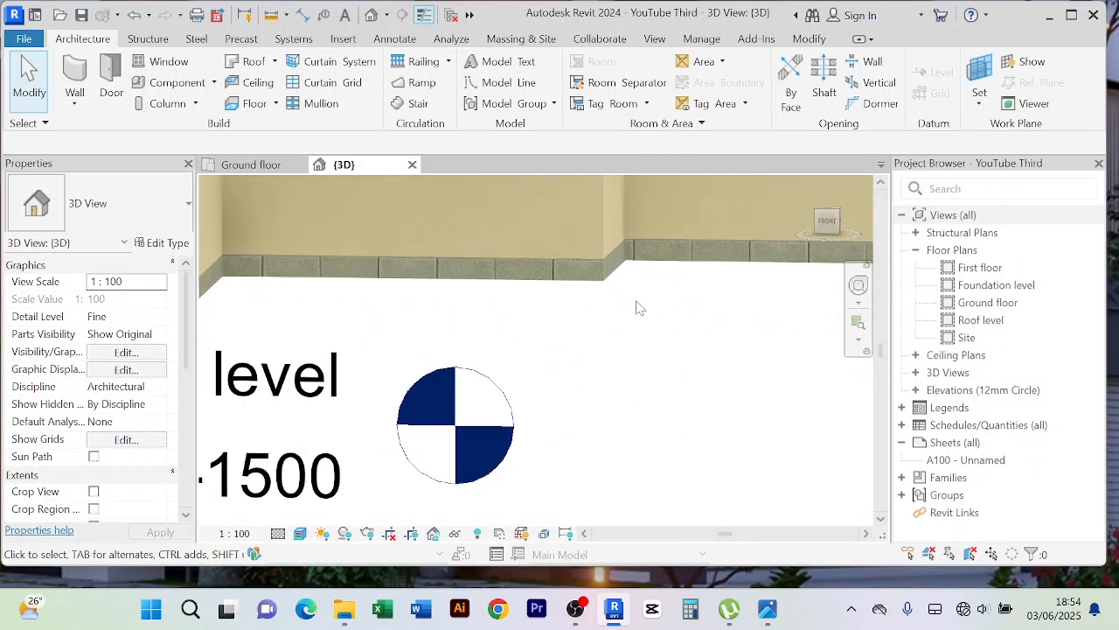
middle_drag(637, 307, 625, 415)
scroll(607, 357, up, 2)
scroll(607, 362, down, 4)
Review the whole house model with its walls and floor slab from an elevated front corner
mouse_move(607, 368)
shift+middle_down()
mouse_move(595, 377)
mouse_move(565, 369)
shift+middle_up()
scroll(635, 335, down, 3)
mouse_move(634, 335)
shift+middle_down()
mouse_move(594, 358)
mouse_move(608, 359)
mouse_move(680, 457)
mouse_move(722, 379)
mouse_move(696, 433)
shift+middle_up()
scroll(617, 347, down, 3)
scroll(616, 347, down, 3)
middle_drag(637, 383, 515, 446)
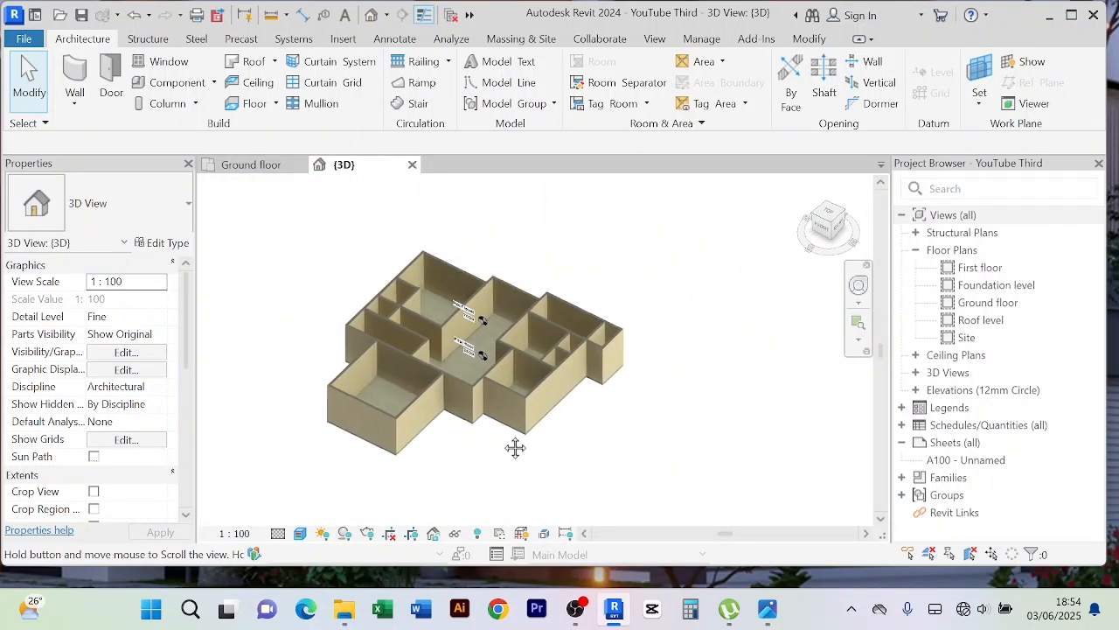
scroll(667, 427, up, 5)
scroll(682, 432, down, 3)
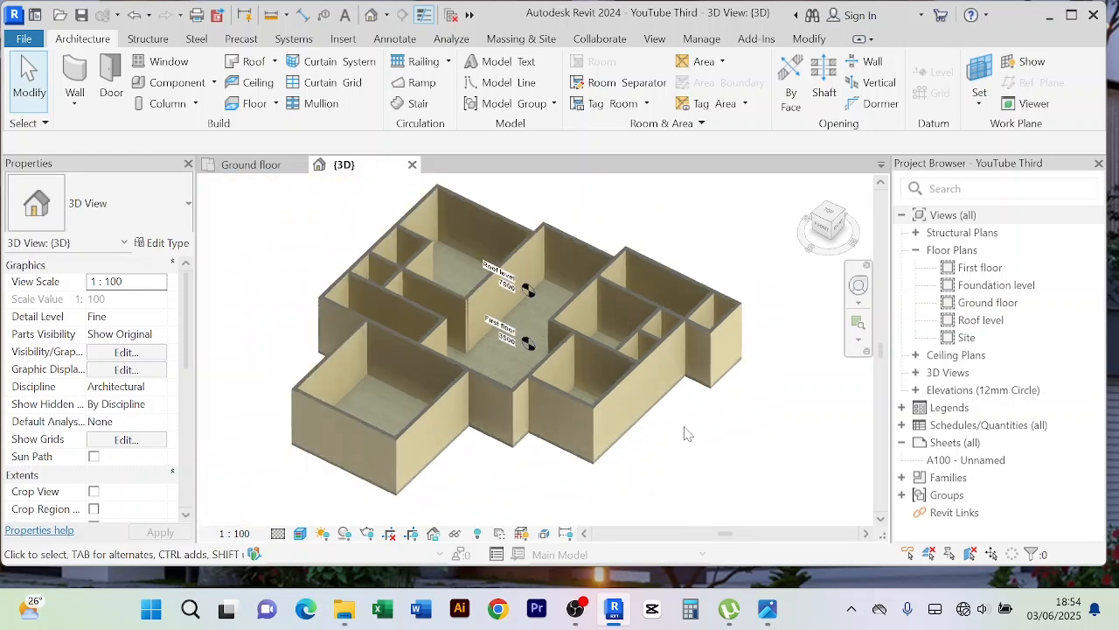
middle_drag(689, 422, 706, 387)
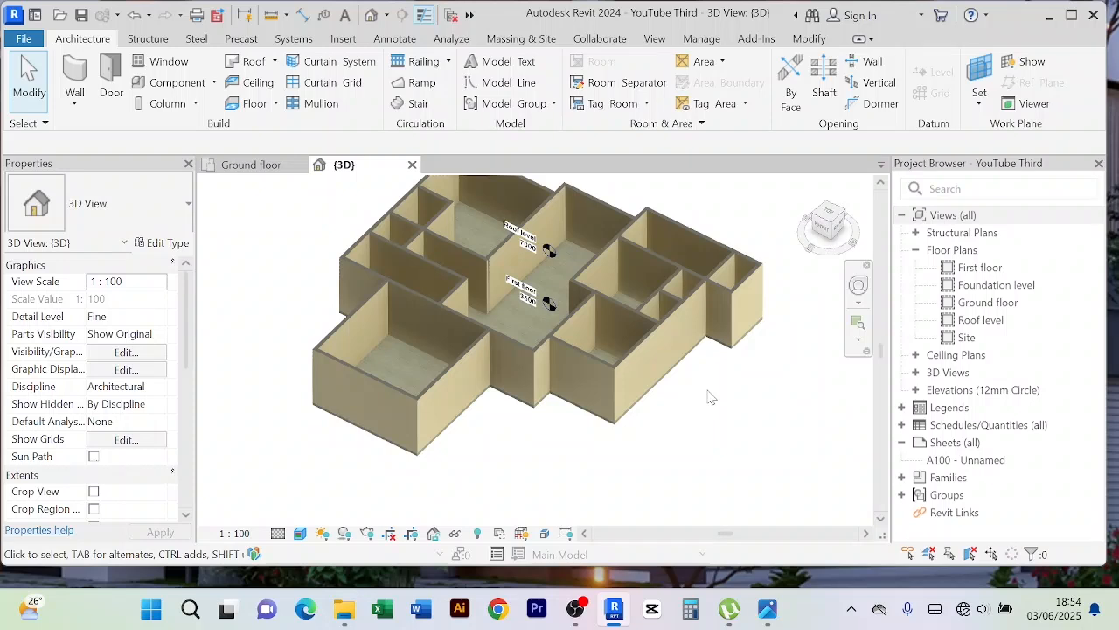
scroll(731, 408, down, 1)
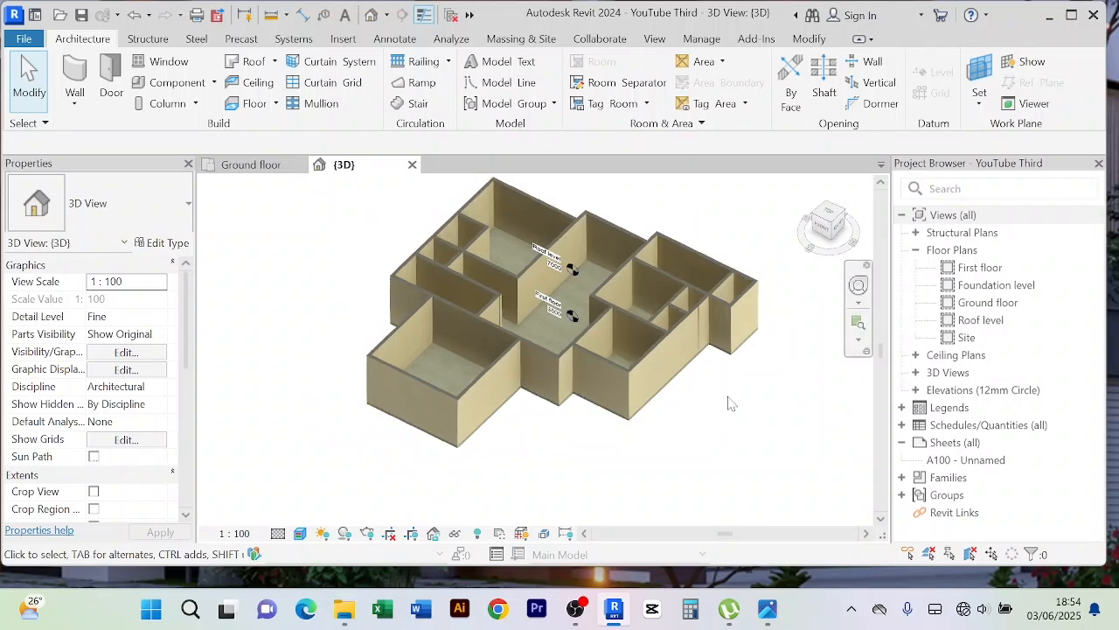
Set the 3D view's visual style to Shaded and inspect the walls and floor at close range
middle_drag(729, 405, 684, 393)
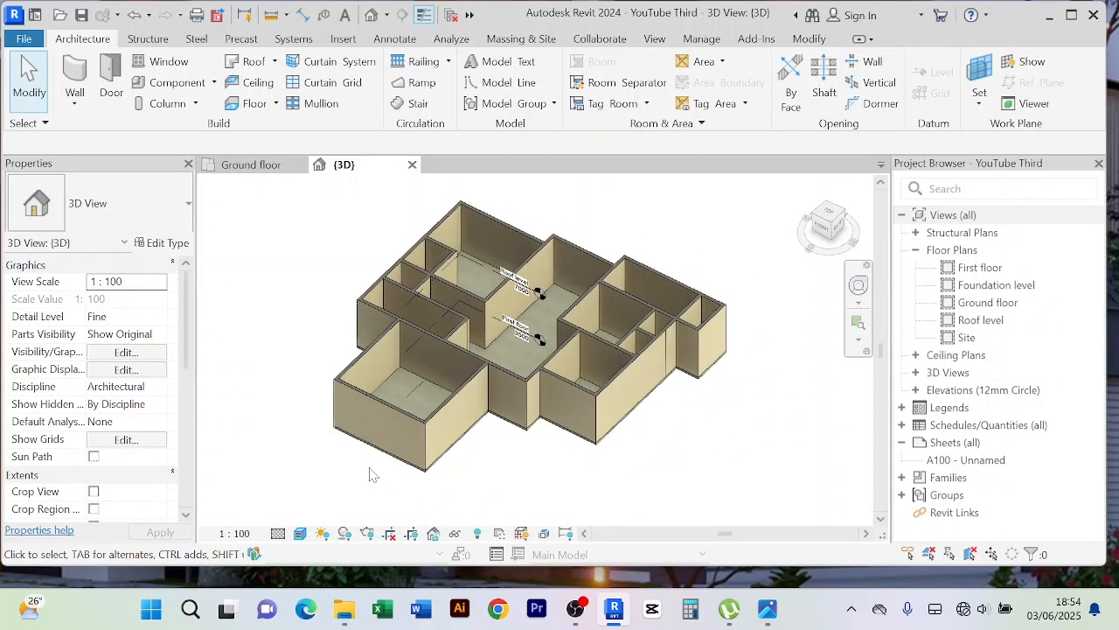
click(300, 533)
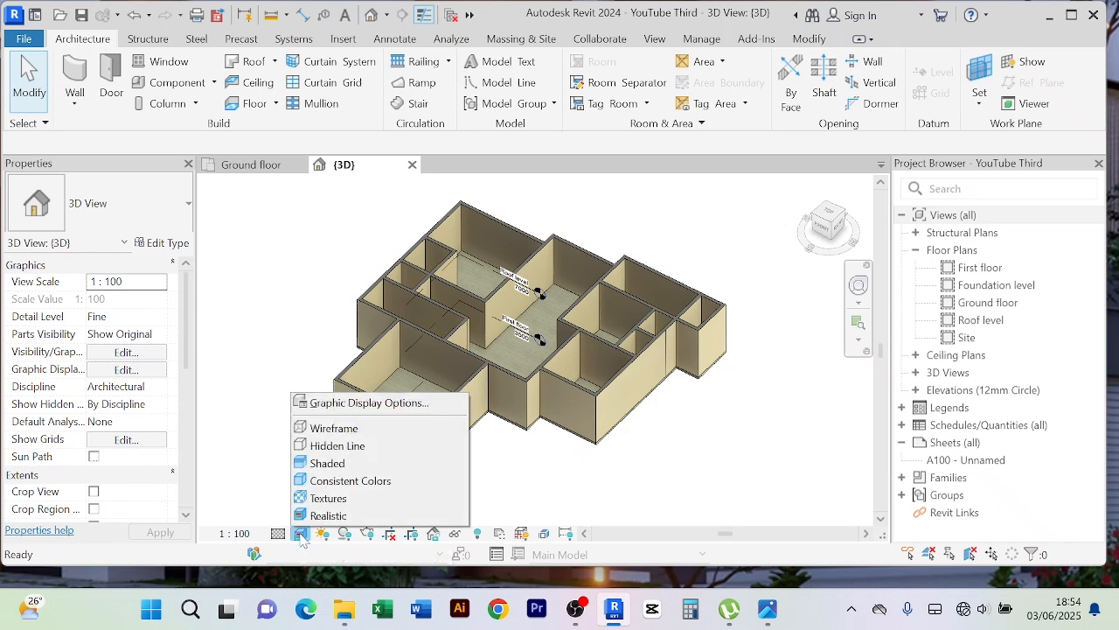
click(325, 463)
scroll(448, 371, up, 4)
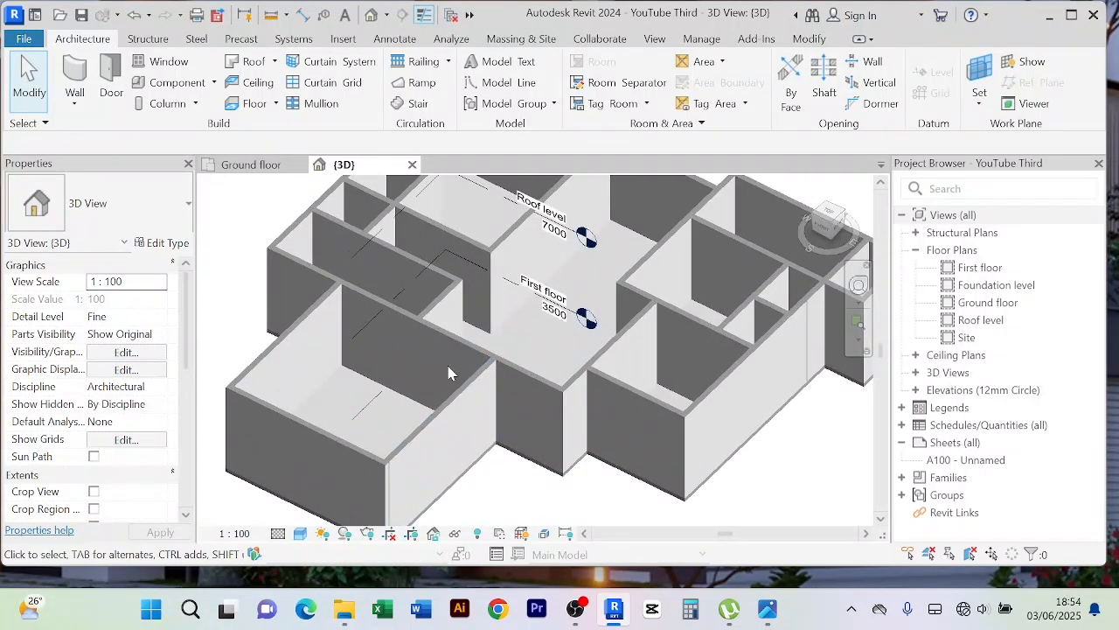
scroll(443, 369, down, 4)
scroll(530, 377, up, 5)
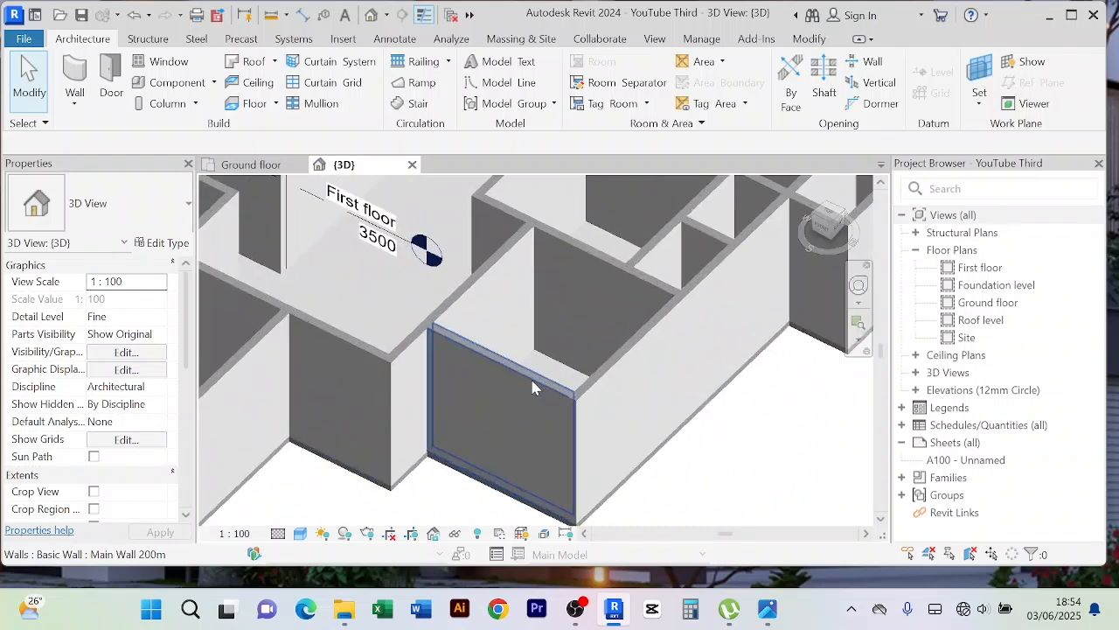
scroll(530, 378, down, 3)
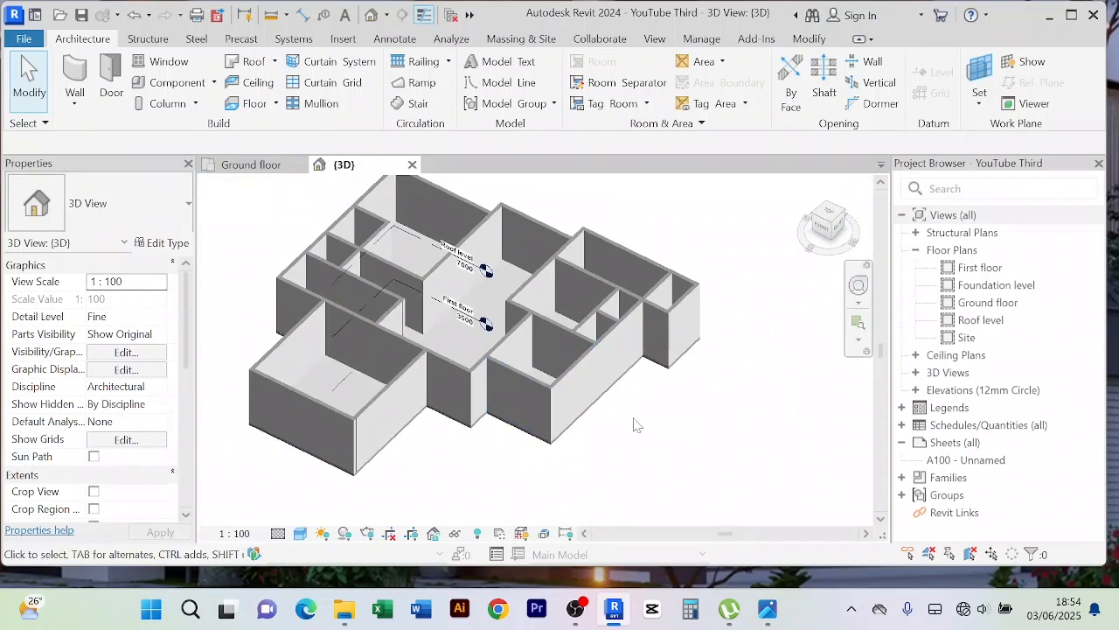
Switch to the Ground floor plan and examine the 2000 mm deep room beside the 5400 mm wide space
click(243, 168)
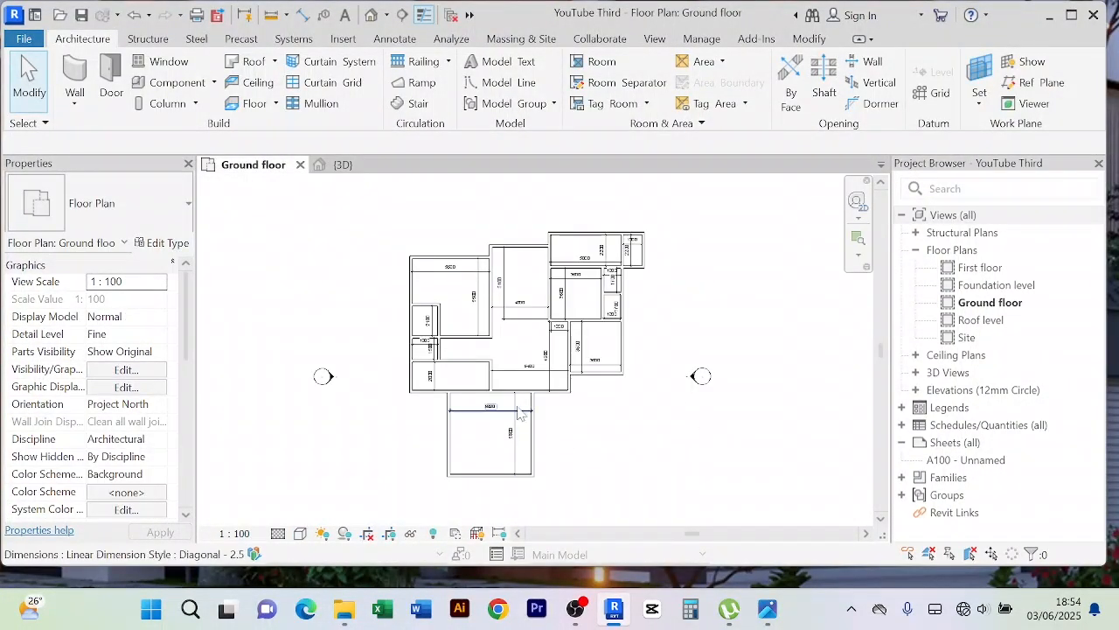
scroll(637, 432, up, 3)
scroll(638, 432, down, 3)
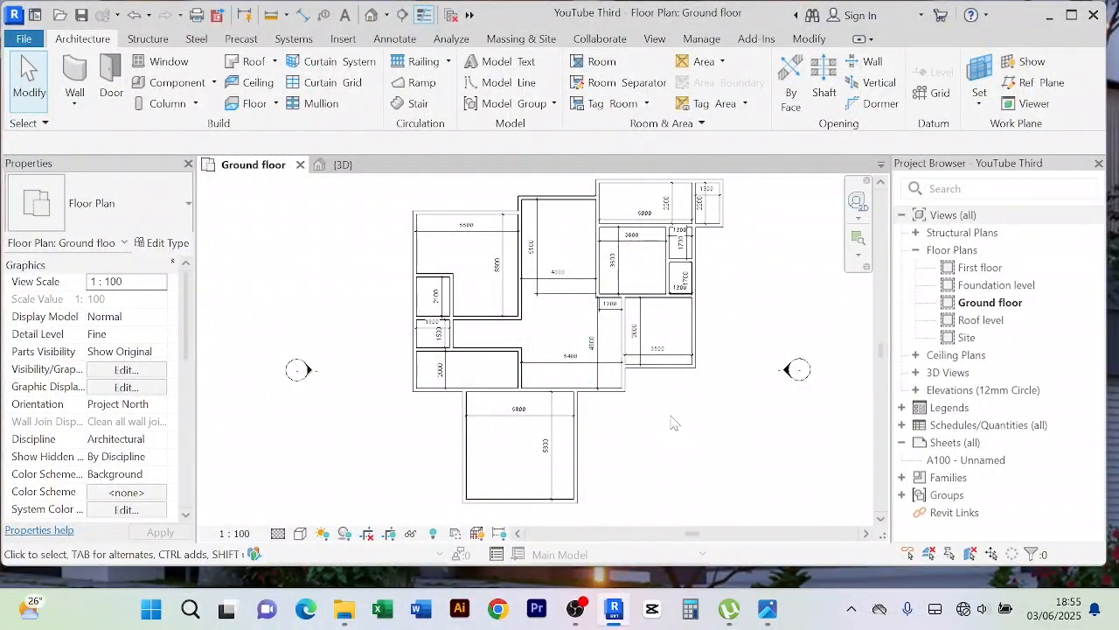
scroll(670, 418, up, 3)
scroll(669, 416, down, 2)
scroll(519, 342, up, 3)
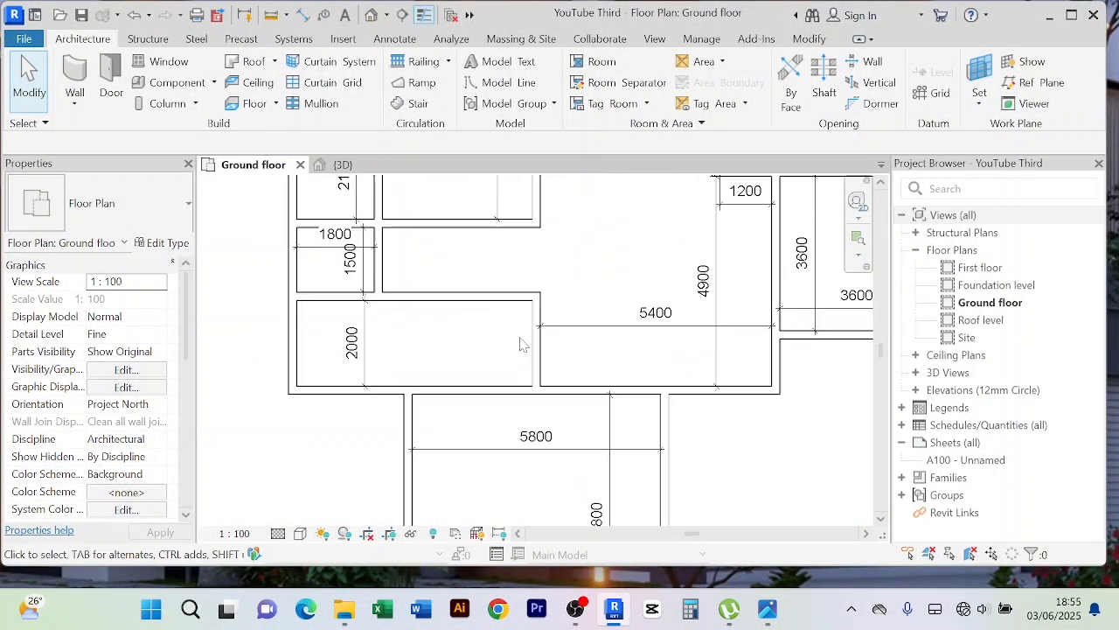
scroll(489, 335, down, 1)
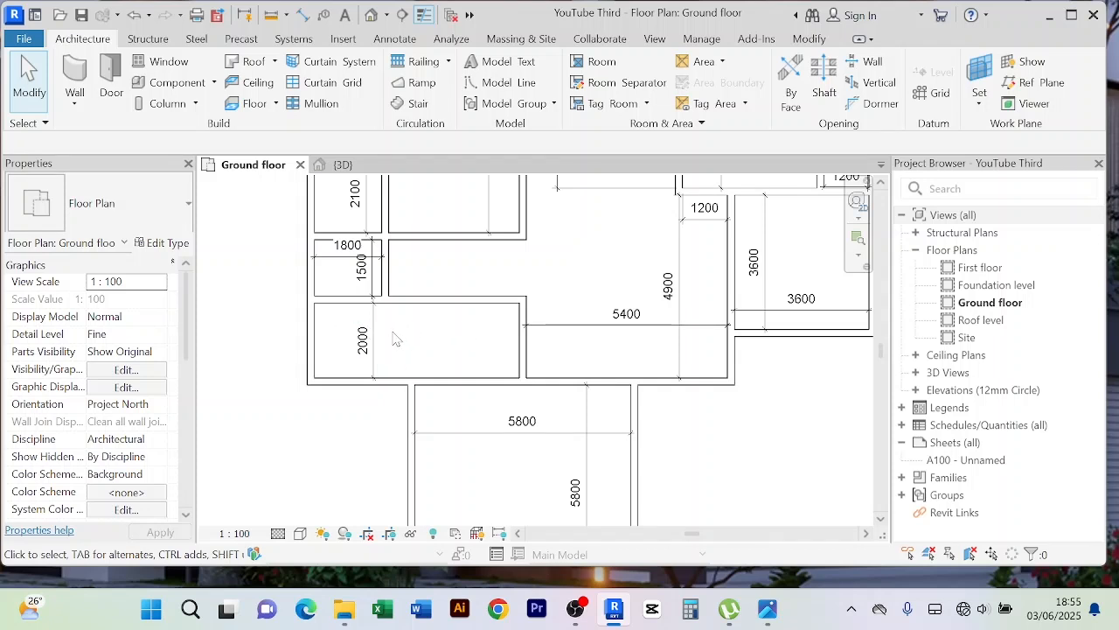
middle_drag(473, 345, 471, 345)
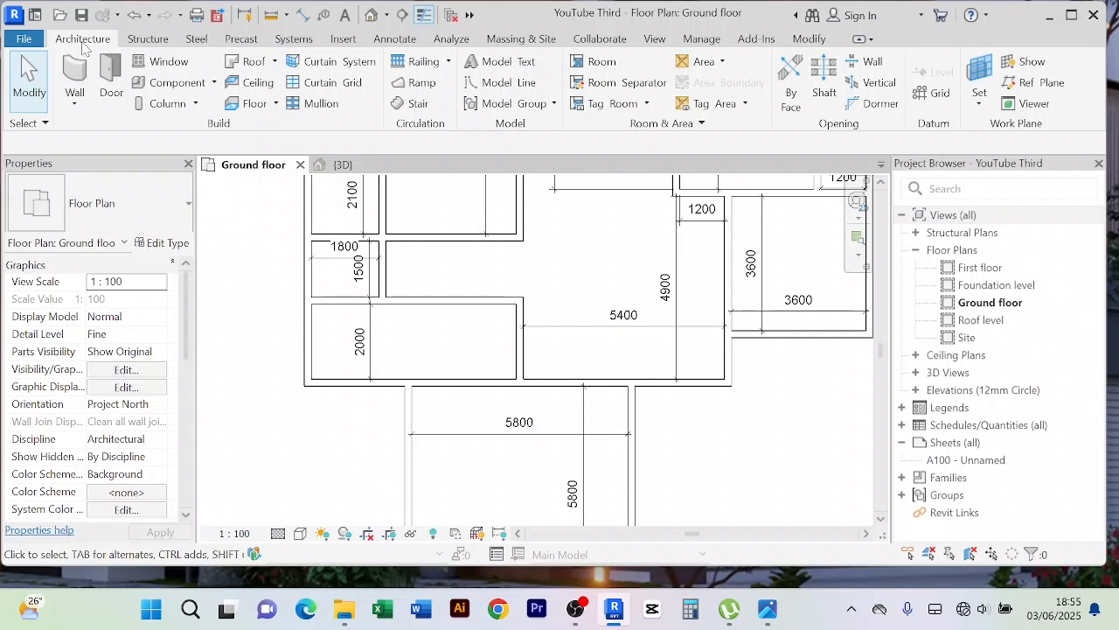
Sketch a U-shaped stair in the 2000 mm deep room, with a 3750 mm run along its upper wall and a shorter return run below
click(418, 105)
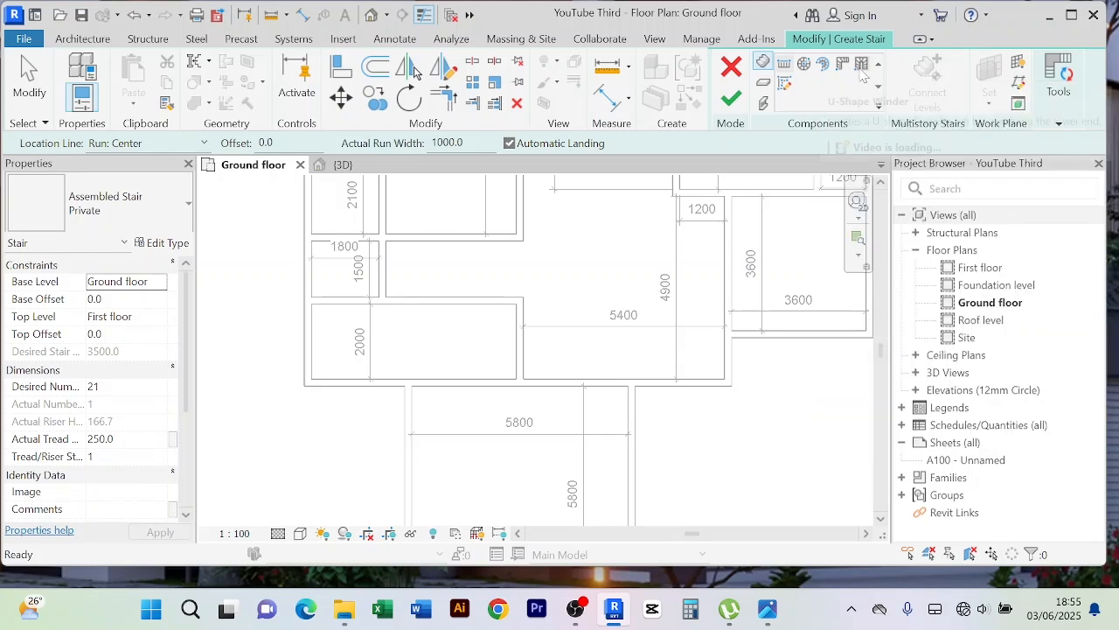
click(766, 65)
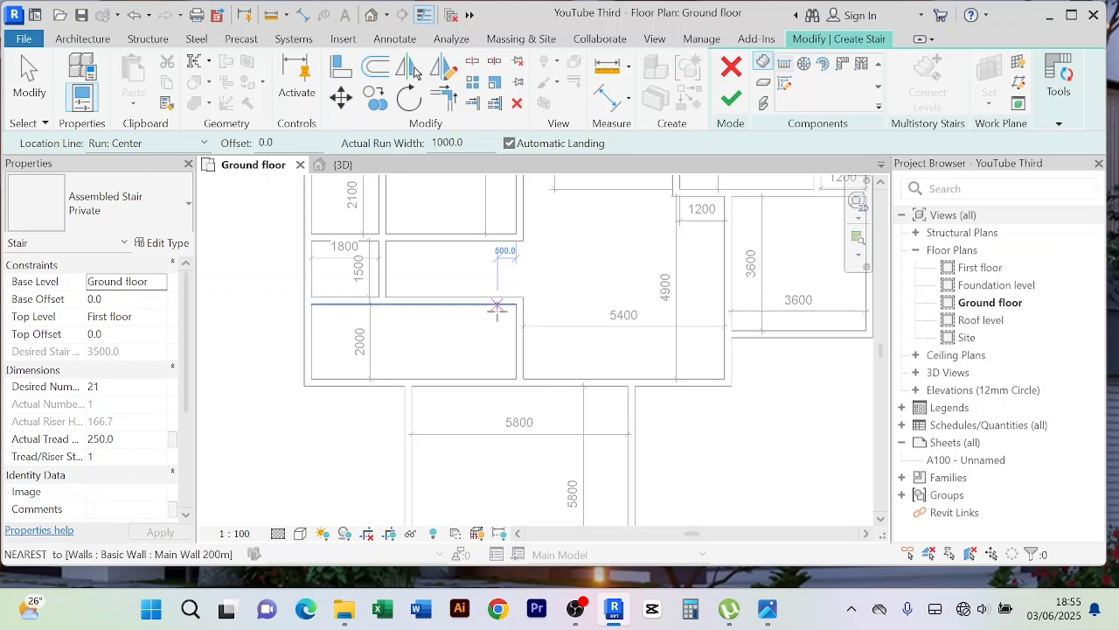
click(497, 305)
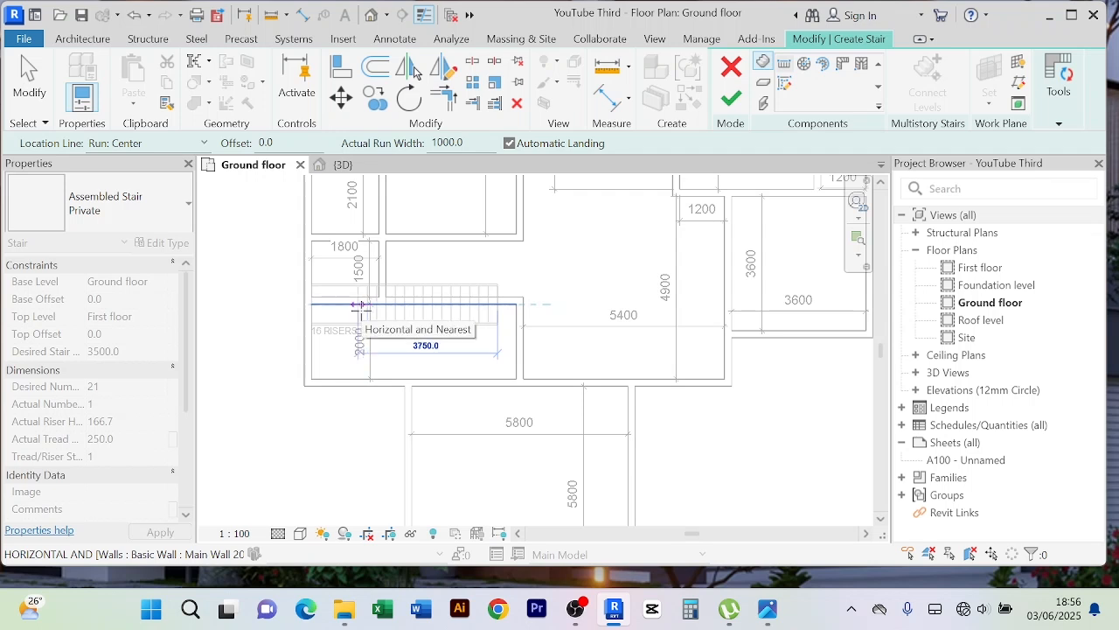
click(360, 306)
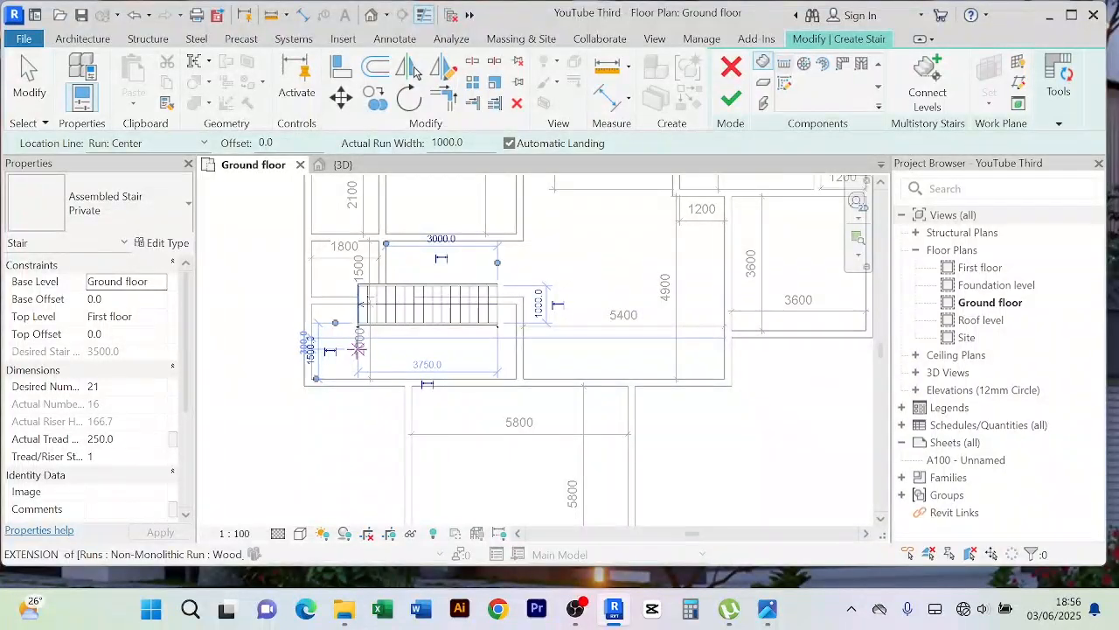
click(358, 348)
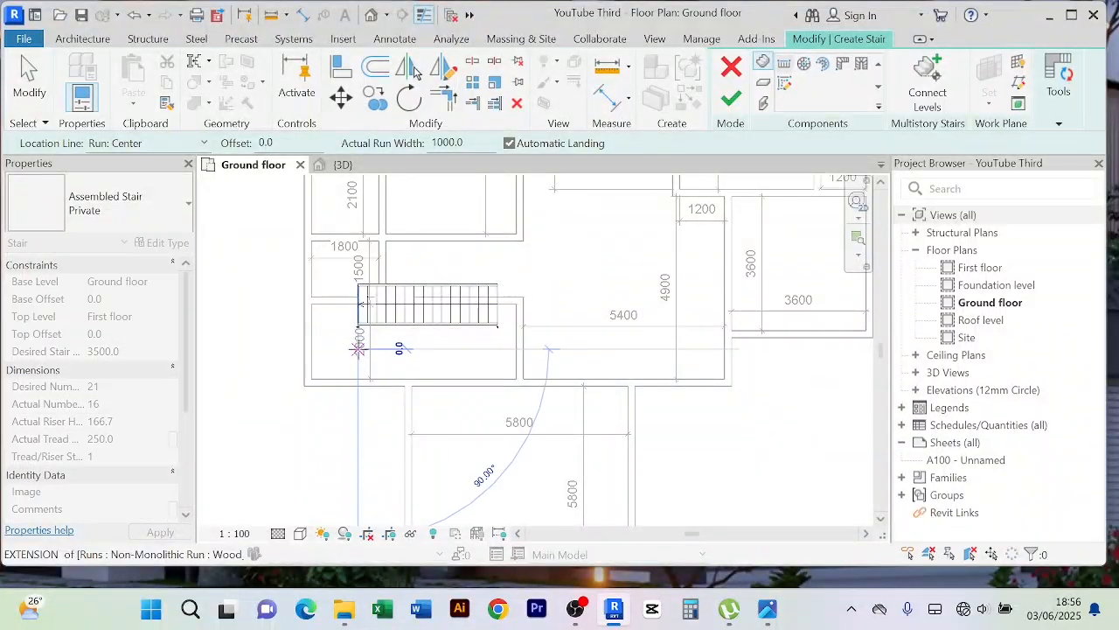
click(479, 350)
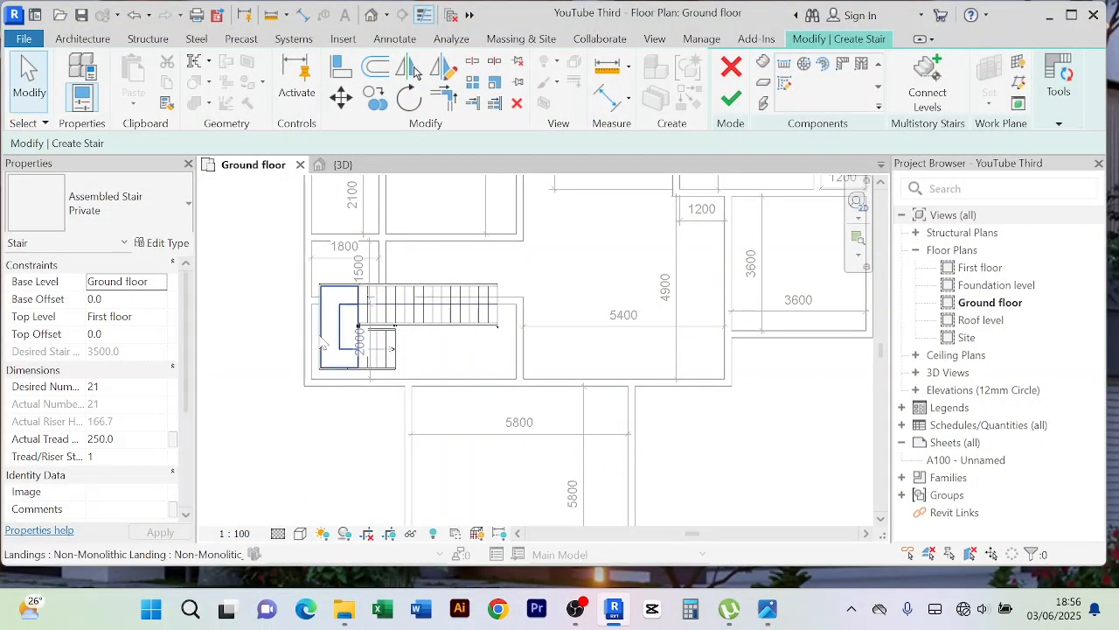
Examine how the stair's runs, landing and railings sit against the surrounding room walls
scroll(332, 315, up, 2)
scroll(535, 381, up, 2)
scroll(512, 385, down, 3)
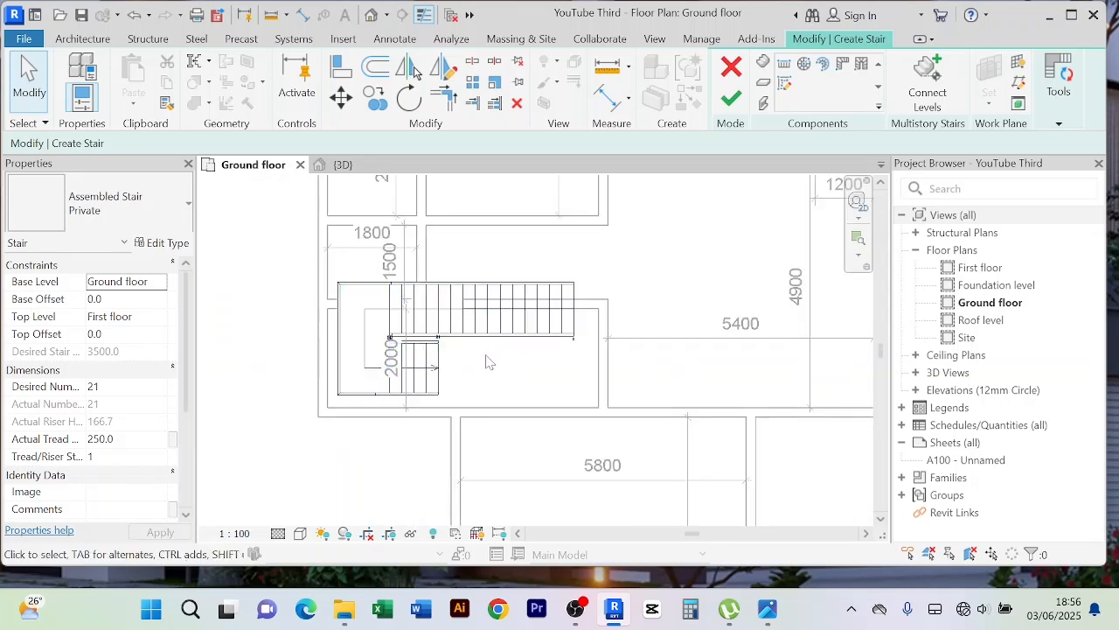
scroll(488, 362, down, 1)
scroll(498, 357, up, 3)
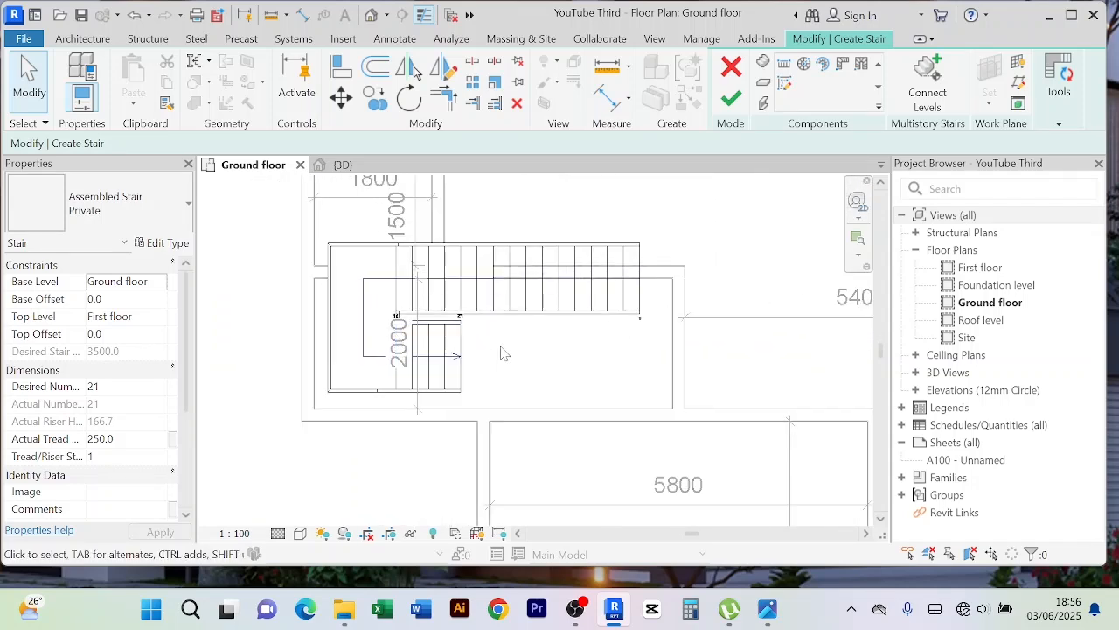
middle_drag(500, 352, 495, 376)
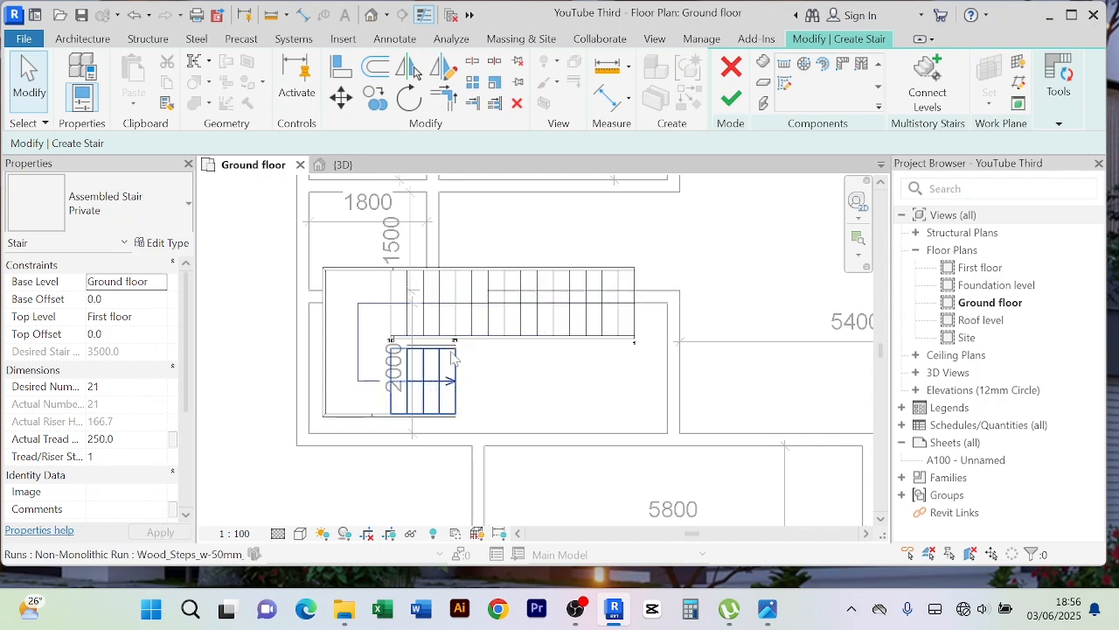
middle_drag(521, 379, 518, 394)
click(503, 355)
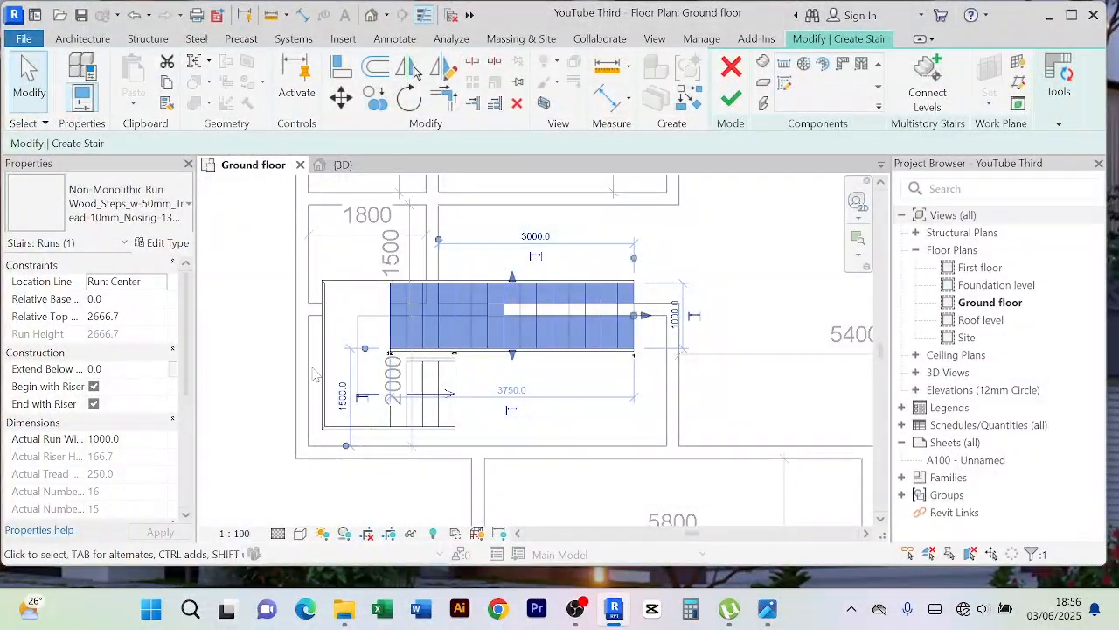
click(561, 428)
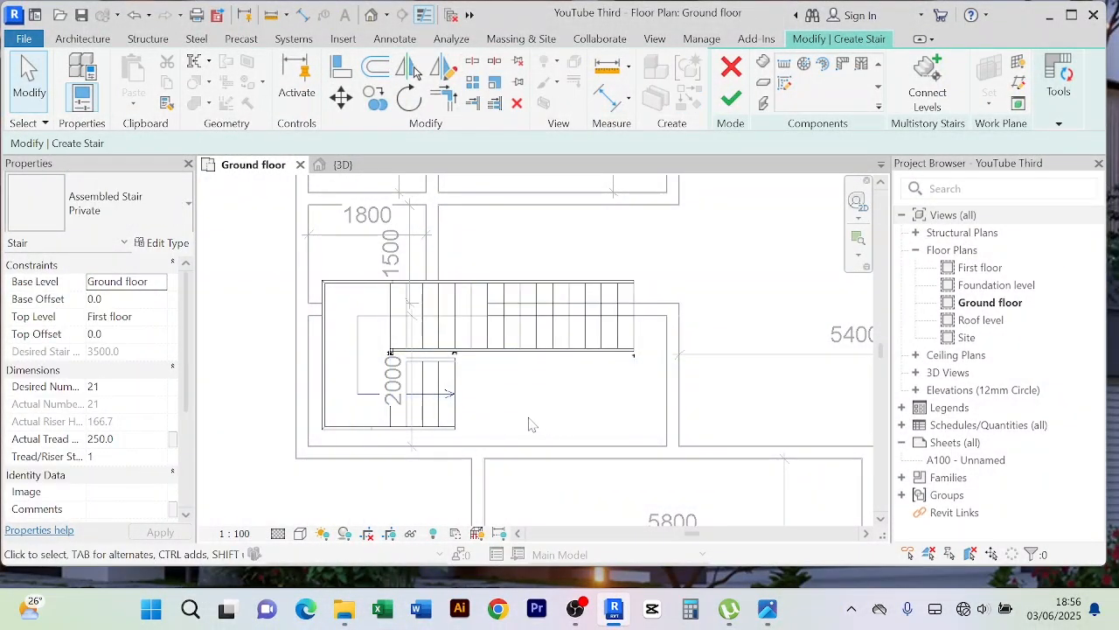
drag(539, 418, 322, 281)
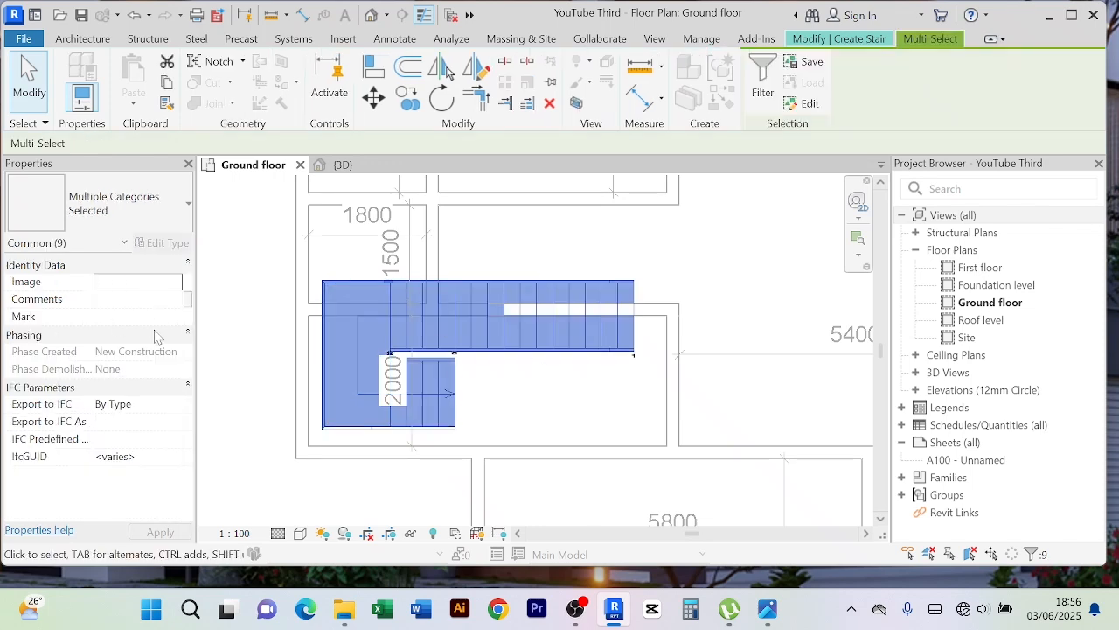
click(580, 414)
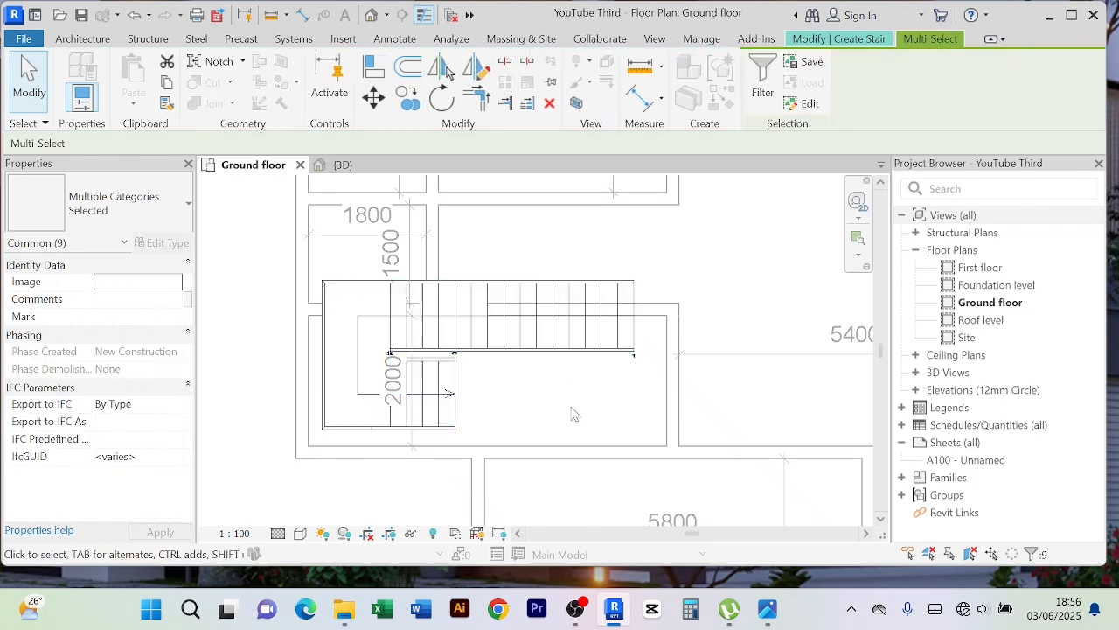
Review the constraint, construction and dimension properties of the stair's longer run
click(477, 331)
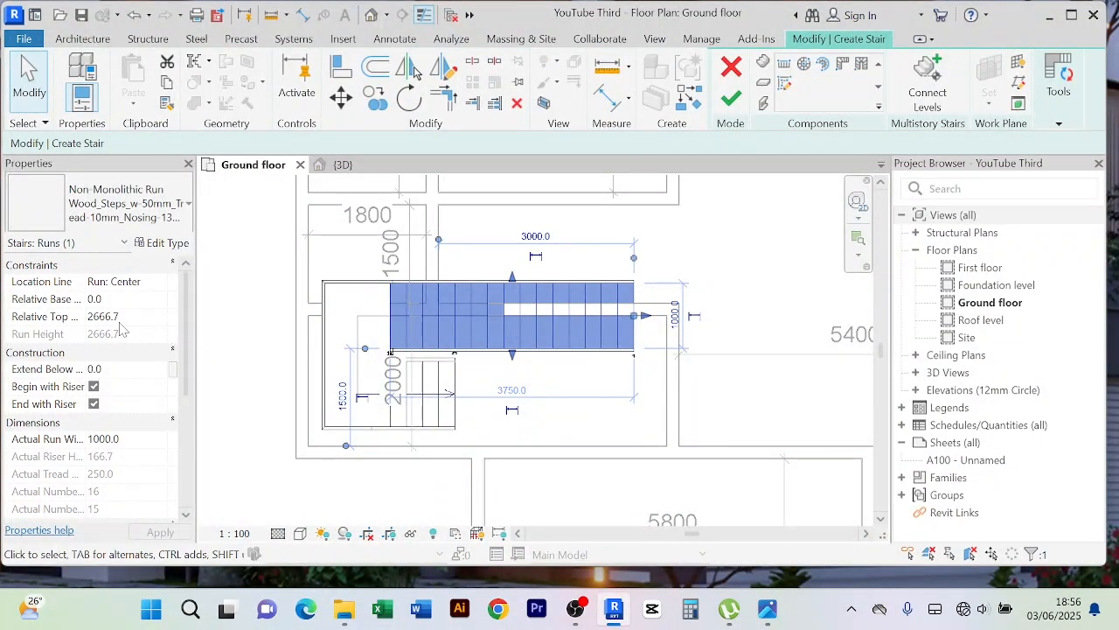
scroll(135, 302, down, 2)
scroll(136, 302, up, 2)
scroll(136, 306, down, 4)
scroll(131, 368, down, 2)
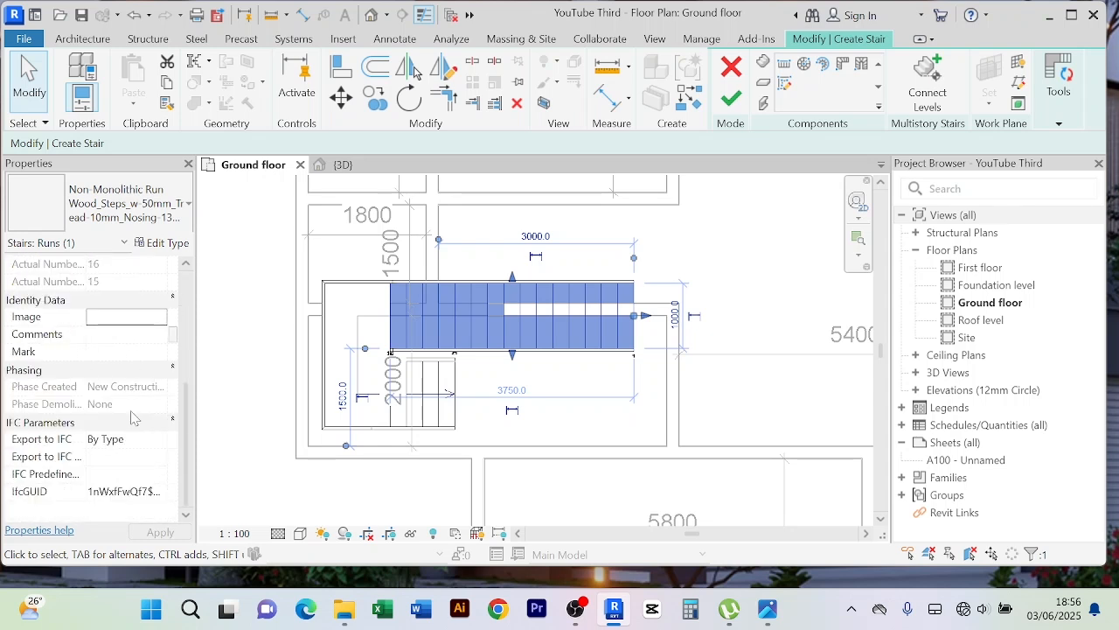
scroll(133, 417, up, 6)
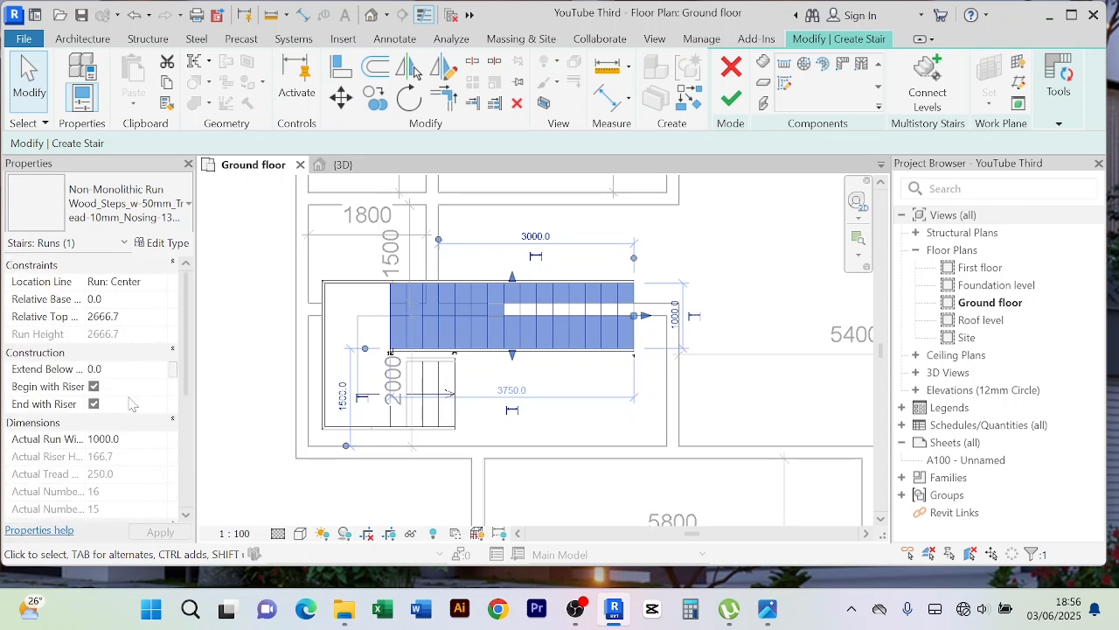
click(609, 436)
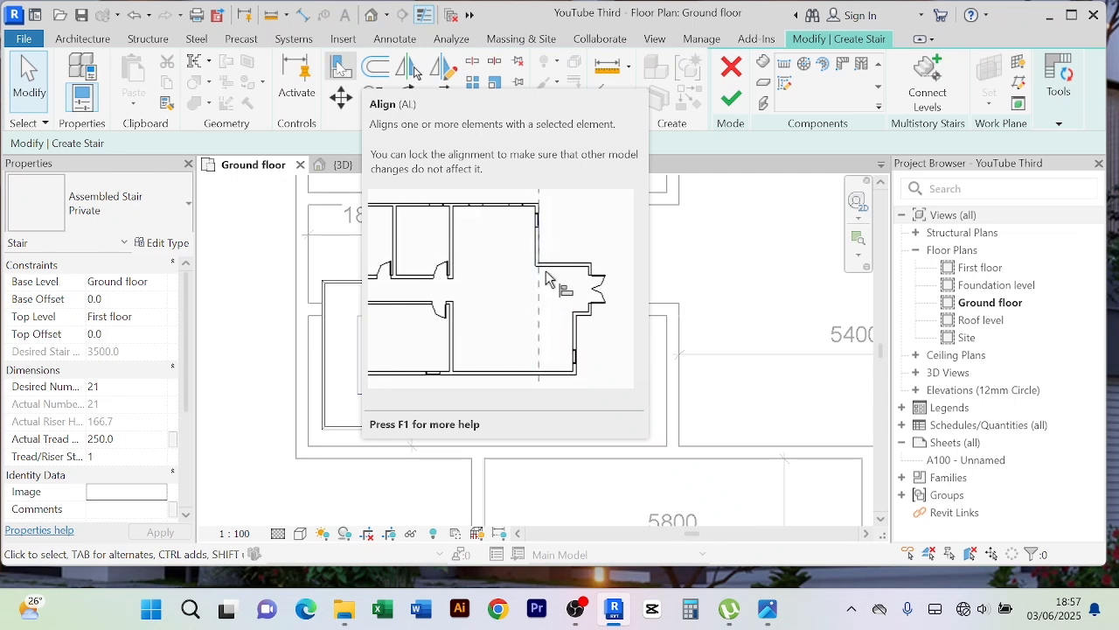
Align the lower edge of the stair's landing with the inner face of the room's lower wall
click(341, 68)
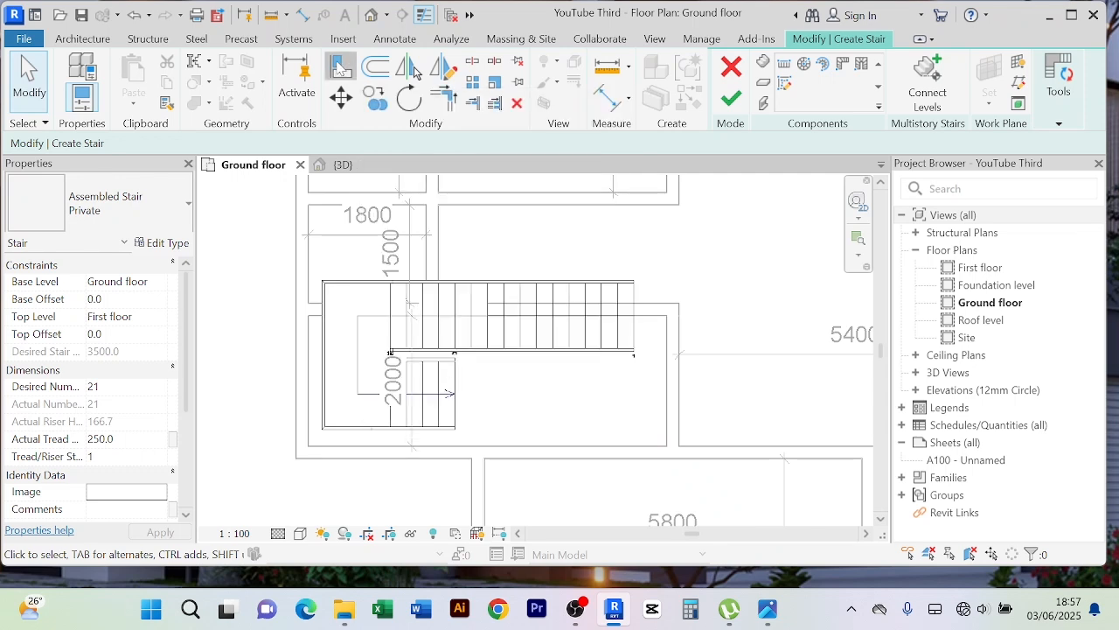
click(373, 446)
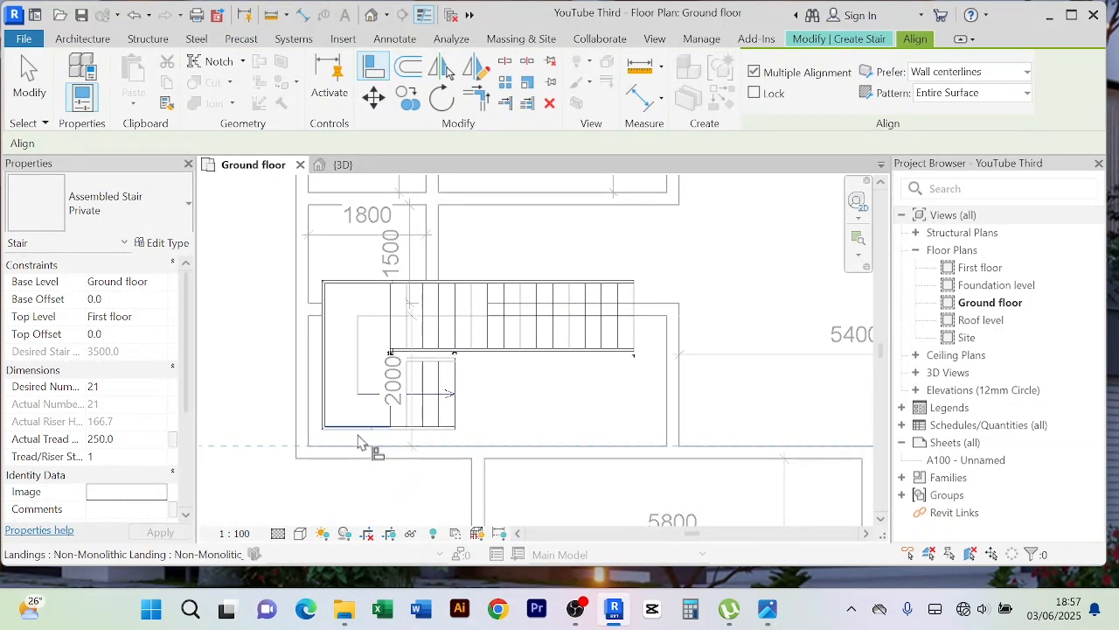
click(361, 435)
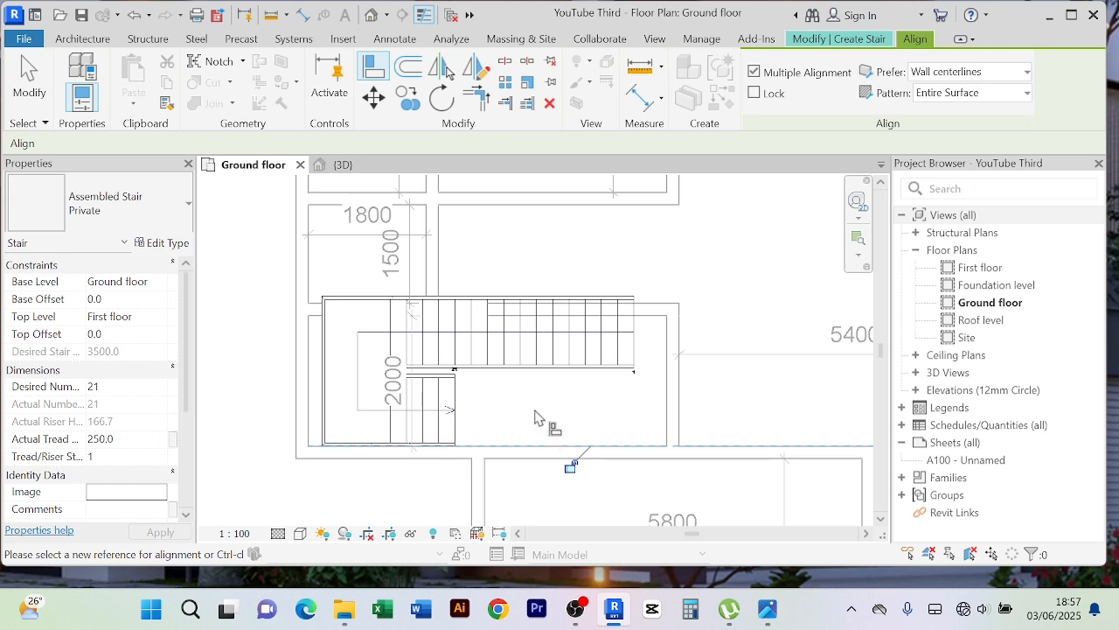
right_click(585, 221)
click(599, 225)
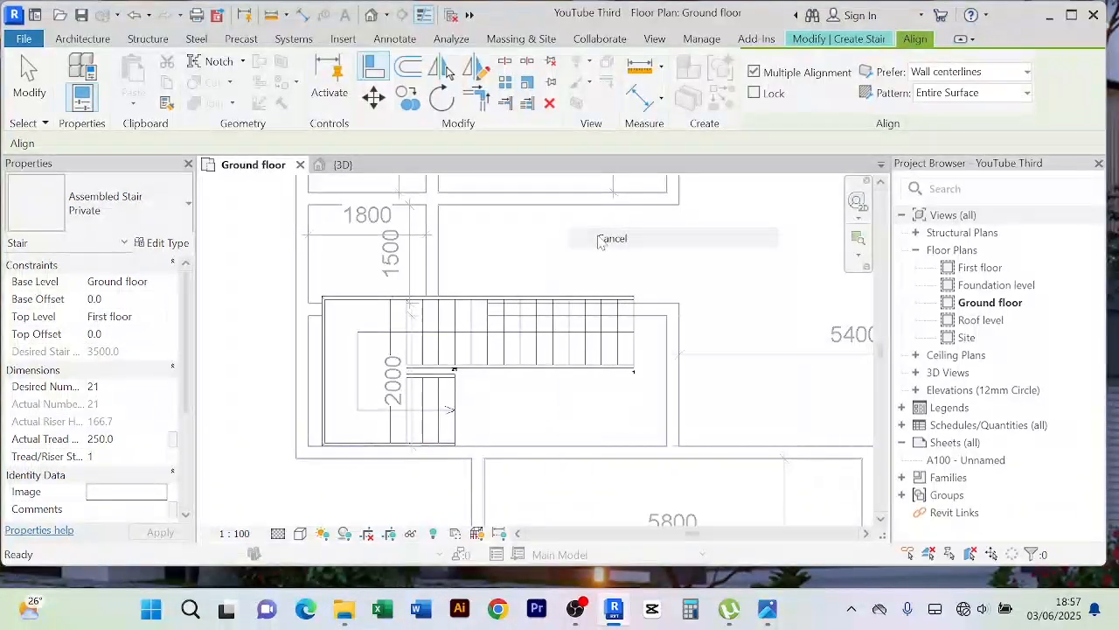
Check the aligned stair's upper run and landing against the room's upper and side walls
scroll(657, 256, down, 2)
scroll(660, 262, up, 5)
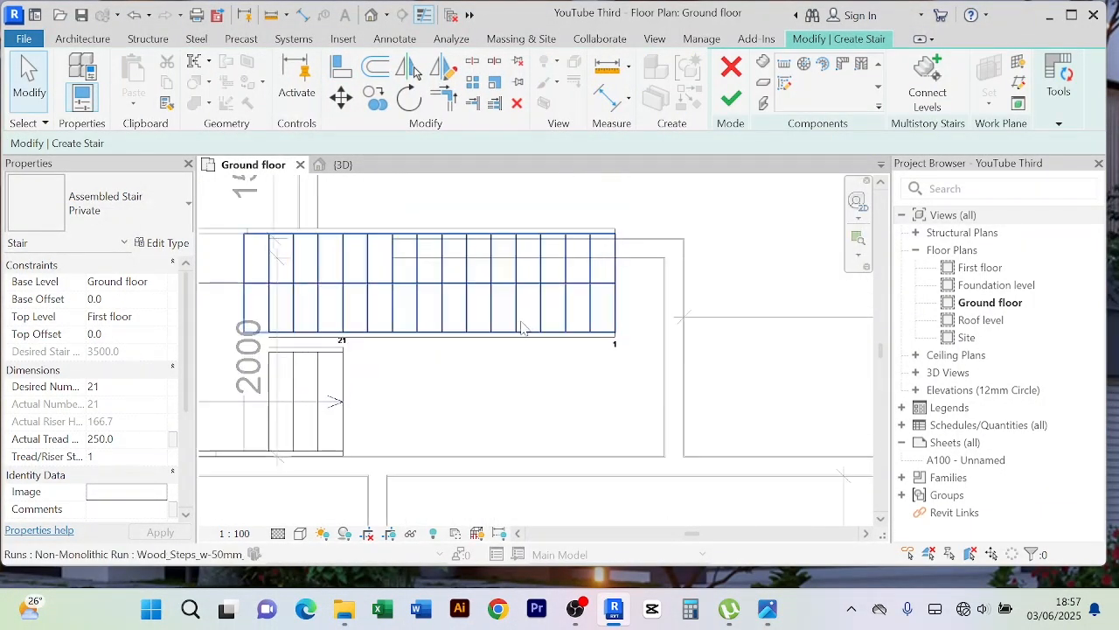
scroll(422, 370, down, 2)
scroll(530, 287, up, 2)
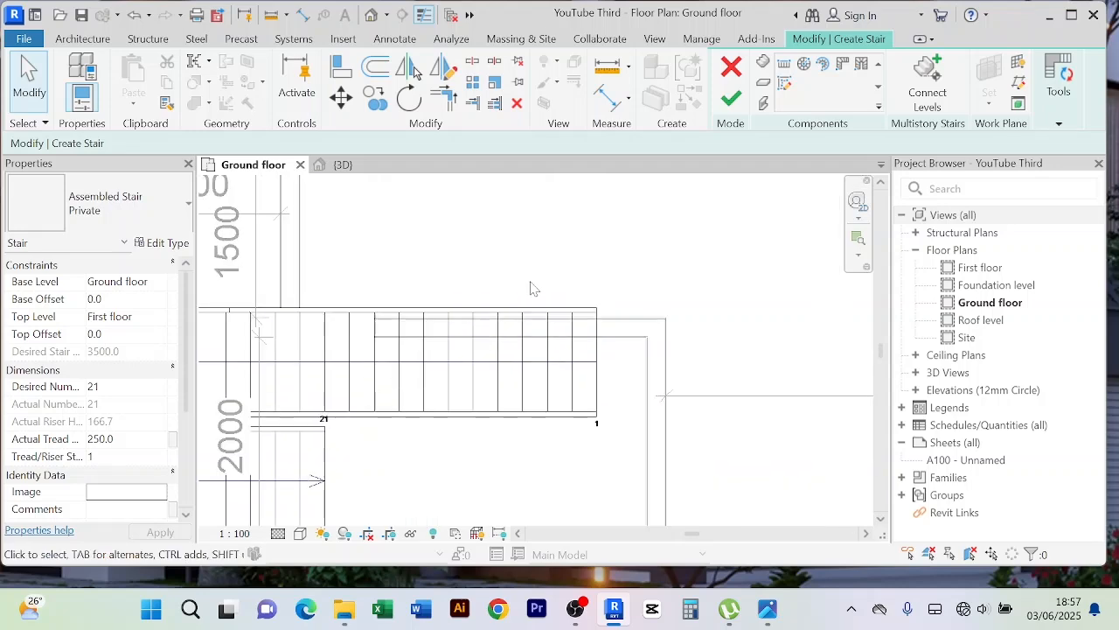
scroll(506, 396, down, 2)
middle_drag(498, 398, 525, 420)
scroll(361, 328, up, 2)
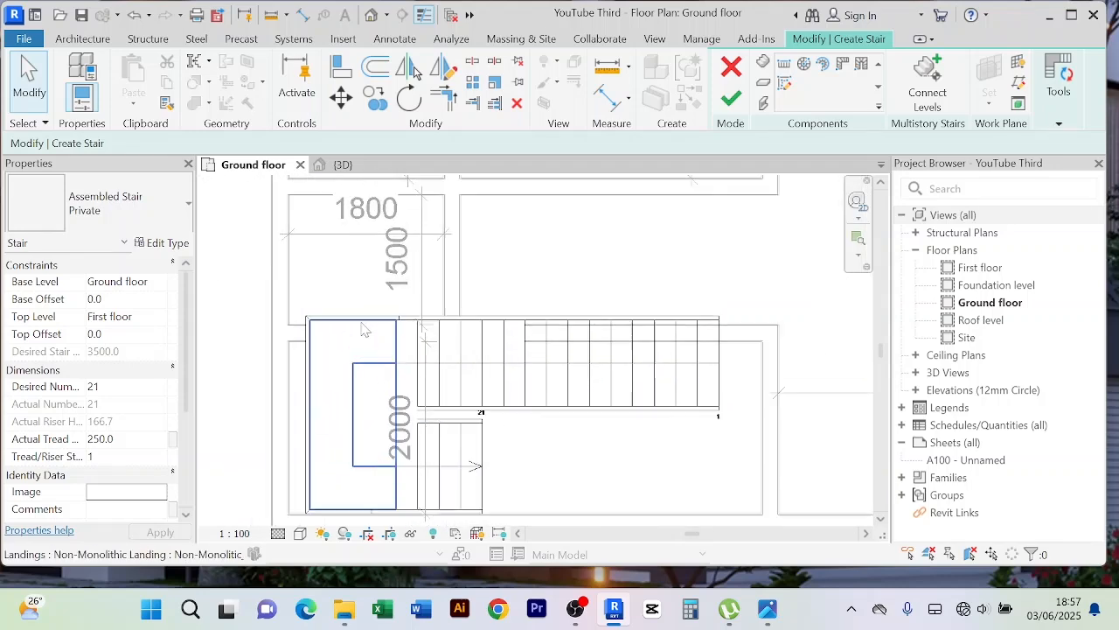
scroll(541, 281, down, 2)
scroll(542, 411, down, 3)
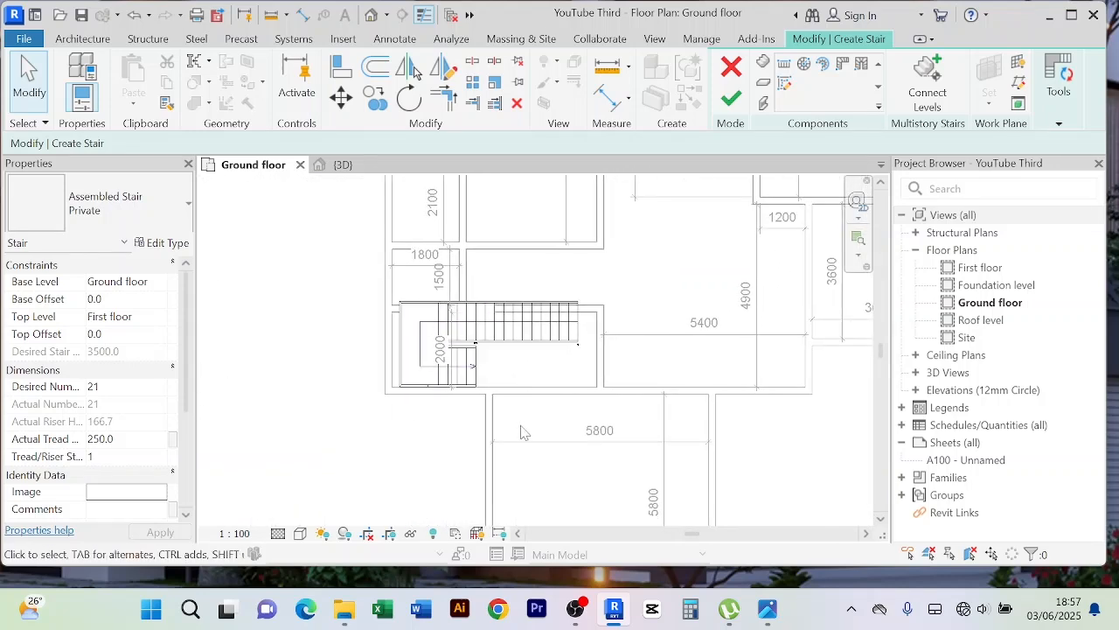
Examine the stair's upper run, landing and lower run in relation to the surrounding rooms in the ground floor plan
middle_drag(524, 433, 482, 411)
scroll(482, 410, up, 2)
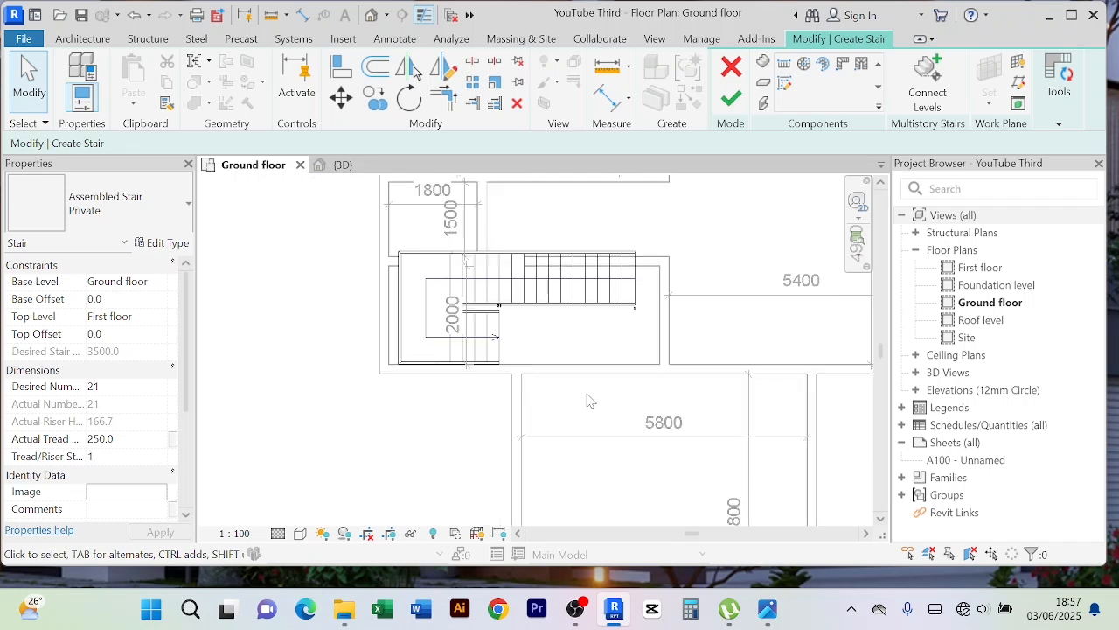
middle_drag(589, 399, 544, 321)
scroll(582, 440, down, 3)
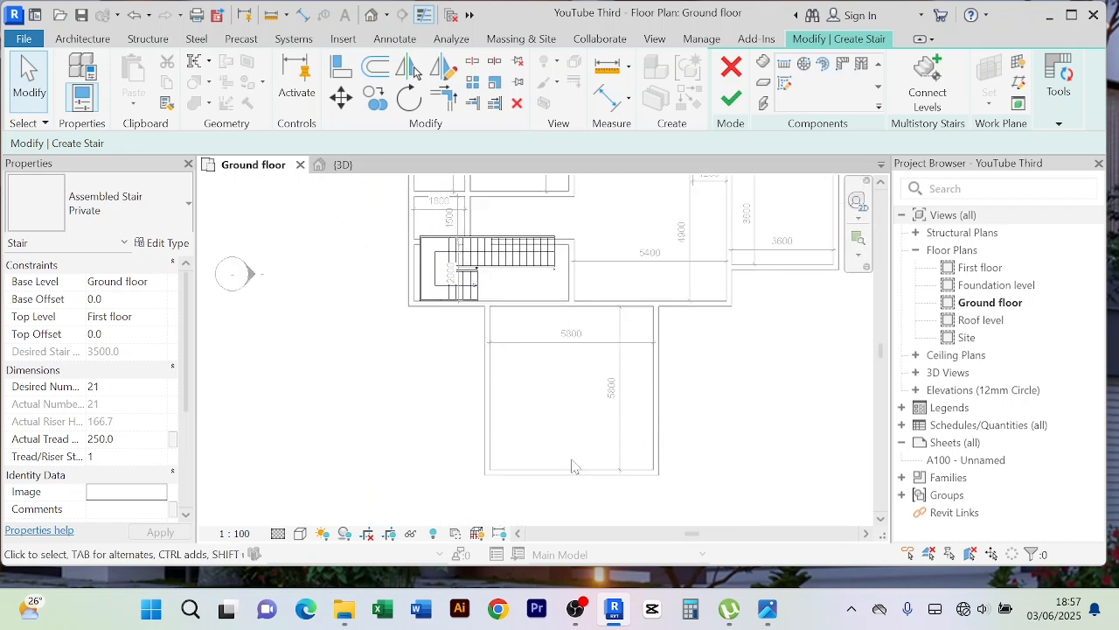
scroll(587, 420, up, 2)
scroll(612, 402, down, 3)
scroll(577, 288, up, 2)
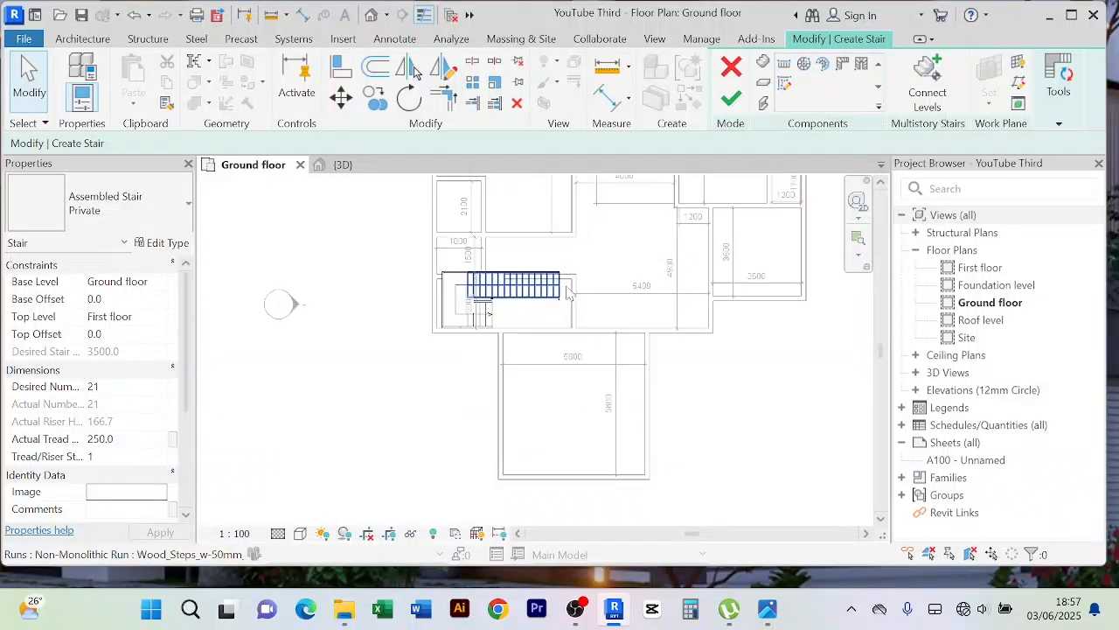
middle_drag(572, 259, 582, 331)
scroll(548, 331, up, 2)
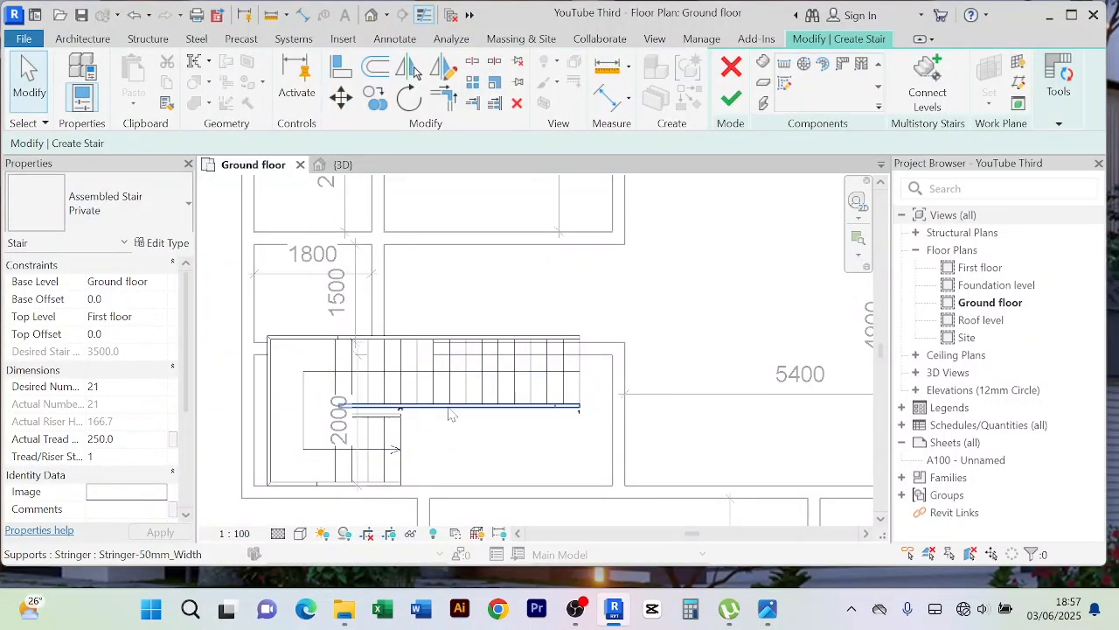
scroll(606, 354, down, 2)
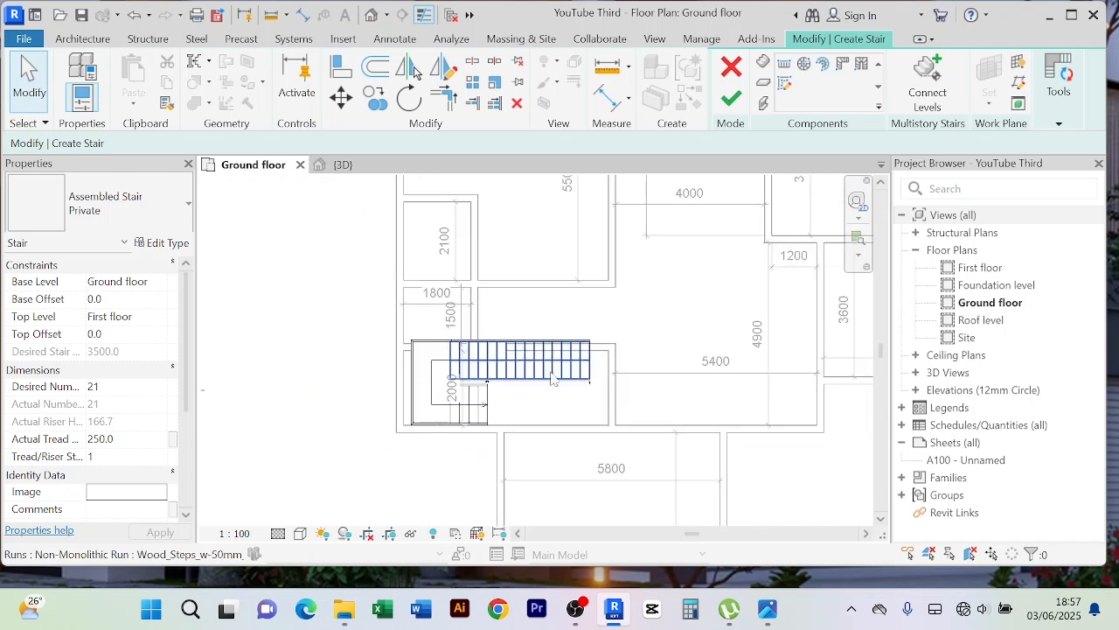
scroll(625, 317, up, 3)
scroll(710, 322, down, 4)
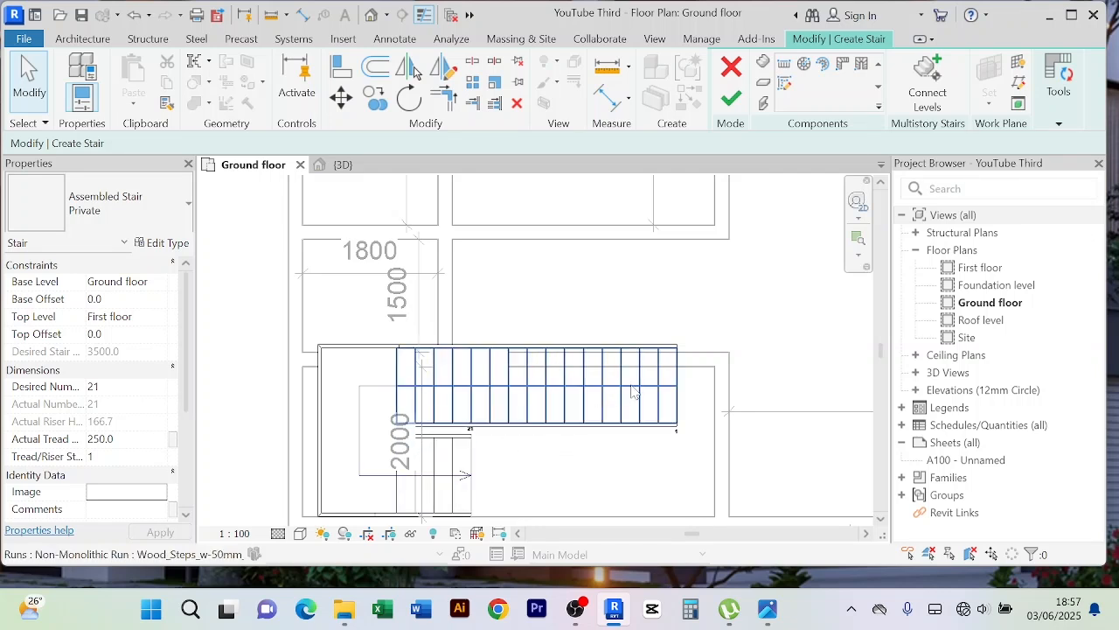
Review the constraint and dimension properties of the stair's shorter lower run
click(464, 473)
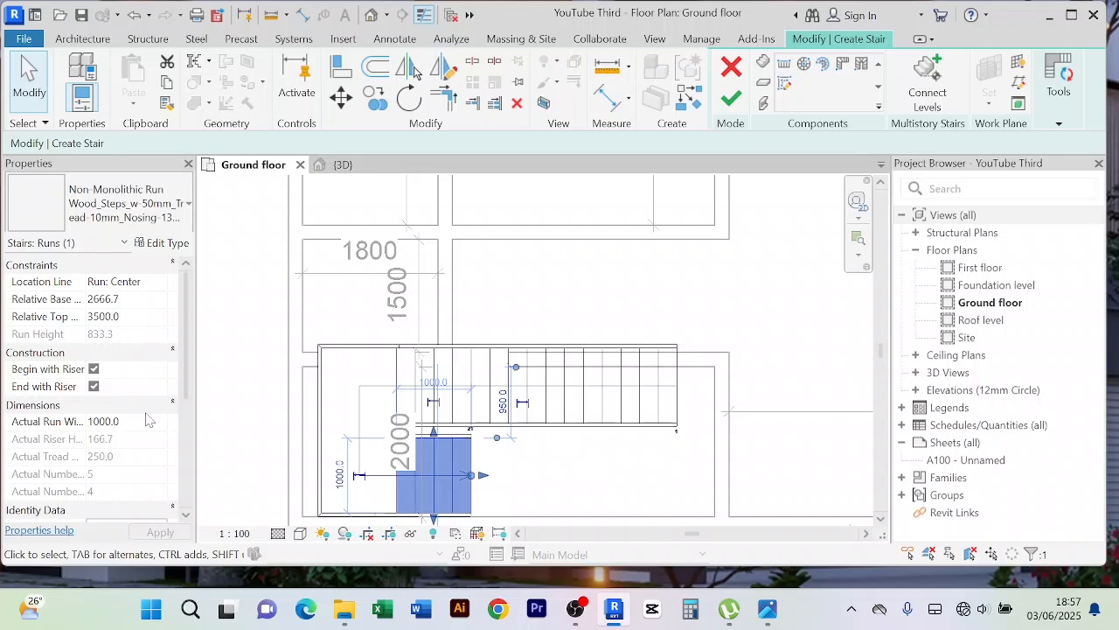
scroll(147, 420, down, 3)
scroll(140, 345, up, 3)
click(579, 473)
scroll(576, 473, down, 1)
middle_drag(574, 473, 557, 461)
scroll(501, 476, up, 2)
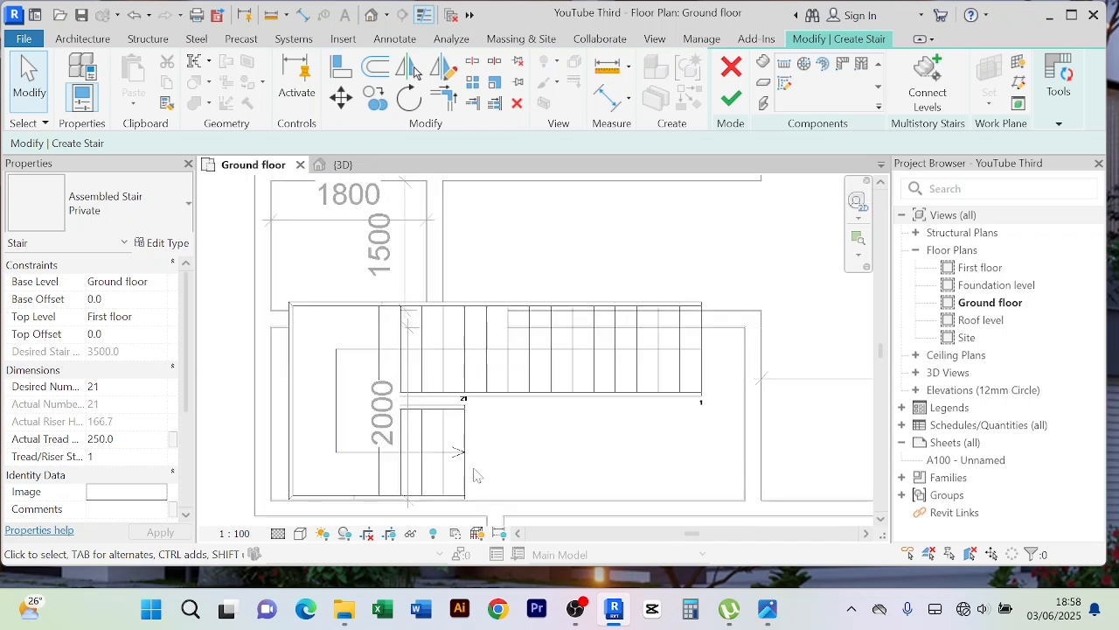
Extend the free end of the stair's lower run towards the room's side wall until the run is about 3750 mm long
click(470, 465)
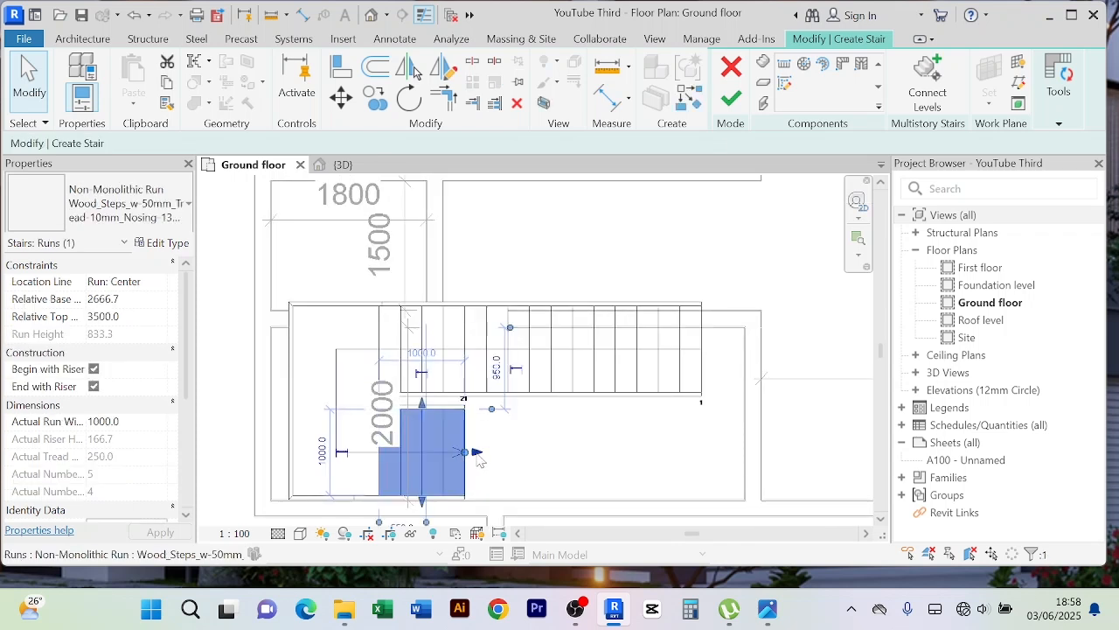
middle_drag(479, 458, 445, 422)
scroll(431, 410, up, 1)
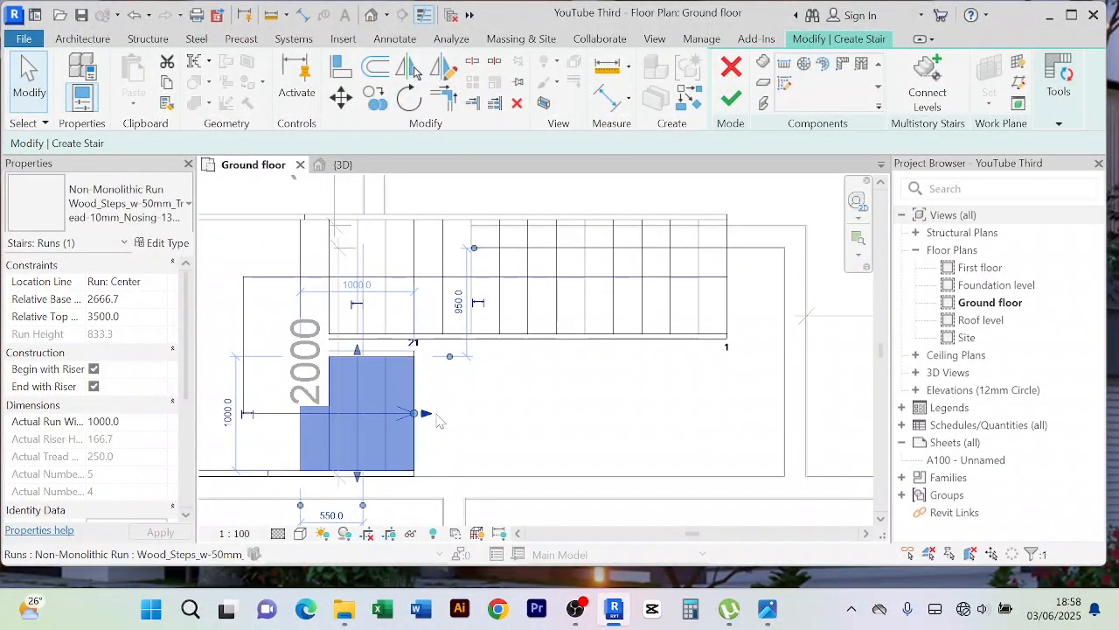
scroll(439, 421, down, 1)
drag(421, 414, 506, 413)
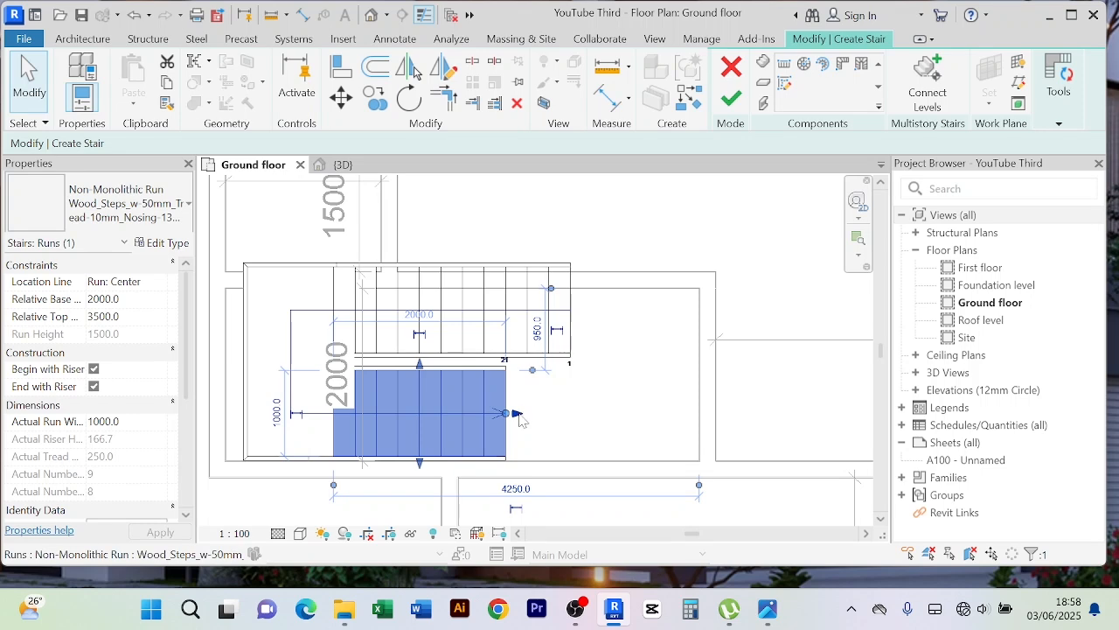
drag(517, 412, 570, 412)
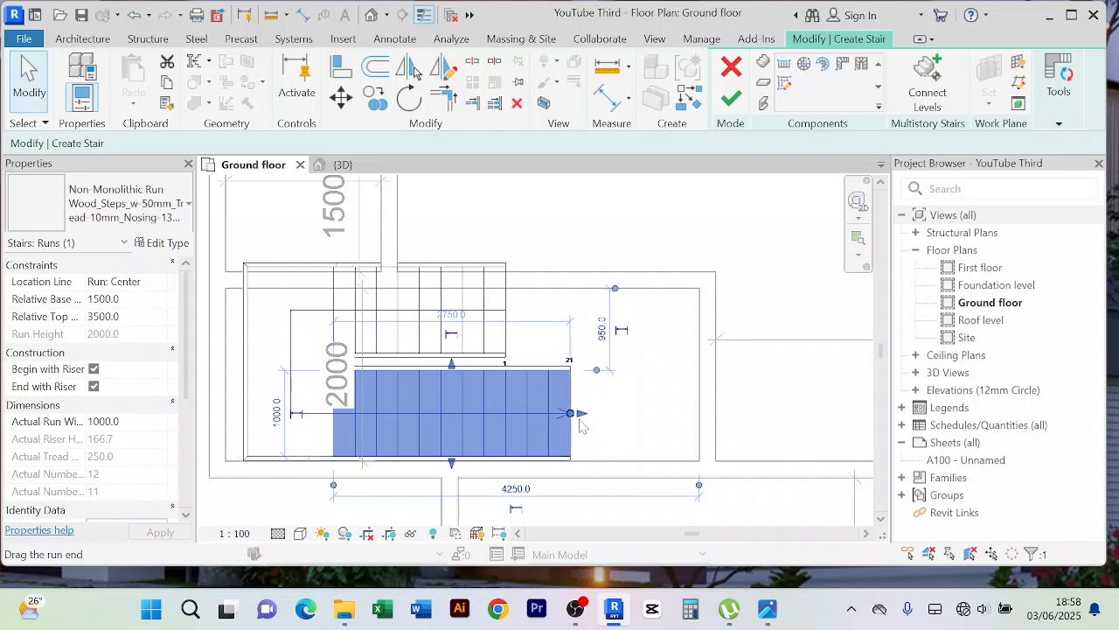
drag(582, 414, 658, 416)
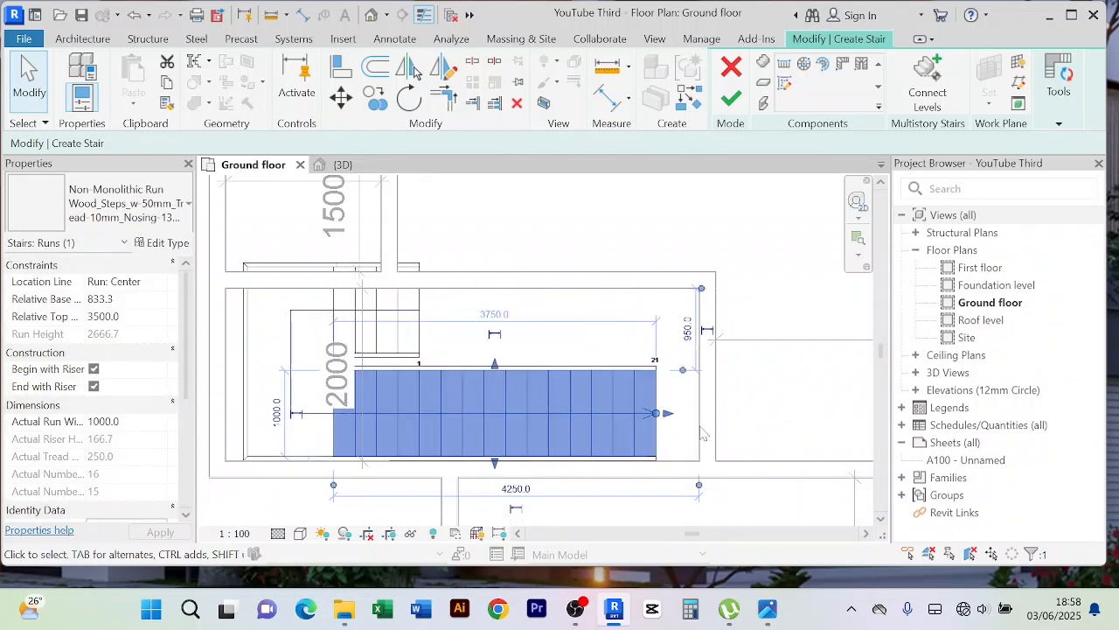
scroll(759, 444, down, 2)
scroll(610, 373, up, 2)
click(593, 255)
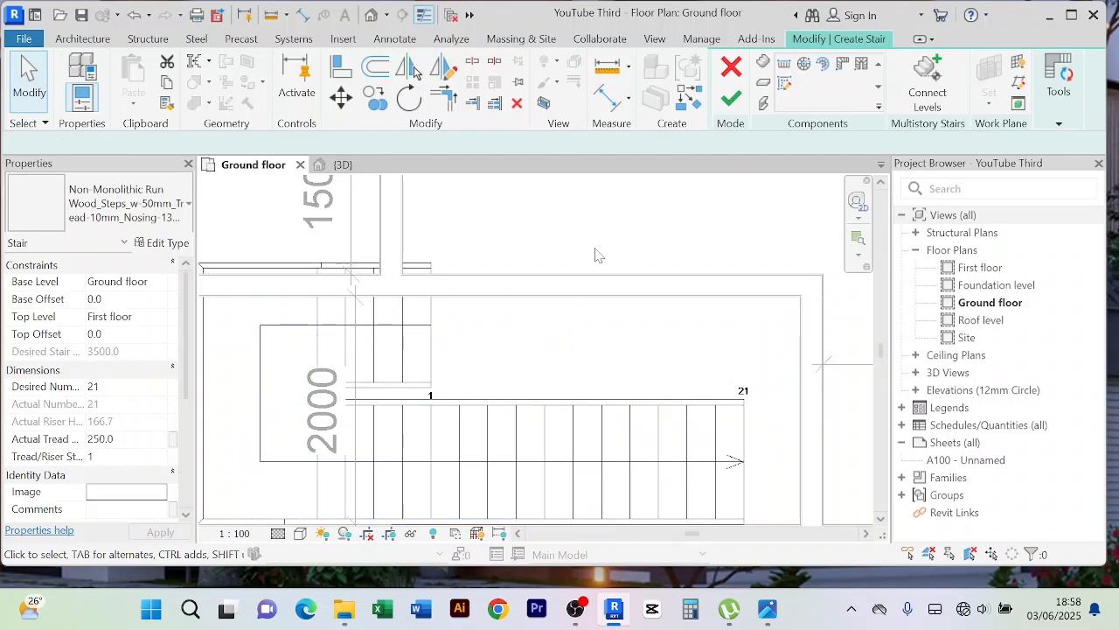
Check the landing and both rebalanced runs against the room's walls, and finish the stair
scroll(393, 306, down, 3)
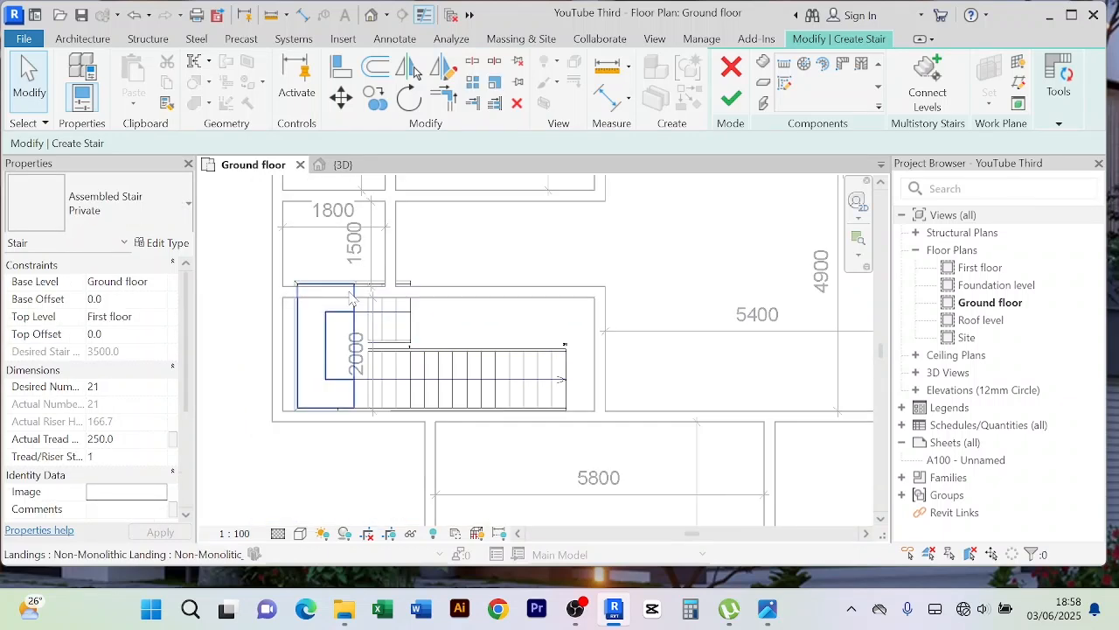
scroll(425, 318, up, 2)
scroll(334, 325, up, 1)
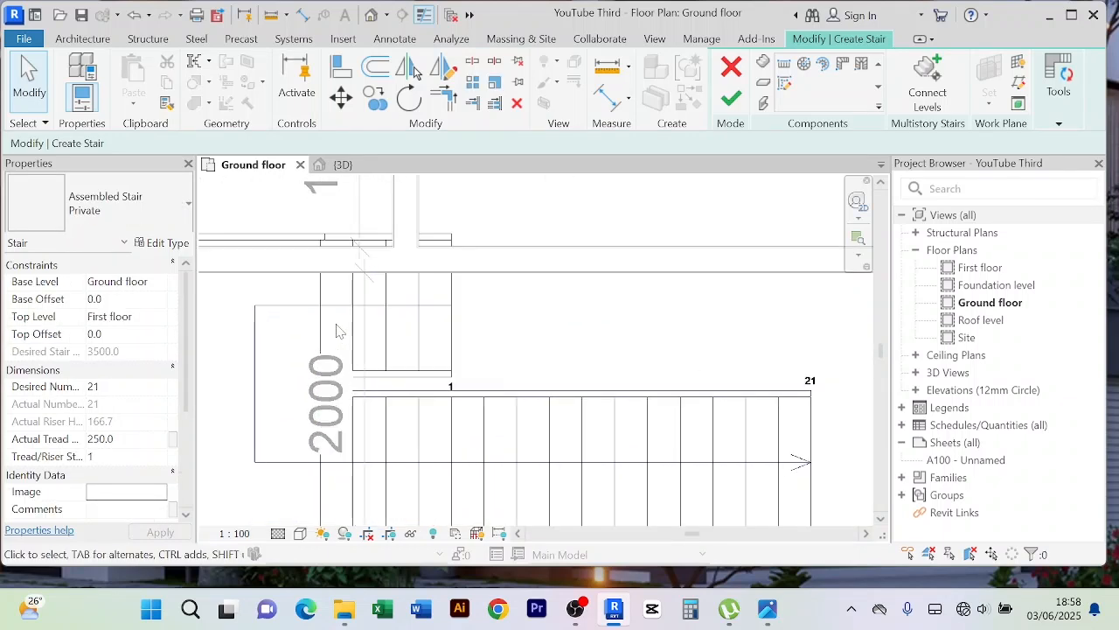
scroll(335, 324, down, 2)
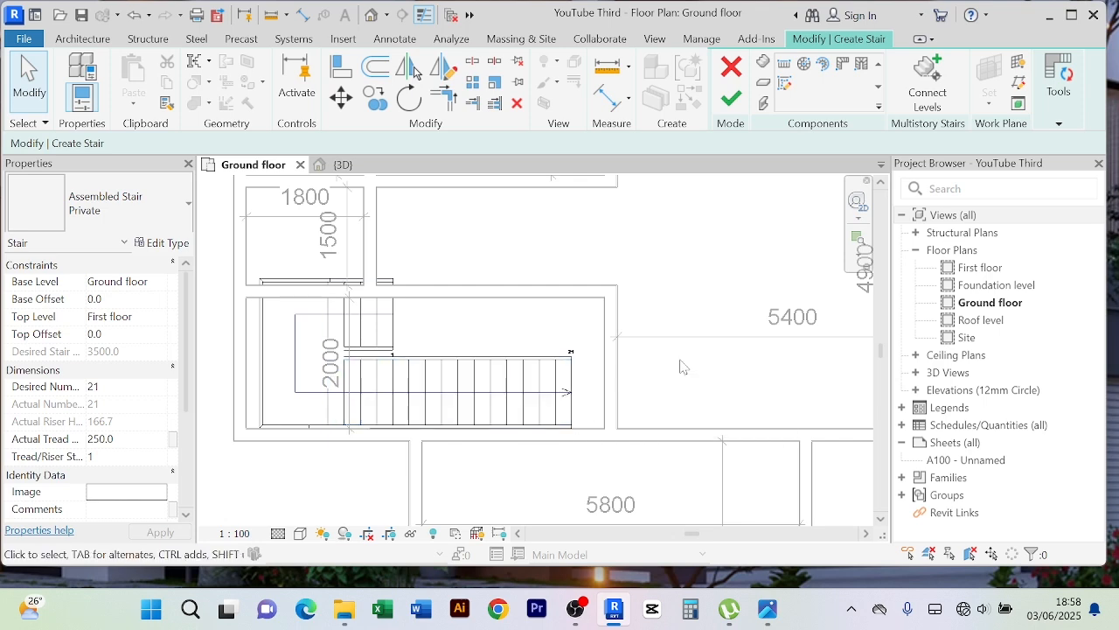
scroll(478, 341, down, 1)
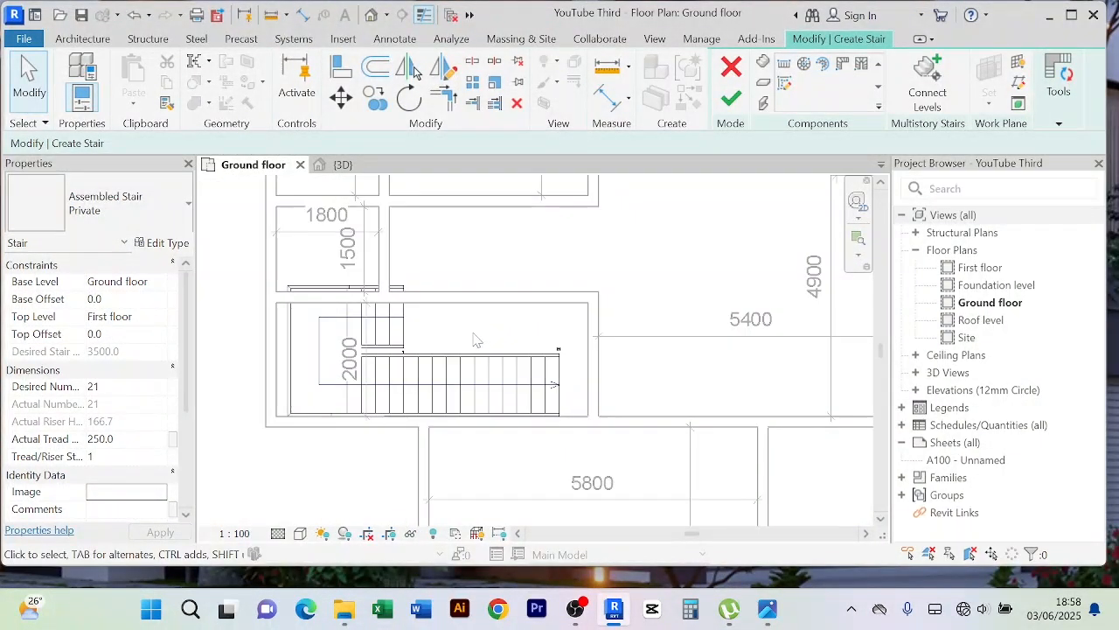
click(732, 101)
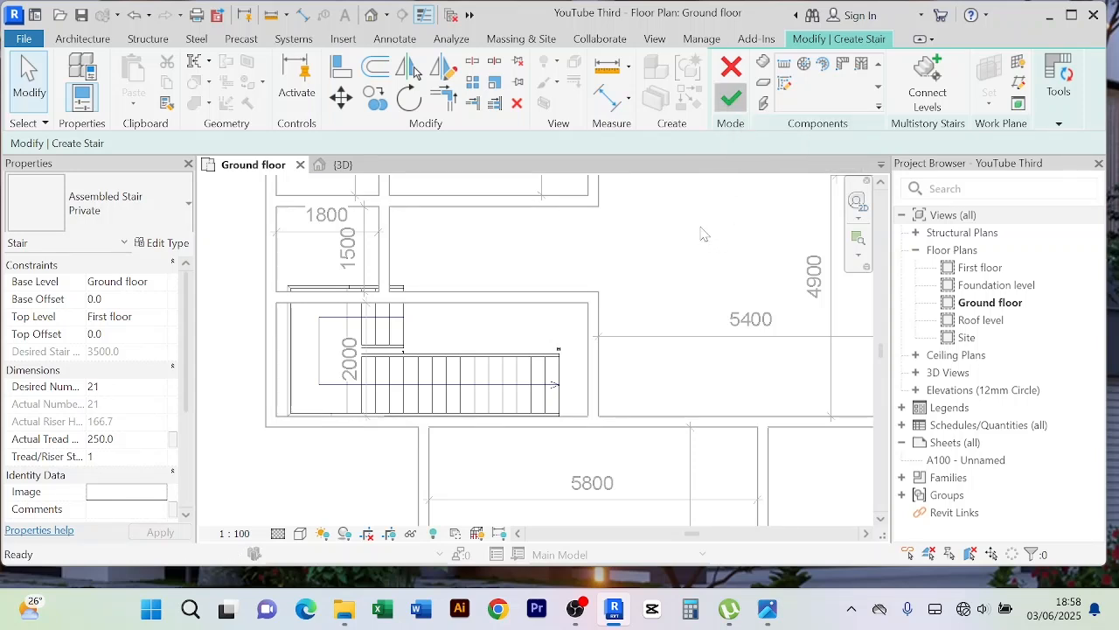
Examine the finished stair's position against the room's upper wall in the ground floor plan
scroll(523, 344, down, 1)
middle_drag(523, 344, 520, 310)
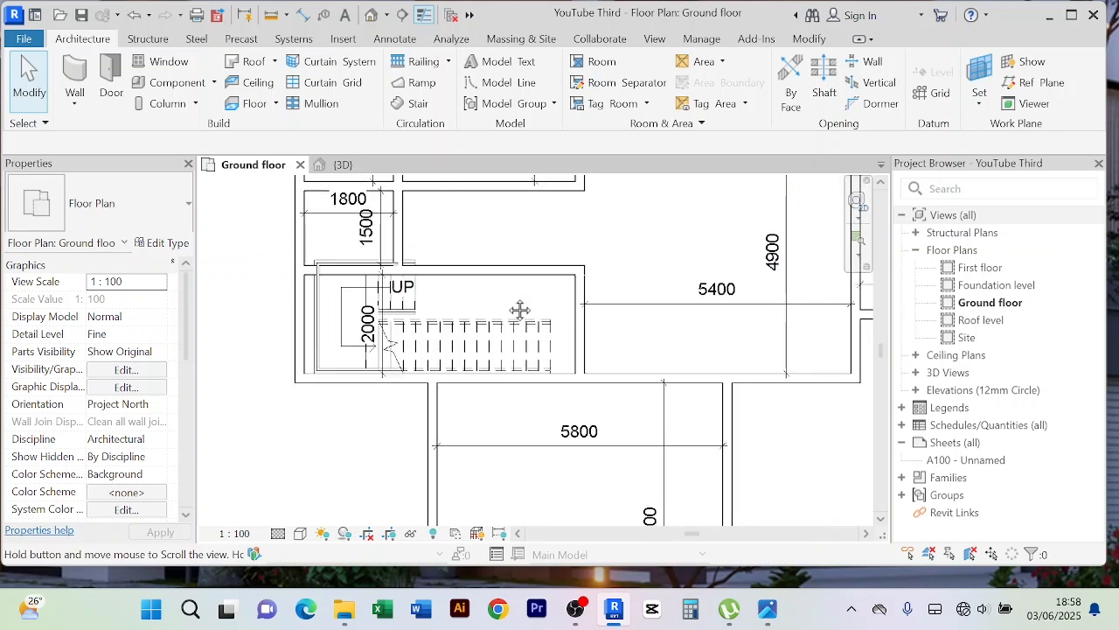
scroll(437, 372, up, 4)
scroll(509, 400, down, 4)
mouse_move(530, 424)
middle_down()
mouse_move(500, 317)
mouse_move(530, 442)
mouse_move(508, 426)
middle_up()
scroll(503, 411, up, 2)
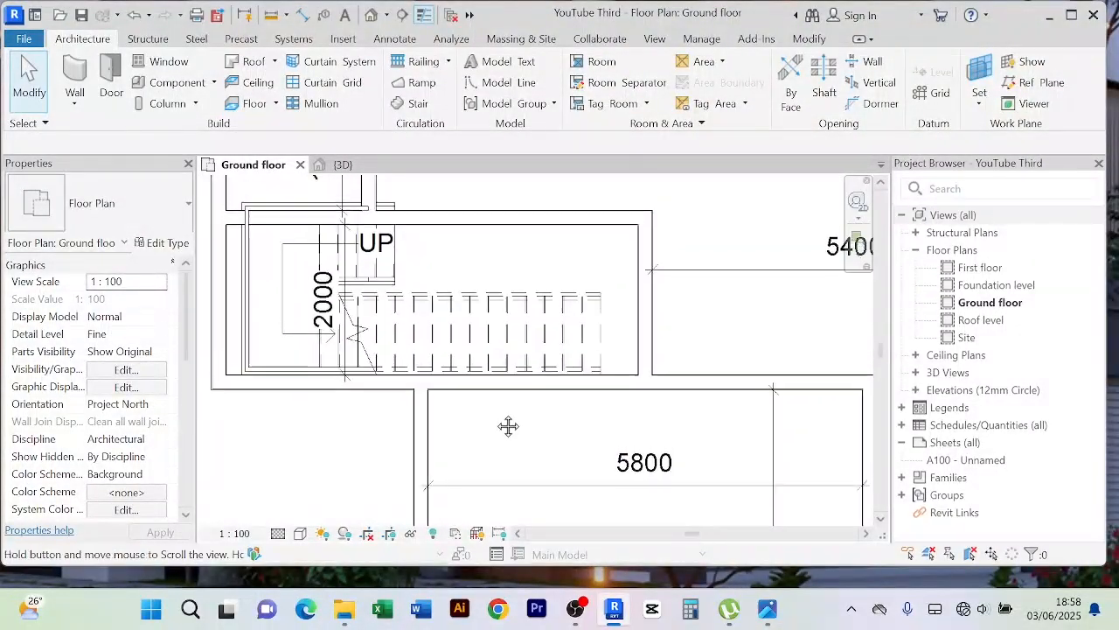
middle_drag(489, 278, 496, 304)
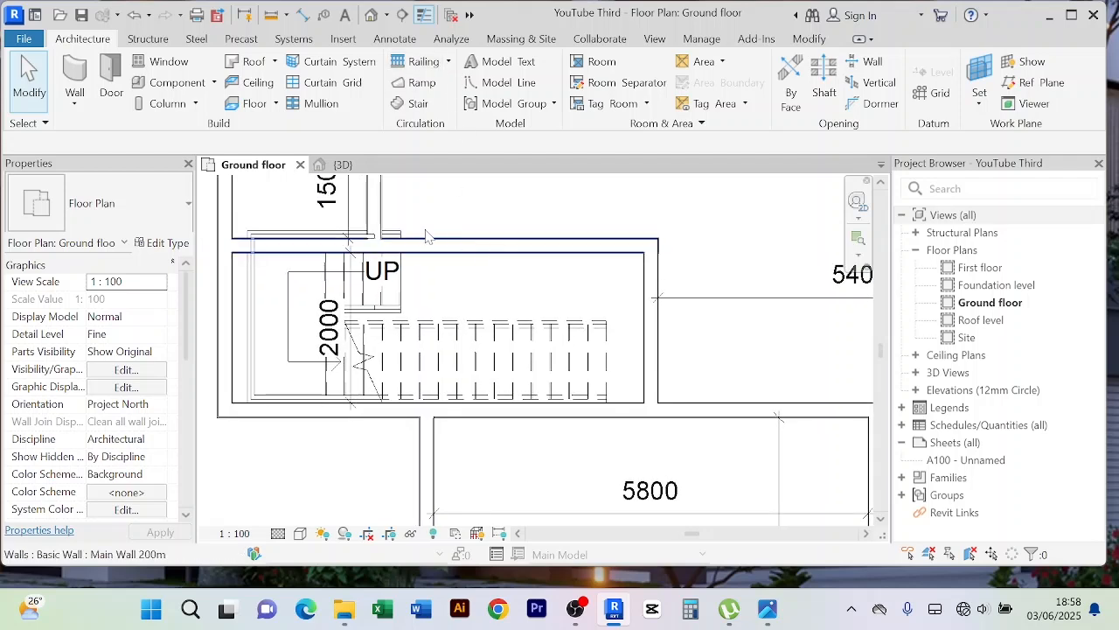
click(455, 248)
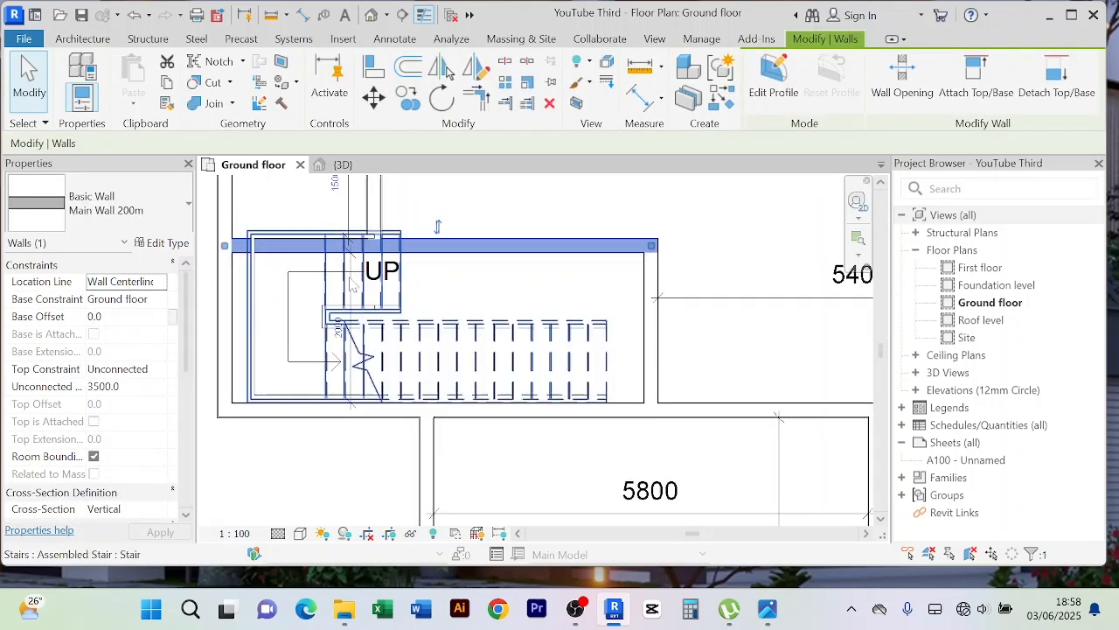
click(490, 301)
Align the stair's upper outer edge with the inner face of the room's upper wall
click(495, 250)
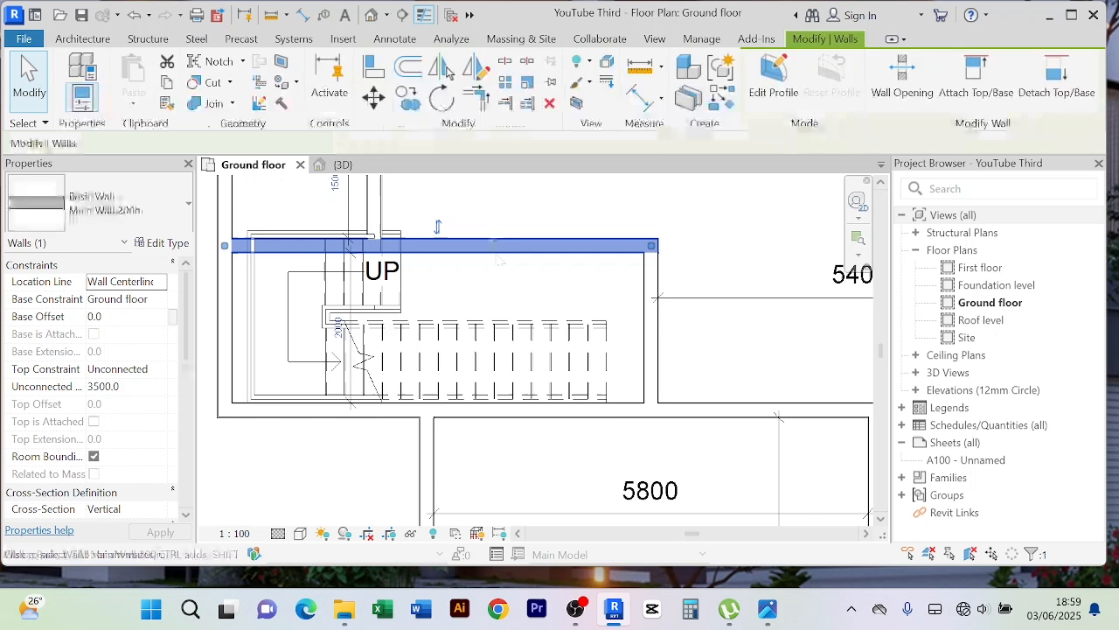
click(374, 69)
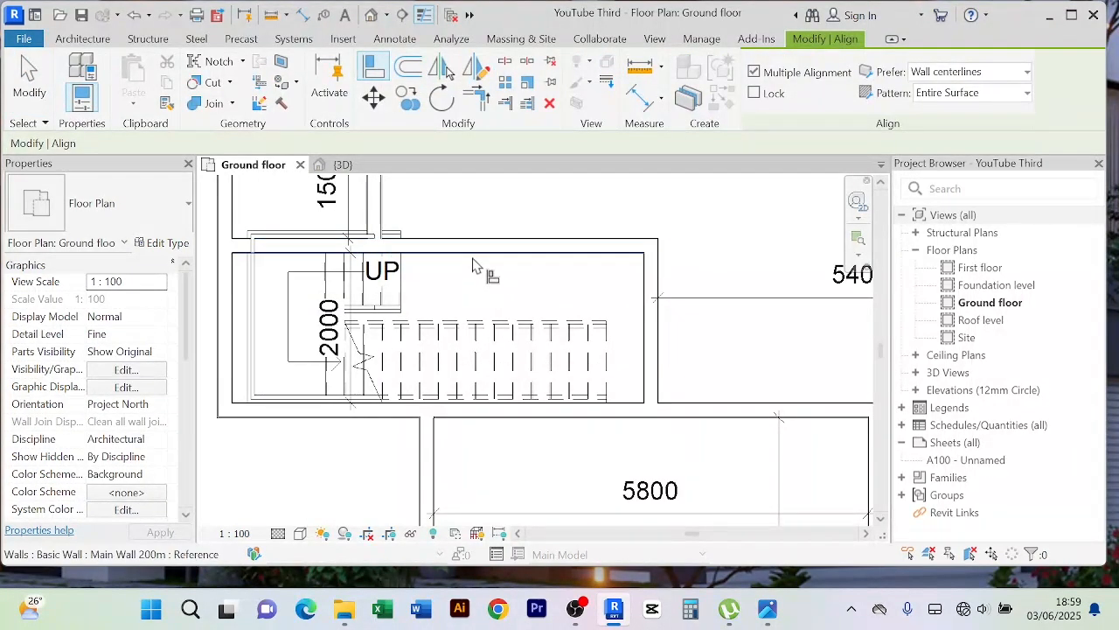
scroll(292, 224, up, 2)
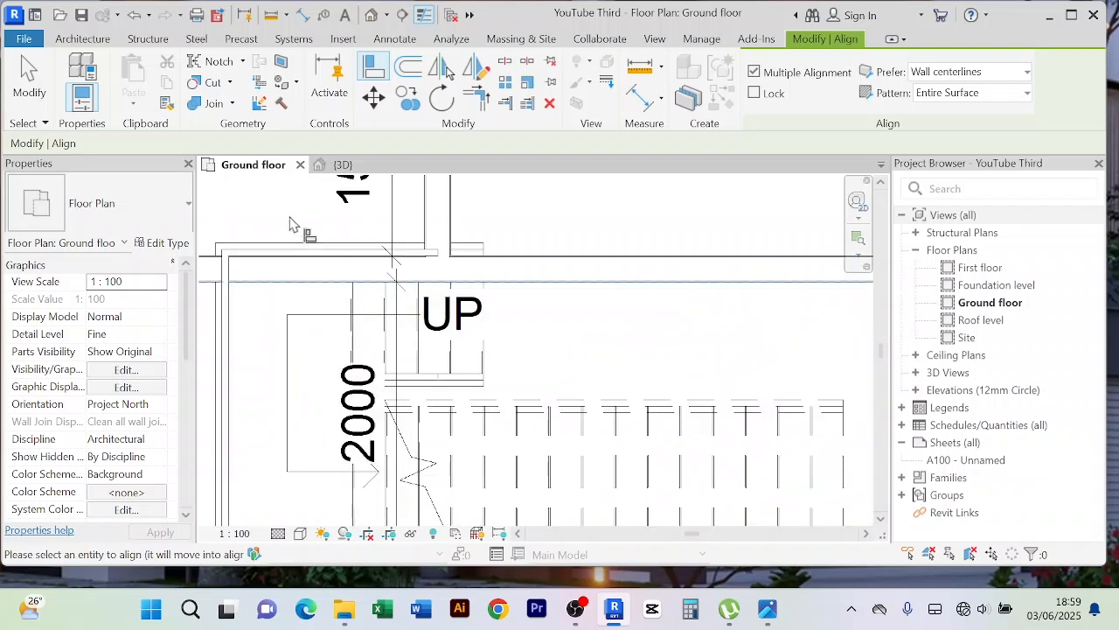
click(288, 247)
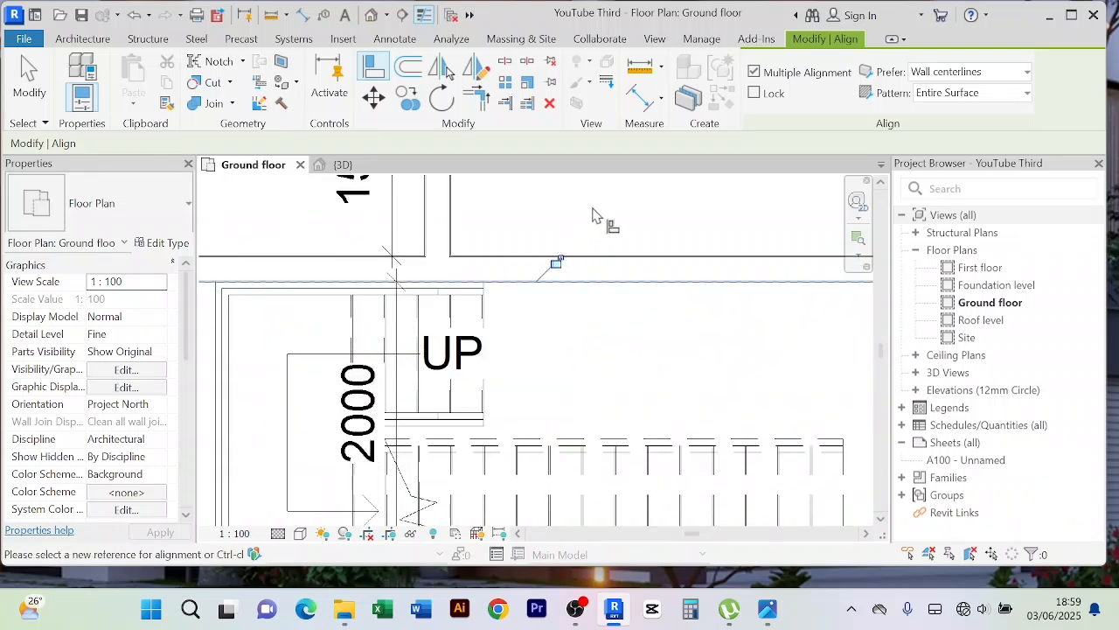
right_click(599, 210)
click(638, 210)
right_click(631, 200)
click(647, 208)
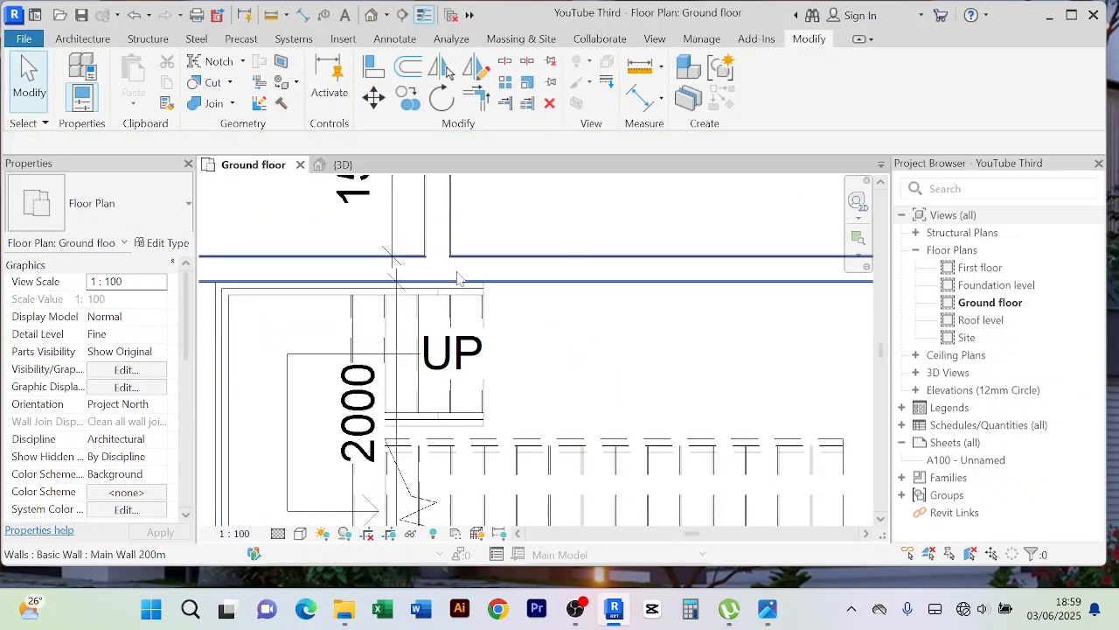
Align the inner face of the stair room's lower wall with the stair's lower outer edge
scroll(575, 327, down, 2)
middle_drag(555, 428, 530, 365)
scroll(463, 411, up, 1)
middle_drag(441, 462, 528, 400)
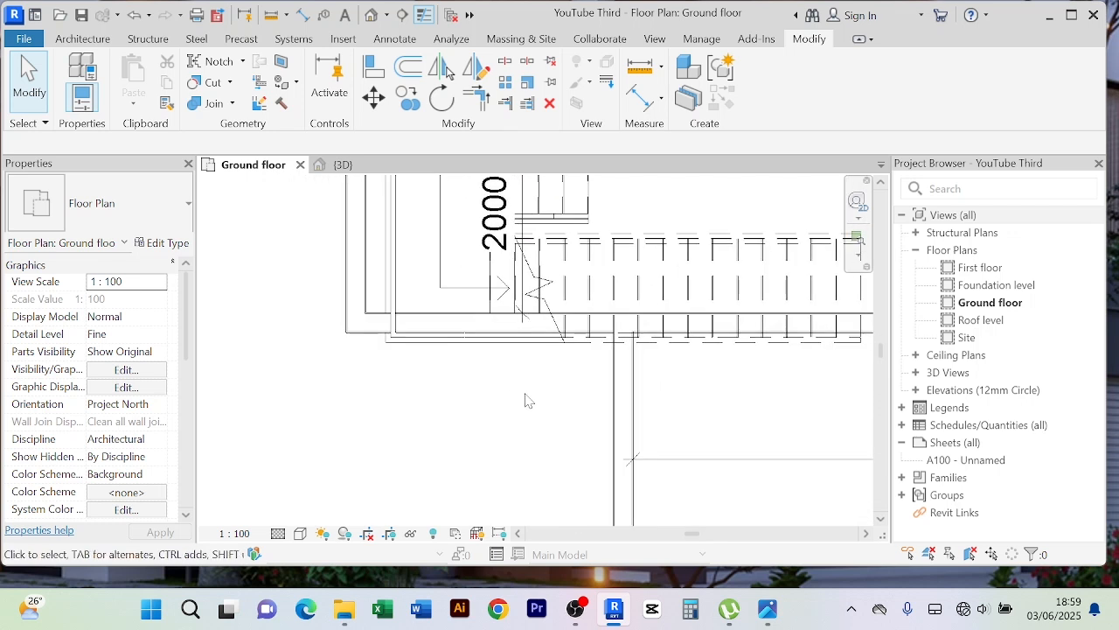
click(371, 70)
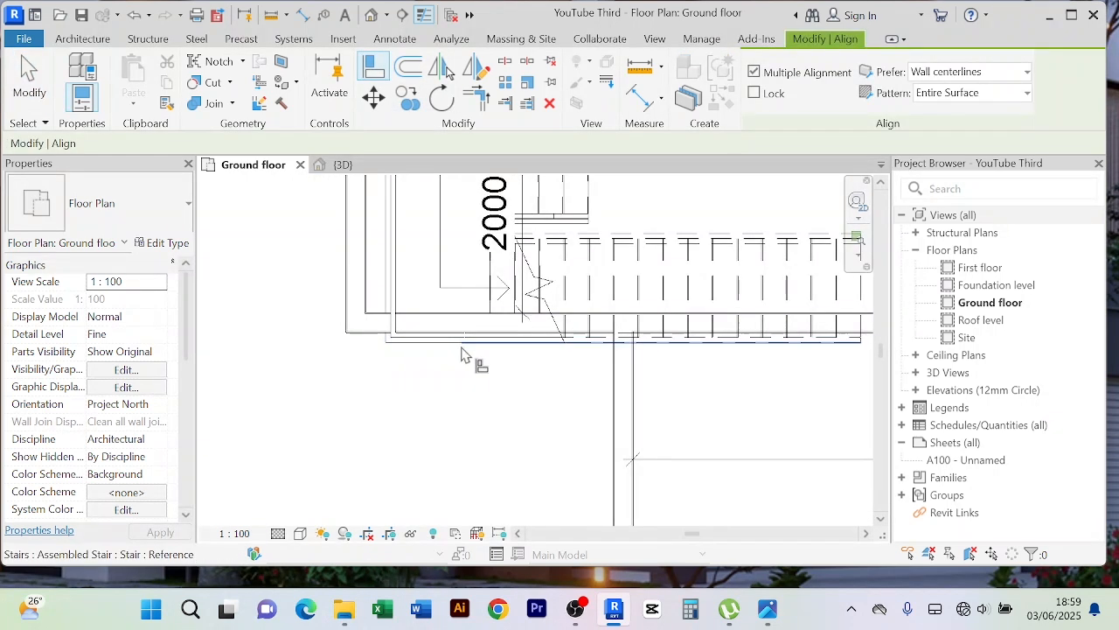
click(436, 350)
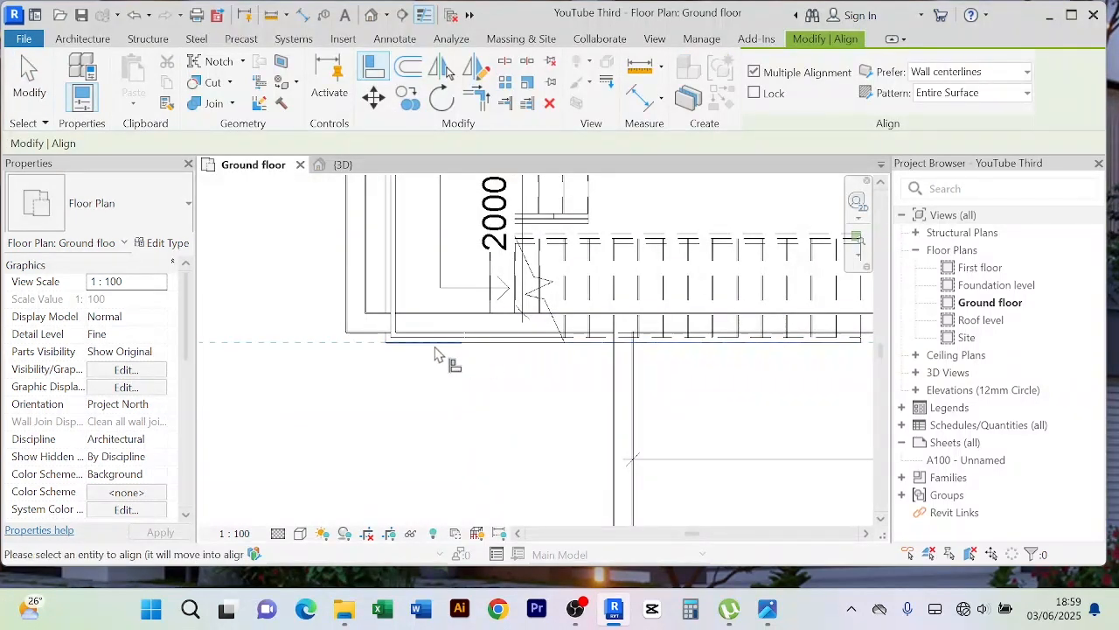
click(374, 323)
scroll(481, 424, down, 4)
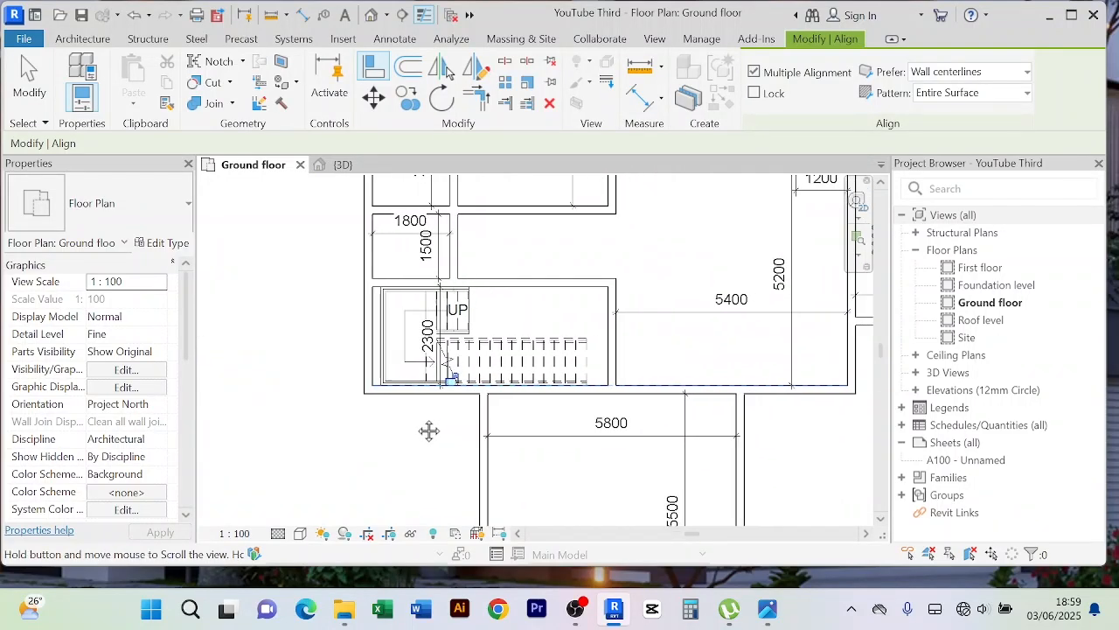
right_click(644, 260)
click(682, 254)
right_click(658, 225)
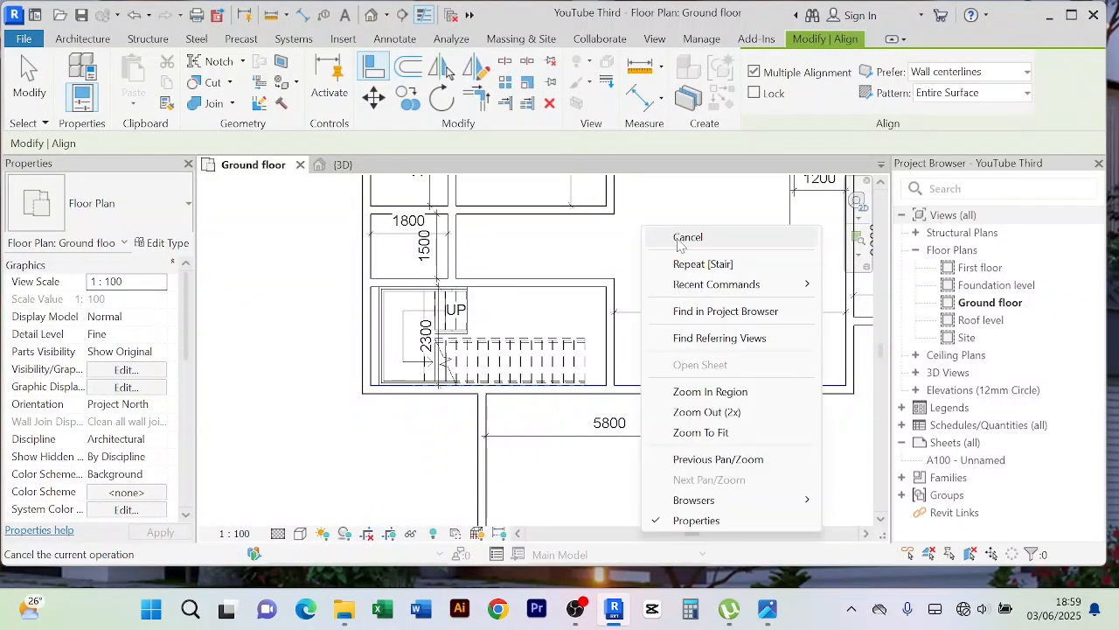
click(671, 235)
right_click(661, 242)
click(680, 248)
right_click(641, 228)
click(664, 247)
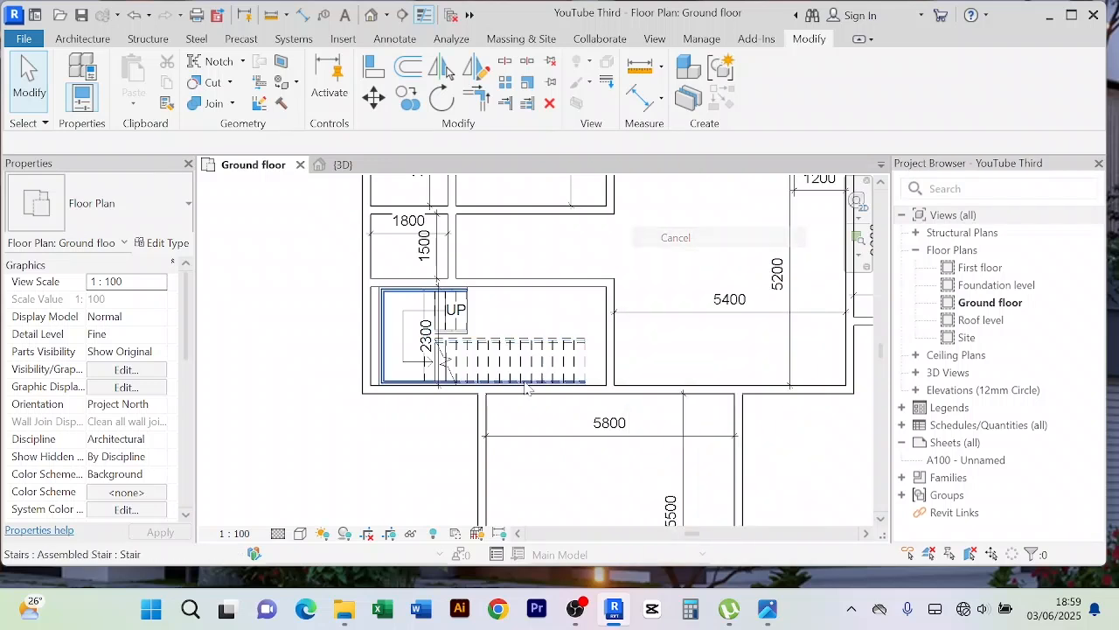
middle_drag(564, 457, 518, 311)
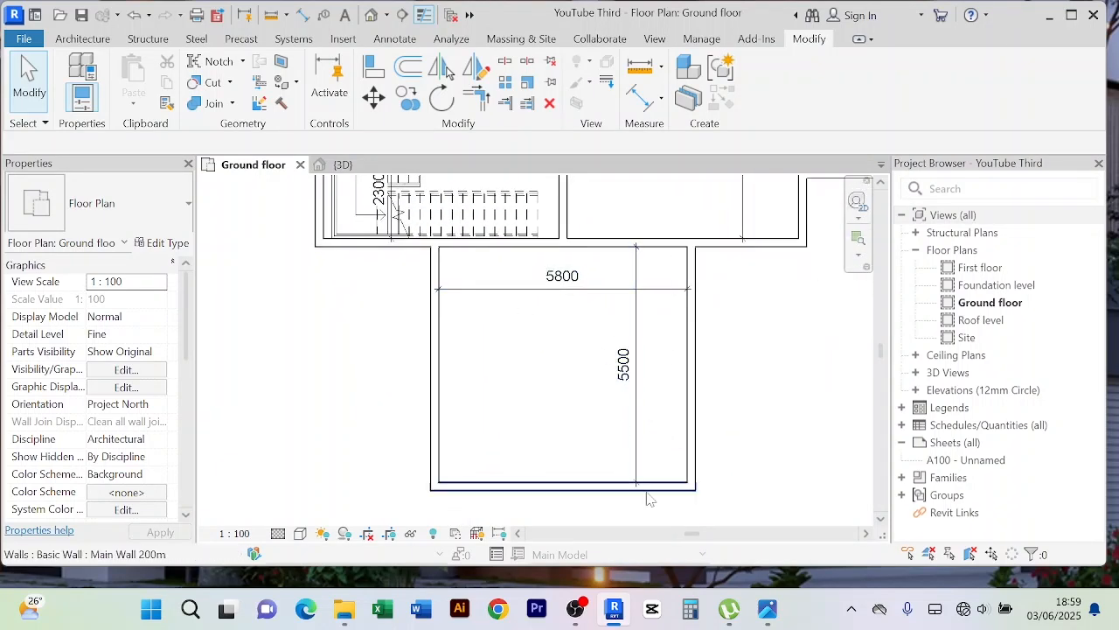
Move the lower wall of the room below the stair so the room's vertical dimension is 5800 mm
middle_drag(600, 451, 573, 408)
mouse_move(564, 359)
middle_down()
mouse_move(560, 375)
mouse_move(564, 359)
middle_up()
scroll(588, 337, up, 2)
scroll(554, 345, down, 2)
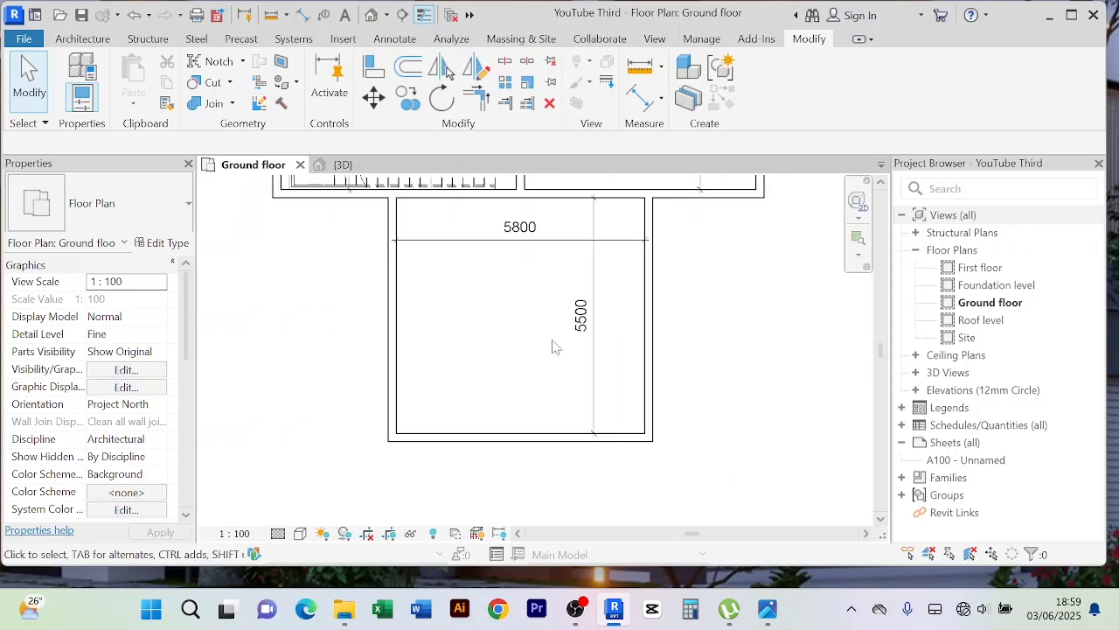
scroll(575, 328, up, 2)
scroll(575, 329, down, 2)
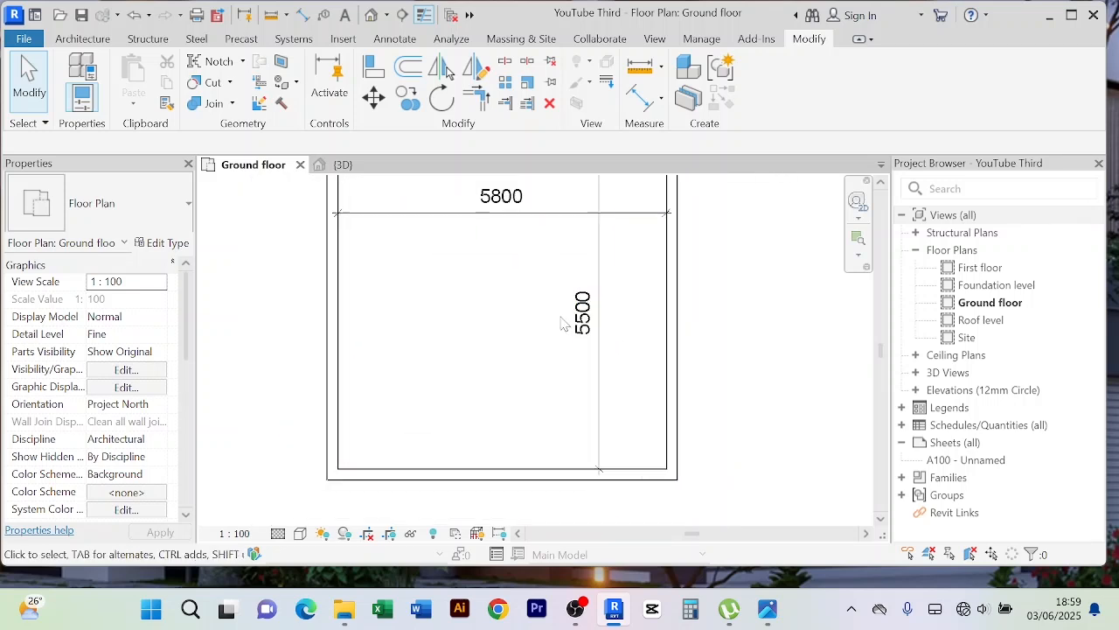
click(537, 467)
click(580, 312)
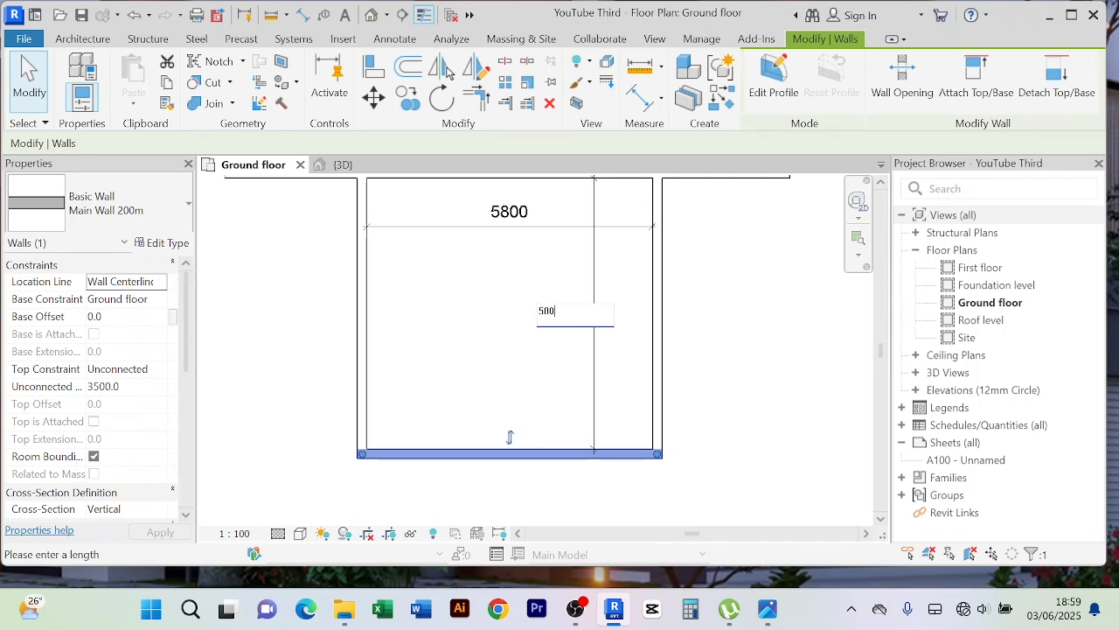
key(Return)
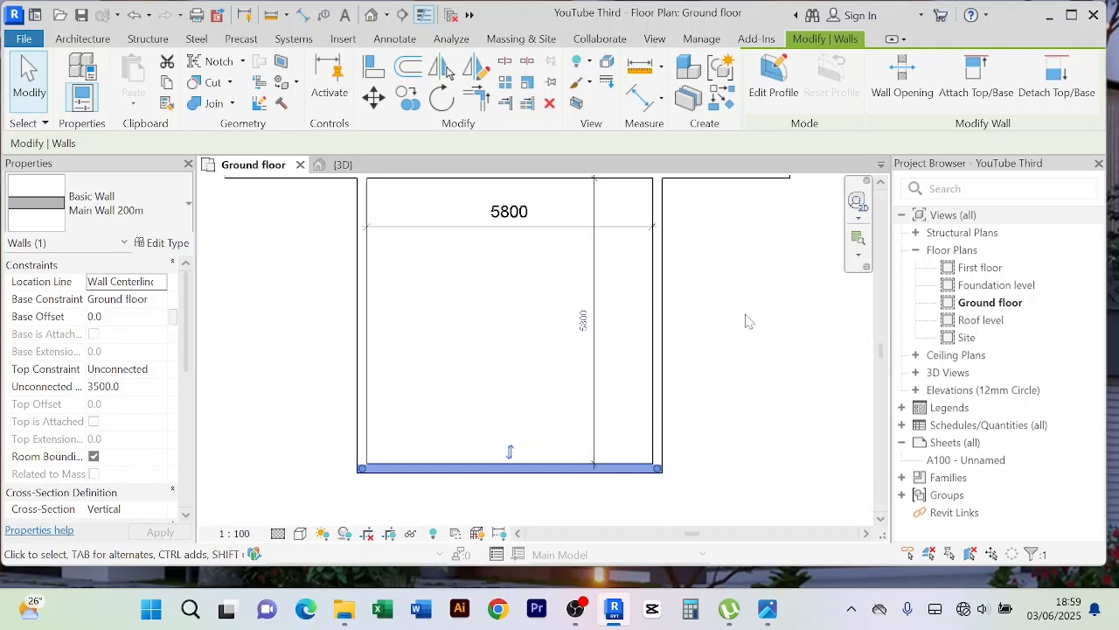
click(746, 320)
Align the stair landing's outer edge with the inner face of the stair room's left wall
scroll(746, 321, down, 3)
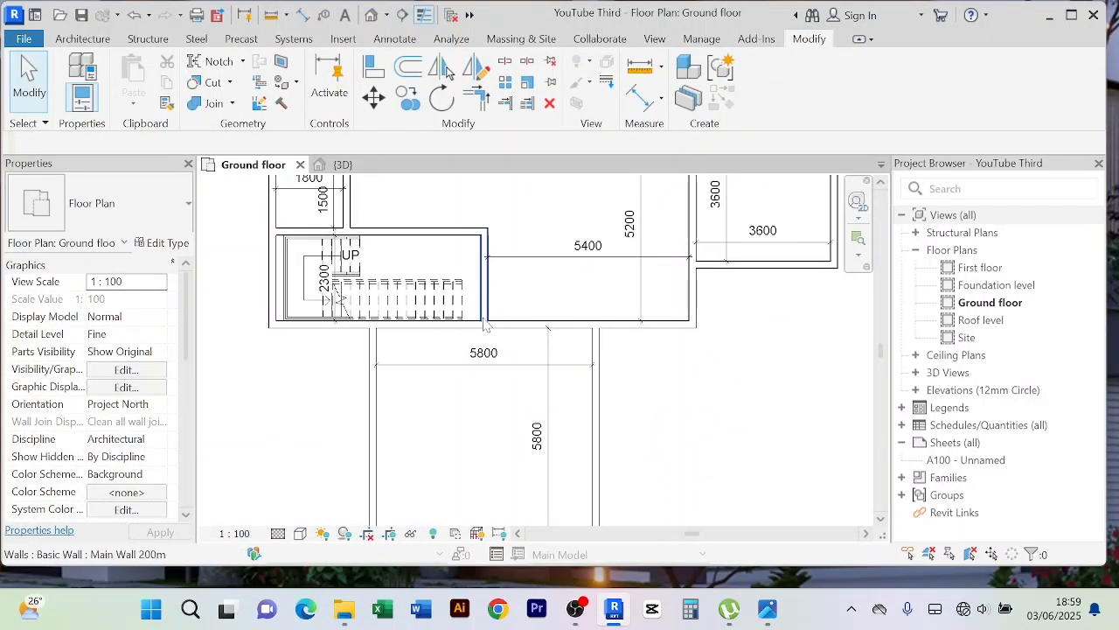
scroll(430, 270, up, 3)
scroll(430, 268, down, 1)
middle_drag(430, 267, 501, 284)
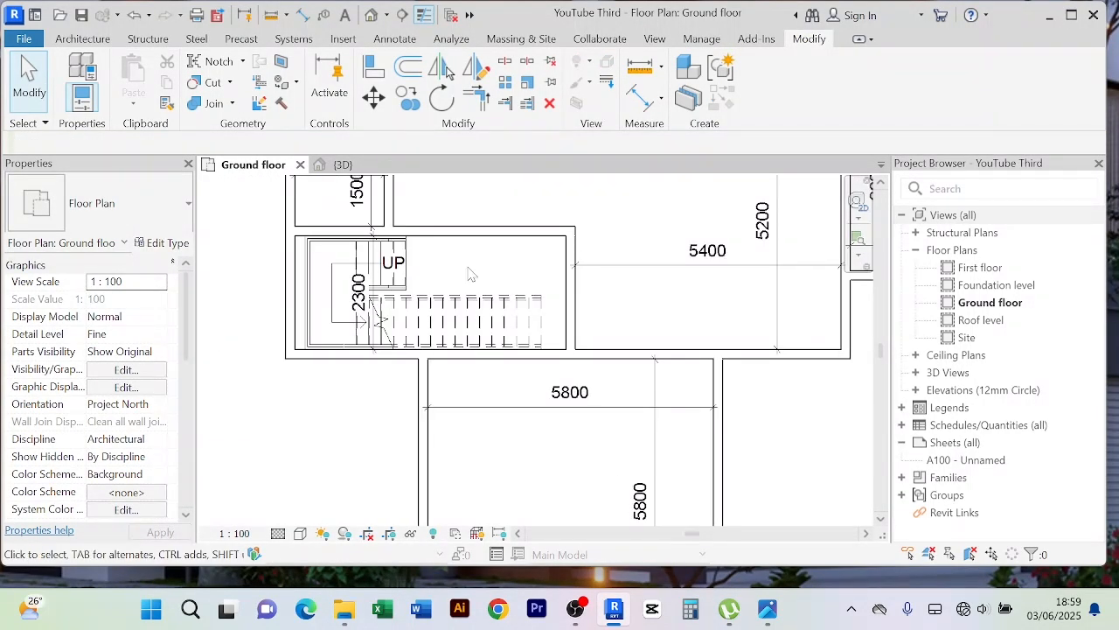
scroll(485, 275, up, 2)
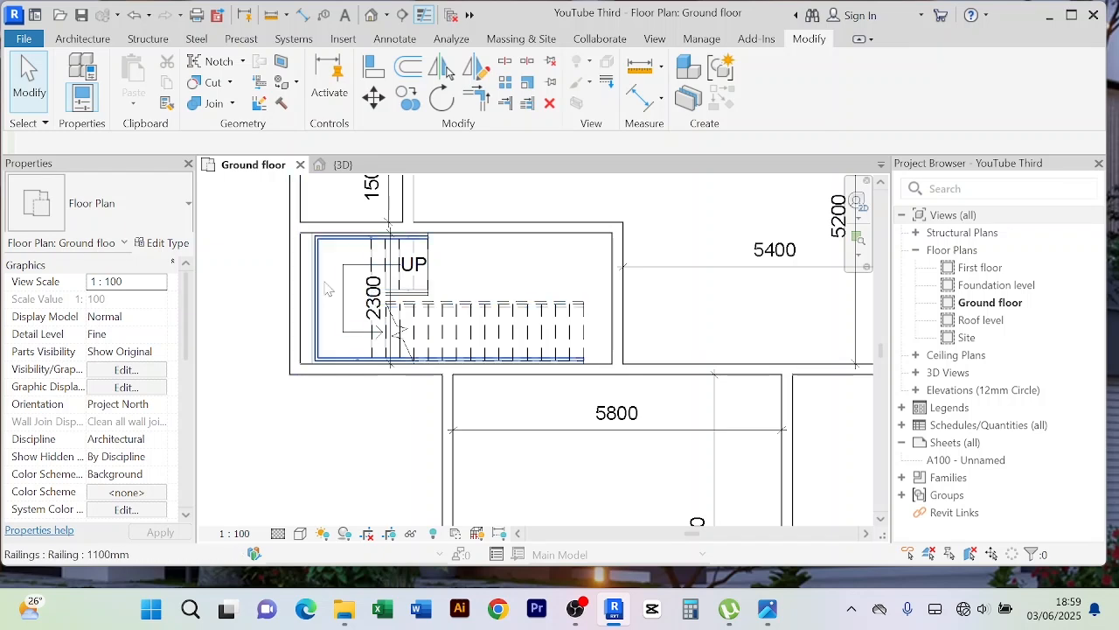
scroll(302, 302, up, 2)
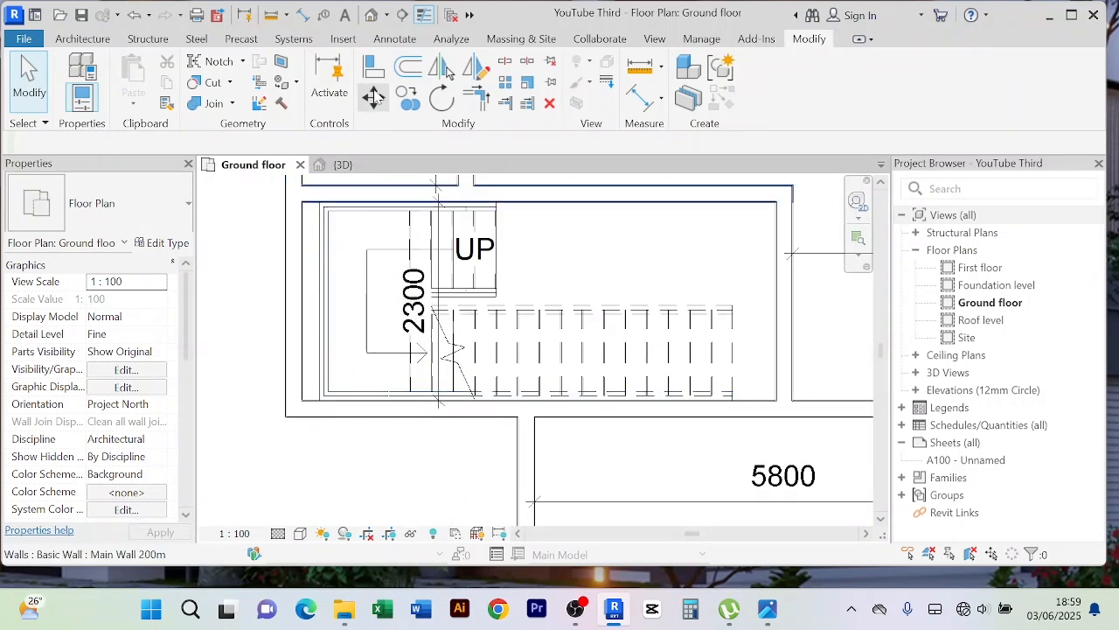
click(374, 70)
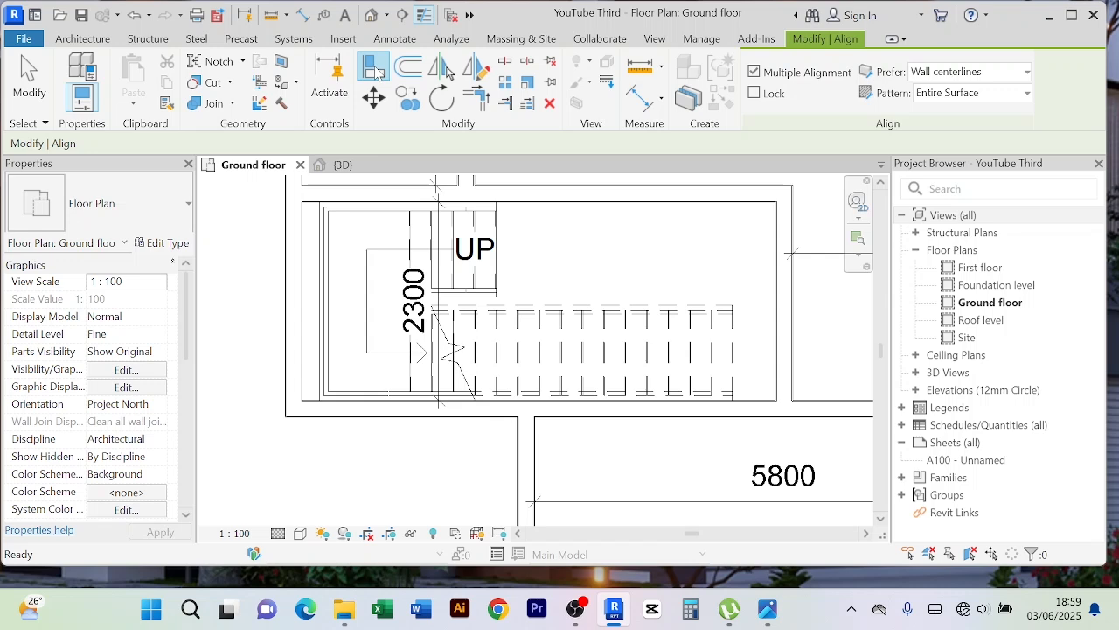
click(304, 293)
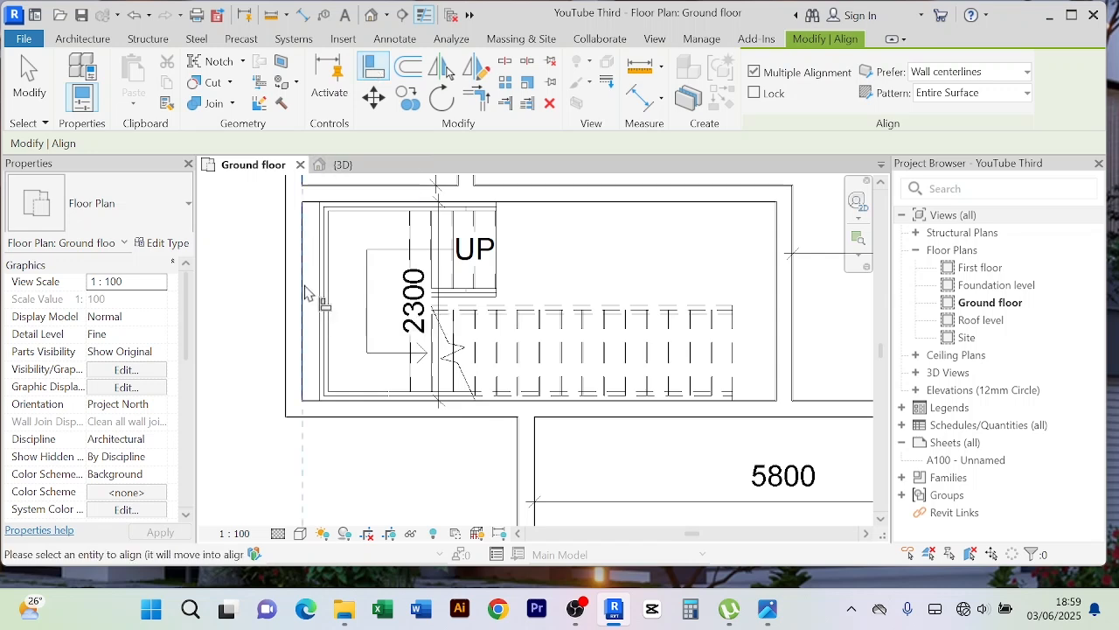
scroll(315, 297, up, 2)
scroll(325, 300, down, 4)
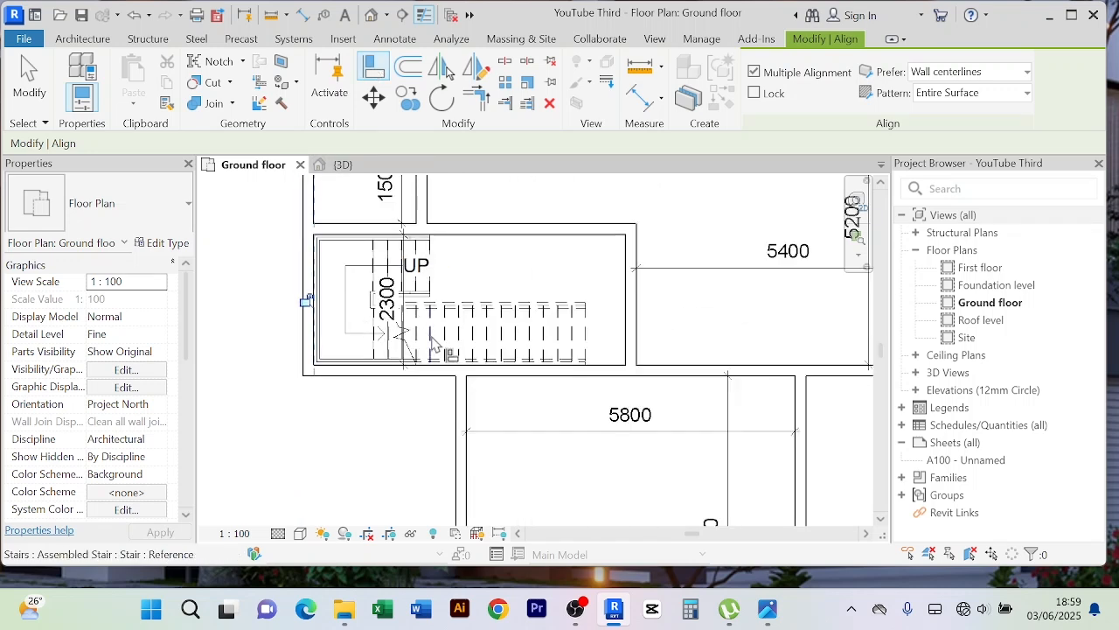
right_click(278, 230)
click(260, 224)
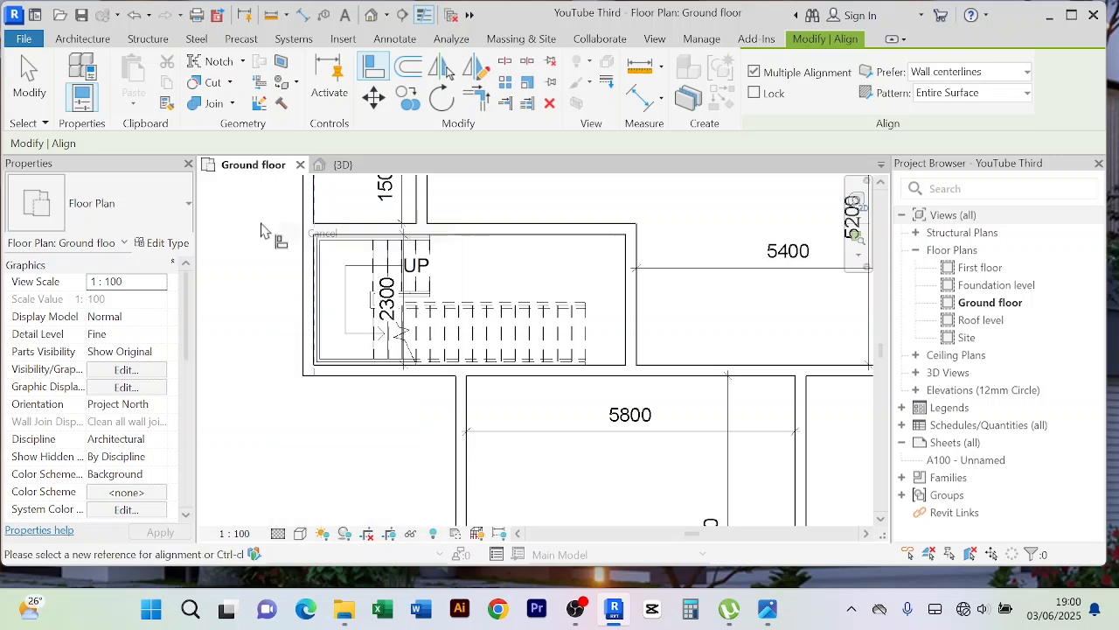
right_click(260, 226)
click(253, 234)
right_click(250, 226)
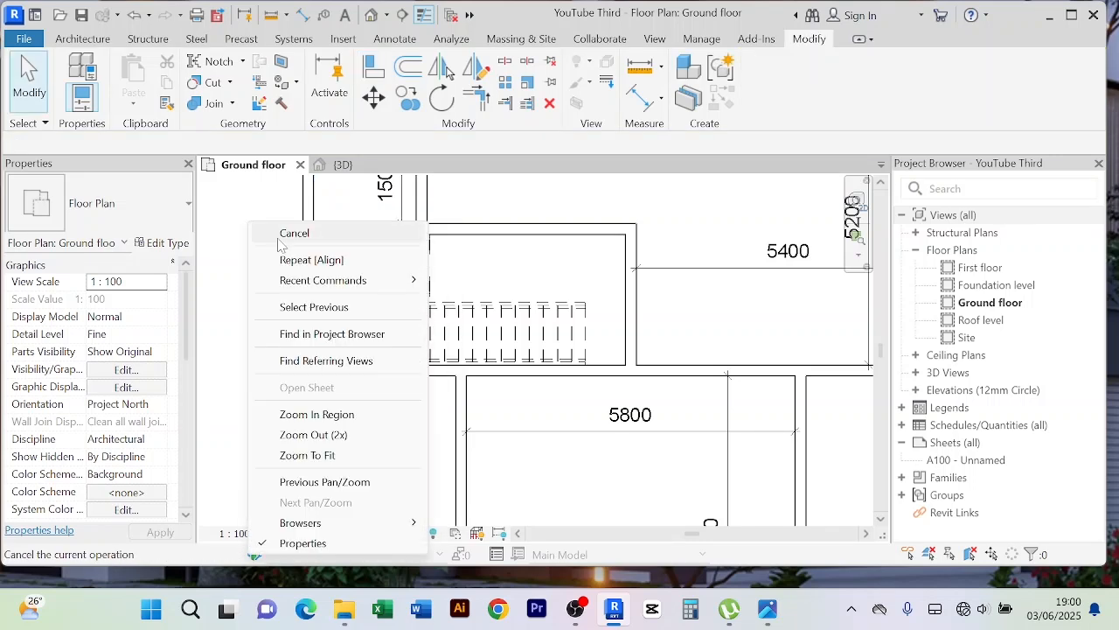
click(262, 235)
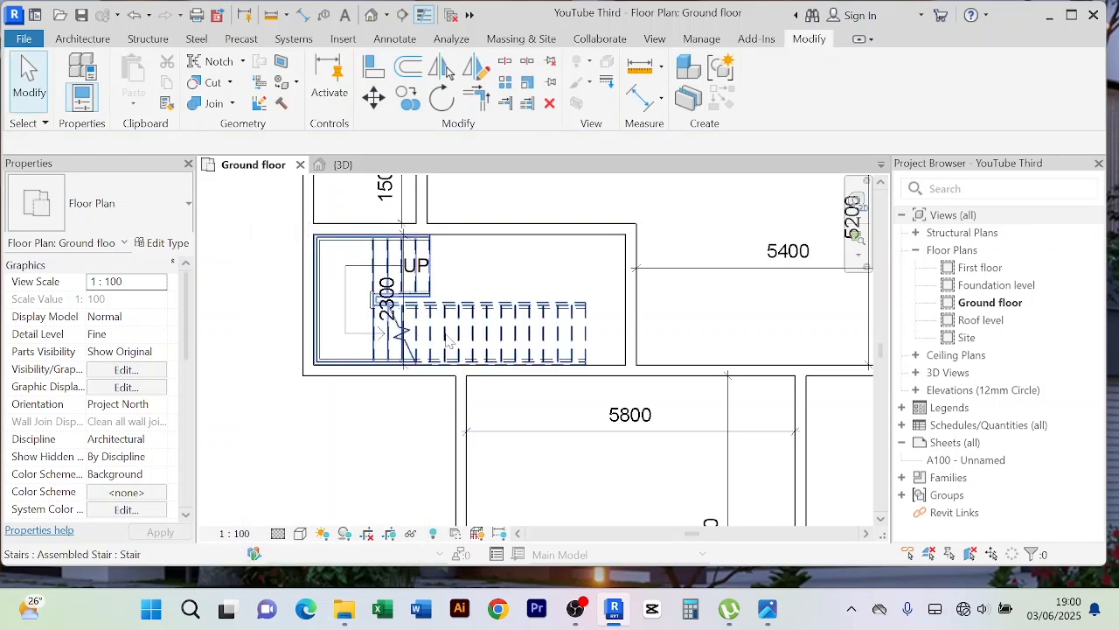
Open the 3D view and examine the stair's upper run and its railings up to the top step
scroll(587, 339, down, 1)
middle_drag(587, 295, 550, 299)
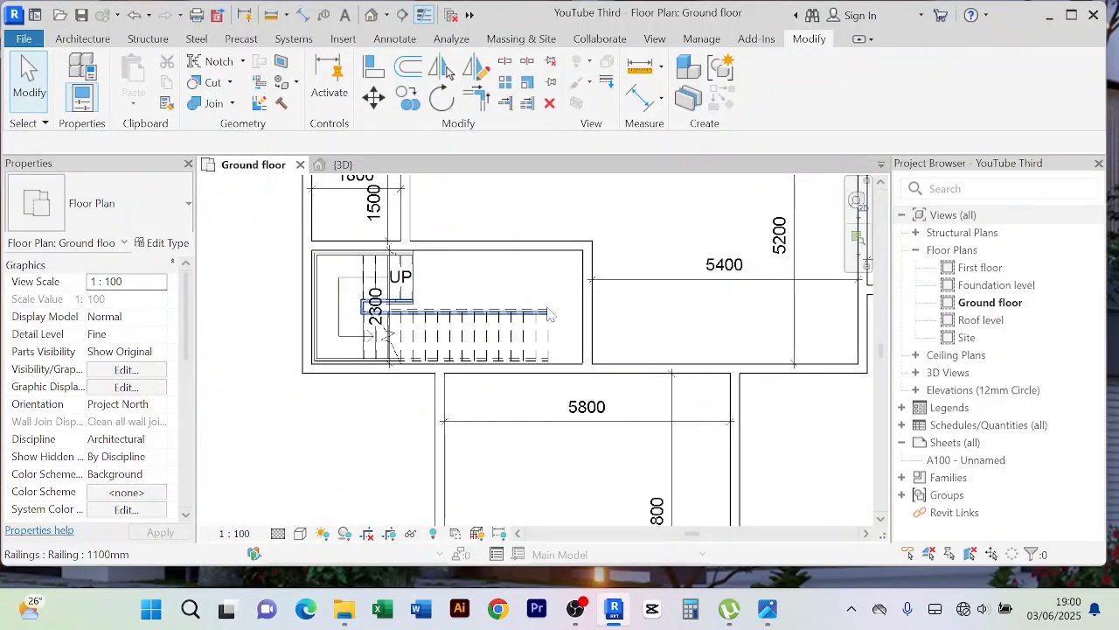
click(349, 166)
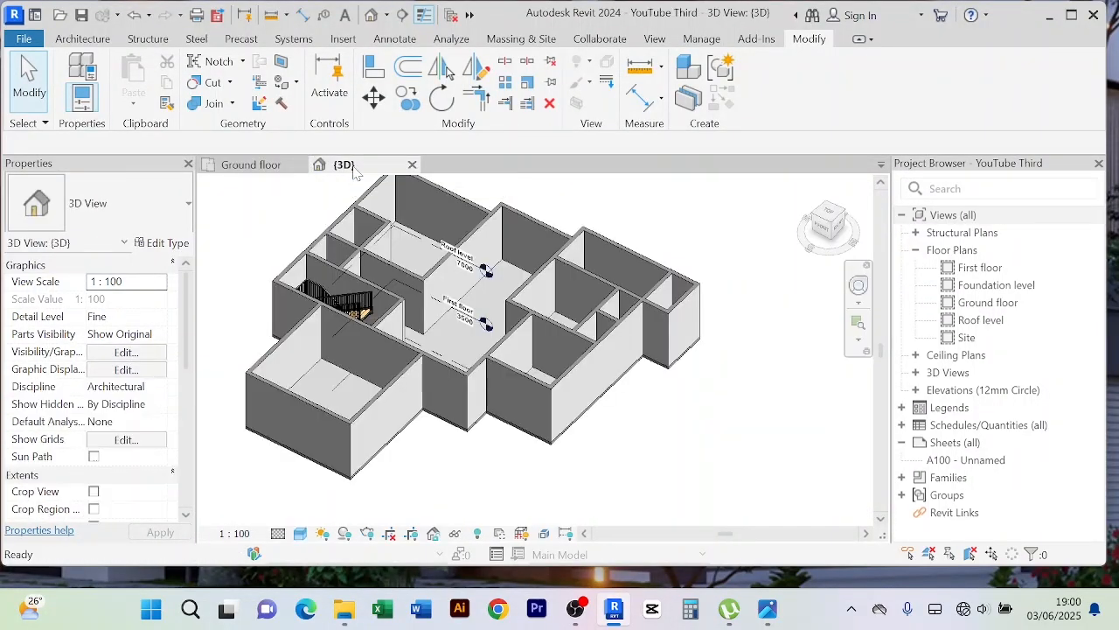
scroll(527, 450, up, 2)
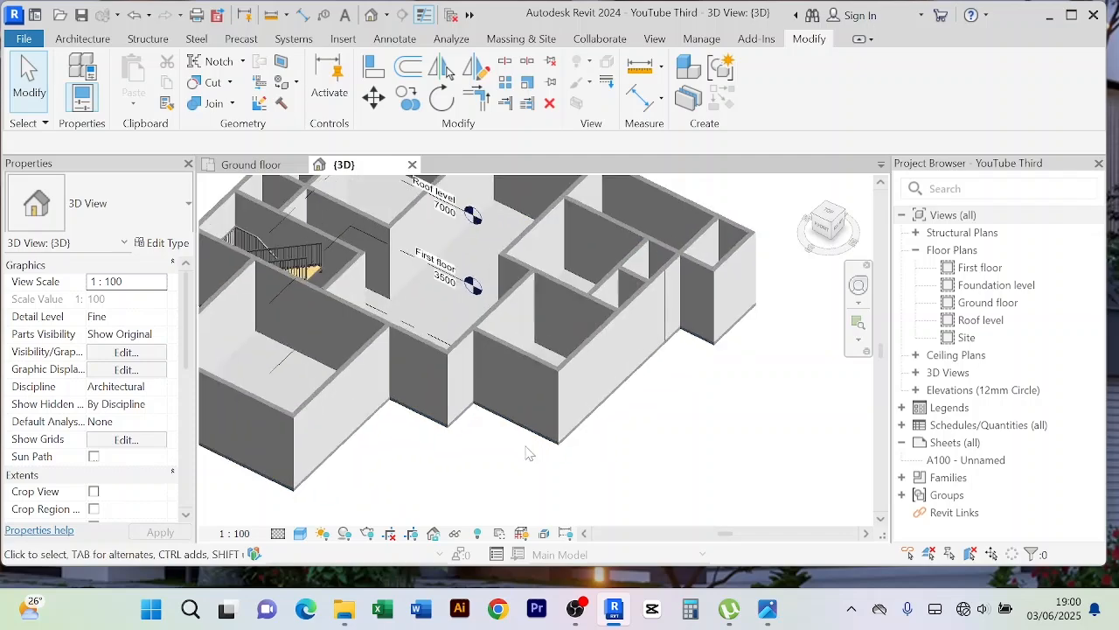
shift+middle_drag(525, 452, 562, 394)
scroll(457, 364, up, 4)
scroll(559, 375, down, 2)
middle_drag(609, 489, 630, 365)
shift+middle_drag(564, 390, 599, 394)
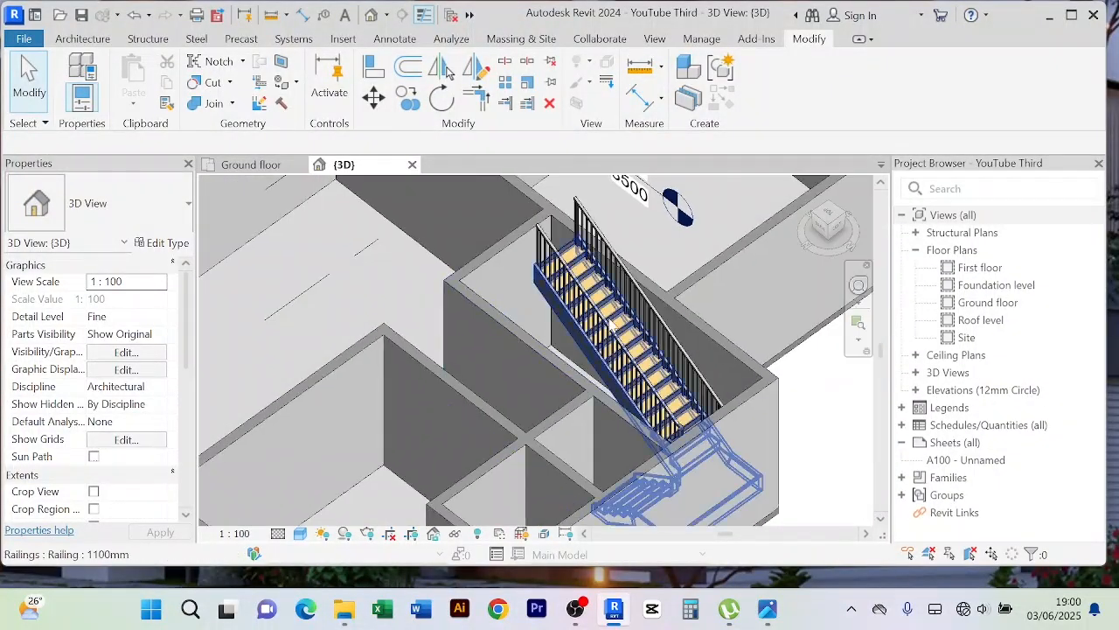
middle_drag(595, 320, 546, 367)
scroll(524, 341, up, 4)
scroll(516, 354, down, 2)
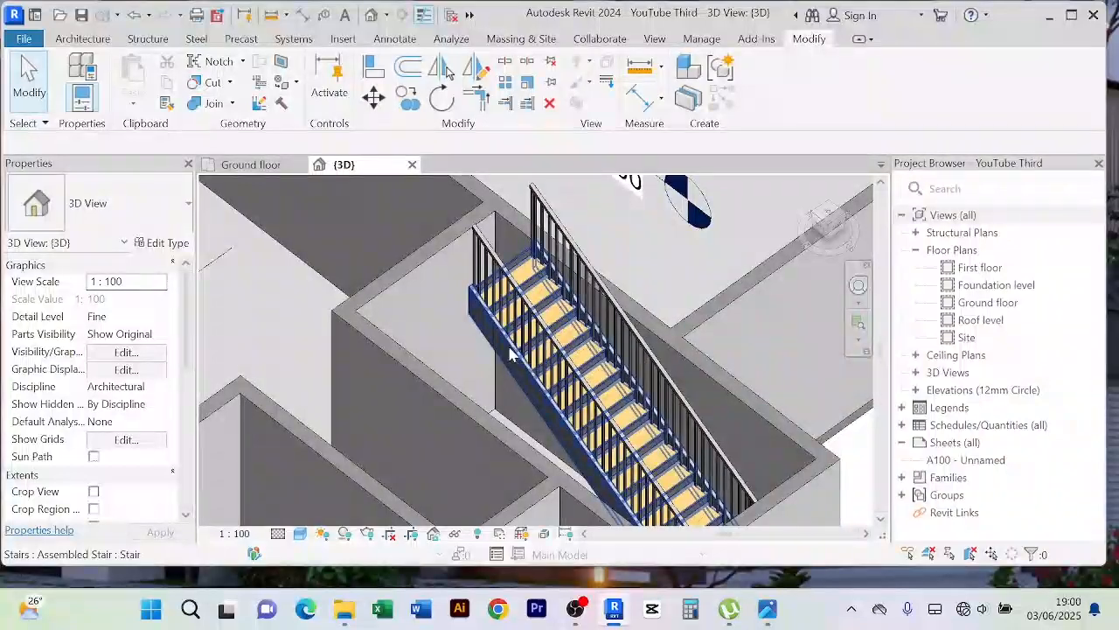
scroll(494, 323, up, 3)
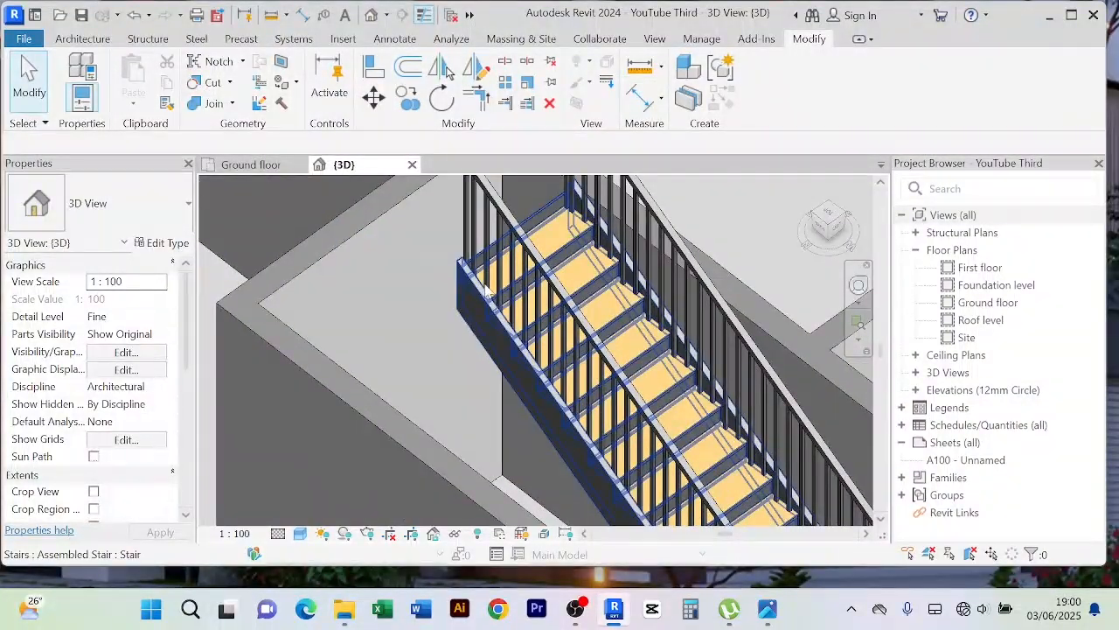
scroll(489, 291, up, 3)
scroll(524, 293, down, 3)
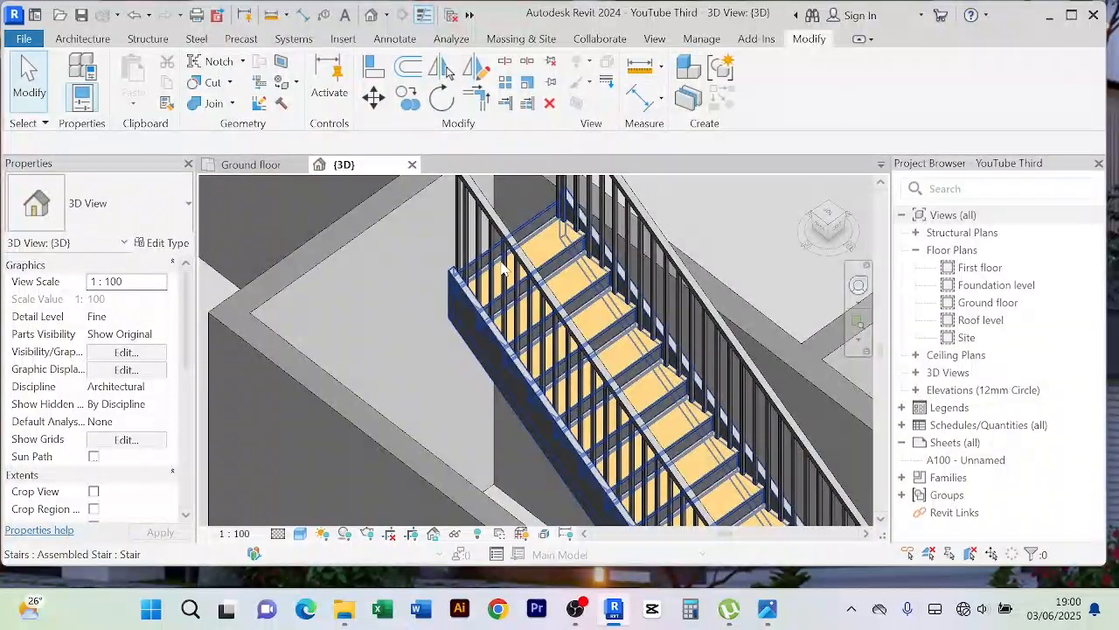
Select the stair in 3D and inspect from above and from the side how its runs and landing fit between the walls
click(502, 269)
scroll(490, 269, down, 3)
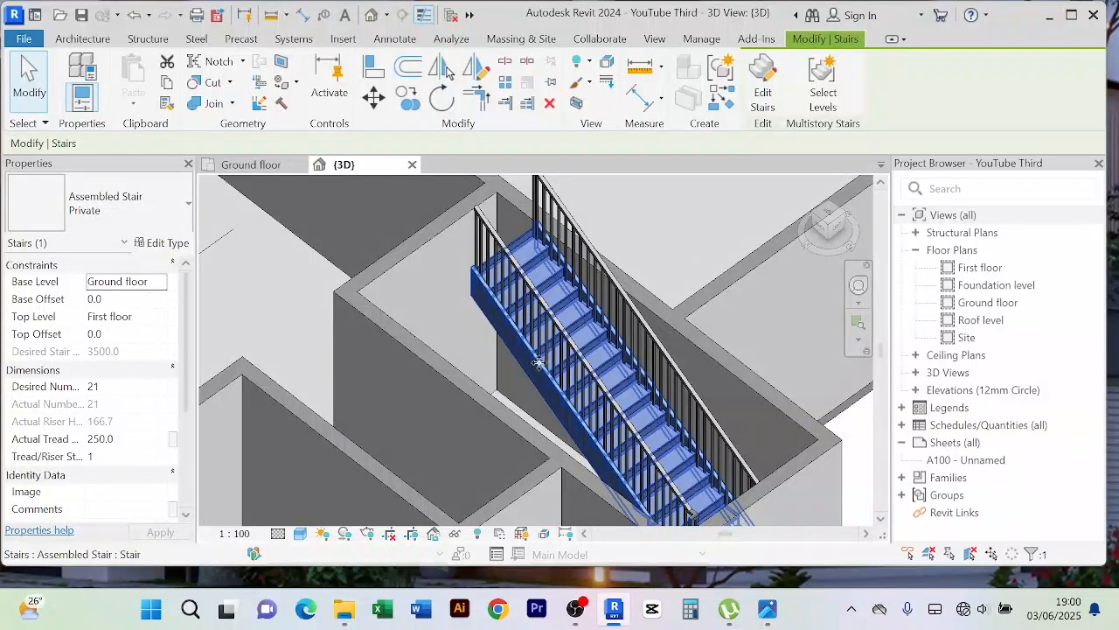
scroll(544, 374, down, 1)
middle_drag(544, 374, 473, 286)
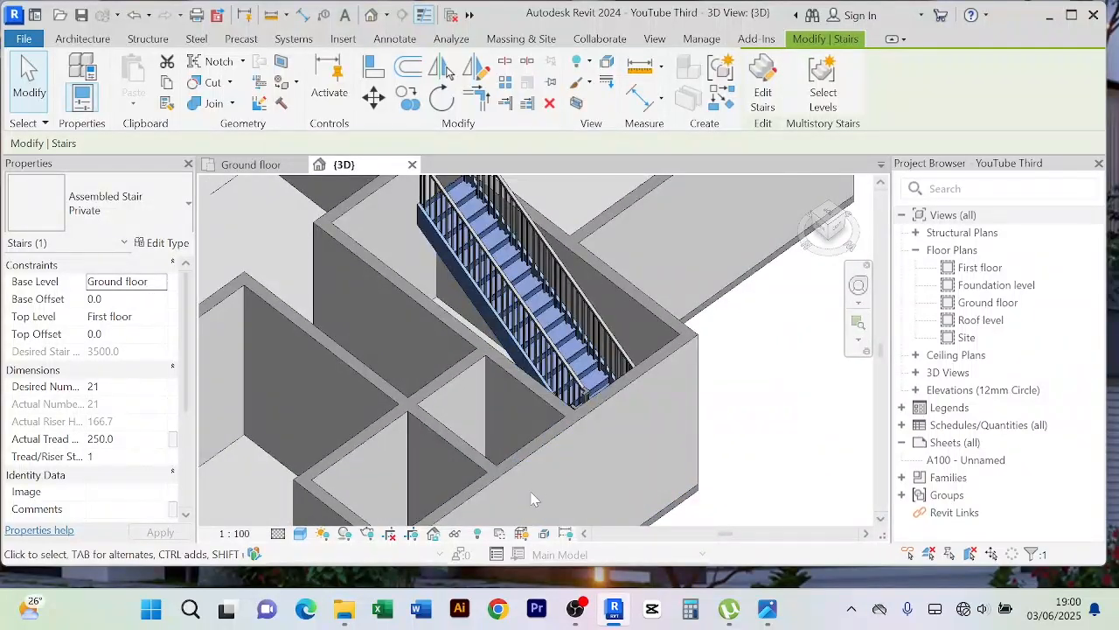
shift+middle_drag(540, 461, 567, 460)
scroll(500, 395, up, 2)
scroll(500, 395, down, 2)
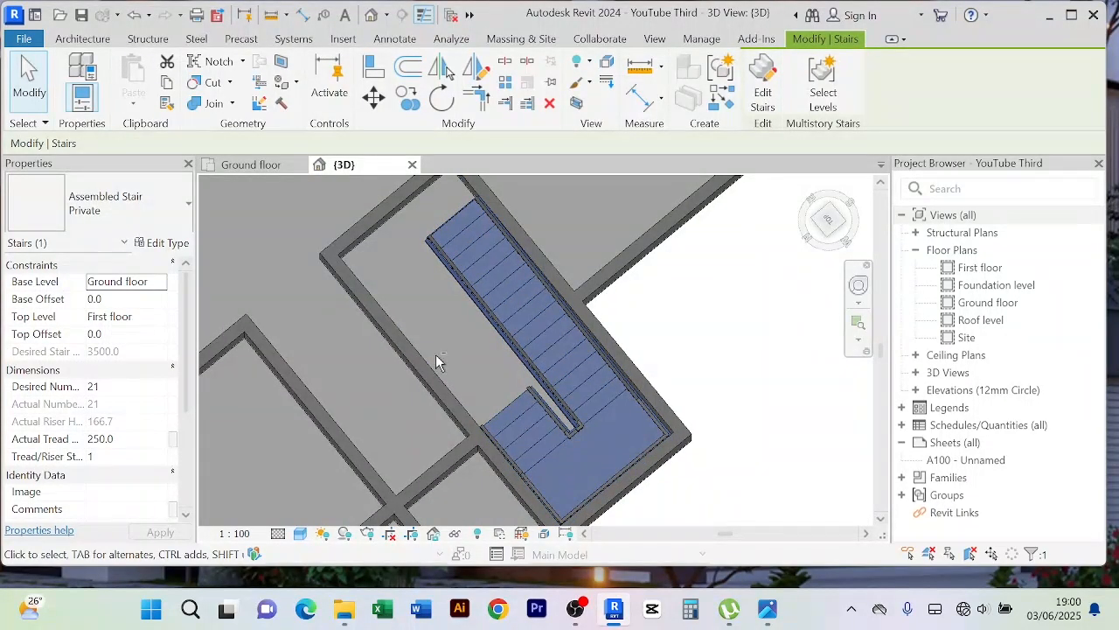
shift+middle_drag(434, 362, 481, 372)
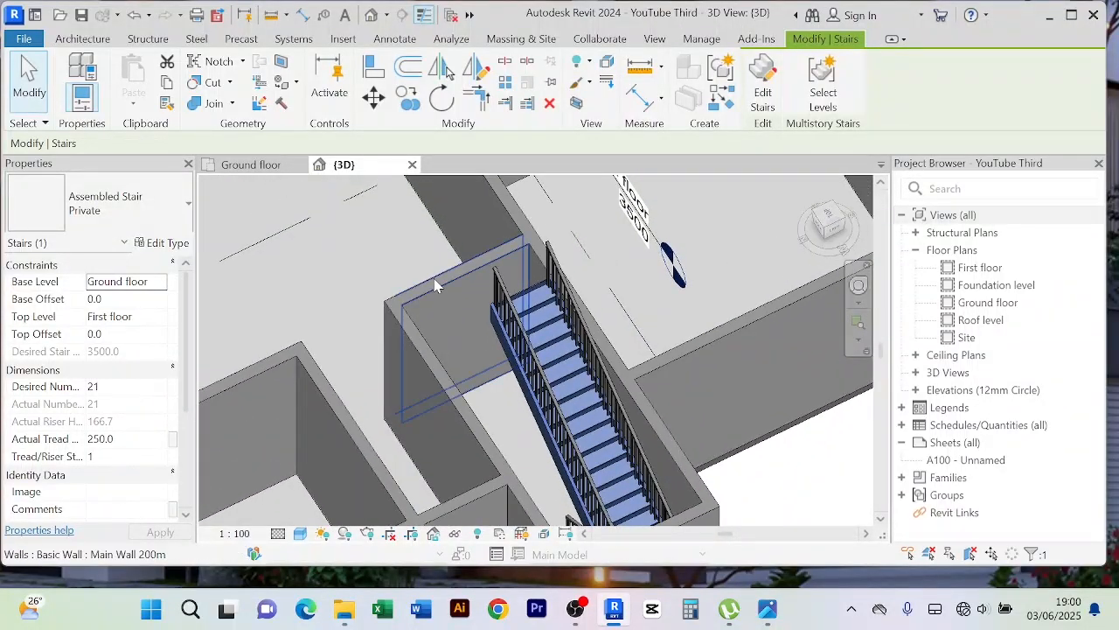
scroll(438, 287, down, 3)
click(733, 404)
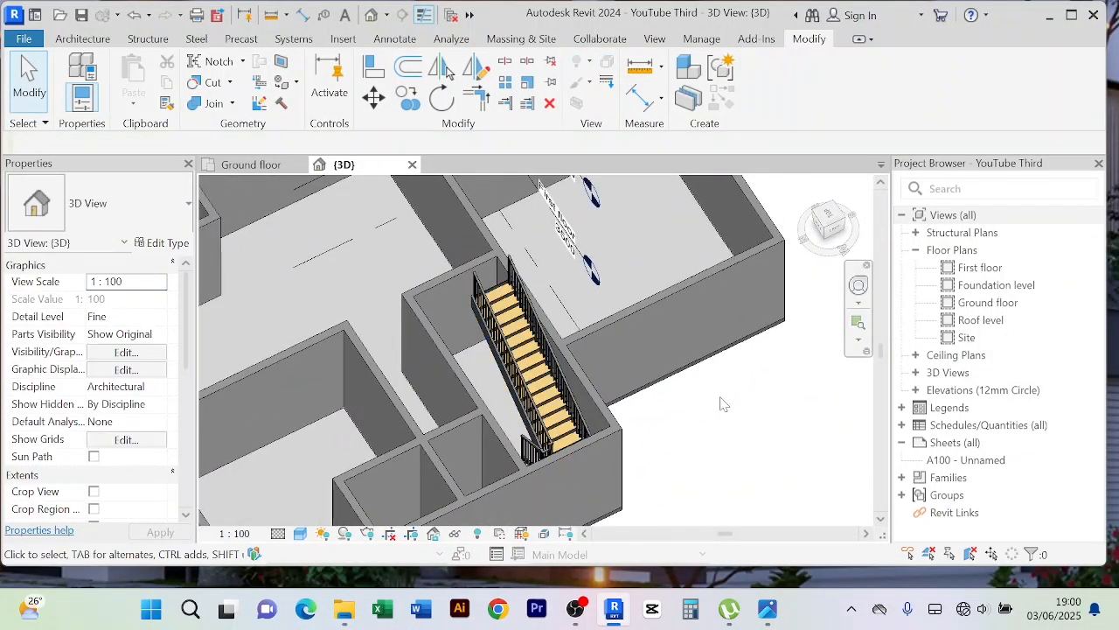
scroll(728, 404, down, 3)
shift+middle_drag(725, 419, 472, 376)
Delete the short wall closing the stair room's right end in the ground floor plan
click(249, 164)
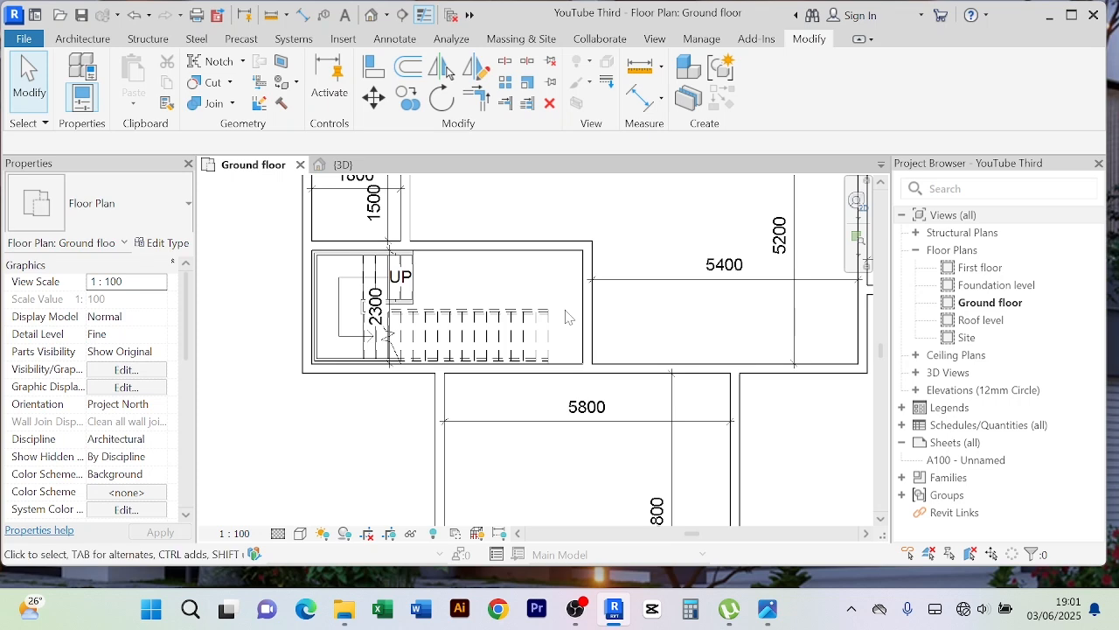
scroll(566, 319, up, 2)
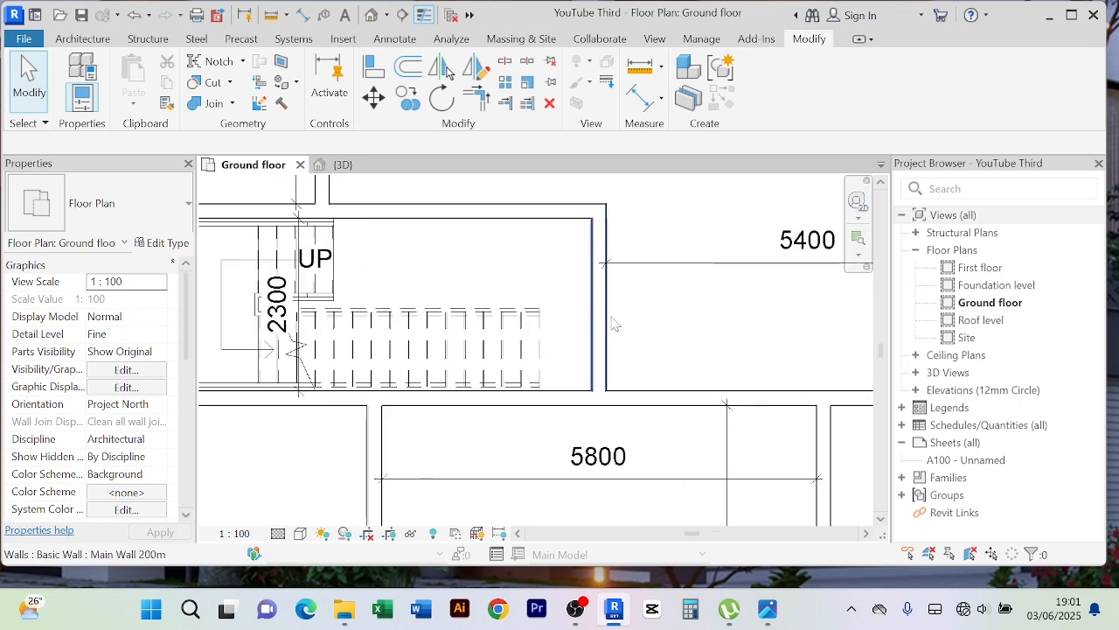
click(606, 324)
scroll(647, 348, down, 2)
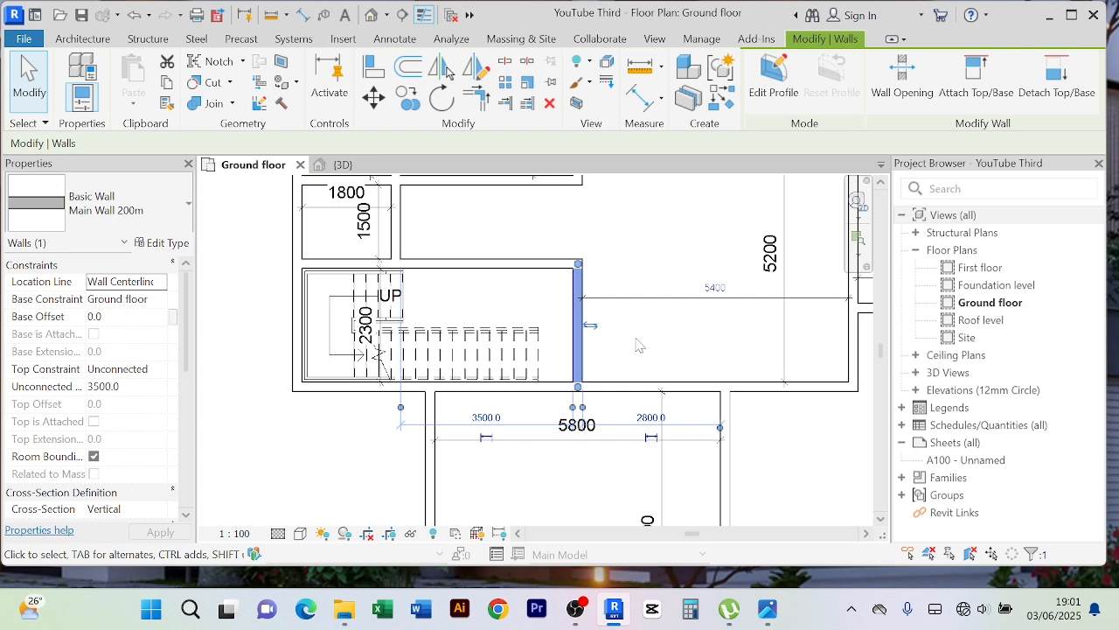
click(636, 345)
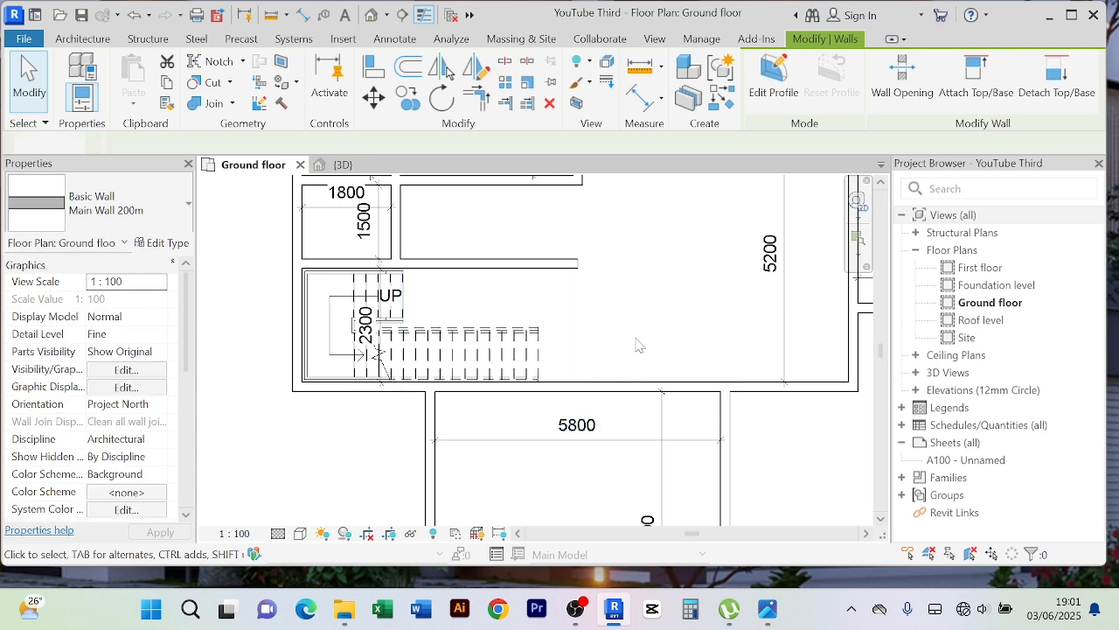
Align the free end of the stair room's upper wall with the end of the stair's longer run
scroll(625, 347, down, 2)
scroll(600, 376, up, 2)
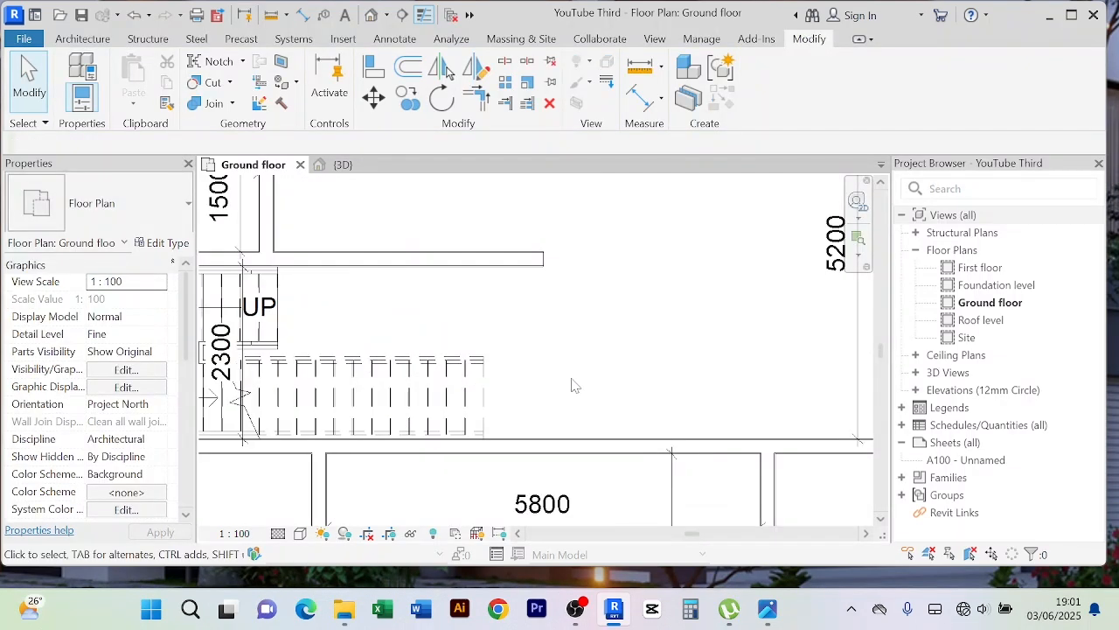
middle_drag(574, 360, 588, 352)
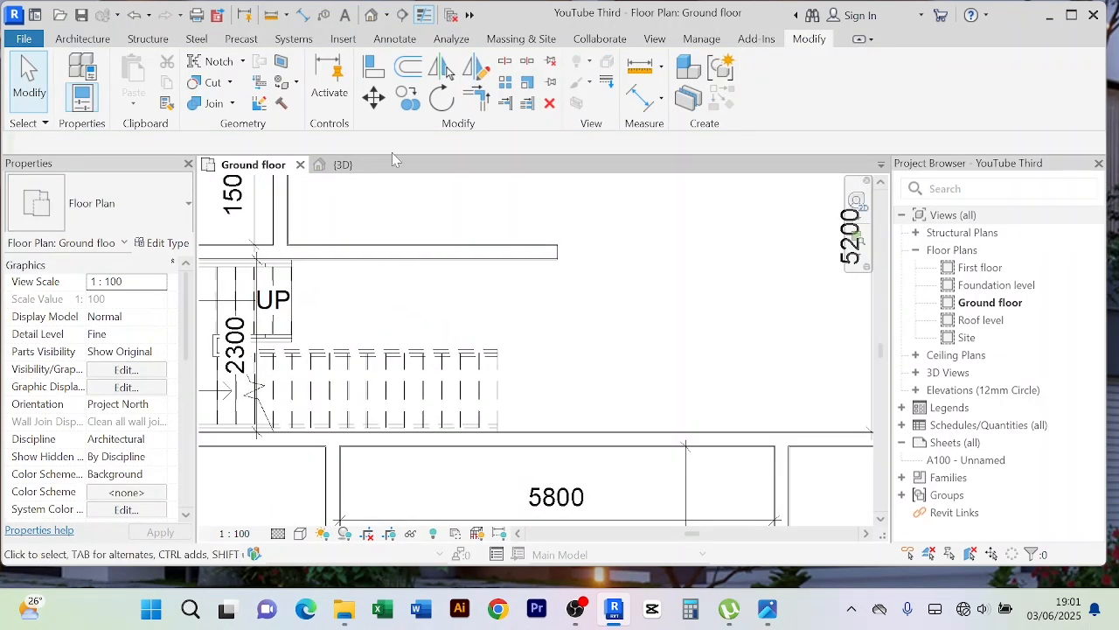
click(369, 68)
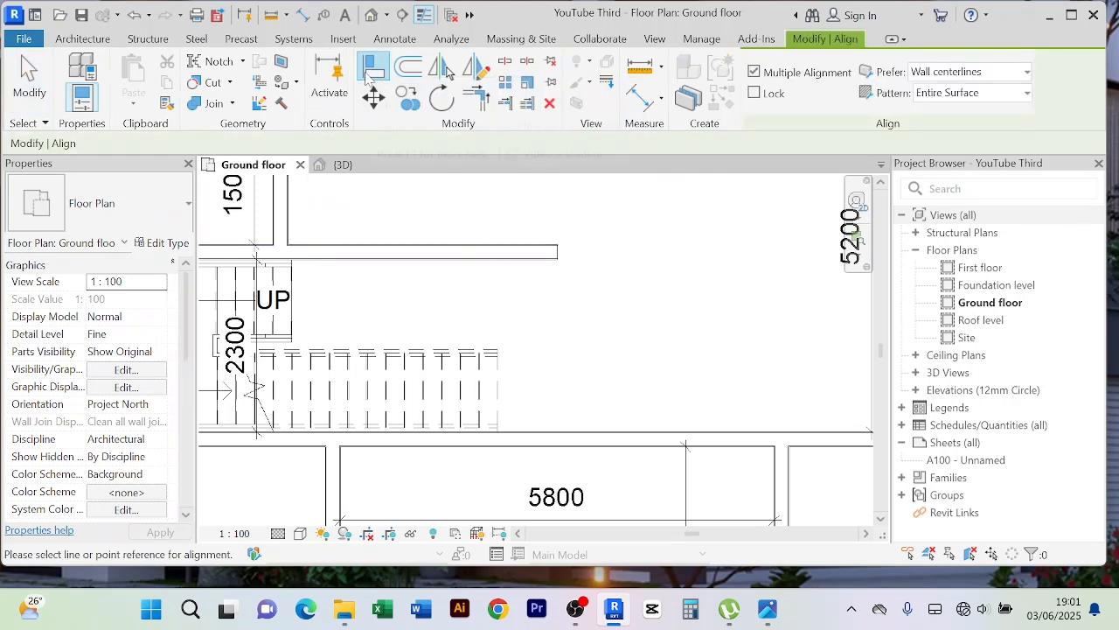
click(503, 387)
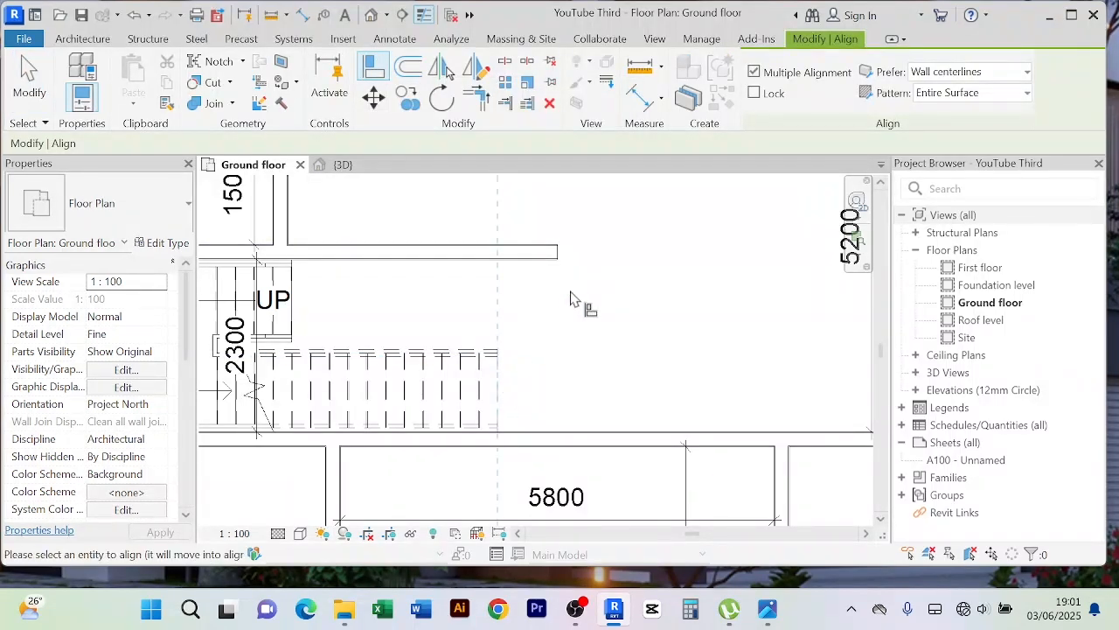
click(560, 254)
right_click(591, 229)
click(611, 238)
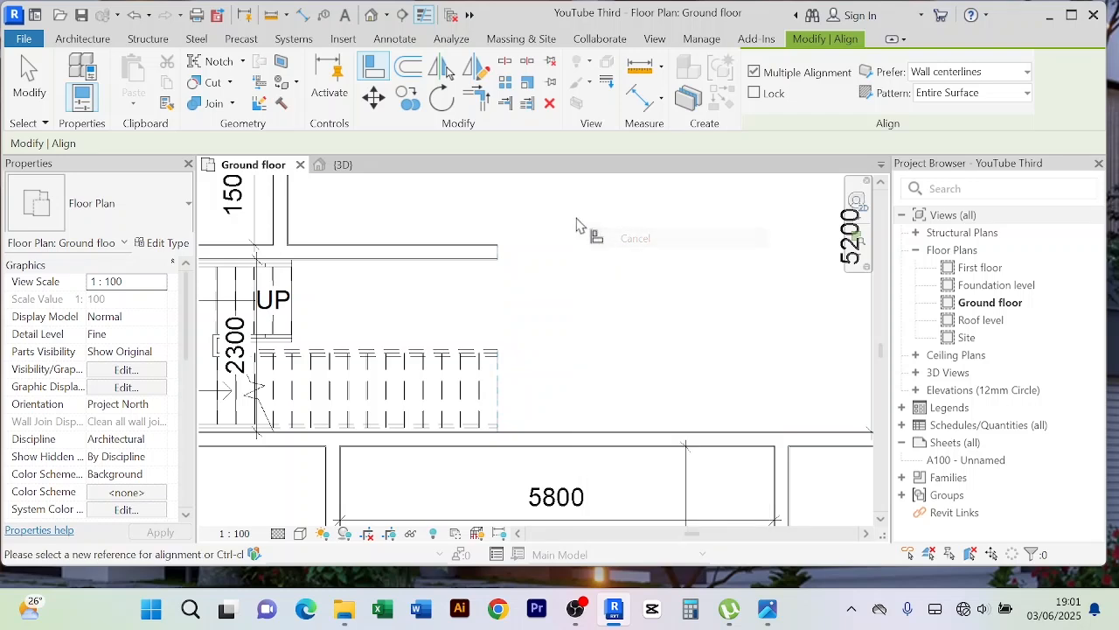
End the Align command and examine the opened stair room within the whole ground floor plan
right_click(575, 218)
click(598, 230)
right_click(587, 210)
click(622, 225)
scroll(577, 289, down, 1)
middle_drag(576, 307, 575, 378)
scroll(520, 240, down, 3)
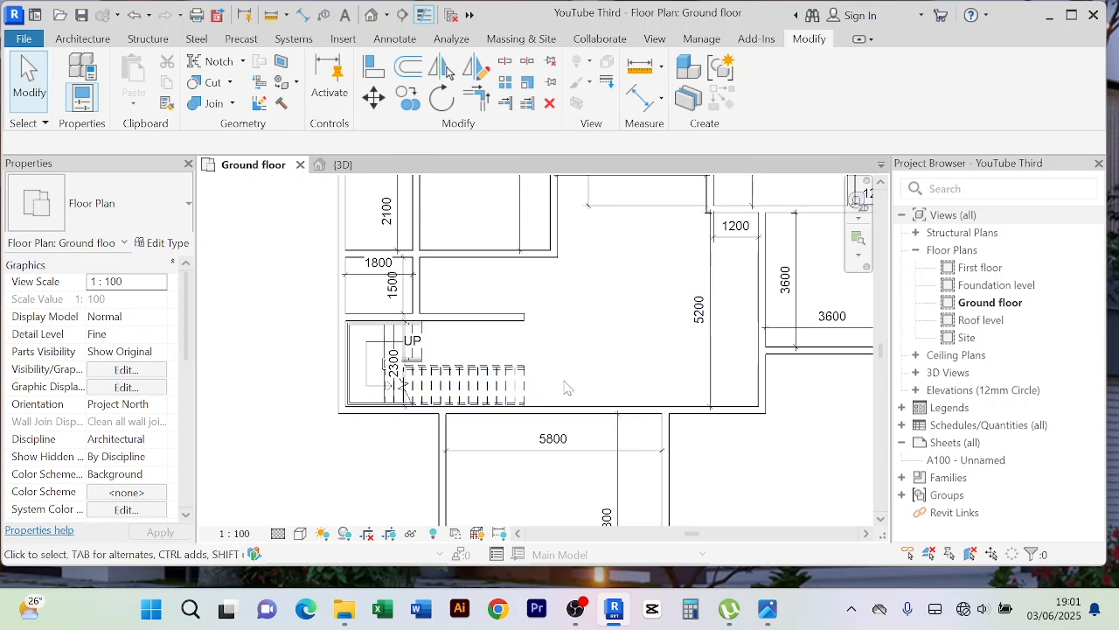
scroll(587, 341, down, 1)
scroll(577, 345, down, 3)
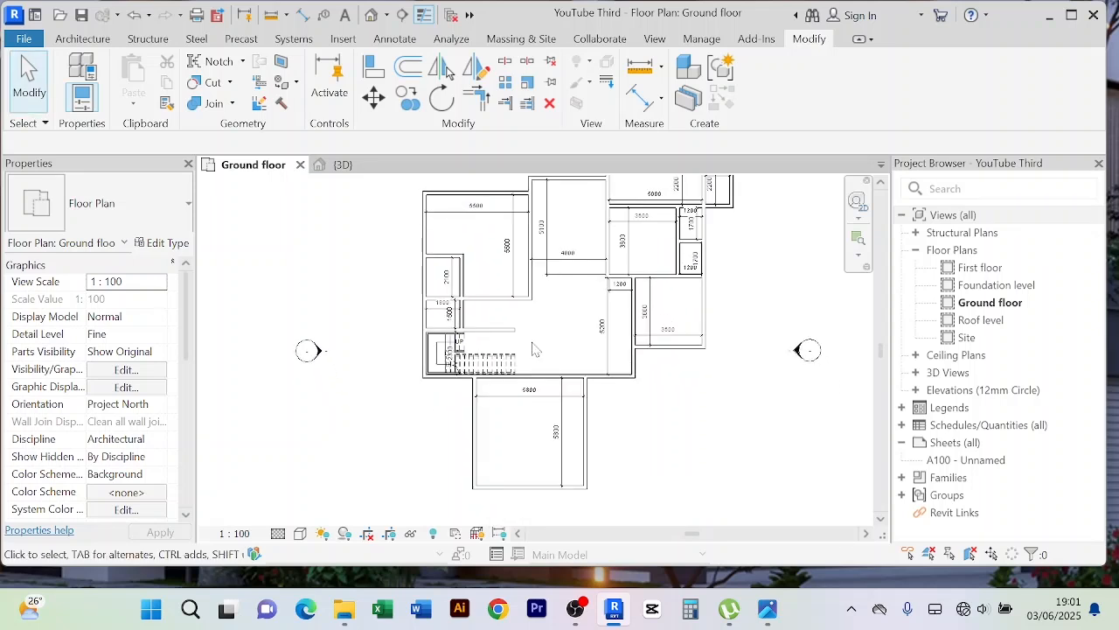
Shift the stair room's 2300 dimension to the right, so its line clears the UP label and the shorter stair run
scroll(532, 349, up, 5)
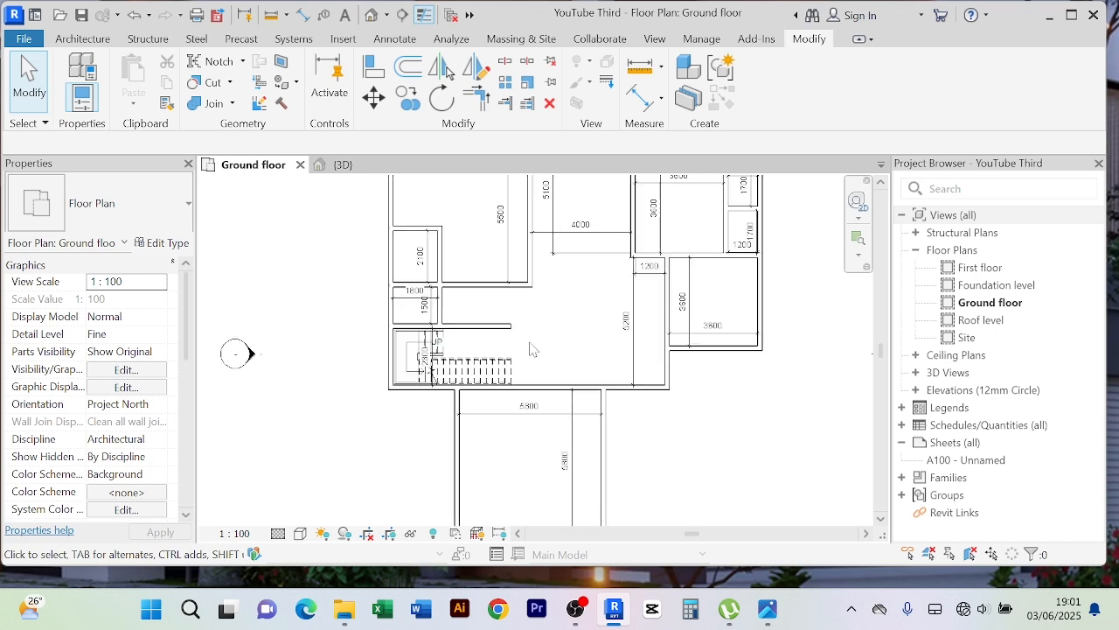
scroll(412, 343, up, 2)
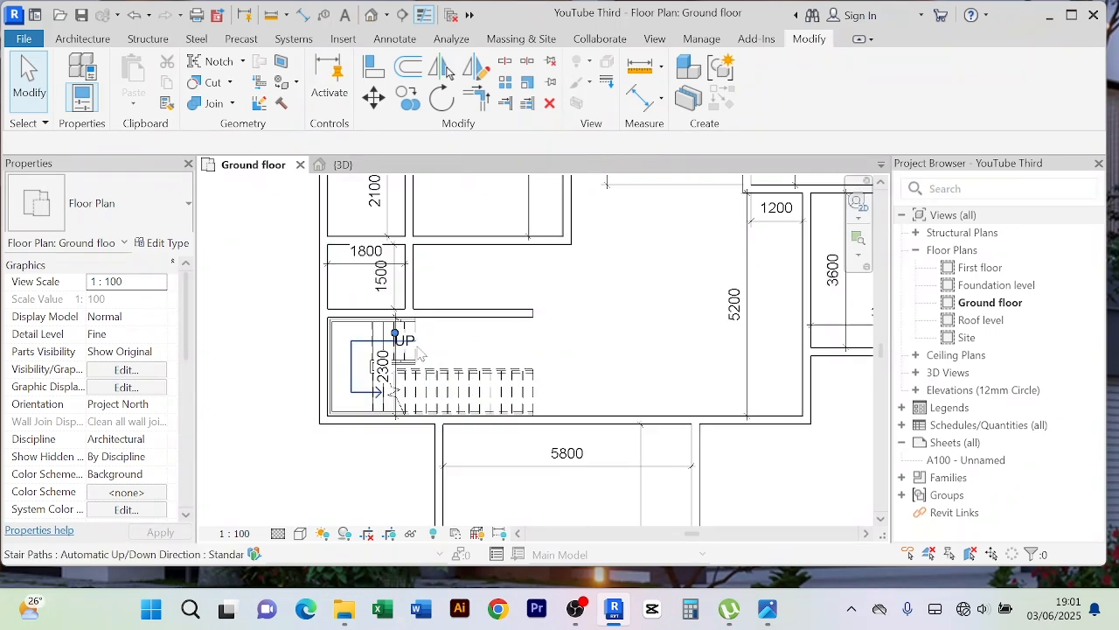
scroll(404, 378, up, 4)
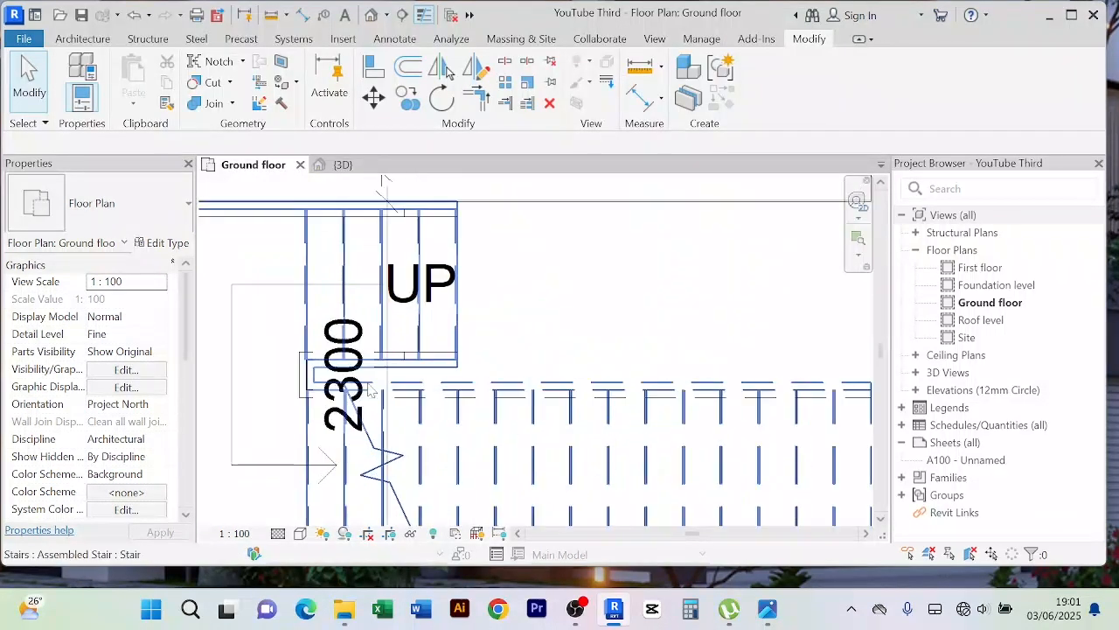
click(354, 392)
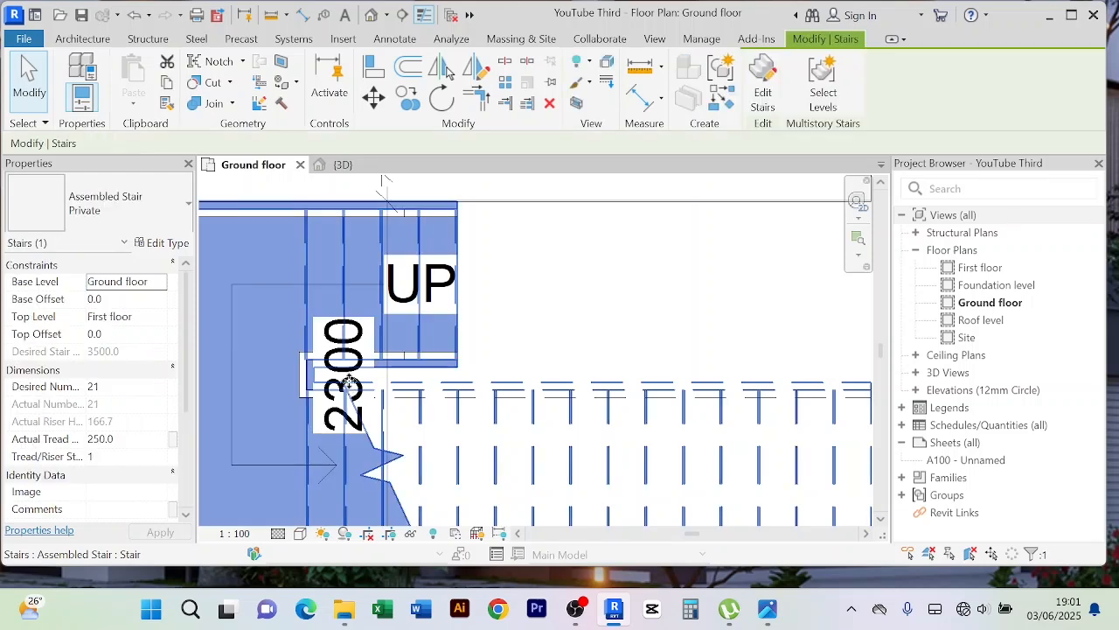
click(594, 290)
scroll(418, 210, up, 3)
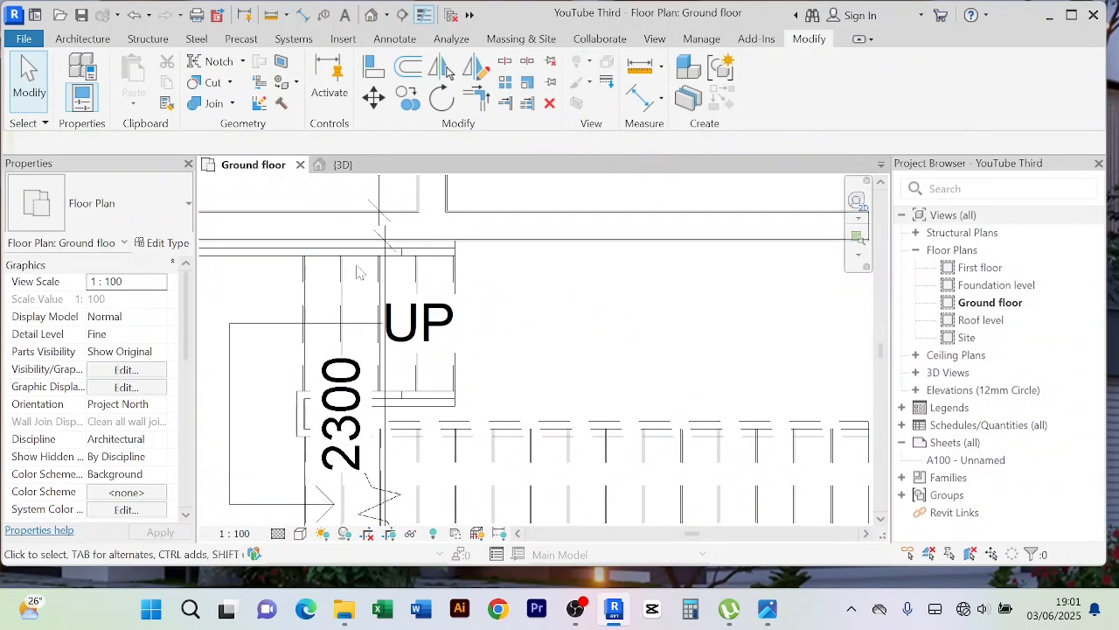
click(405, 210)
scroll(679, 340, down, 4)
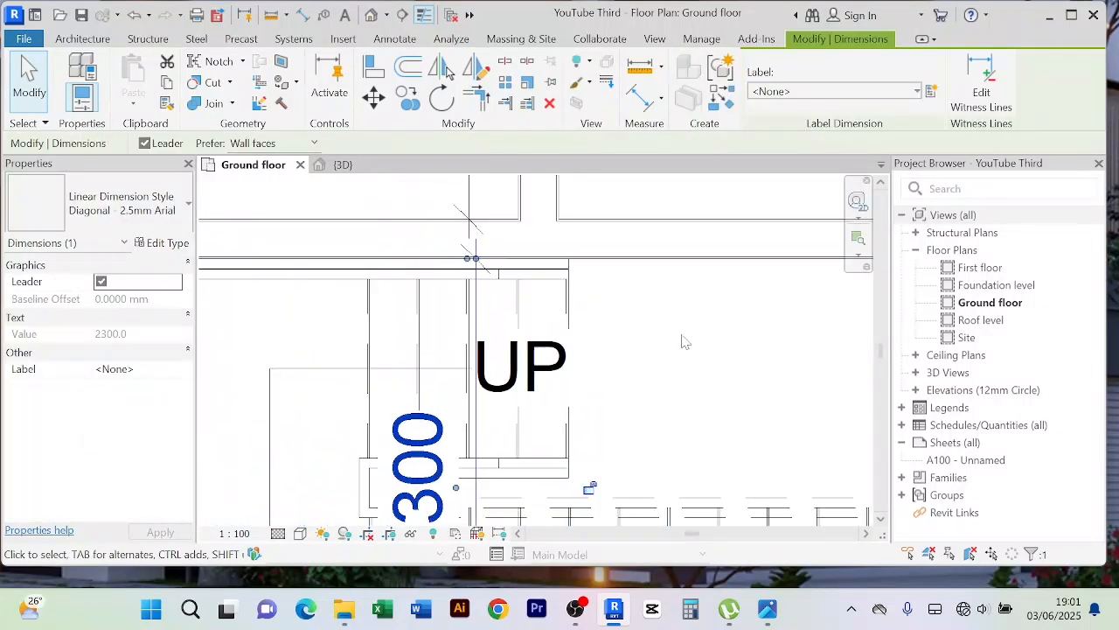
middle_drag(723, 342, 587, 322)
key(Right)
key(Right)
key(Right)
key(Right)
key(Right)
key(Right)
key(Right)
key(Right)
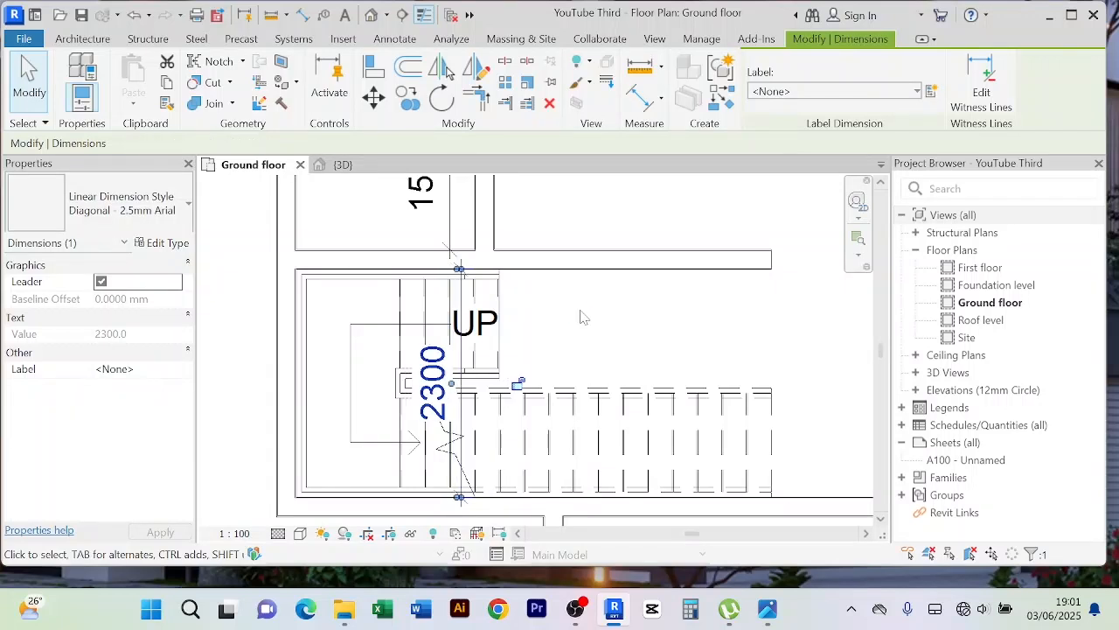
key(Right)
key(Right)
key(Right)
key(Right)
key(Right)
key(Right)
key(Right)
key(Right)
key(Right)
key(Right)
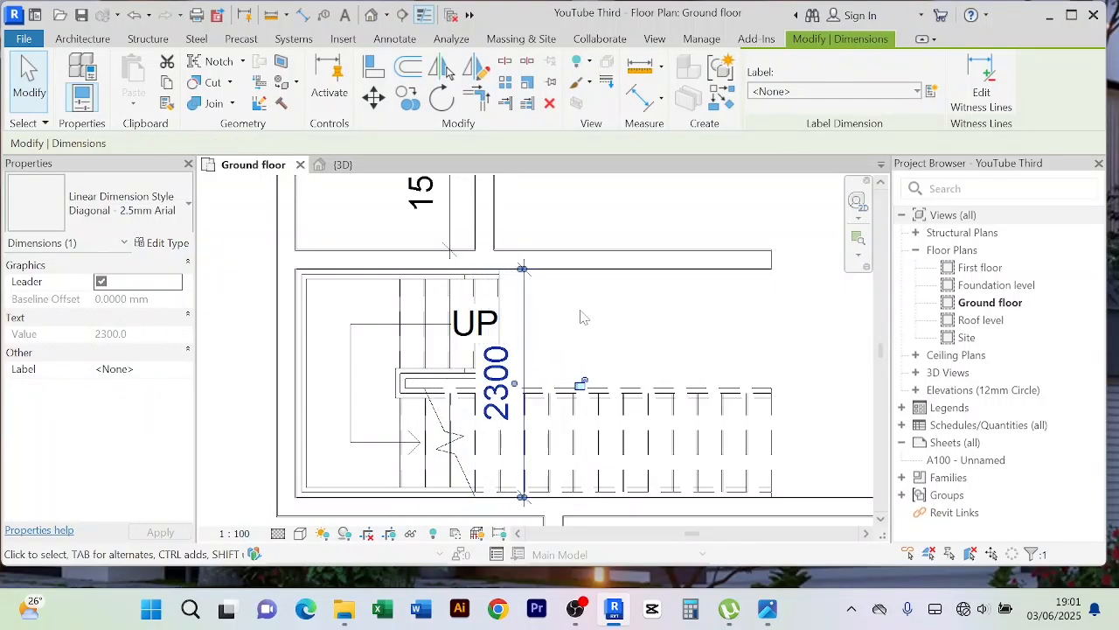
Shift the staircase's 2300 dimension sideways, clear of the UP label, and deselect it
key(Right)
key(Right)
key(Right)
key(Right)
key(Right)
key(Right)
key(Right)
key(Right)
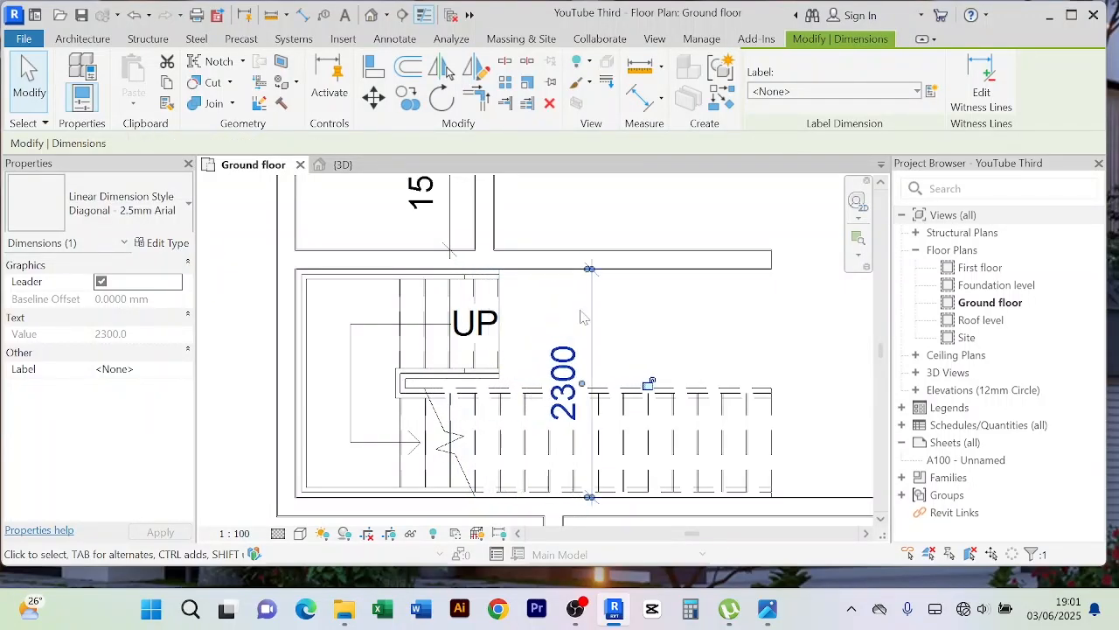
key(Right)
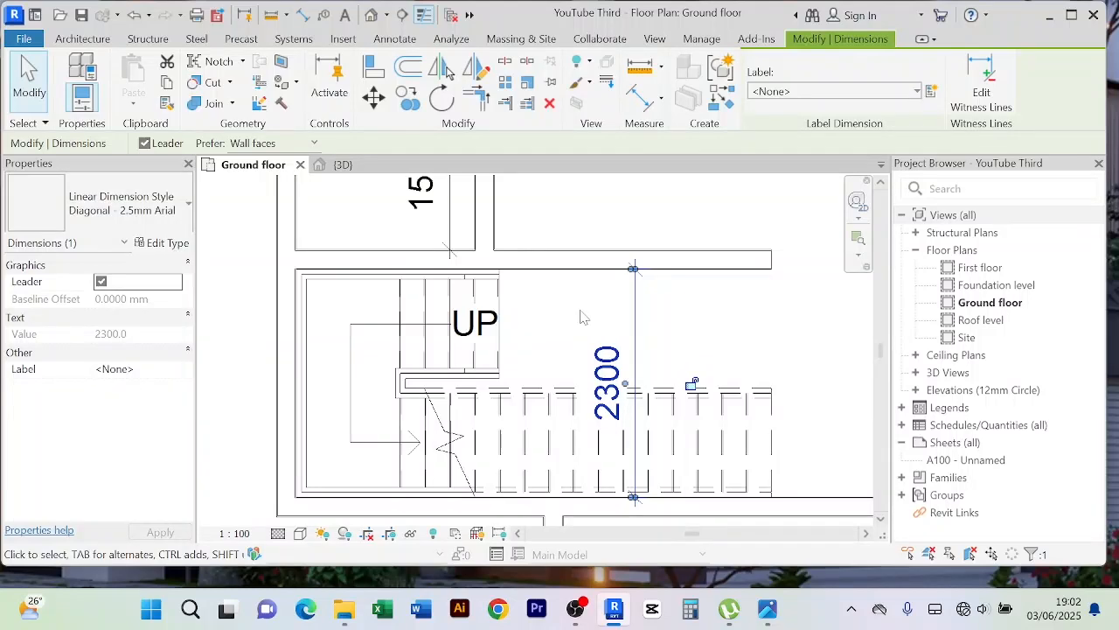
click(733, 346)
Examine the whole ground floor plan, checking the room layout, staircase and dimensions
scroll(612, 342, down, 4)
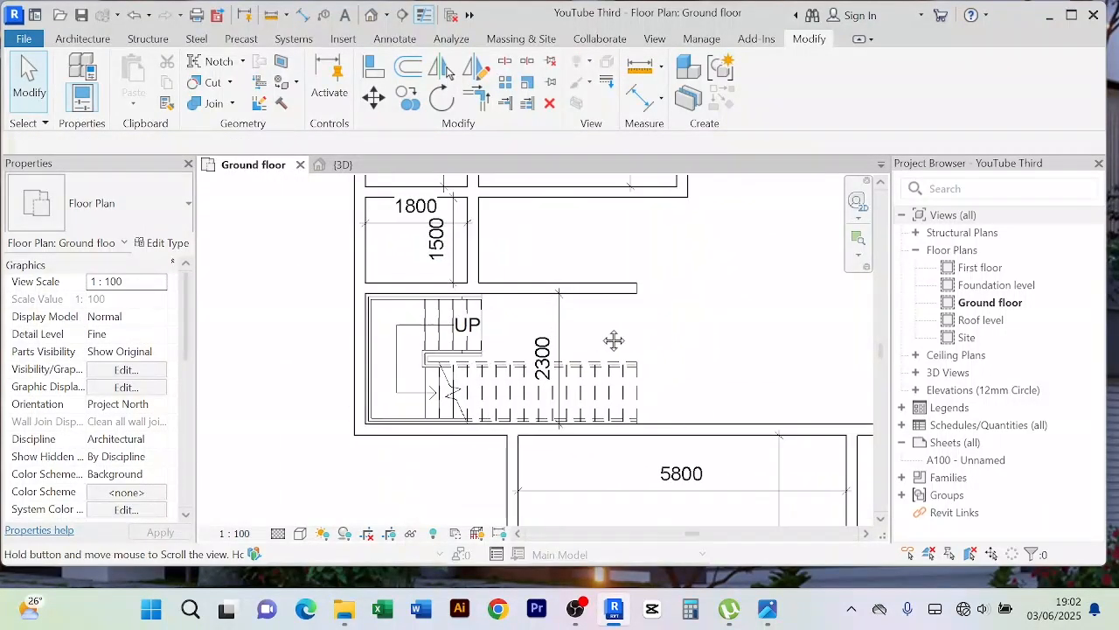
scroll(668, 359, down, 2)
middle_drag(668, 359, 631, 417)
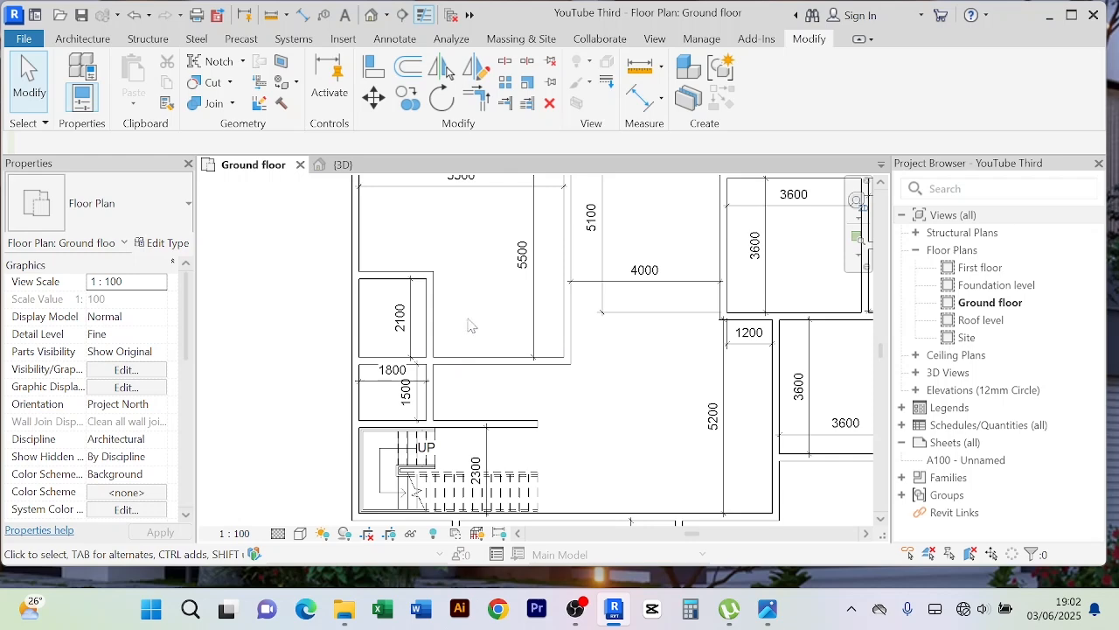
scroll(467, 327, down, 2)
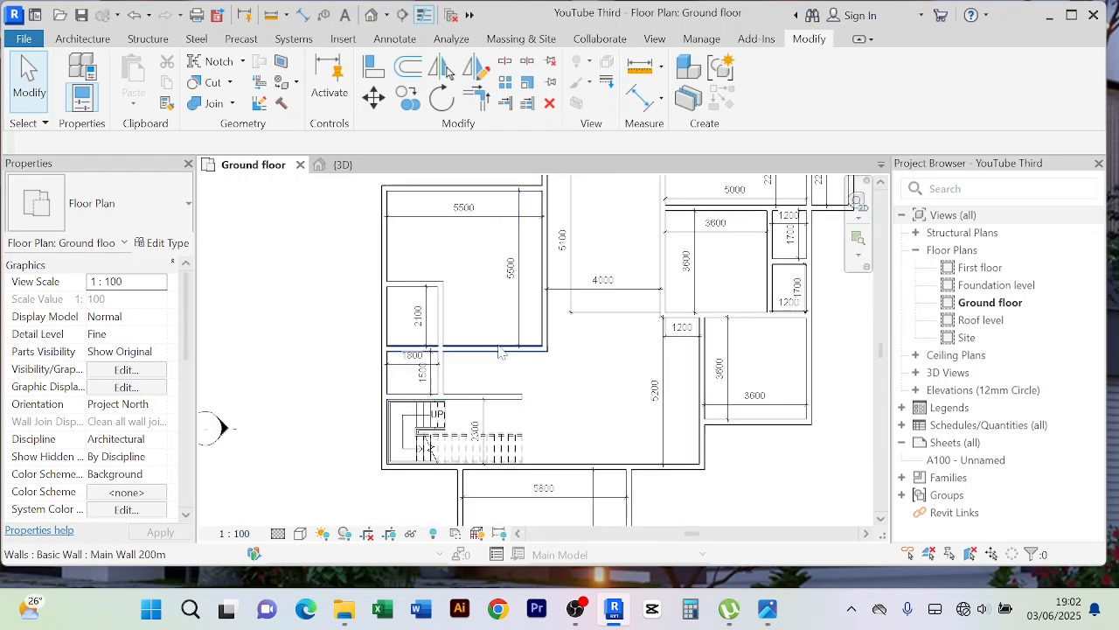
middle_drag(591, 406, 591, 350)
scroll(602, 355, up, 3)
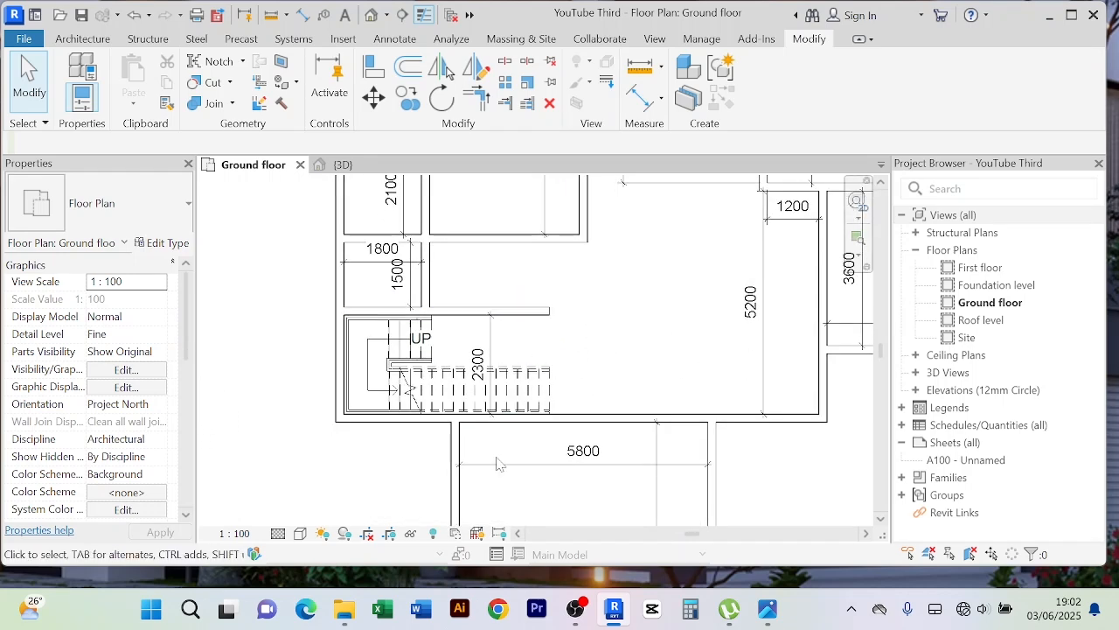
middle_drag(601, 412, 572, 336)
scroll(572, 336, down, 2)
middle_drag(656, 433, 646, 374)
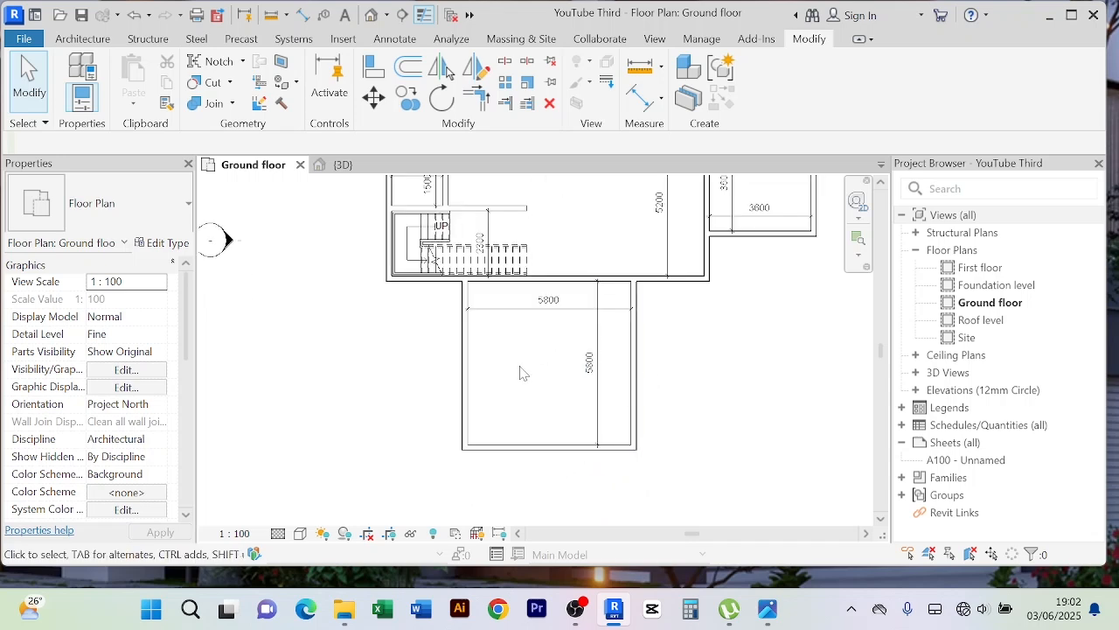
middle_drag(521, 373, 468, 472)
middle_drag(413, 284, 414, 375)
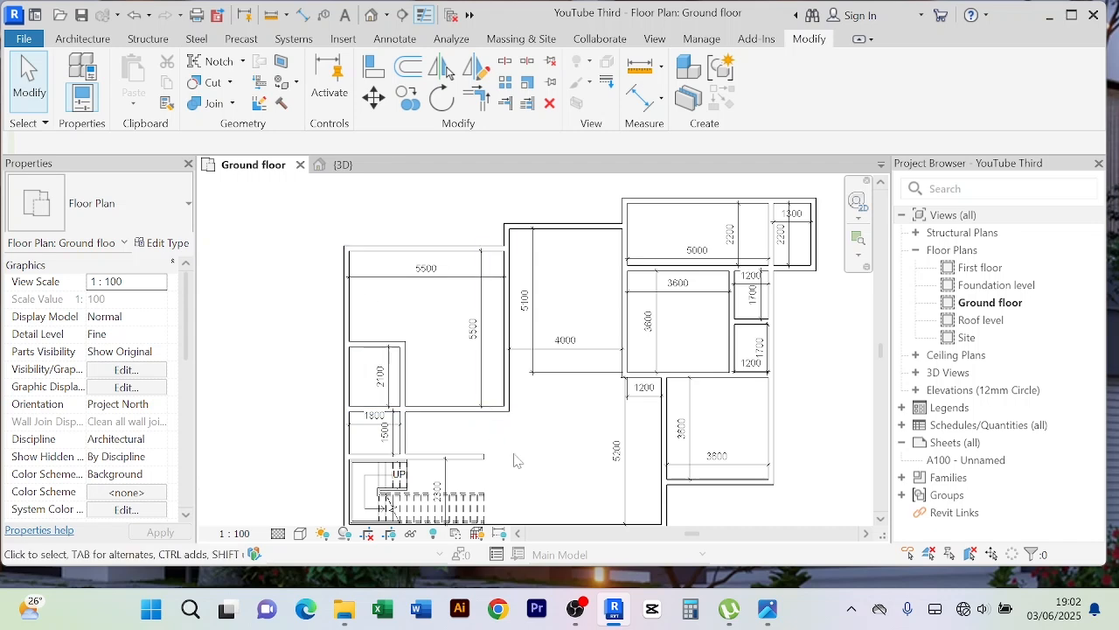
middle_drag(512, 385, 489, 396)
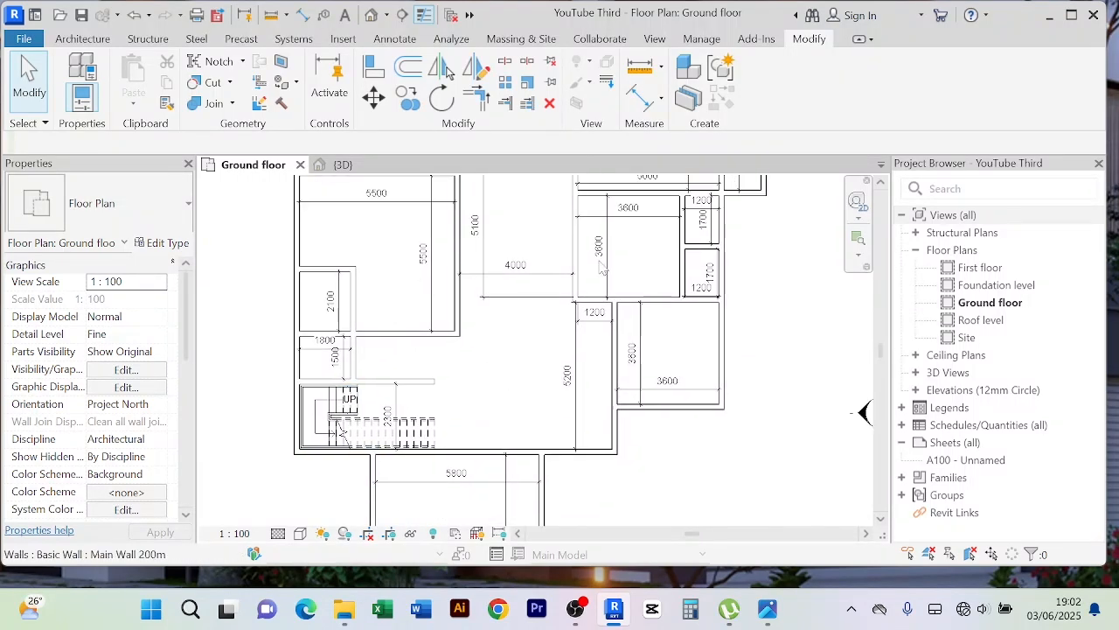
middle_drag(503, 262, 490, 328)
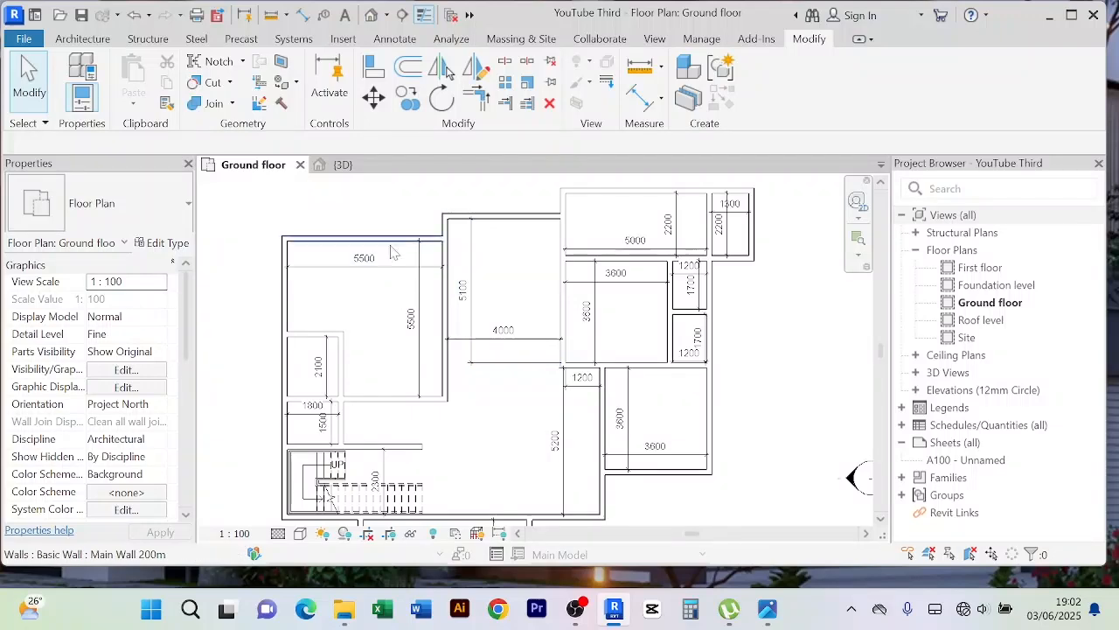
scroll(512, 329, down, 2)
middle_drag(512, 411, 516, 332)
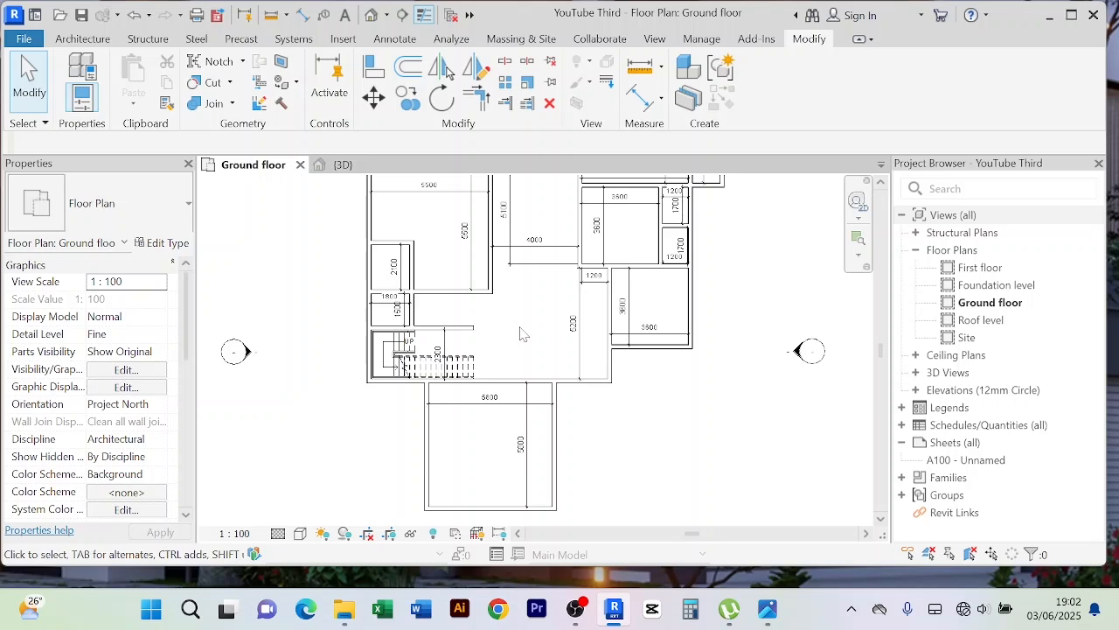
scroll(520, 333, down, 1)
mouse_move(522, 327)
middle_down()
mouse_move(532, 397)
mouse_move(482, 309)
mouse_move(515, 333)
mouse_move(513, 348)
middle_up()
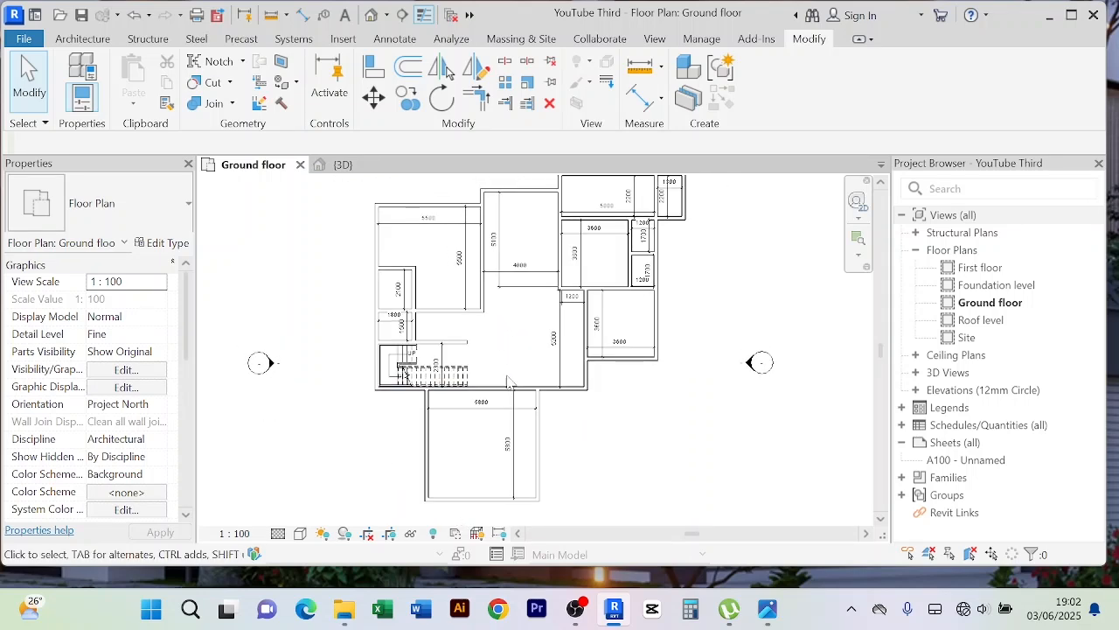
scroll(500, 355, down, 2)
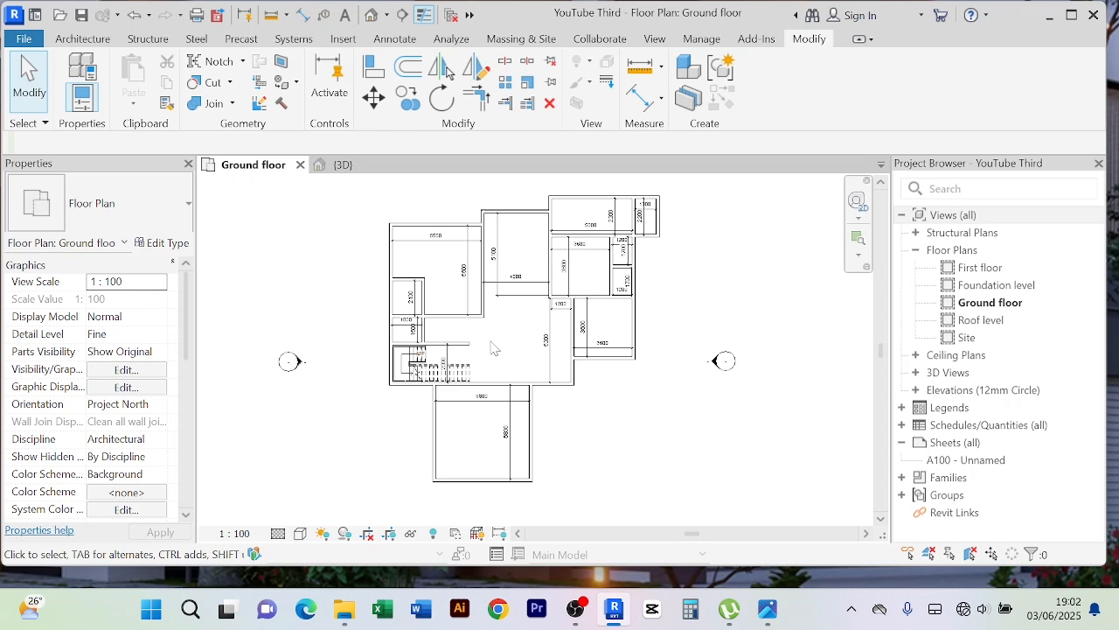
scroll(494, 348, up, 1)
middle_drag(507, 351, 497, 342)
scroll(489, 345, up, 1)
scroll(489, 346, down, 1)
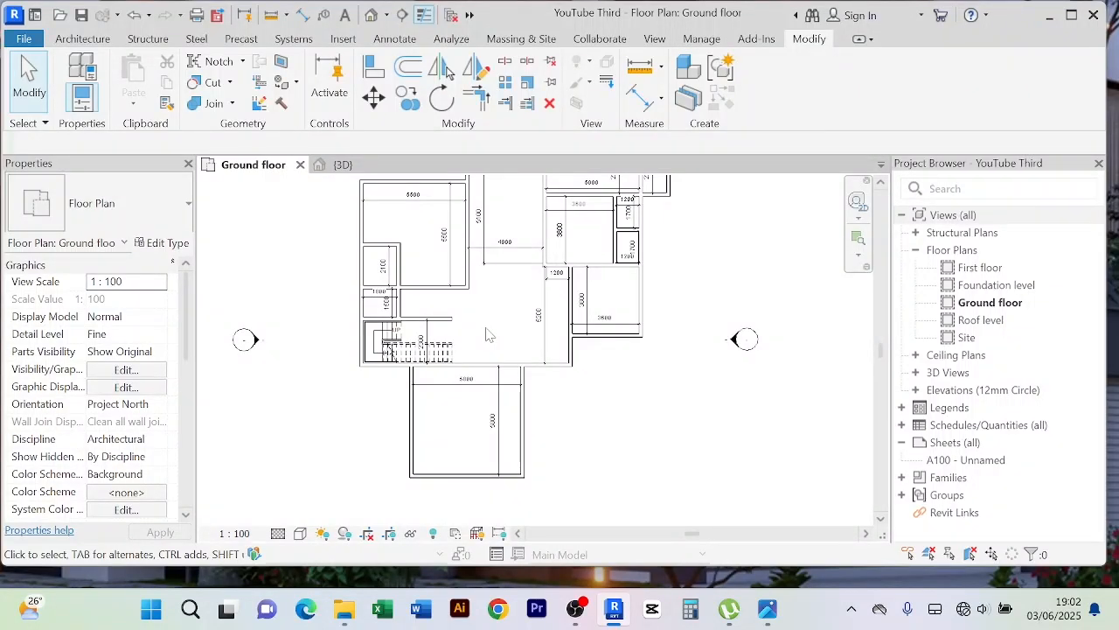
middle_drag(492, 332, 495, 365)
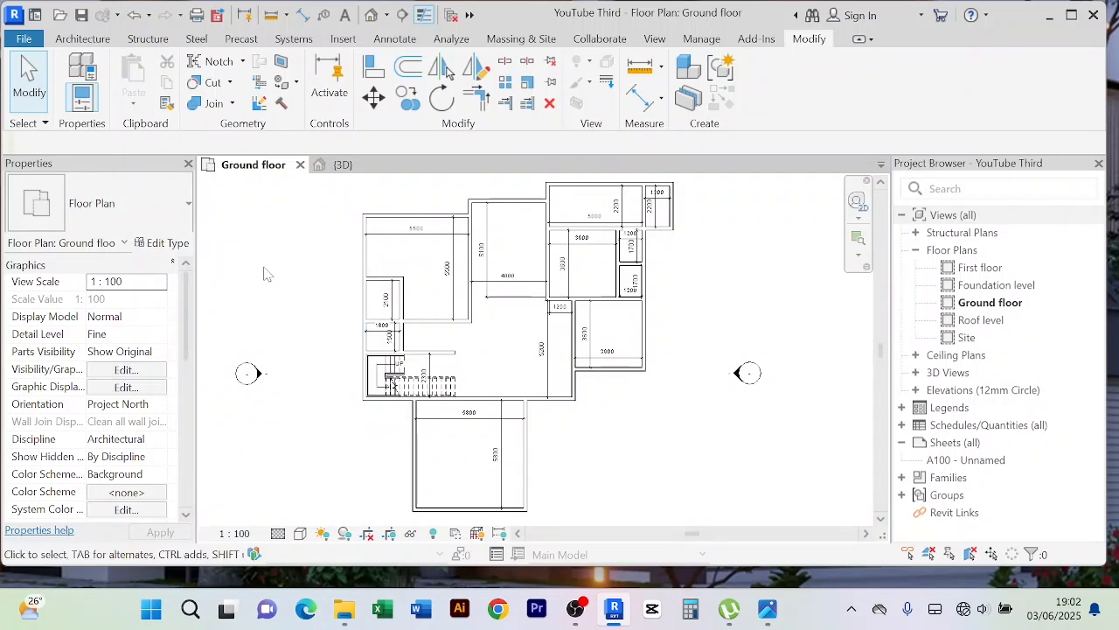
Start the Door tool and check the loaded door types and the Load Family folder without loading anything
click(84, 39)
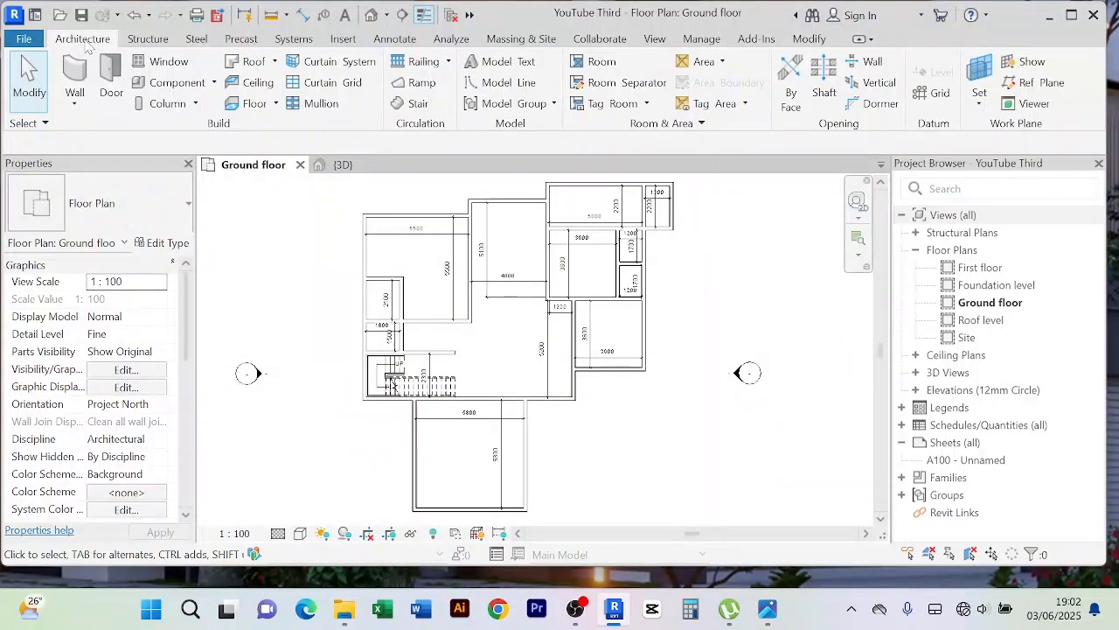
click(111, 88)
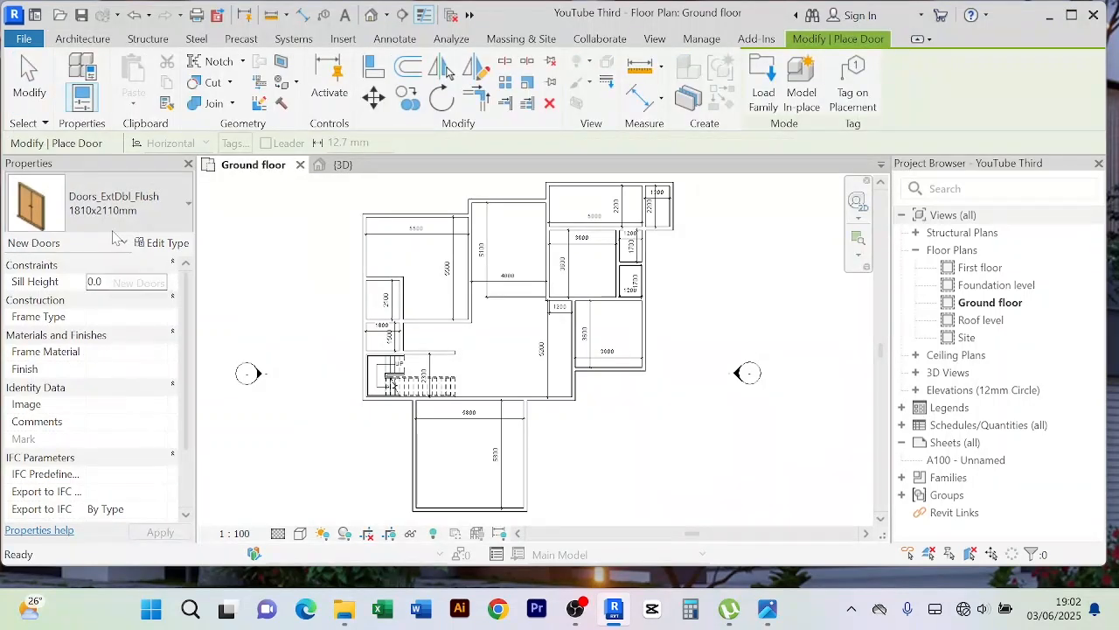
click(188, 204)
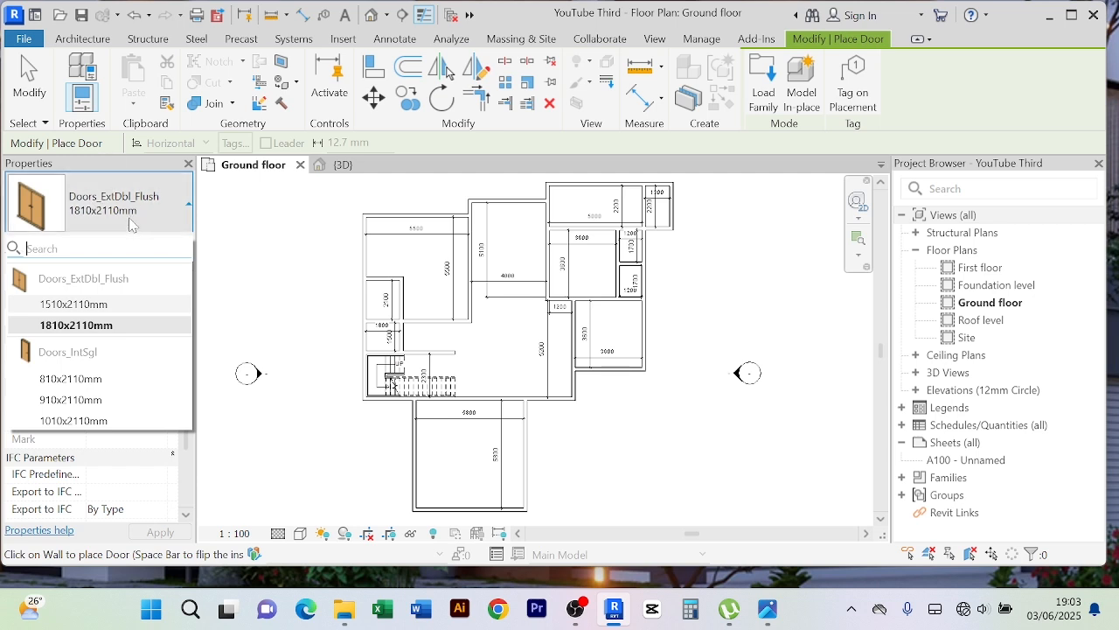
click(768, 87)
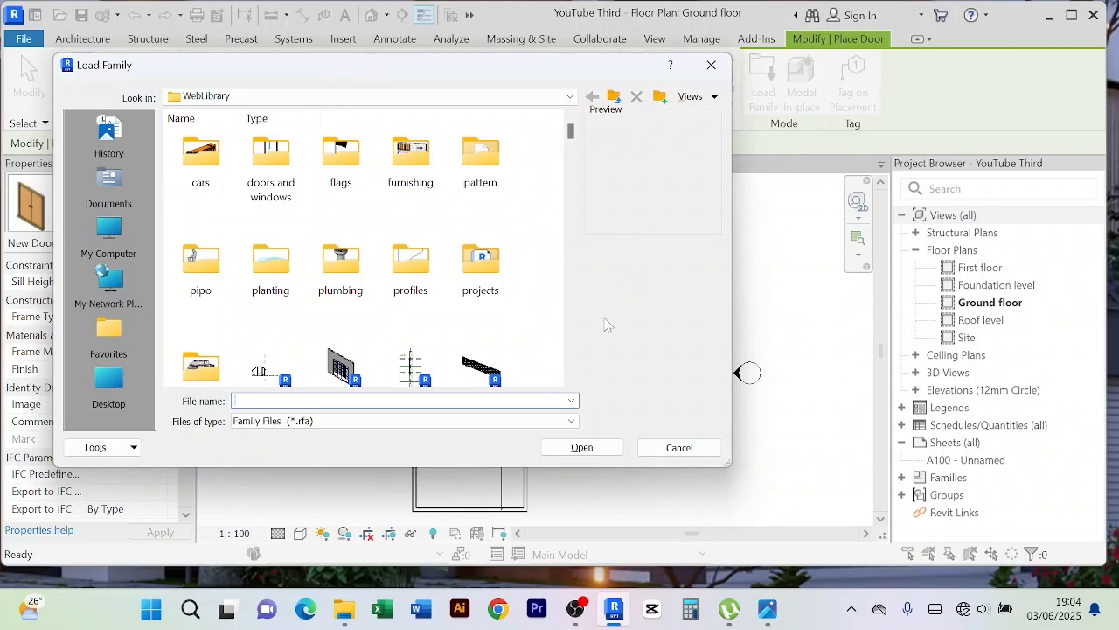
click(699, 447)
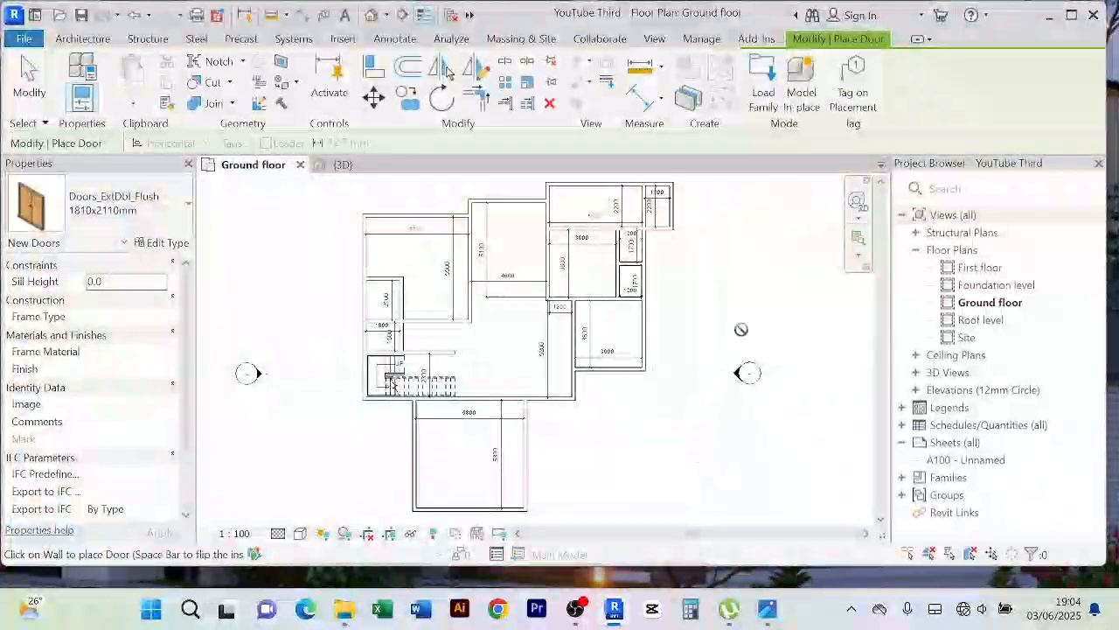
Browse the WebLibrary folder from the door's type properties for a family to load, previewing the side-opening elevator door
click(165, 243)
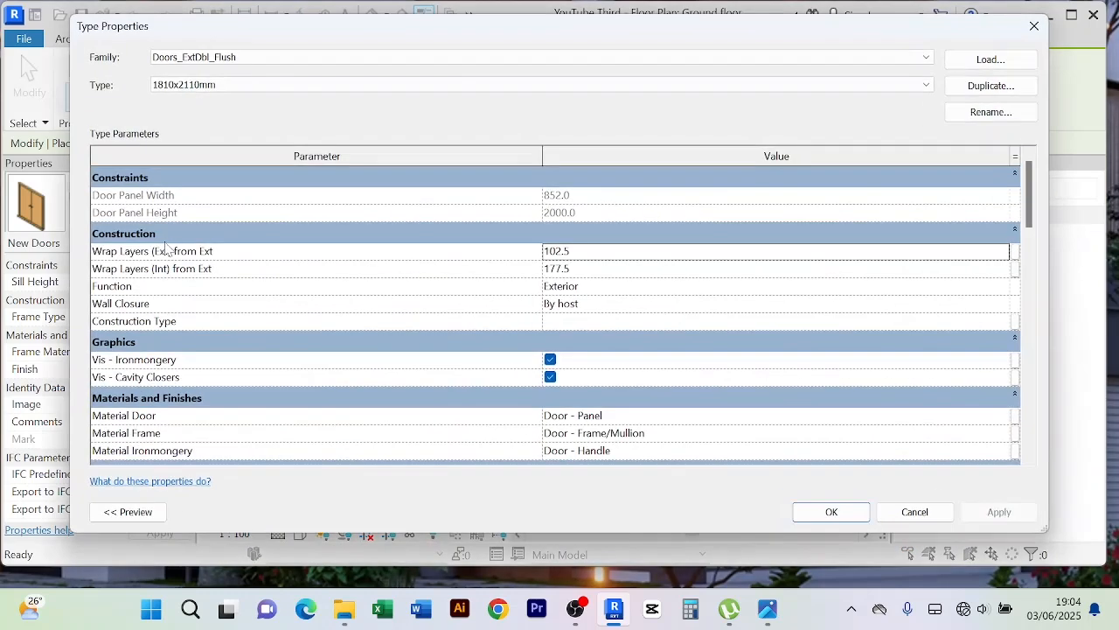
click(992, 62)
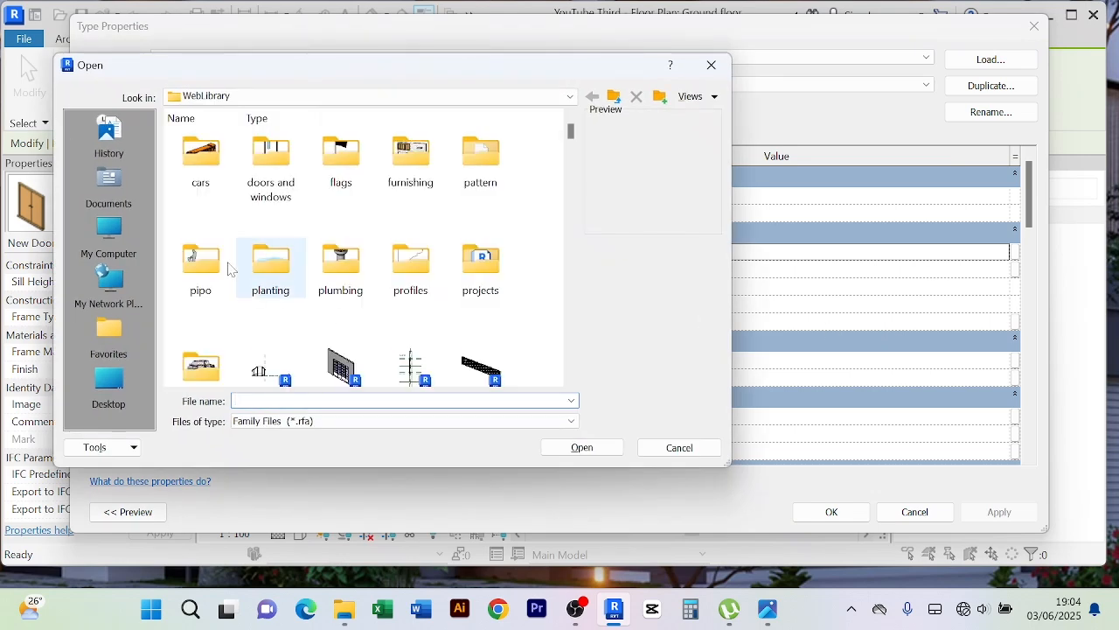
scroll(357, 265, down, 5)
scroll(410, 249, up, 3)
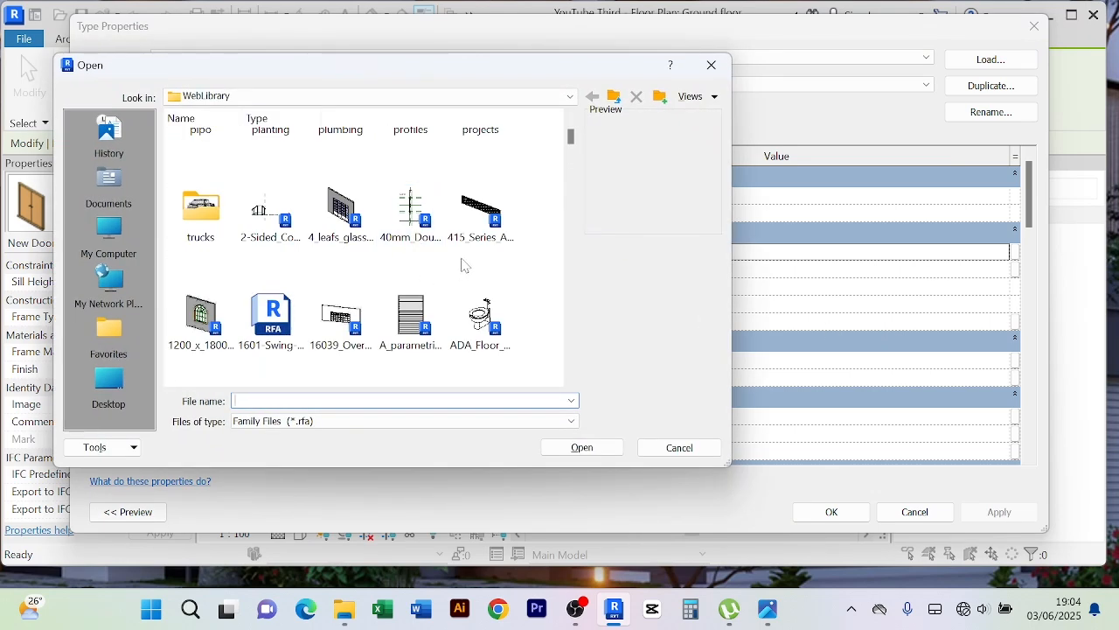
scroll(455, 263, down, 3)
scroll(355, 293, down, 6)
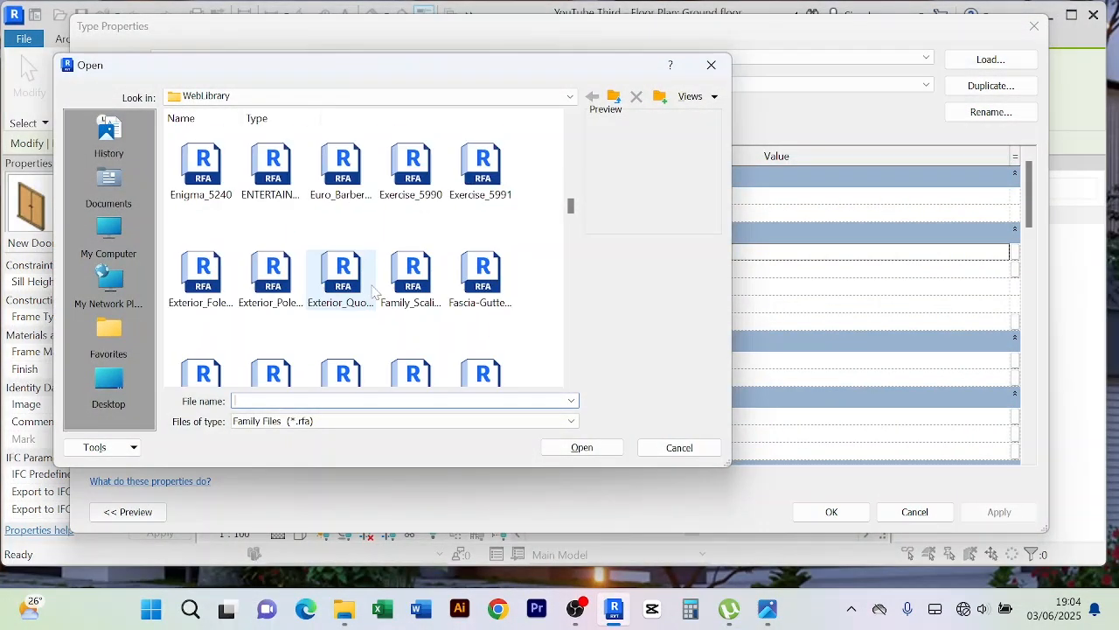
scroll(373, 291, down, 8)
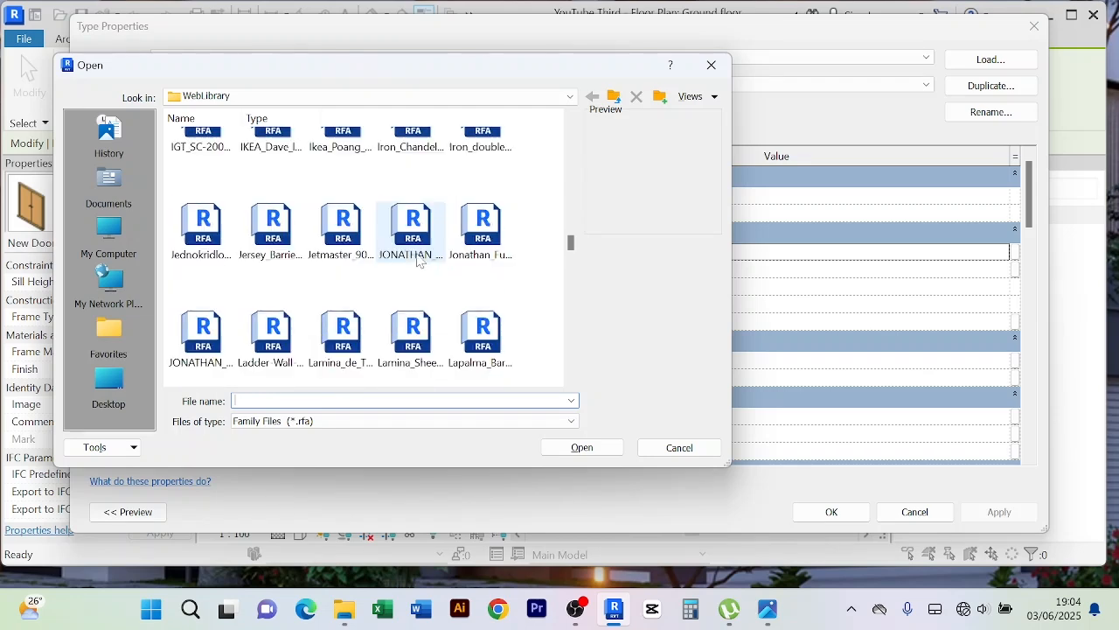
scroll(410, 243, down, 10)
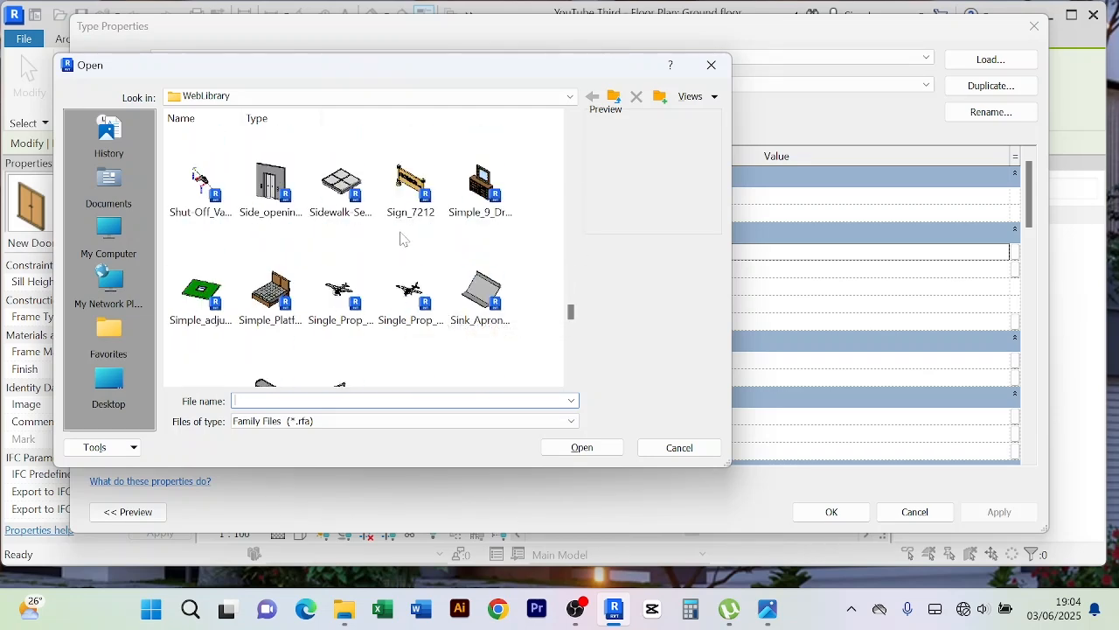
click(271, 188)
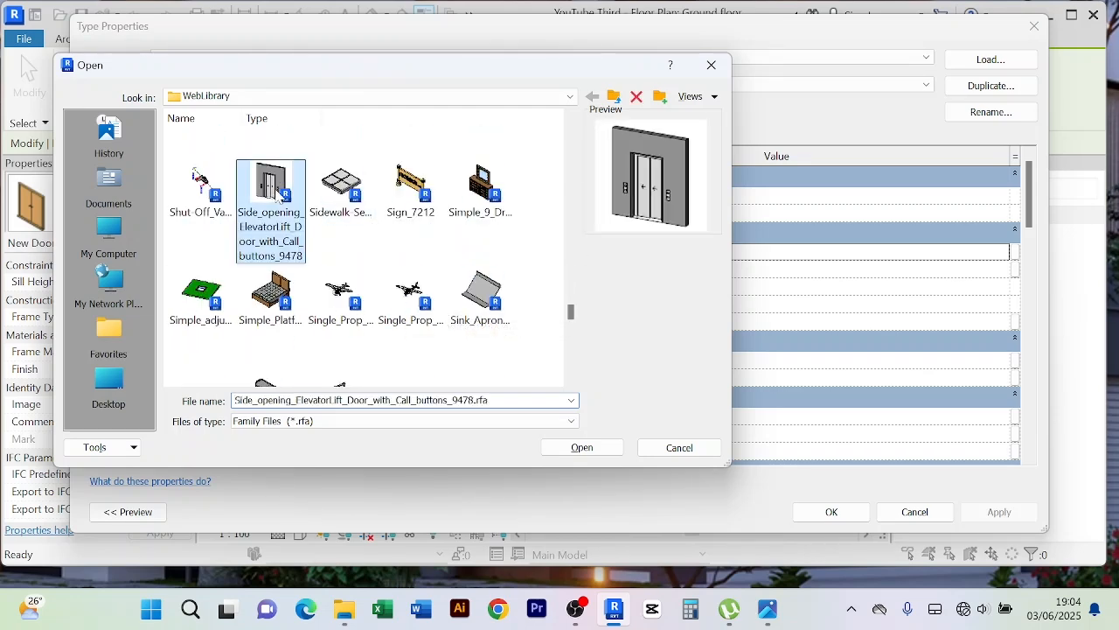
scroll(416, 266, down, 6)
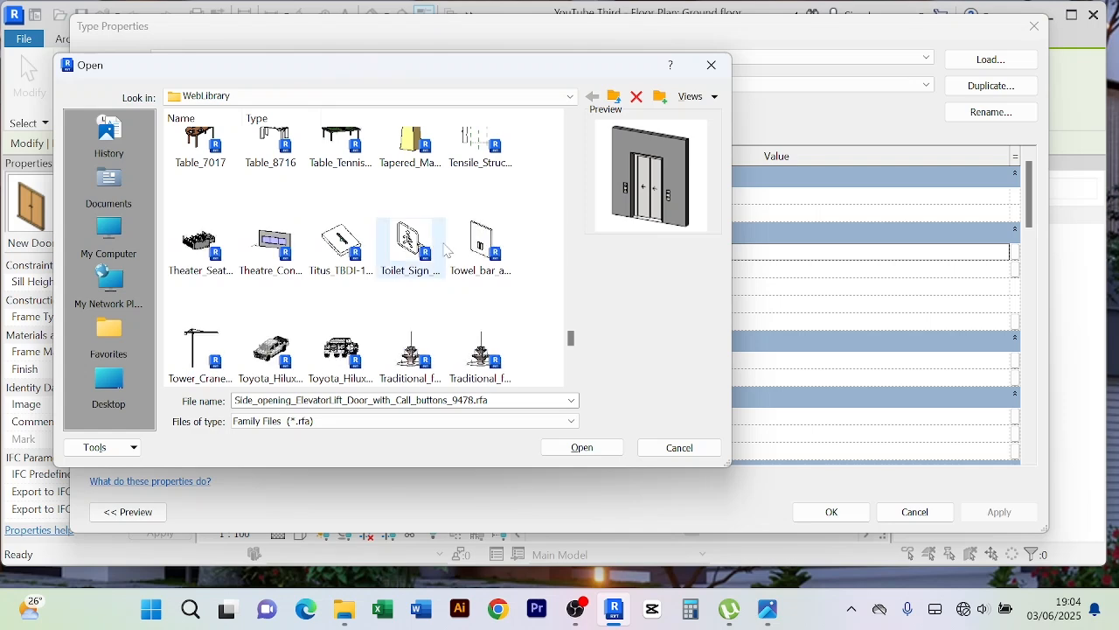
scroll(437, 245, down, 3)
scroll(411, 223, up, 10)
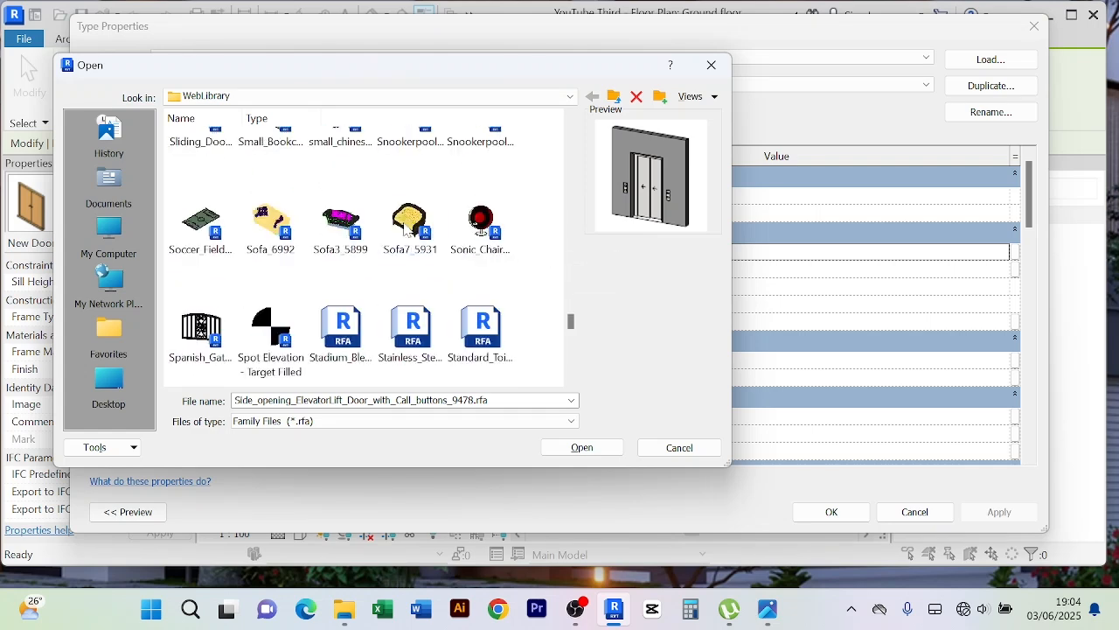
scroll(407, 223, up, 3)
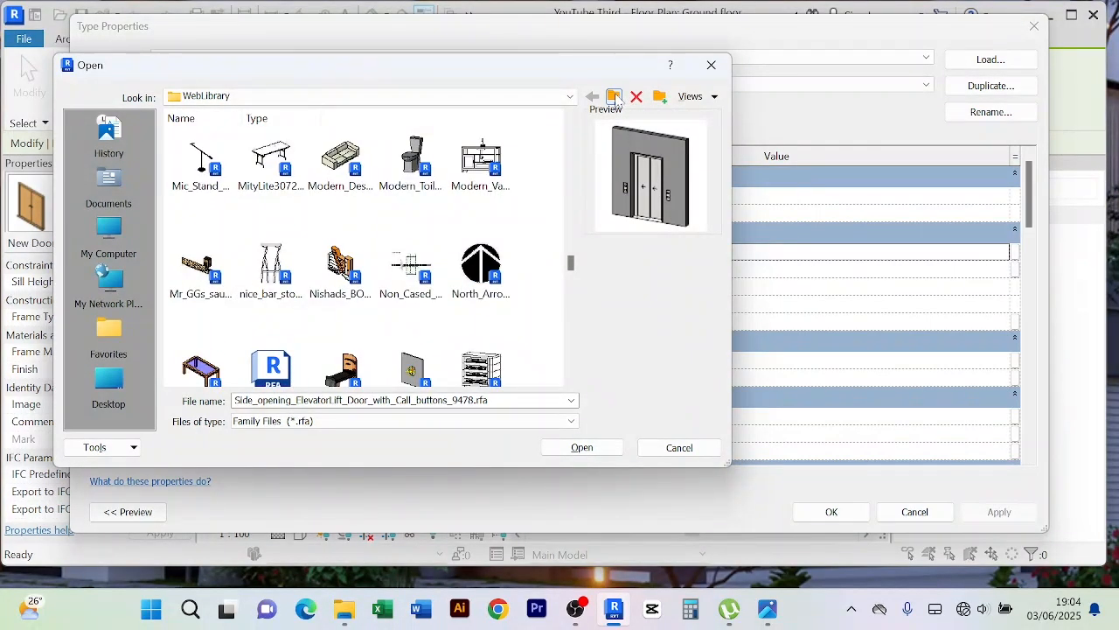
Browse the REVIT LIBRARIES folder on drive D for a suitable door family
click(614, 96)
click(614, 98)
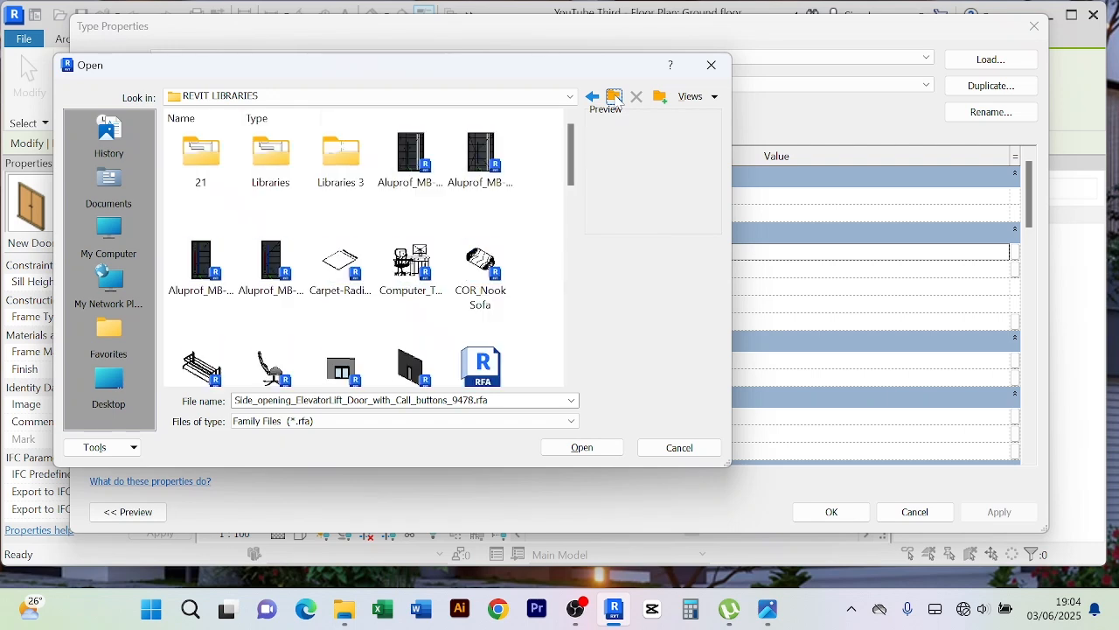
click(615, 98)
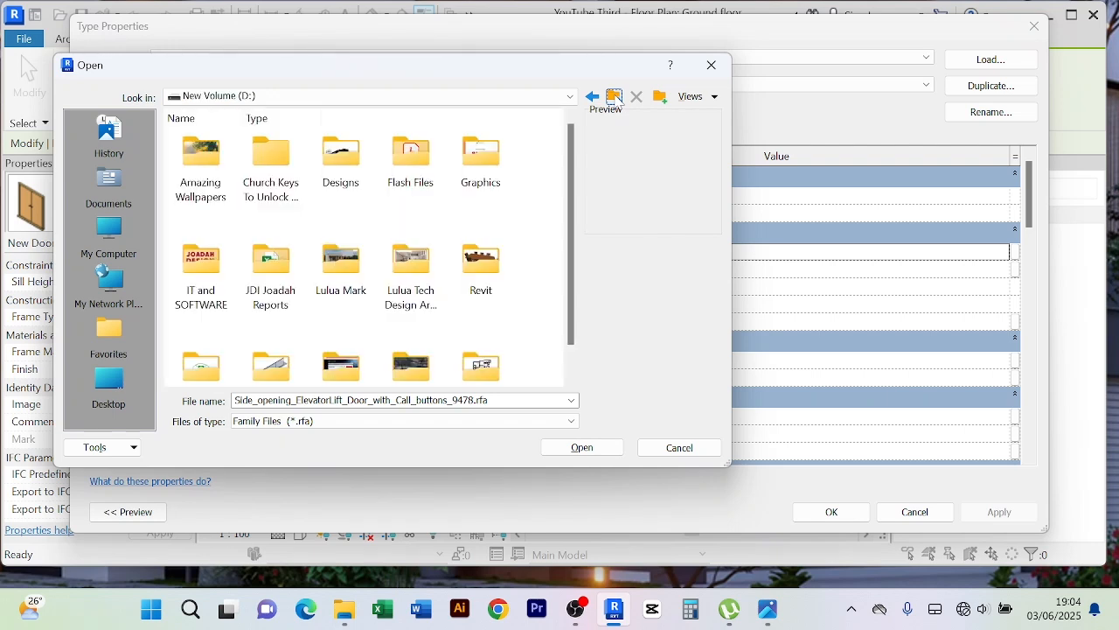
scroll(408, 270, down, 1)
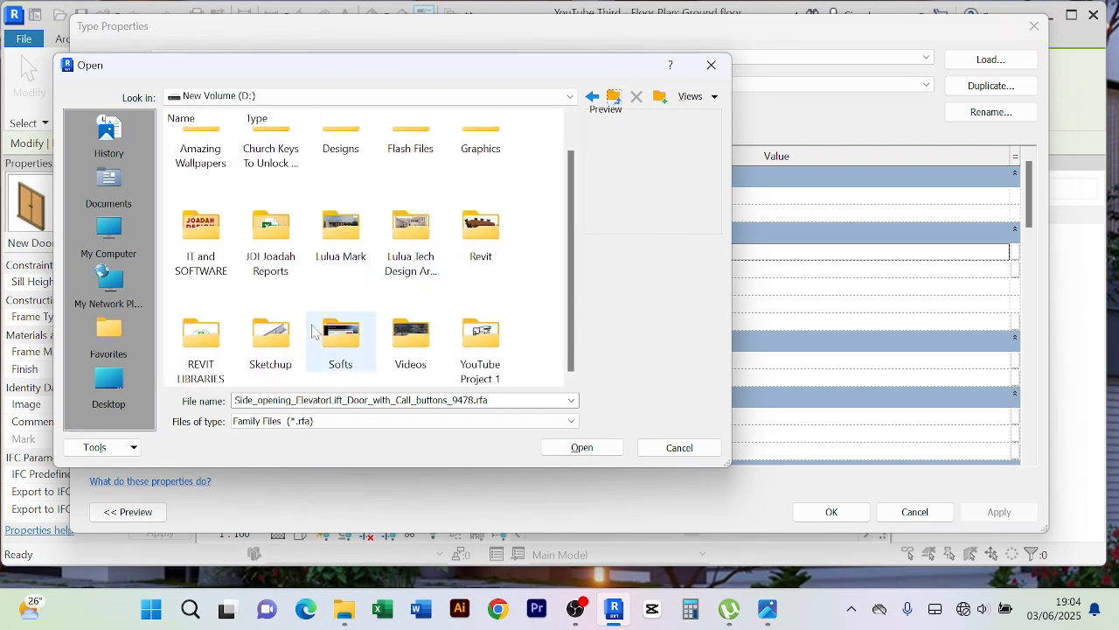
double_click(224, 330)
scroll(399, 232, down, 3)
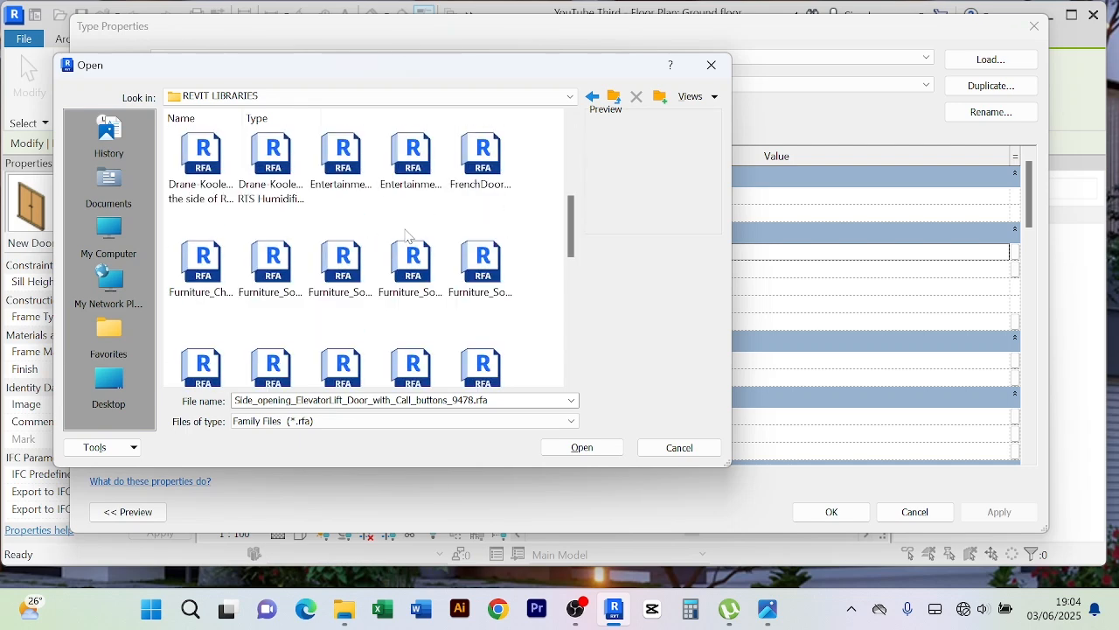
scroll(449, 286, up, 3)
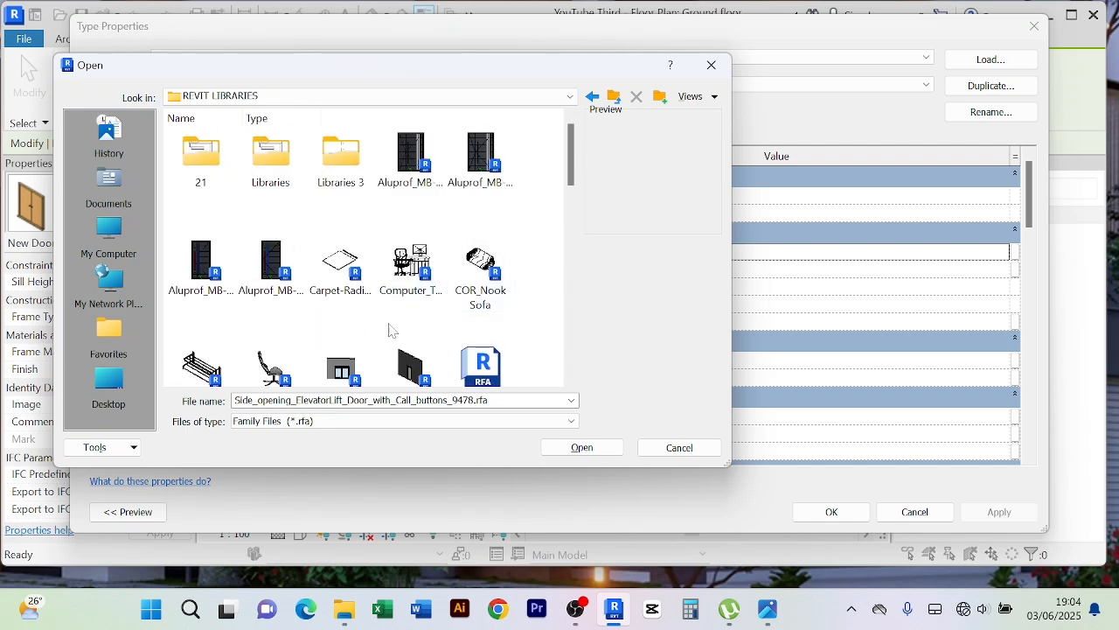
scroll(450, 251, down, 2)
scroll(370, 302, down, 5)
scroll(425, 245, up, 2)
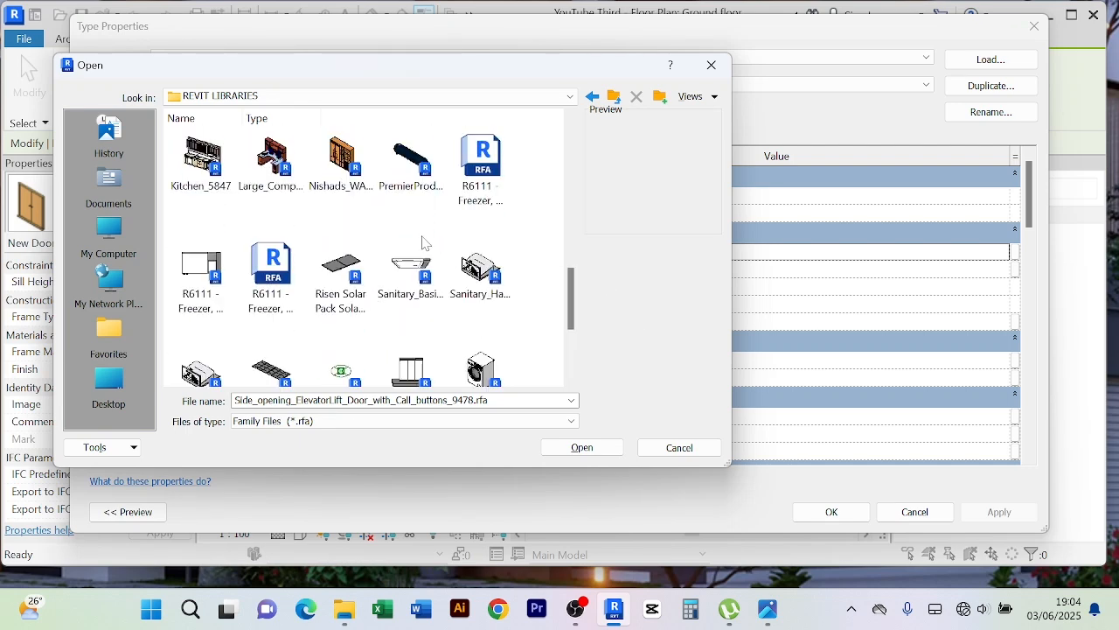
scroll(415, 322, down, 2)
scroll(412, 263, up, 10)
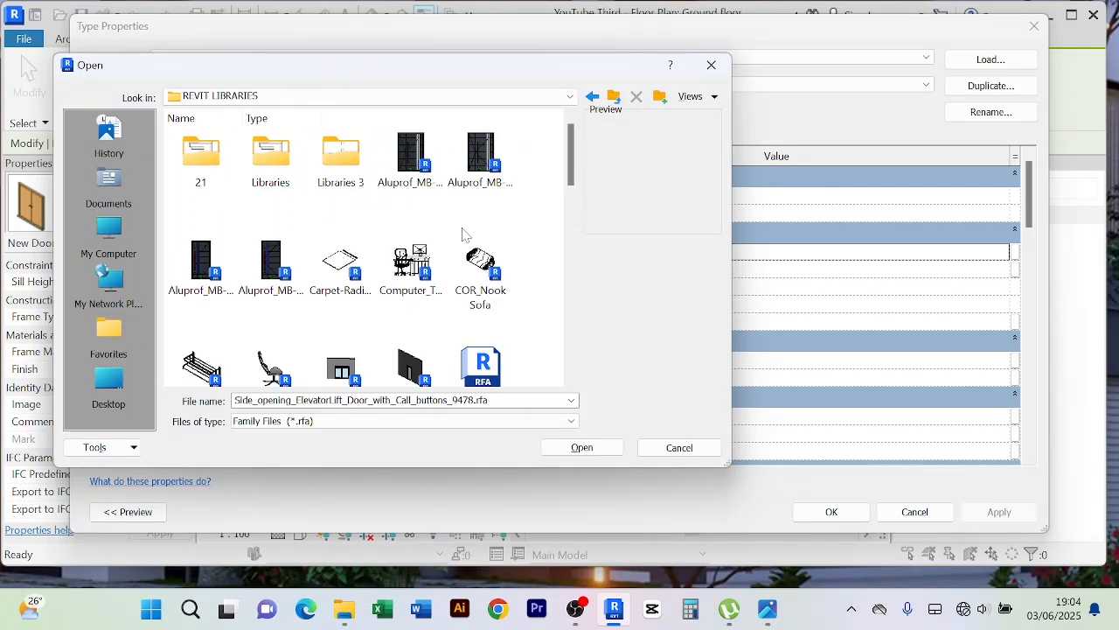
Load the Doors_GEALAN_S9000_Double-Vent-Door_with_Fanlight.rfa family after comparing it with the One-Piece-Door-Turn-Tilt, and accept the type properties
scroll(402, 267, down, 3)
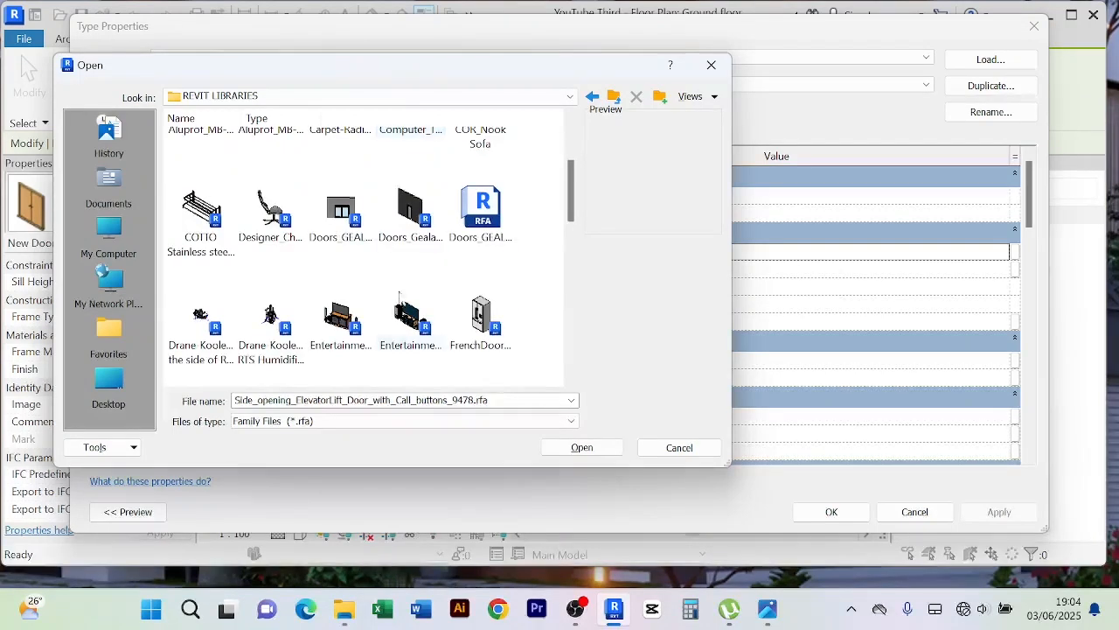
click(351, 248)
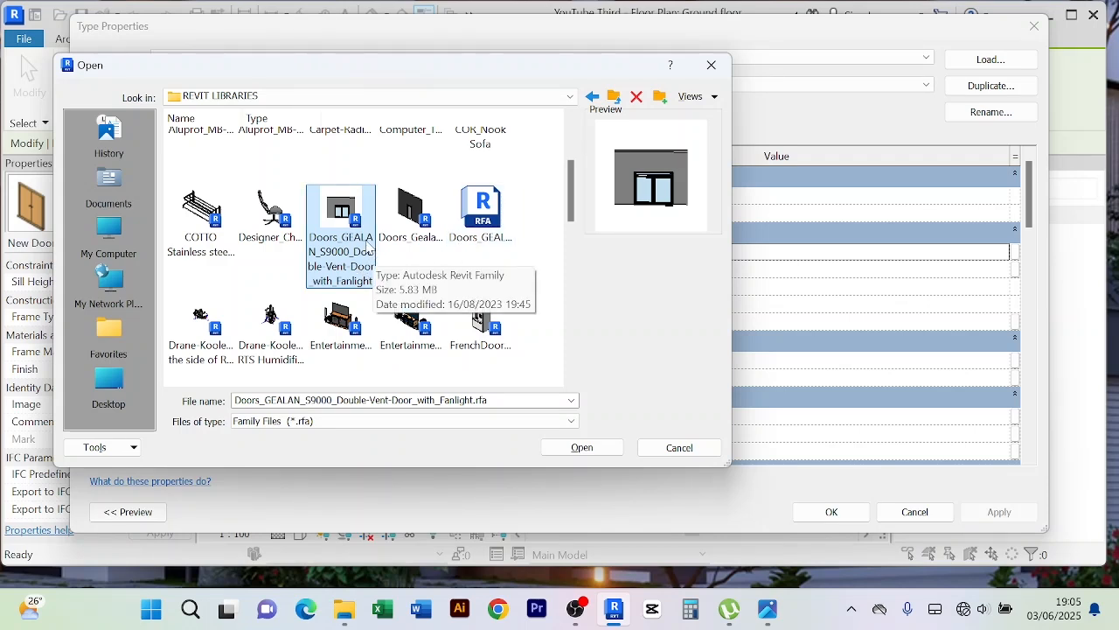
click(417, 238)
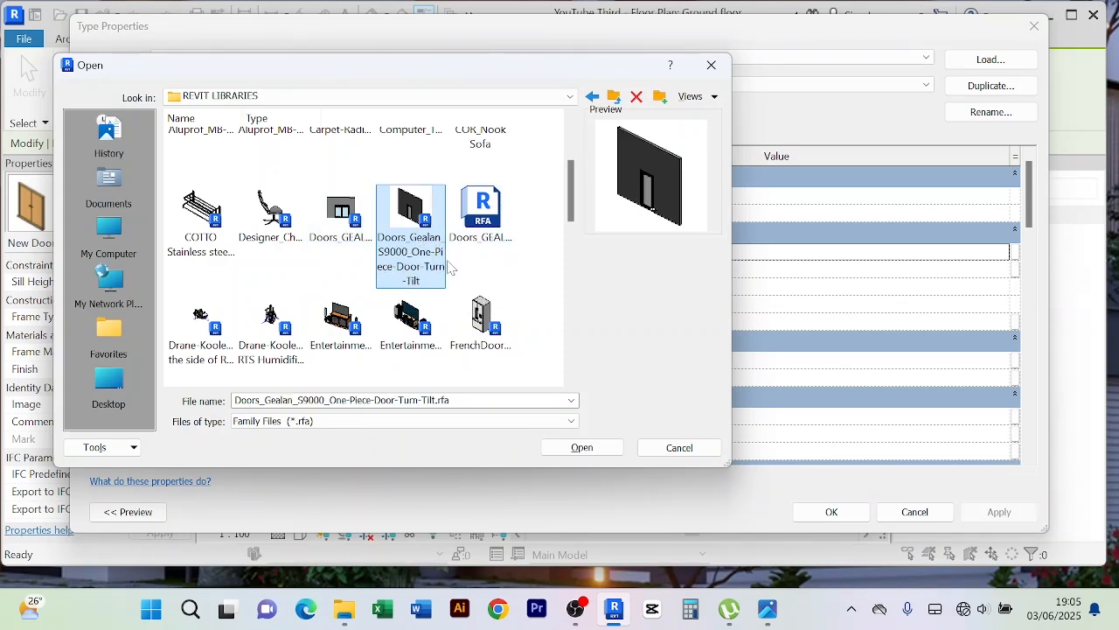
click(341, 225)
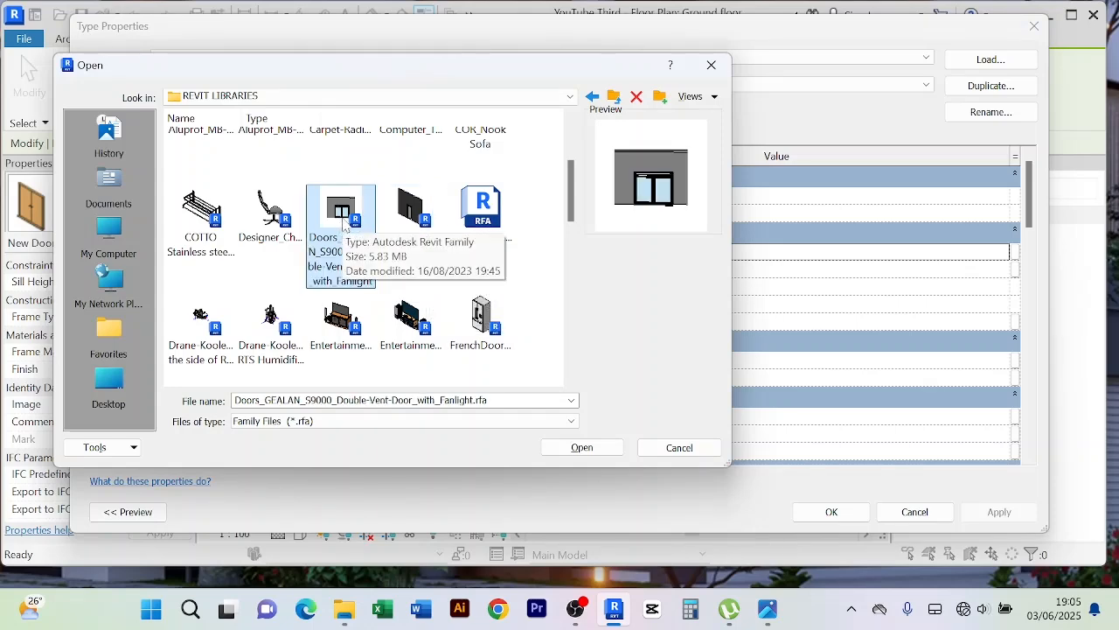
click(584, 448)
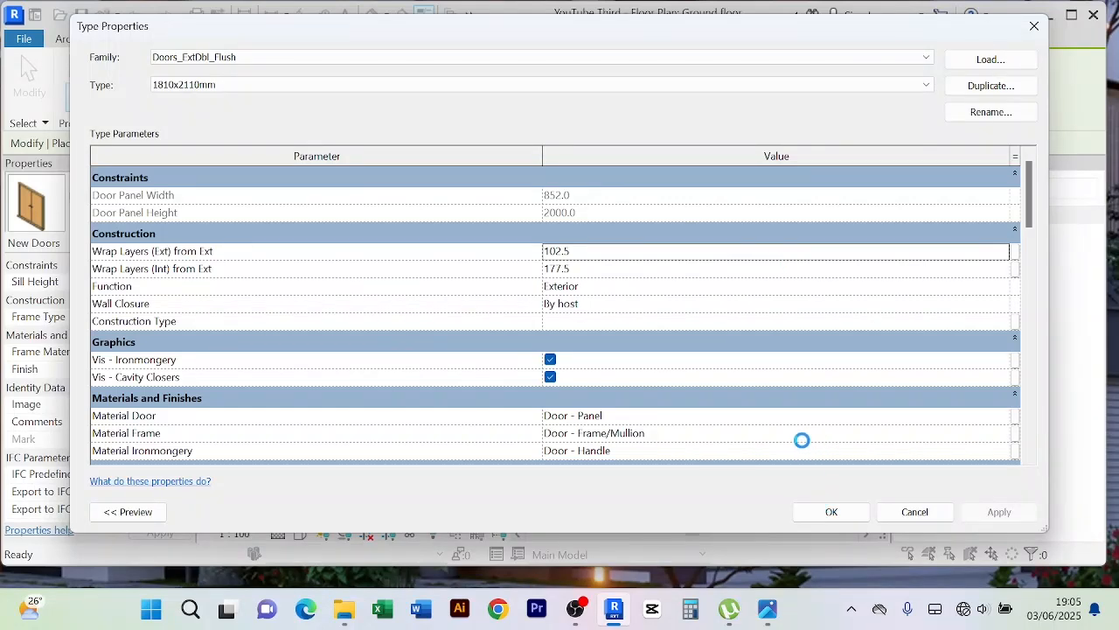
click(832, 513)
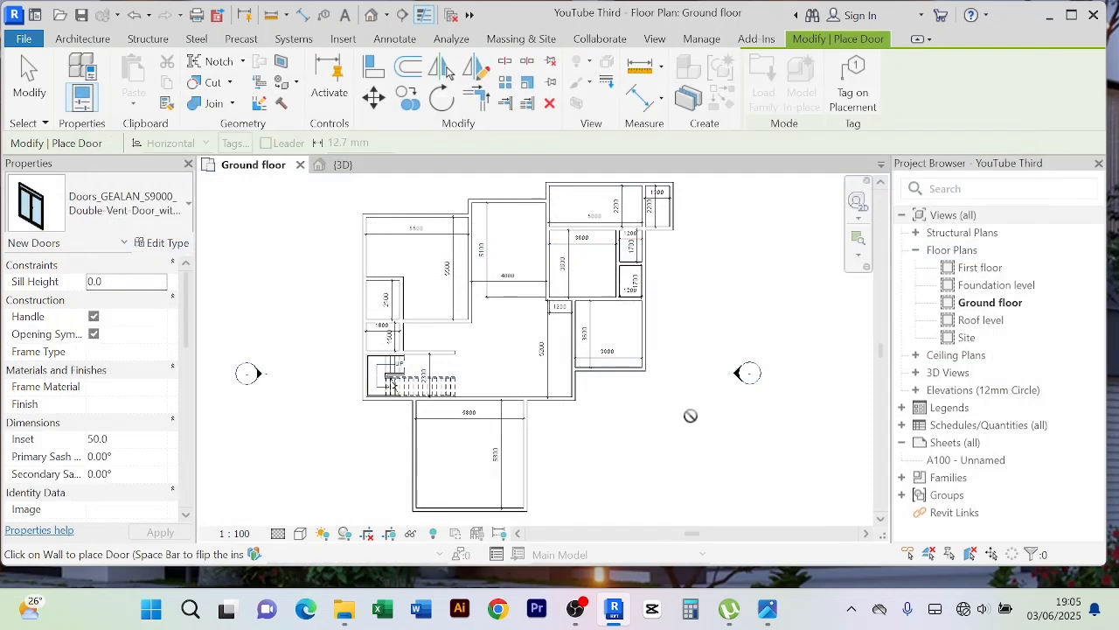
Place the GEALAN double-vent door in the short exterior wall stretch beside the lowest room, close to the outer corner, and end the Door tool
scroll(546, 394, up, 5)
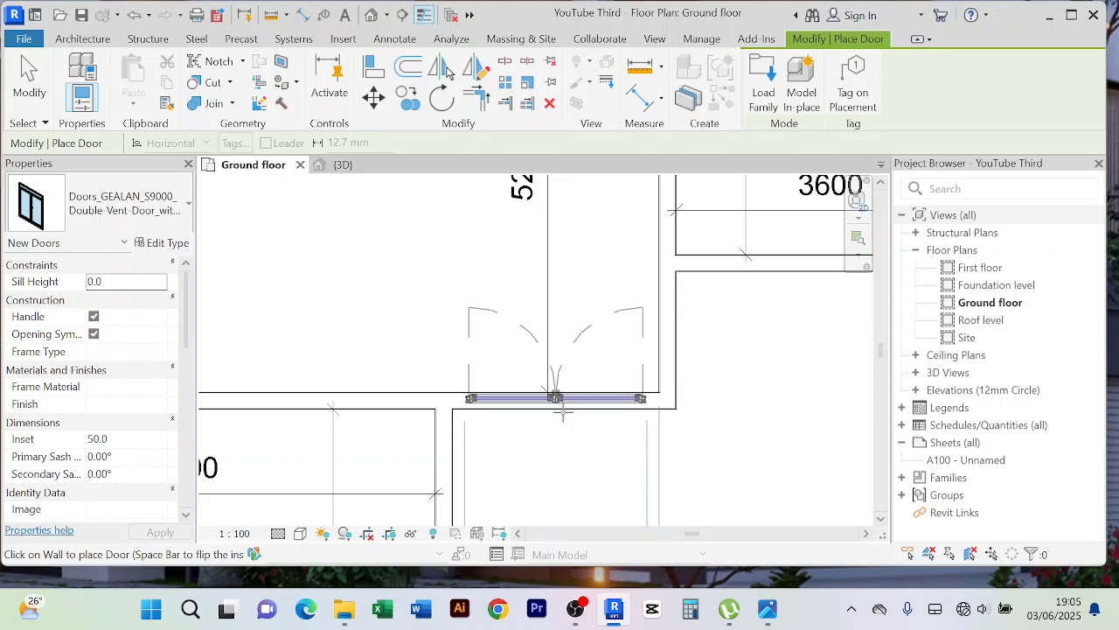
click(568, 409)
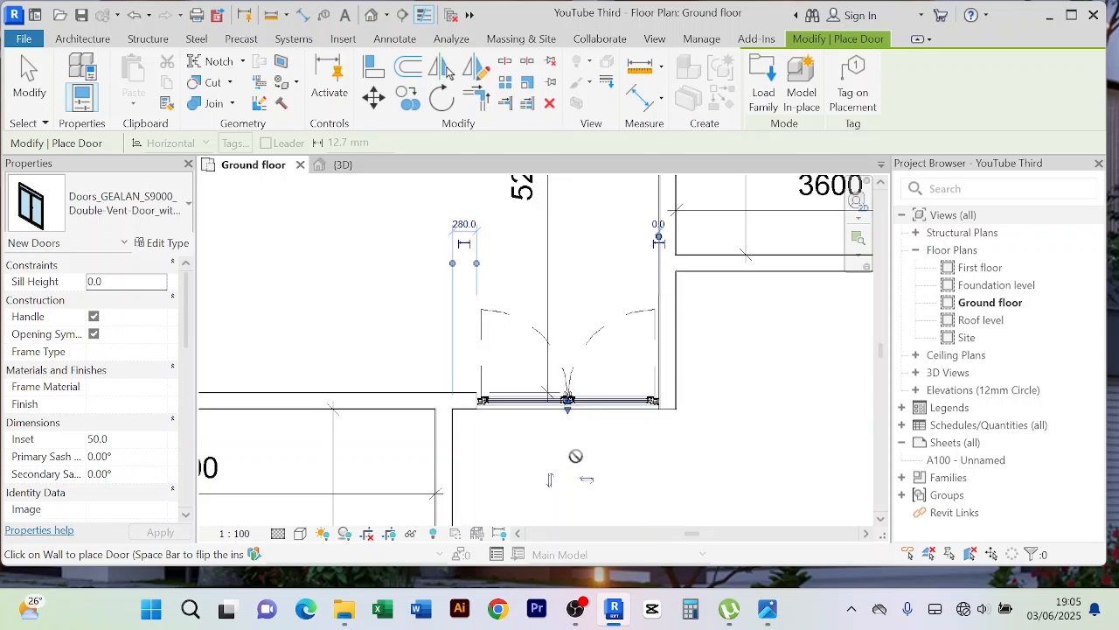
right_click(737, 421)
click(792, 118)
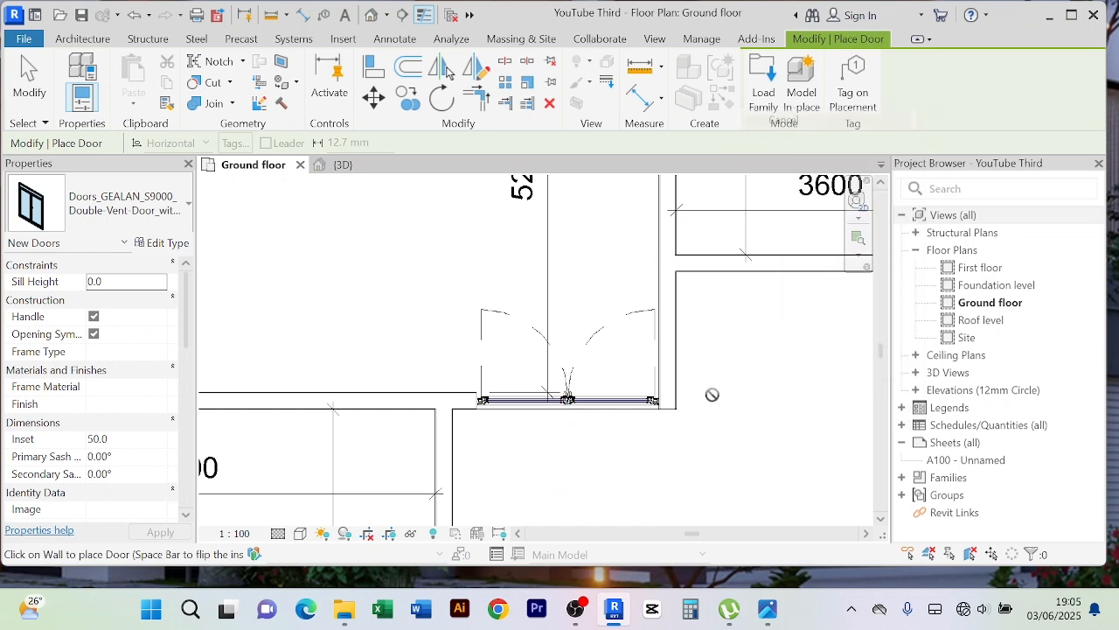
right_click(717, 435)
click(783, 151)
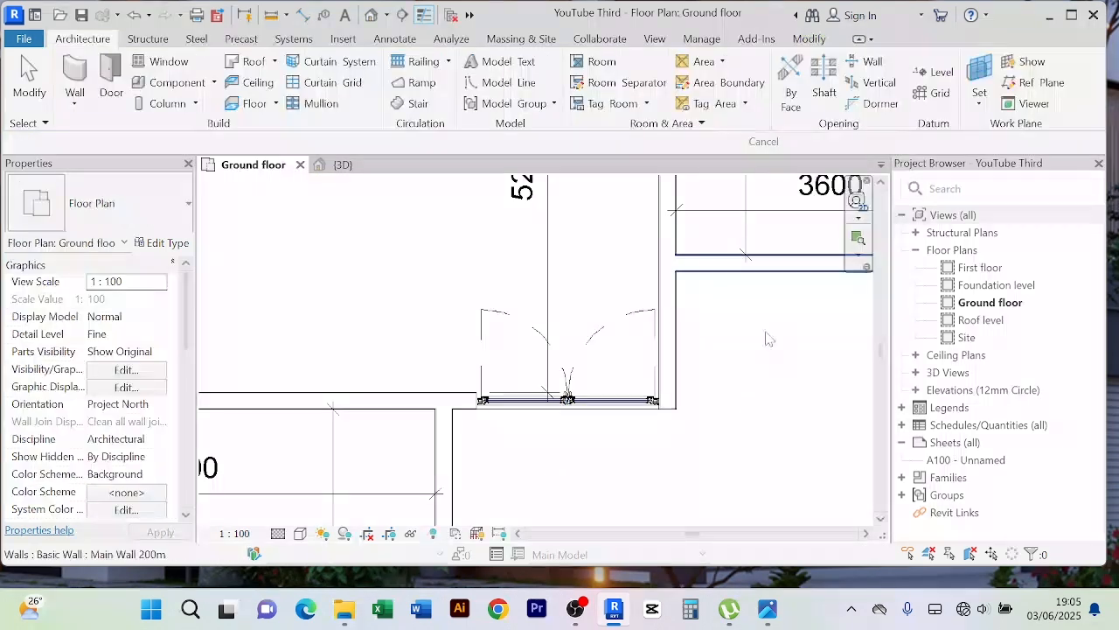
right_click(738, 404)
click(809, 88)
Select the placed double door and shift its frame within the wall thickness to an inset of 30.1
scroll(579, 312, up, 2)
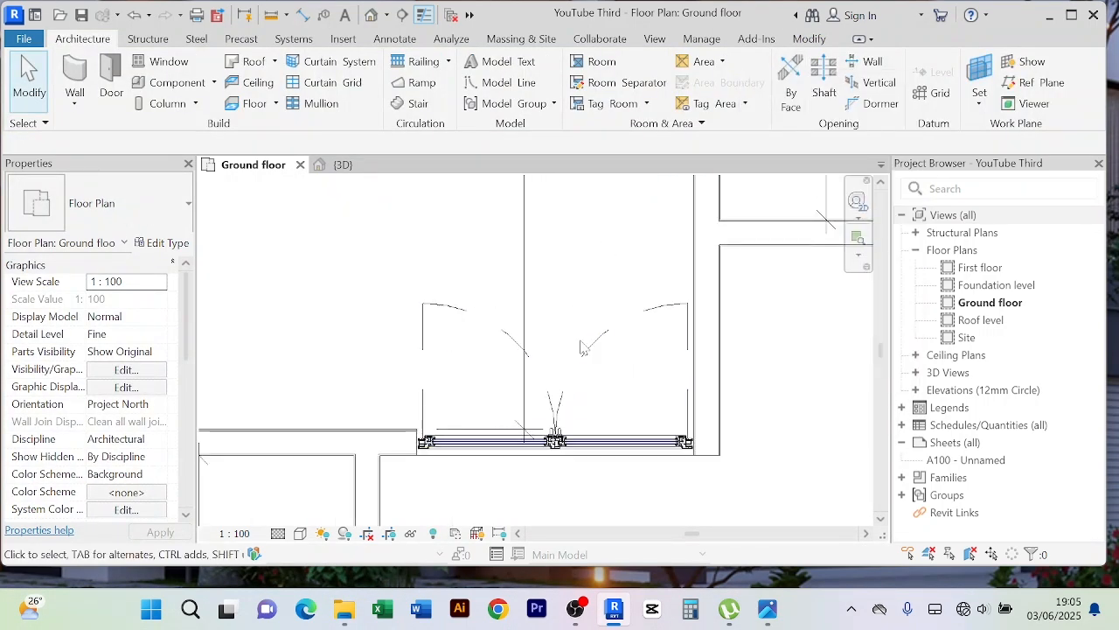
click(551, 390)
scroll(569, 423, up, 2)
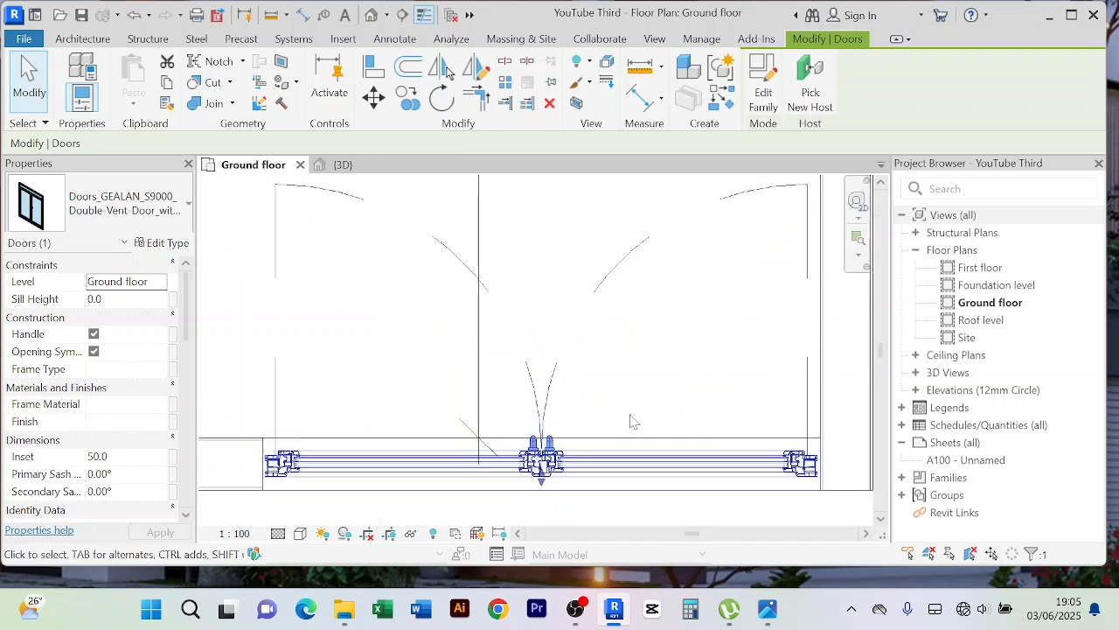
middle_drag(624, 395, 554, 324)
scroll(448, 449, up, 2)
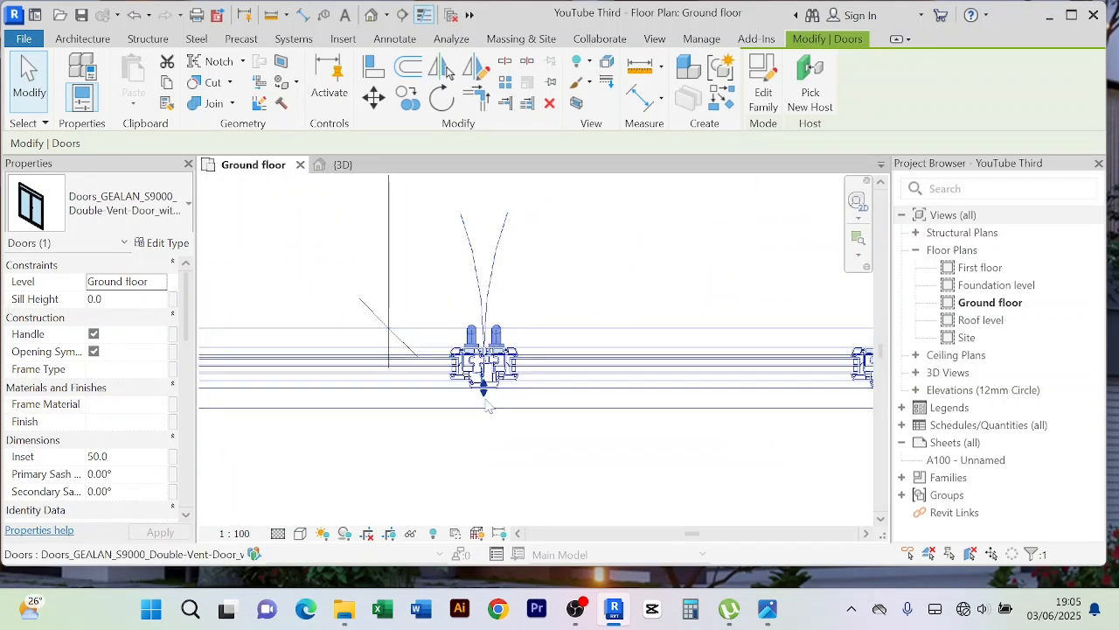
key(Down)
scroll(535, 454, down, 3)
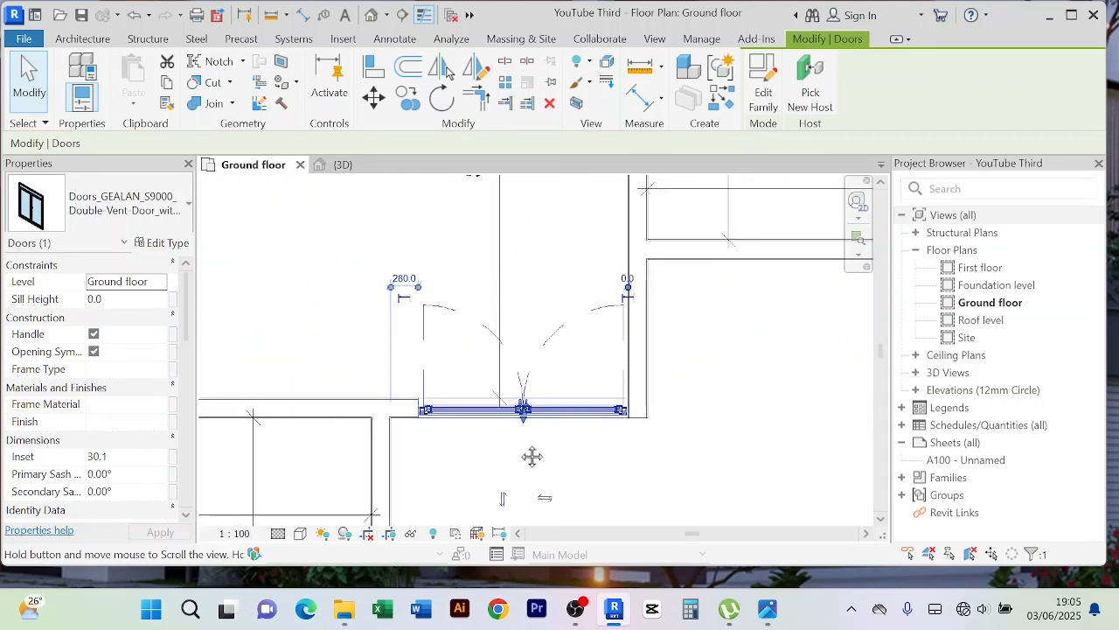
Flip the double door's facing so its leaves swing toward the outside of the building
scroll(551, 302, up, 4)
scroll(547, 297, down, 2)
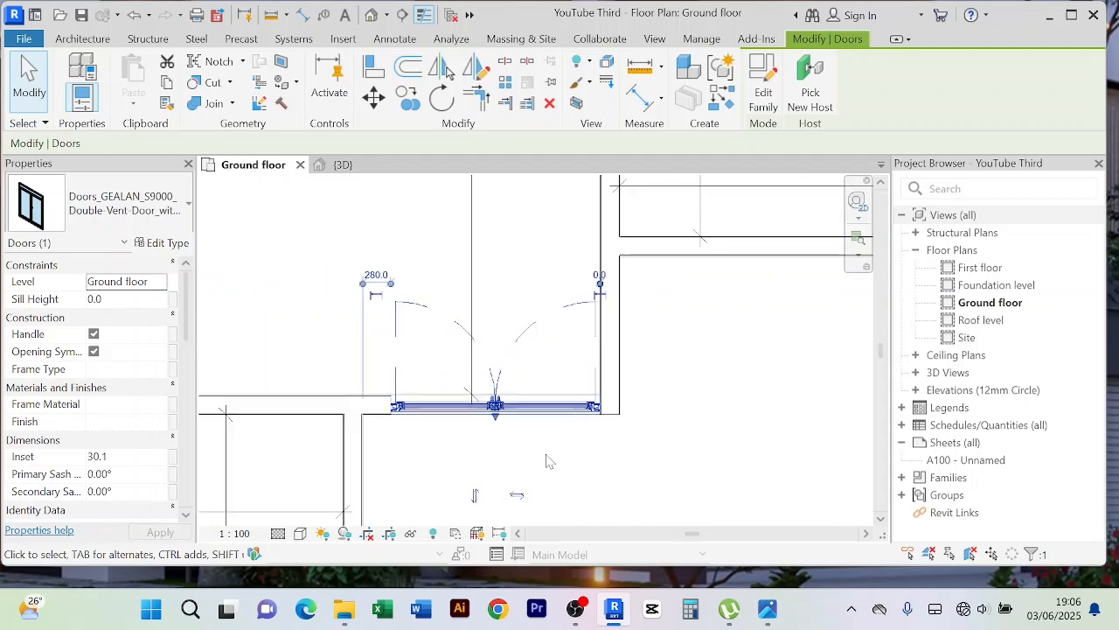
scroll(499, 402, up, 5)
scroll(498, 400, down, 3)
scroll(498, 399, down, 4)
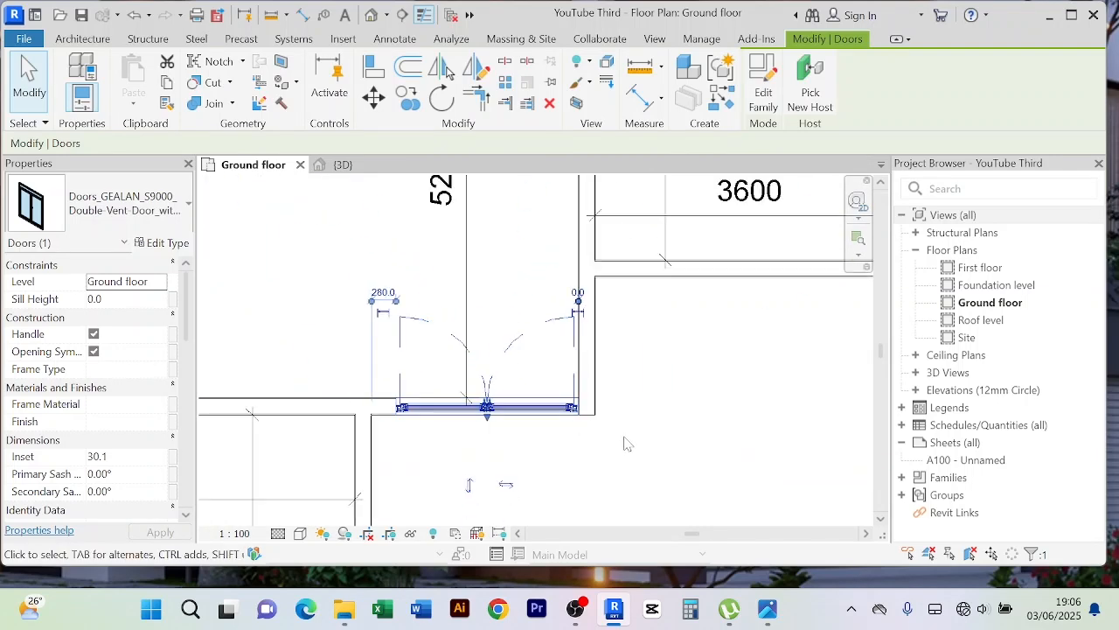
scroll(623, 440, up, 2)
scroll(617, 430, down, 2)
middle_drag(617, 429, 615, 351)
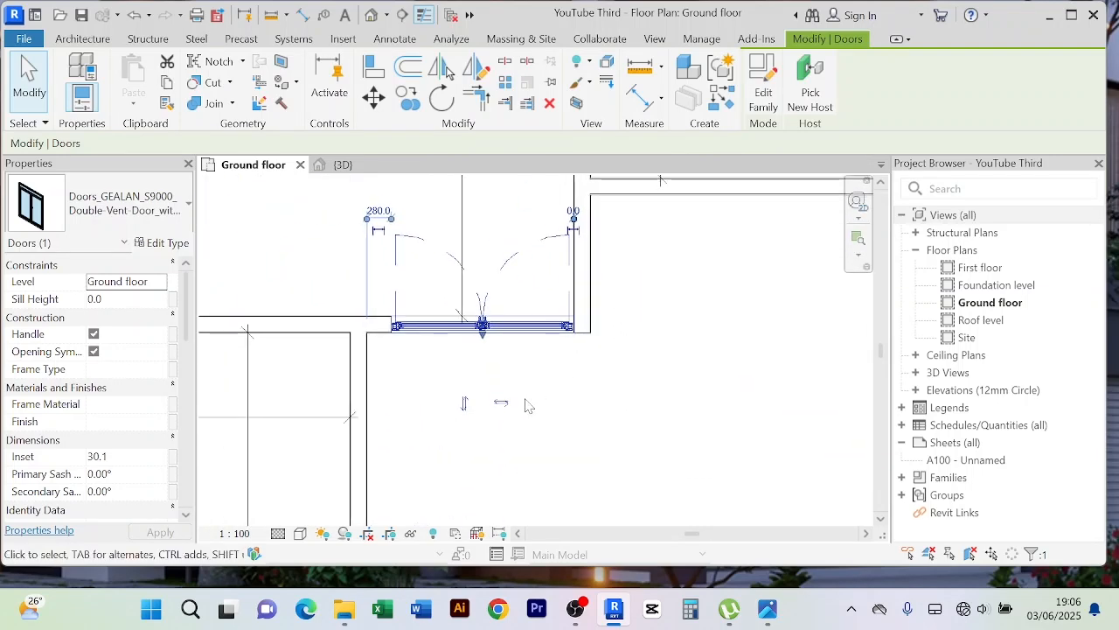
scroll(466, 406, up, 2)
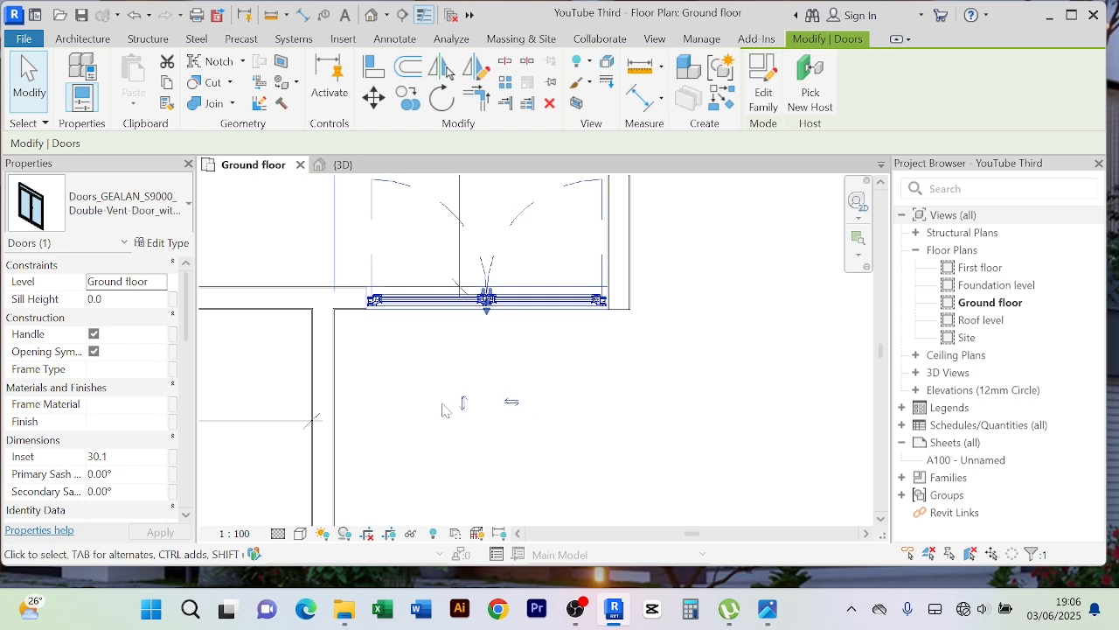
click(464, 404)
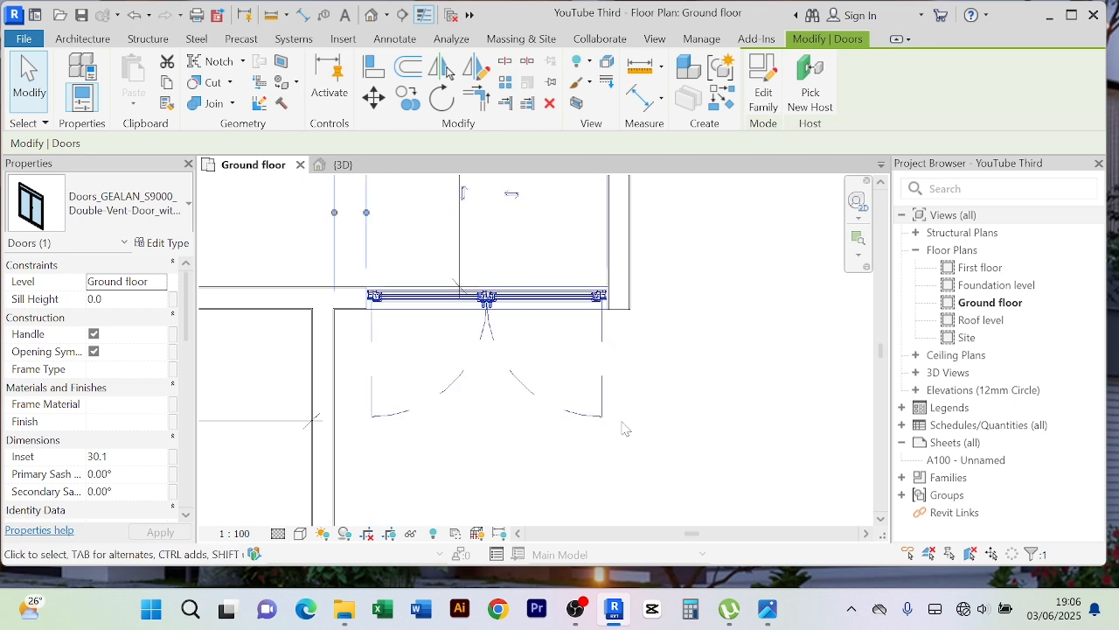
Set the double door's offset from the adjoining lower room's wall to 100 mm and deselect the door
scroll(464, 418, down, 2)
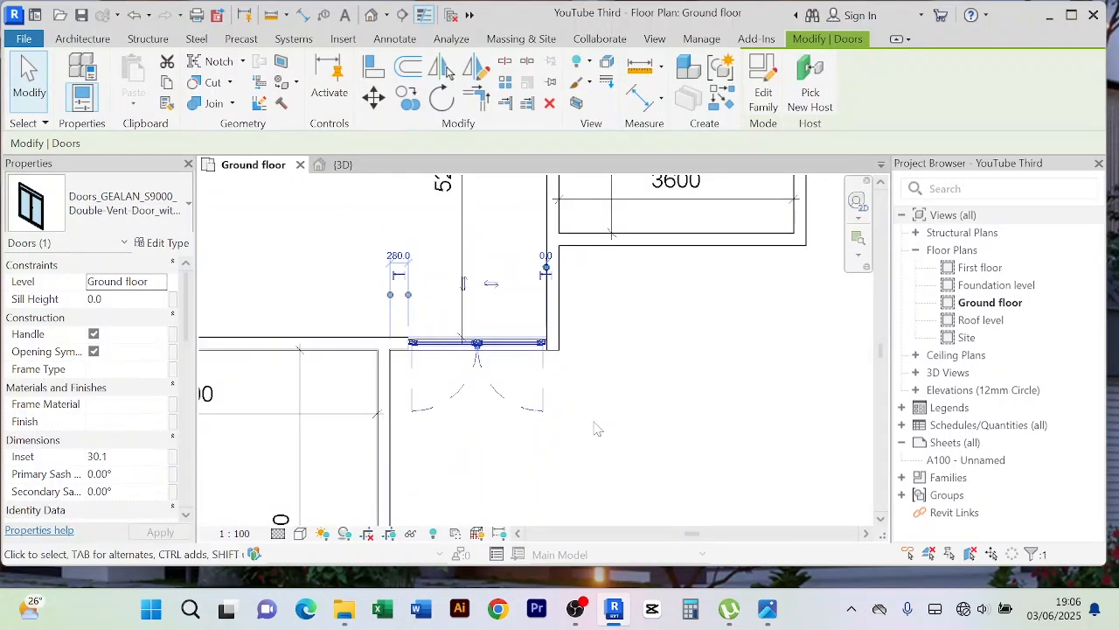
scroll(594, 428, up, 2)
scroll(599, 375, down, 1)
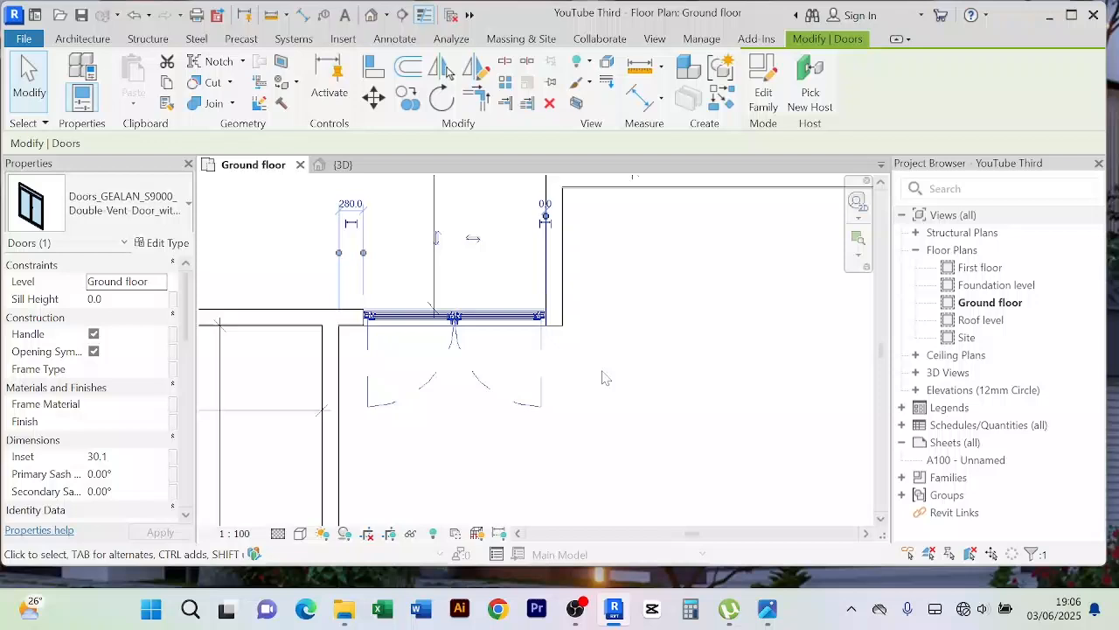
click(447, 243)
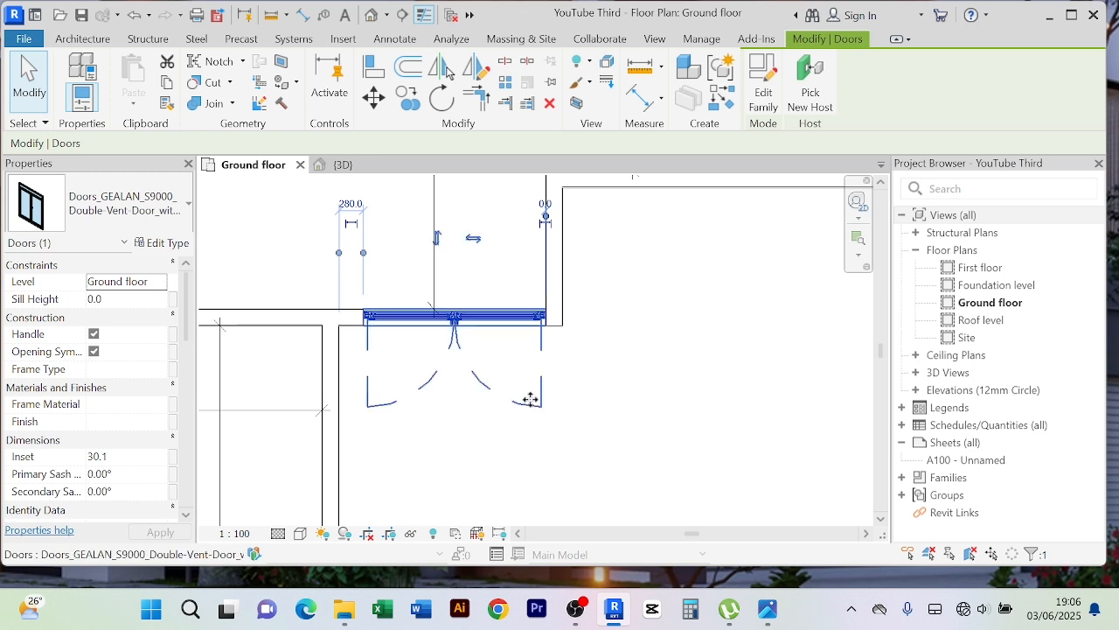
click(351, 204)
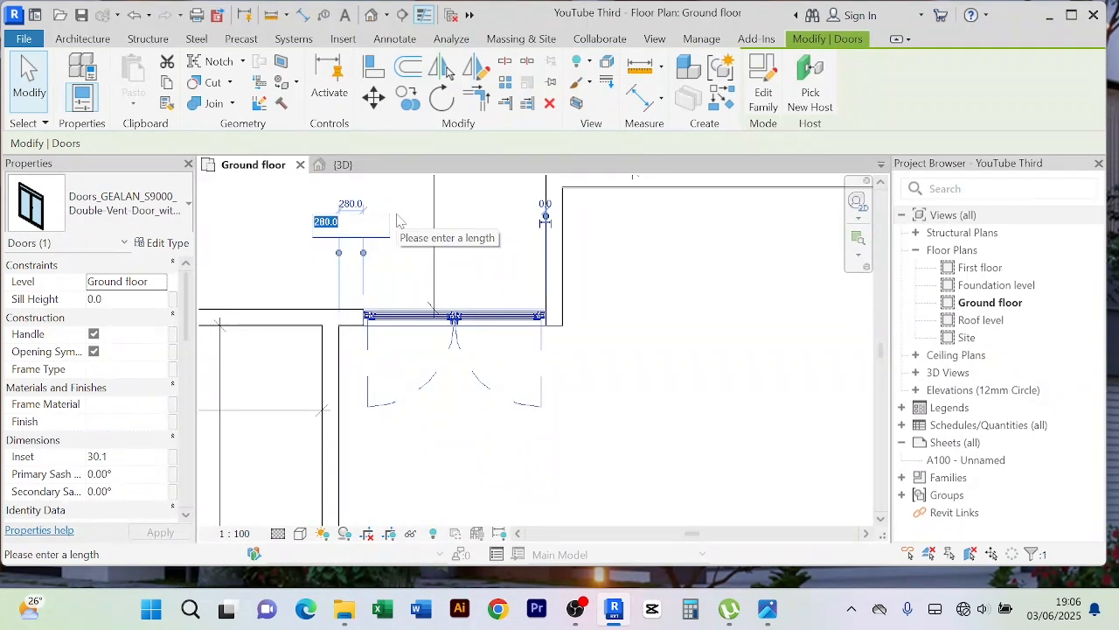
text(100)
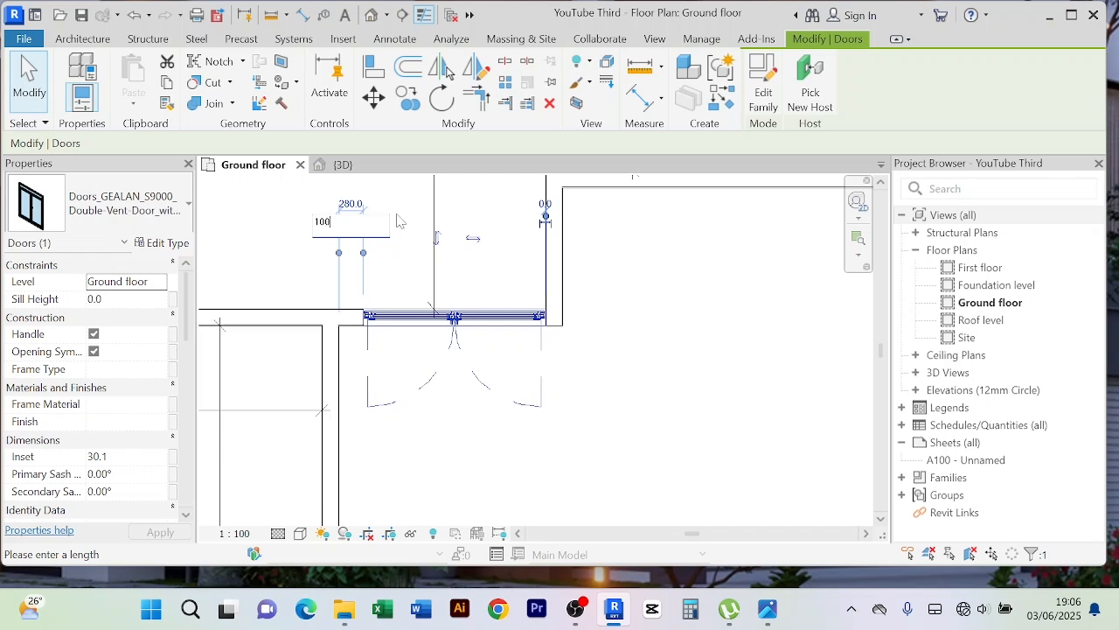
key(Return)
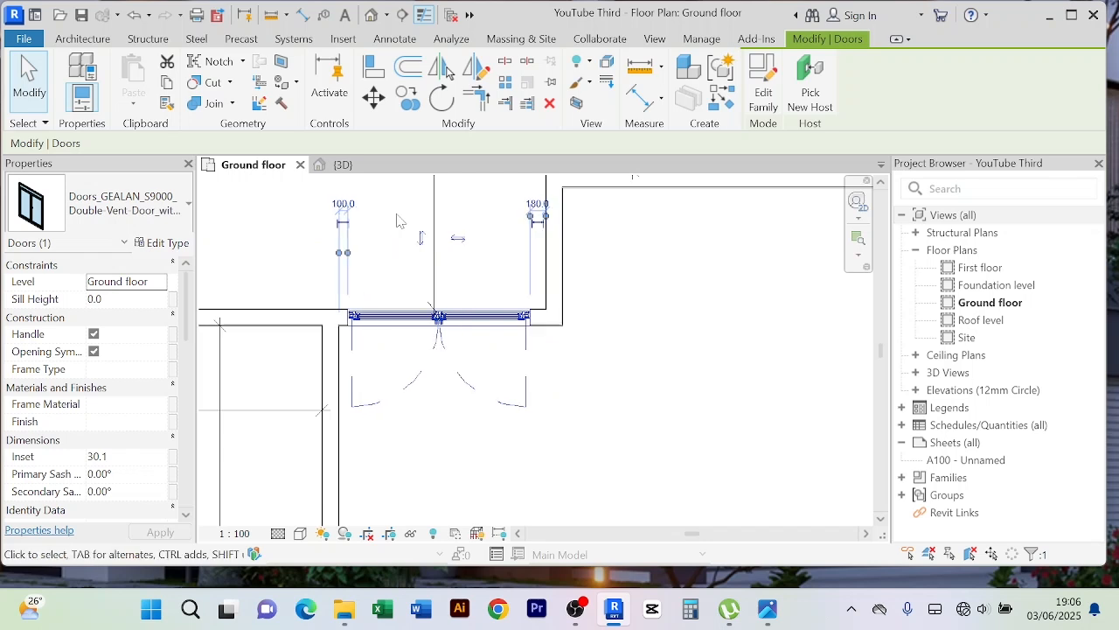
click(603, 445)
scroll(436, 240, up, 2)
scroll(500, 277, down, 3)
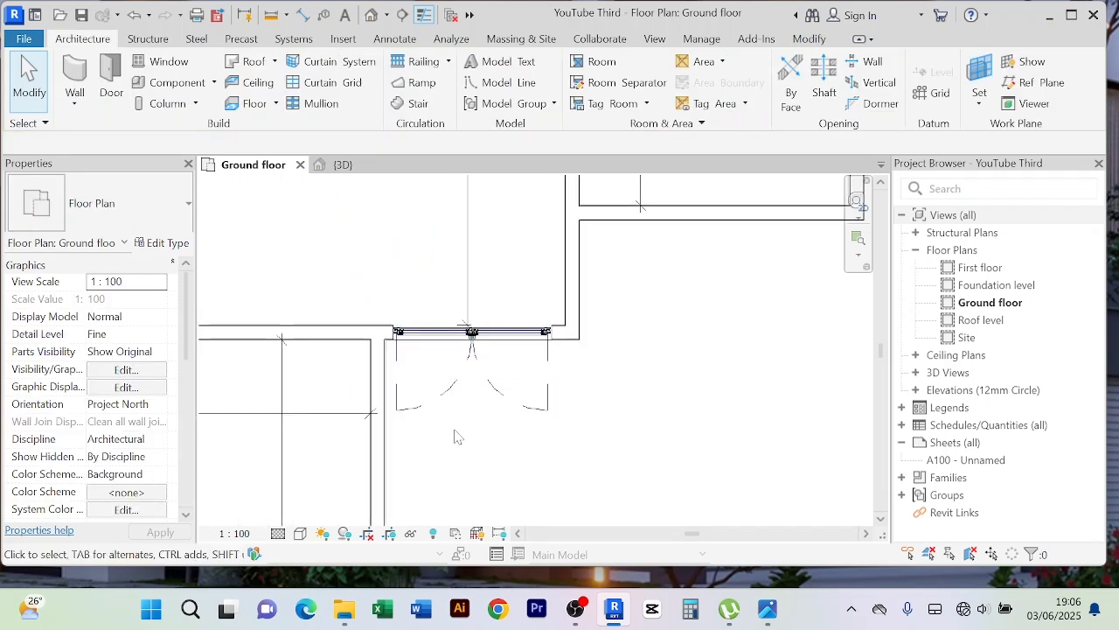
scroll(476, 400, up, 2)
scroll(475, 406, down, 2)
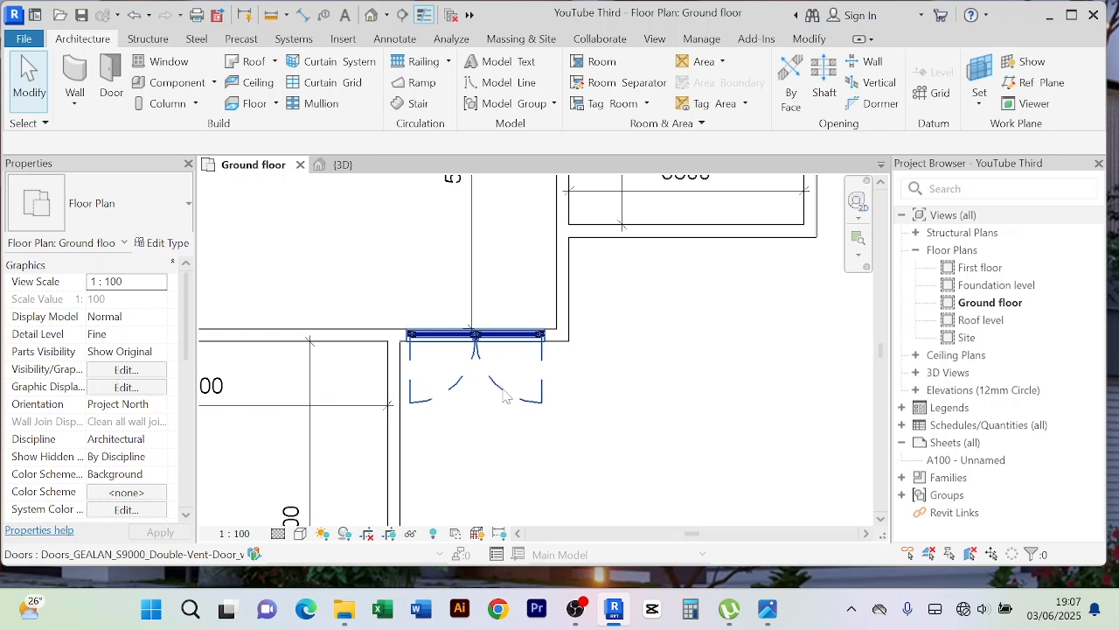
key(Escape)
scroll(647, 394, up, 2)
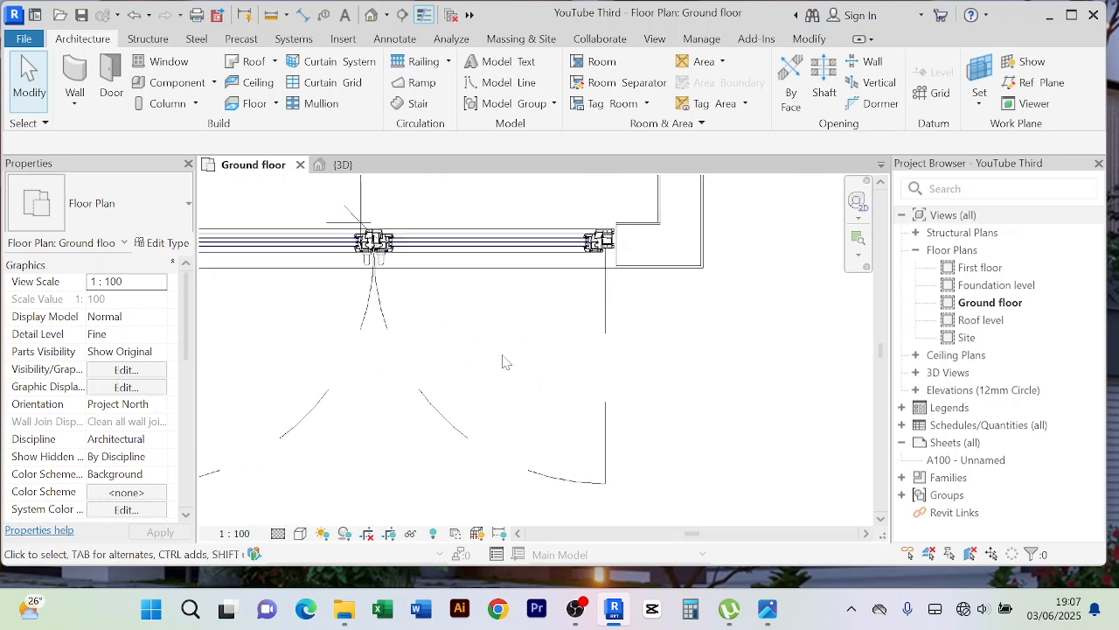
Switch from the ground floor plan to the 3D view and face the newly placed double door from outside
scroll(641, 381, down, 2)
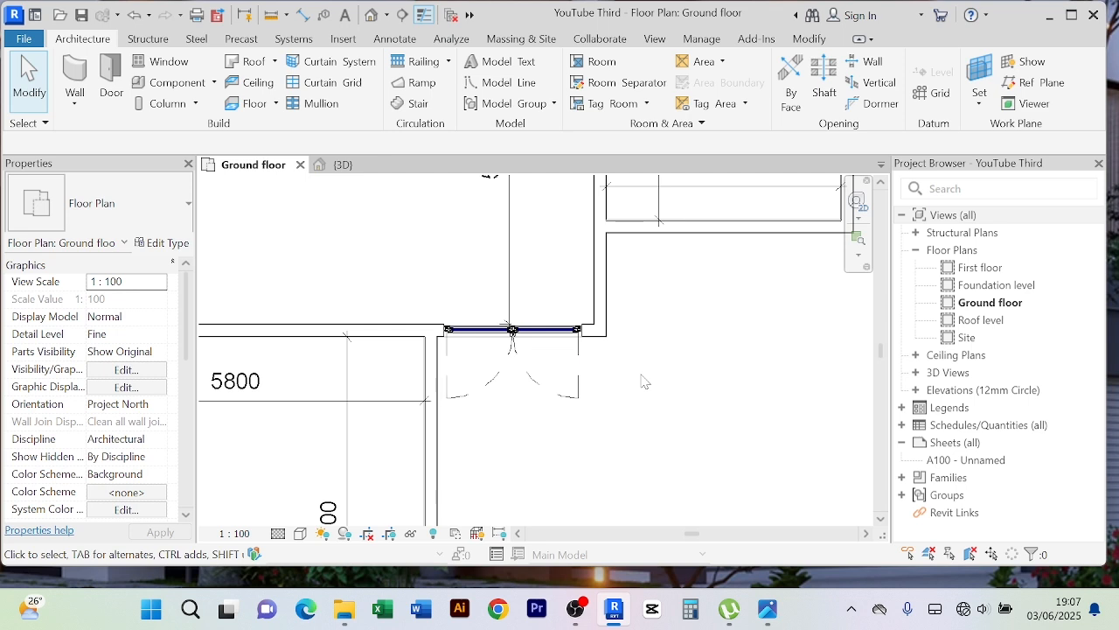
scroll(642, 380, down, 2)
scroll(568, 354, up, 3)
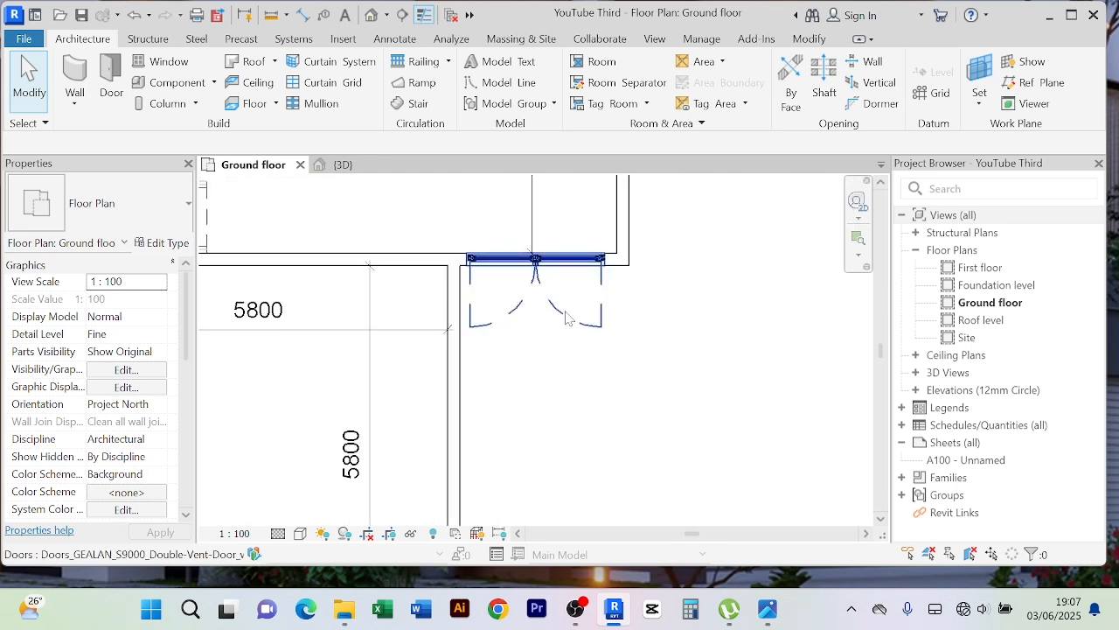
mouse_move(662, 344)
middle_down()
mouse_move(662, 362)
mouse_move(671, 352)
middle_up()
scroll(662, 361, down, 1)
scroll(652, 359, up, 1)
scroll(669, 359, down, 1)
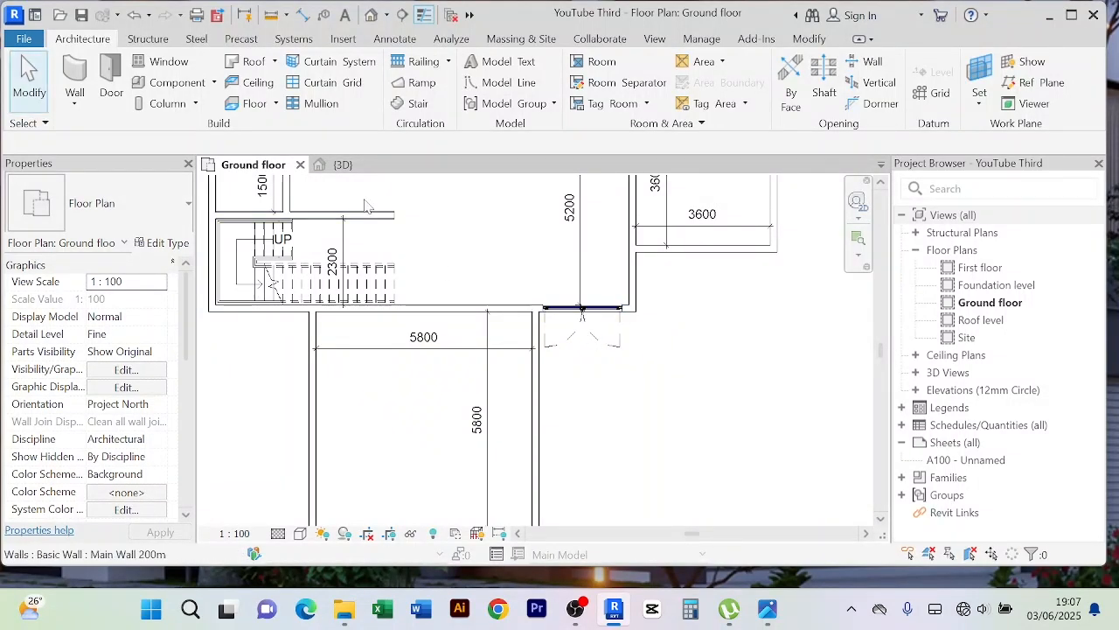
click(366, 165)
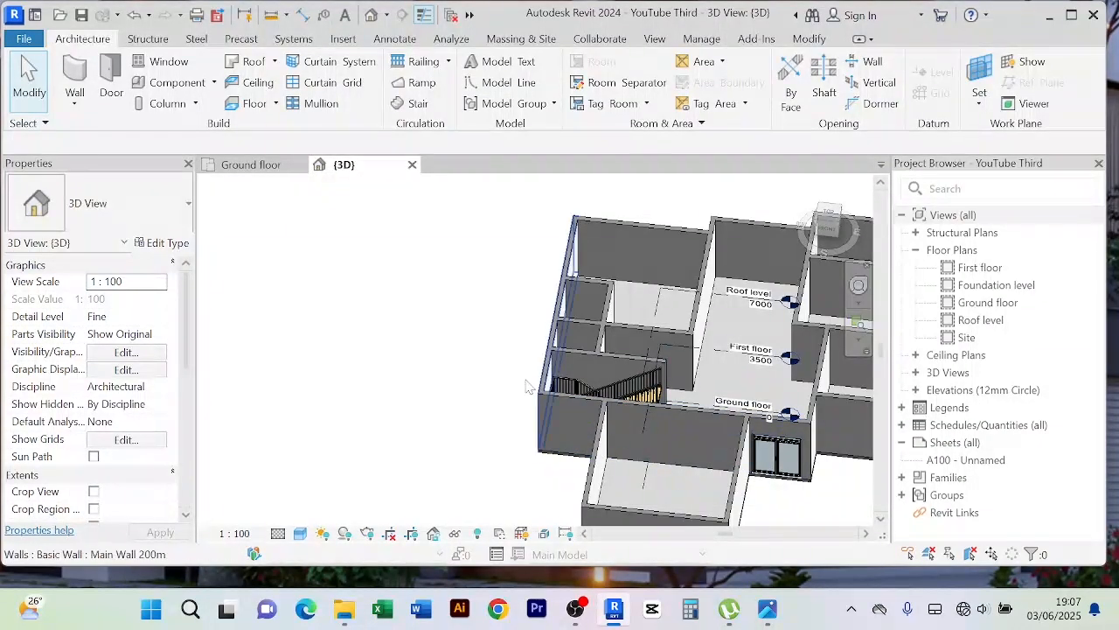
middle_drag(526, 388, 477, 343)
shift+middle_drag(740, 460, 739, 400)
scroll(739, 400, up, 10)
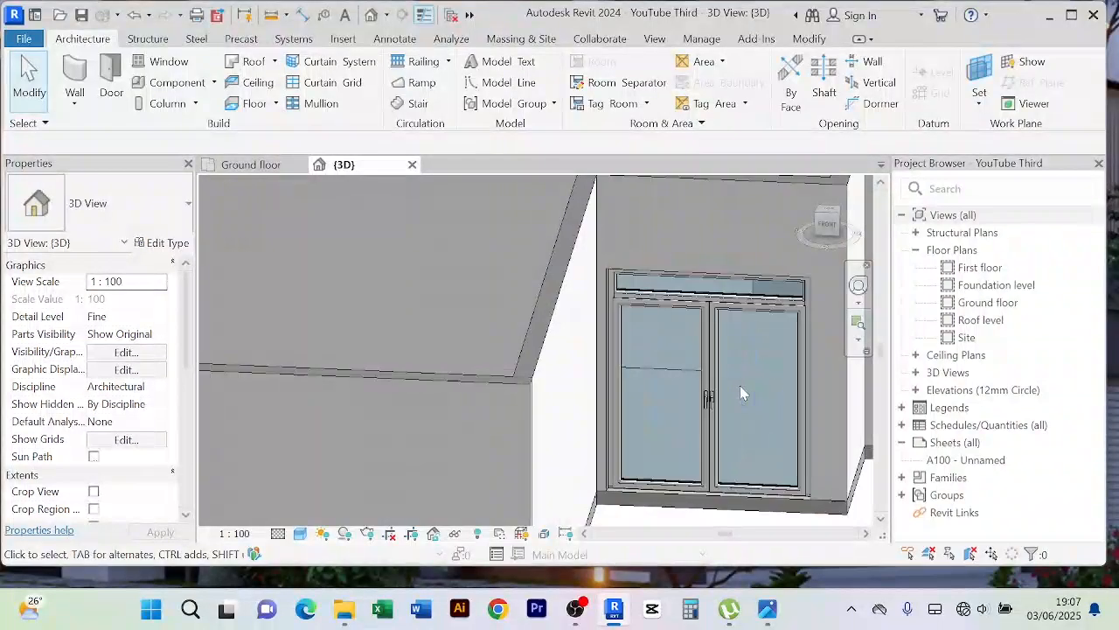
Examine the double door's fanlight, leaves, handles and base against the surrounding exterior walls in 3D
scroll(690, 363, down, 8)
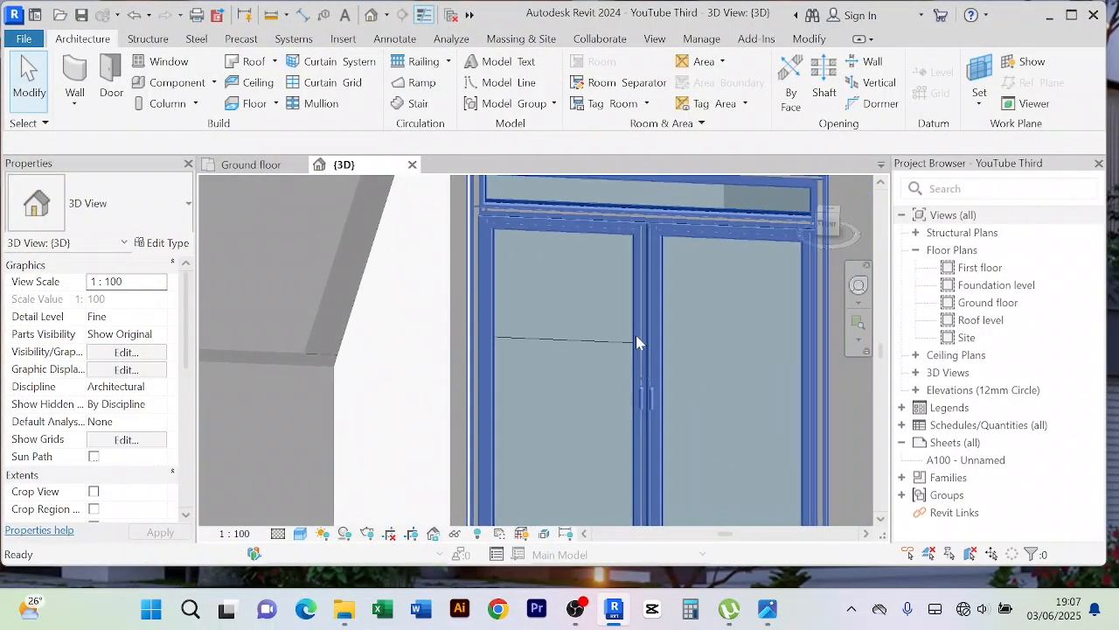
middle_drag(759, 474, 708, 485)
scroll(694, 445, up, 3)
scroll(695, 450, down, 2)
scroll(724, 348, up, 3)
scroll(667, 307, down, 2)
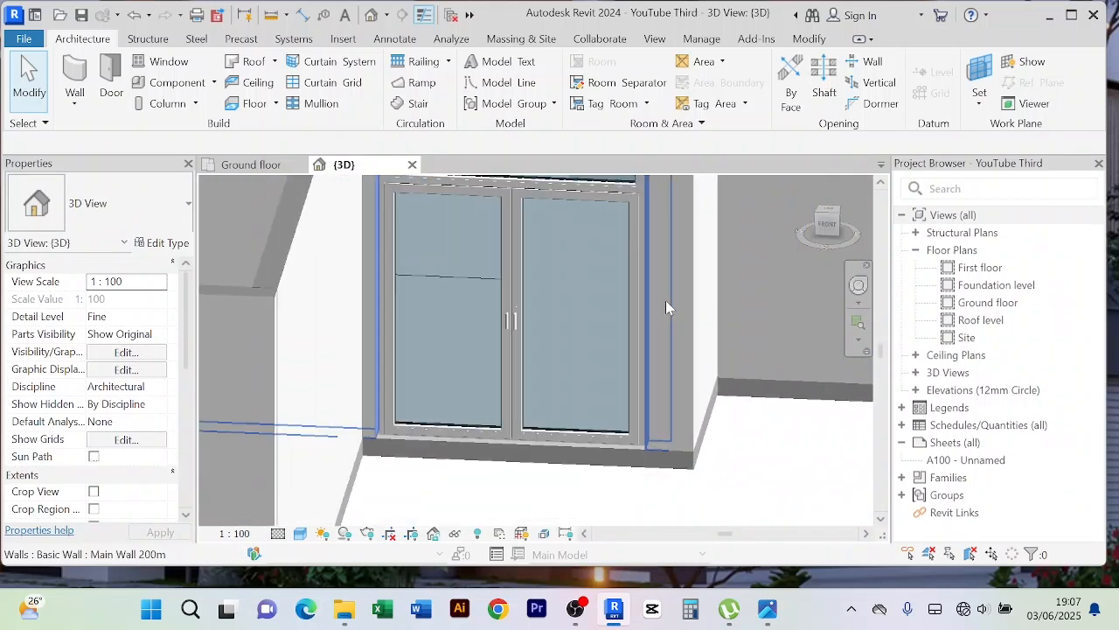
middle_drag(667, 309, 657, 427)
scroll(584, 307, up, 1)
scroll(532, 298, up, 2)
scroll(516, 323, down, 4)
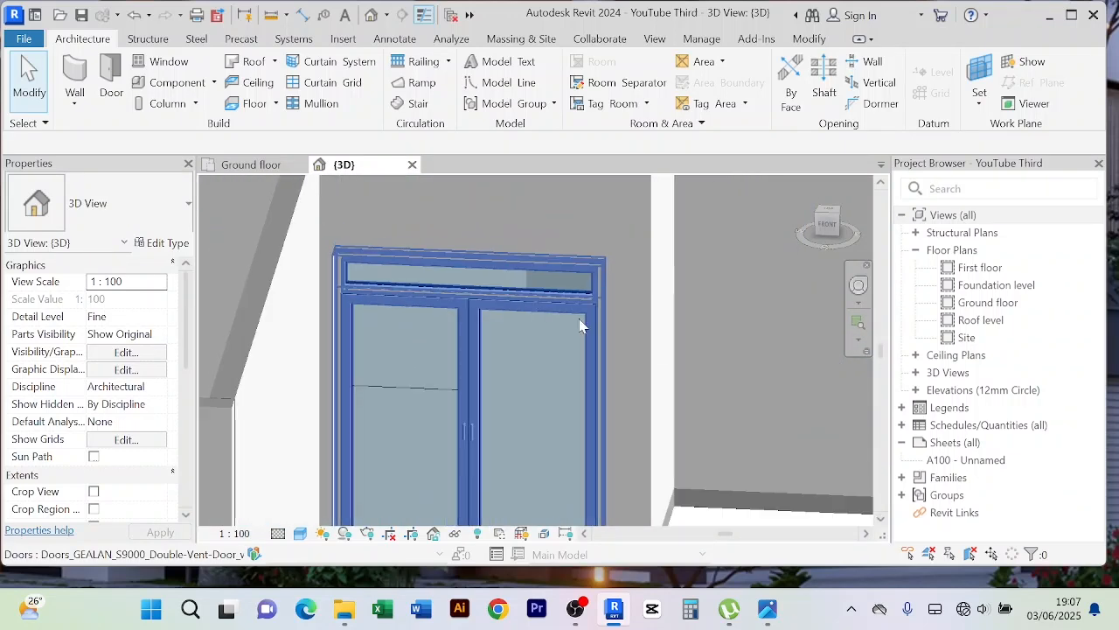
scroll(631, 451, up, 3)
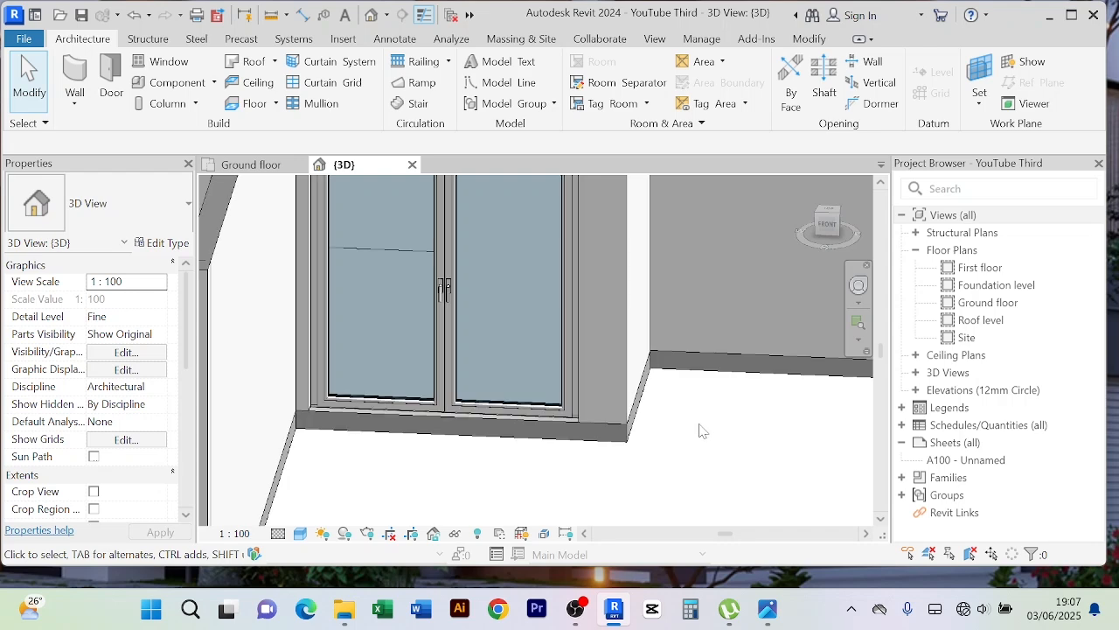
middle_drag(702, 430, 712, 370)
scroll(569, 346, up, 3)
scroll(569, 346, down, 4)
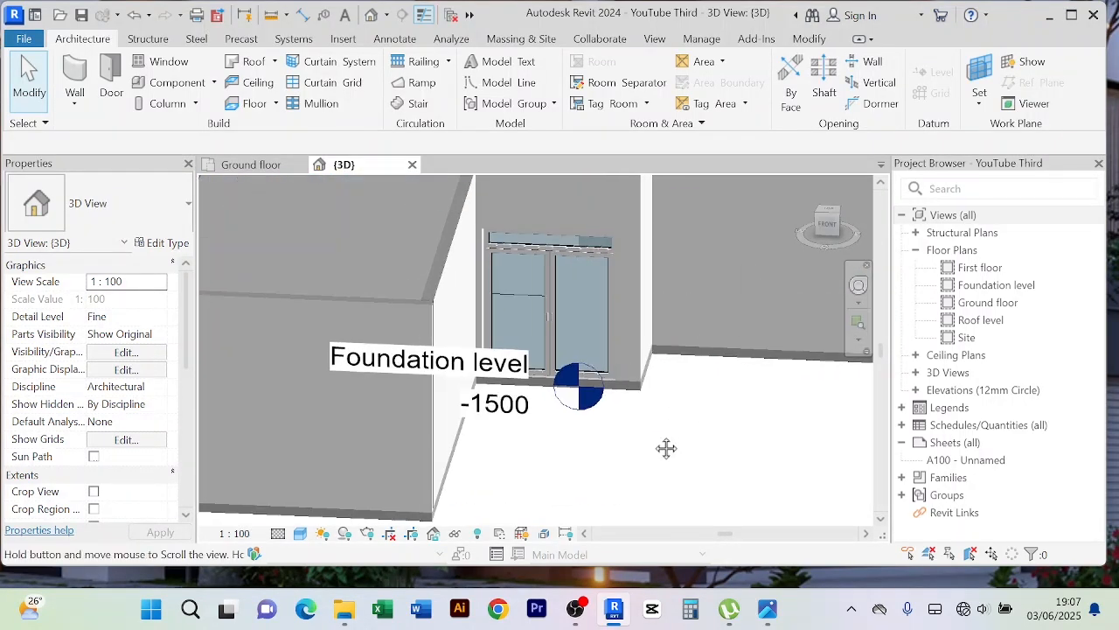
scroll(564, 341, up, 5)
scroll(566, 345, down, 4)
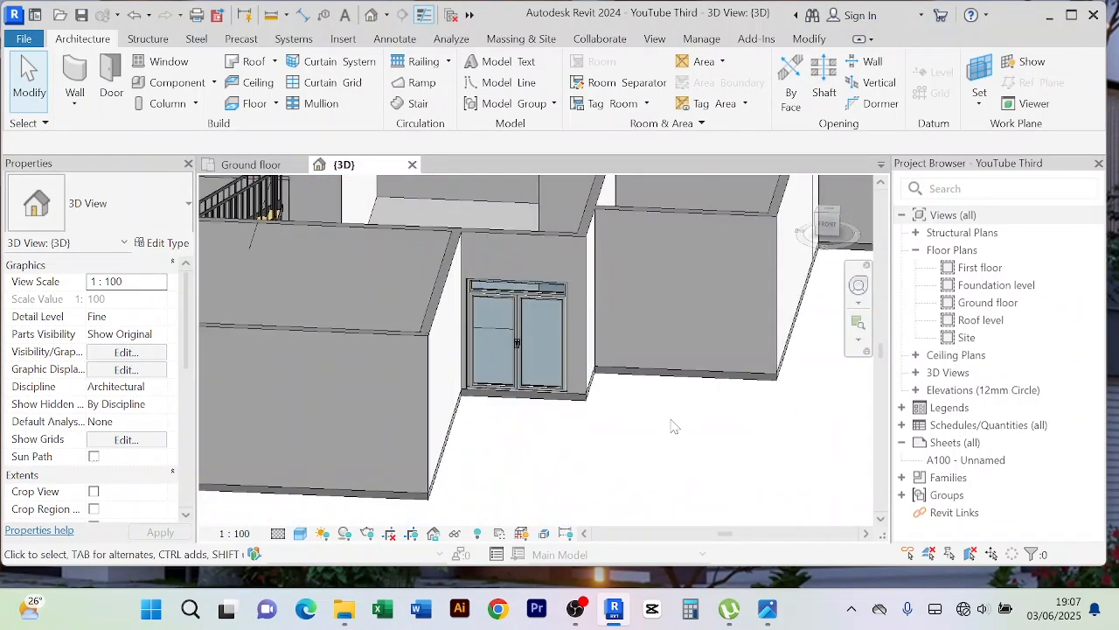
scroll(522, 331, up, 4)
scroll(525, 312, up, 2)
scroll(566, 331, down, 5)
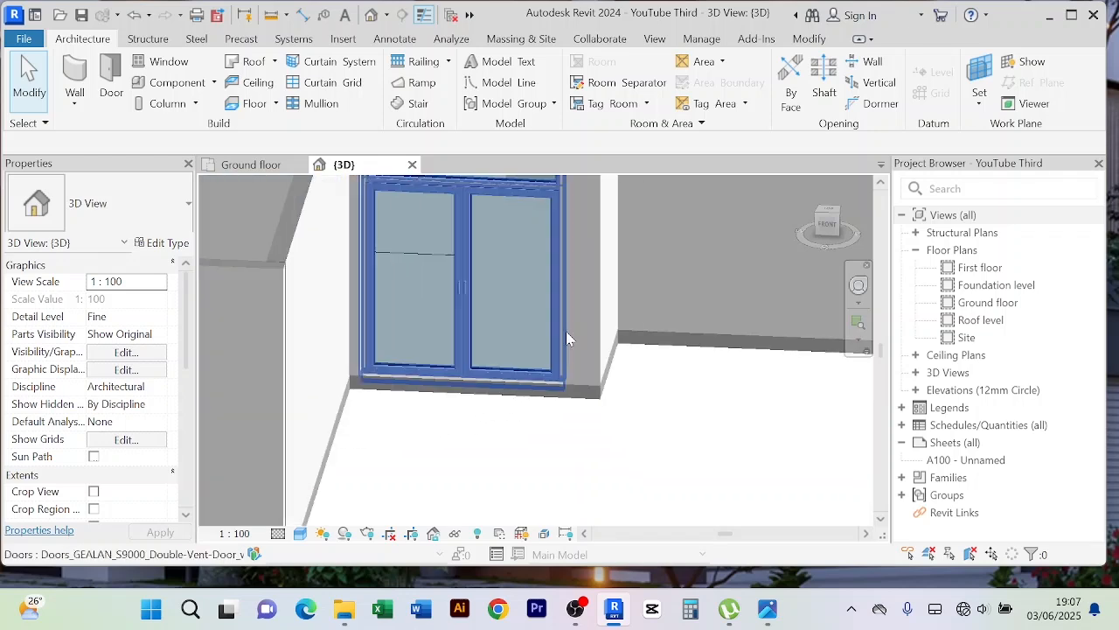
scroll(638, 427, down, 3)
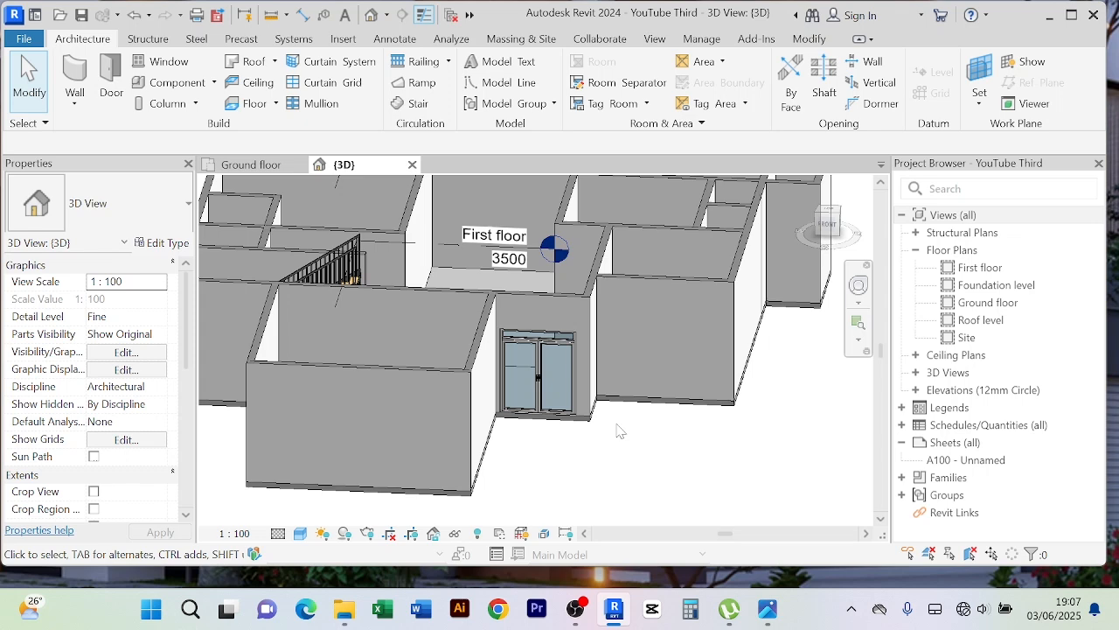
scroll(541, 374, up, 5)
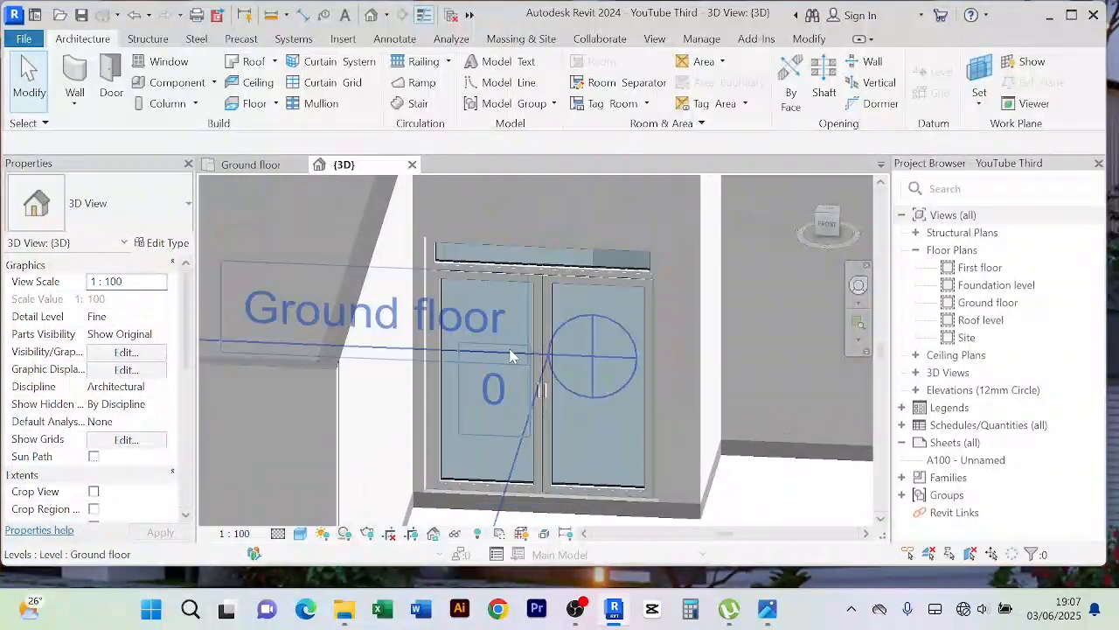
scroll(743, 450, down, 4)
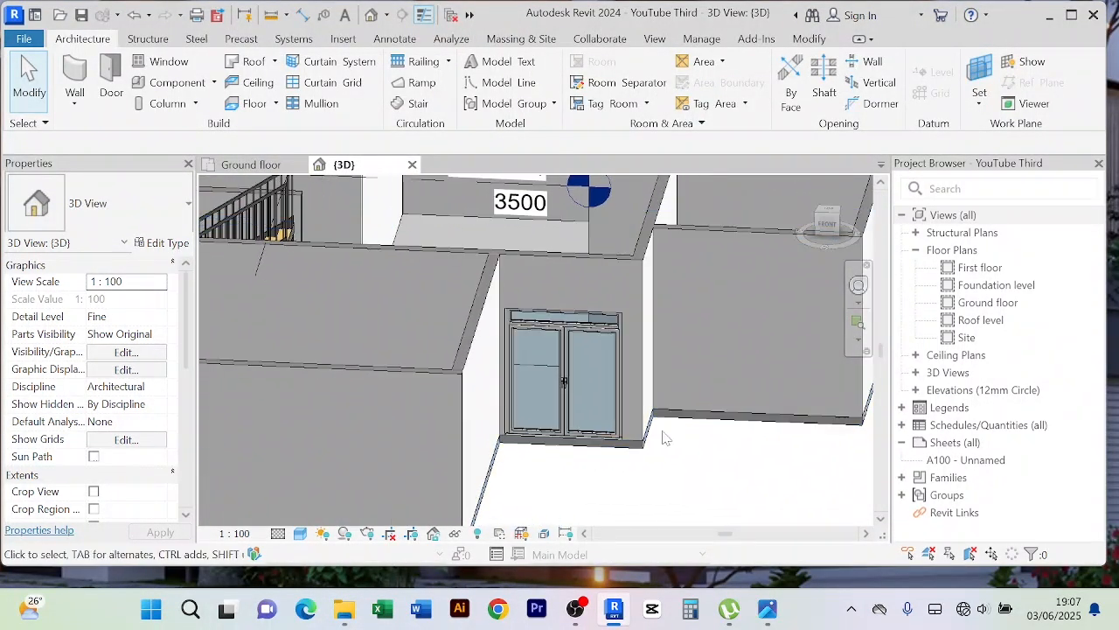
scroll(662, 437, up, 4)
Select the double door in 3D and review its instance properties, including Inset, Energy Analysis values and Head Height
click(586, 264)
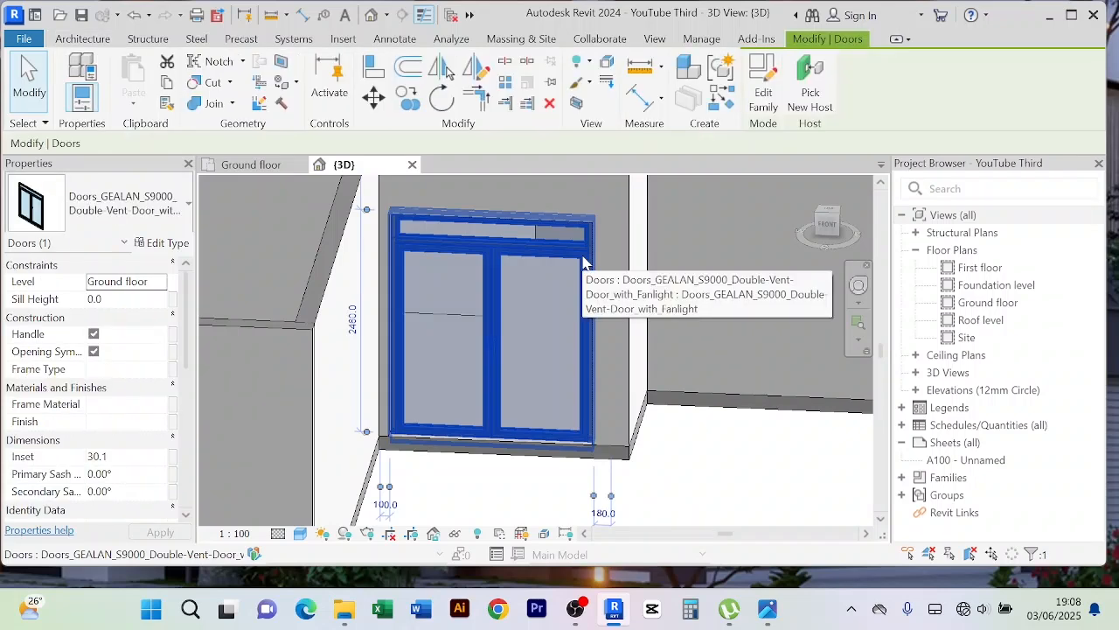
scroll(118, 433, down, 10)
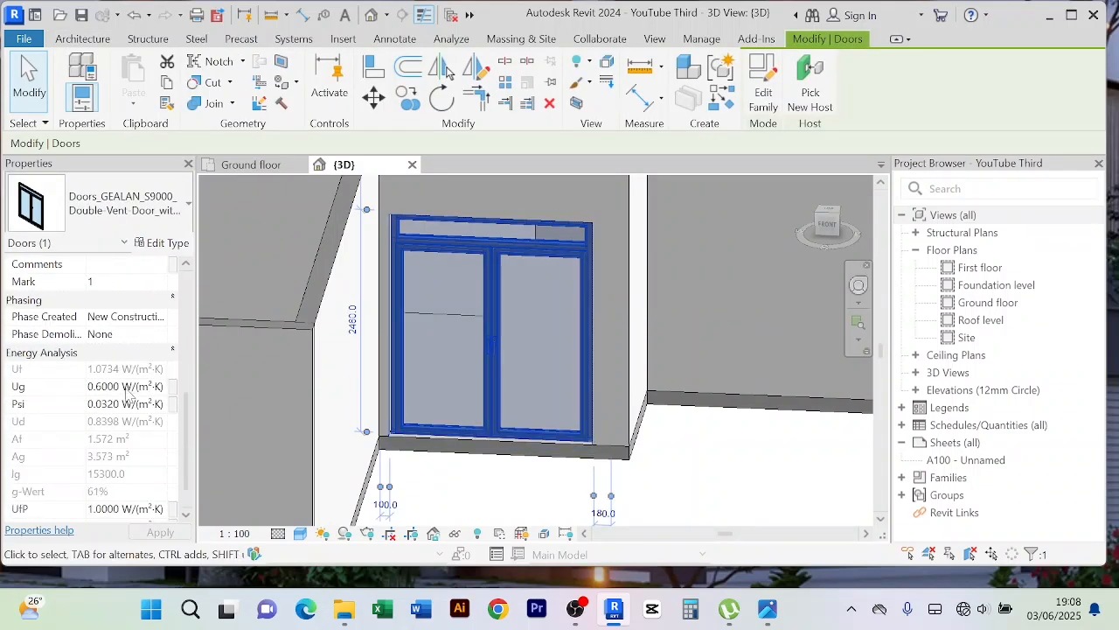
scroll(116, 428, down, 4)
scroll(118, 446, up, 9)
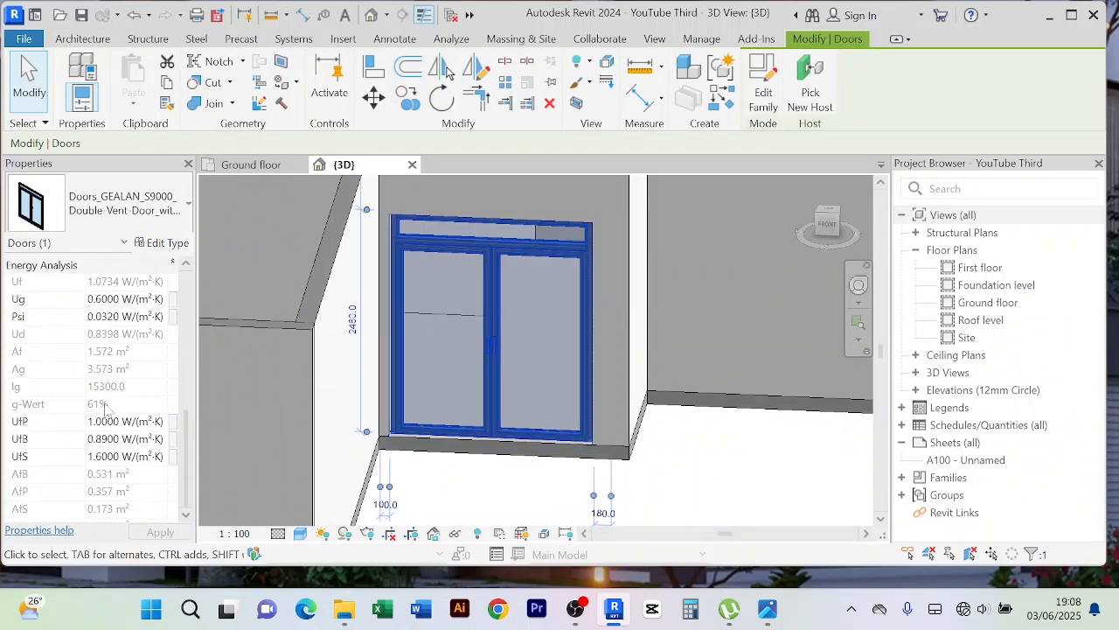
scroll(121, 350, up, 3)
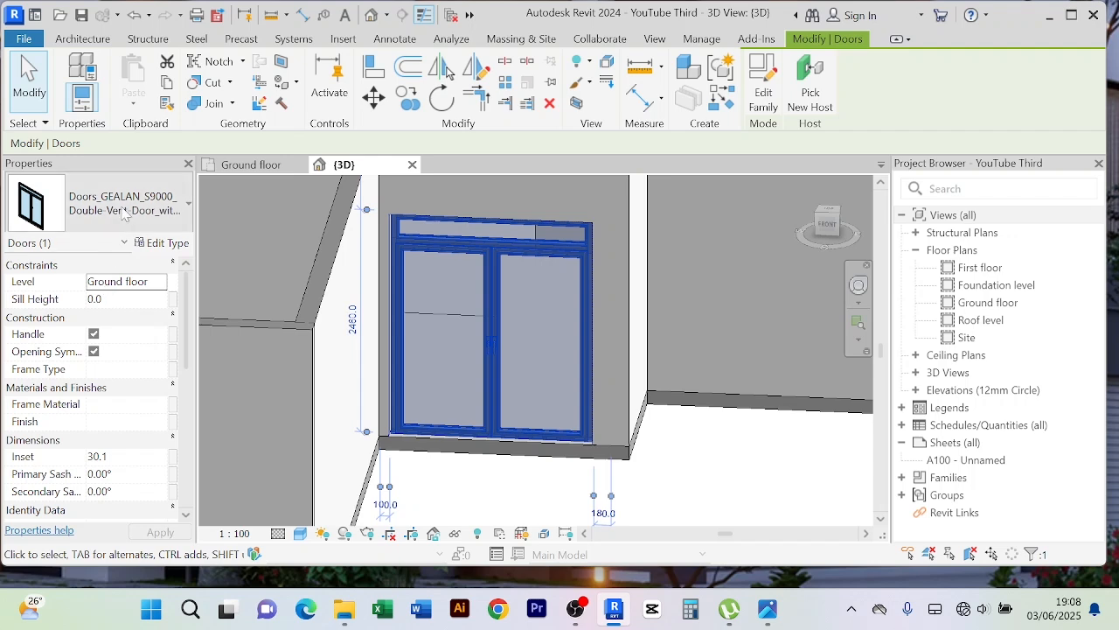
scroll(103, 341, down, 10)
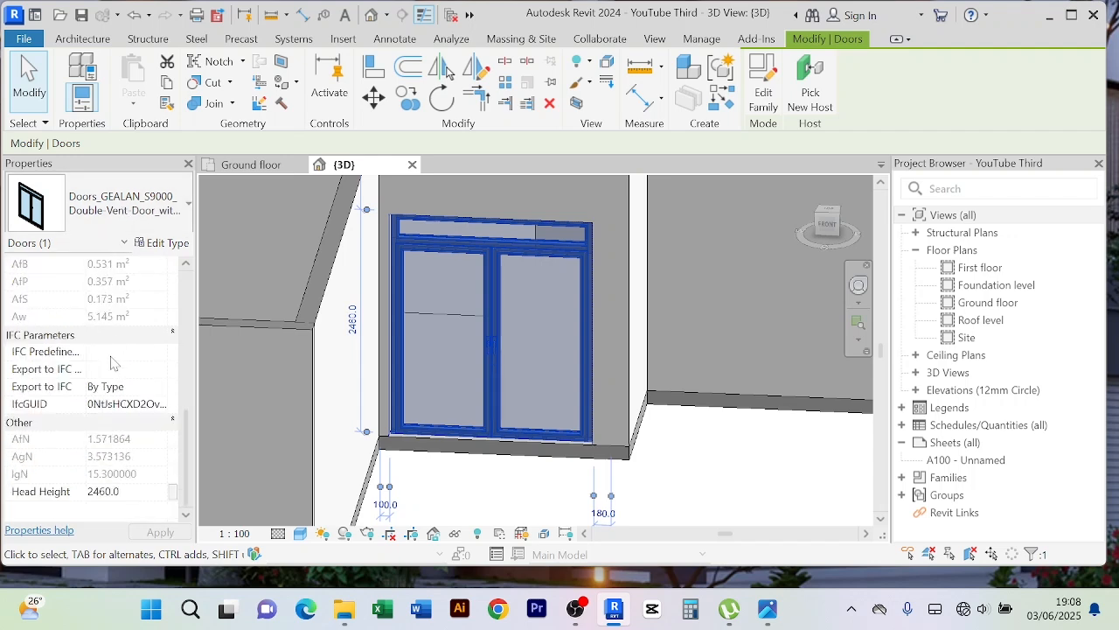
scroll(106, 390, up, 3)
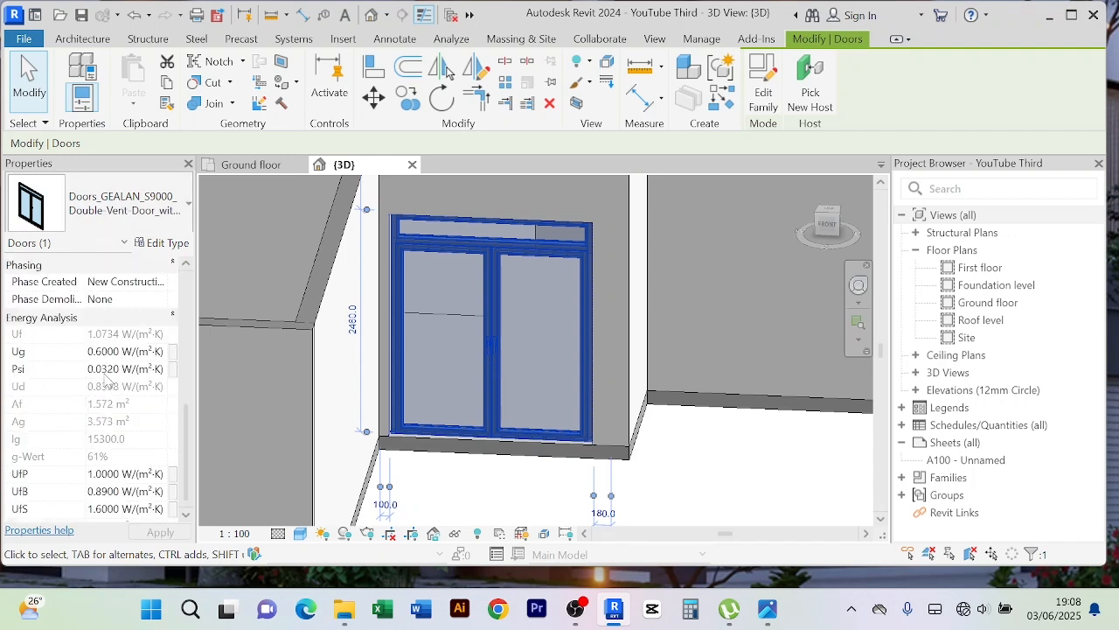
scroll(105, 385, down, 3)
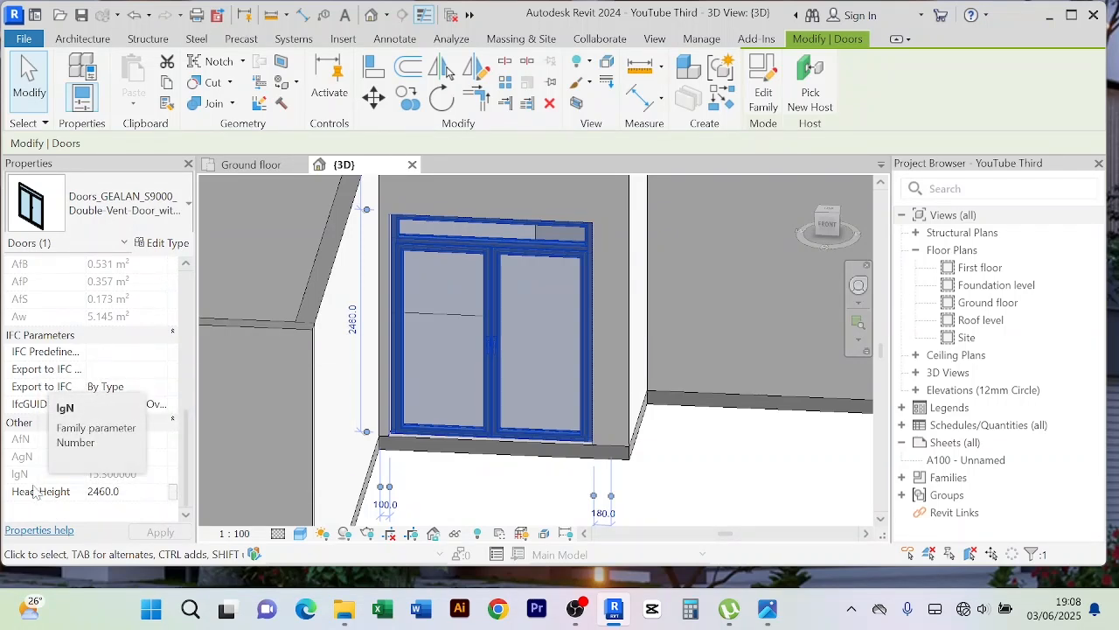
click(112, 491)
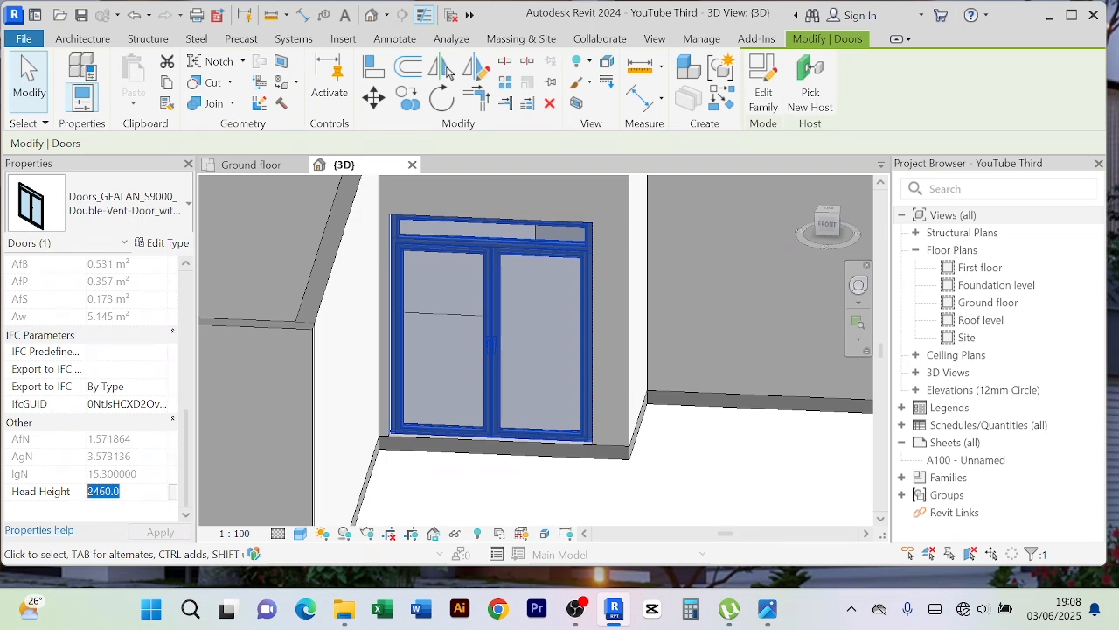
click(118, 491)
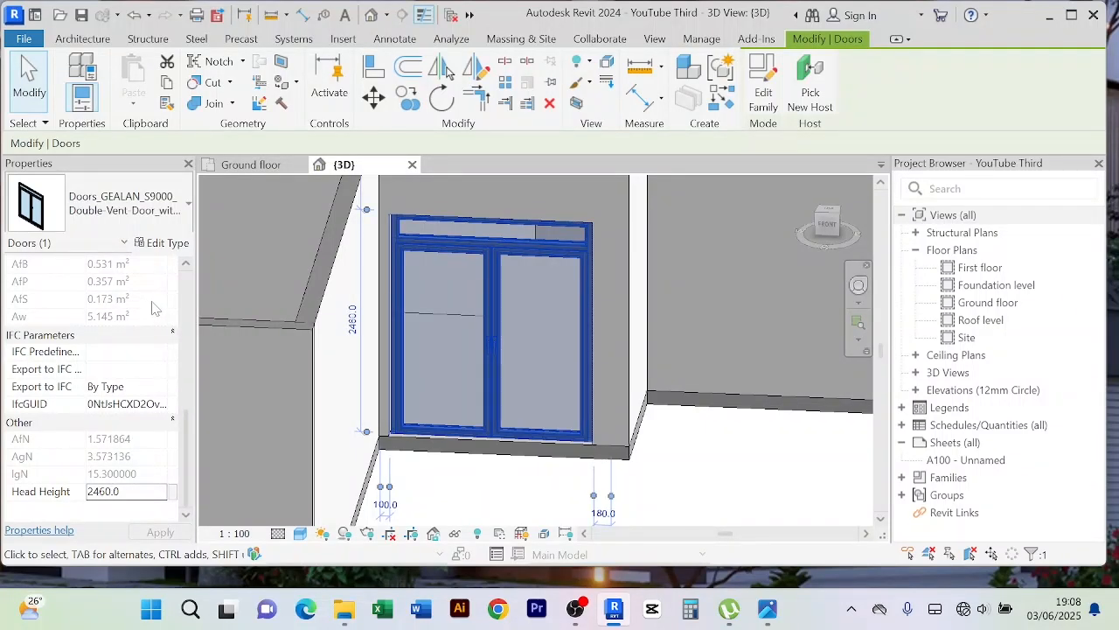
scroll(132, 361, up, 3)
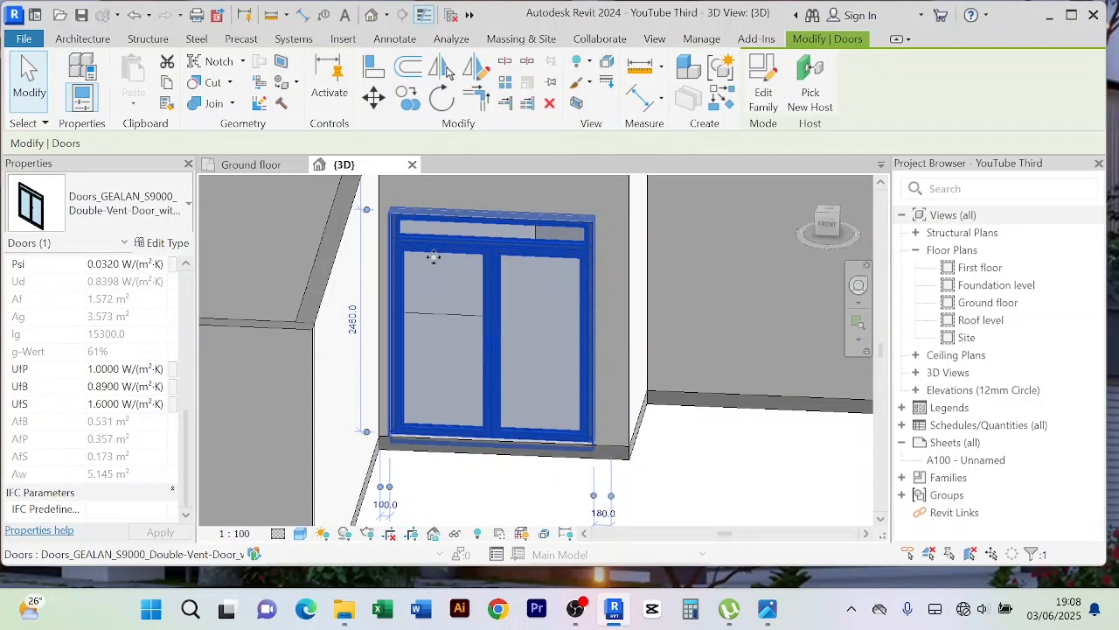
Open the double door's type properties and review its materials, dimensions, Symmetric option, analytical properties and identity data
click(167, 243)
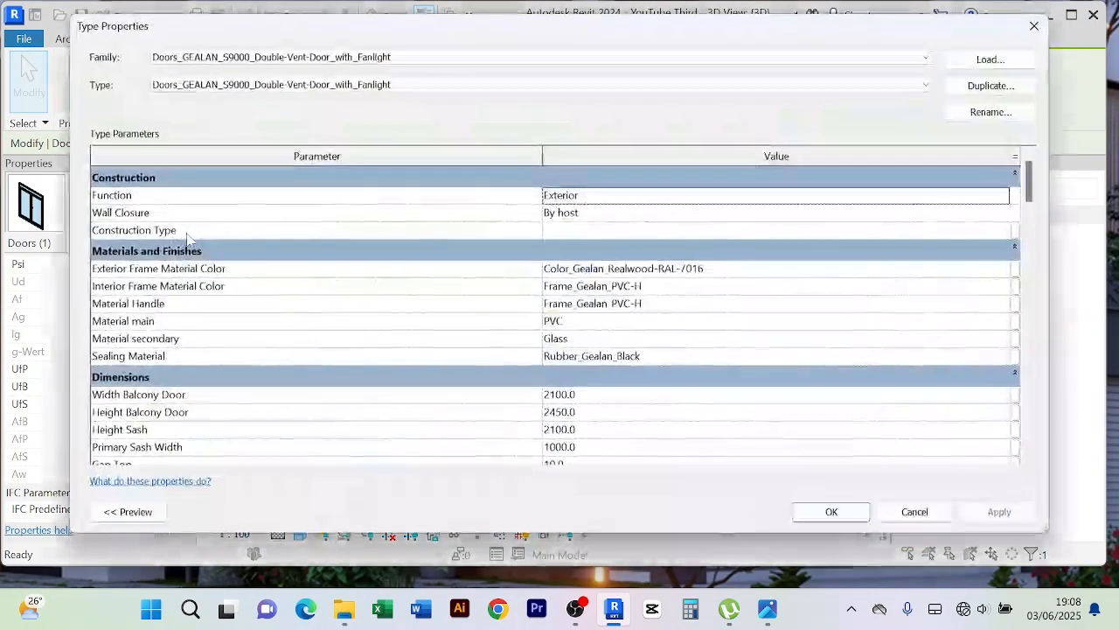
scroll(612, 369, down, 1)
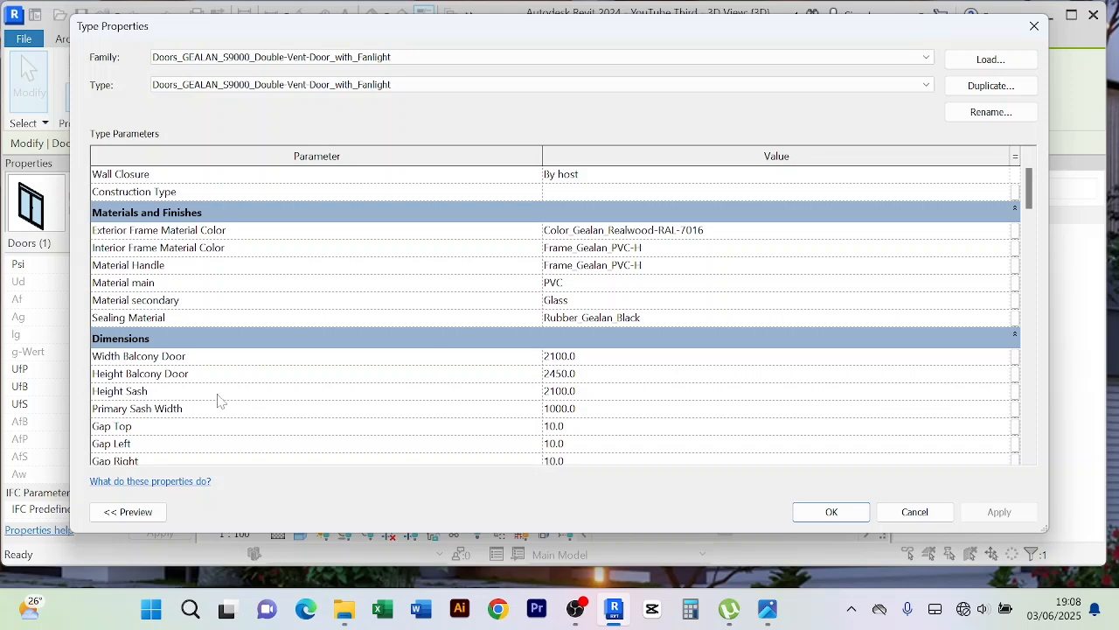
scroll(577, 398, down, 1)
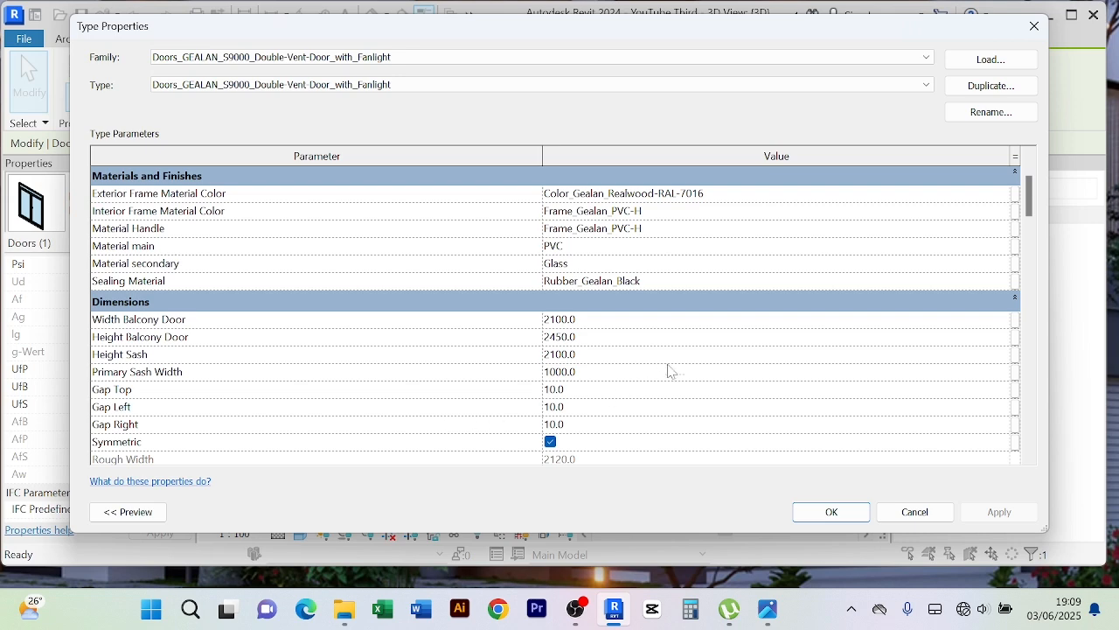
scroll(460, 390, down, 3)
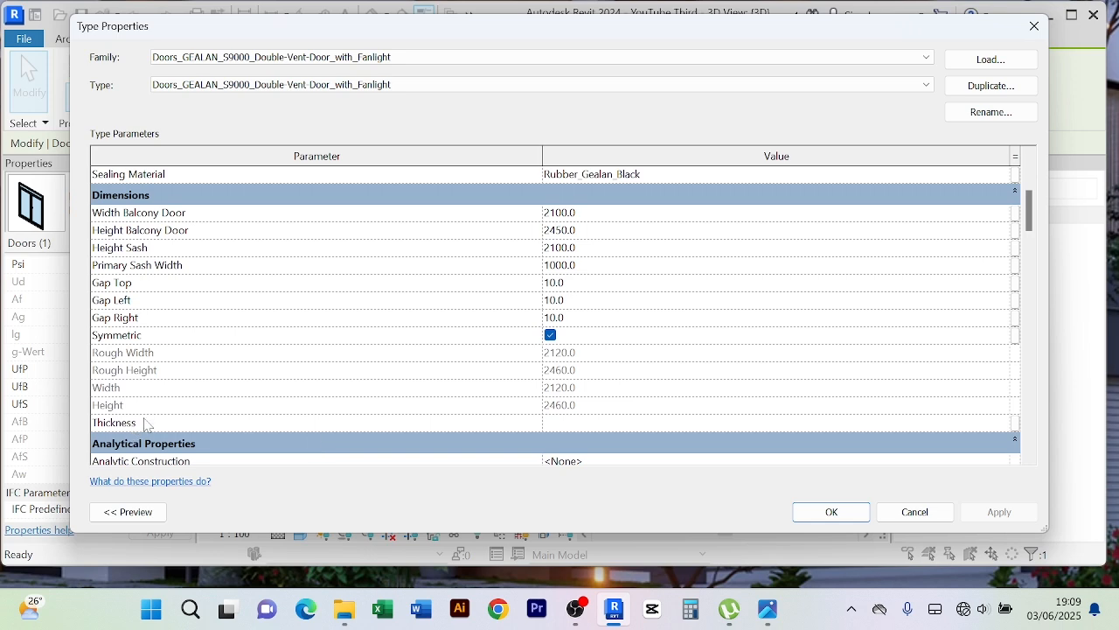
click(551, 335)
click(551, 336)
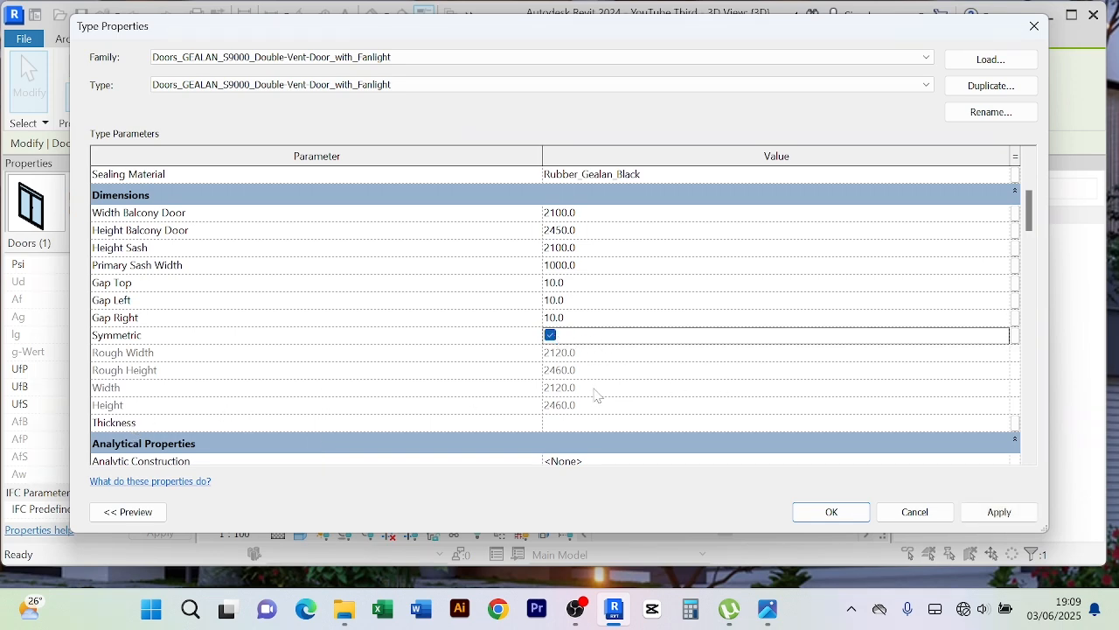
scroll(594, 389, down, 3)
scroll(608, 304, up, 3)
scroll(577, 407, down, 4)
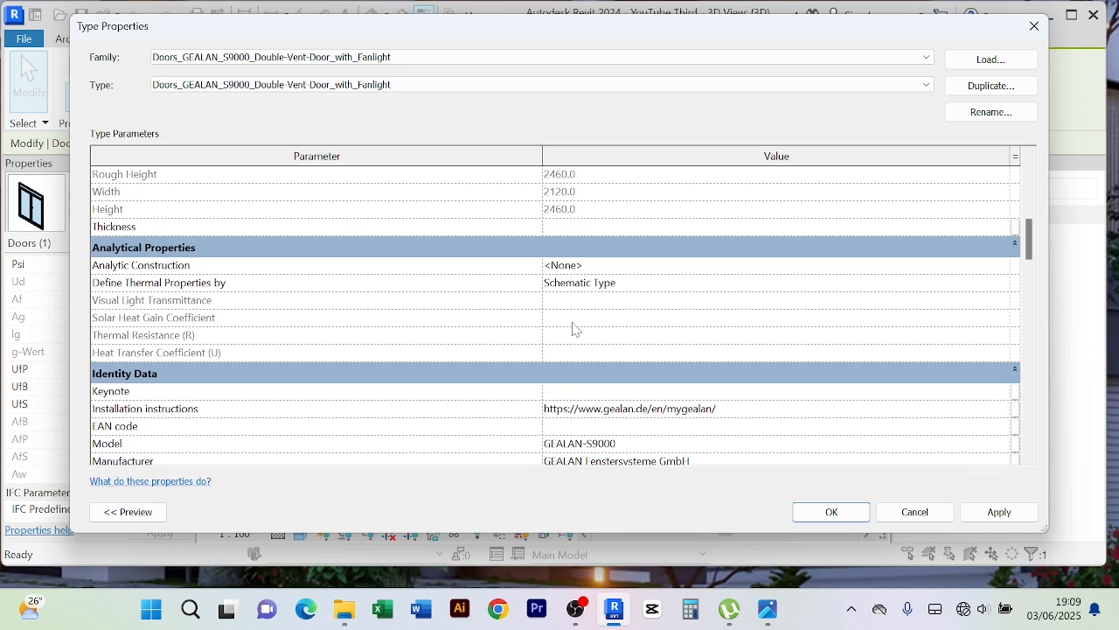
scroll(576, 329, down, 4)
scroll(577, 332, up, 9)
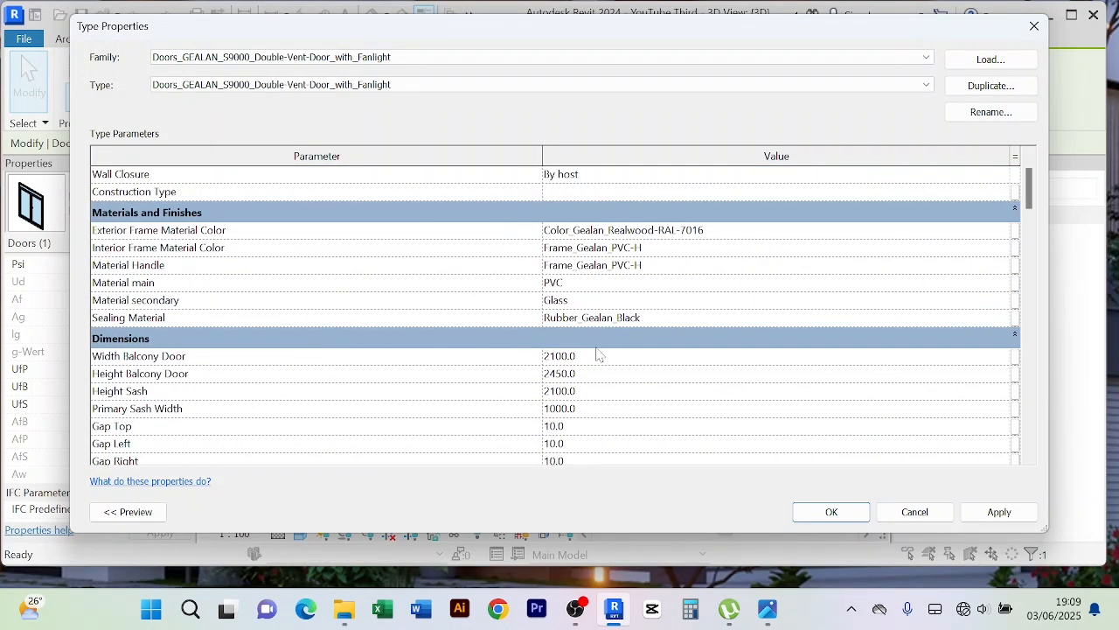
Set the double door type's Height Balcony Door to 2500 and apply the change
scroll(602, 382, down, 2)
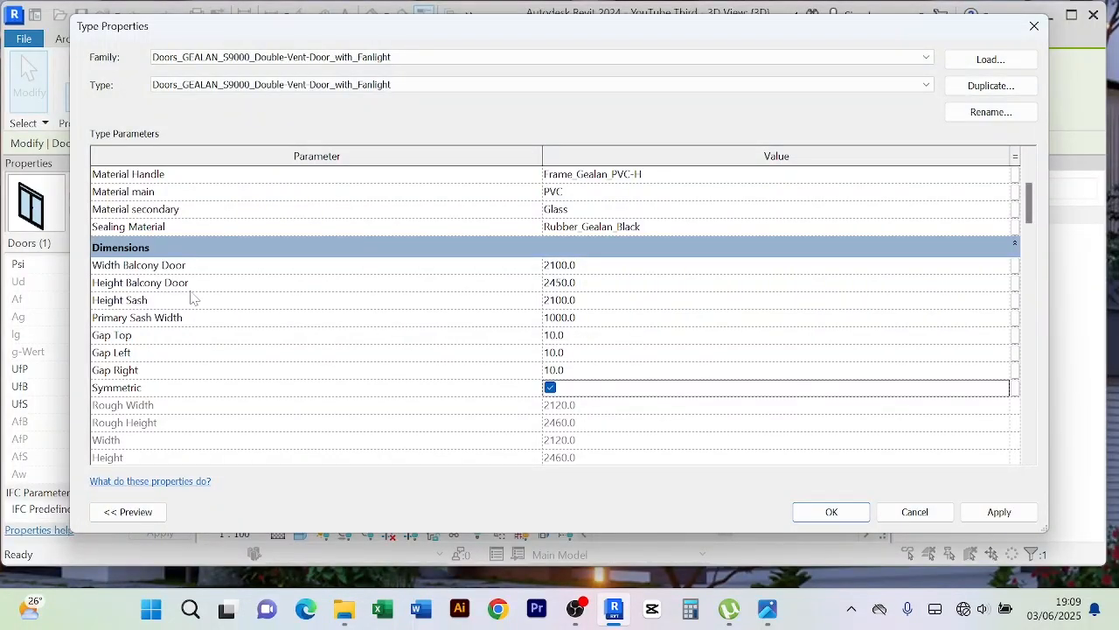
click(588, 289)
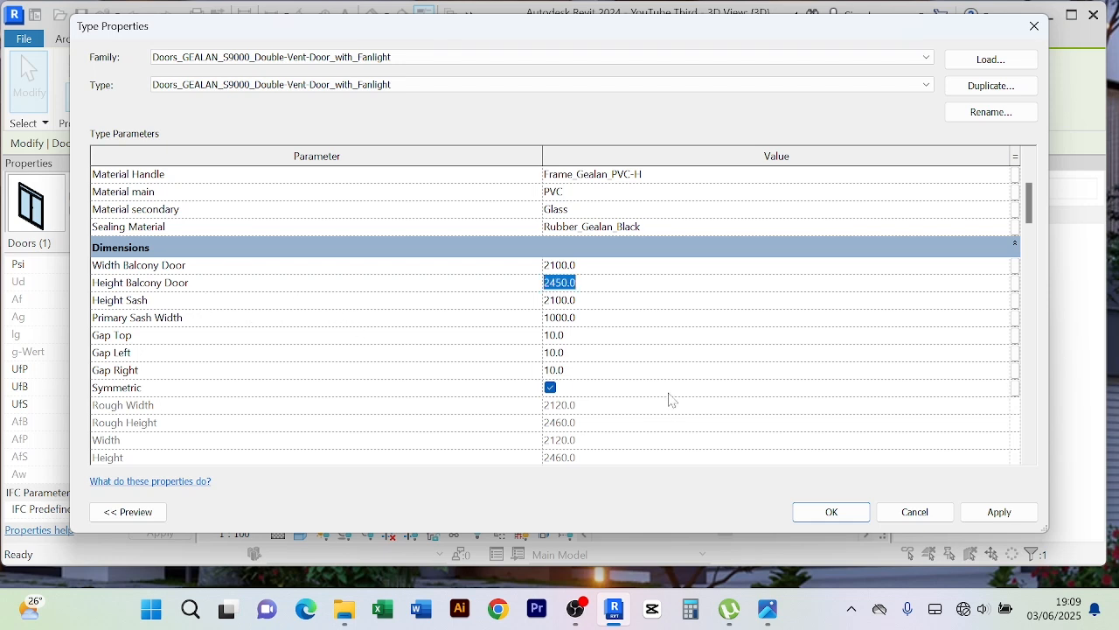
scroll(666, 395, down, 2)
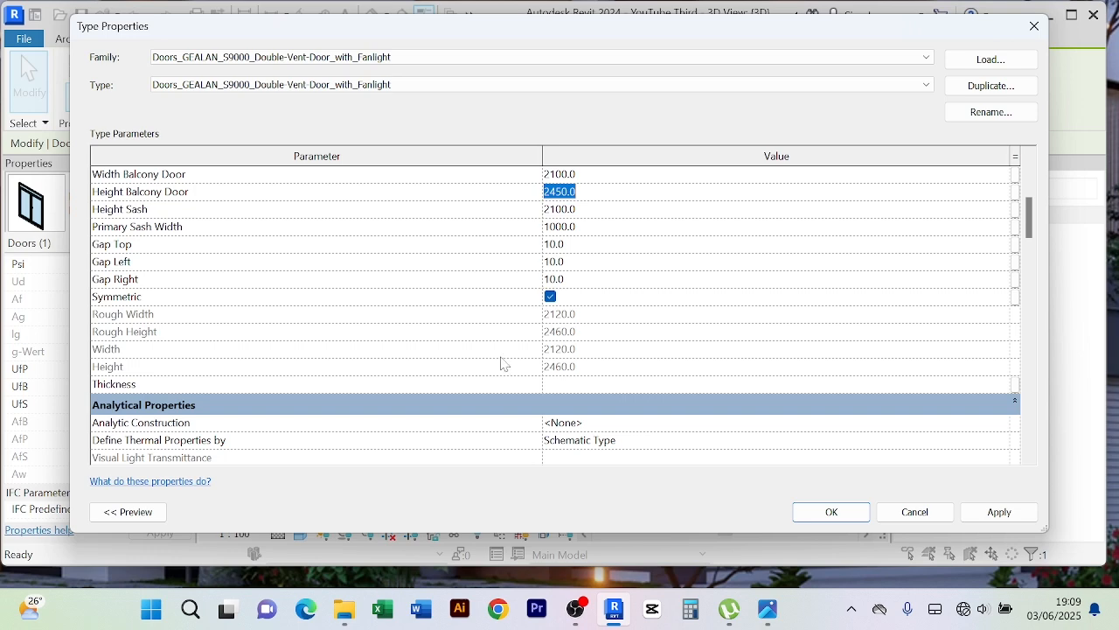
scroll(603, 334, up, 2)
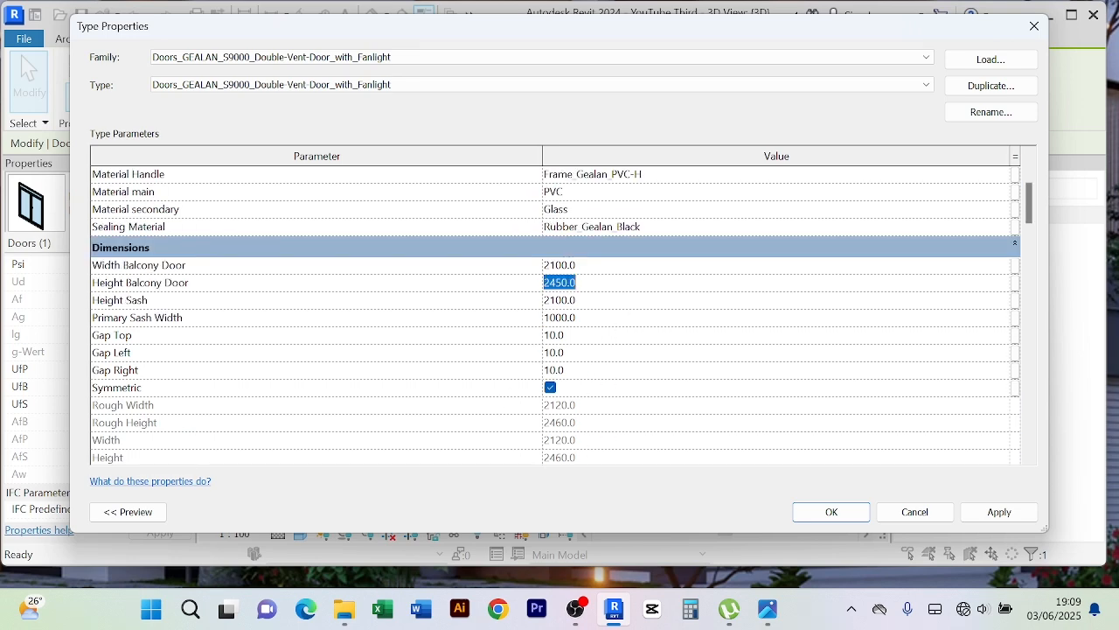
text(2)
click(999, 516)
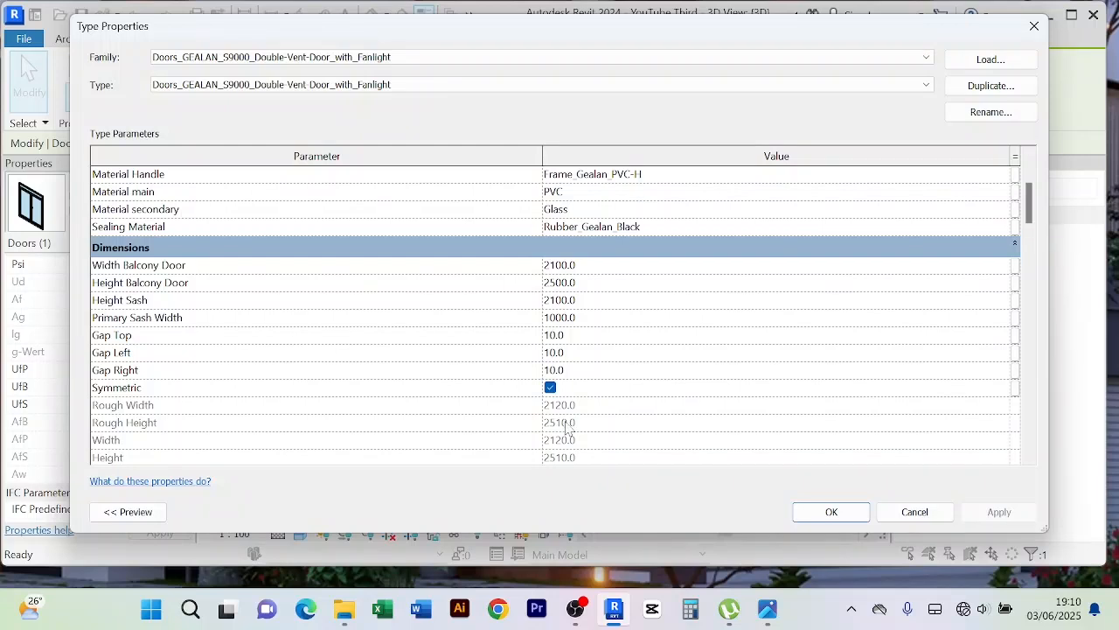
Set the double door type's Height Balcony Door to 2490 and accept the type properties
scroll(581, 463, down, 1)
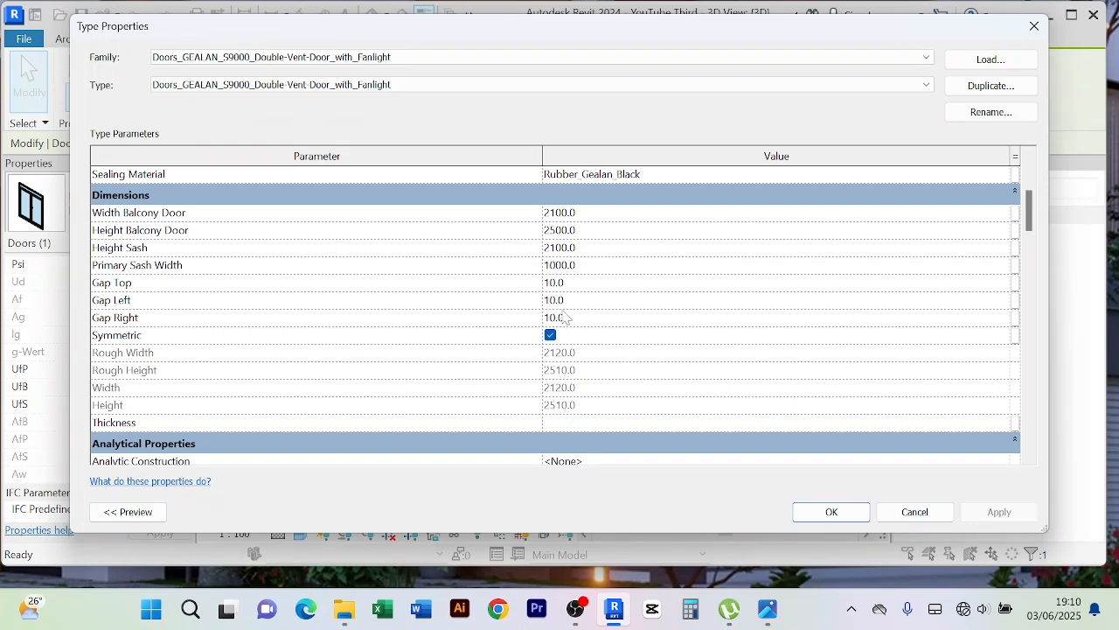
scroll(586, 320, up, 1)
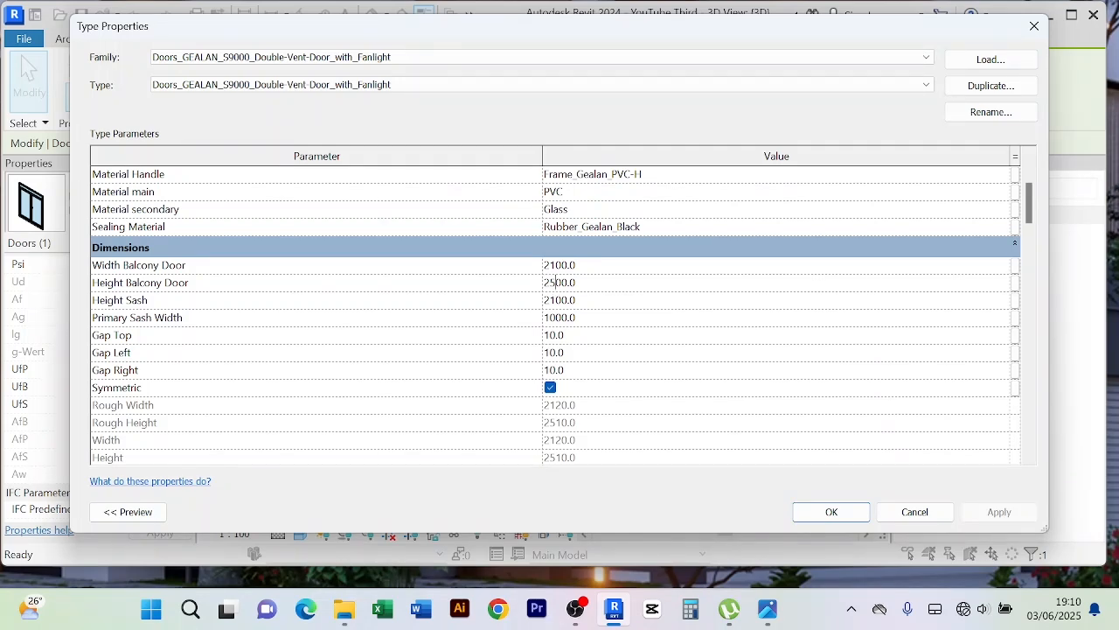
key(BackSpace)
text(49)
click(992, 513)
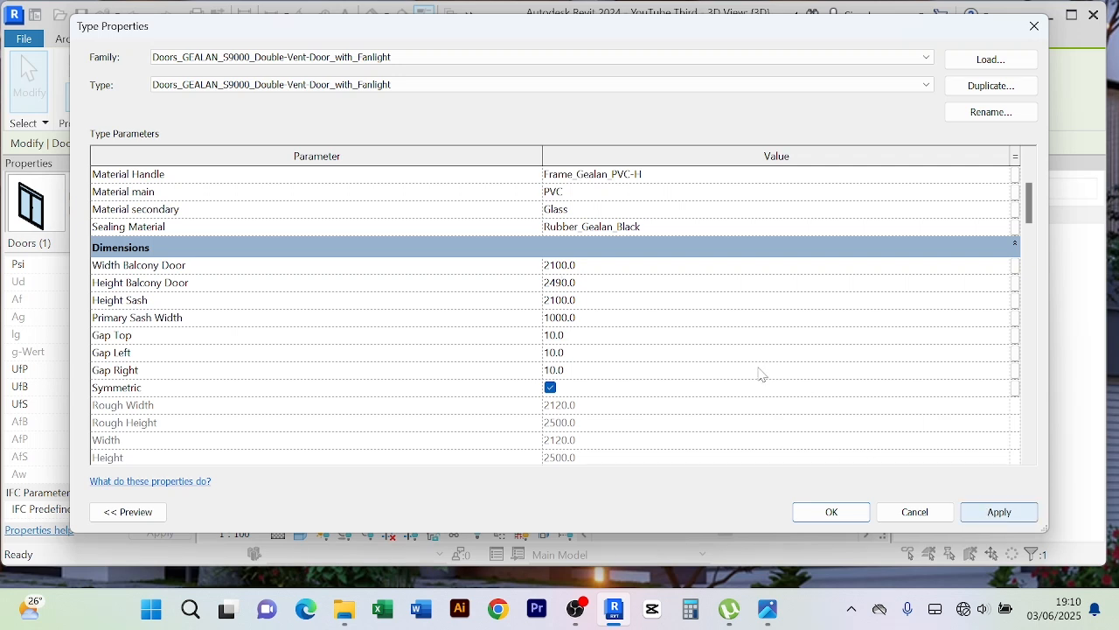
scroll(529, 454, down, 1)
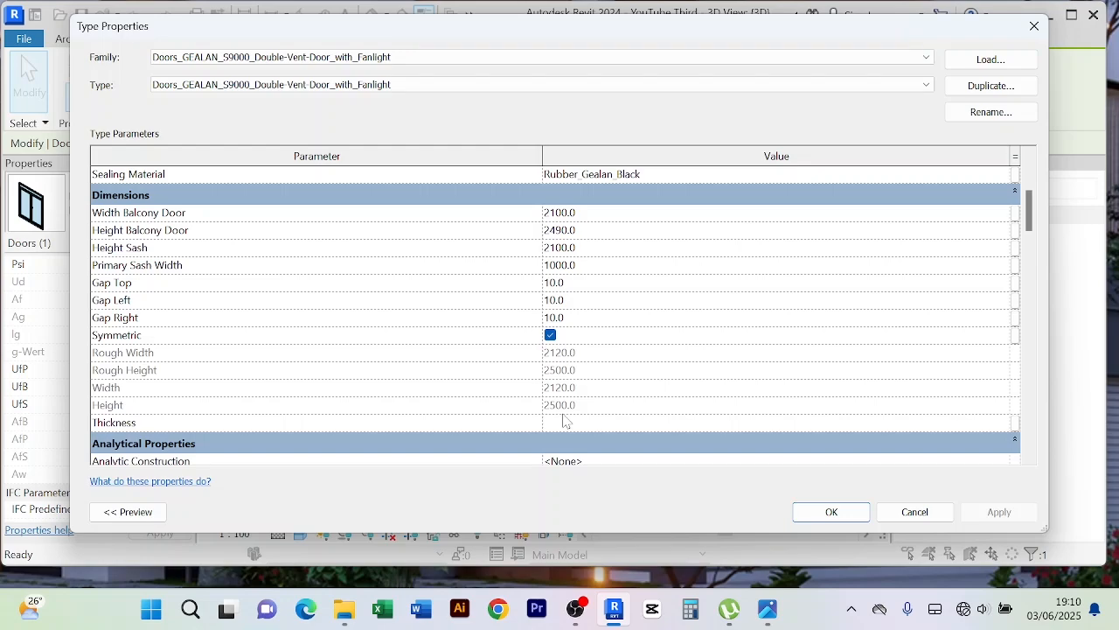
click(832, 512)
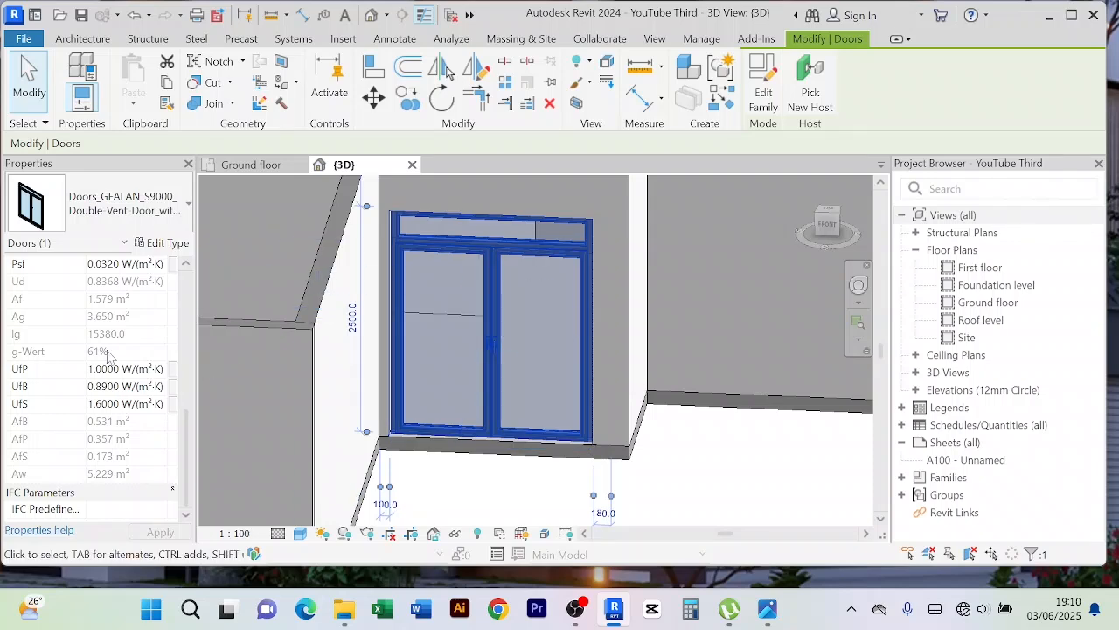
Check the double door's Head Height and examine the resized door against the surrounding exterior walls in 3D
scroll(109, 343, down, 1)
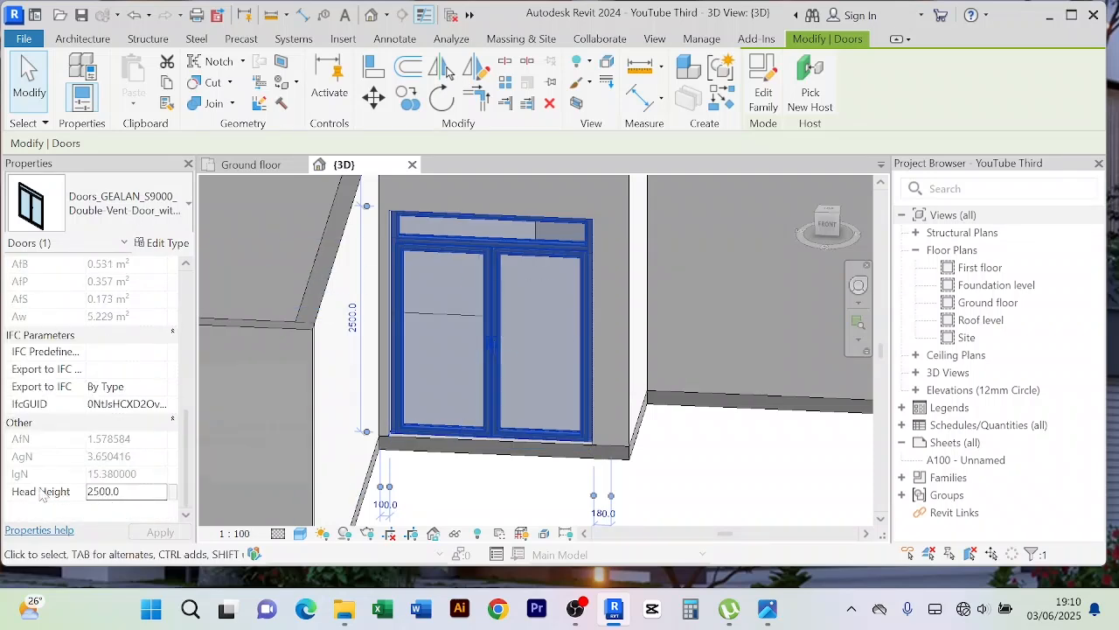
click(712, 452)
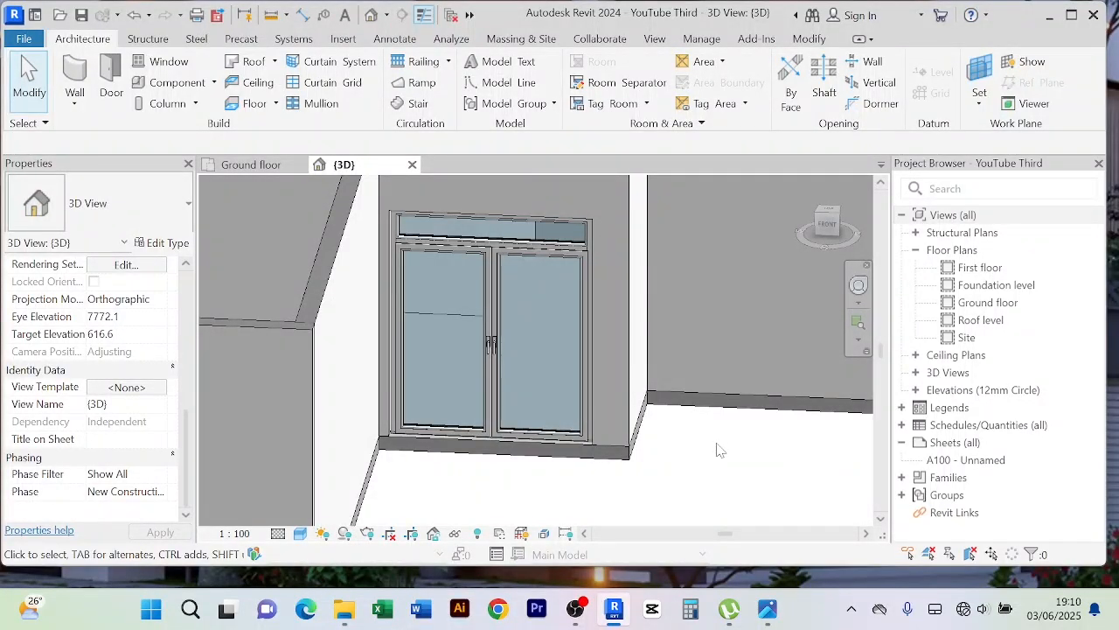
scroll(571, 275, up, 2)
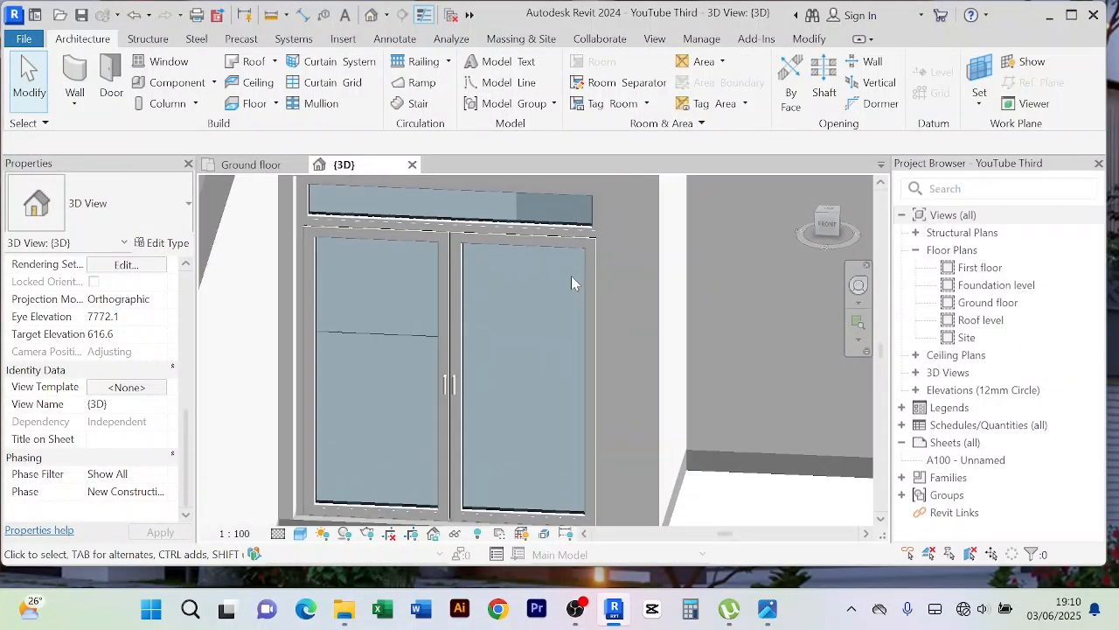
scroll(571, 275, down, 3)
scroll(722, 402, down, 4)
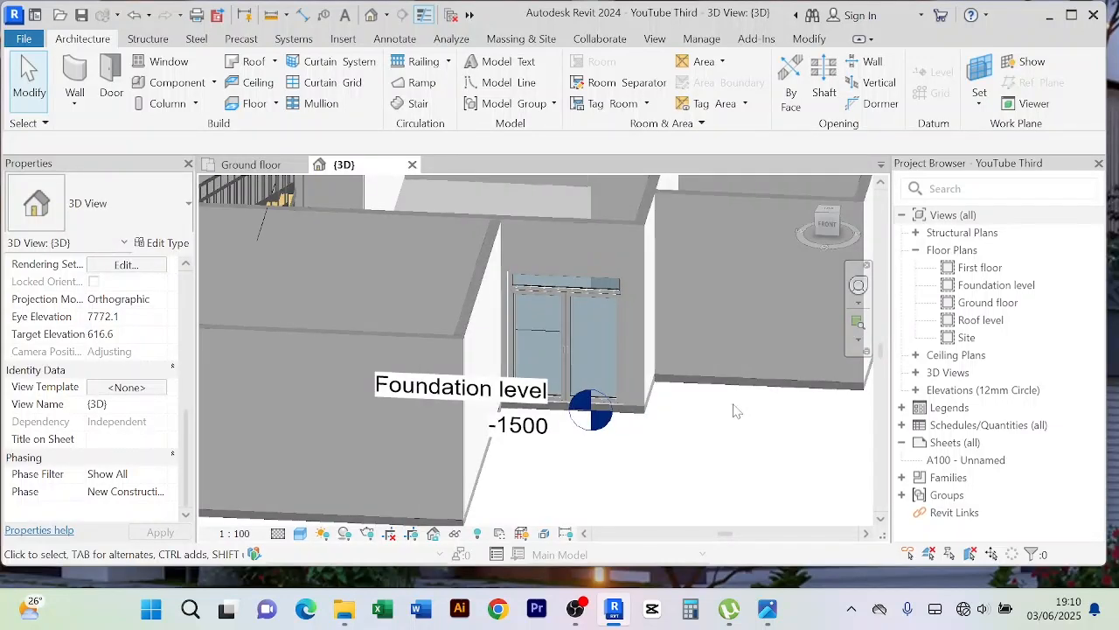
middle_drag(744, 413, 691, 389)
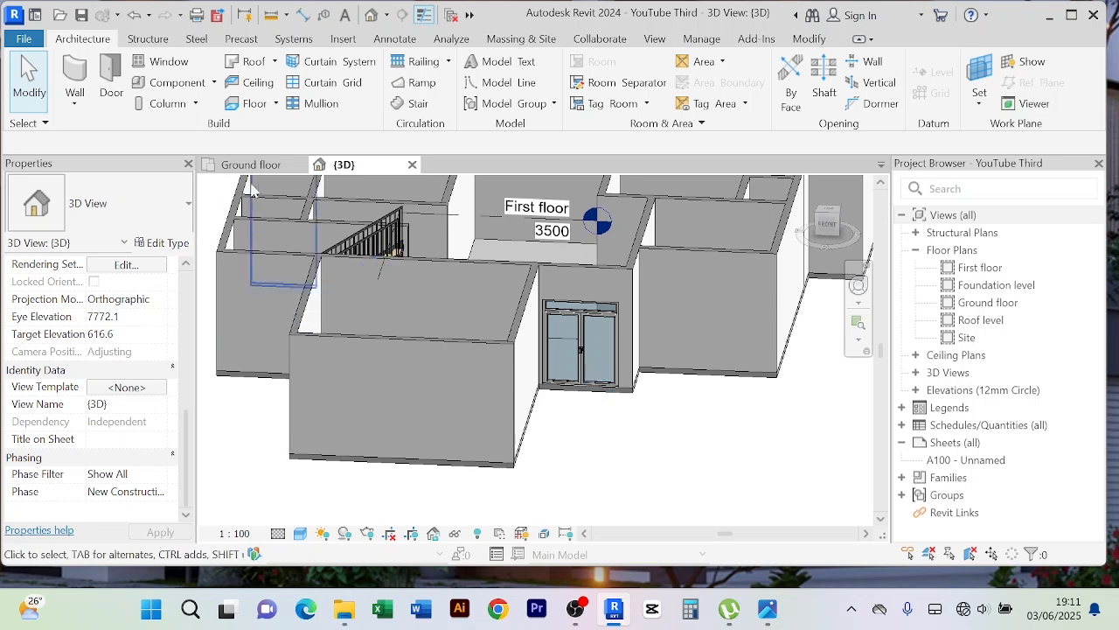
Switch to the ground floor plan and show the rooms around the entrance and staircase
click(251, 165)
middle_drag(635, 300, 624, 370)
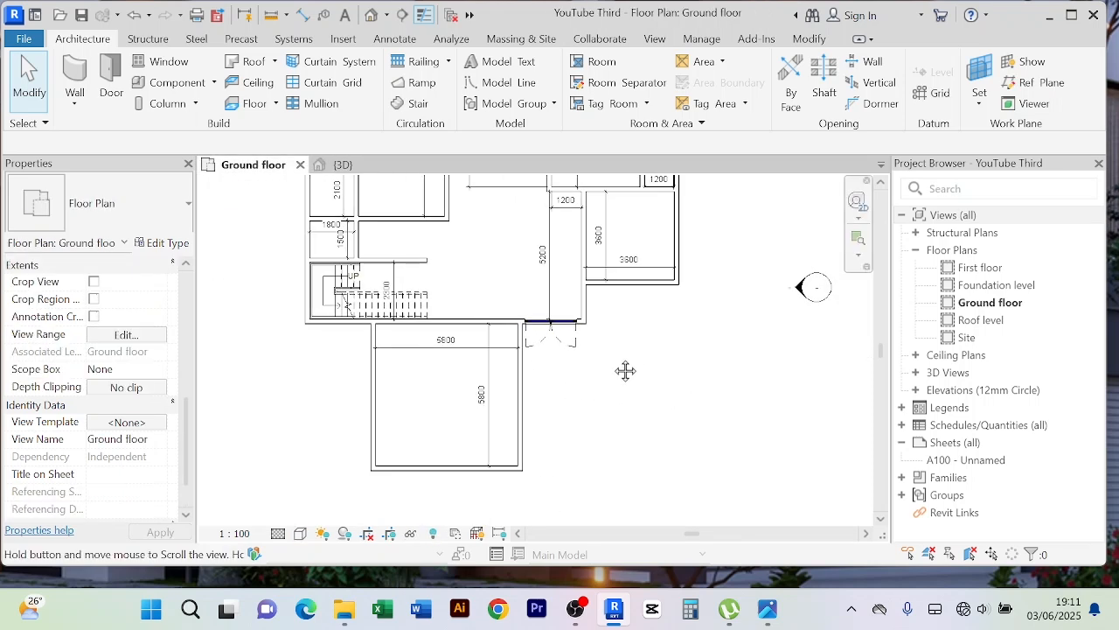
scroll(612, 349, up, 1)
scroll(624, 358, down, 2)
scroll(513, 326, up, 3)
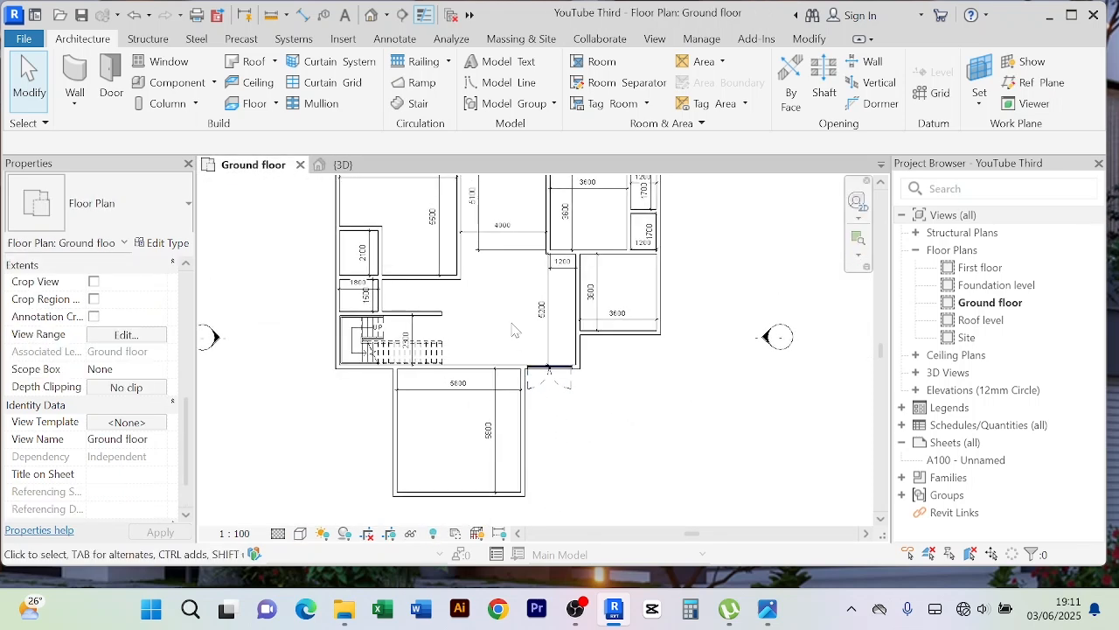
scroll(513, 328, down, 2)
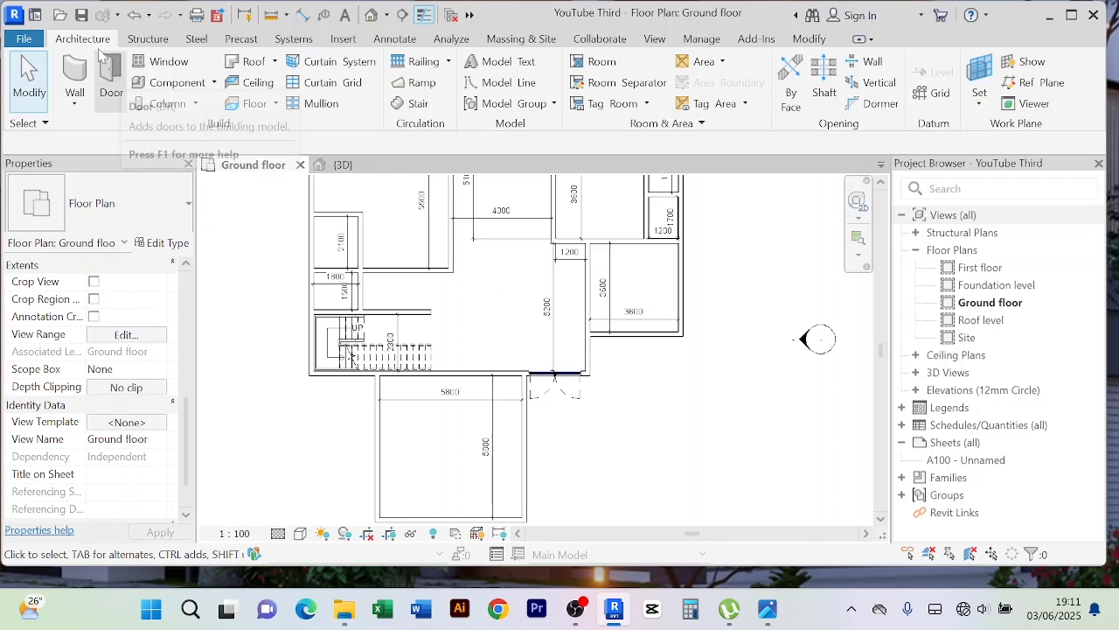
Compare the Aluprof panel doors in REVIT LIBRARIES and load the family Aluprof_MB-86N-SI_PanelDoor_AP25_Sgl_In-Open_R-00745
click(111, 80)
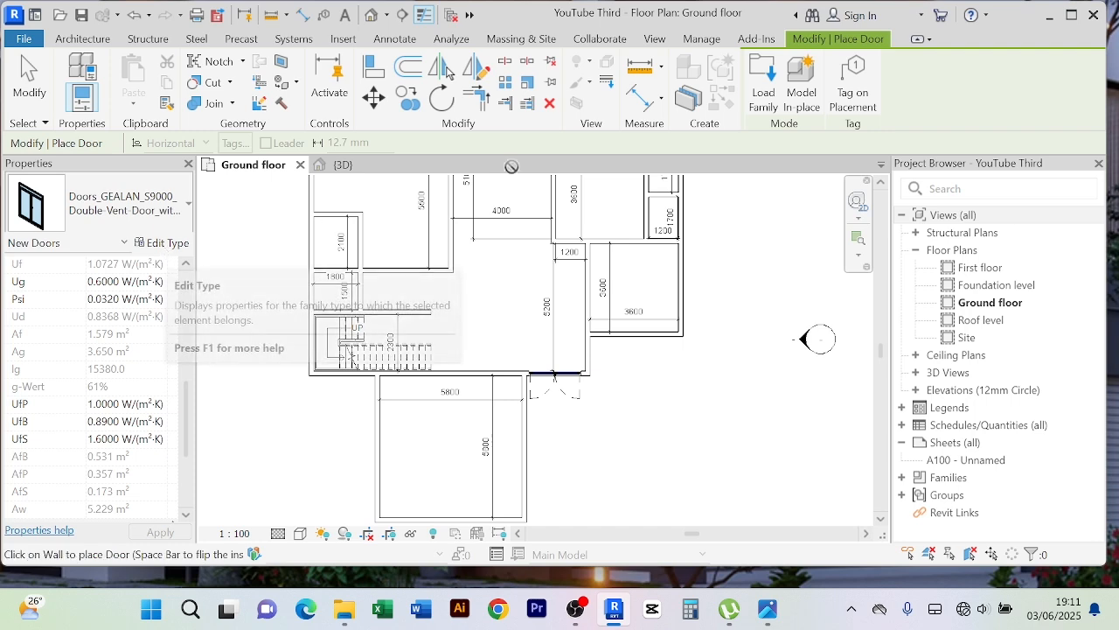
click(762, 87)
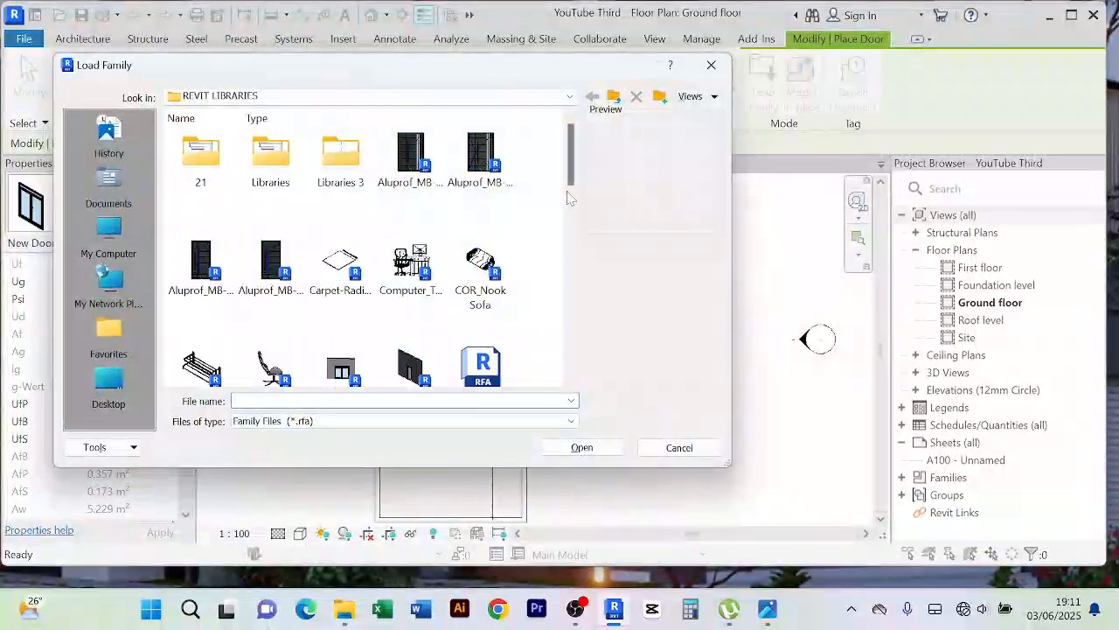
click(424, 183)
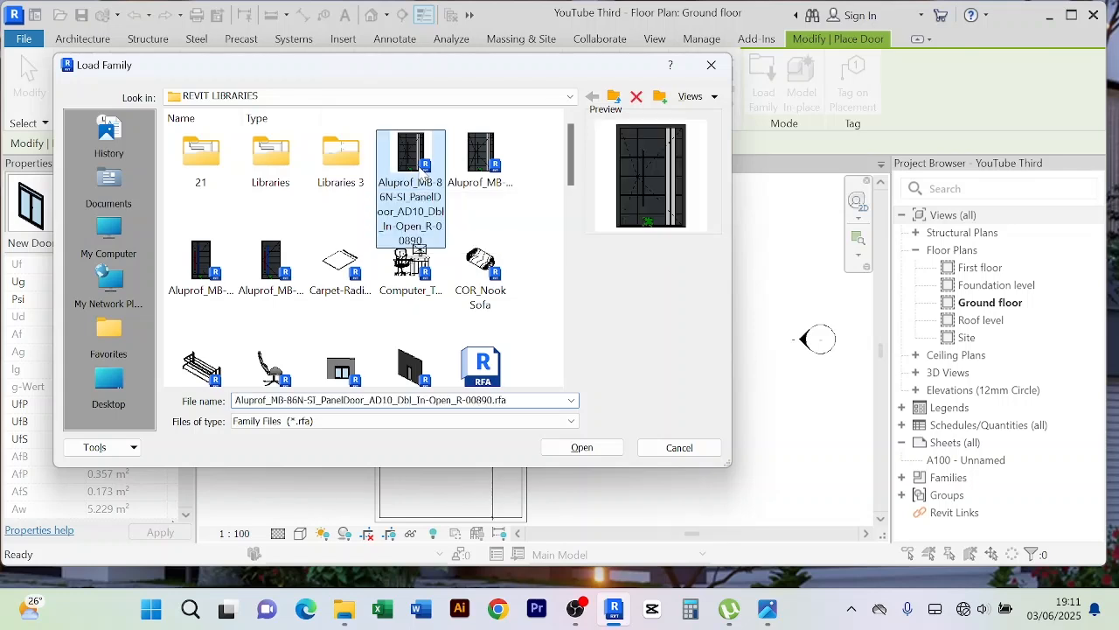
click(488, 173)
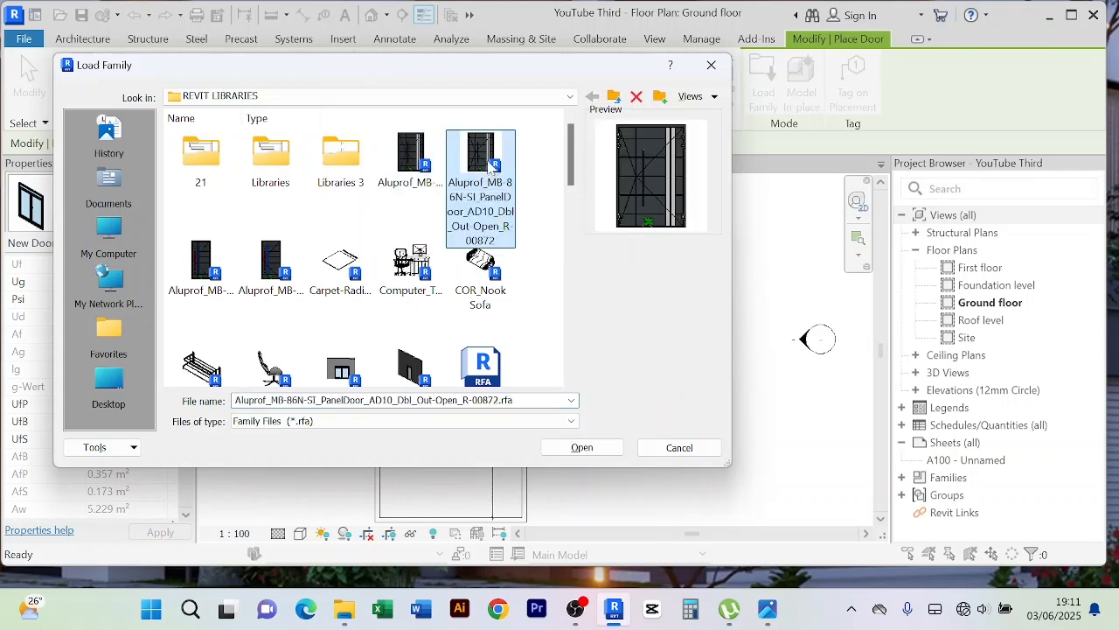
click(421, 172)
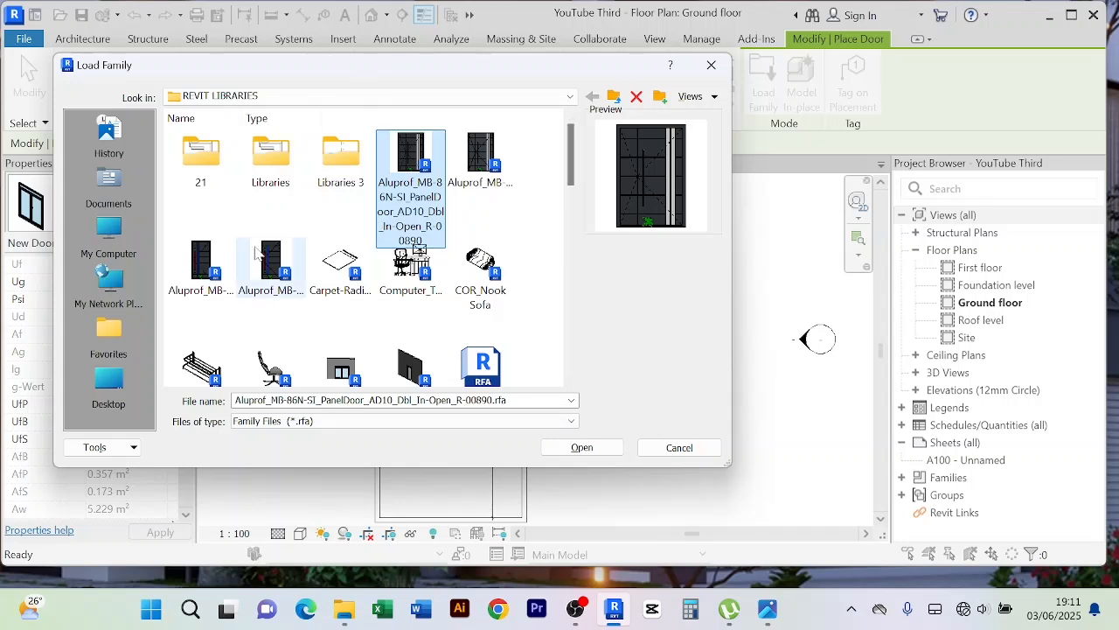
click(205, 268)
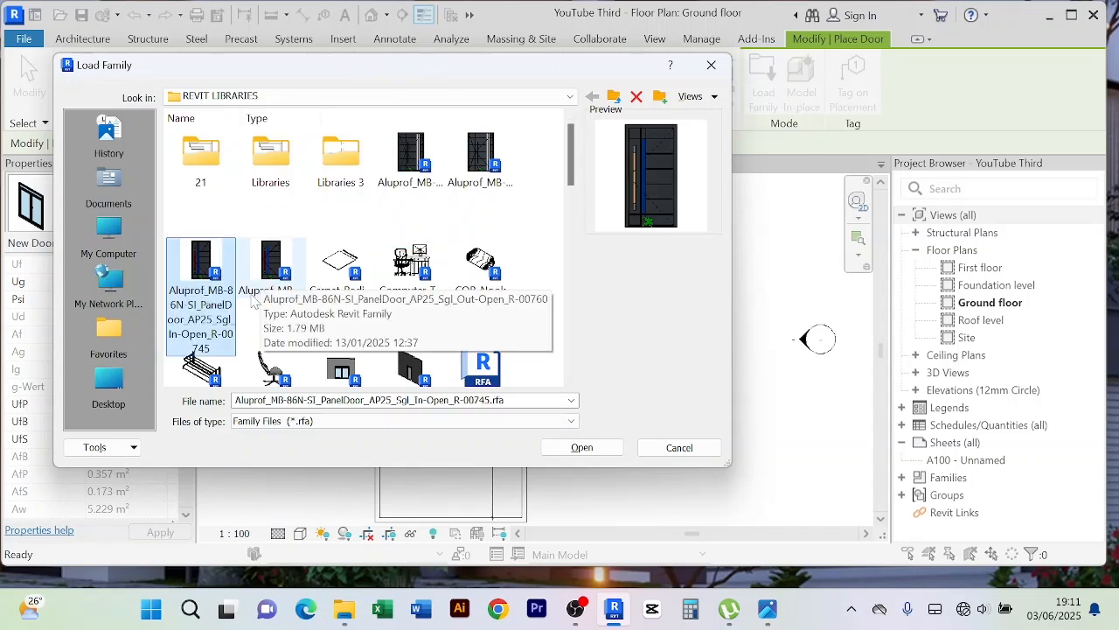
click(285, 275)
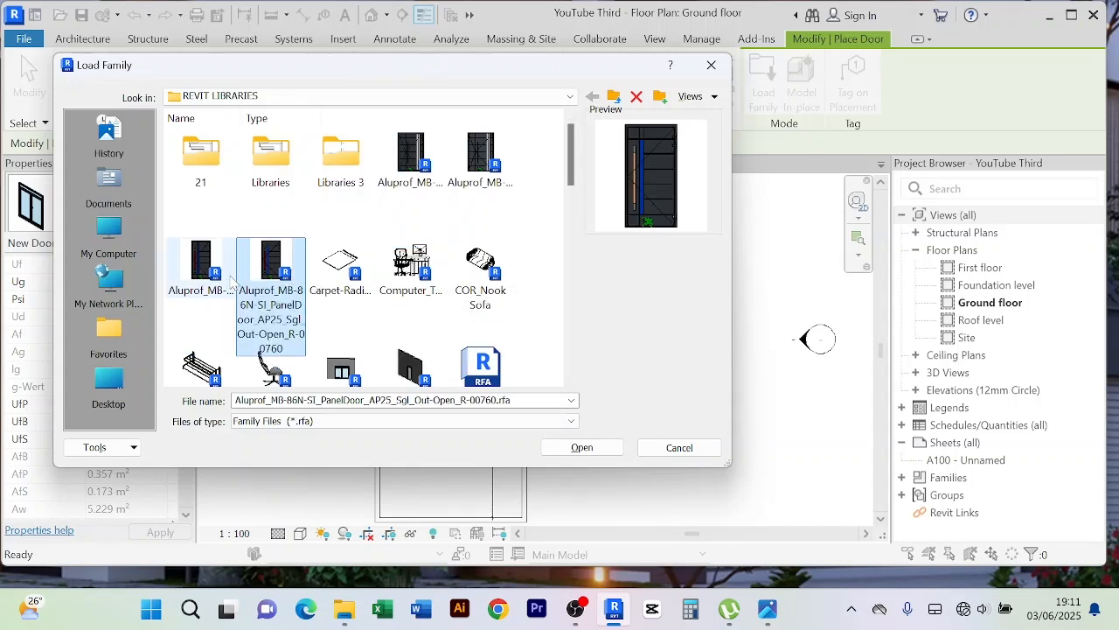
click(212, 278)
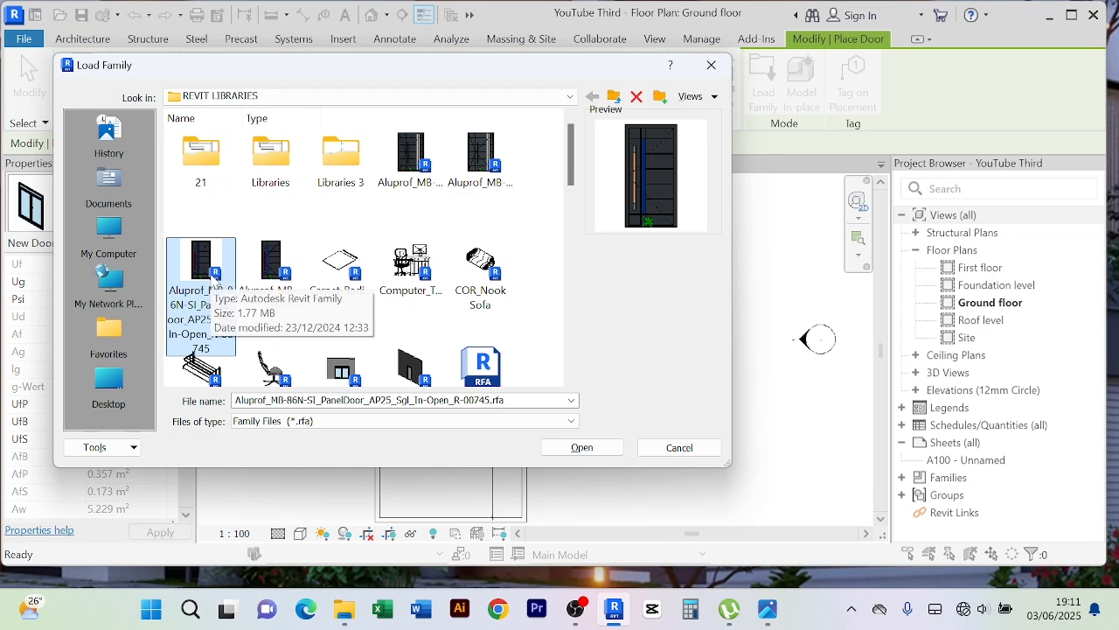
click(582, 448)
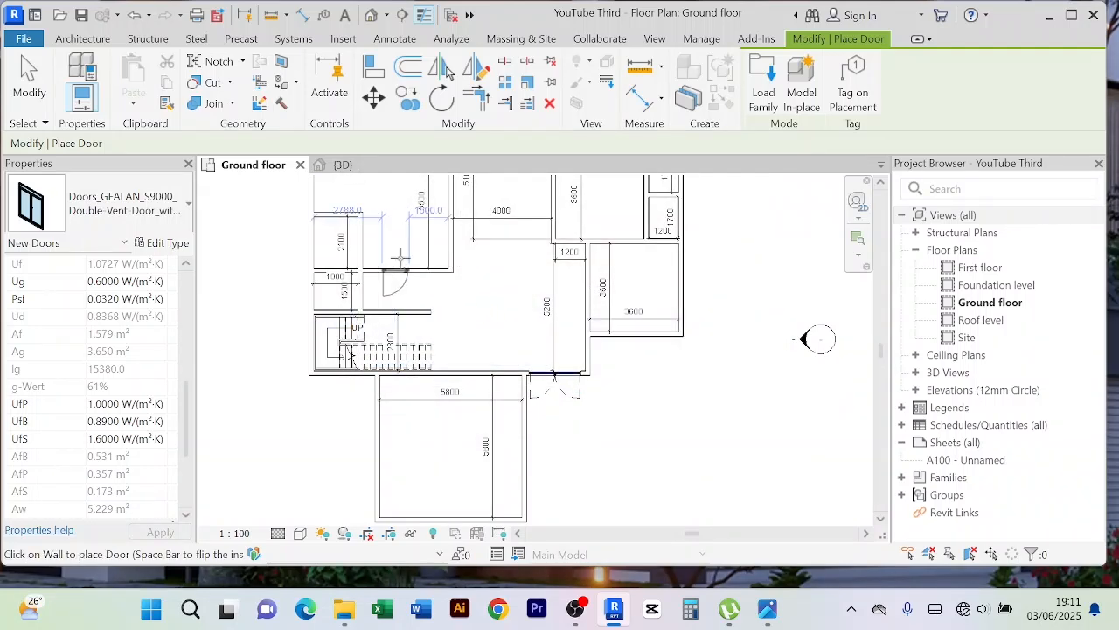
Place the 900 x 2100 single panel door in the lower wall of the 5500-deep room, near its right corner, swinging inward
scroll(411, 258, up, 2)
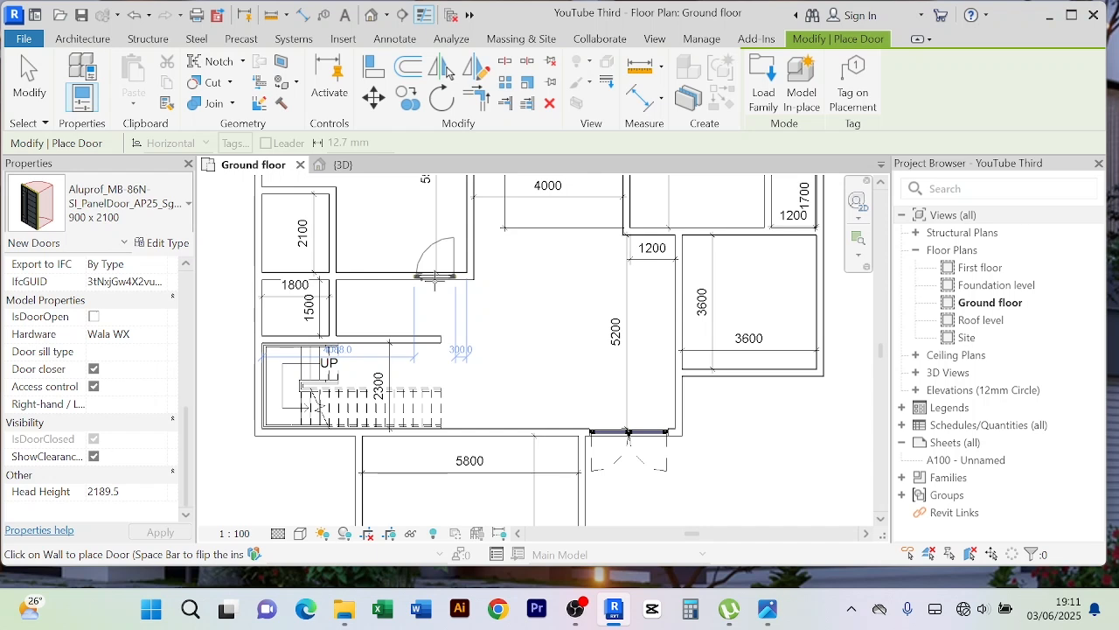
click(435, 277)
right_click(507, 329)
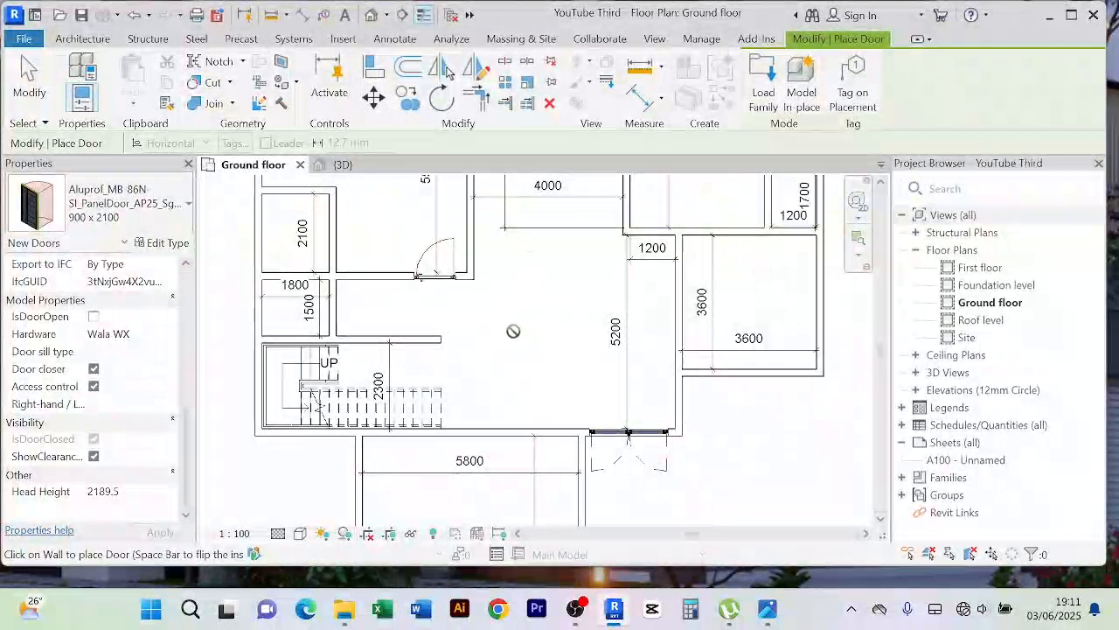
right_click(507, 328)
click(553, 33)
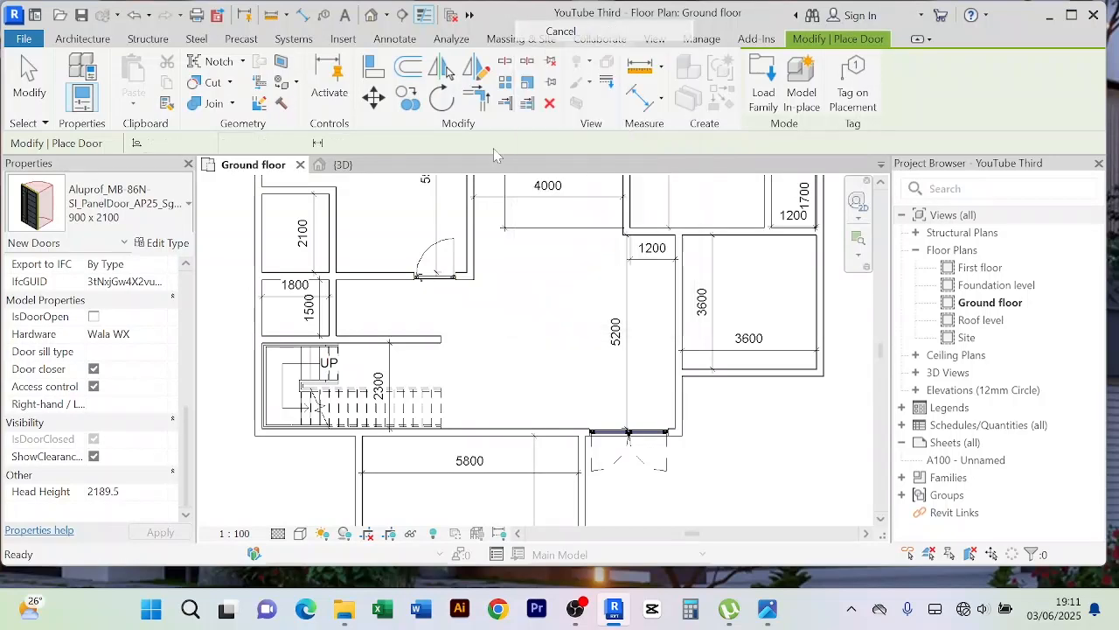
Set the new panel door's offset from the room's right wall to 100 mm
scroll(465, 240, up, 2)
middle_drag(501, 267, 454, 426)
click(406, 404)
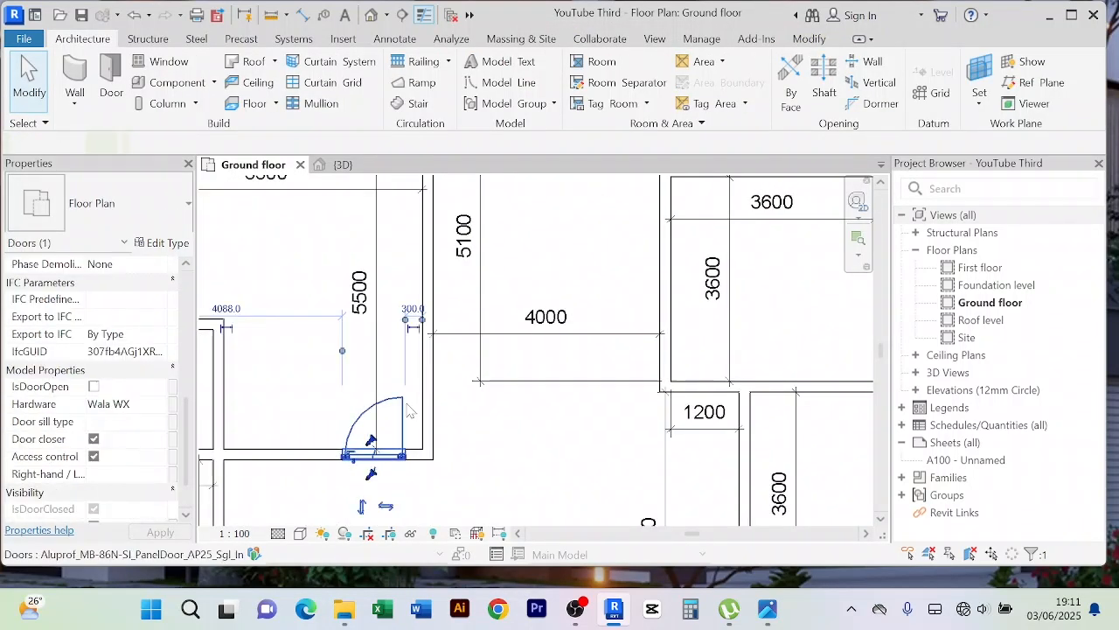
scroll(409, 325, up, 5)
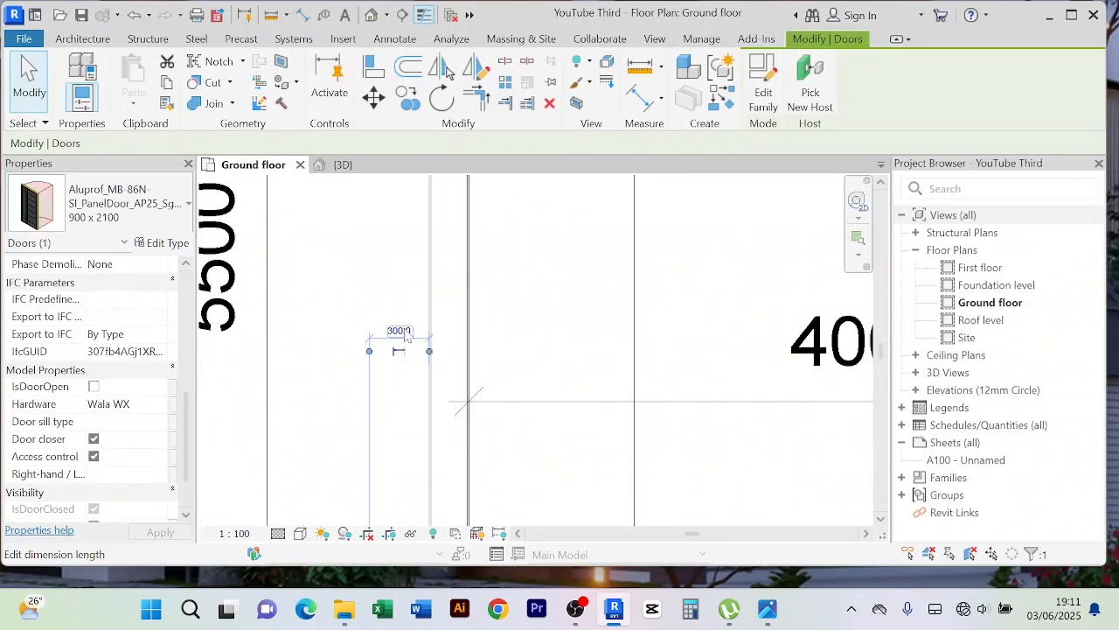
click(407, 333)
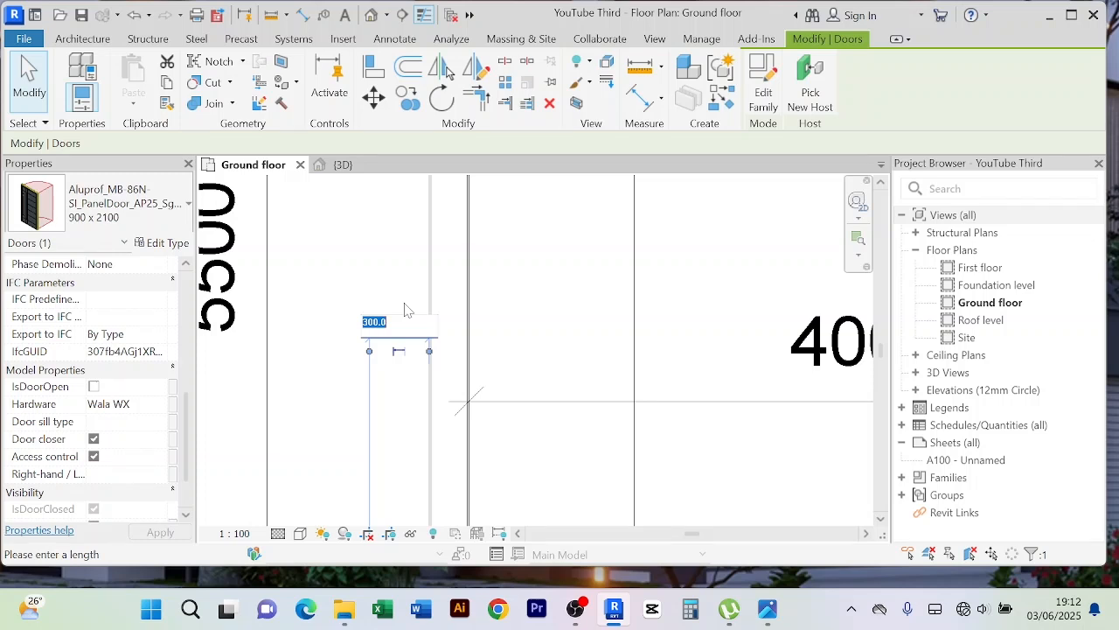
text(100)
key(Return)
Examine the panel door's swing, frame and handle beside the room corner in plan
scroll(414, 288, down, 2)
middle_drag(475, 464, 477, 280)
scroll(412, 374, up, 2)
click(554, 357)
scroll(417, 356, up, 3)
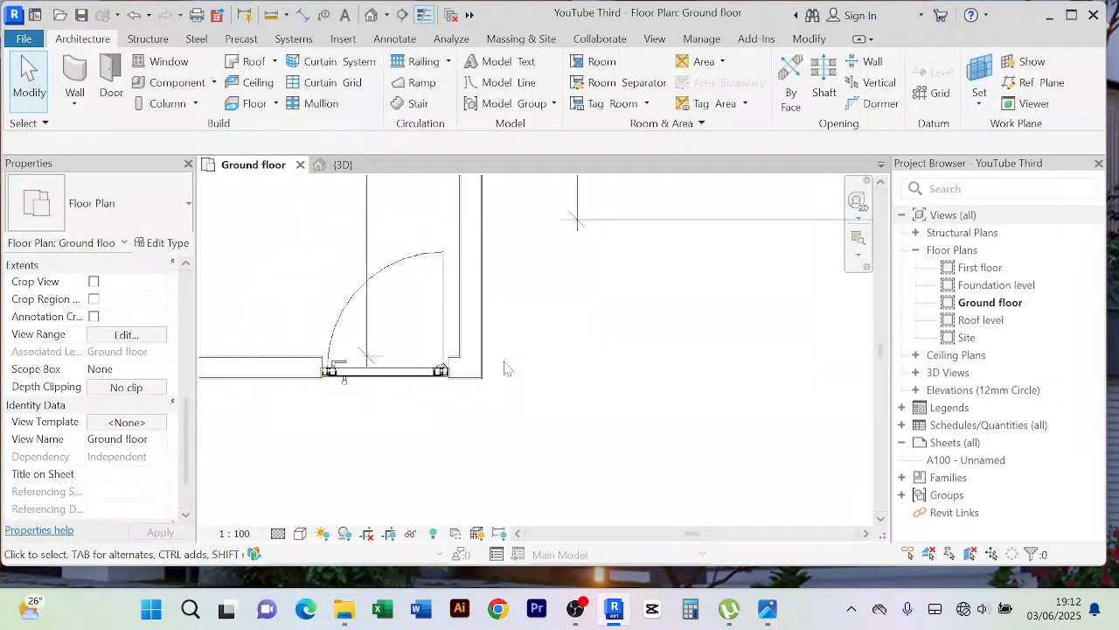
scroll(420, 349, down, 2)
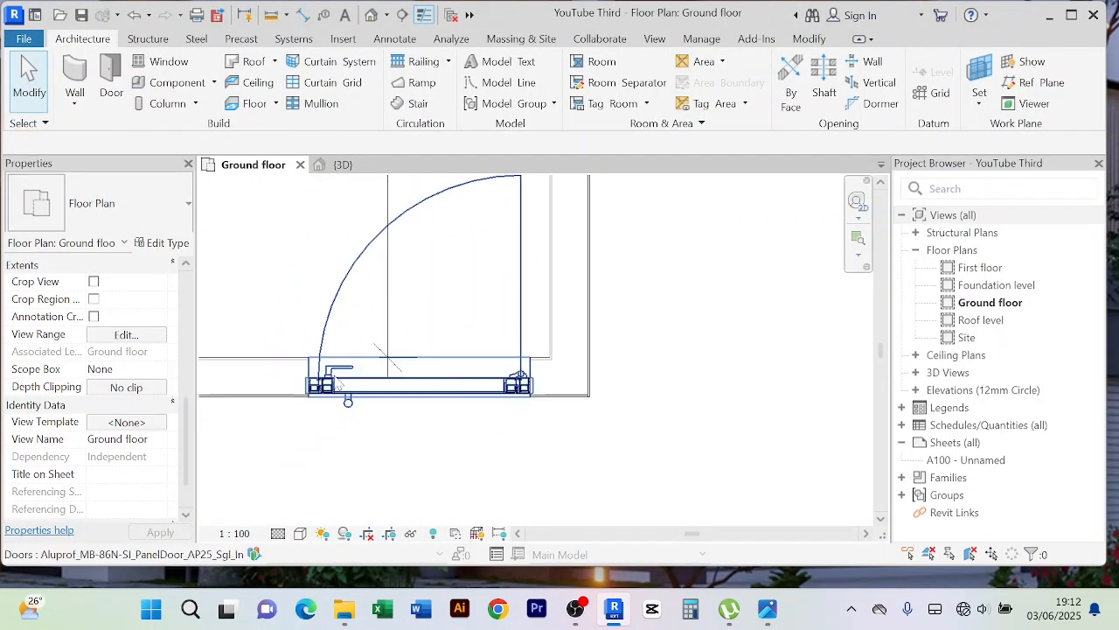
Inspect the panel door's handle and frame up close and check its placement against the neighbouring rooms
scroll(337, 383, up, 4)
scroll(332, 379, down, 2)
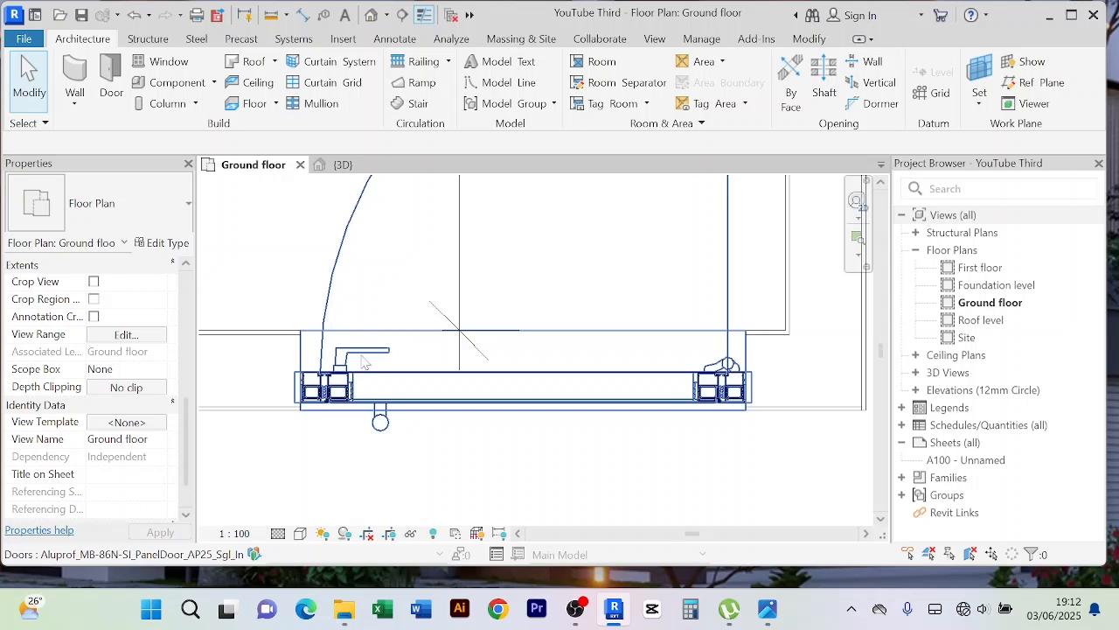
scroll(360, 360, up, 2)
scroll(366, 361, down, 1)
scroll(573, 432, down, 2)
middle_drag(577, 434, 521, 393)
scroll(524, 395, down, 1)
scroll(722, 350, down, 1)
middle_drag(722, 350, 647, 370)
scroll(637, 381, down, 2)
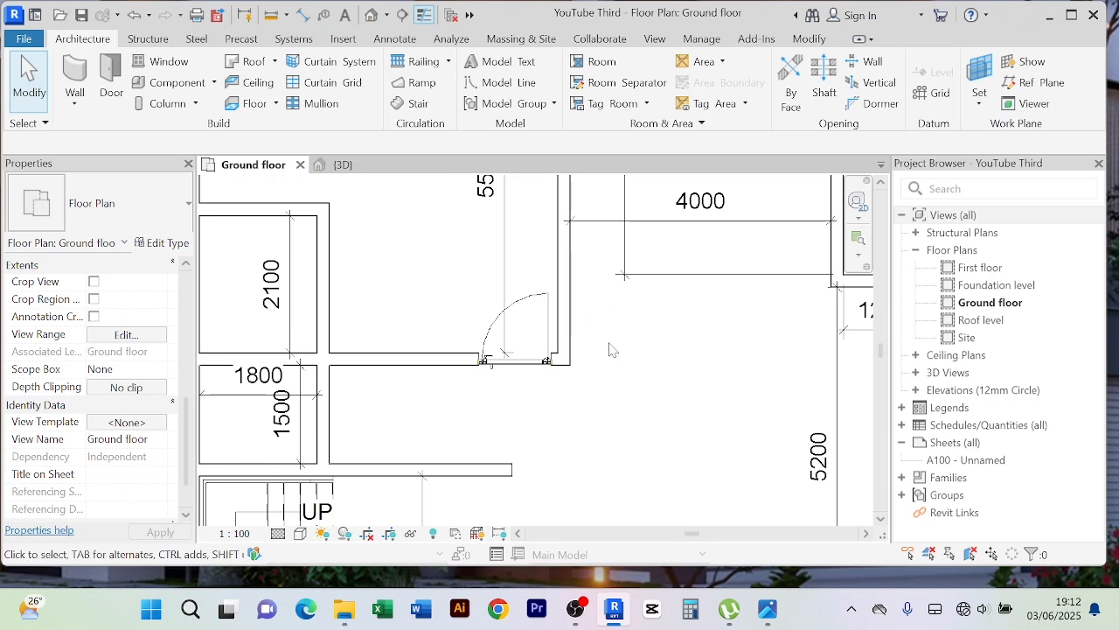
scroll(580, 327, down, 2)
middle_drag(579, 327, 530, 366)
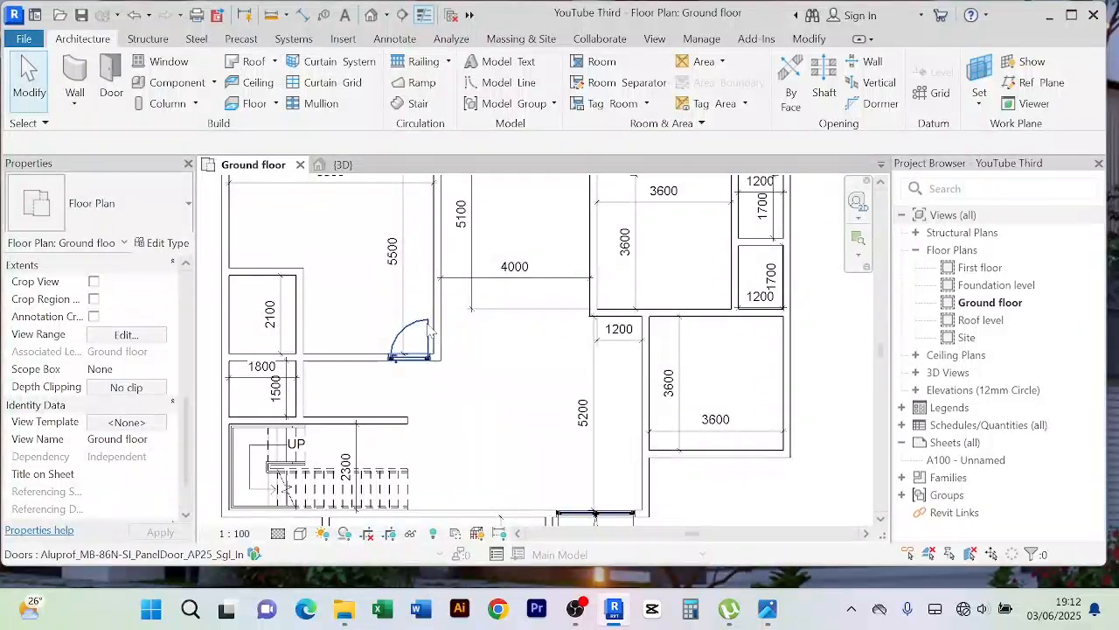
Place 900 x 2100 single panel doors at the 1200-wide passage, one in the wall of each adjoining 3600 x 3600 room
click(395, 352)
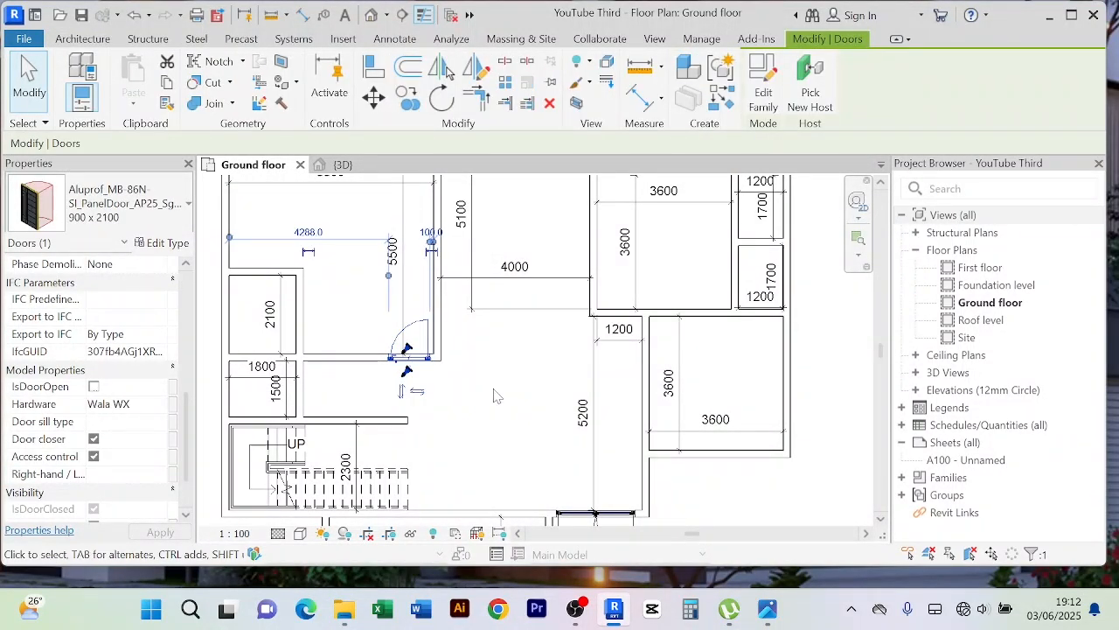
click(722, 103)
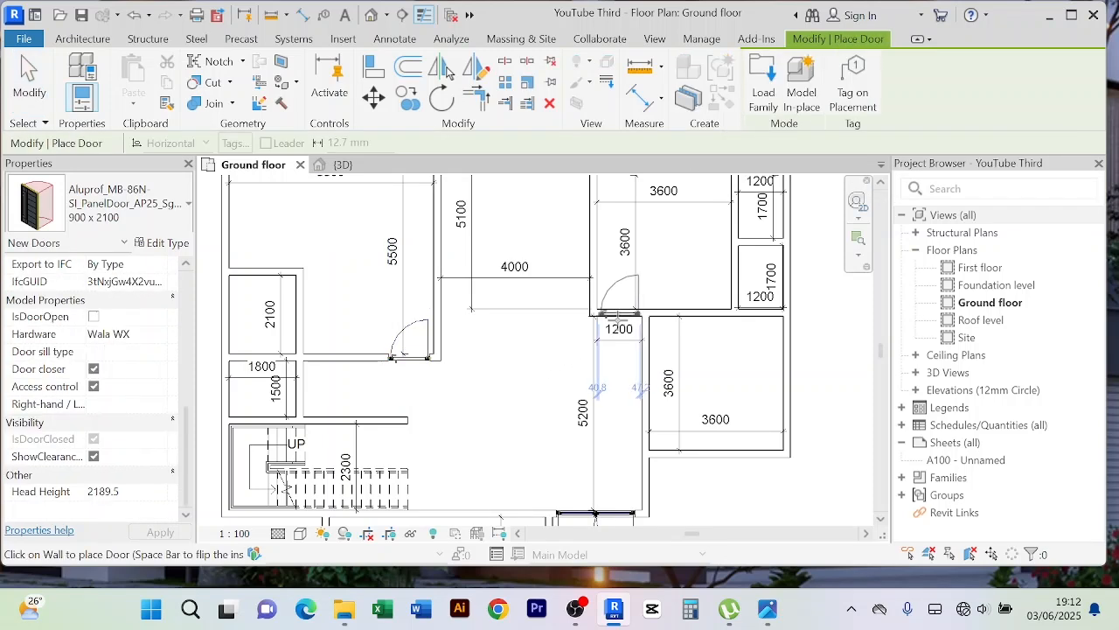
click(619, 317)
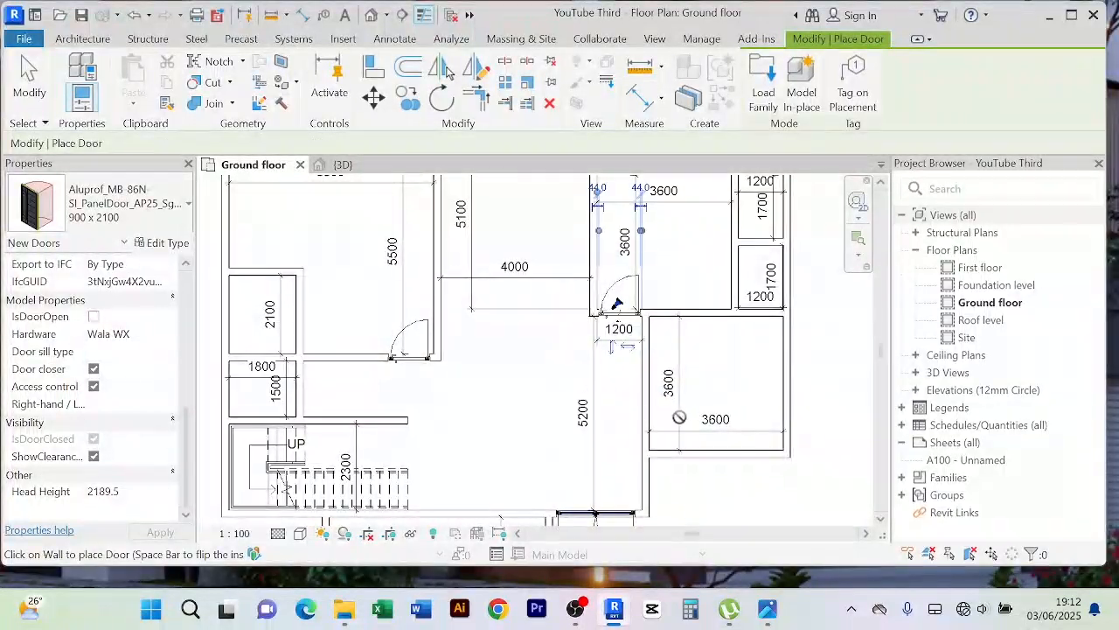
scroll(673, 401, up, 1)
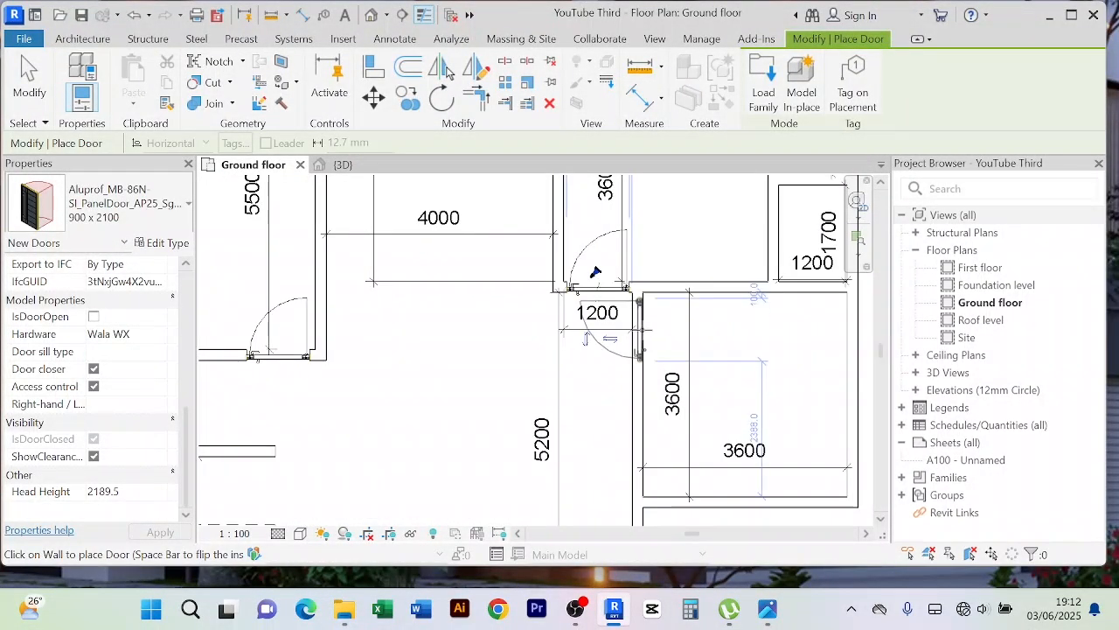
scroll(694, 371, down, 3)
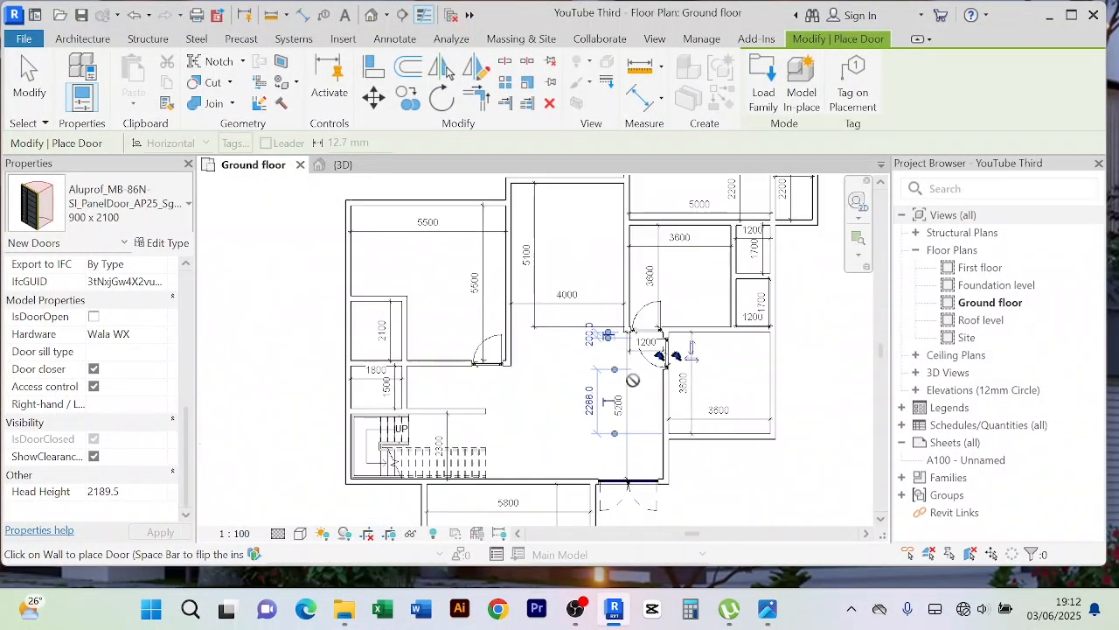
Place another 900 x 2100 panel door in the upper wall of the 5800 x 5800 room, 300 mm from its right wall, swinging inward
middle_drag(584, 279, 530, 333)
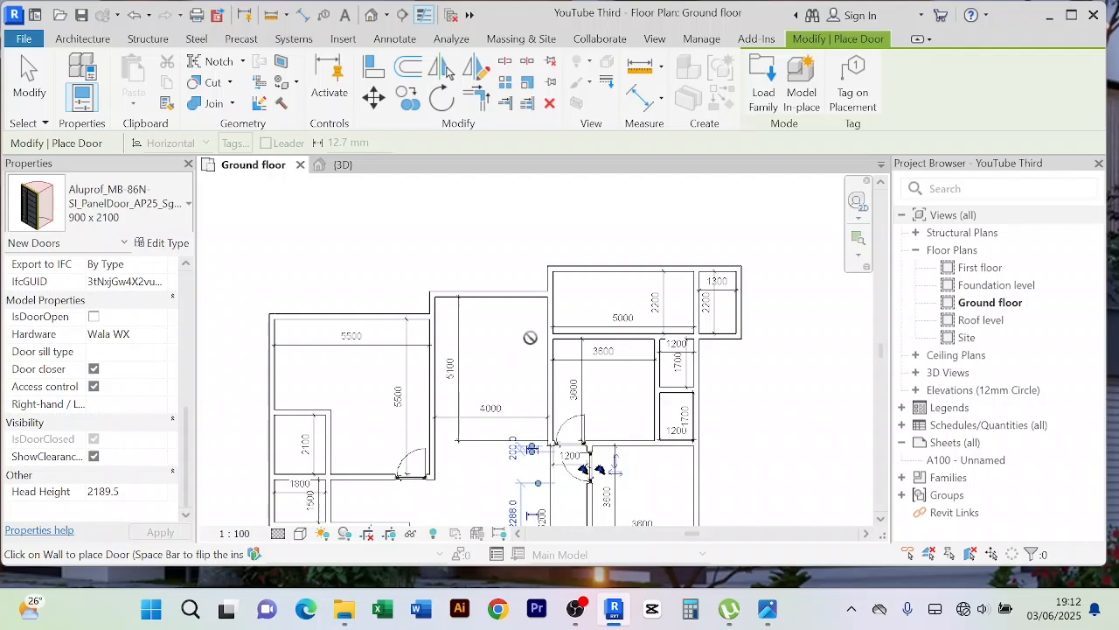
mouse_move(560, 291)
middle_down()
mouse_move(576, 255)
mouse_move(551, 277)
middle_up()
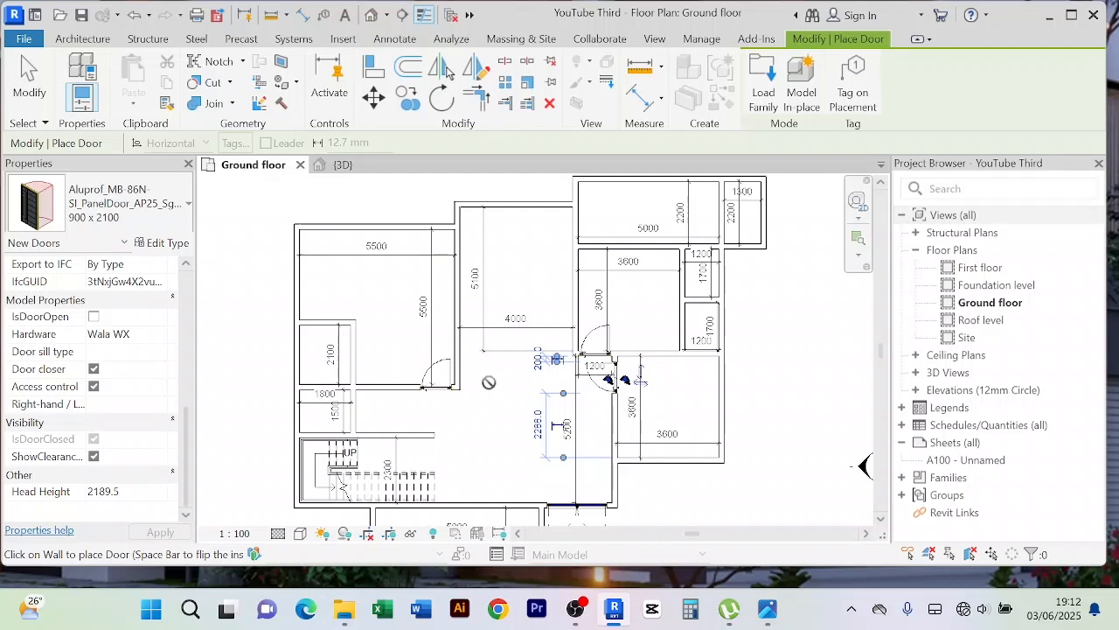
middle_drag(498, 437, 496, 266)
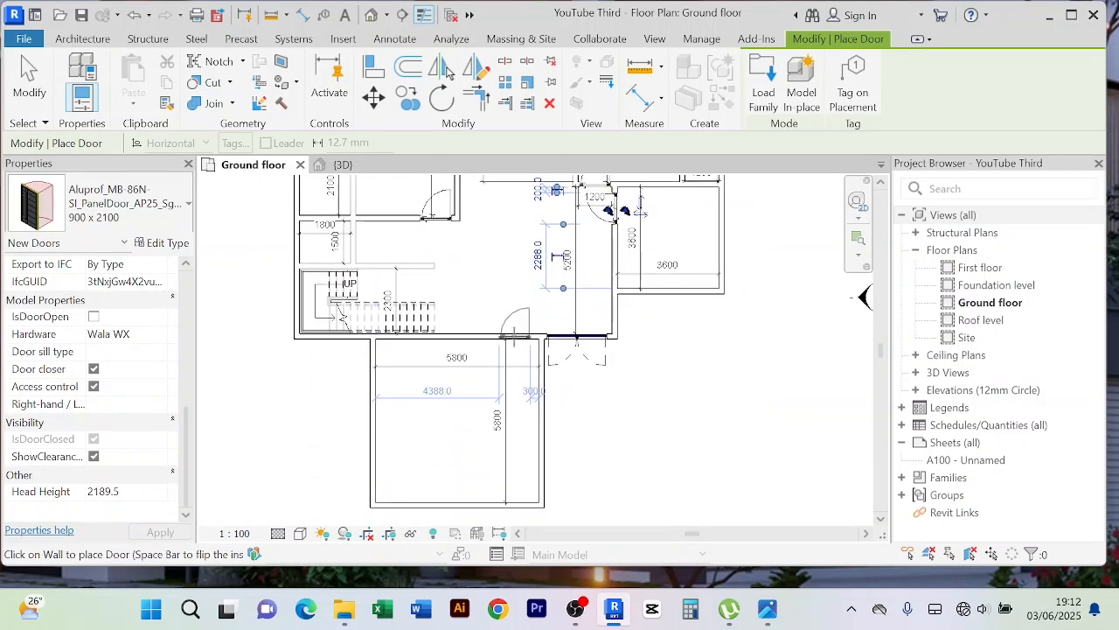
click(515, 335)
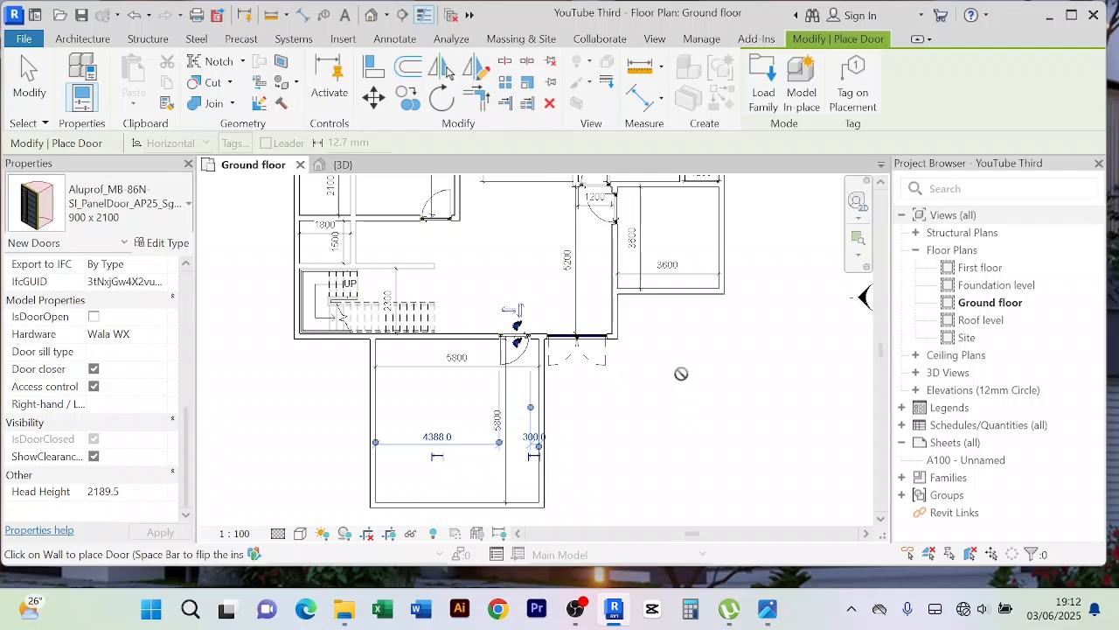
Review the remaining ground-floor rooms for further door positions and end door placement
middle_drag(681, 373, 650, 502)
middle_drag(487, 377, 486, 404)
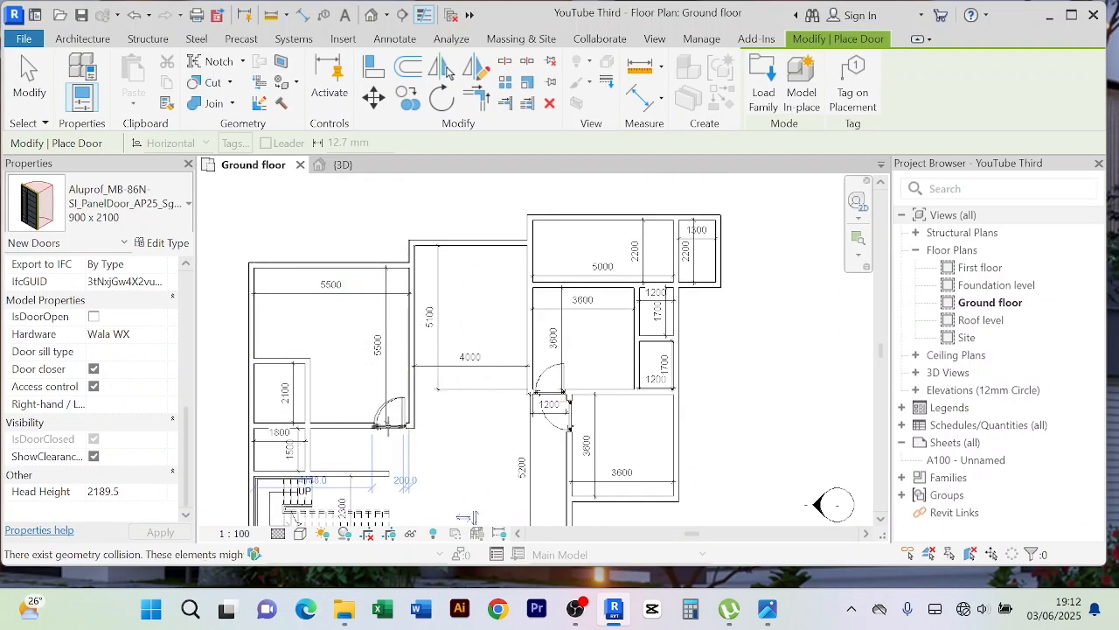
middle_drag(440, 435, 459, 392)
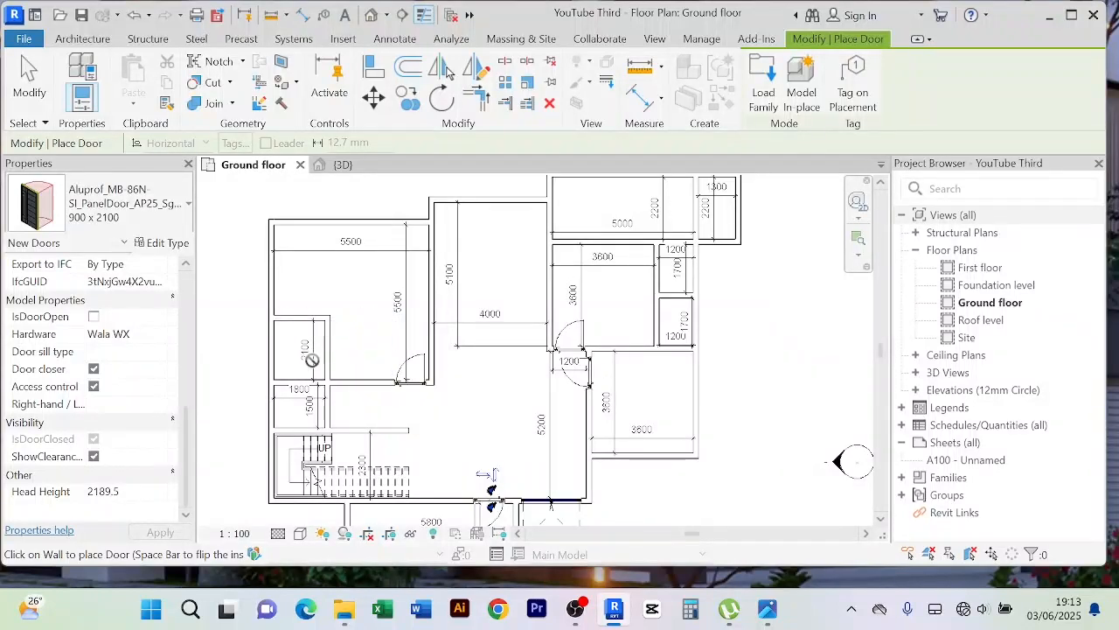
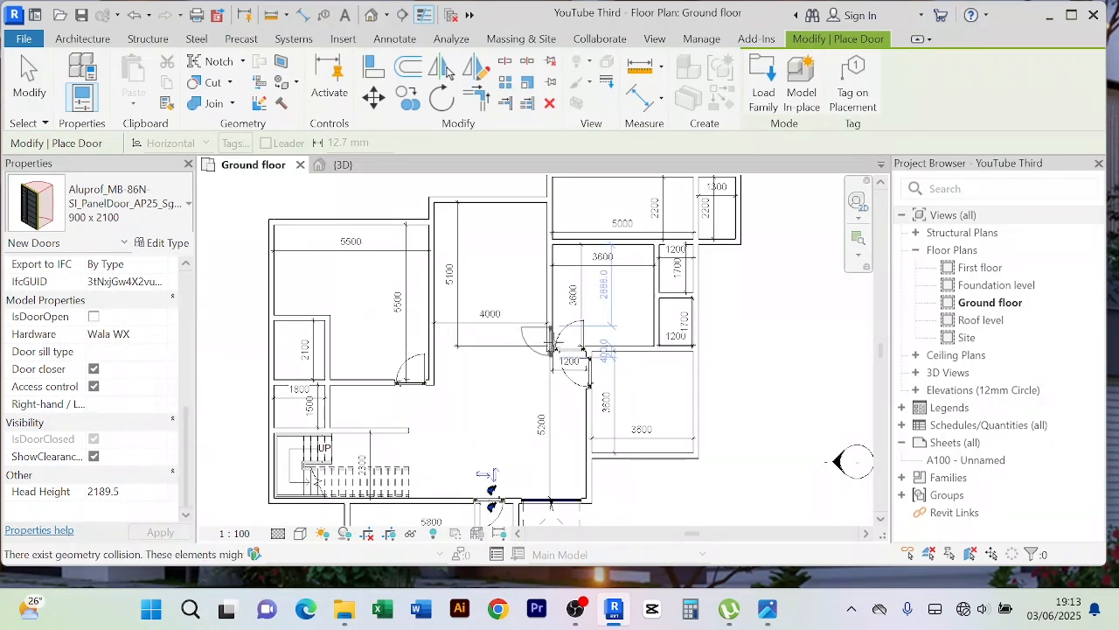
middle_drag(739, 358, 703, 354)
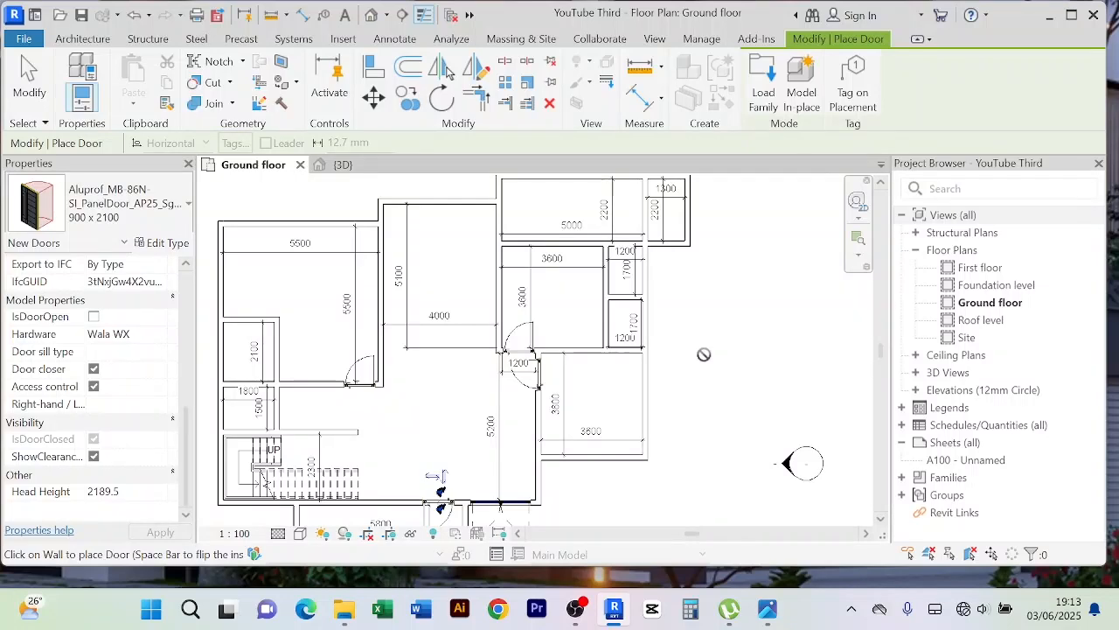
right_click(697, 356)
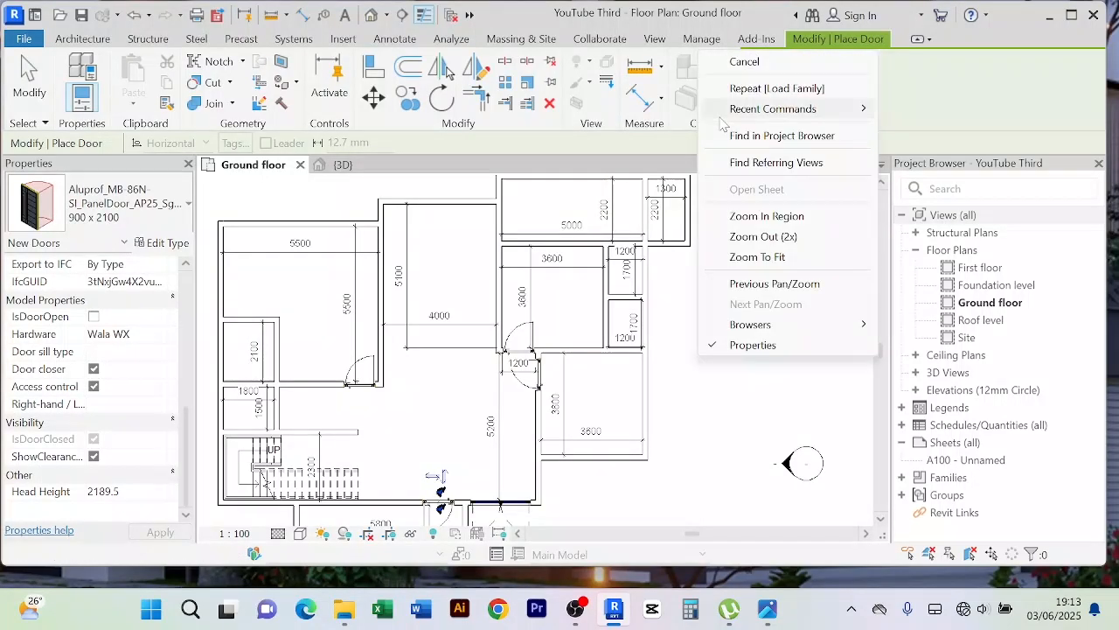
click(746, 63)
right_click(712, 430)
click(751, 132)
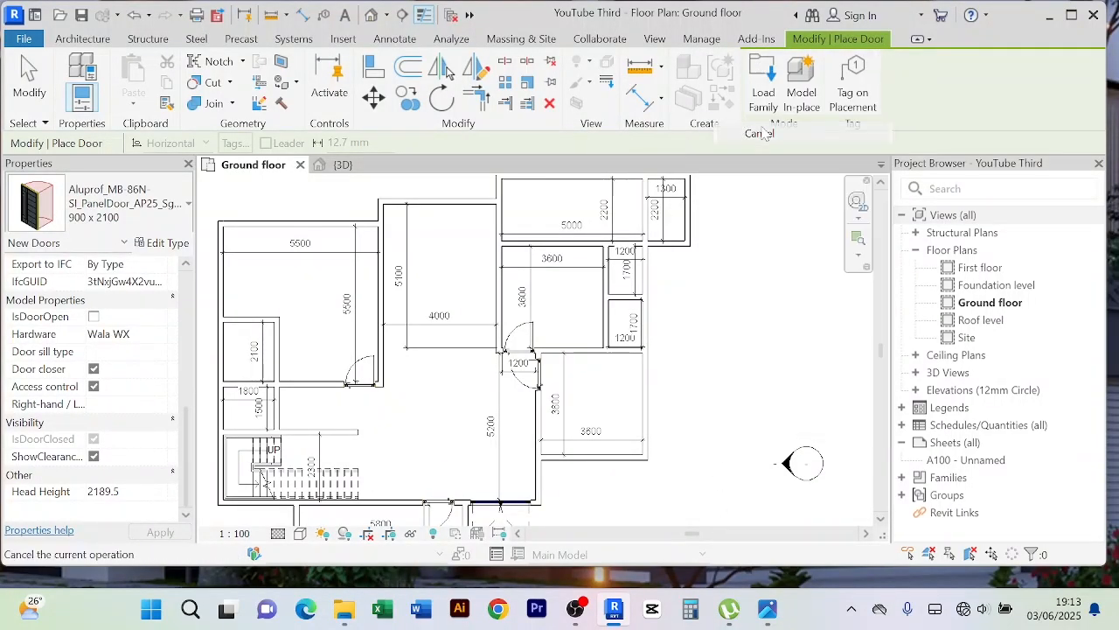
right_click(750, 462)
click(798, 134)
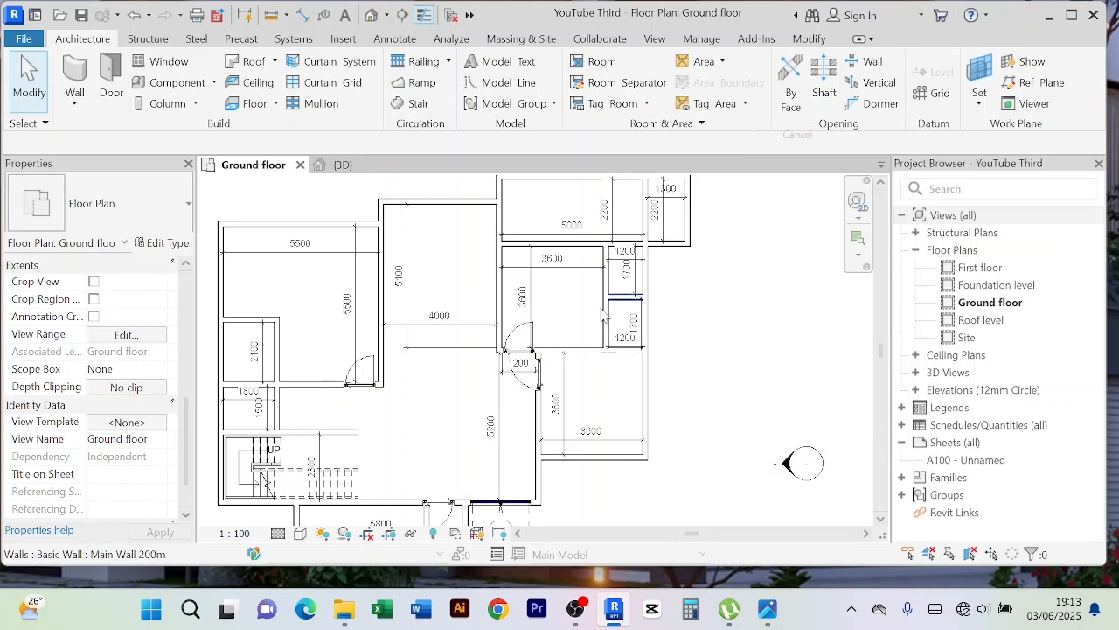
Flip the facing of the lower 3600 x 3600 room's panel door so it swings into the room
scroll(533, 362, up, 5)
click(517, 430)
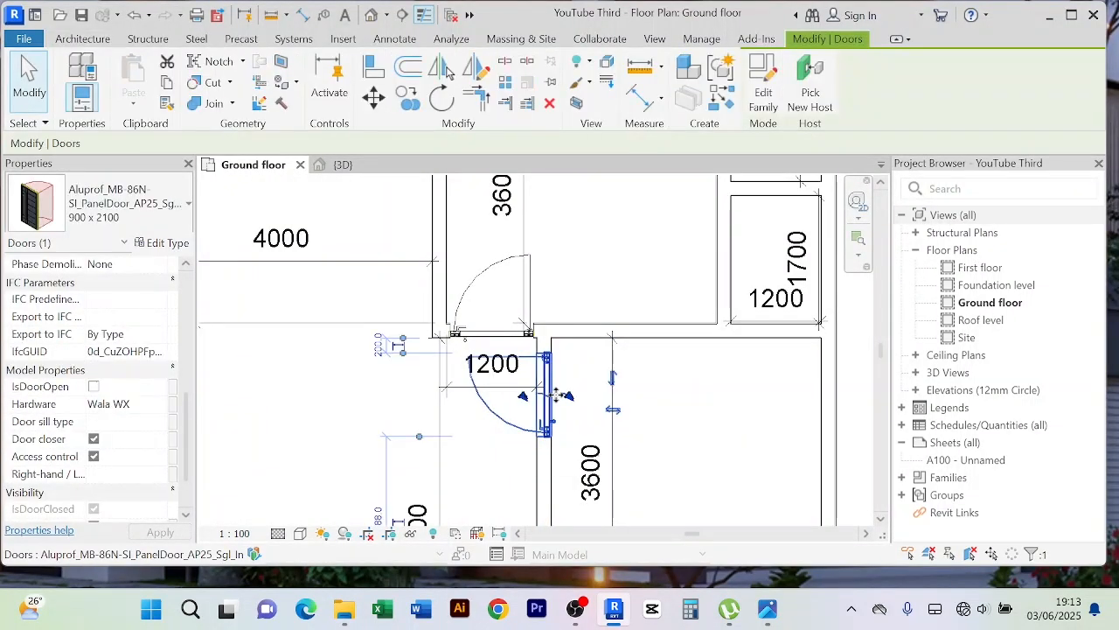
click(614, 409)
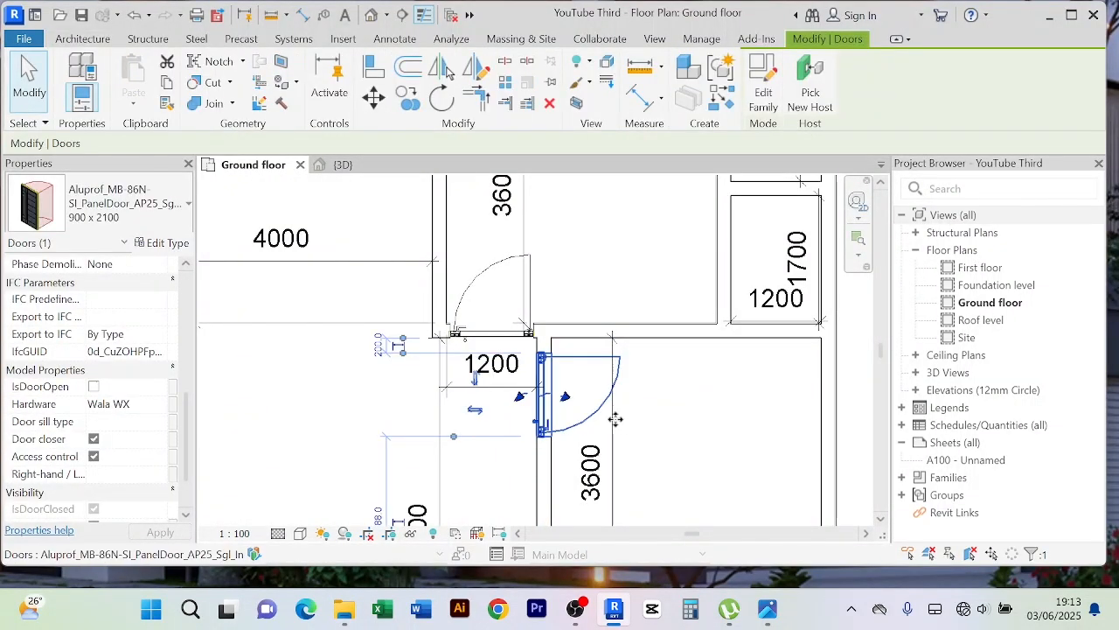
scroll(618, 409, up, 2)
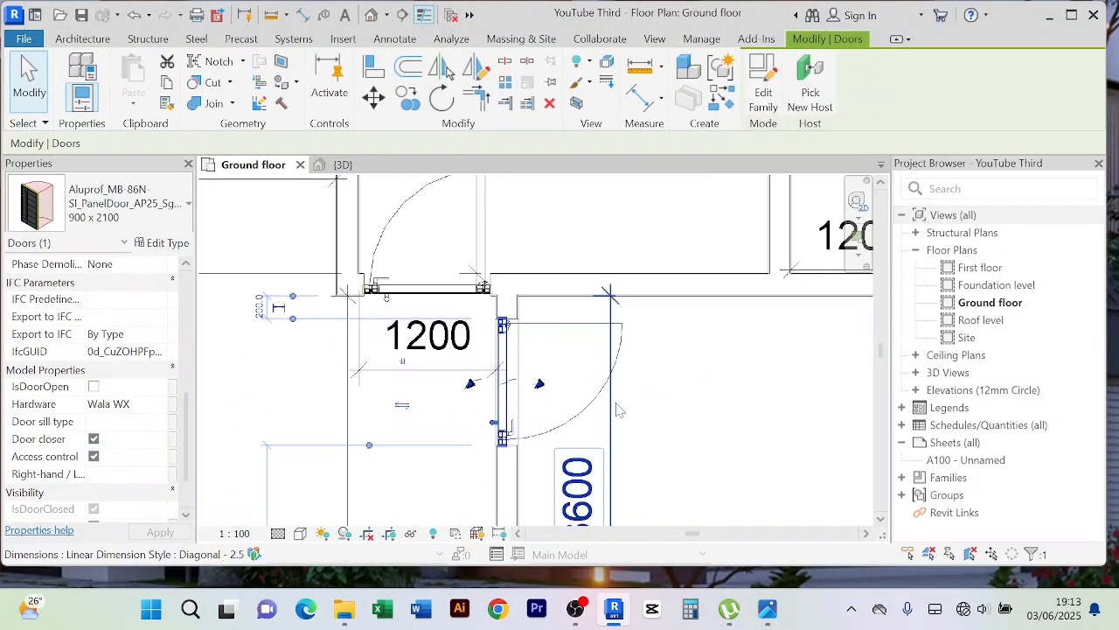
Set the offset of the lower 3600 x 3600 room's door from the wall above it to 100 mm
click(261, 320)
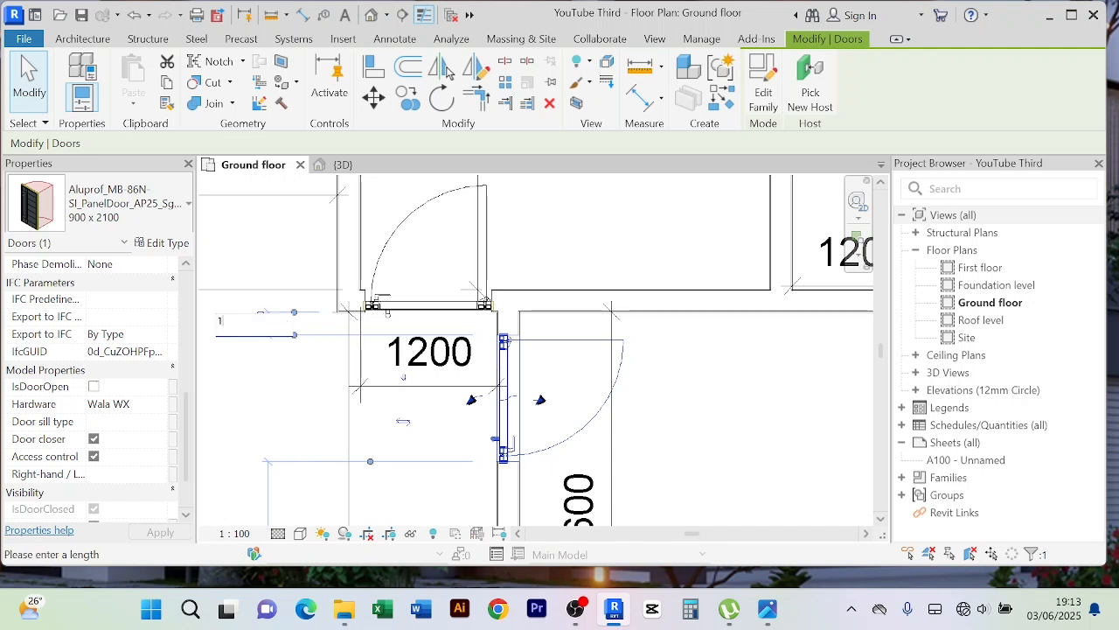
text(100)
key(Return)
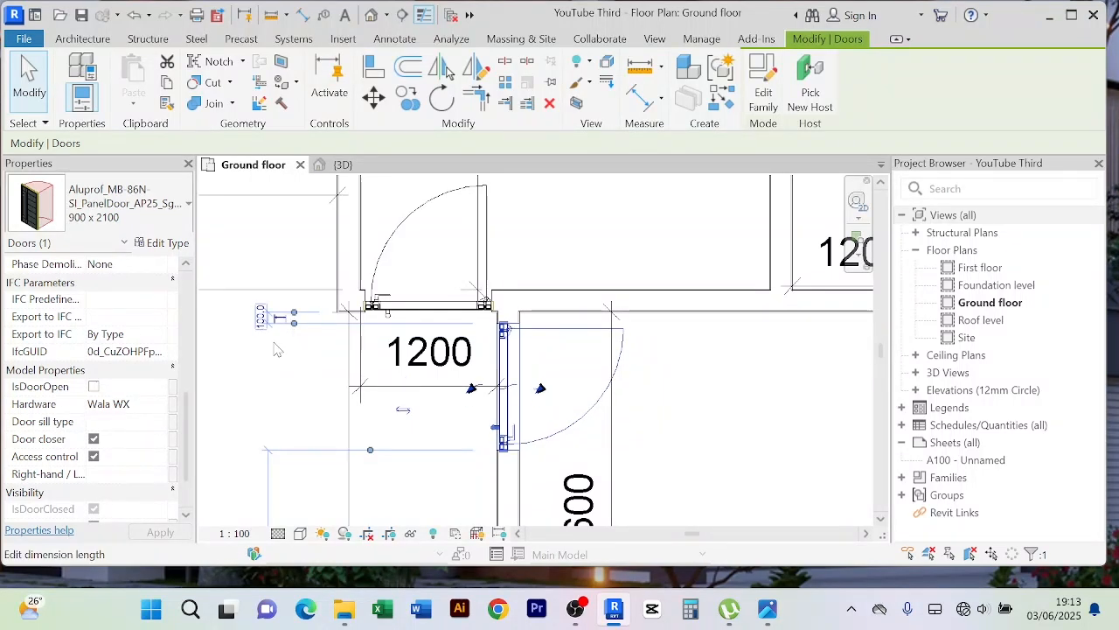
click(729, 407)
middle_drag(729, 408, 744, 458)
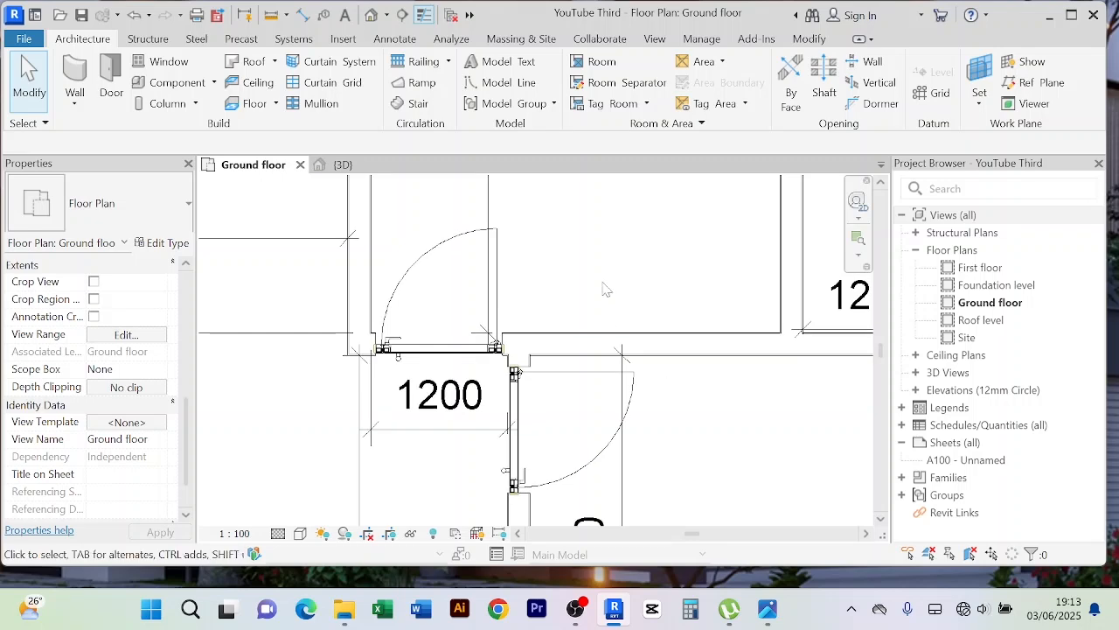
Flip the upper 3600 x 3600 room's panel door so its hinges are on the left and it still swings inward
middle_drag(604, 289, 628, 329)
click(470, 288)
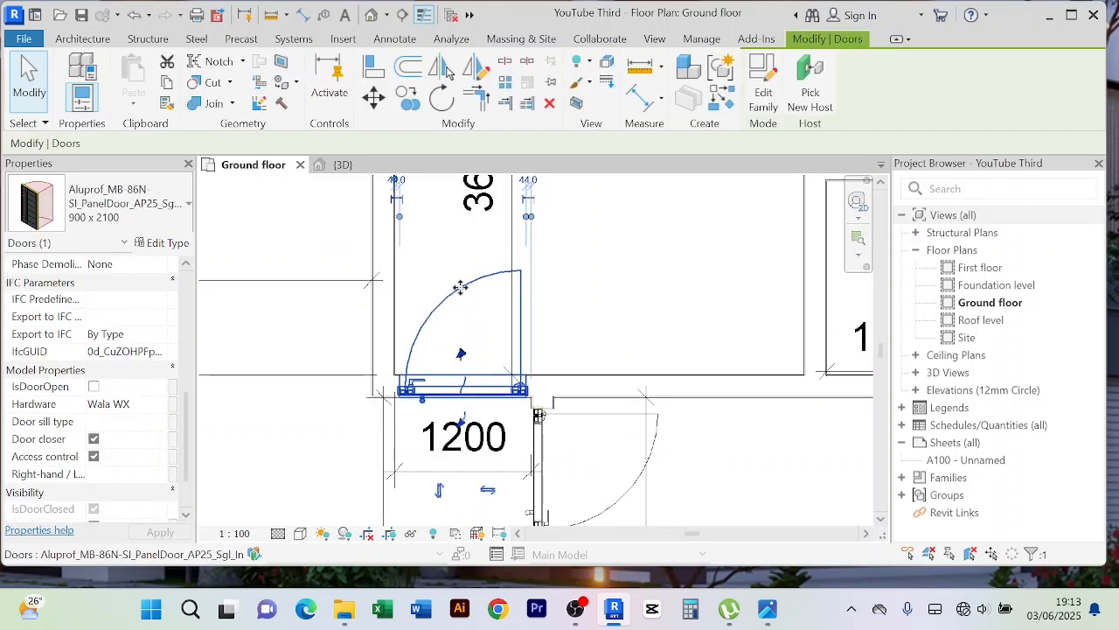
click(488, 490)
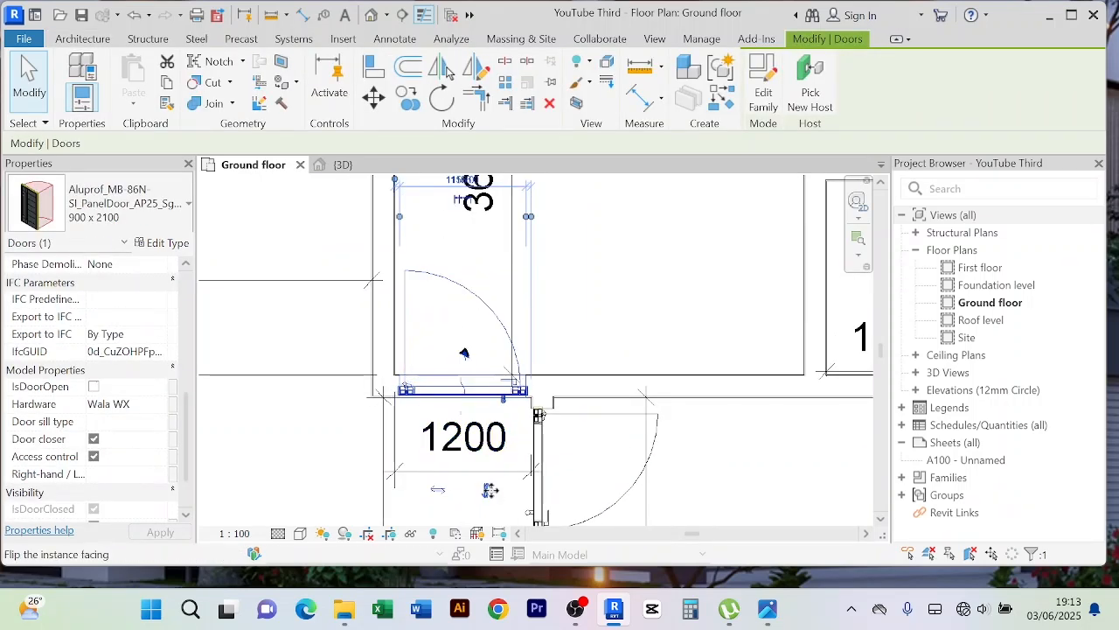
scroll(463, 350, up, 6)
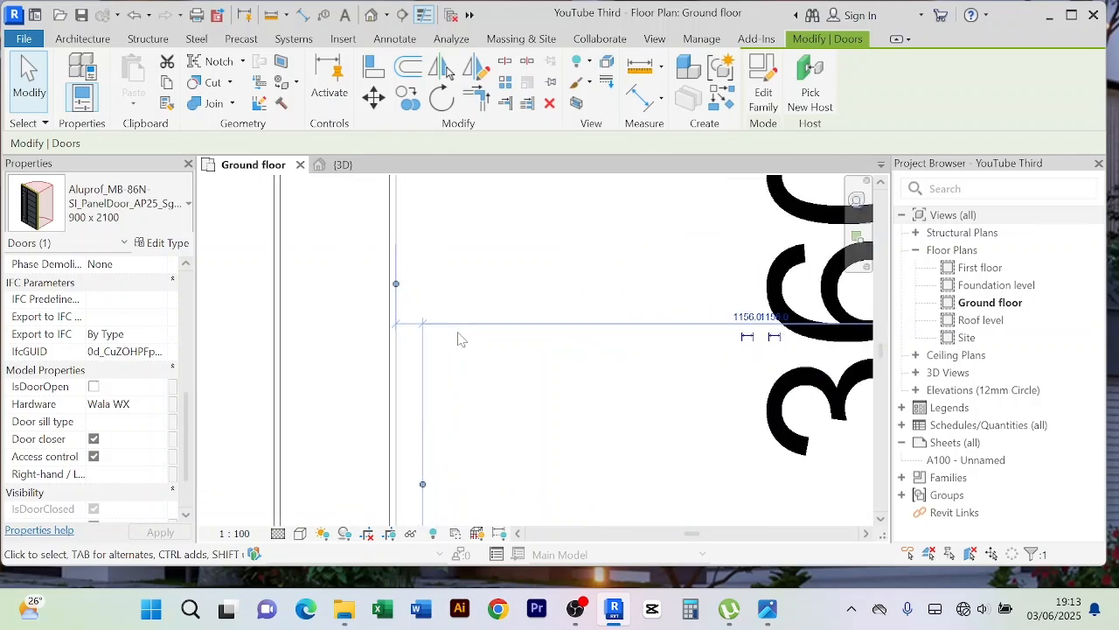
scroll(460, 336, down, 5)
middle_drag(492, 385, 438, 306)
click(456, 319)
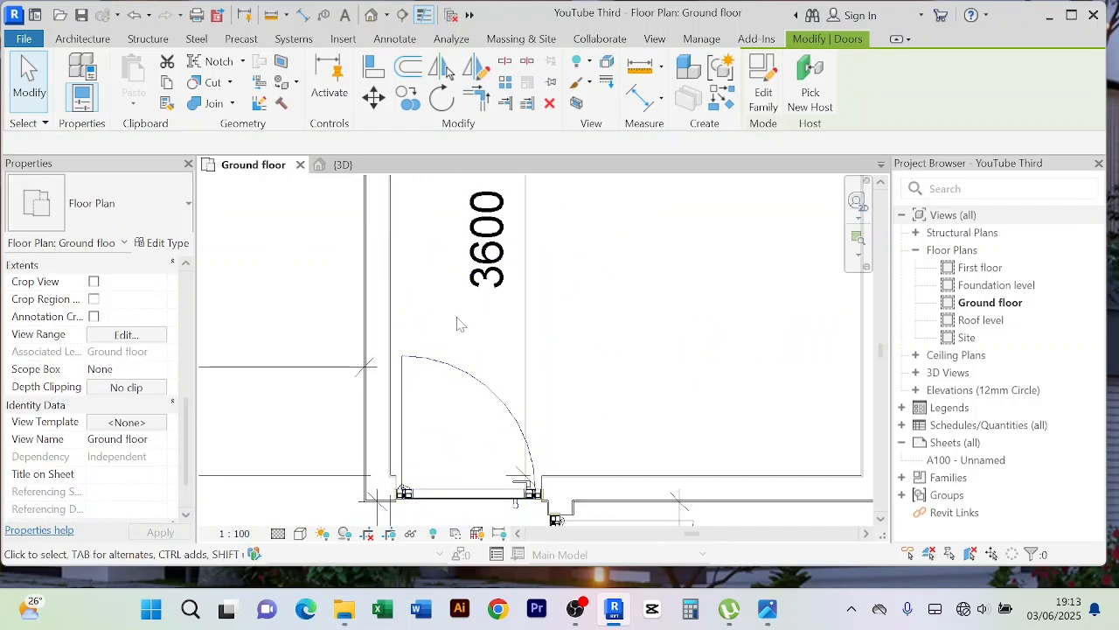
Set the upper 3600 x 3600 room's door offset from the left wall to 100 mm and check its frame at the opposite corner
click(443, 360)
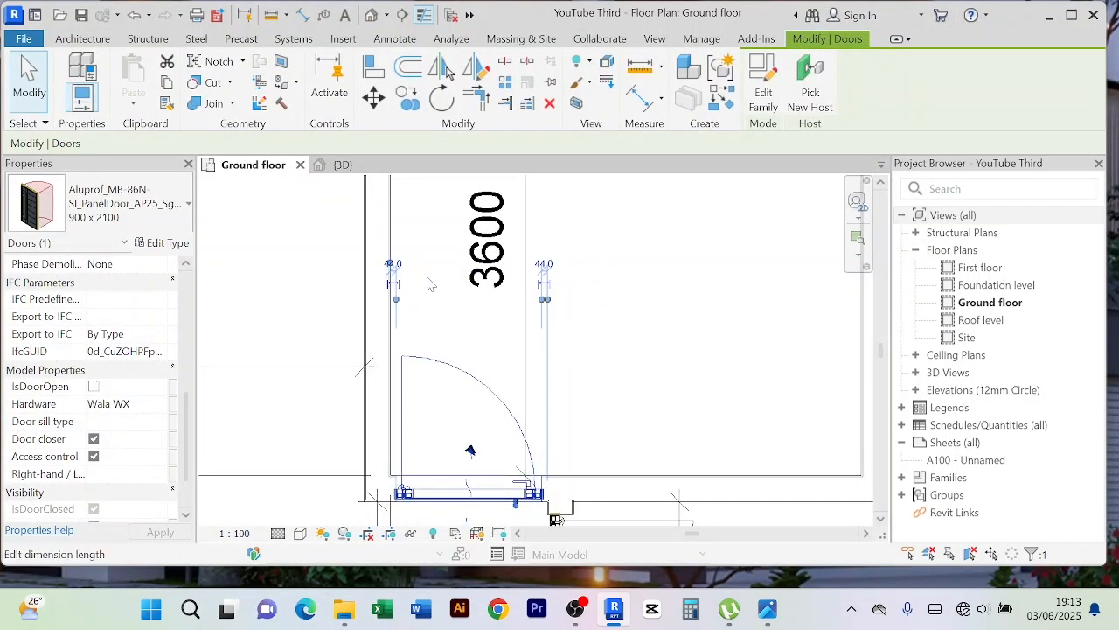
scroll(396, 273, up, 4)
click(392, 275)
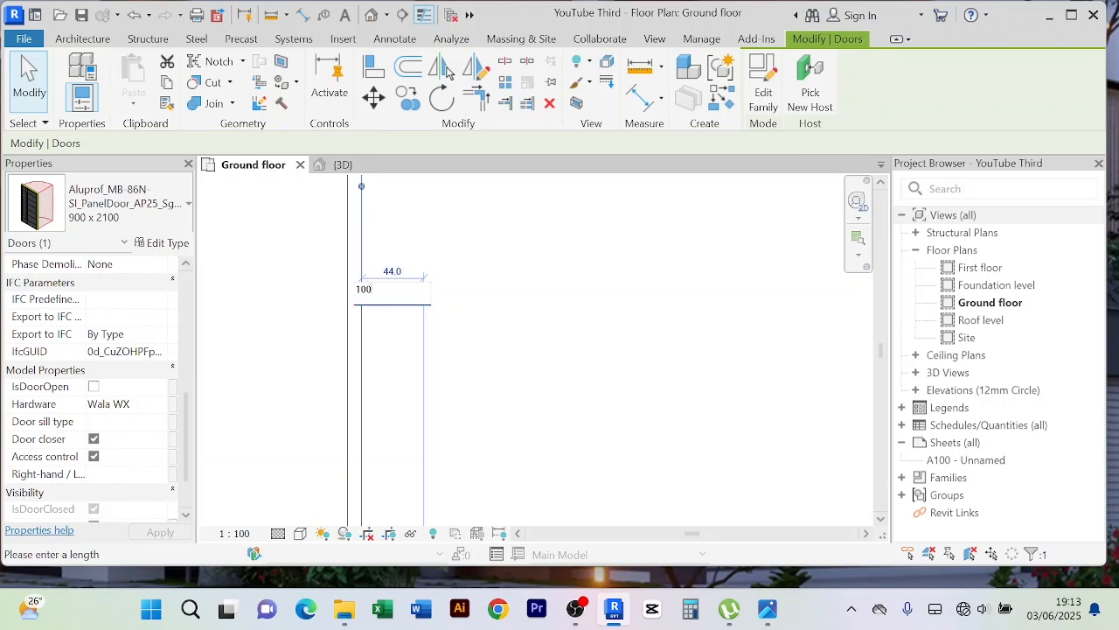
key(Return)
scroll(597, 320, down, 8)
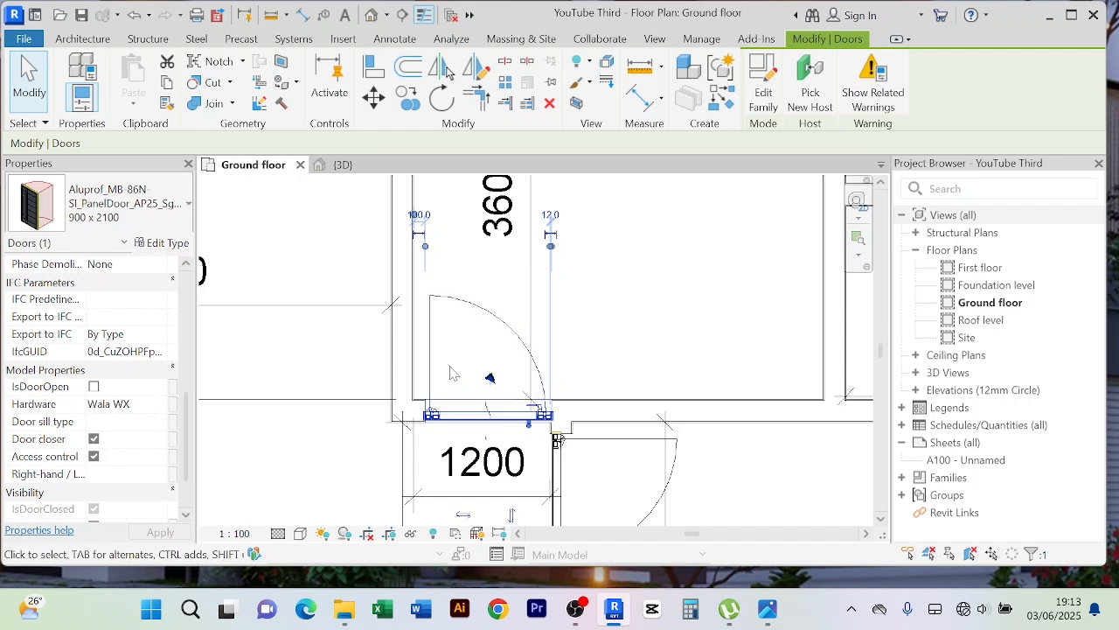
scroll(562, 405, up, 6)
scroll(588, 354, down, 7)
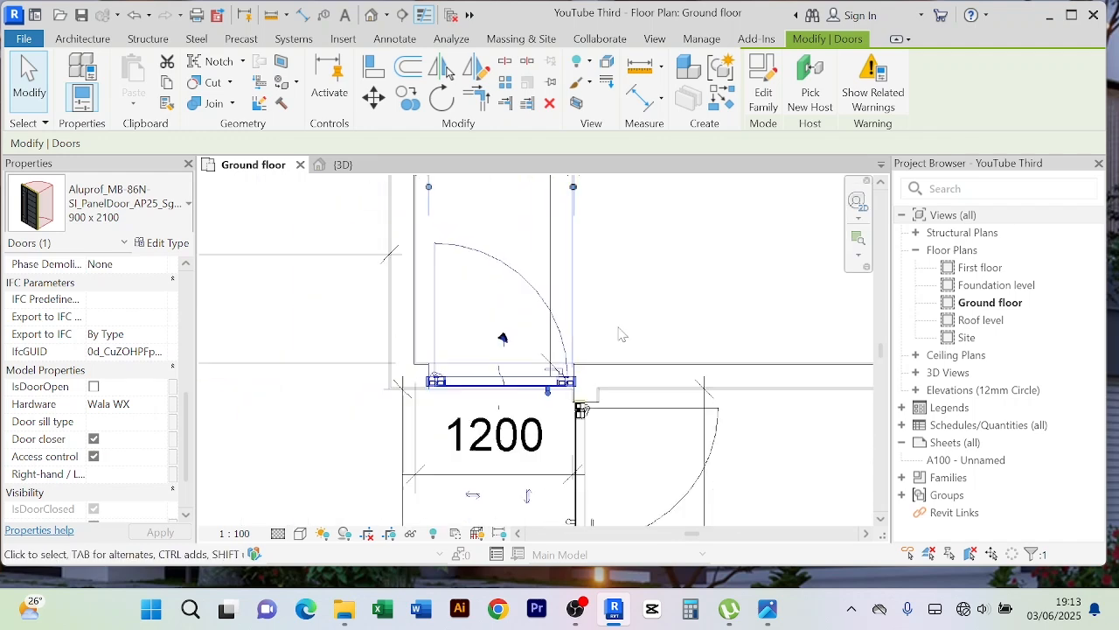
scroll(574, 378, up, 5)
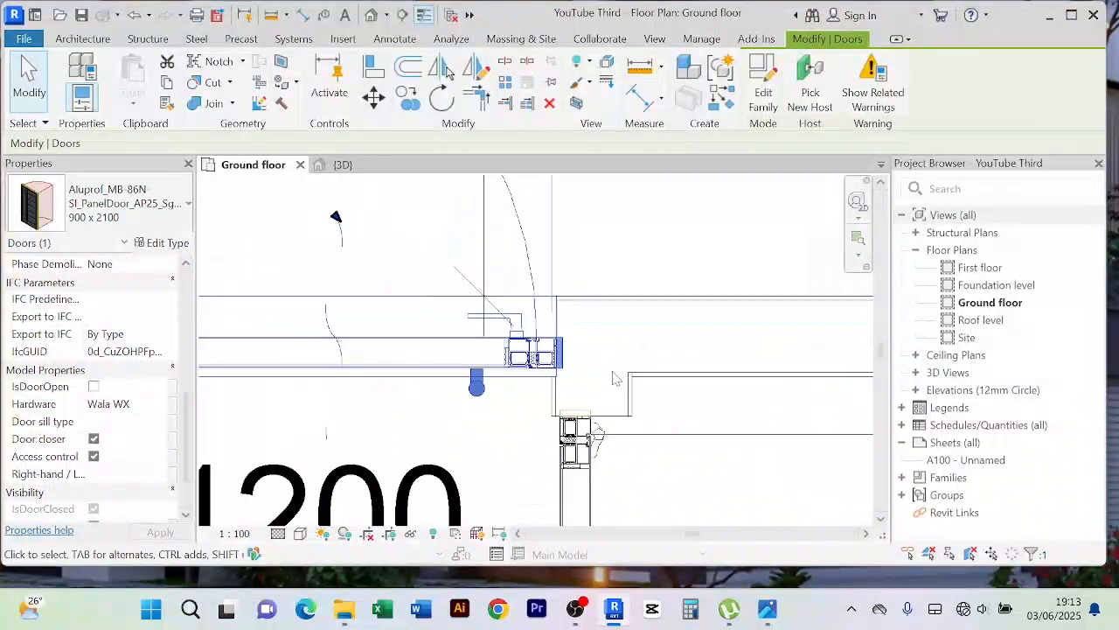
scroll(522, 339, down, 6)
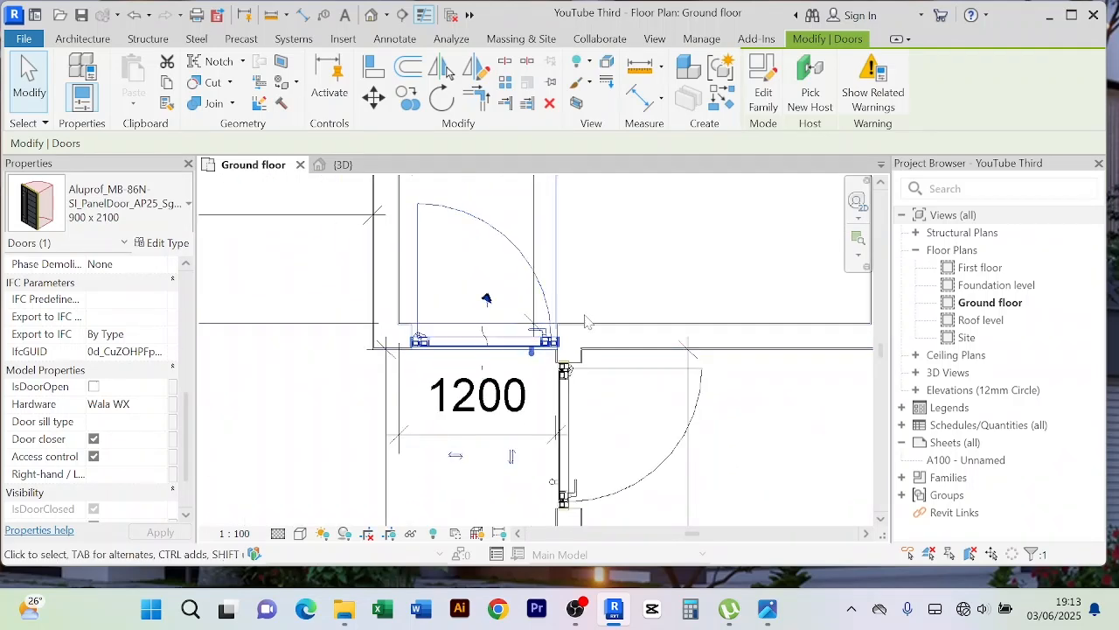
Set the upper 3600 x 3600 room's panel door offset from the left wall to 90 mm and check its frame at both ends
scroll(573, 343, up, 5)
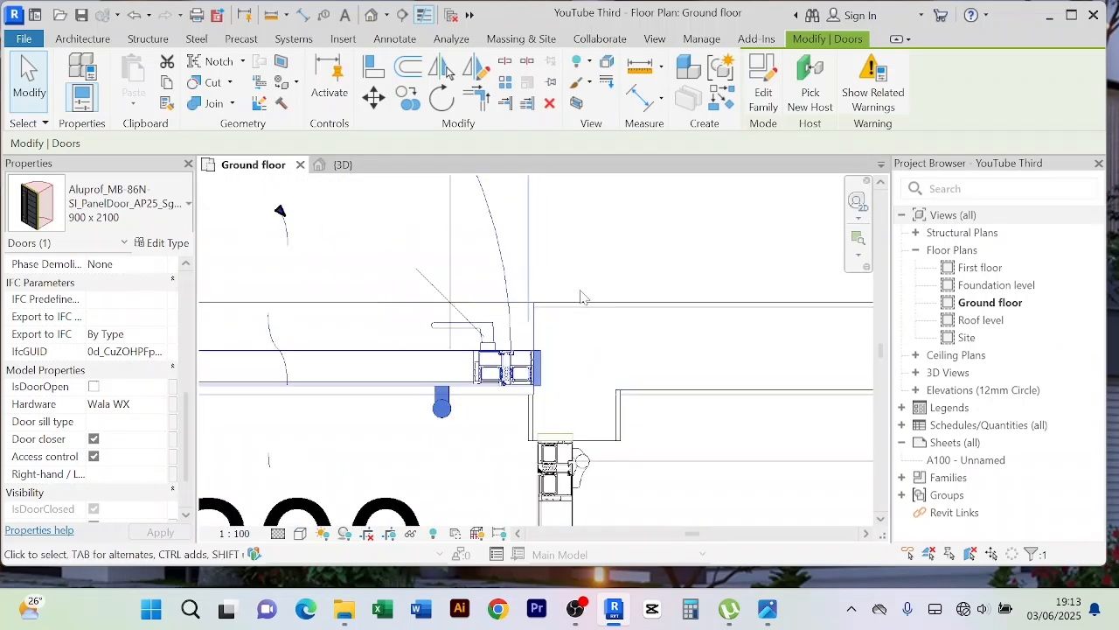
scroll(584, 297, down, 4)
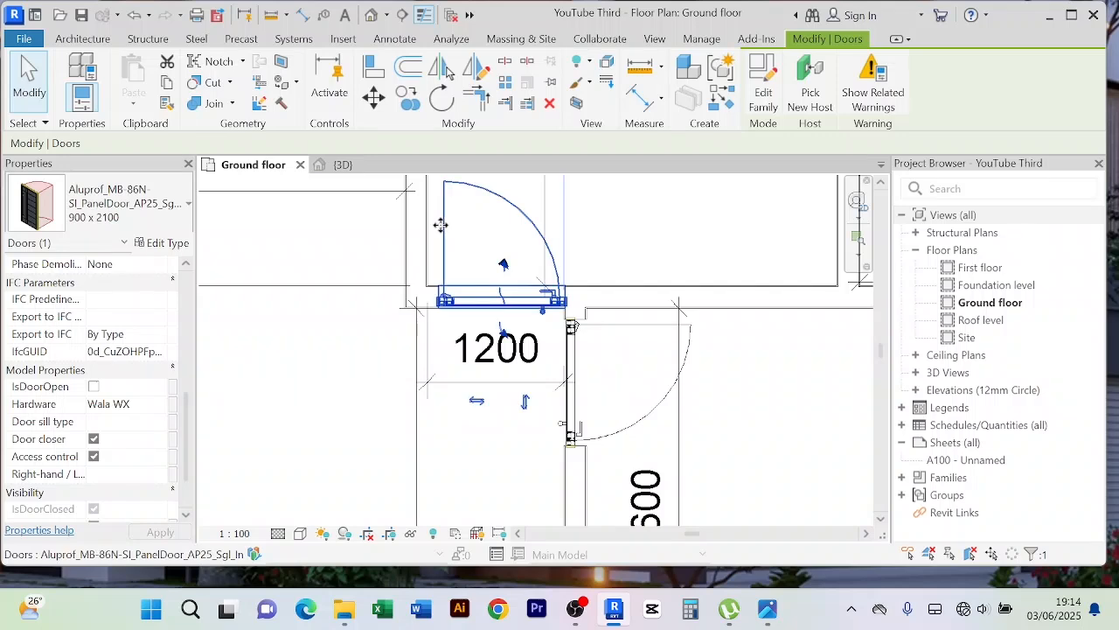
click(339, 442)
middle_drag(353, 420, 342, 482)
click(442, 282)
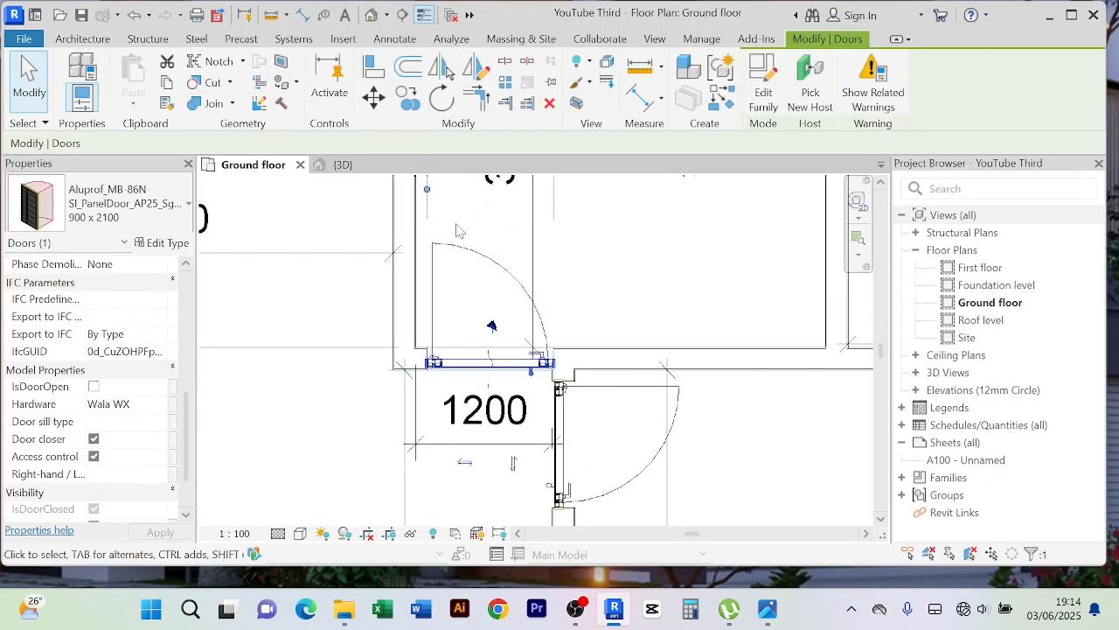
middle_drag(457, 229, 411, 302)
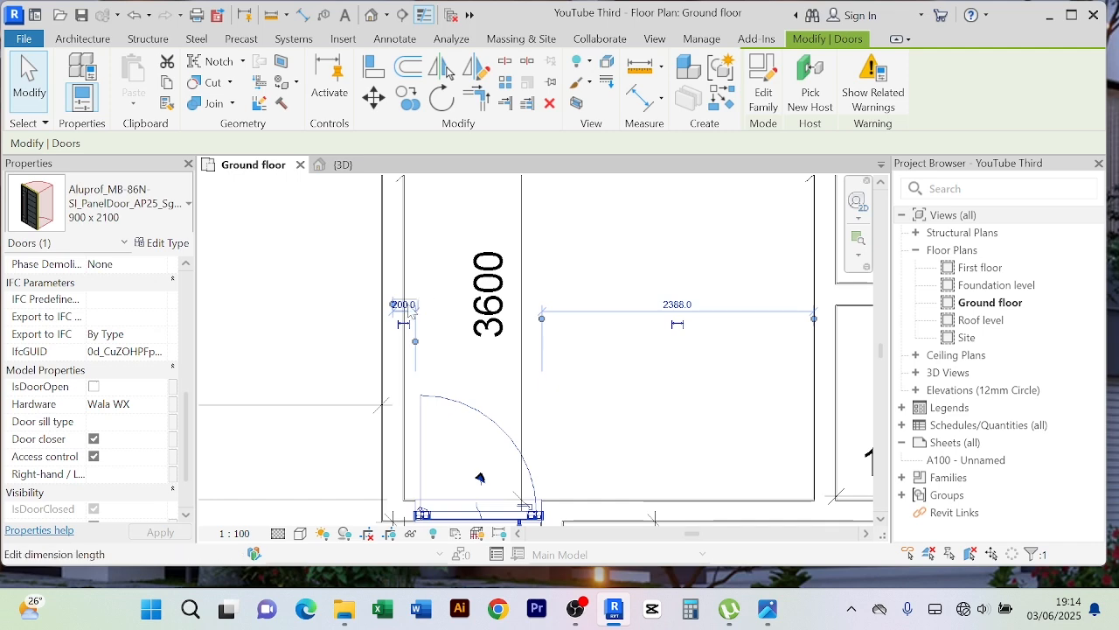
scroll(416, 302, up, 3)
scroll(485, 463, down, 5)
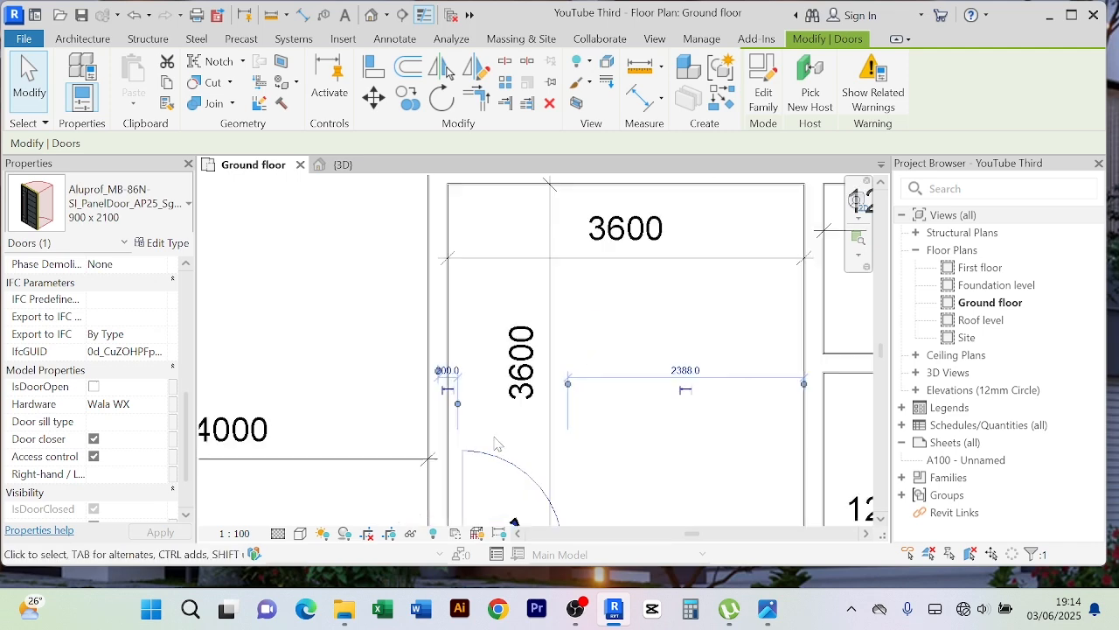
key(Escape)
scroll(503, 441, up, 2)
click(495, 488)
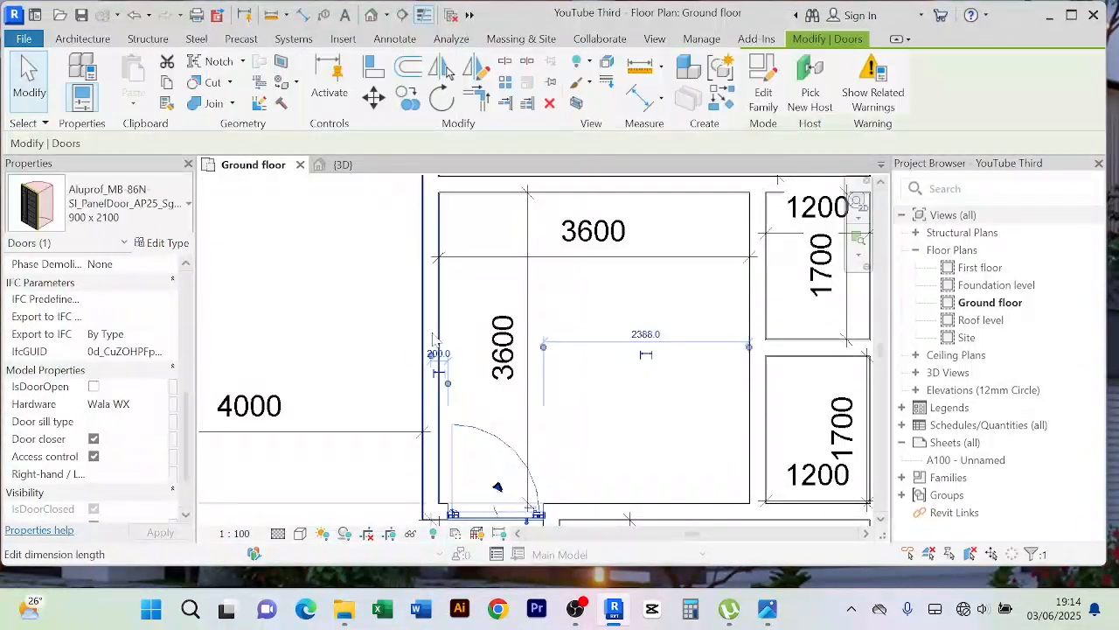
scroll(438, 391, up, 6)
click(424, 396)
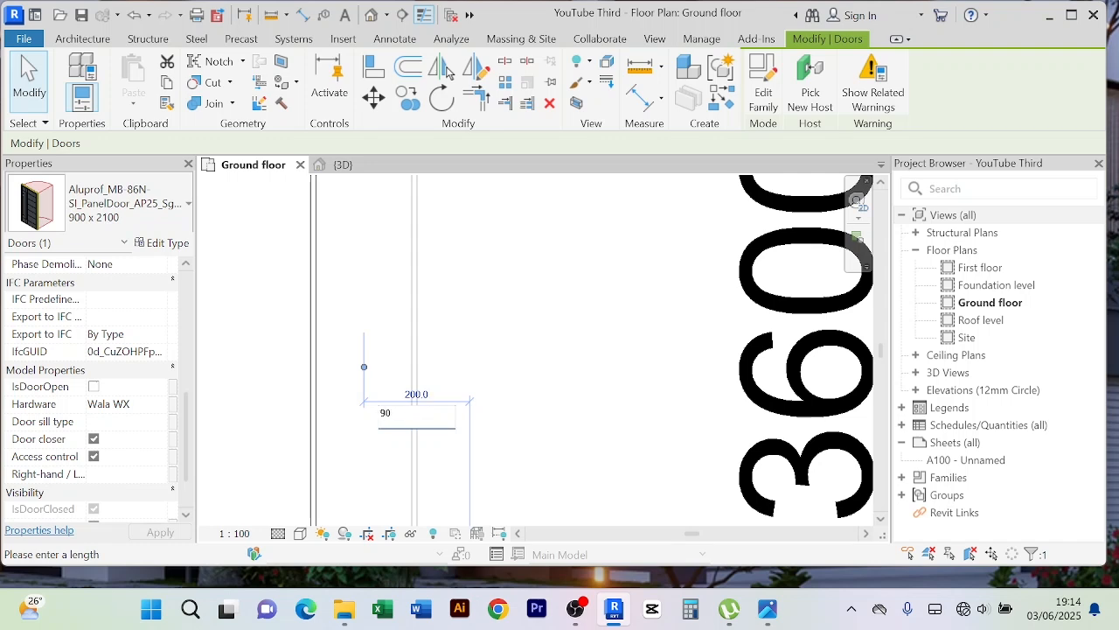
text(90)
key(Return)
scroll(562, 350, down, 5)
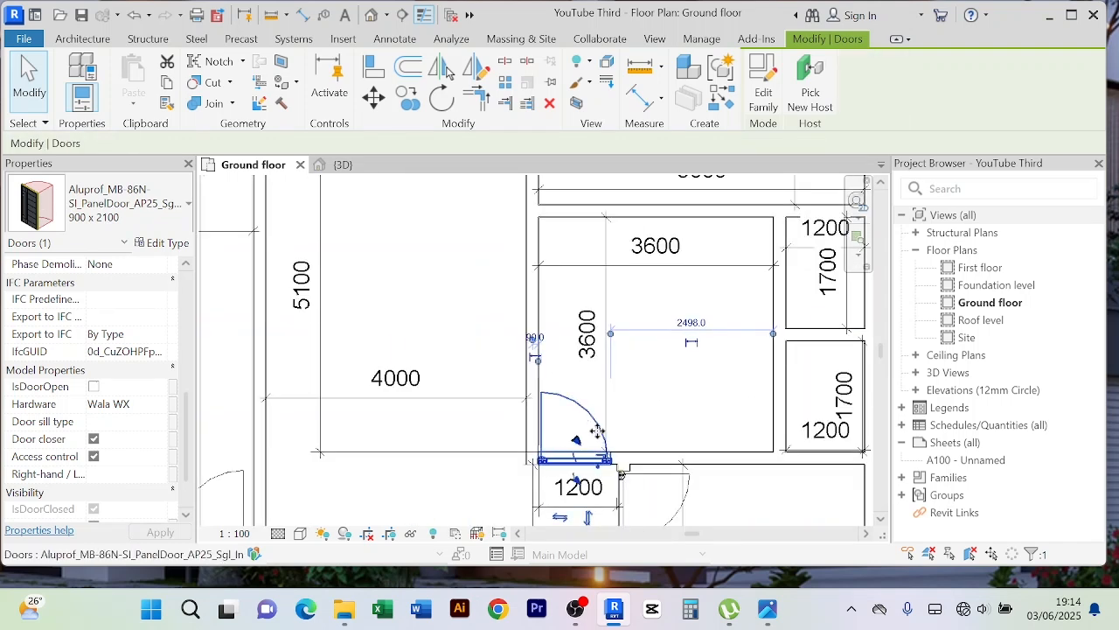
scroll(597, 472, up, 4)
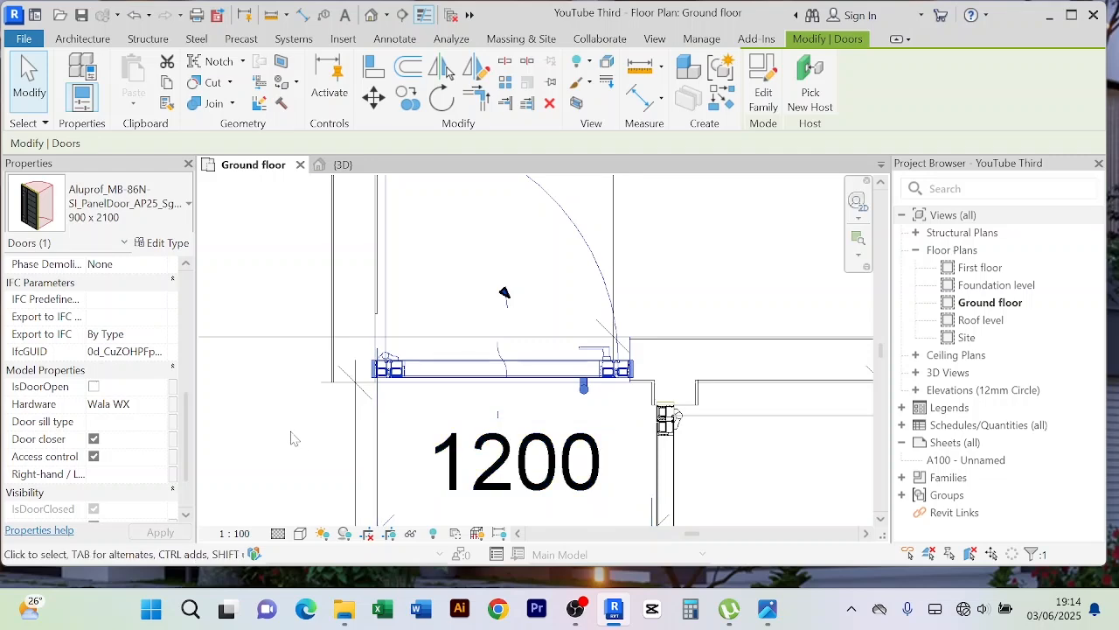
click(293, 438)
Examine the wall corner between the two 3600 x 3600 rooms' doors and the 5500 x 5500 room's door position
scroll(293, 437, down, 2)
scroll(428, 444, up, 4)
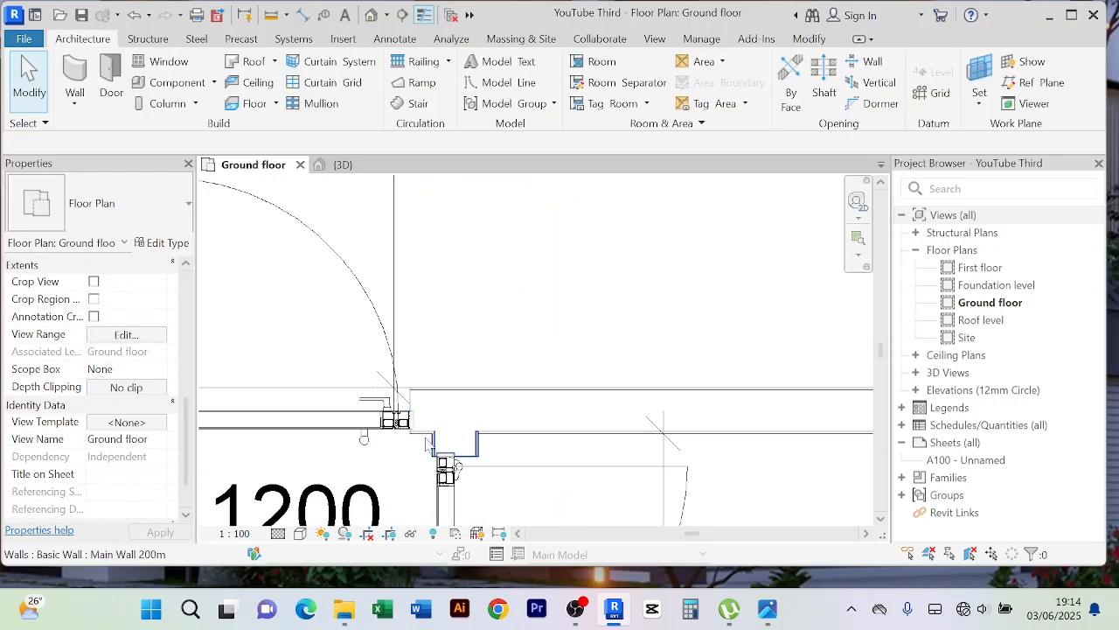
scroll(428, 445, down, 5)
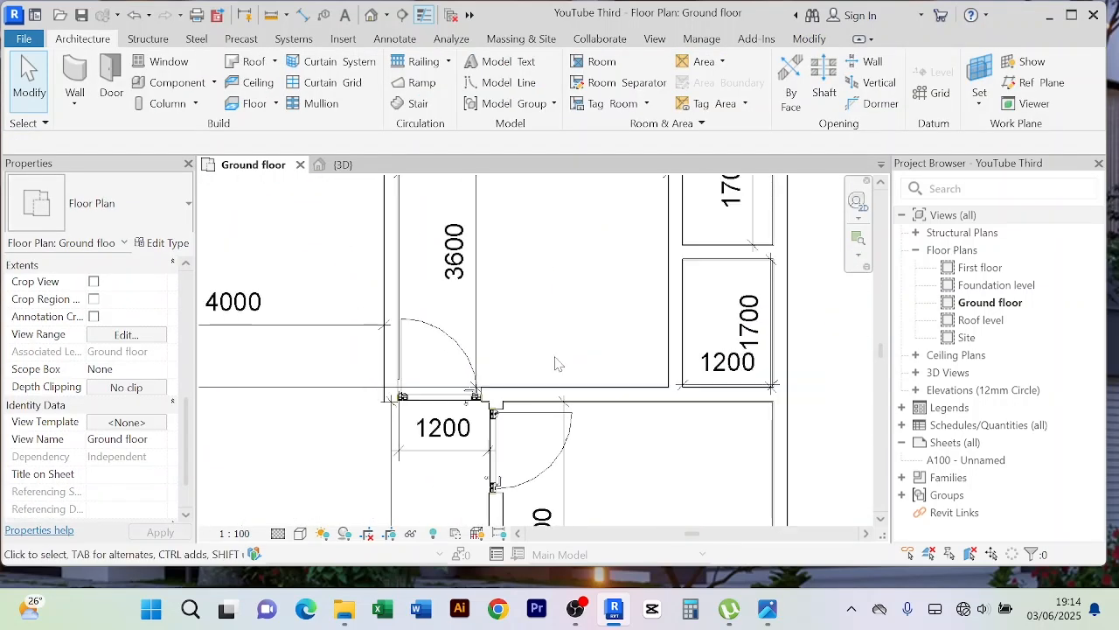
scroll(569, 349, down, 3)
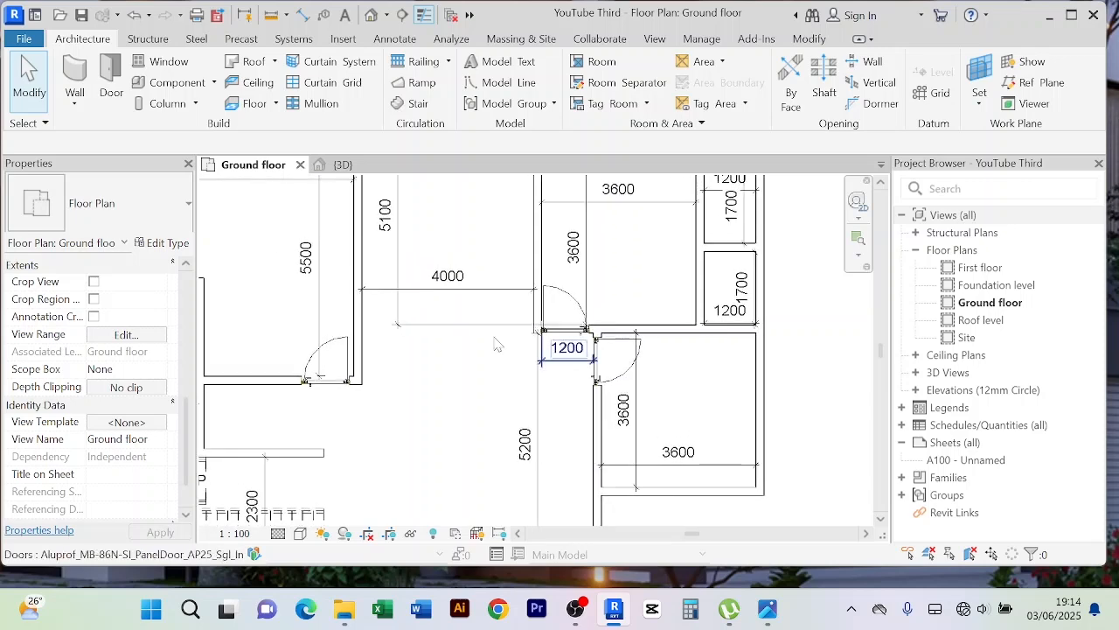
scroll(524, 359, up, 5)
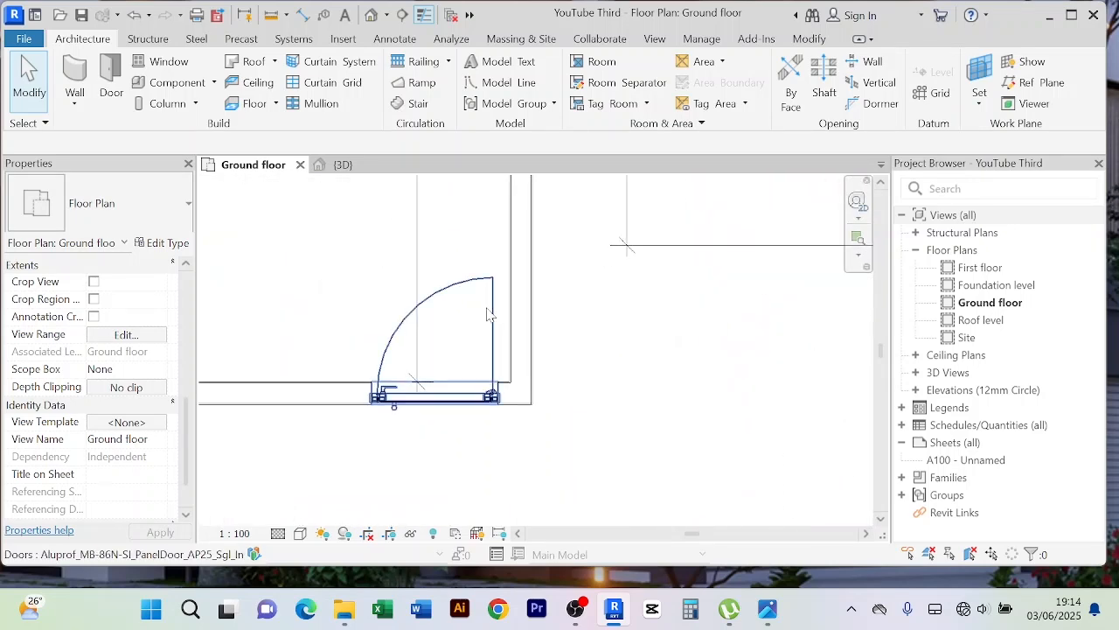
click(488, 313)
scroll(594, 334, down, 4)
click(623, 371)
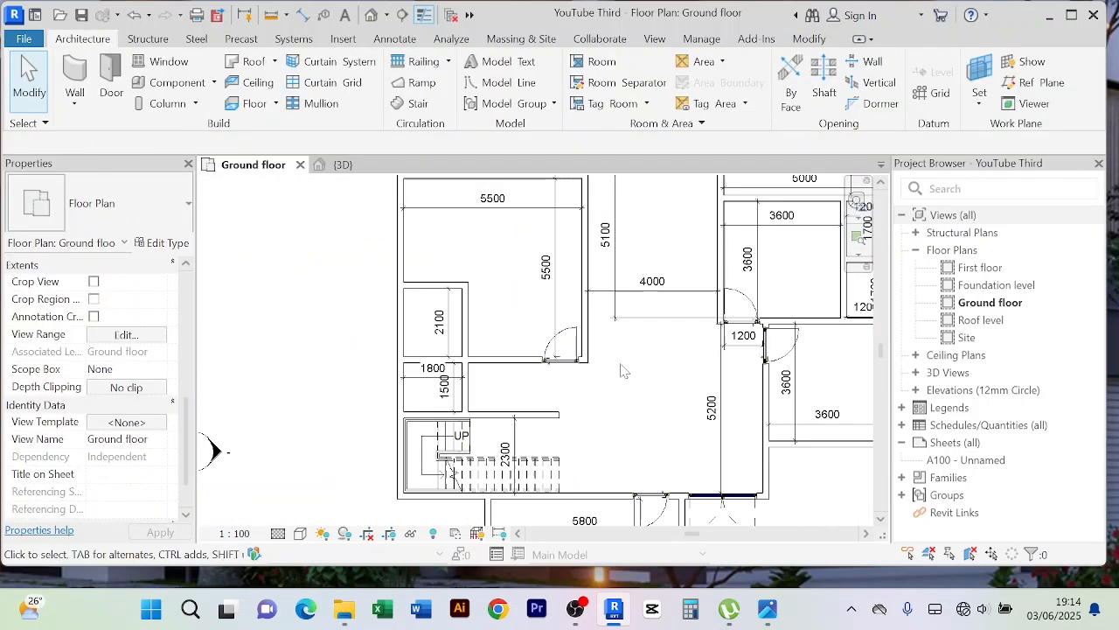
middle_drag(622, 371, 431, 353)
scroll(434, 392, up, 2)
scroll(436, 398, down, 3)
middle_drag(442, 406, 452, 396)
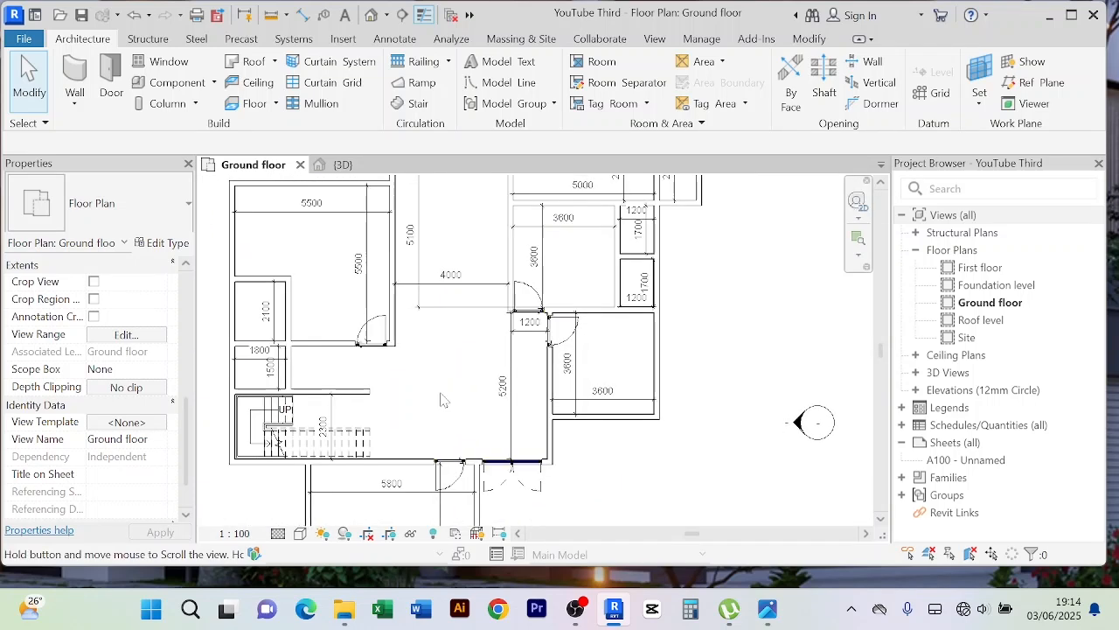
Flip the hand of the 5800 x 5800 room's panel door so its hinges are on the right and it still swings inward
scroll(441, 406, up, 3)
click(454, 405)
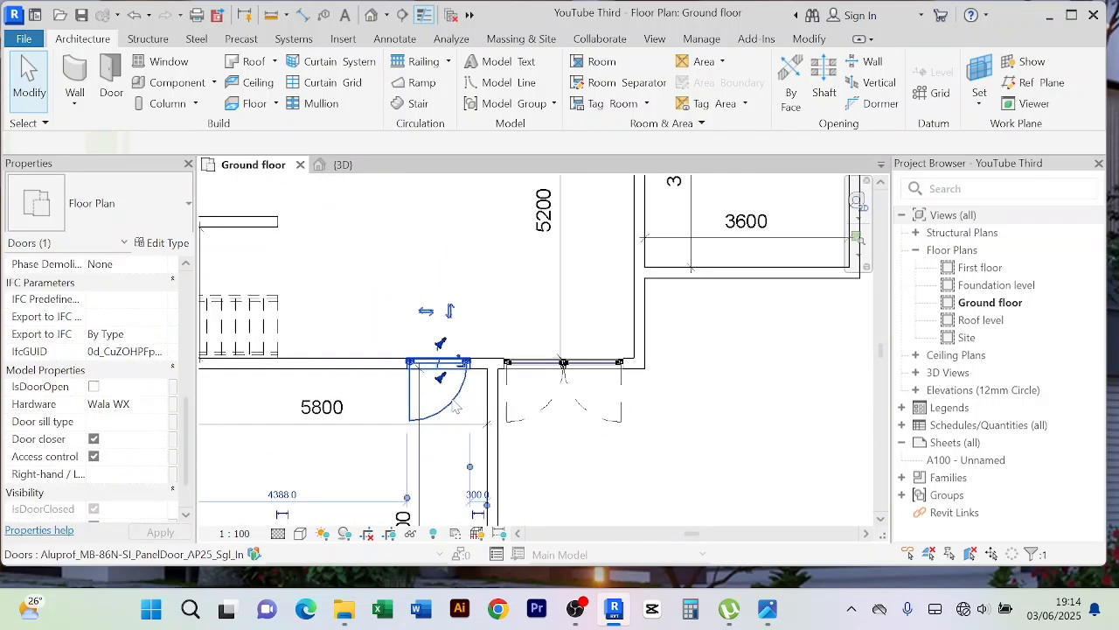
scroll(453, 405, up, 2)
click(407, 249)
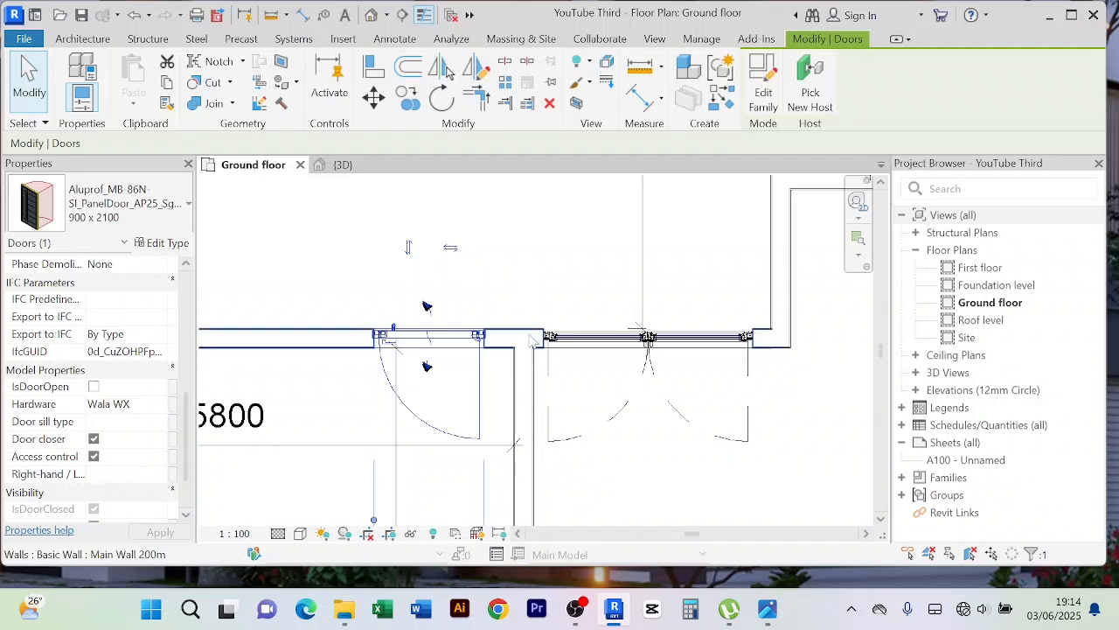
scroll(472, 411, up, 1)
scroll(477, 402, down, 2)
middle_drag(596, 490, 573, 421)
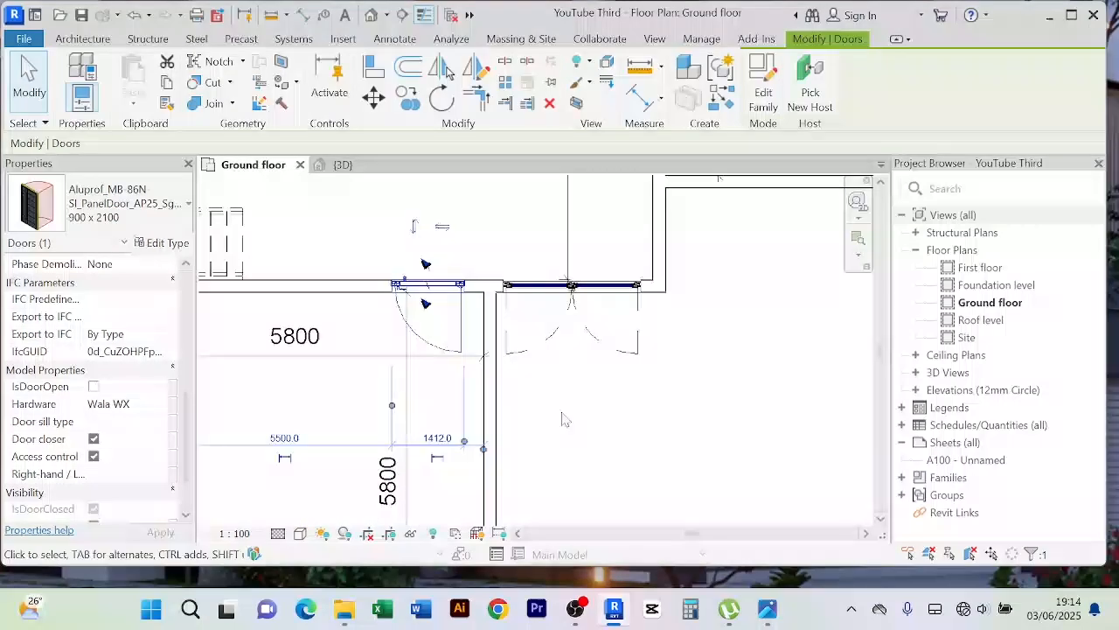
Set the 5800 x 5800 room's panel door offset from the inner face of the right wall to 100 mm
click(445, 378)
click(463, 330)
scroll(476, 437, up, 2)
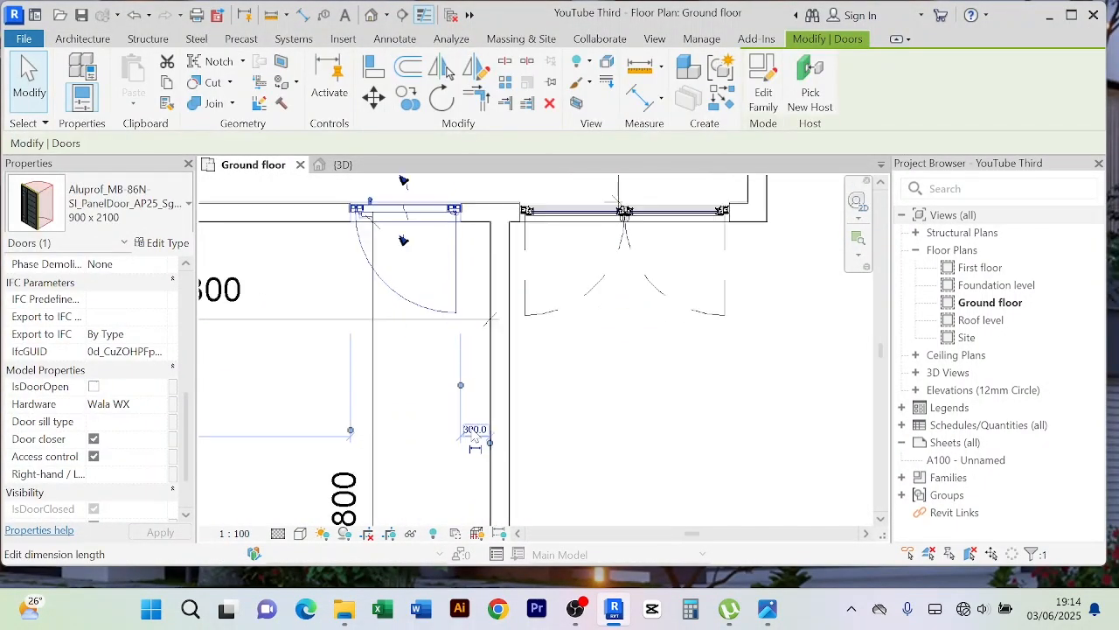
click(474, 430)
text(1)
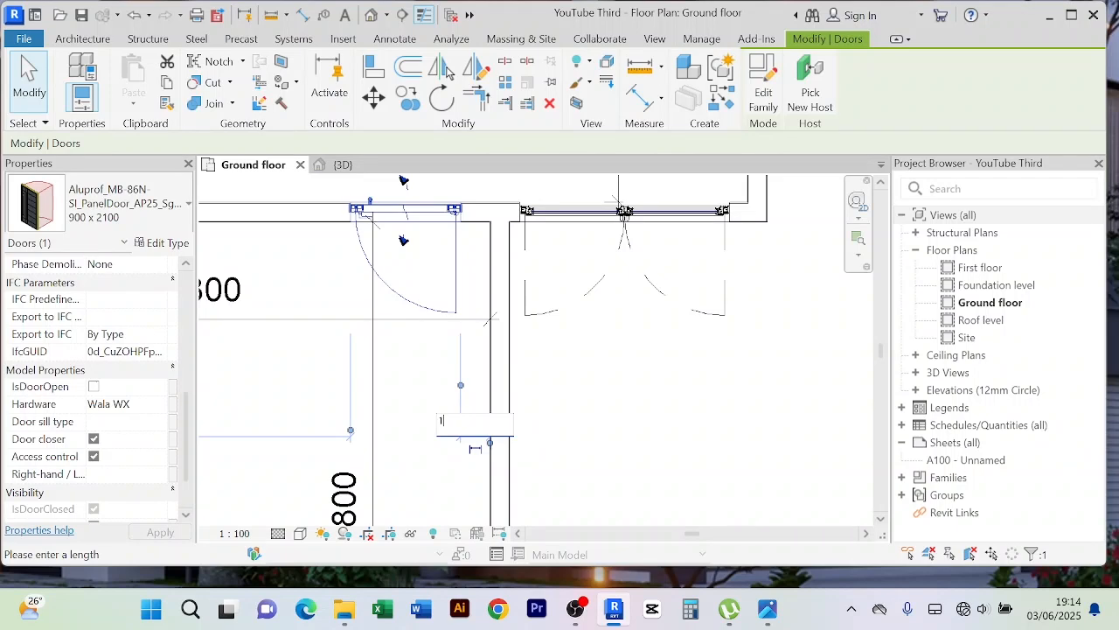
text(000)
key(Return)
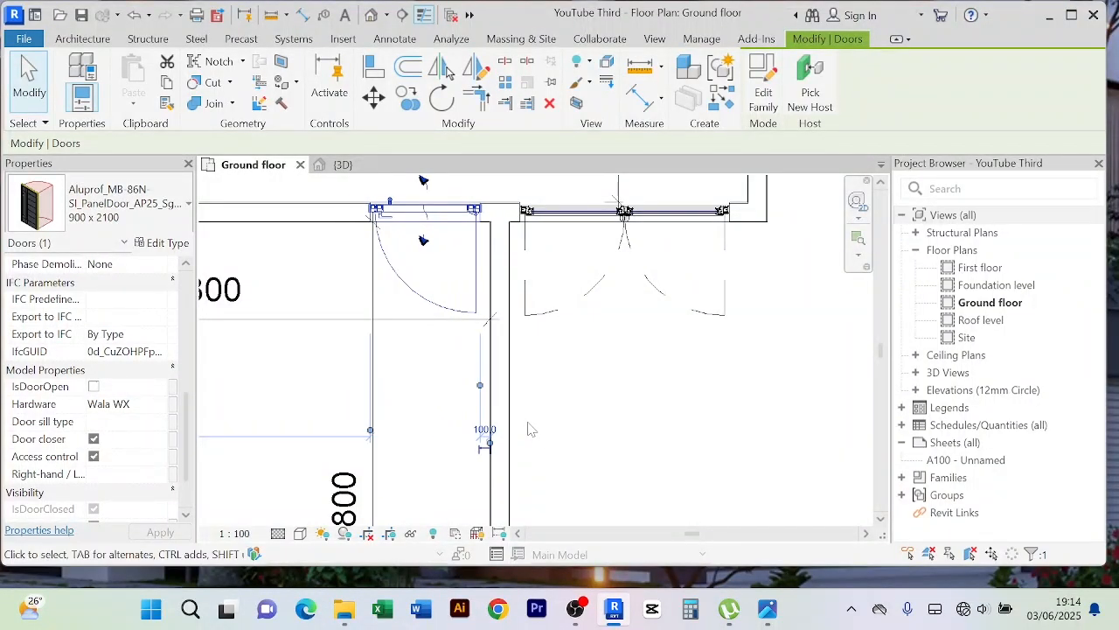
click(577, 441)
scroll(650, 449, down, 5)
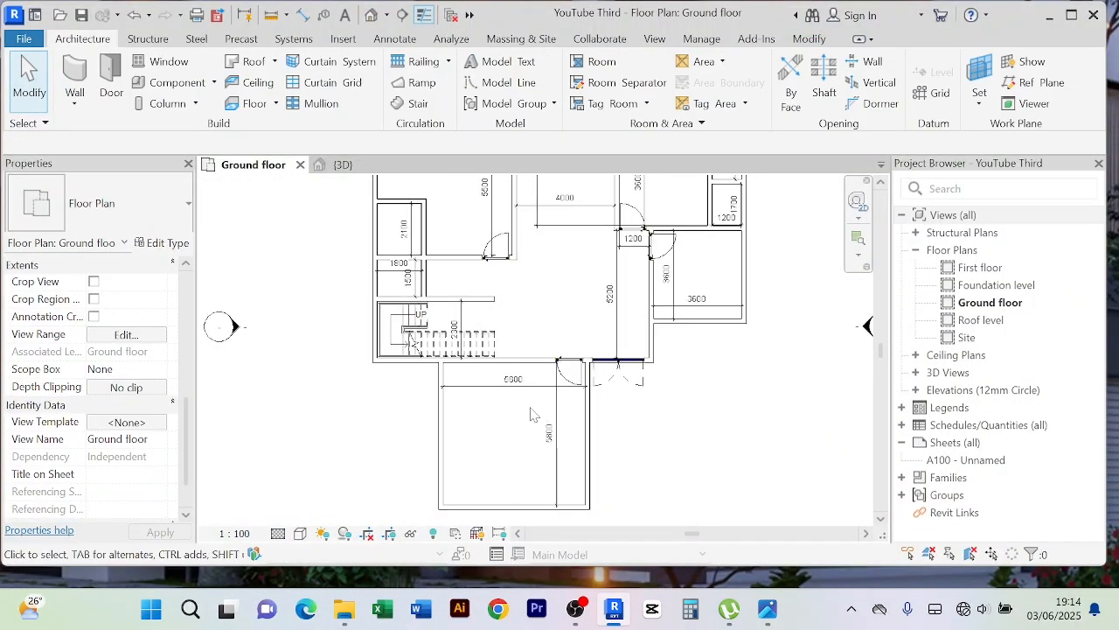
Move the 5800 x 5800 room's horizontal dimension down so it clears the door swing
click(523, 387)
key(Down)
key(Down)
key(Down)
key(Down)
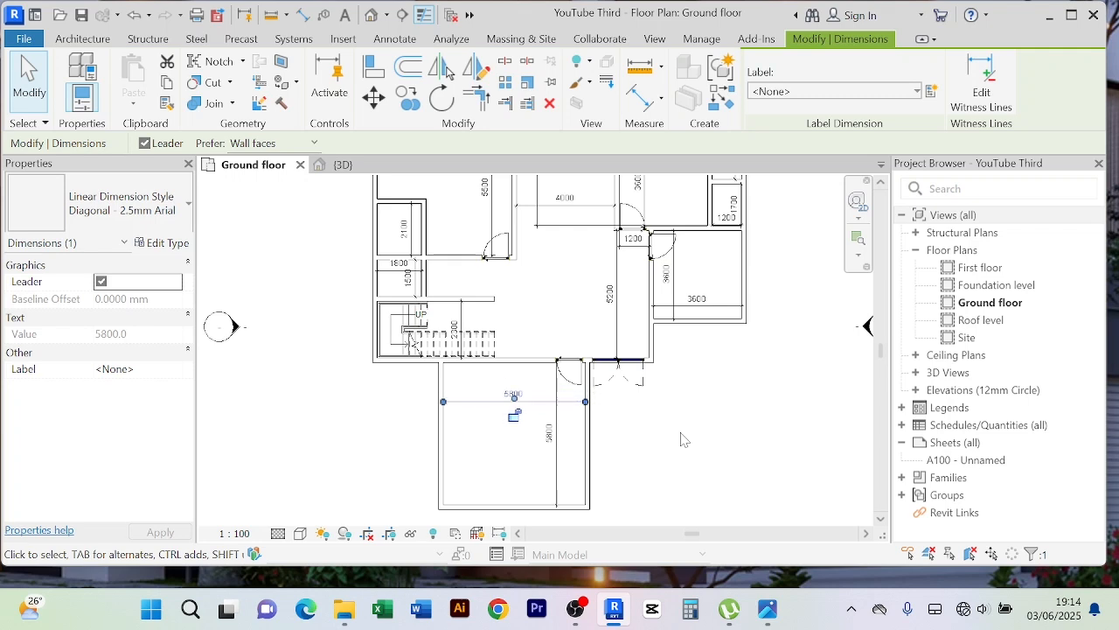
click(715, 429)
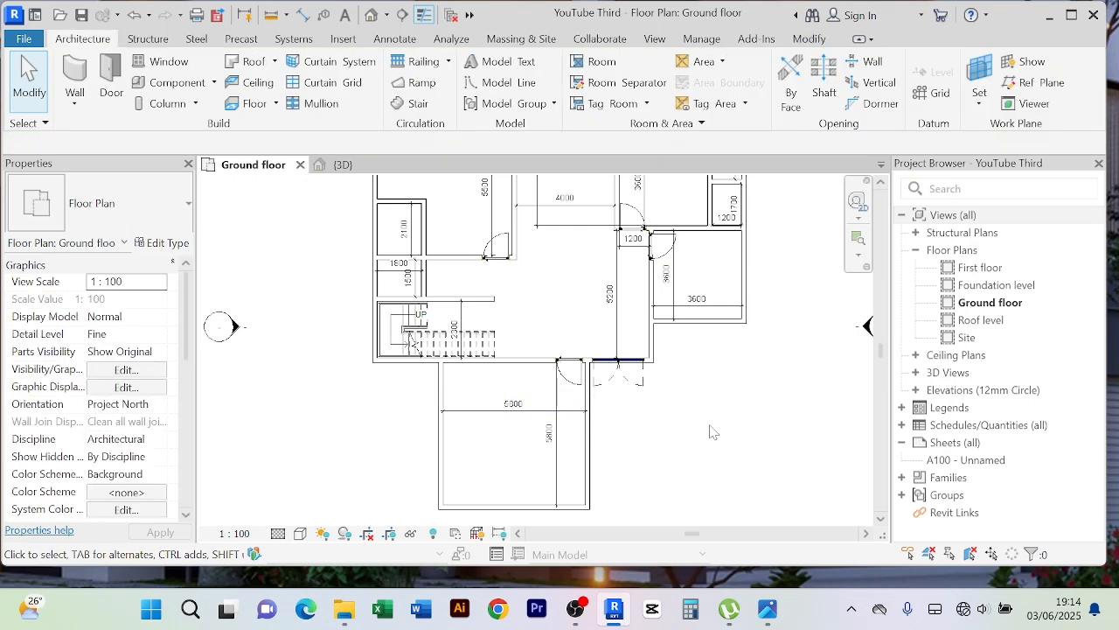
Move the 5500 x 5500 room's vertical dimension left so it clears the door swing
scroll(560, 324, up, 3)
scroll(527, 382, down, 1)
scroll(470, 332, up, 3)
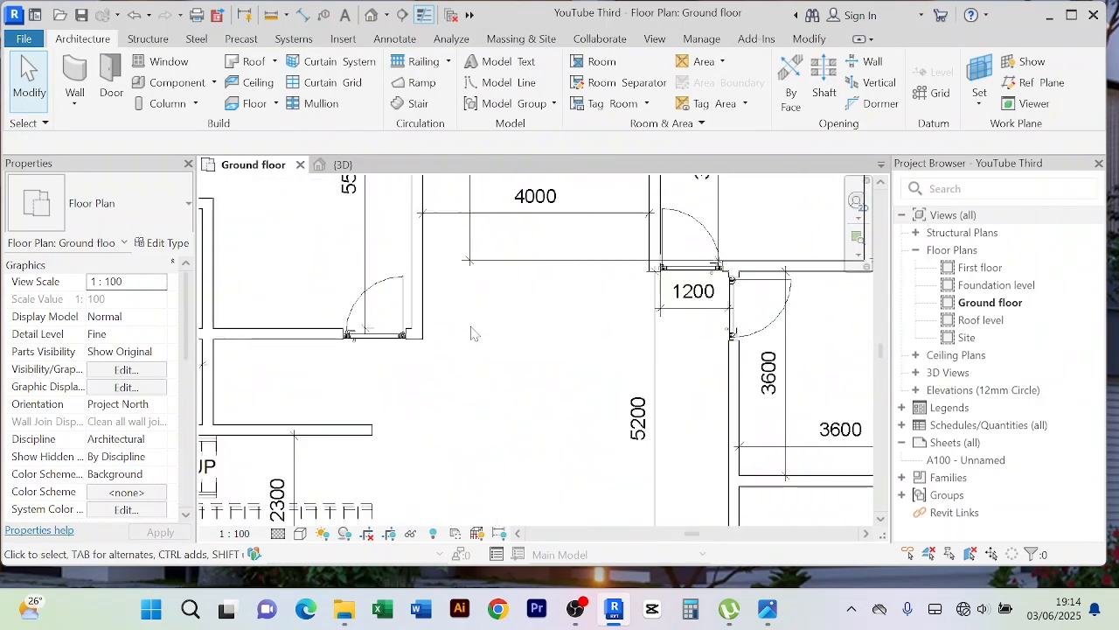
click(357, 254)
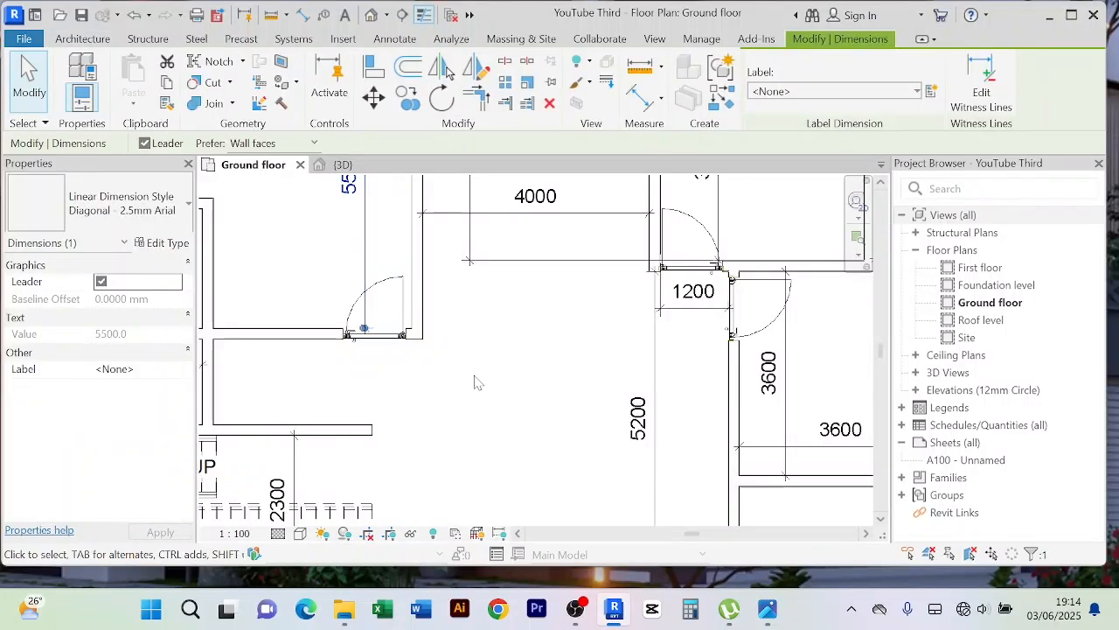
key(Left)
key(Left)
key(Left)
key(Left)
key(Left)
key(Left)
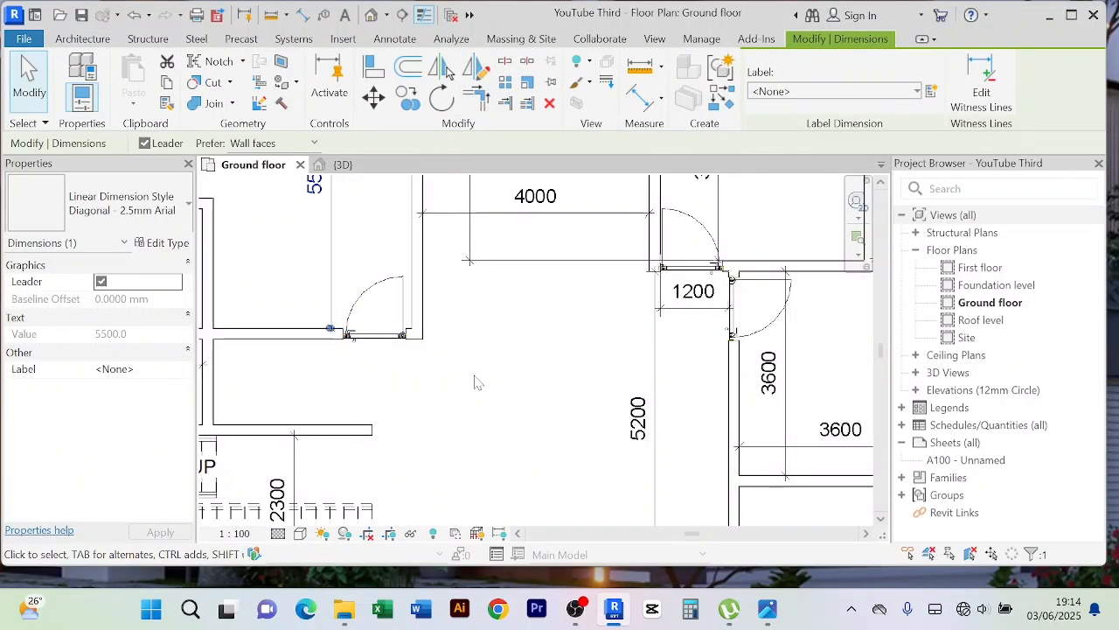
scroll(477, 383, down, 5)
key(Escape)
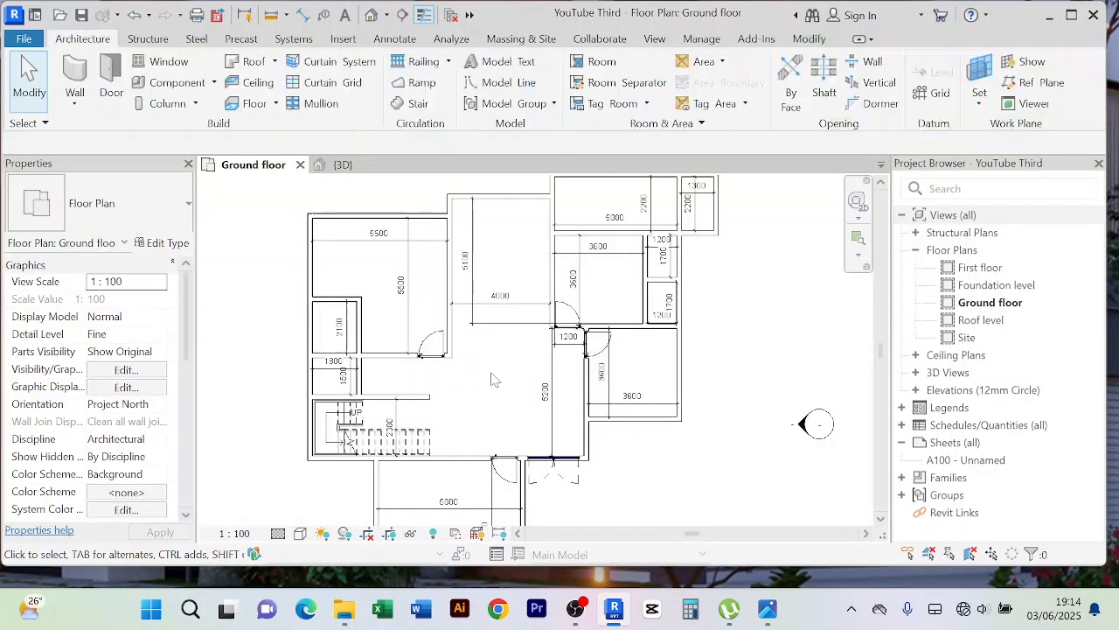
Open the 3D view and inspect the 5800 x 5800 room's panel door from inside the room
scroll(592, 387, up, 5)
scroll(592, 387, up, 2)
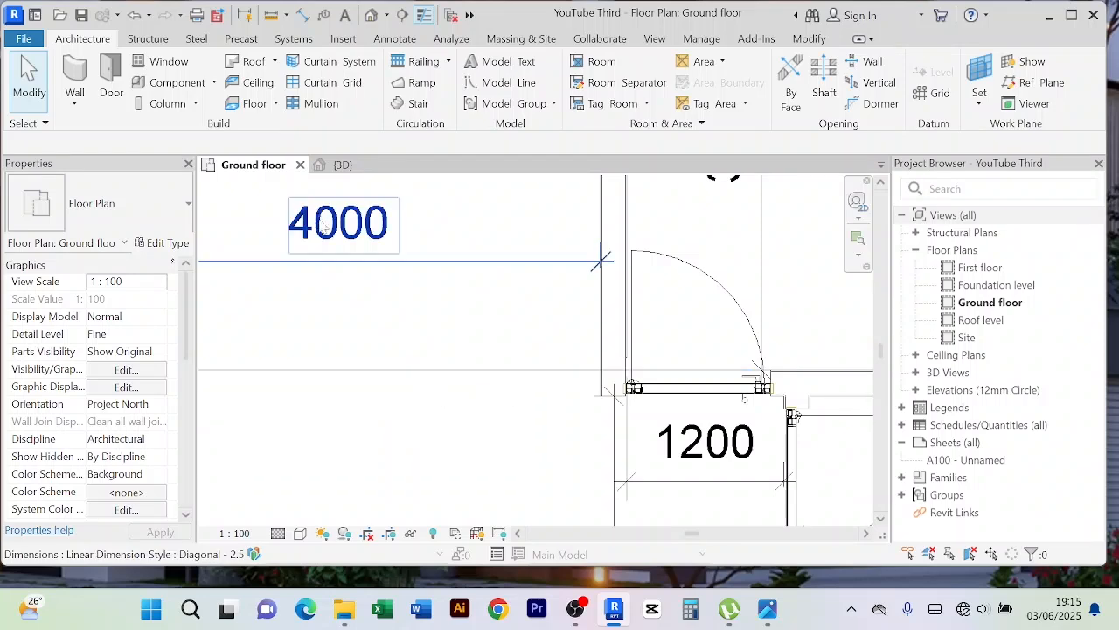
click(361, 166)
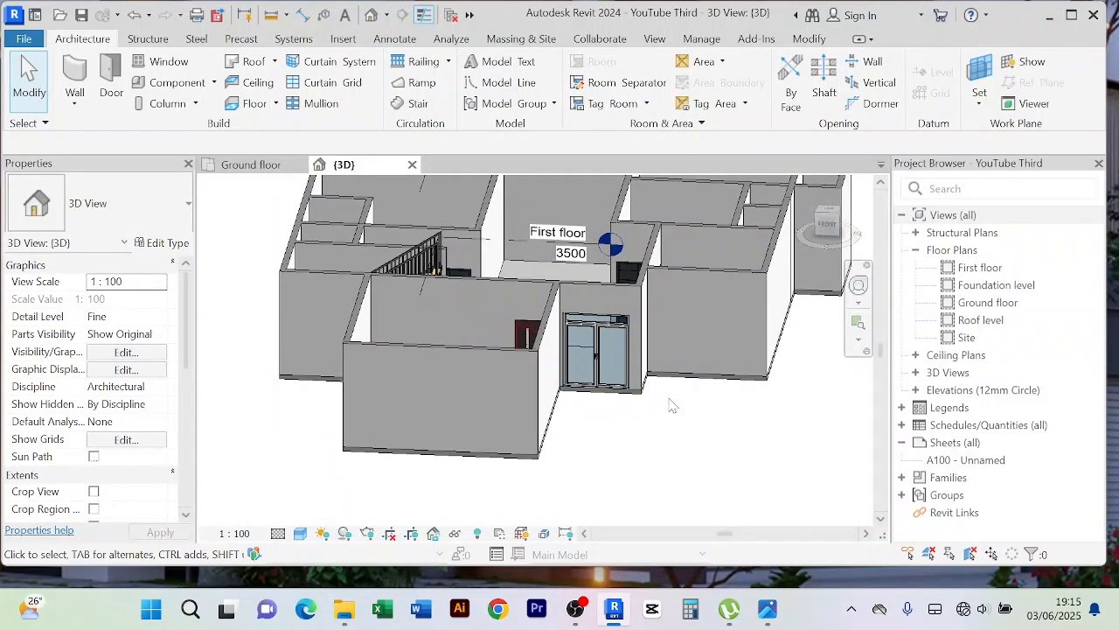
shift+middle_drag(669, 405, 714, 449)
scroll(530, 332, up, 2)
scroll(530, 332, up, 5)
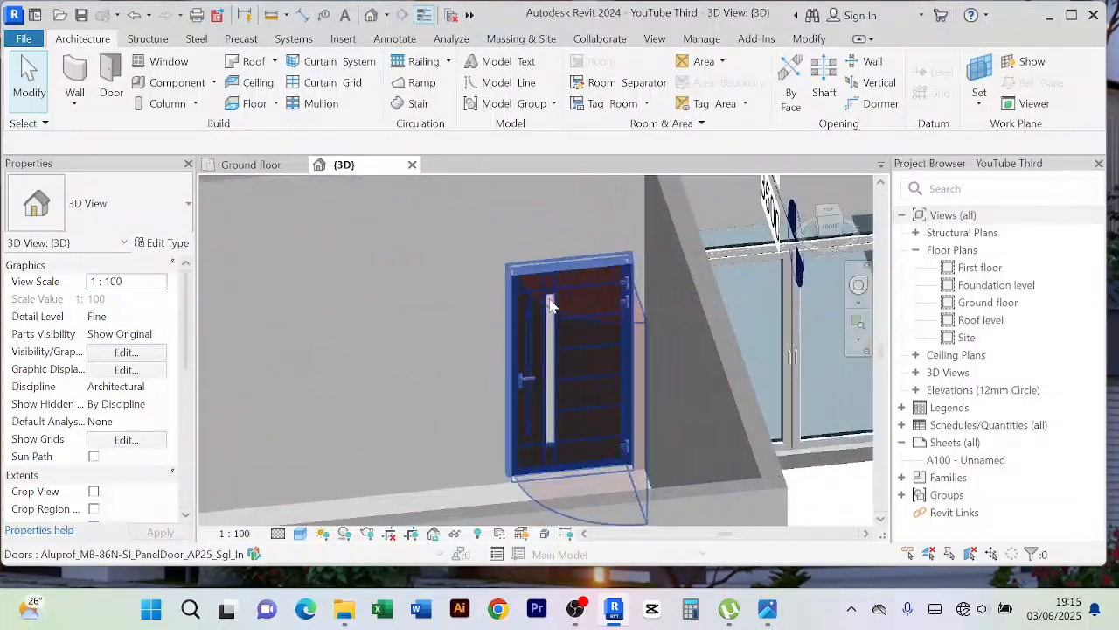
Set the 900 x 2100 Aluprof panel door type's height to 2500 mm
click(530, 332)
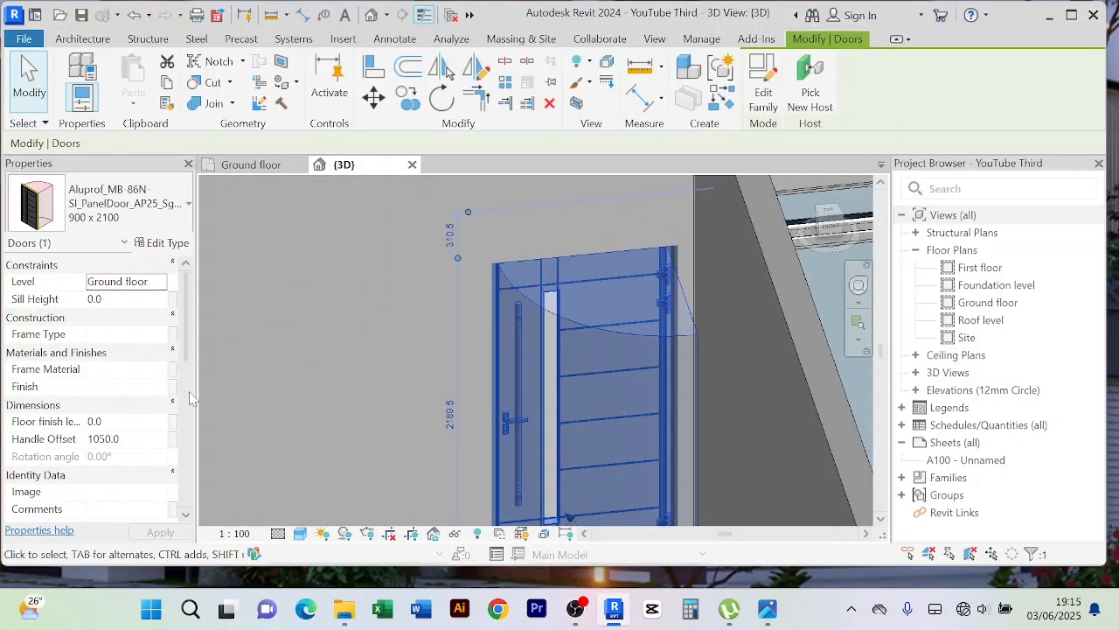
scroll(111, 414, down, 8)
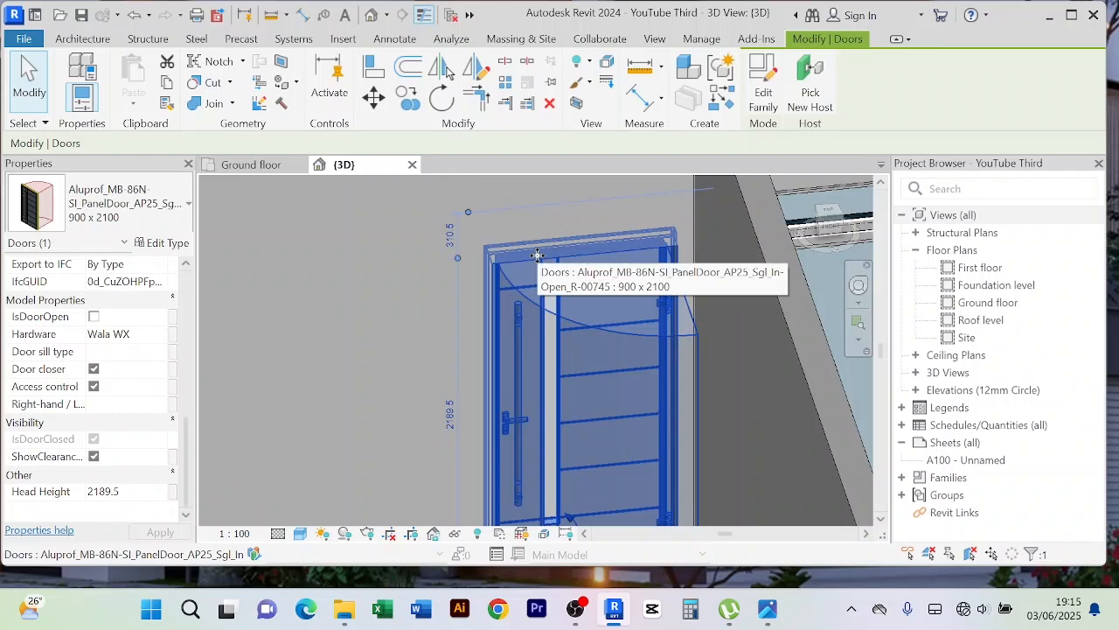
click(162, 243)
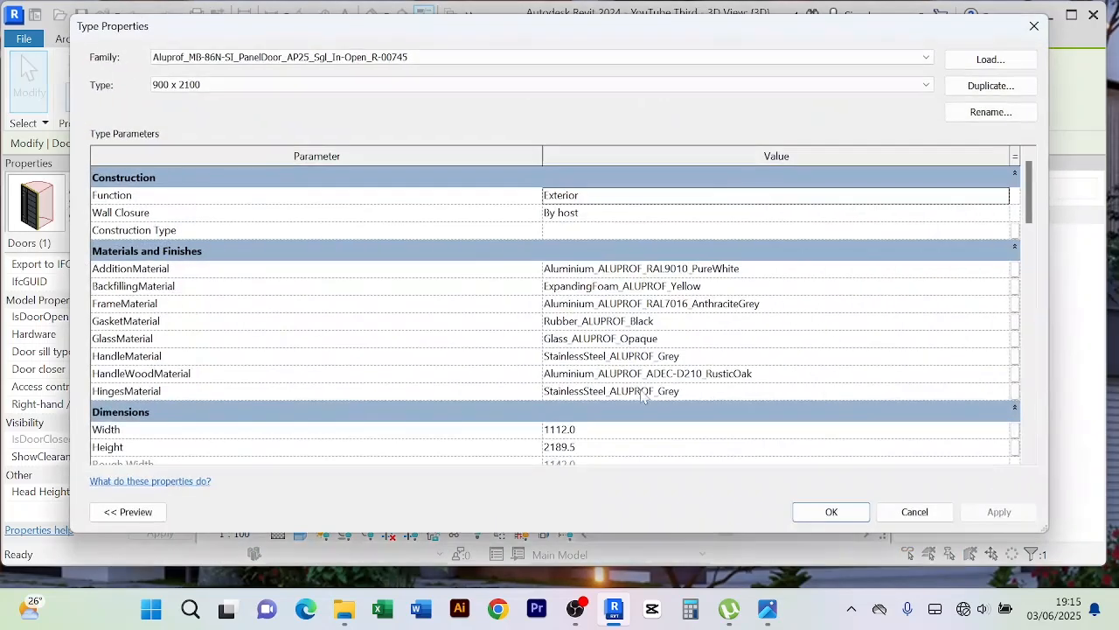
scroll(677, 341, down, 1)
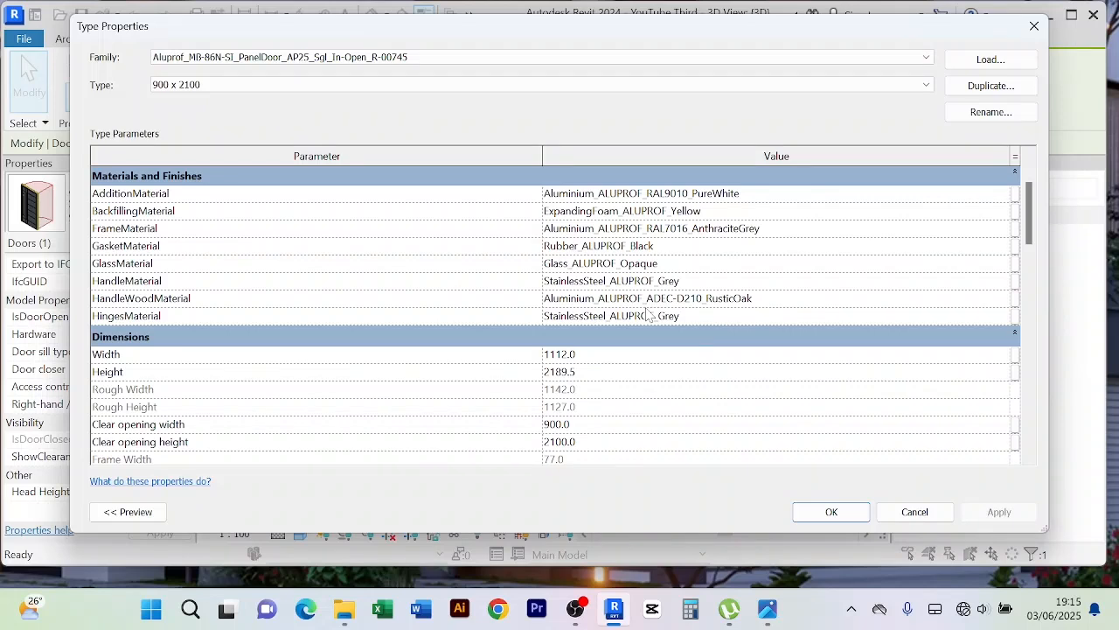
scroll(614, 372, down, 1)
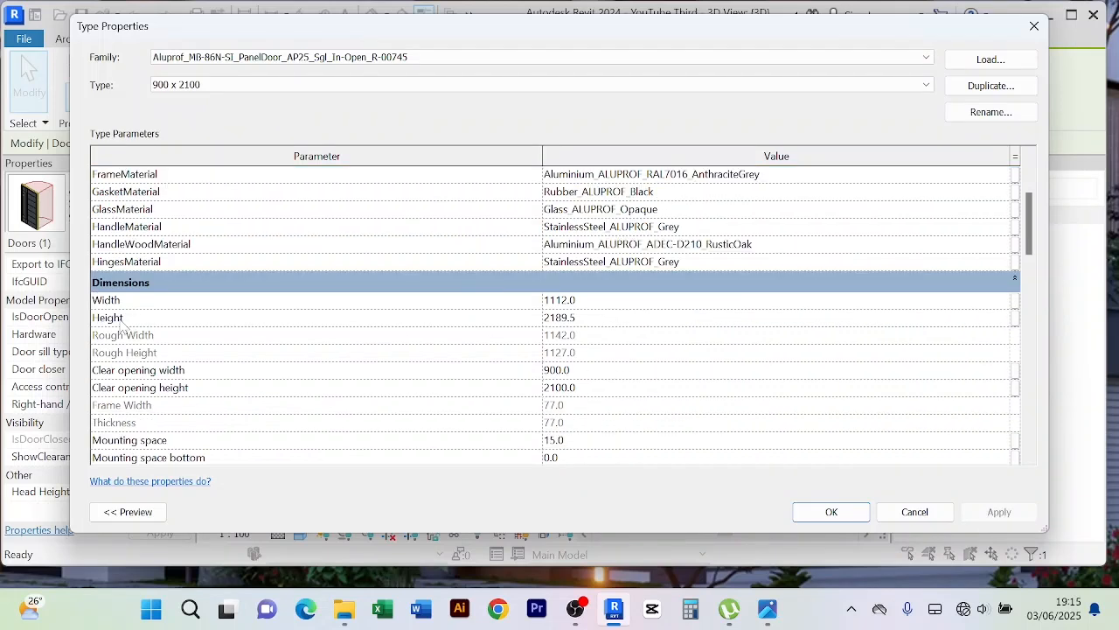
click(593, 320)
text(2500)
click(999, 513)
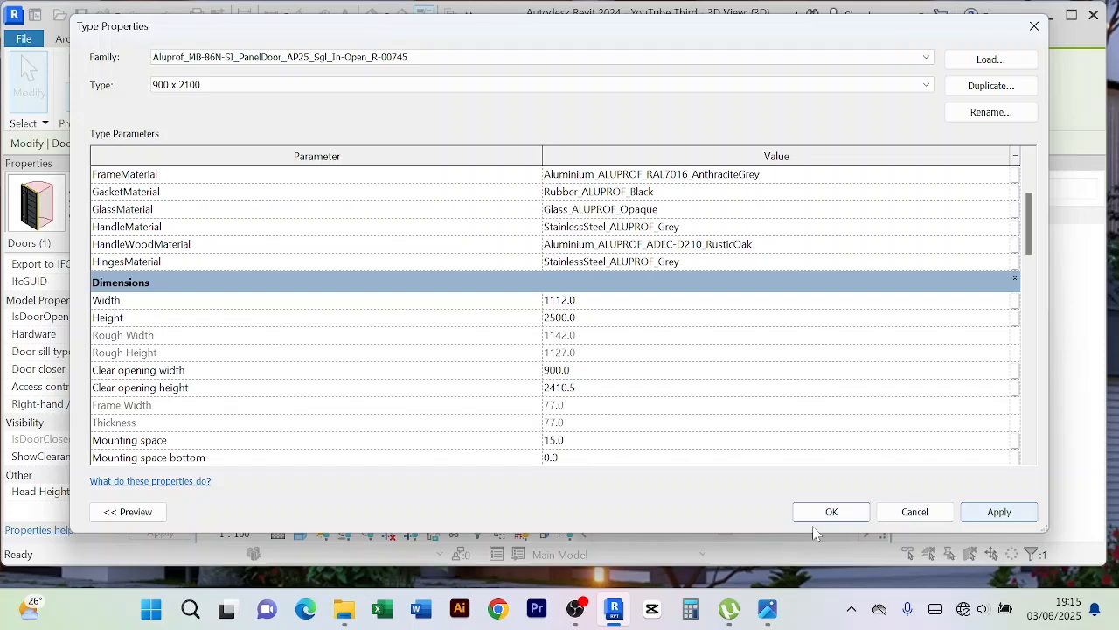
click(832, 513)
scroll(793, 440, down, 3)
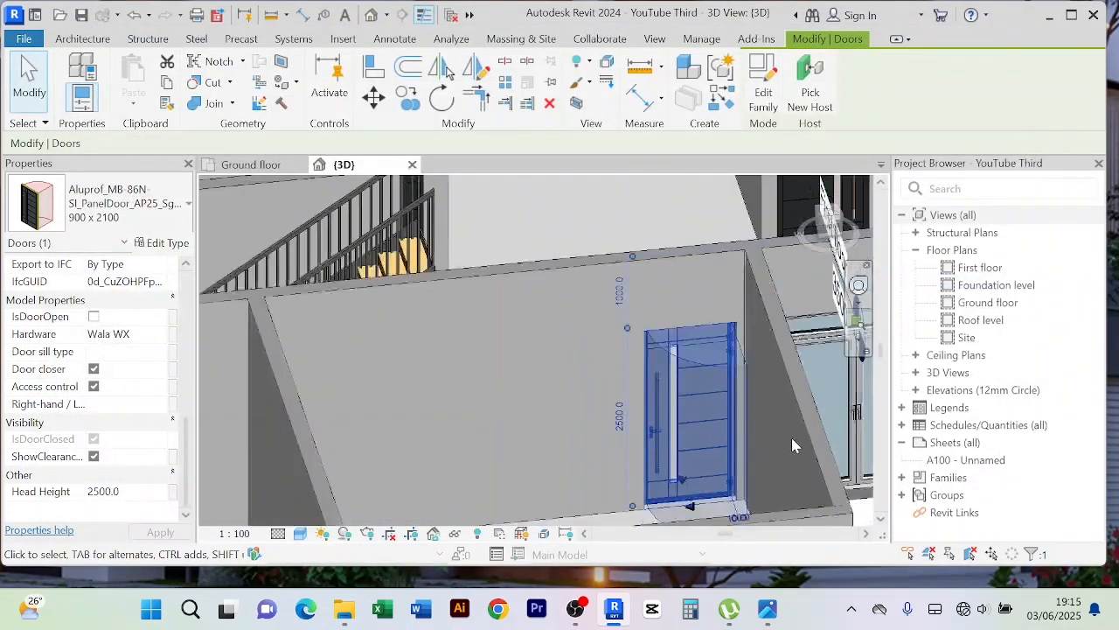
middle_drag(791, 437, 671, 416)
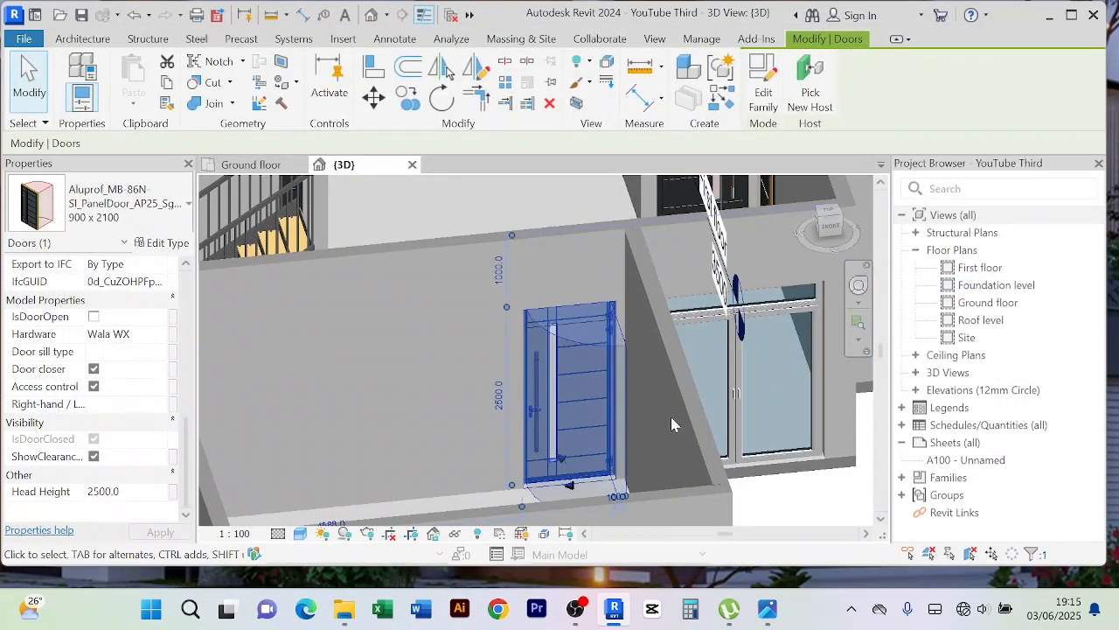
Set the 900 x 2100 Aluprof panel door type's width to 900 mm
click(163, 243)
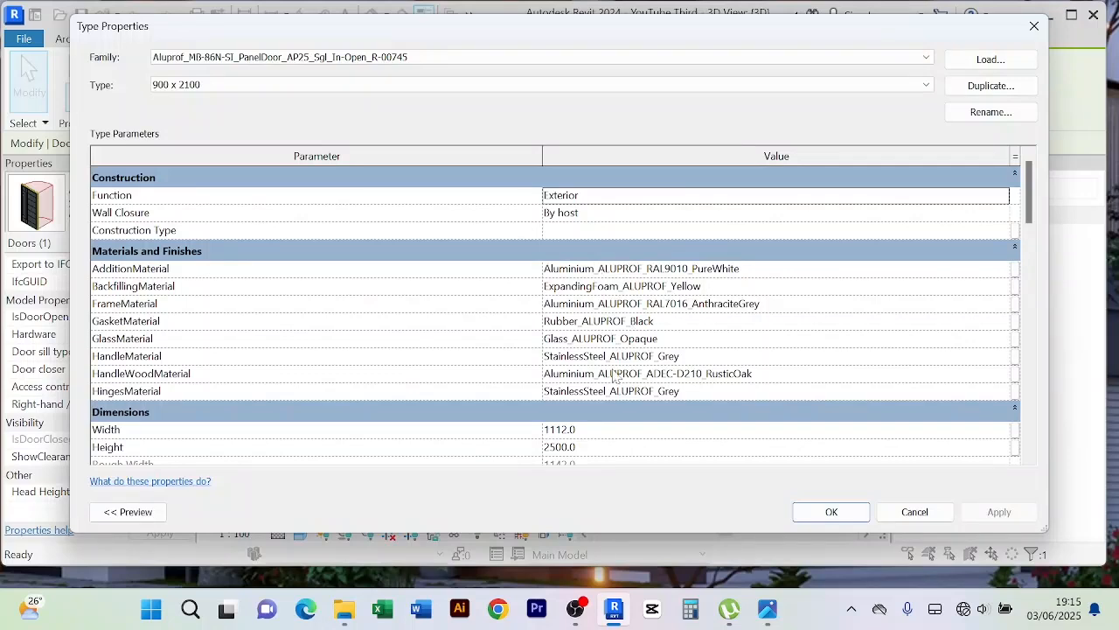
scroll(610, 385, down, 2)
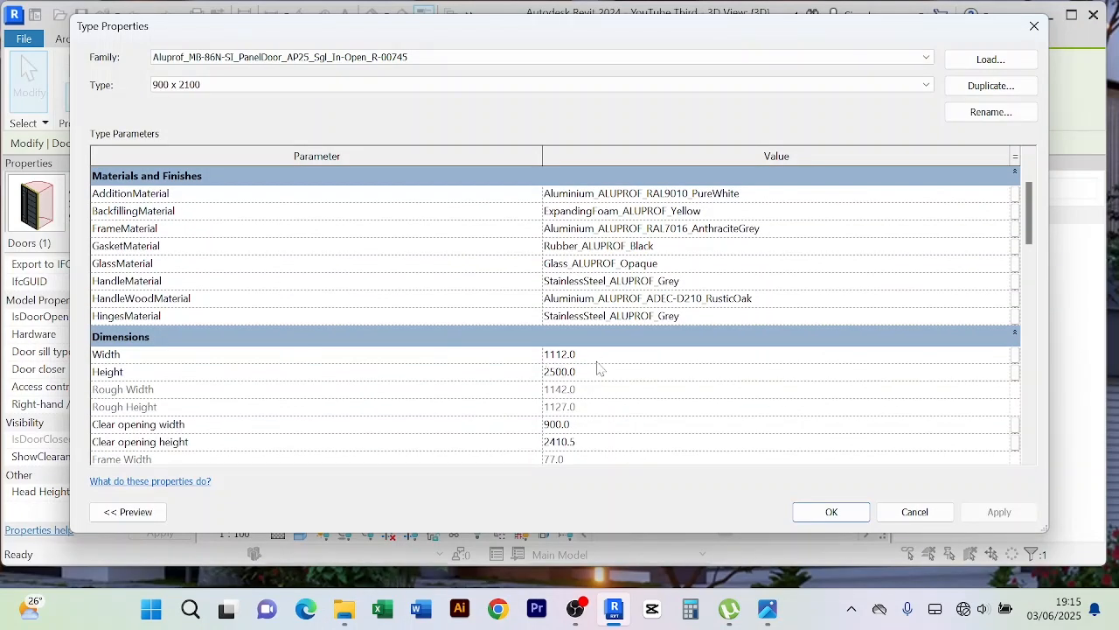
click(605, 359)
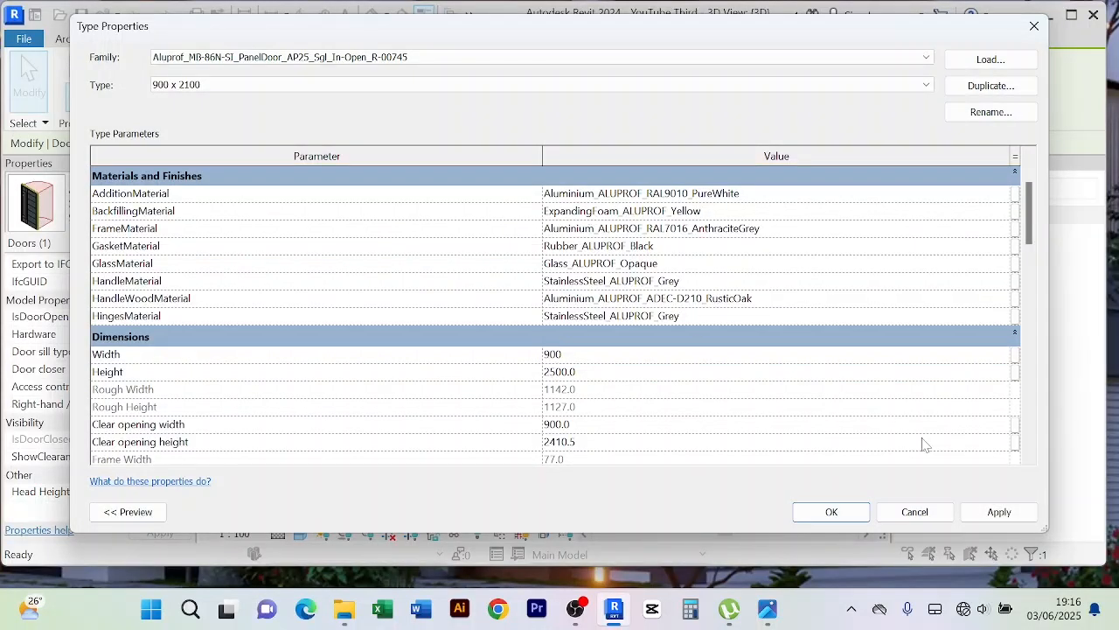
click(992, 518)
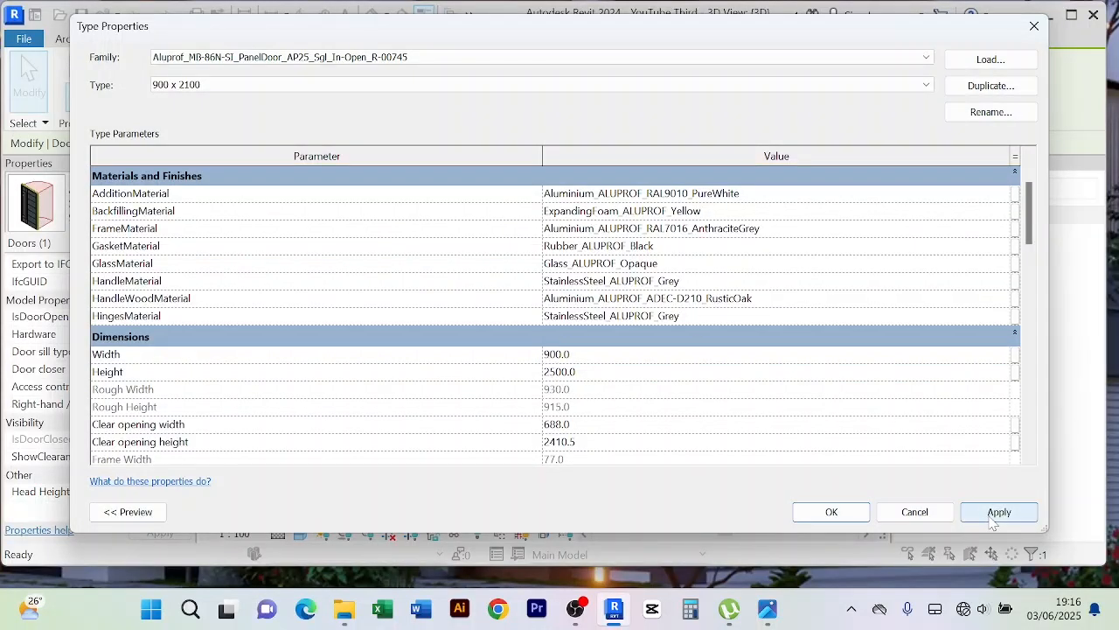
click(830, 512)
middle_drag(708, 486, 792, 492)
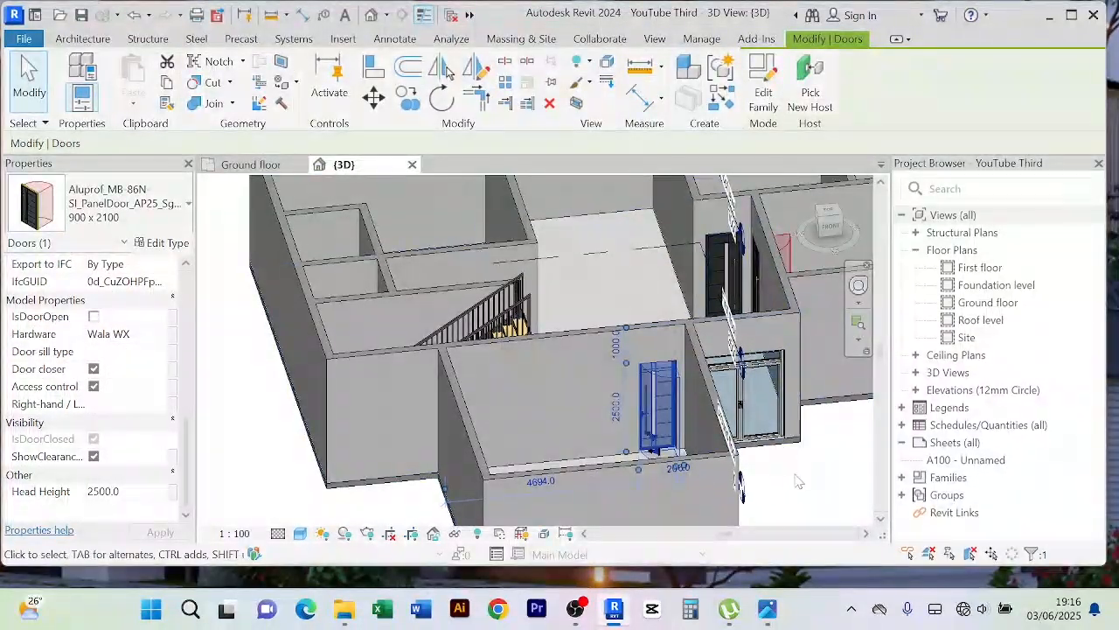
click(808, 484)
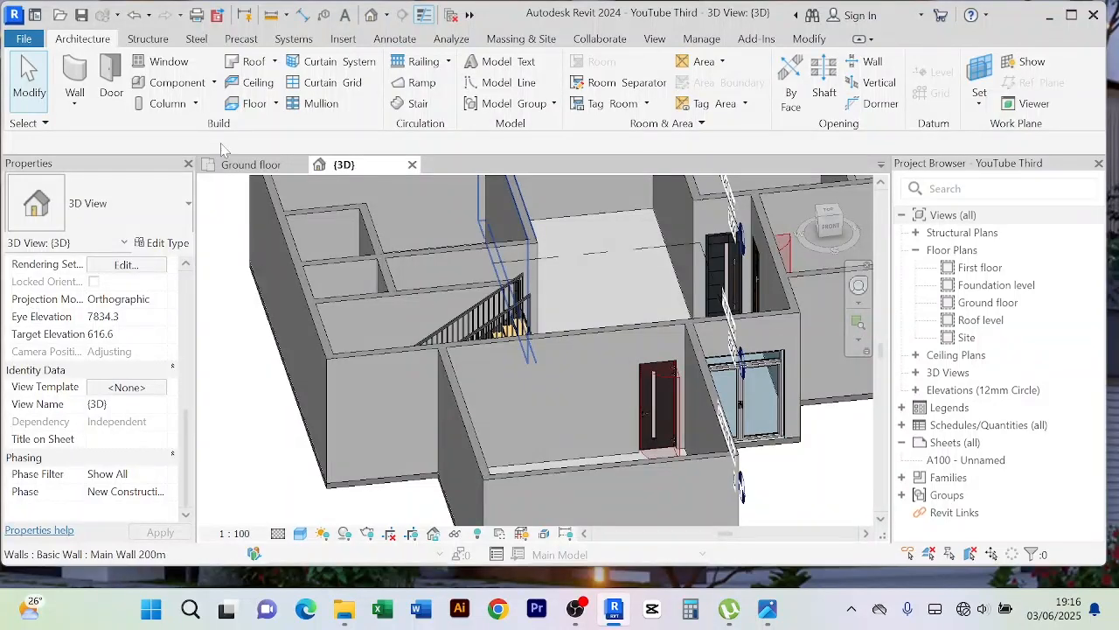
In the Ground floor plan, set the upper 3600 x 3600 room's door offset from the left wall's centreline to 100 mm
click(242, 166)
scroll(690, 303, down, 2)
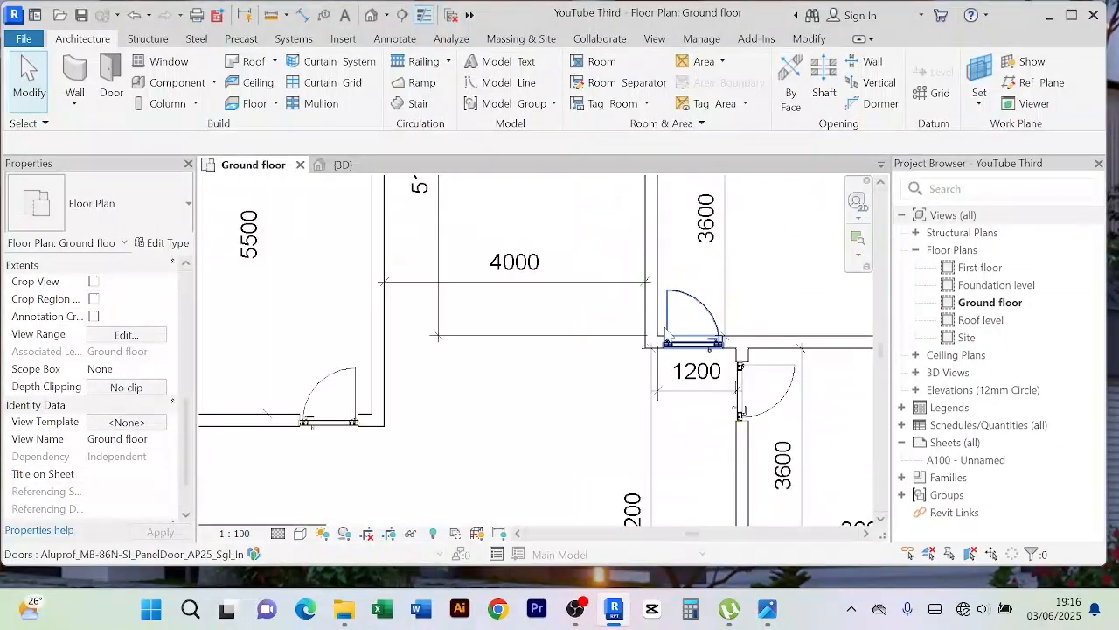
middle_drag(627, 382, 553, 391)
scroll(609, 353, up, 2)
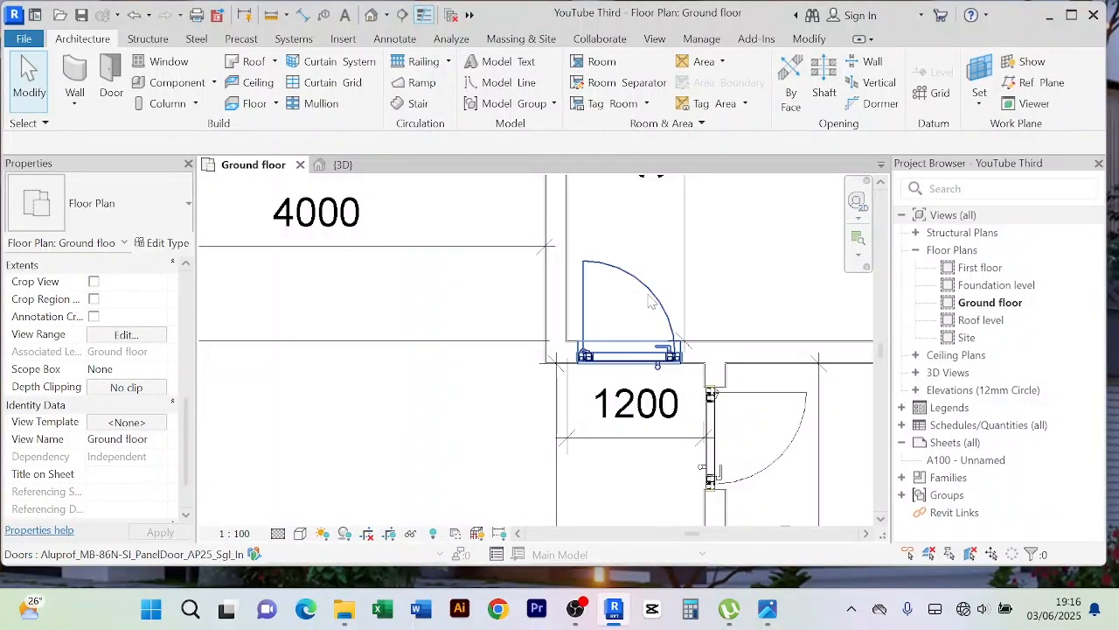
click(612, 322)
scroll(639, 262, down, 2)
scroll(622, 229, up, 4)
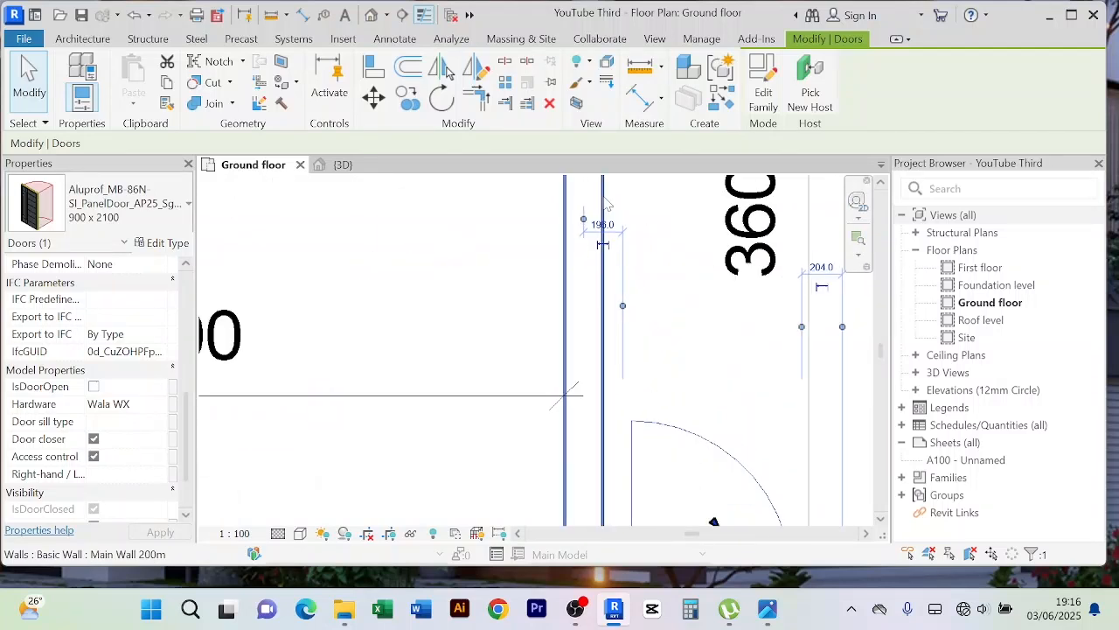
scroll(617, 229, up, 5)
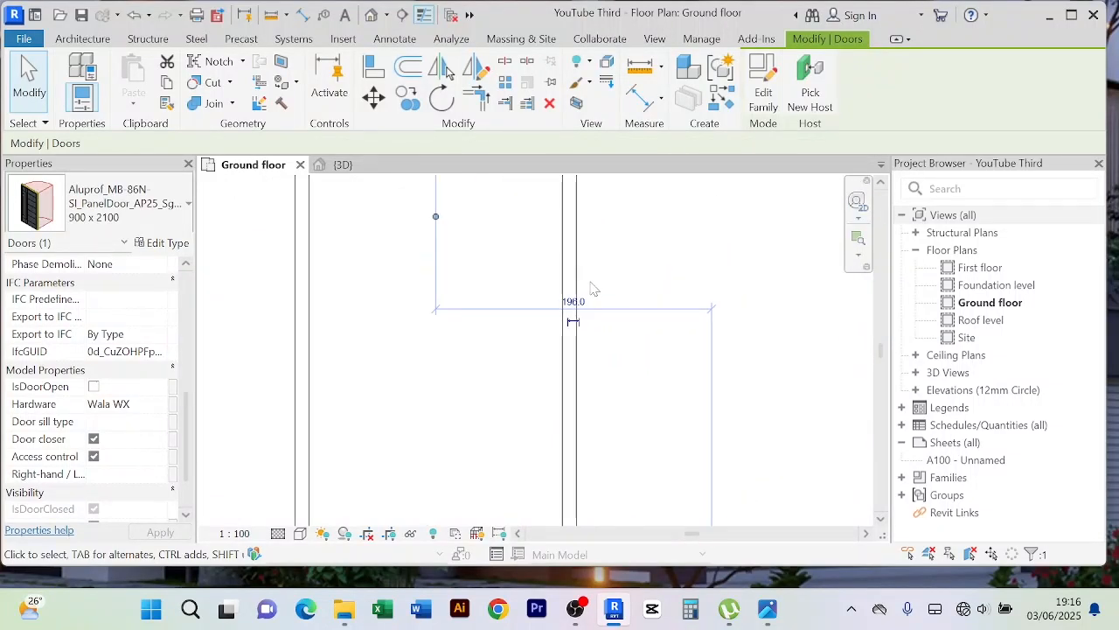
scroll(621, 282, down, 2)
scroll(620, 280, down, 2)
scroll(608, 274, up, 4)
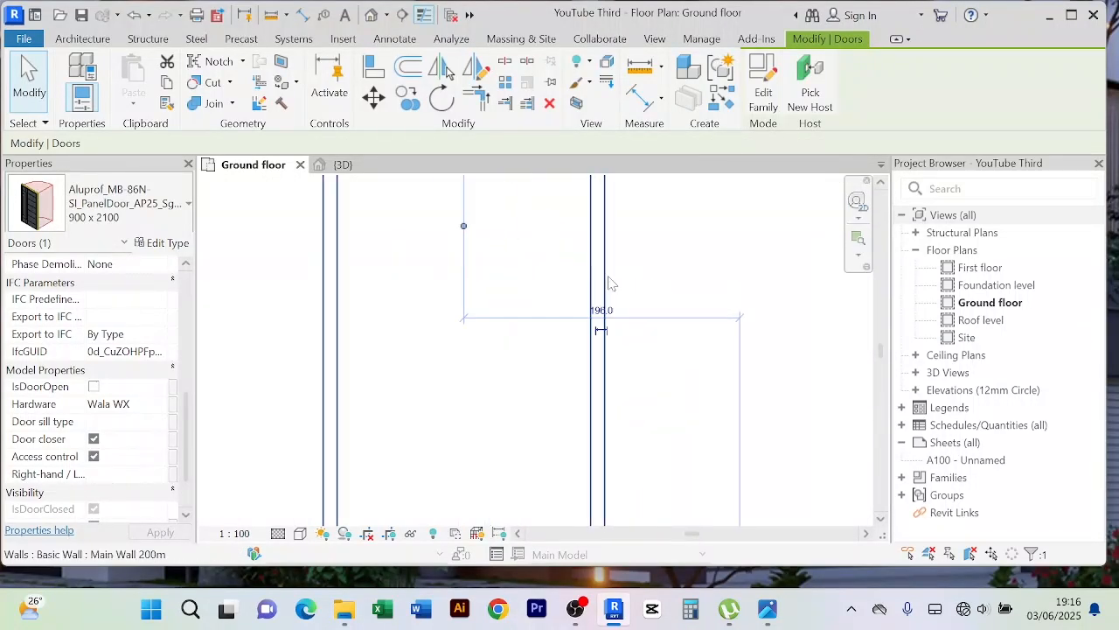
scroll(621, 272, down, 2)
middle_drag(656, 277, 636, 260)
scroll(615, 282, up, 2)
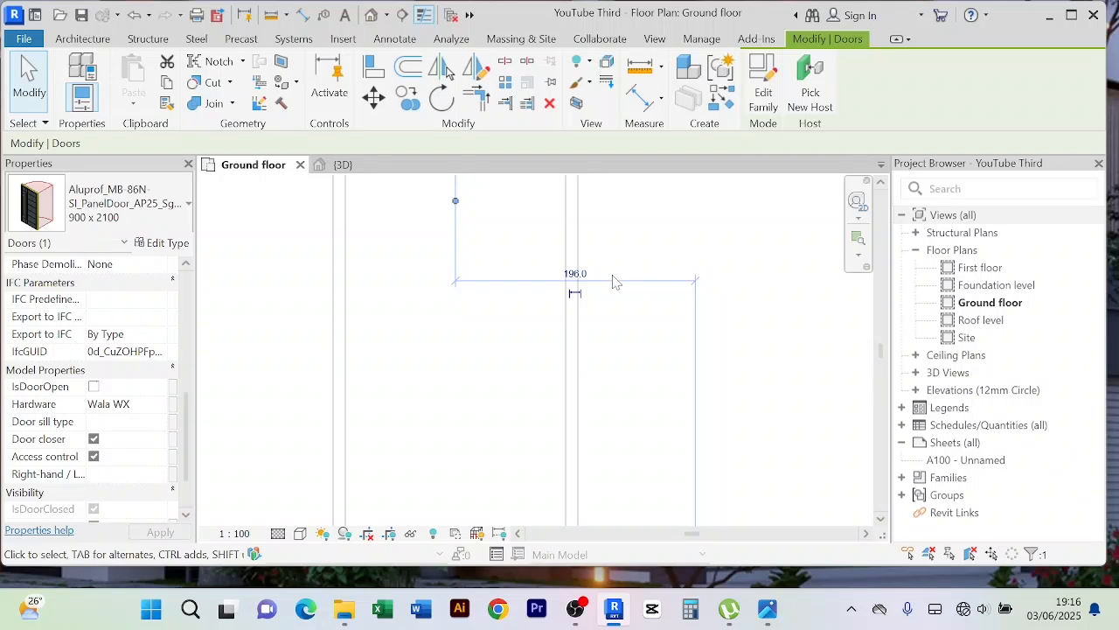
scroll(613, 282, up, 2)
click(569, 281)
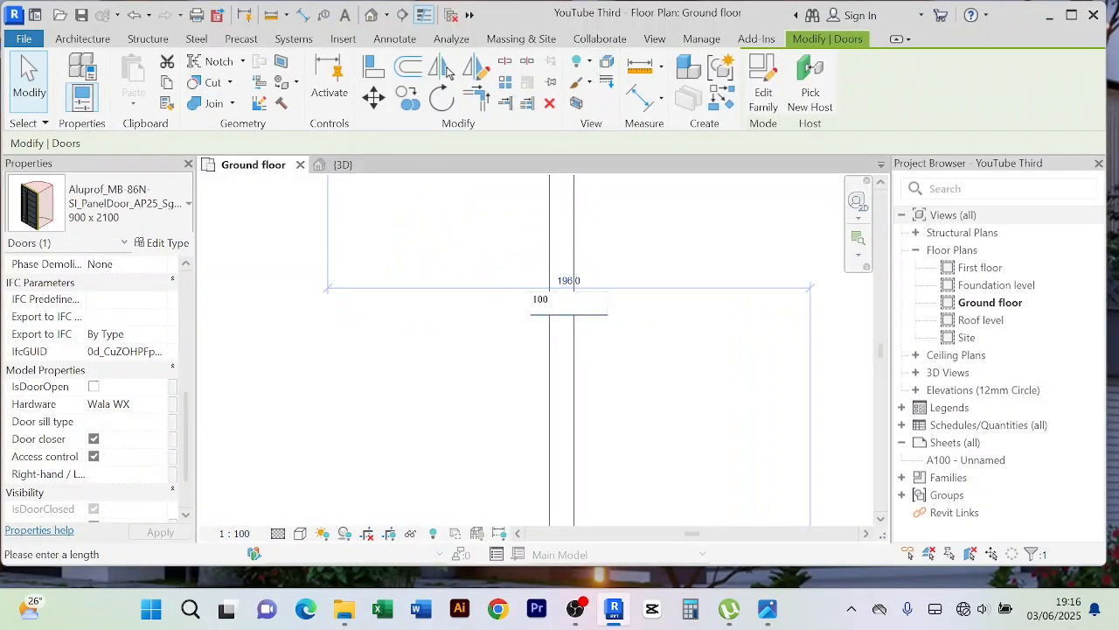
key(Return)
scroll(626, 262, up, 4)
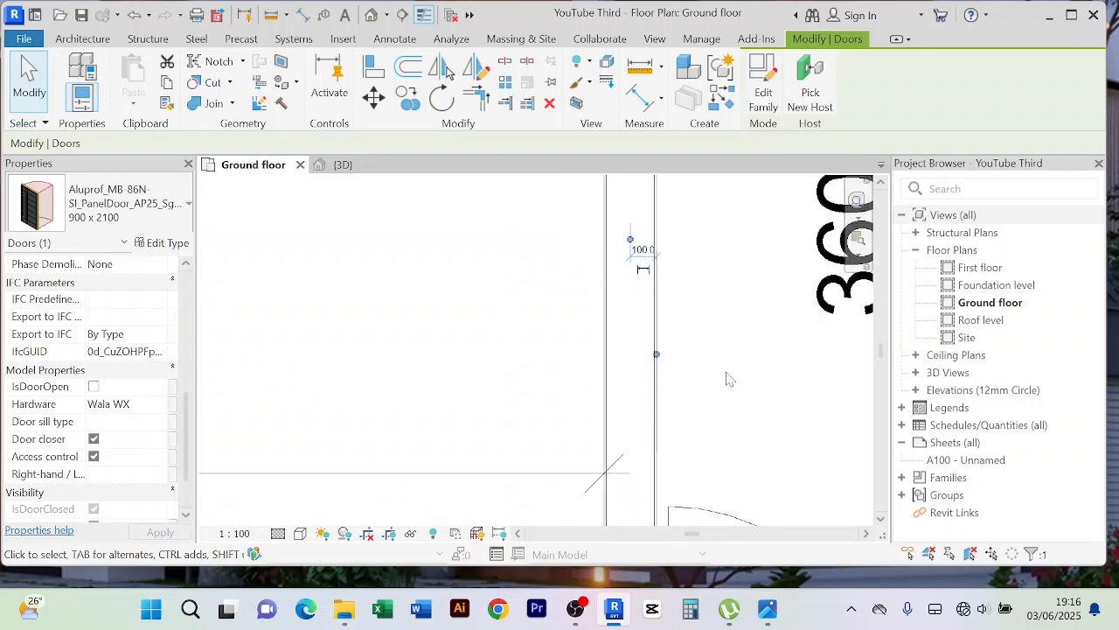
scroll(682, 327, down, 2)
middle_drag(682, 327, 602, 159)
click(448, 442)
scroll(454, 439, up, 2)
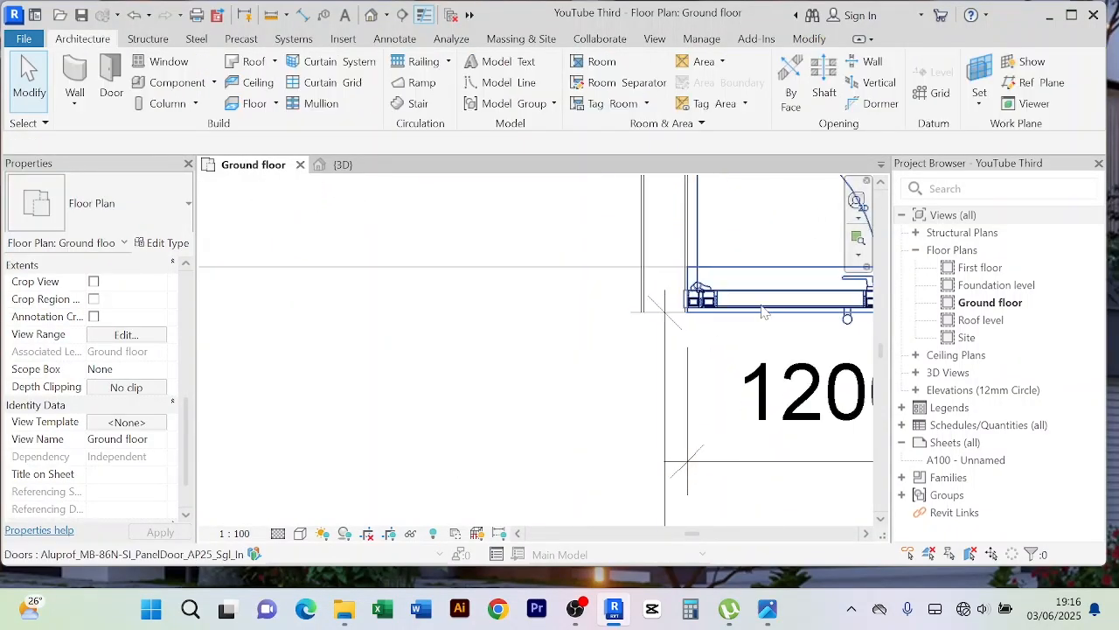
scroll(764, 302, up, 2)
scroll(409, 394, down, 4)
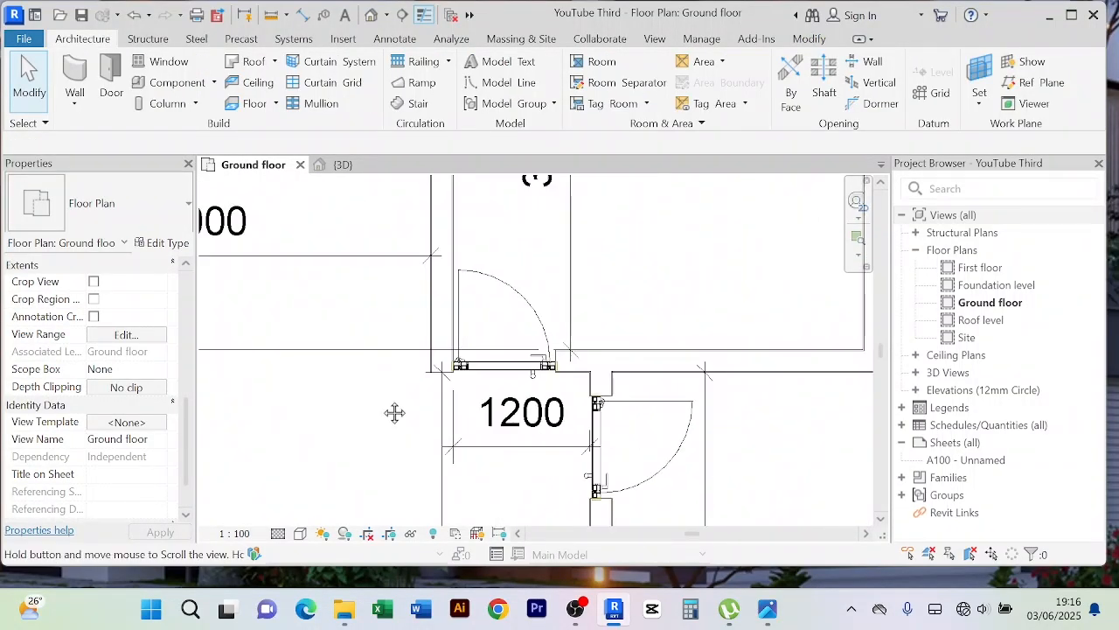
Set the 5500 x 5500 room's panel door offset from the inner face of the right wall to 100 mm
scroll(394, 412, down, 5)
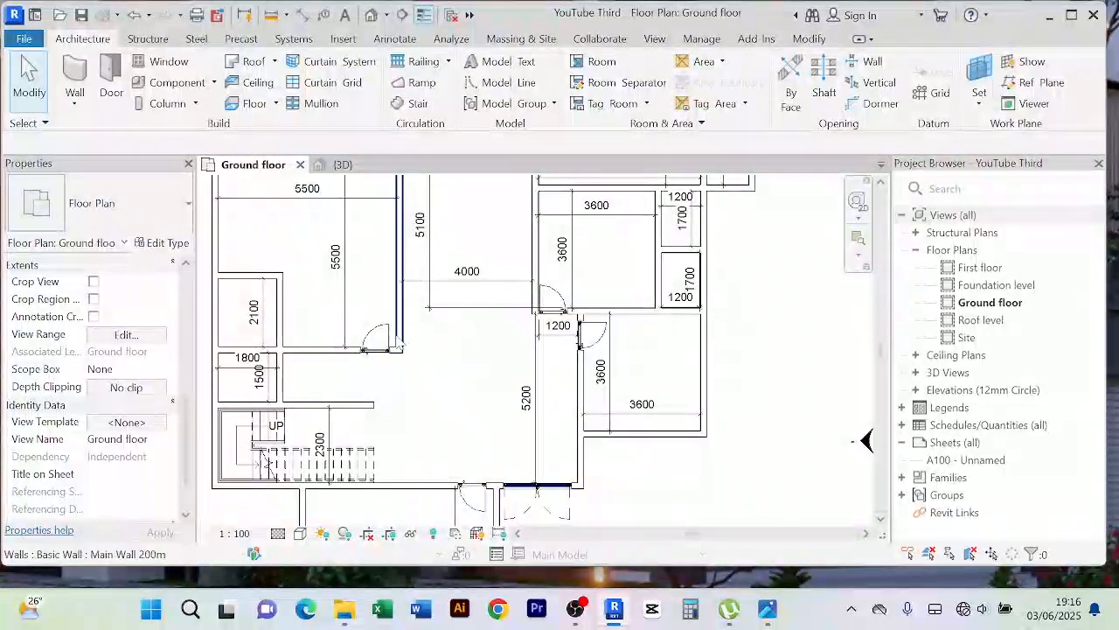
click(378, 341)
scroll(371, 341, up, 4)
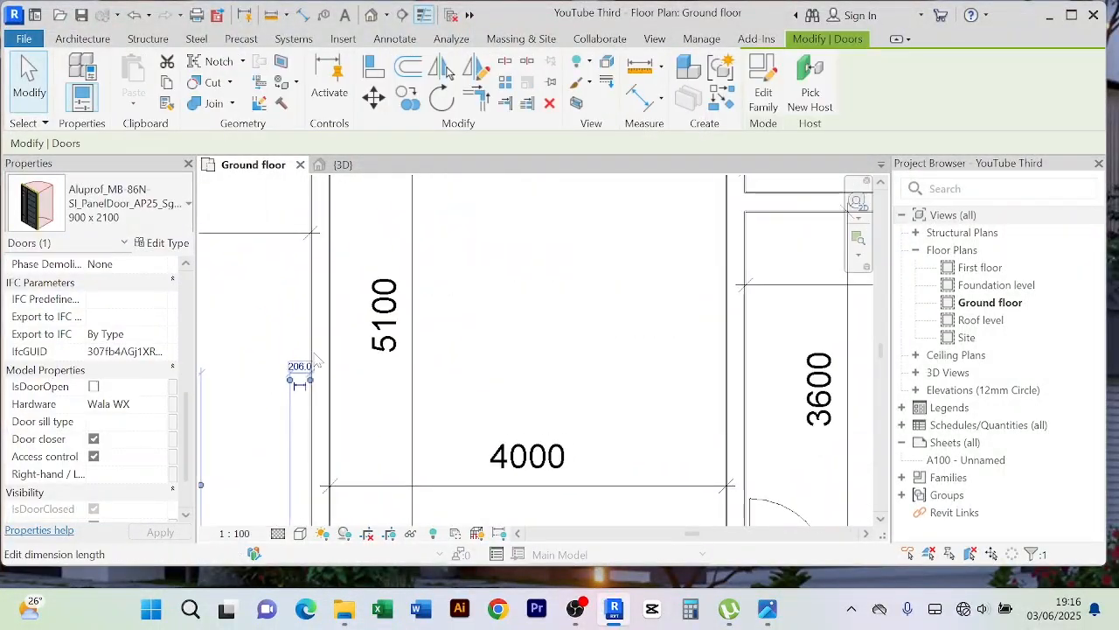
scroll(314, 353, up, 2)
click(291, 381)
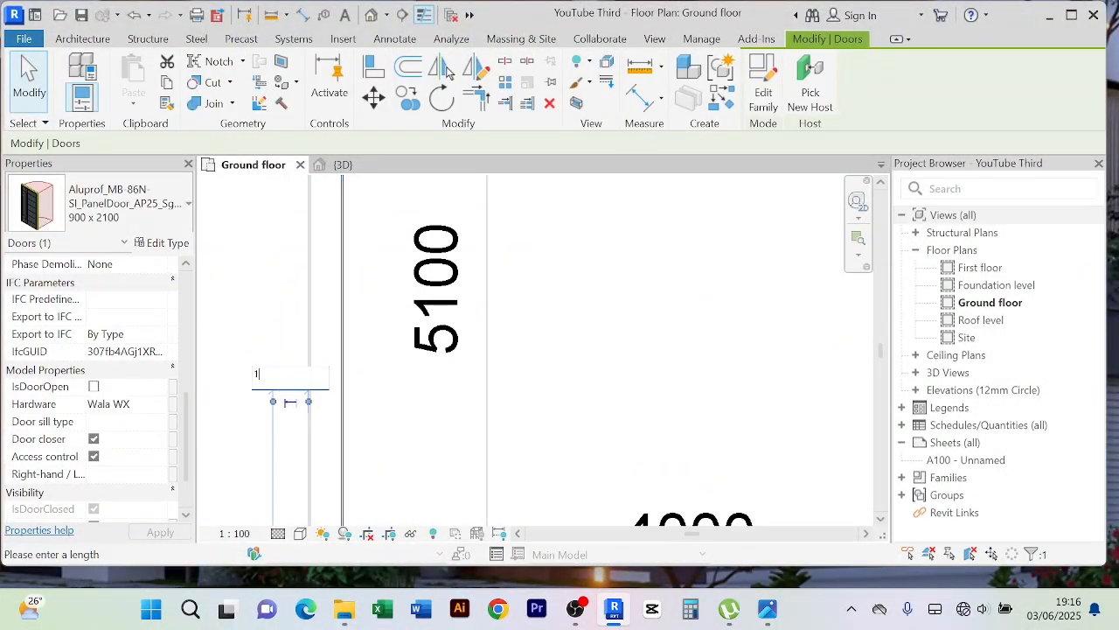
text(100)
key(Return)
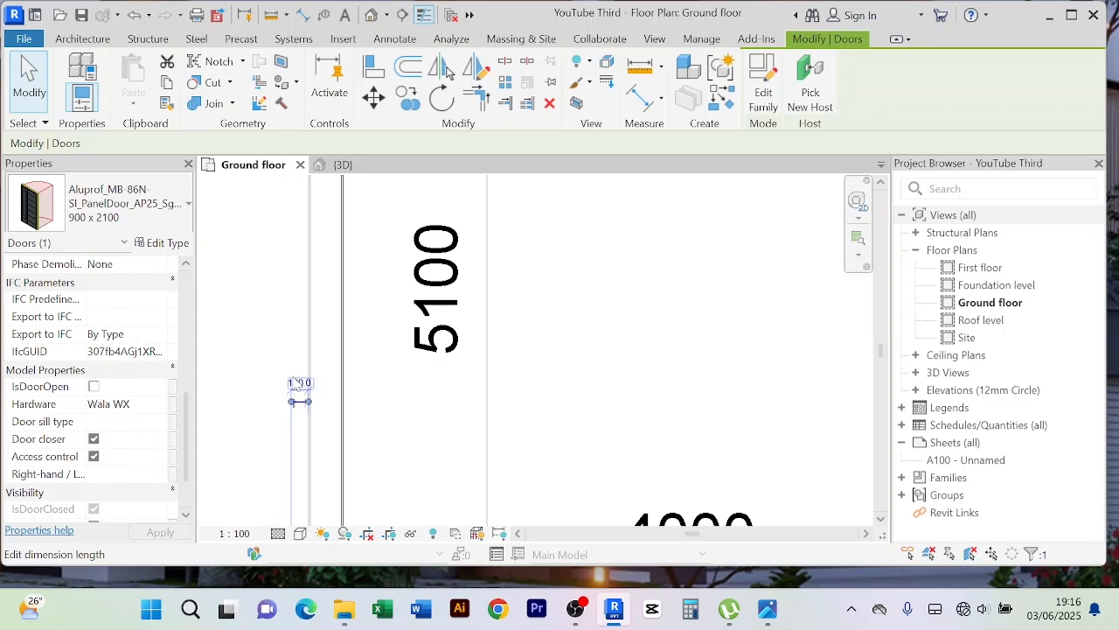
Restore the 5800 x 5800 room's panel door offset from the right wall's inner face to 100 mm
scroll(577, 393, down, 4)
middle_drag(630, 453, 556, 218)
scroll(590, 449, up, 3)
click(586, 400)
scroll(550, 300, up, 5)
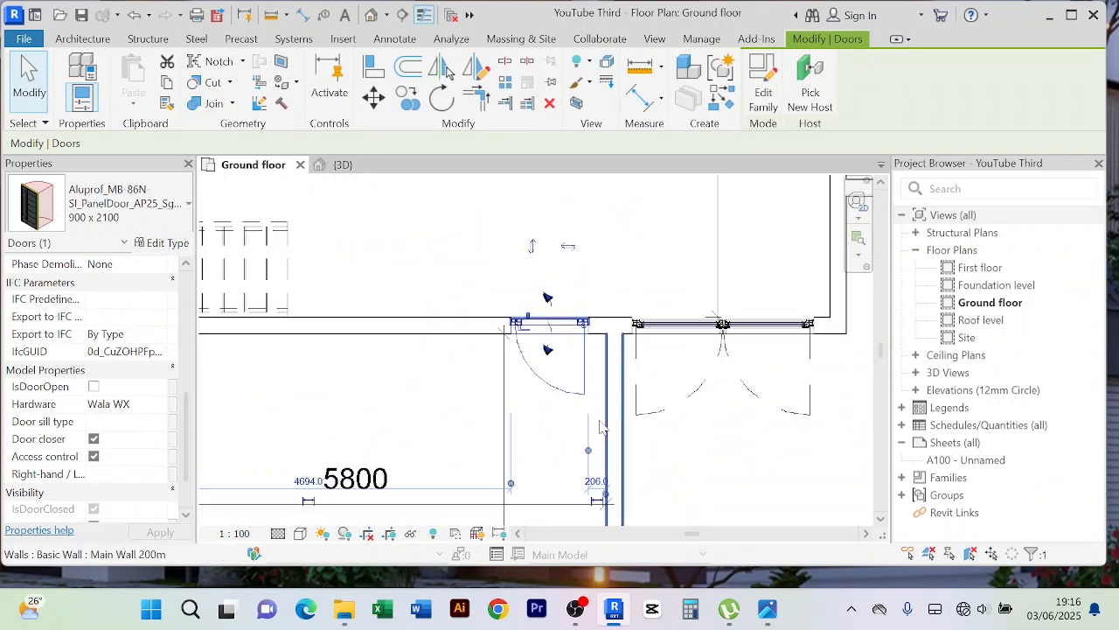
click(594, 328)
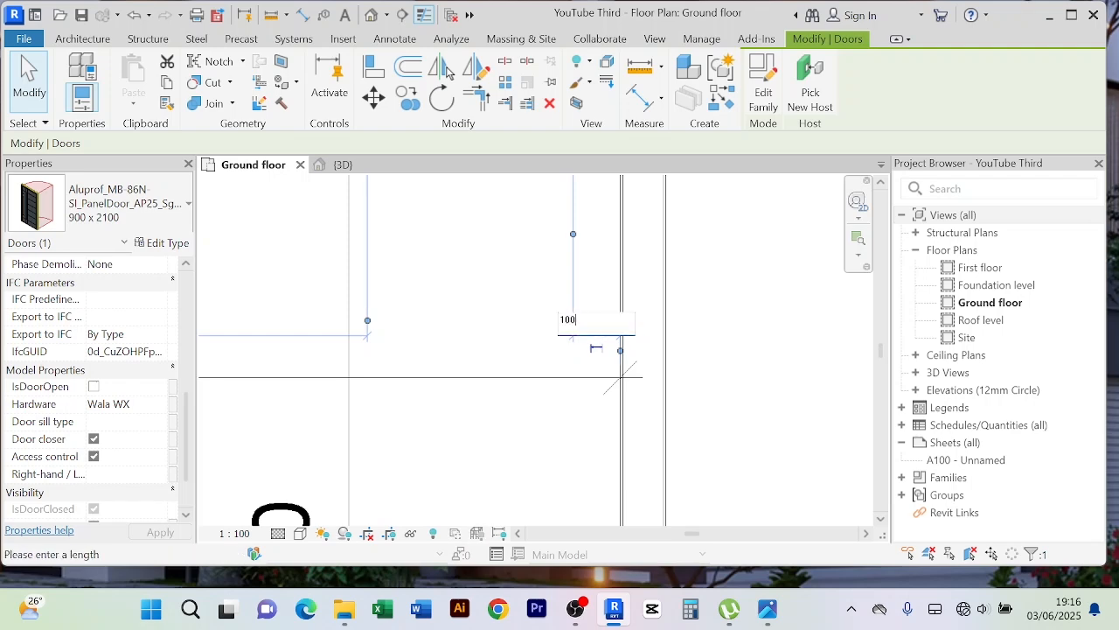
key(Return)
scroll(702, 416, down, 2)
click(735, 398)
scroll(735, 399, down, 4)
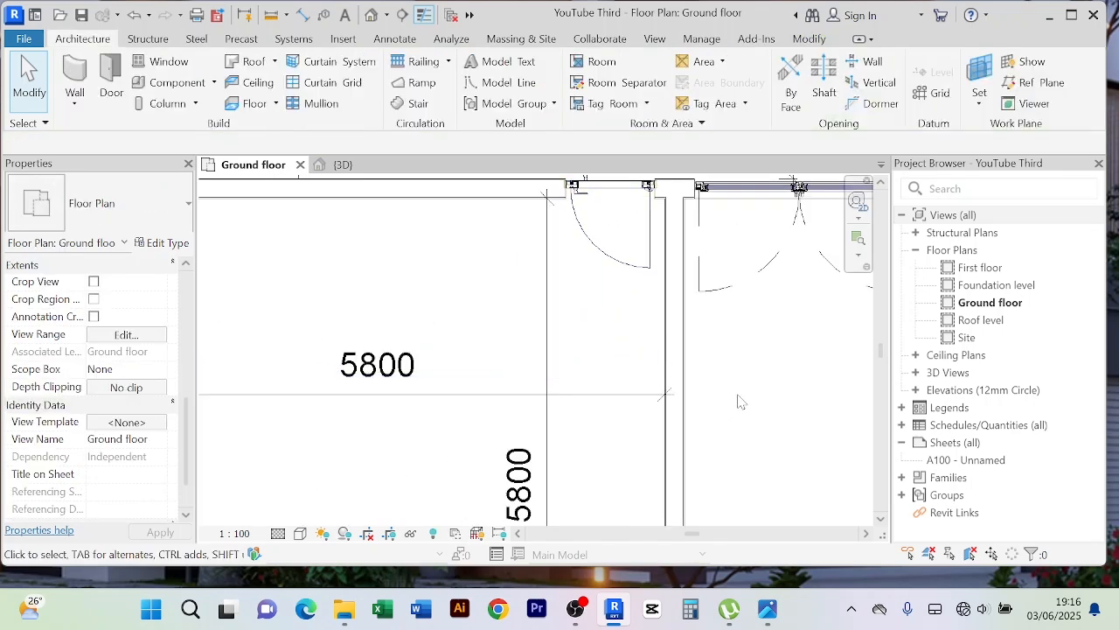
Set the lower 3600 x 3600 room's panel door offset from the inner face of the upper wall to 100 mm
middle_drag(744, 404, 710, 497)
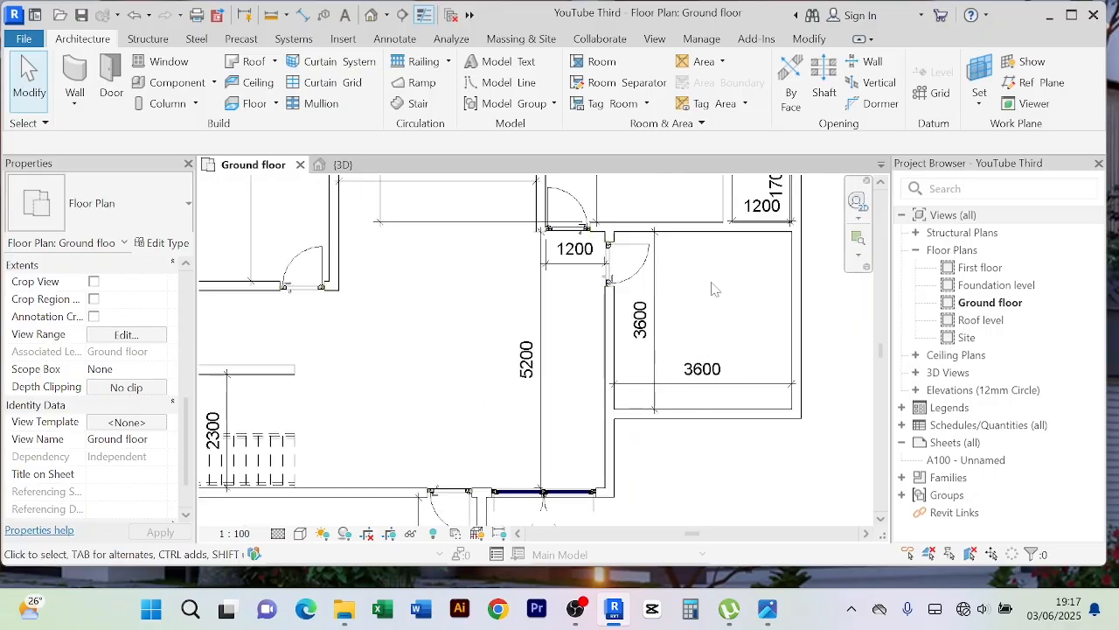
middle_drag(713, 262, 698, 341)
scroll(638, 309, up, 3)
click(631, 337)
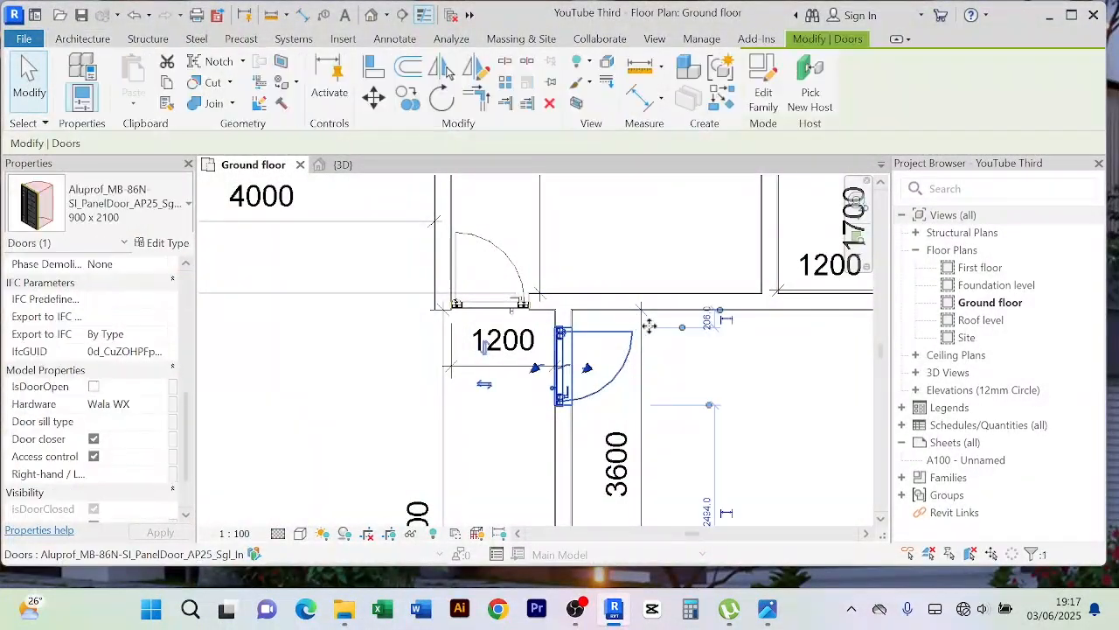
click(707, 324)
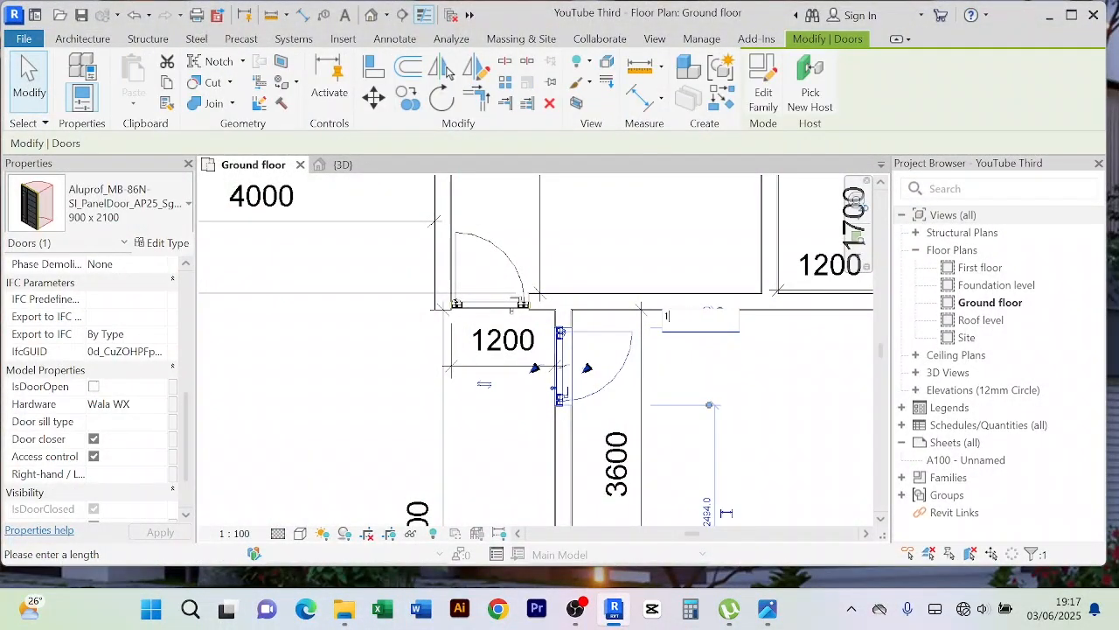
key(Return)
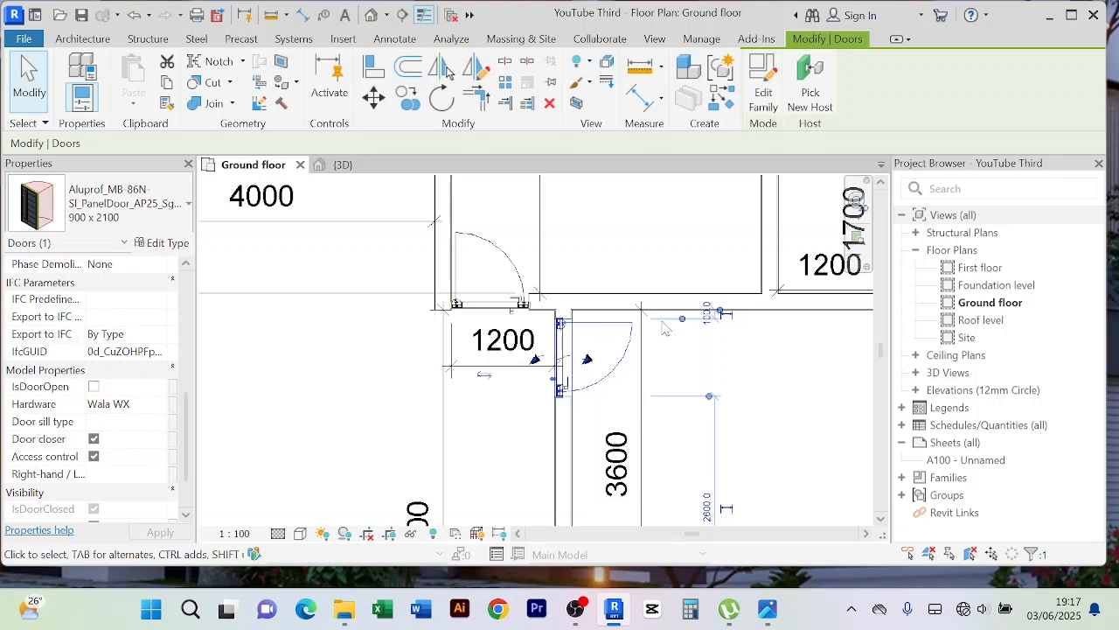
Split the wall between the 4000 x 5100 and 5000 x 2200 rooms about 1600 mm below the upper wall's inner face
key(Escape)
scroll(794, 374, down, 6)
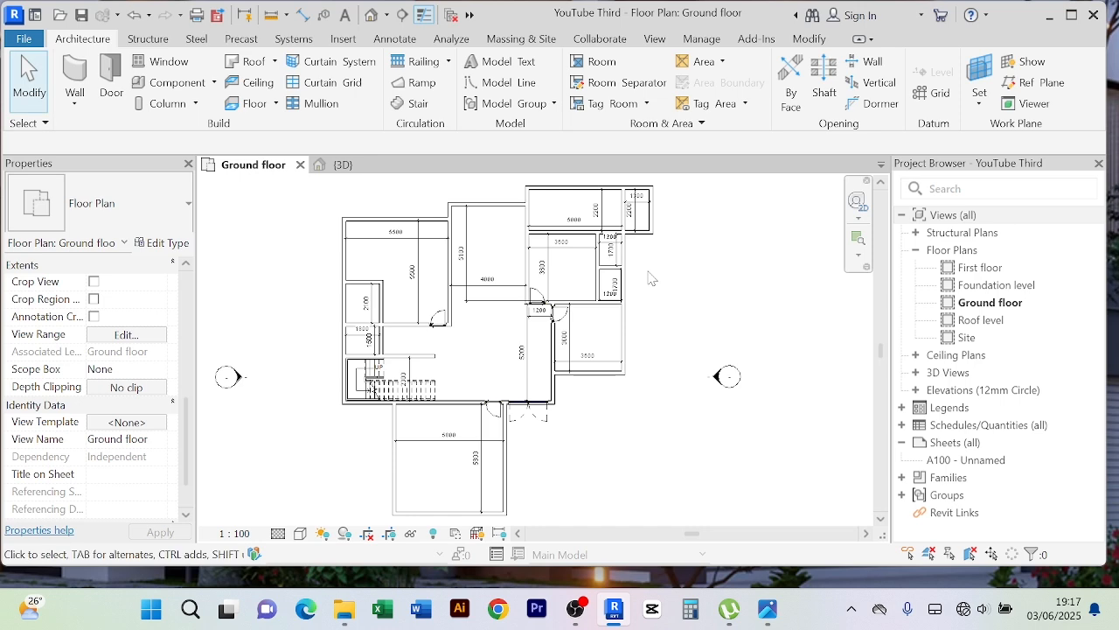
scroll(542, 219, up, 5)
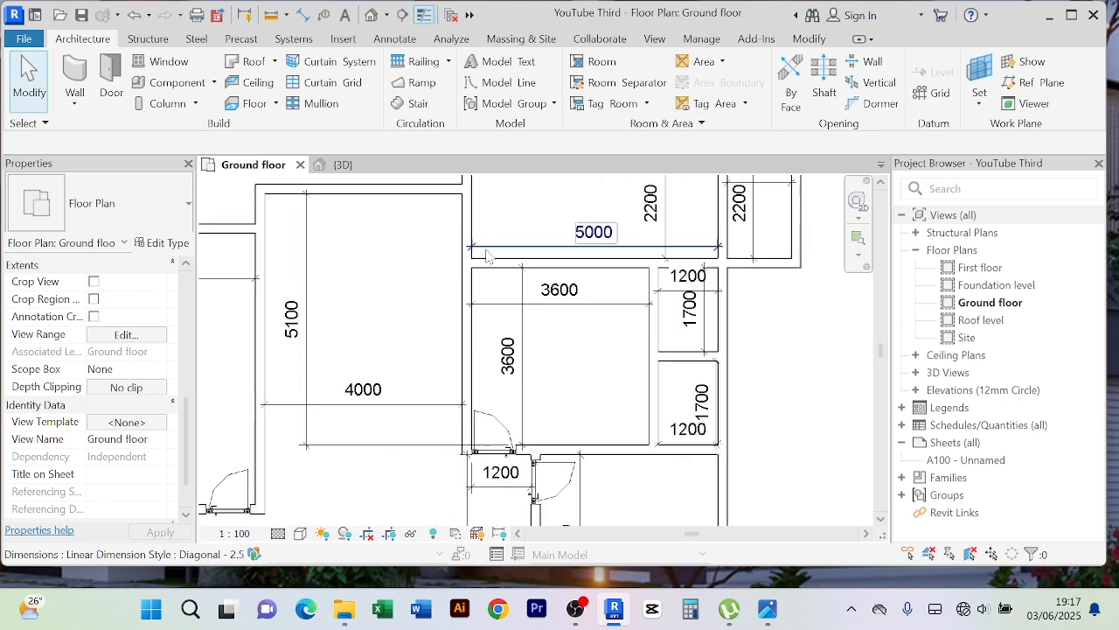
click(454, 219)
scroll(484, 221, down, 4)
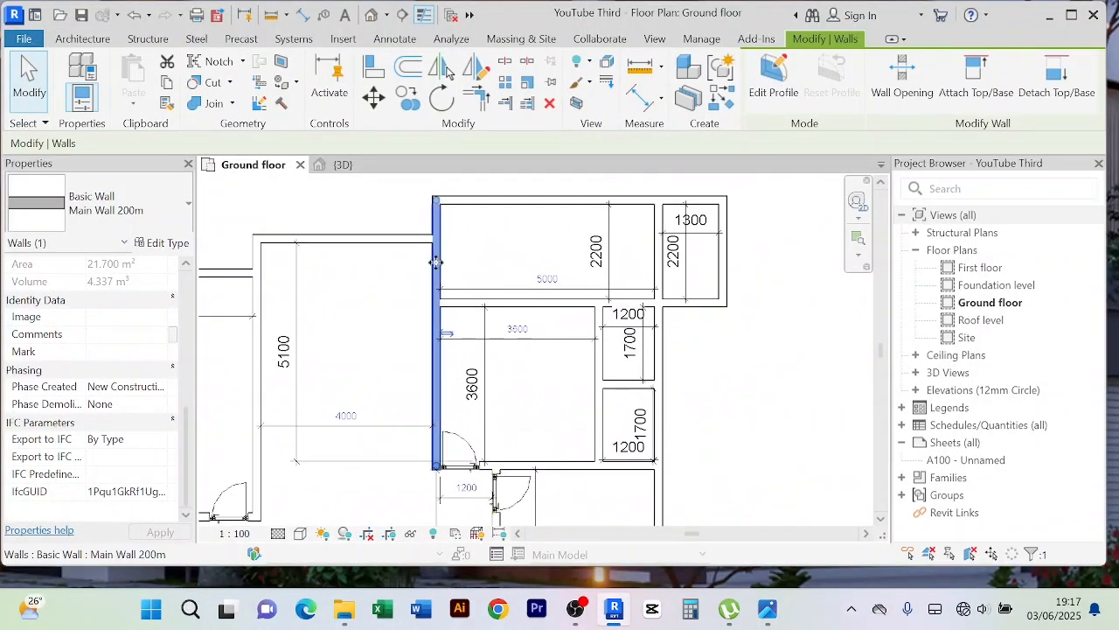
scroll(505, 259, down, 2)
middle_drag(632, 252, 577, 264)
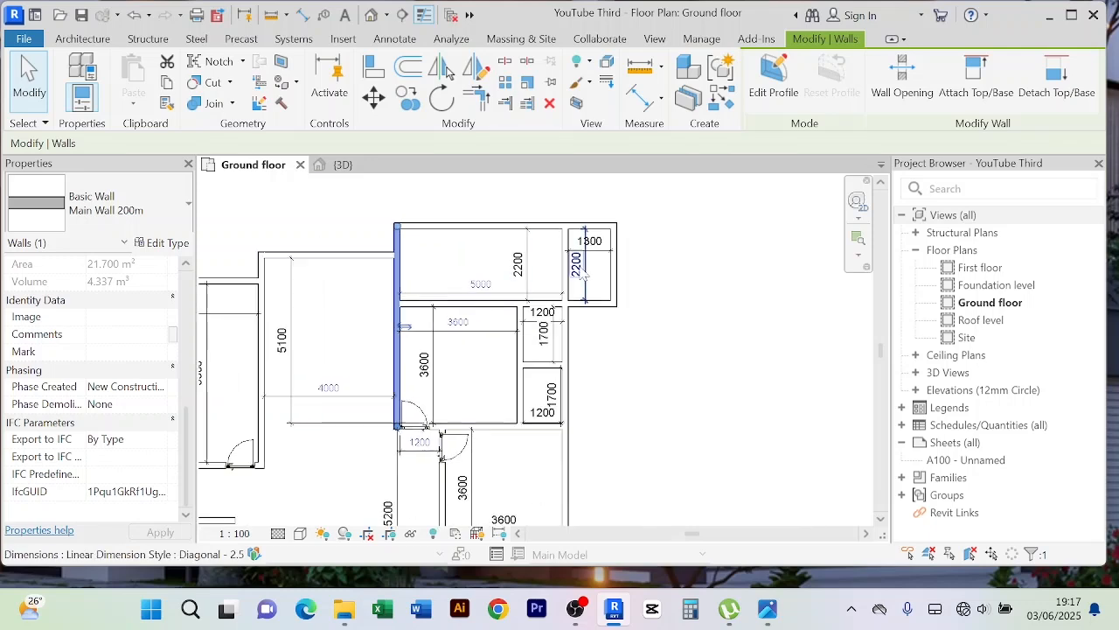
scroll(583, 264, up, 4)
scroll(640, 284, down, 1)
scroll(648, 284, down, 2)
middle_drag(480, 280, 492, 276)
scroll(453, 286, up, 2)
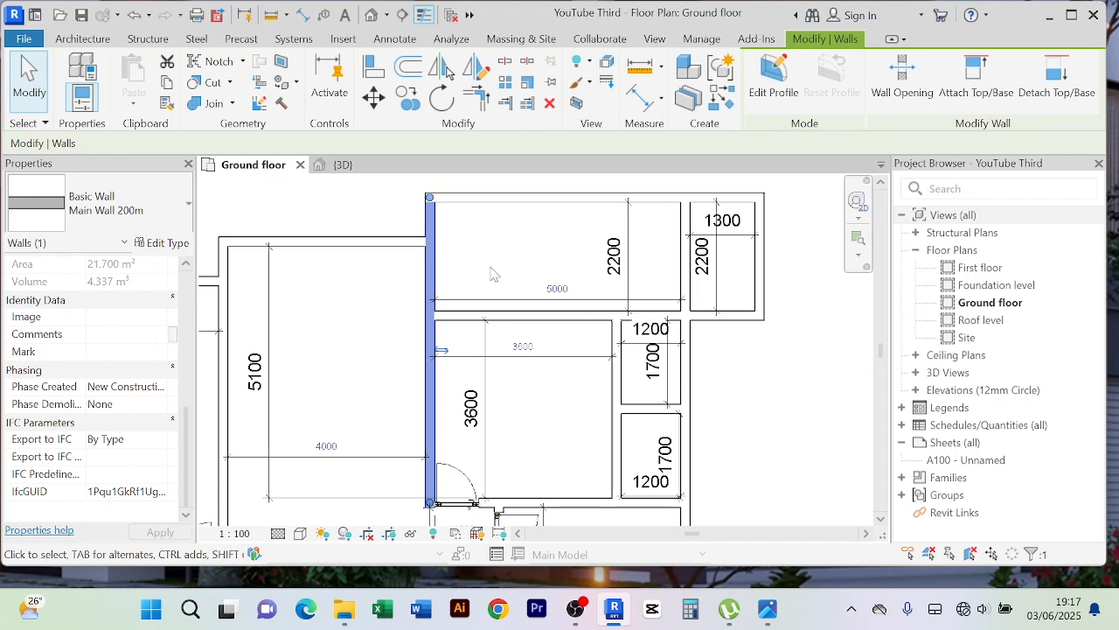
middle_drag(492, 274, 477, 297)
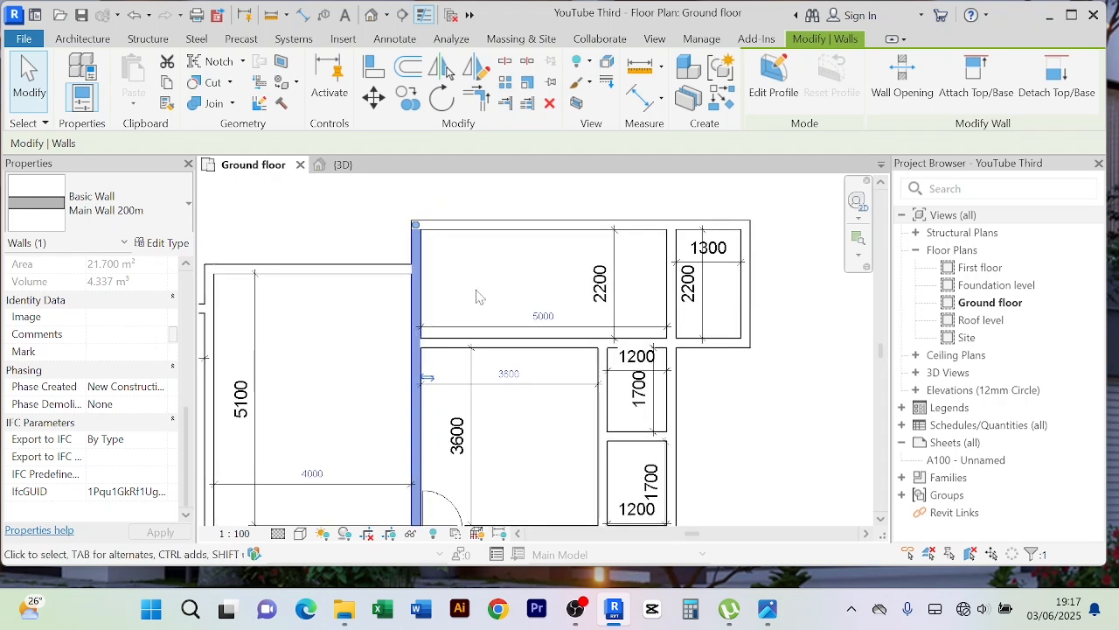
click(507, 63)
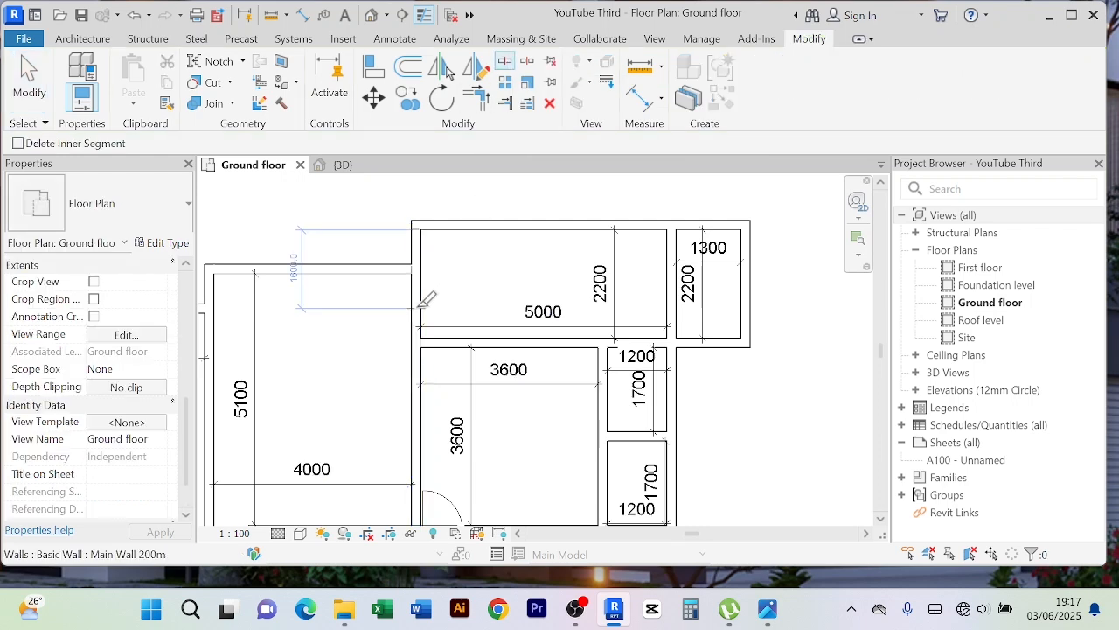
right_click(507, 265)
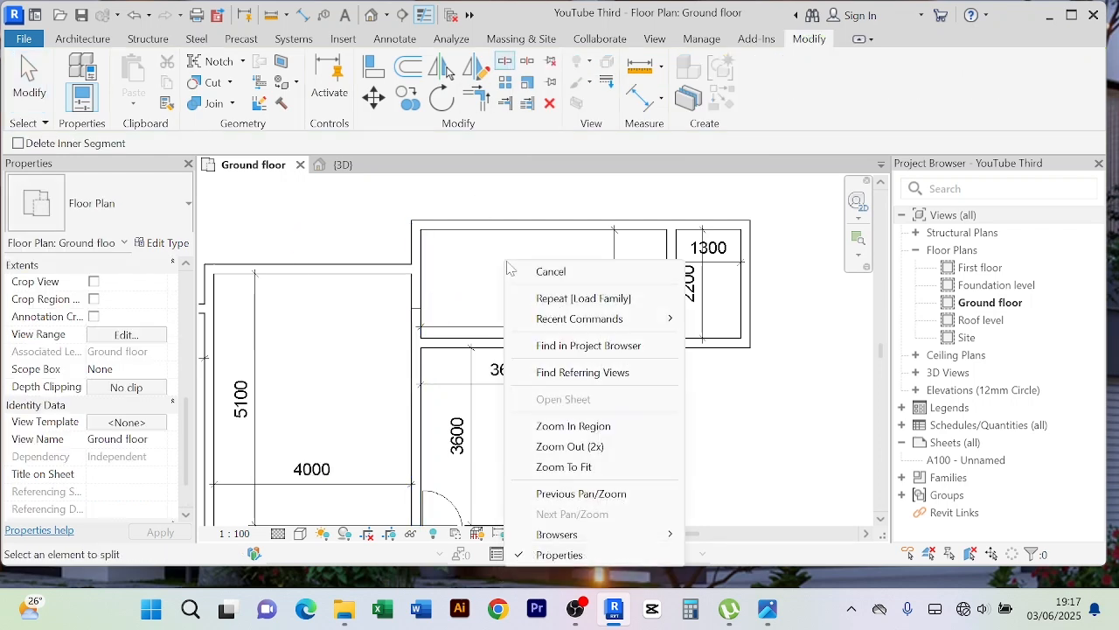
click(550, 271)
Shorten the lower segment of the split wall to open a gap of about 400 mm, and delete the 1100 mm dimension beside it
scroll(429, 320, up, 5)
click(407, 325)
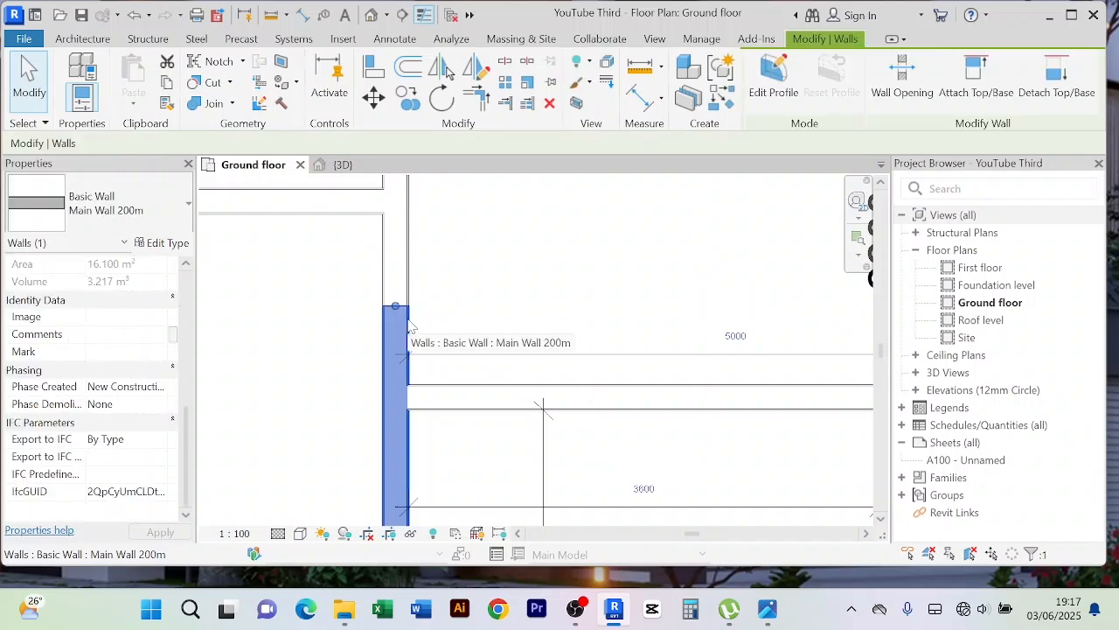
scroll(485, 297, down, 2)
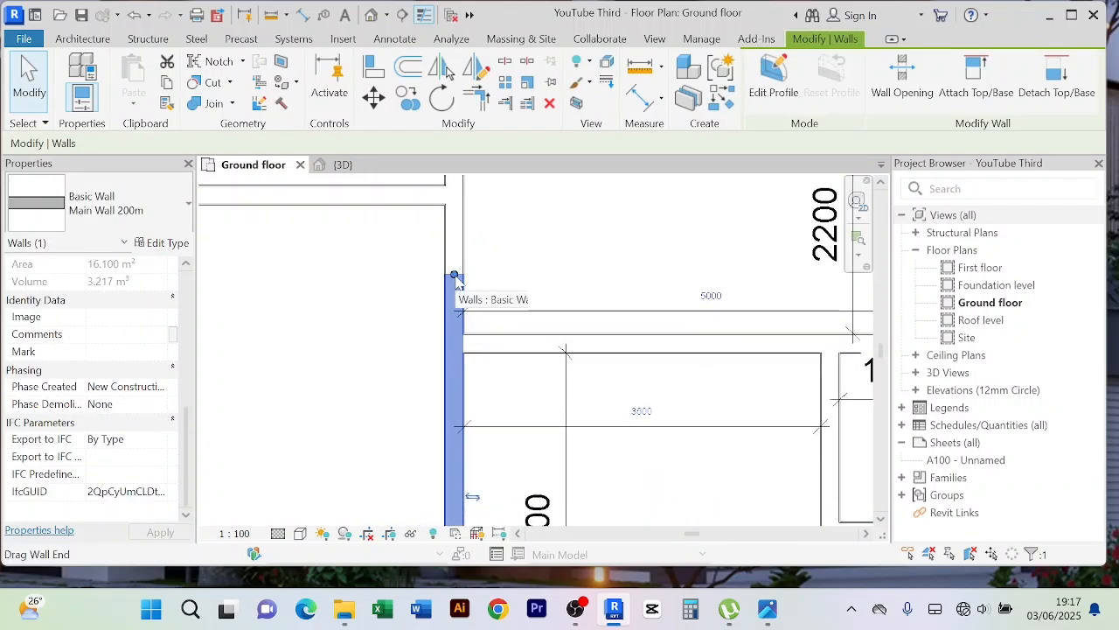
drag(454, 276, 454, 315)
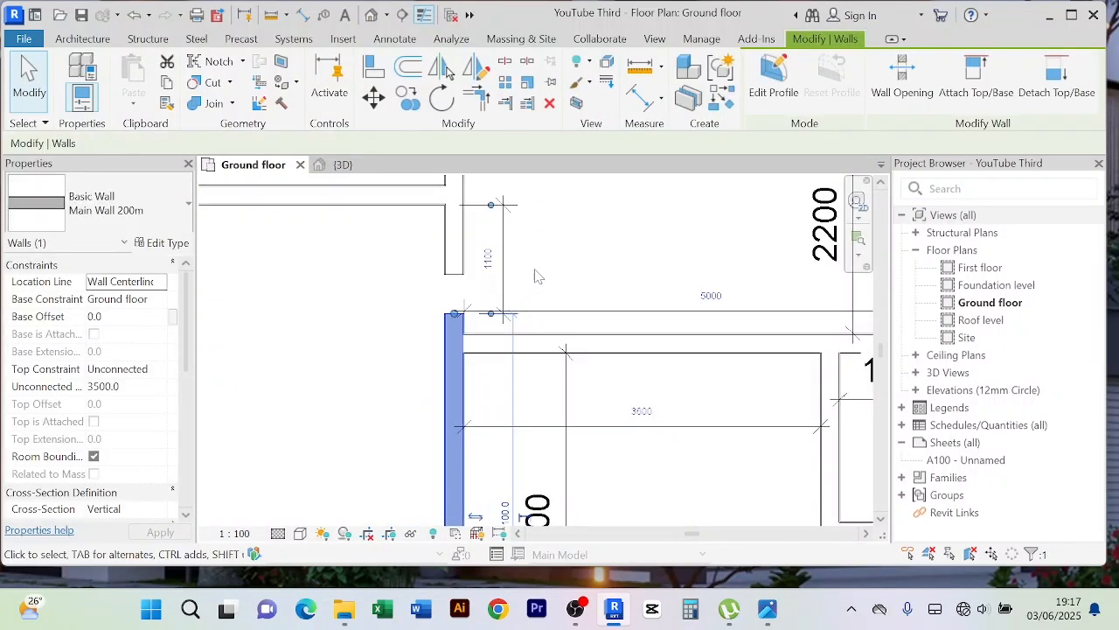
scroll(569, 275, down, 2)
scroll(565, 285, up, 3)
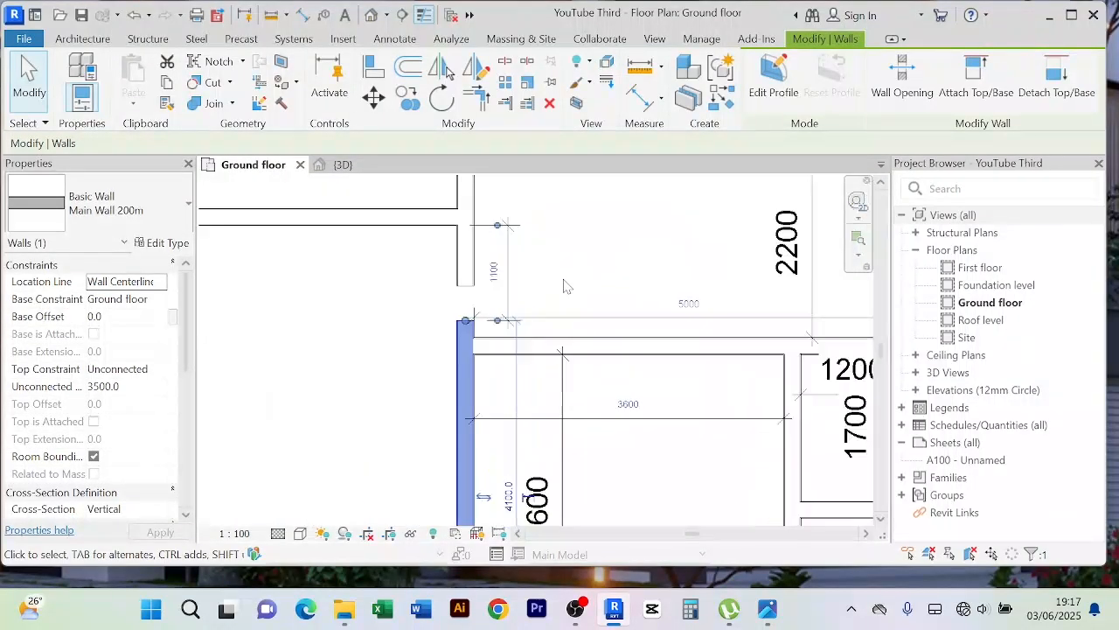
click(501, 249)
key(Delete)
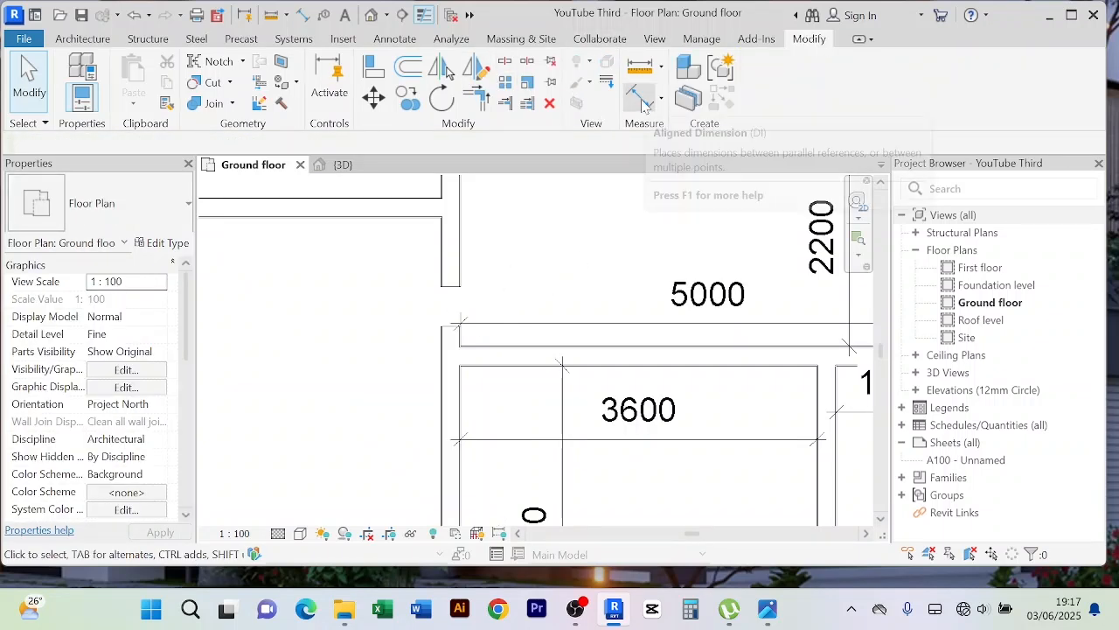
Add an aligned dimension between the two wall ends of the new opening beside the 5000 x 2200 room
click(638, 104)
scroll(453, 295, up, 5)
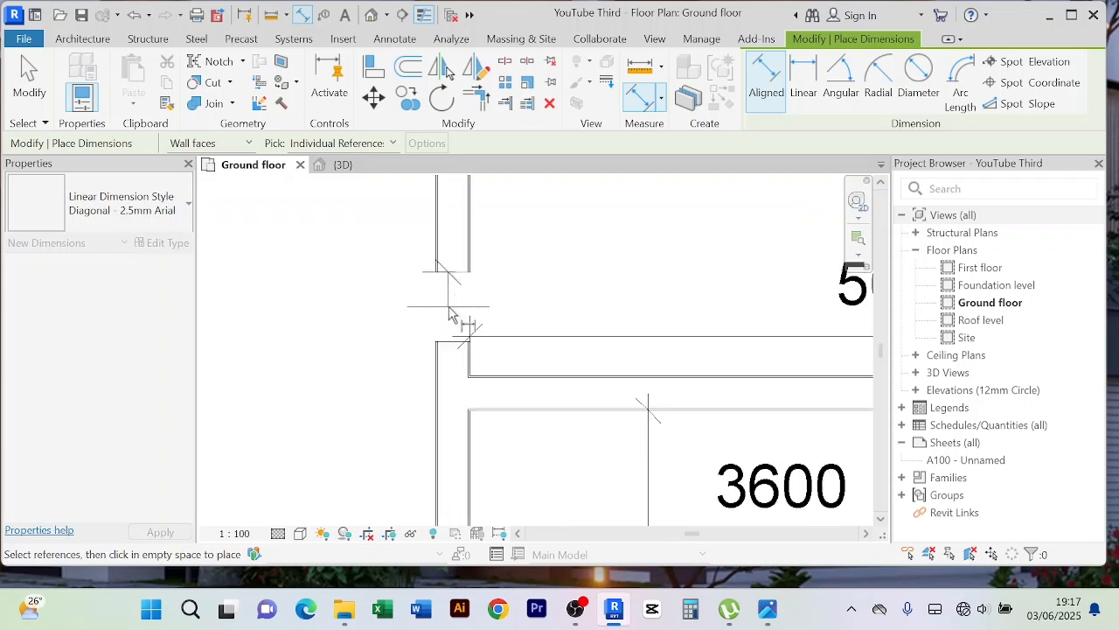
click(449, 359)
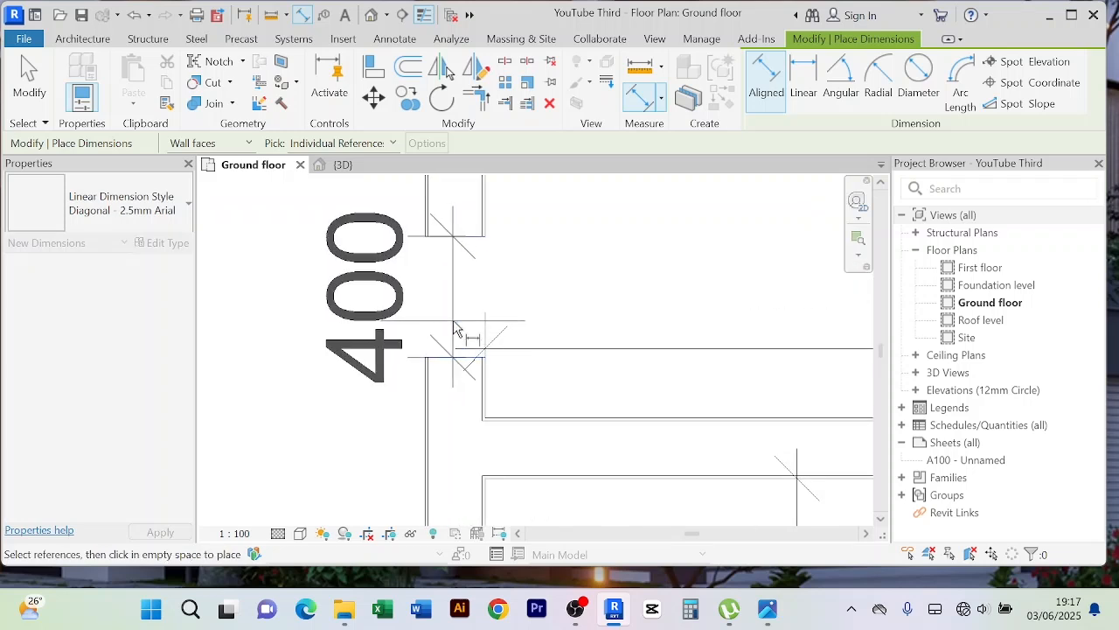
click(454, 324)
right_click(575, 238)
click(600, 250)
right_click(594, 226)
click(615, 239)
right_click(573, 200)
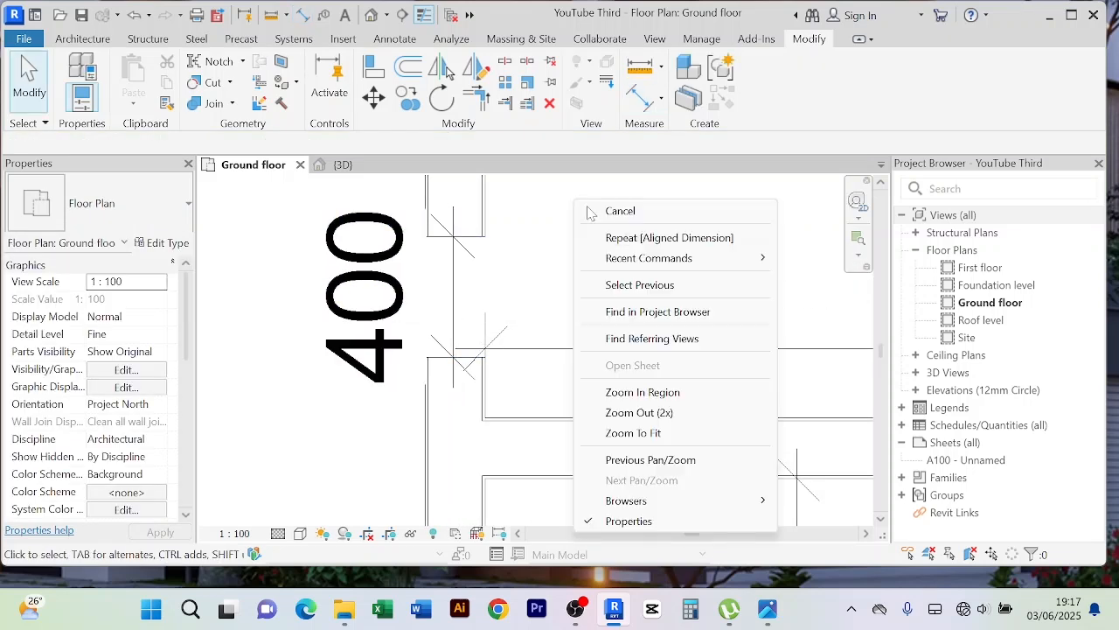
click(605, 215)
scroll(612, 218, down, 3)
middle_drag(597, 233, 551, 312)
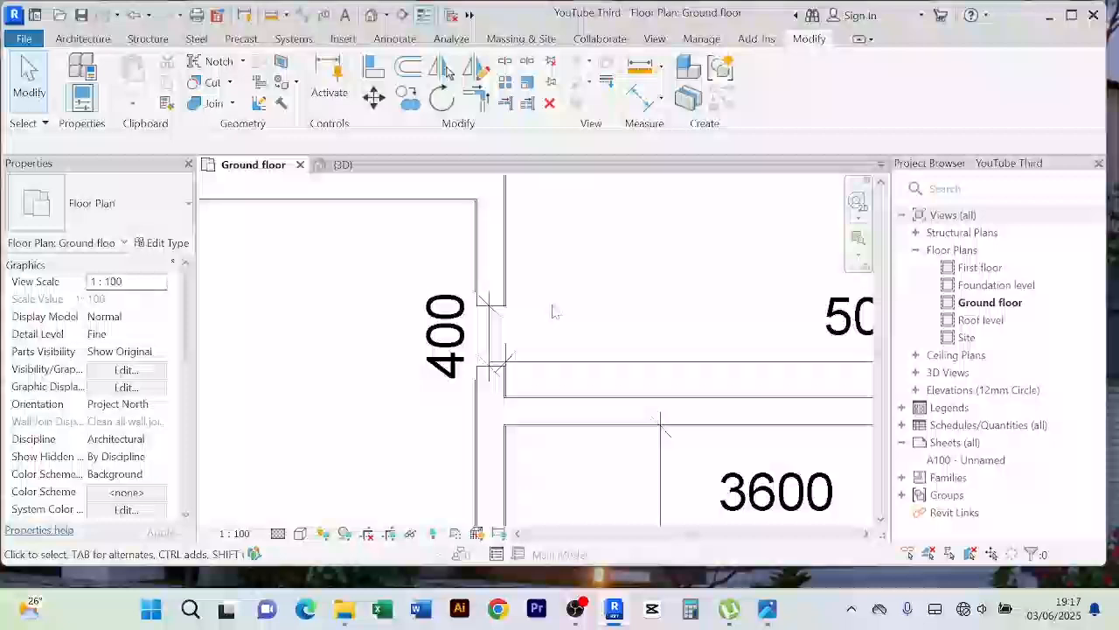
Set the opening's width to 1000 mm by moving the upper wall segment's end, and delete the opening's dimension
click(491, 280)
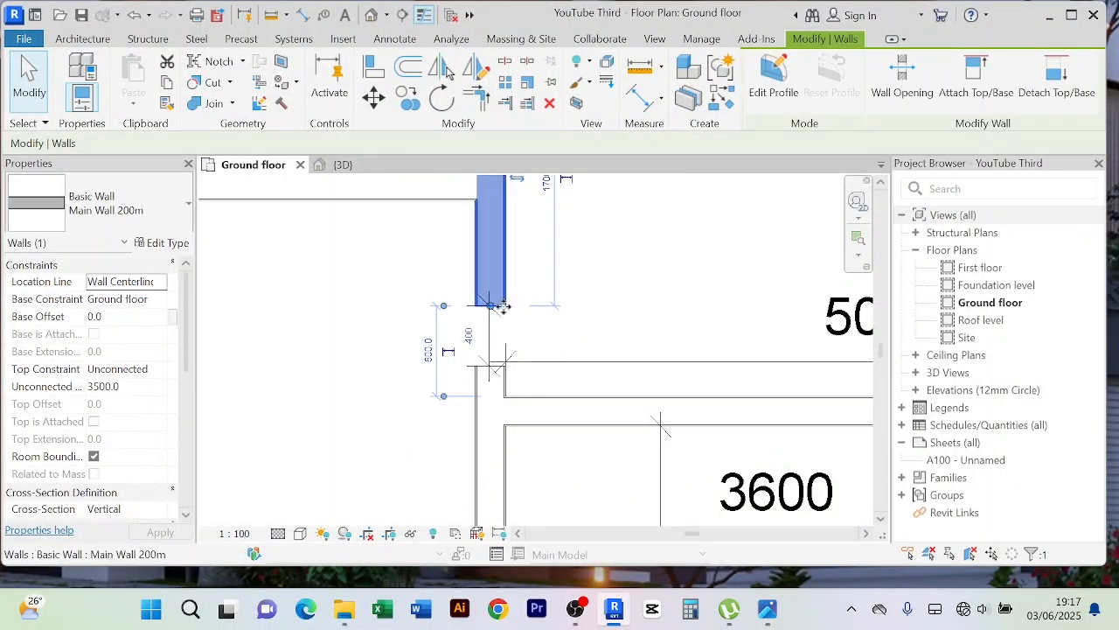
click(469, 335)
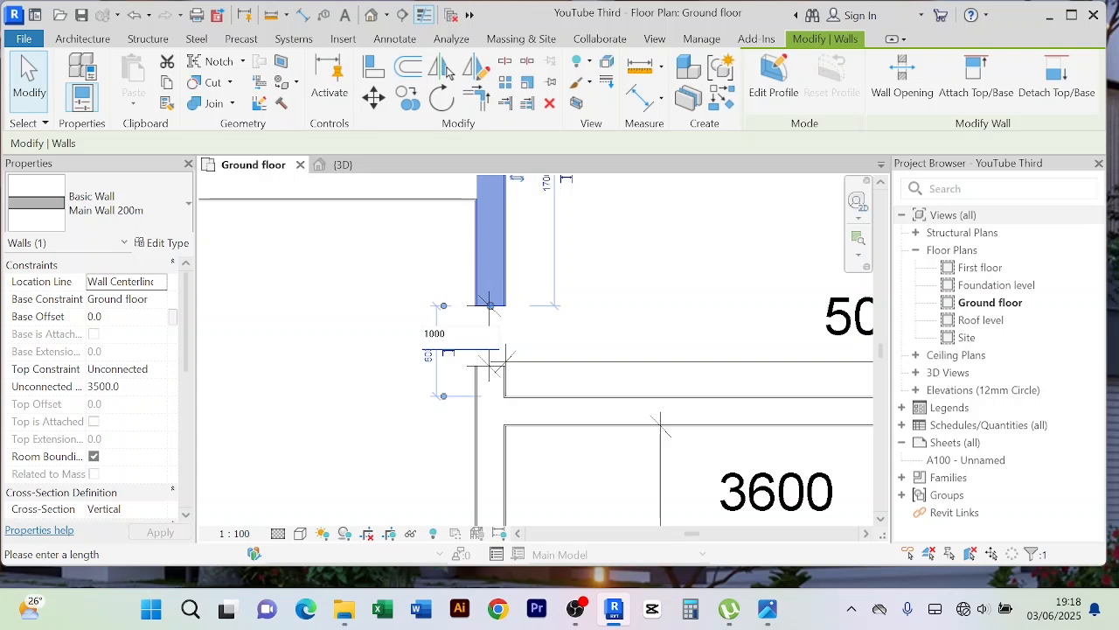
text(1000)
key(Return)
click(612, 336)
scroll(636, 298, down, 3)
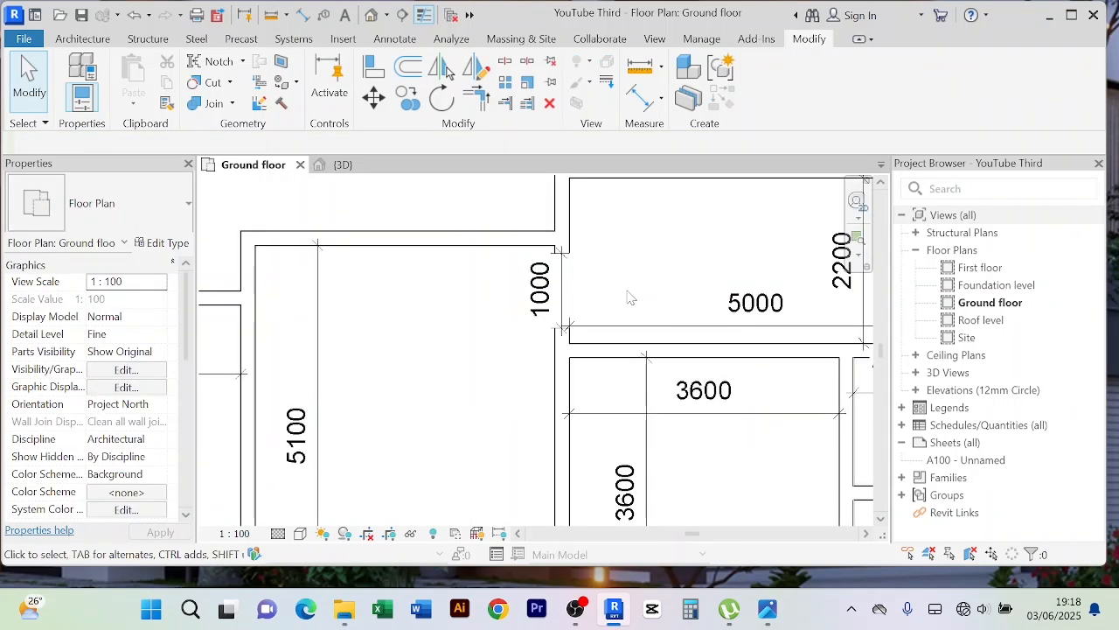
click(569, 303)
key(Delete)
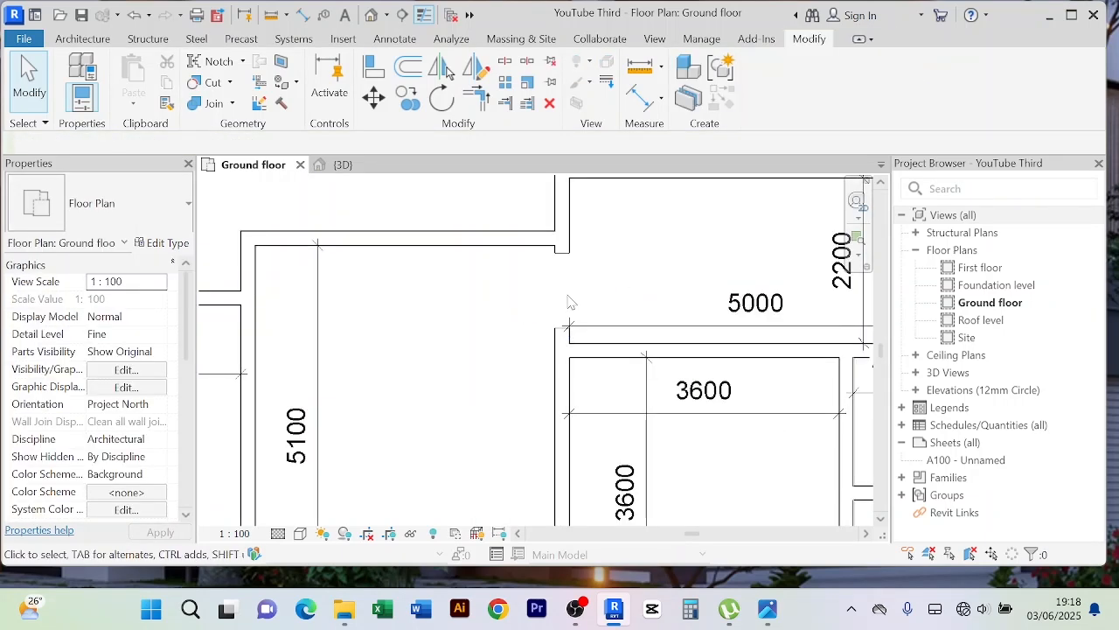
Split the wall between the 5000 x 2200 and 1300 x 2200 rooms about 600 mm above the lower wall's inner face
middle_drag(647, 304, 439, 414)
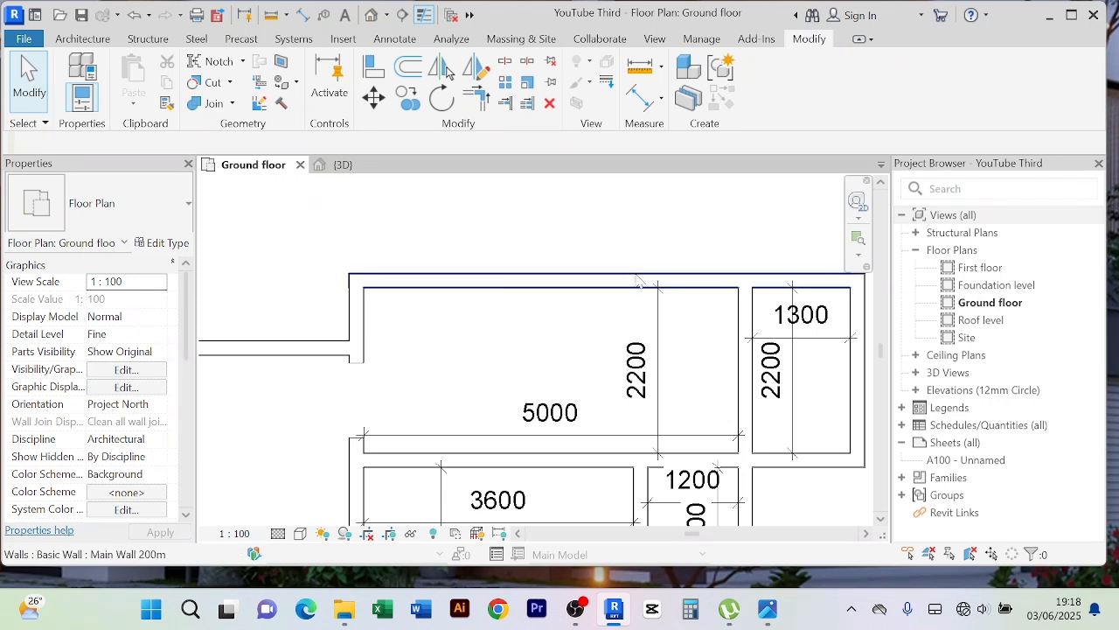
scroll(564, 297, down, 3)
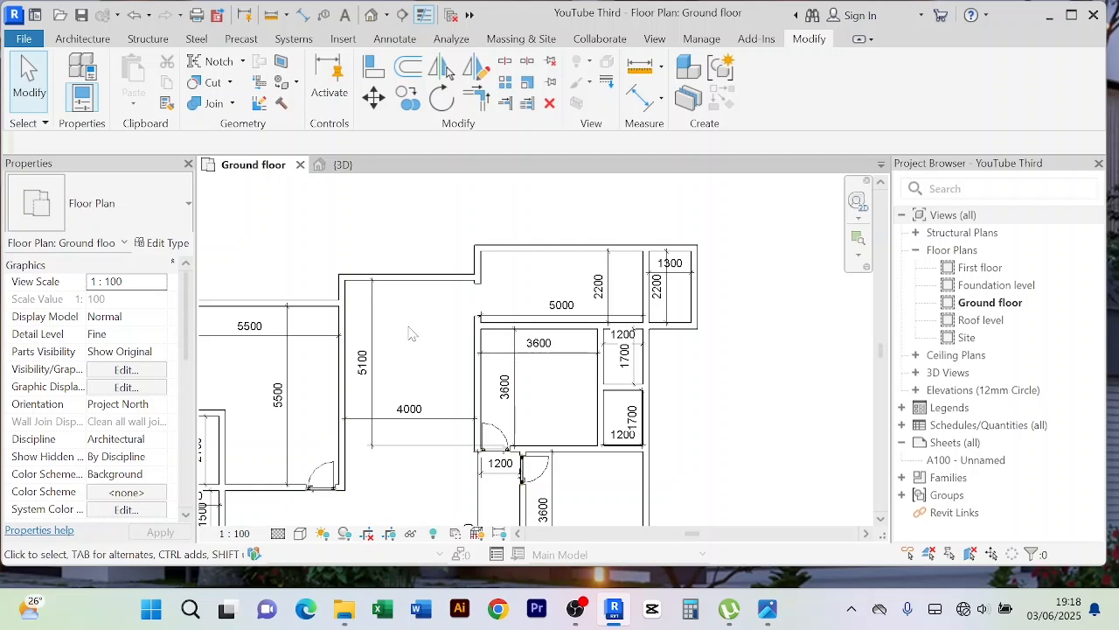
middle_drag(428, 385, 438, 353)
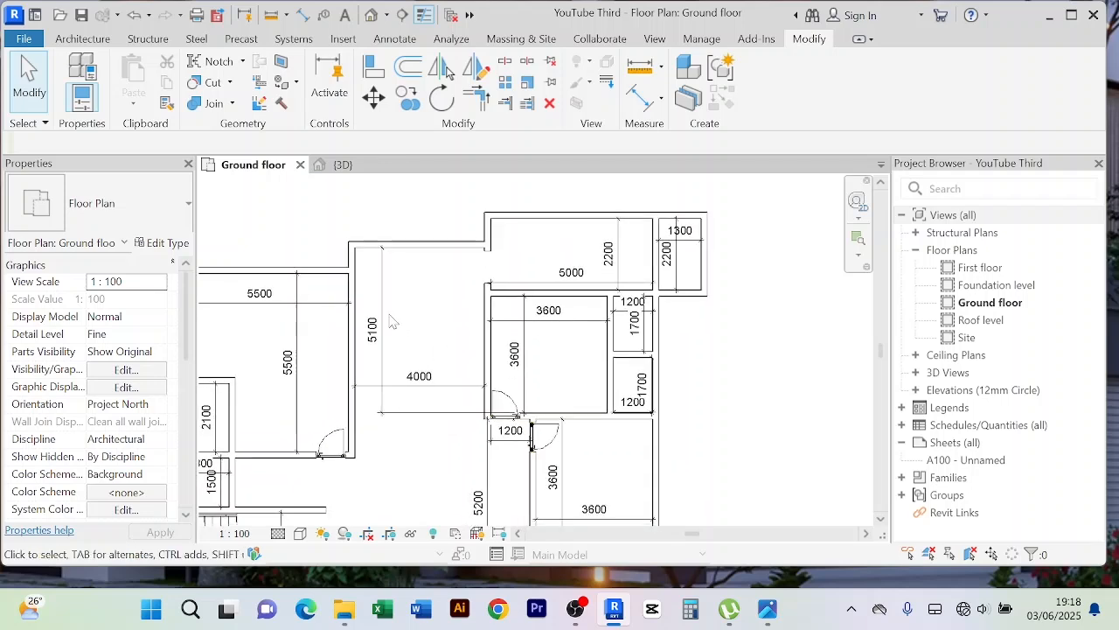
scroll(552, 249, up, 3)
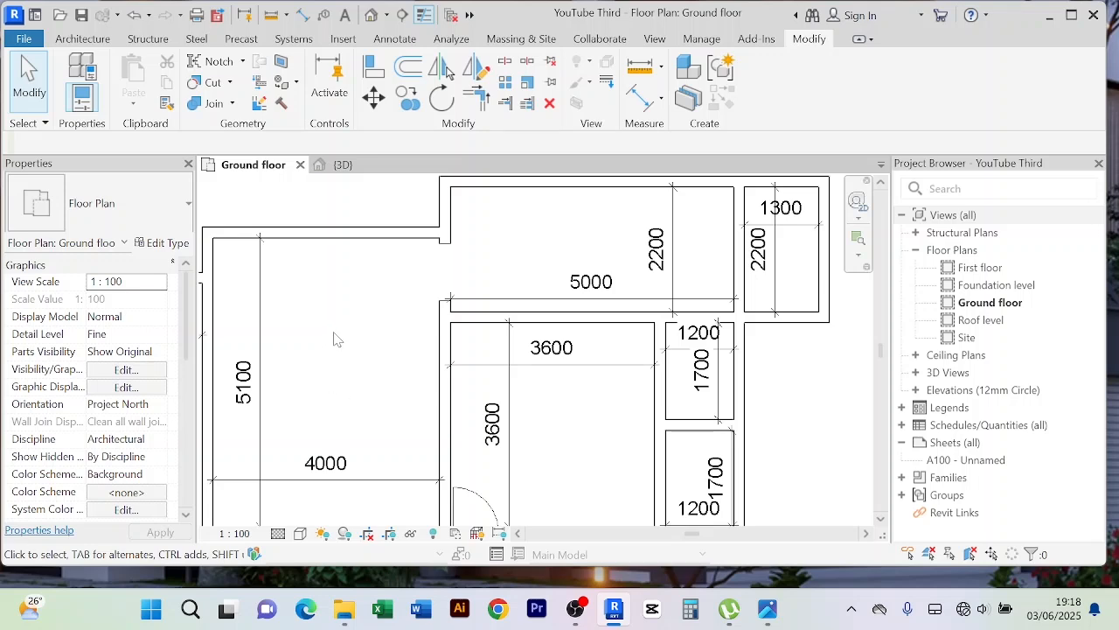
scroll(357, 365, down, 2)
middle_drag(359, 365, 367, 307)
scroll(411, 243, up, 3)
middle_drag(420, 243, 355, 305)
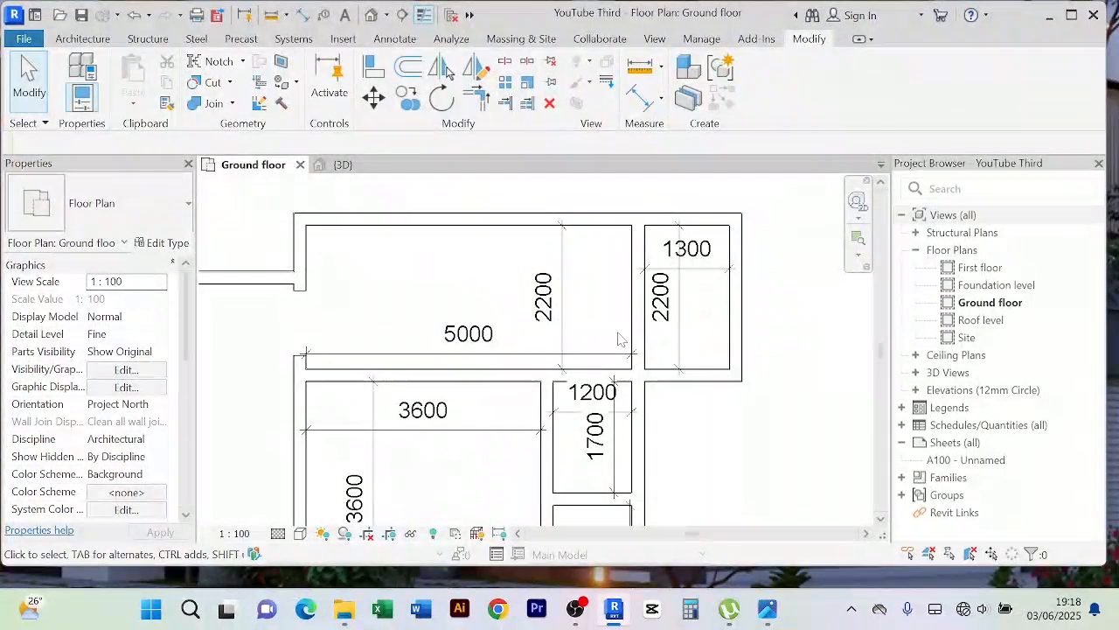
scroll(625, 326, up, 1)
scroll(598, 320, down, 2)
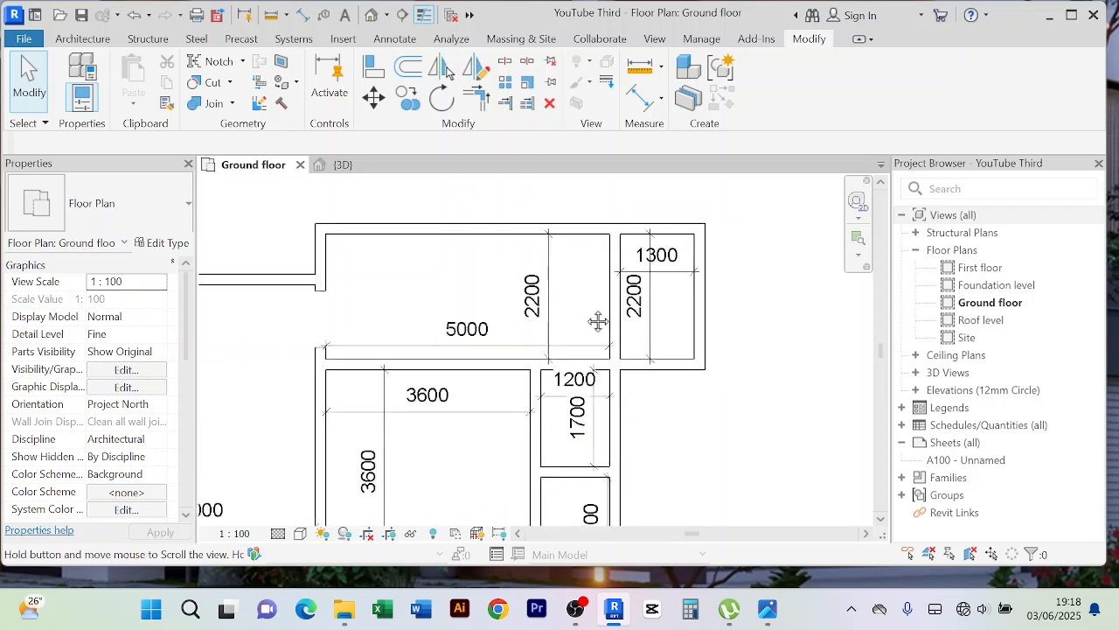
middle_drag(597, 320, 527, 315)
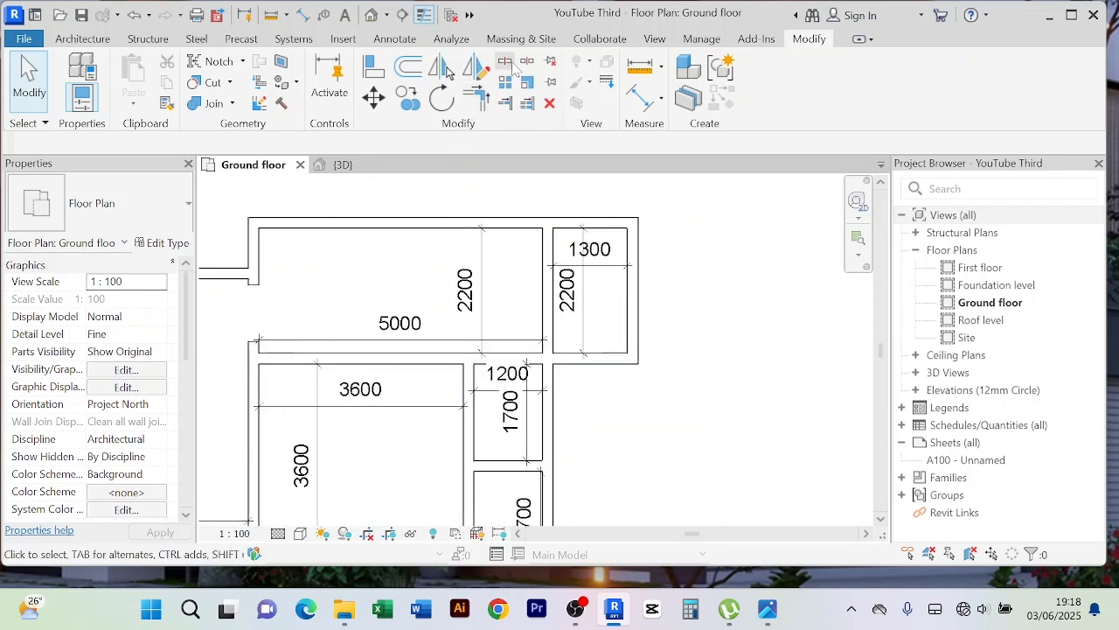
click(504, 62)
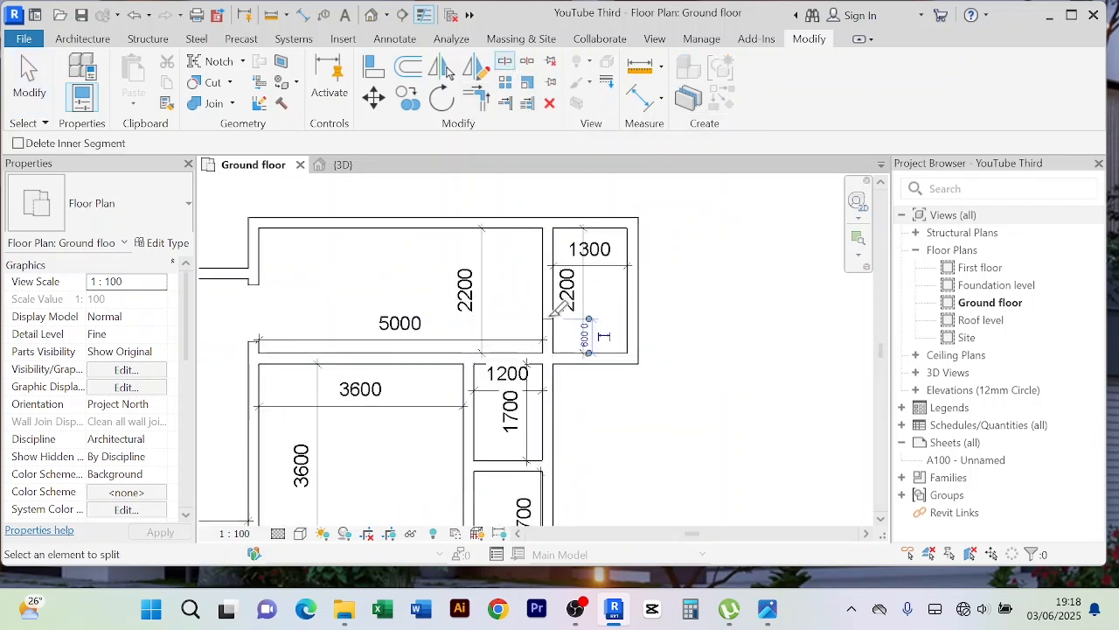
right_click(710, 229)
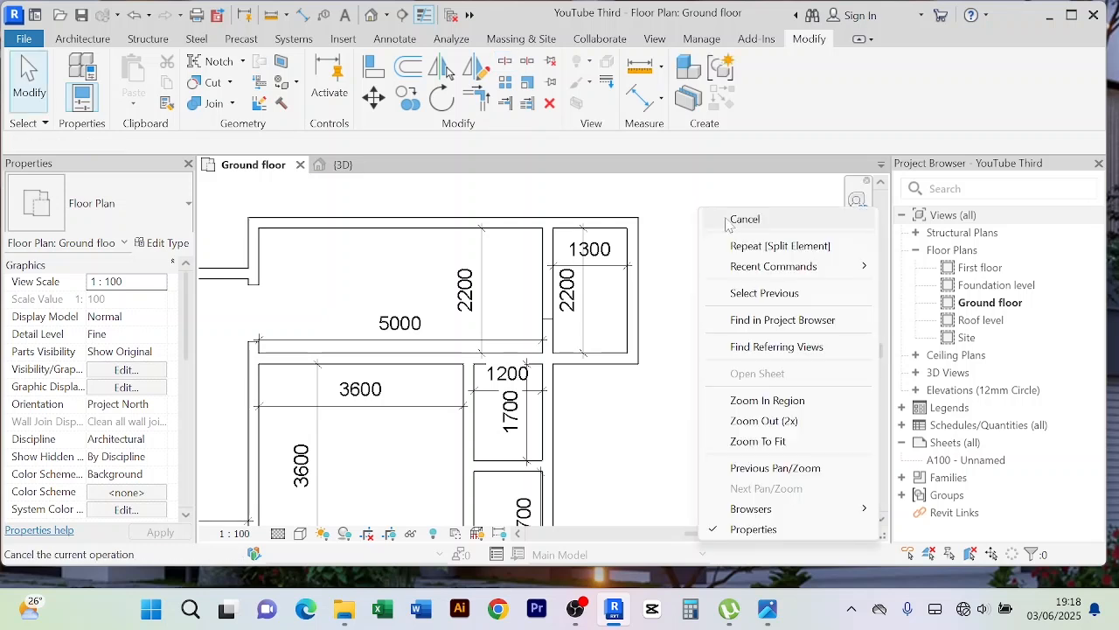
click(725, 226)
right_click(671, 223)
click(729, 233)
Shorten the lower segment of that split wall down to the rooms' lower wall, leaving an opening about 600 mm wide
scroll(540, 312, up, 2)
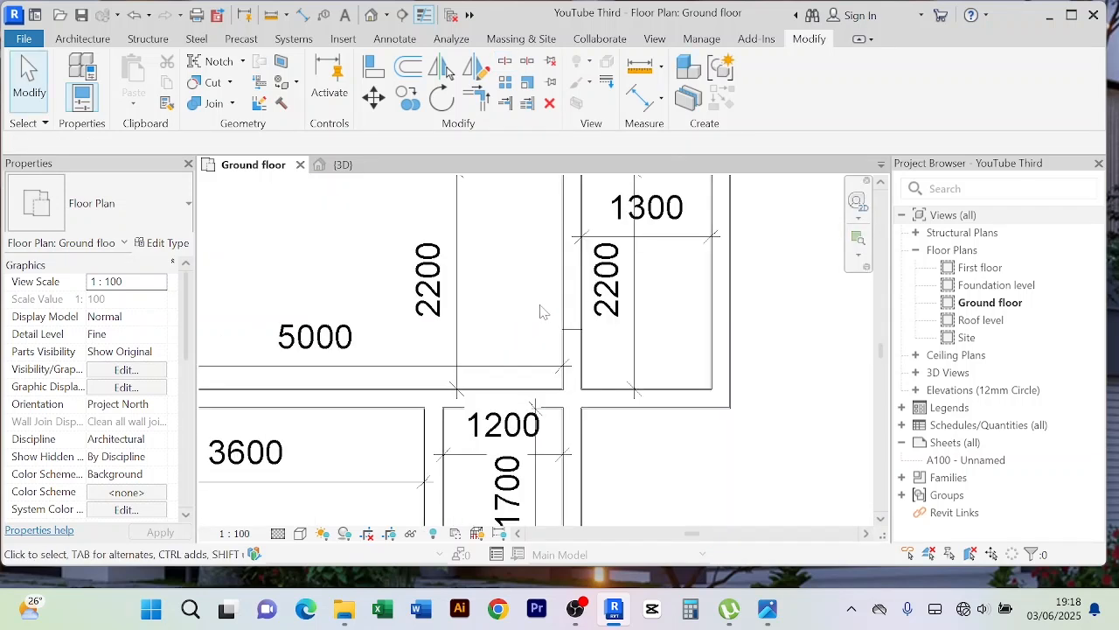
click(569, 344)
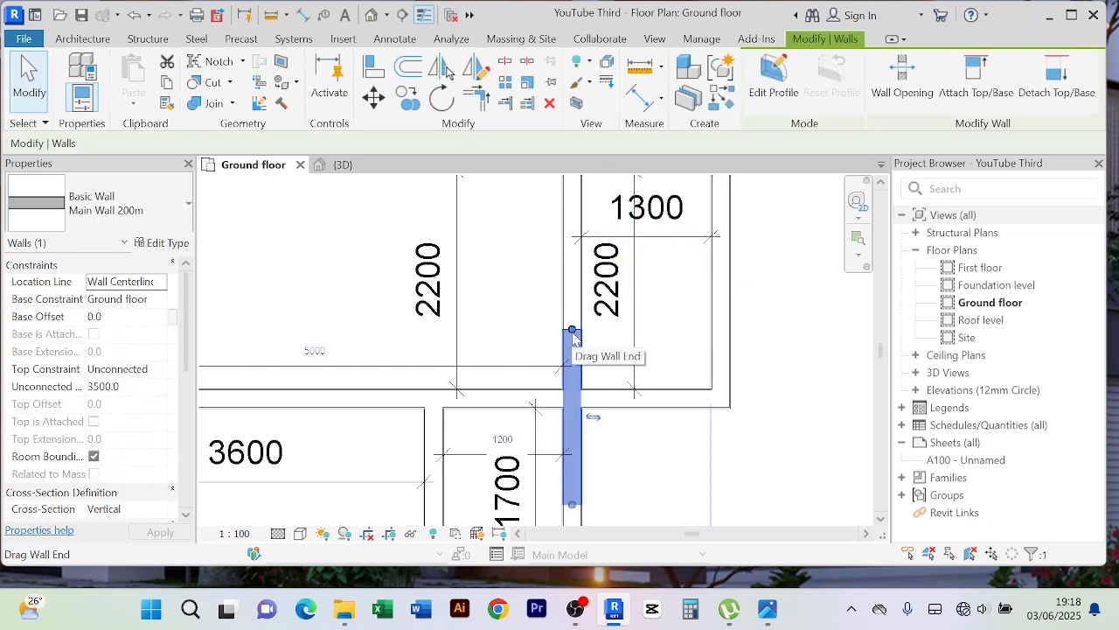
drag(572, 338, 572, 399)
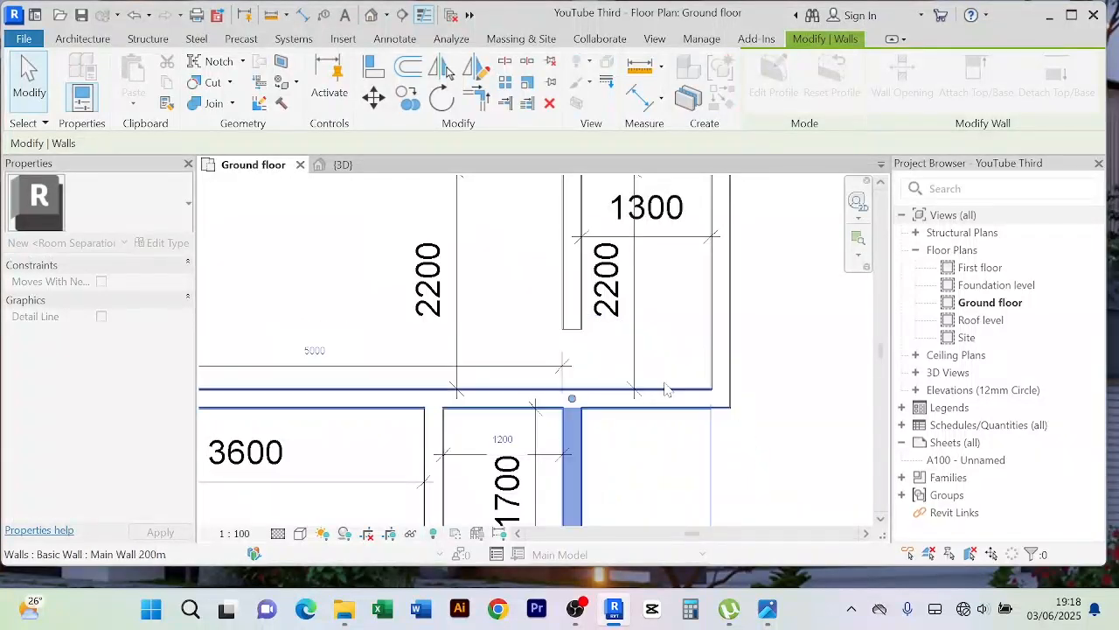
click(769, 344)
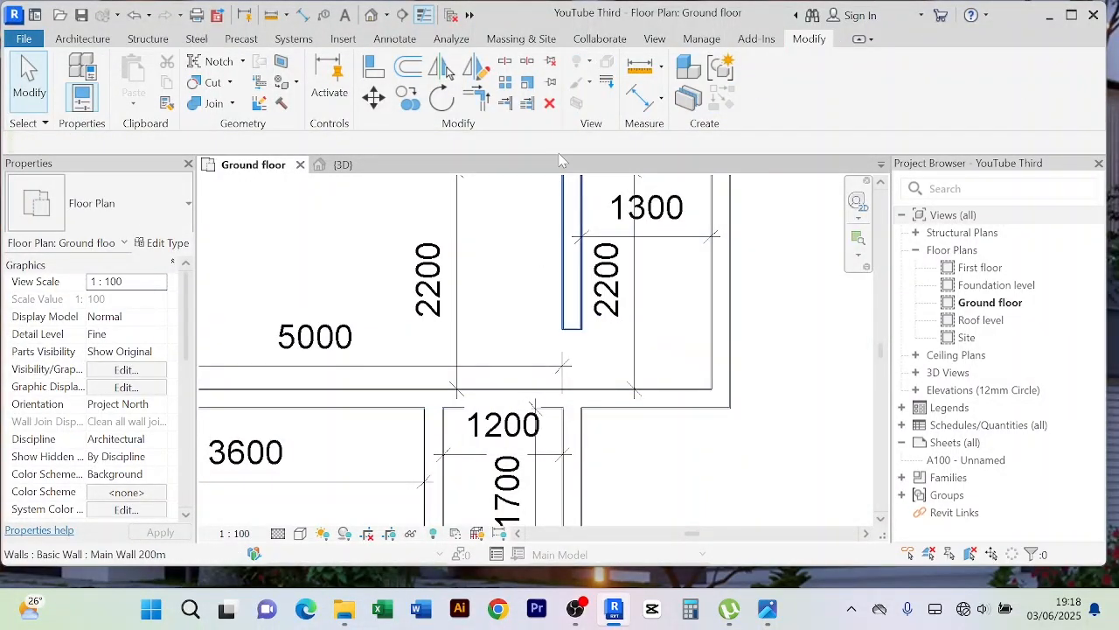
Add an aligned dimension from the lower wall's inner face to the wall end of the opening between the 5000 x 2200 and 1300 x 2200 rooms
click(641, 96)
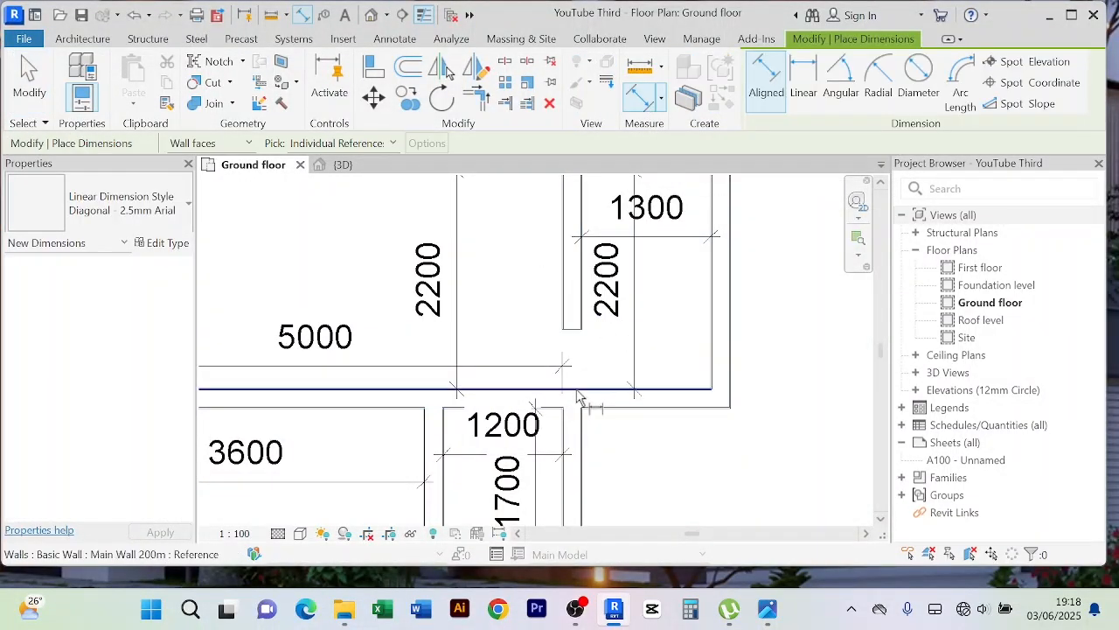
click(577, 395)
click(580, 336)
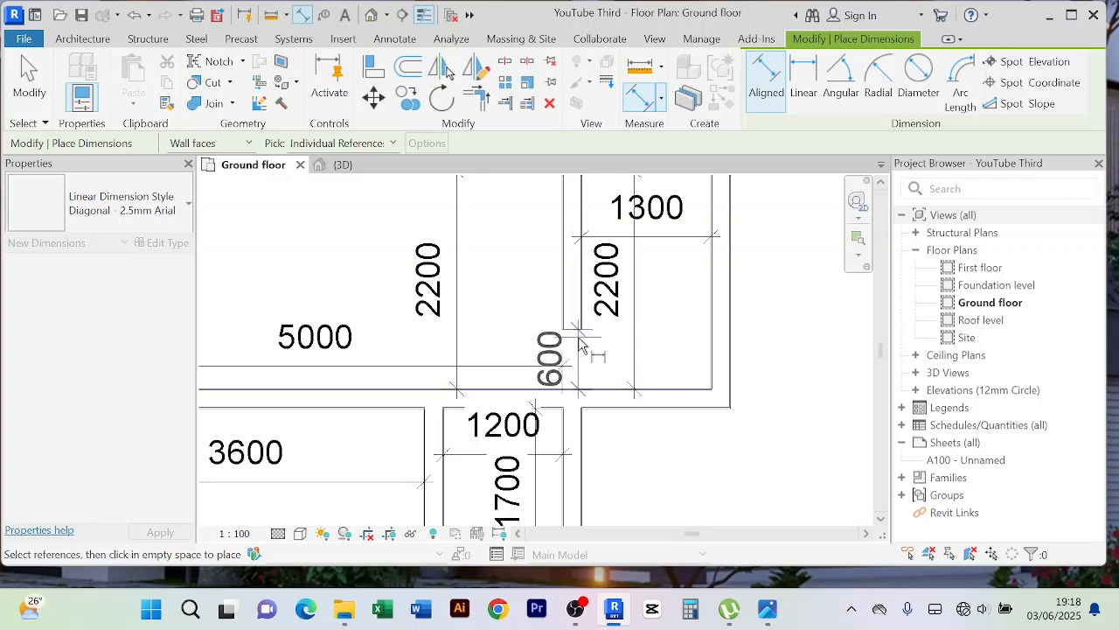
click(587, 350)
right_click(792, 283)
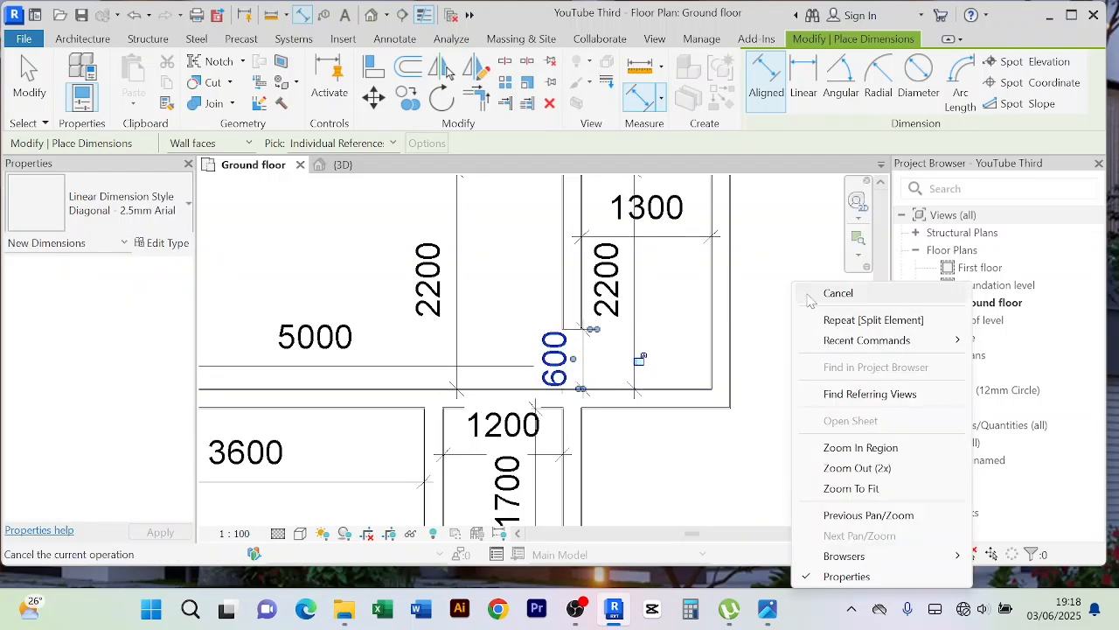
click(826, 294)
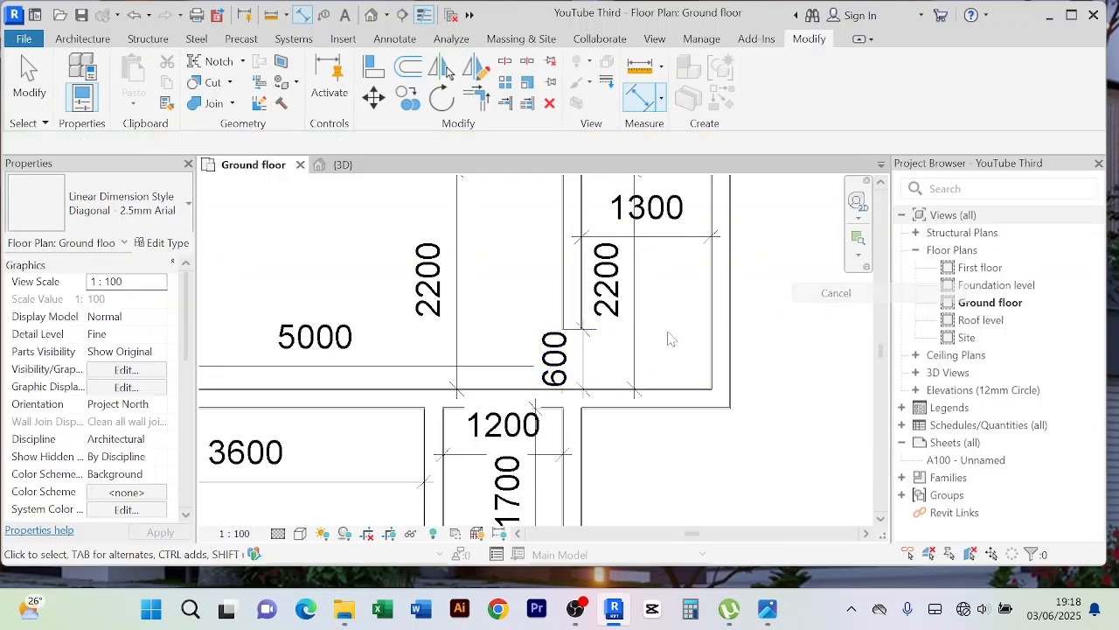
Set that opening's width to 1100 mm by moving the upper wall segment's end, and delete the opening's dimension
click(571, 304)
click(568, 362)
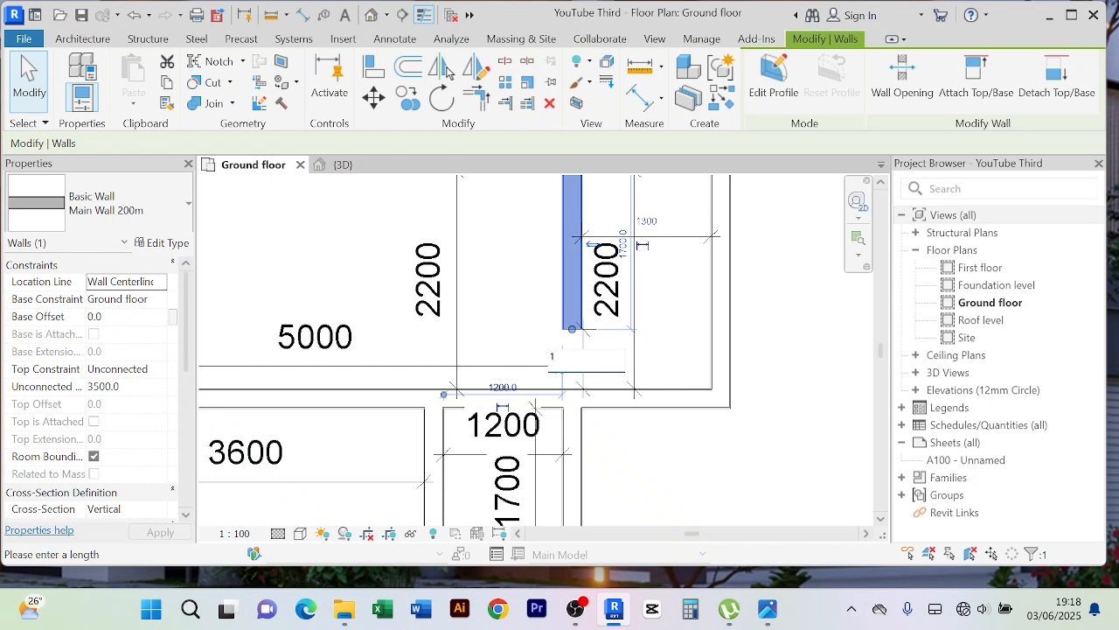
key(Return)
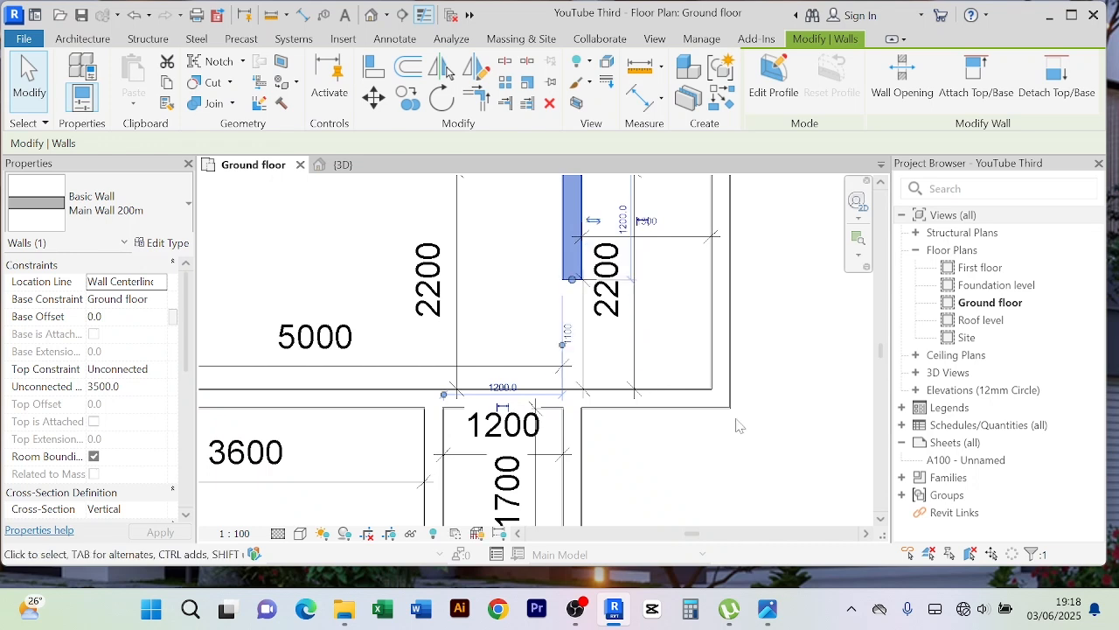
click(787, 387)
scroll(790, 383, down, 3)
middle_drag(790, 381, 763, 389)
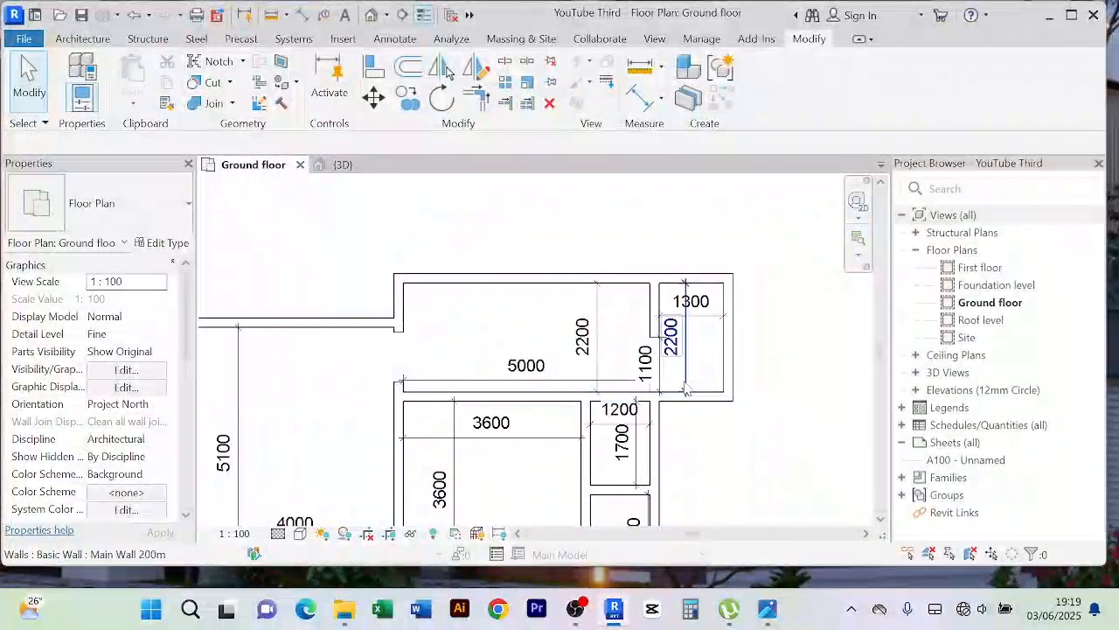
scroll(684, 382, up, 2)
click(645, 388)
key(Delete)
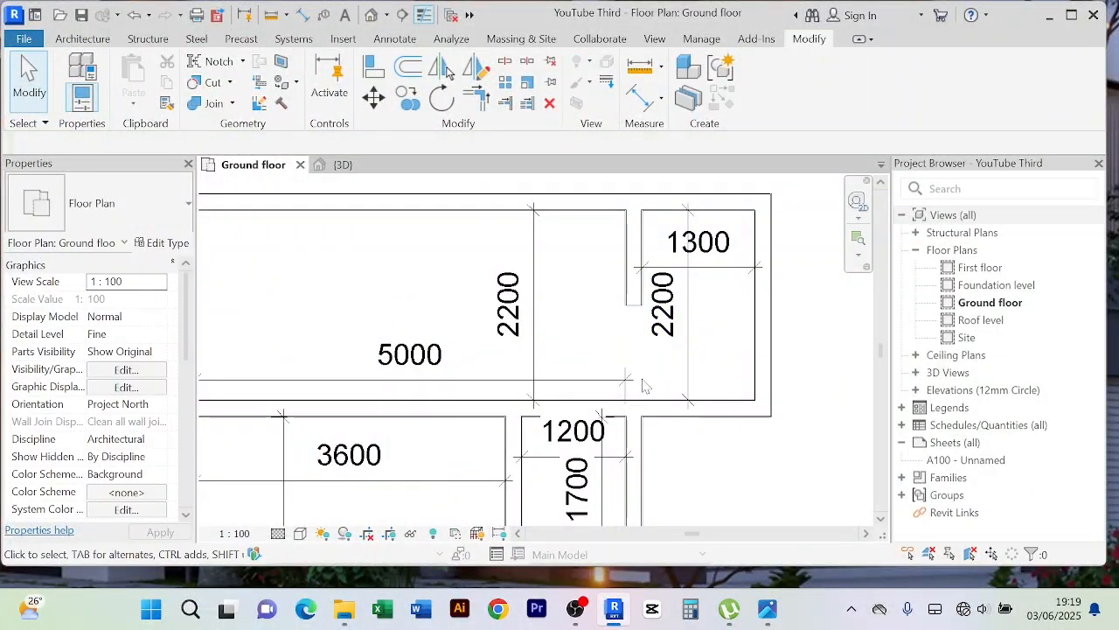
Examine the ground floor plan for rooms that still lack doors or openings, including the stair area and the small 1800 and 1200 mm wide rooms
scroll(612, 341, down, 3)
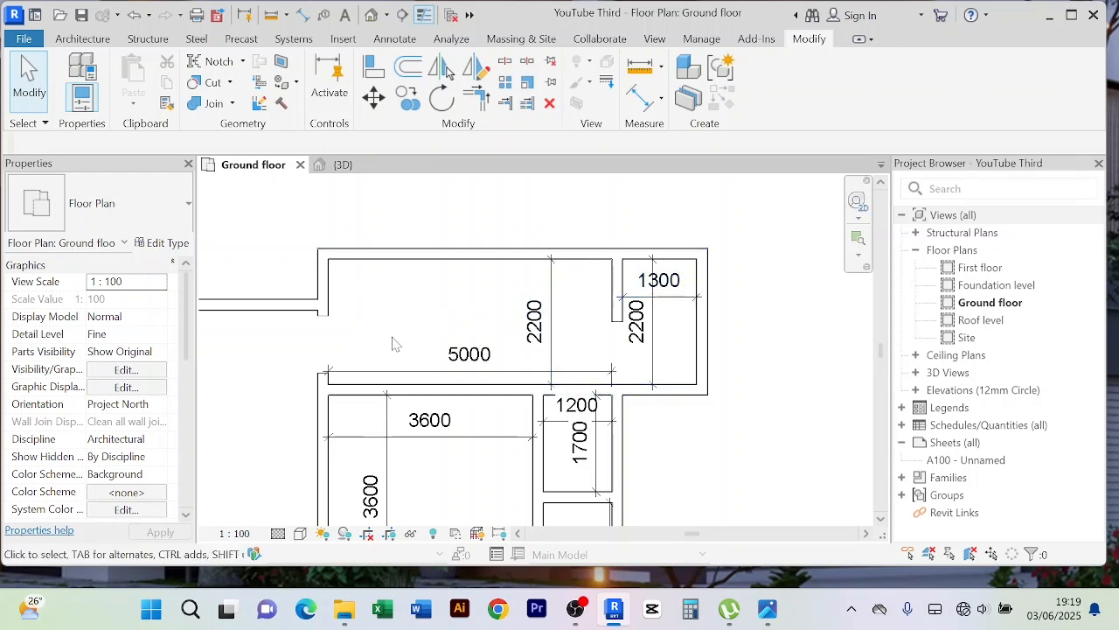
scroll(572, 307, down, 3)
middle_drag(487, 315, 539, 255)
middle_drag(375, 342, 391, 257)
scroll(407, 319, down, 1)
middle_drag(349, 419, 357, 309)
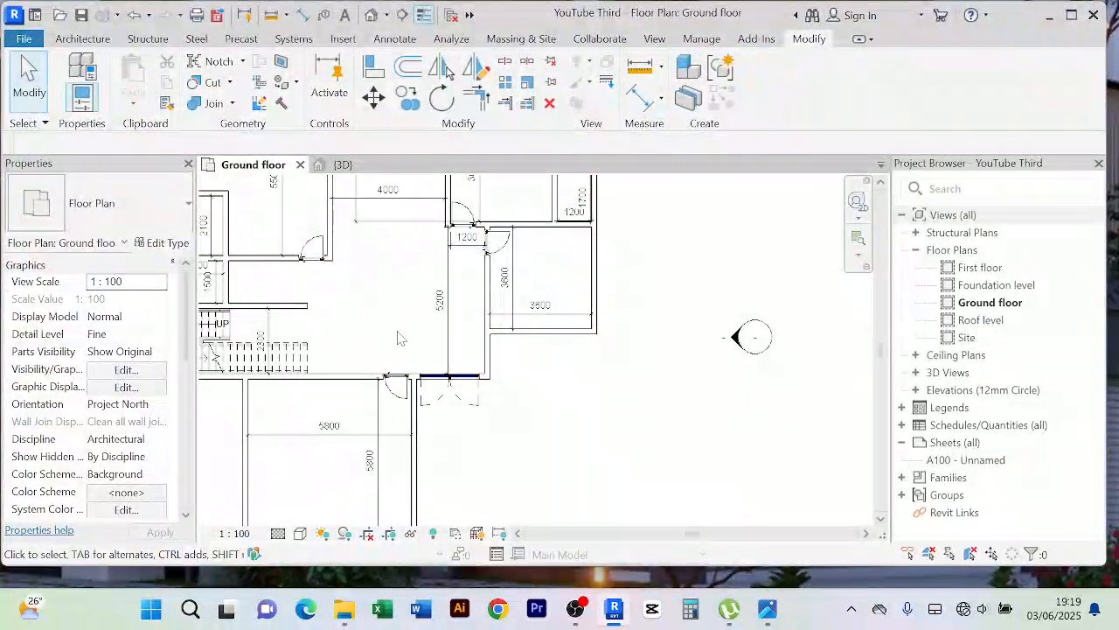
scroll(396, 316, up, 3)
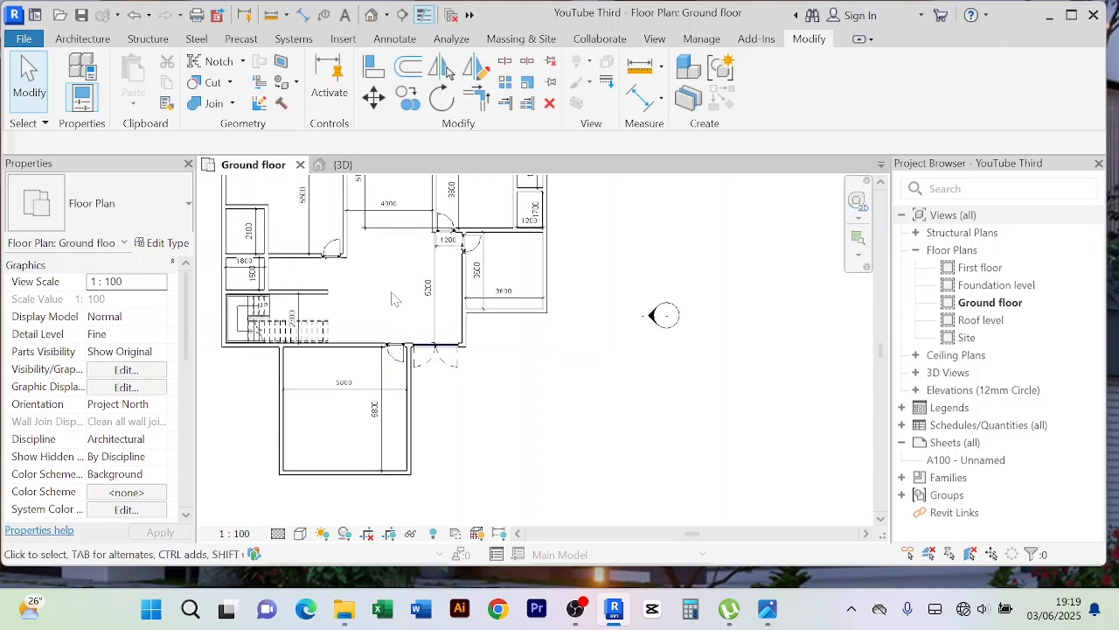
scroll(390, 303, down, 2)
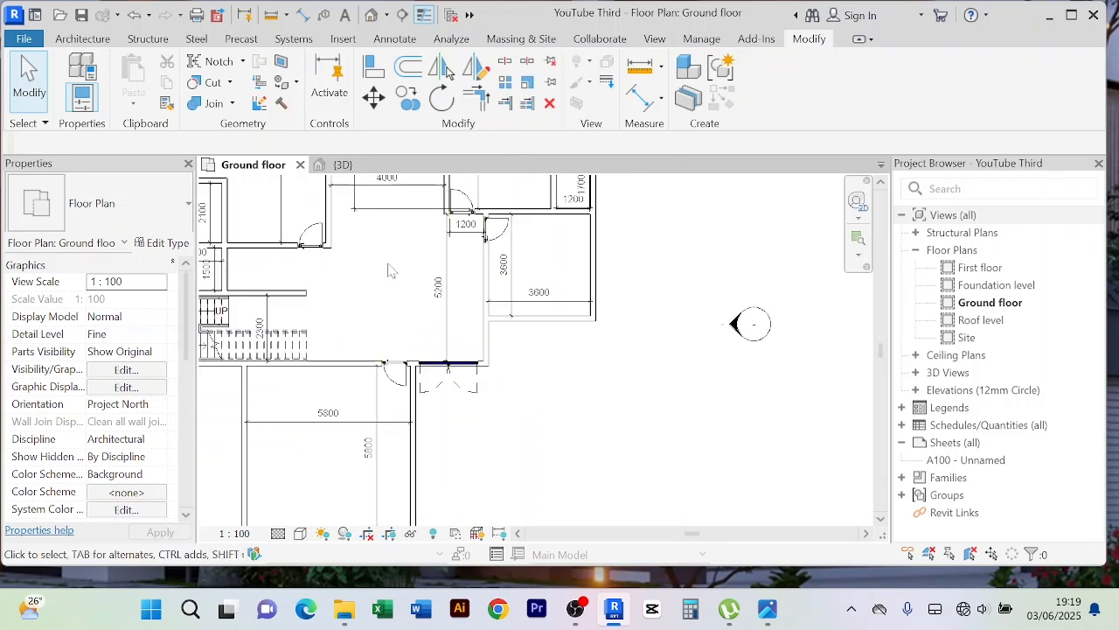
middle_drag(400, 314, 437, 267)
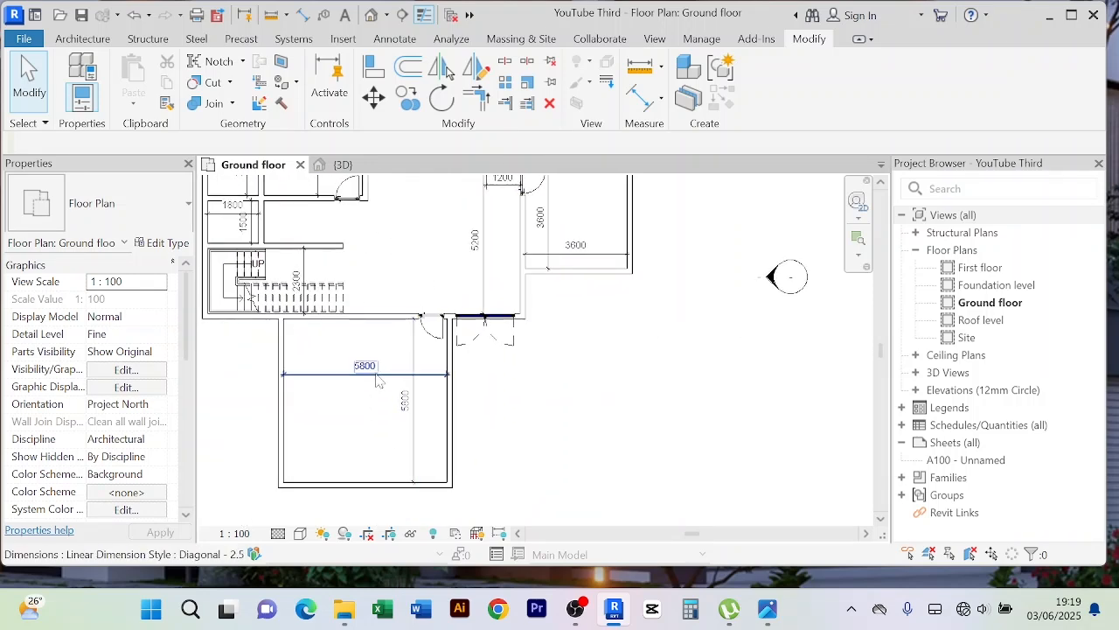
scroll(398, 406, up, 3)
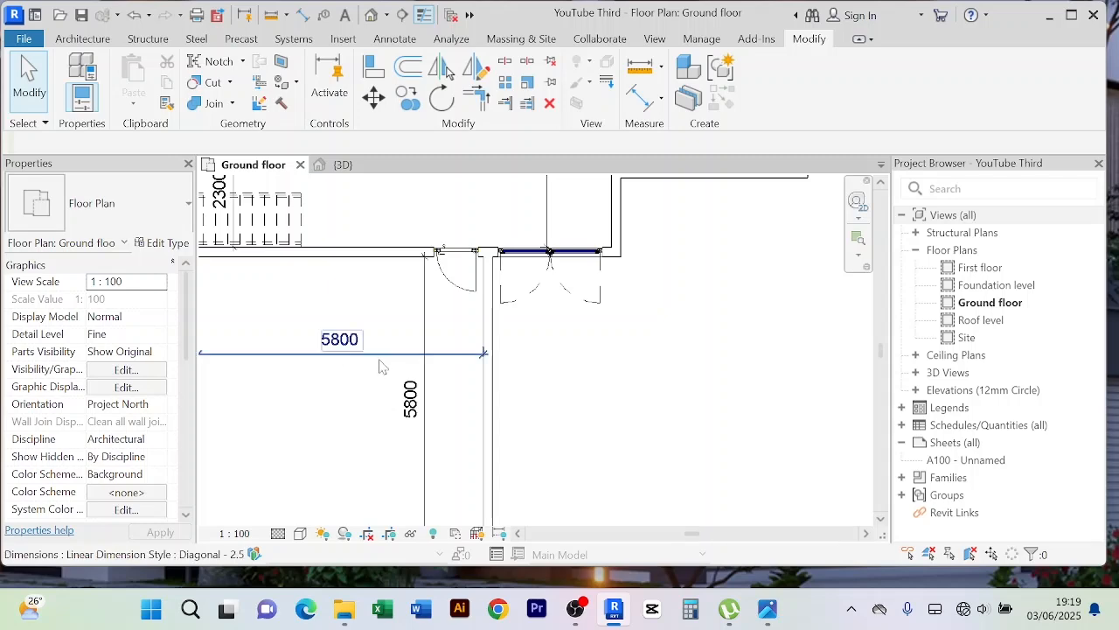
scroll(398, 341, down, 4)
scroll(380, 390, down, 2)
middle_drag(409, 330, 409, 387)
scroll(346, 374, up, 3)
scroll(328, 364, down, 3)
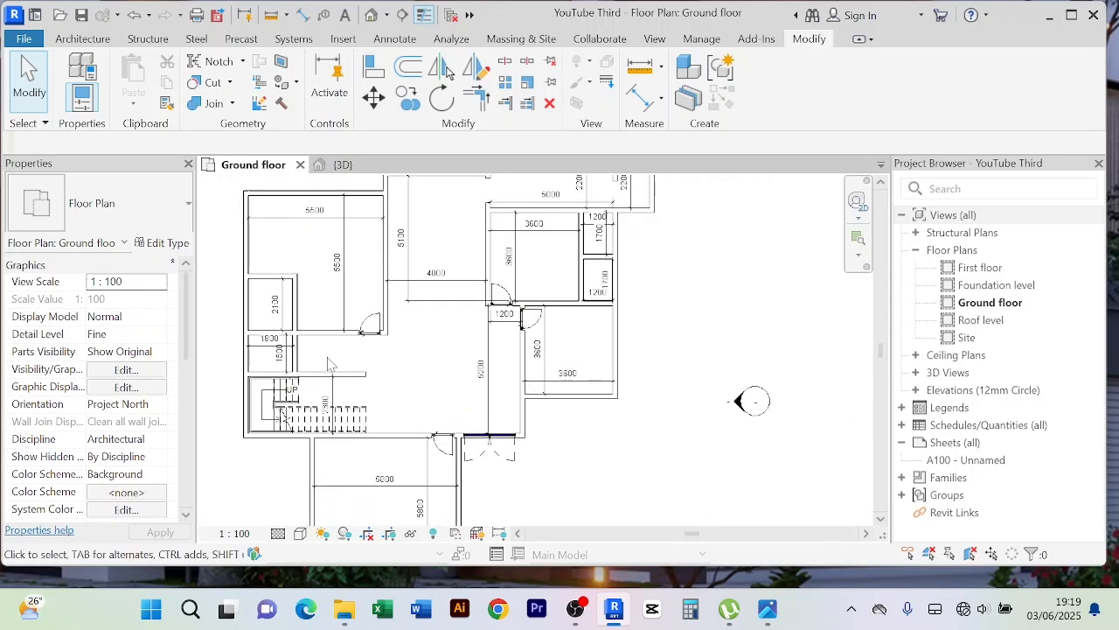
scroll(389, 391, up, 4)
scroll(378, 300, down, 3)
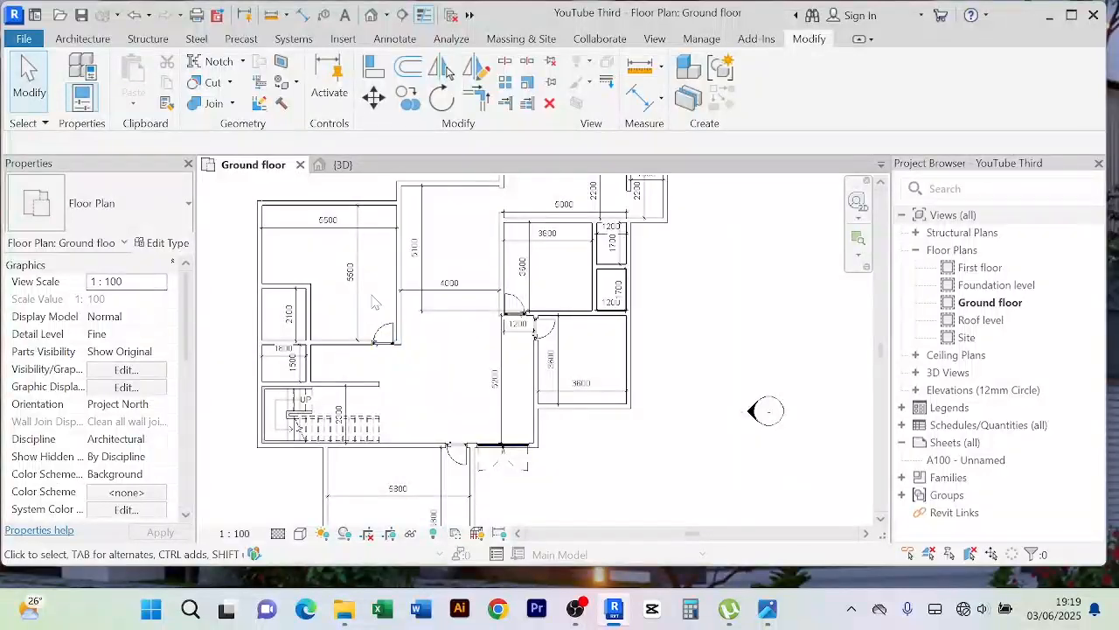
scroll(376, 297, up, 4)
scroll(376, 285, down, 1)
middle_drag(376, 286, 366, 371)
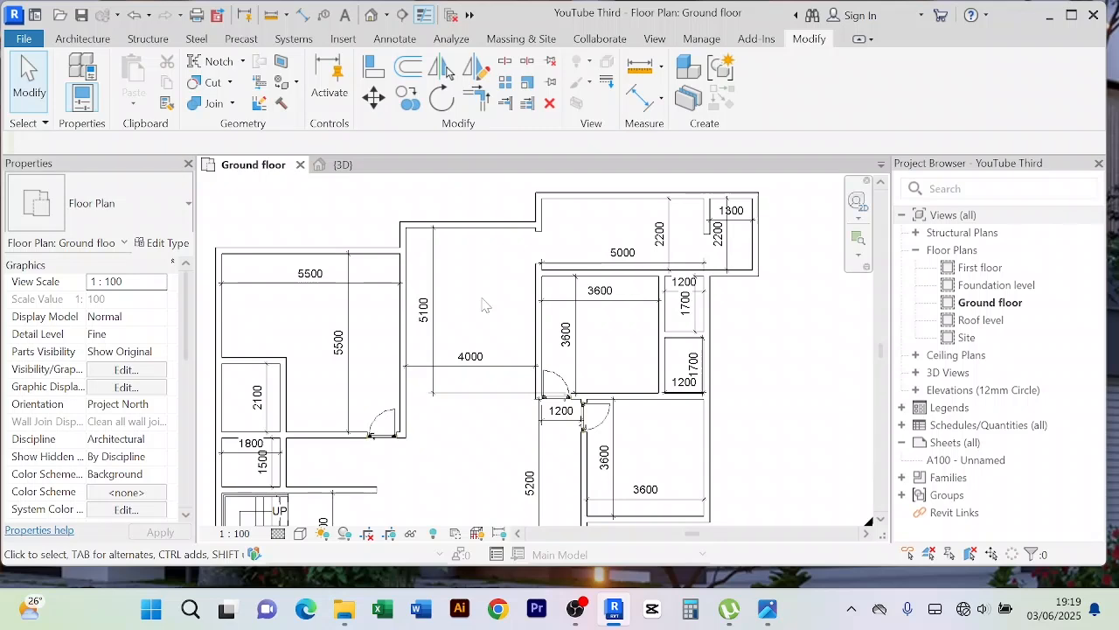
scroll(492, 318, down, 1)
middle_drag(492, 321, 481, 272)
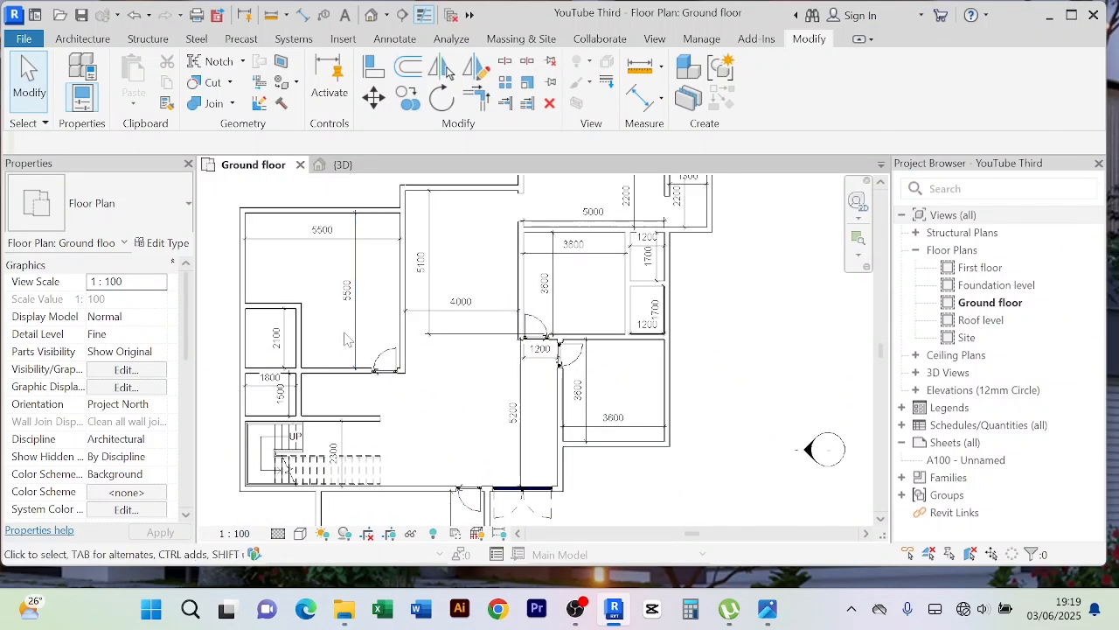
scroll(342, 332, up, 3)
middle_drag(331, 350, 382, 304)
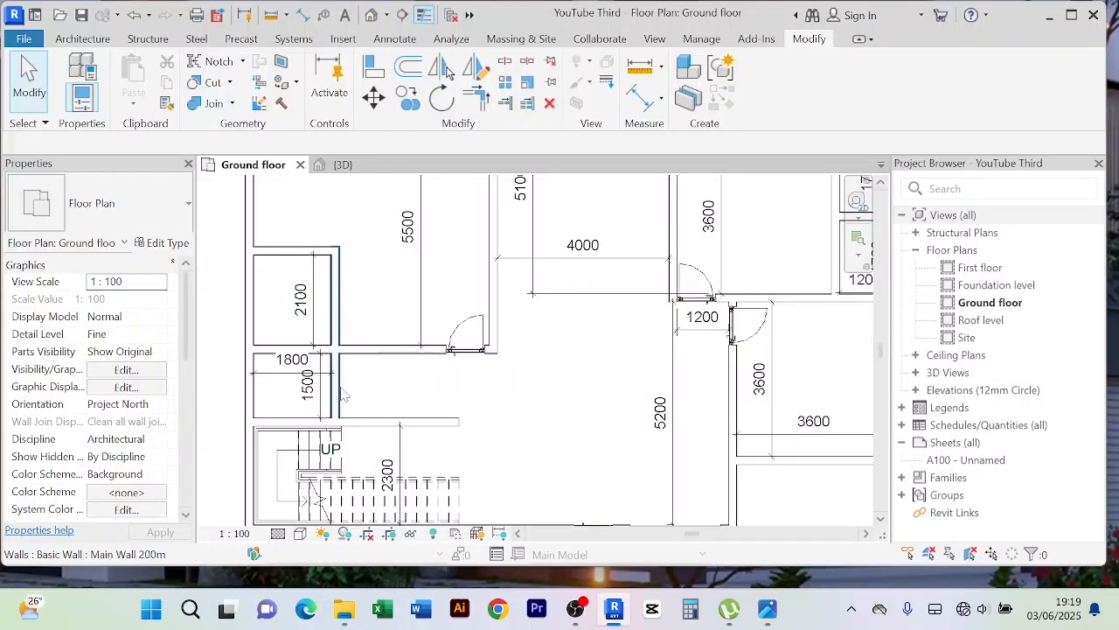
middle_drag(381, 399, 372, 383)
scroll(400, 353, down, 1)
middle_drag(527, 367, 490, 404)
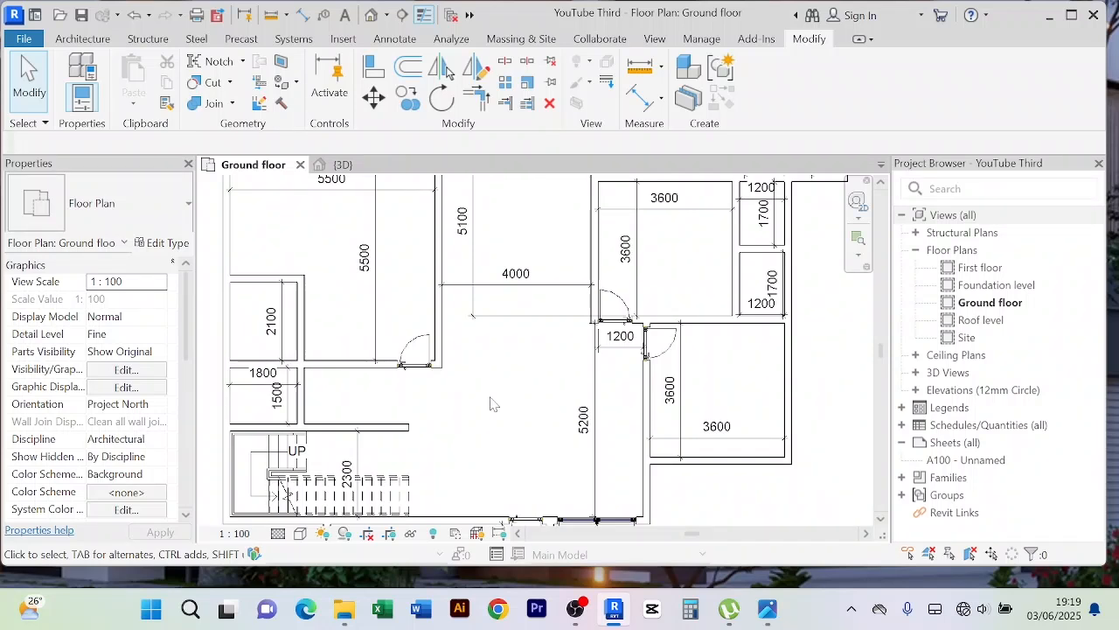
click(617, 360)
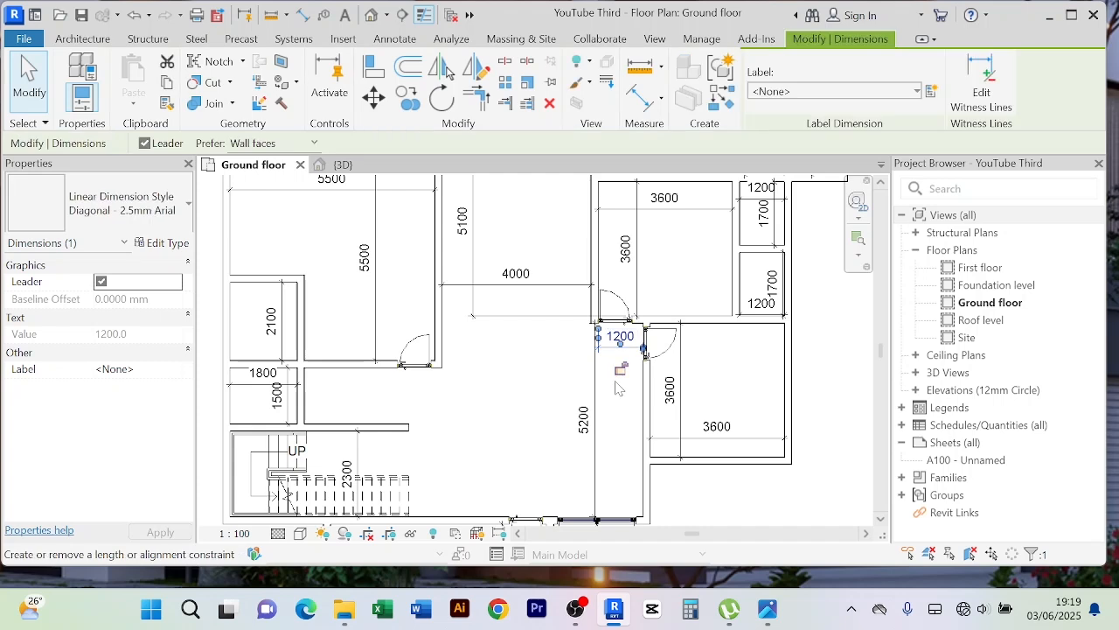
key(Escape)
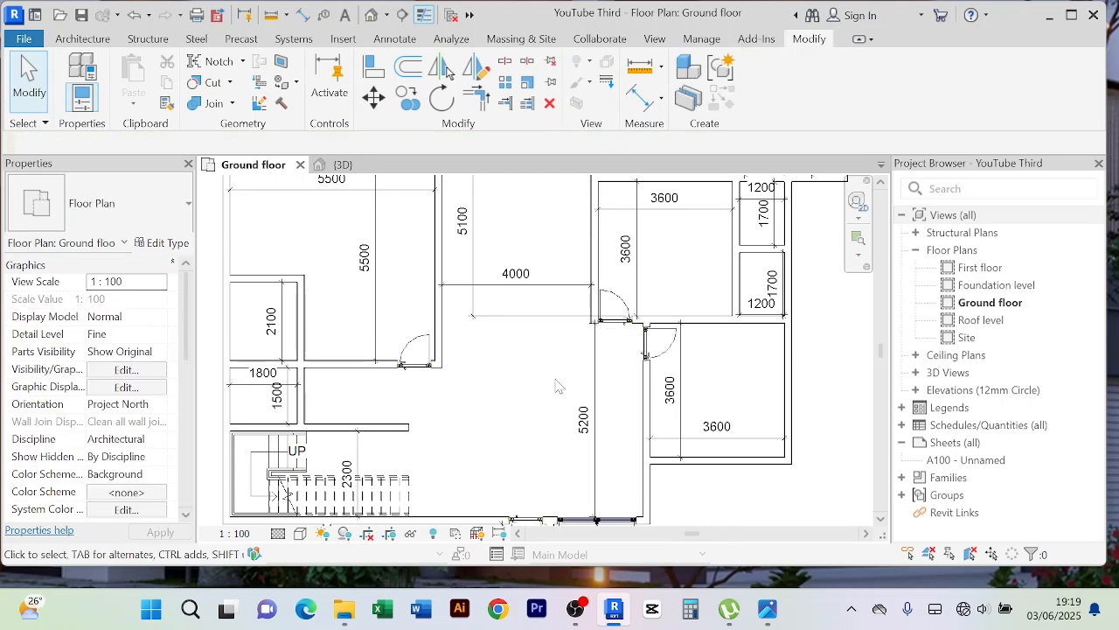
scroll(520, 387, down, 2)
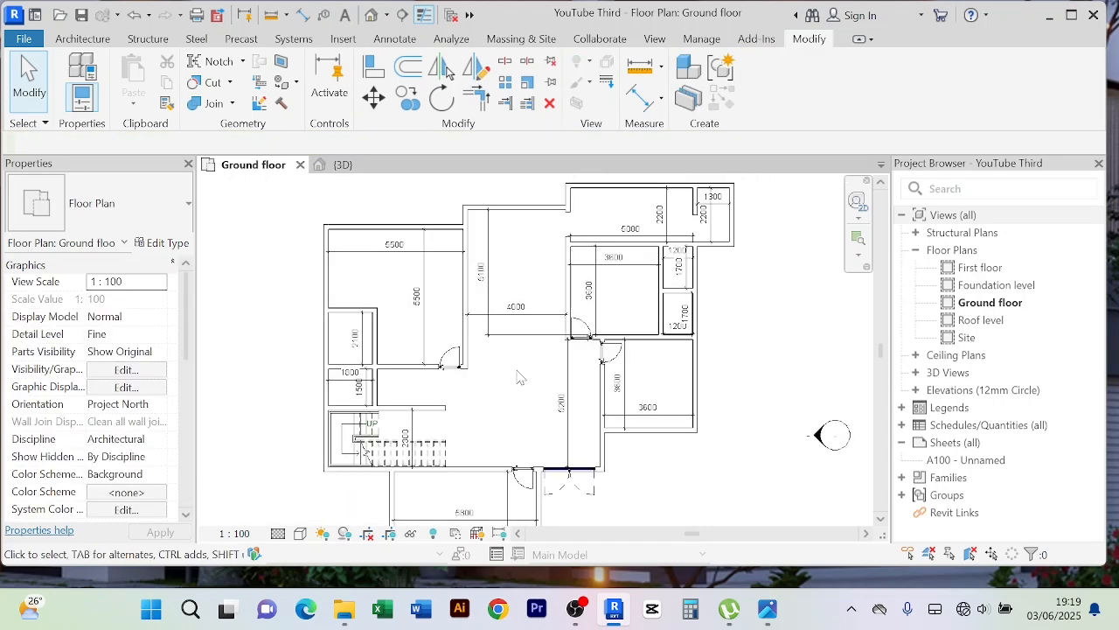
scroll(521, 378, up, 2)
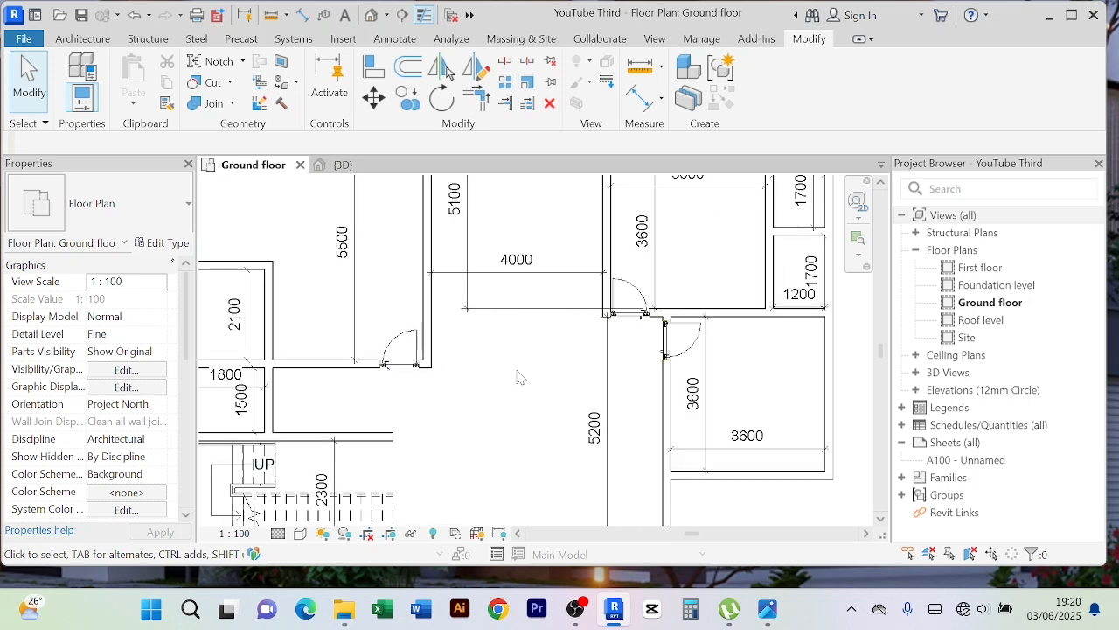
scroll(520, 377, down, 2)
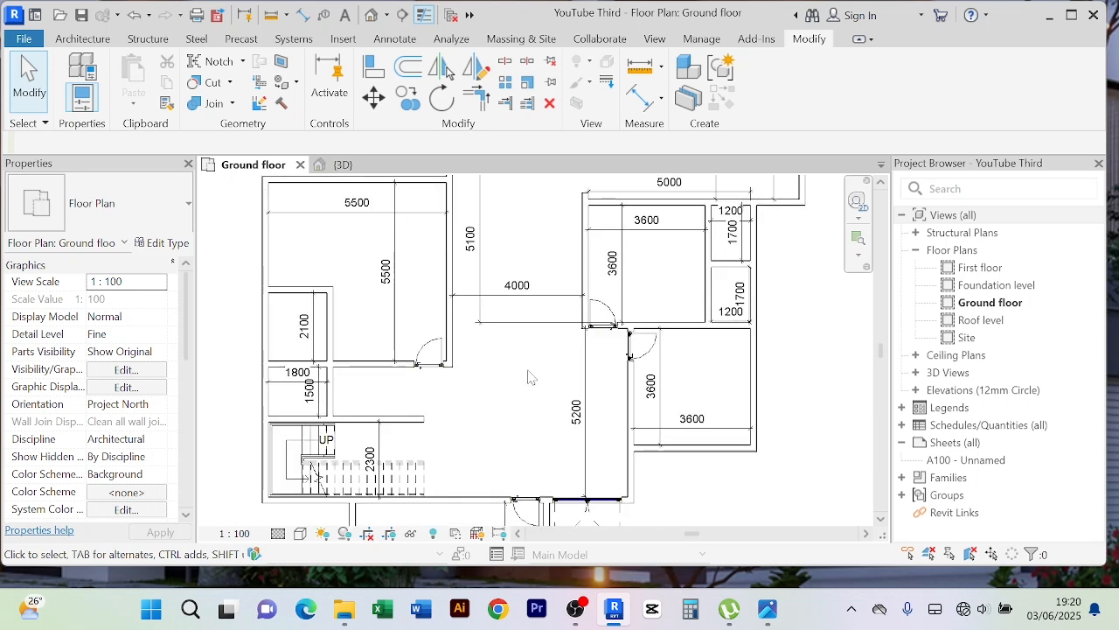
scroll(533, 368, down, 2)
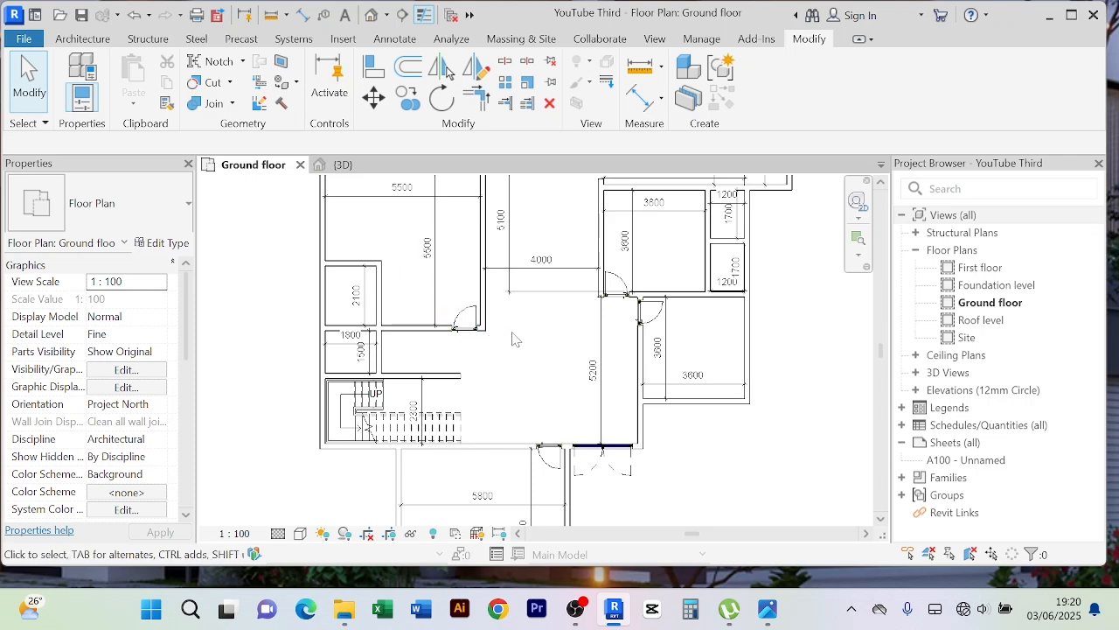
scroll(516, 337, down, 2)
scroll(443, 283, up, 5)
scroll(579, 236, down, 4)
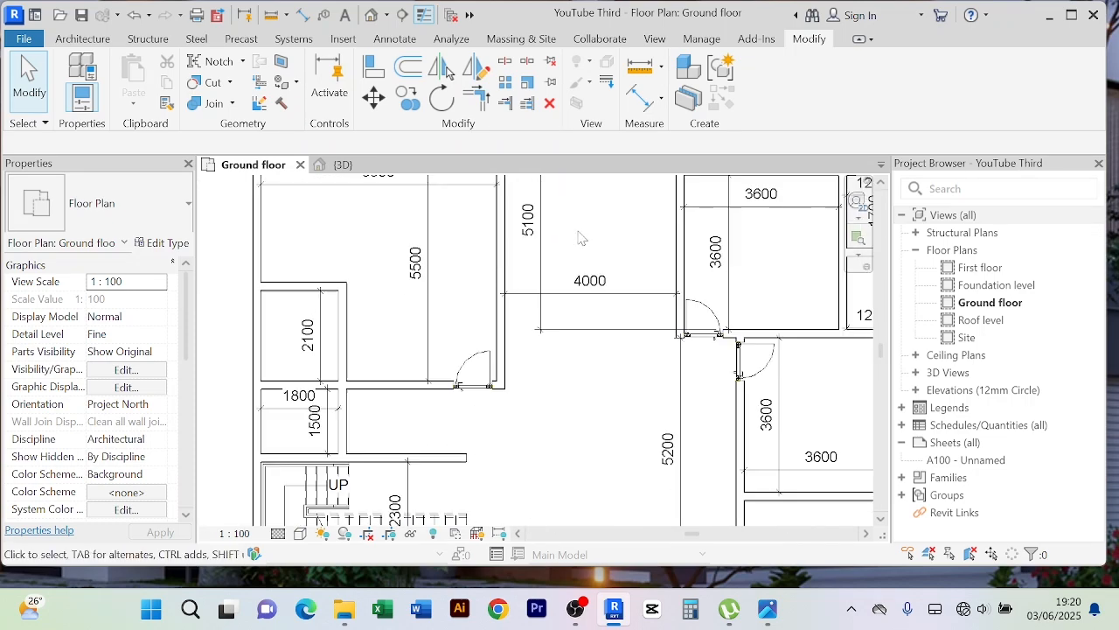
middle_drag(528, 349, 521, 348)
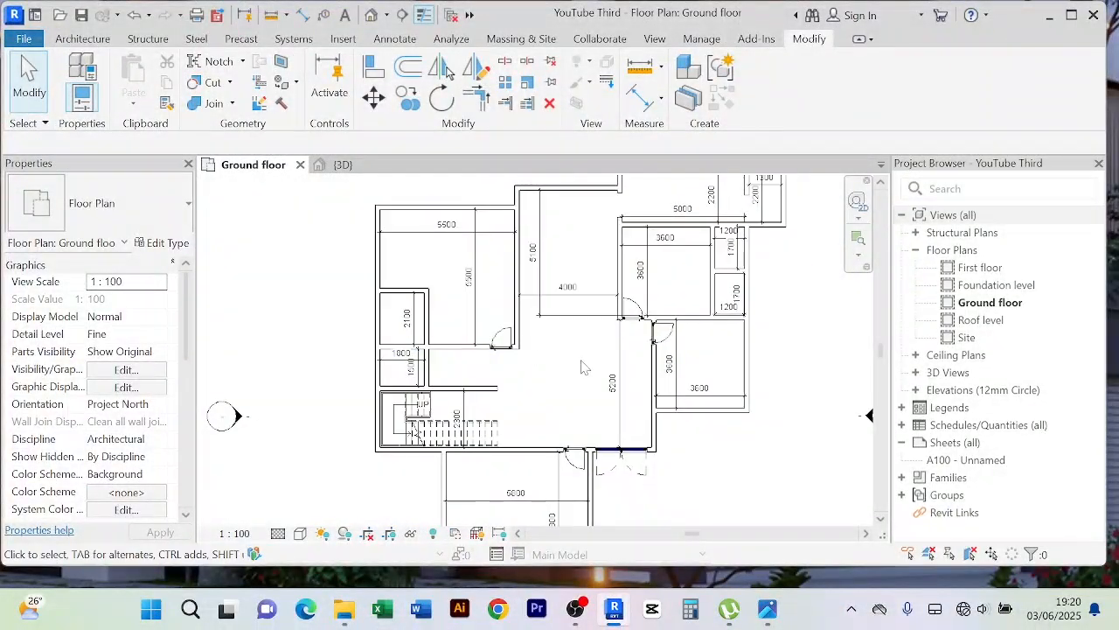
scroll(566, 365, up, 3)
scroll(533, 385, down, 4)
scroll(511, 400, up, 3)
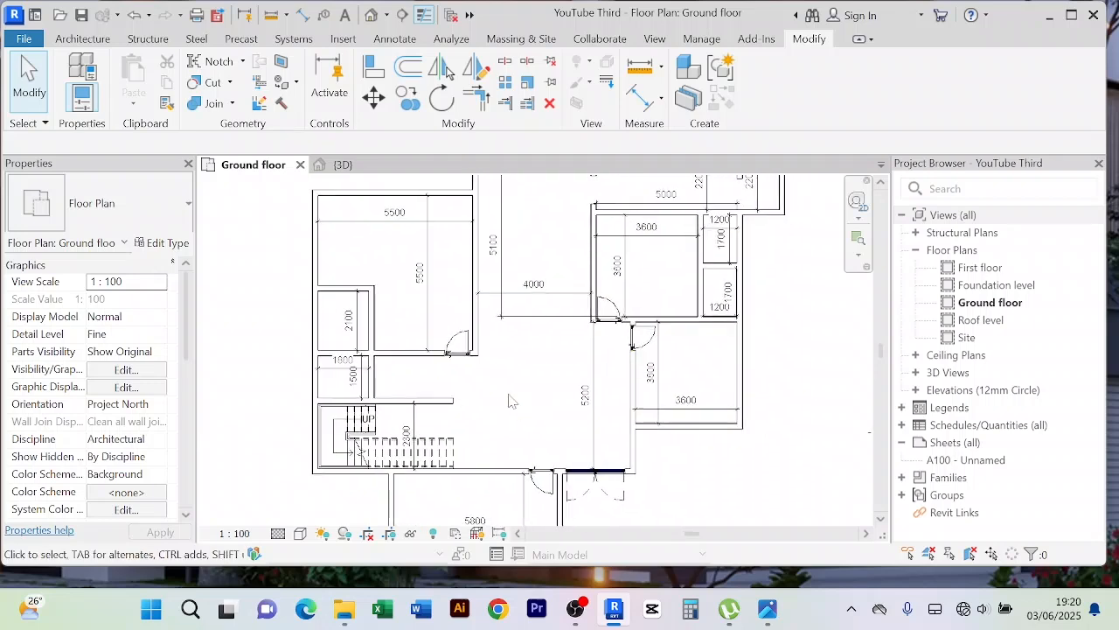
scroll(506, 381, down, 1)
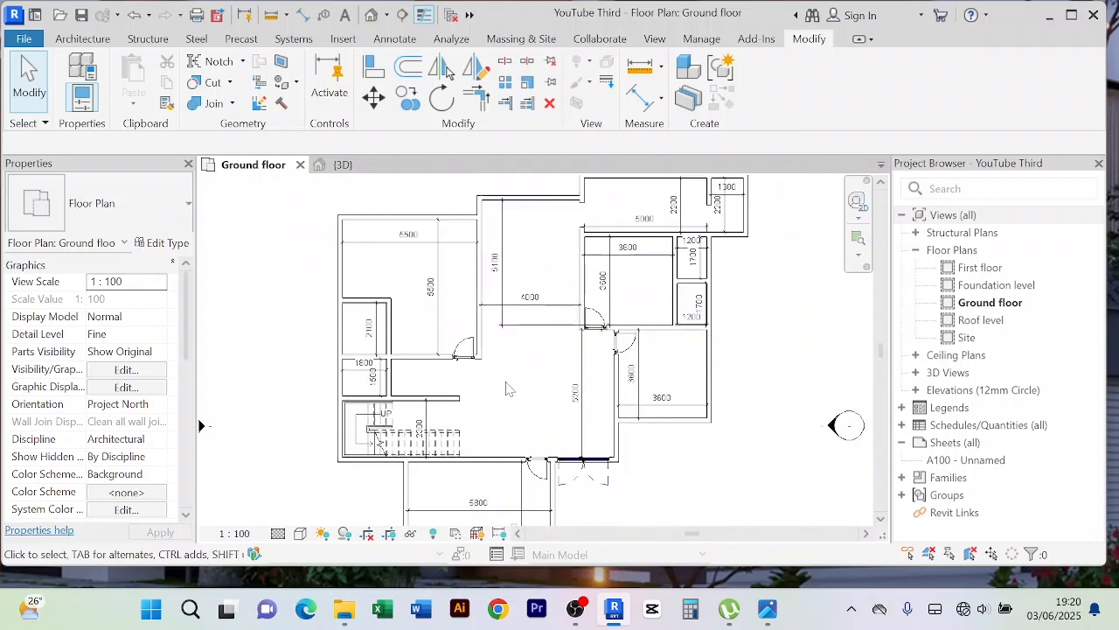
middle_drag(505, 381, 484, 331)
scroll(485, 360, down, 1)
scroll(487, 366, down, 1)
Switch to File Explorer and open the Revit project "4 Bedroom Contemprary Residential House (Class Work)" from the Designs folder on New Volume (D:)
mouse_move(344, 610)
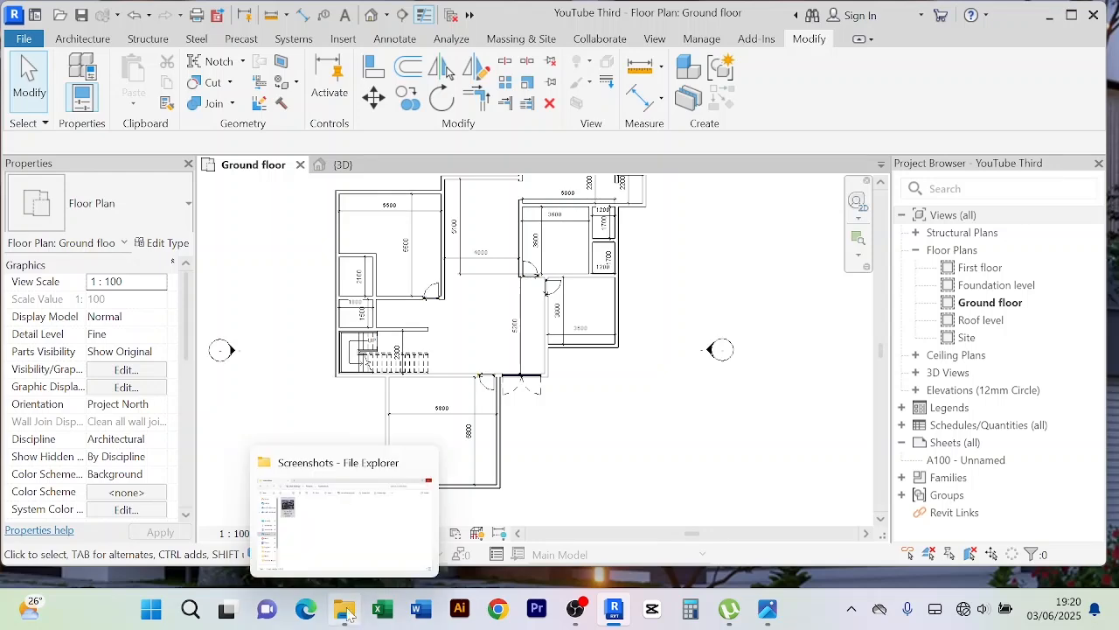
click(363, 546)
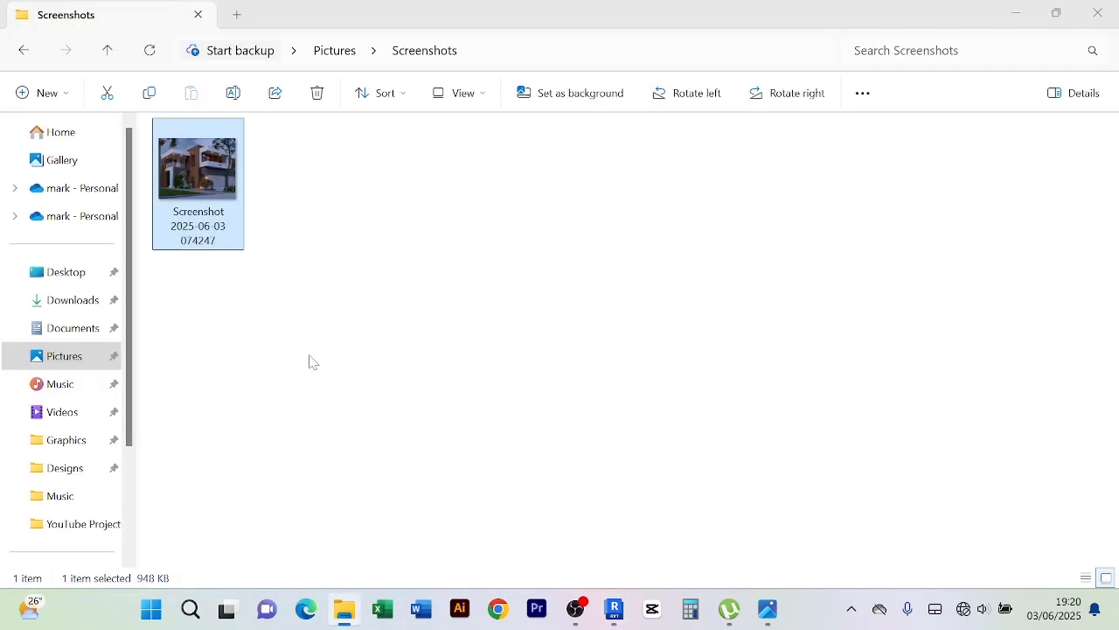
scroll(73, 490, down, 3)
click(83, 464)
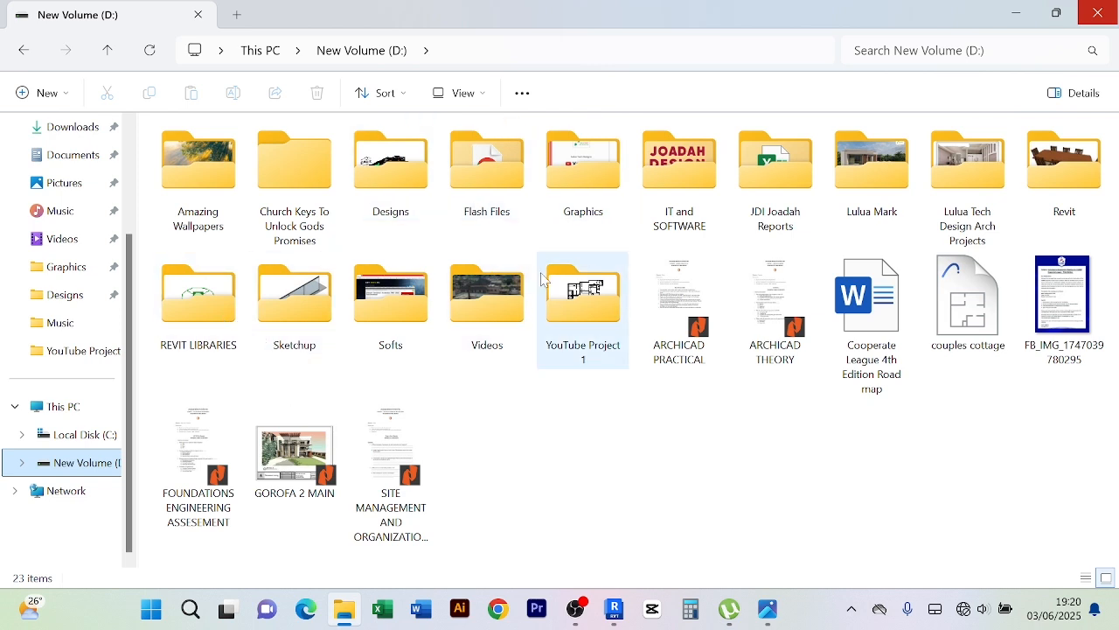
double_click(369, 179)
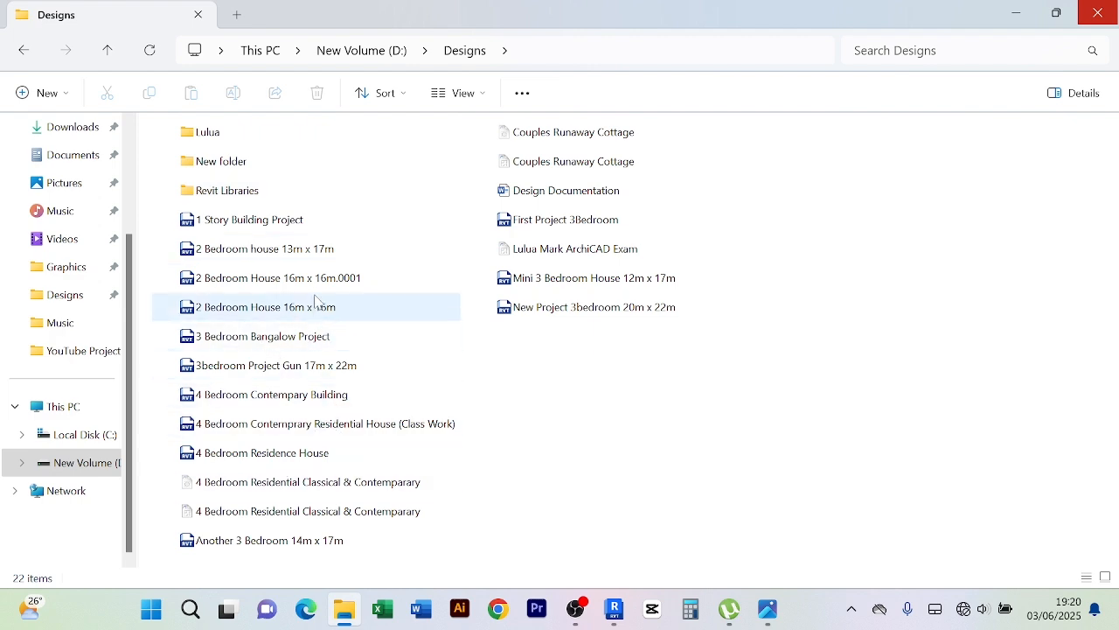
double_click(273, 429)
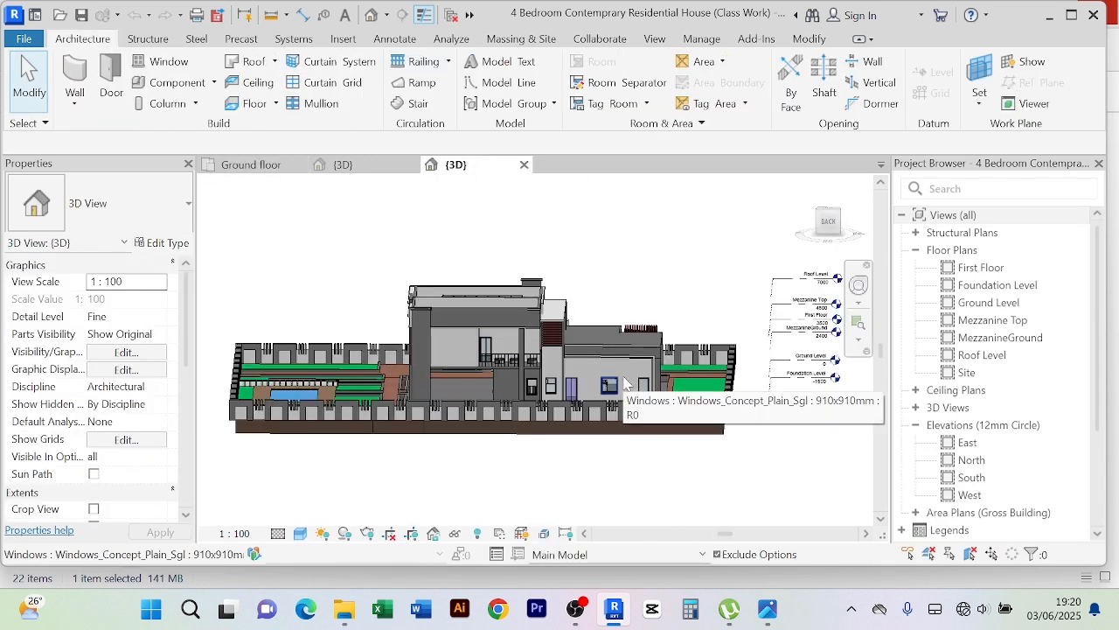
Open the Ground Level floor plan of the 4 bedroom project and locate the sliding door at the bedroom entrance beside the stair
double_click(989, 302)
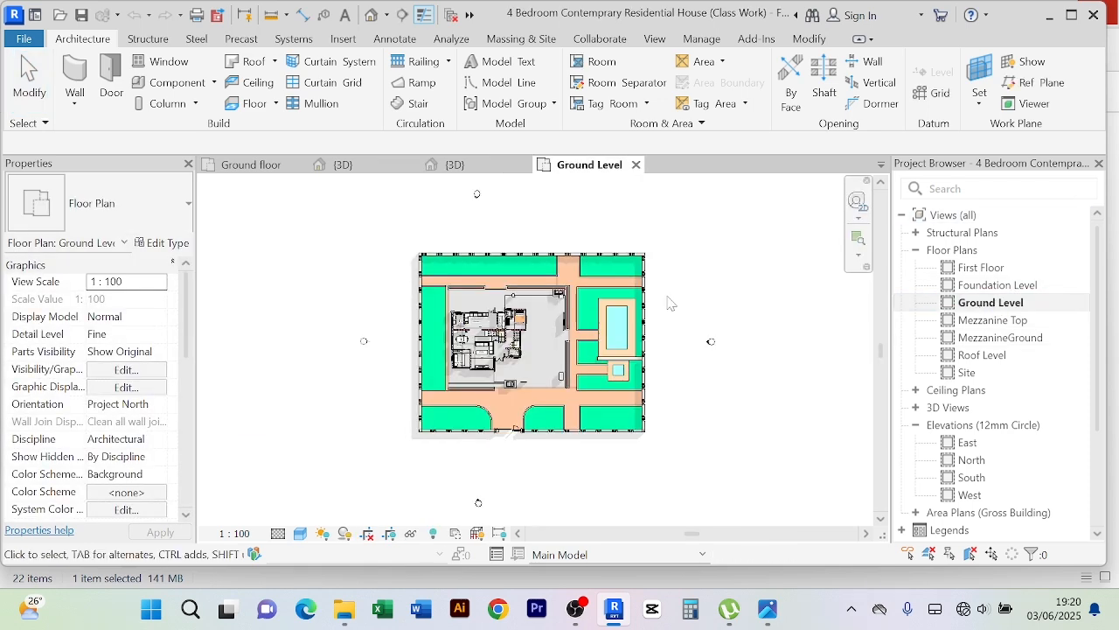
scroll(530, 347, up, 10)
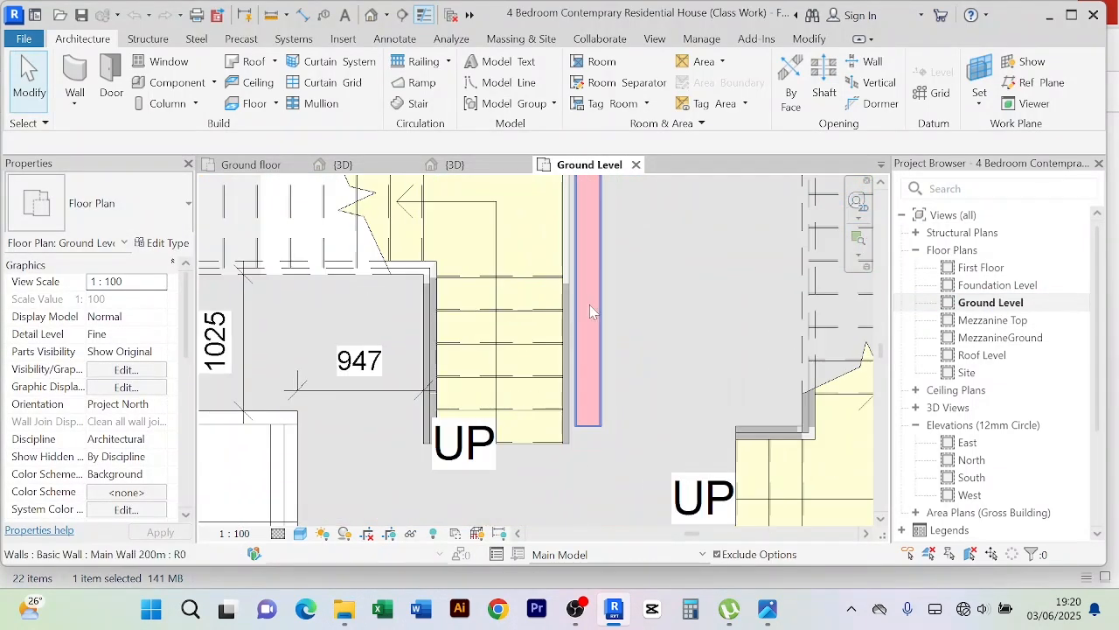
scroll(647, 313, down, 3)
middle_drag(648, 314, 590, 399)
scroll(580, 322, up, 3)
middle_drag(576, 292, 549, 367)
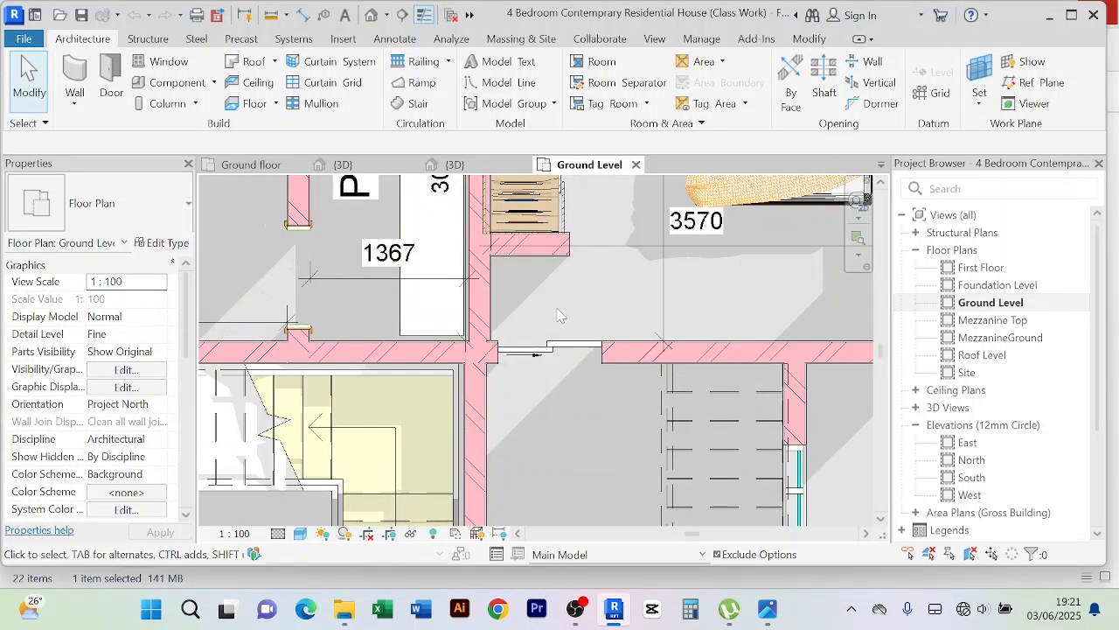
scroll(569, 367, down, 2)
middle_drag(582, 319, 582, 358)
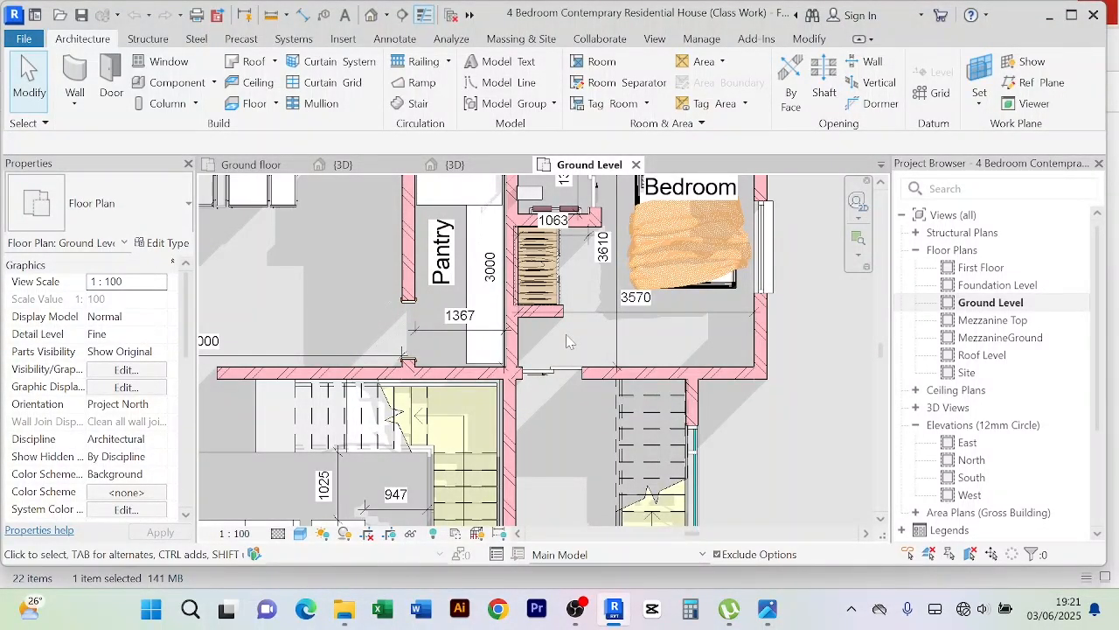
Copy the bedroom's M_Door-Double-Sliding 1500 x 2000mm door and paste it into YouTube Third's Ground floor plan, accepting the duplicate types
click(560, 378)
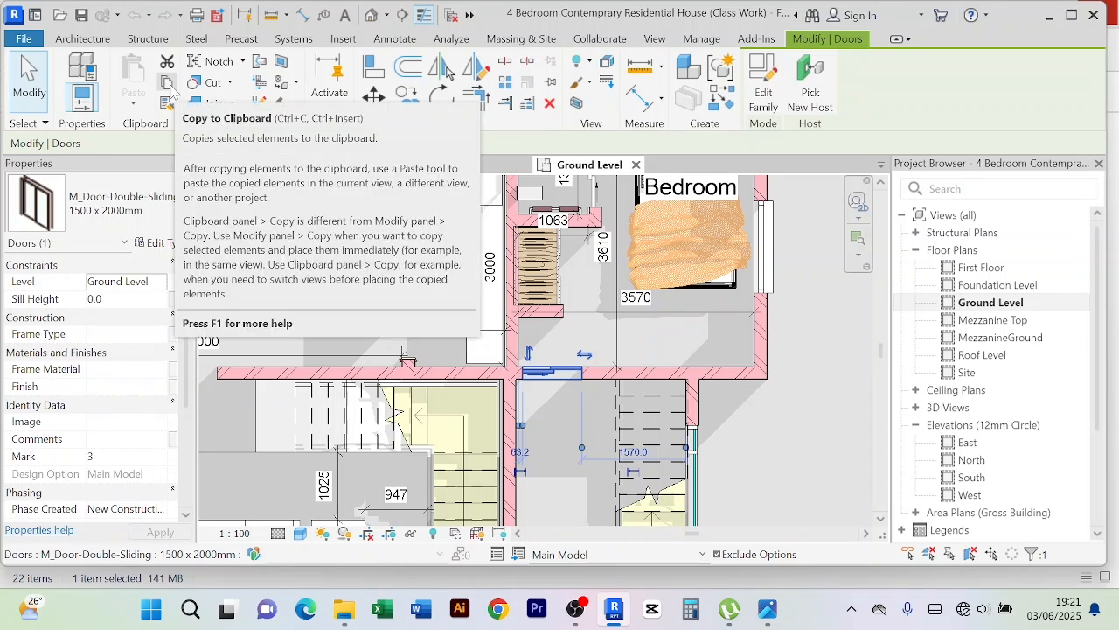
click(169, 87)
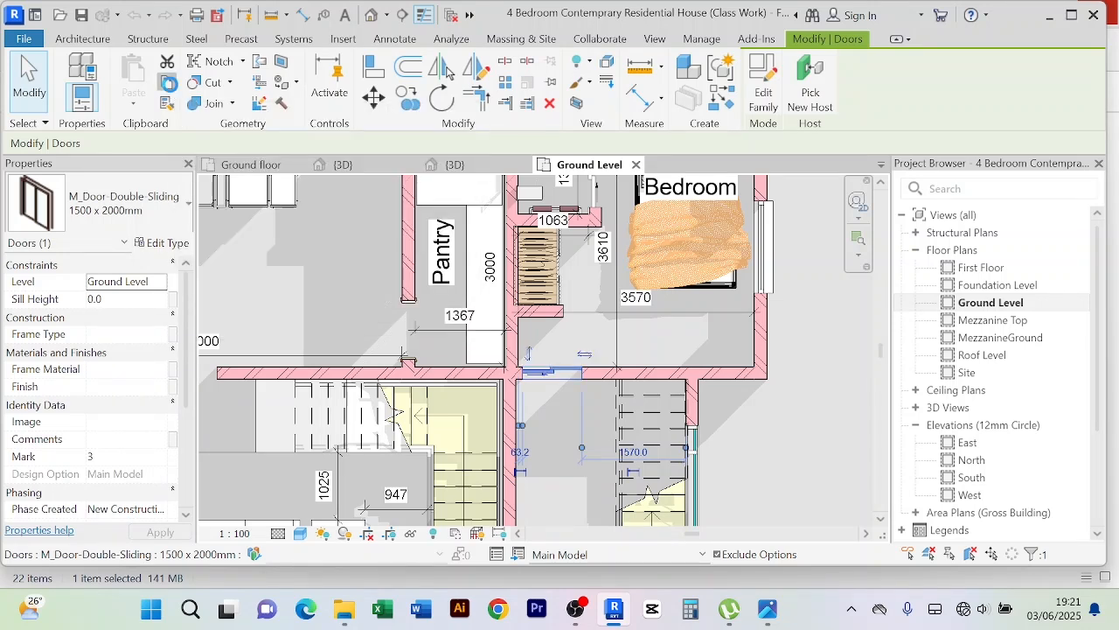
click(252, 166)
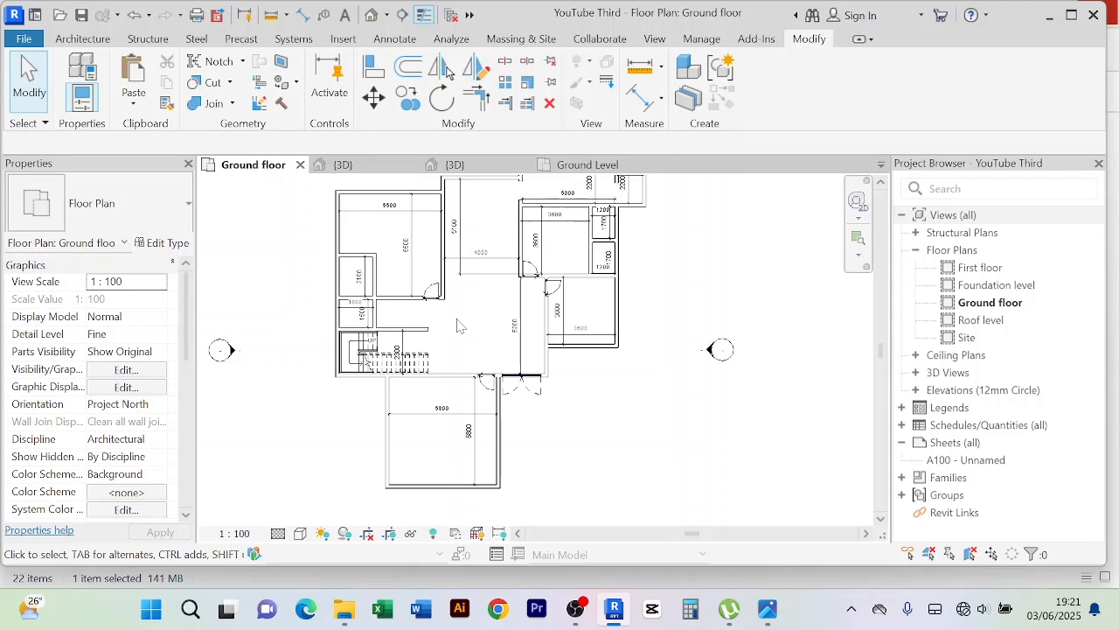
click(80, 40)
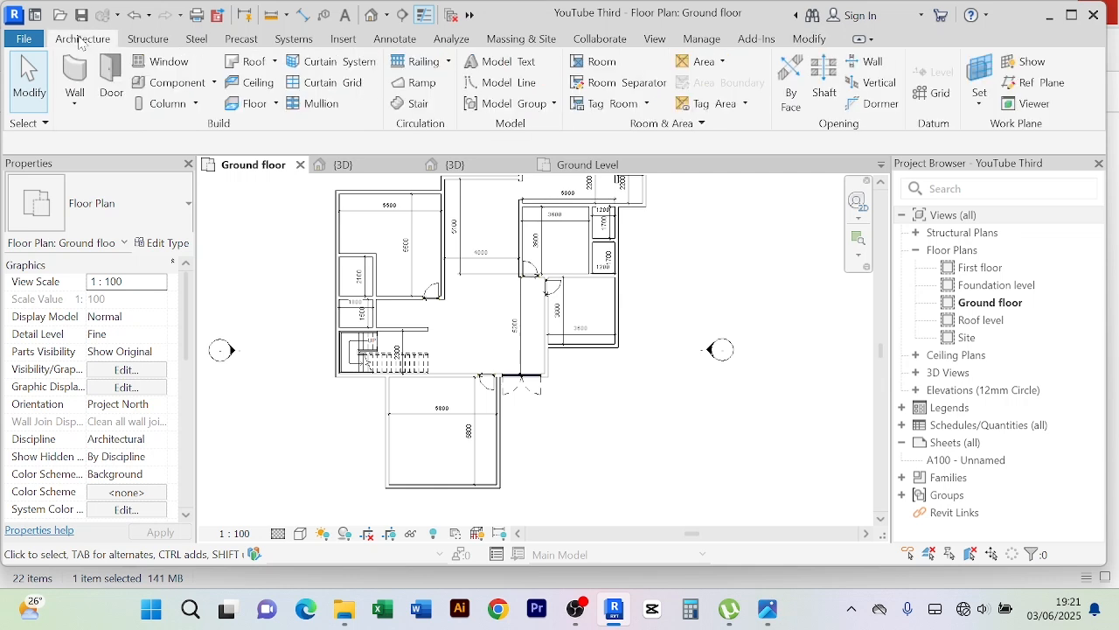
click(114, 83)
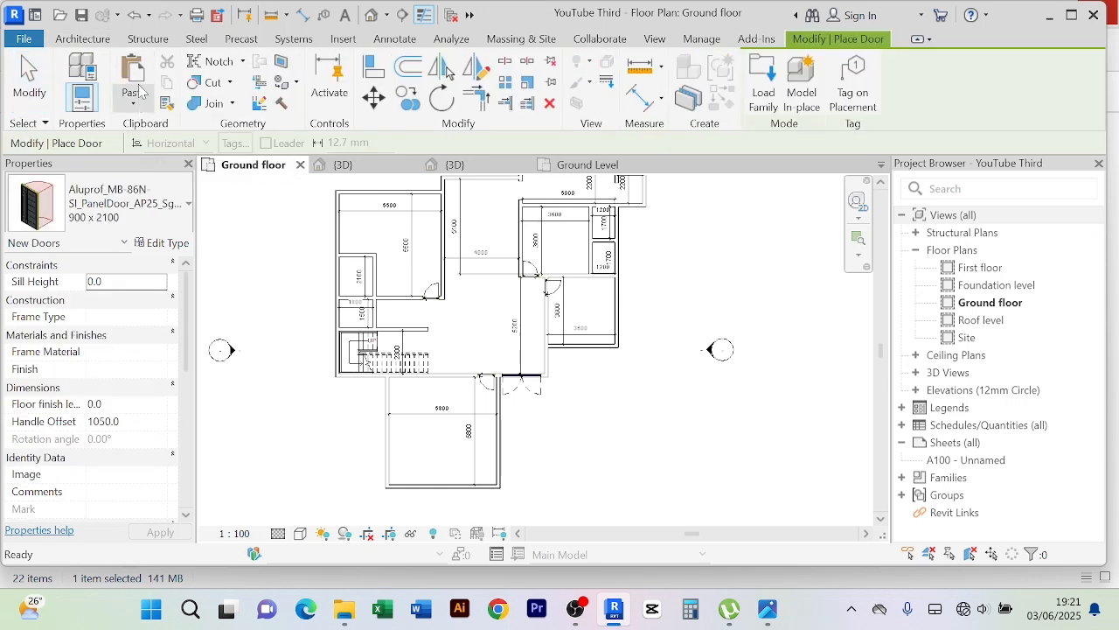
click(137, 80)
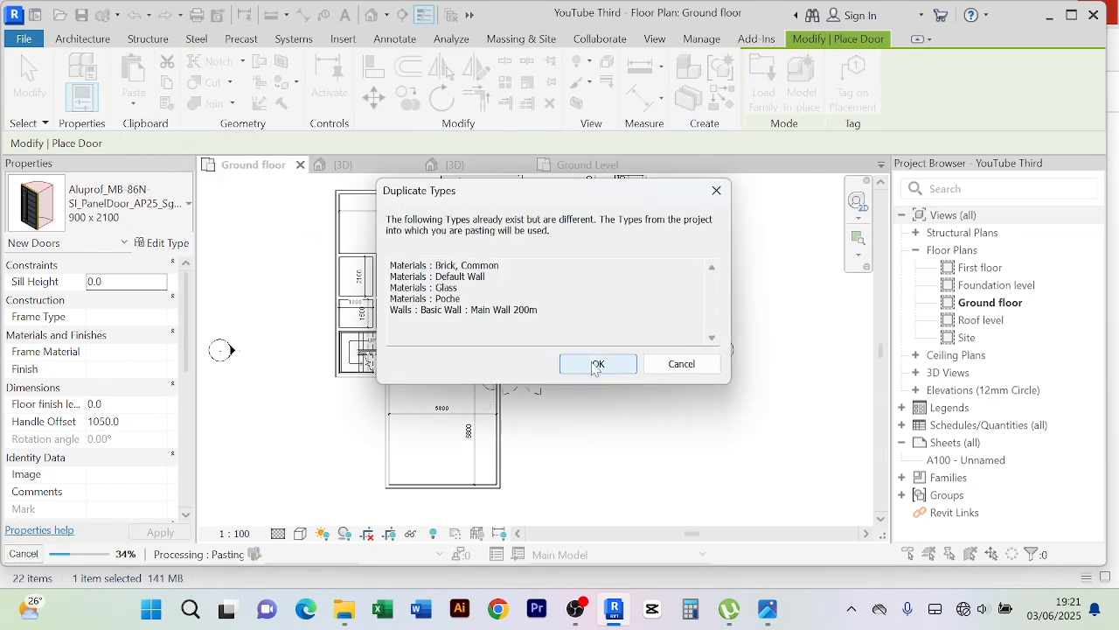
click(598, 365)
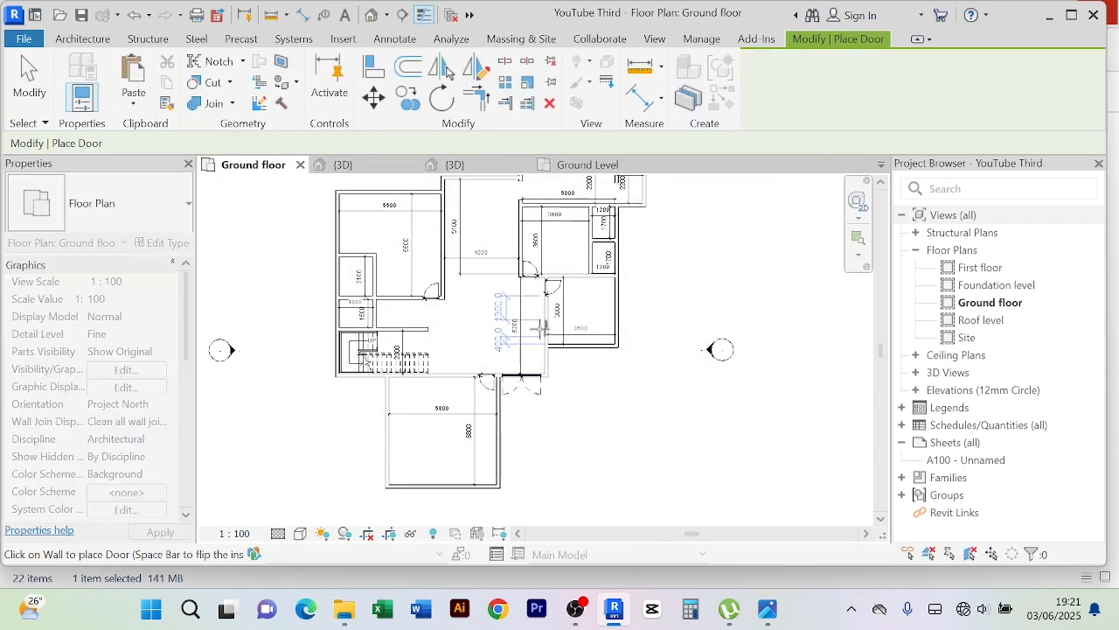
Place the pasted double sliding door in the 1800 x 1500 room's wall facing the hallway above the stair, and end the placement
scroll(458, 268, up, 5)
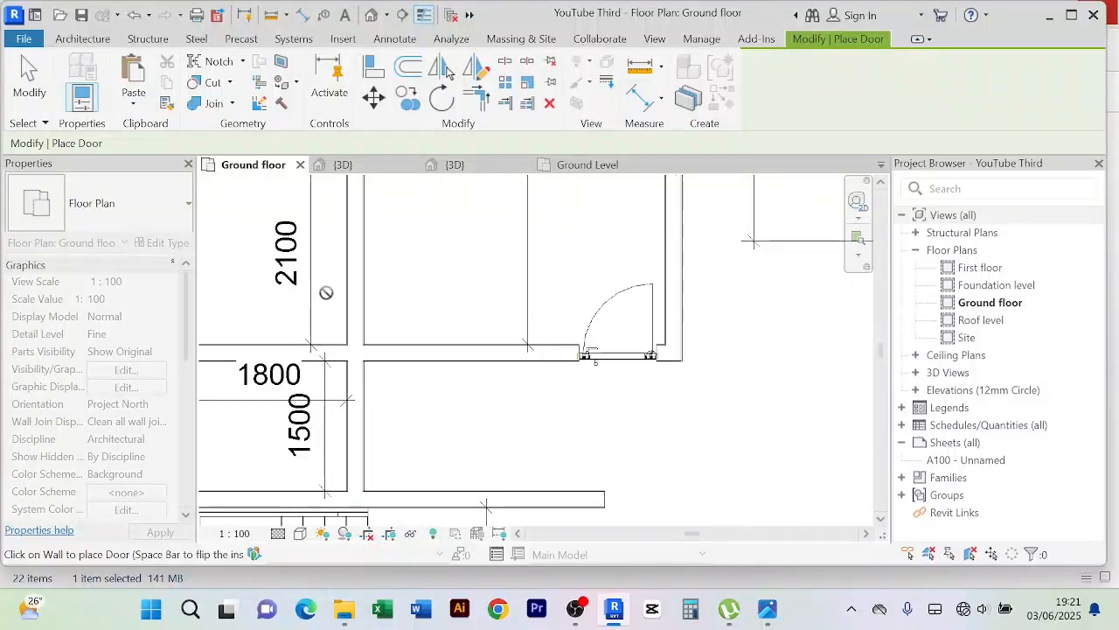
scroll(347, 369, up, 4)
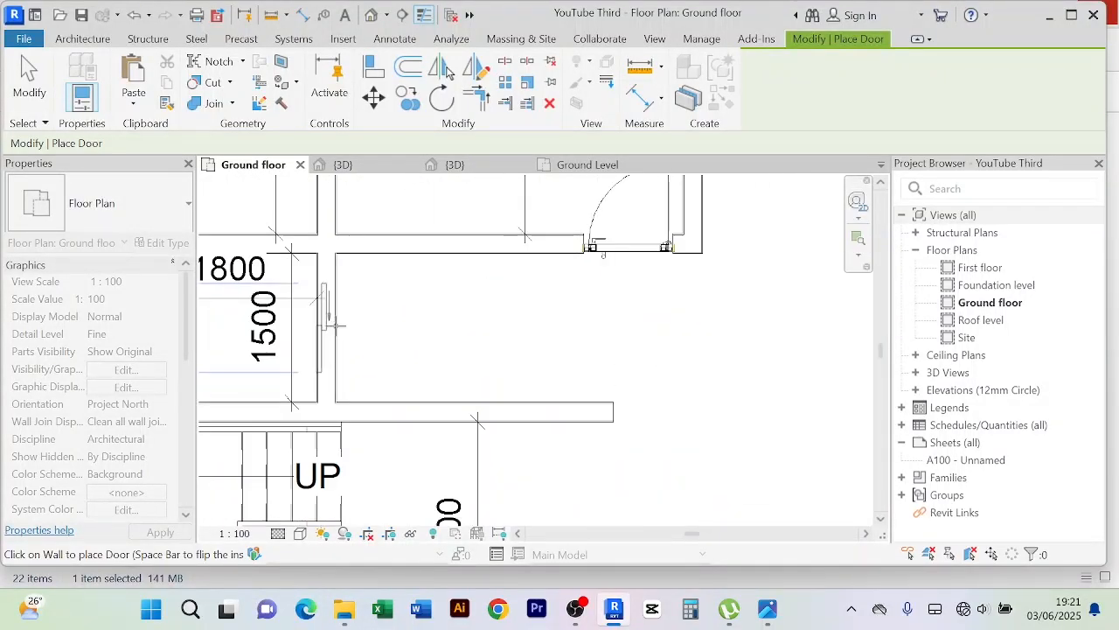
click(335, 325)
key(Escape)
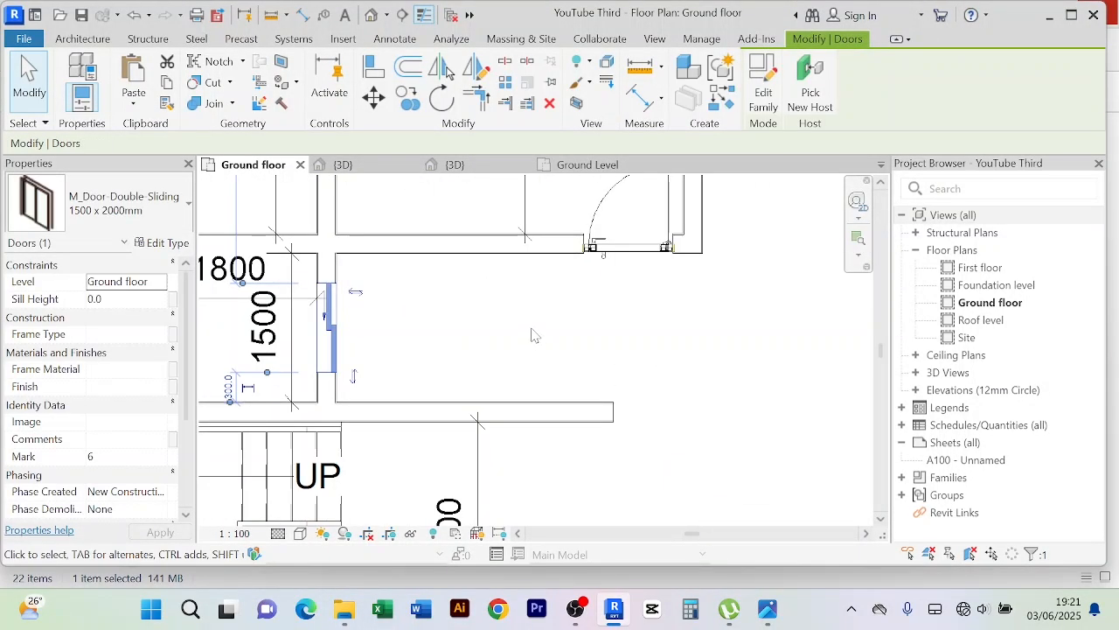
right_click(530, 335)
click(603, 51)
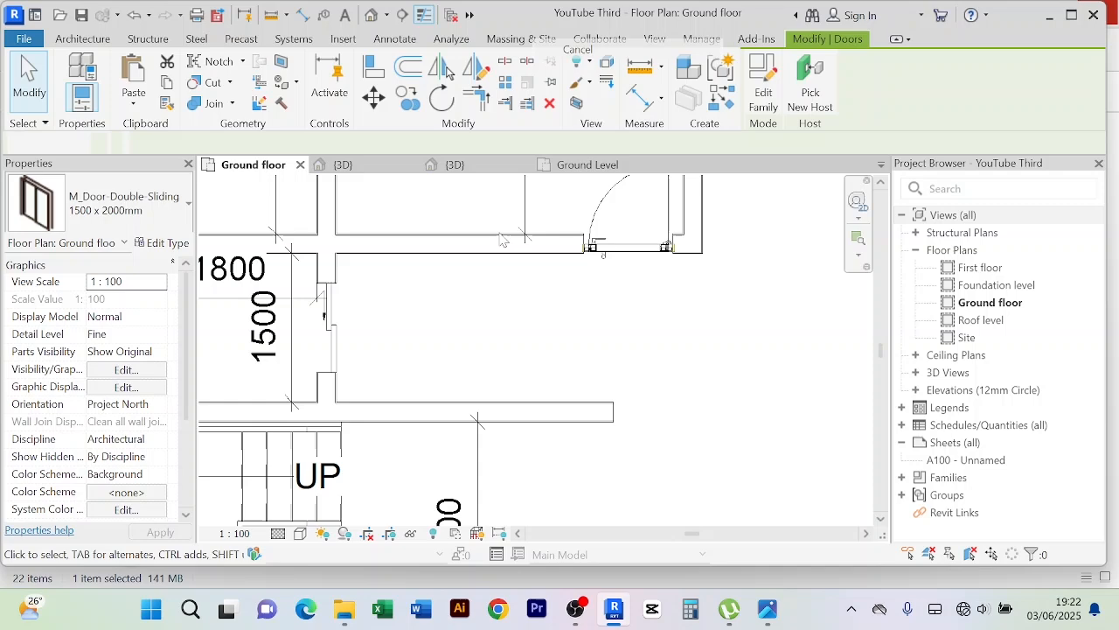
right_click(472, 320)
click(538, 269)
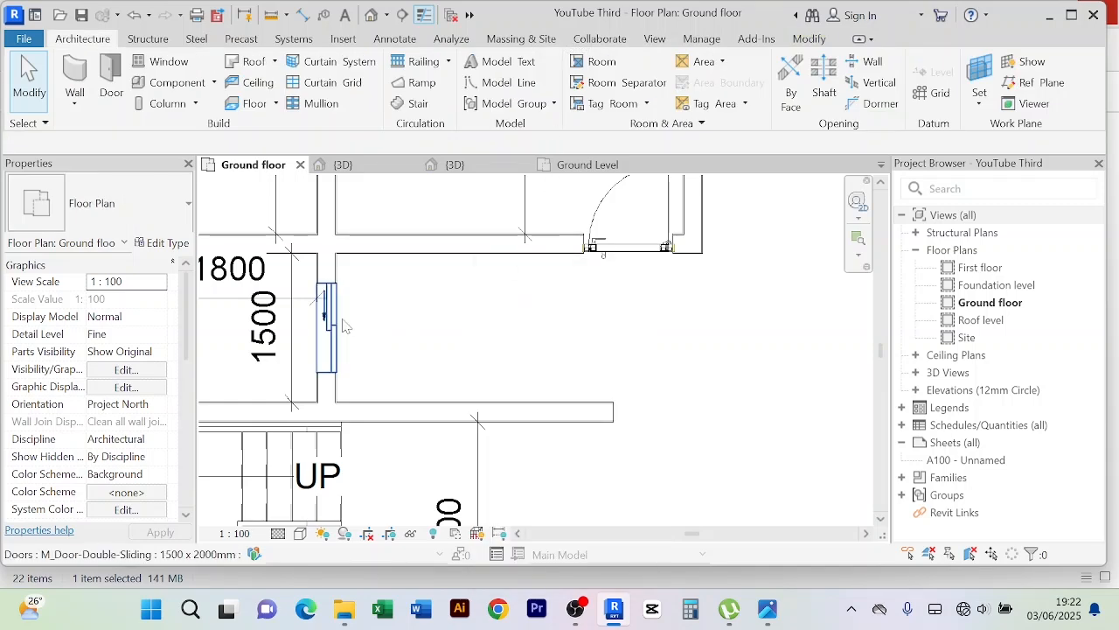
Flip the facing of the 1800 x 1500 room's sliding door so its panels sit on the room's inner side
click(343, 326)
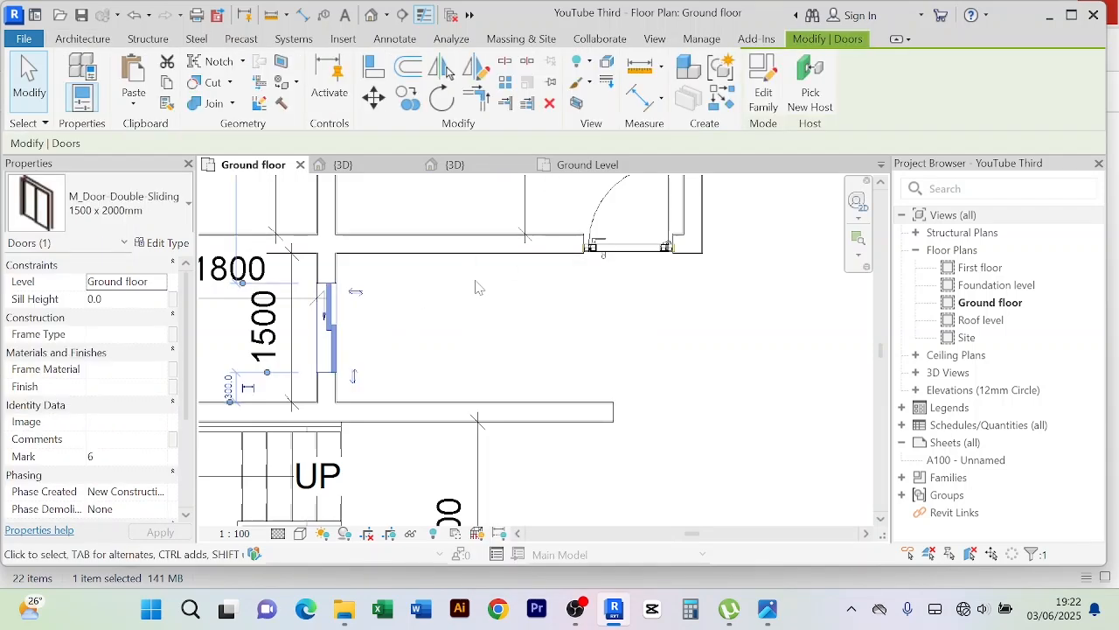
click(356, 293)
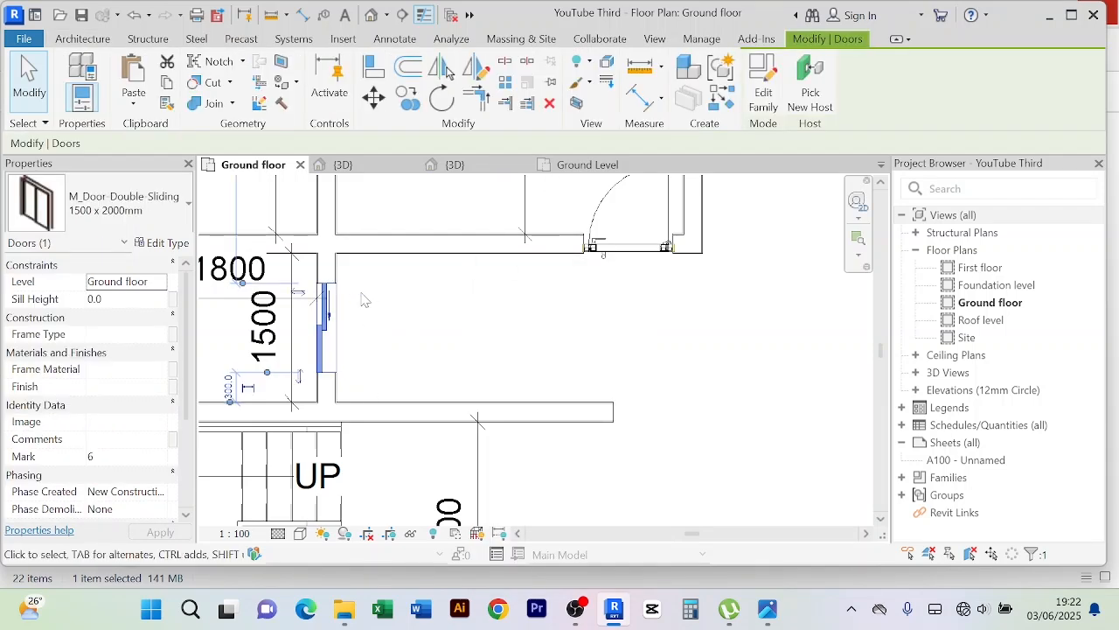
click(407, 325)
scroll(418, 318, down, 2)
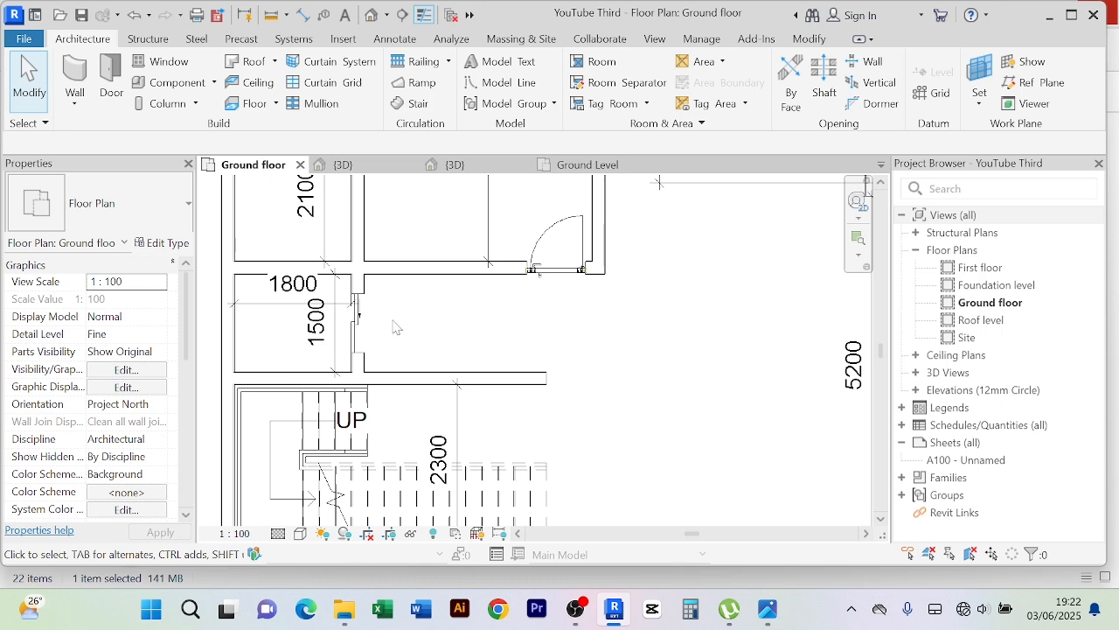
Create a similar sliding door in the wall between the lower 1200 x 1700 room and the 3600 x 3600 room below it
click(357, 315)
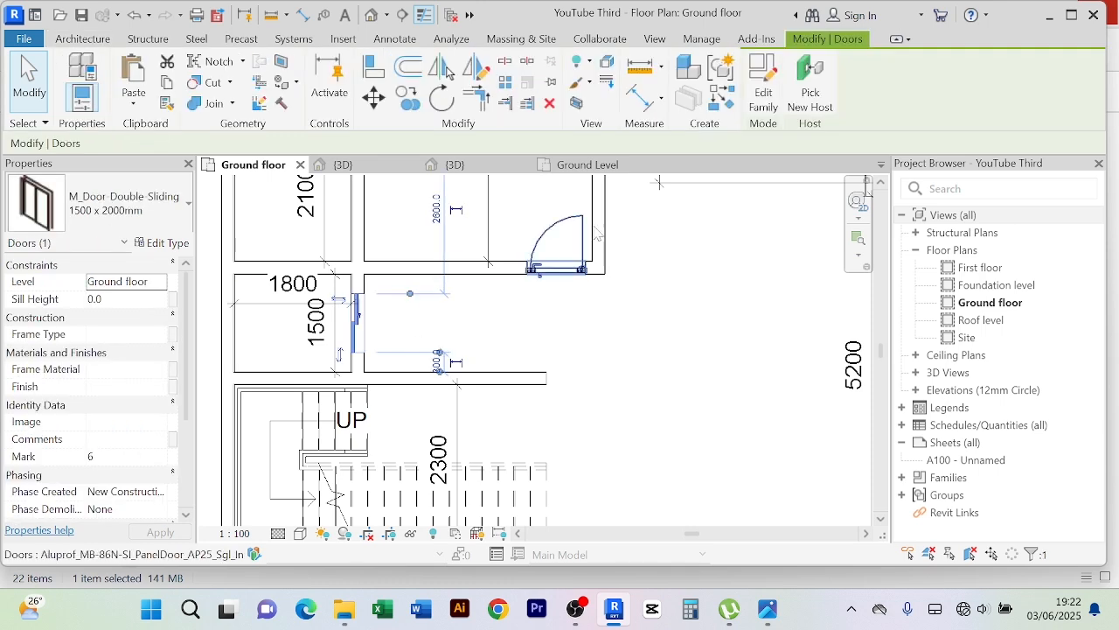
click(728, 101)
scroll(606, 325, down, 2)
middle_drag(615, 333, 444, 385)
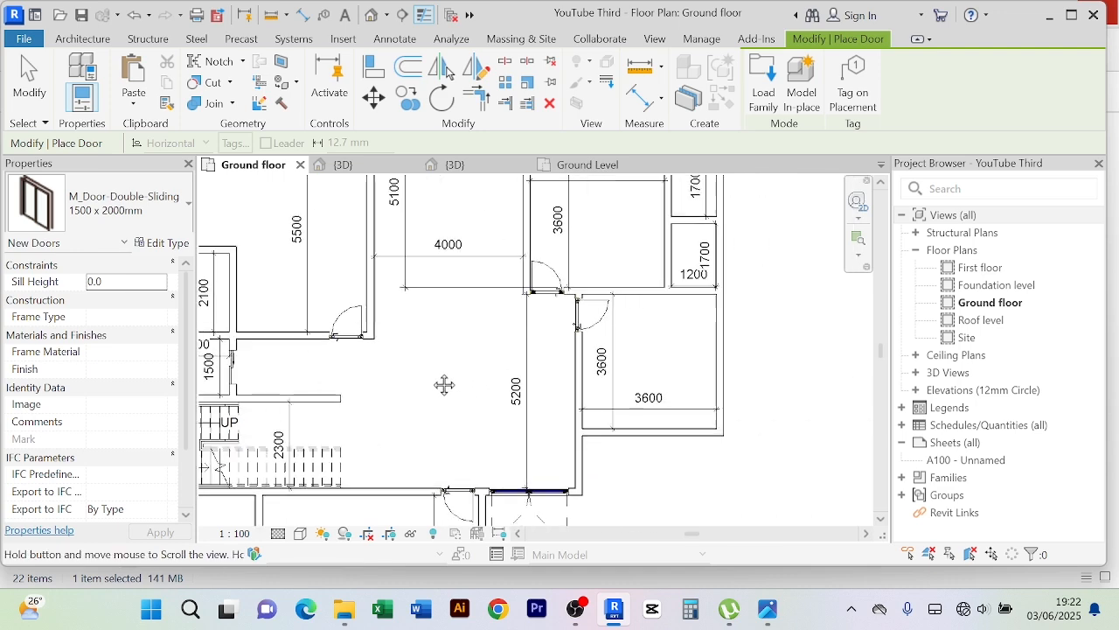
scroll(608, 403, up, 6)
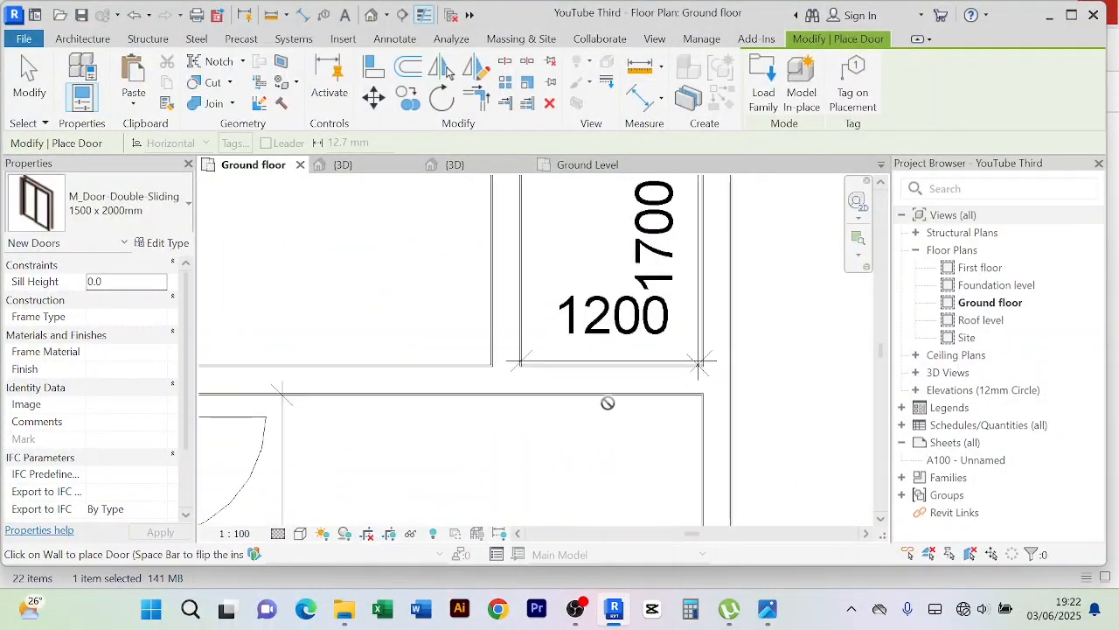
Place another double sliding door in the wall between the upper 3600 x 3600 room and the upper 1200 x 1700 room
scroll(610, 393, down, 3)
middle_drag(439, 341, 459, 559)
scroll(525, 341, up, 3)
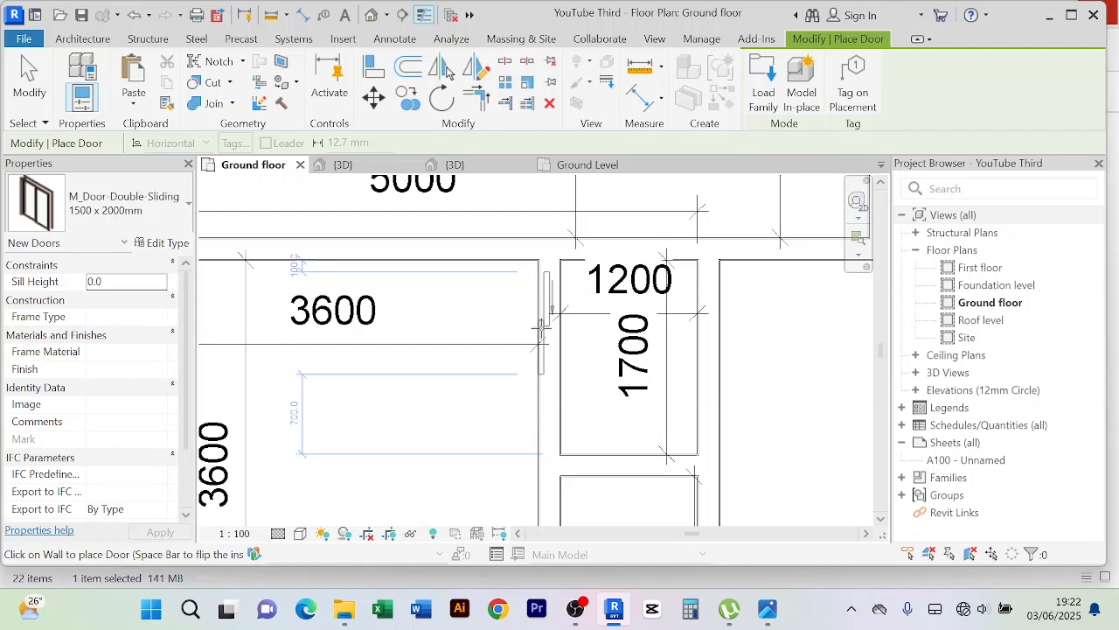
click(542, 328)
Place a double sliding door centred in the upper wall of the 1800 x 2100 room inside the 5500 x 5500 room, and end the placement
scroll(462, 385, down, 3)
middle_drag(469, 440, 649, 372)
middle_drag(443, 342, 606, 330)
middle_drag(325, 363, 555, 332)
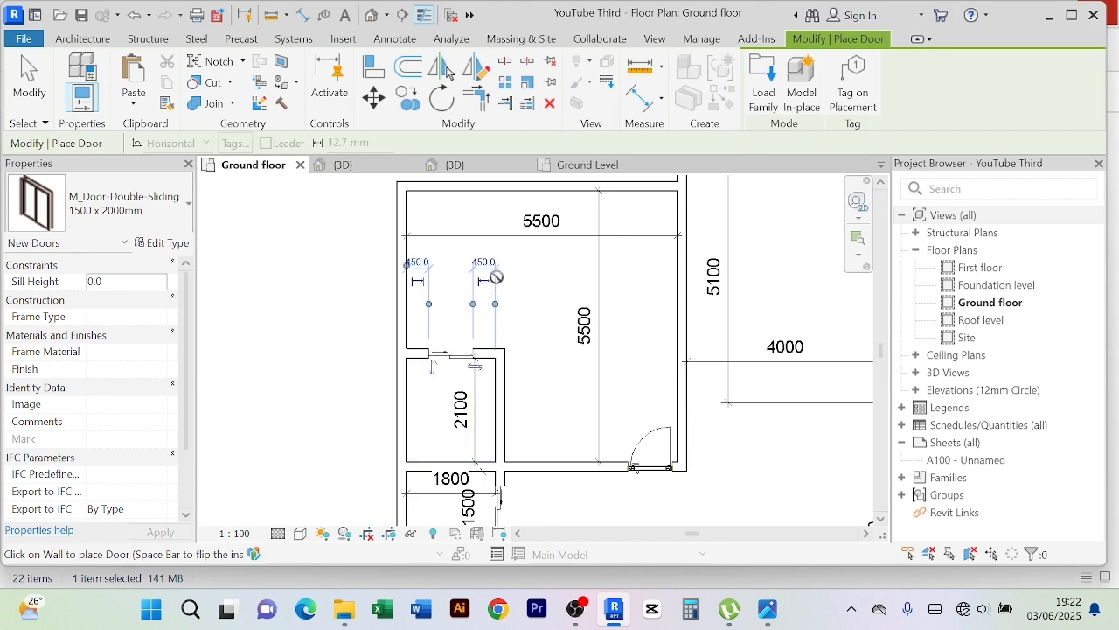
right_click(546, 286)
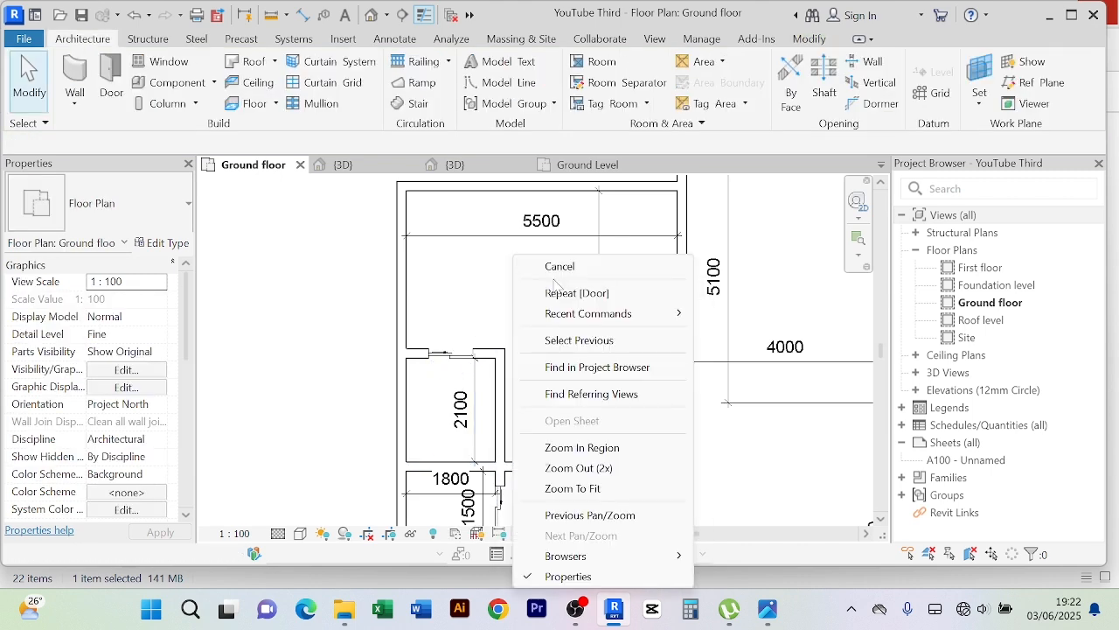
click(543, 285)
Examine the panel orientation of the 1800 x 2100 room's sliding door and compare it with the 1800 x 1500 room's door
scroll(387, 394, up, 5)
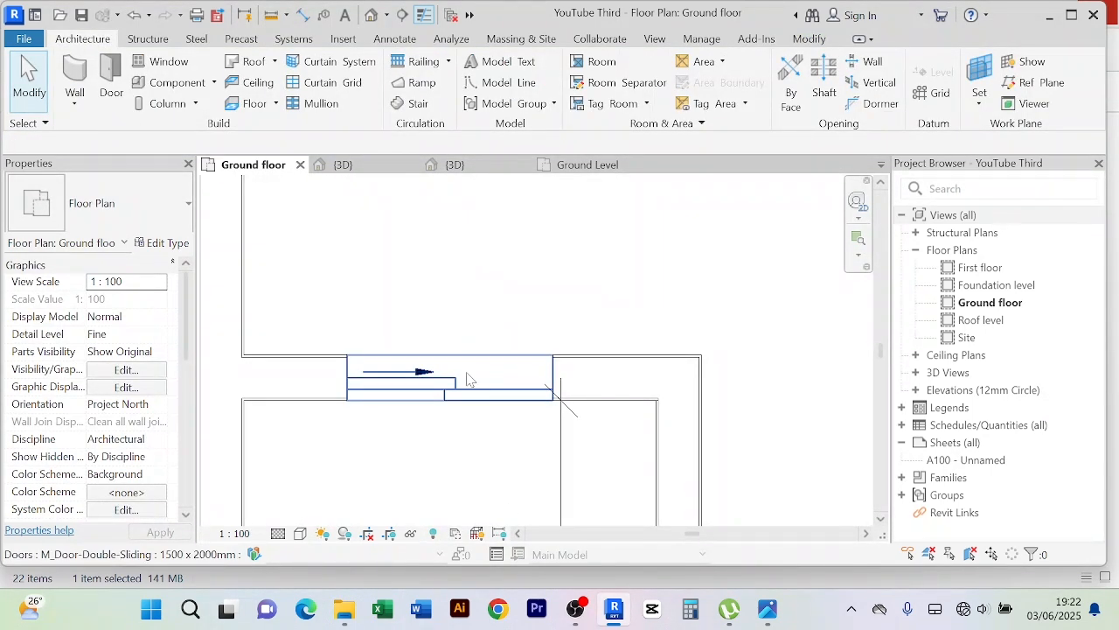
click(453, 382)
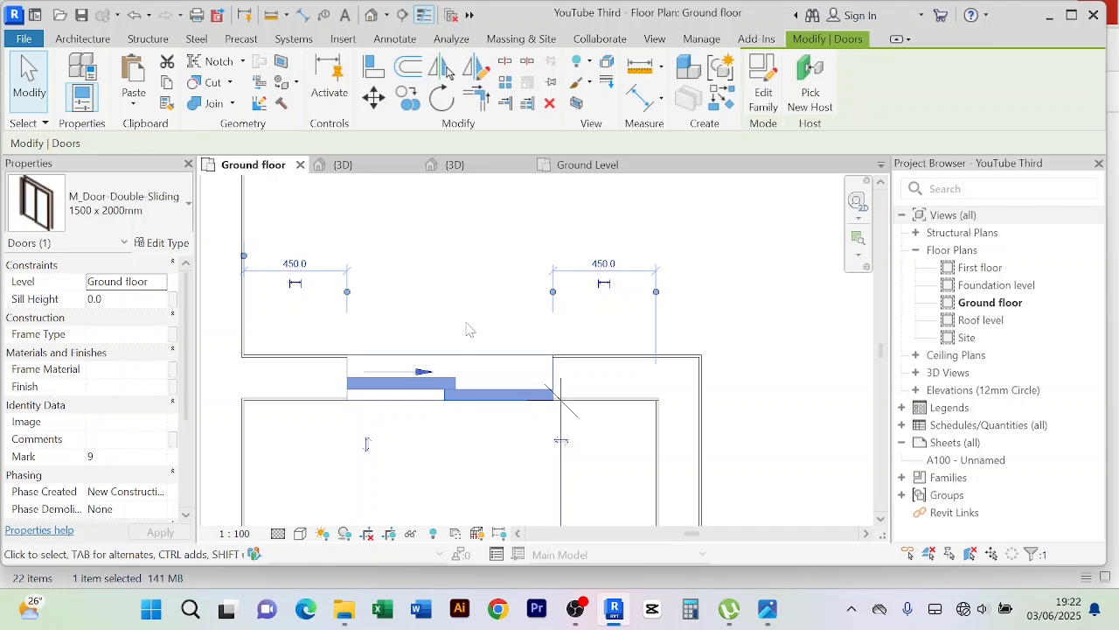
scroll(456, 302, down, 3)
scroll(594, 332, down, 3)
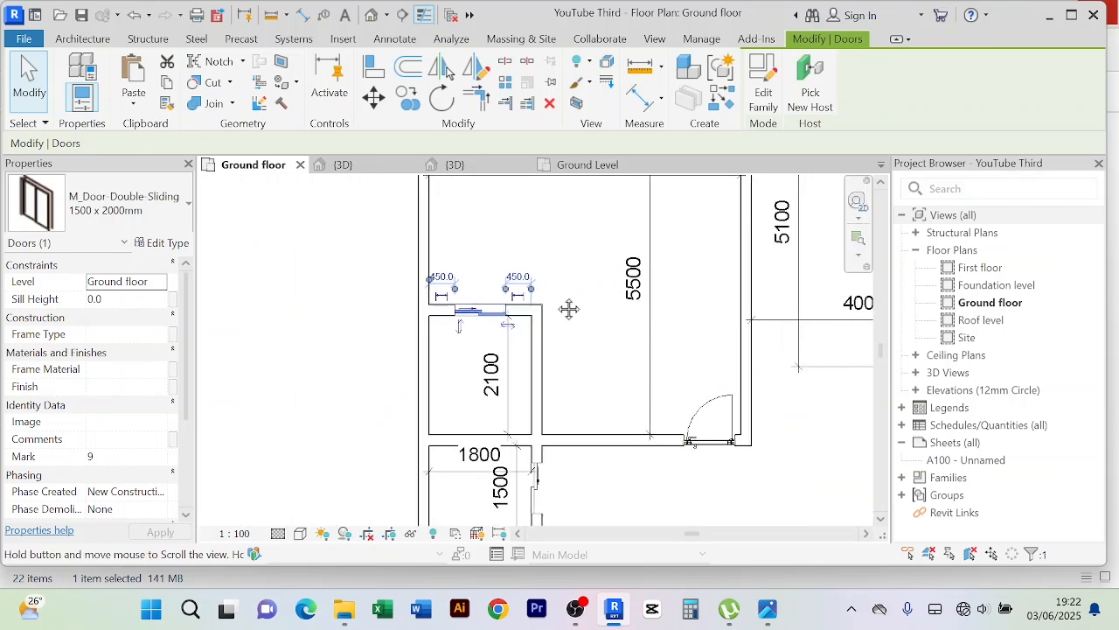
middle_drag(570, 309, 522, 250)
scroll(510, 412, up, 6)
scroll(546, 397, down, 6)
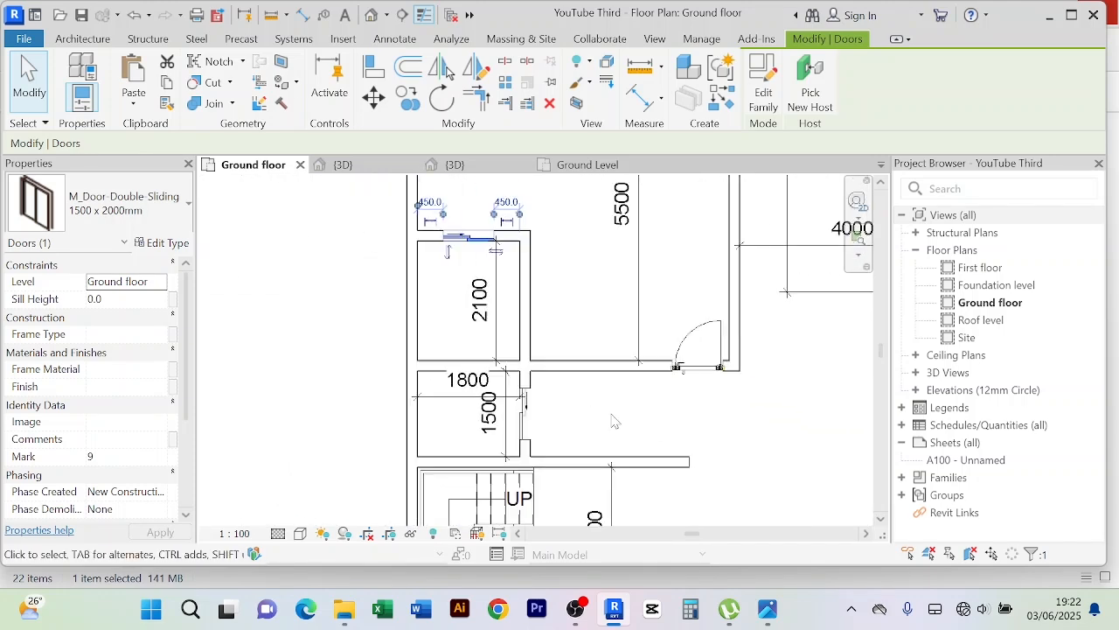
Flip the facing of the lower 1200 x 1700 room's sliding door so its panels sit on the small room's side
middle_drag(612, 418, 420, 341)
scroll(555, 388, down, 3)
middle_drag(602, 390, 510, 452)
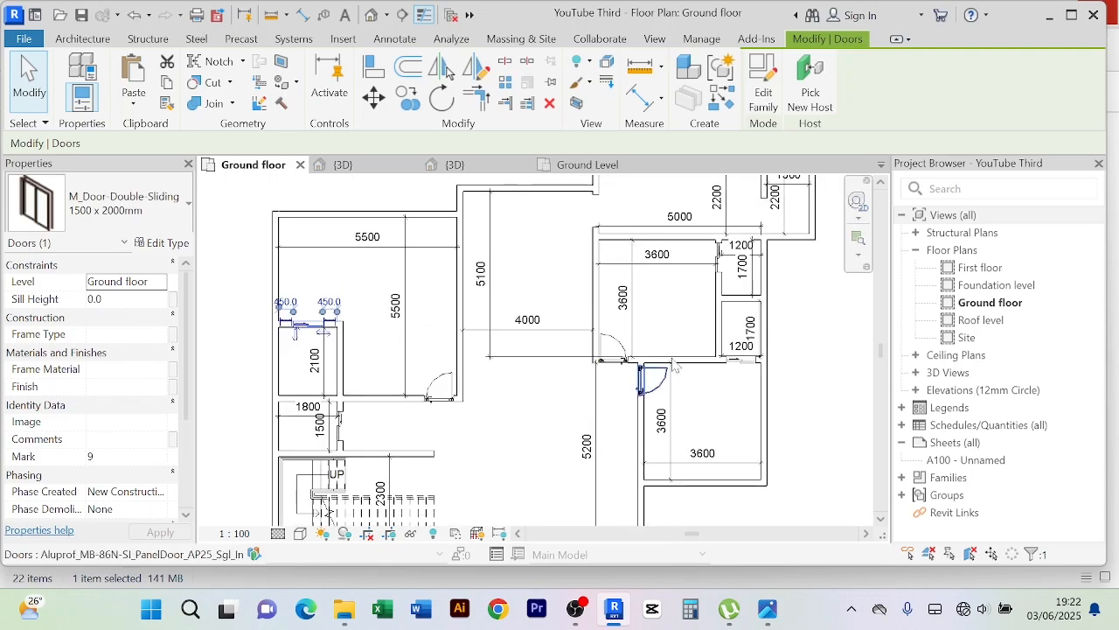
scroll(656, 385, up, 8)
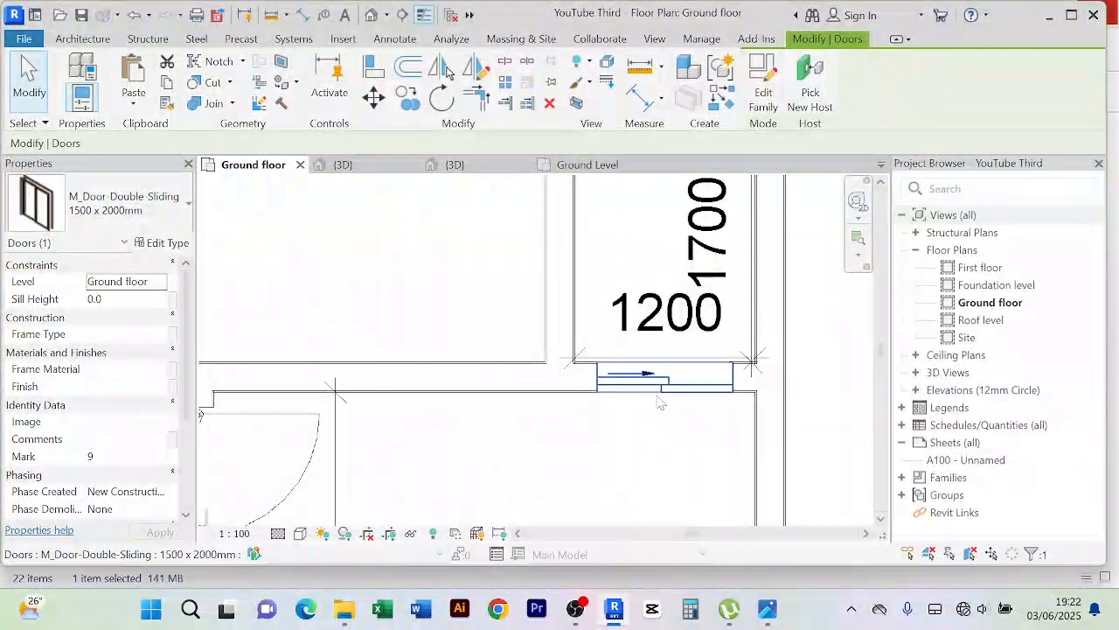
click(660, 401)
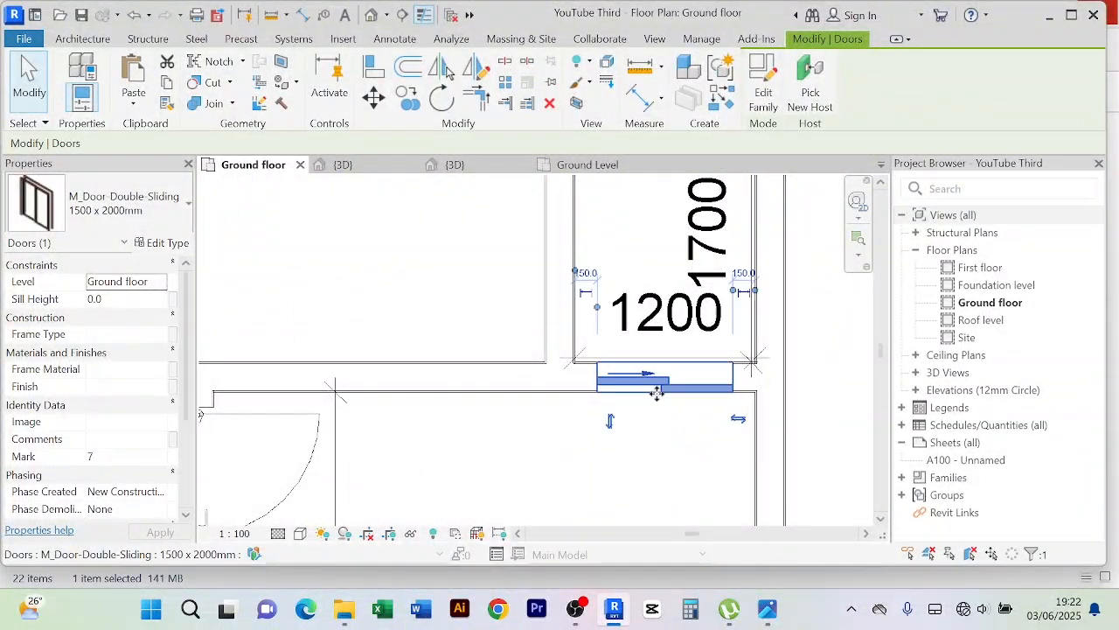
click(611, 424)
scroll(651, 441, down, 2)
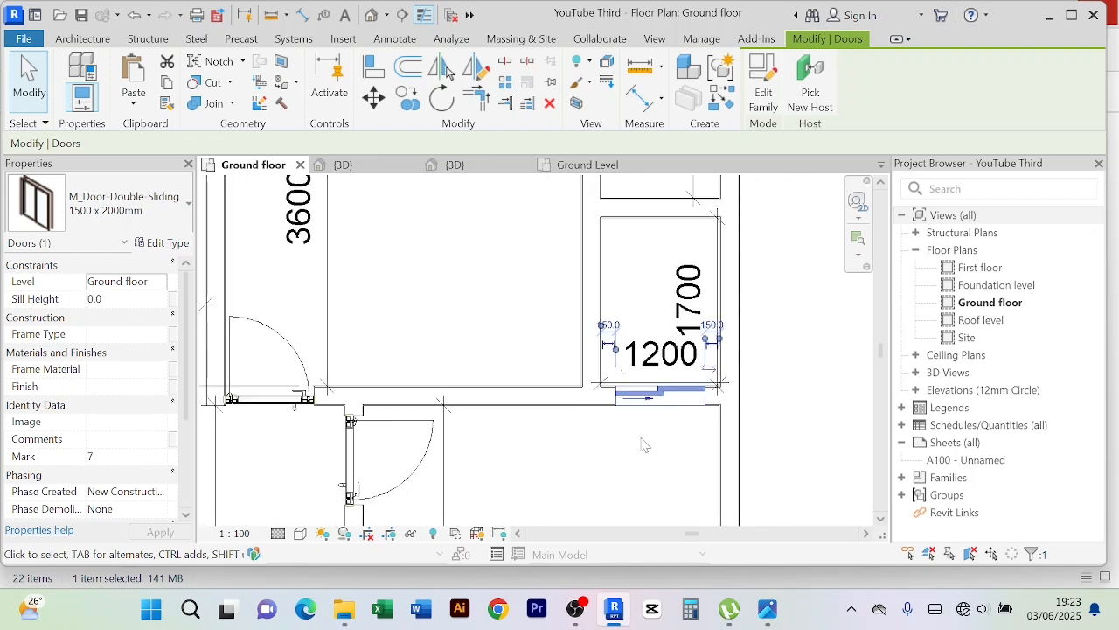
Flip the facing of the upper 1200 x 1700 room's sliding door so its panels sit on the small room's side
middle_drag(543, 277, 358, 550)
scroll(398, 398, up, 3)
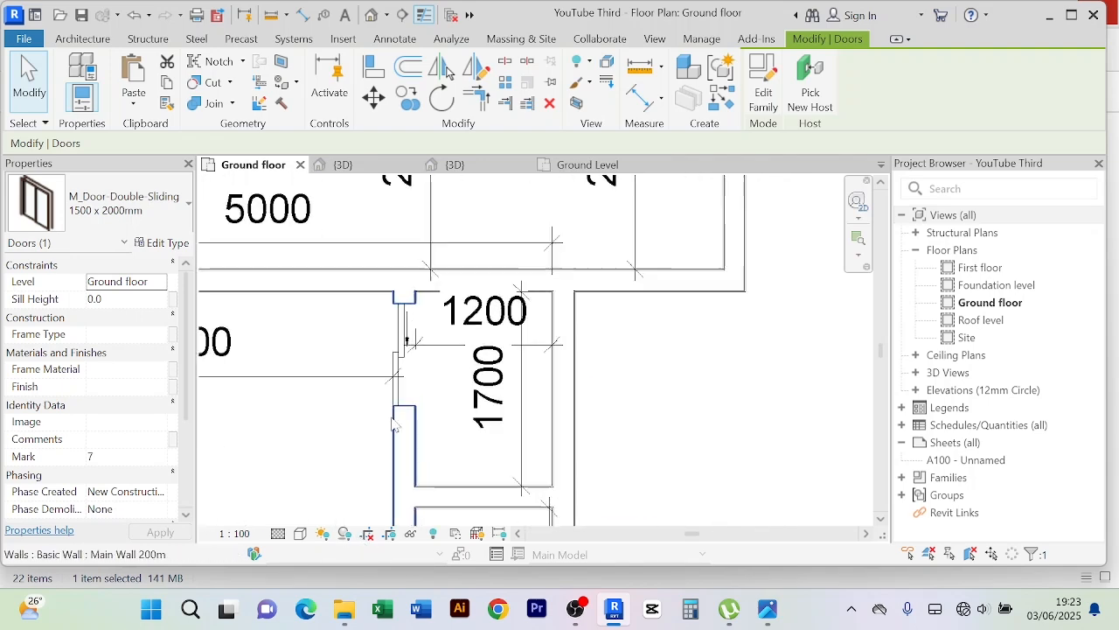
click(410, 297)
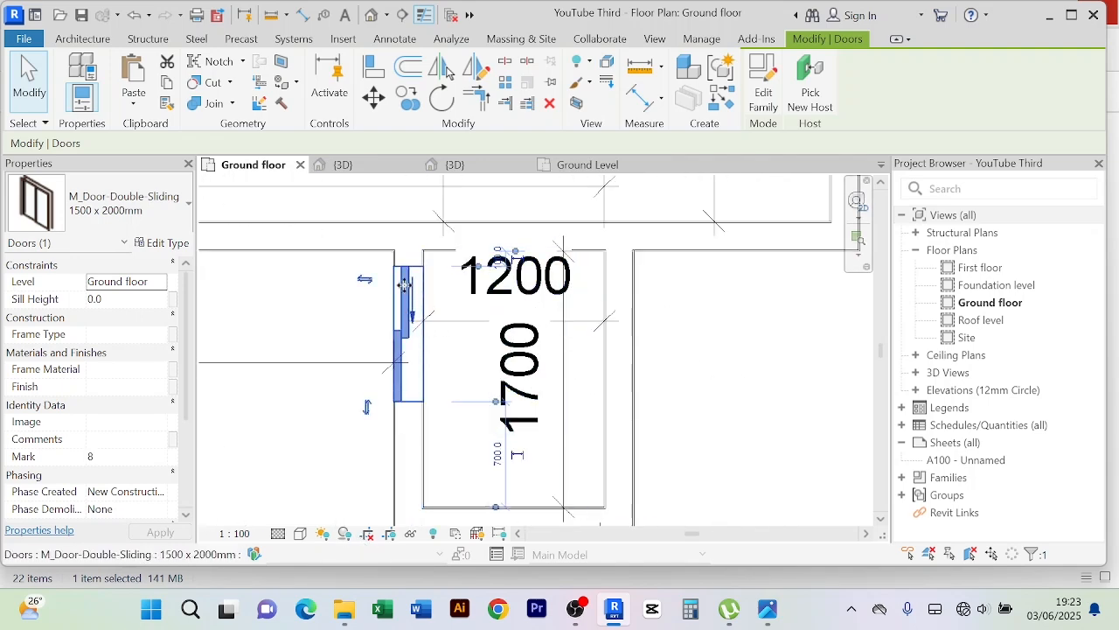
click(370, 280)
click(686, 374)
scroll(694, 370, down, 3)
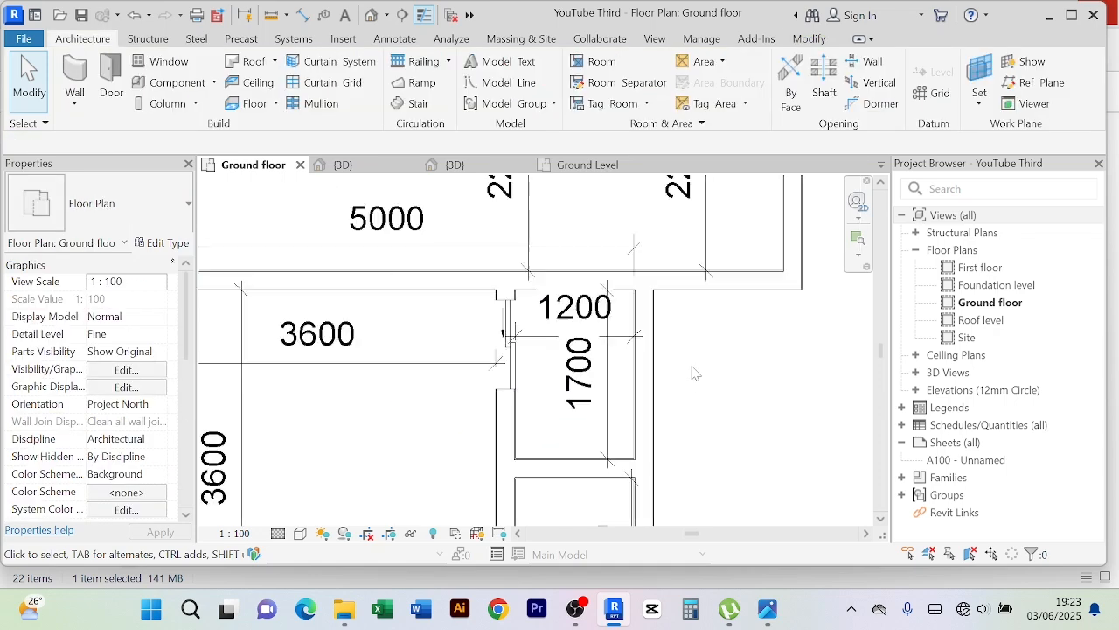
Review the doors and openings across the whole ground floor plan
scroll(685, 346, down, 4)
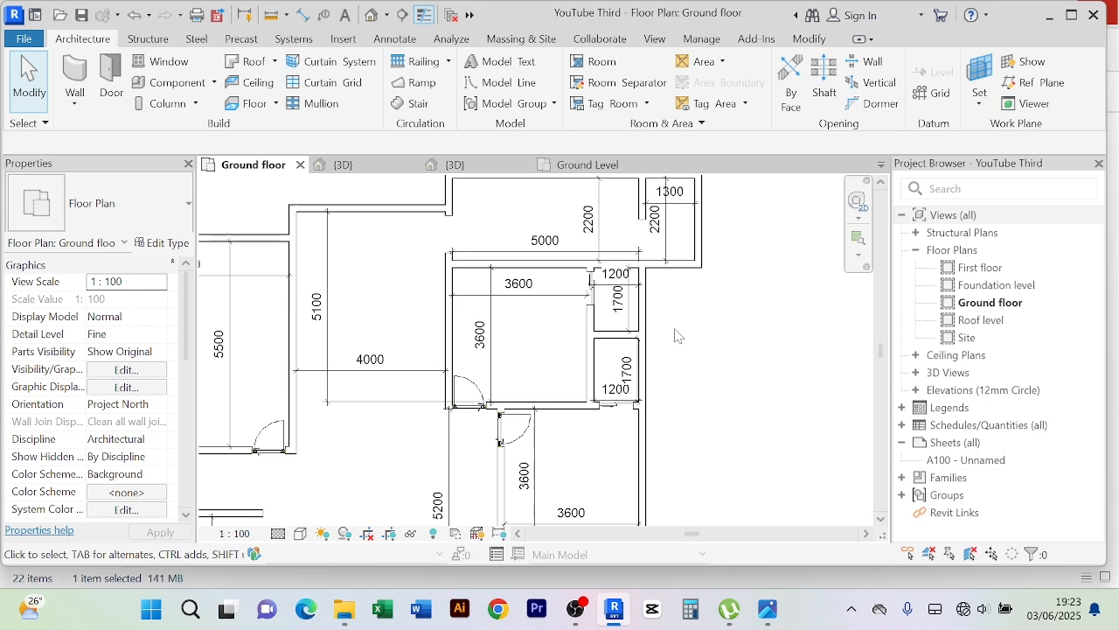
scroll(711, 339, down, 2)
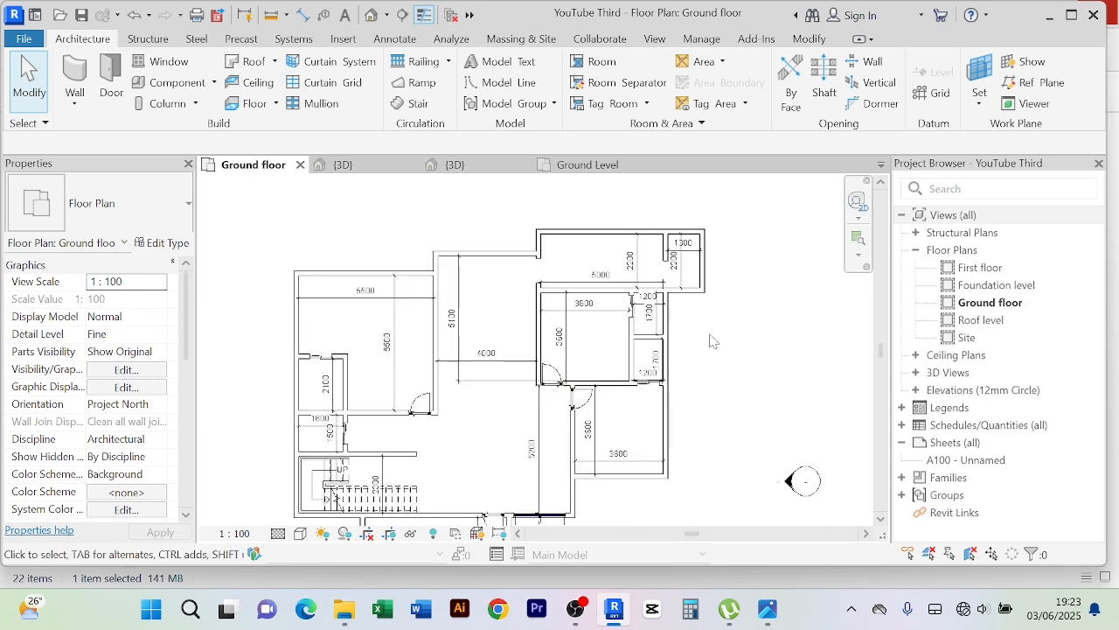
middle_drag(718, 346, 727, 265)
middle_drag(619, 469, 652, 375)
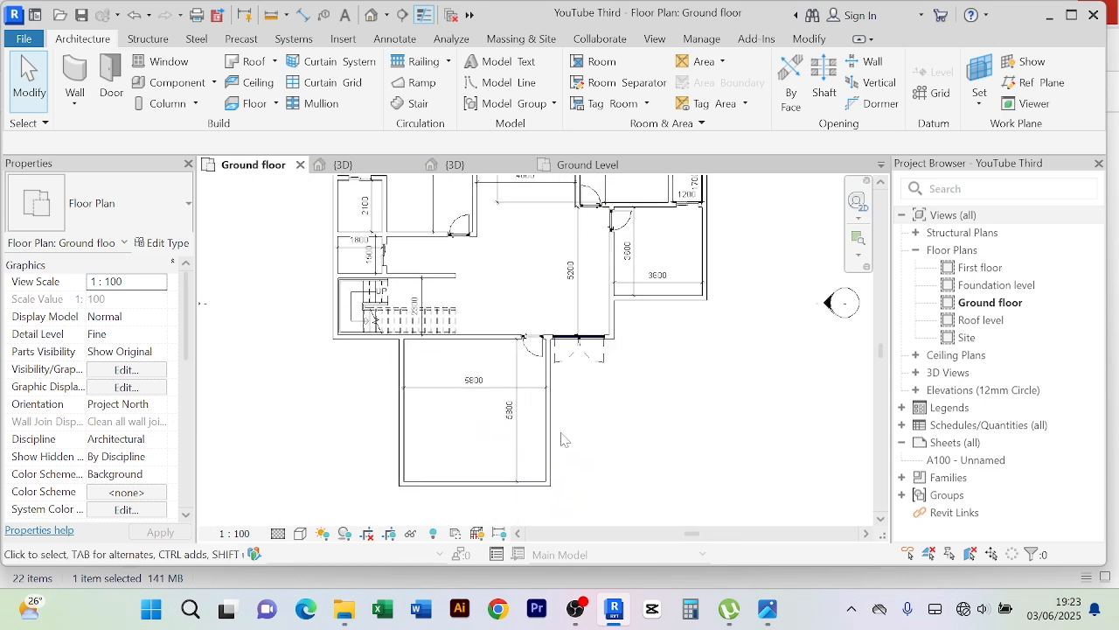
scroll(494, 298, up, 3)
scroll(494, 297, down, 3)
middle_drag(490, 305, 485, 435)
scroll(484, 435, up, 3)
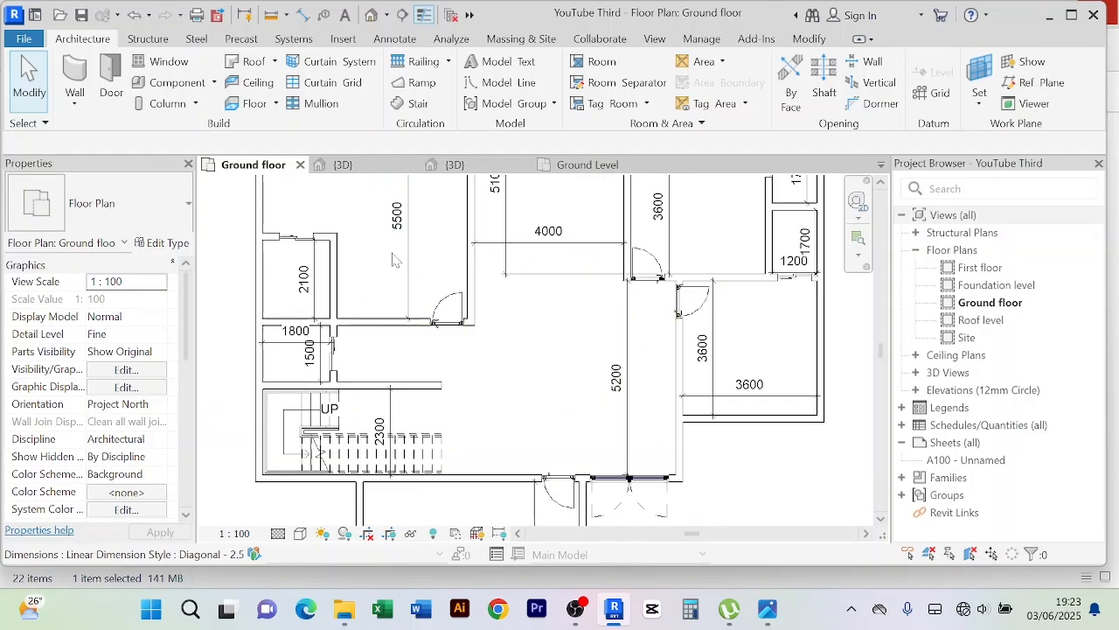
scroll(389, 271, down, 1)
Set the double sliding door type's height to 2500 mm, starting from the 1800 x 2100 room's door
scroll(350, 267, up, 3)
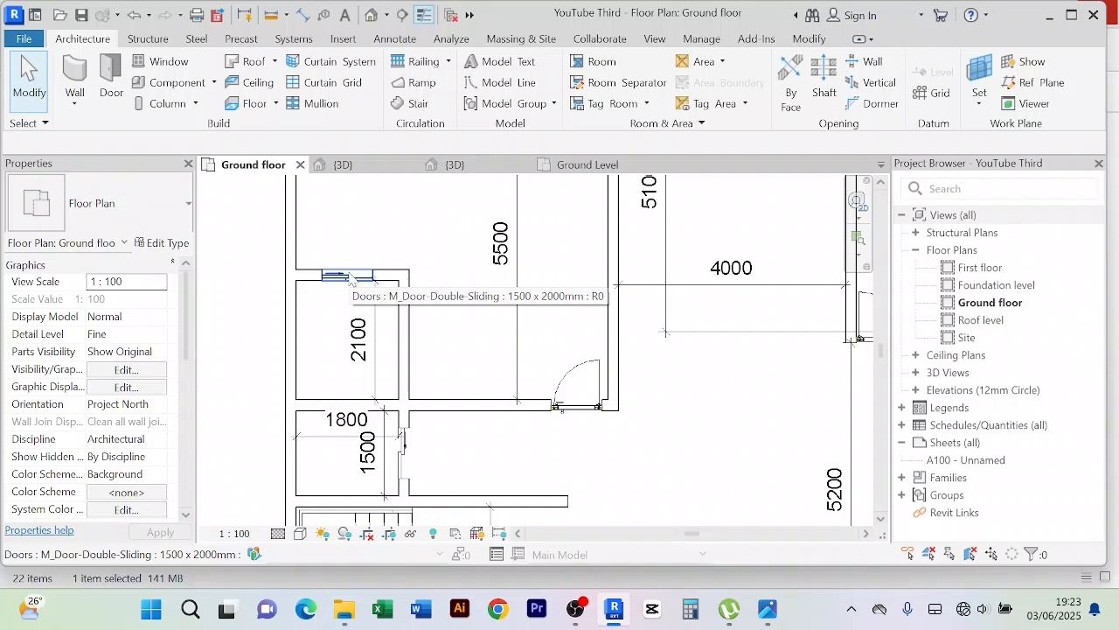
click(349, 278)
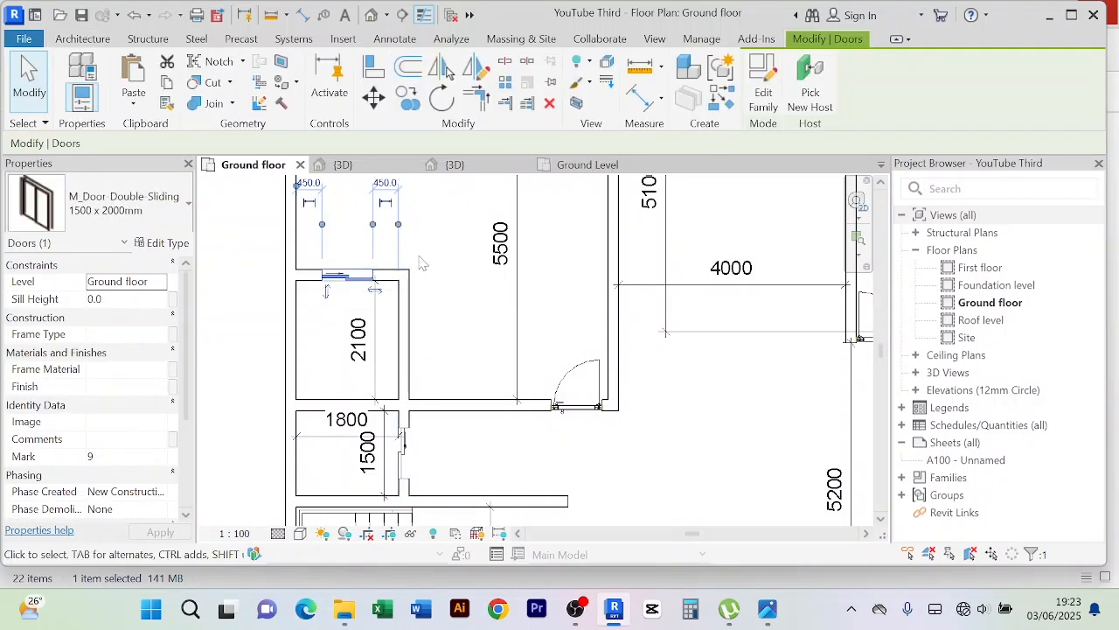
scroll(136, 301, down, 3)
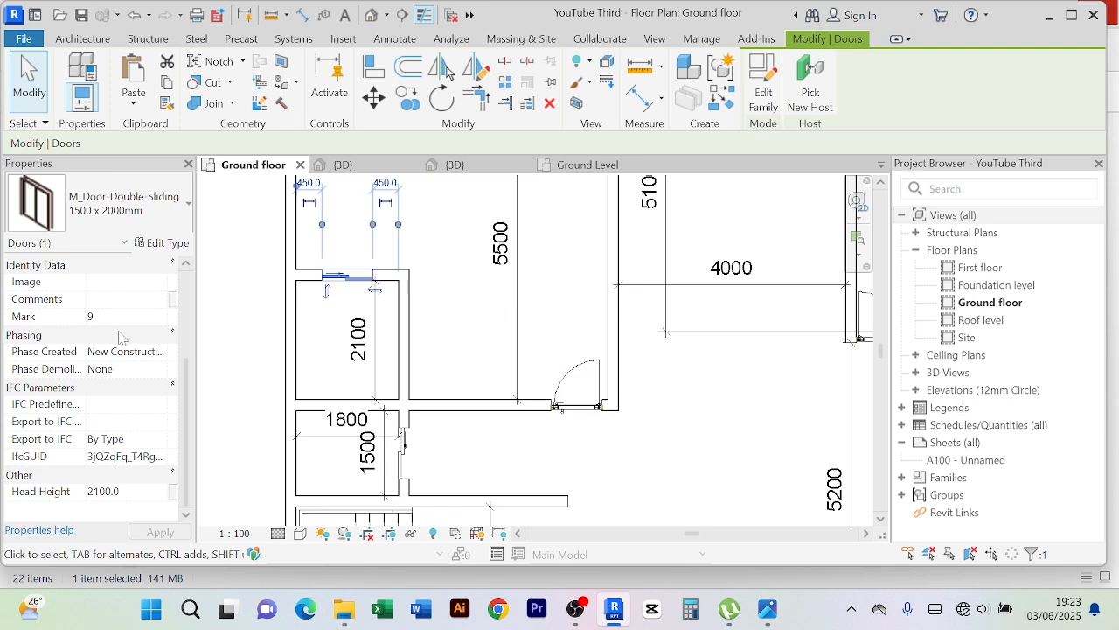
click(158, 243)
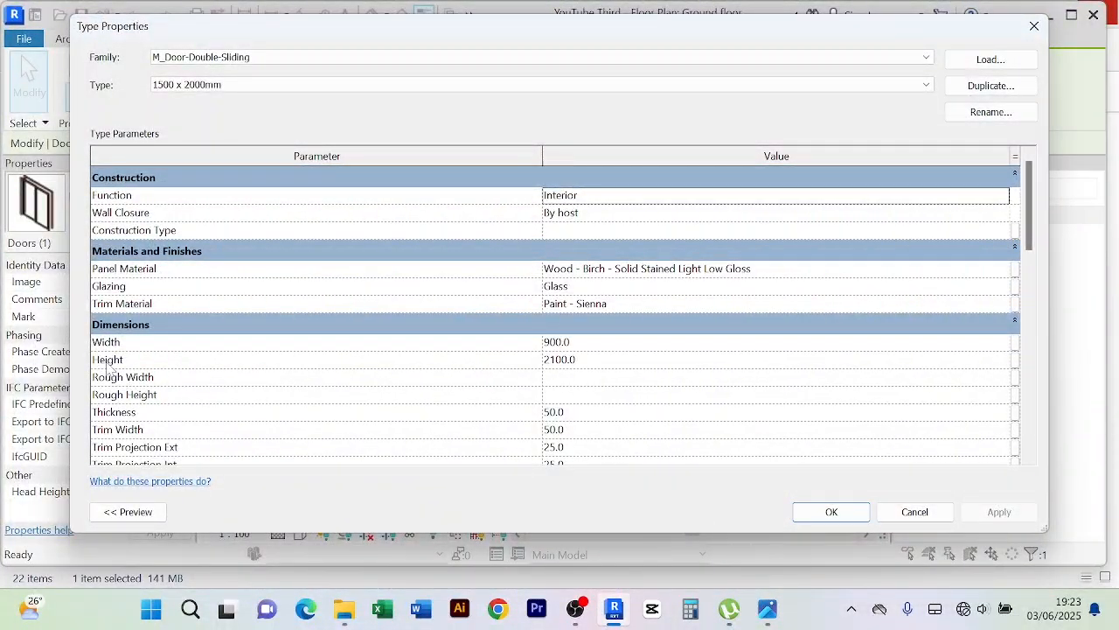
click(604, 362)
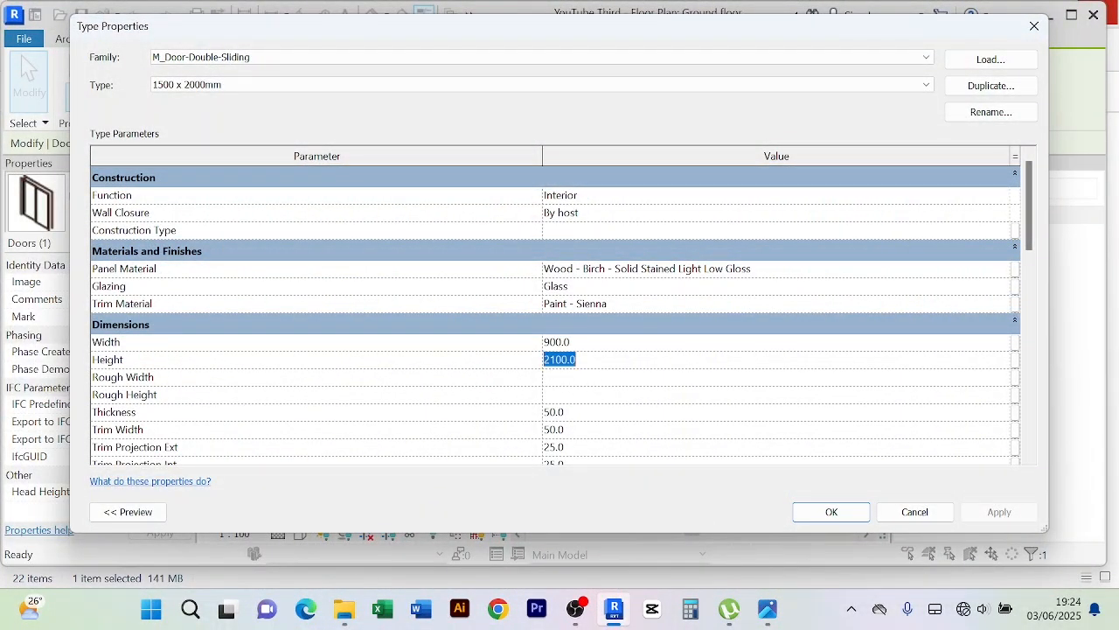
text(2)
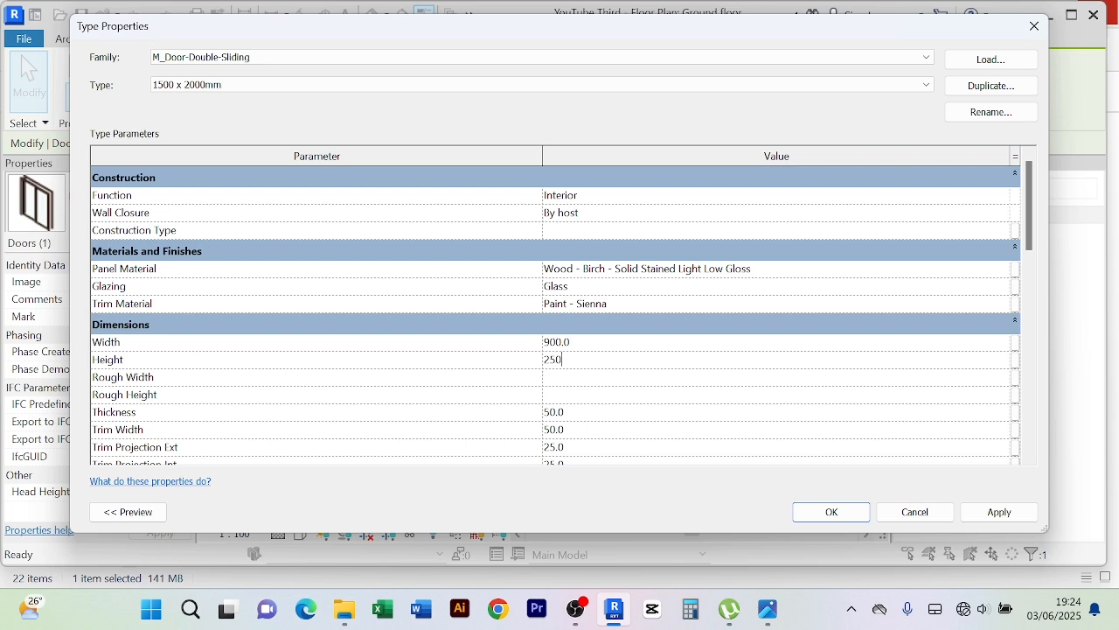
click(1001, 511)
click(835, 512)
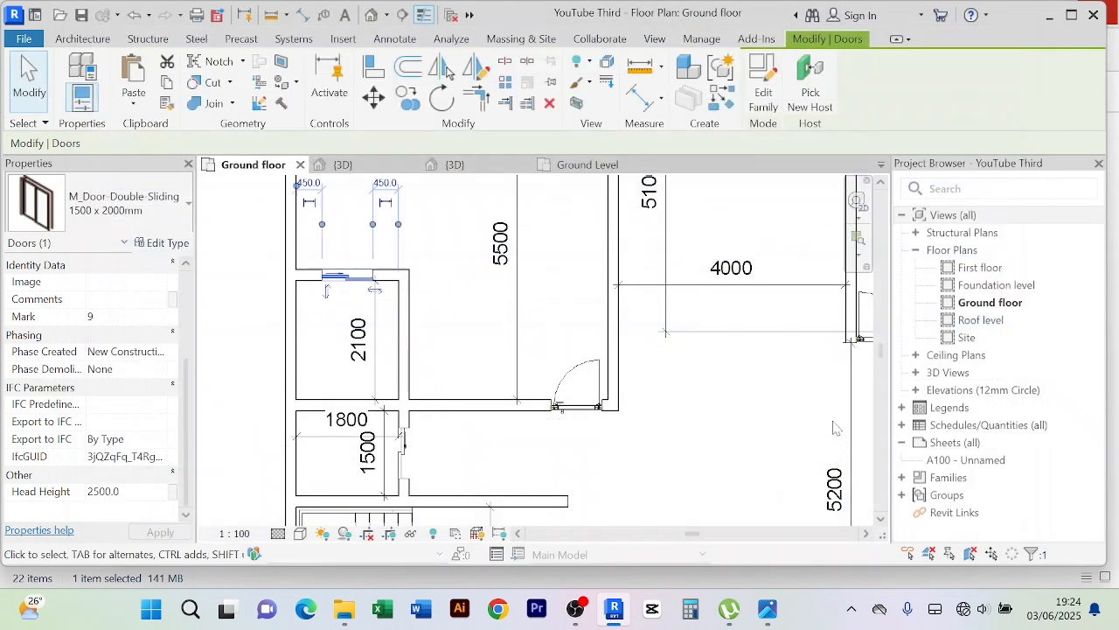
click(707, 425)
Inspect the sliding doors in the 3D view and return to the ground floor plan
scroll(707, 412, down, 2)
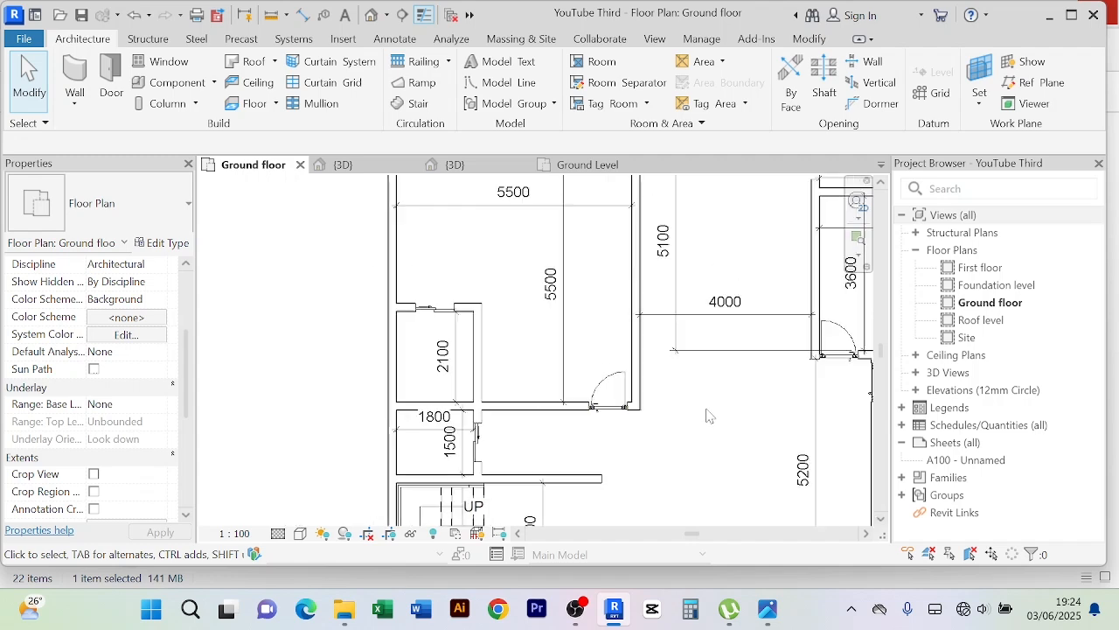
middle_drag(707, 413, 687, 418)
click(343, 164)
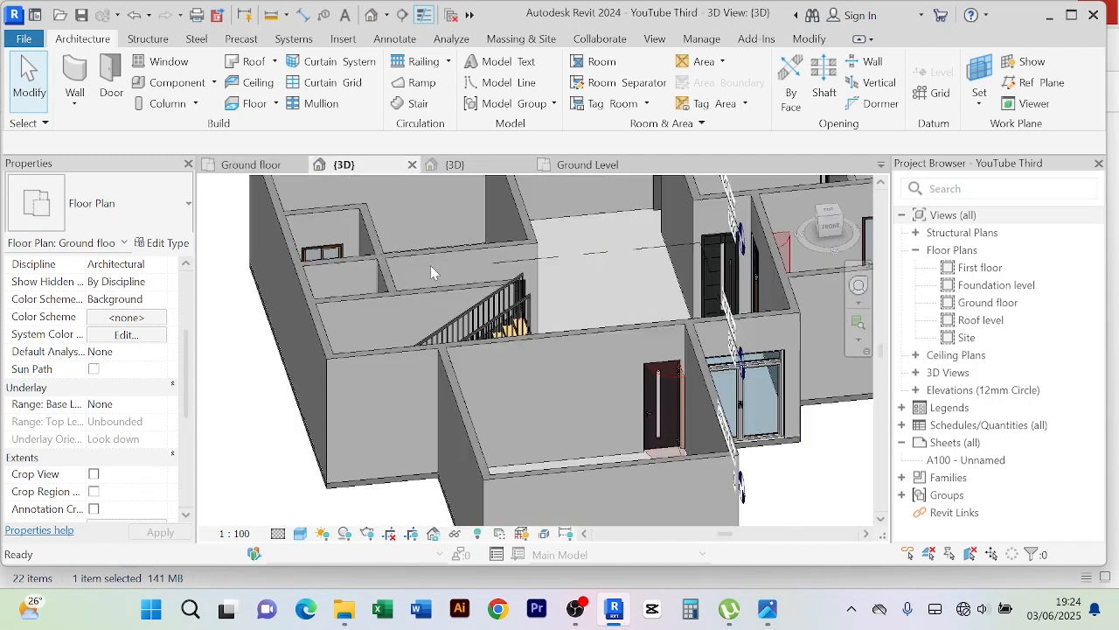
scroll(582, 341, down, 4)
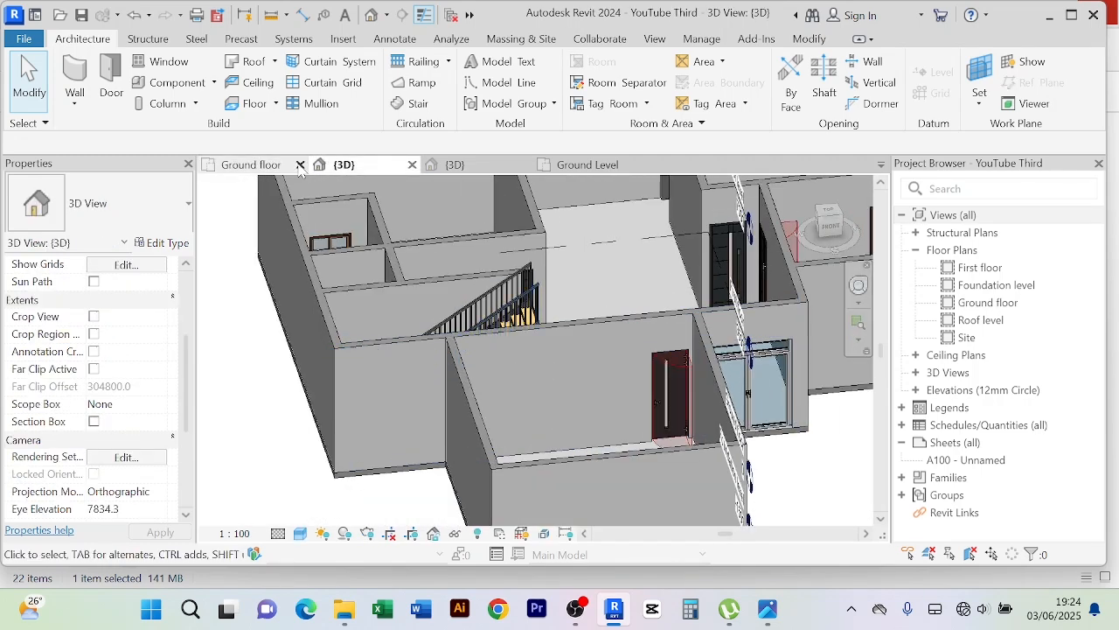
click(253, 165)
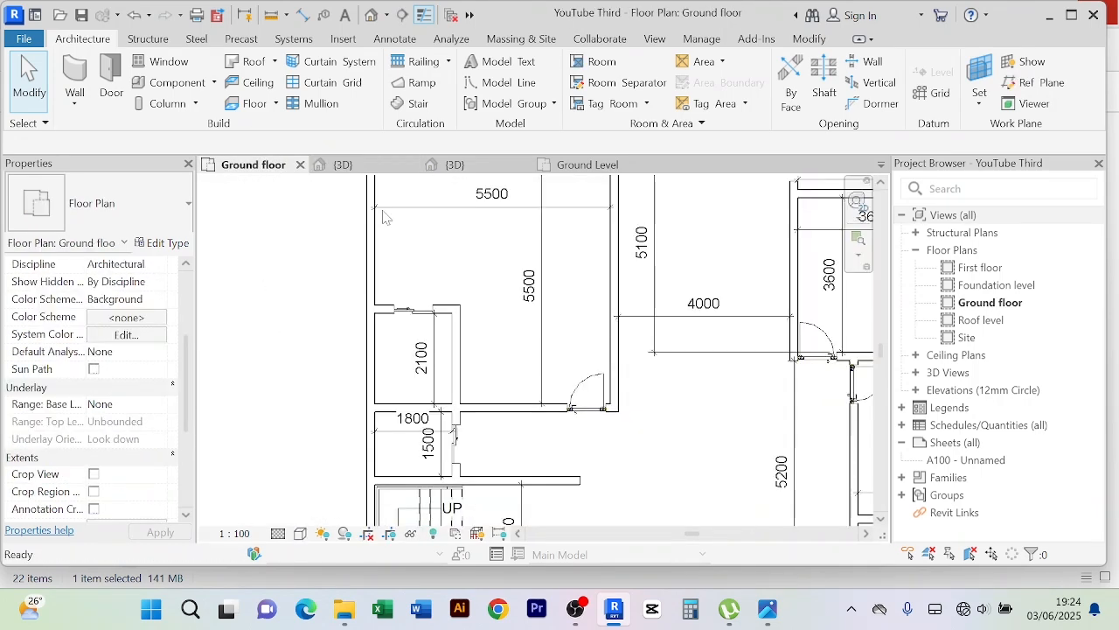
Check the head height of the sliding doors in the small rooms by selecting them one at a time
click(411, 310)
middle_drag(695, 450, 640, 411)
click(400, 399)
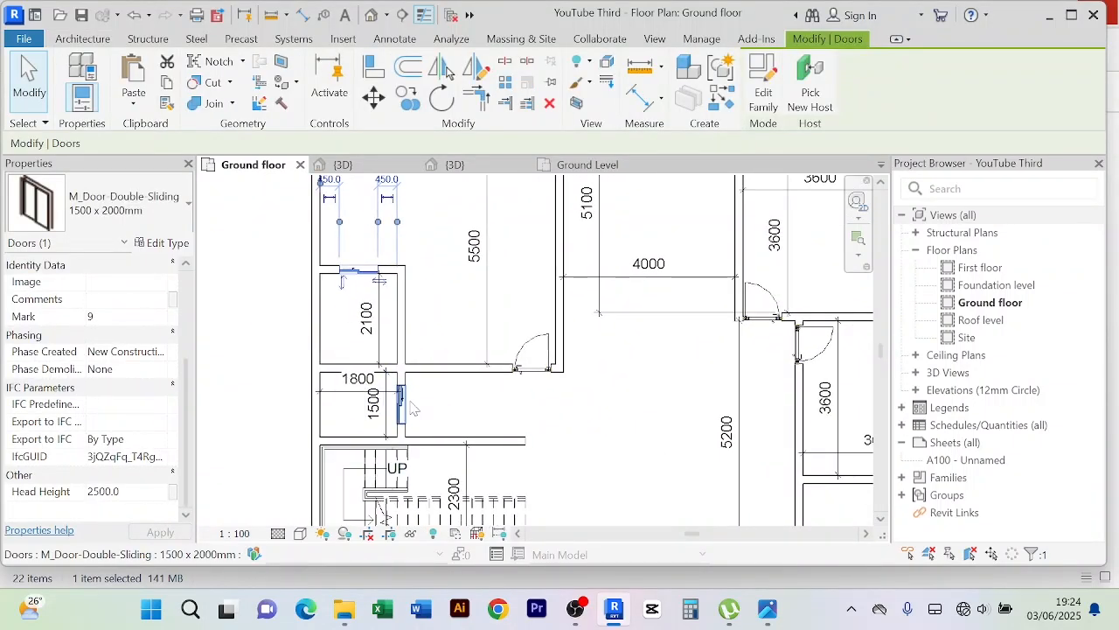
scroll(221, 461, down, 3)
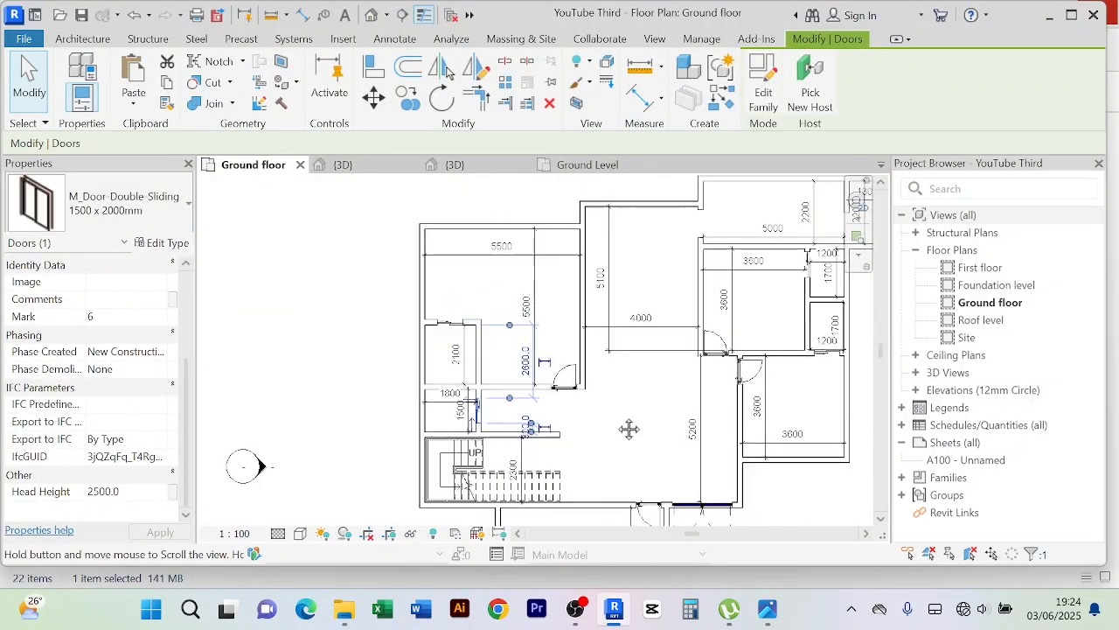
click(767, 393)
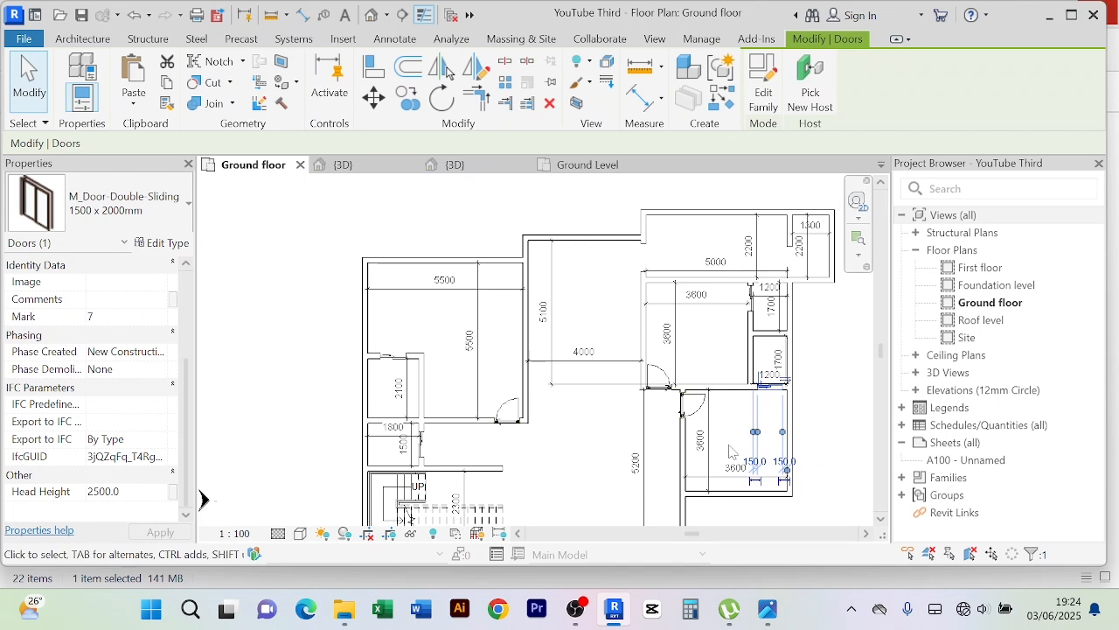
click(678, 313)
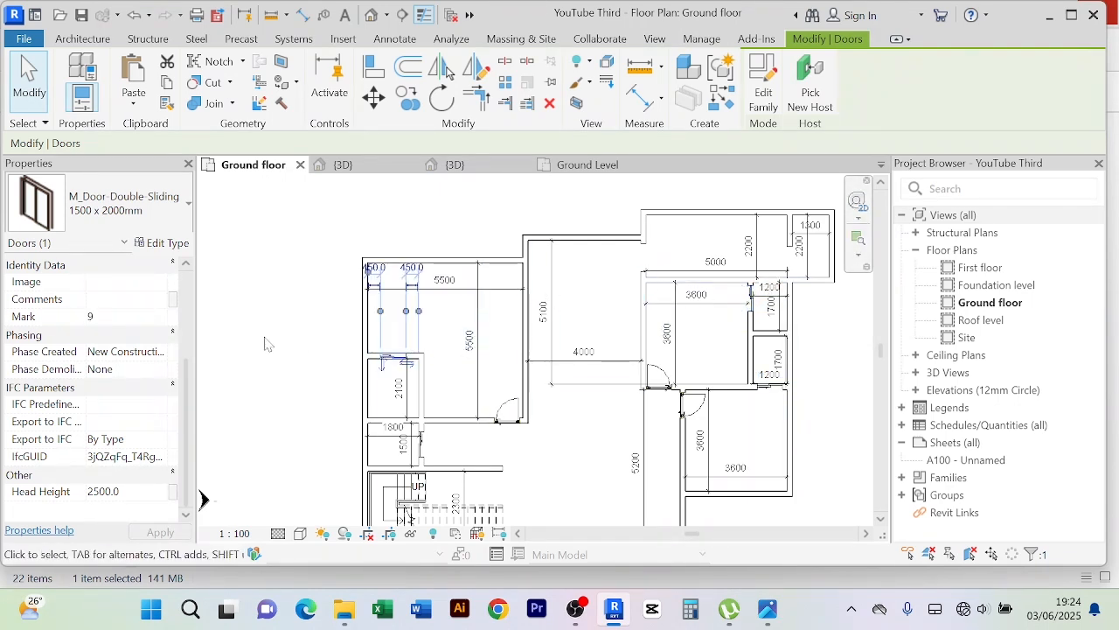
Examine the ground floor plan from the front entrance up to the 5000 mm wide room and its neighbouring sliding door
click(288, 363)
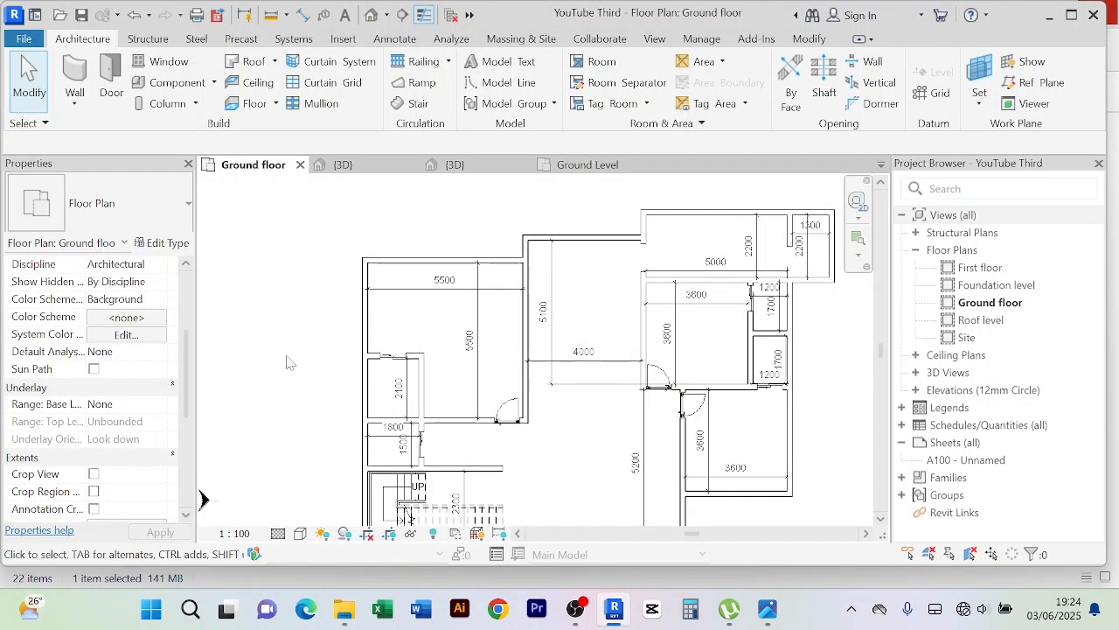
middle_drag(582, 300, 512, 257)
scroll(502, 289, up, 3)
scroll(524, 330, down, 2)
scroll(510, 323, down, 2)
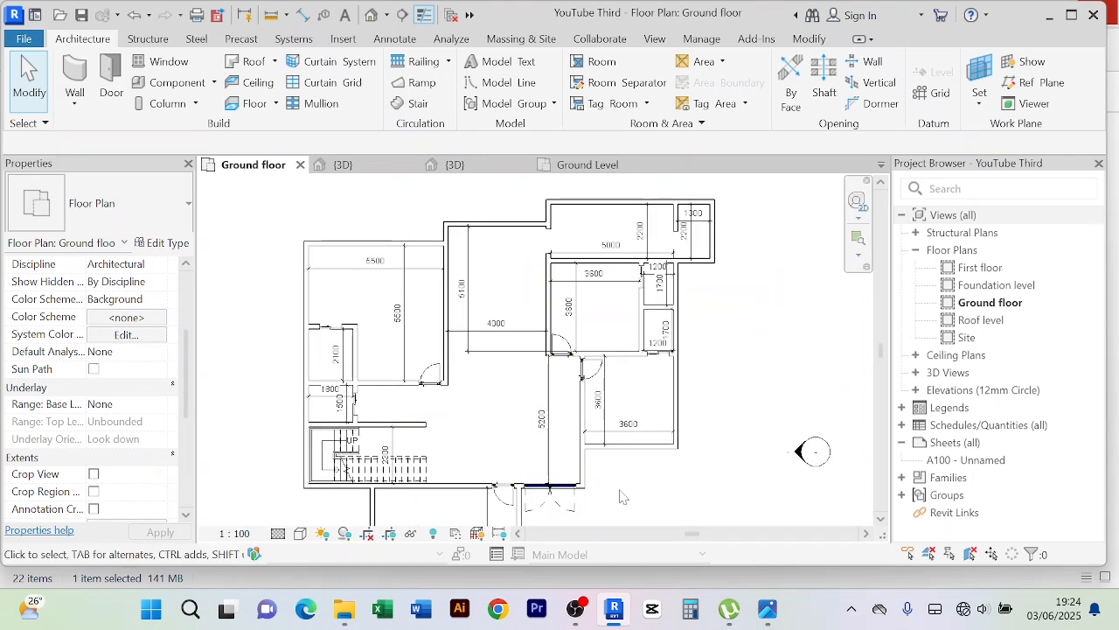
middle_drag(620, 496, 647, 446)
scroll(625, 437, up, 4)
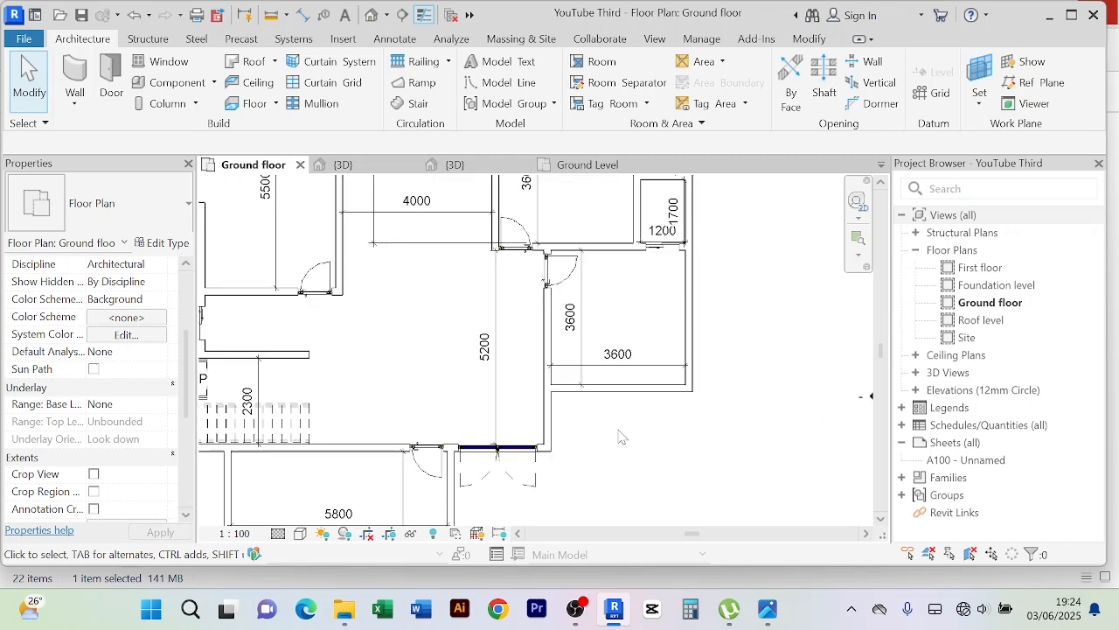
scroll(612, 442, down, 2)
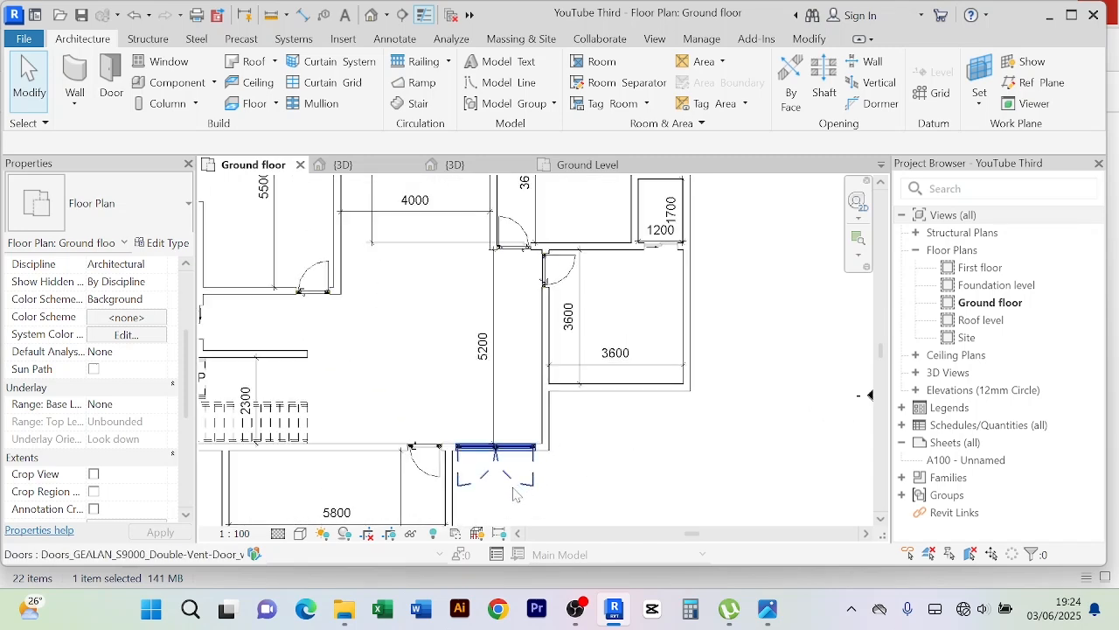
middle_drag(449, 308, 440, 515)
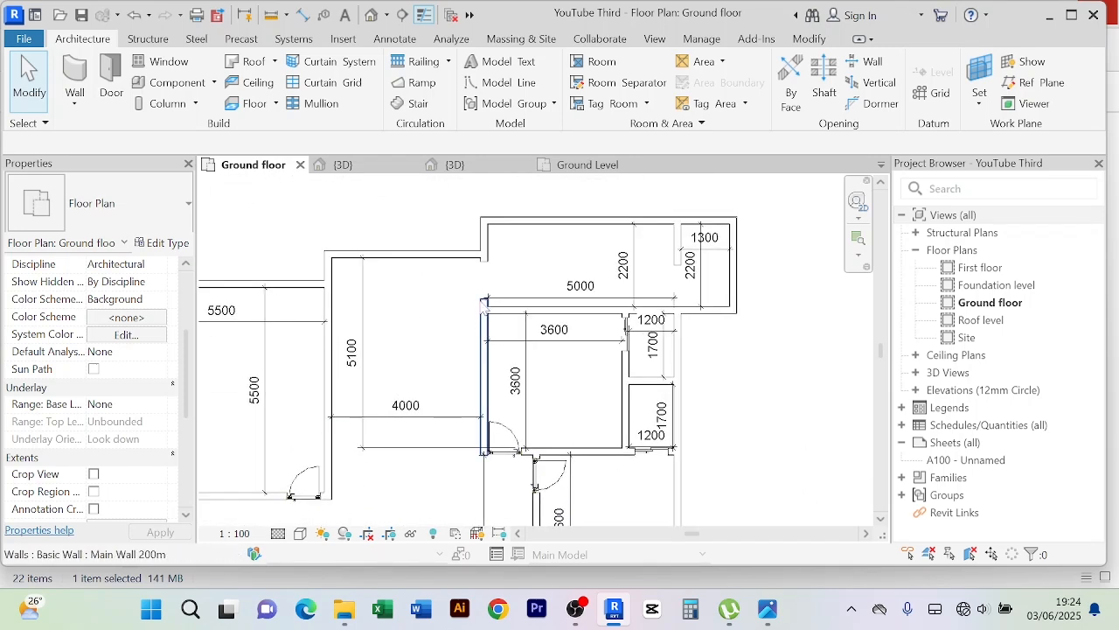
middle_drag(481, 301, 423, 345)
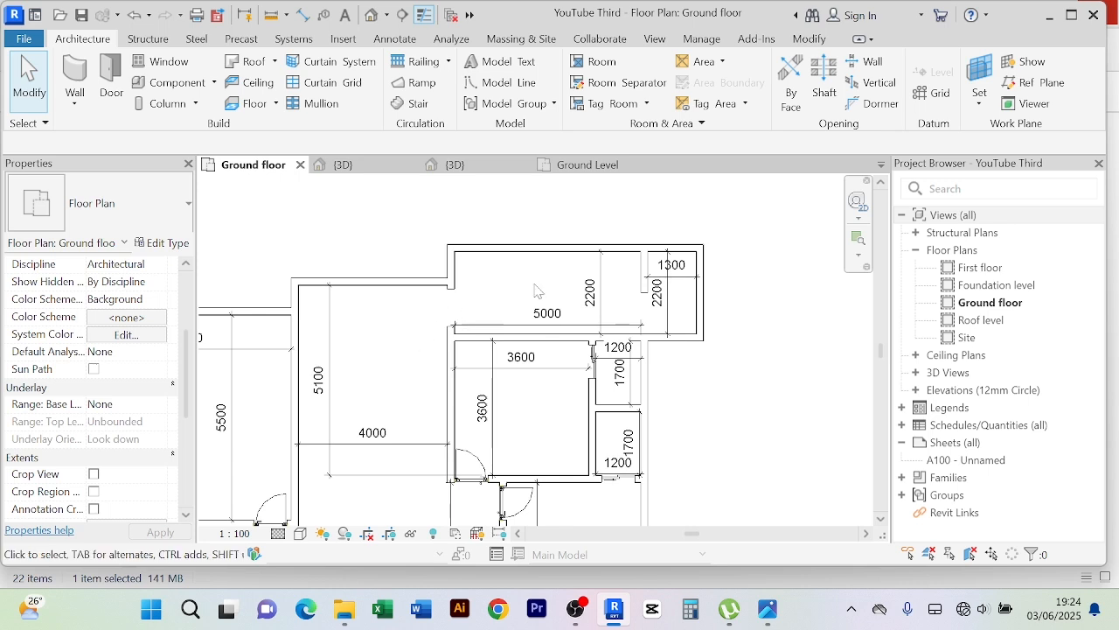
scroll(631, 232, up, 2)
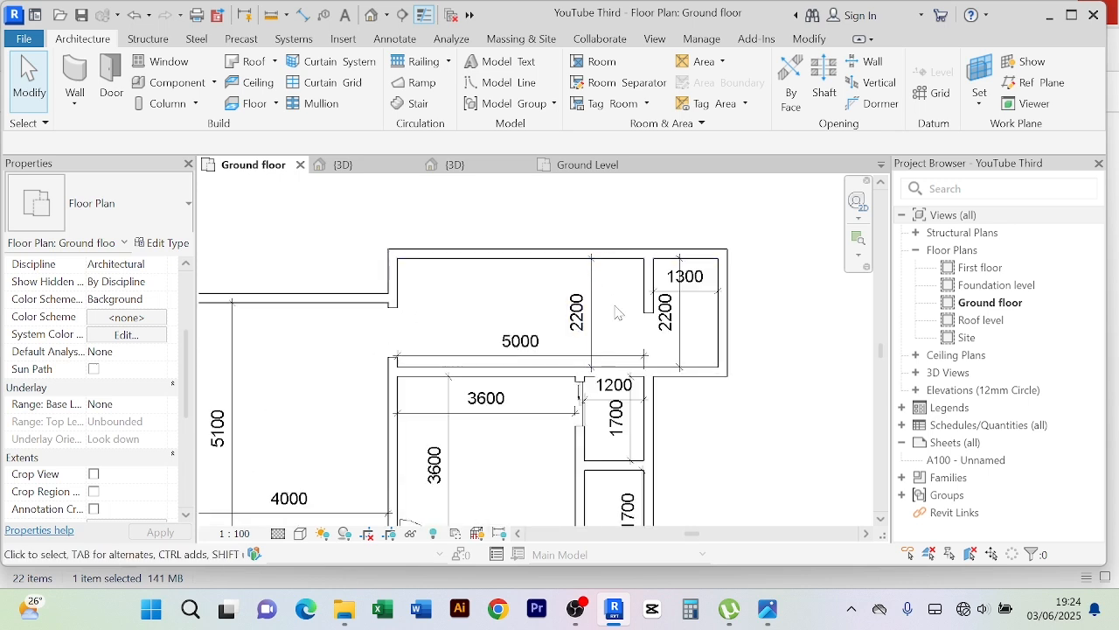
scroll(591, 329, up, 2)
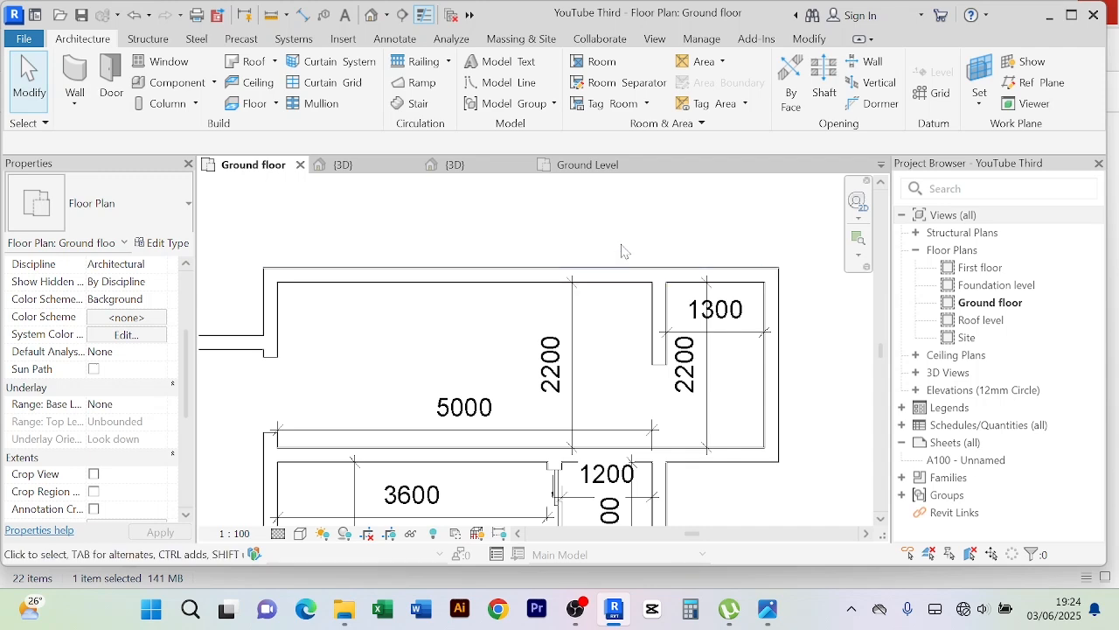
scroll(814, 367, down, 2)
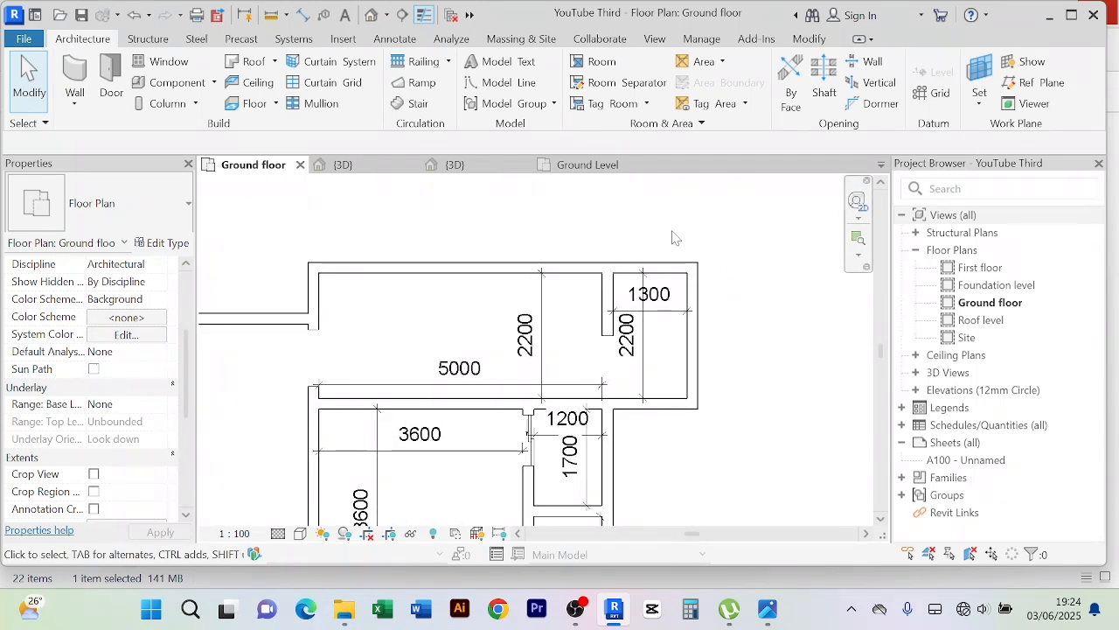
scroll(670, 230, up, 1)
scroll(760, 382, down, 2)
middle_drag(760, 382, 756, 279)
middle_drag(726, 414, 752, 337)
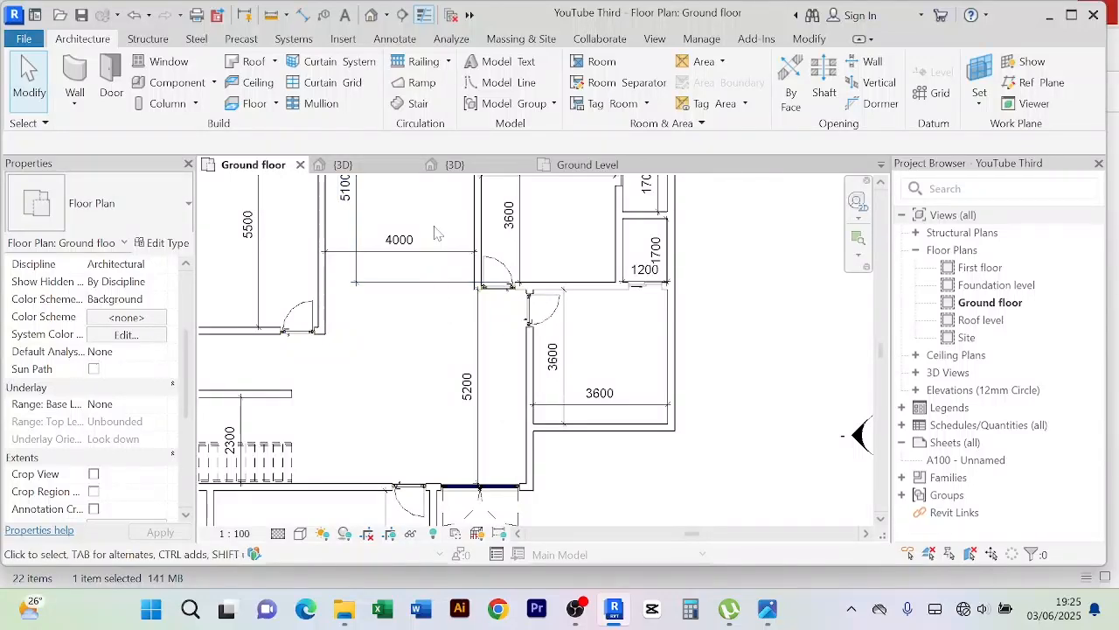
middle_drag(434, 232, 300, 508)
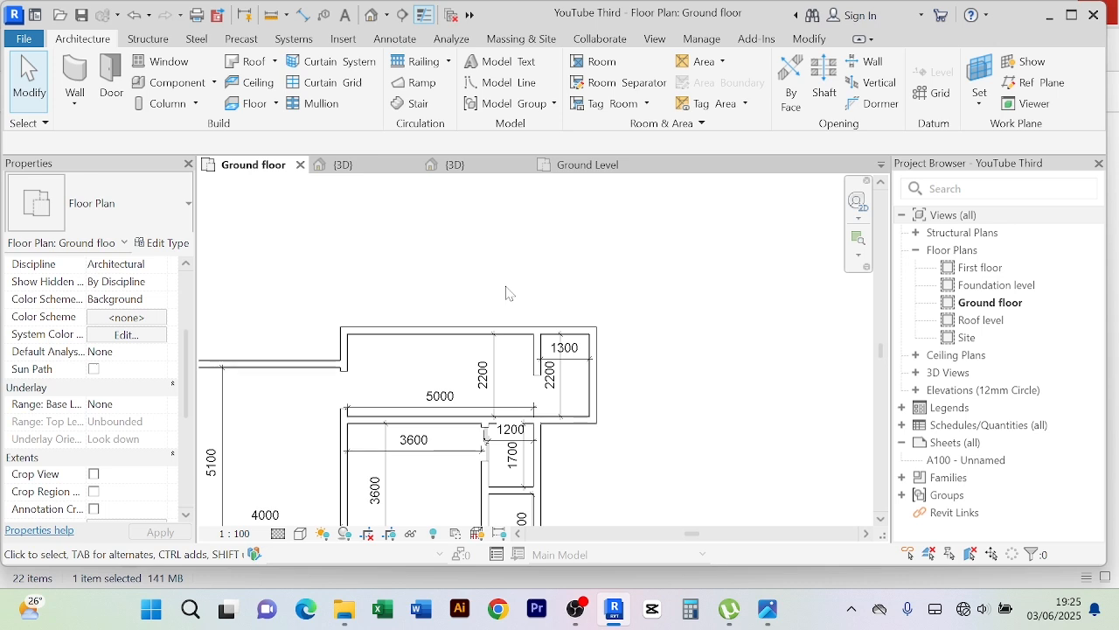
scroll(487, 442, up, 4)
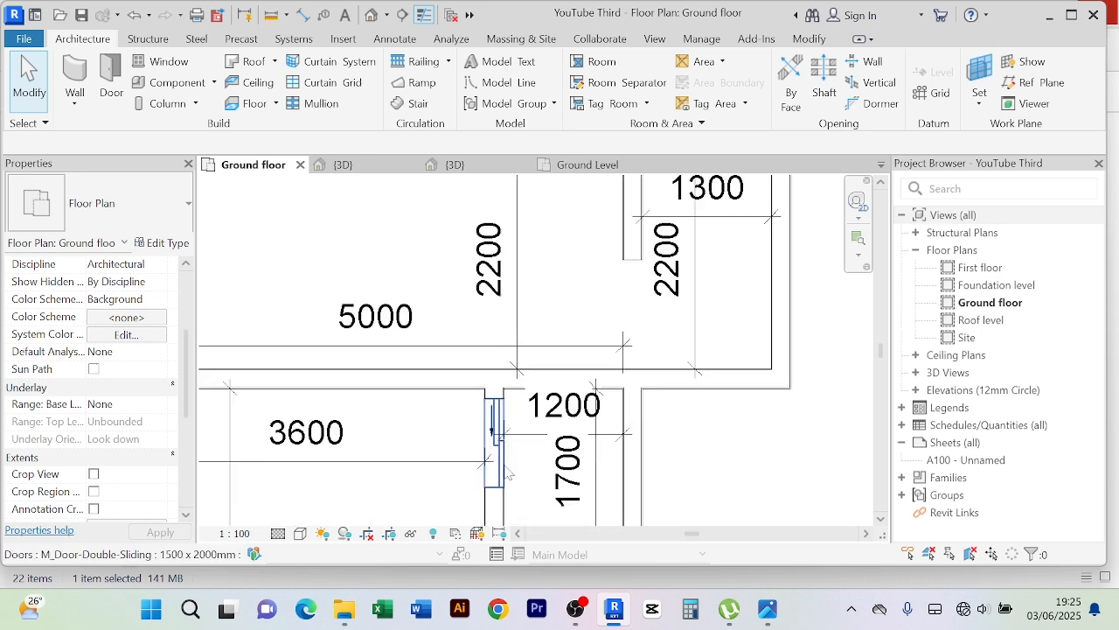
scroll(507, 472, down, 3)
scroll(509, 459, up, 4)
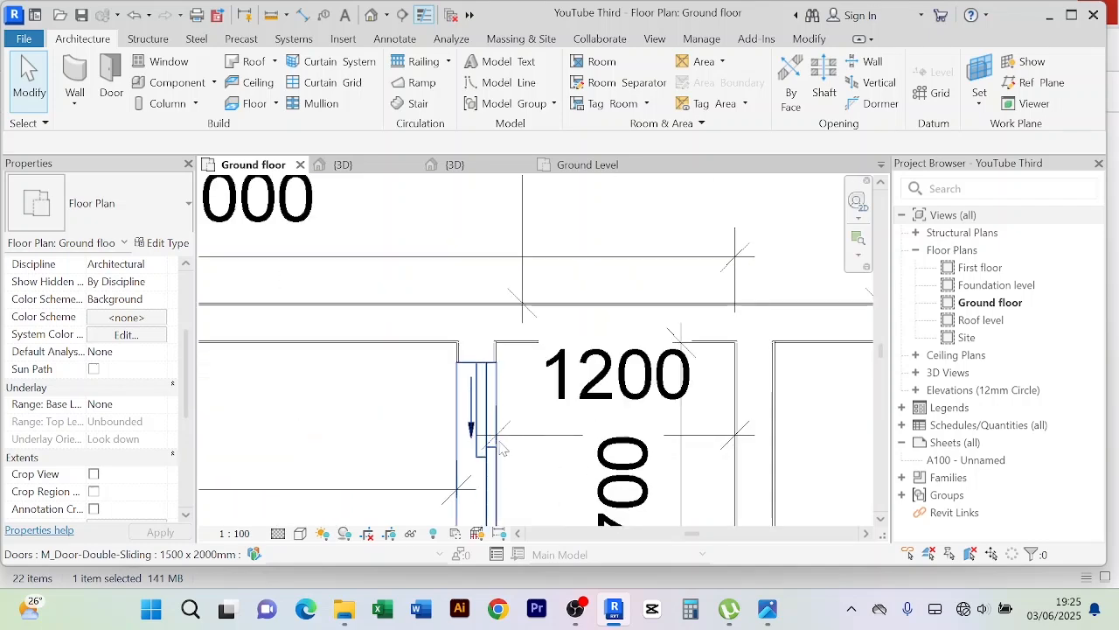
scroll(495, 440, down, 4)
middle_drag(678, 475, 689, 335)
scroll(559, 471, up, 3)
scroll(677, 401, down, 4)
middle_drag(693, 396, 654, 508)
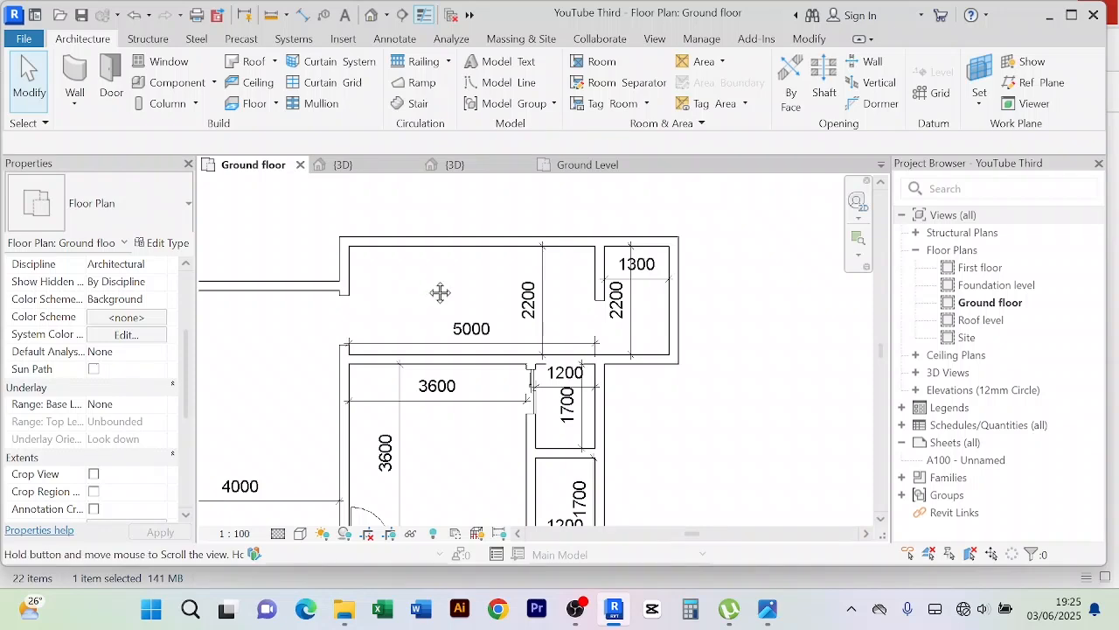
Place a matching 1500 x 2000mm M_Door-Double-Sliding door in the 5000 mm wide room's upper exterior wall, about 300 mm from its left corner
scroll(509, 408, up, 2)
click(549, 419)
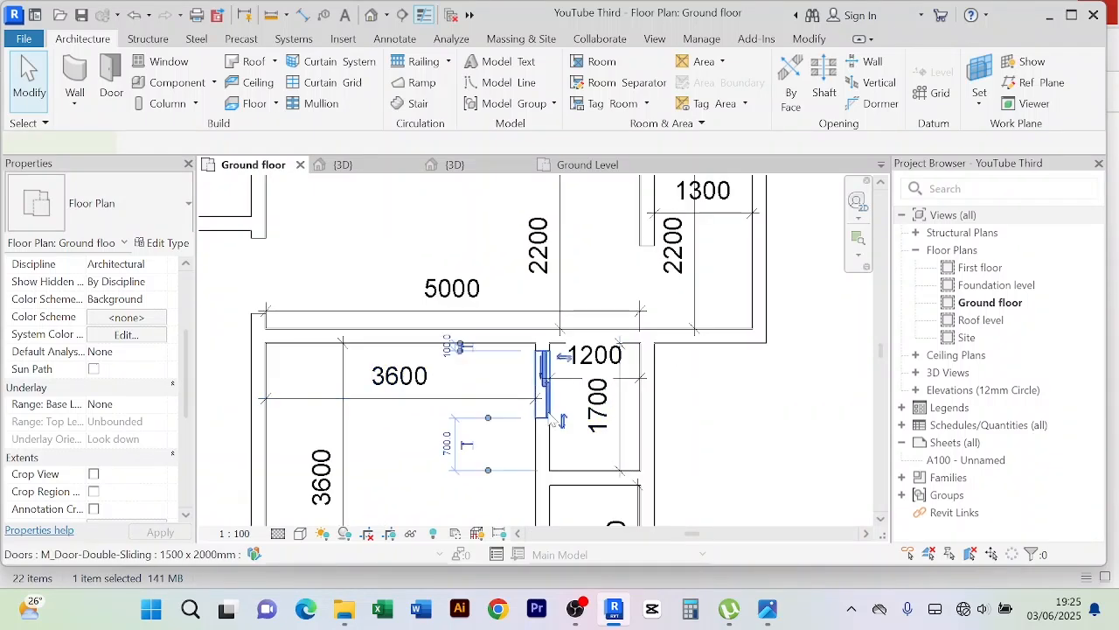
click(717, 109)
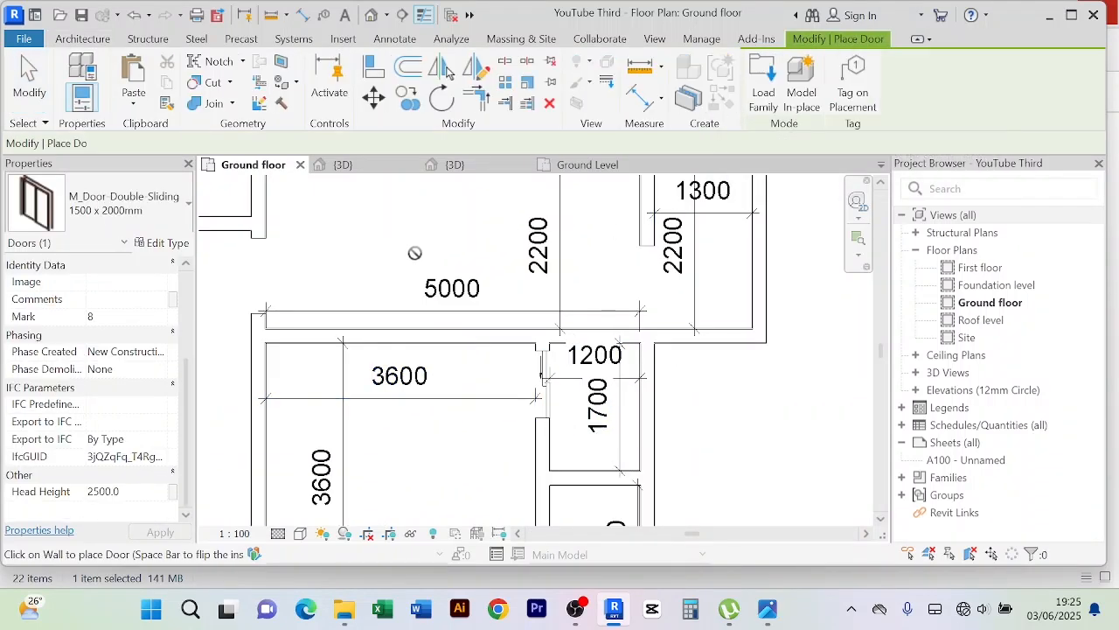
scroll(476, 321, down, 4)
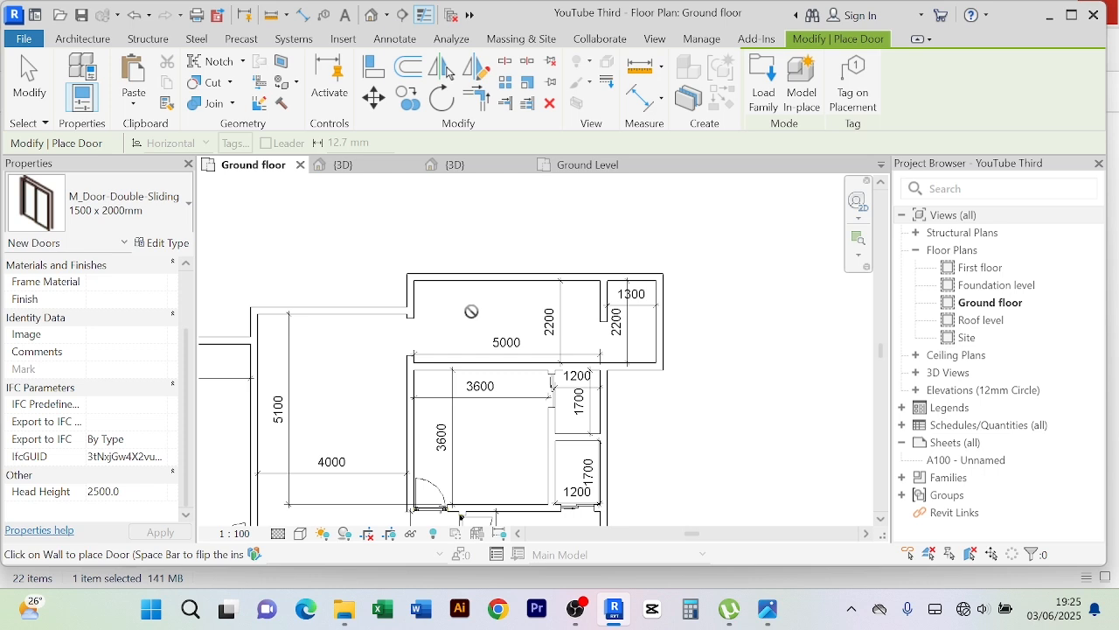
scroll(468, 323, up, 1)
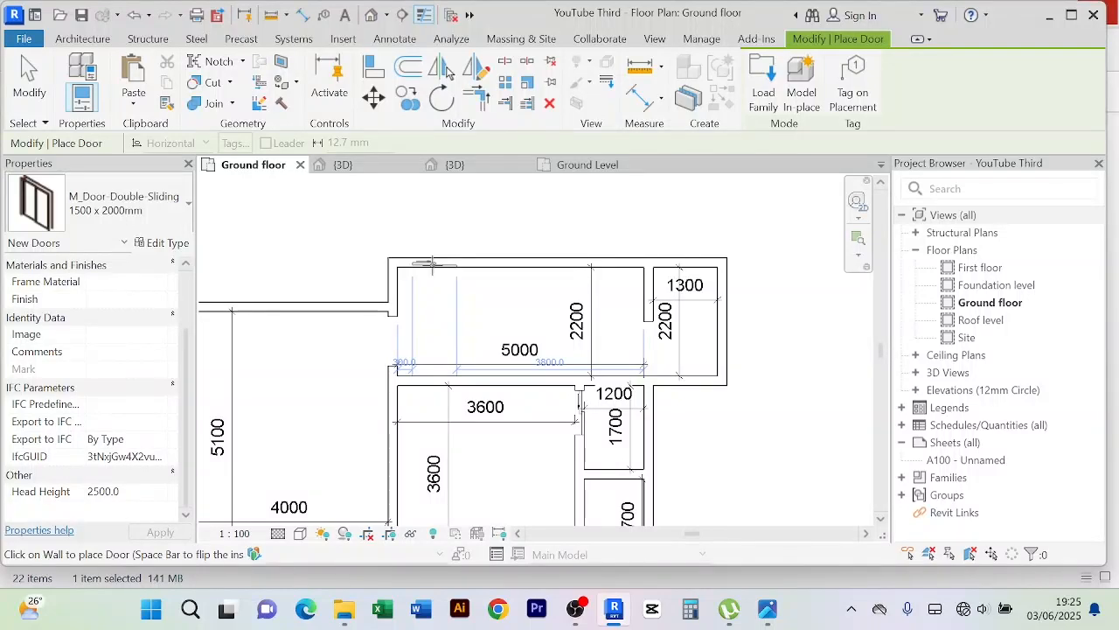
click(432, 264)
right_click(487, 234)
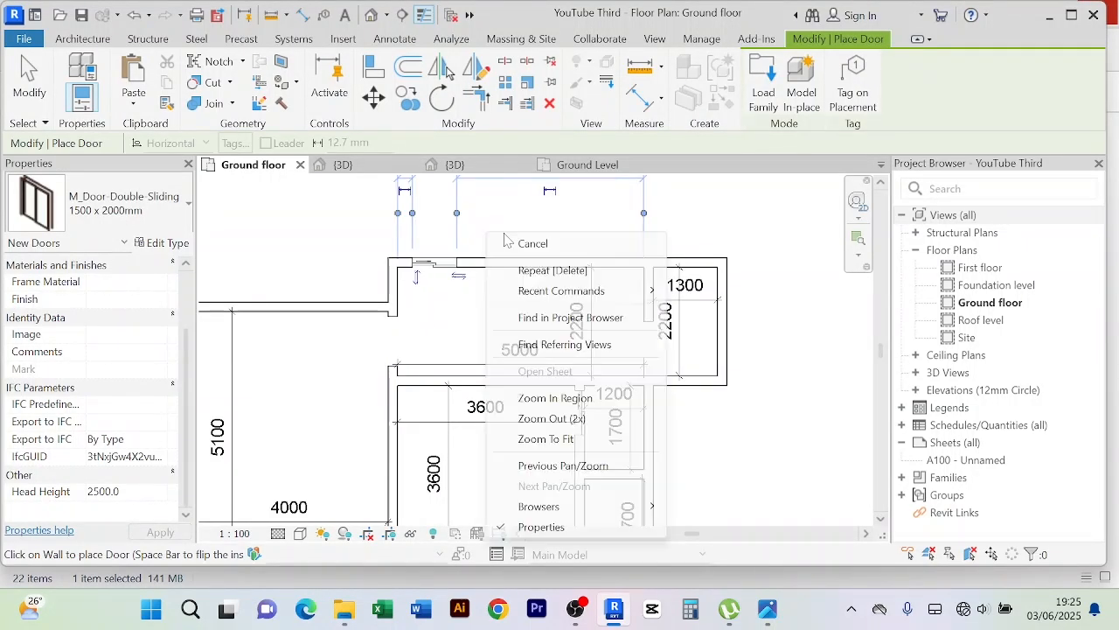
click(530, 243)
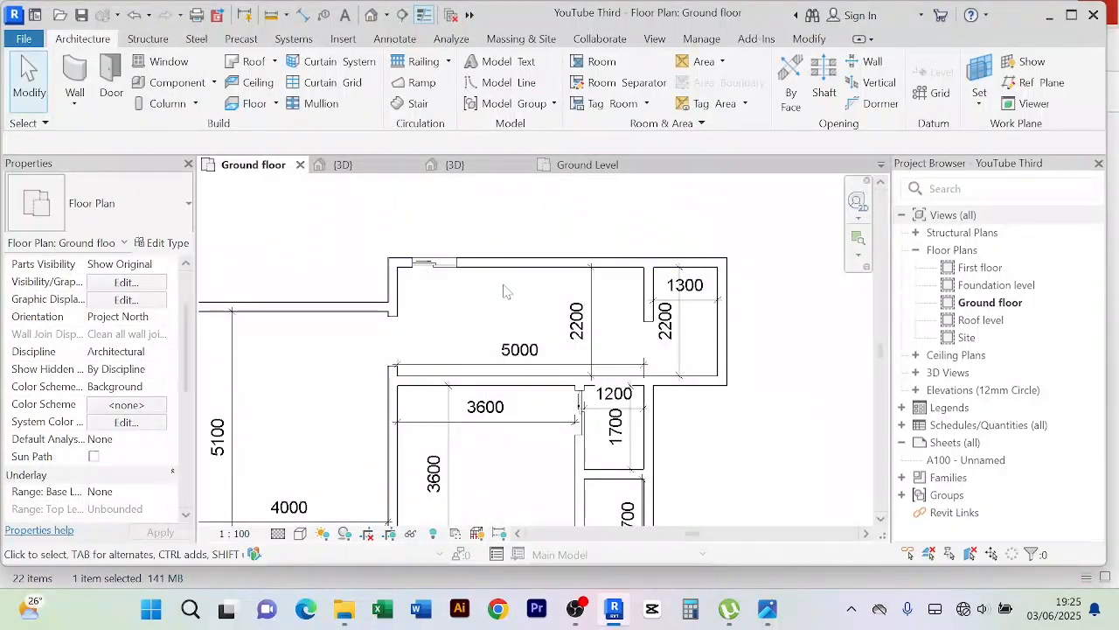
Set the new sliding door's distance from the room's left inner corner to 100 mm
scroll(433, 254, up, 4)
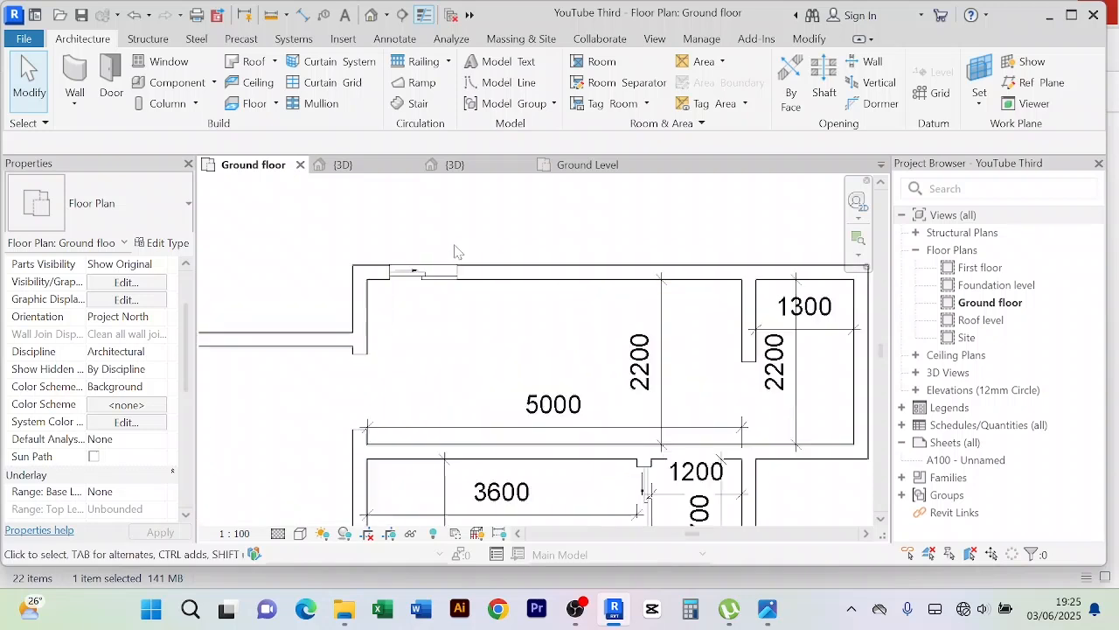
click(426, 281)
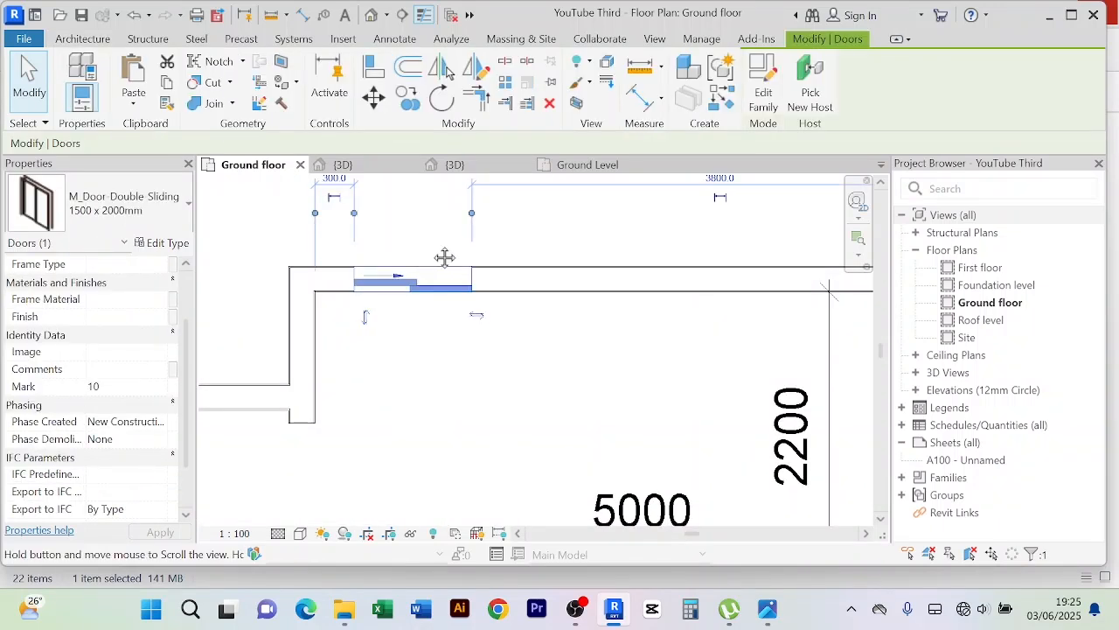
middle_drag(444, 257, 460, 353)
click(358, 273)
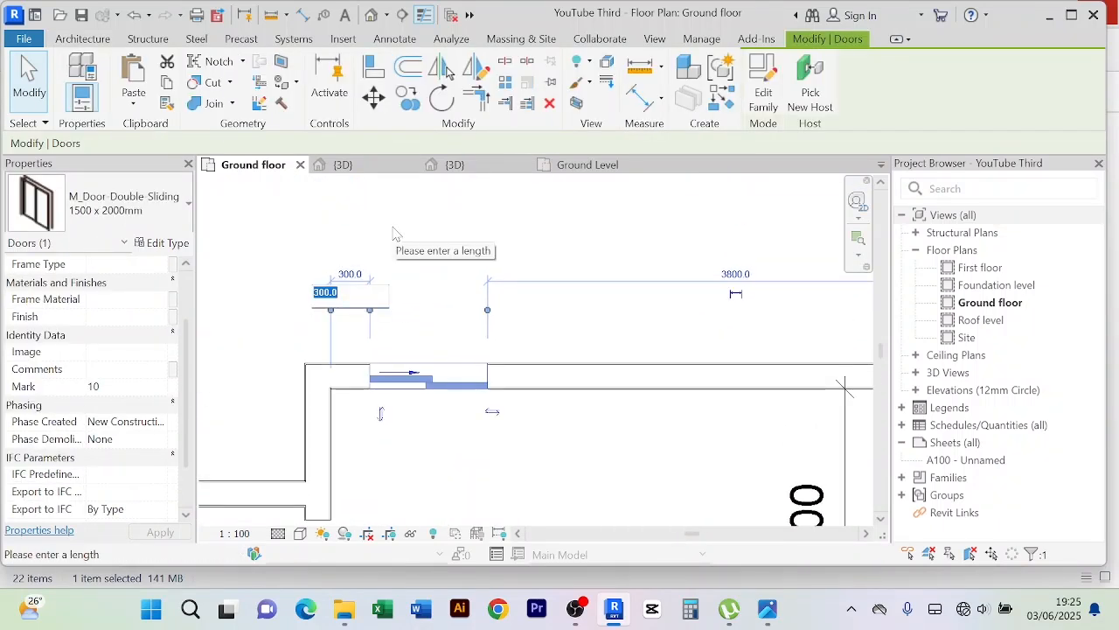
text(100)
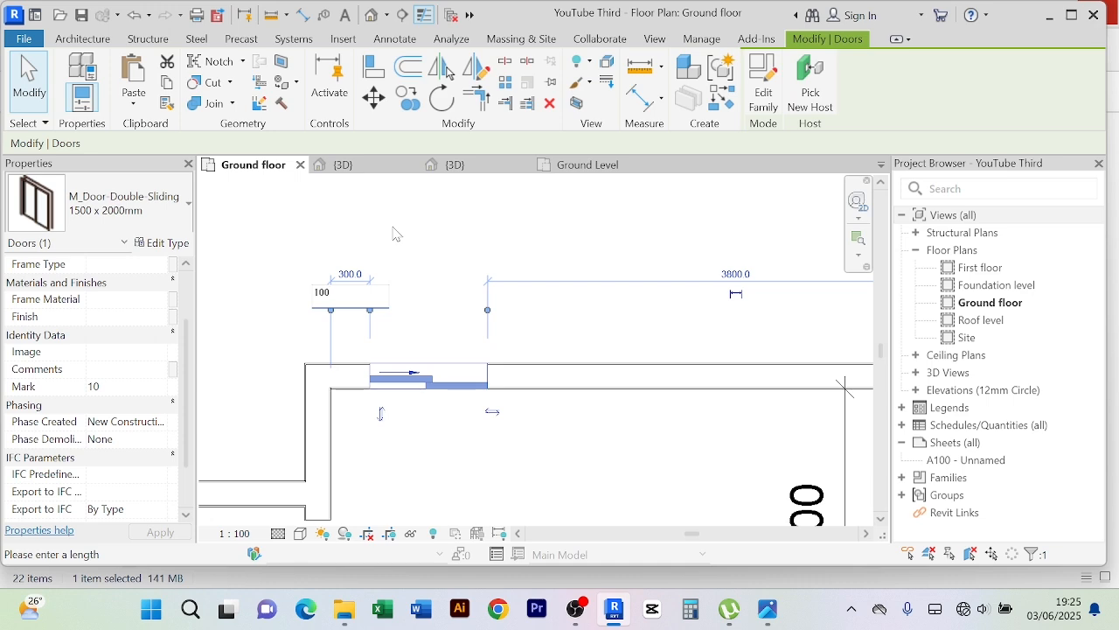
key(Return)
click(449, 235)
scroll(469, 327, down, 5)
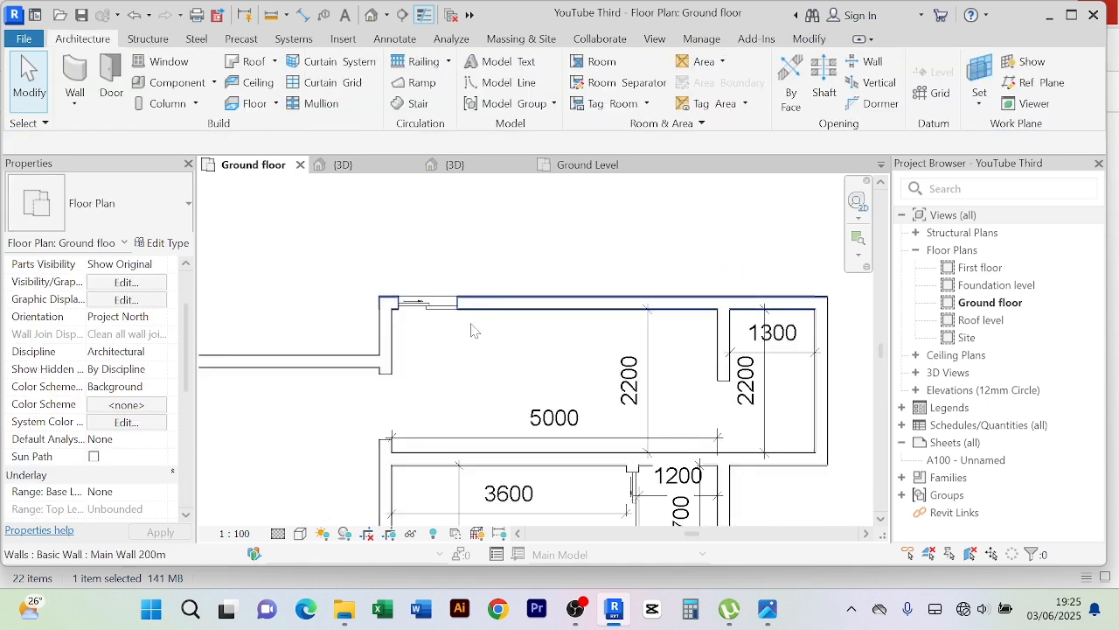
Review the door layout across the ground floor plan, including the new sliding door, the central hall and the front entrance
middle_drag(450, 370, 460, 337)
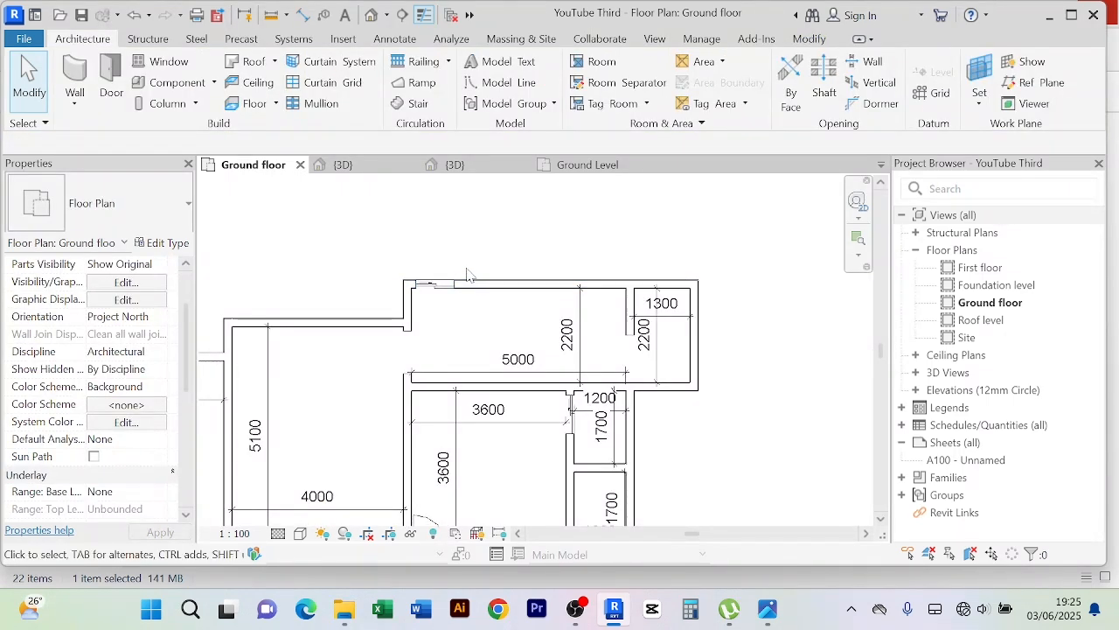
scroll(449, 282, down, 1)
scroll(441, 284, up, 2)
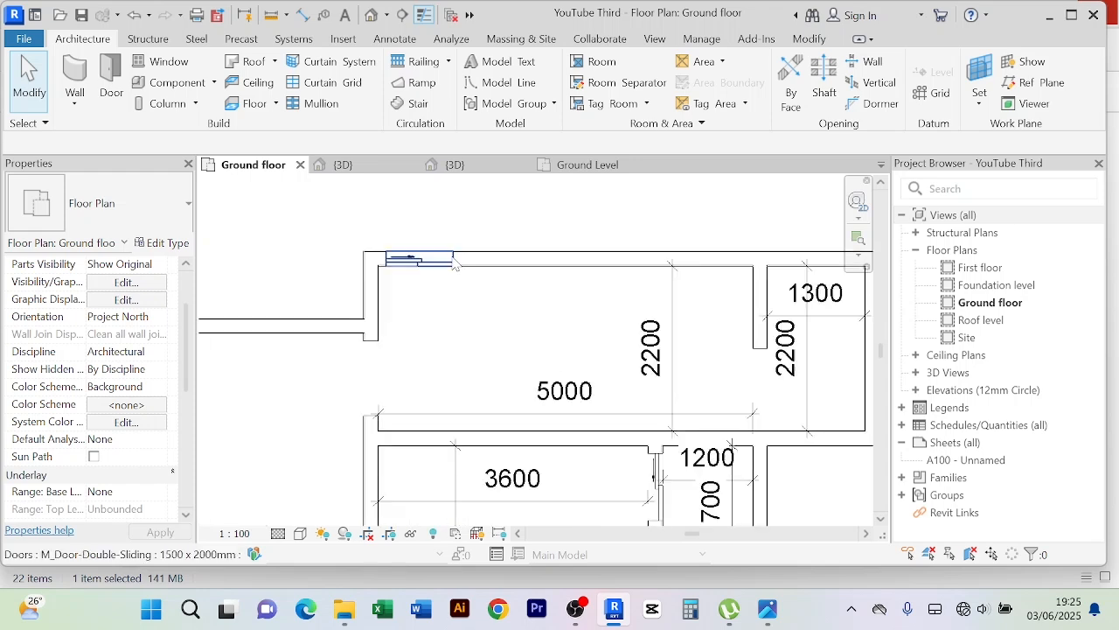
scroll(433, 297, down, 4)
scroll(426, 301, up, 4)
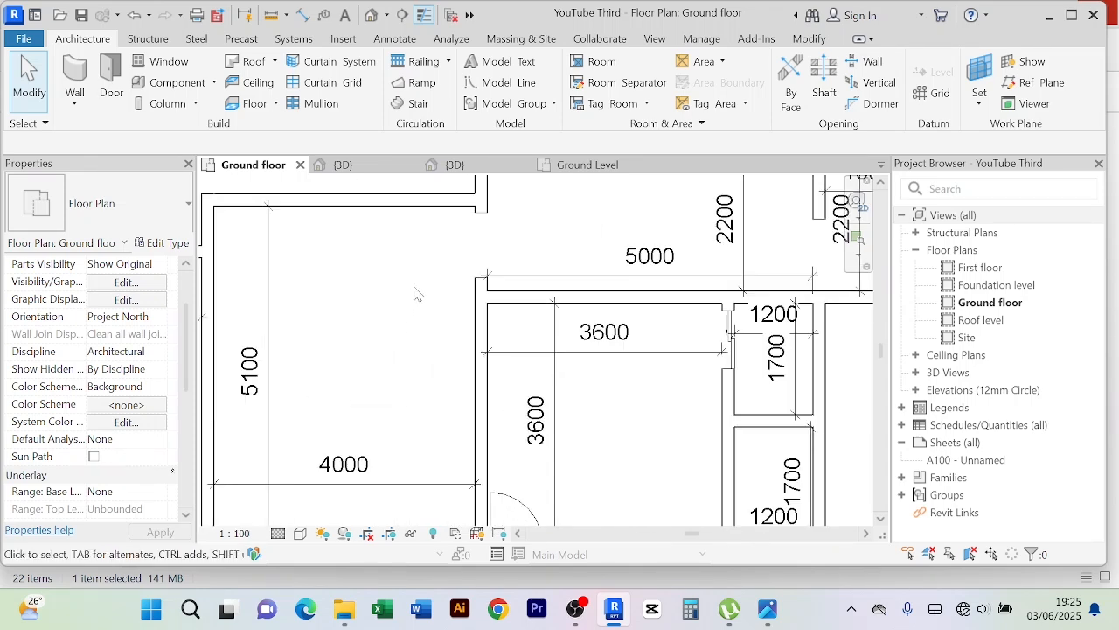
scroll(389, 424, down, 3)
scroll(396, 335, up, 2)
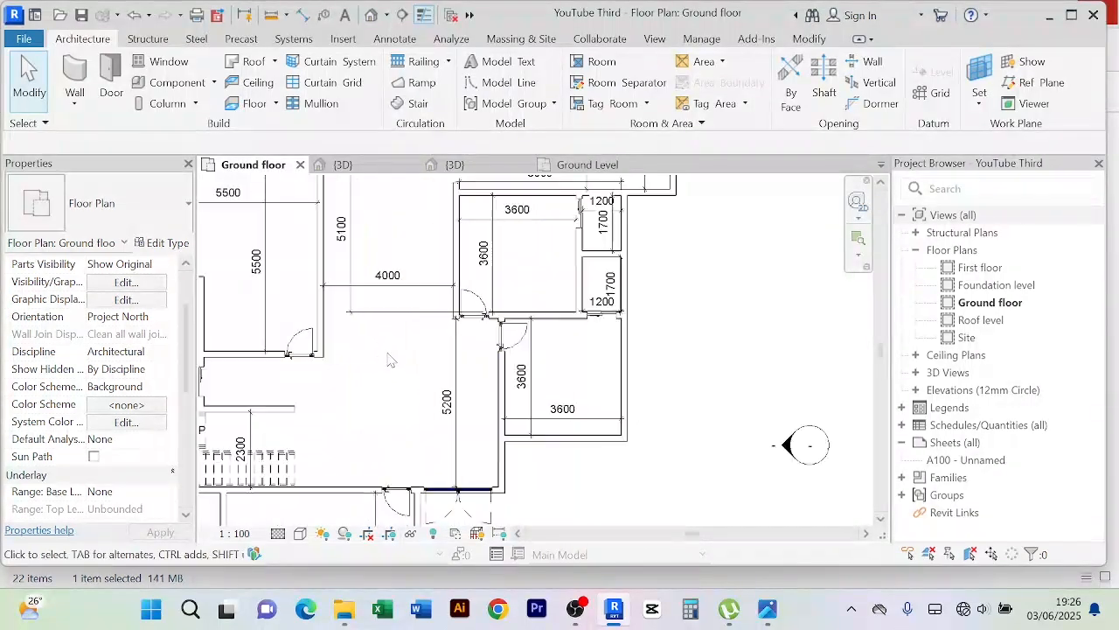
scroll(389, 354, down, 3)
scroll(385, 359, up, 4)
scroll(385, 360, up, 1)
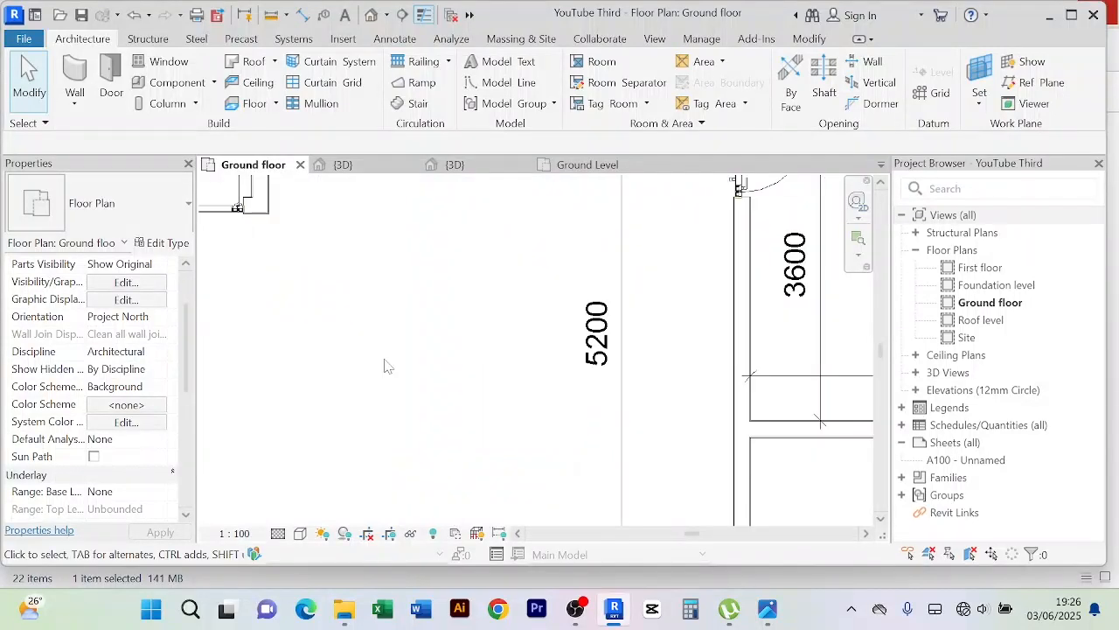
scroll(389, 358, down, 2)
scroll(615, 420, up, 2)
scroll(610, 446, down, 2)
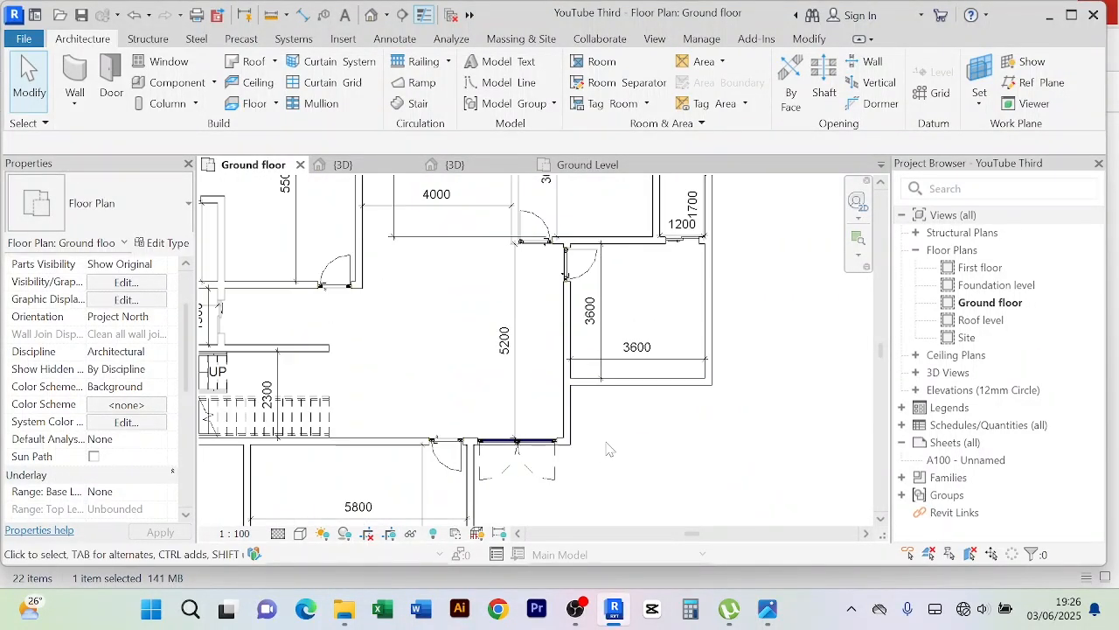
scroll(560, 463, down, 3)
scroll(594, 440, up, 1)
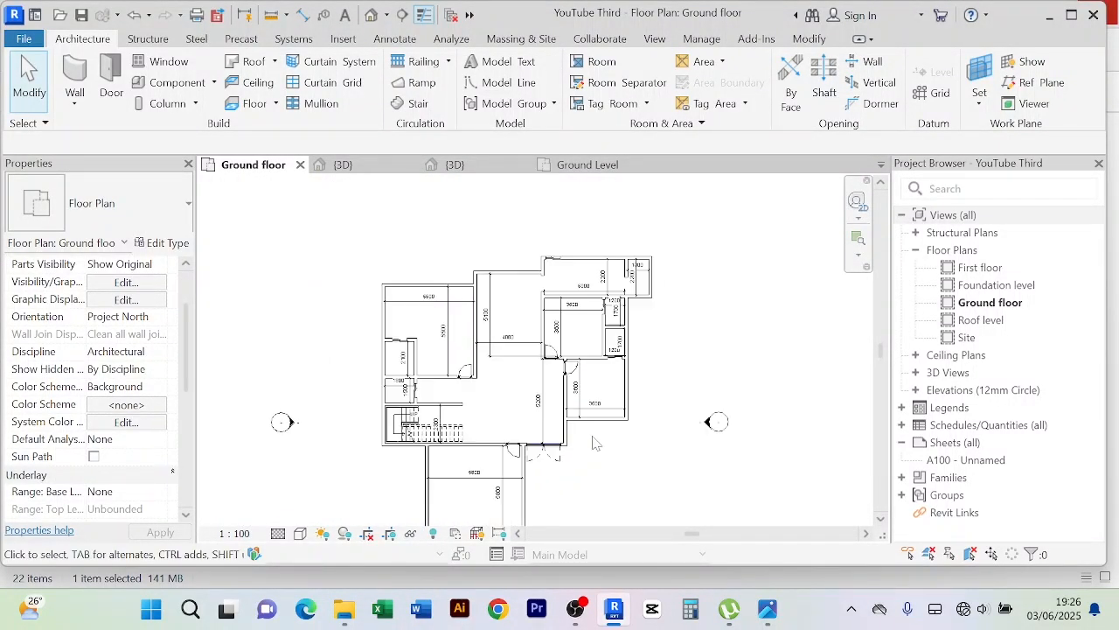
scroll(530, 274, down, 1)
scroll(608, 344, up, 3)
scroll(608, 344, up, 2)
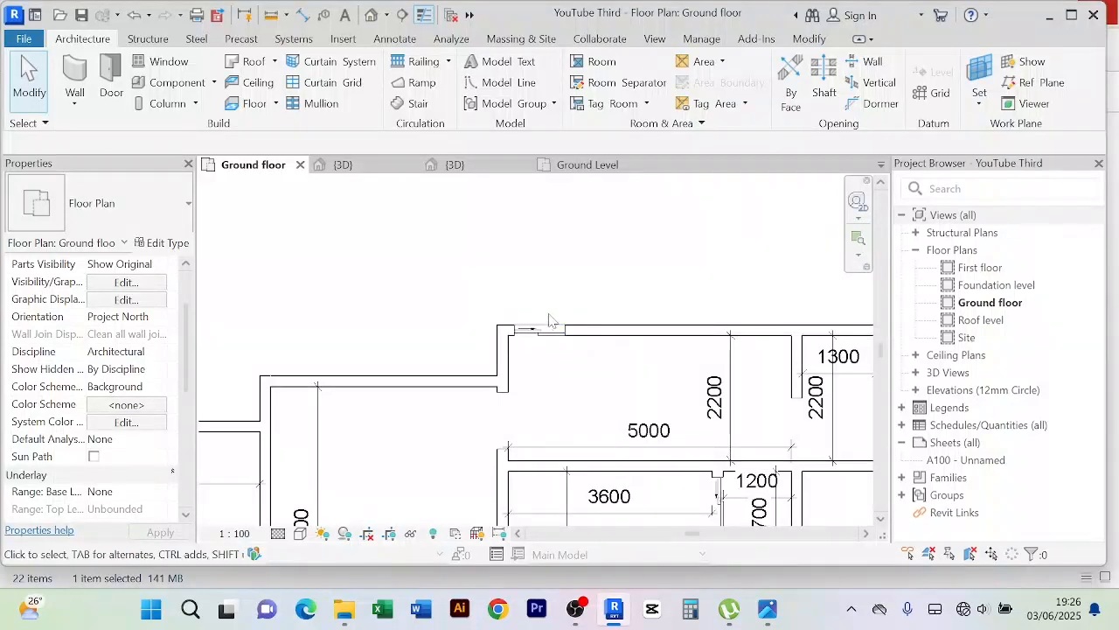
scroll(551, 346, down, 2)
scroll(548, 348, up, 1)
scroll(548, 348, up, 2)
scroll(560, 375, down, 2)
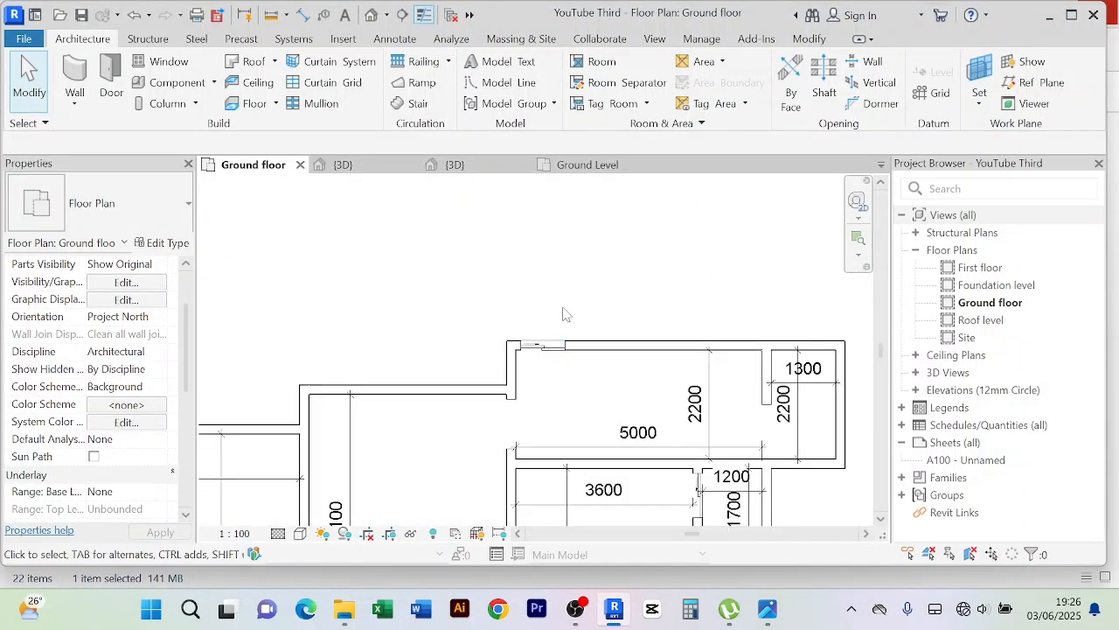
scroll(565, 312, up, 2)
scroll(562, 382, down, 2)
middle_drag(605, 315, 586, 281)
scroll(584, 278, down, 2)
middle_drag(738, 393, 719, 311)
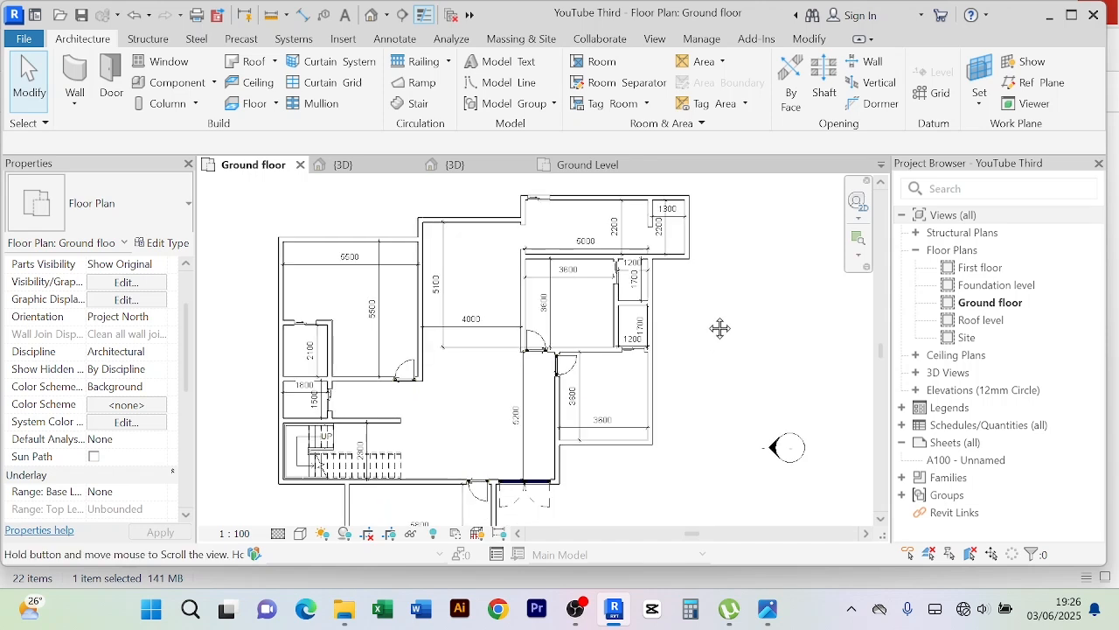
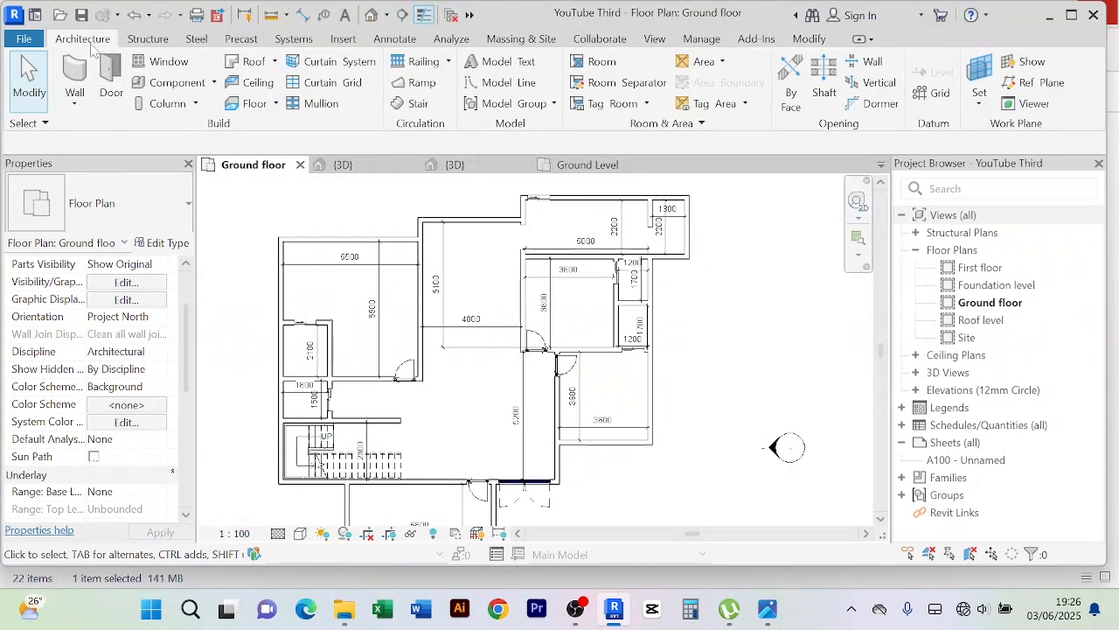
Start placing a window and check which sizes the loaded Windows_Sgl_Plain family offers
click(153, 63)
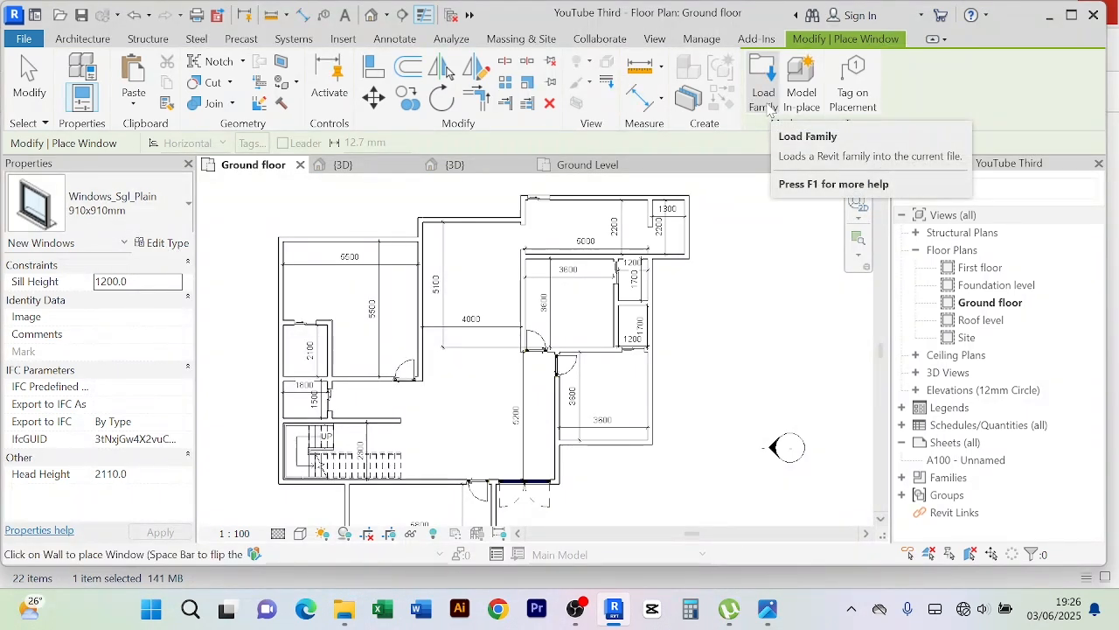
click(187, 210)
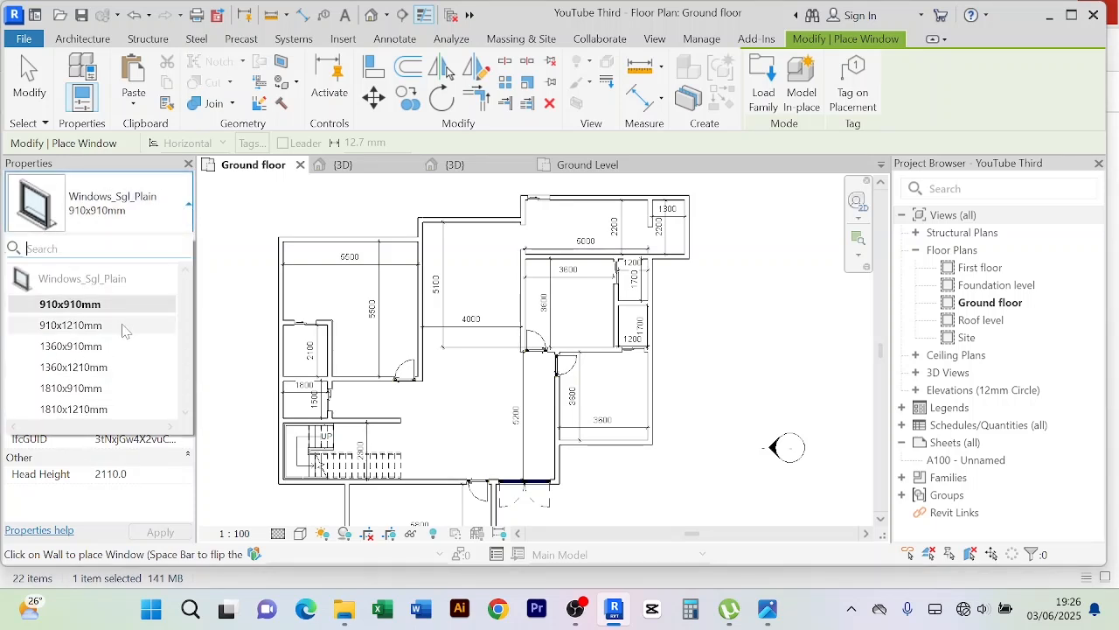
click(189, 212)
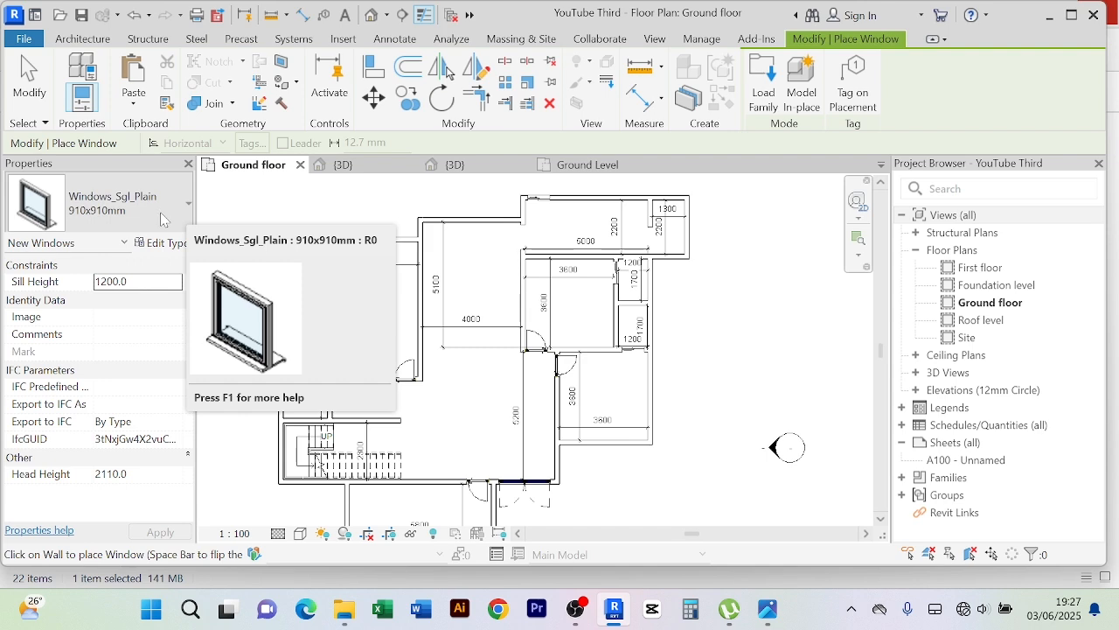
Browse the family library for windows, through Libraries 3 and its Libraries folder to the WINDOWS folder
click(763, 88)
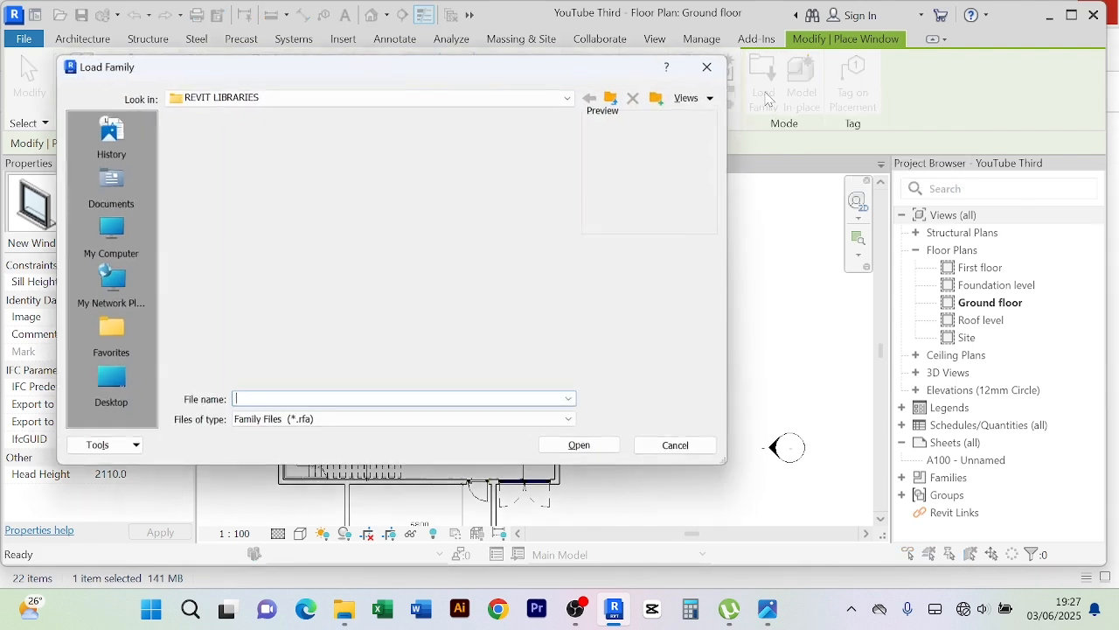
scroll(427, 292, down, 3)
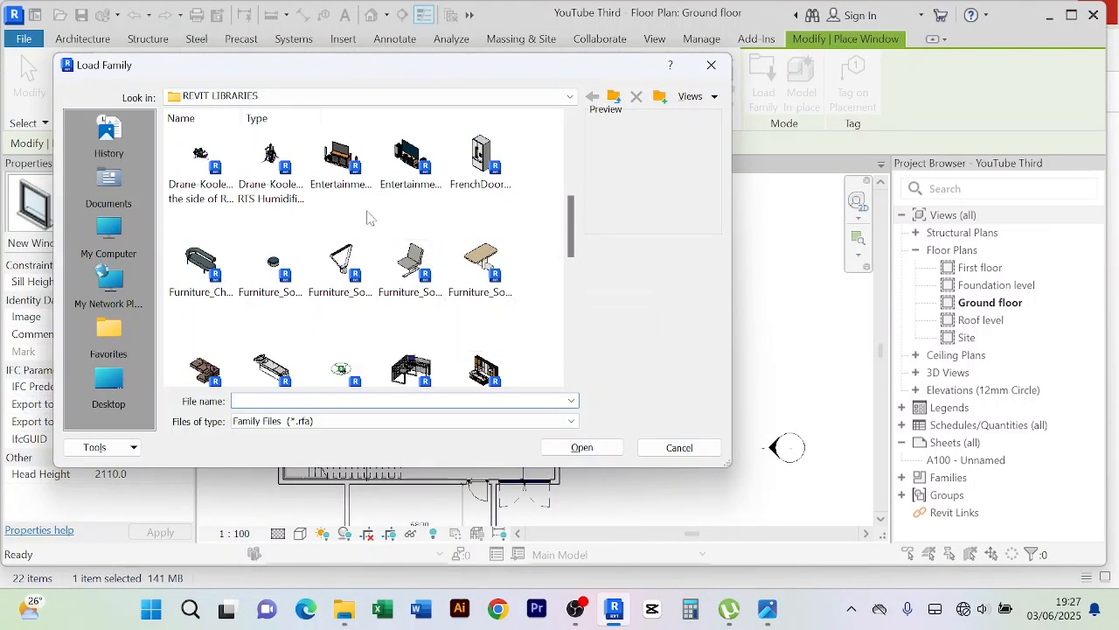
scroll(424, 306, down, 5)
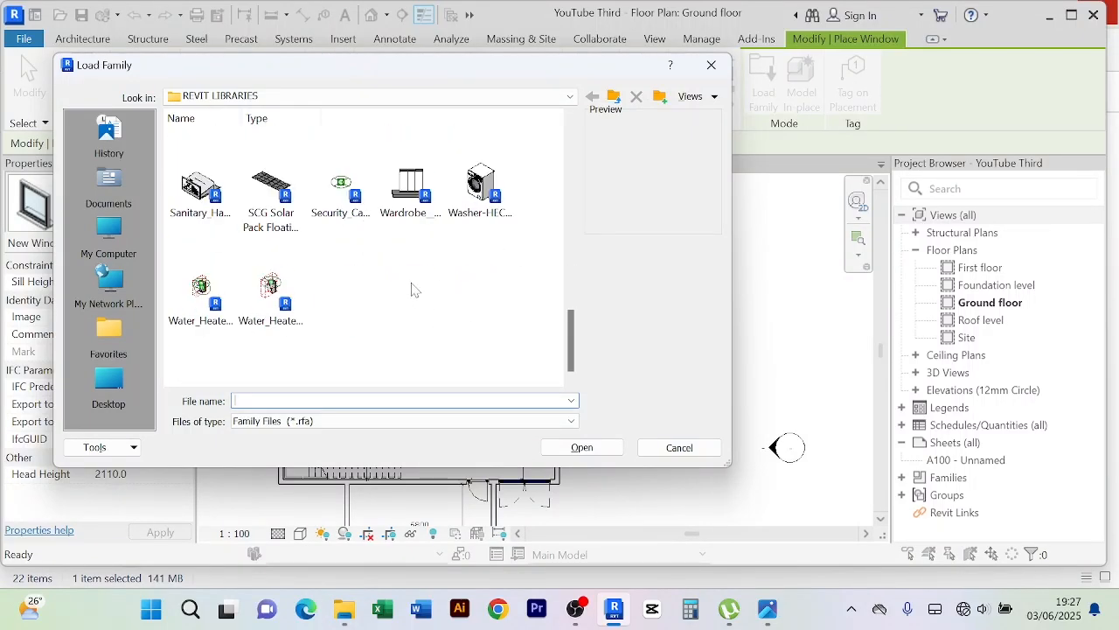
scroll(414, 288, up, 8)
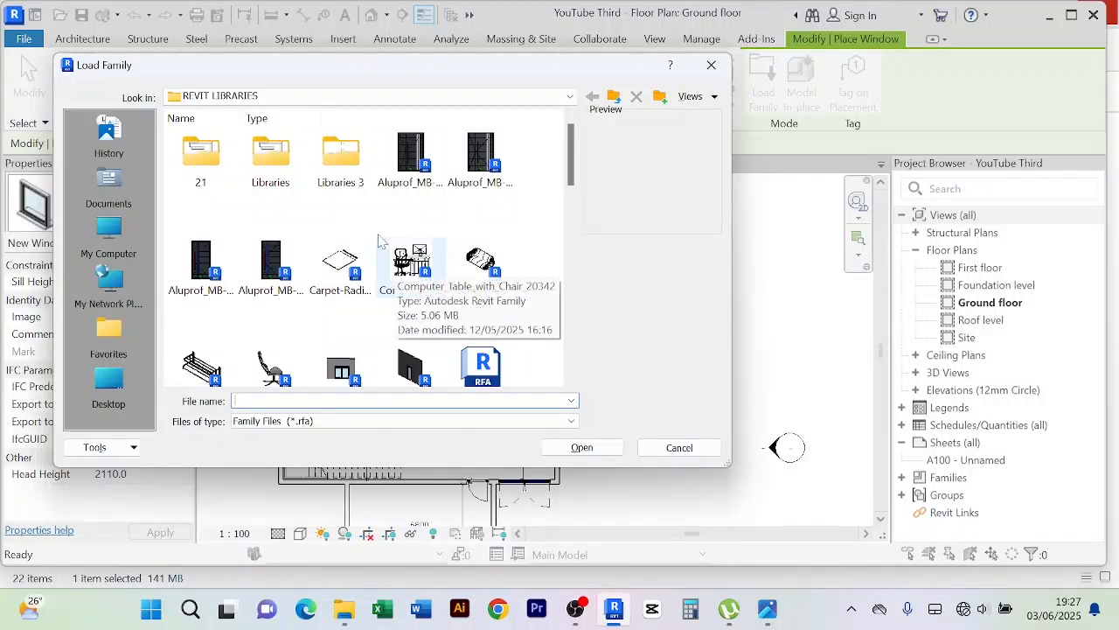
double_click(342, 169)
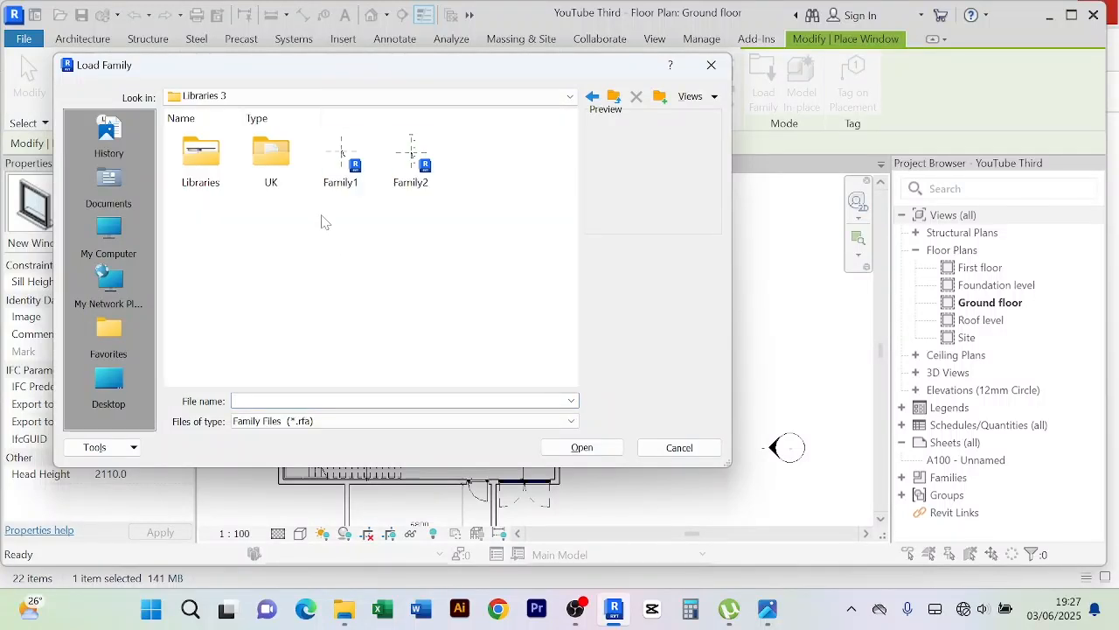
double_click(202, 169)
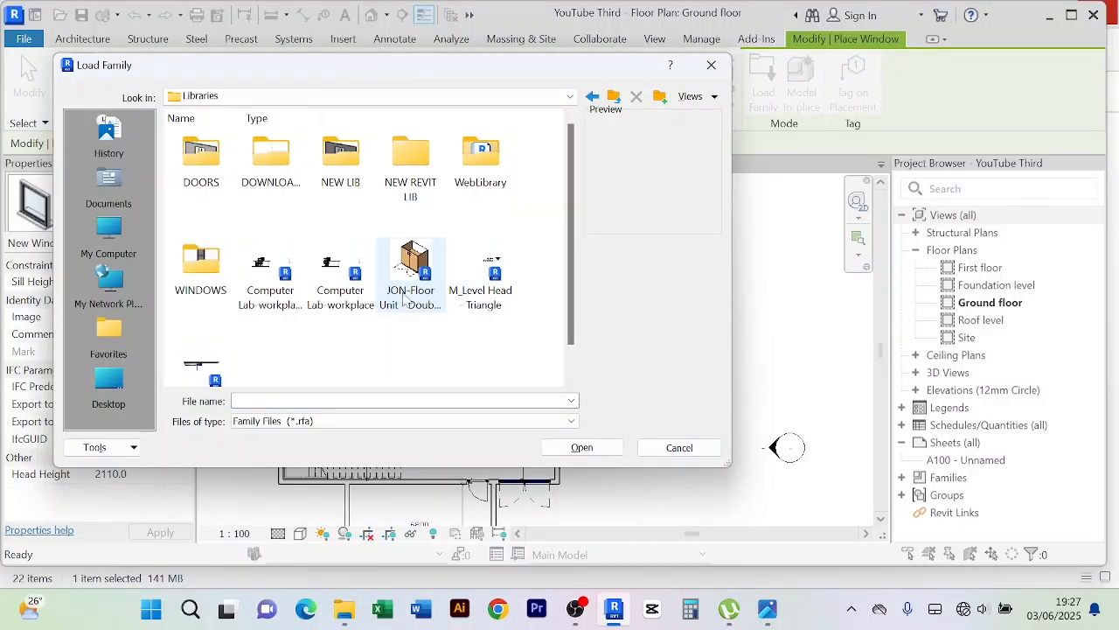
scroll(393, 297, down, 1)
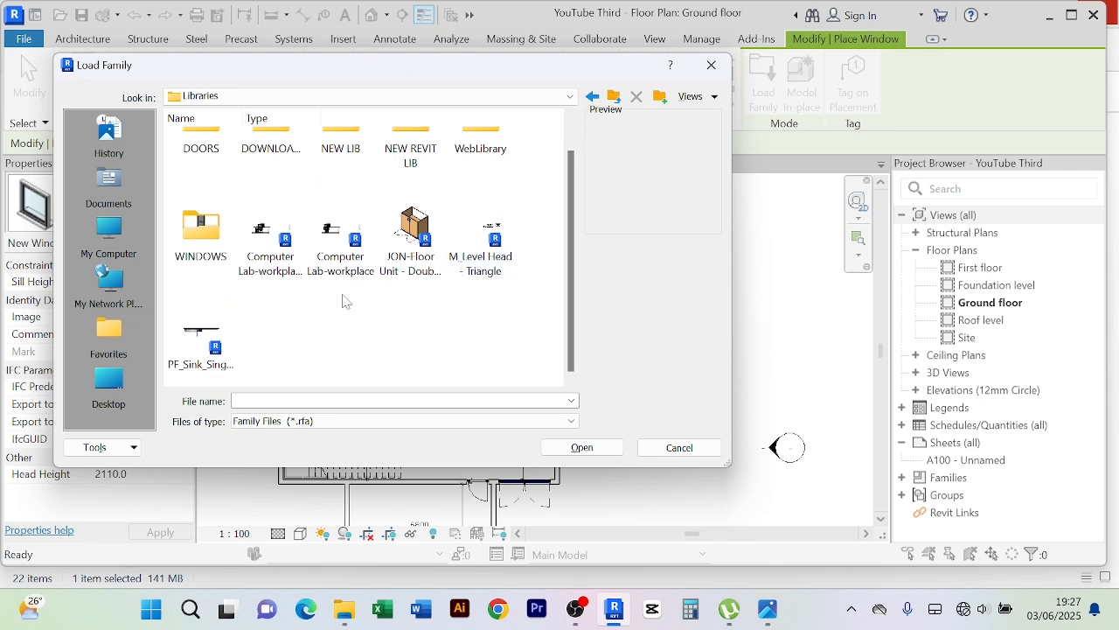
double_click(201, 232)
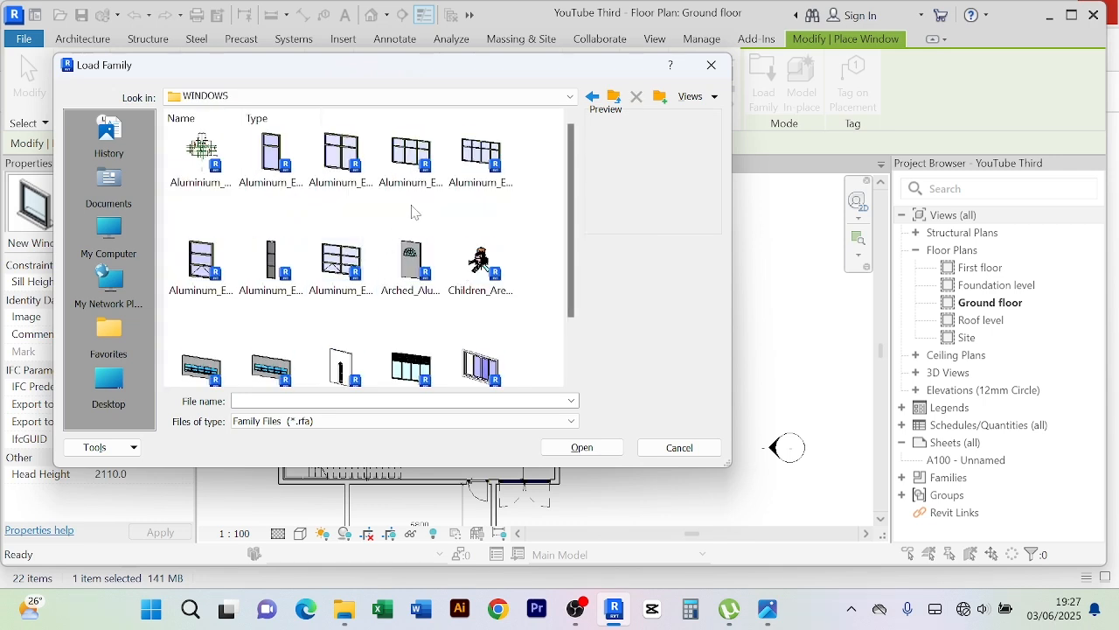
Preview the aluminum exterior and Parametric_Operable_Sliding_Window families, then leave the library and the window command without loading any
click(285, 179)
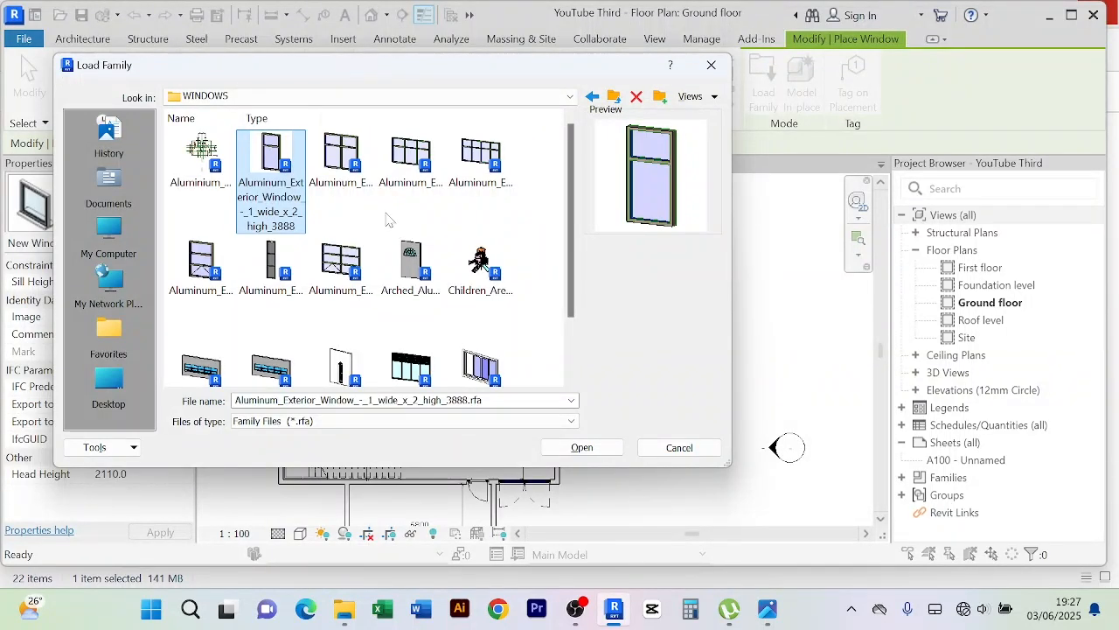
scroll(389, 221, down, 2)
click(480, 295)
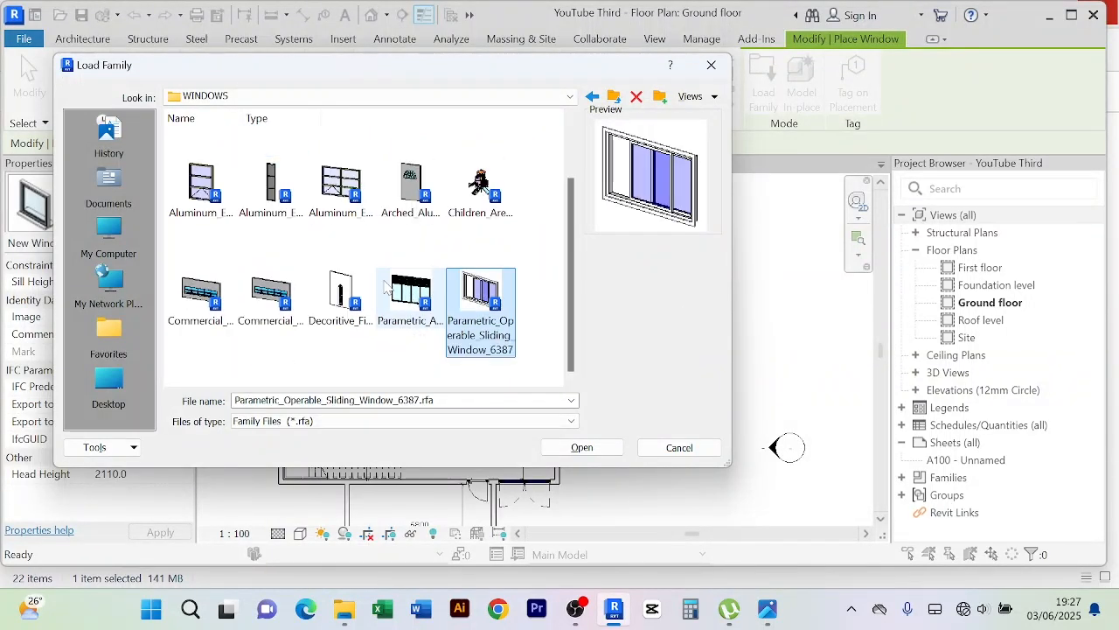
scroll(385, 287, up, 2)
click(342, 263)
click(411, 162)
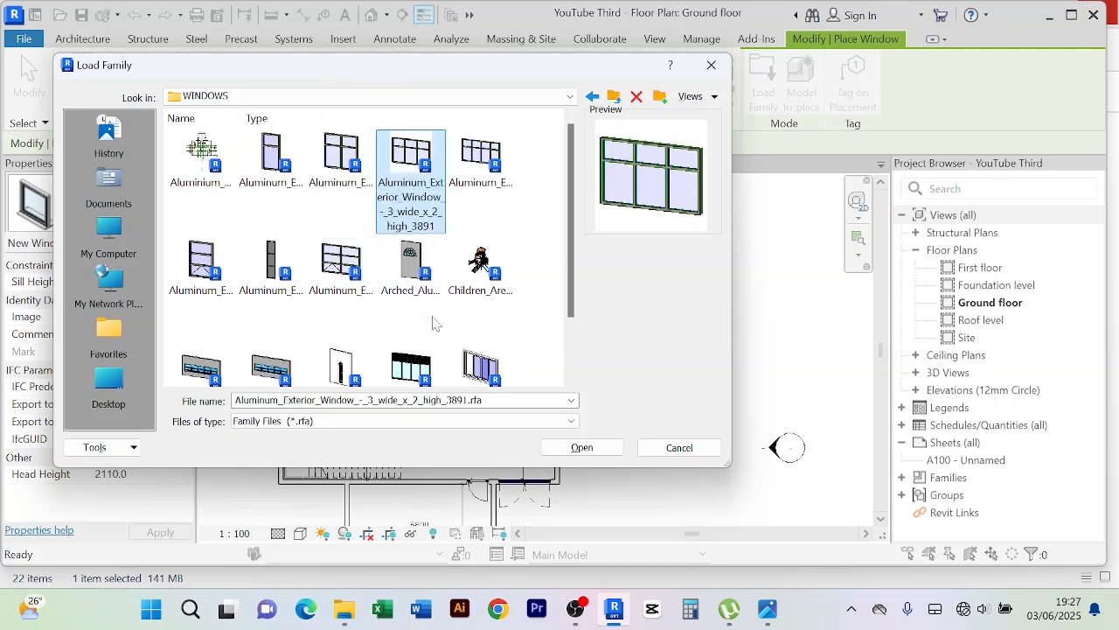
click(354, 175)
scroll(339, 304, down, 1)
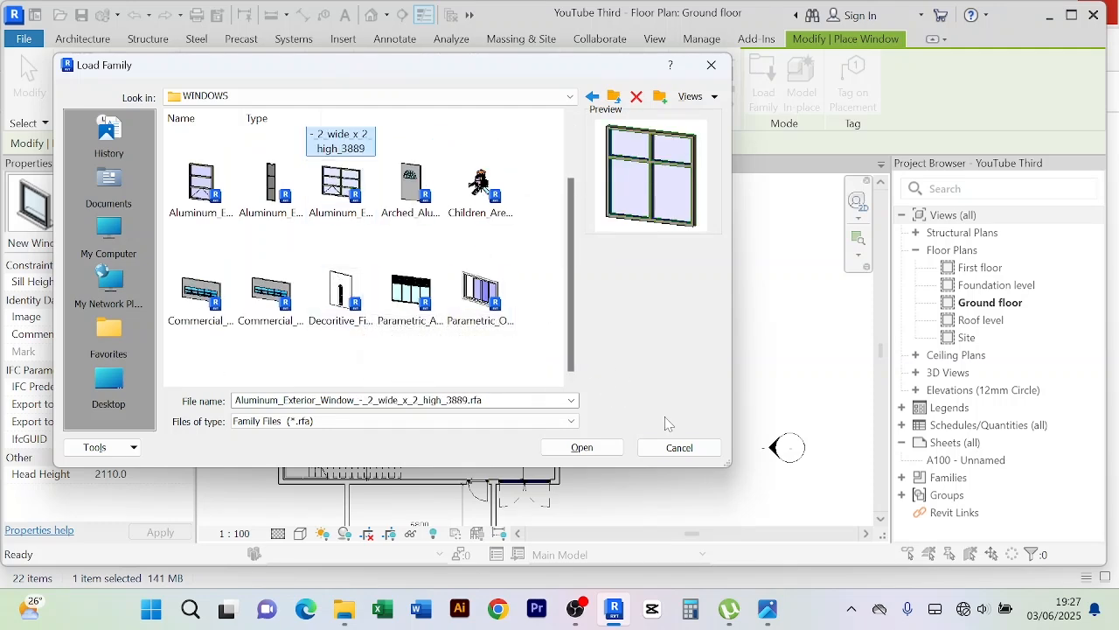
click(680, 447)
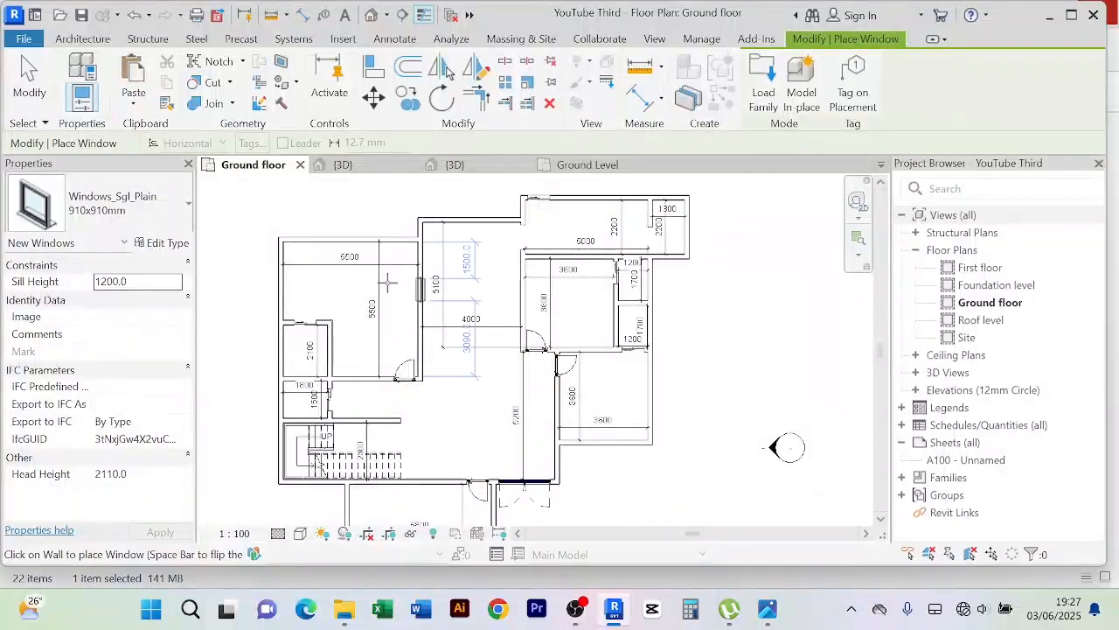
right_click(295, 218)
click(336, 230)
right_click(325, 211)
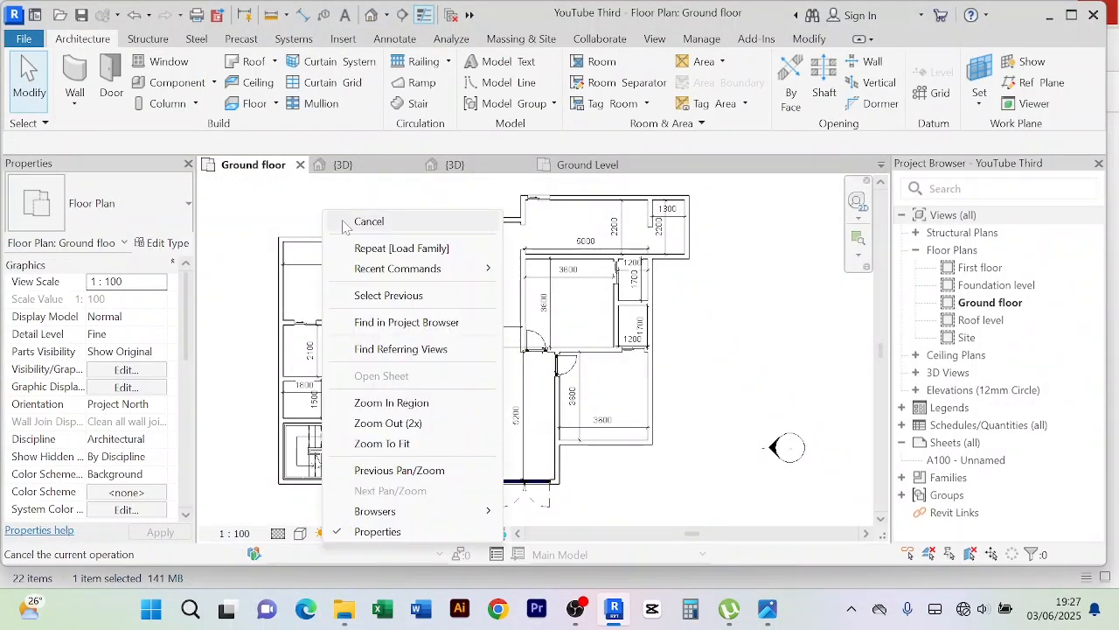
click(368, 223)
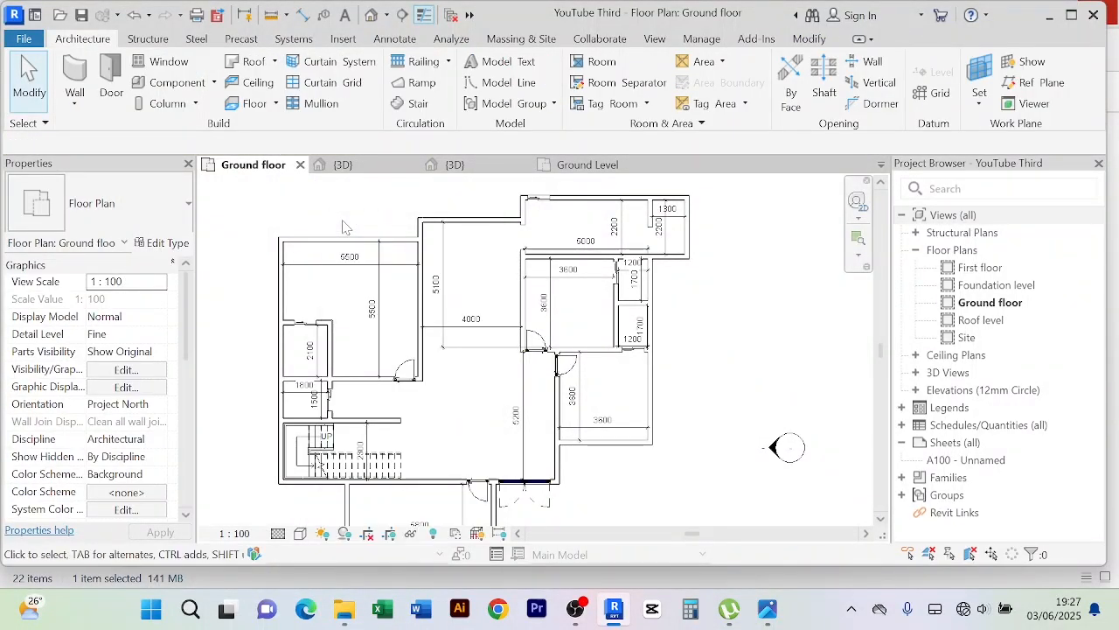
Copy the window in the bedroom's outer wall from the Ground Level plan of the 4 Bedroom Contemprary Residential House project
click(581, 166)
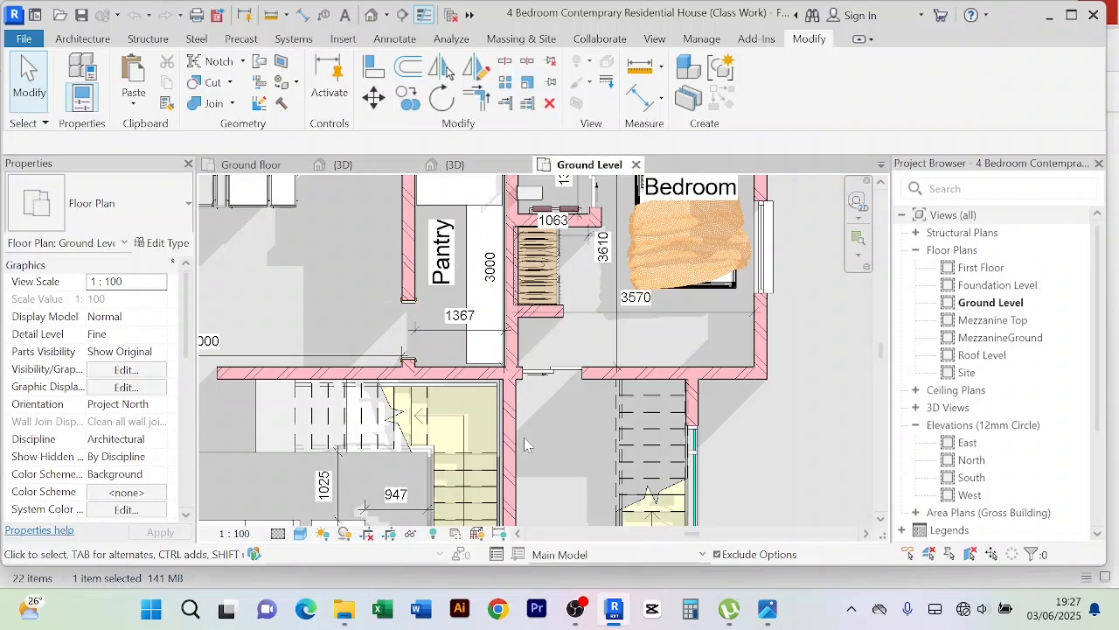
scroll(733, 398, down, 2)
scroll(744, 332, up, 3)
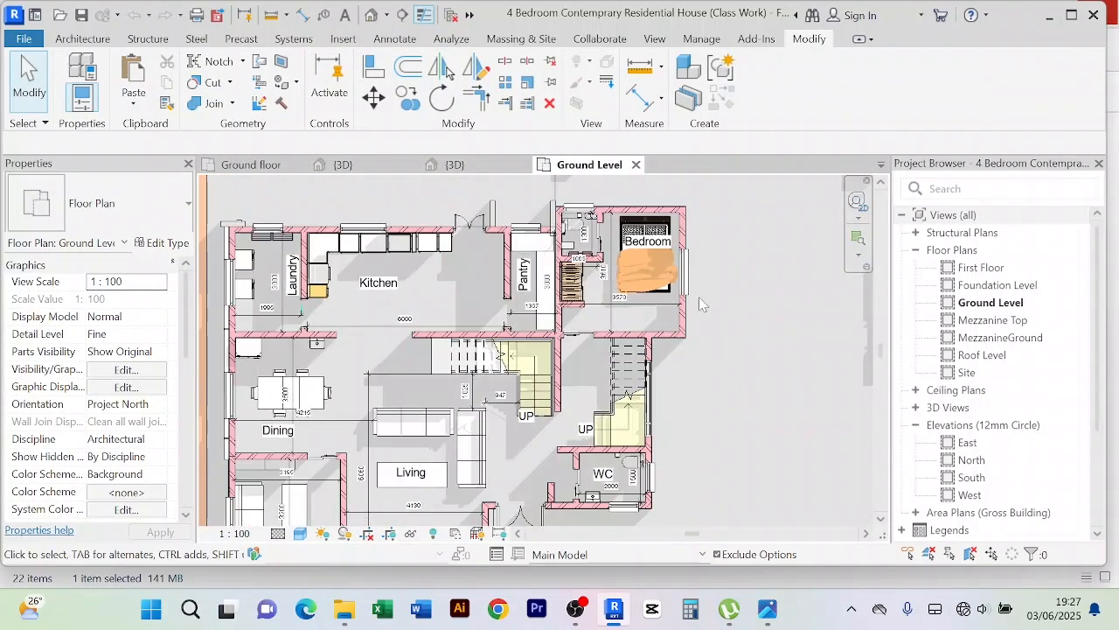
scroll(719, 348, up, 2)
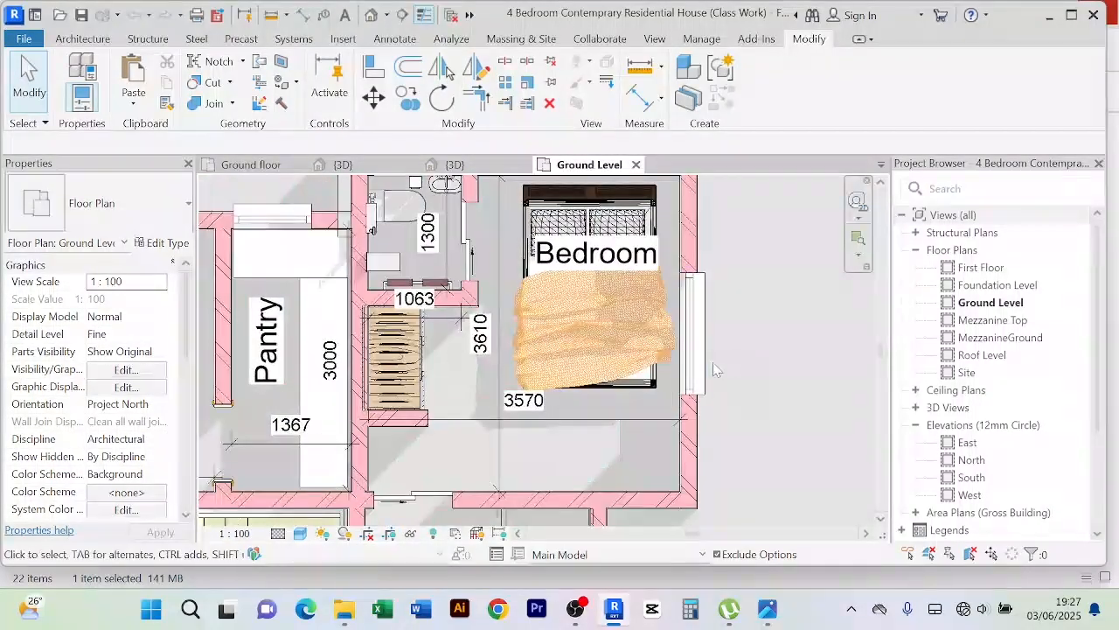
click(700, 351)
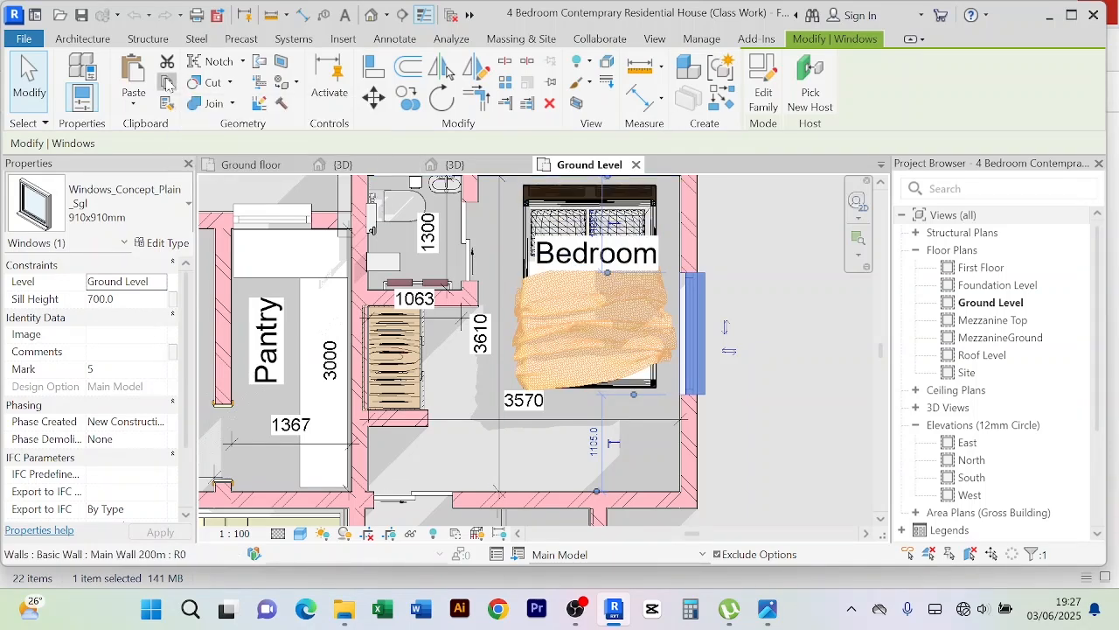
Paste the copied window into the Ground floor plan, centred on the lower exterior wall of the 3600 x 3600 mm room, 1100 mm from each corner
click(251, 165)
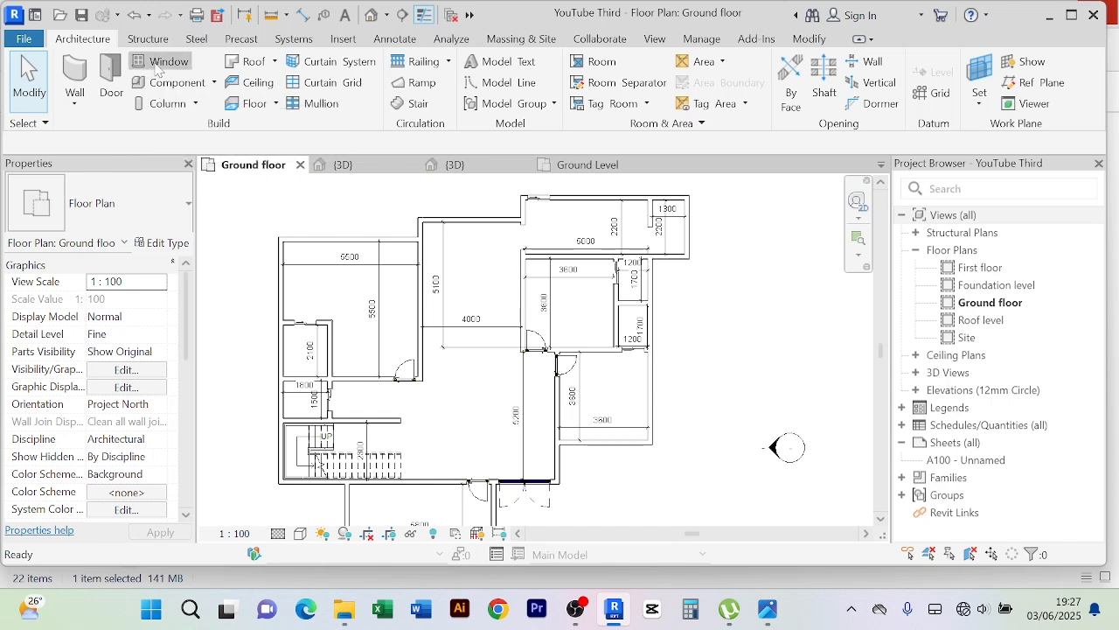
click(155, 61)
click(140, 79)
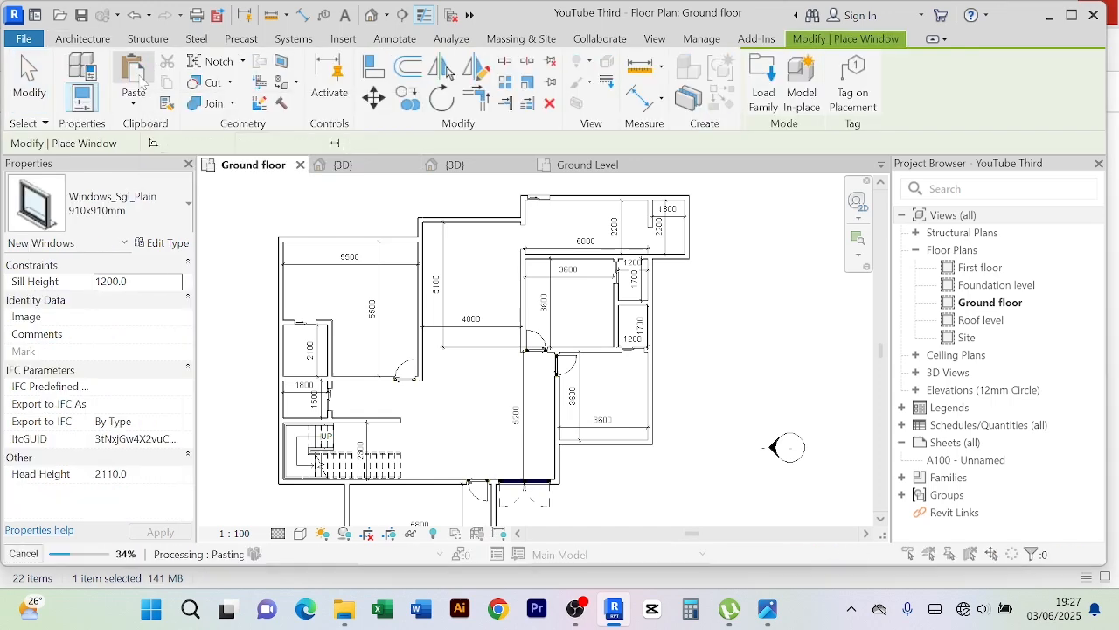
click(597, 365)
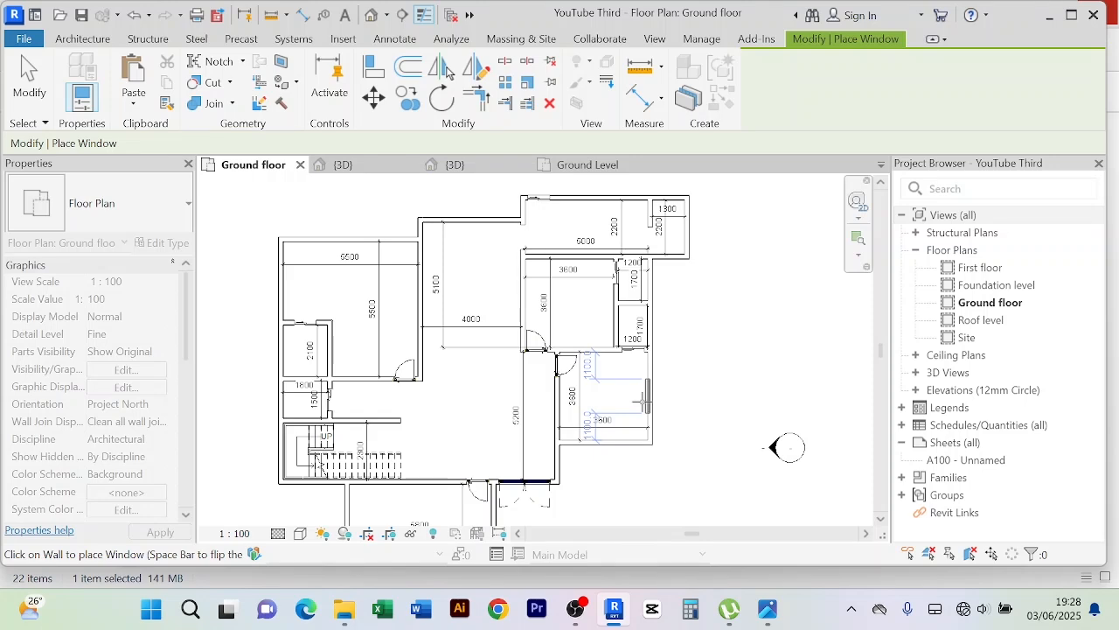
scroll(644, 400, up, 3)
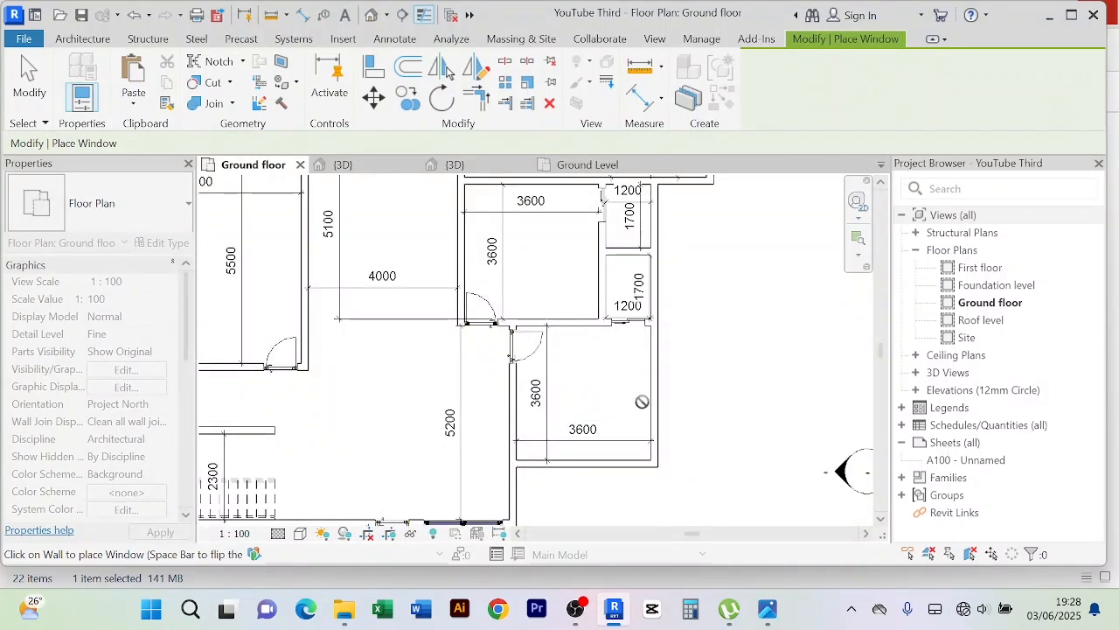
scroll(705, 414, down, 3)
scroll(682, 439, up, 3)
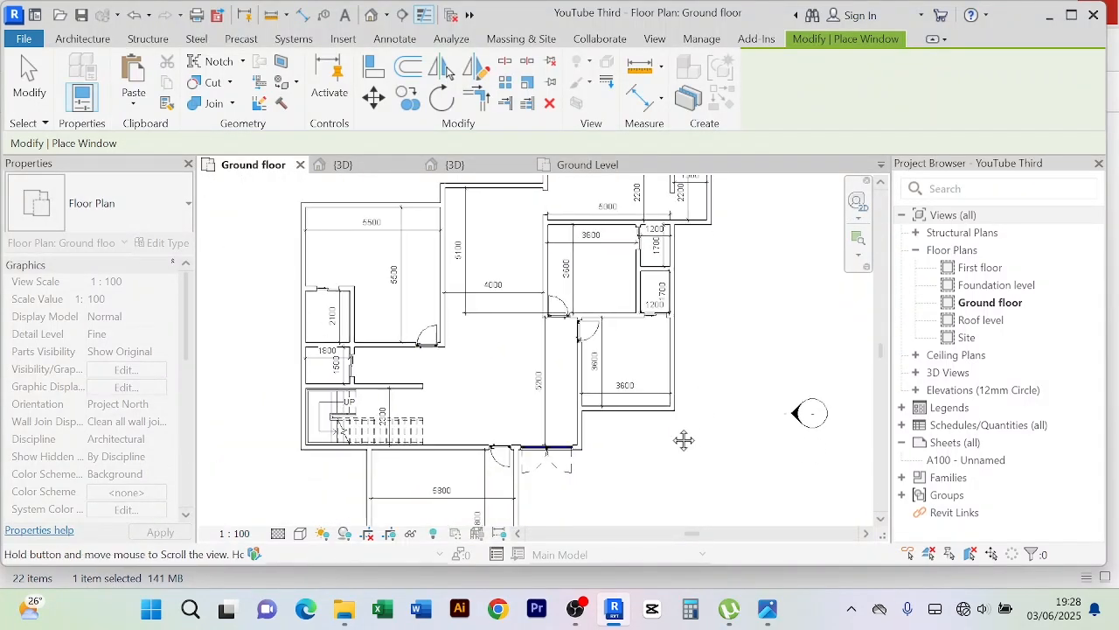
click(630, 385)
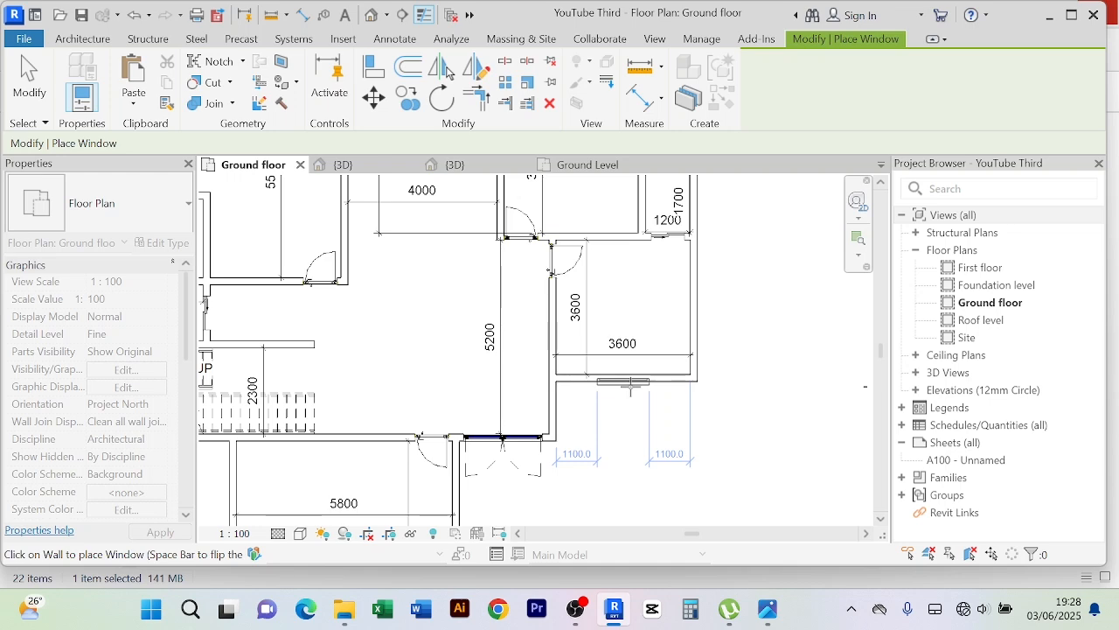
key(Escape)
scroll(742, 423, down, 3)
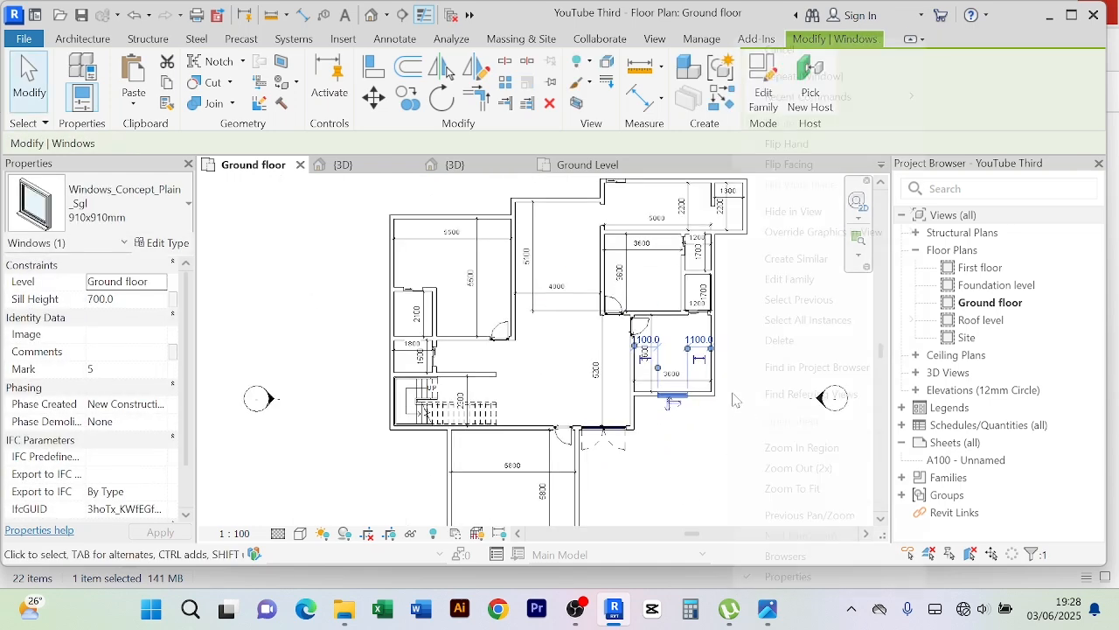
right_click(734, 398)
click(803, 55)
right_click(711, 437)
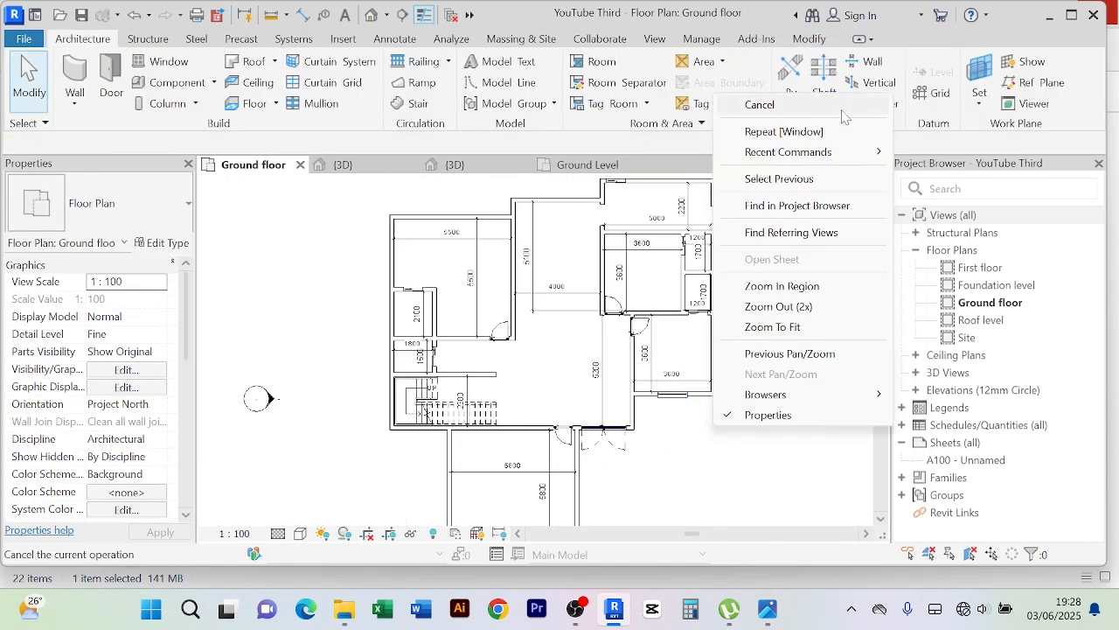
click(817, 107)
Place a Windows_Concept_Plain_Sgl 910x910mm window in the upper exterior wall of the 4000 mm wide space, centred 1300 mm from each side
scroll(700, 389, up, 2)
scroll(758, 383, up, 2)
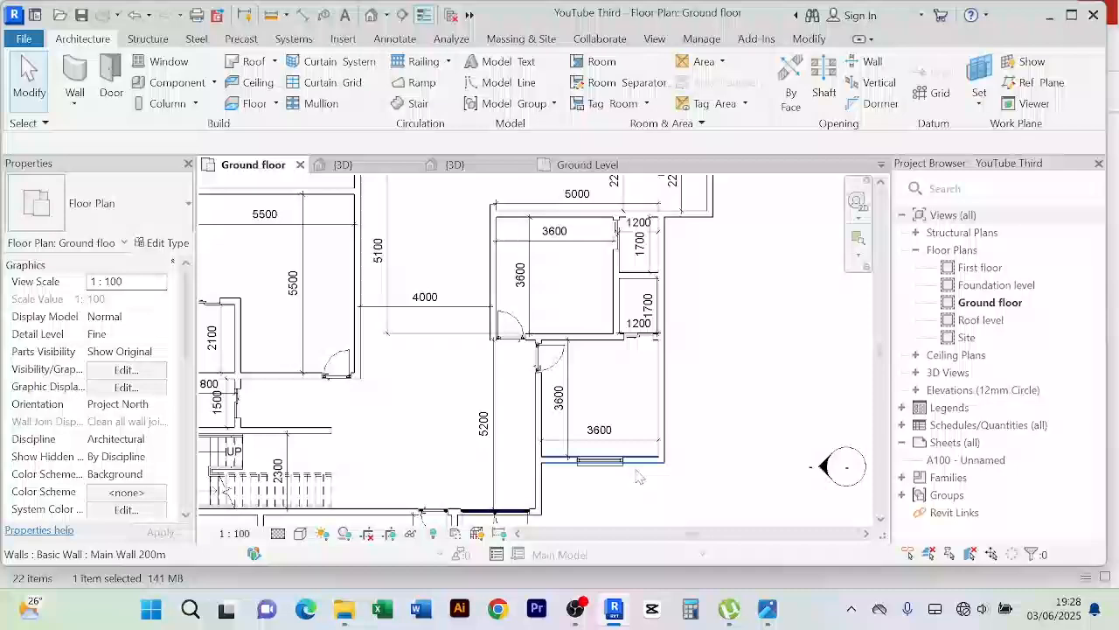
click(590, 451)
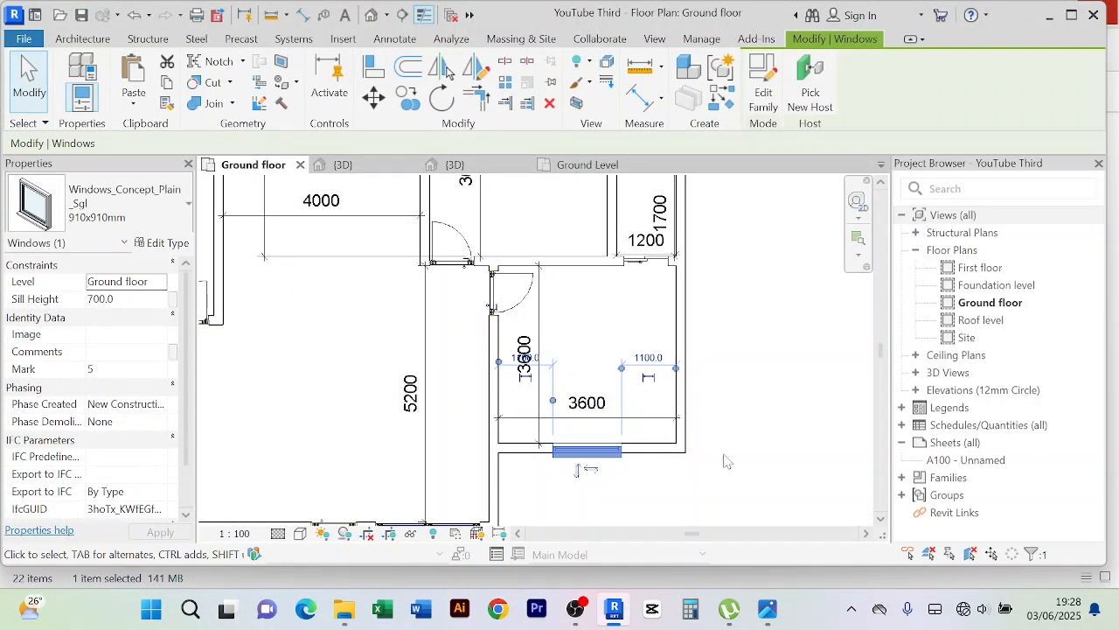
click(722, 102)
scroll(695, 283, down, 3)
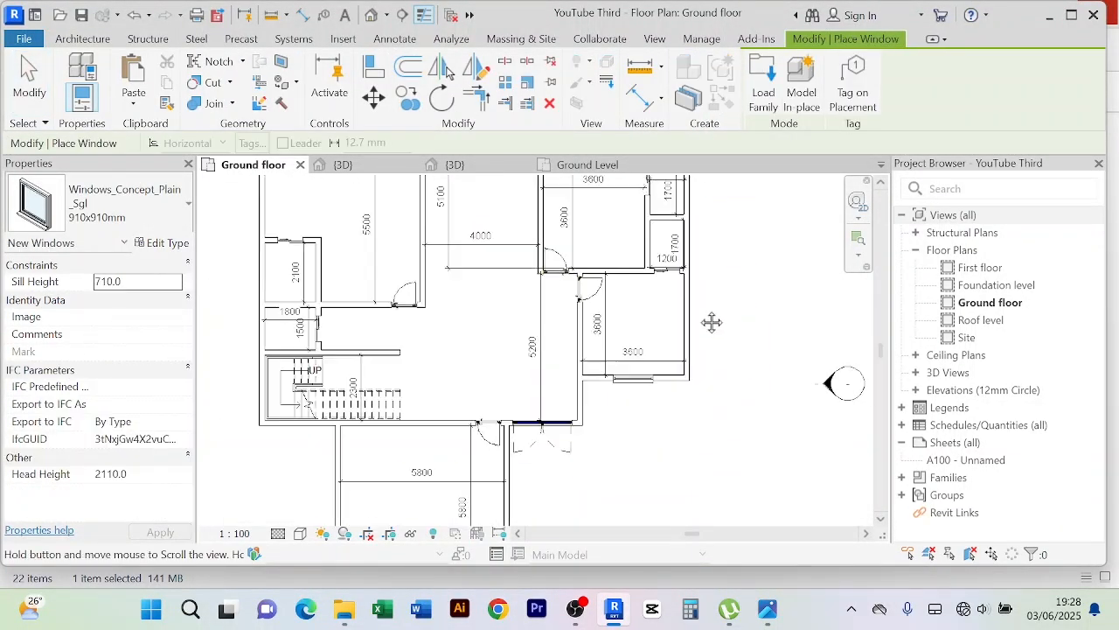
scroll(667, 450, up, 4)
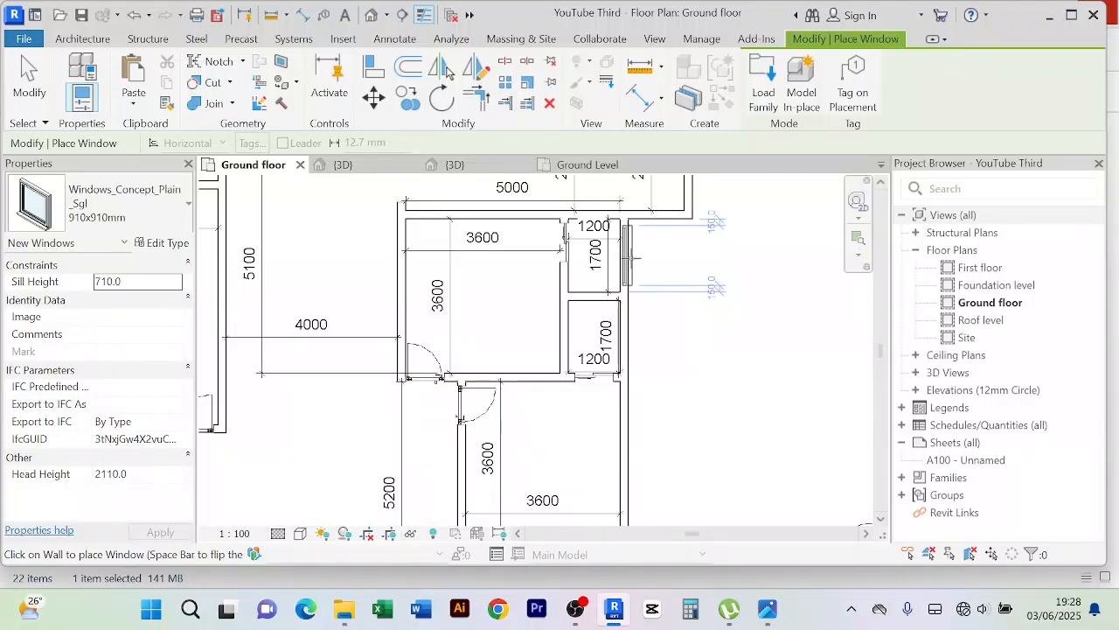
scroll(631, 255, up, 2)
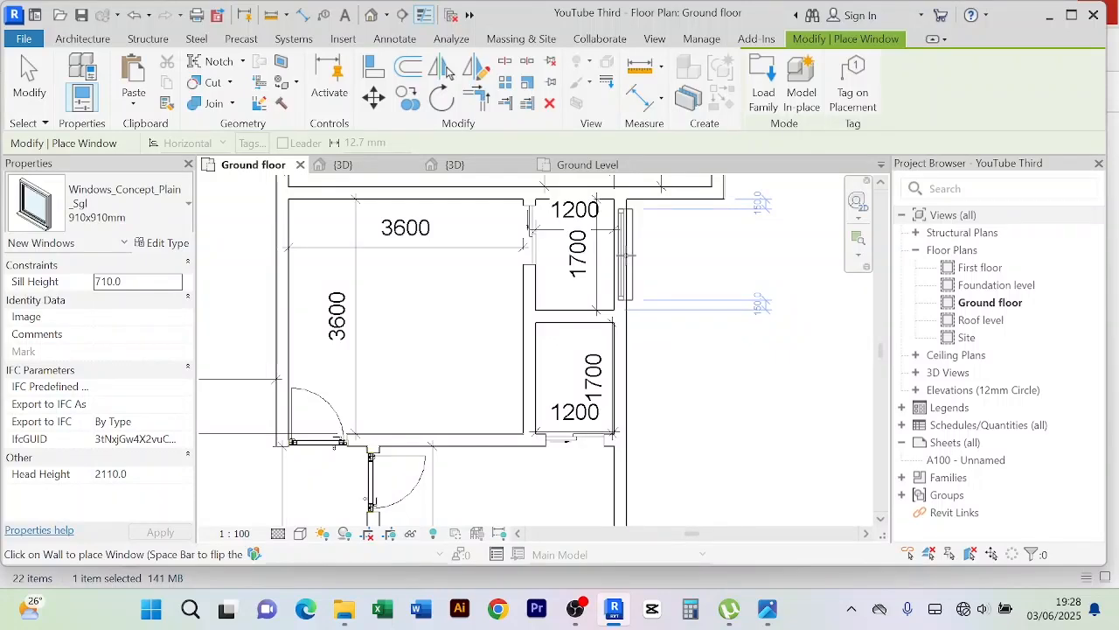
scroll(655, 276, down, 4)
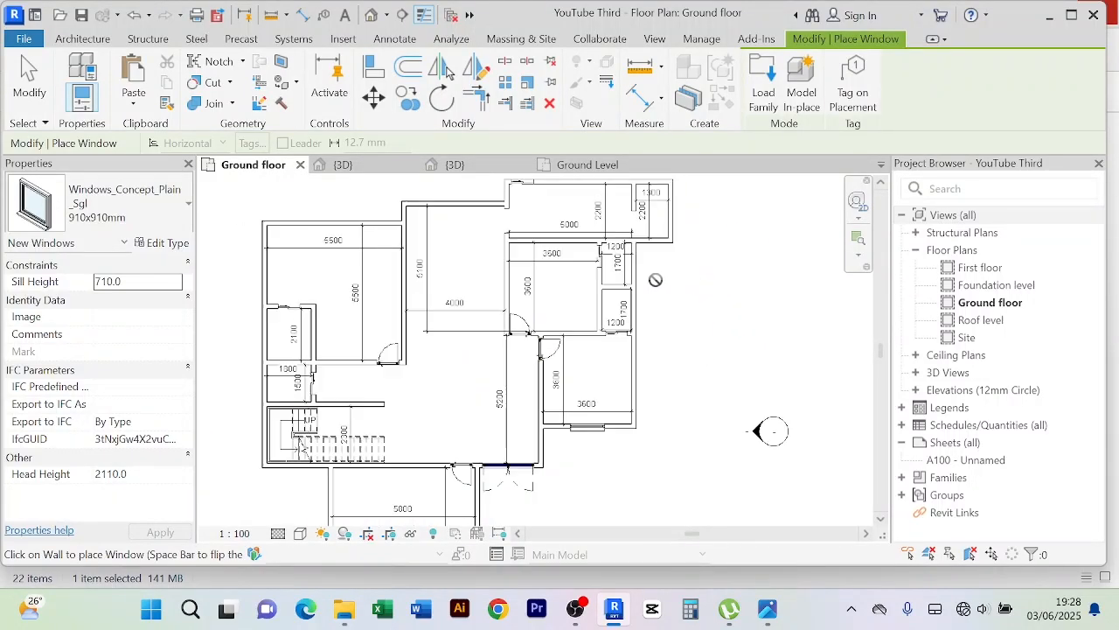
scroll(678, 346, up, 3)
middle_drag(662, 292, 644, 386)
scroll(623, 320, up, 2)
scroll(622, 320, down, 2)
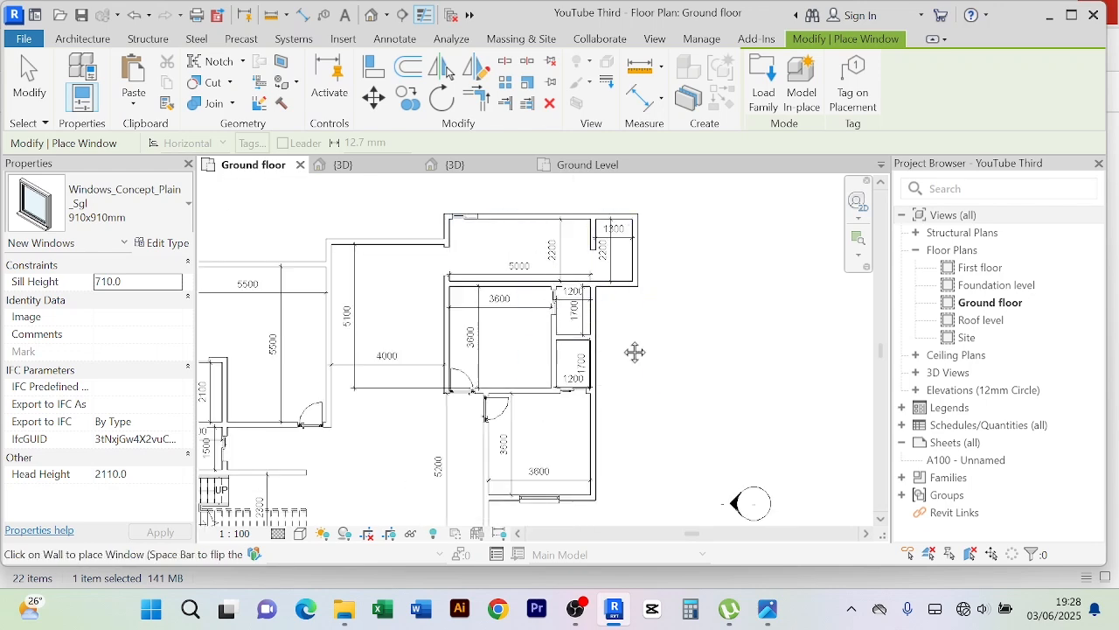
middle_drag(635, 350, 690, 327)
middle_drag(533, 278, 597, 300)
scroll(490, 244, up, 2)
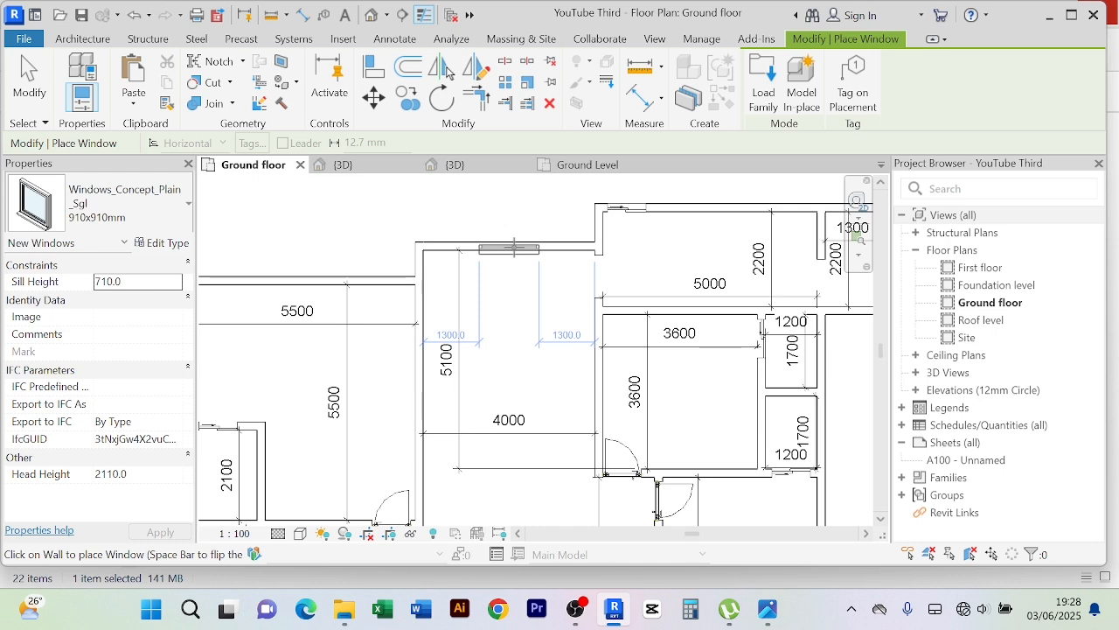
Place the same window type in the upper exterior wall of the 5500 x 5500 mm room, centred 2050 mm from each corner
scroll(340, 267, down, 1)
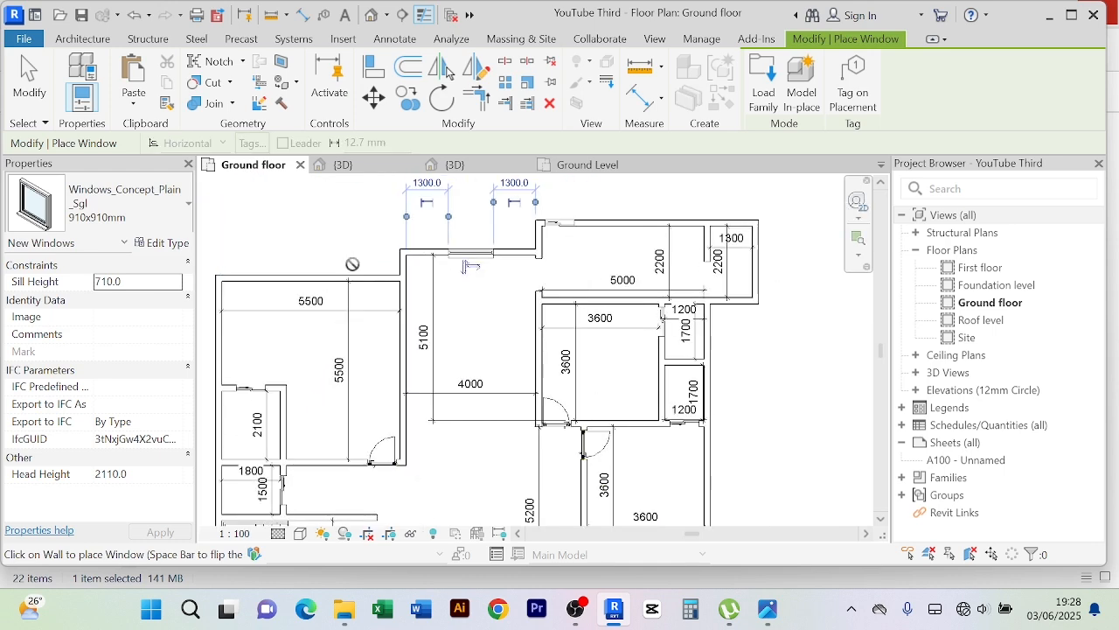
middle_drag(339, 266, 447, 248)
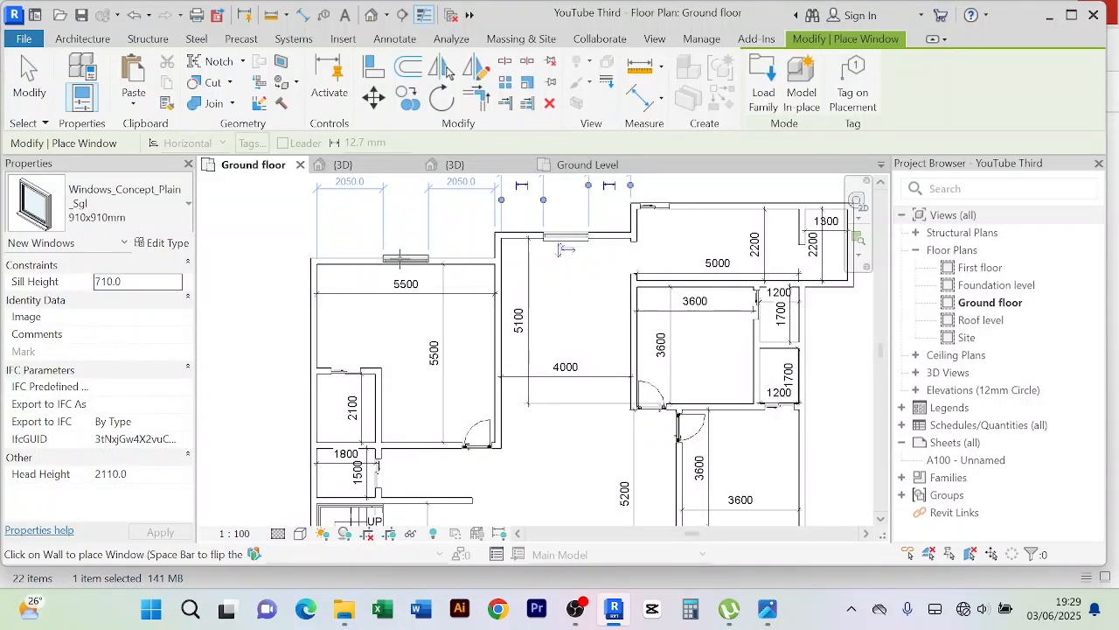
Place a matching window in the left wall of the 5800 x 5800 mm room, centred 2200 mm from each corner
scroll(566, 249, down, 4)
middle_drag(481, 386, 483, 237)
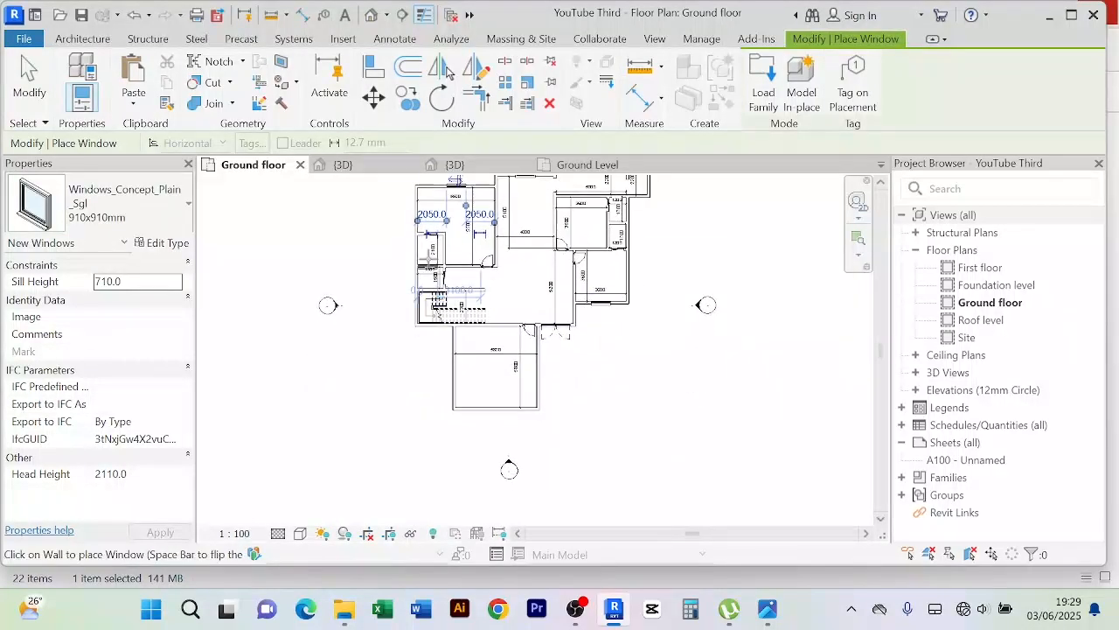
scroll(426, 254, up, 5)
scroll(426, 254, down, 4)
middle_drag(515, 408, 497, 354)
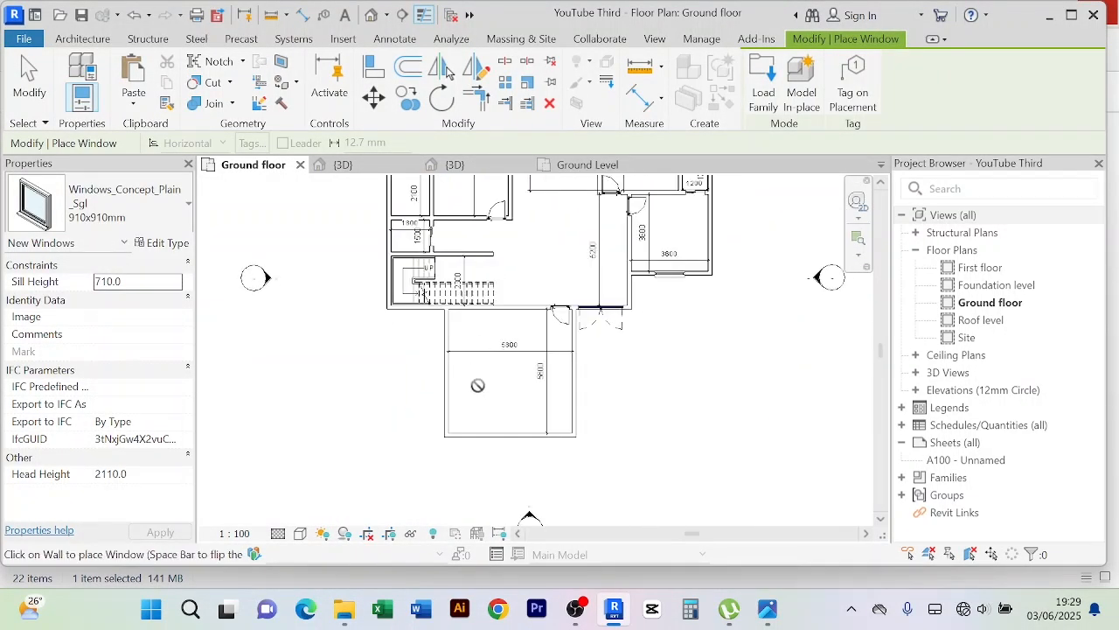
scroll(499, 386, up, 2)
scroll(495, 383, down, 2)
middle_drag(508, 397, 502, 417)
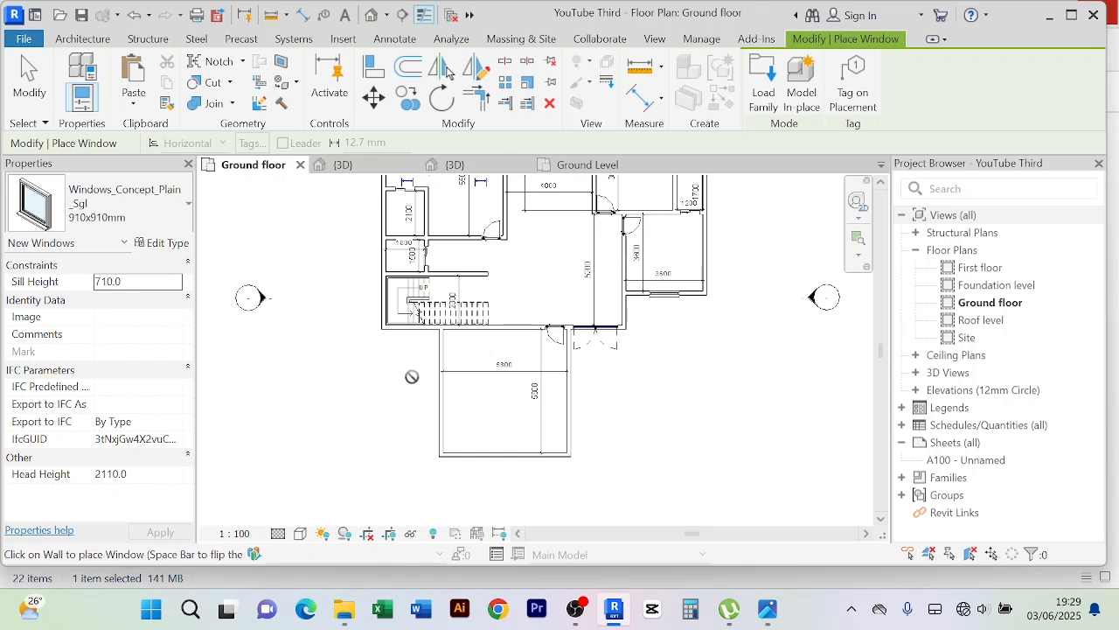
middle_drag(412, 367, 395, 433)
scroll(371, 278, down, 3)
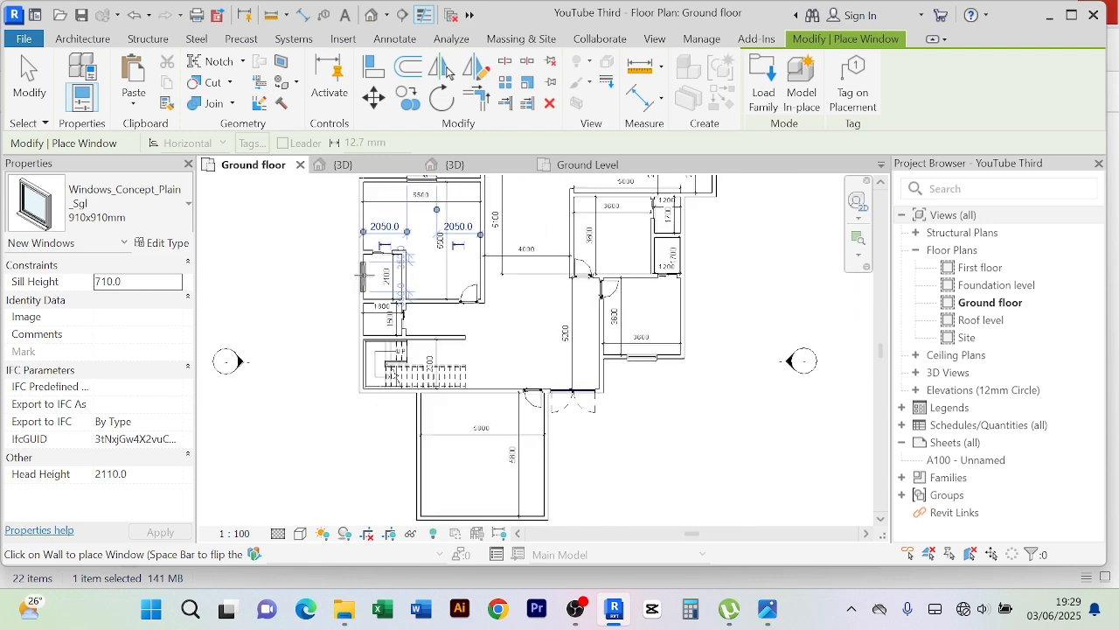
middle_drag(421, 454, 393, 381)
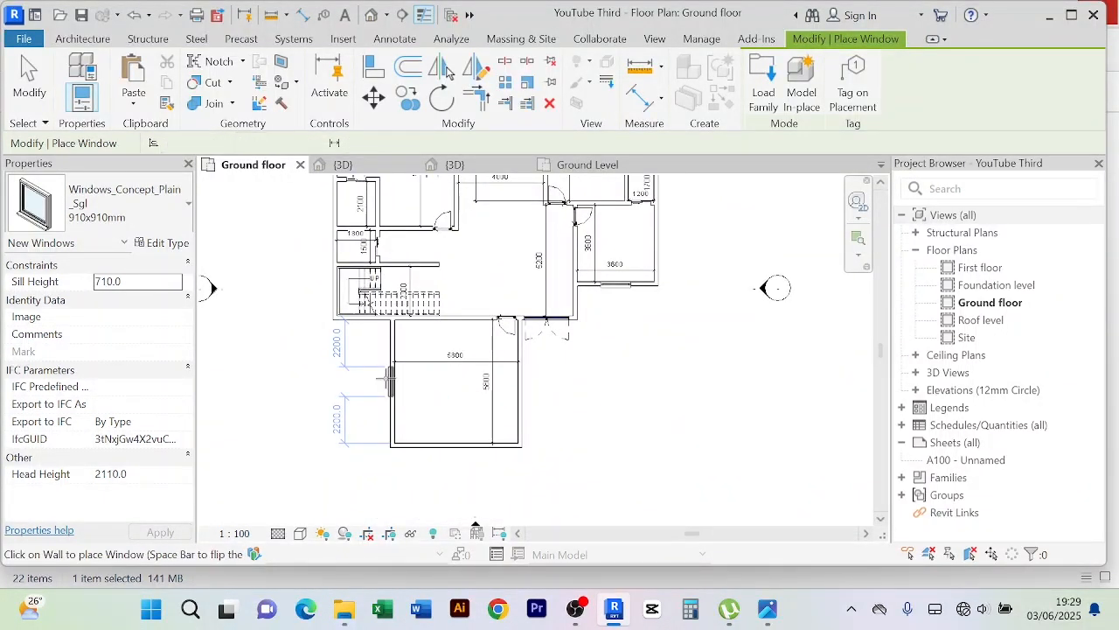
Place another window in the lower wall of the 5800 x 5800 mm room, centred 2200 mm from each corner, and end window placement
middle_drag(559, 445, 520, 436)
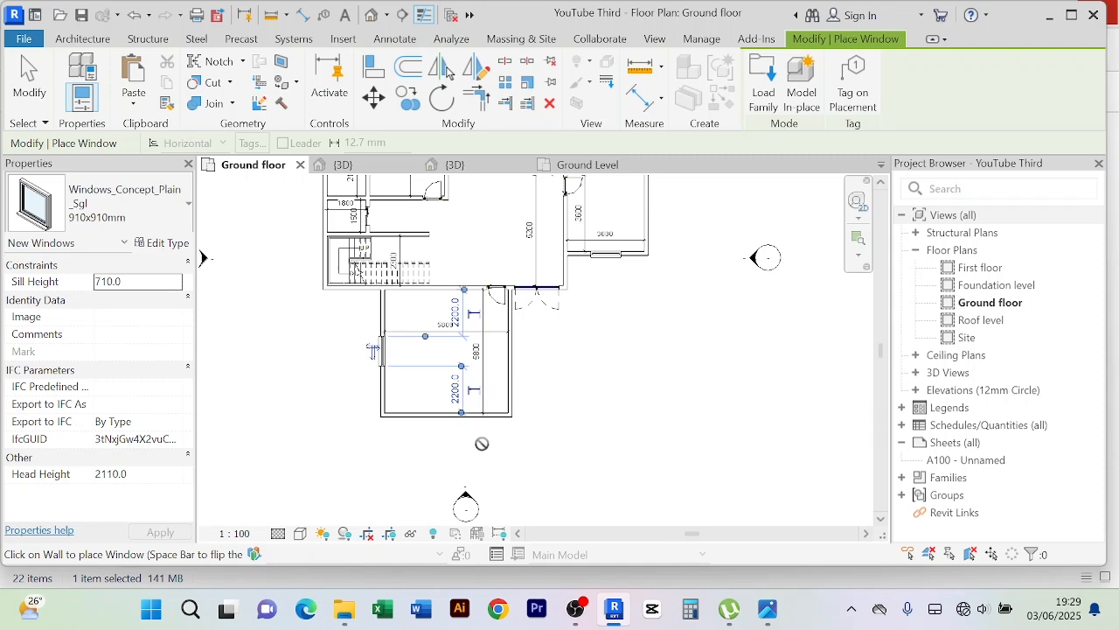
scroll(482, 443, up, 2)
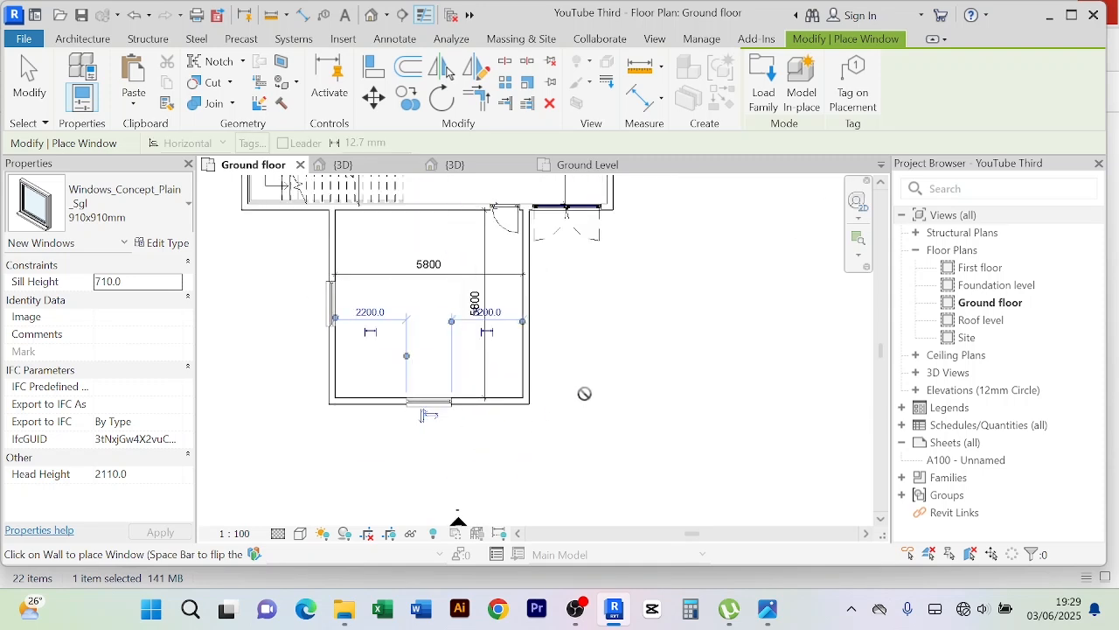
scroll(562, 350, up, 3)
scroll(570, 390, down, 3)
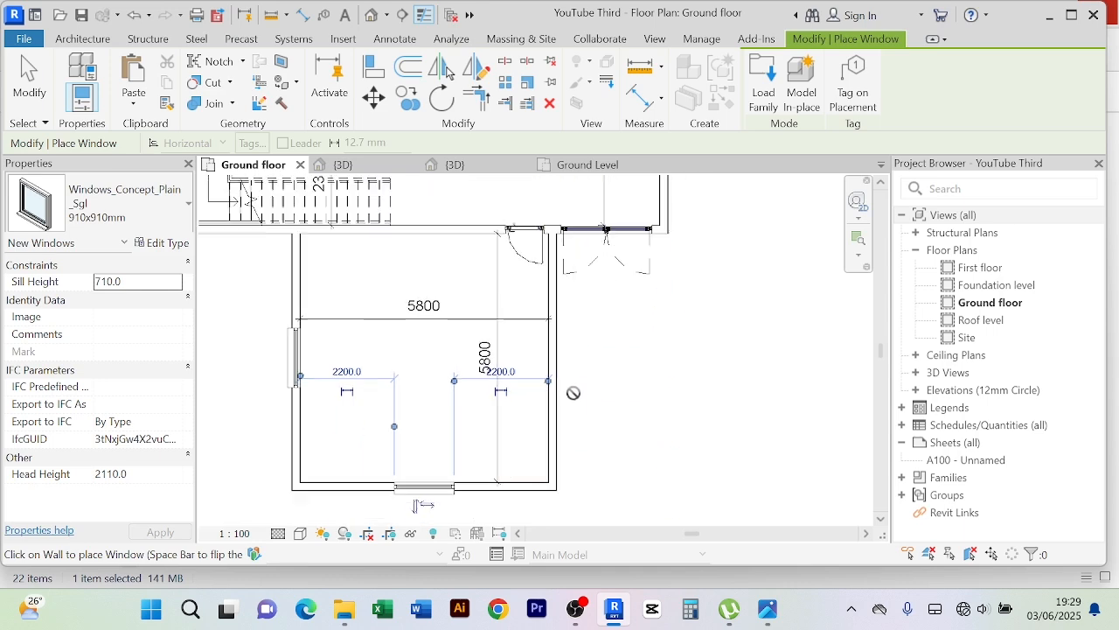
right_click(633, 424)
click(686, 123)
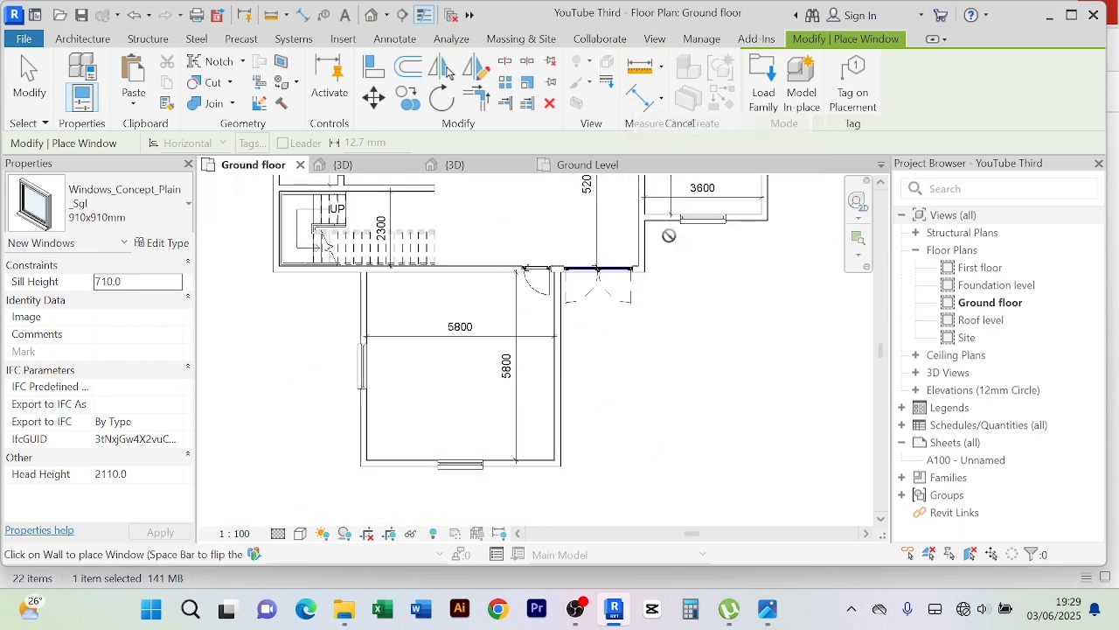
right_click(617, 424)
click(660, 128)
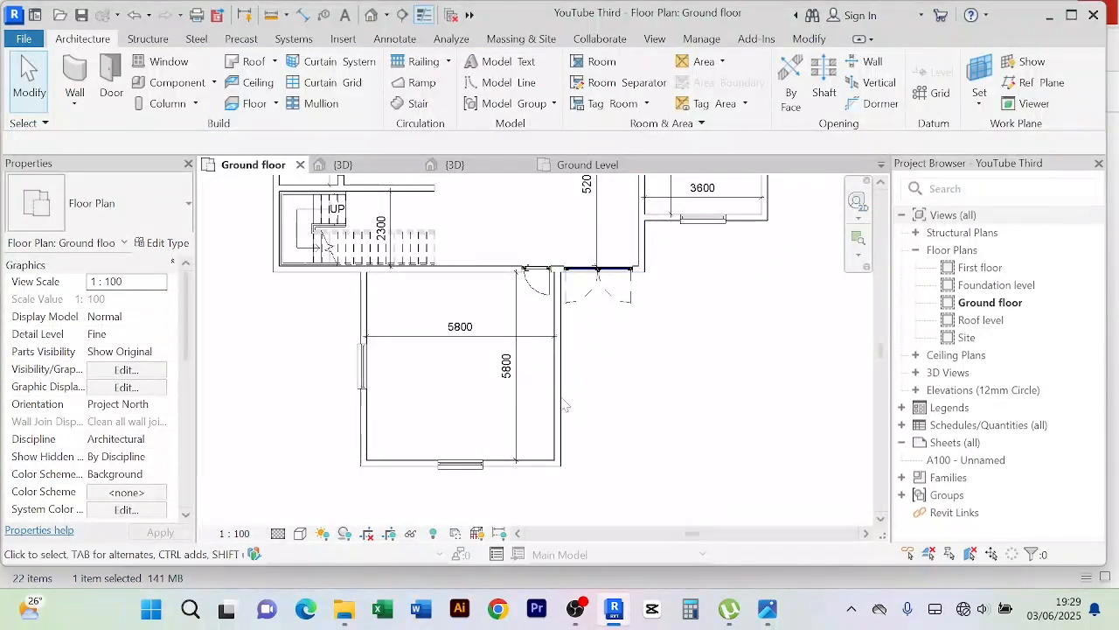
Examine the two 1200 x 1700 mm rooms and the outer wall beside them for possible window positions
scroll(637, 386, down, 3)
middle_drag(638, 385, 587, 457)
scroll(690, 339, up, 5)
scroll(691, 346, down, 4)
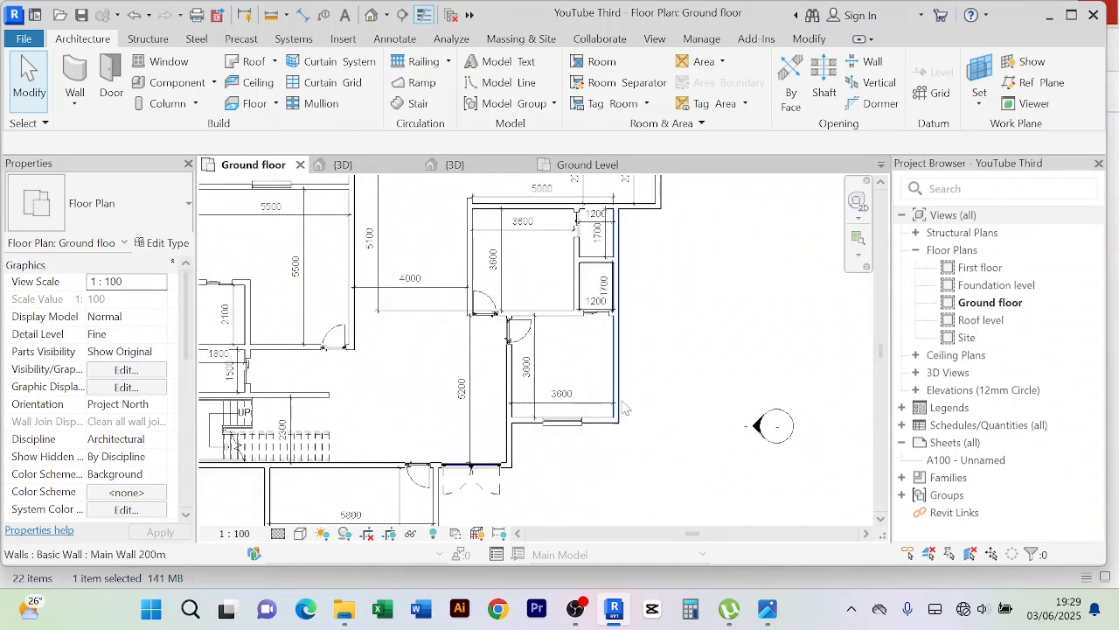
scroll(625, 355, up, 2)
scroll(630, 348, down, 2)
middle_drag(662, 291, 682, 398)
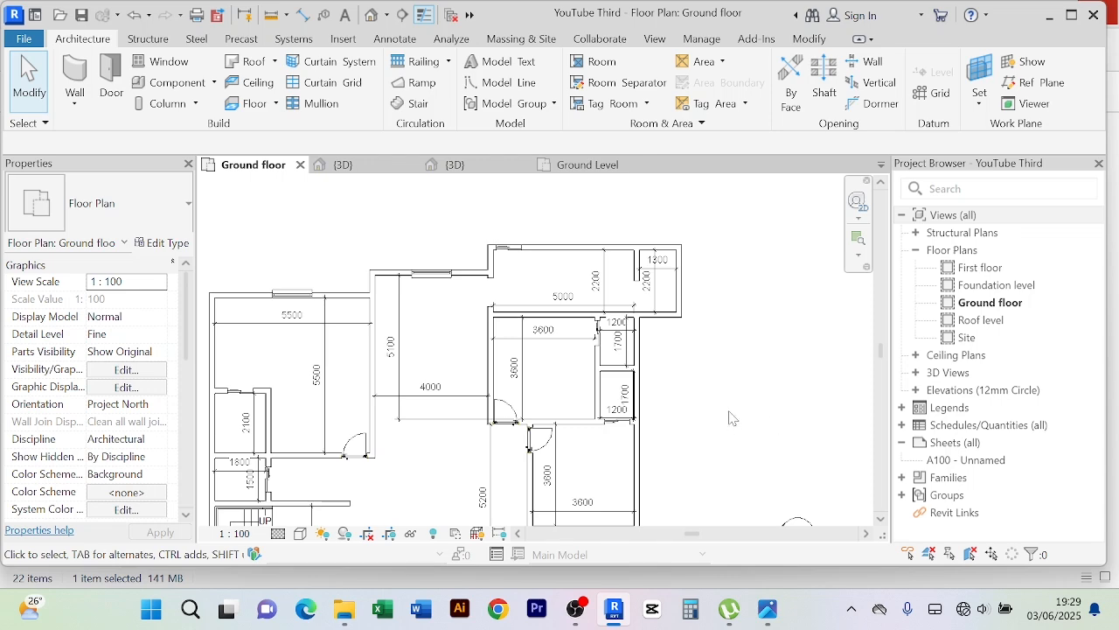
scroll(612, 341, up, 2)
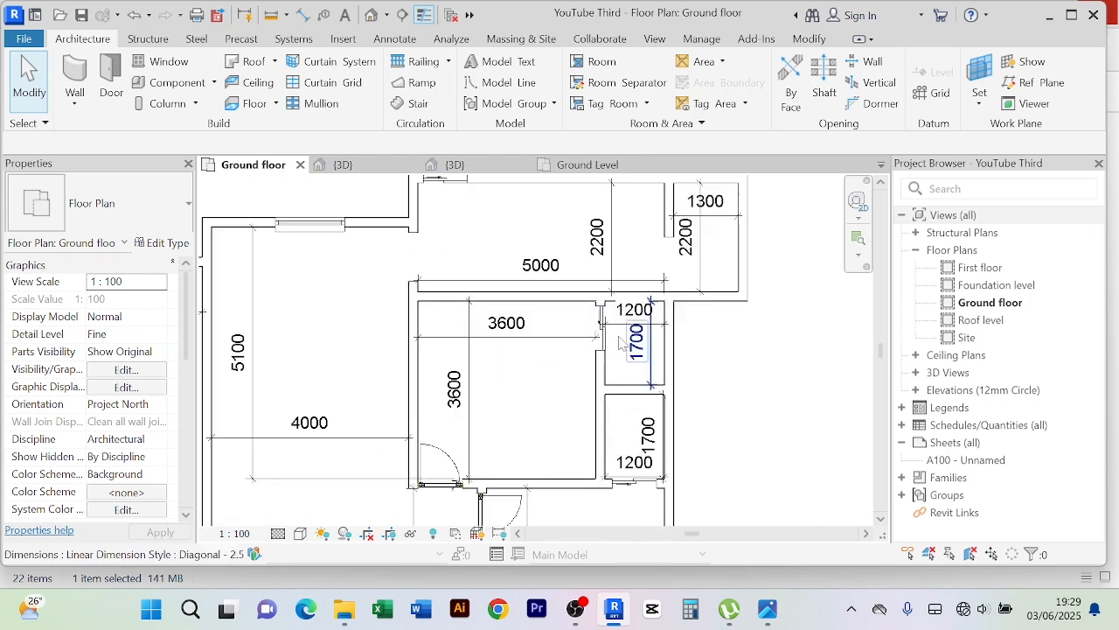
scroll(619, 343, up, 2)
middle_drag(729, 387, 710, 335)
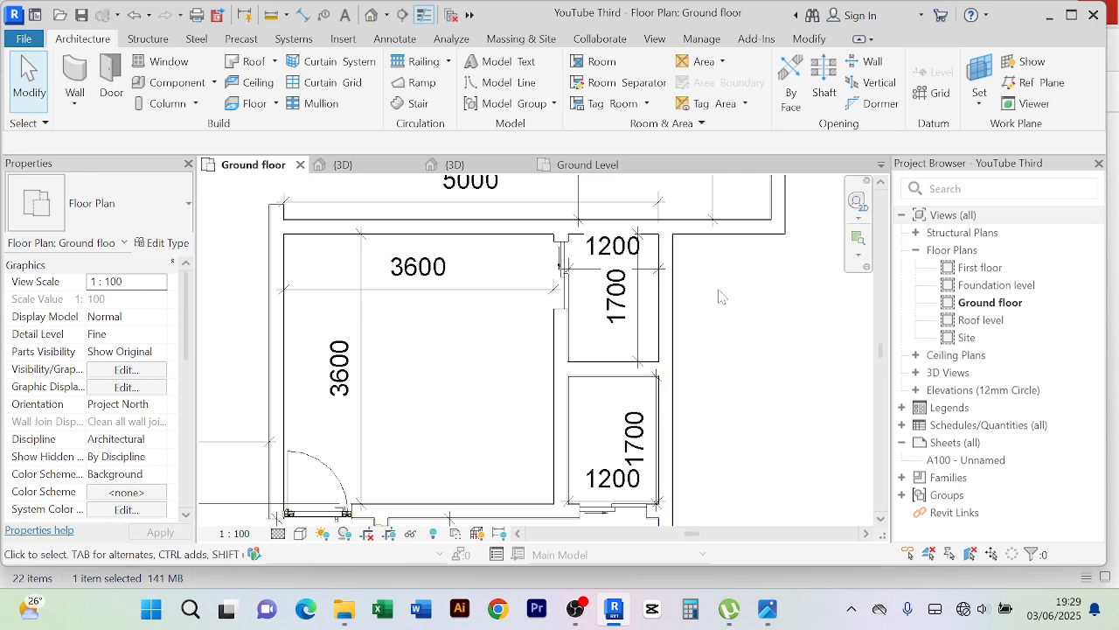
scroll(700, 346, down, 1)
middle_drag(704, 348, 664, 310)
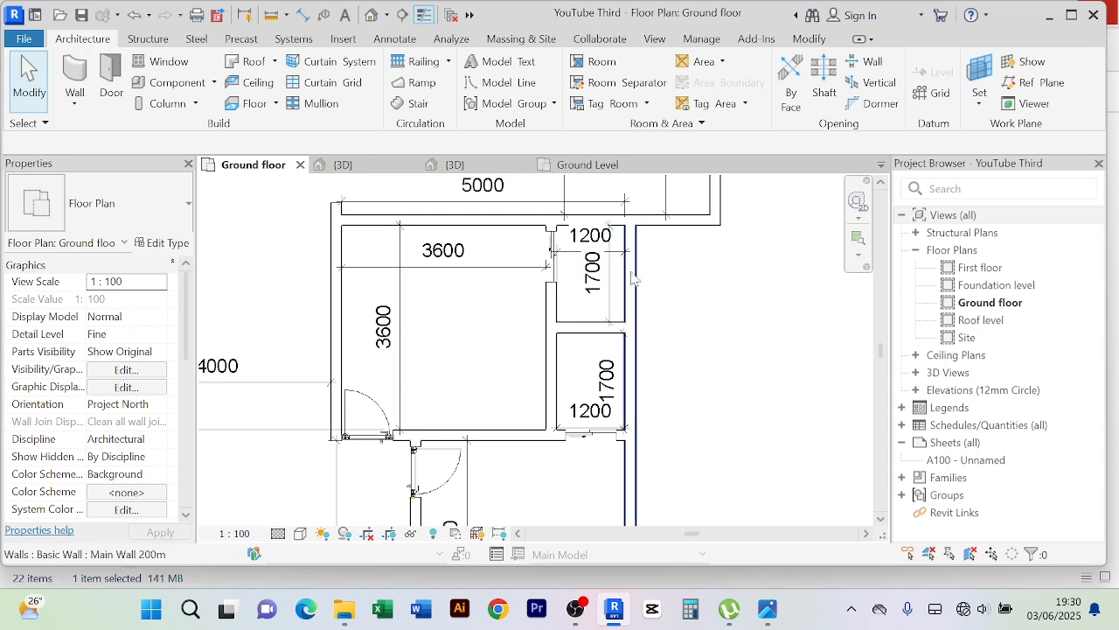
scroll(710, 379, down, 4)
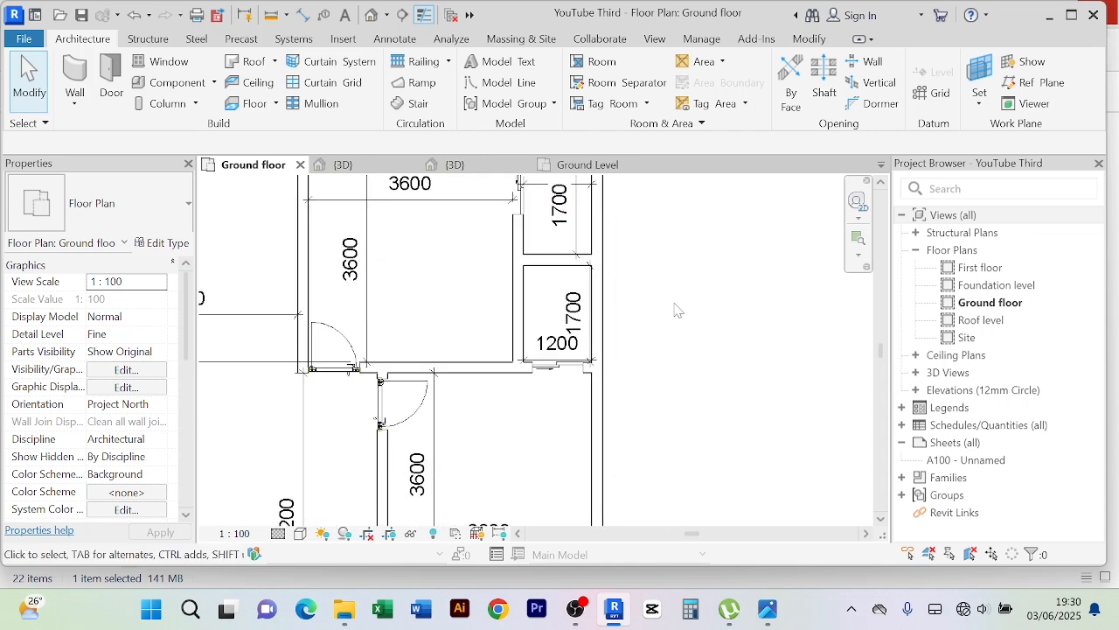
scroll(631, 320, up, 4)
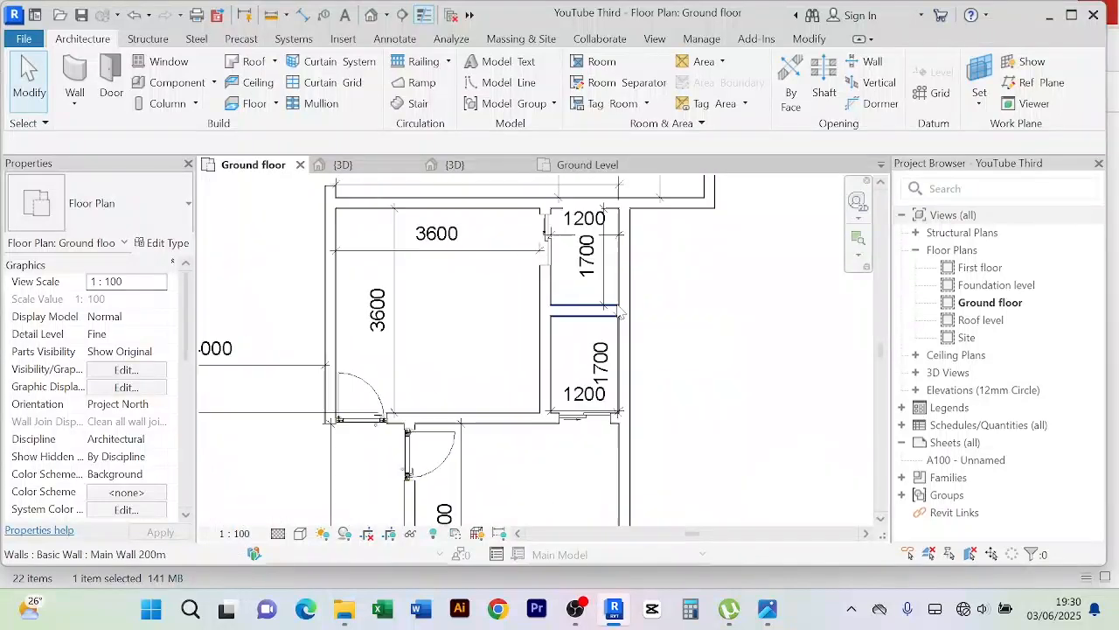
scroll(710, 314, down, 2)
scroll(704, 320, up, 1)
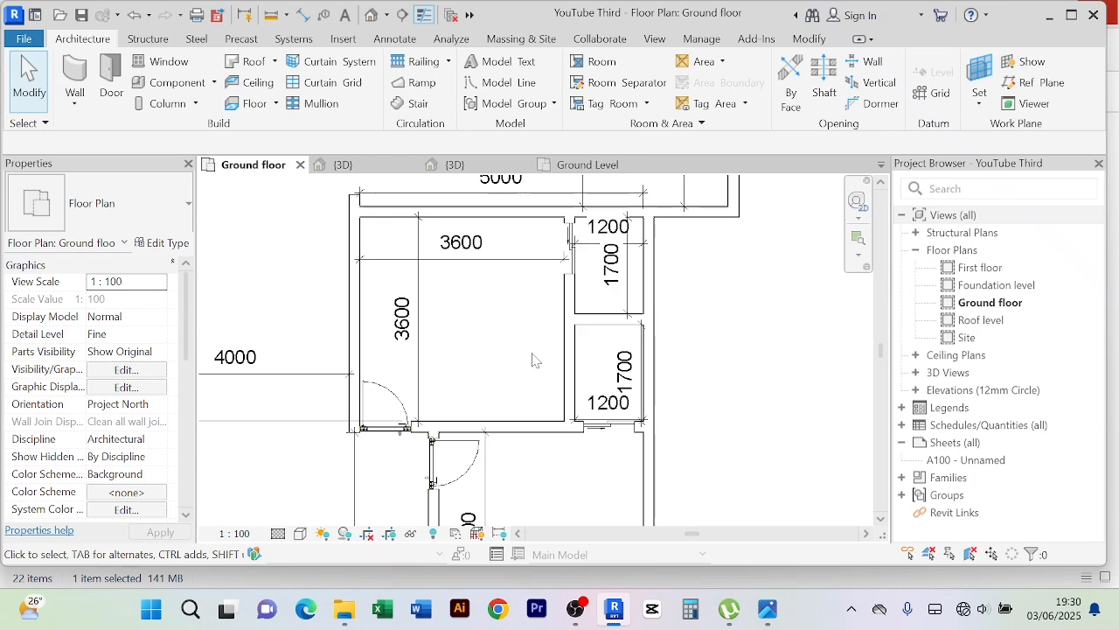
Examine the lower 3600 x 3600 mm room and how its outer wall continues past the adjoining 1200 x 1700 mm rooms
scroll(692, 349, down, 1)
middle_drag(691, 349, 631, 275)
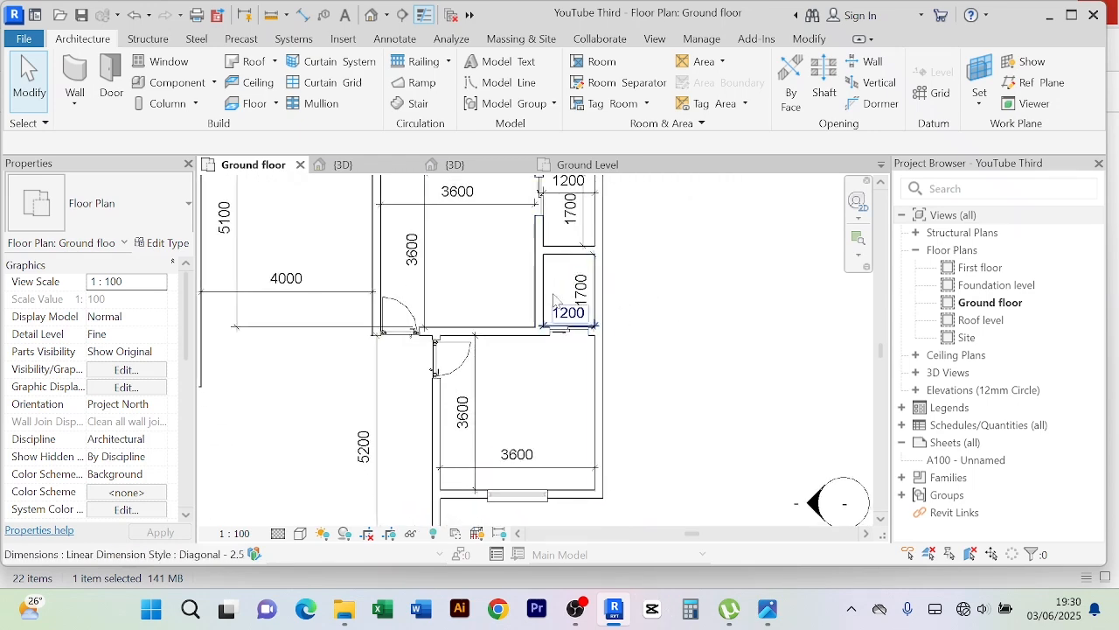
middle_drag(636, 315, 616, 286)
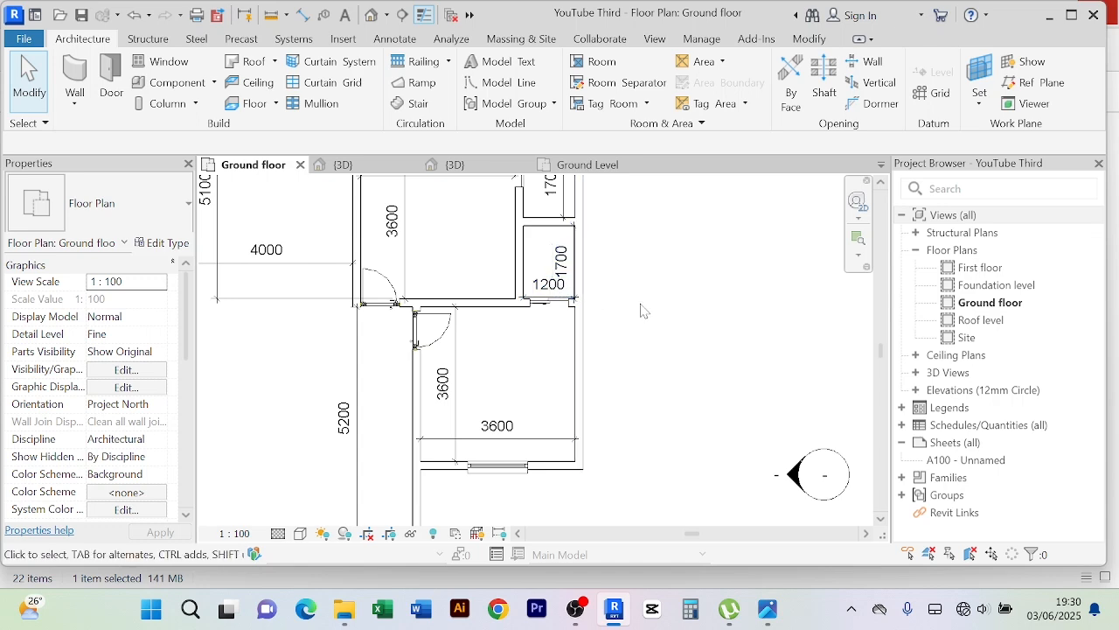
scroll(642, 310, down, 1)
middle_drag(657, 330, 643, 319)
middle_drag(607, 429, 628, 404)
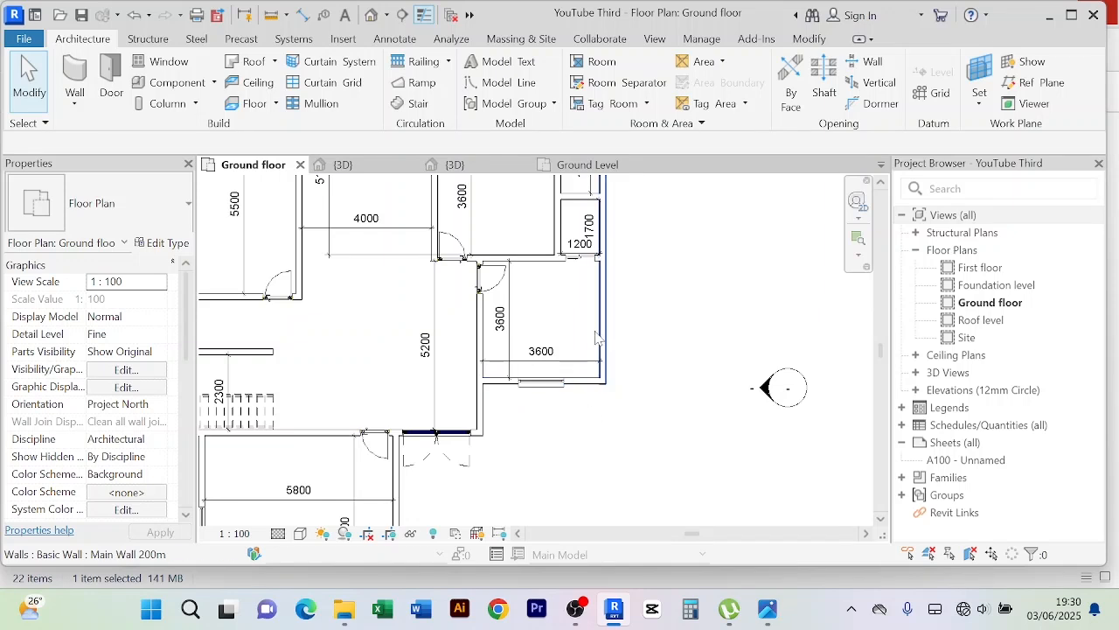
middle_drag(597, 337, 594, 382)
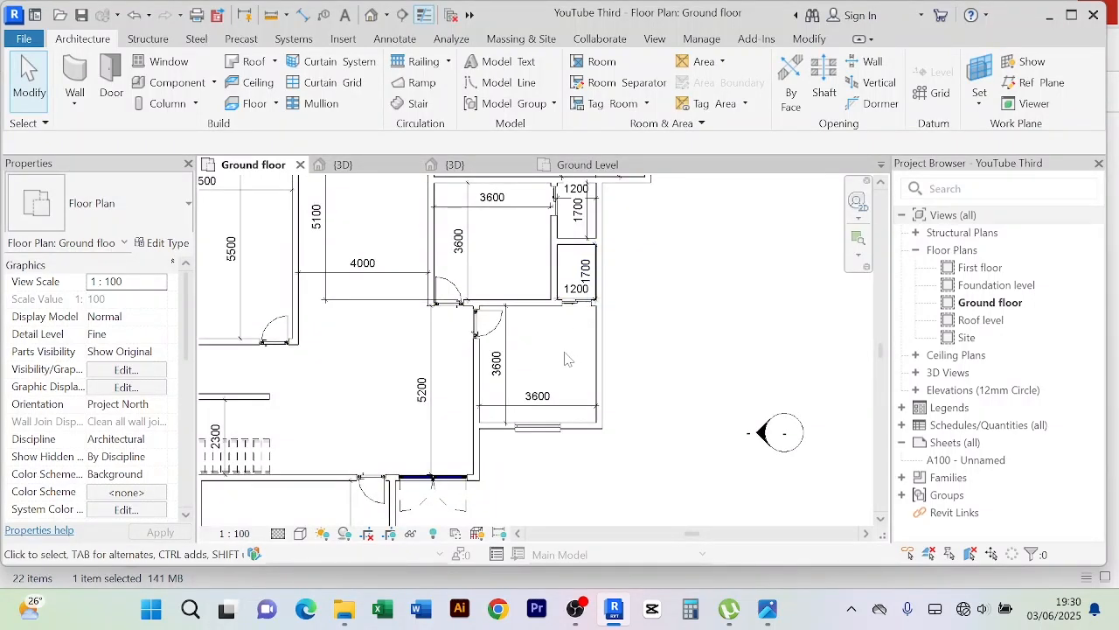
scroll(563, 358, up, 3)
scroll(568, 354, down, 3)
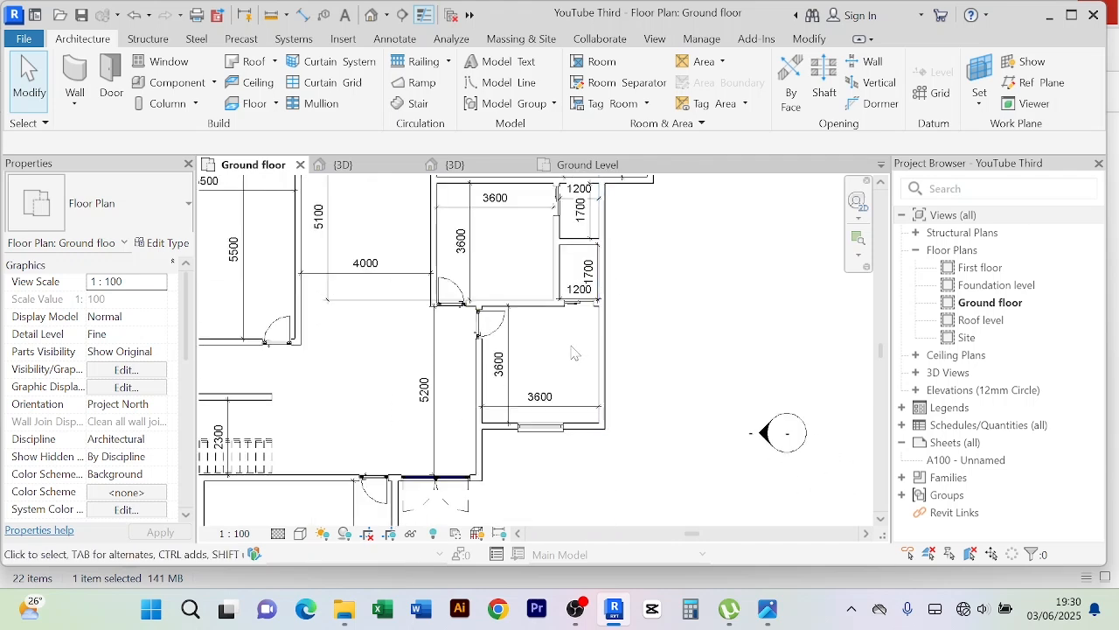
scroll(577, 345, up, 2)
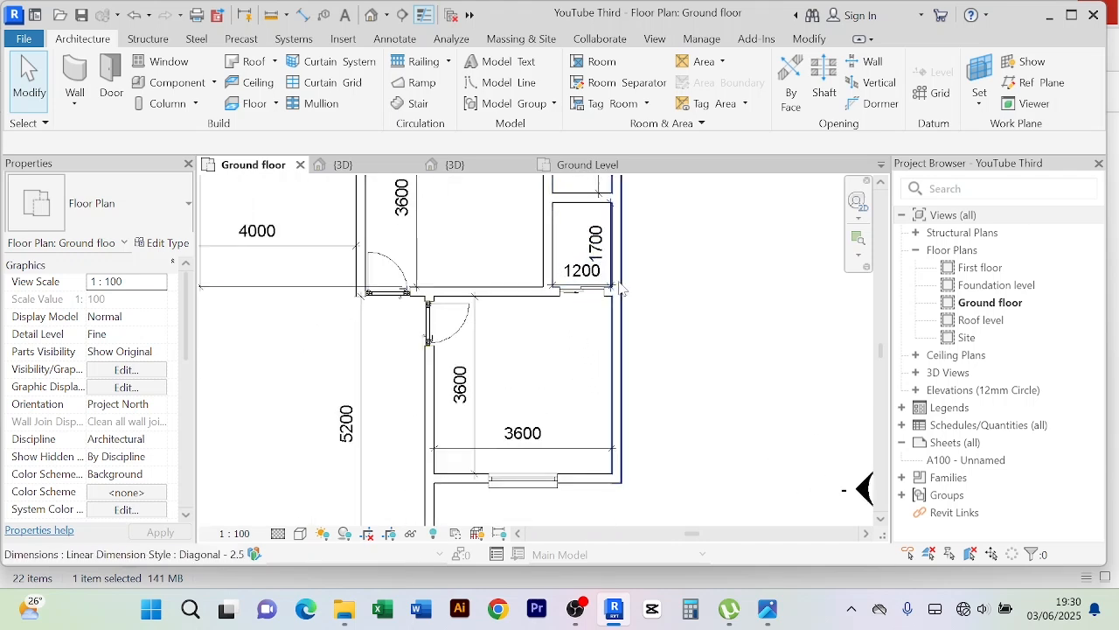
middle_drag(679, 318, 665, 439)
scroll(700, 355, down, 3)
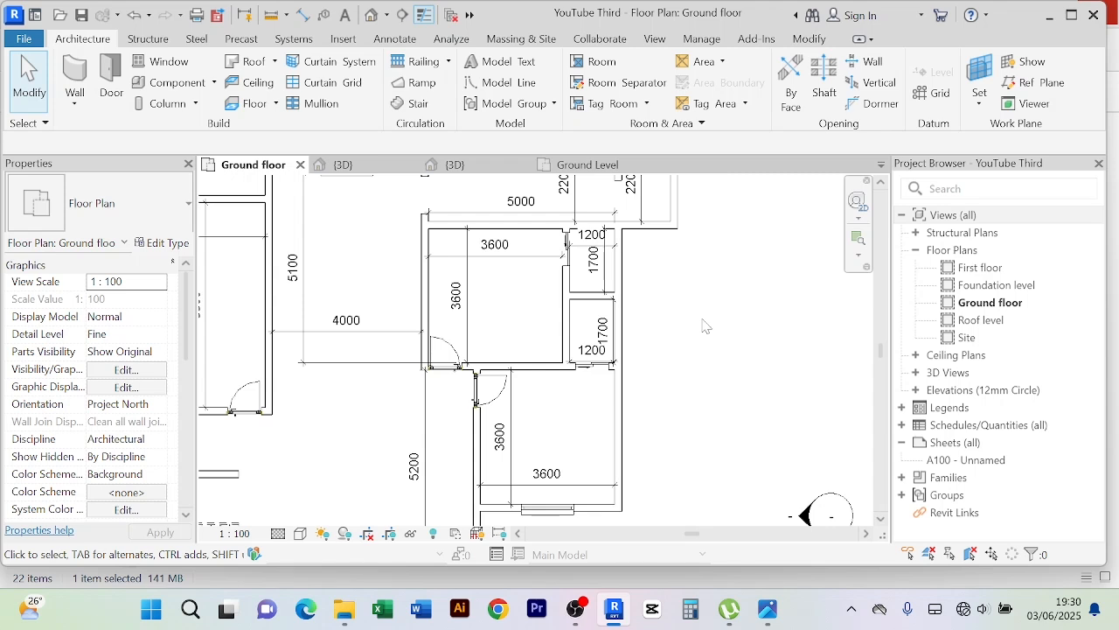
Delete the double sliding door between the upper 3600 x 3600 mm room and the upper 1200 x 1700 mm room
middle_drag(648, 404, 657, 394)
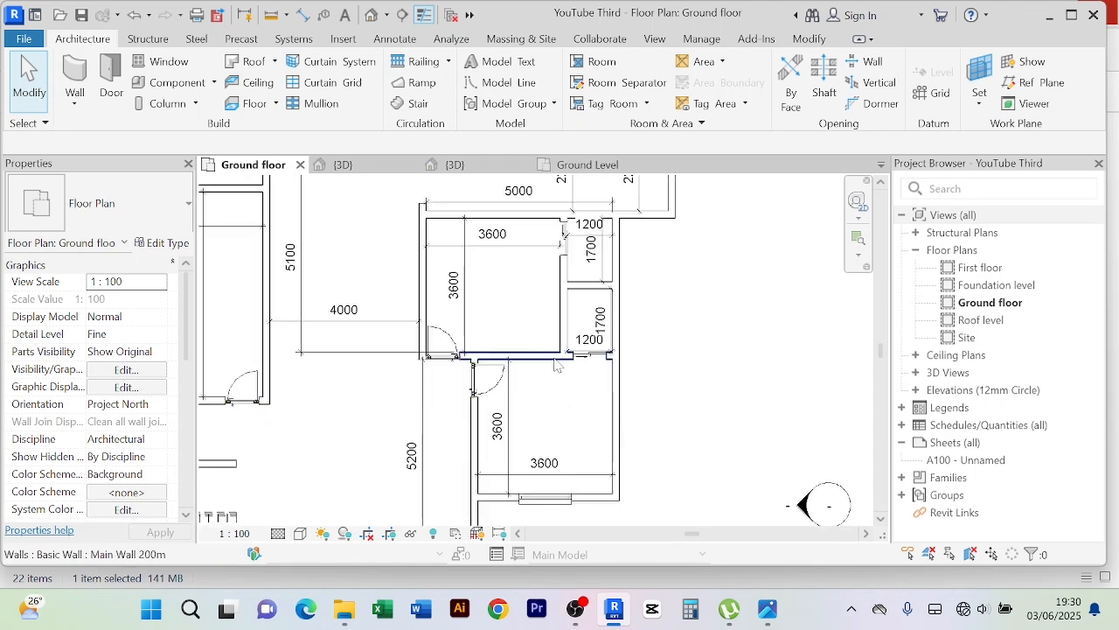
scroll(595, 395, up, 2)
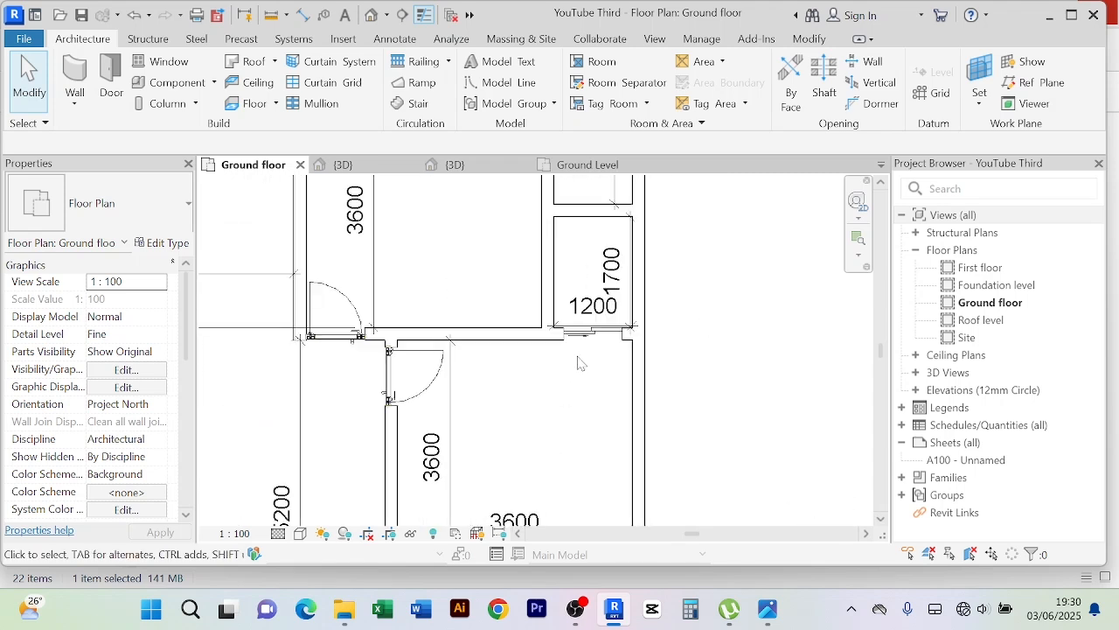
scroll(569, 368, down, 1)
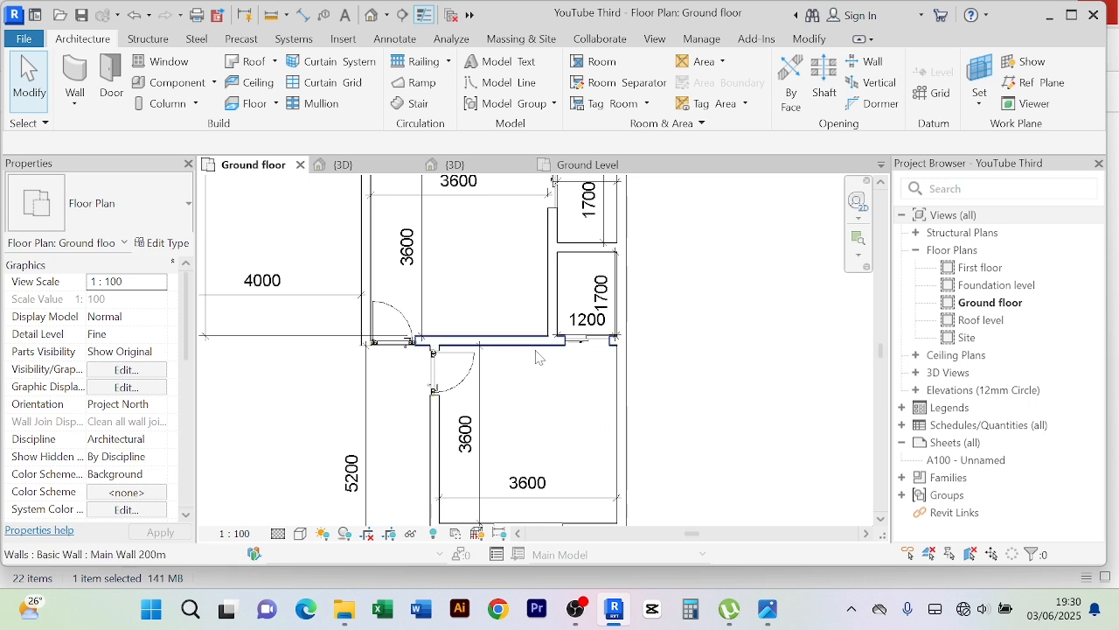
middle_drag(660, 387, 645, 443)
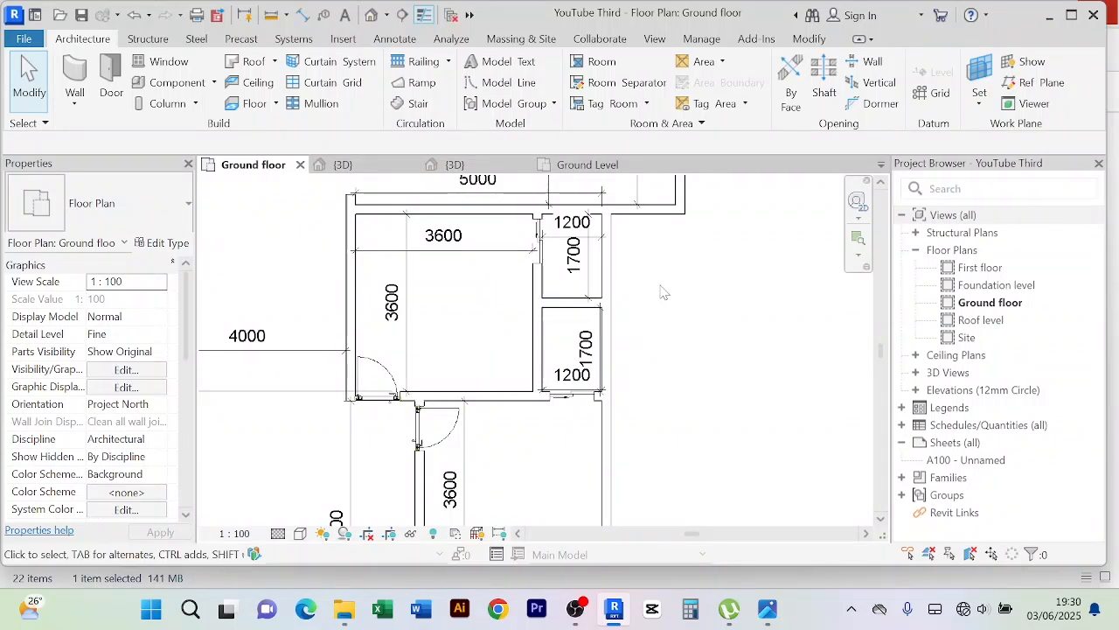
middle_drag(646, 366, 641, 335)
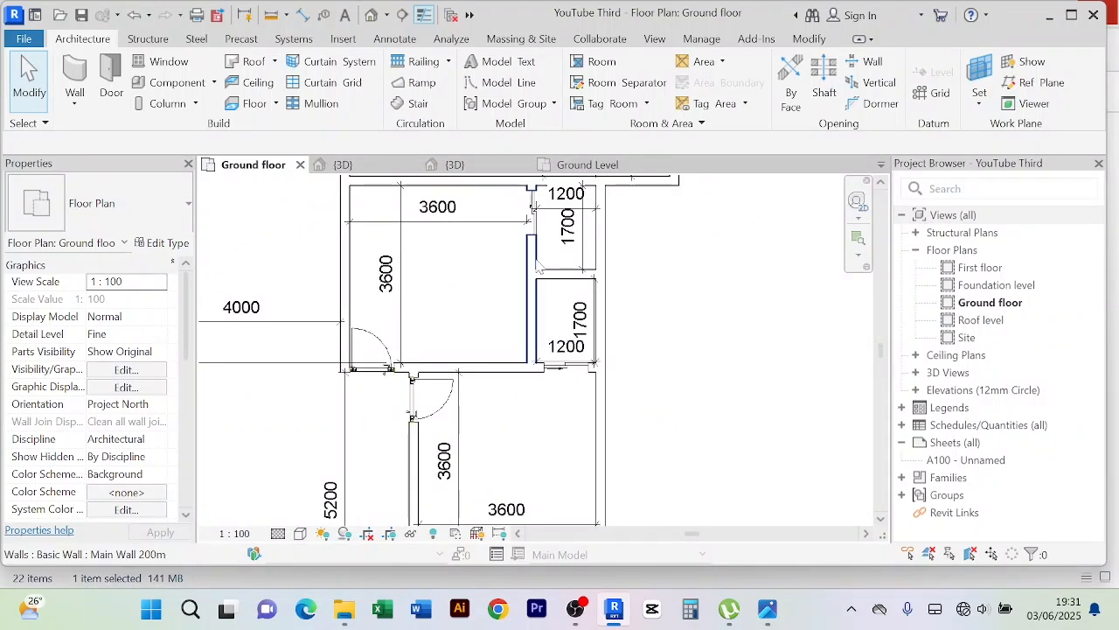
middle_drag(534, 260, 534, 322)
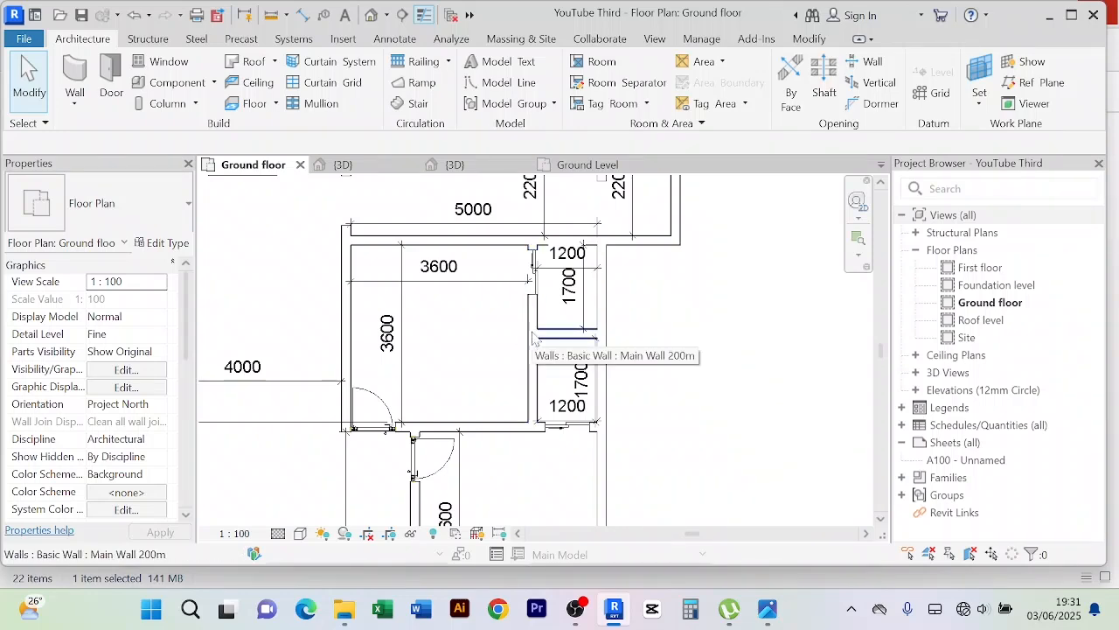
click(537, 296)
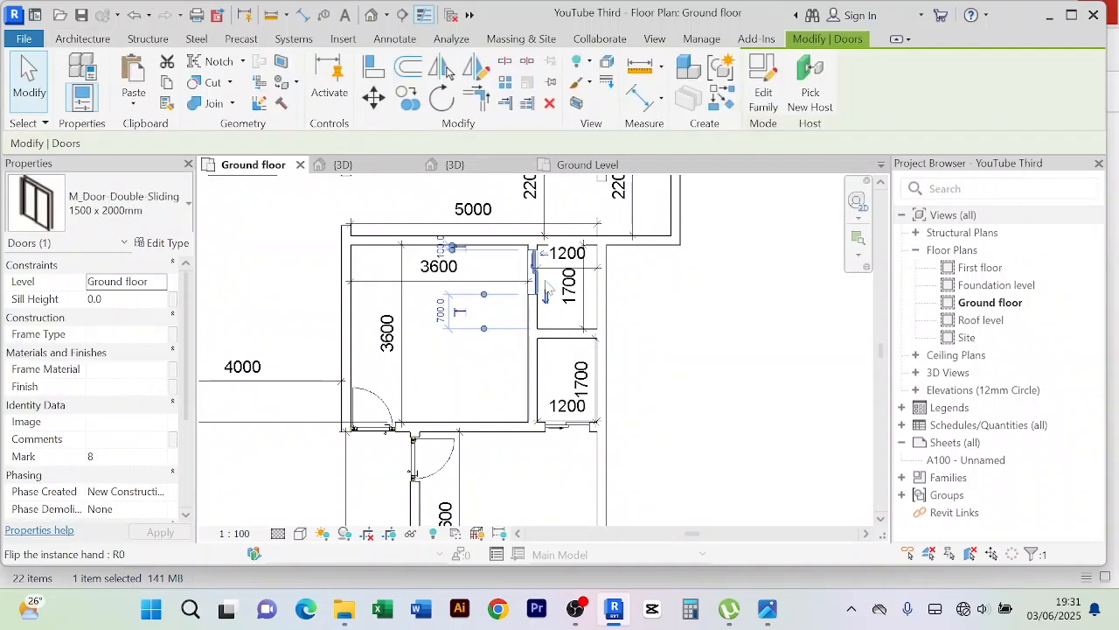
key(Delete)
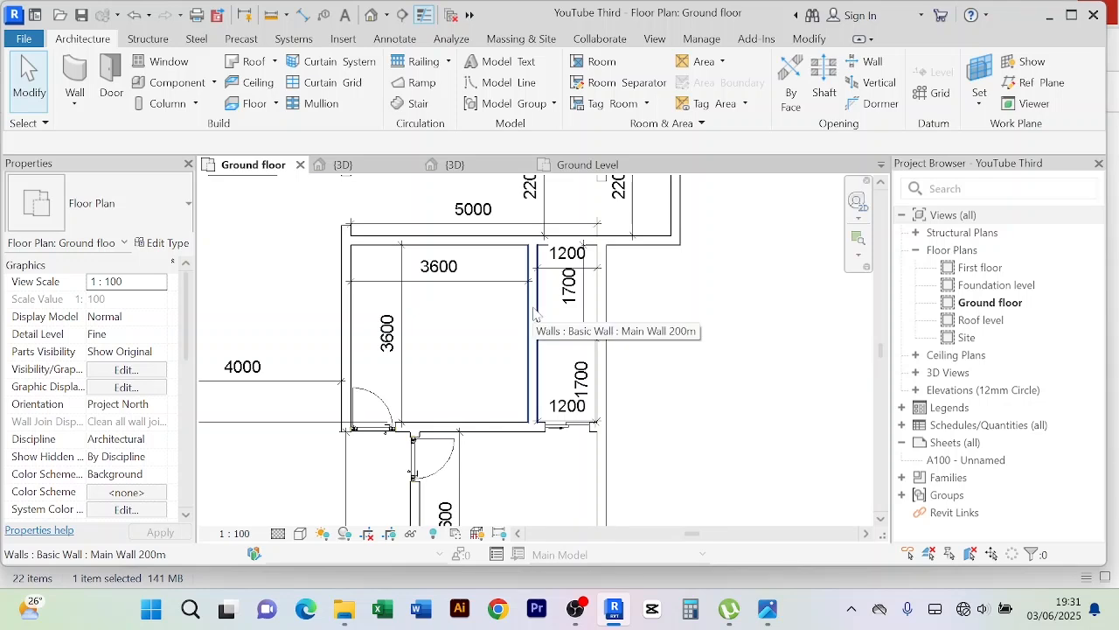
Offset a copy of the wall beside the two 1200 x 1700 mm rooms by 1200 mm into the upper 3600 mm room
click(534, 325)
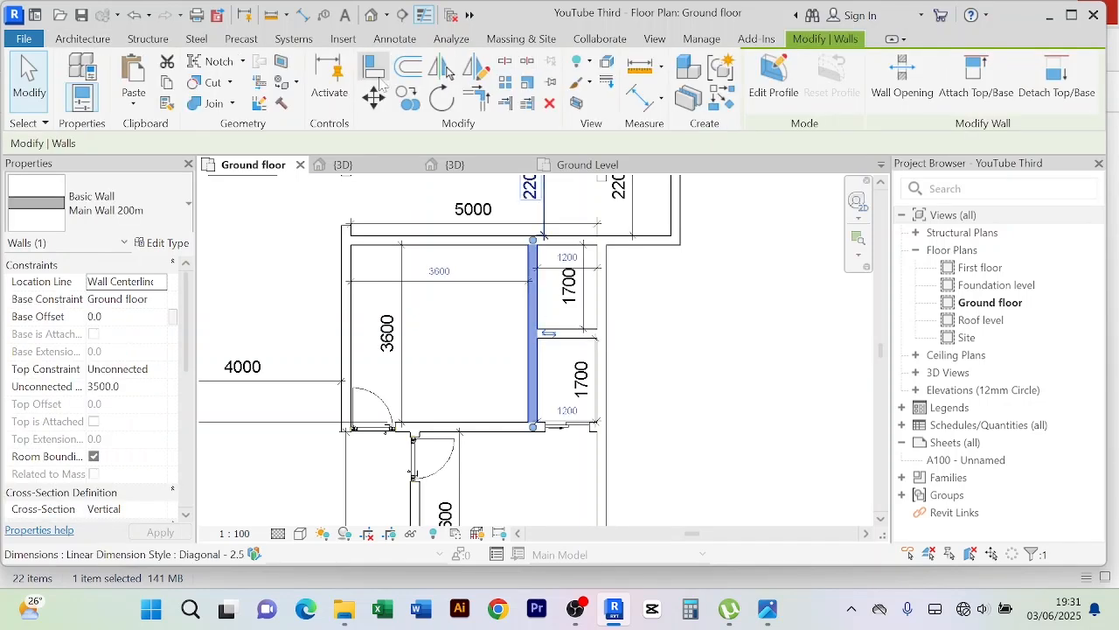
click(408, 67)
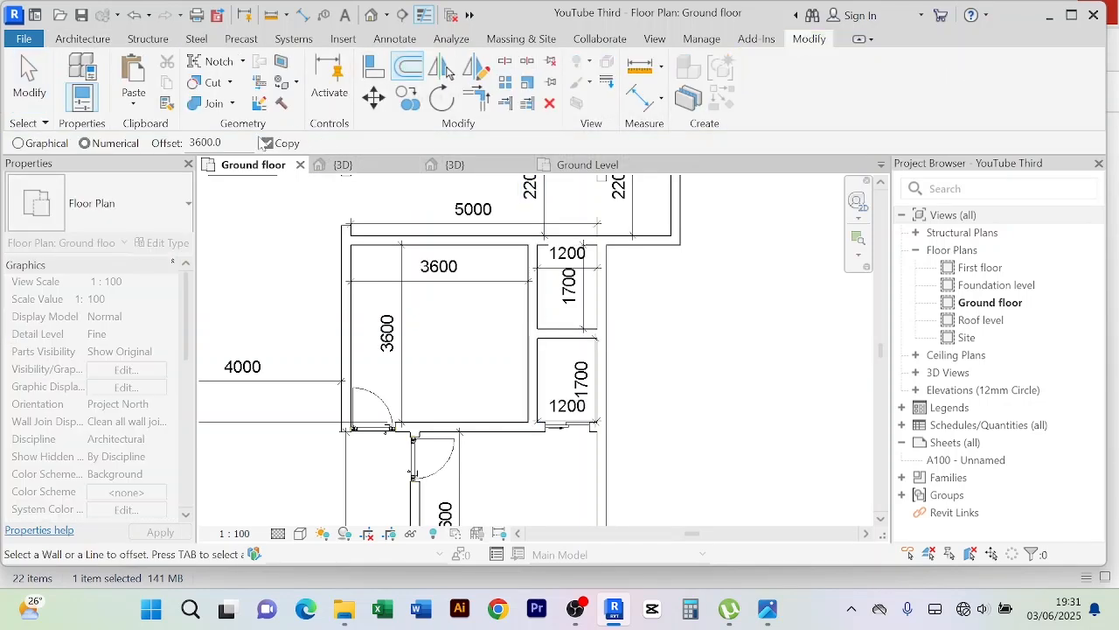
text(1200)
key(Return)
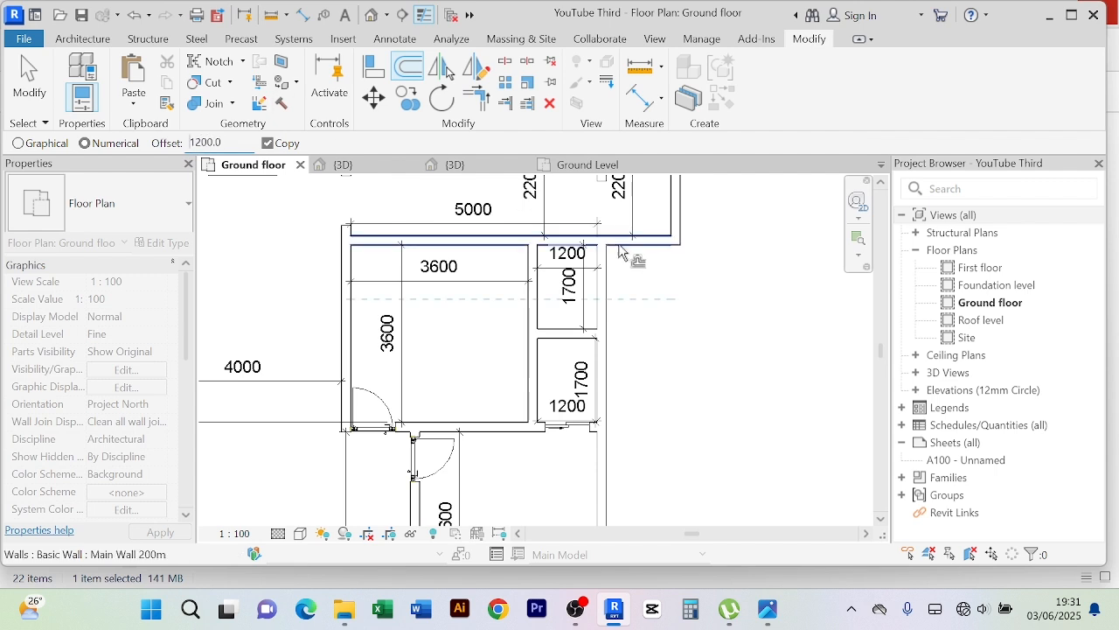
click(523, 313)
right_click(741, 277)
click(762, 287)
right_click(742, 255)
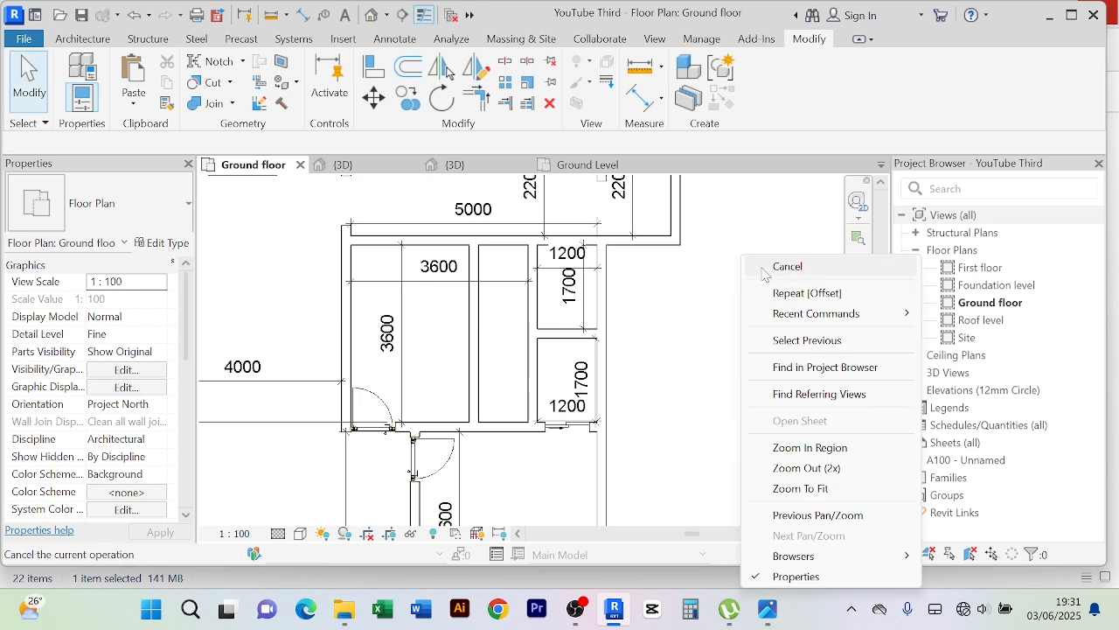
click(762, 267)
Dimension the clear width between the copied wall and the original wall, measuring from inner face to inner face
click(641, 97)
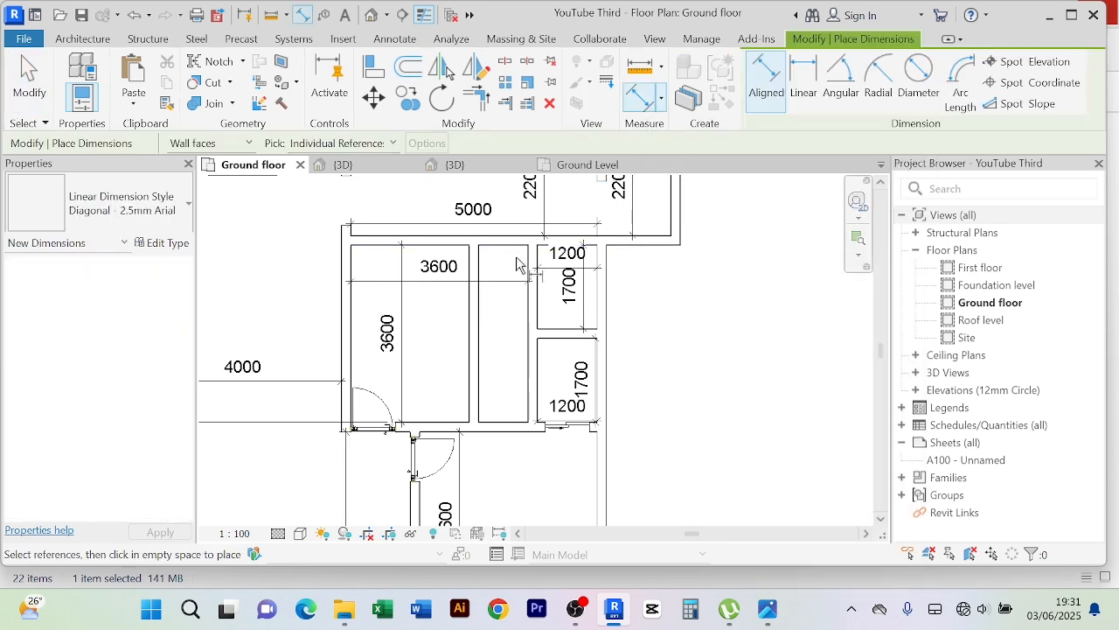
click(528, 315)
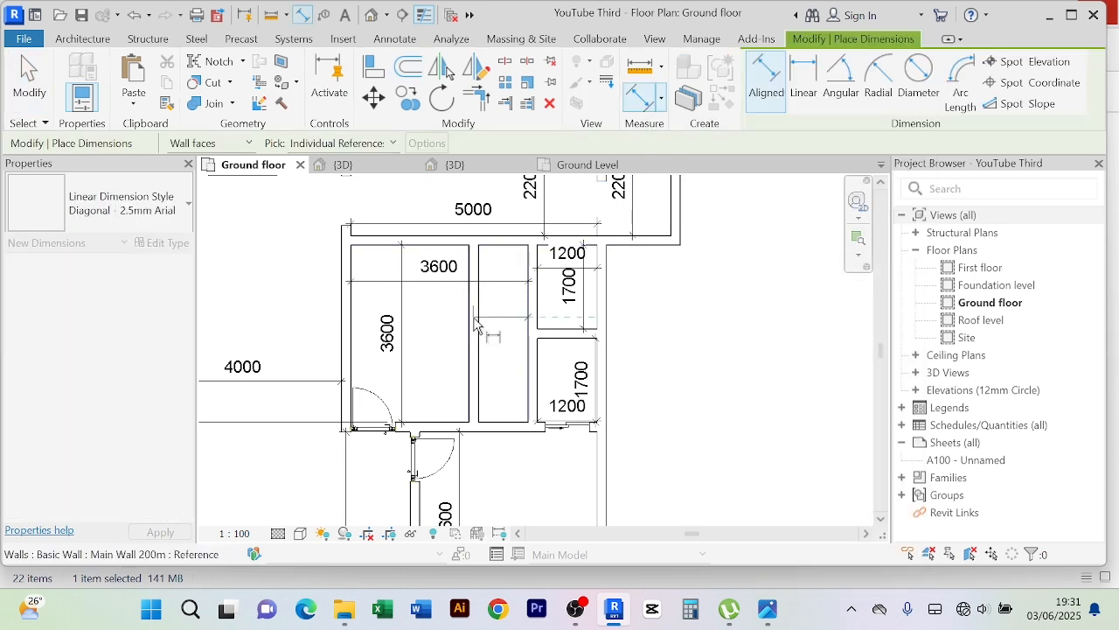
click(480, 321)
click(500, 328)
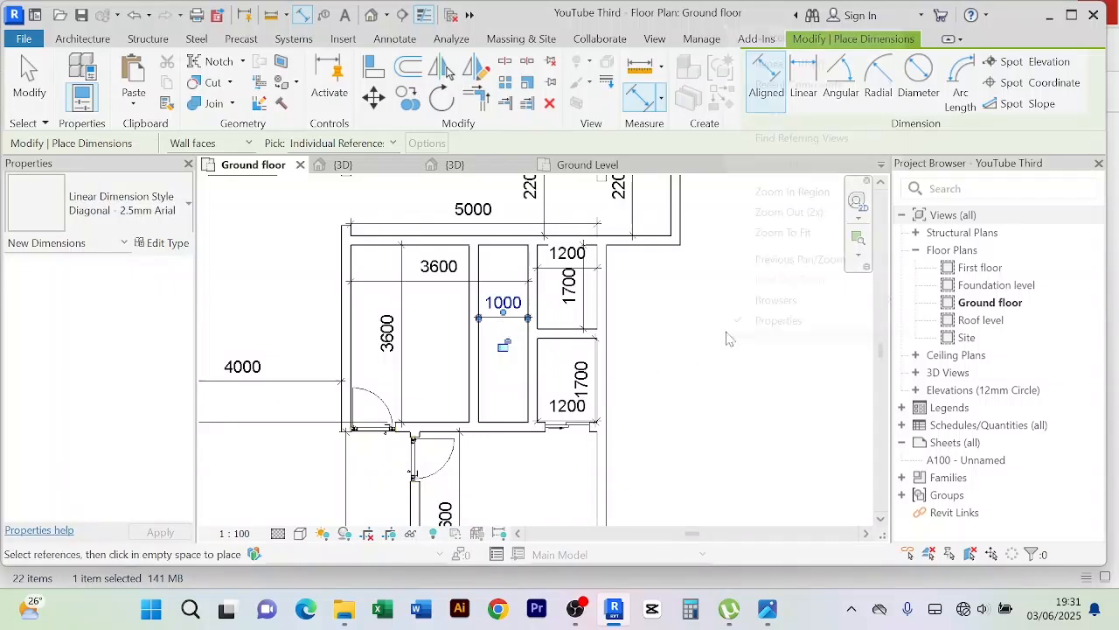
right_click(727, 333)
click(794, 37)
right_click(749, 360)
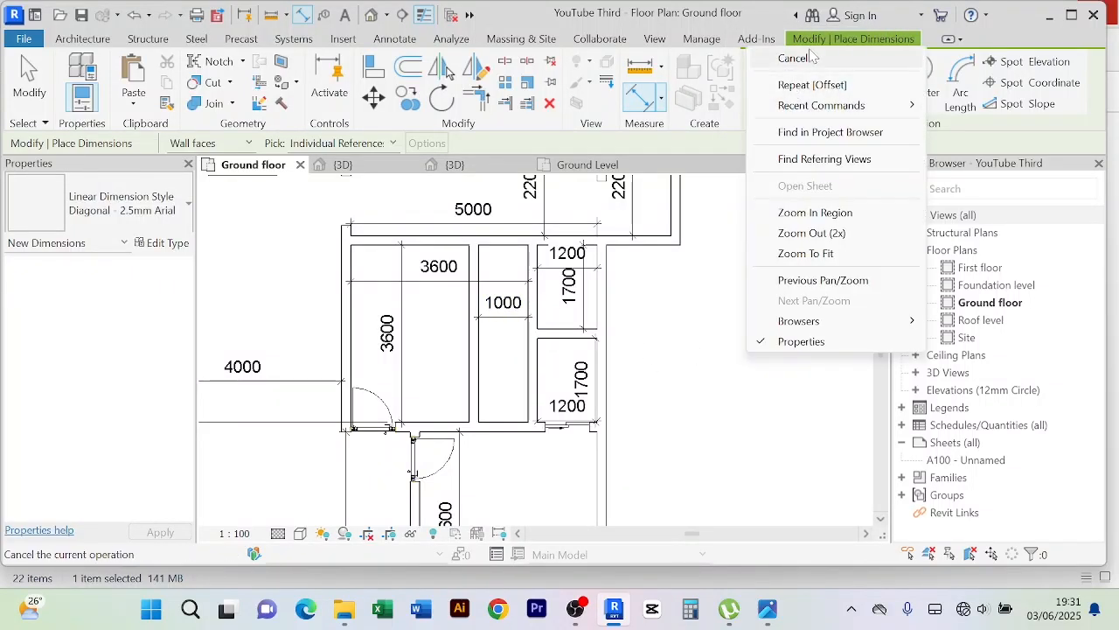
click(793, 59)
Set the clear width between the copied wall and the original wall to 1200 mm by moving the copied wall
click(474, 315)
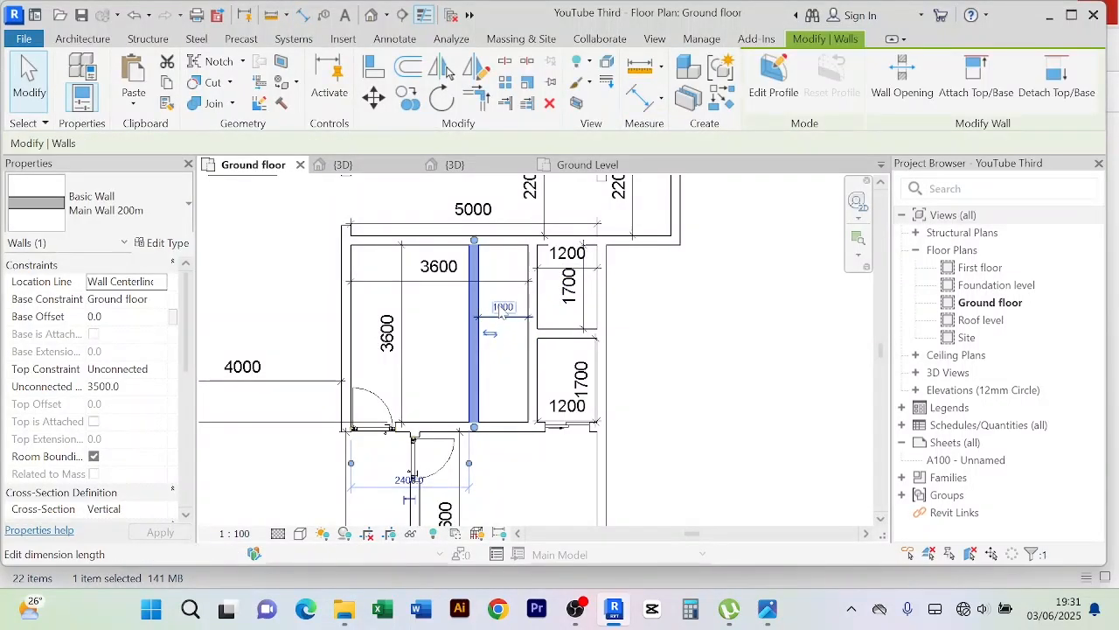
click(480, 296)
text(1200)
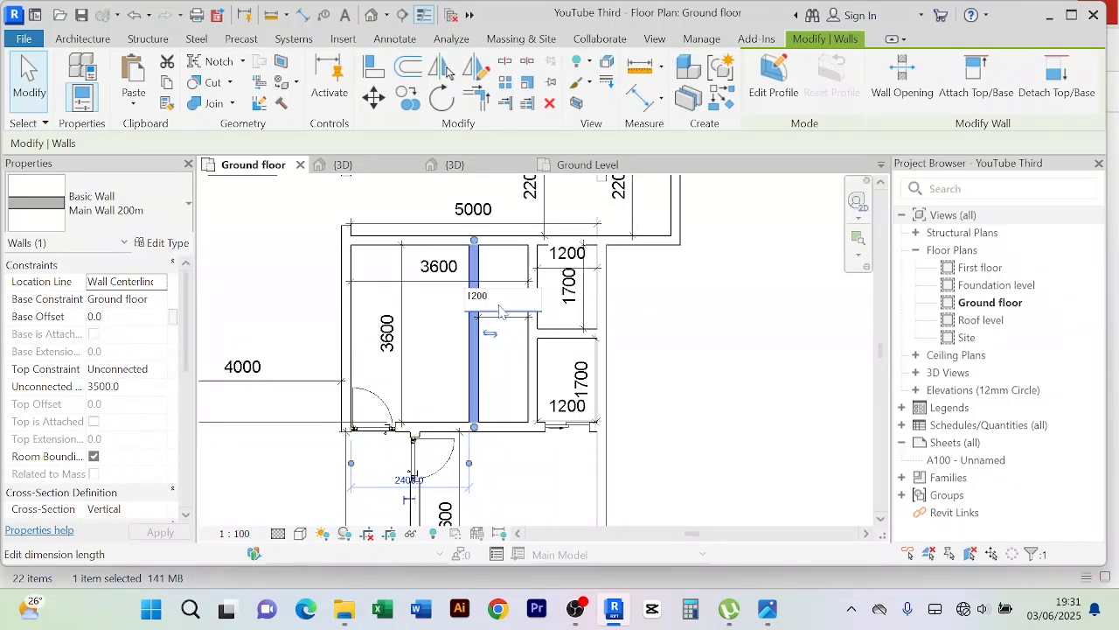
key(Return)
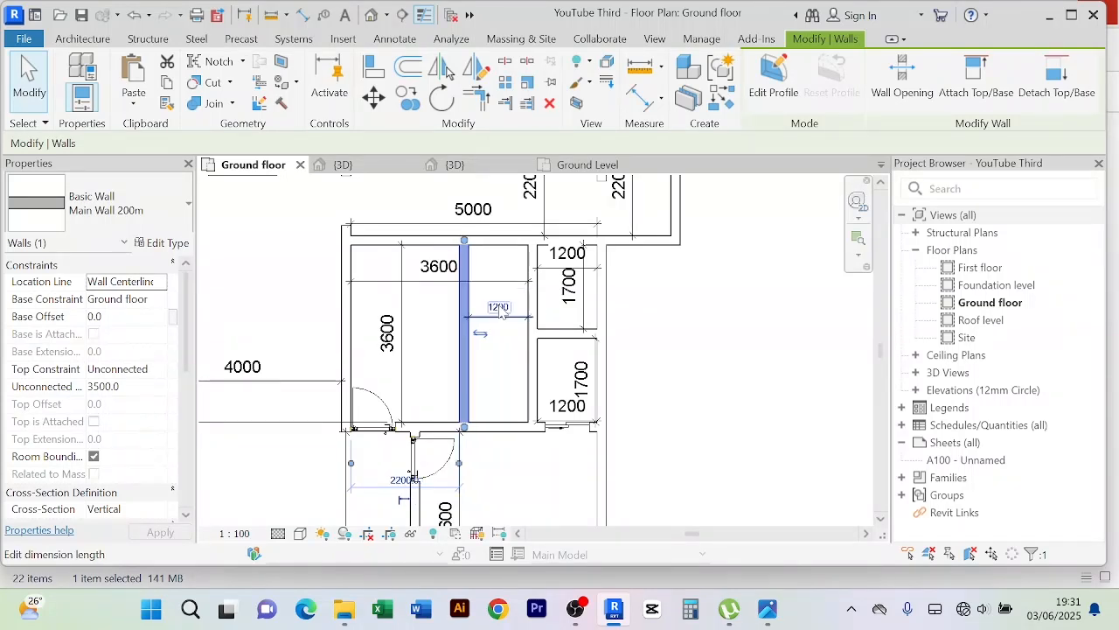
click(750, 331)
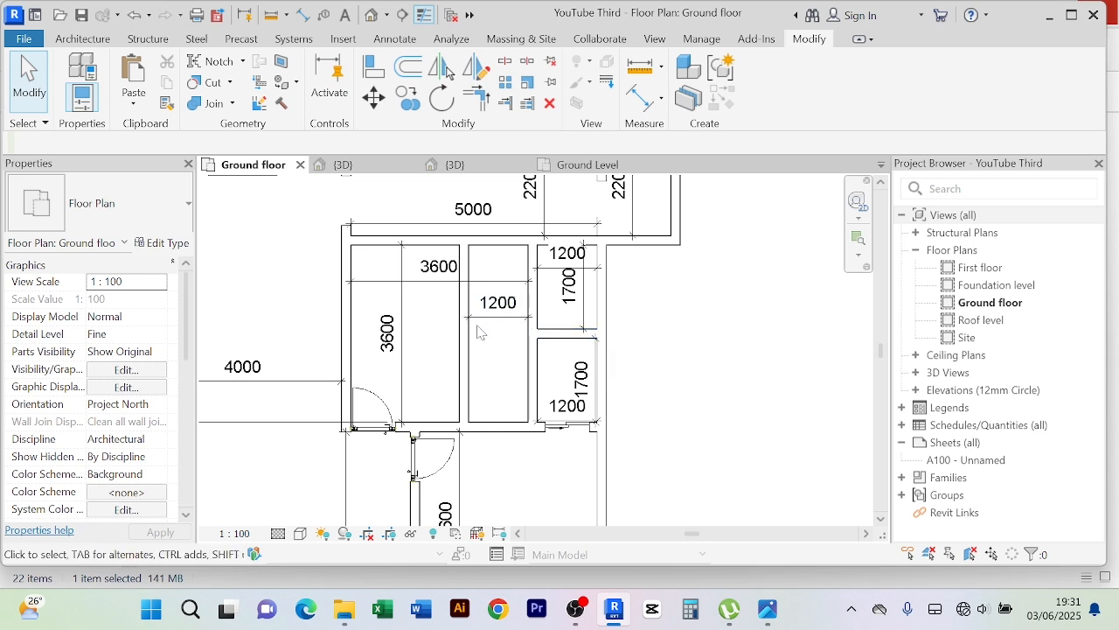
Draw a Main Wall 200m cross wall through the new 1200 mm wide strip, about 1100 mm below its upper wall
click(561, 342)
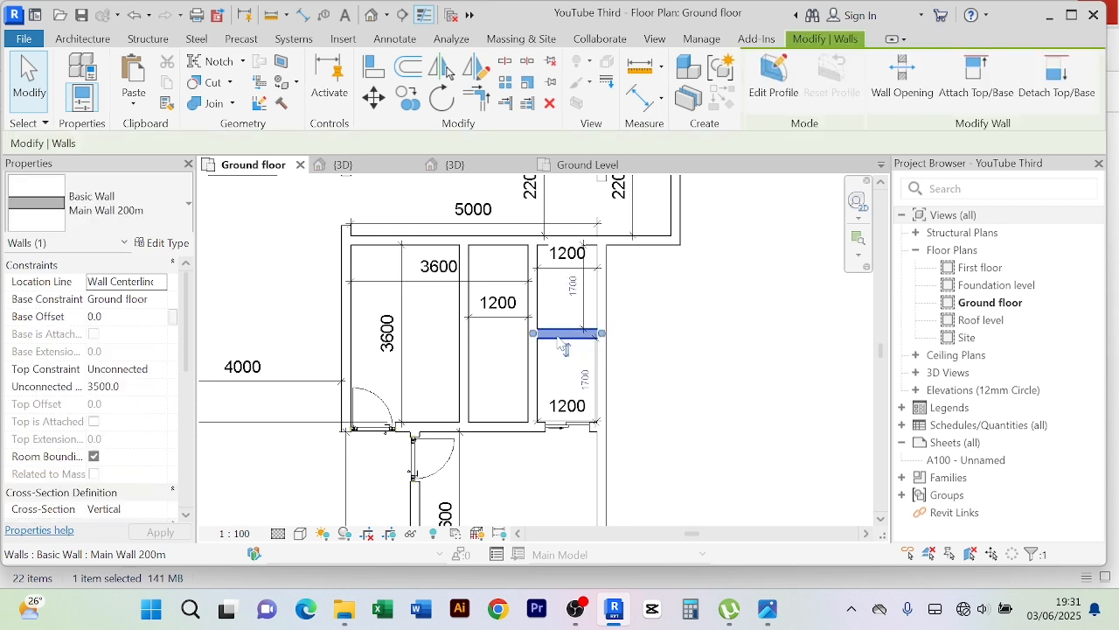
click(722, 98)
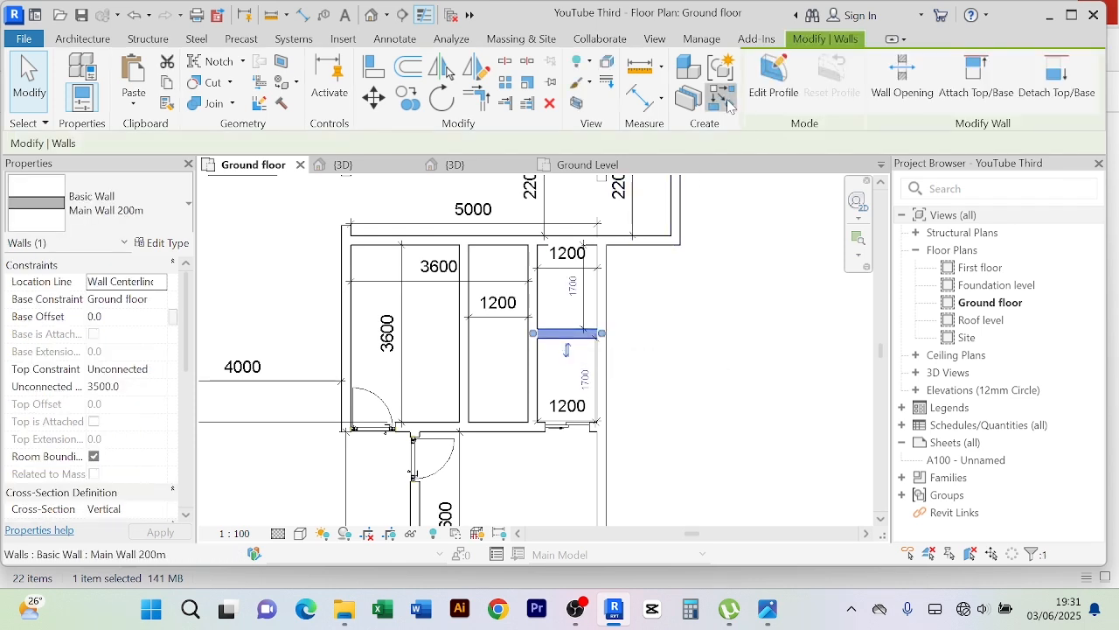
click(532, 305)
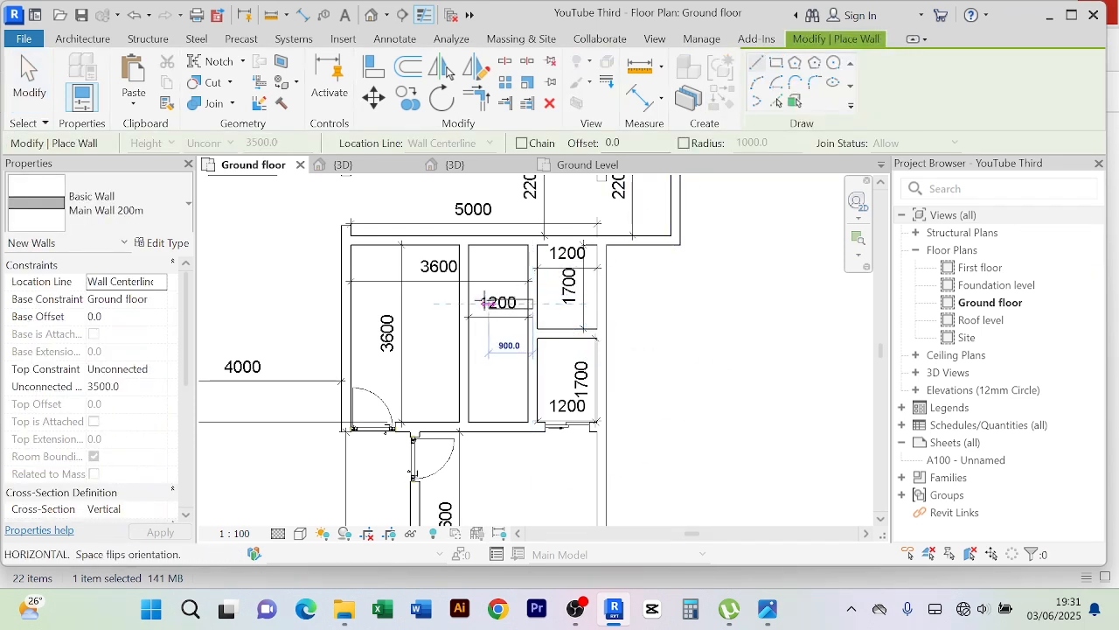
key(Escape)
right_click(752, 260)
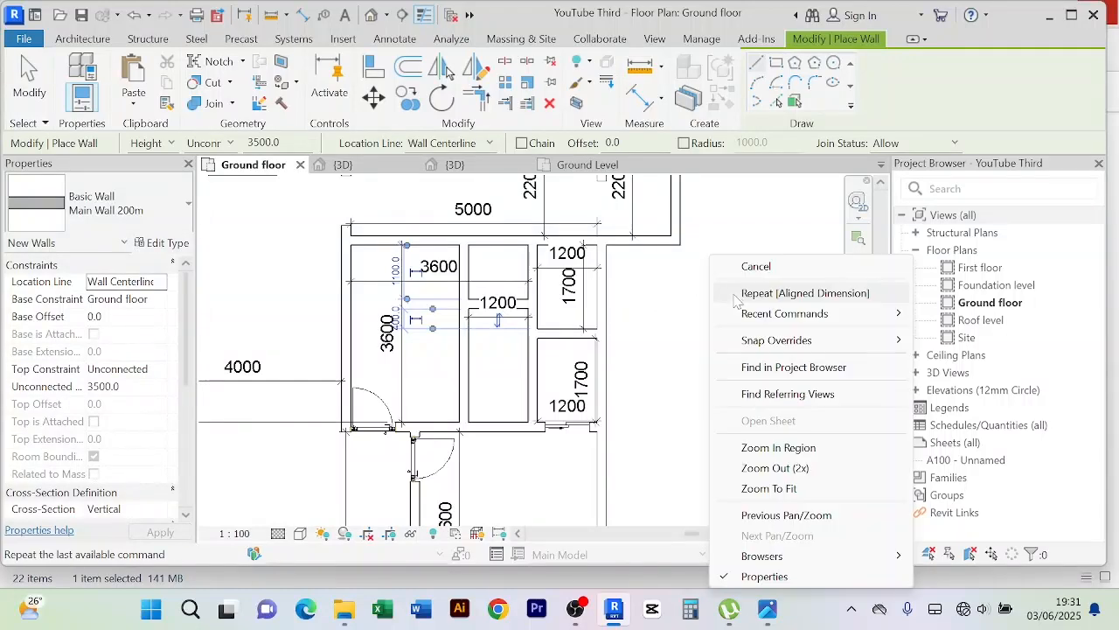
click(759, 265)
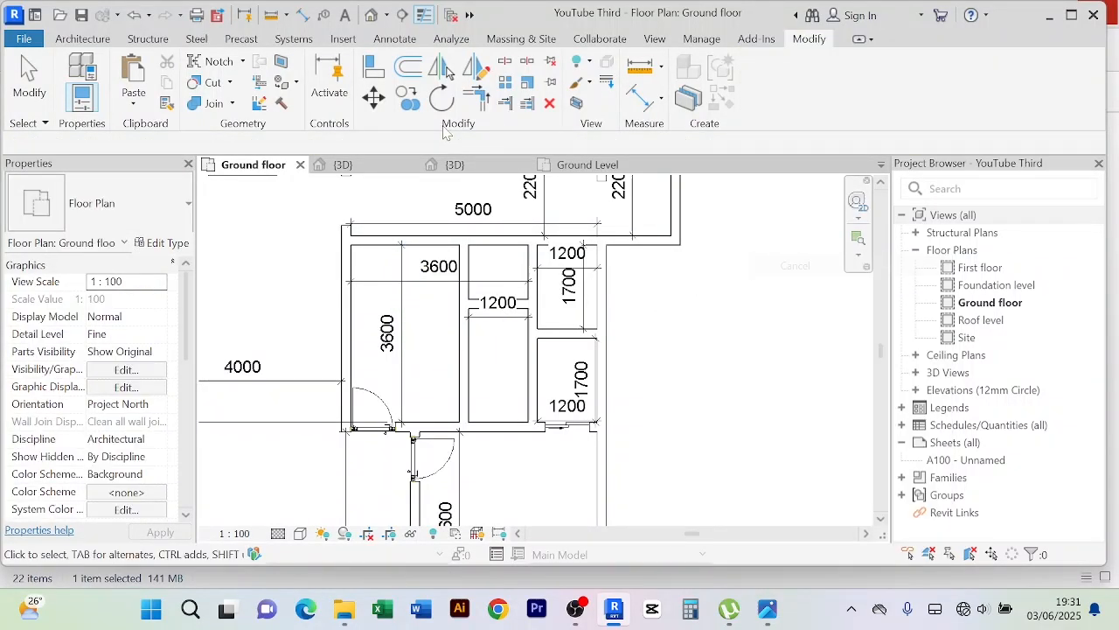
Dimension the clear distance from the strip's upper wall to the new cross wall
click(641, 96)
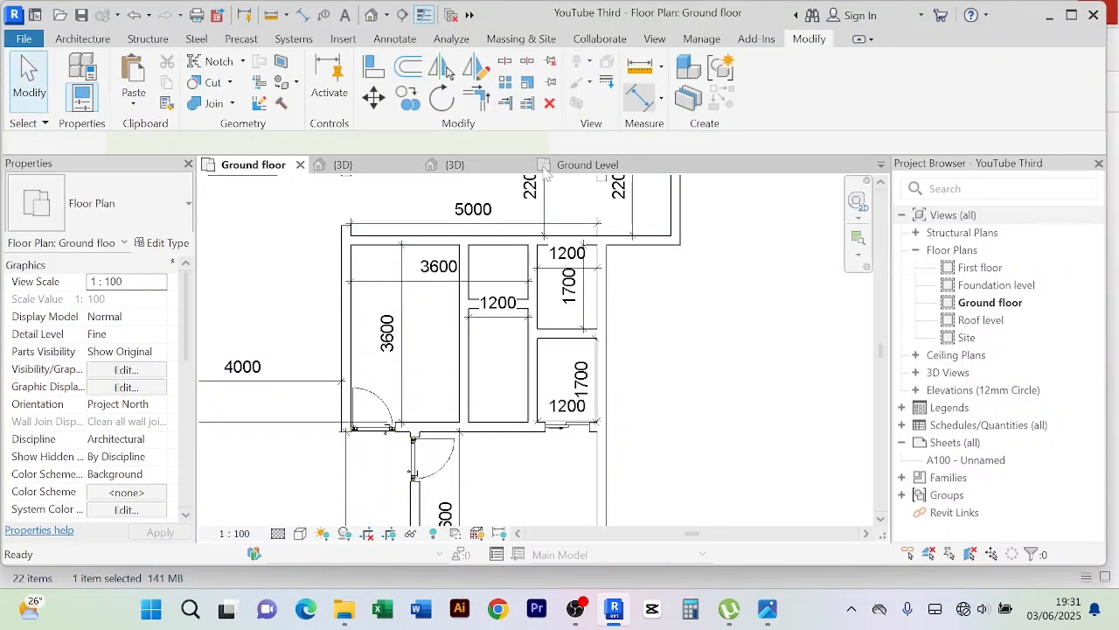
scroll(470, 306, up, 5)
click(472, 308)
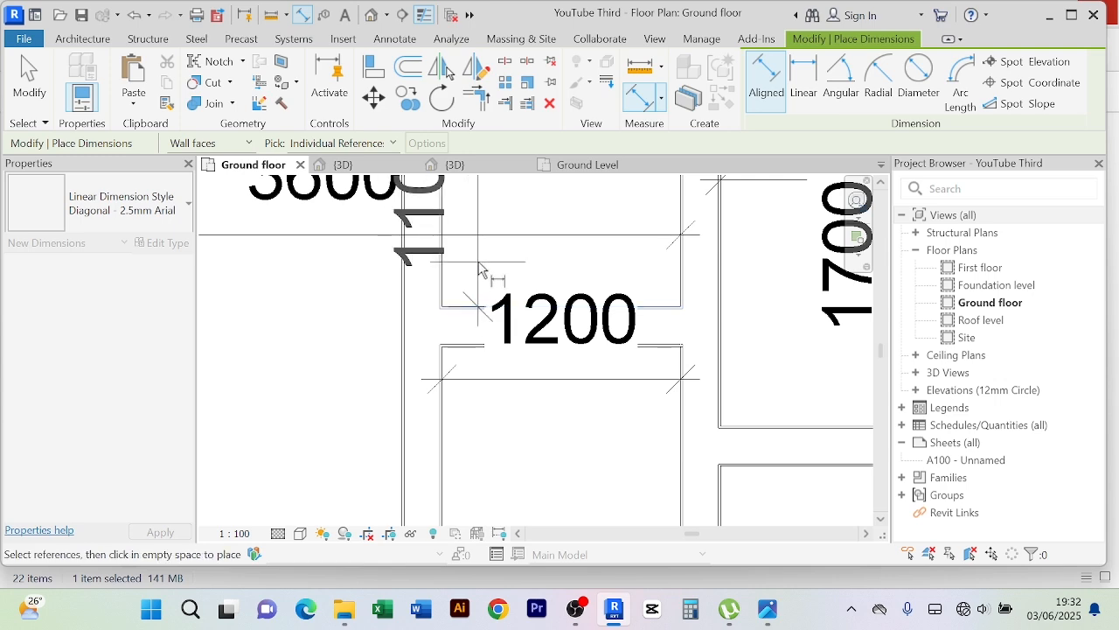
right_click(356, 378)
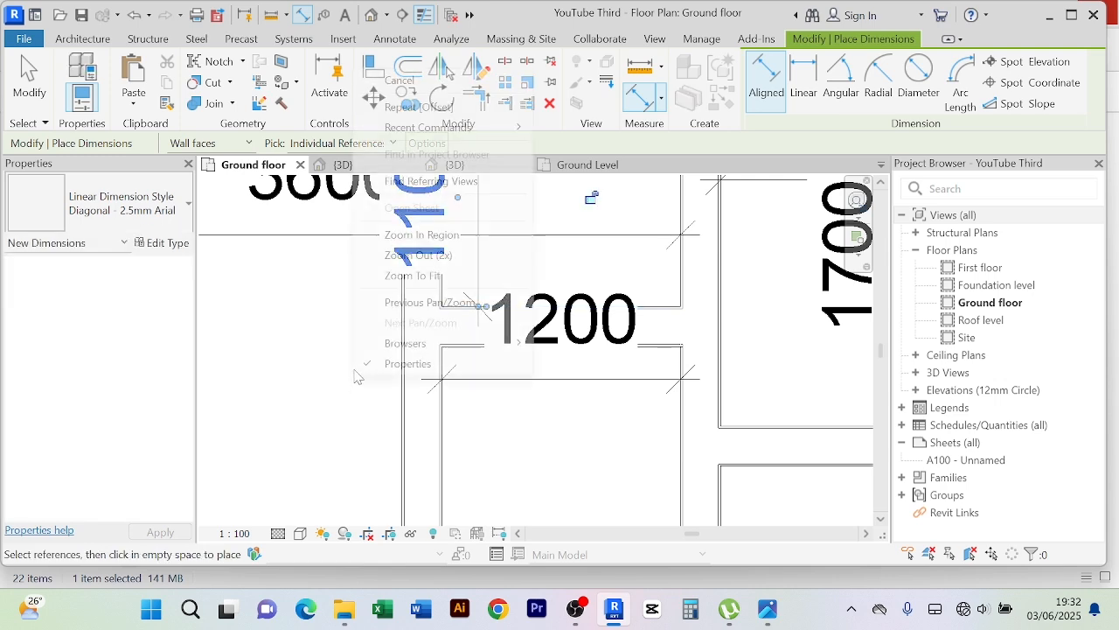
click(411, 81)
scroll(328, 394, down, 2)
right_click(328, 394)
click(376, 102)
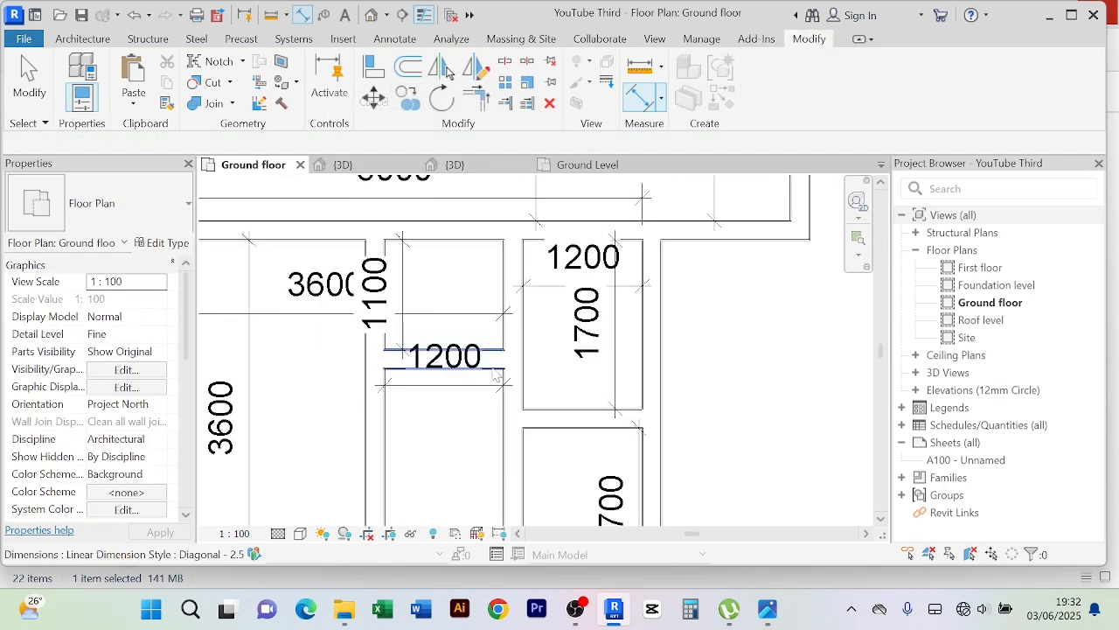
Set the clear distance between the strip's upper wall and the cross wall to 1600 mm by moving the cross wall
click(498, 365)
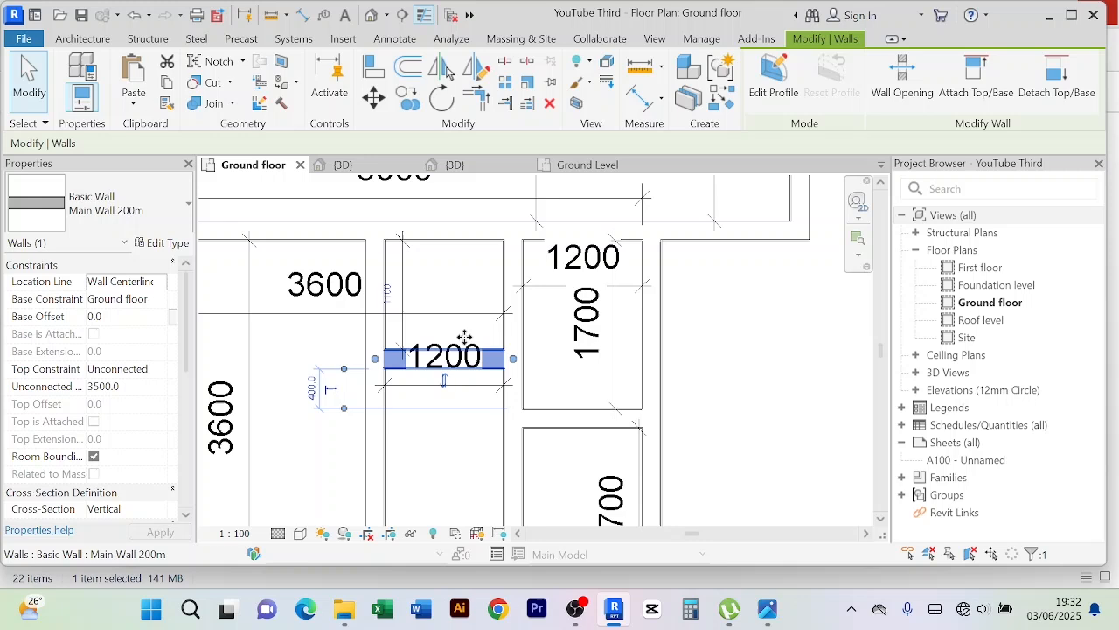
click(390, 294)
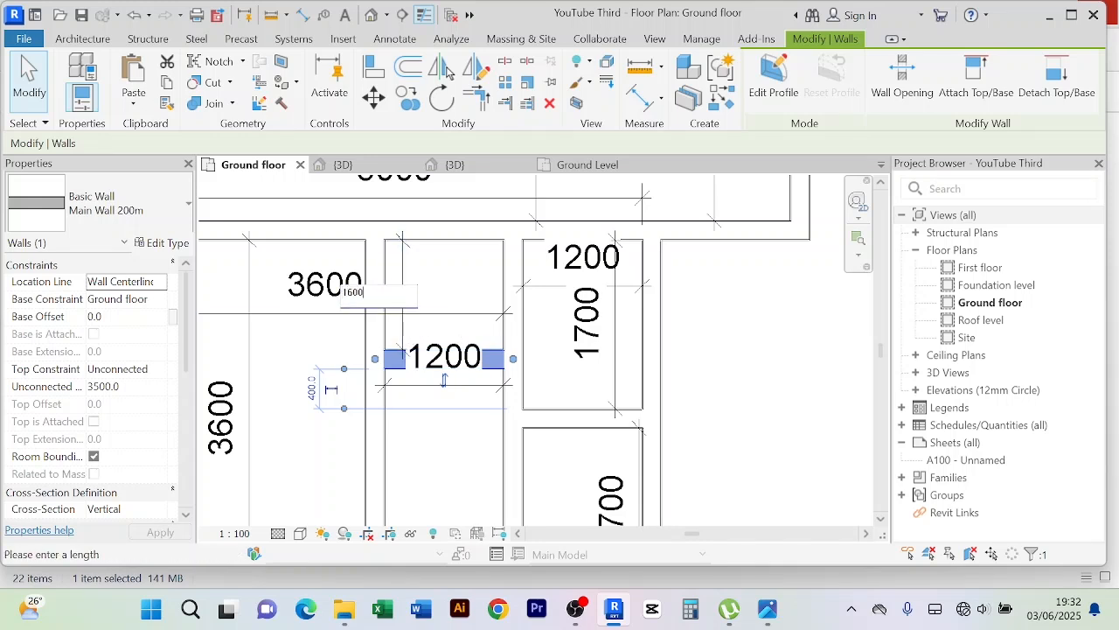
key(Return)
click(766, 425)
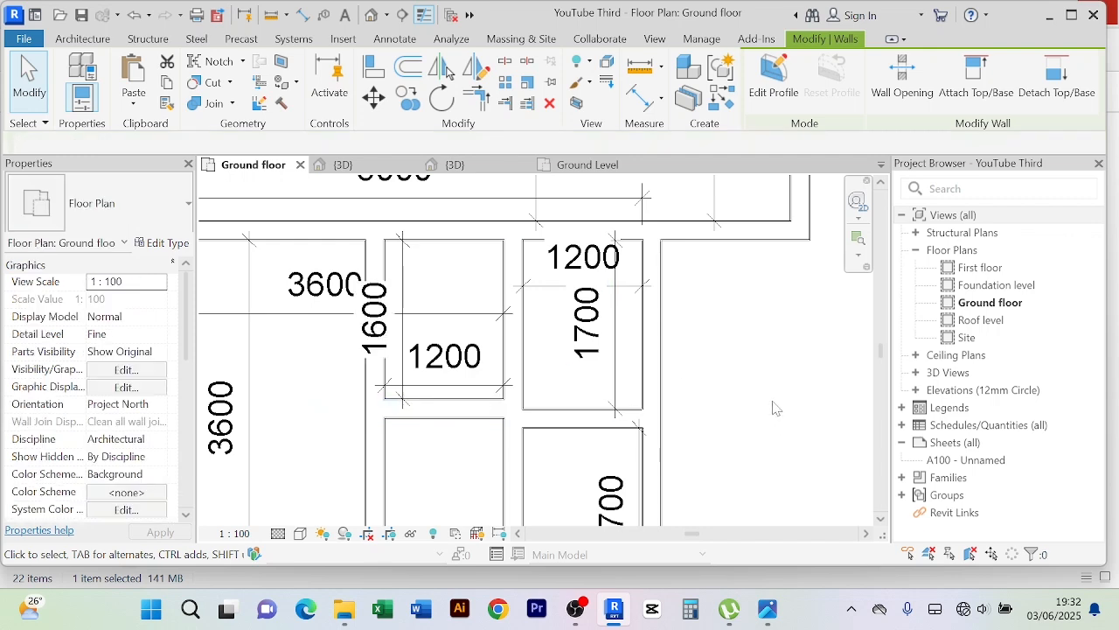
Delete the partition wall between the two 1200 x 1700 mm rooms along the outer wall
scroll(723, 312, down, 4)
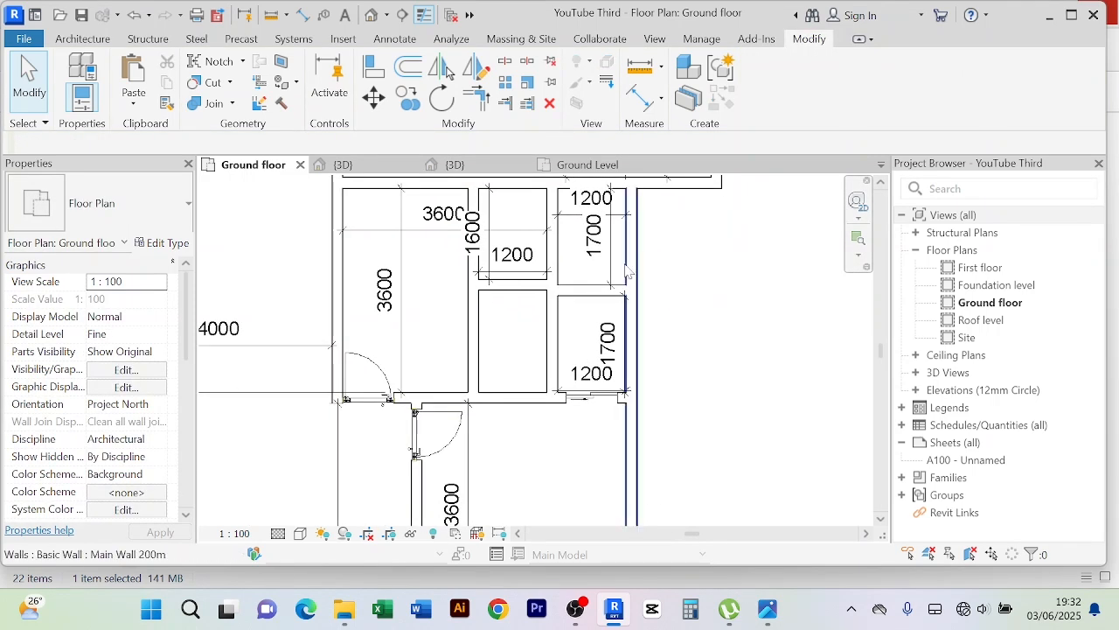
click(617, 290)
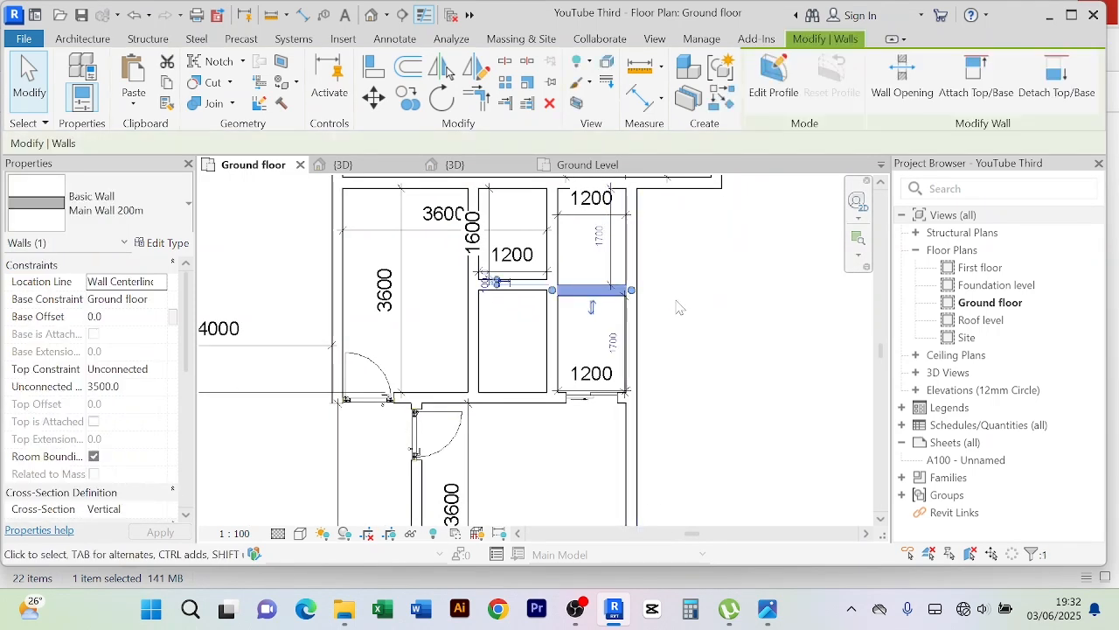
key(Delete)
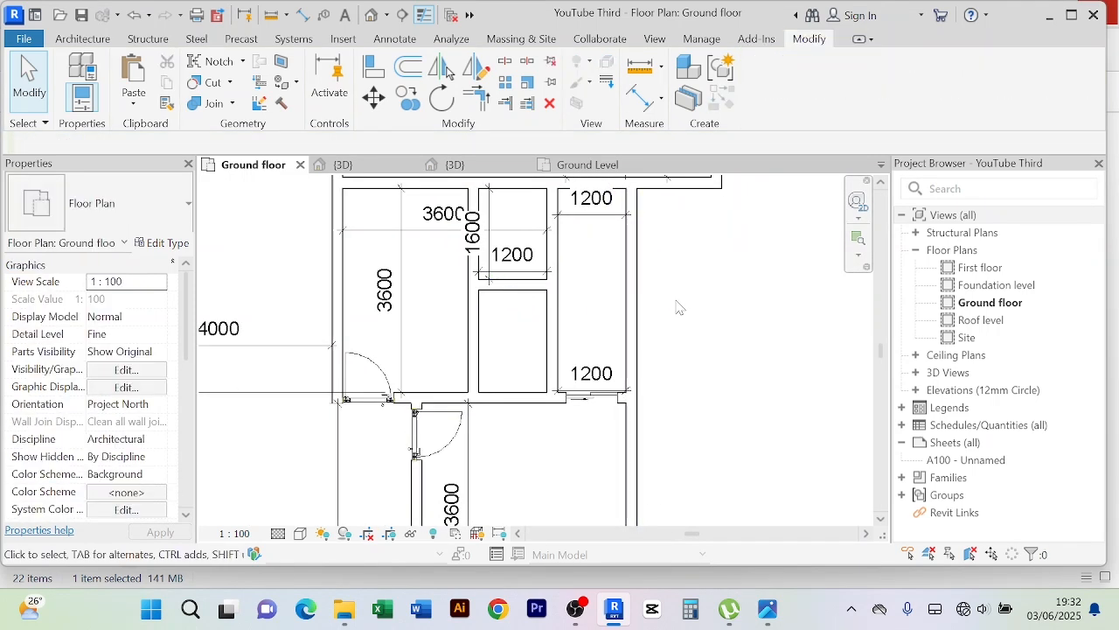
Delete the double sliding door in the wall between the 1200 mm wide outer strip and the lower 3600 mm bedroom
click(599, 400)
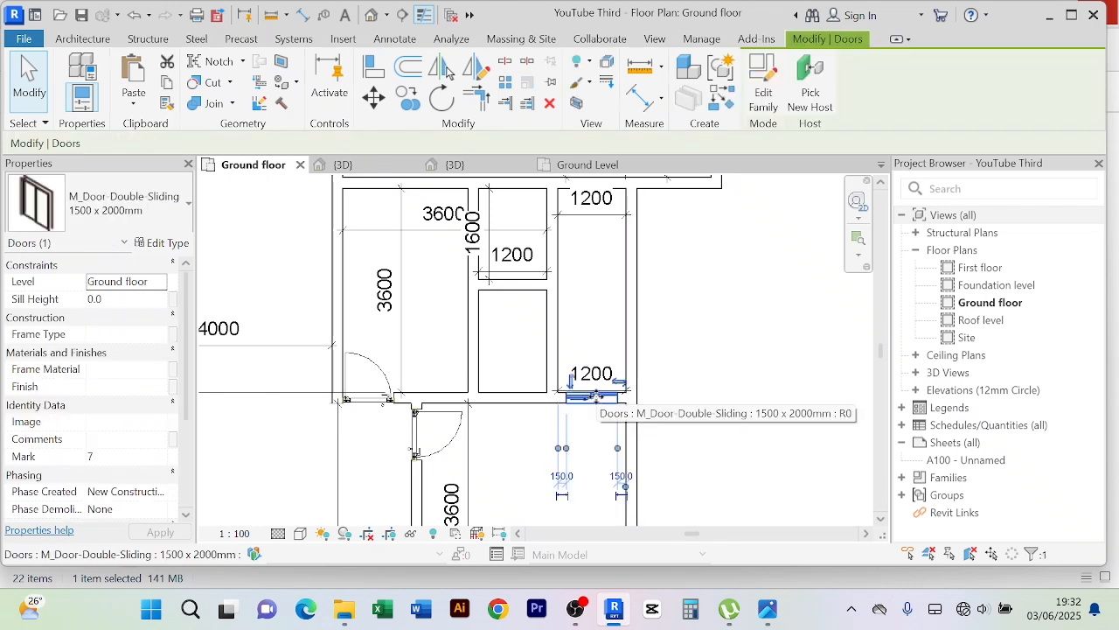
key(Delete)
scroll(751, 348, down, 1)
middle_drag(752, 345, 692, 302)
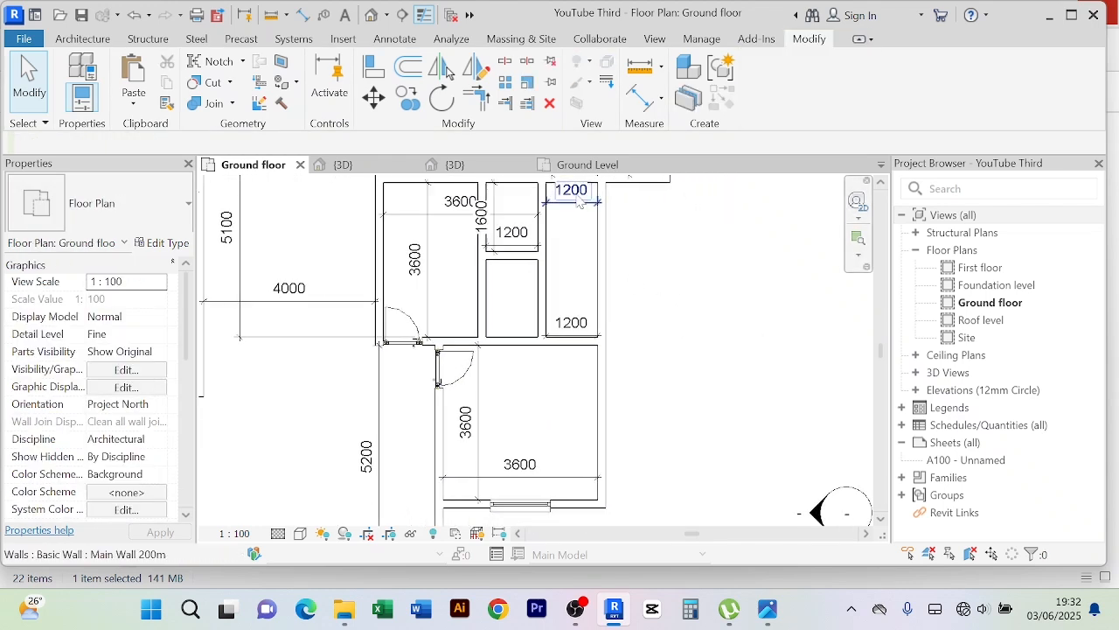
Trim the outer wall and the wall above the lower bedroom into a corner, keeping only the outer wall's part along that bedroom
click(477, 97)
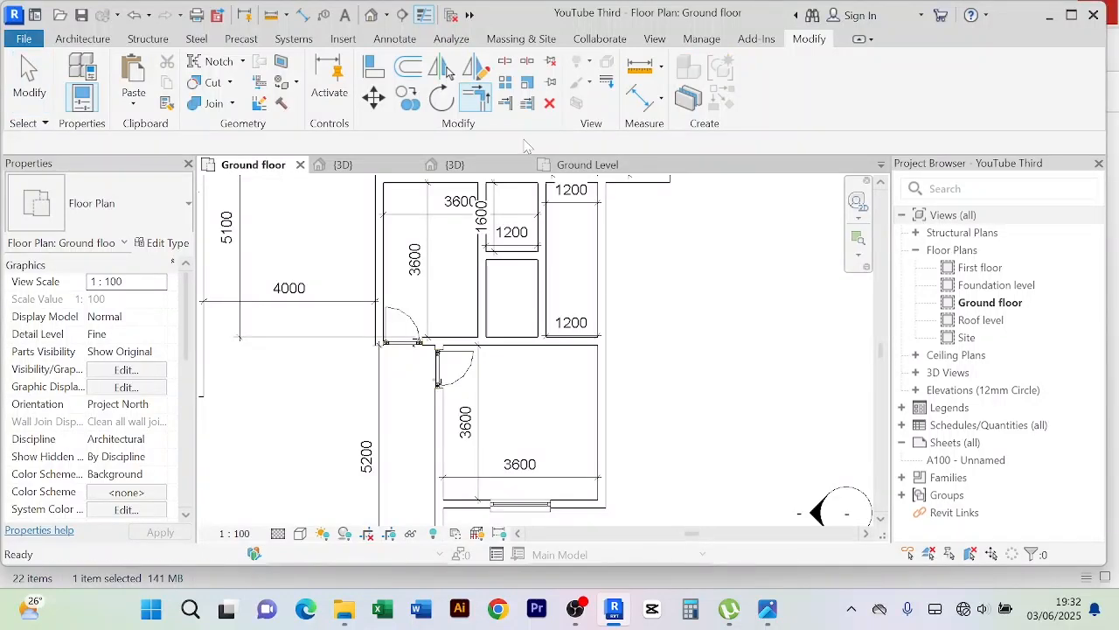
click(603, 377)
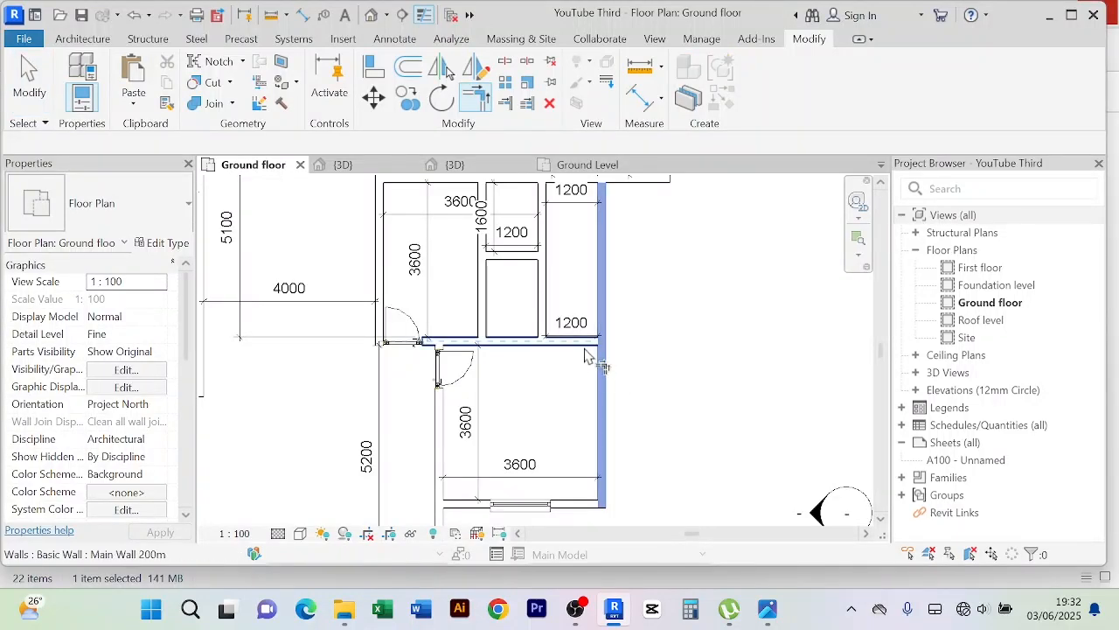
click(591, 345)
right_click(657, 282)
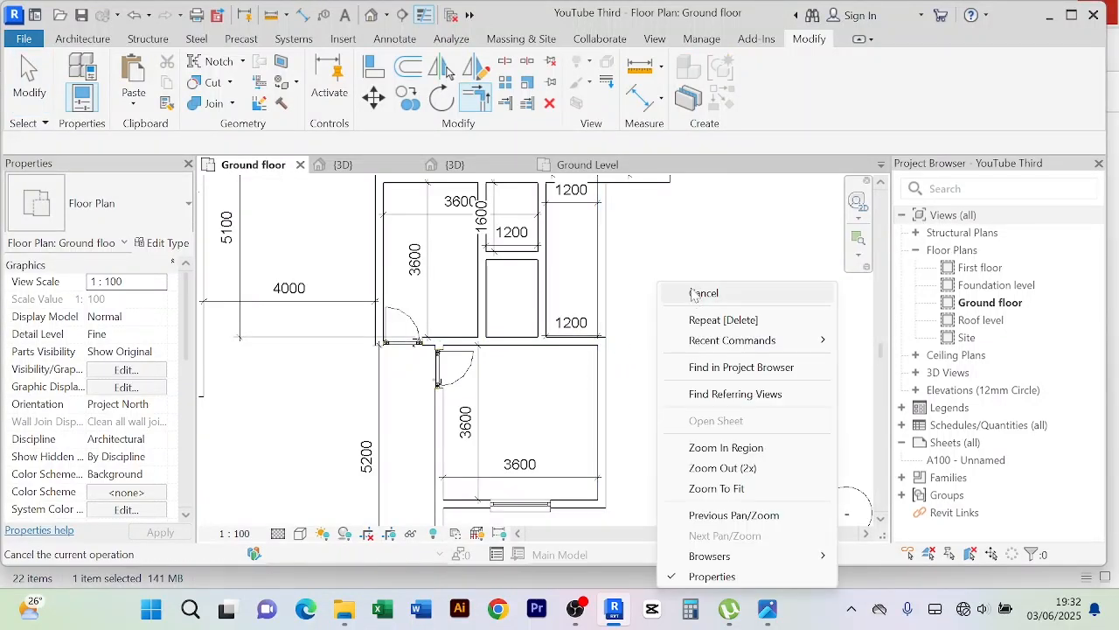
click(691, 288)
scroll(691, 289, down, 1)
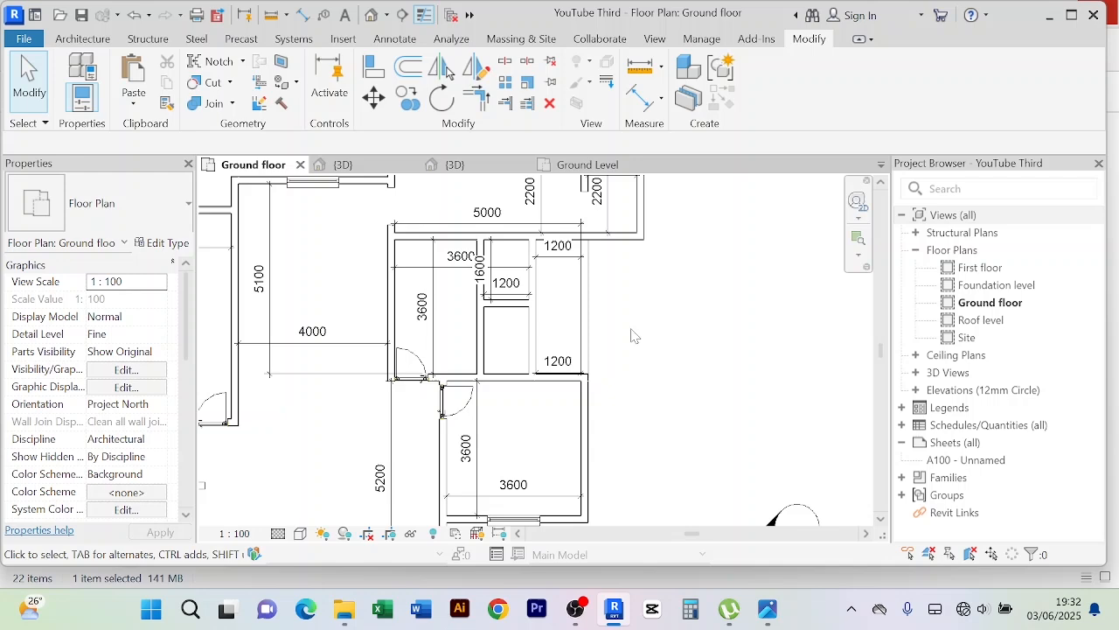
Delete the upper 1200 mm dimension across the opened outer strip
scroll(591, 311, up, 2)
click(582, 320)
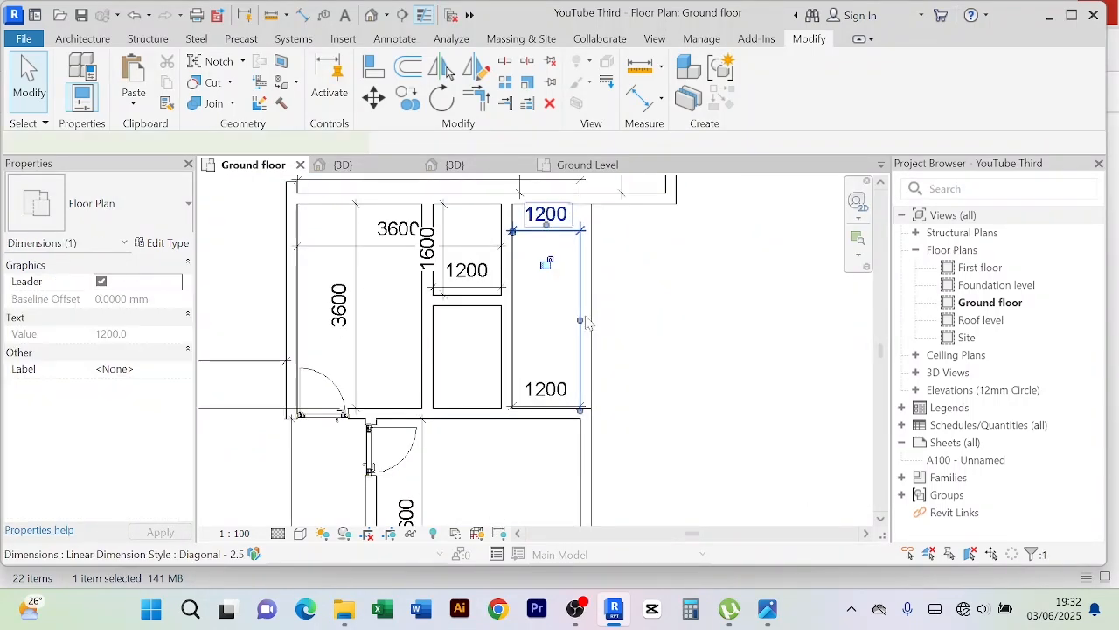
scroll(616, 324, up, 3)
click(595, 313)
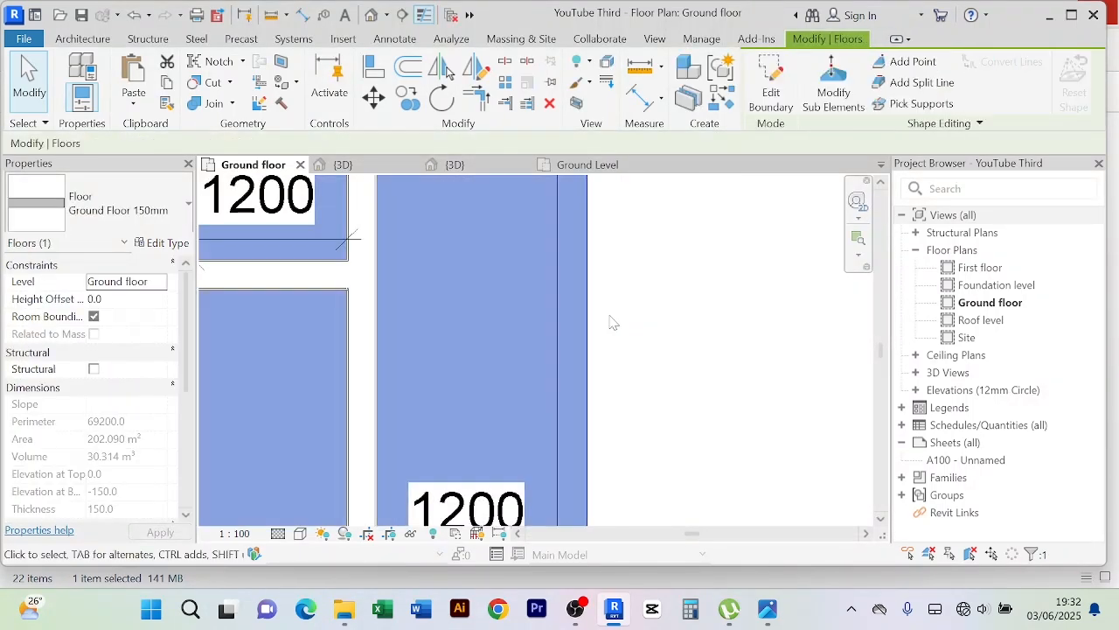
scroll(610, 320, down, 3)
click(671, 352)
scroll(644, 346, up, 3)
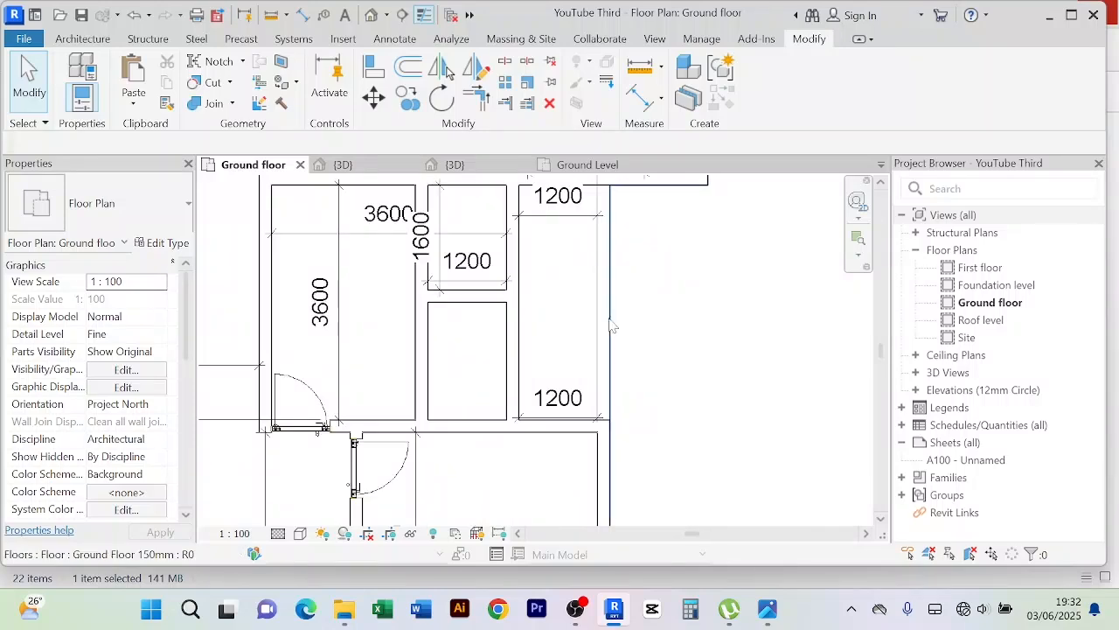
click(598, 318)
click(651, 325)
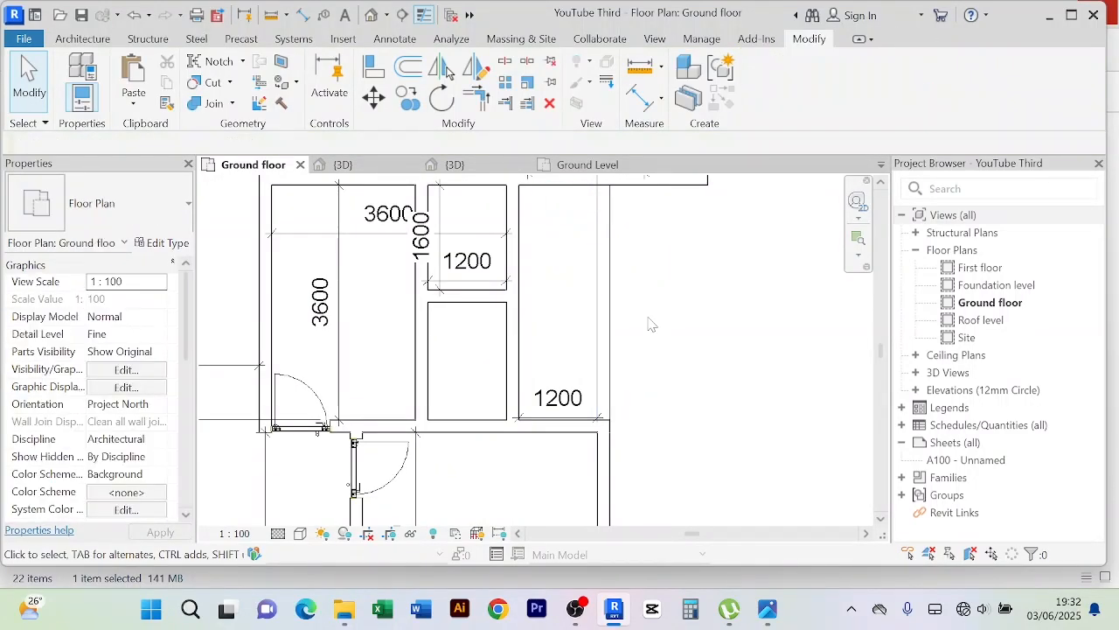
Trim the partition beside the upper bedroom and the small rooms' cross wall into a corner, keeping the partition's upper part
scroll(598, 345, down, 2)
middle_drag(682, 388, 672, 377)
scroll(442, 354, up, 2)
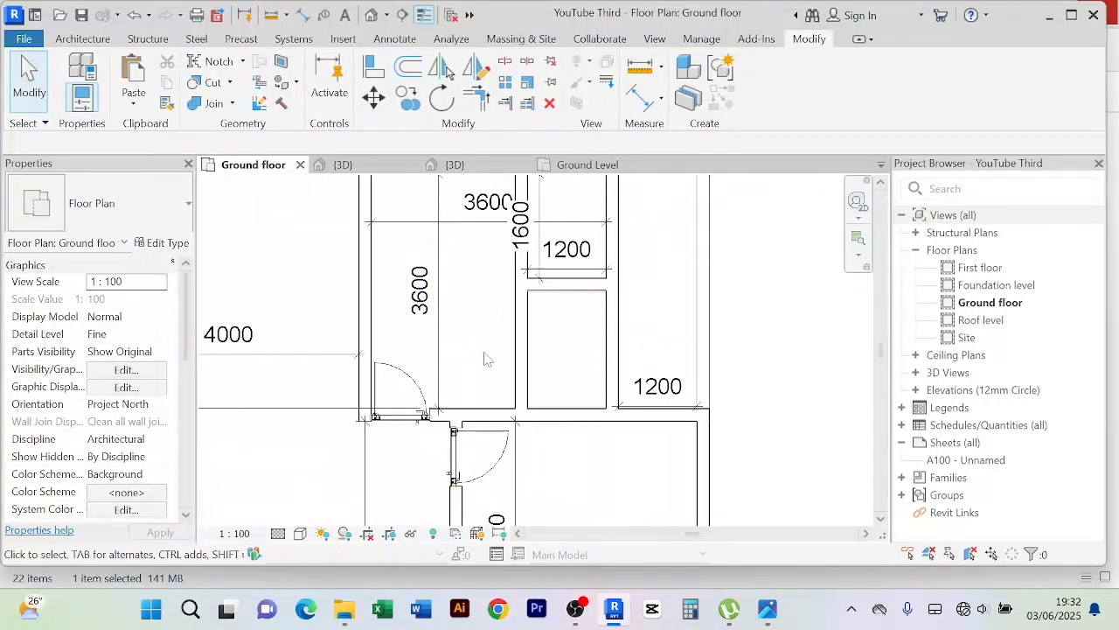
click(479, 98)
click(515, 262)
click(566, 293)
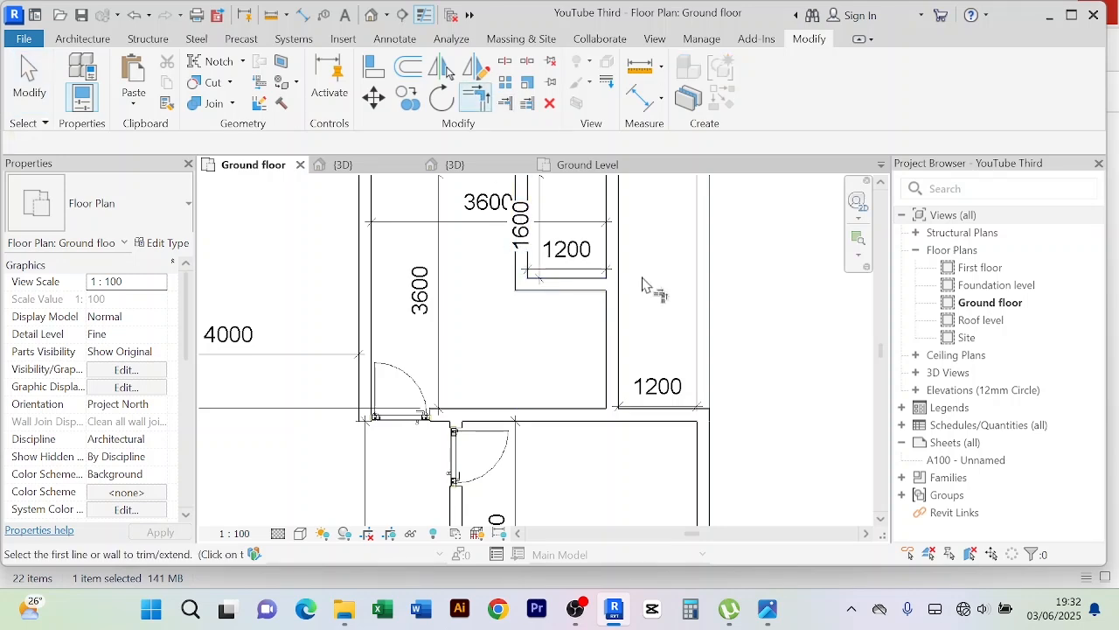
right_click(769, 260)
click(786, 255)
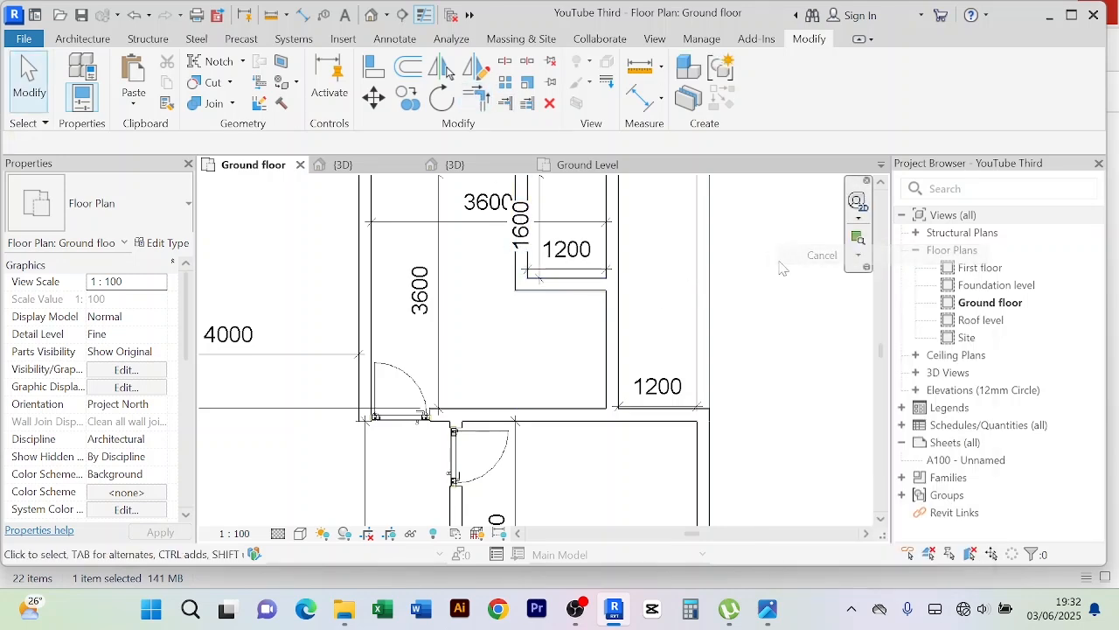
Examine the wall layout of the upper bedroom and the adjoining small room
scroll(779, 261, down, 2)
middle_drag(774, 283, 611, 345)
scroll(484, 372, up, 2)
scroll(497, 254, down, 1)
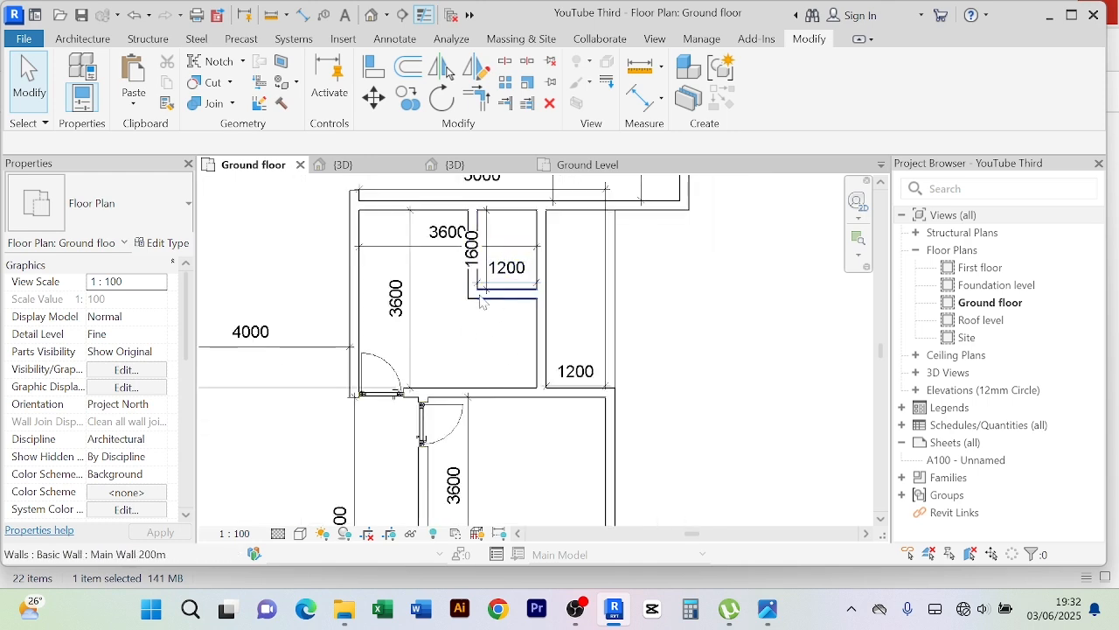
scroll(475, 308, up, 3)
scroll(490, 318, down, 2)
middle_drag(494, 340, 454, 375)
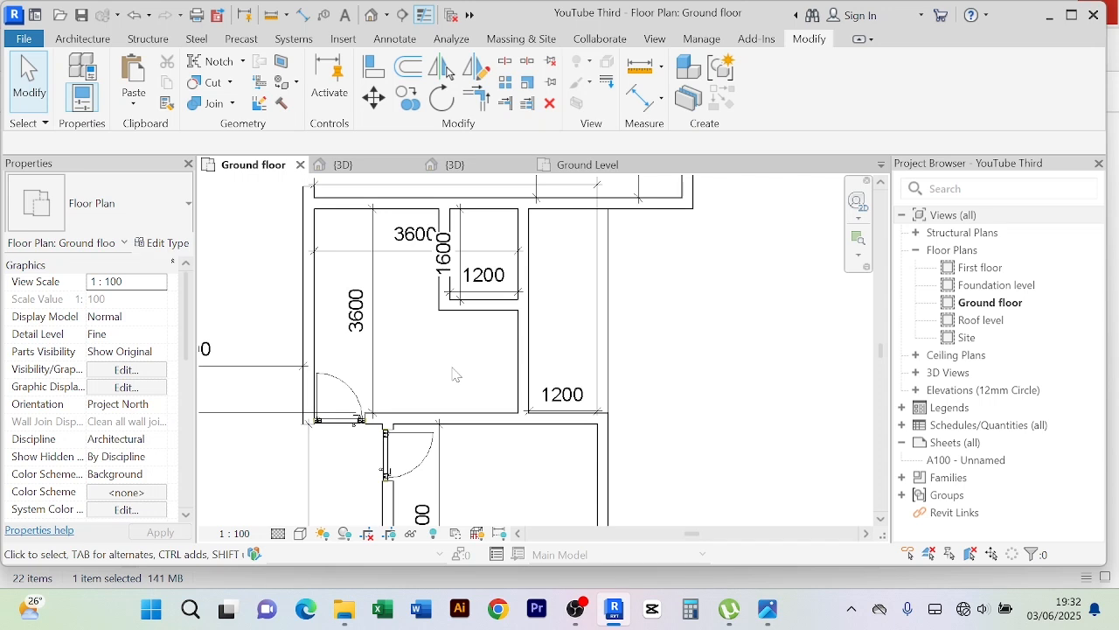
scroll(453, 369, down, 2)
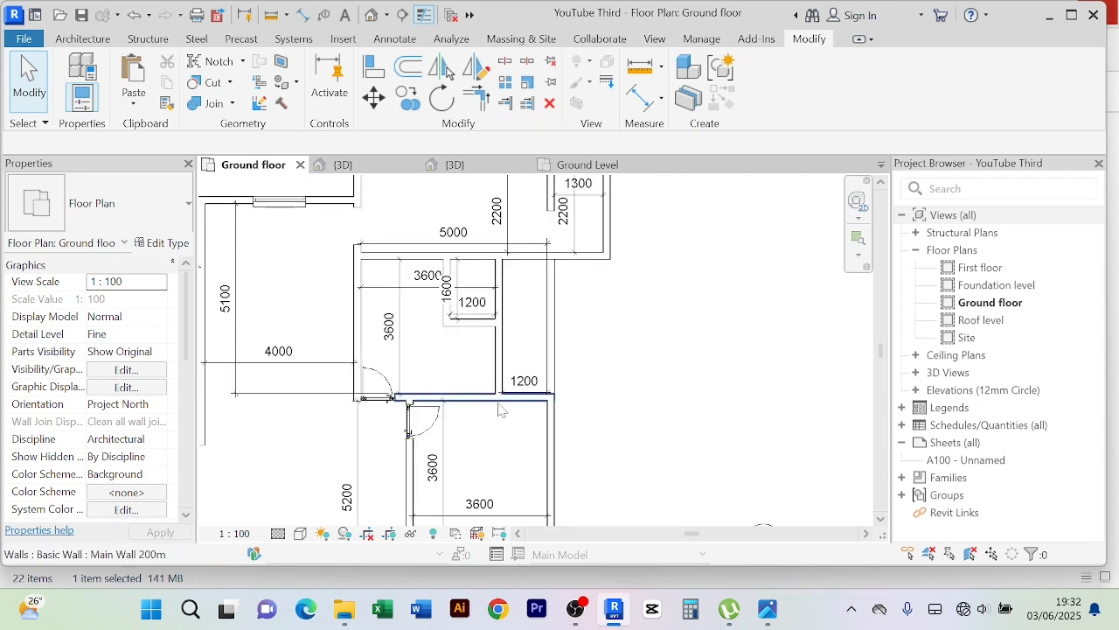
scroll(490, 394, up, 3)
scroll(490, 394, down, 2)
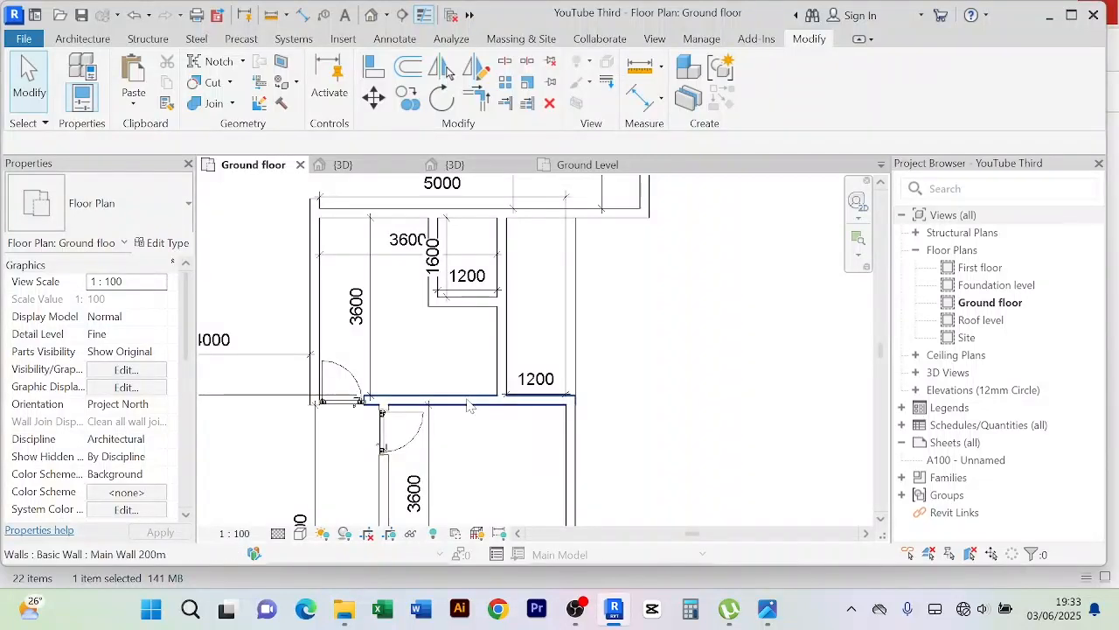
middle_drag(464, 406, 455, 373)
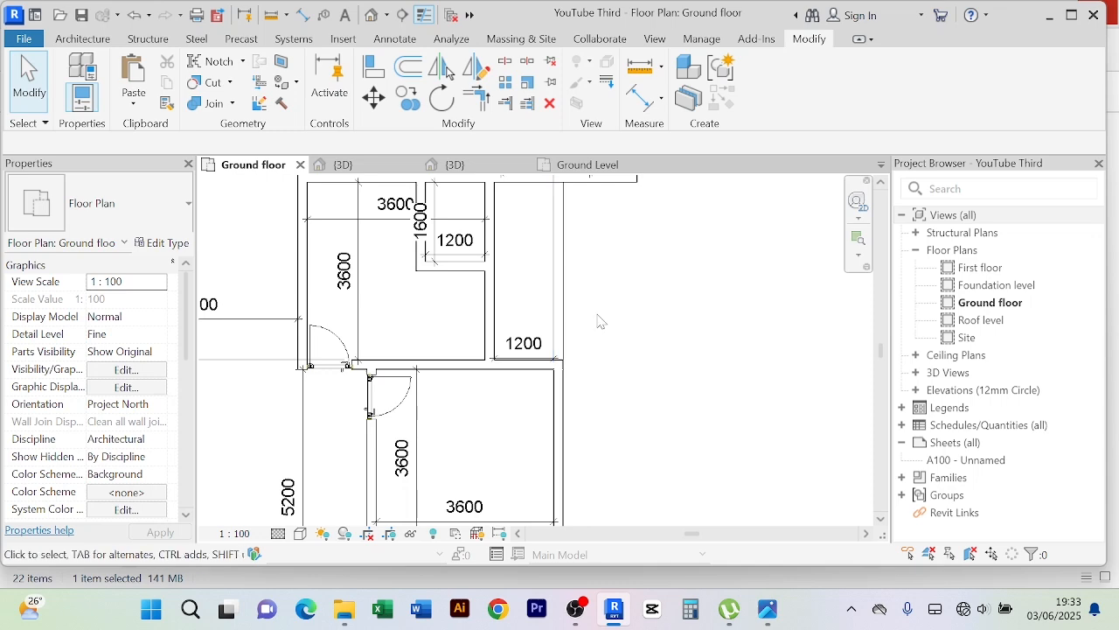
Delete the 5000 mm dimension above the upper bedroom
scroll(582, 332, down, 2)
click(556, 315)
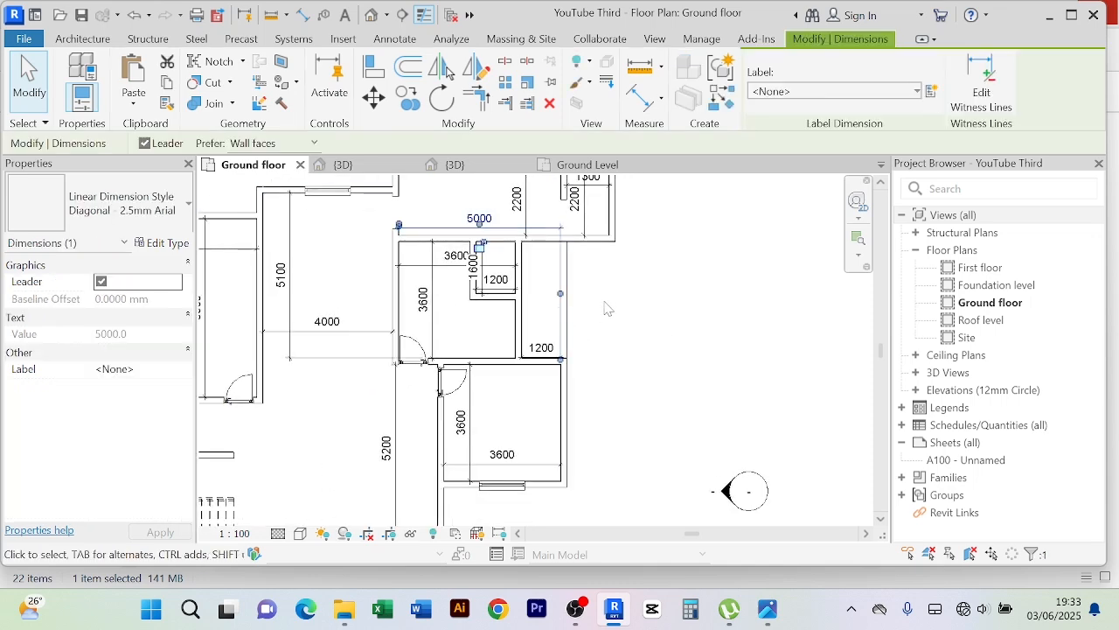
key(Escape)
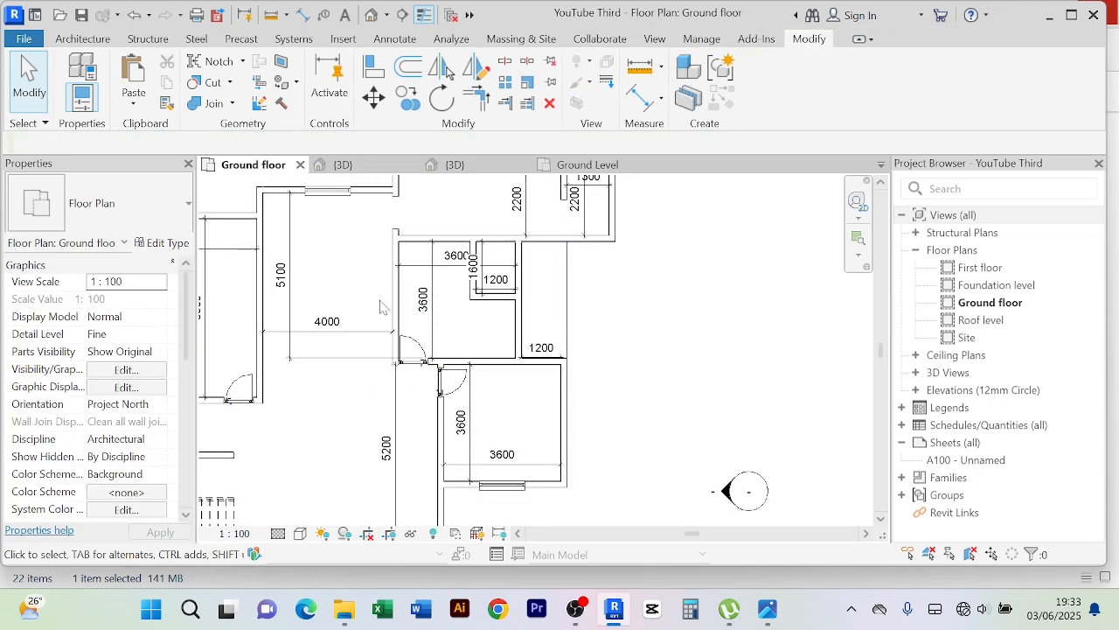
Extend the partition beside the upper bedroom down to the wall shared with the lower bedroom
scroll(519, 315, up, 2)
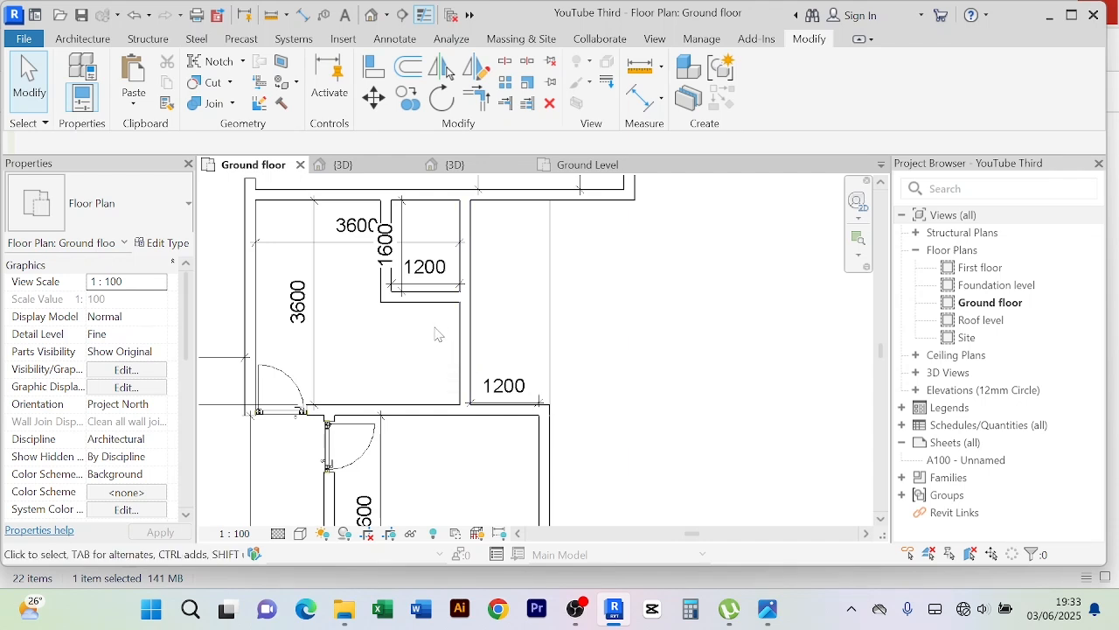
click(385, 293)
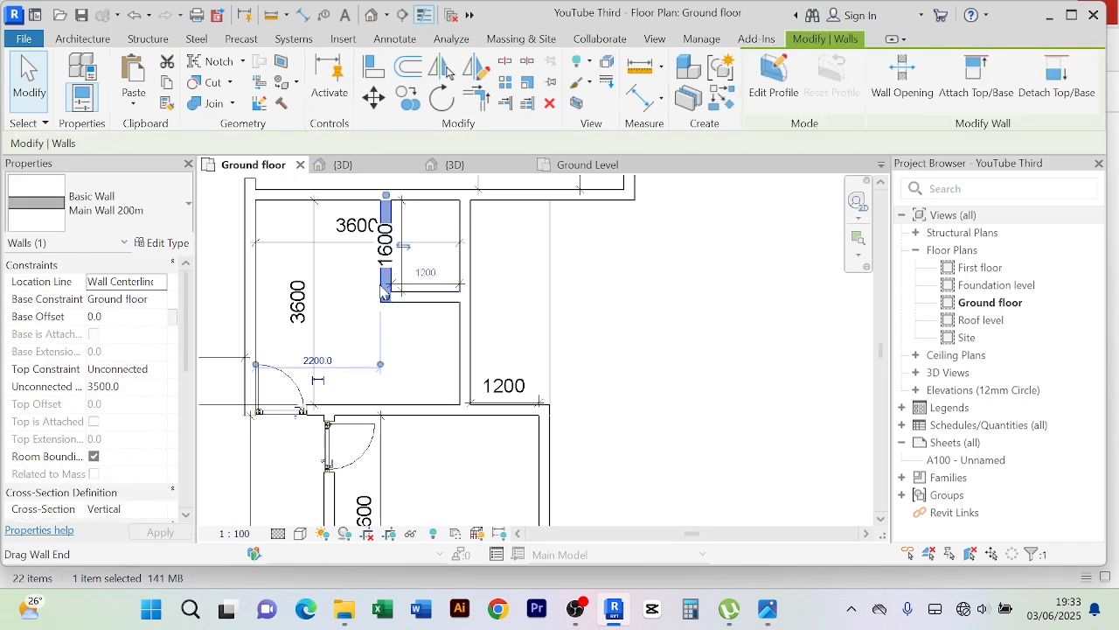
drag(386, 298, 386, 409)
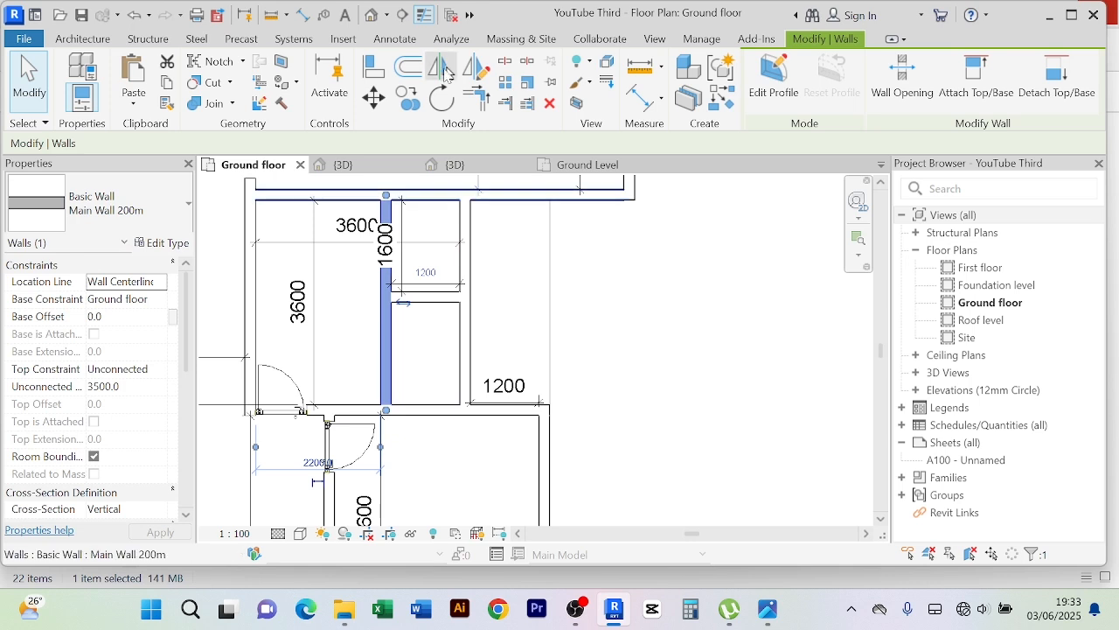
key(Escape)
Trim the partition and the small rooms' cross wall into a corner, keeping the partition's lower part
click(390, 328)
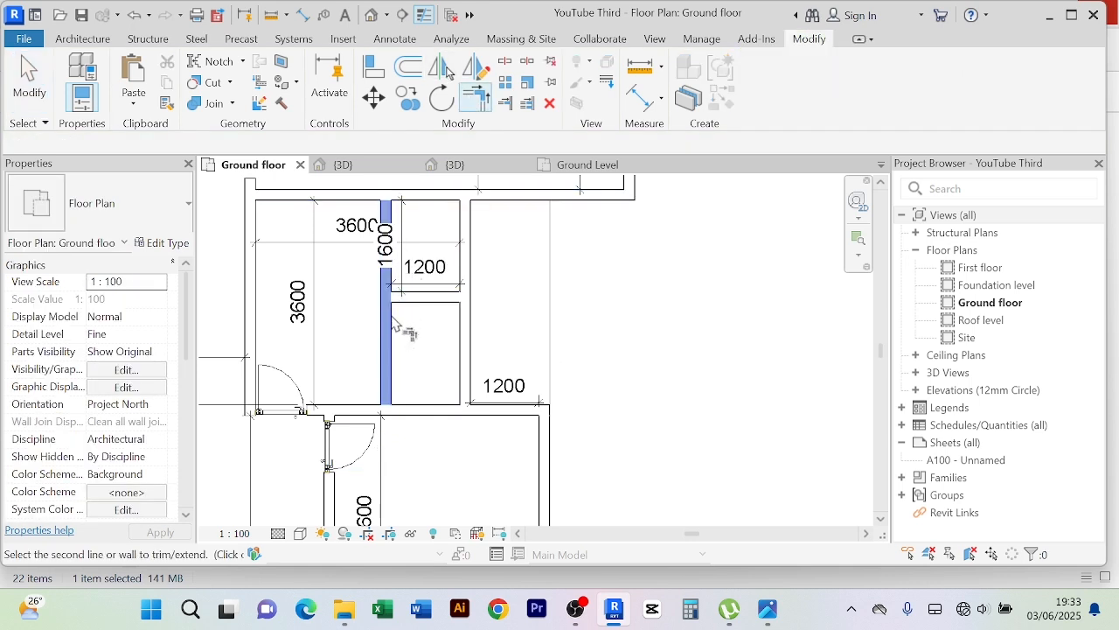
click(421, 297)
right_click(729, 276)
click(753, 280)
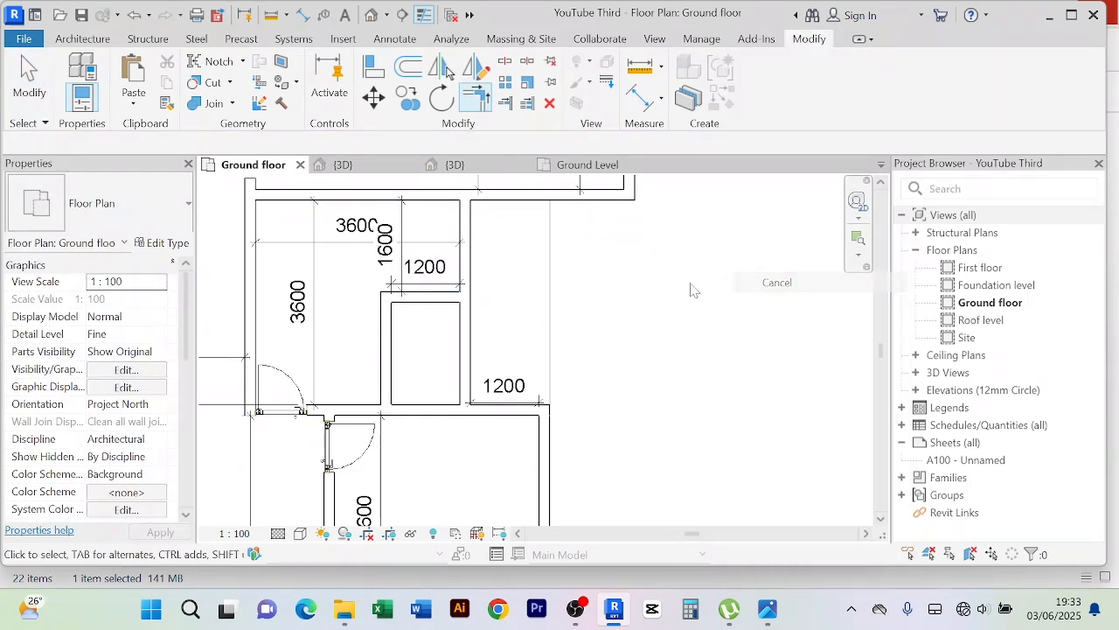
Dimension the clear distance between the cross wall and the lower wall of the enclosed small room
click(641, 103)
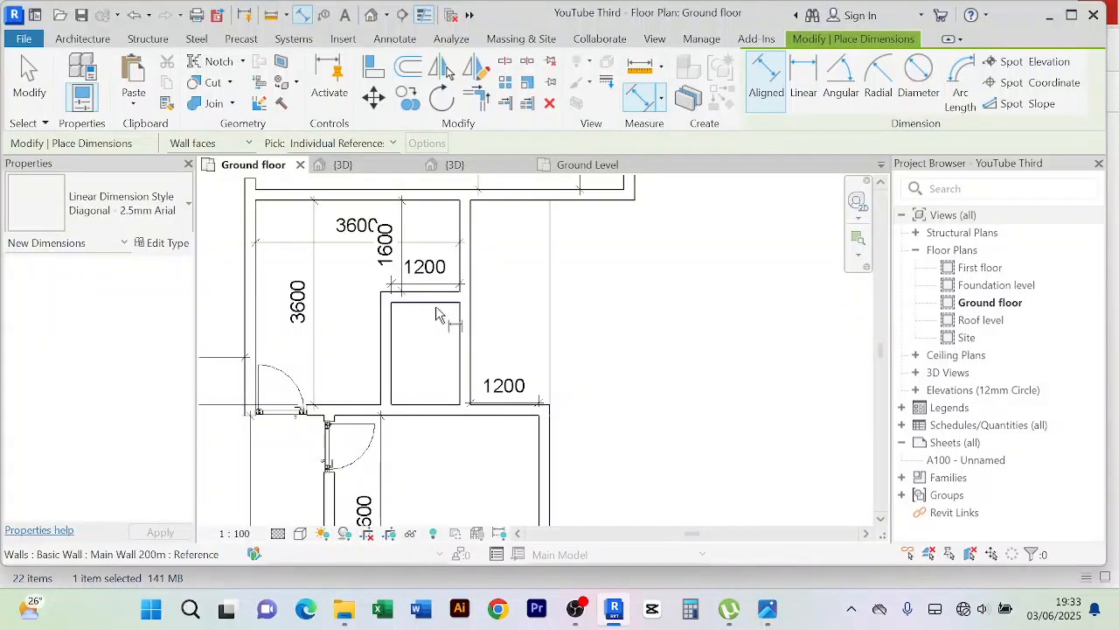
click(434, 406)
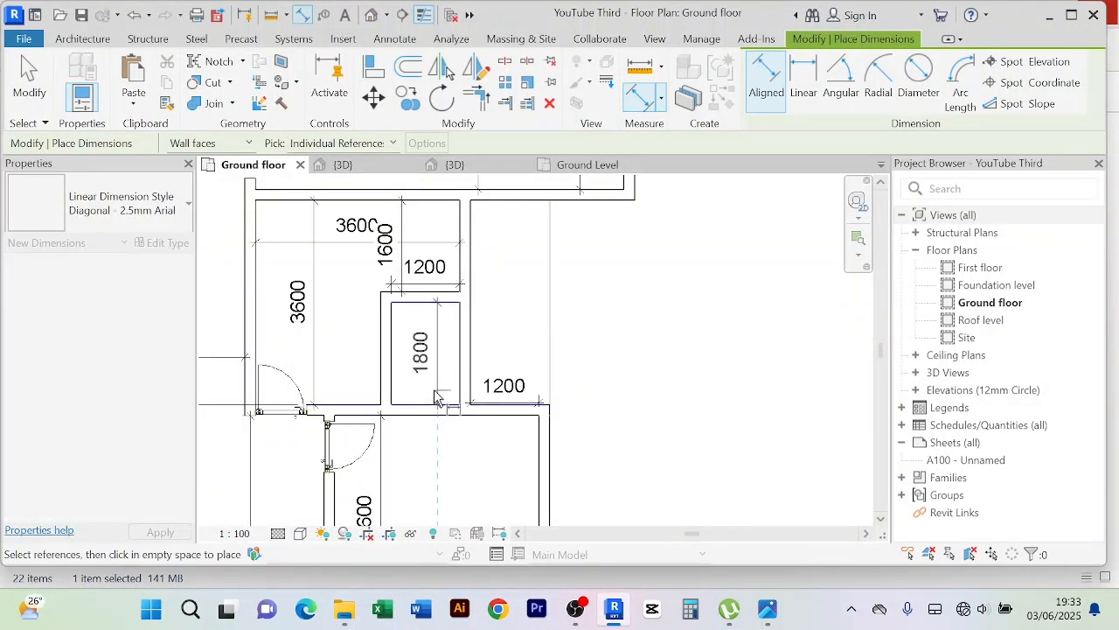
click(469, 352)
right_click(615, 303)
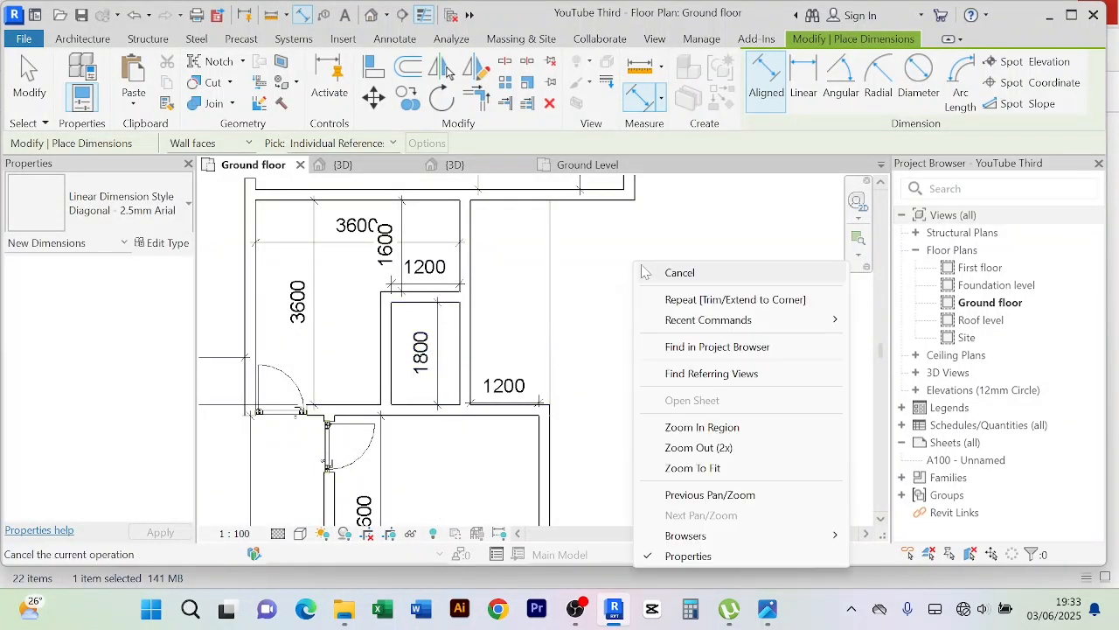
click(657, 293)
Set the small room's clear distance between the cross wall and its lower wall to 1600 mm by moving the cross wall
click(428, 298)
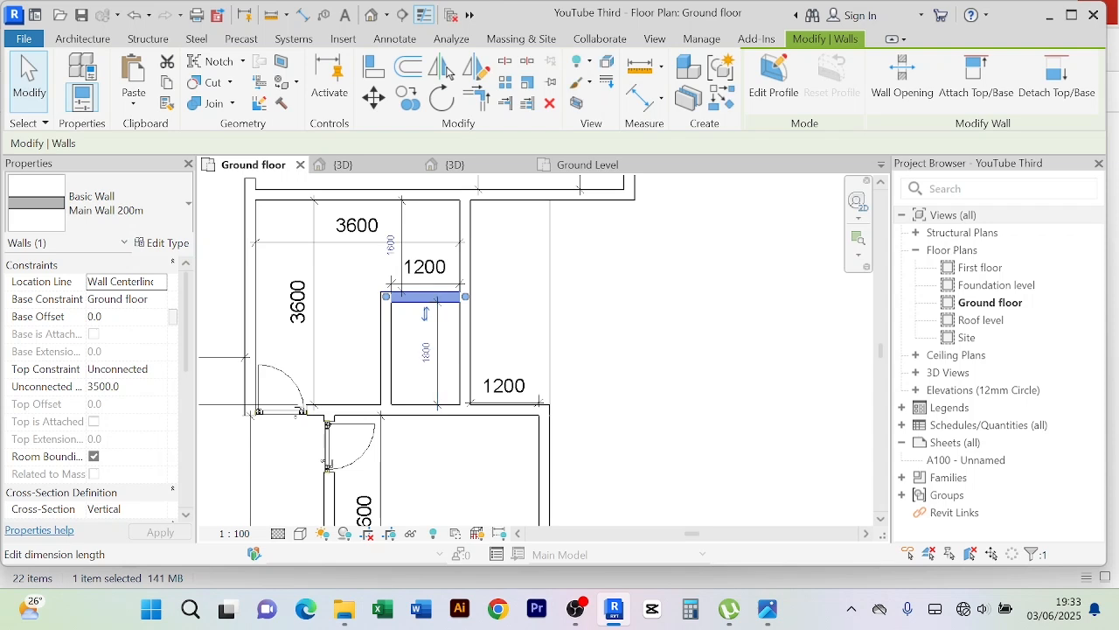
click(426, 352)
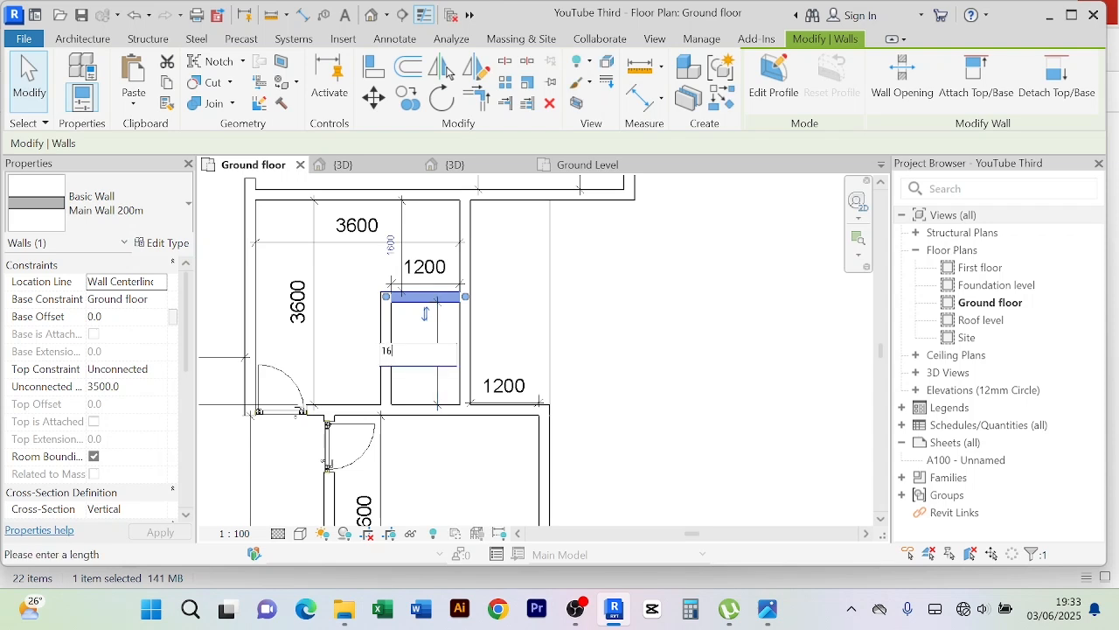
key(Return)
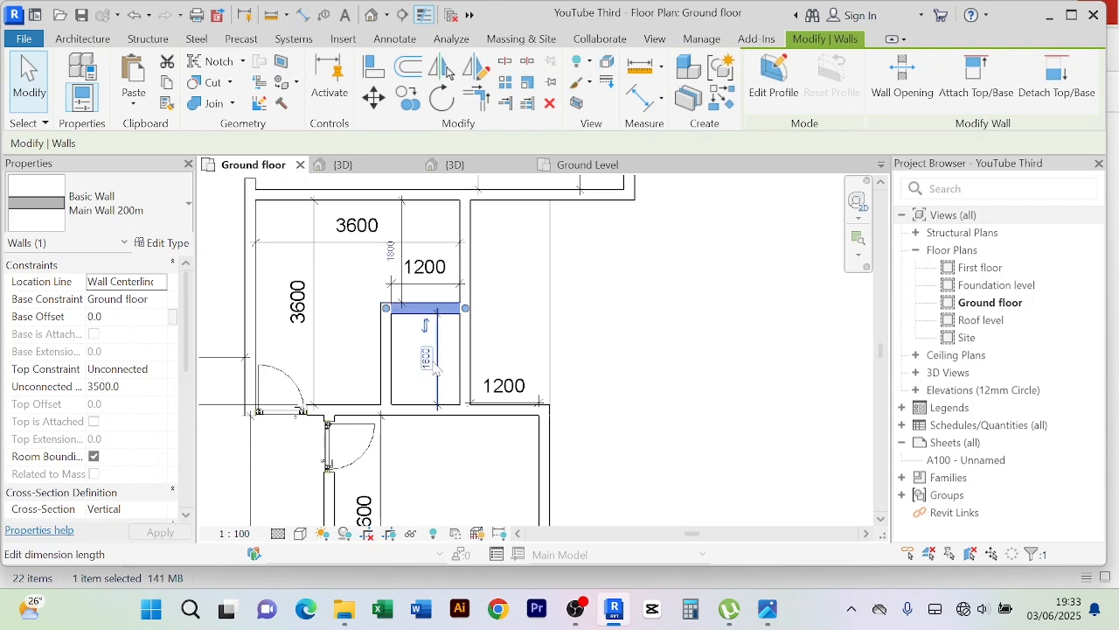
key(Escape)
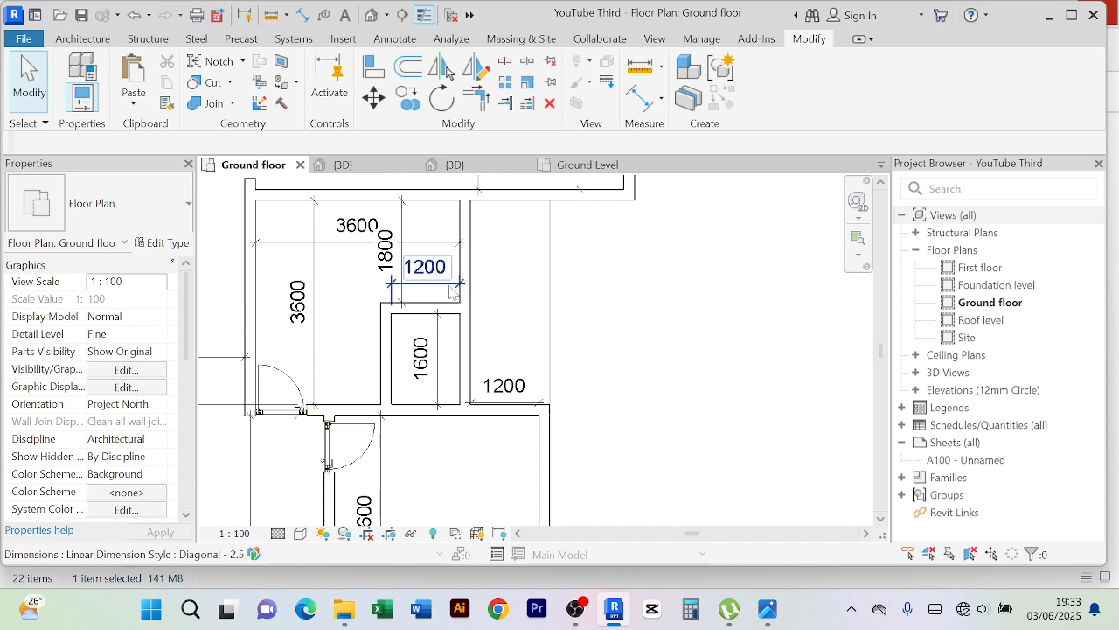
Move the small room's 1200 mm width dimension down from above the cross wall to the room's lower wall
click(454, 292)
key(Down)
key(Down)
key(Down)
key(Down)
key(Down)
key(Down)
key(Down)
key(Down)
key(Down)
key(Down)
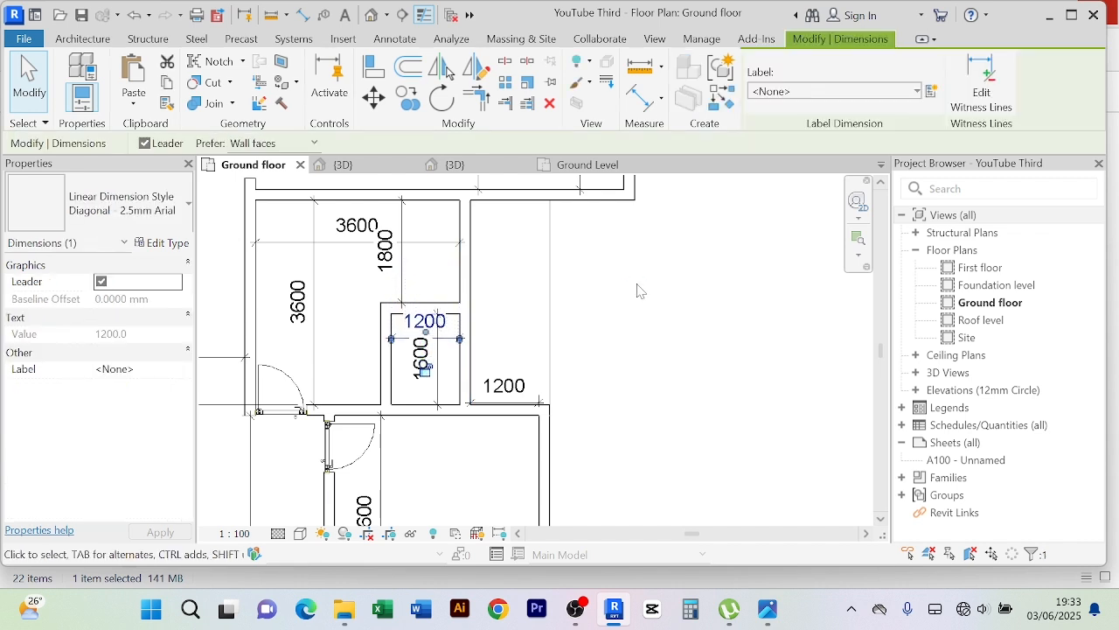
key(Down)
key(Down)
key(Down)
key(Down)
key(Down)
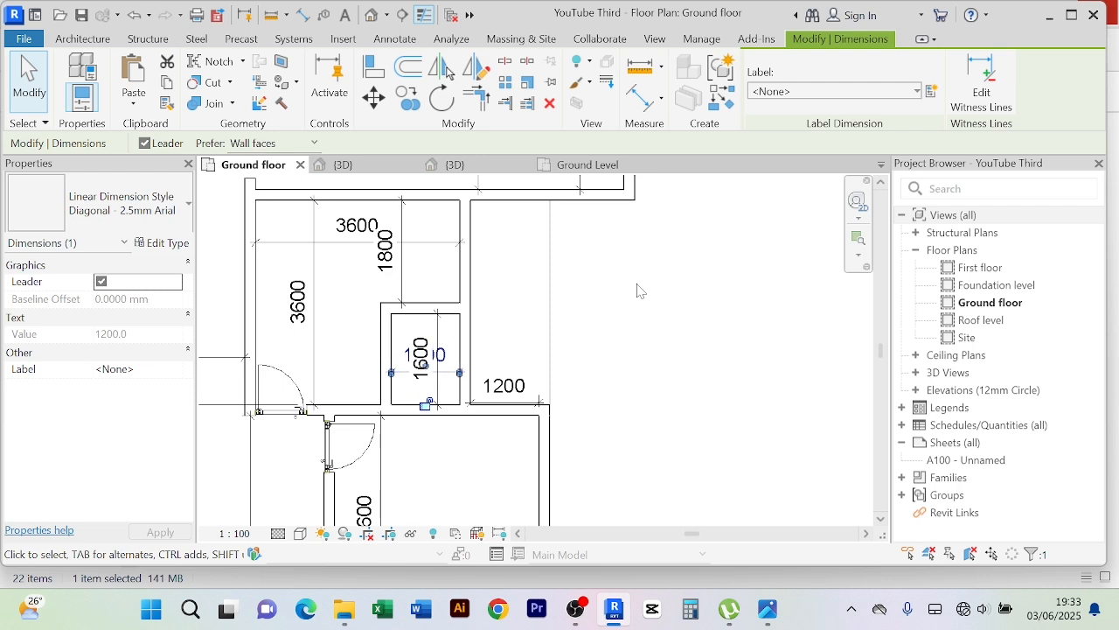
key(Down)
key(Down)
key(Down)
key(Down)
key(Down)
key(Down)
key(Down)
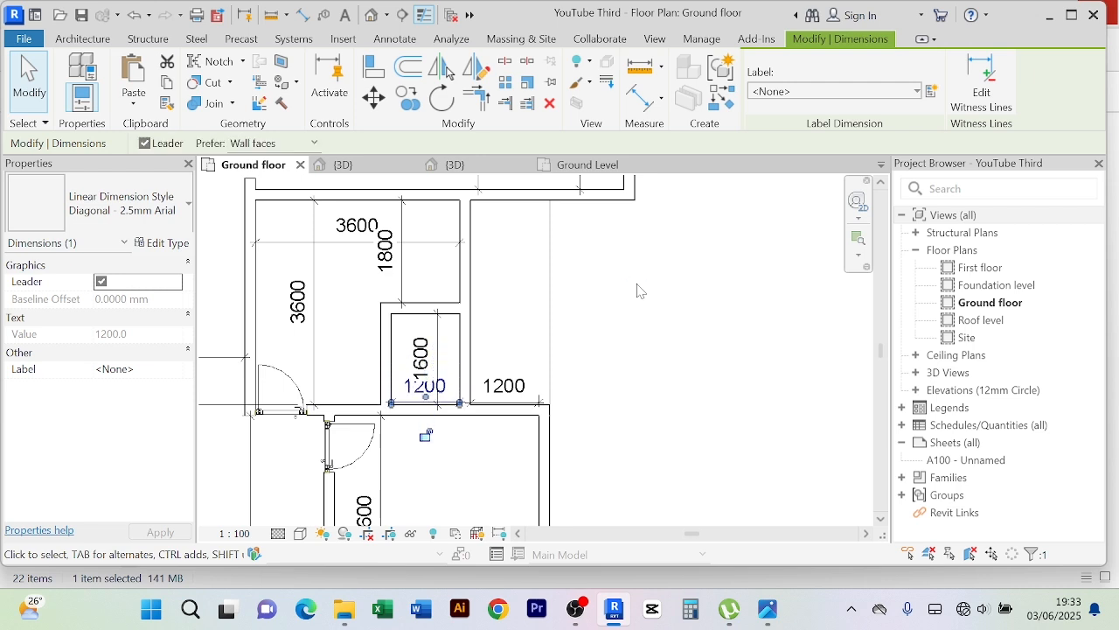
Set the enclosed small room's clear distance between its cross wall and lower wall to 1500 mm by moving the cross wall
key(Escape)
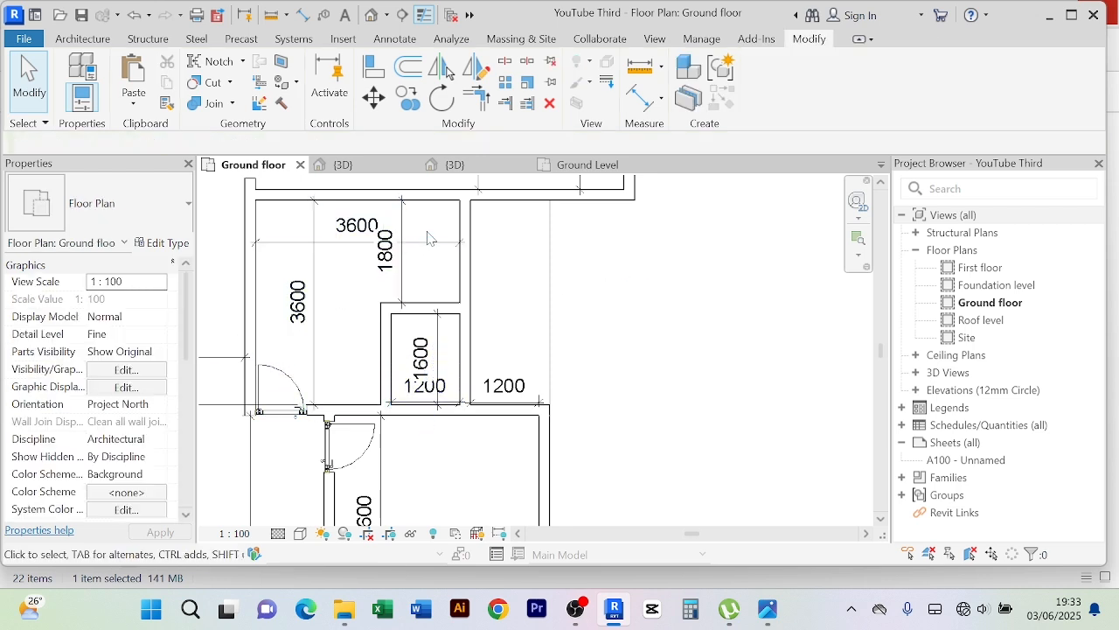
scroll(393, 243, up, 1)
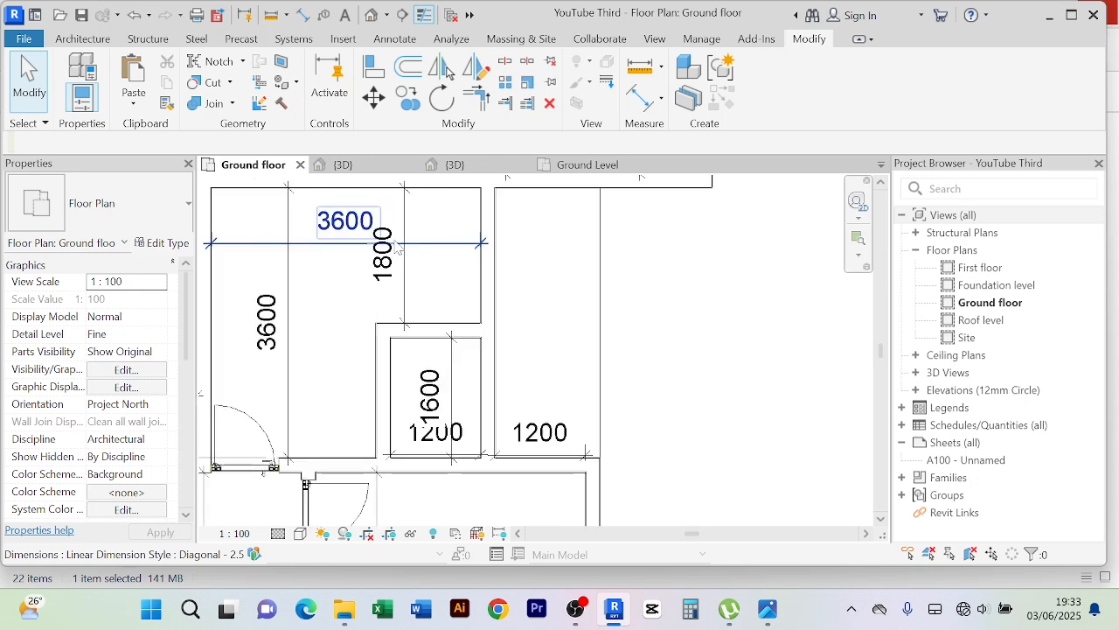
scroll(367, 250, down, 1)
scroll(395, 348, up, 1)
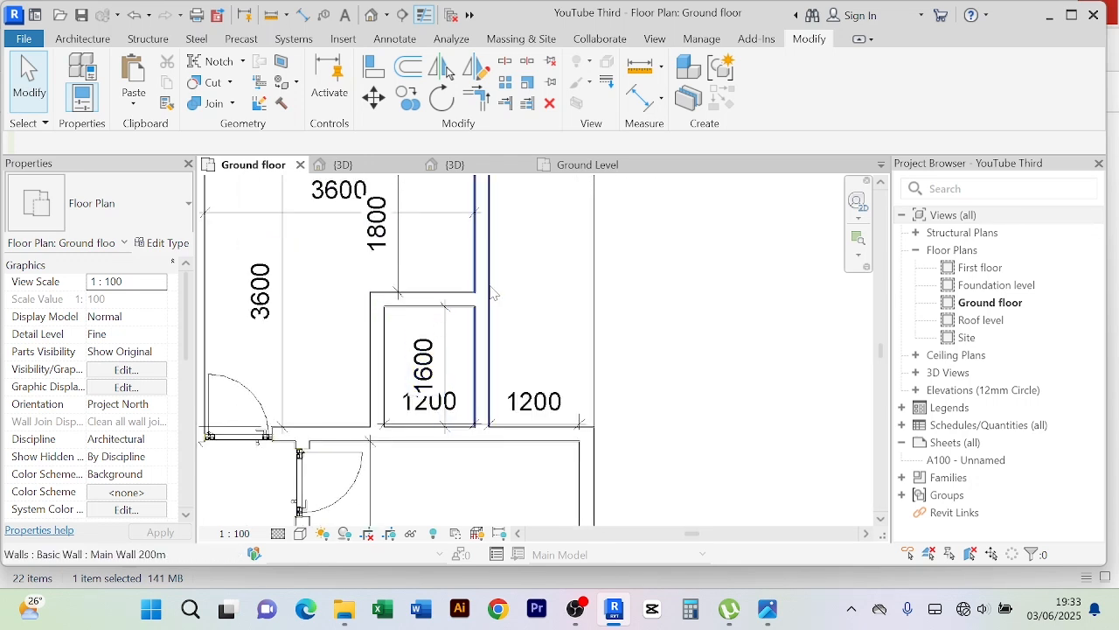
click(425, 303)
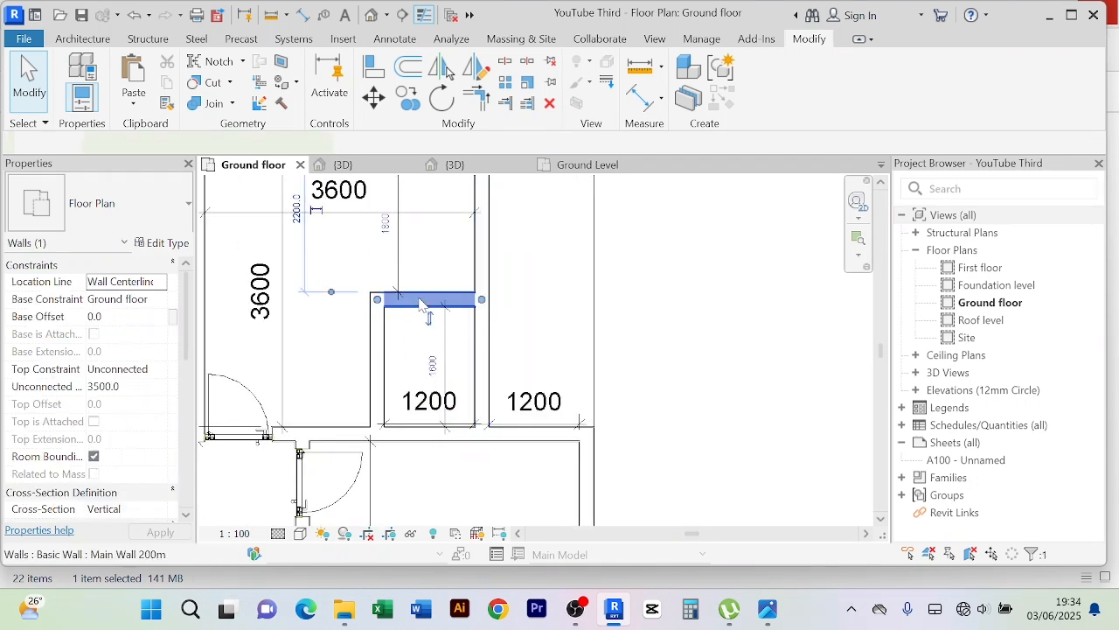
click(402, 364)
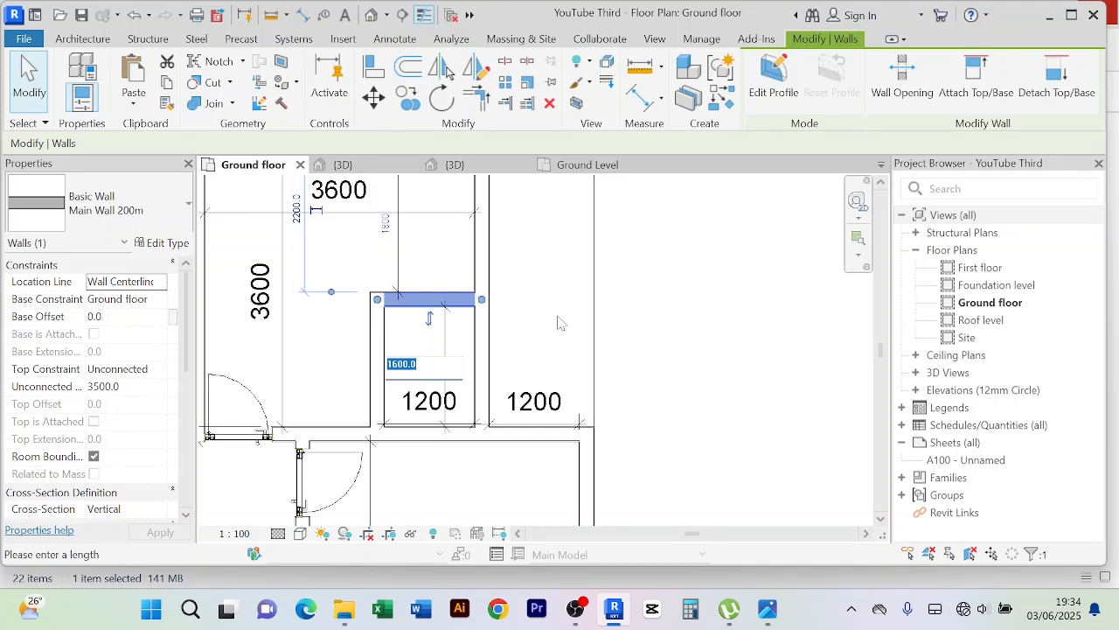
text(1500)
key(Return)
click(720, 357)
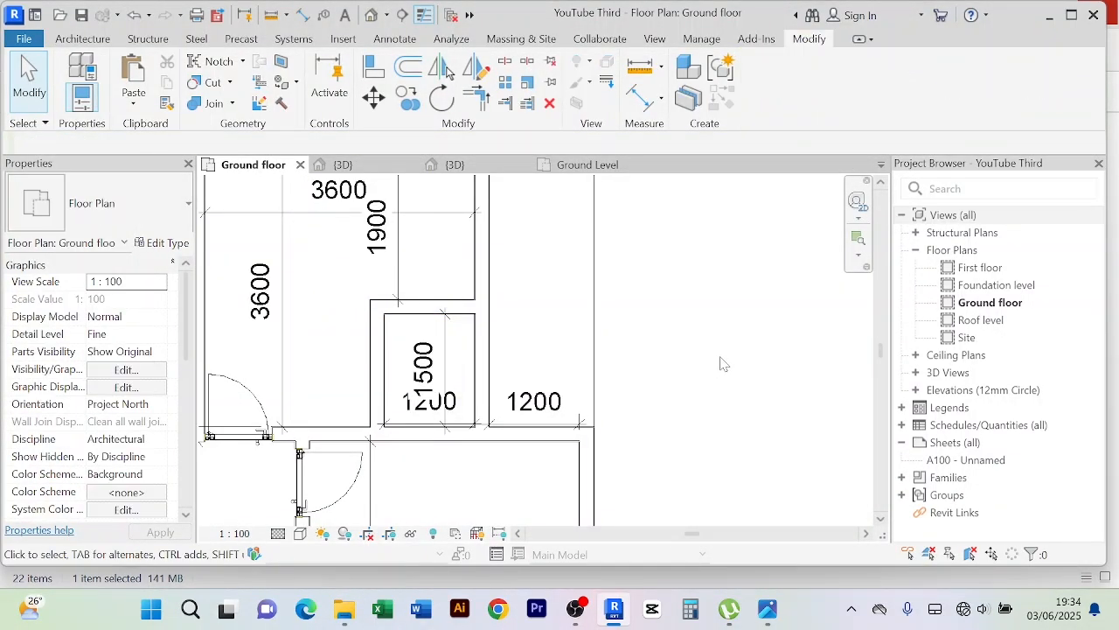
Set the enclosed small room's clear distance between its cross wall and lower wall to 1300 mm by moving the cross wall
scroll(721, 358, down, 3)
scroll(612, 332, up, 5)
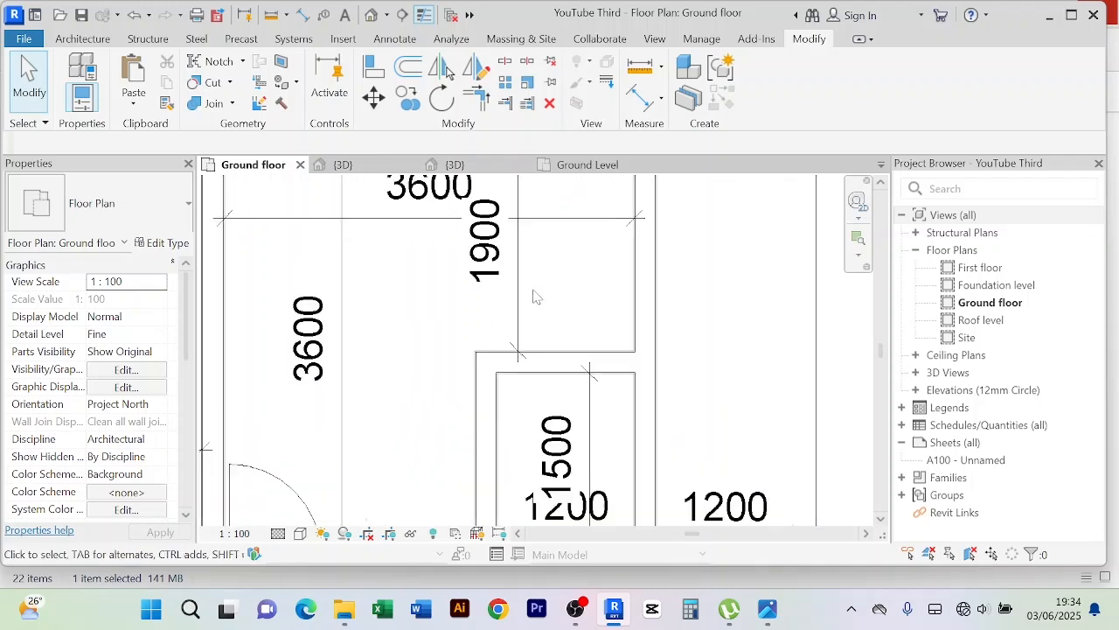
scroll(501, 332, down, 3)
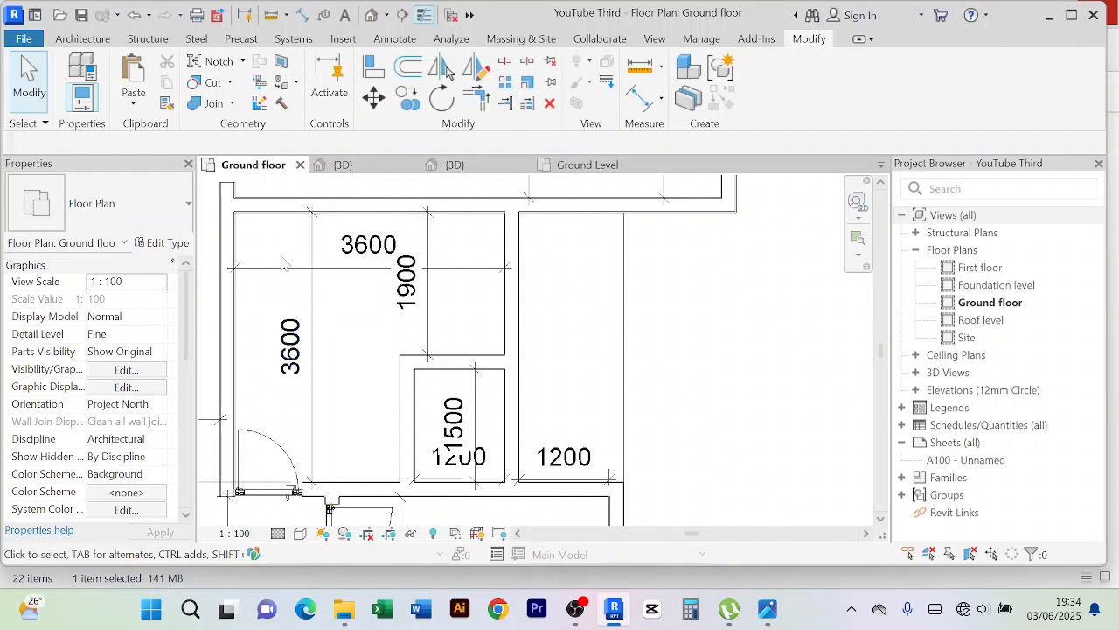
scroll(368, 256, down, 2)
scroll(442, 362, up, 5)
scroll(444, 360, down, 2)
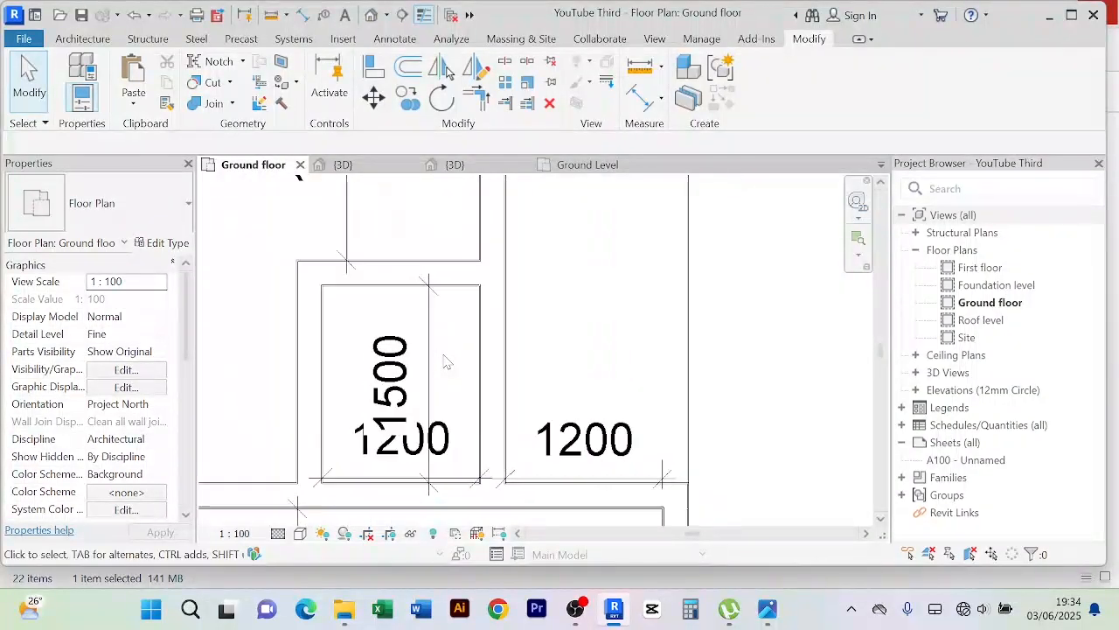
scroll(431, 337, up, 1)
scroll(431, 337, down, 3)
scroll(452, 350, up, 3)
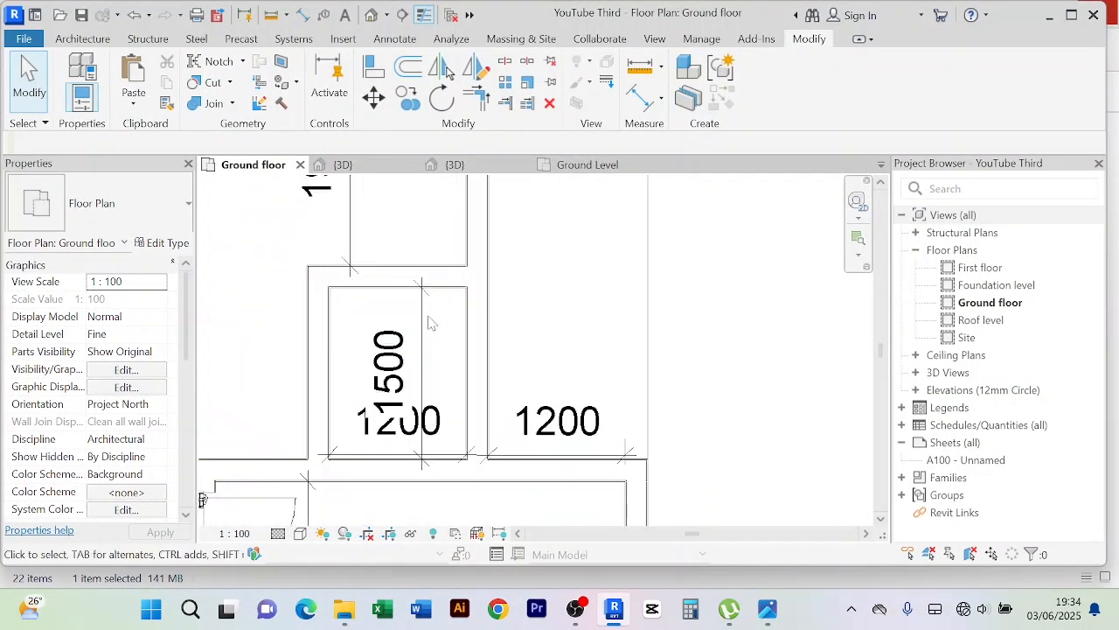
click(387, 286)
click(397, 299)
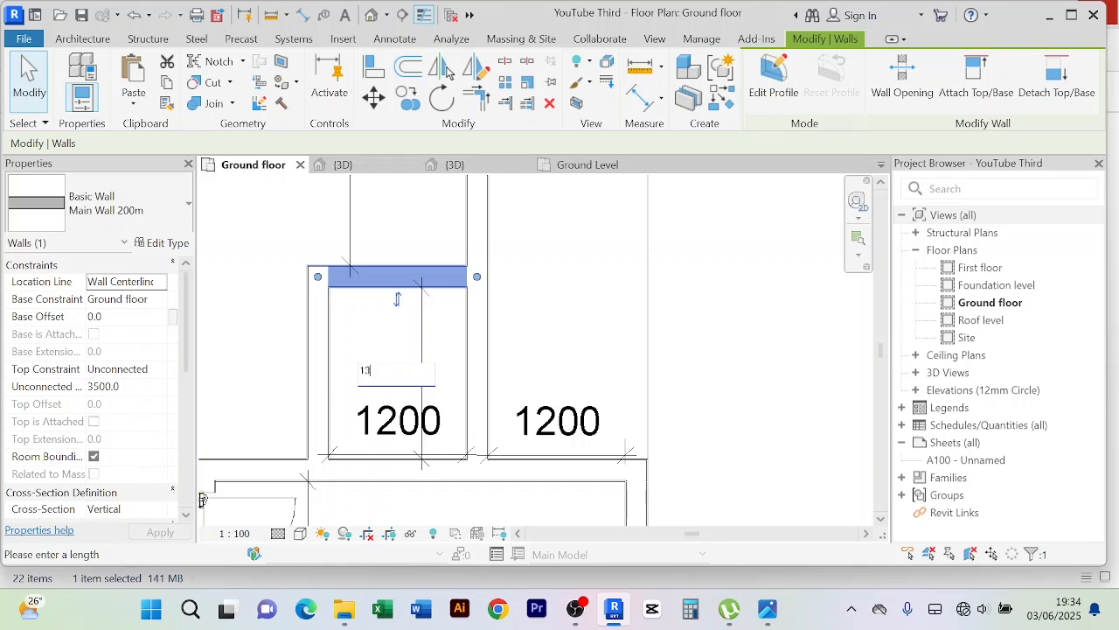
text(1300)
key(Return)
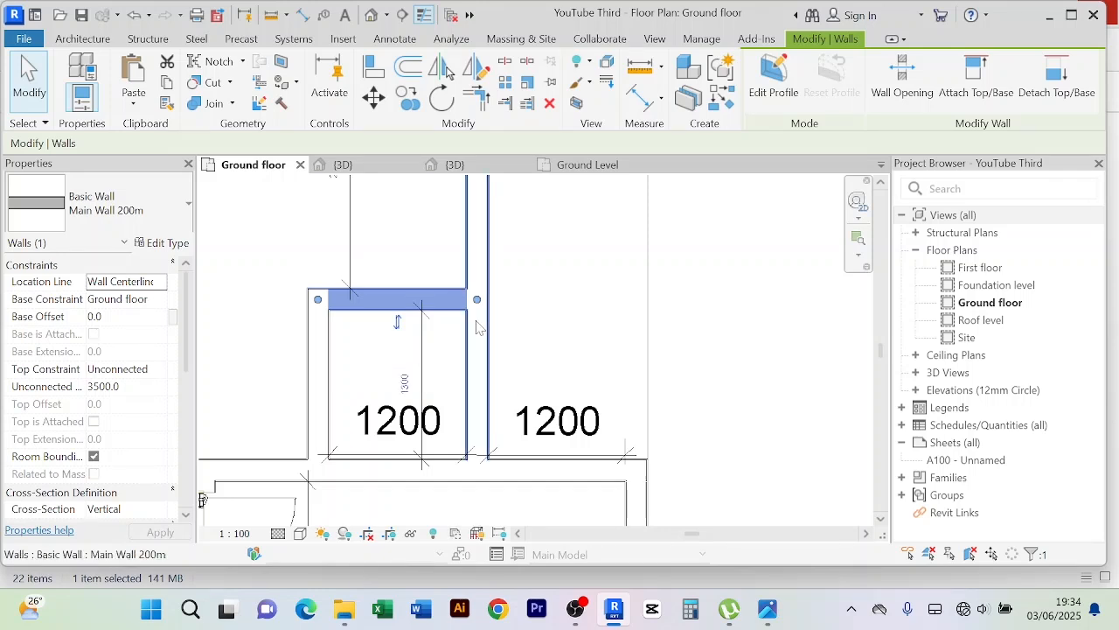
click(716, 333)
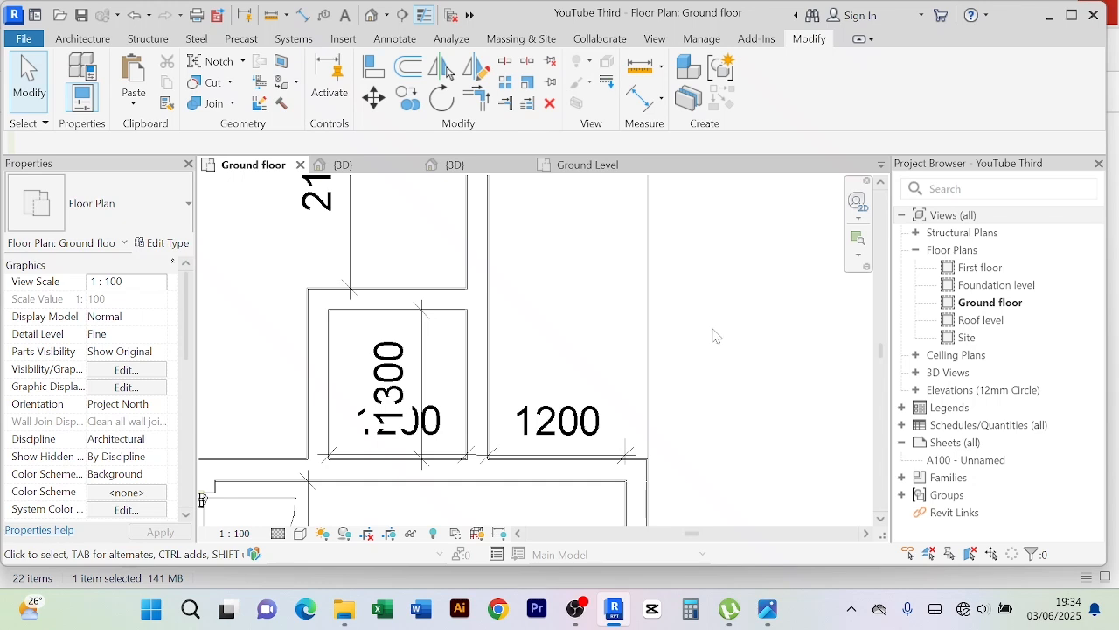
Draw a horizontal Main Wall 200m wall about 1700 mm long from the lower bedroom's outer side wall inward, below its upper wall
scroll(715, 336, down, 4)
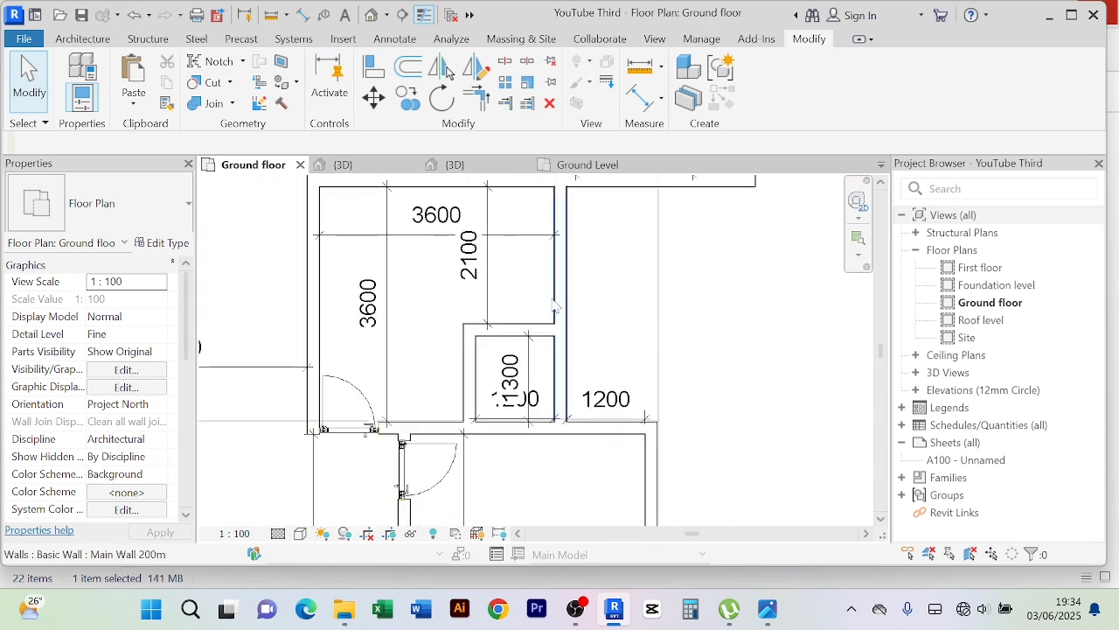
scroll(504, 300, up, 1)
scroll(515, 305, down, 3)
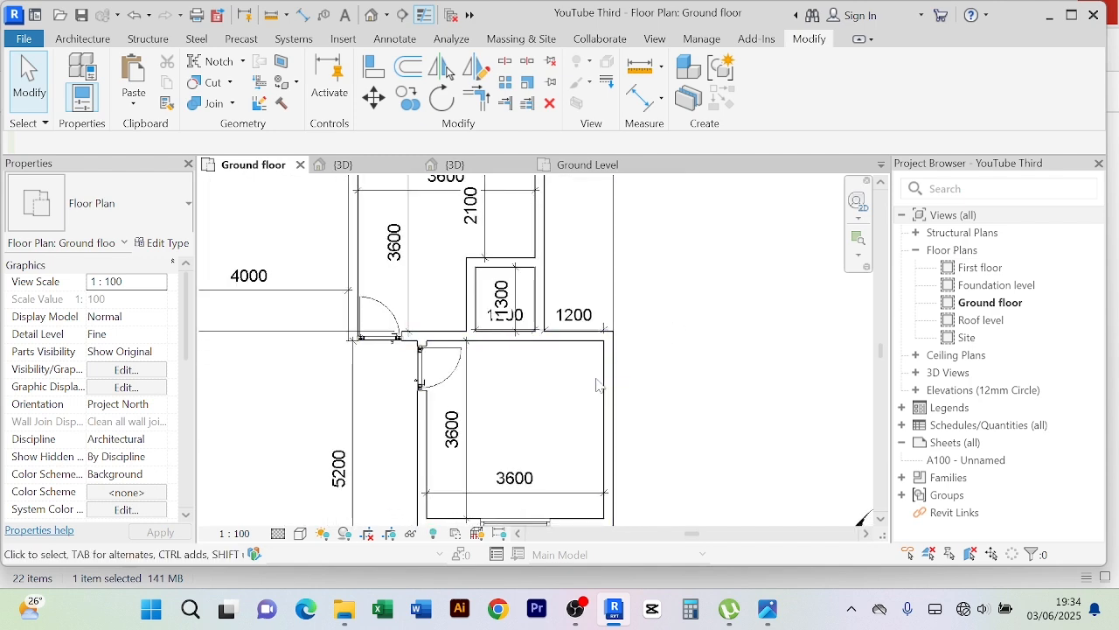
click(504, 261)
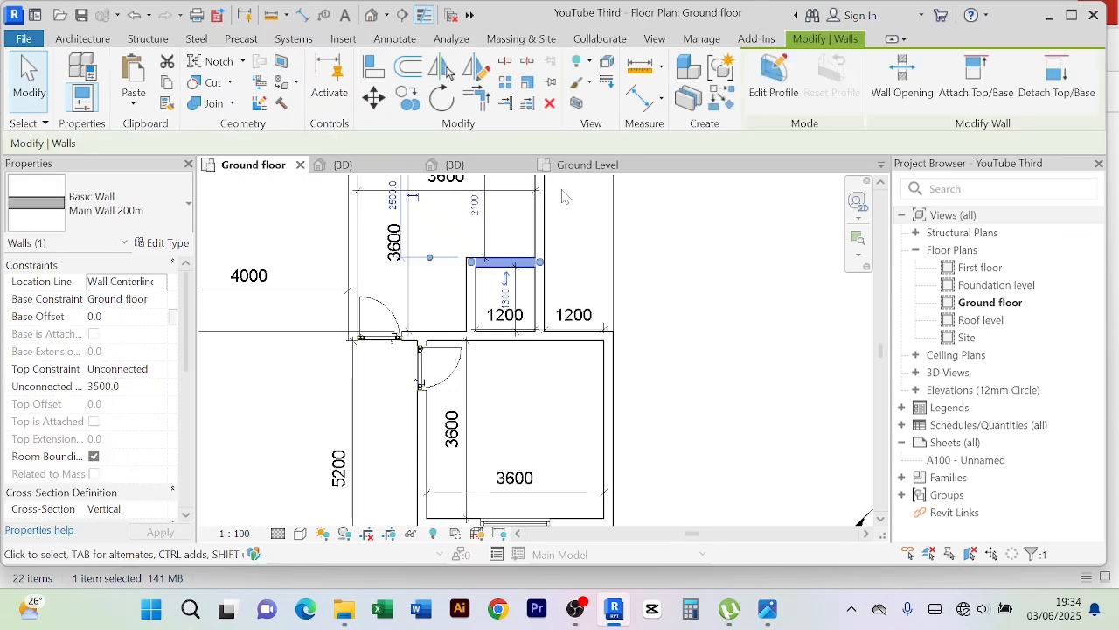
click(726, 97)
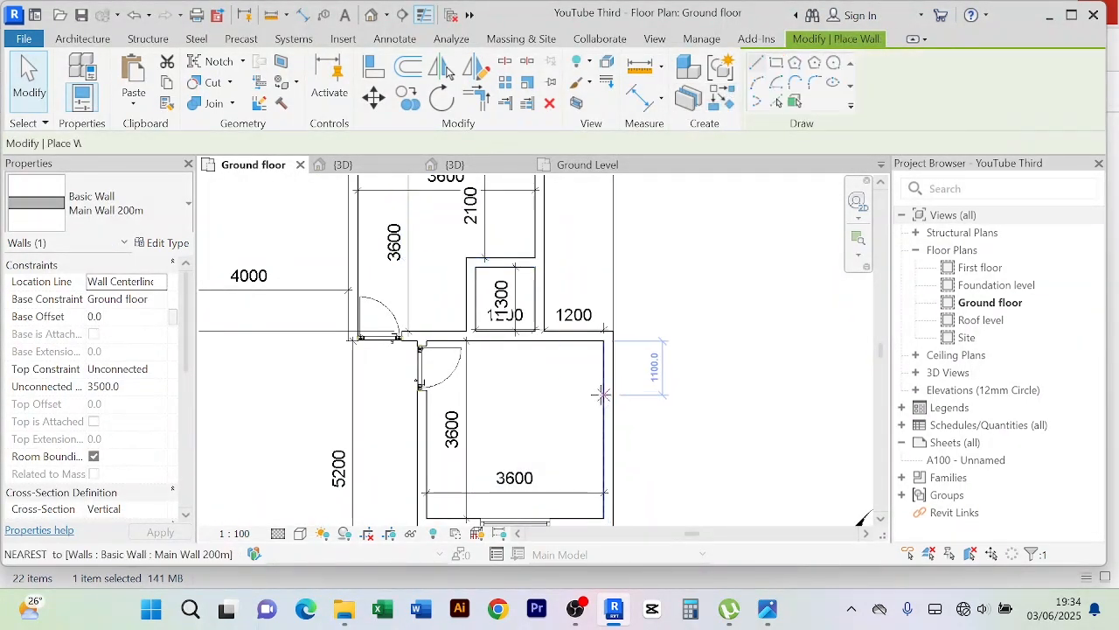
click(610, 393)
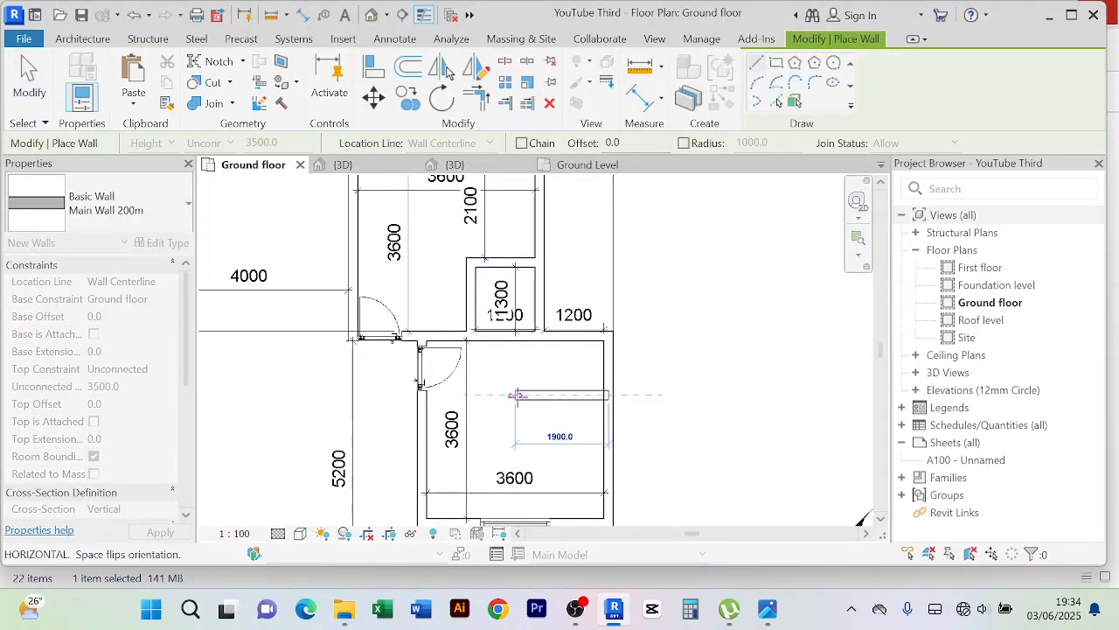
click(523, 395)
right_click(705, 248)
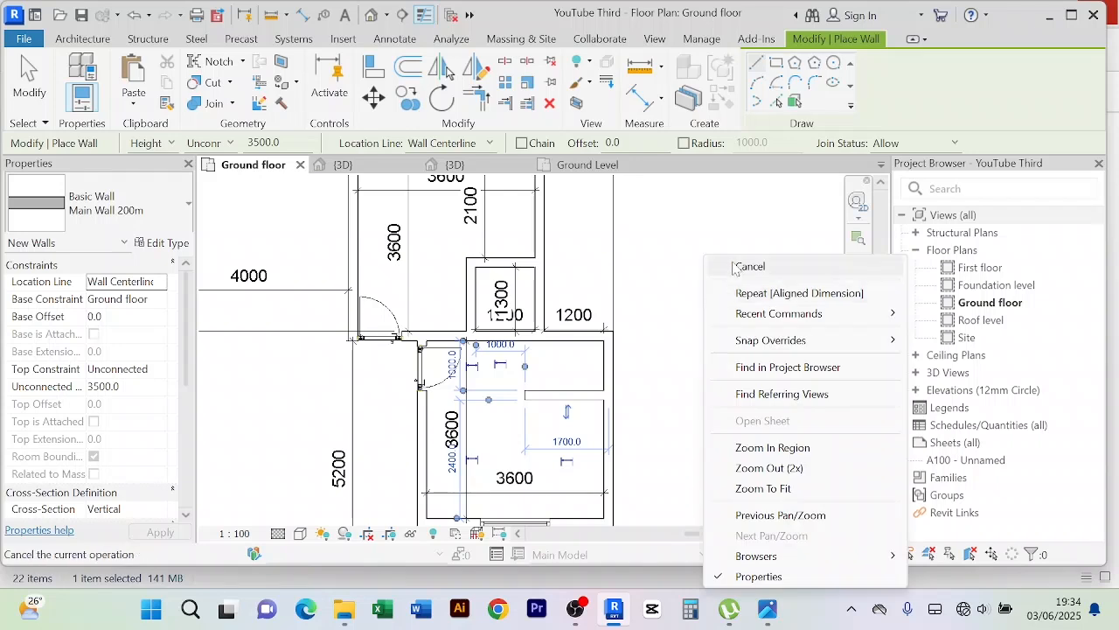
click(724, 252)
Dimension the clear distance between the new horizontal wall and the lower bedroom's upper wall
click(642, 97)
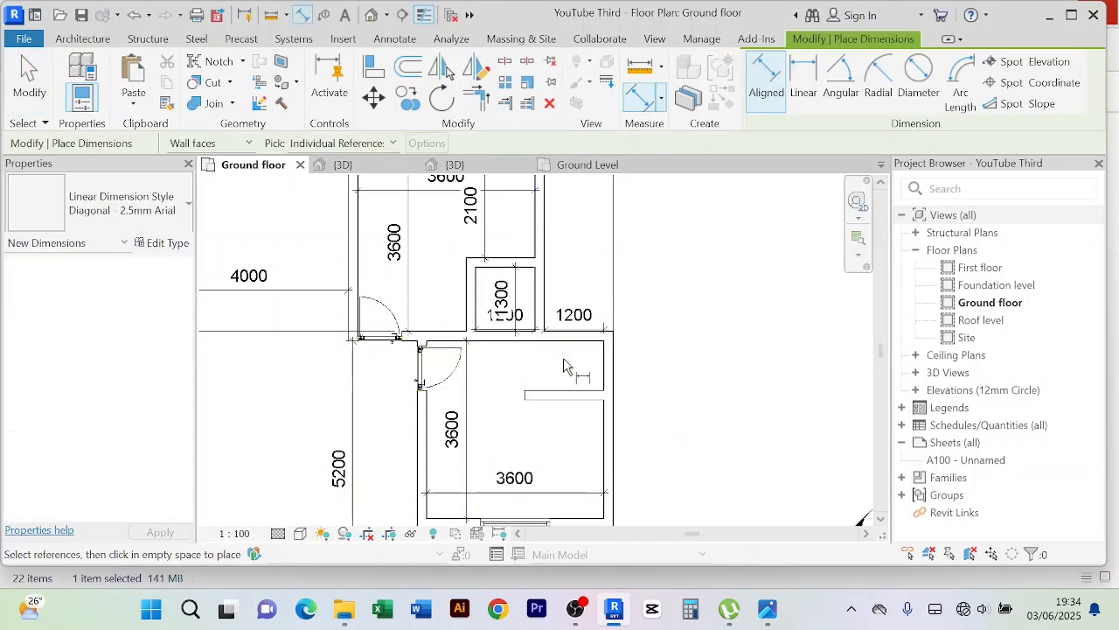
click(569, 392)
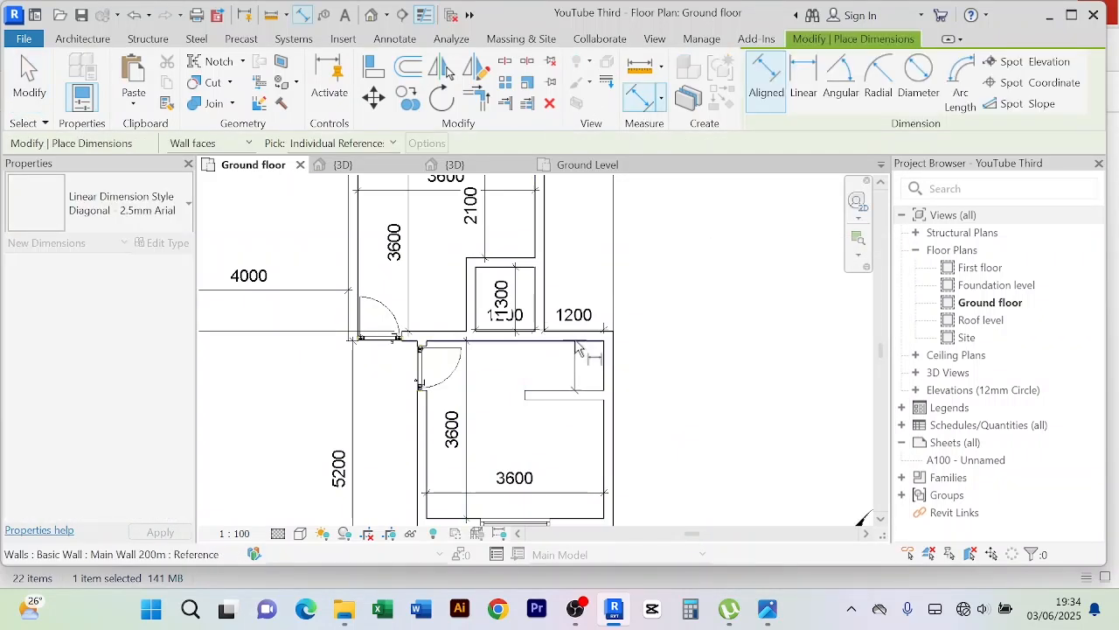
click(576, 343)
click(564, 366)
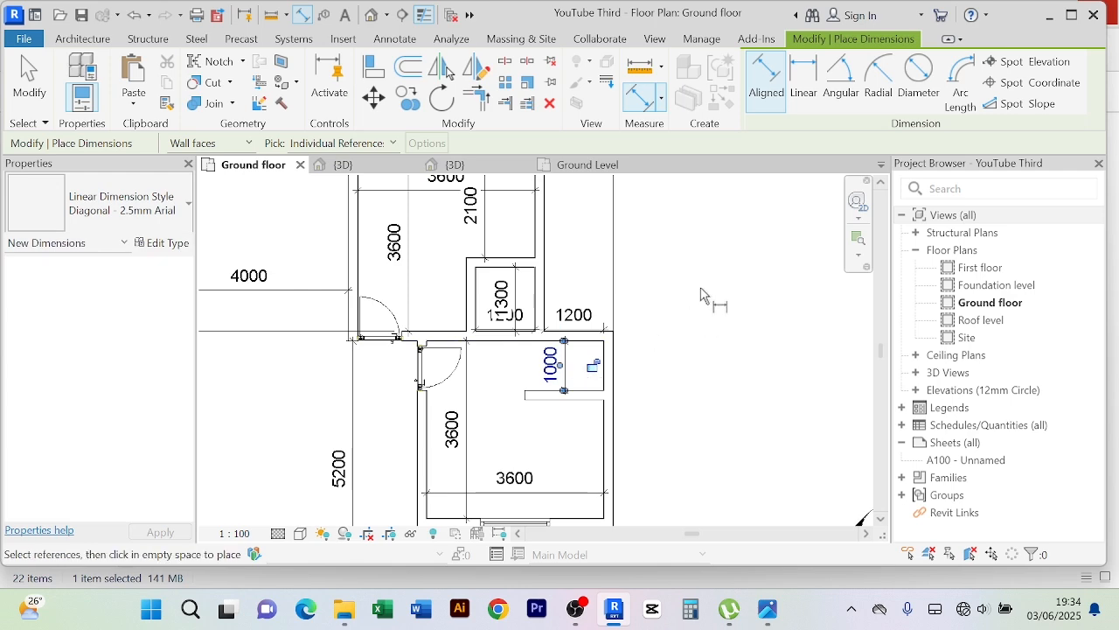
right_click(707, 289)
click(722, 293)
Set the clear distance between the new horizontal wall and the lower bedroom's upper wall to 1300 mm by moving the new wall
click(564, 393)
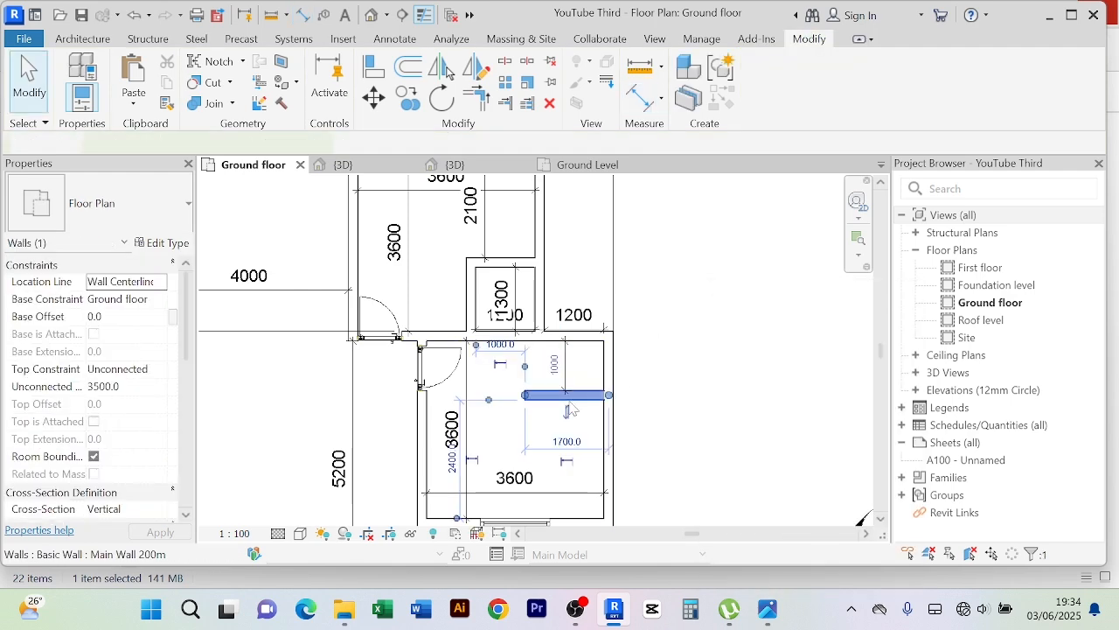
scroll(563, 378, up, 2)
click(549, 350)
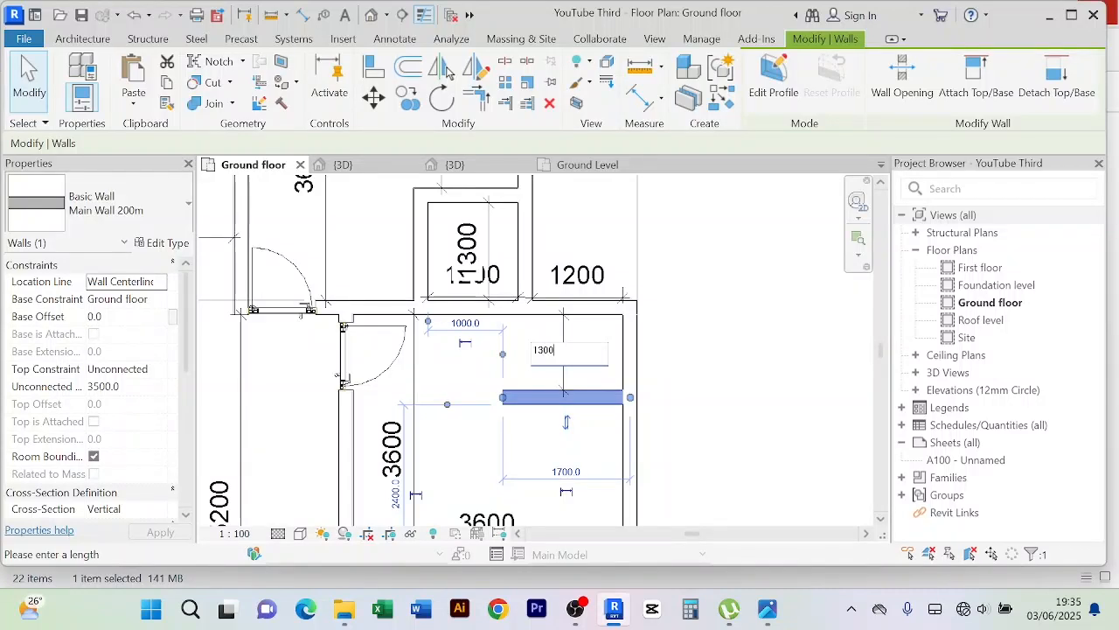
key(Return)
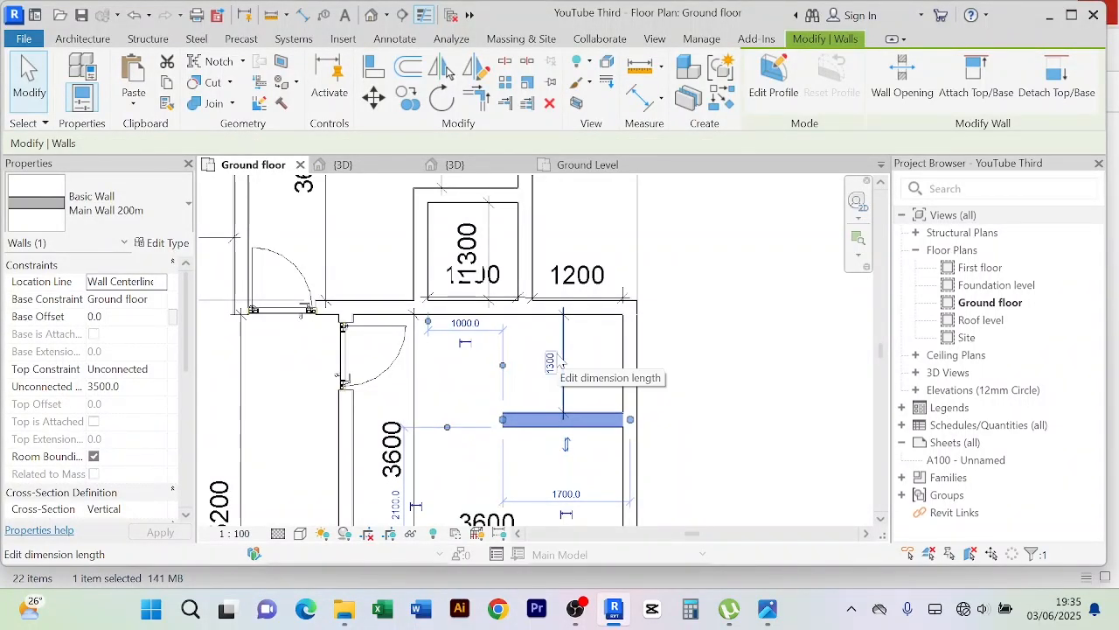
click(551, 362)
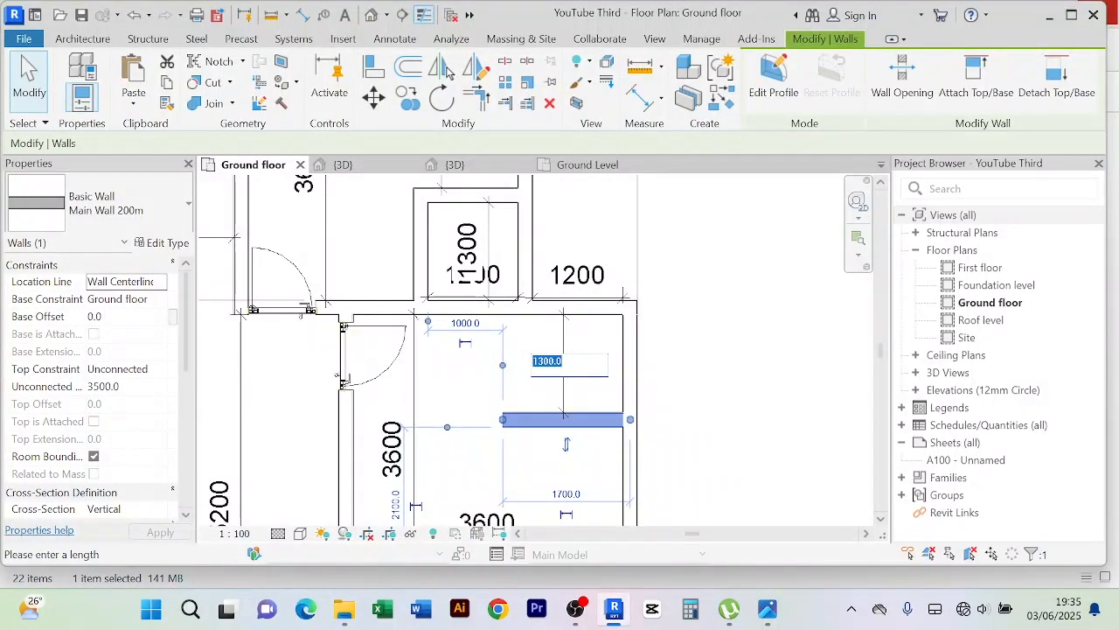
key(Escape)
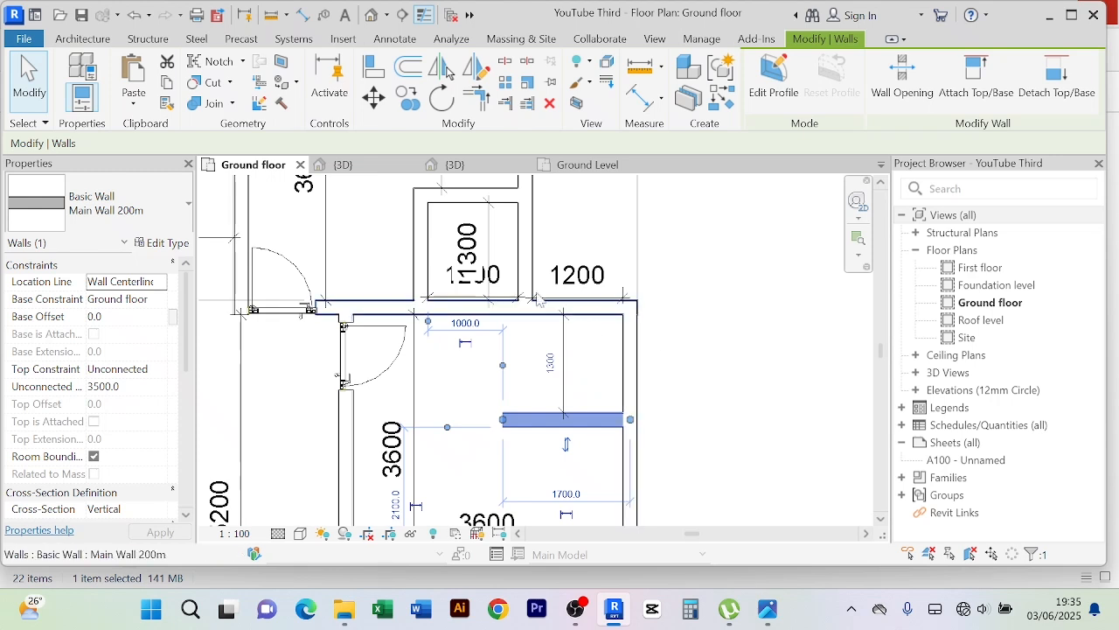
Dimension the clear width from the upper partition's outer face to the lower bedroom's outer side wall, placing it above the new wall
click(642, 101)
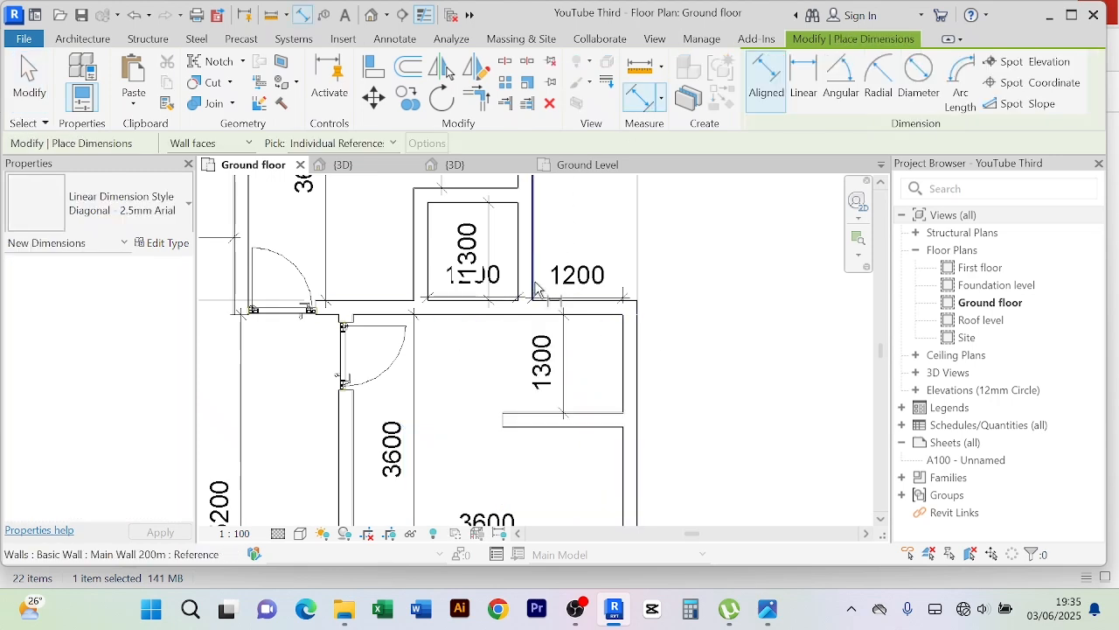
click(619, 366)
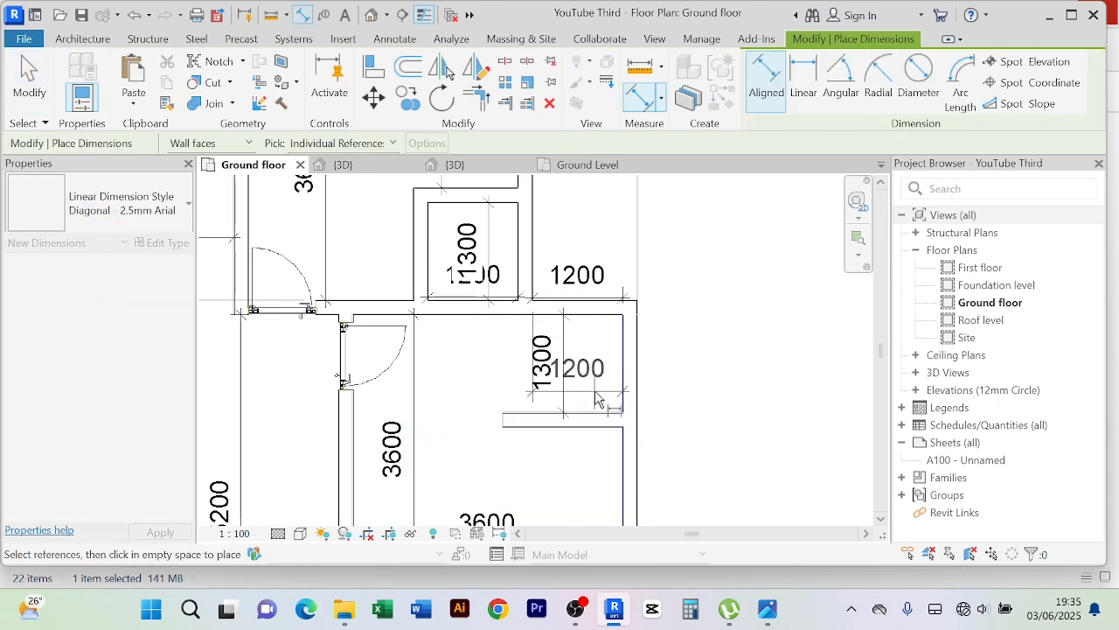
click(596, 392)
right_click(740, 265)
click(749, 273)
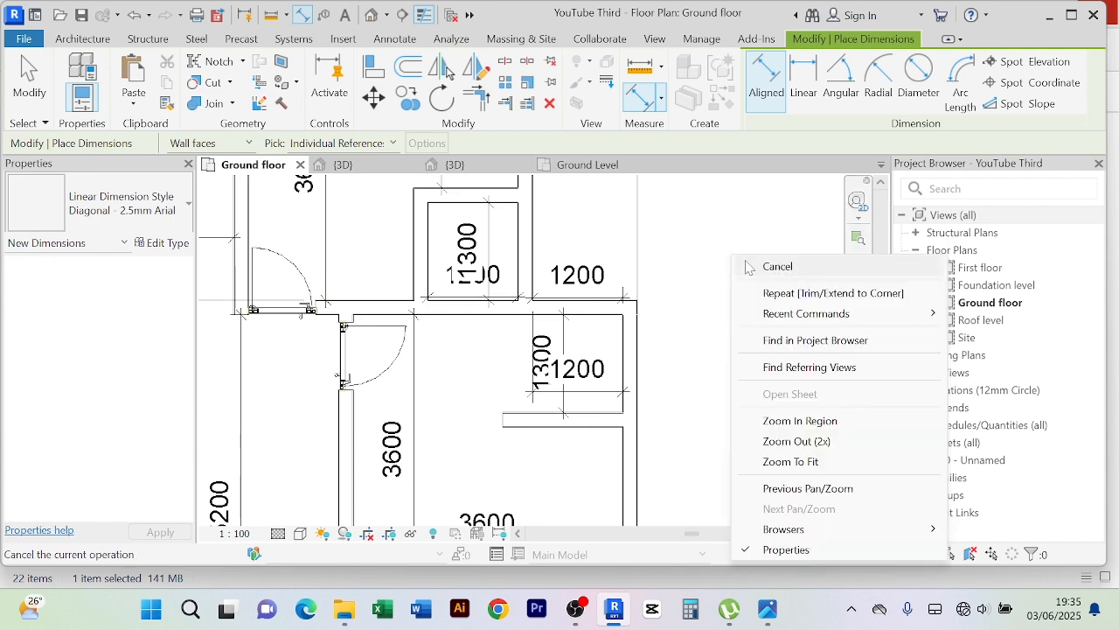
click(749, 275)
Extend the upper vertical partition's lower end down to the new horizontal wall in the lower bedroom
click(525, 295)
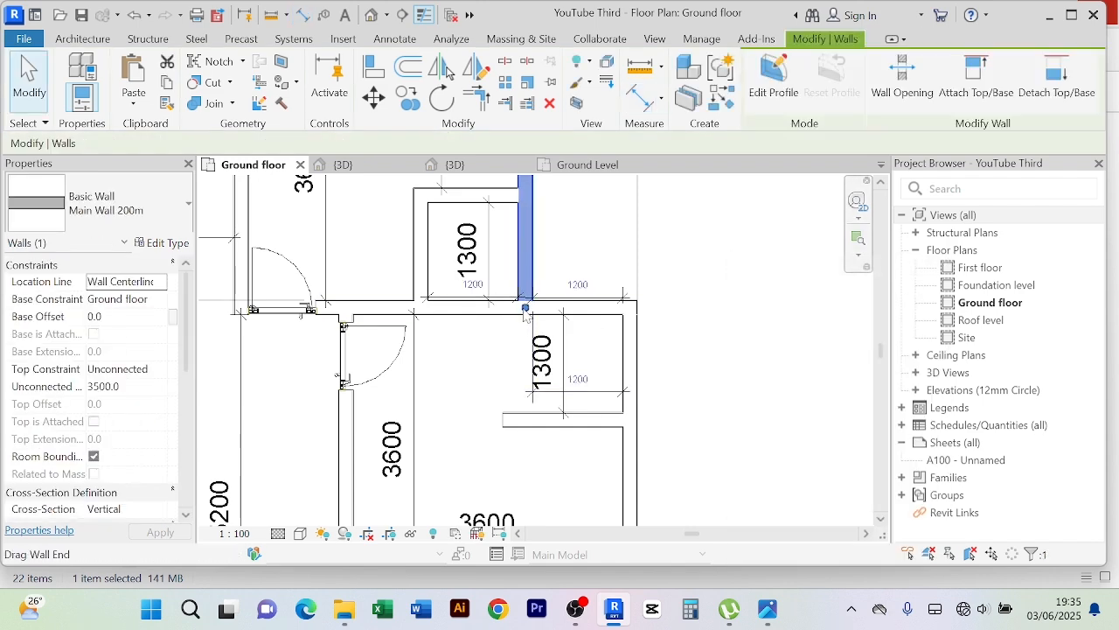
drag(525, 307, 525, 419)
click(707, 342)
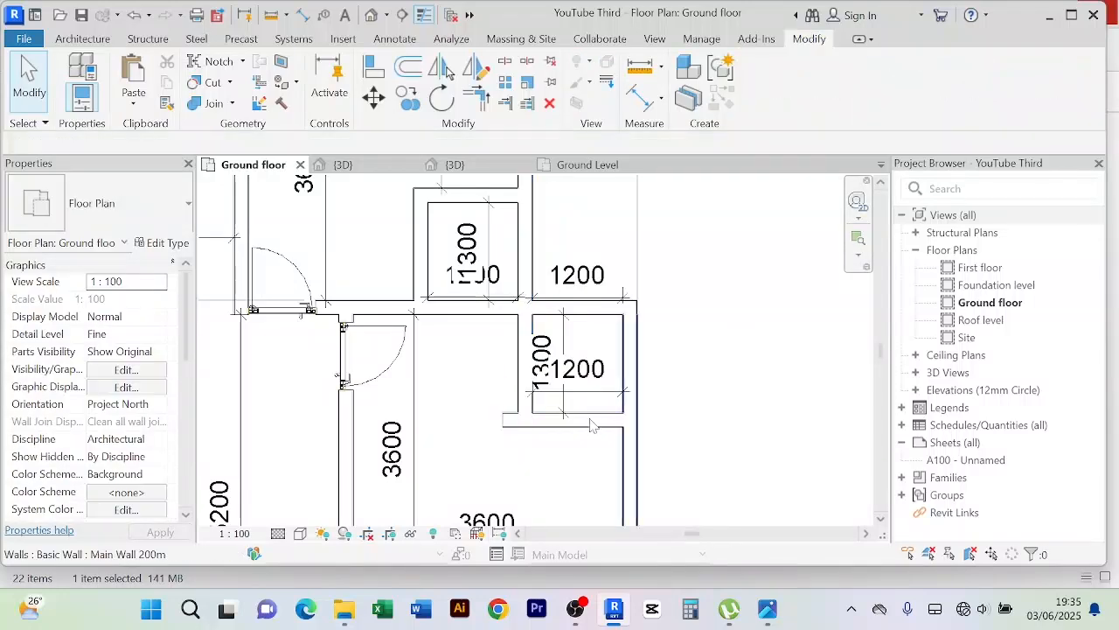
Trim the new horizontal wall and the extended partition into a corner, removing the horizontal wall's overhanging stub
click(481, 104)
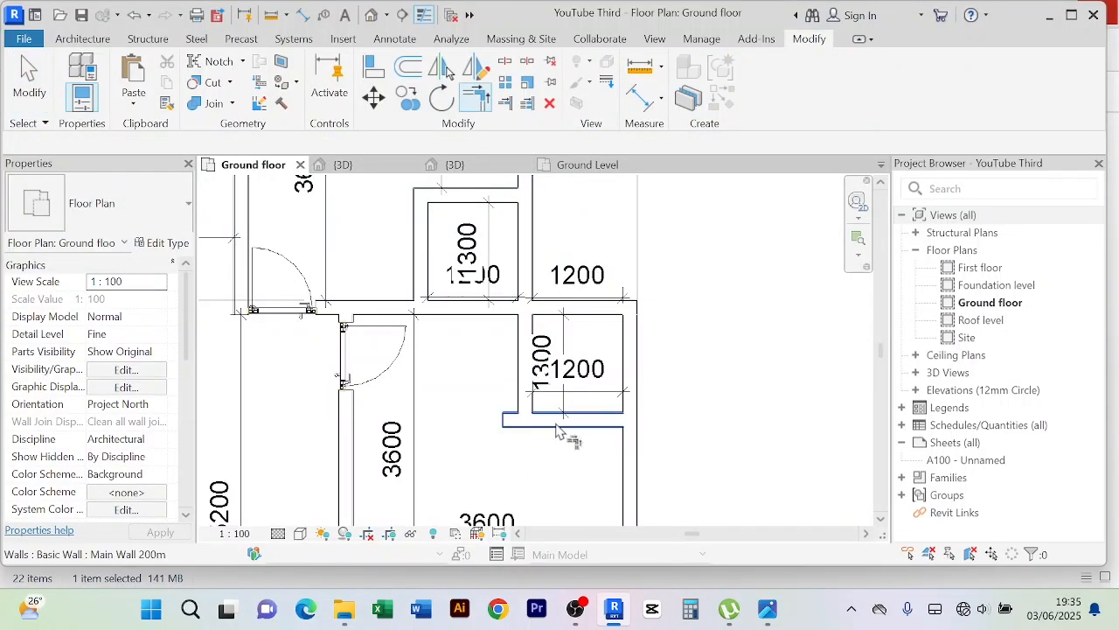
click(559, 427)
click(525, 395)
right_click(753, 250)
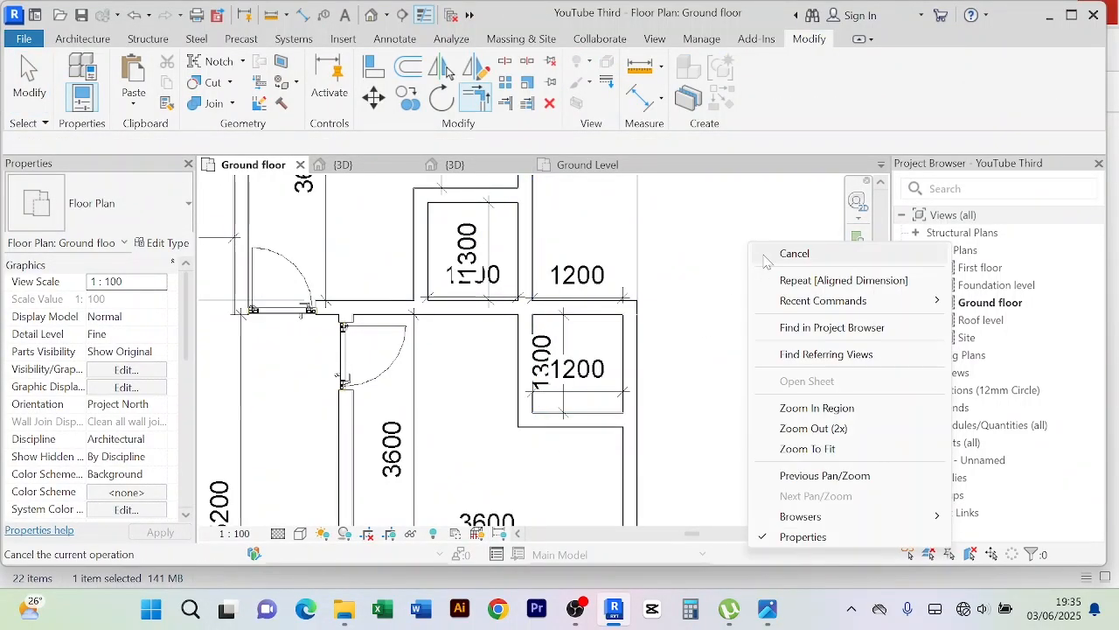
click(747, 255)
scroll(748, 254, down, 3)
middle_drag(744, 283, 674, 400)
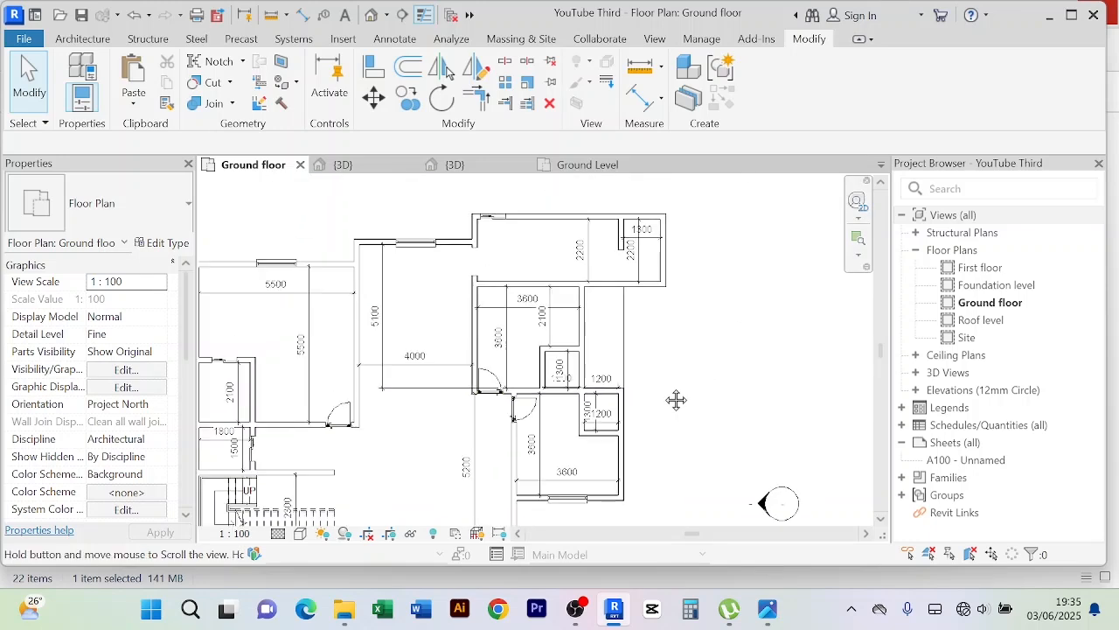
Place another M_Door-Double-Sliding 1500 x 2000mm door in the upper bedroom's small room, centred on its upper wall with 150 mm either side
scroll(567, 444, up, 2)
scroll(527, 273, down, 2)
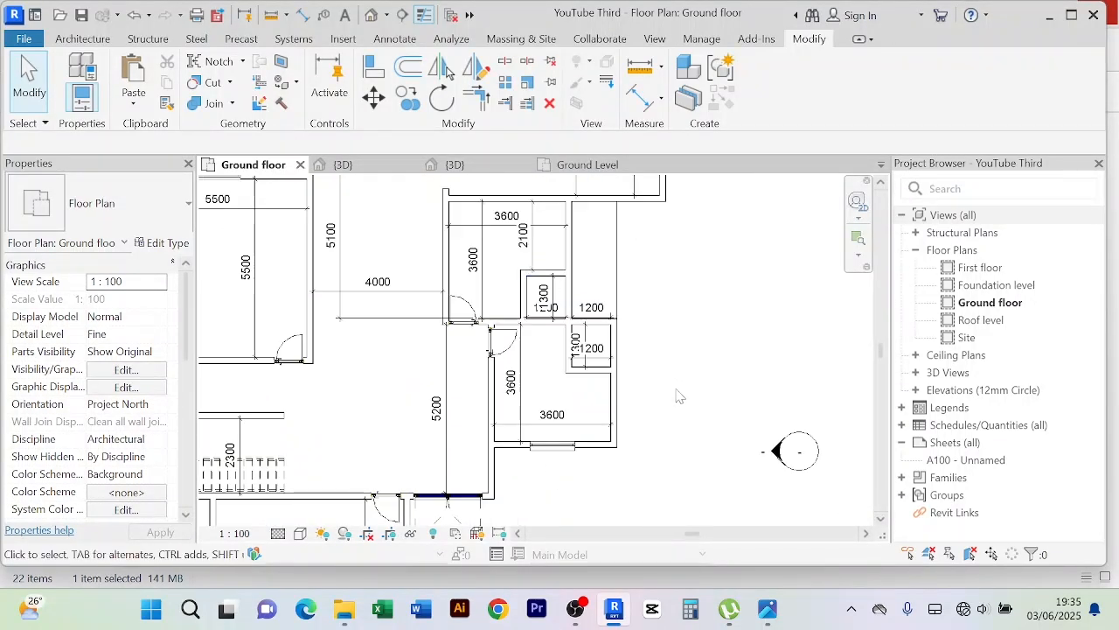
scroll(676, 392, down, 2)
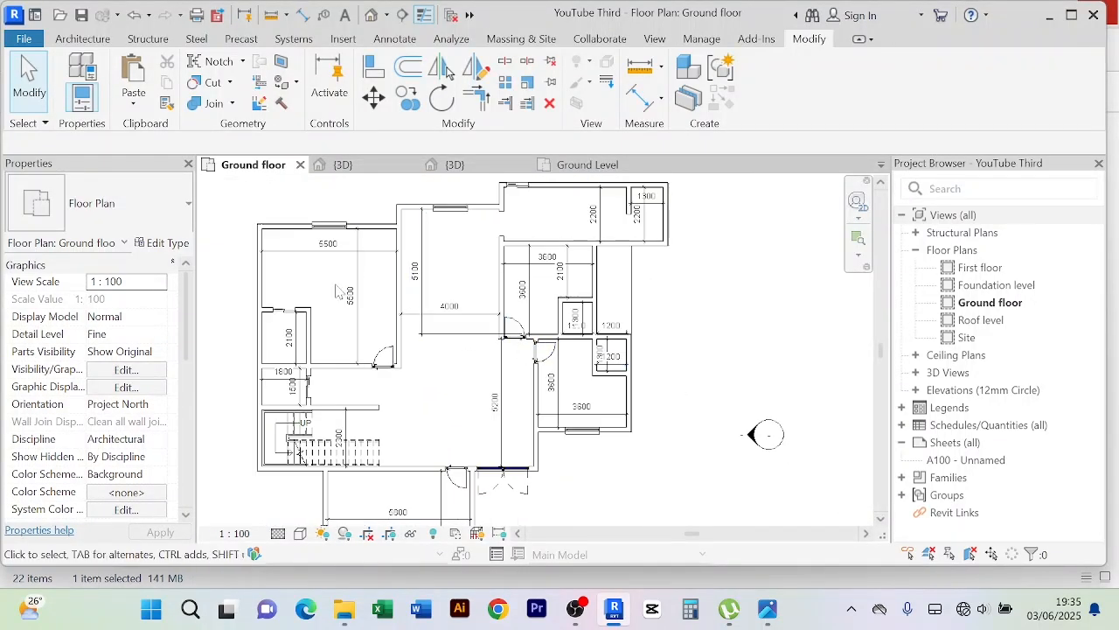
click(288, 315)
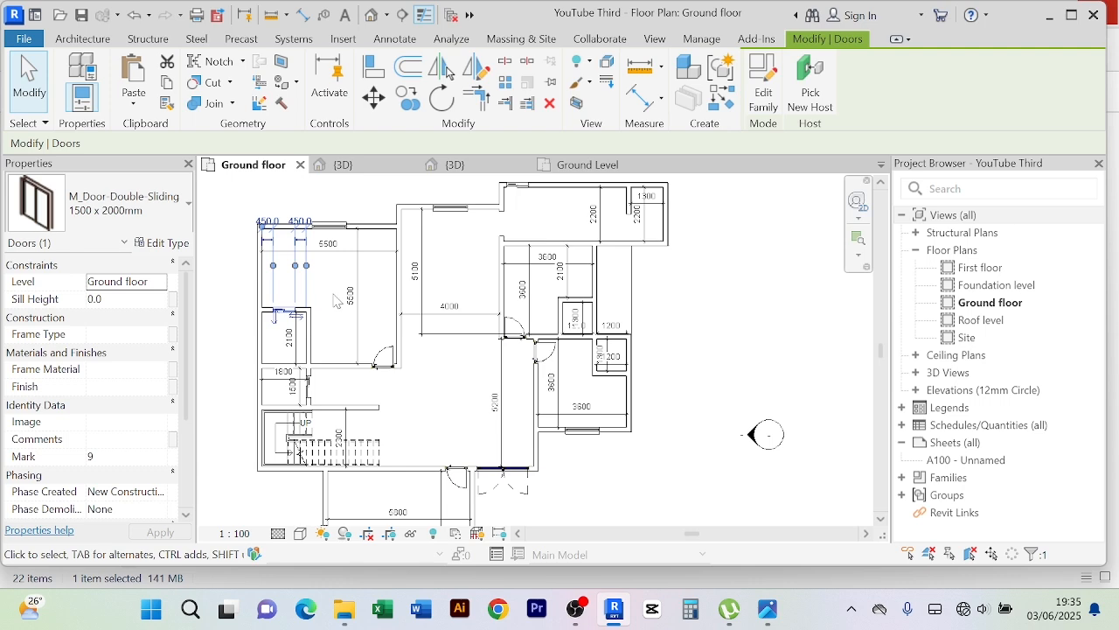
click(713, 104)
scroll(569, 305, up, 5)
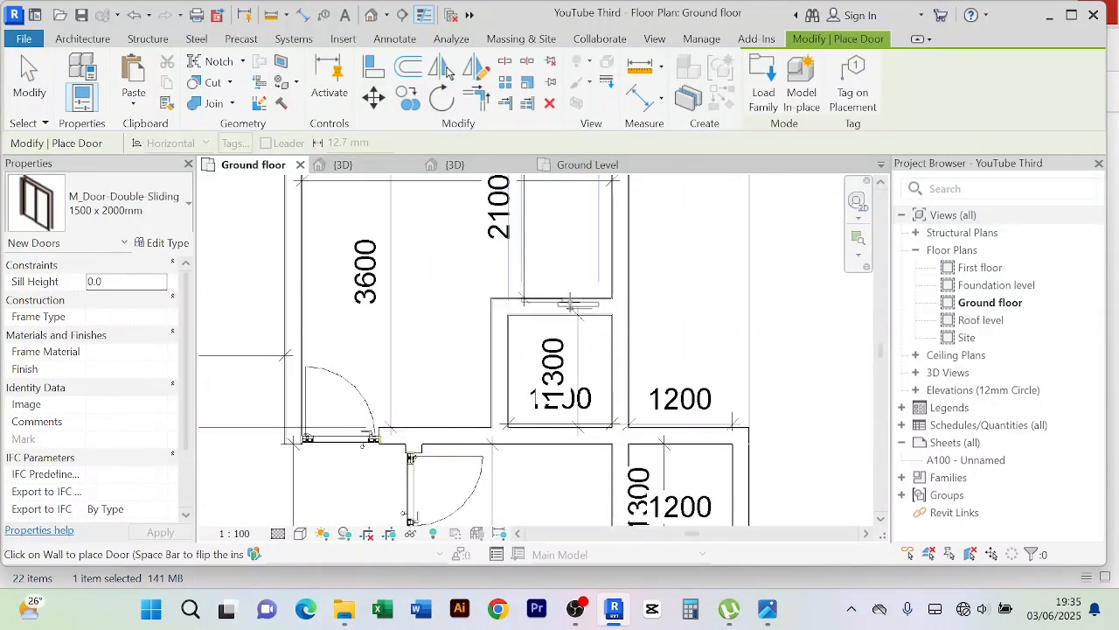
click(554, 305)
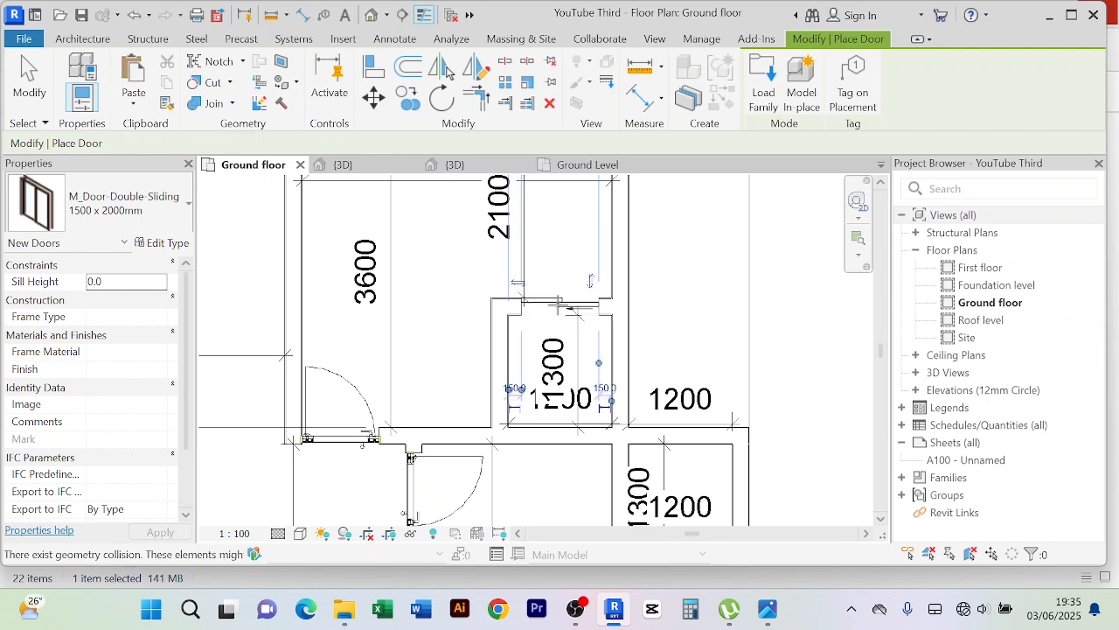
Place a matching double sliding door centred on the lower wall of the lower bedroom's small room, 150 mm from each side wall
scroll(553, 304, down, 3)
scroll(608, 439, up, 4)
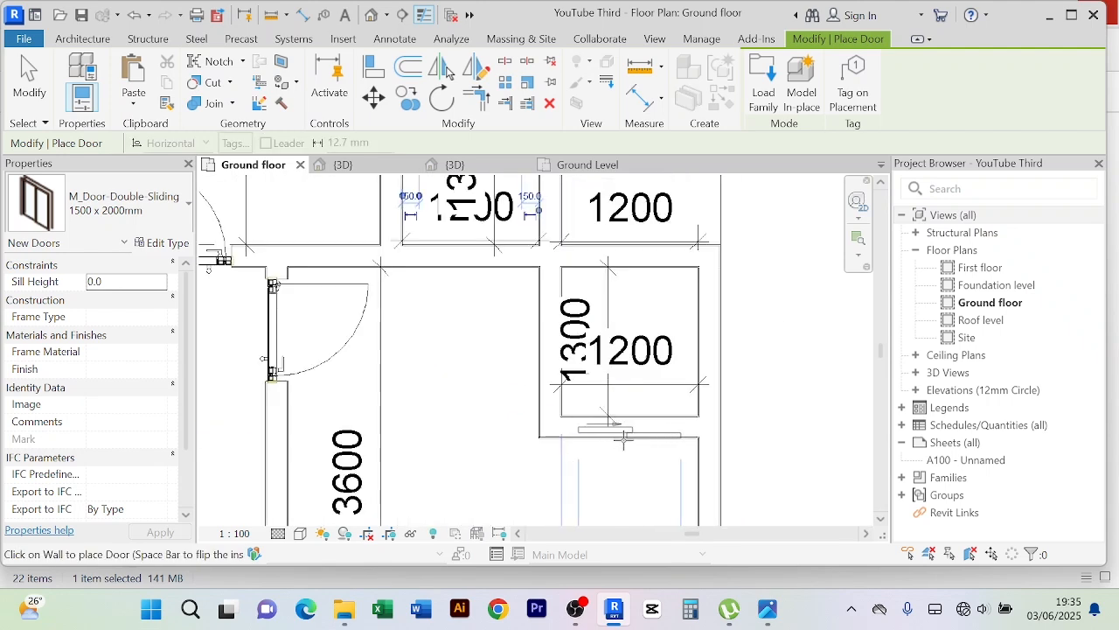
right_click(771, 270)
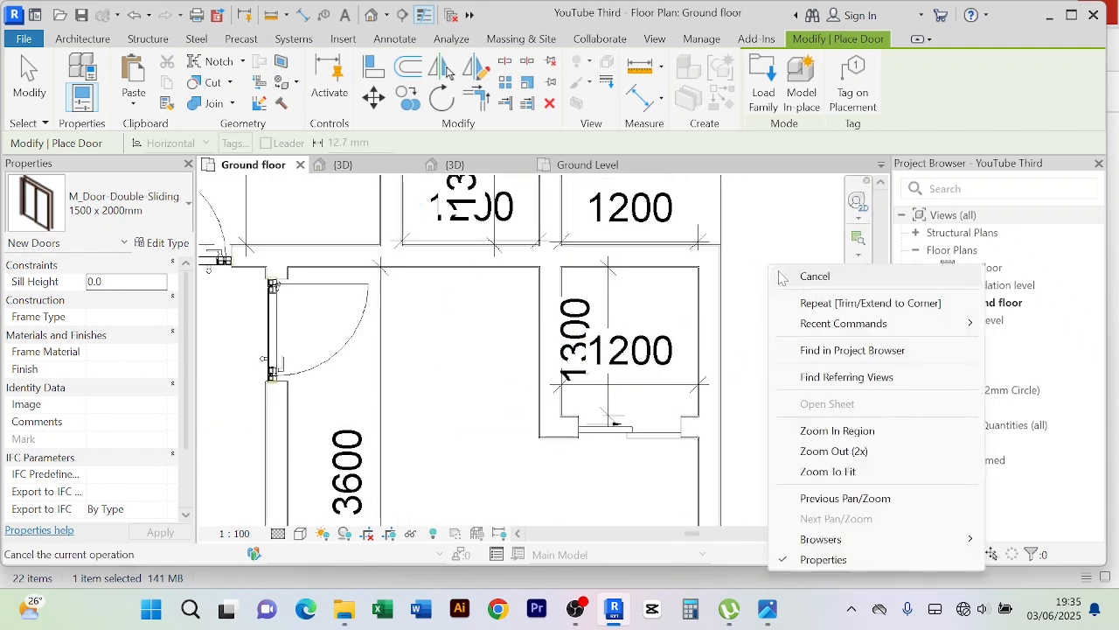
click(814, 276)
Flip both the facing and the hand of the sliding door in the lower bedroom's small room
scroll(633, 437, up, 2)
click(632, 418)
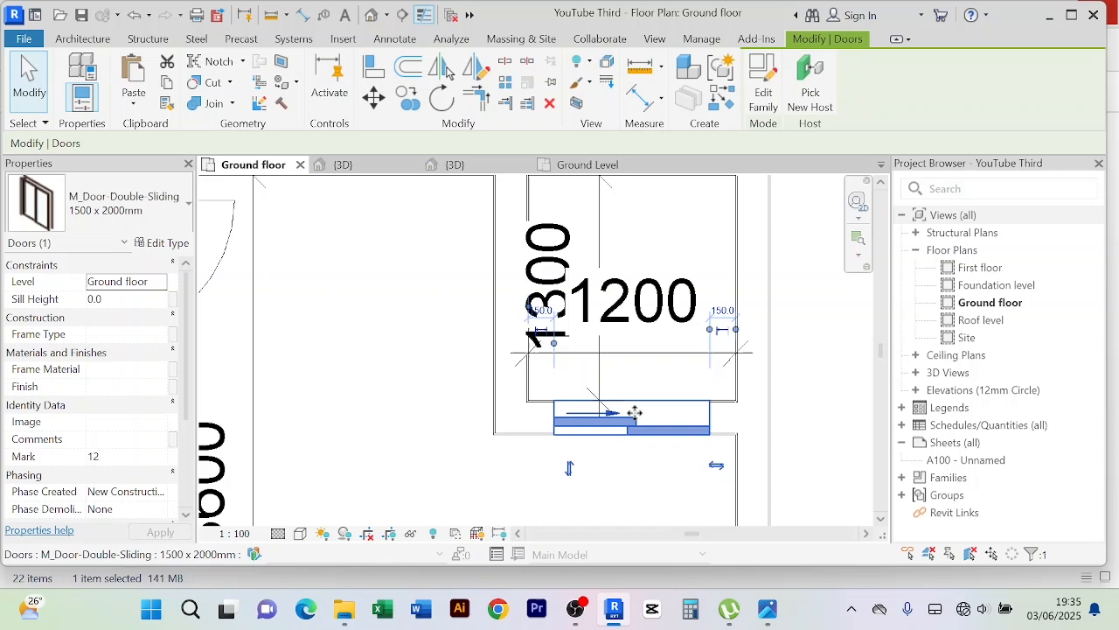
click(573, 481)
click(580, 471)
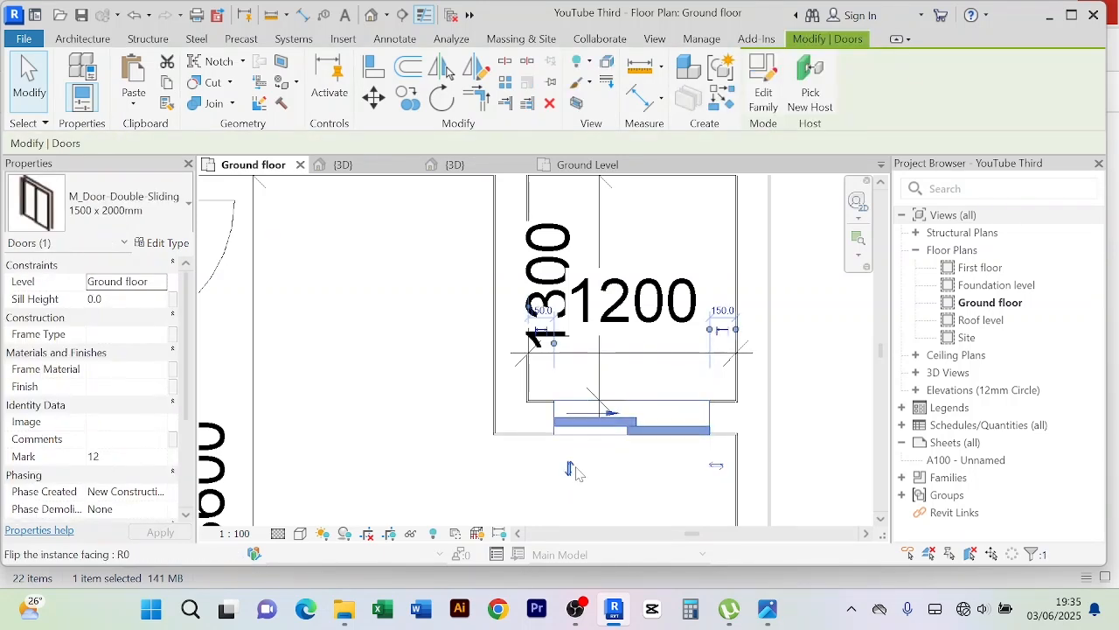
click(571, 469)
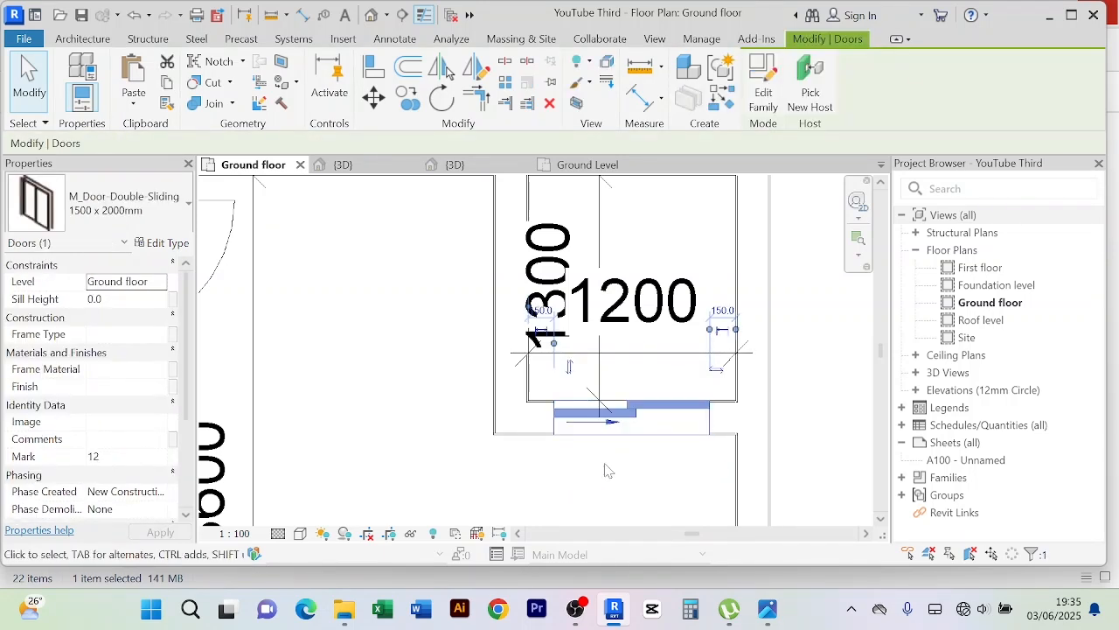
click(716, 370)
scroll(744, 440, down, 3)
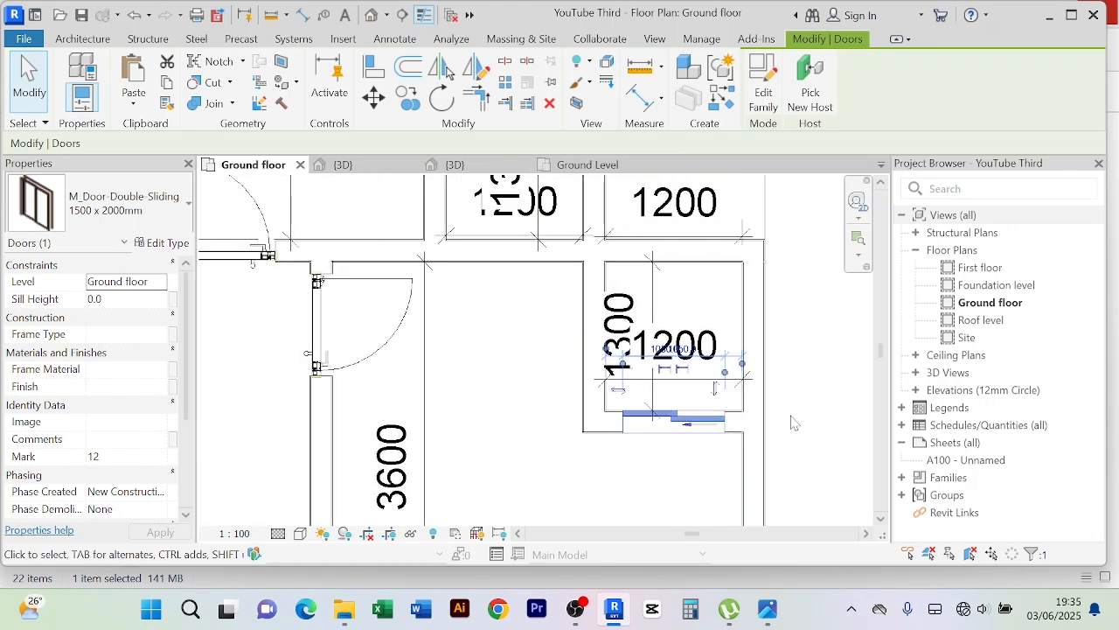
Flip the facing of the sliding door in the upper bedroom's small room
middle_drag(762, 395, 714, 520)
click(567, 327)
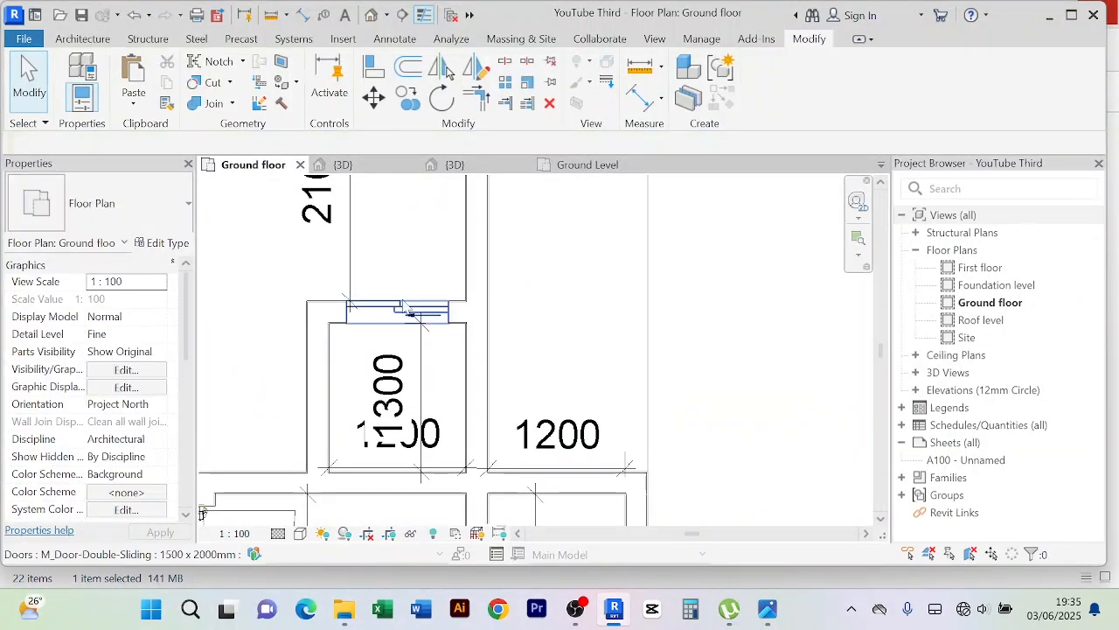
scroll(402, 308, down, 3)
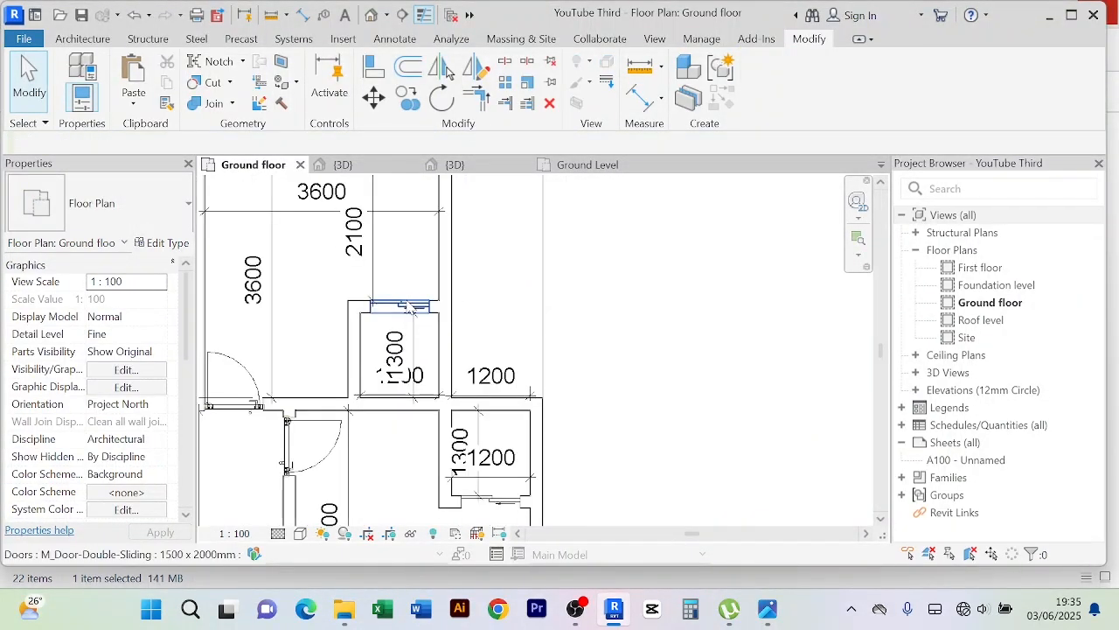
click(419, 297)
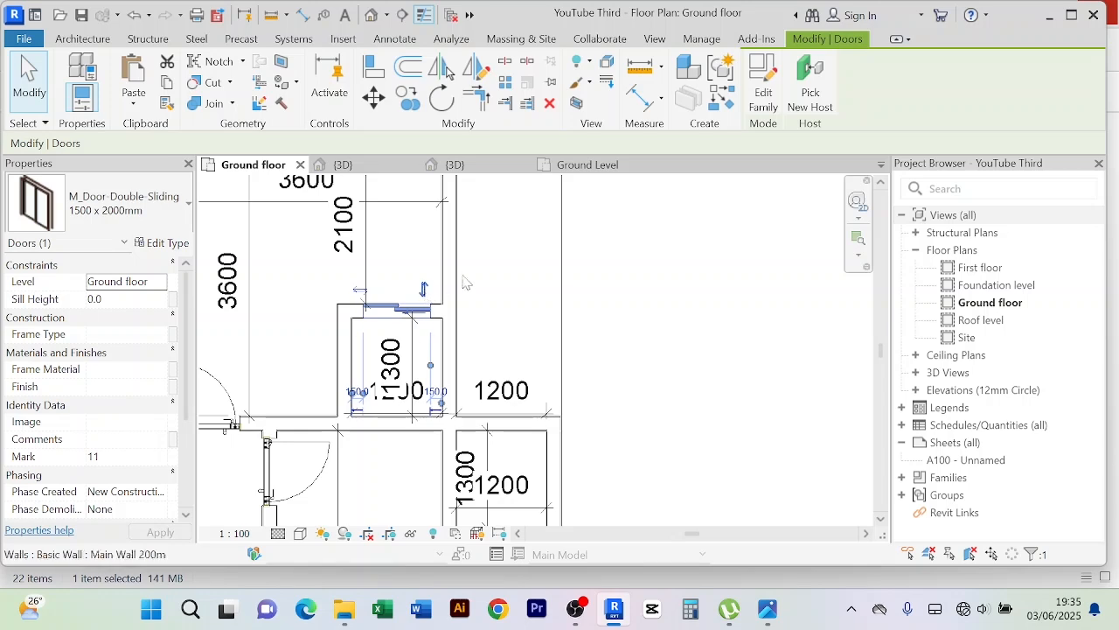
click(644, 309)
Delete the 2100 dimension inside the upper bedroom and the 1200 dimension outside its small room
scroll(670, 308, down, 3)
middle_drag(687, 315, 690, 338)
scroll(672, 322, up, 2)
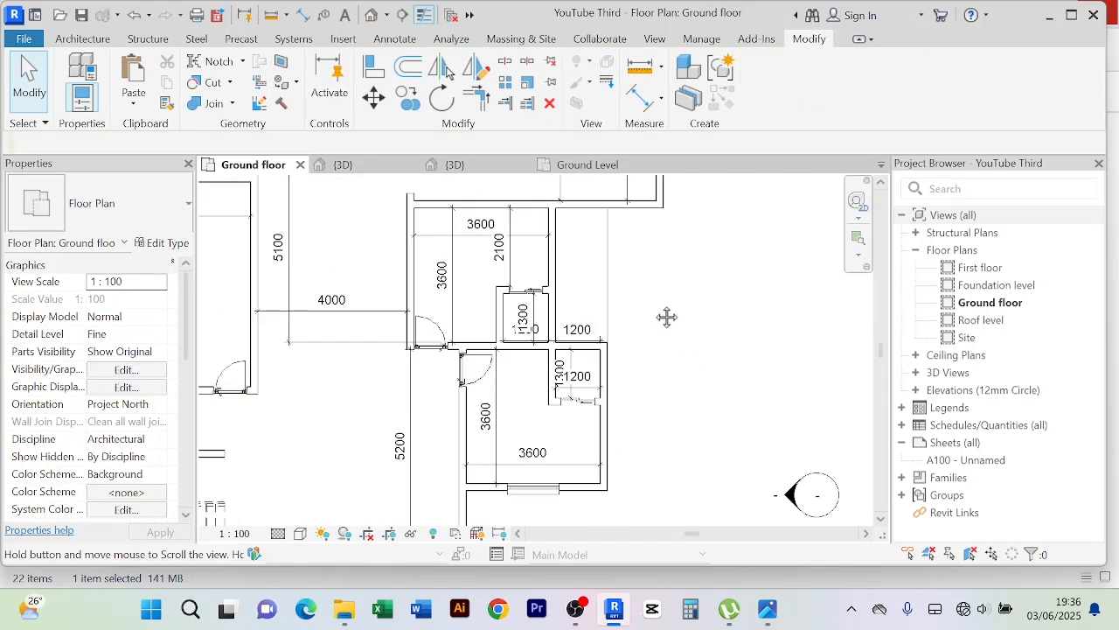
click(495, 293)
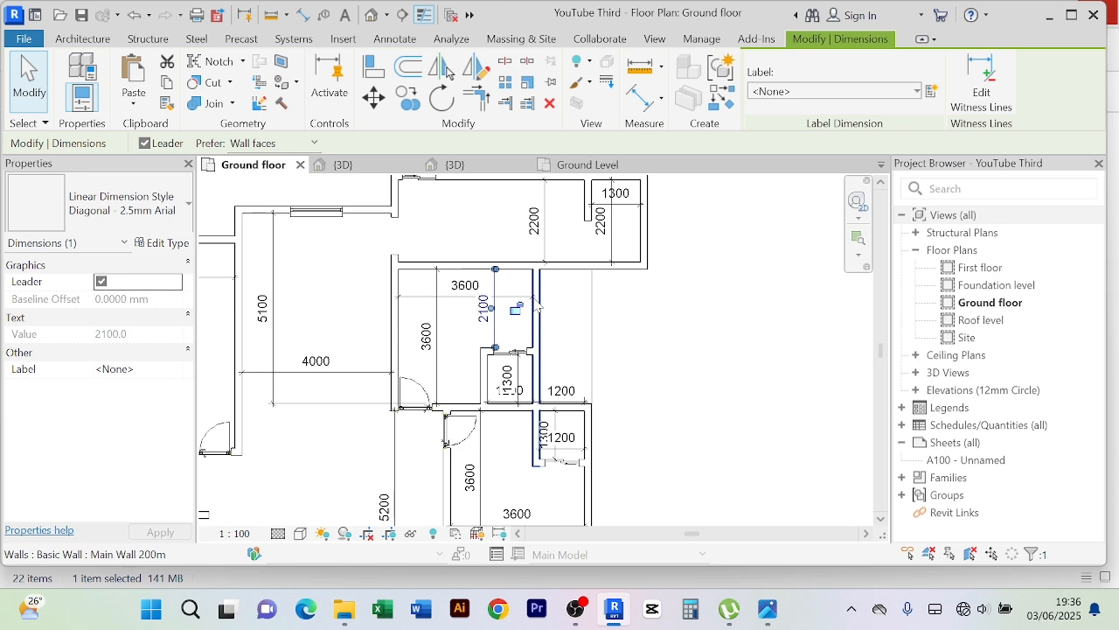
key(Delete)
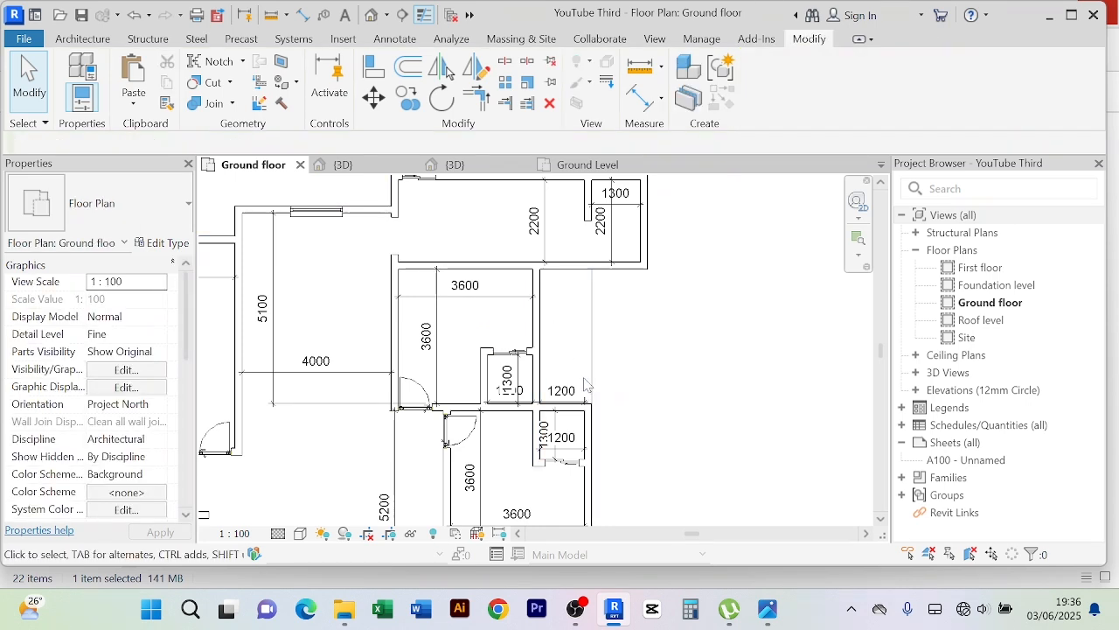
scroll(568, 398, up, 2)
click(564, 396)
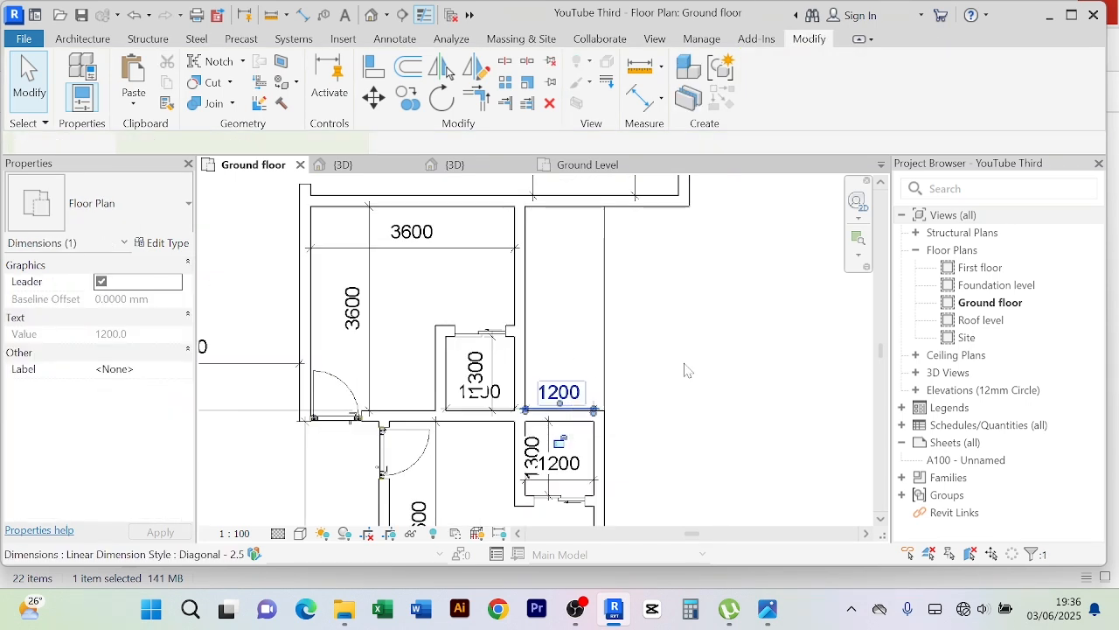
key(Delete)
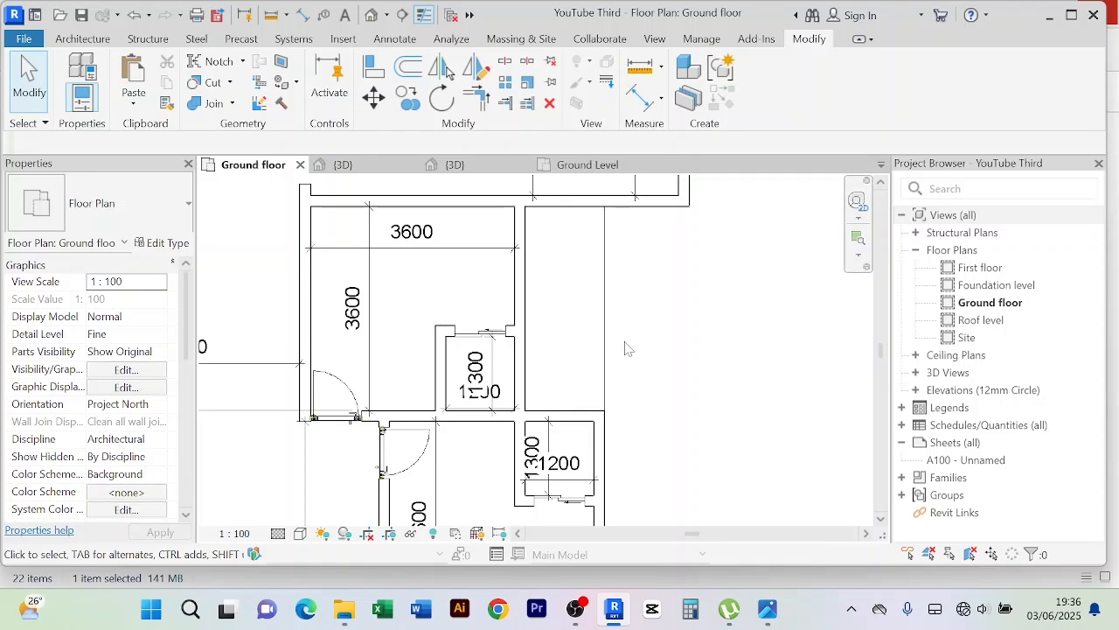
Place a Windows_Concept_Plain_Sgl 910x910mm window matching the existing one in the upper bedroom's outer side wall, with 350 mm clearance at both ends
scroll(629, 347, down, 3)
mouse_move(686, 374)
middle_down()
mouse_move(689, 321)
mouse_move(681, 400)
middle_up()
scroll(676, 330, down, 1)
scroll(677, 330, down, 1)
scroll(669, 376, up, 2)
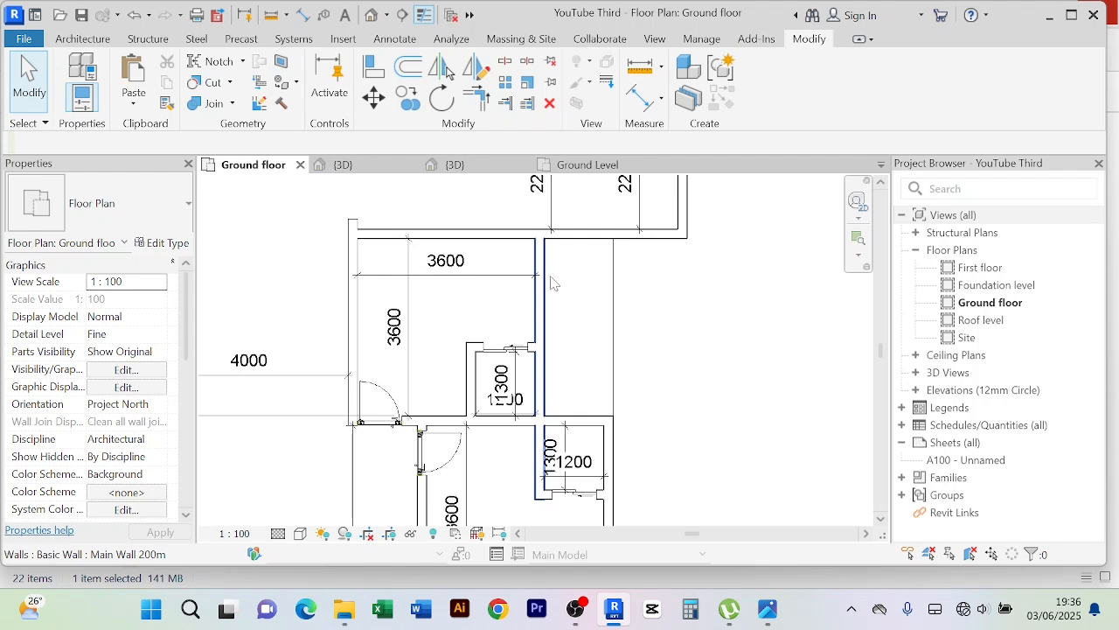
scroll(696, 308, down, 1)
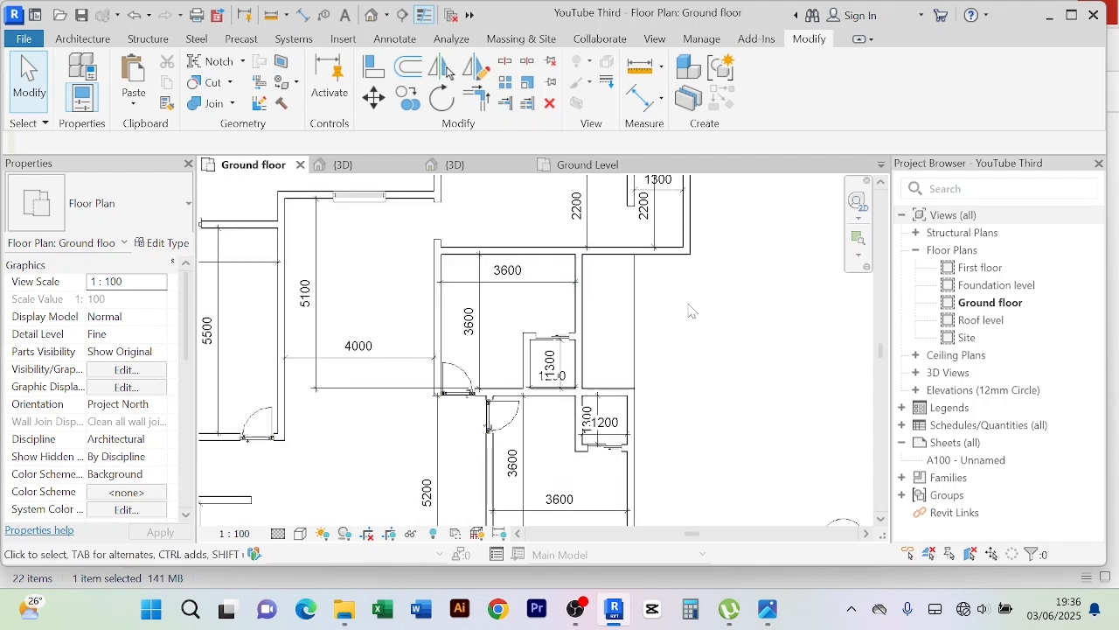
click(360, 197)
click(724, 104)
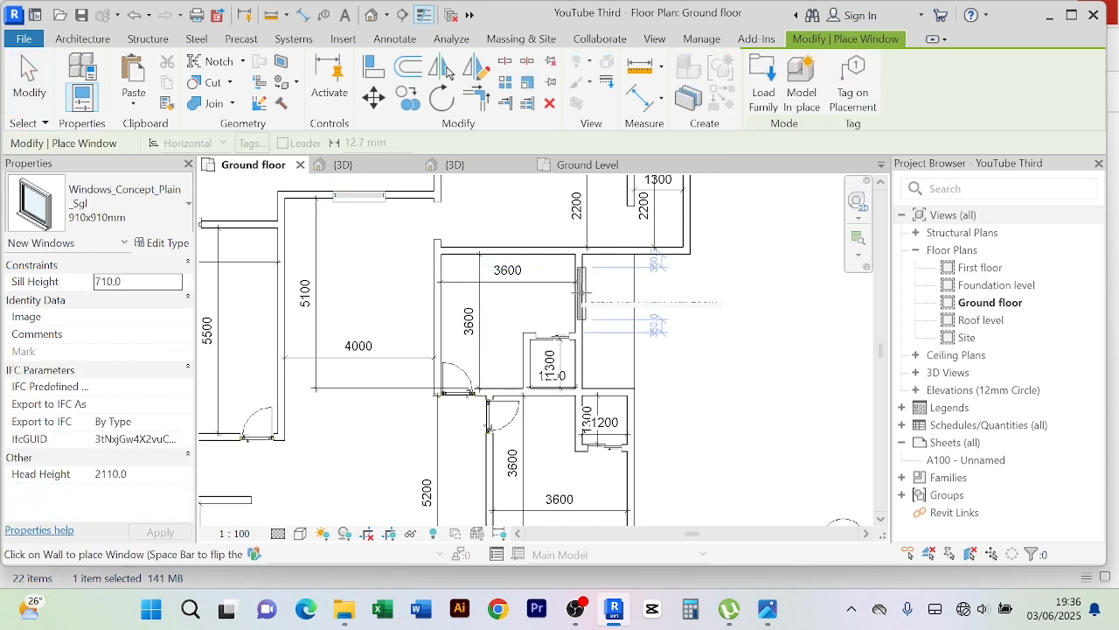
right_click(754, 283)
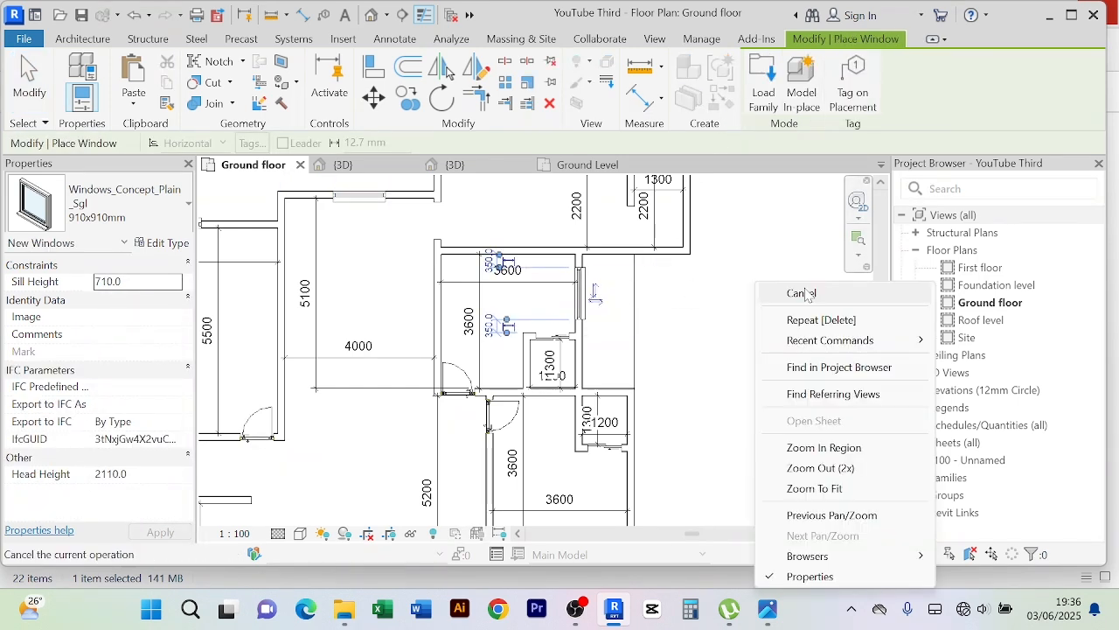
right_click(785, 282)
click(827, 289)
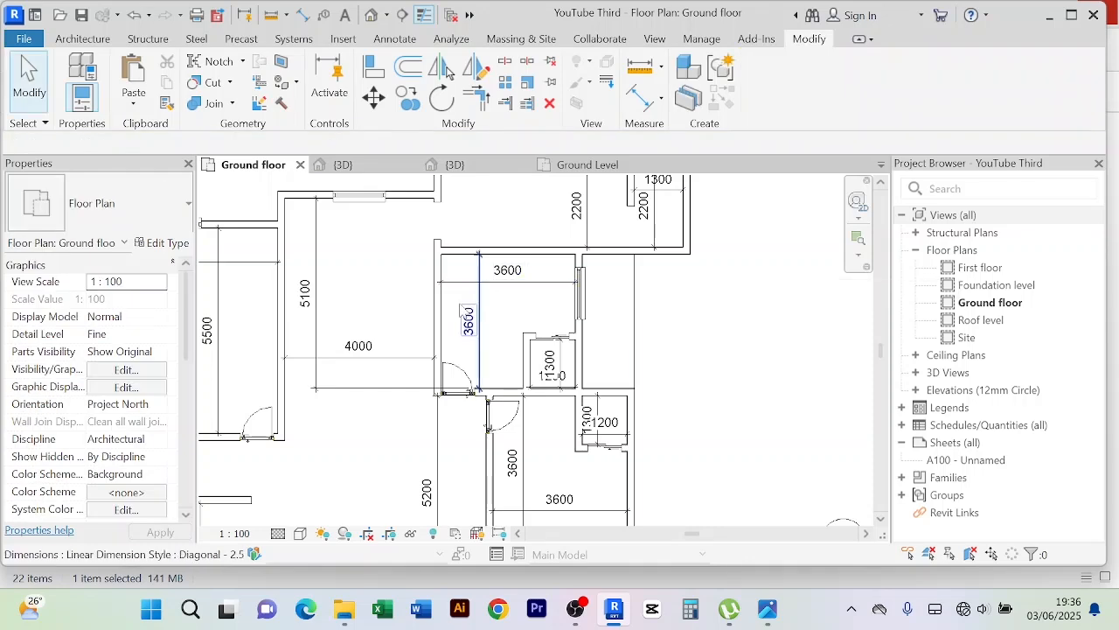
scroll(464, 266, up, 2)
scroll(639, 368, up, 2)
scroll(665, 298, down, 4)
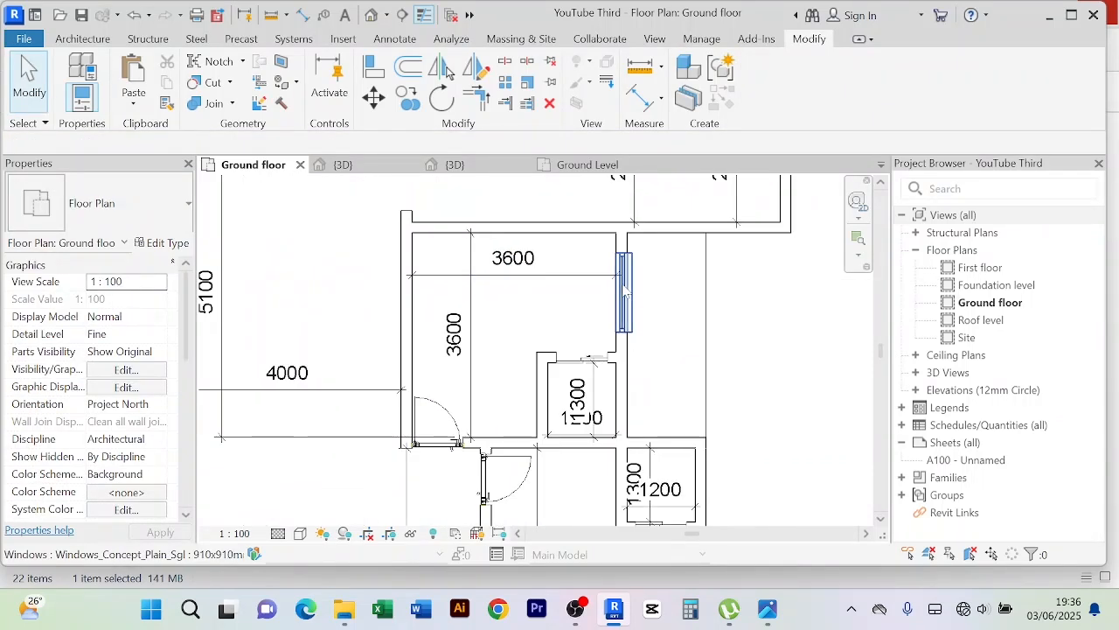
scroll(669, 306, up, 3)
scroll(699, 323, down, 3)
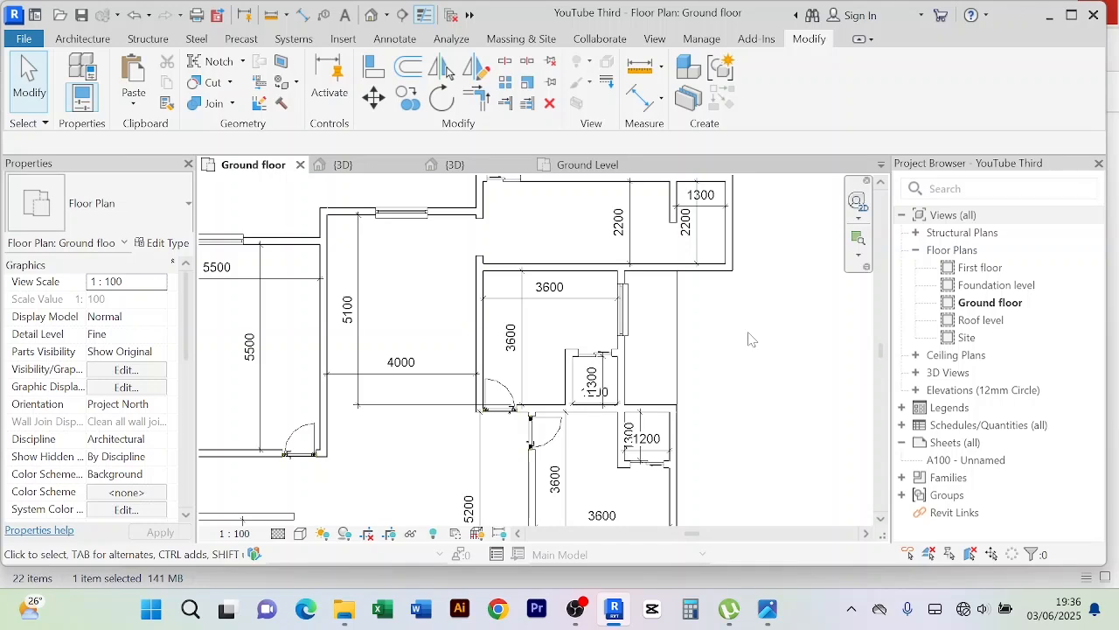
Place another 910x910mm window in the upper wall of the 2200 mm deep room, 1300 mm from the sliding door and from the partition
scroll(735, 350, down, 2)
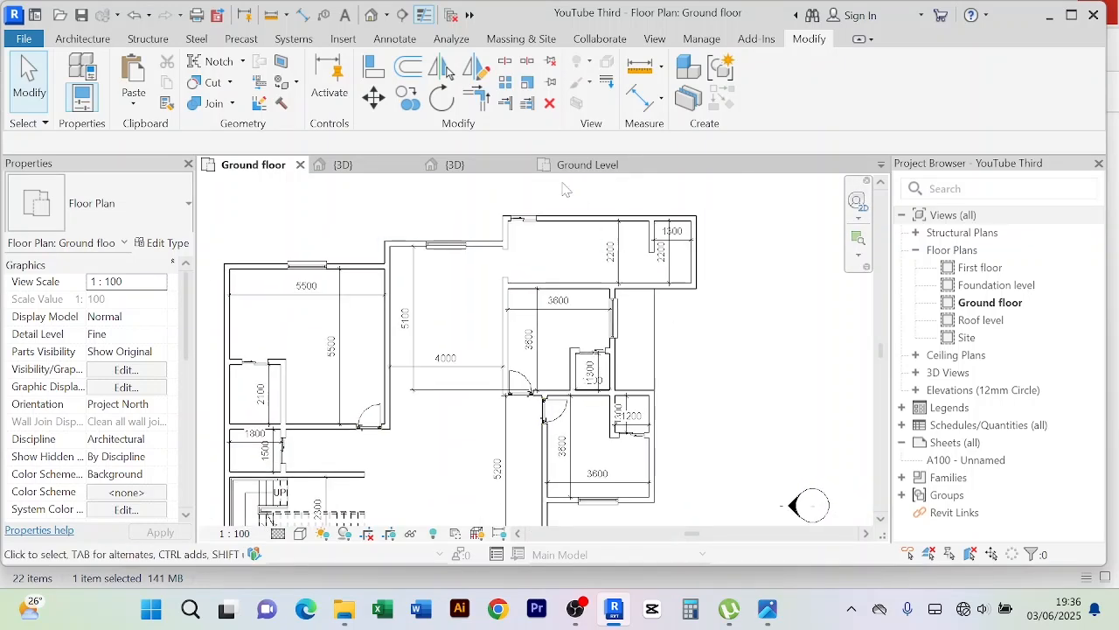
scroll(552, 258, up, 3)
scroll(575, 255, down, 1)
scroll(525, 258, down, 1)
scroll(508, 262, up, 2)
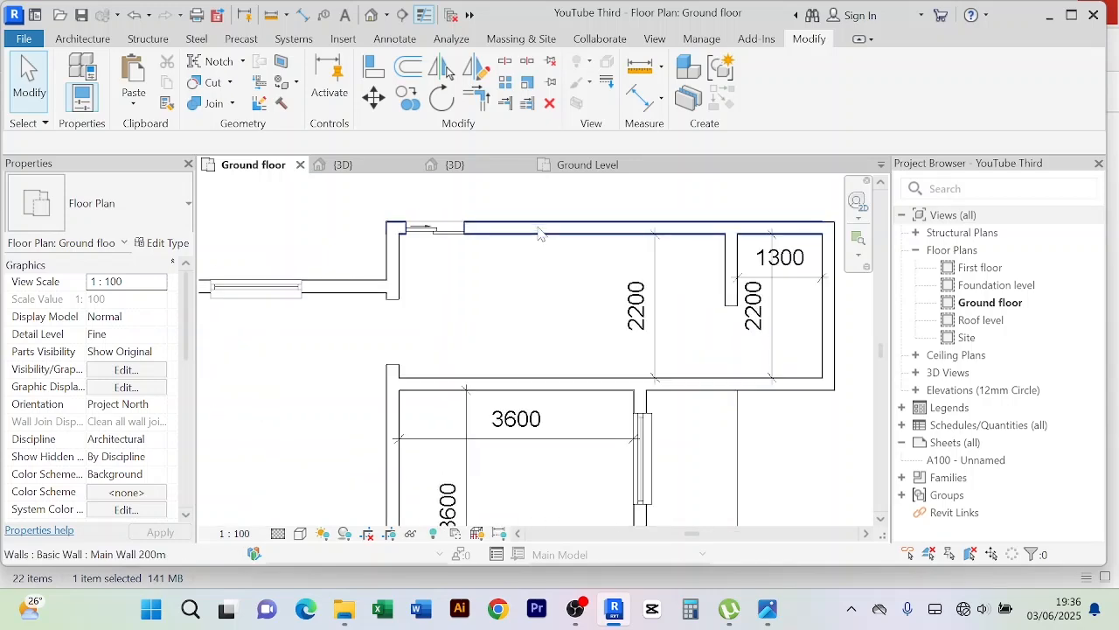
scroll(525, 280, down, 2)
click(598, 358)
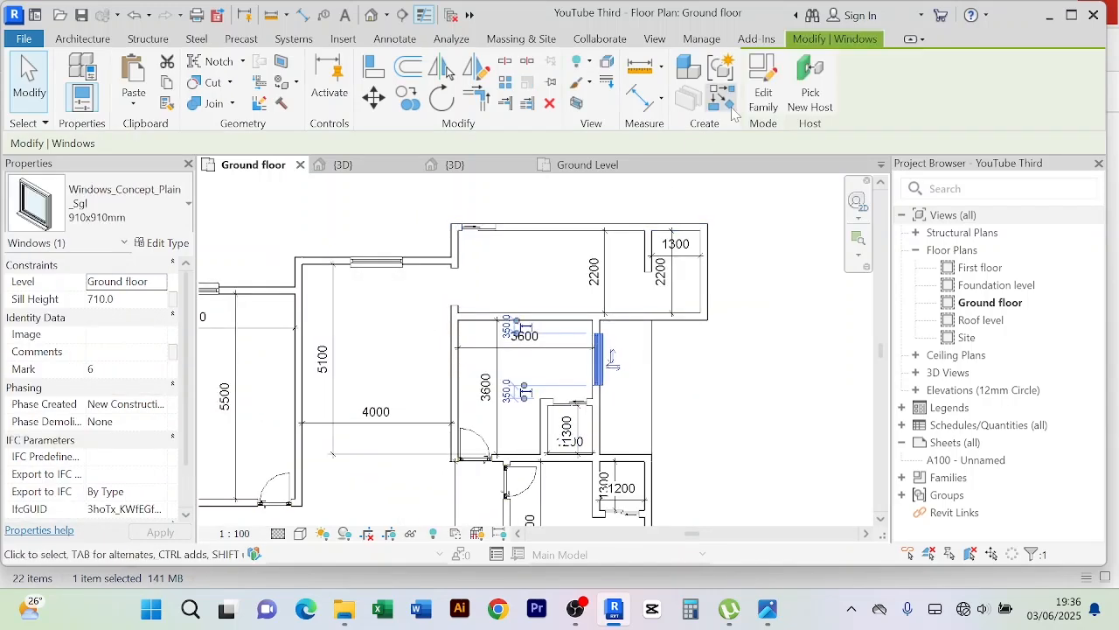
click(723, 98)
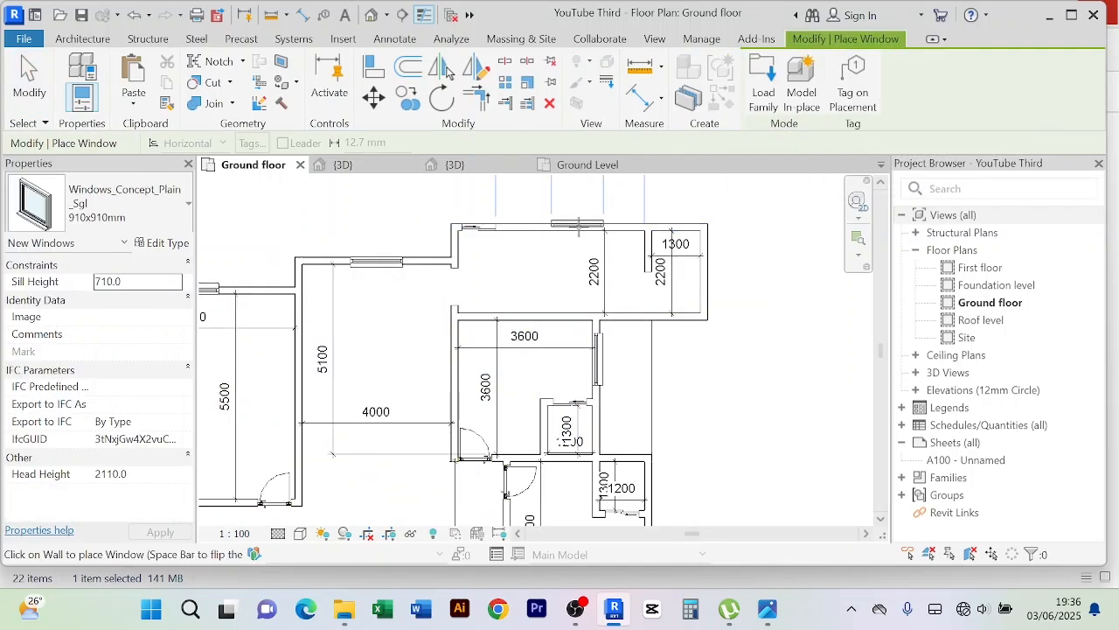
middle_drag(579, 225, 506, 394)
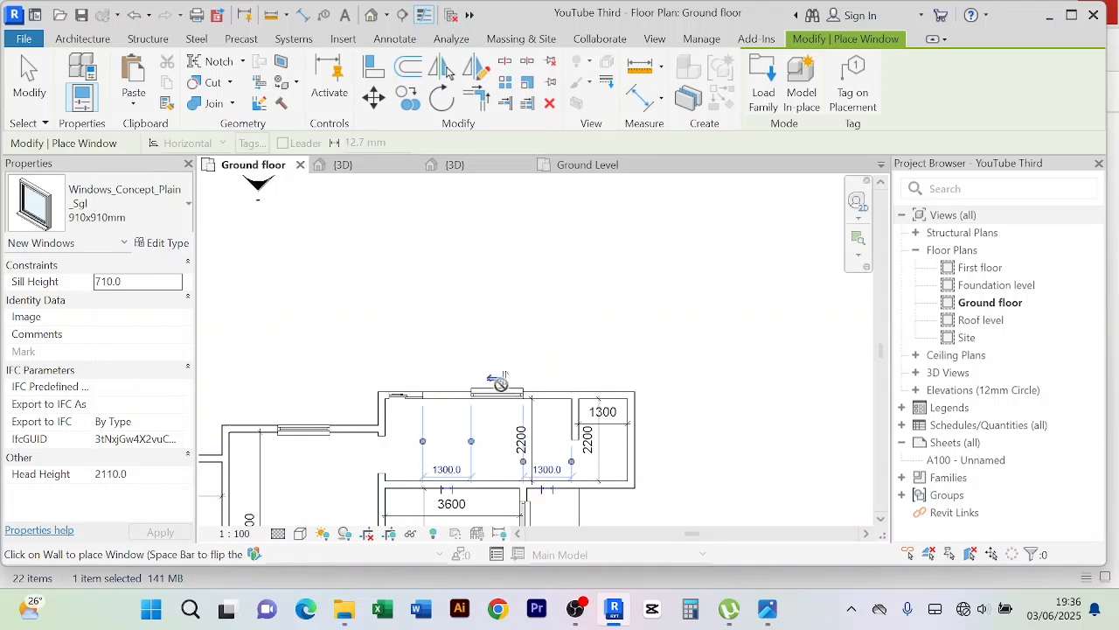
right_click(637, 273)
right_click(630, 250)
click(660, 262)
right_click(641, 245)
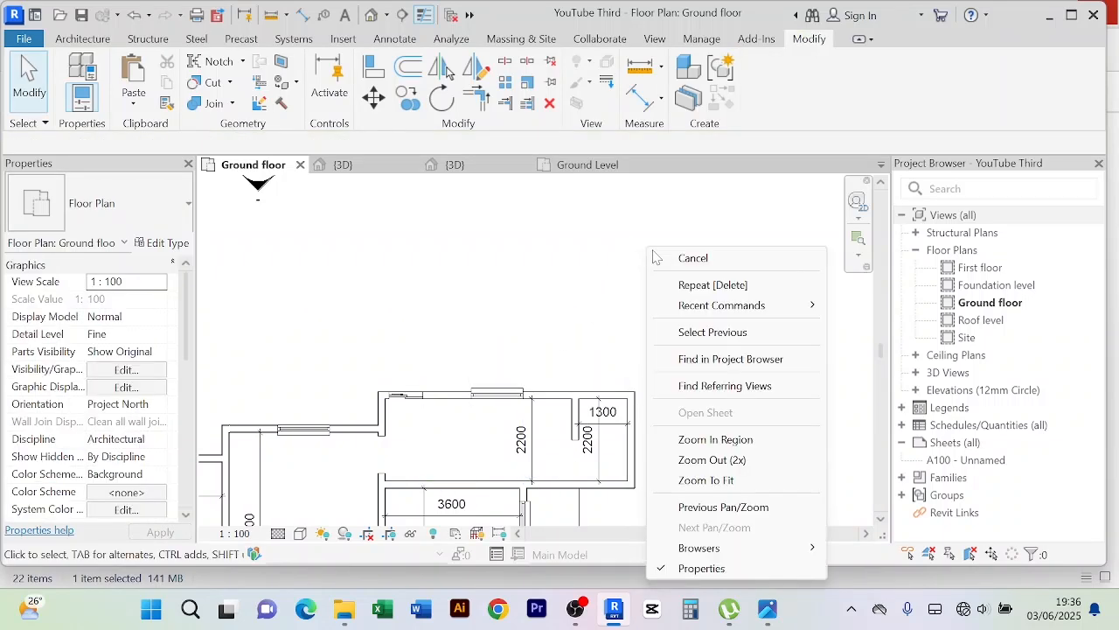
click(677, 259)
middle_drag(645, 437, 647, 334)
scroll(647, 334, up, 3)
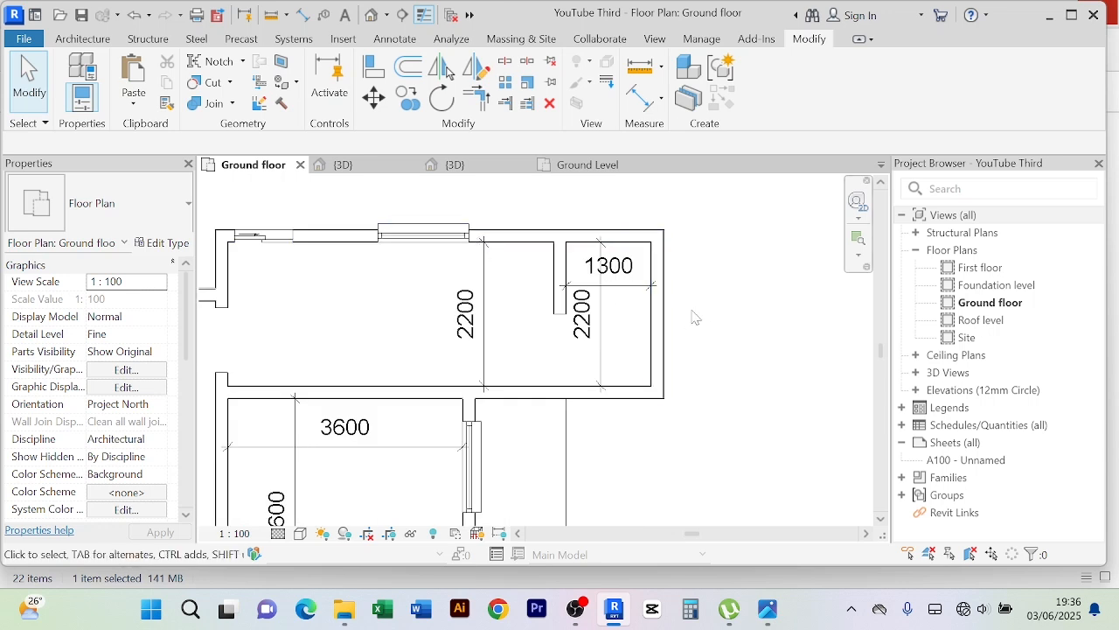
scroll(740, 325, down, 2)
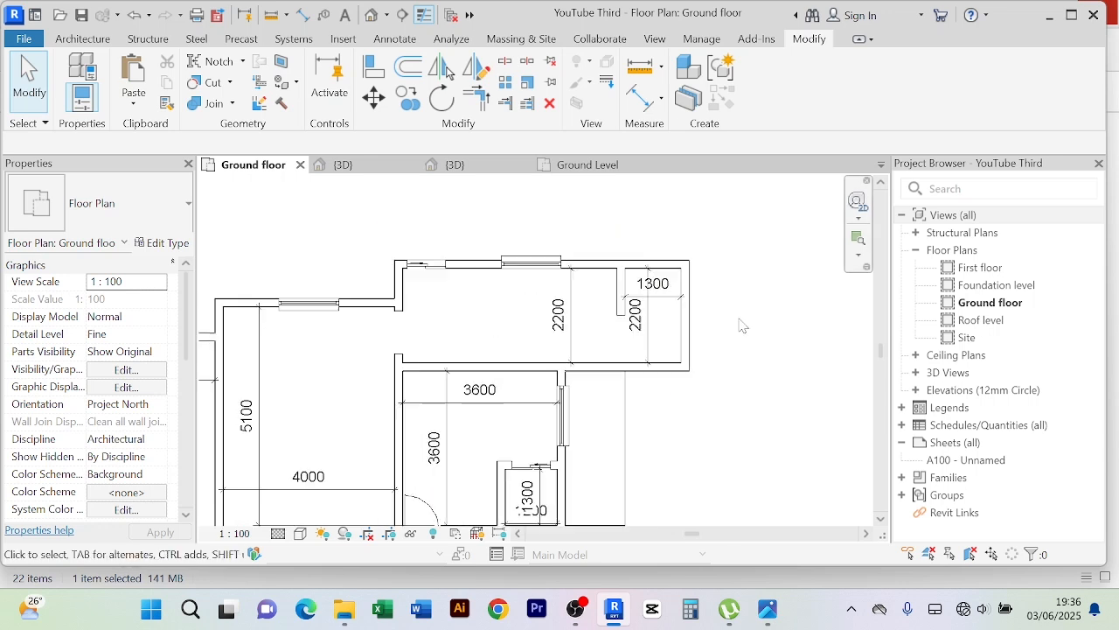
scroll(745, 325, down, 2)
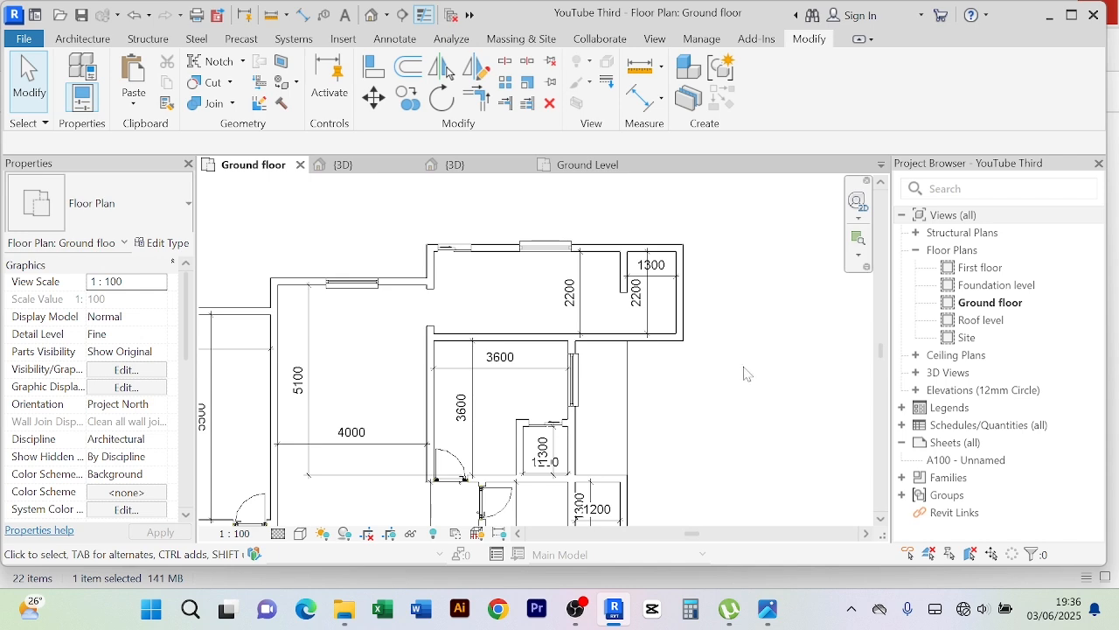
Place a matching 910x910mm window in the outer end wall of the 1300 mm wide compartment, with 400 mm clearance at both ends
scroll(740, 332, down, 2)
scroll(696, 278, up, 2)
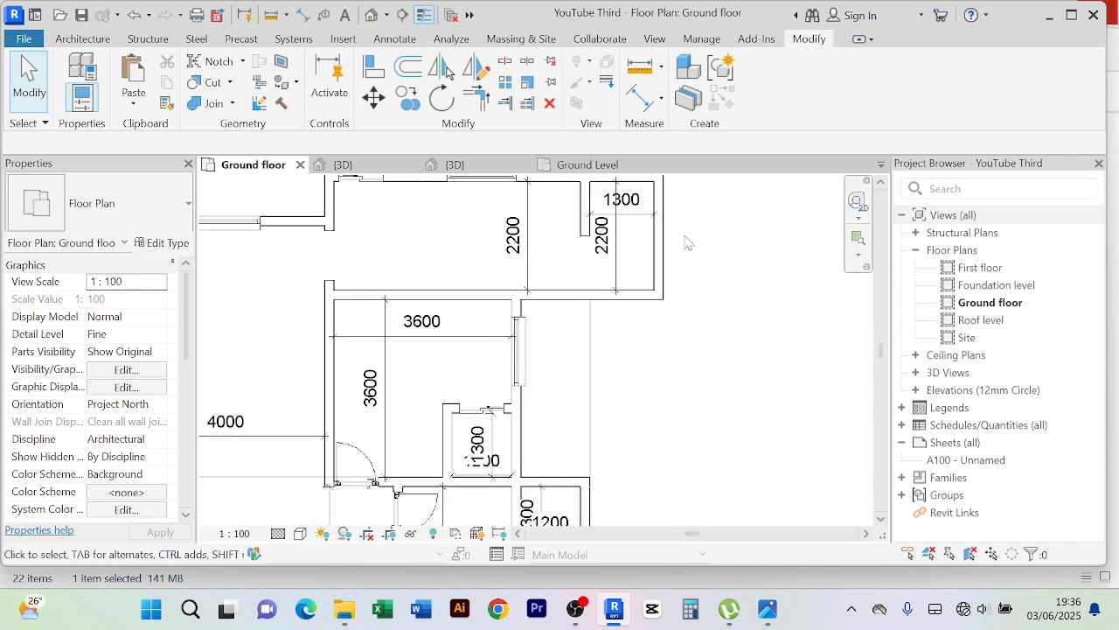
middle_drag(687, 242, 666, 329)
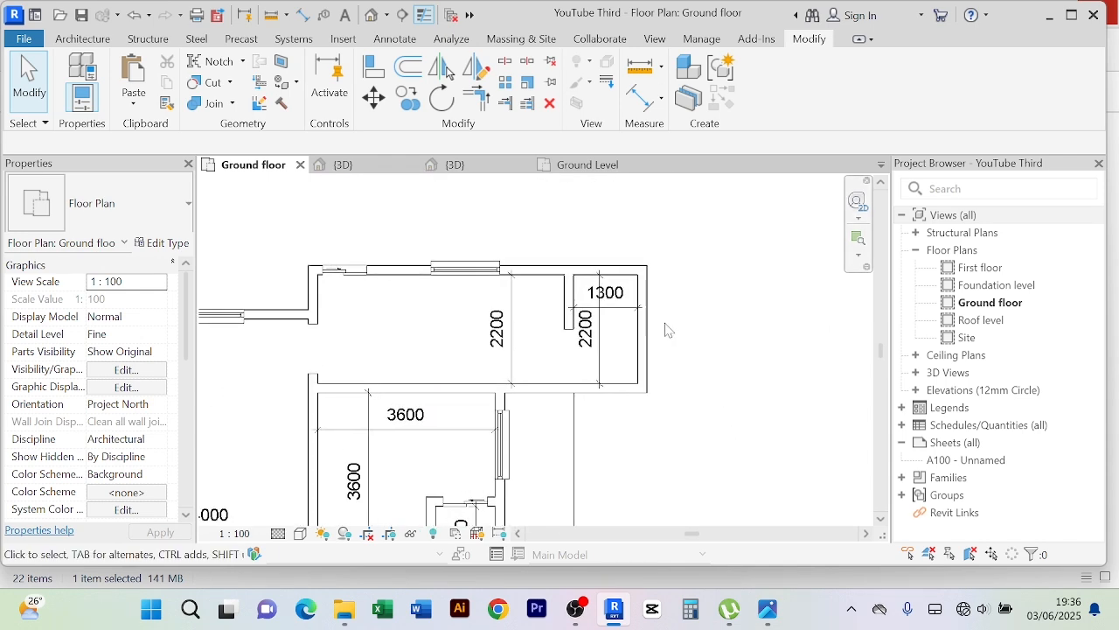
click(462, 264)
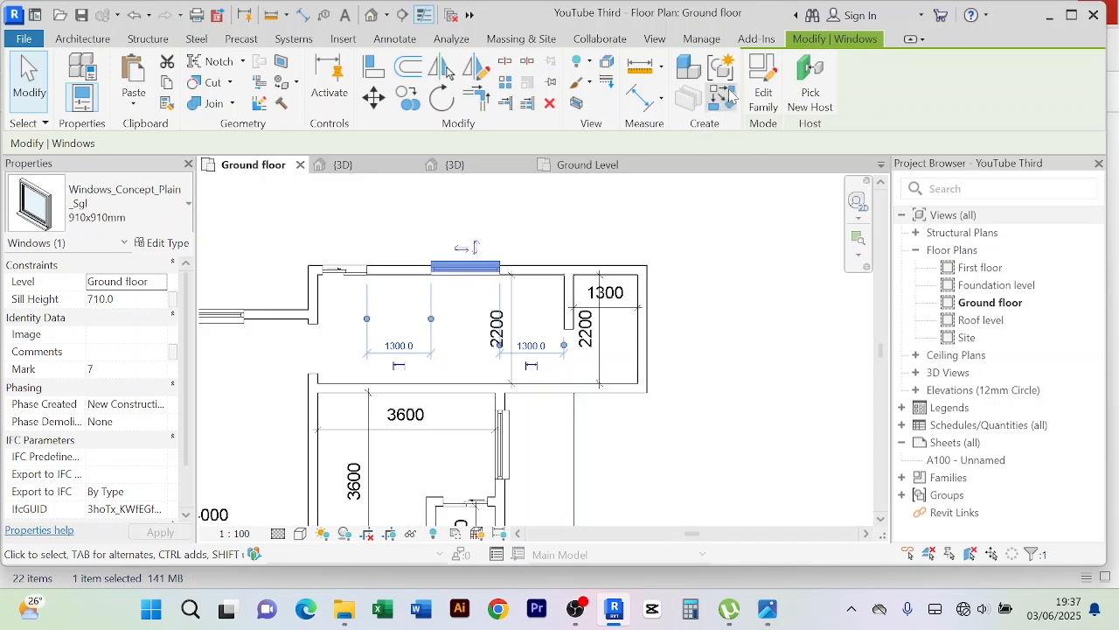
click(731, 96)
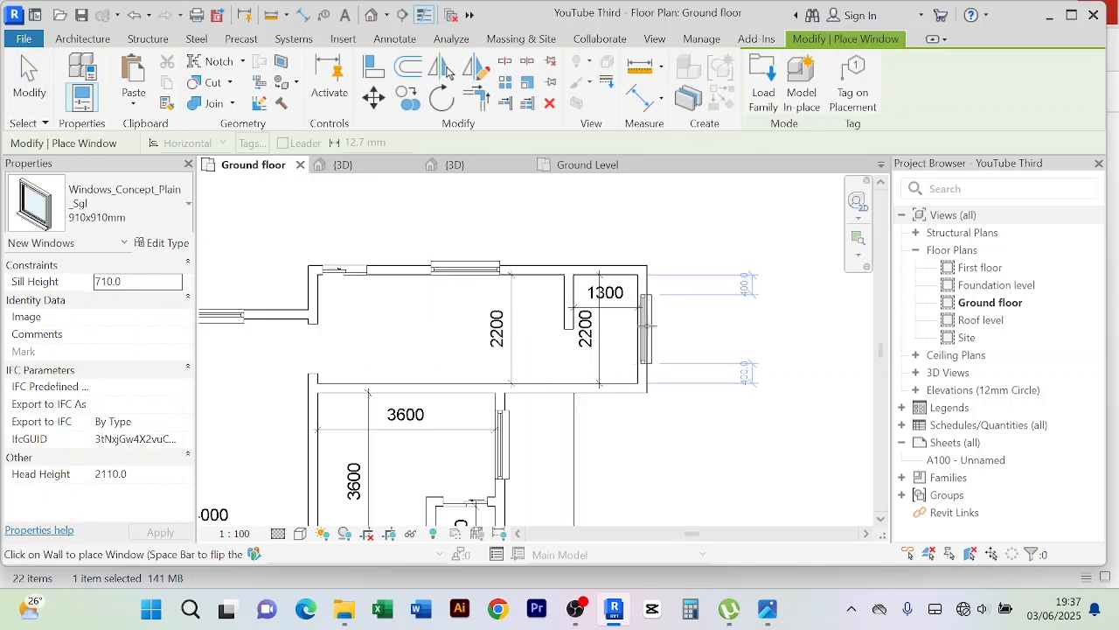
right_click(687, 236)
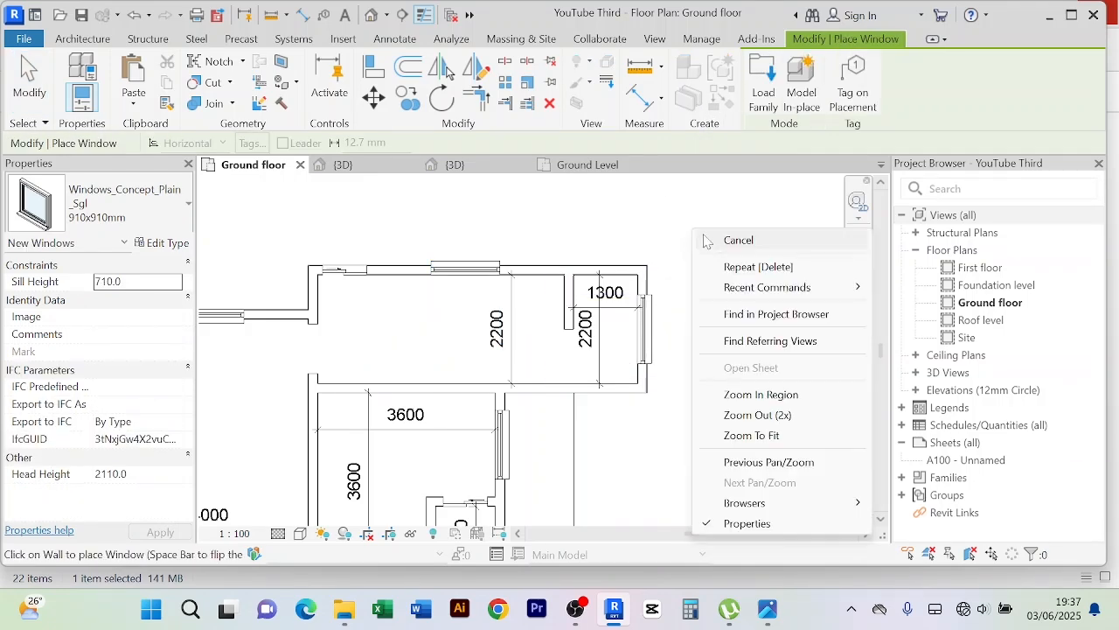
click(722, 239)
right_click(688, 225)
click(704, 425)
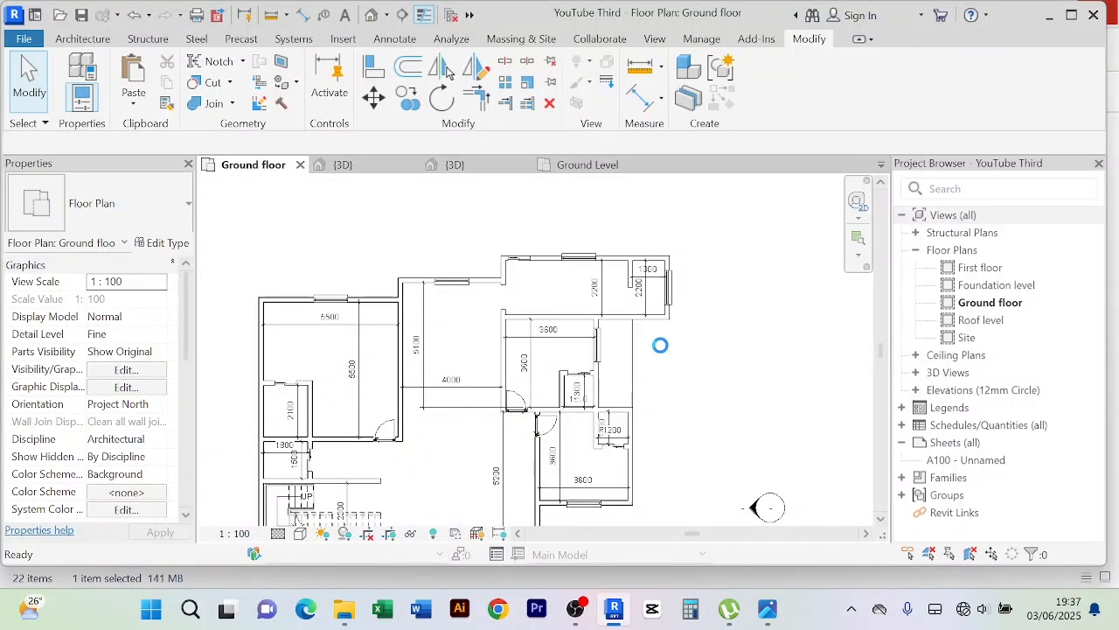
Examine the bedrooms, small rooms, stairs and outer walls of the ground floor plan for places still needing windows
scroll(675, 357, down, 2)
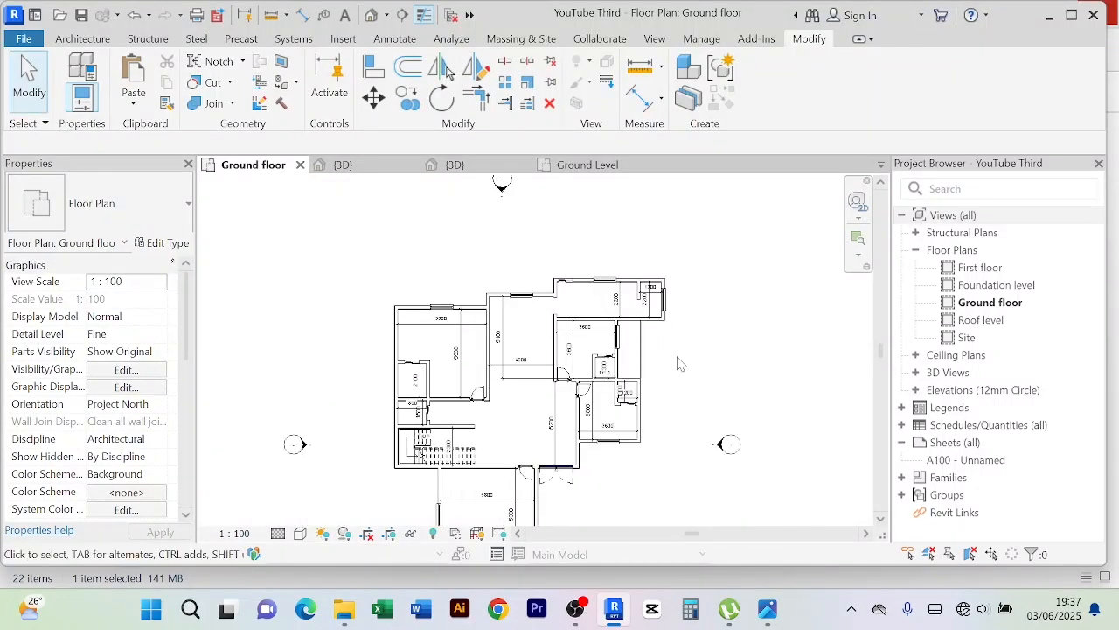
middle_drag(659, 409, 650, 349)
scroll(653, 352, up, 3)
mouse_move(625, 439)
middle_down()
mouse_move(701, 399)
mouse_move(718, 419)
middle_up()
middle_drag(410, 339, 558, 382)
scroll(464, 316, up, 2)
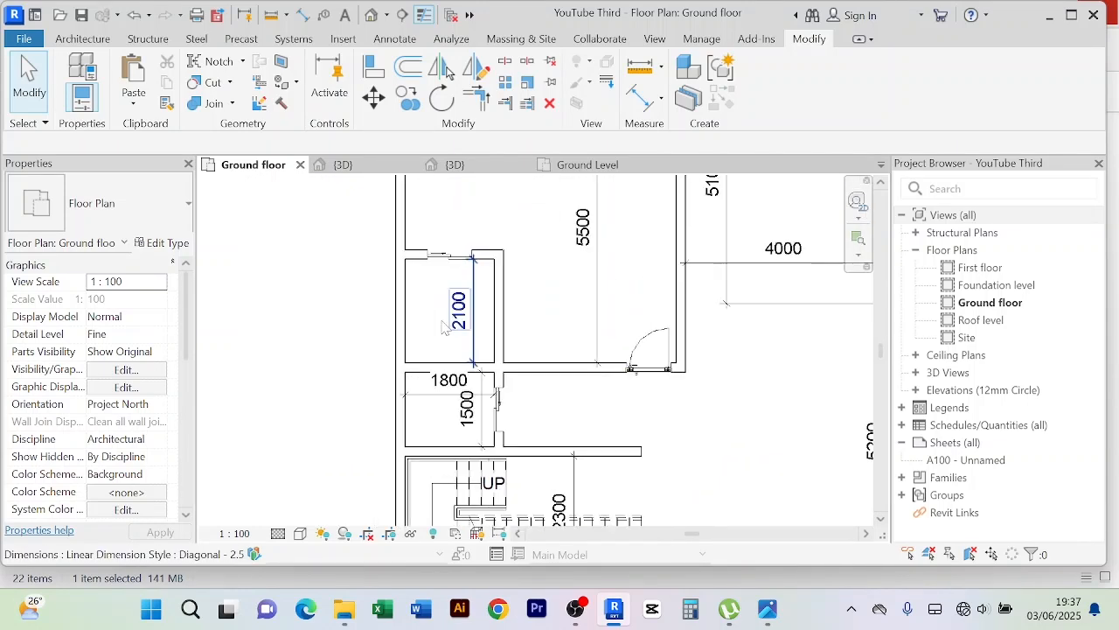
scroll(420, 337, down, 1)
scroll(440, 337, down, 2)
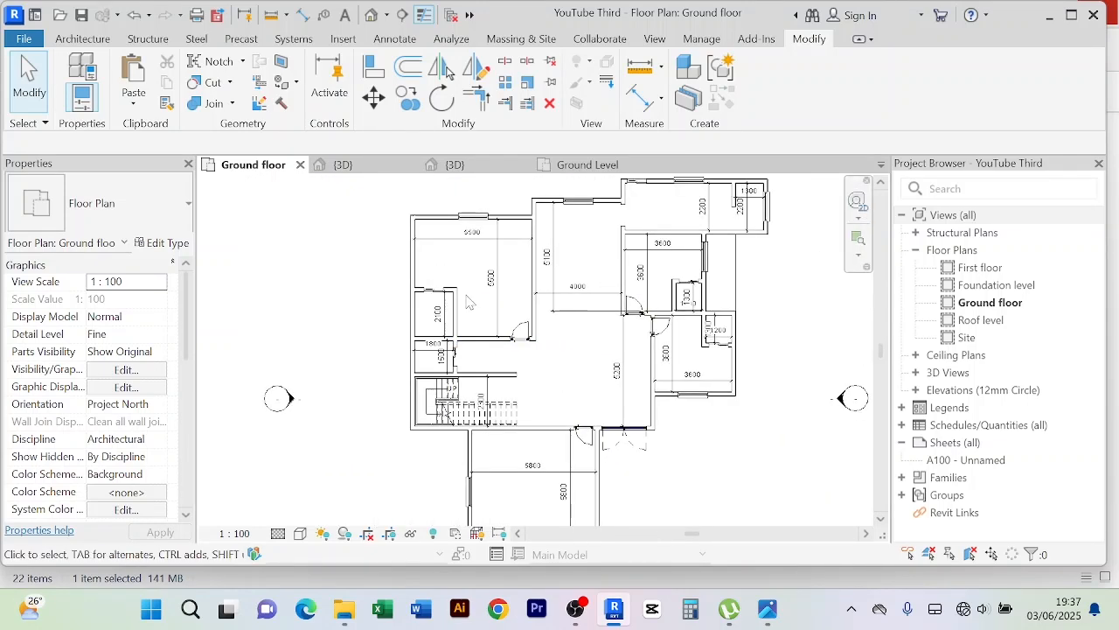
scroll(445, 294, up, 3)
scroll(448, 304, down, 2)
middle_drag(446, 303, 437, 320)
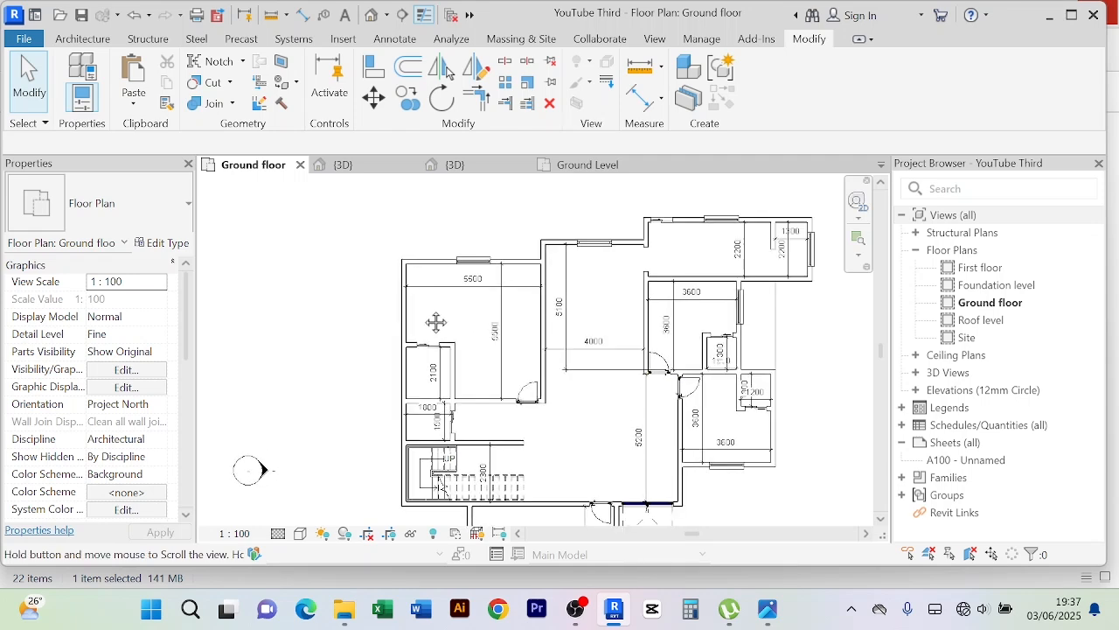
scroll(437, 320, up, 2)
scroll(424, 316, down, 1)
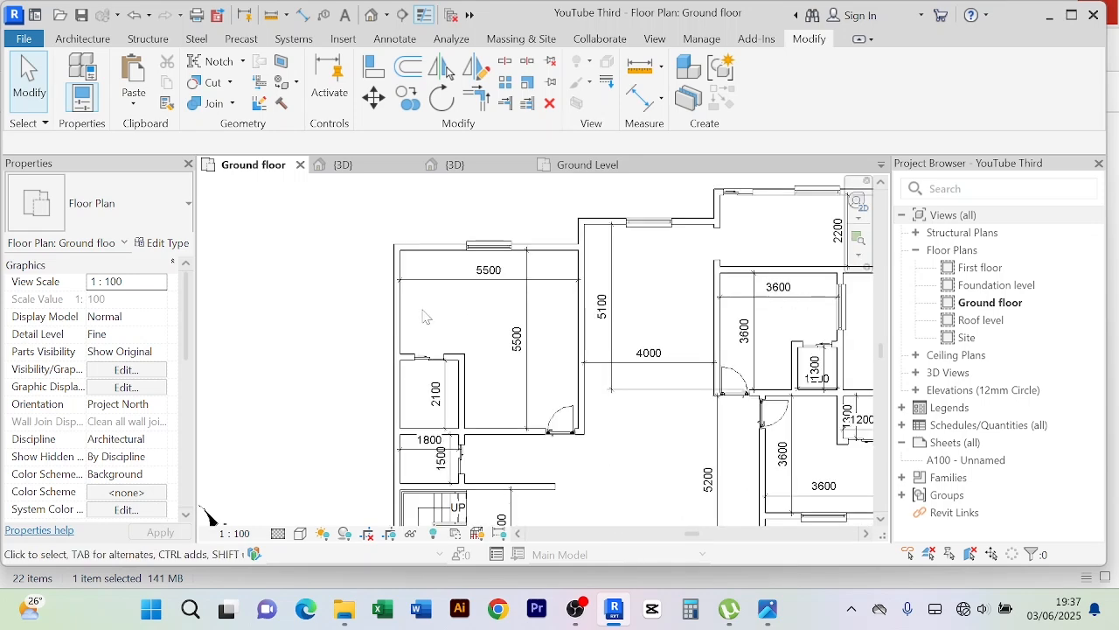
middle_drag(418, 315, 425, 280)
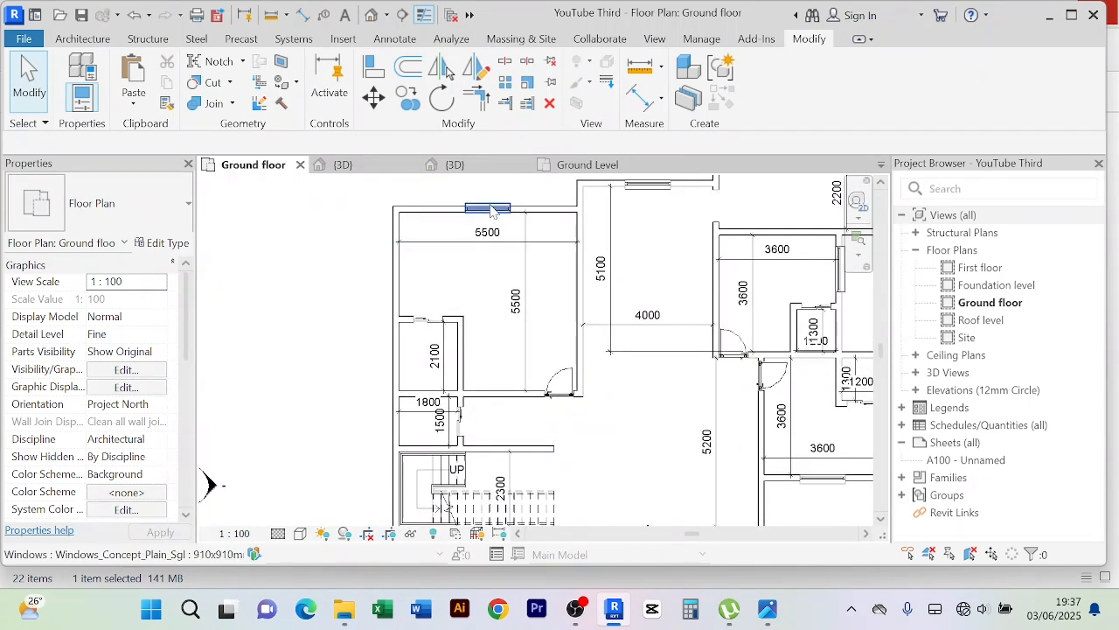
middle_drag(453, 323, 432, 268)
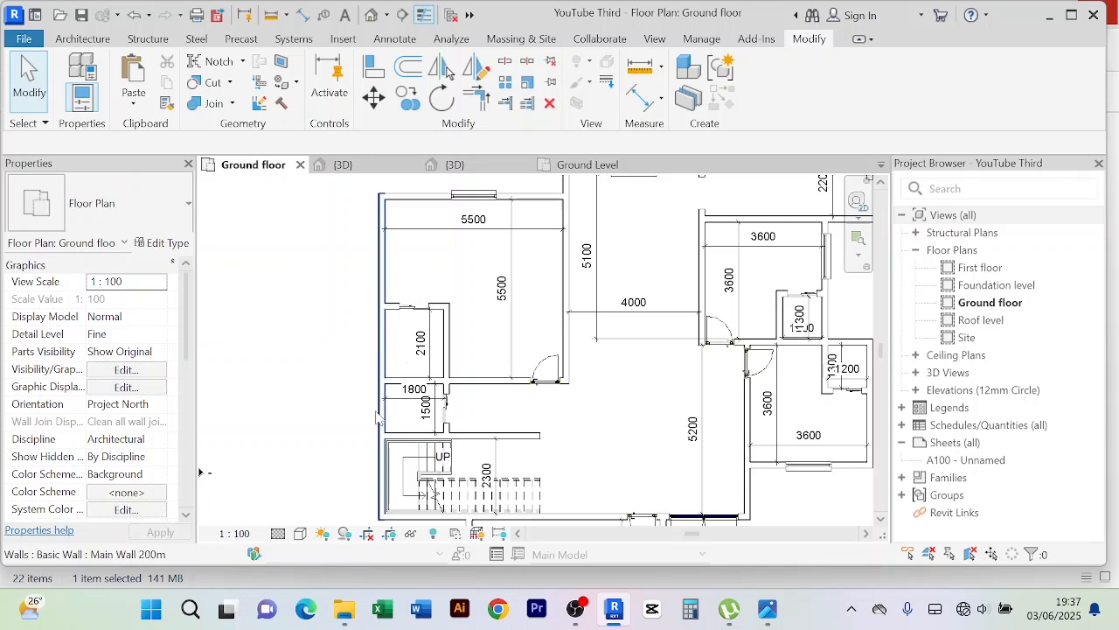
scroll(378, 418, down, 2)
scroll(376, 429, up, 3)
scroll(375, 456, down, 1)
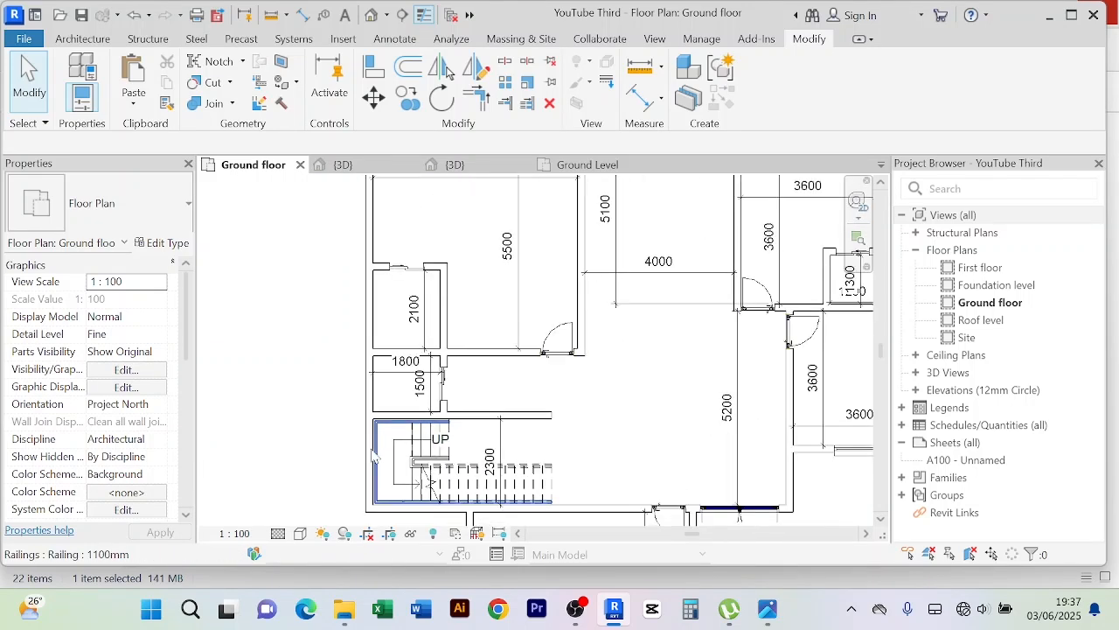
scroll(375, 455, up, 2)
scroll(374, 455, down, 3)
middle_drag(549, 449, 508, 380)
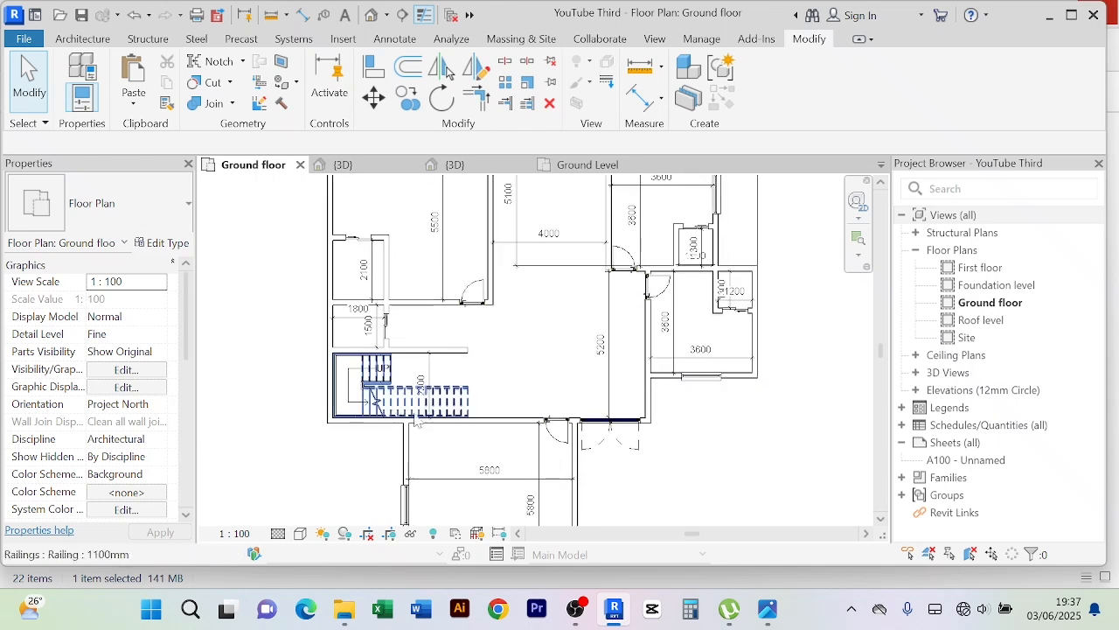
scroll(492, 401, down, 2)
scroll(496, 384, up, 3)
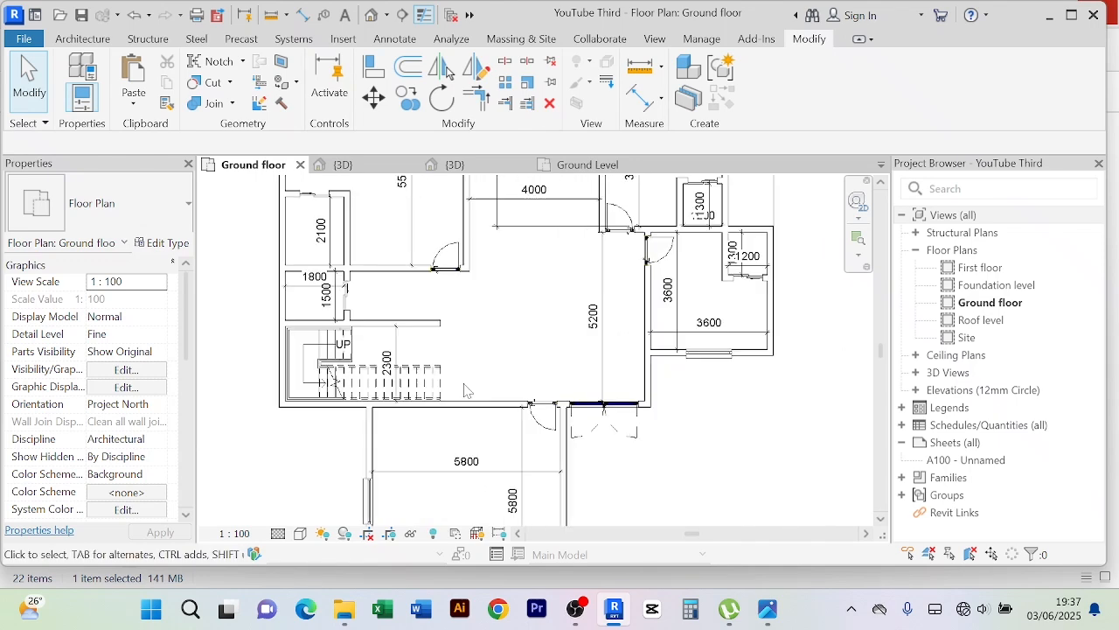
scroll(492, 389, down, 2)
middle_drag(490, 382, 492, 323)
middle_drag(625, 404, 592, 484)
middle_drag(668, 380, 680, 422)
scroll(640, 404, up, 2)
scroll(665, 377, down, 2)
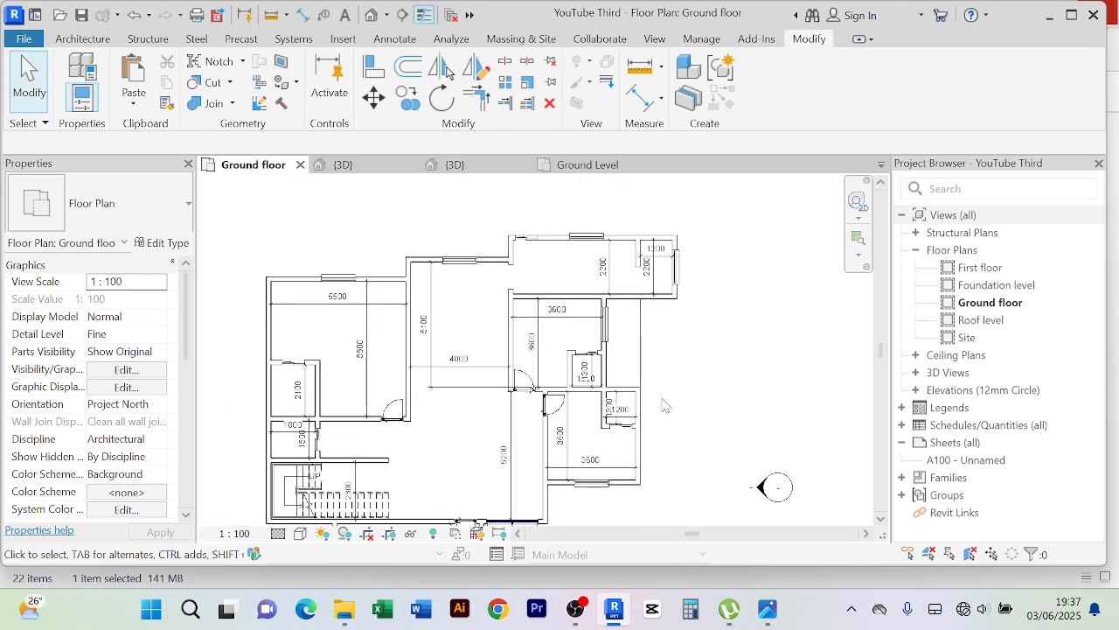
Switch to the reference house's Ground Level plan and copy the Slit window 910x910mm in the outer wall of the bedroom's bathroom
click(588, 165)
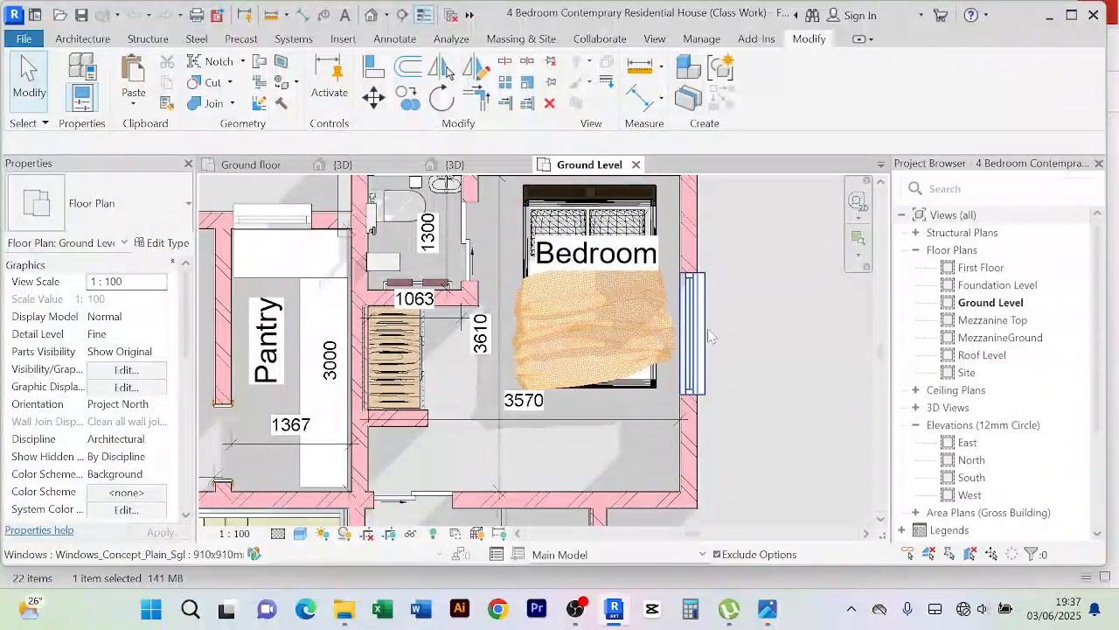
scroll(708, 329, down, 1)
middle_drag(739, 312, 742, 380)
scroll(535, 244, up, 1)
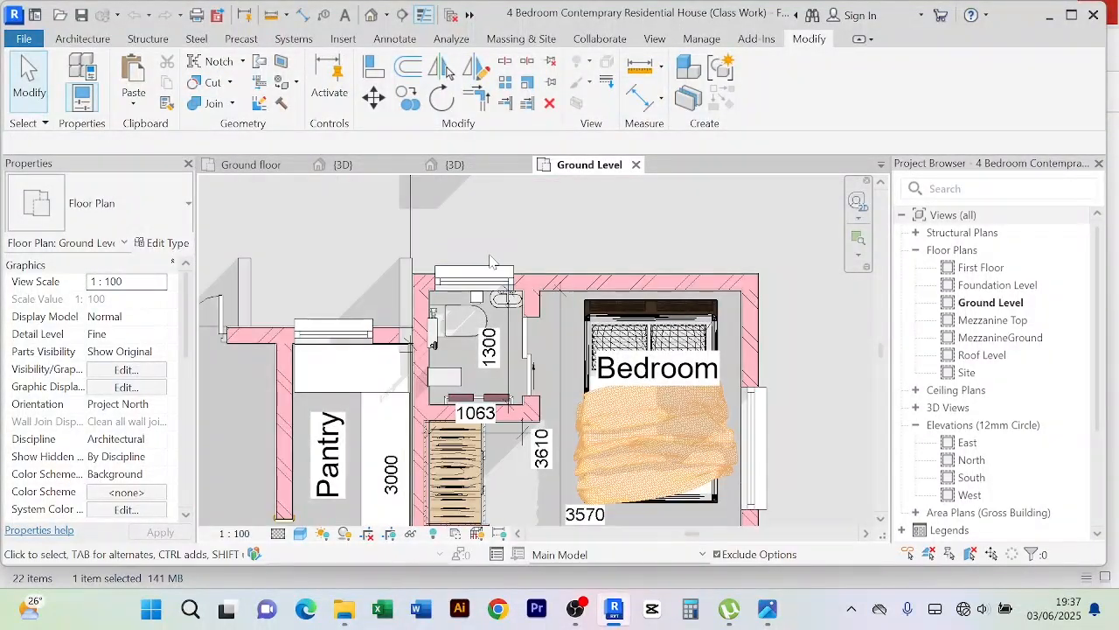
scroll(491, 266, down, 1)
click(500, 271)
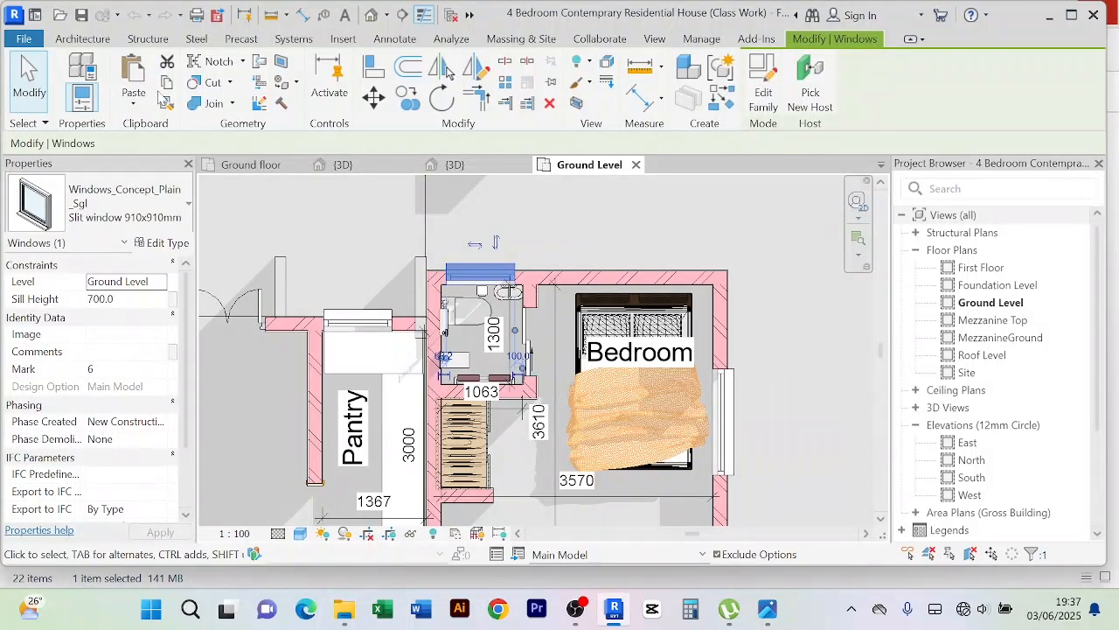
Paste the slit window into the Ground floor plan, in the outer wall of the upper bedroom's small room, 200 mm from its sliding door wall
click(250, 165)
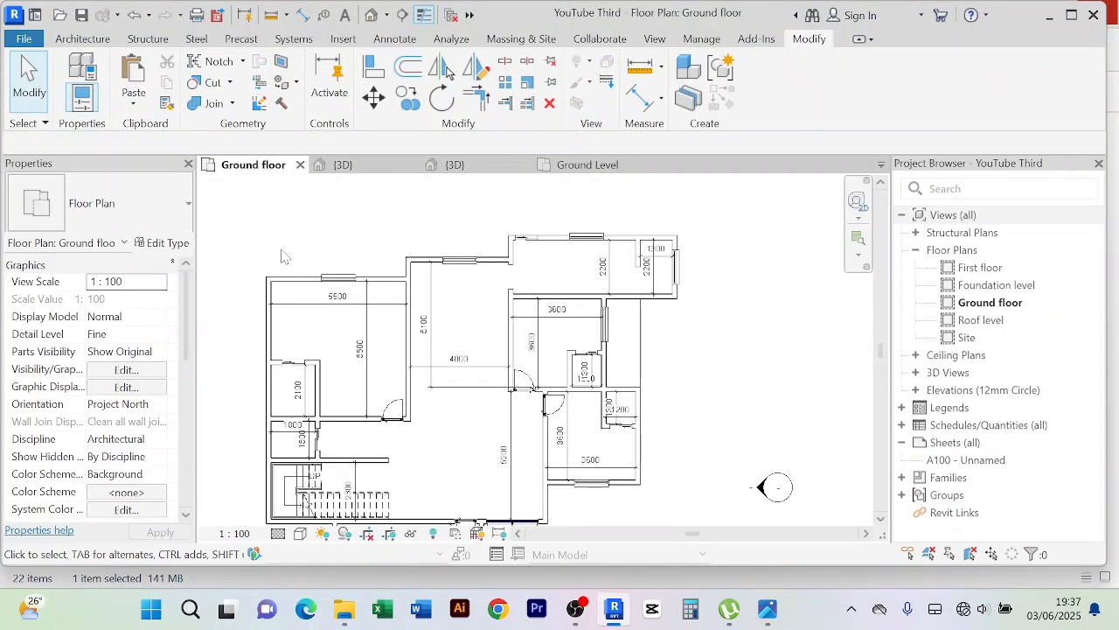
click(84, 40)
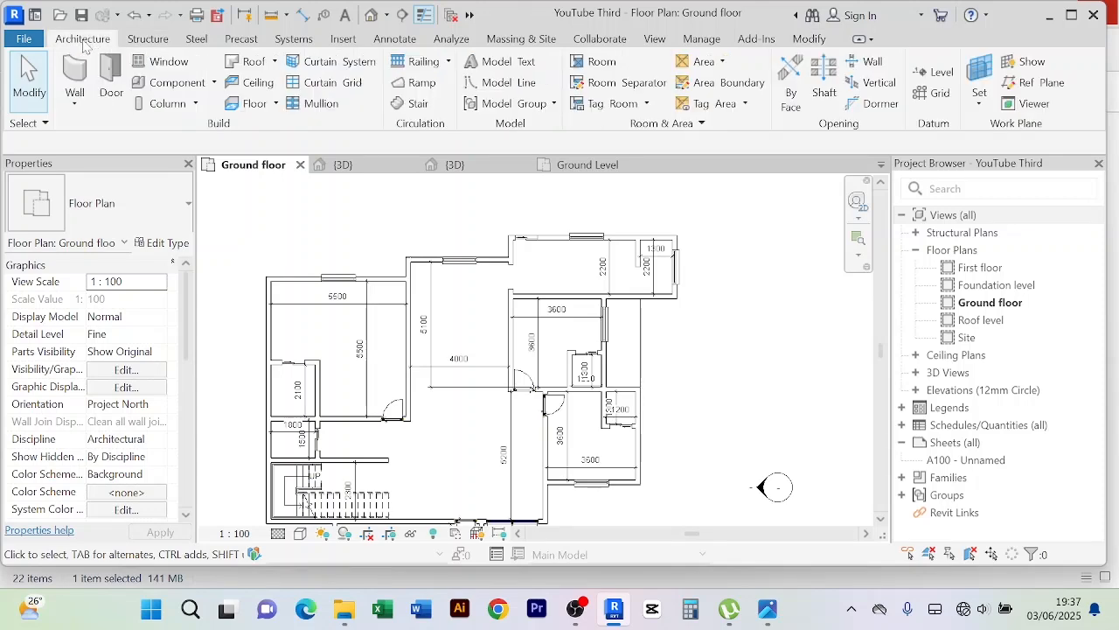
click(150, 62)
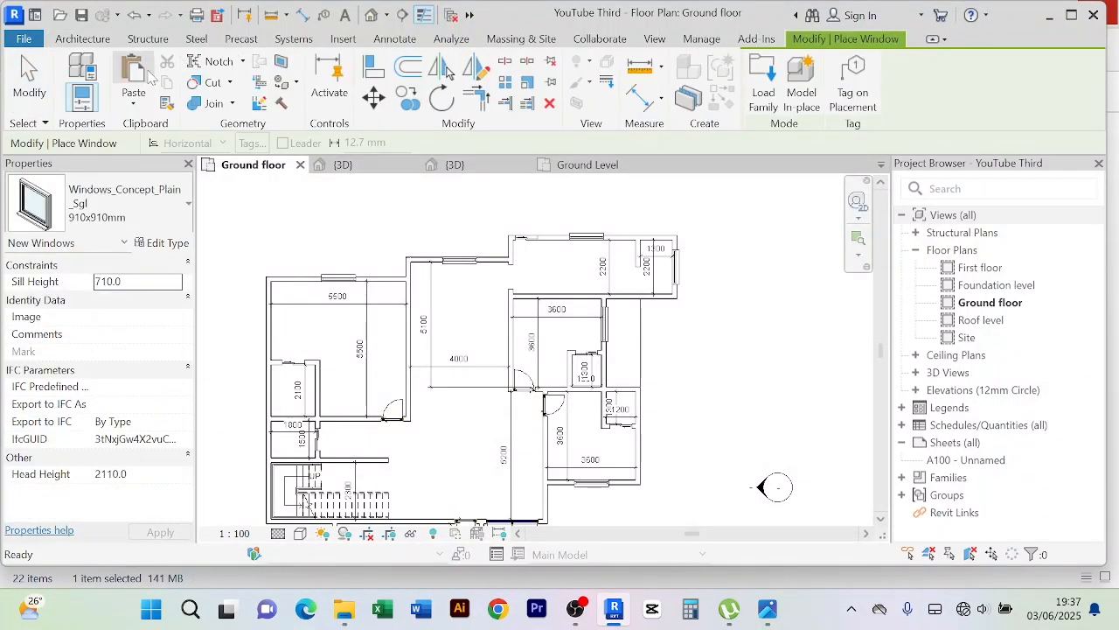
click(134, 77)
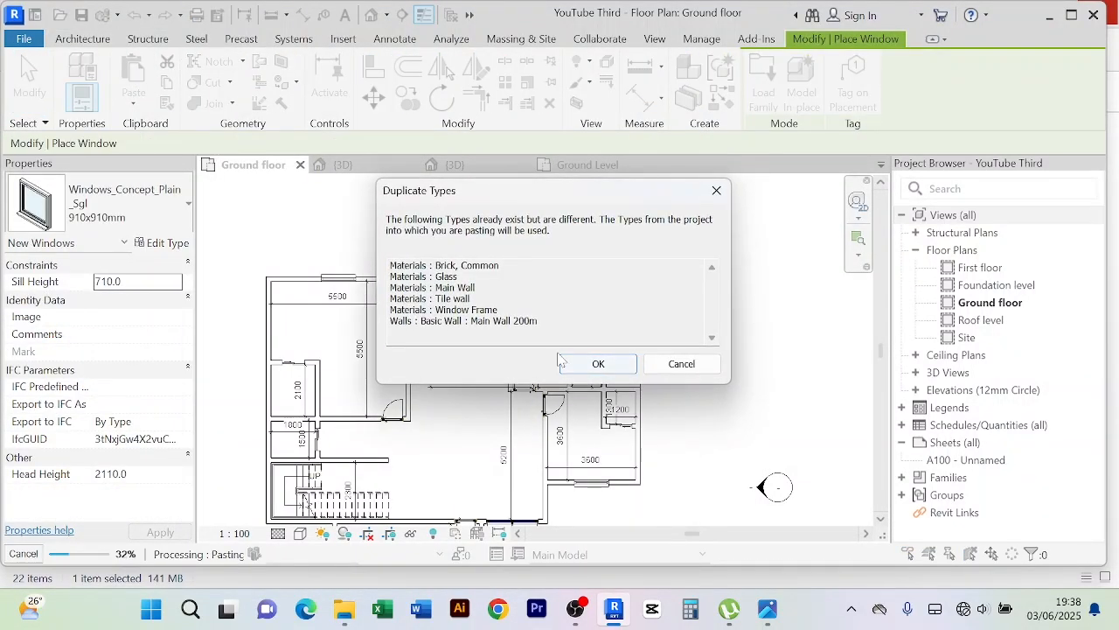
click(598, 363)
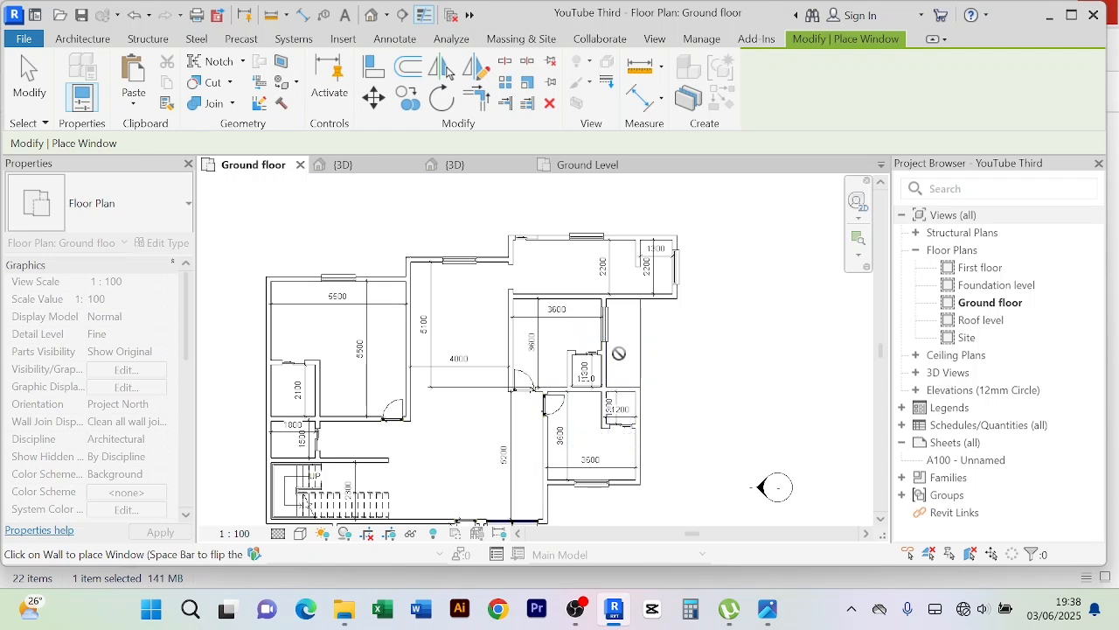
scroll(619, 370, up, 3)
scroll(619, 370, up, 2)
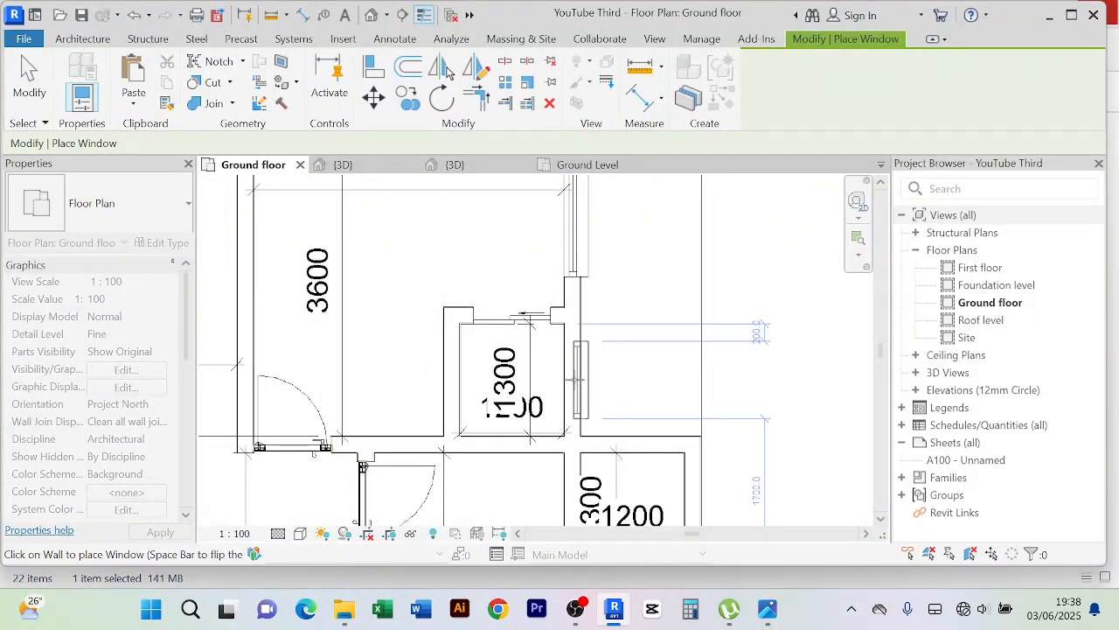
click(575, 379)
scroll(726, 398, down, 2)
middle_drag(727, 416, 684, 356)
scroll(695, 395, up, 2)
scroll(690, 369, down, 3)
scroll(666, 354, up, 1)
scroll(669, 359, up, 1)
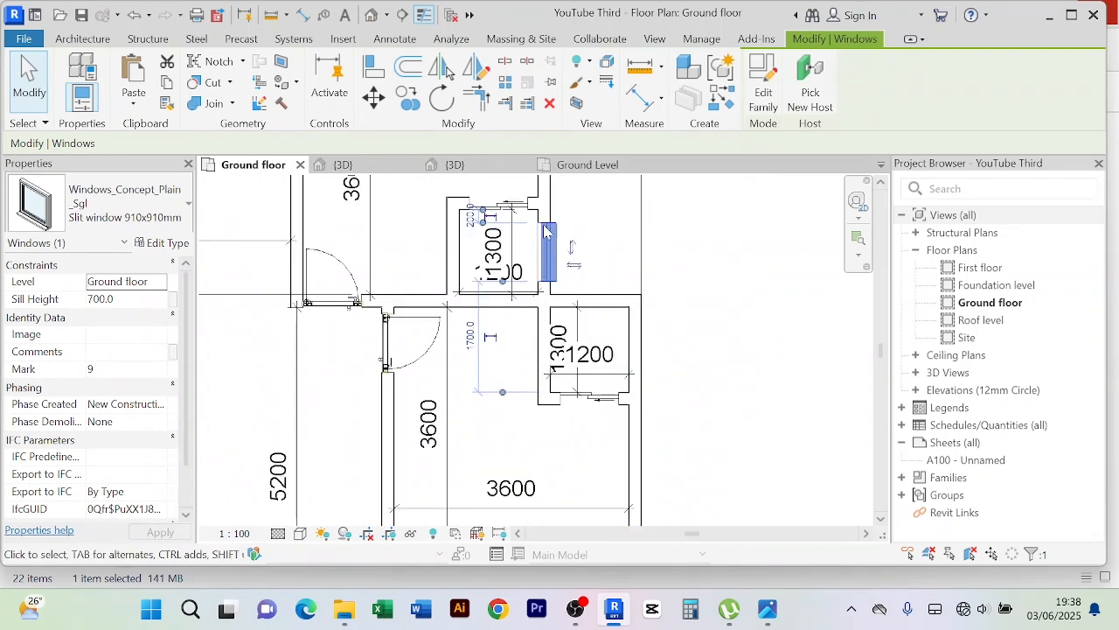
right_click(733, 238)
click(744, 47)
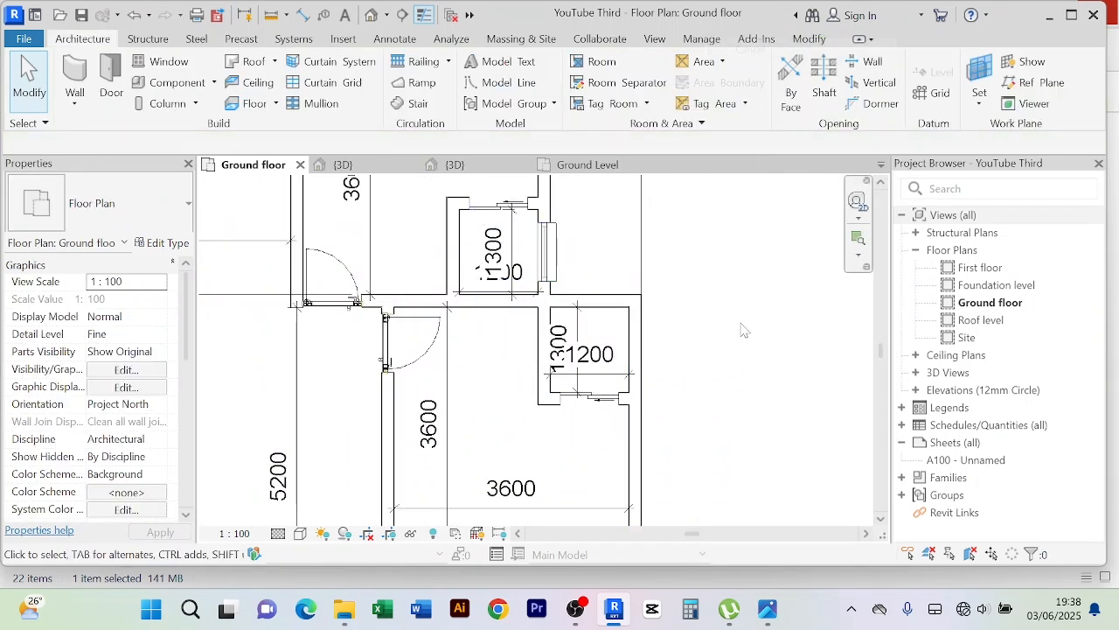
Place another Slit window 910x910mm in the outer wall of the lower bedroom's small room, with 200 mm clearance at both ends
click(566, 251)
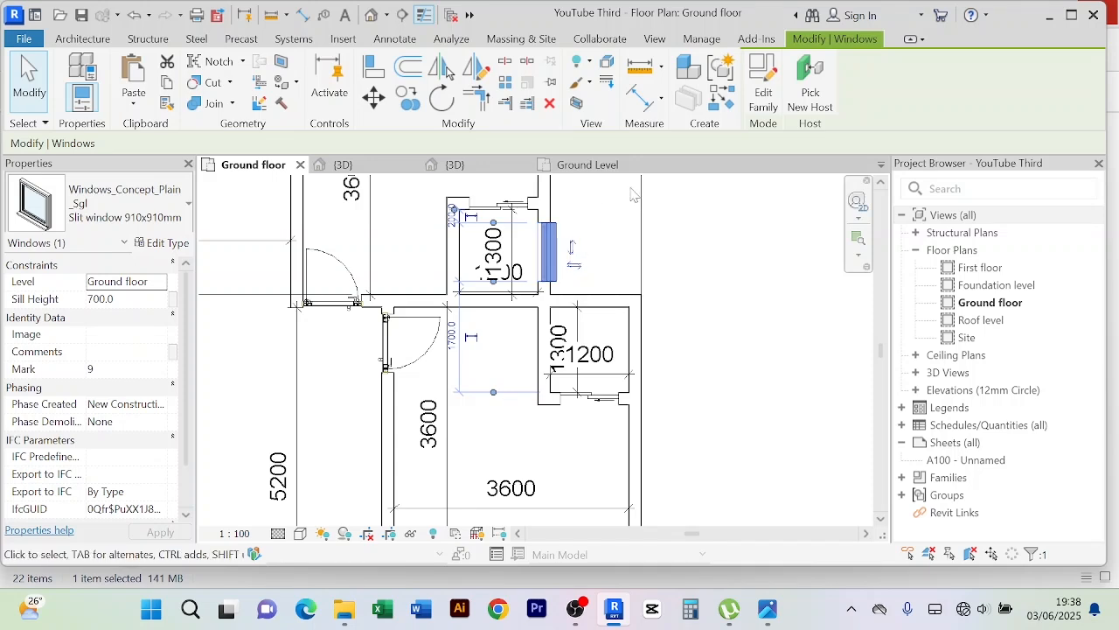
click(726, 107)
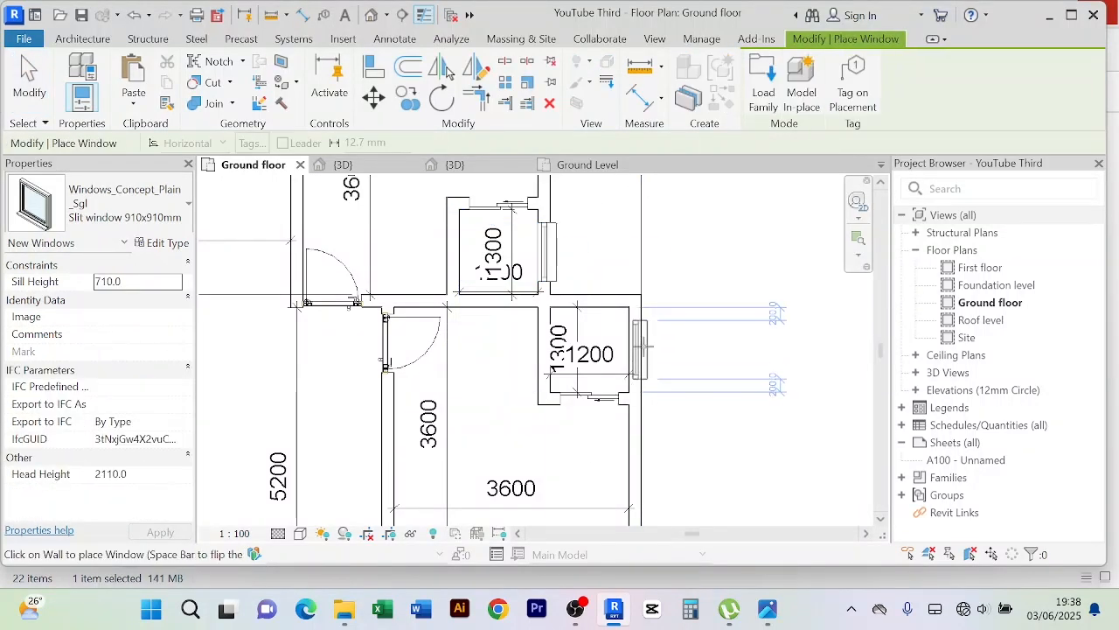
click(645, 348)
scroll(688, 343, down, 2)
middle_drag(698, 432, 721, 359)
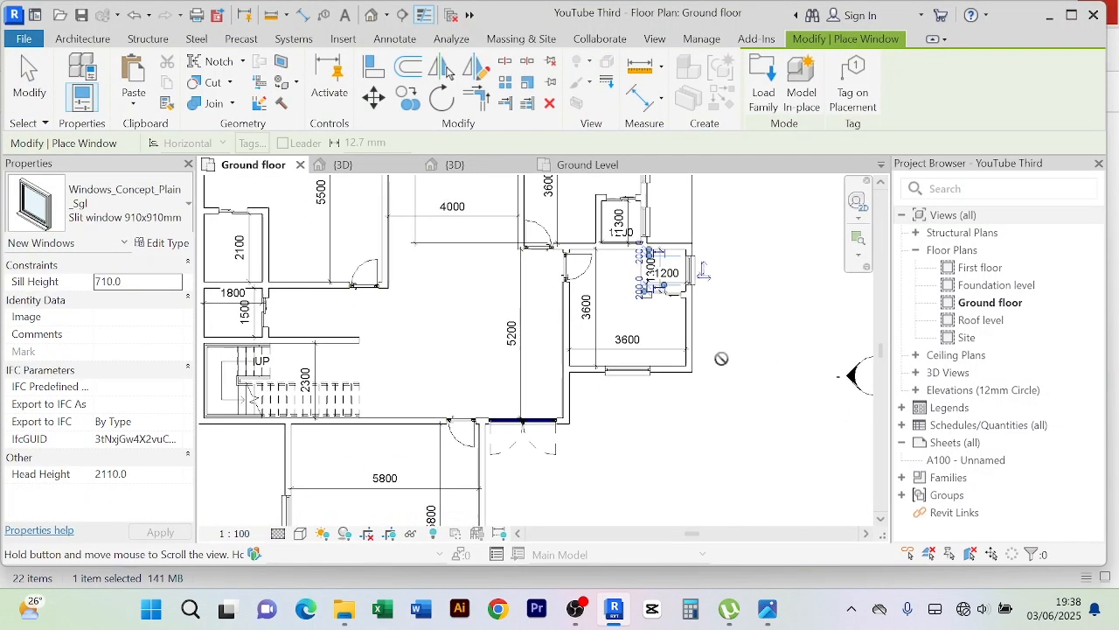
Place slit windows in the outer walls of the 1800 by 1500 mm room and the stairwell, with end clearances of 300 mm and 700 mm respectively
middle_drag(245, 362, 562, 354)
scroll(510, 339, up, 3)
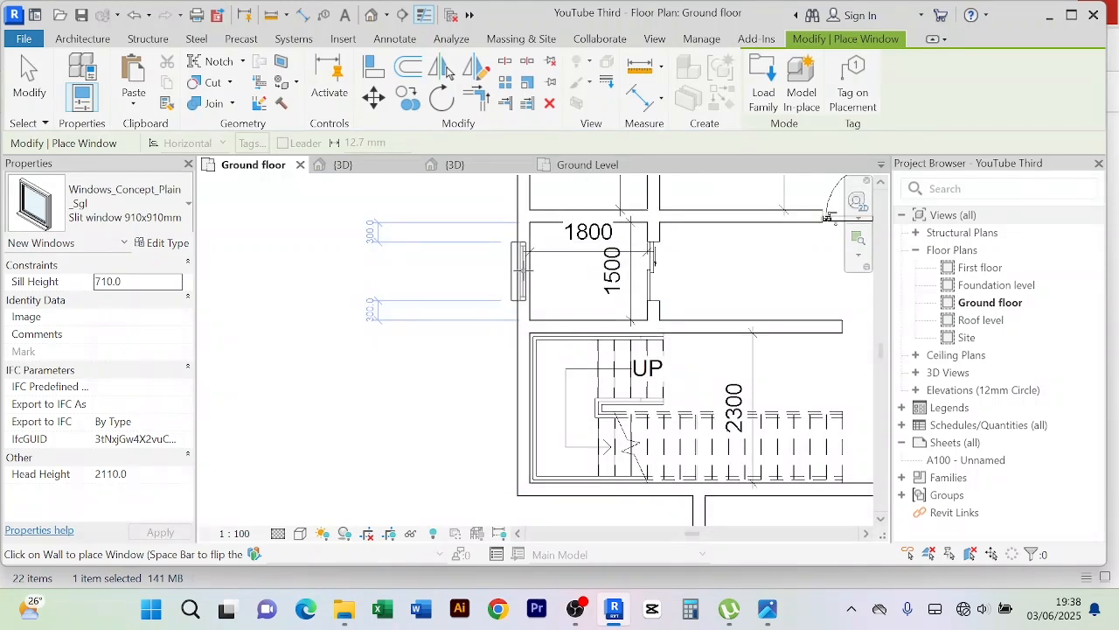
click(520, 271)
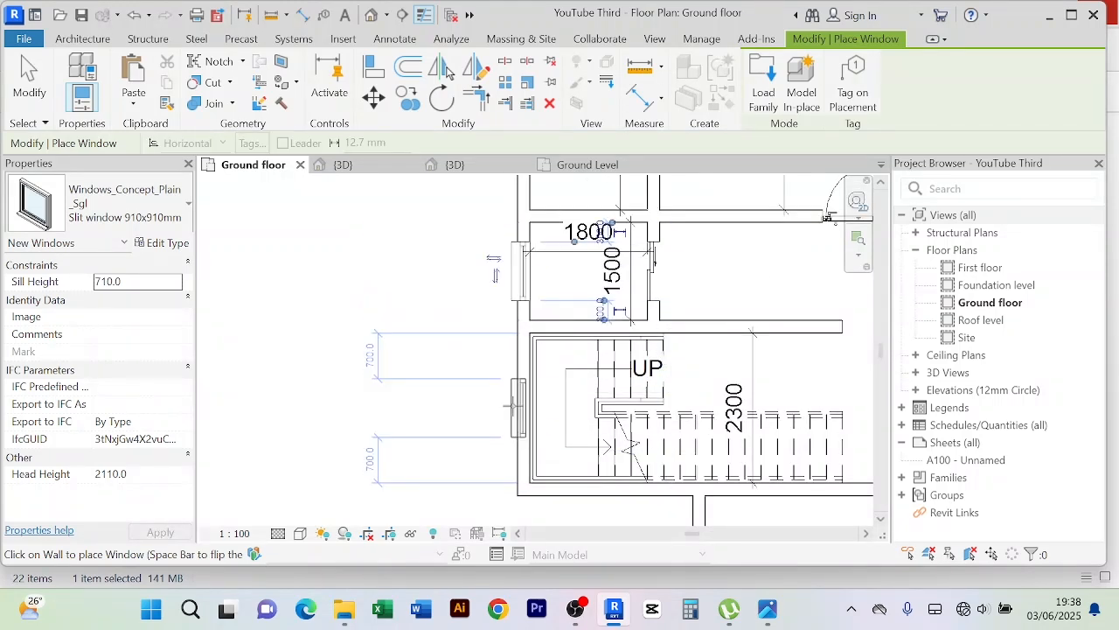
scroll(430, 365, down, 3)
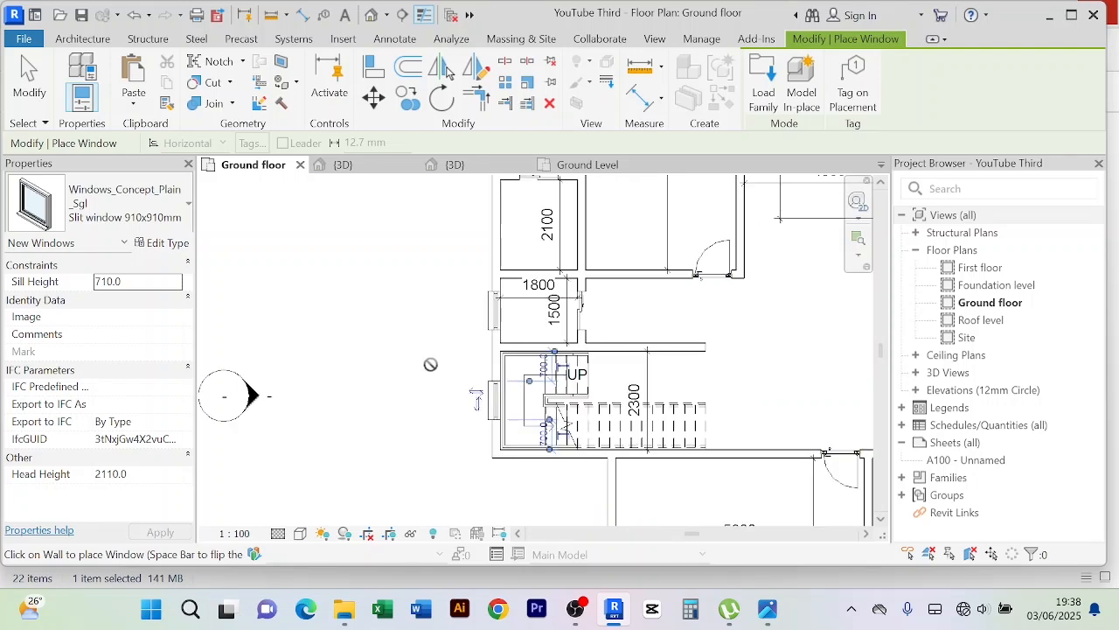
middle_drag(425, 378, 446, 296)
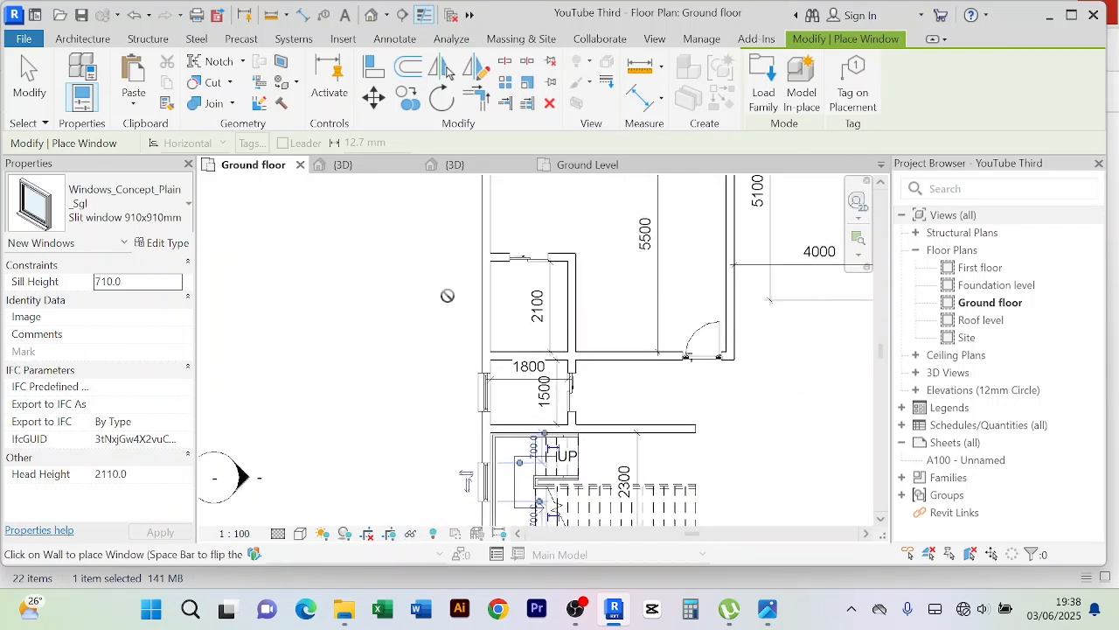
Place a Slit window 910x910mm in the outer wall of the 2100 mm room, with 600 mm clearance at both ends
middle_drag(441, 397, 439, 327)
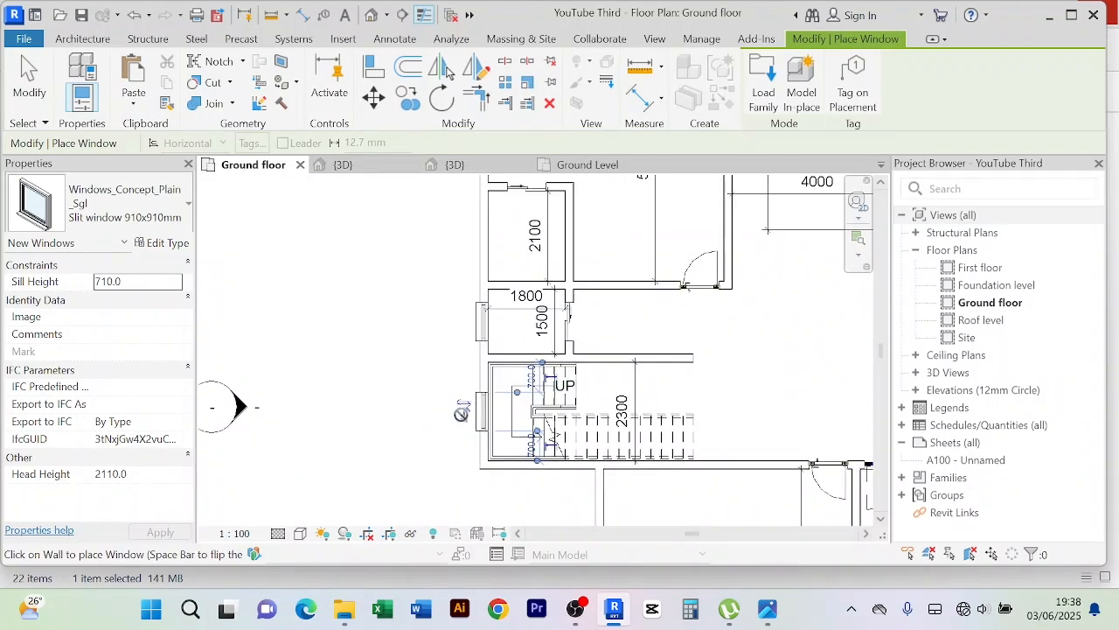
middle_drag(423, 386, 423, 430)
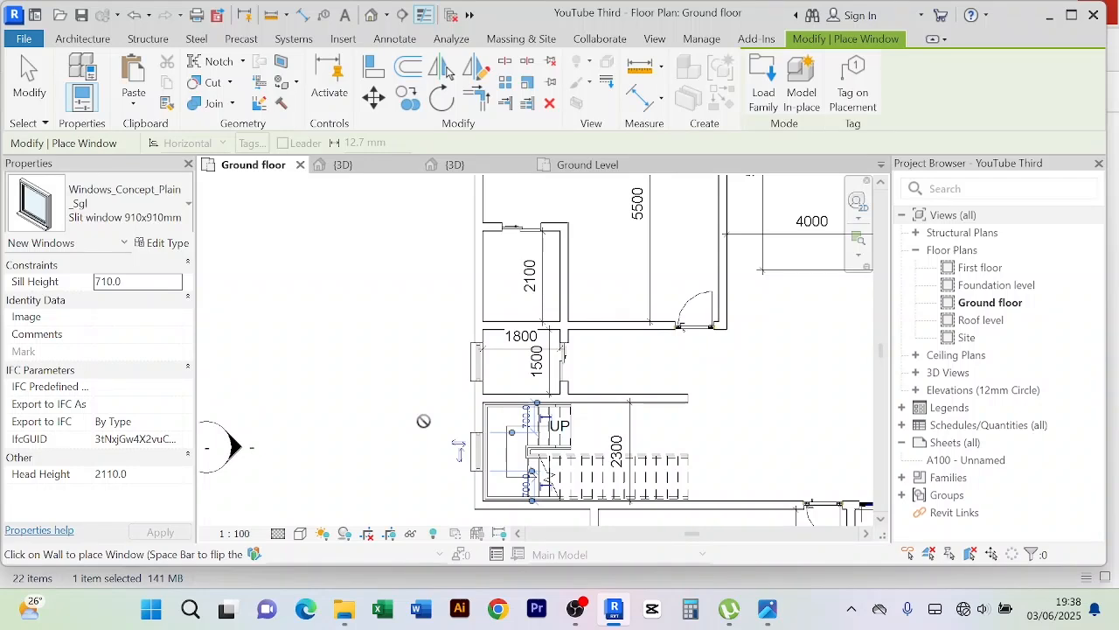
middle_drag(433, 279, 425, 375)
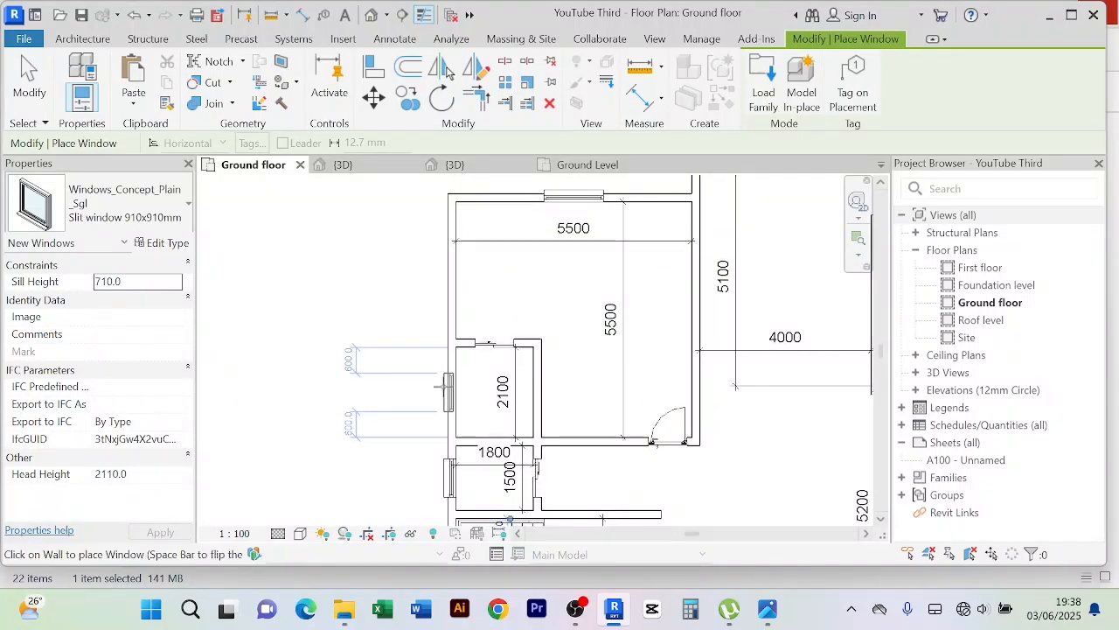
click(443, 386)
right_click(352, 282)
click(387, 297)
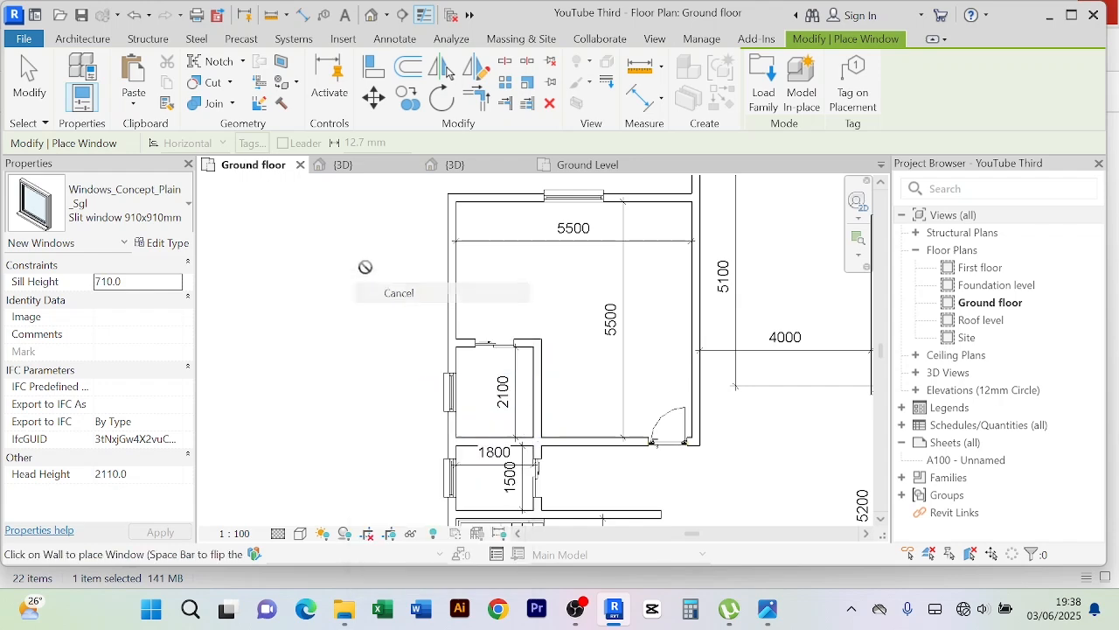
right_click(366, 266)
click(390, 280)
Create a window similar to the 5500 by 5500 mm bedroom's 910x910mm one in its other outer wall, with 900 mm clearance at both ends
scroll(454, 263, down, 2)
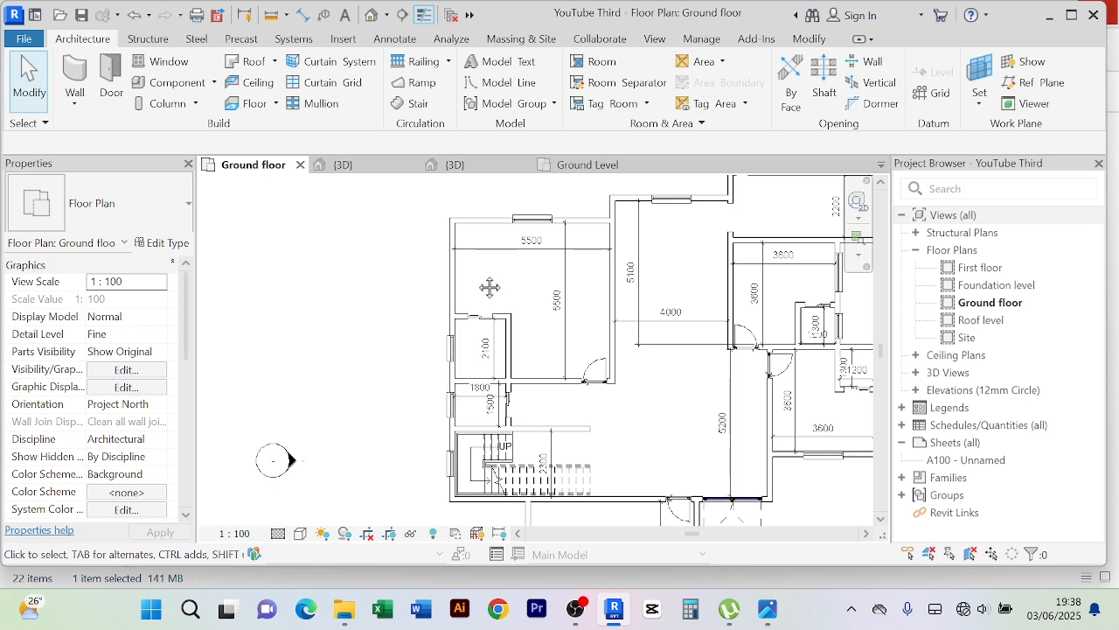
middle_drag(479, 282, 479, 317)
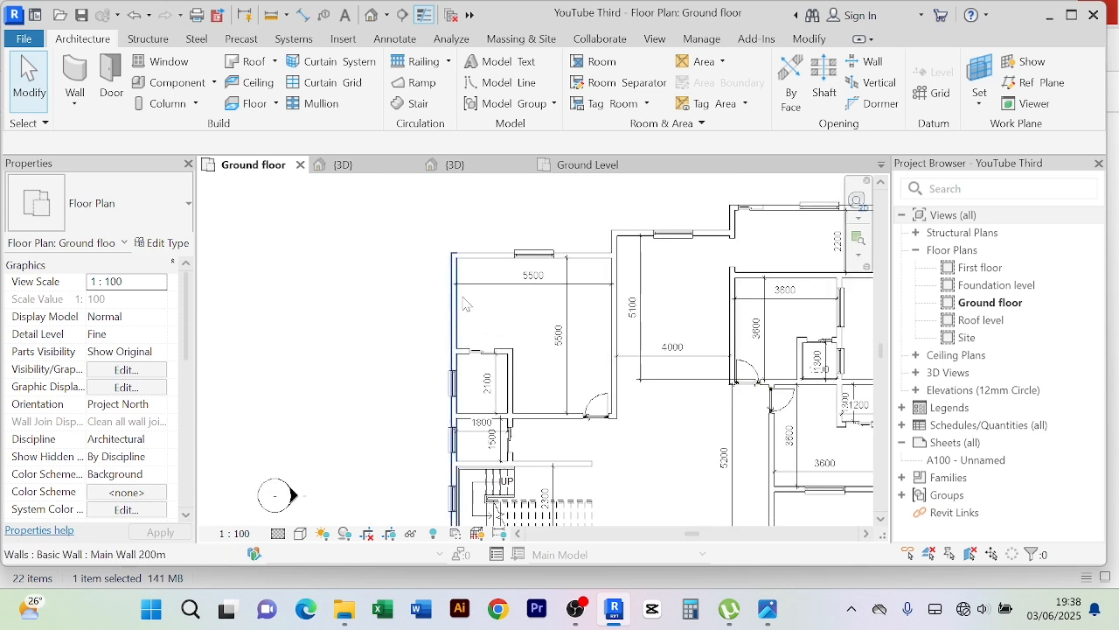
click(531, 255)
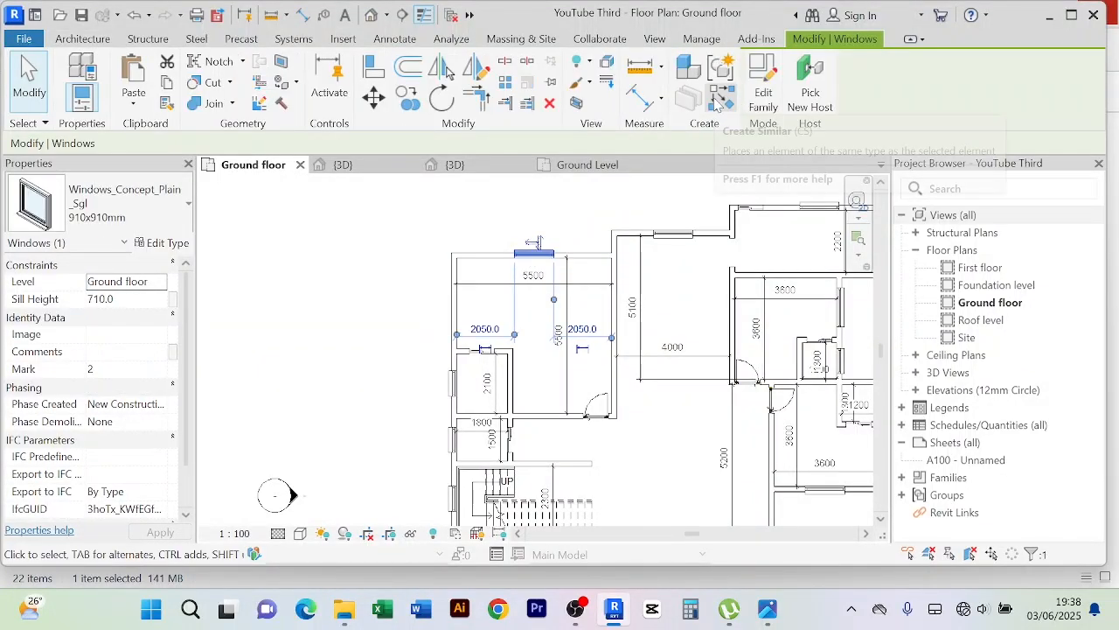
click(717, 98)
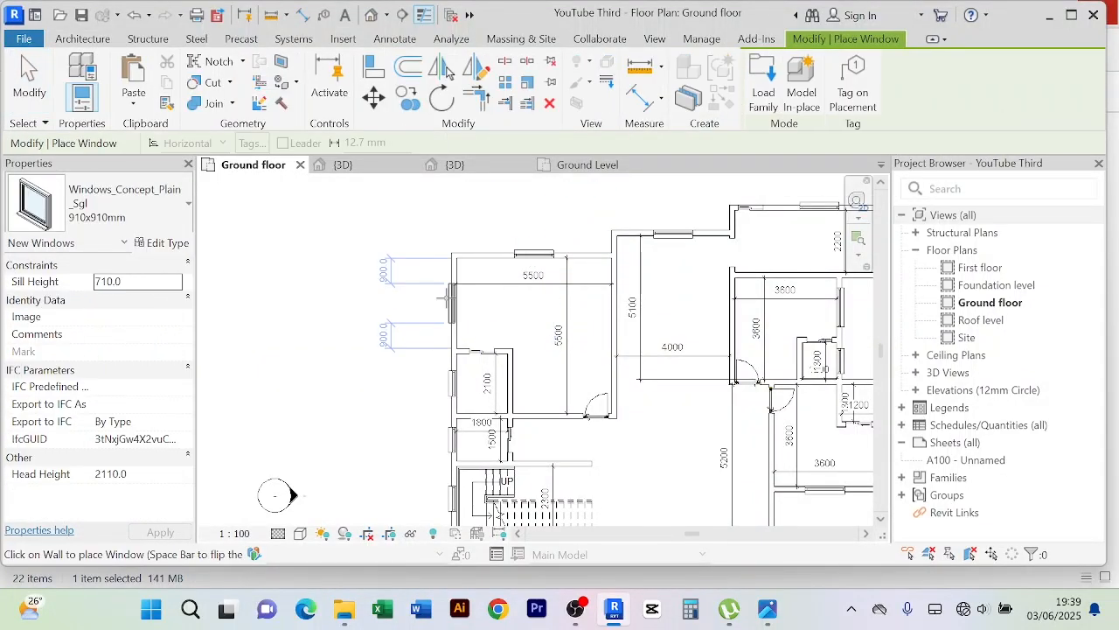
right_click(359, 248)
right_click(376, 249)
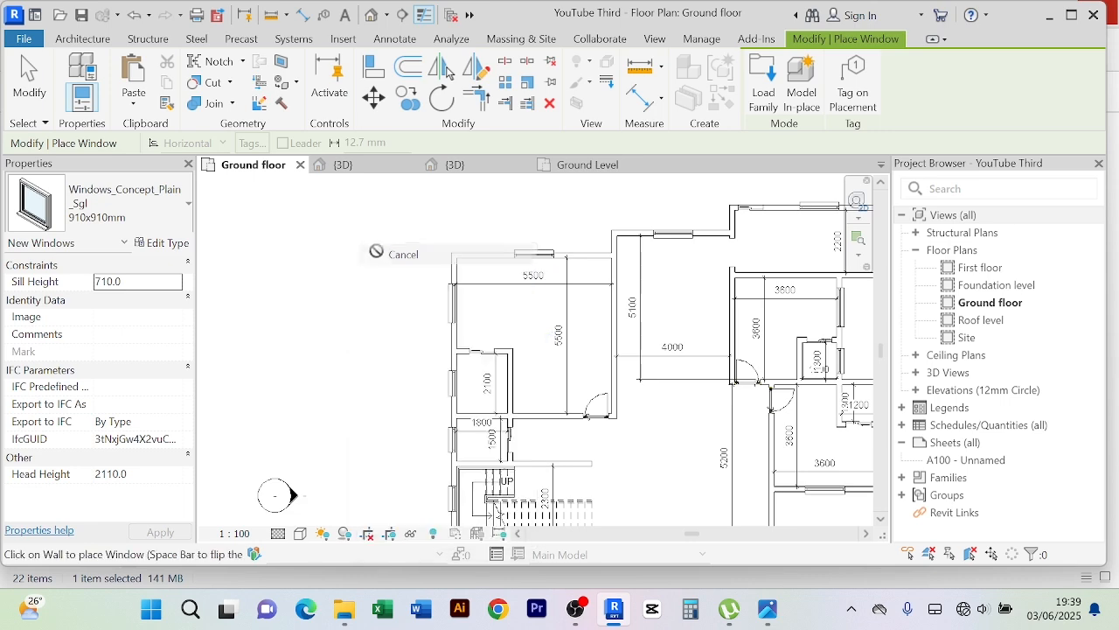
click(405, 259)
right_click(368, 223)
click(404, 230)
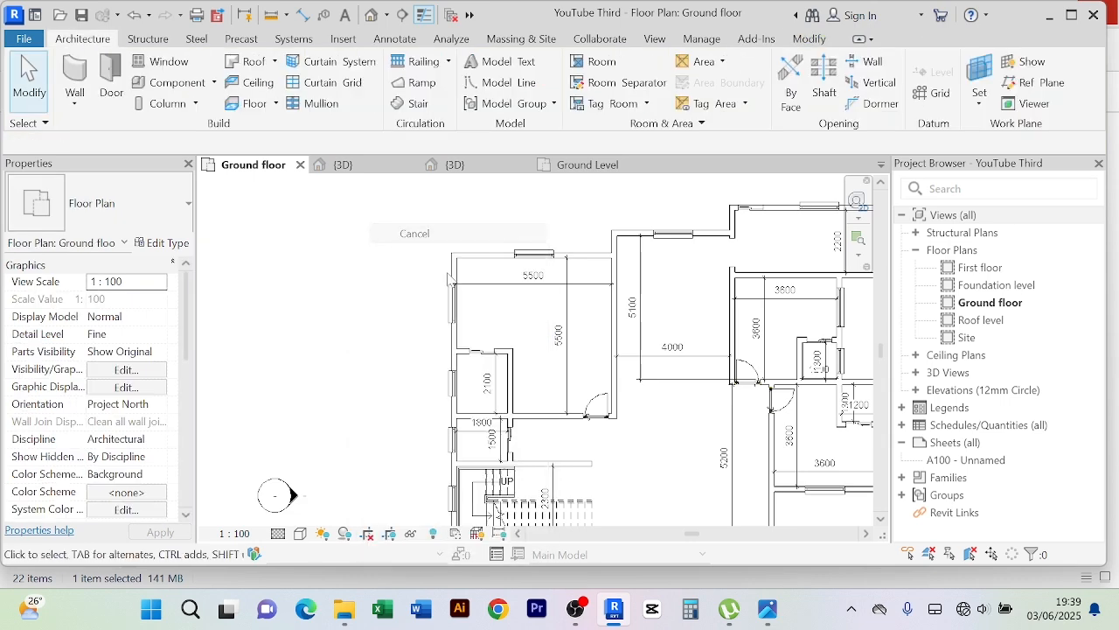
Set the head height of the new 910x910mm window in the 5500 by 5500 mm bedroom to 2500 mm
click(453, 306)
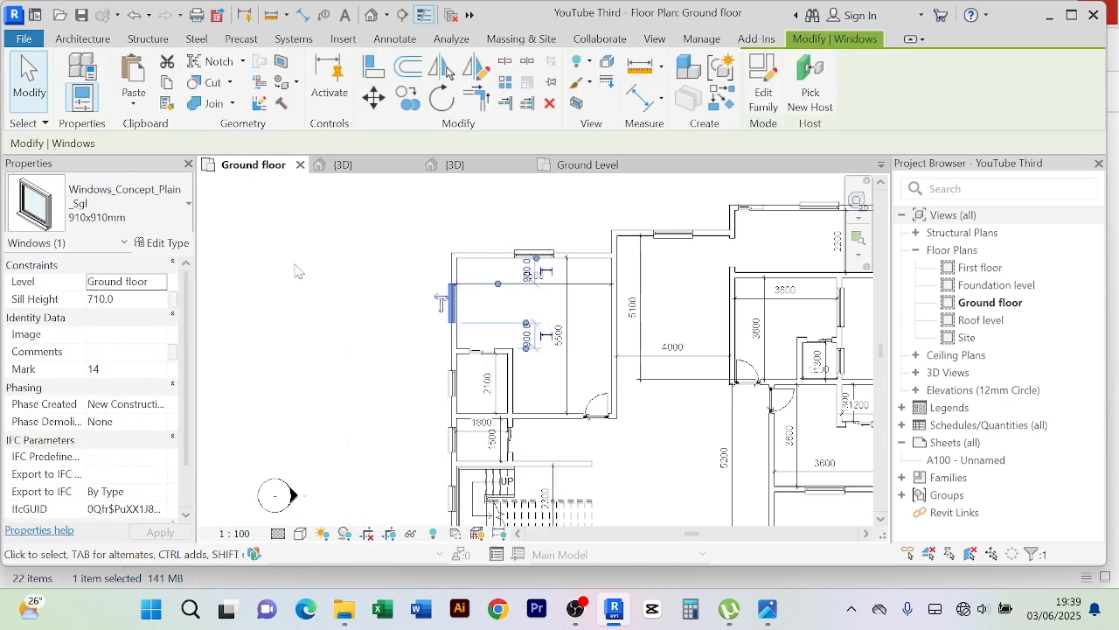
scroll(298, 265, down, 1)
middle_drag(318, 287, 322, 258)
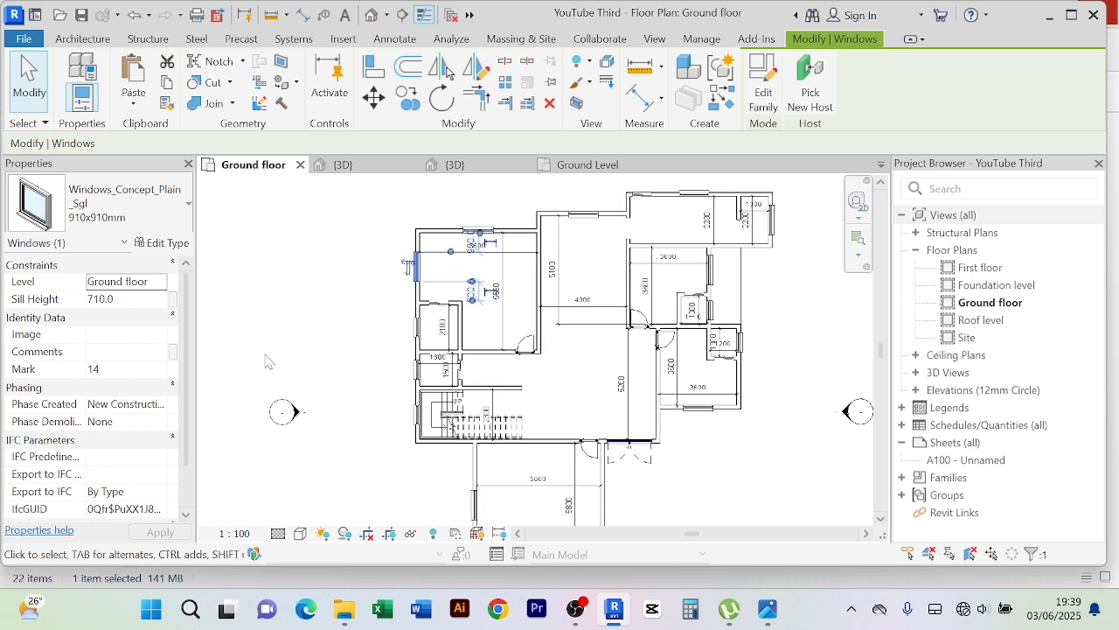
scroll(140, 452, down, 1)
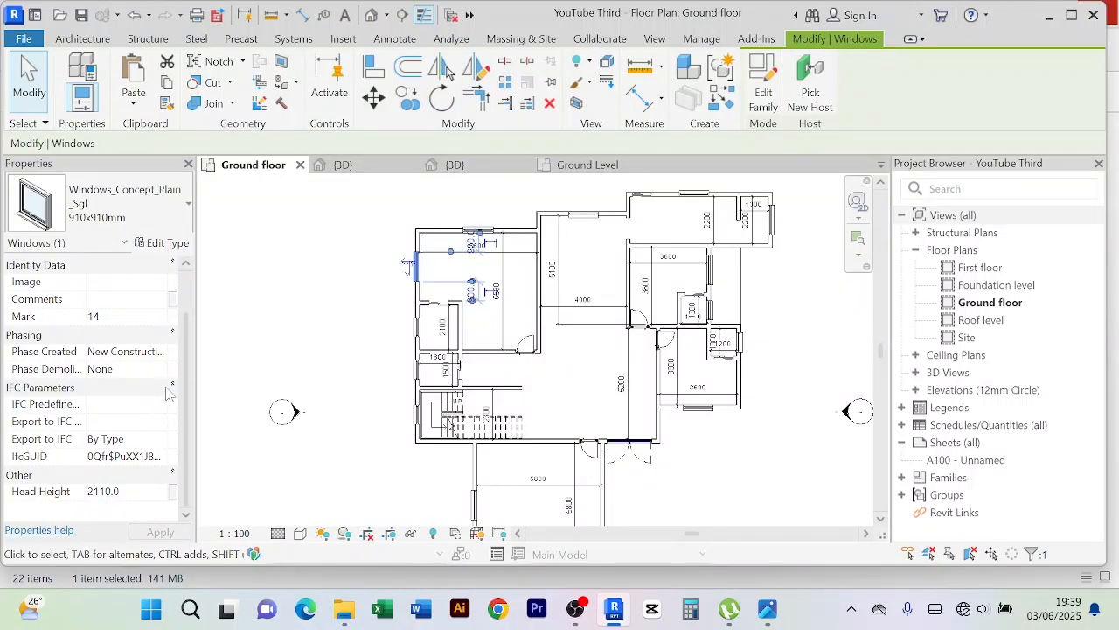
click(167, 243)
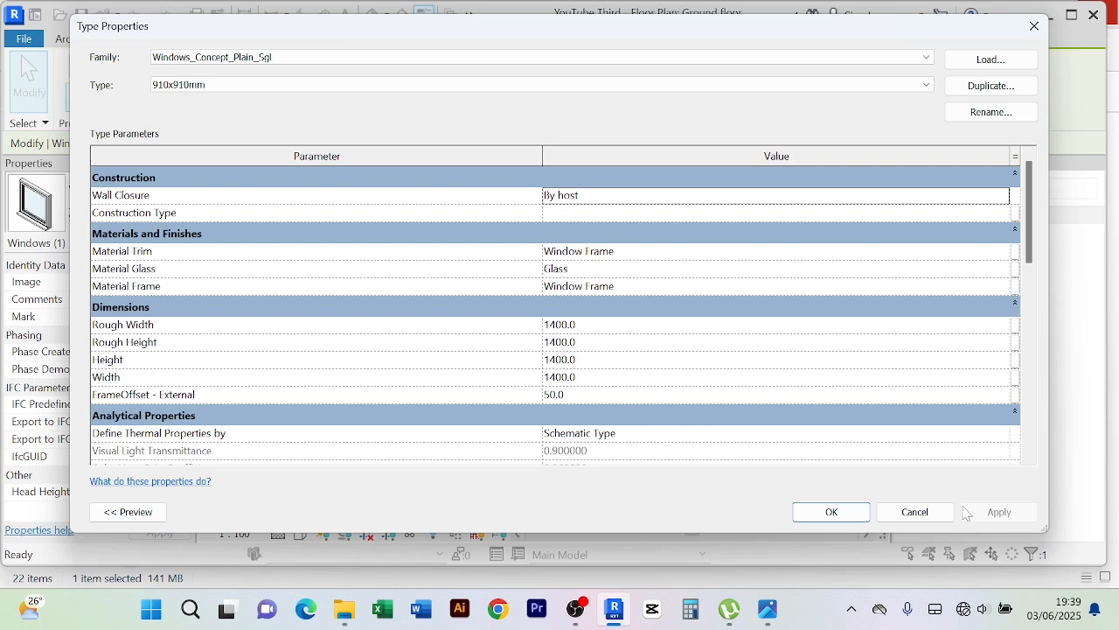
click(916, 511)
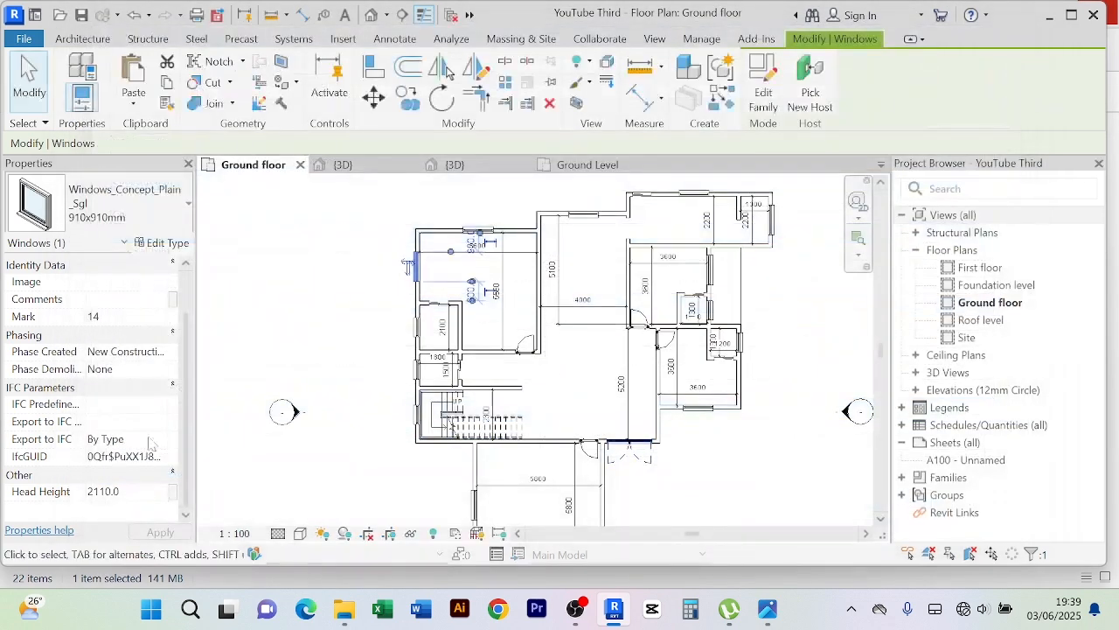
click(142, 494)
text(2)
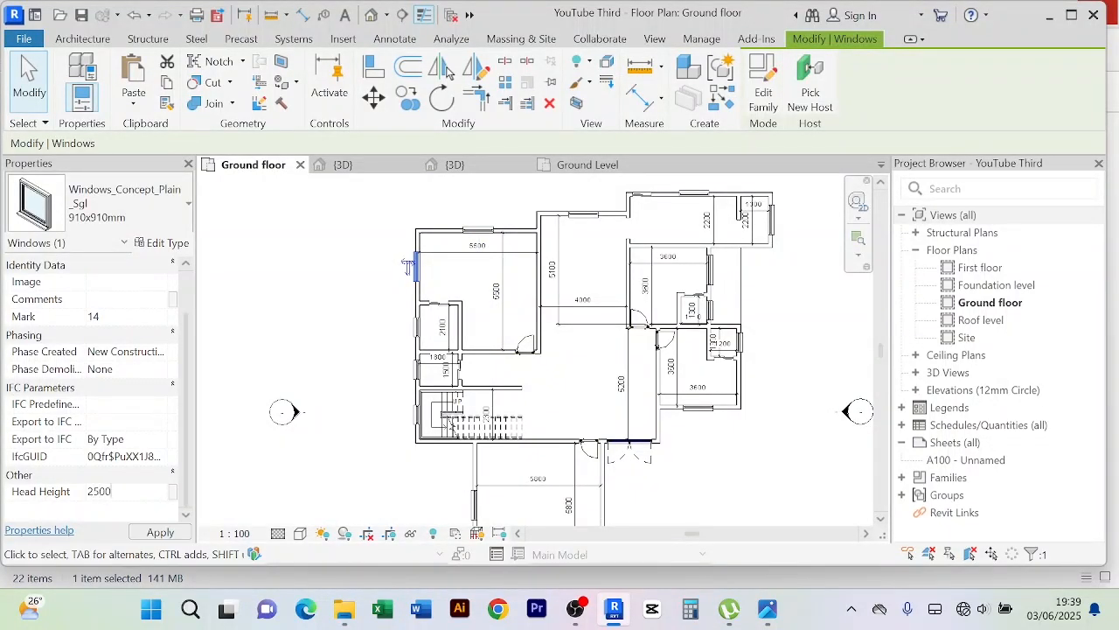
key(Return)
click(350, 308)
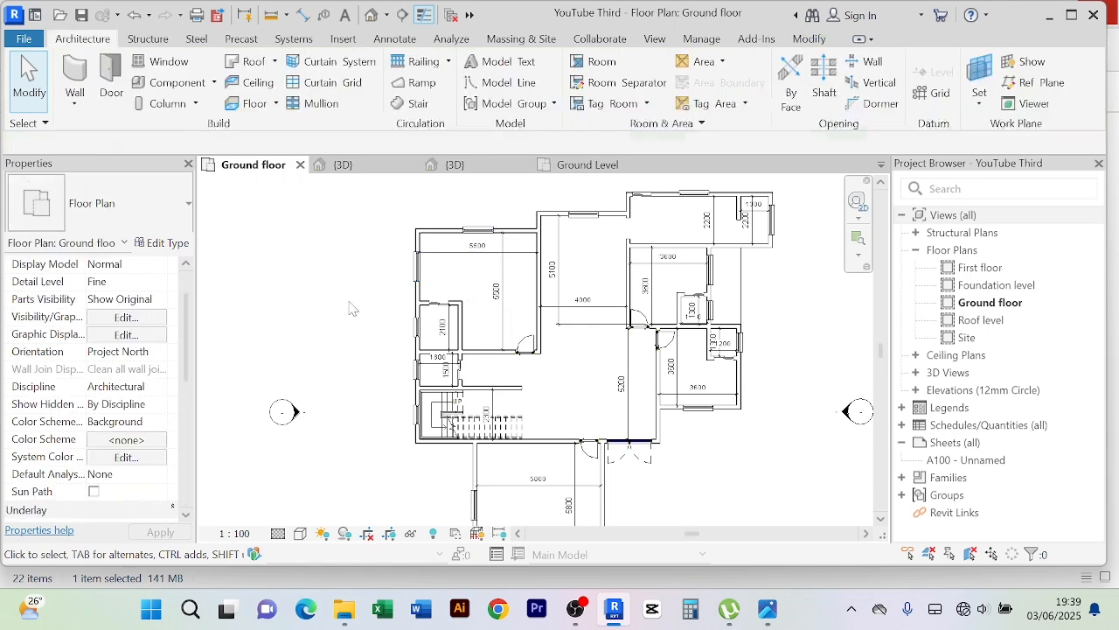
In the house's 3D view, select all visible instances of the Slit window 910x910mm and set their head height to 2500 mm
click(343, 164)
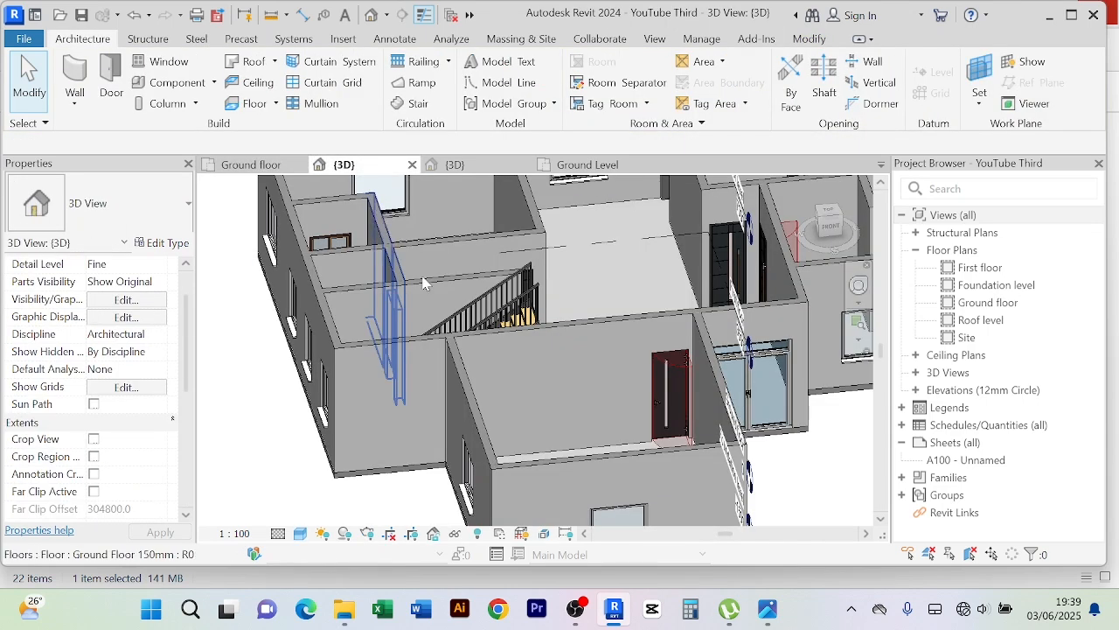
mouse_move(374, 414)
middle_down()
mouse_move(387, 432)
mouse_move(385, 377)
mouse_move(408, 387)
mouse_move(545, 314)
mouse_move(533, 323)
middle_up()
click(459, 361)
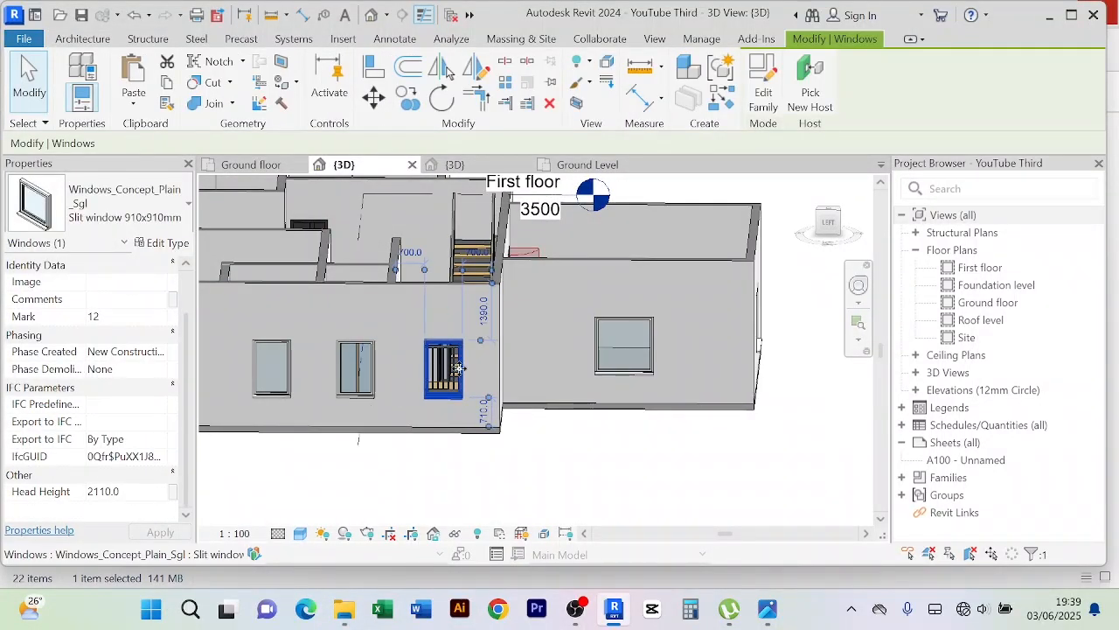
right_click(458, 368)
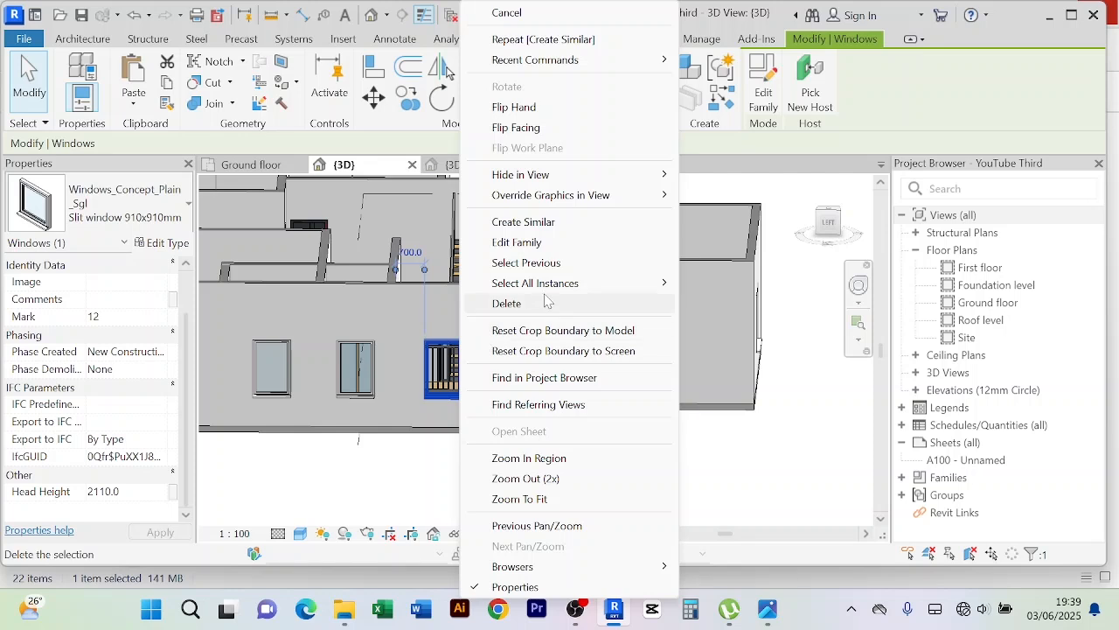
mouse_move(553, 284)
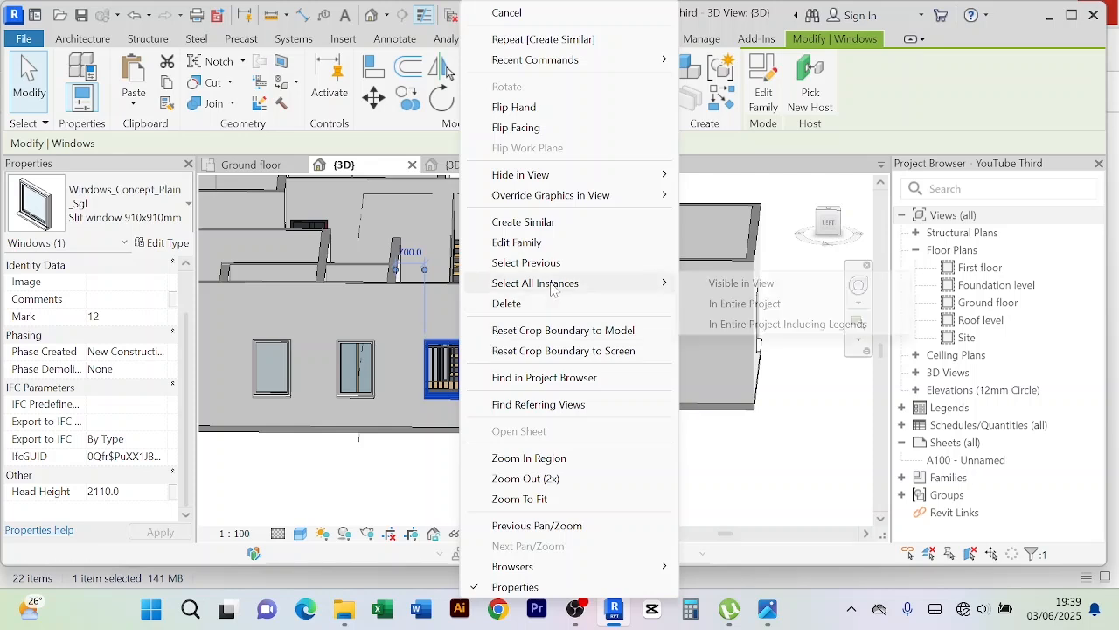
click(762, 285)
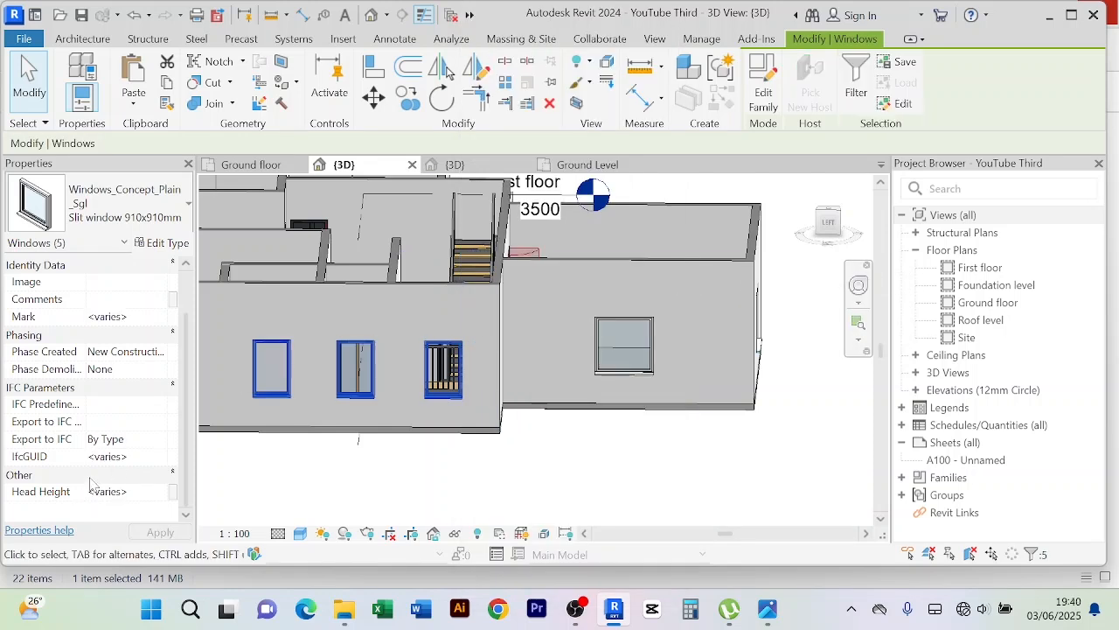
click(135, 493)
double_click(108, 491)
text(25)
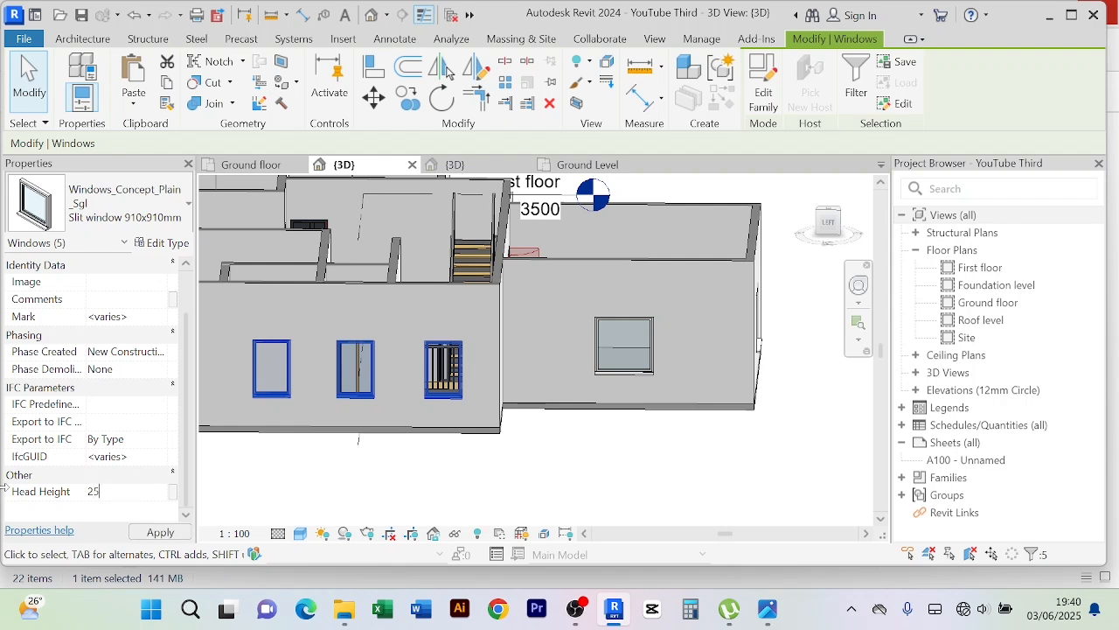
text(00)
key(Return)
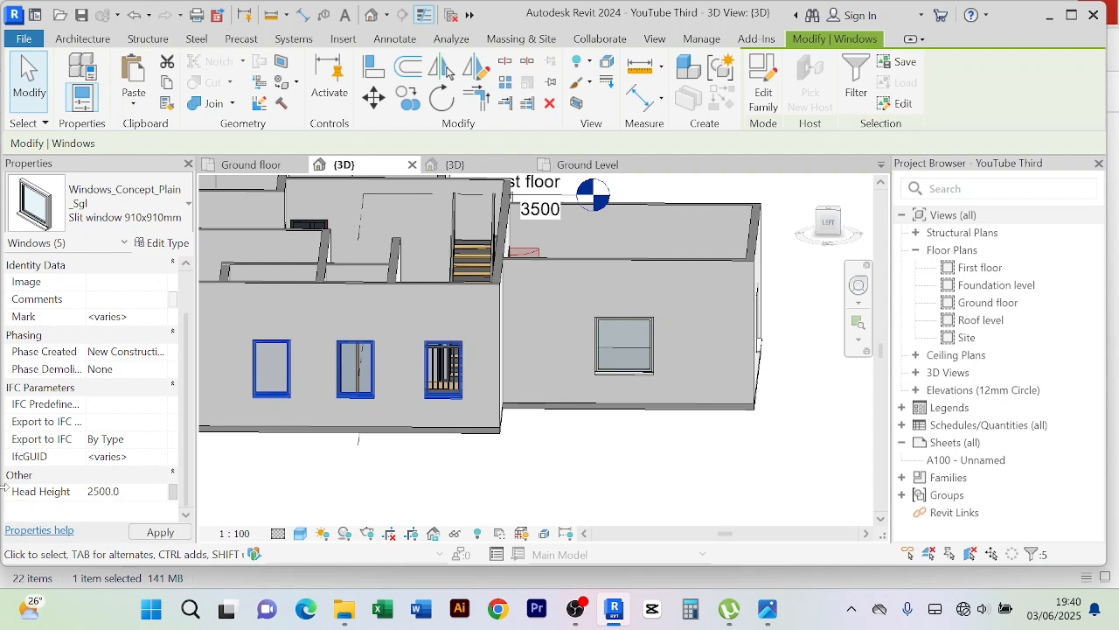
click(561, 465)
Select all visible instances of the standard 910x910mm window and set their head height to 2500 mm
scroll(632, 445, down, 2)
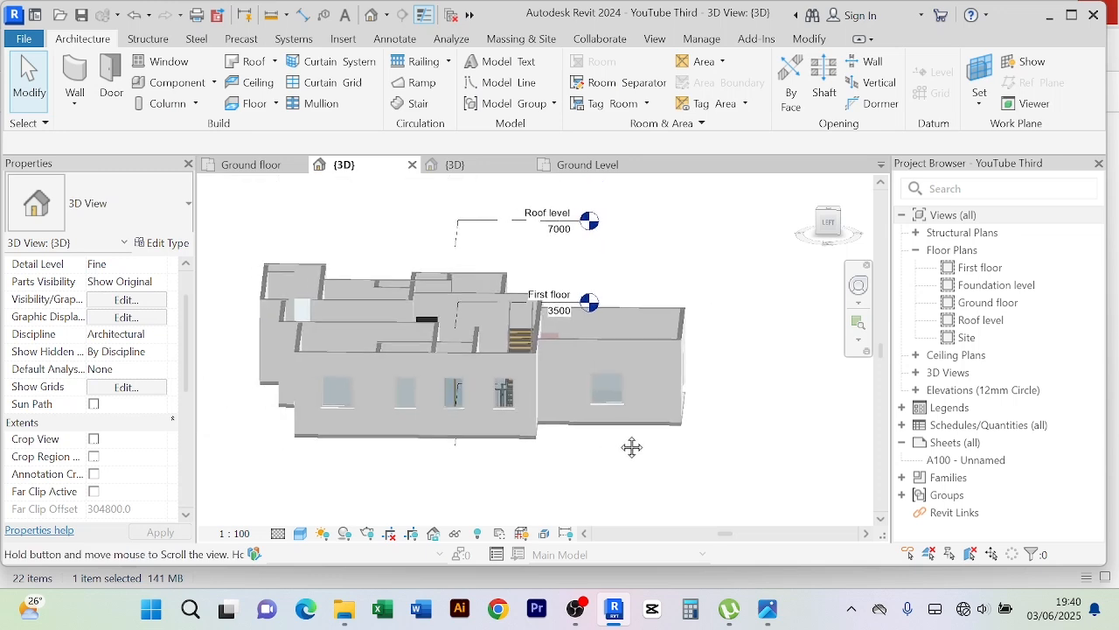
scroll(429, 359, up, 5)
scroll(453, 343, down, 4)
scroll(454, 342, up, 1)
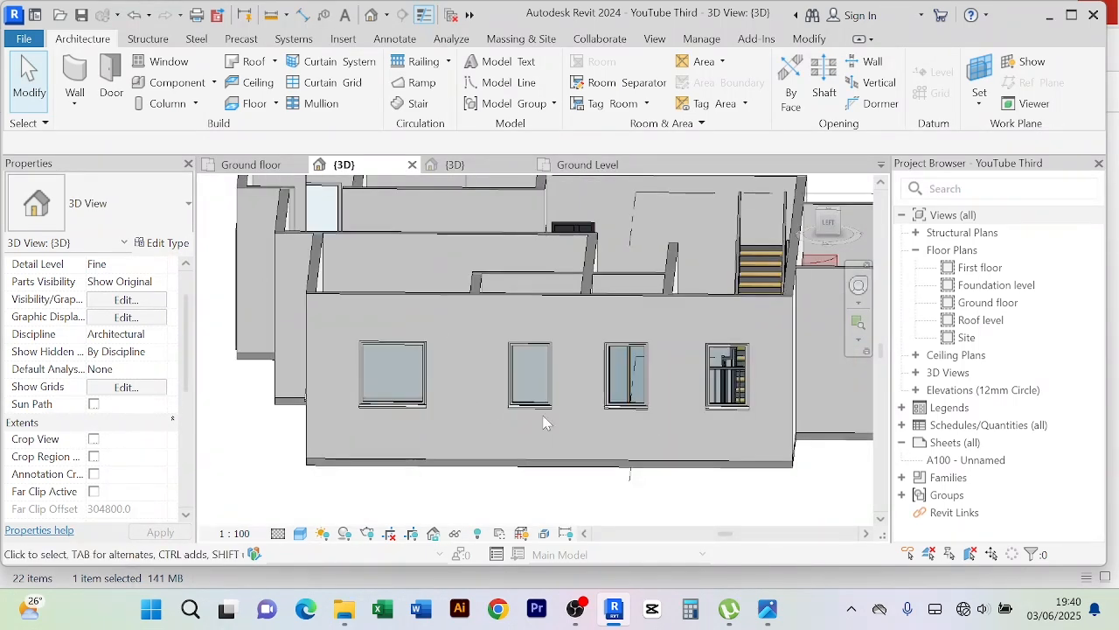
middle_drag(555, 506, 543, 482)
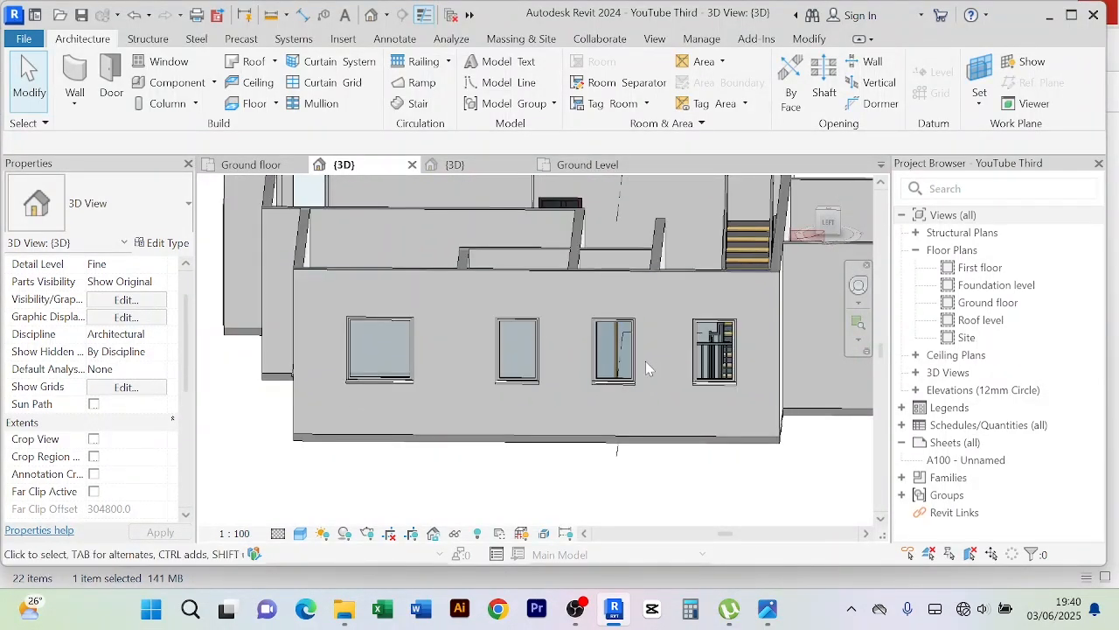
click(415, 338)
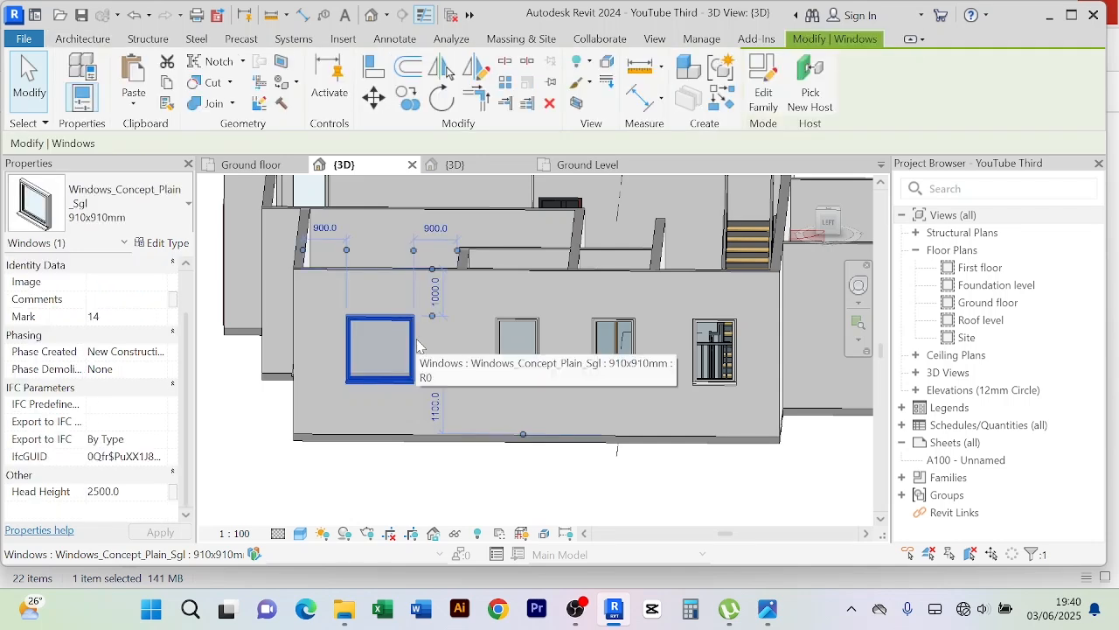
right_click(413, 338)
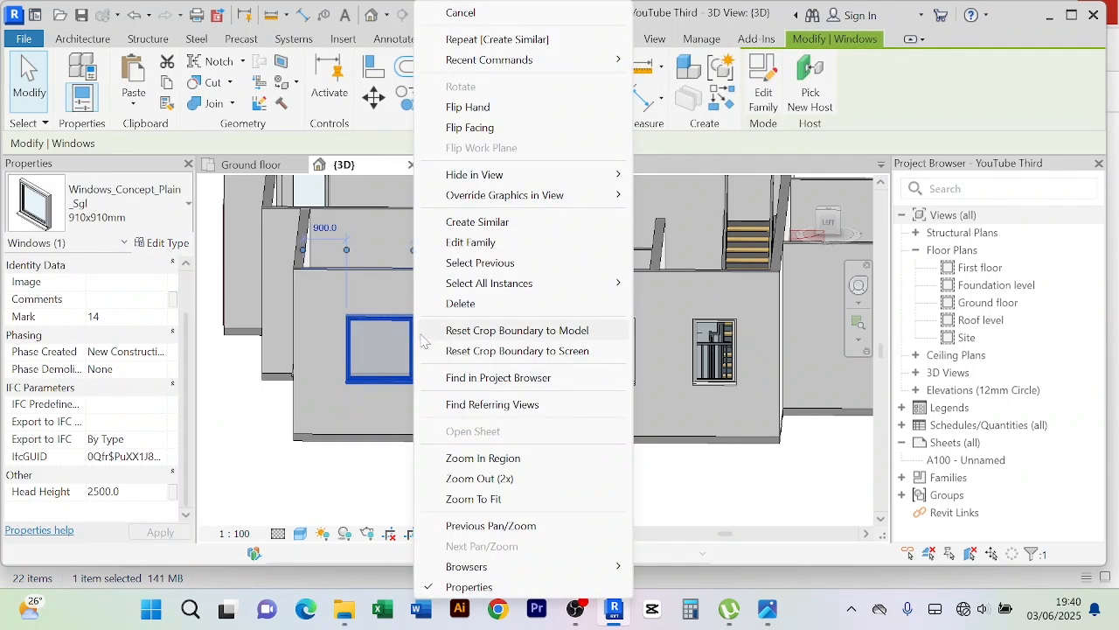
mouse_move(484, 285)
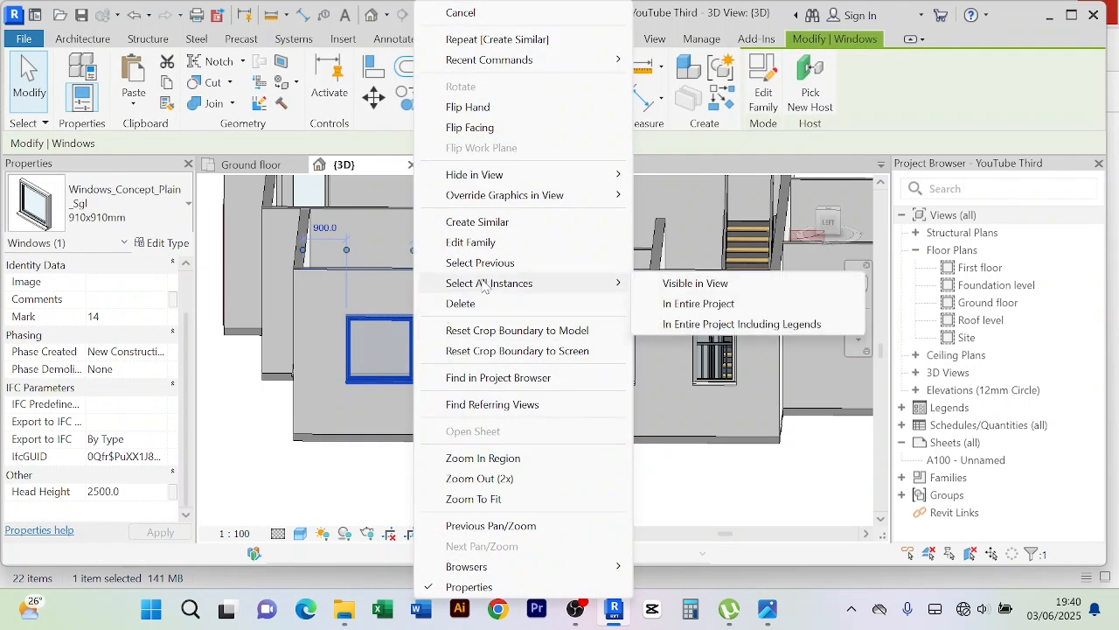
click(694, 283)
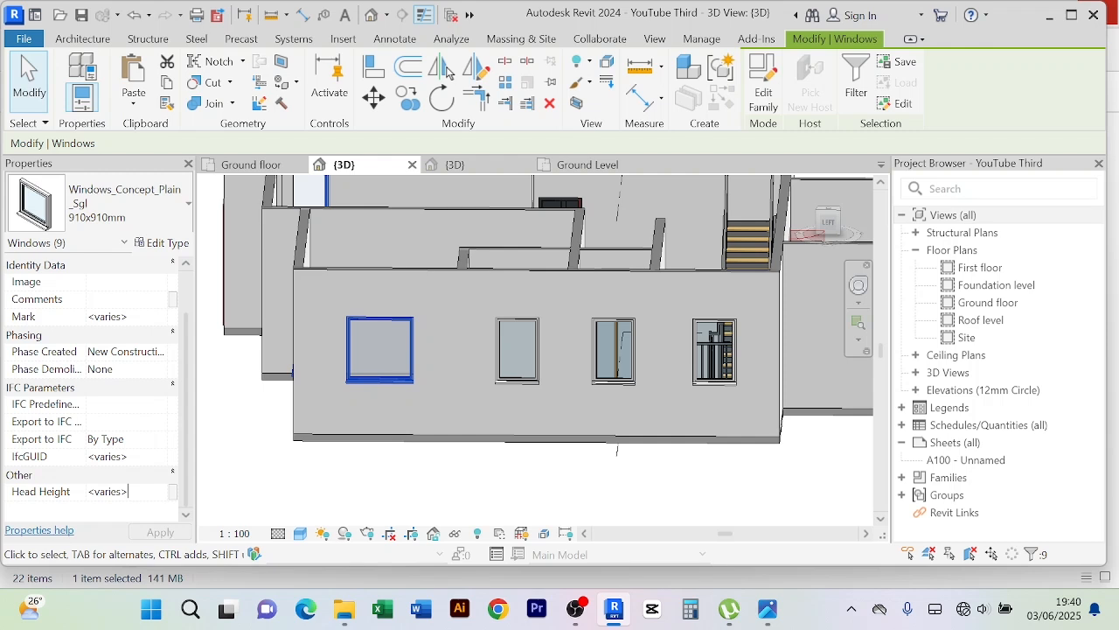
click(77, 480)
text(2500.0)
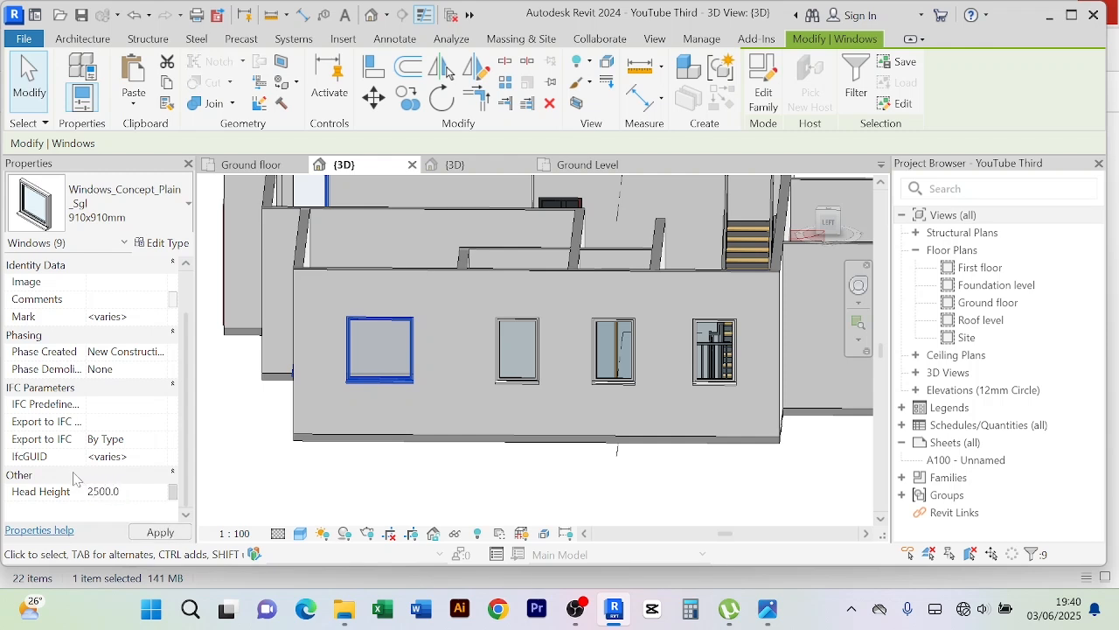
scroll(398, 468, down, 2)
click(400, 485)
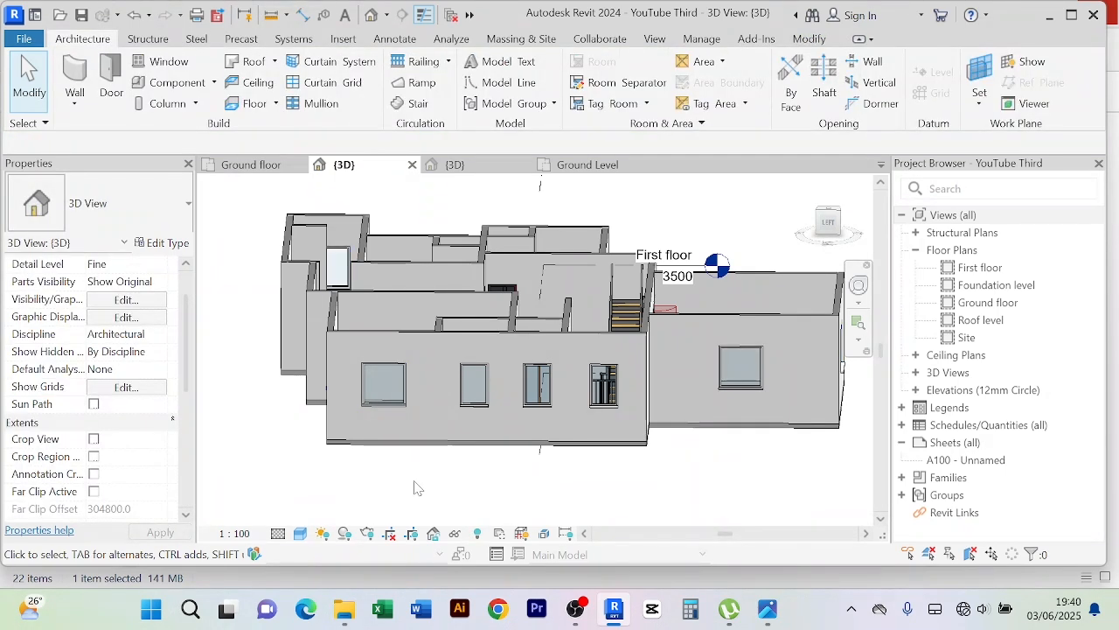
shift+middle_drag(403, 485, 258, 494)
middle_drag(426, 463, 389, 435)
scroll(467, 458, up, 5)
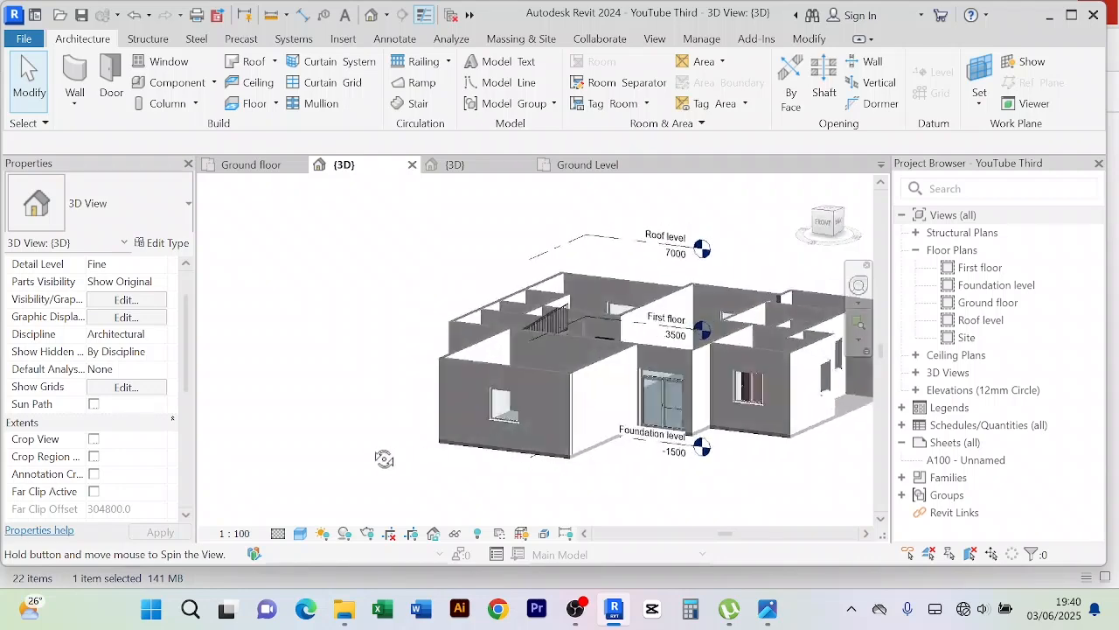
middle_drag(506, 464, 436, 464)
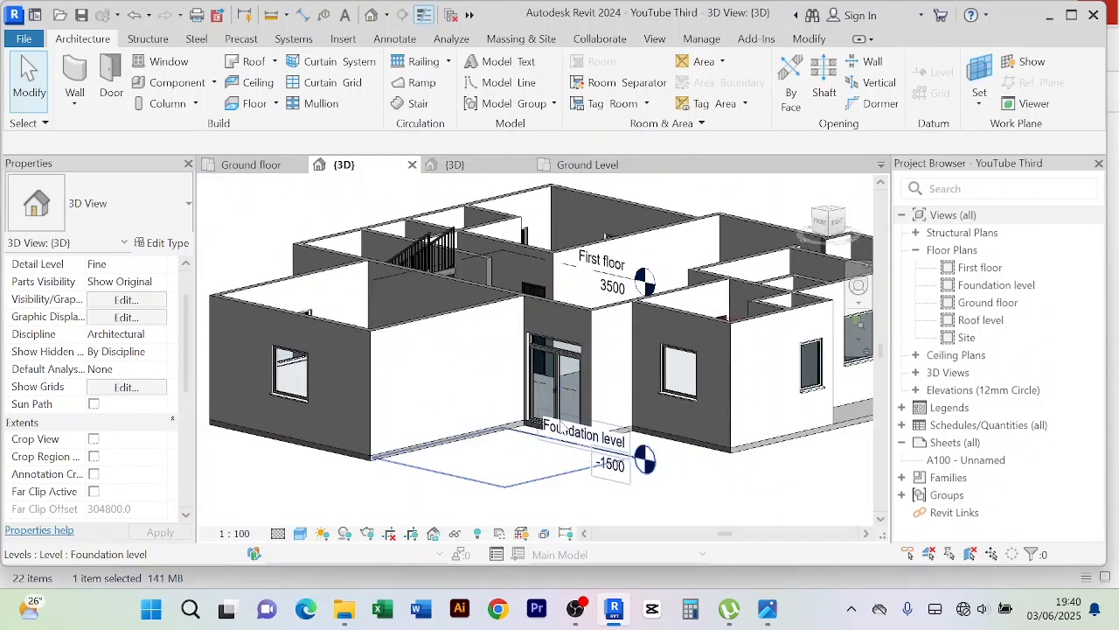
Check the head heights of the double-vent entrance door and the 910x910mm windows on both sides of it
click(553, 376)
scroll(77, 473, down, 6)
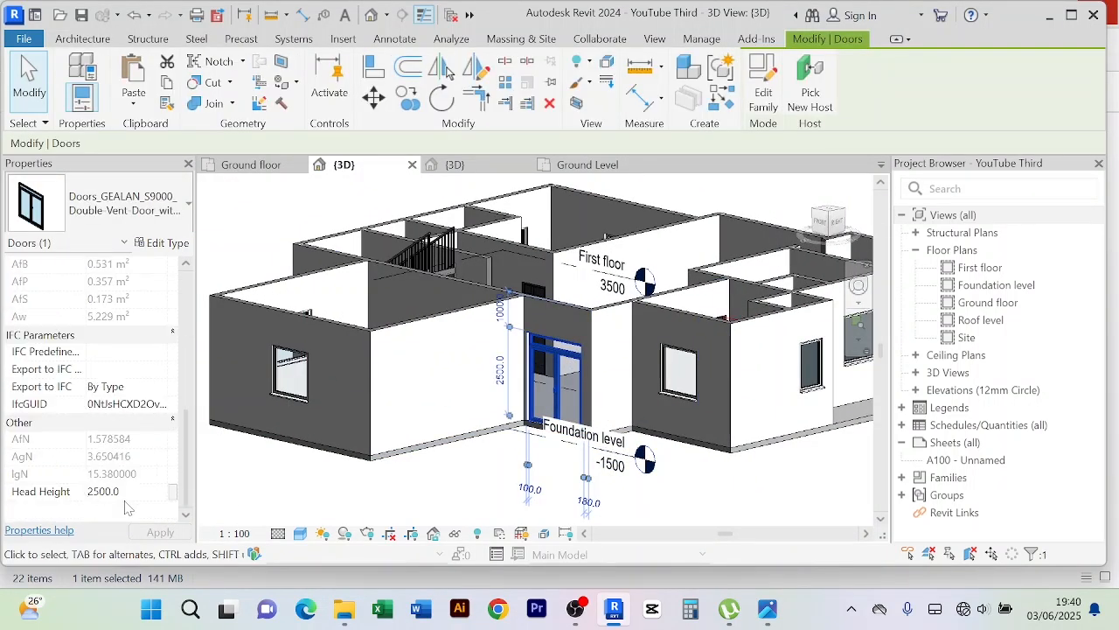
click(281, 404)
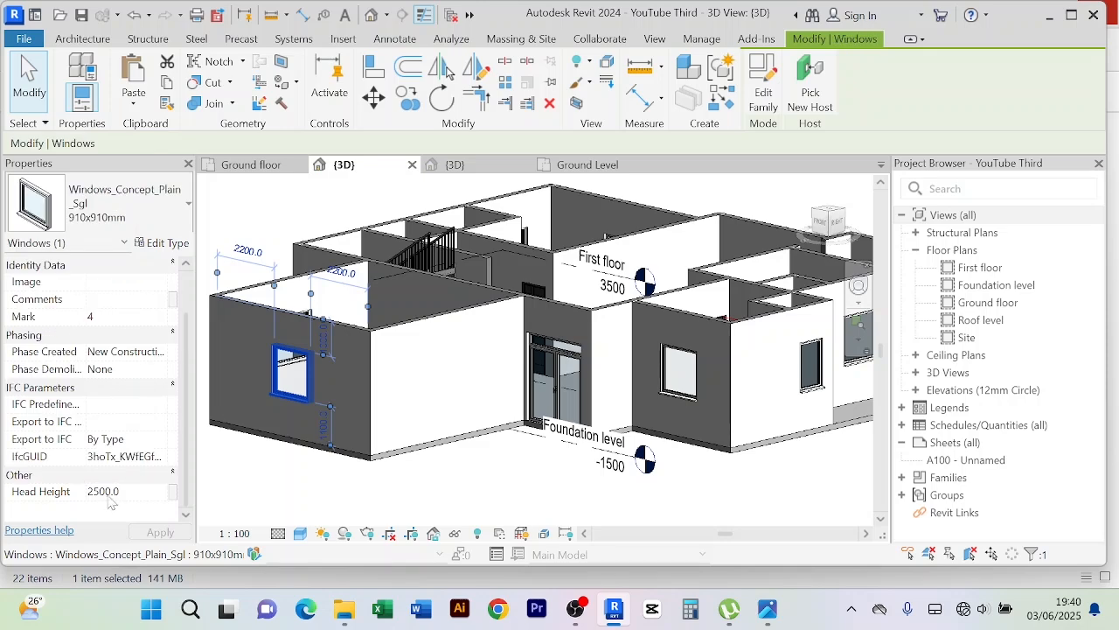
click(685, 396)
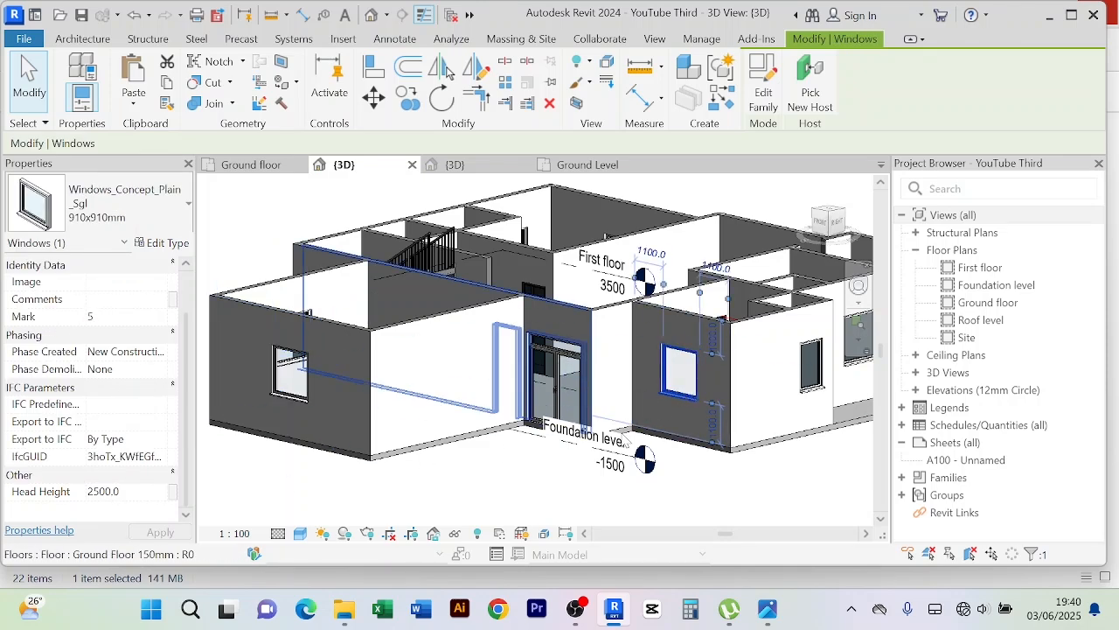
Check the head heights of the rear double-sliding door and its neighbouring 910x910mm window, then review the house's exterior openings in 3D
scroll(524, 398, down, 3)
shift+middle_drag(744, 463, 565, 447)
scroll(700, 462, up, 2)
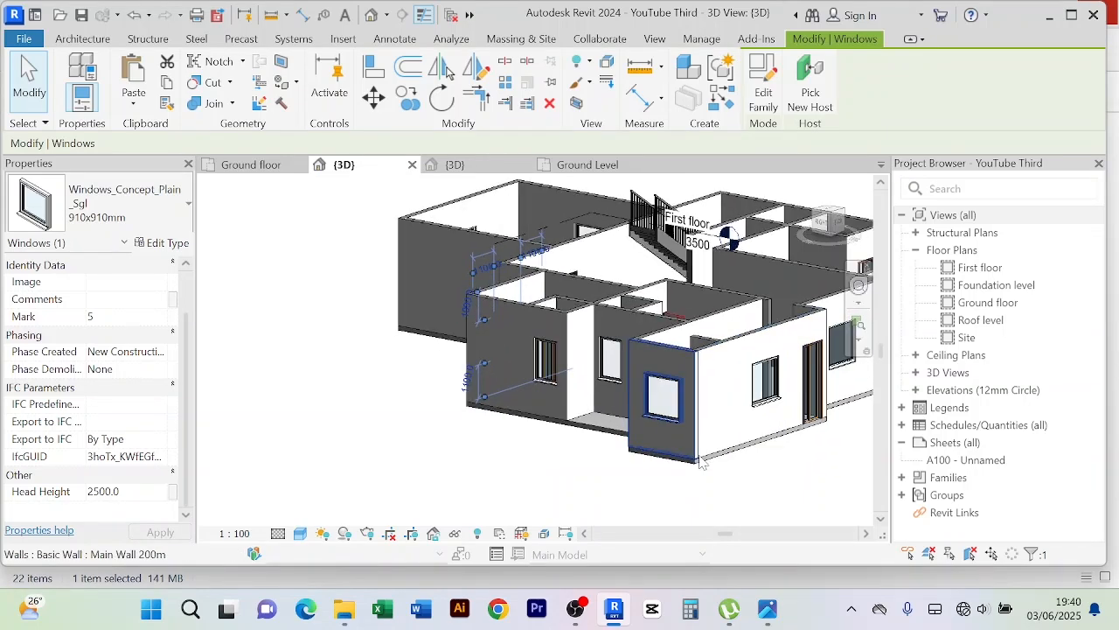
shift+middle_drag(699, 462, 630, 446)
scroll(598, 423, up, 2)
click(602, 421)
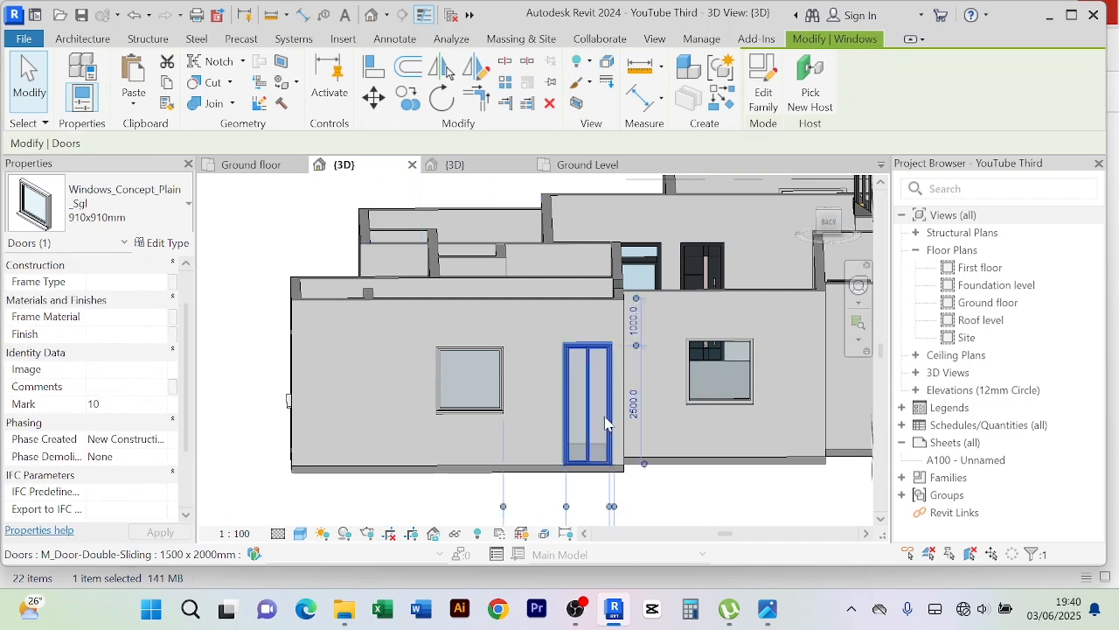
scroll(112, 473, down, 3)
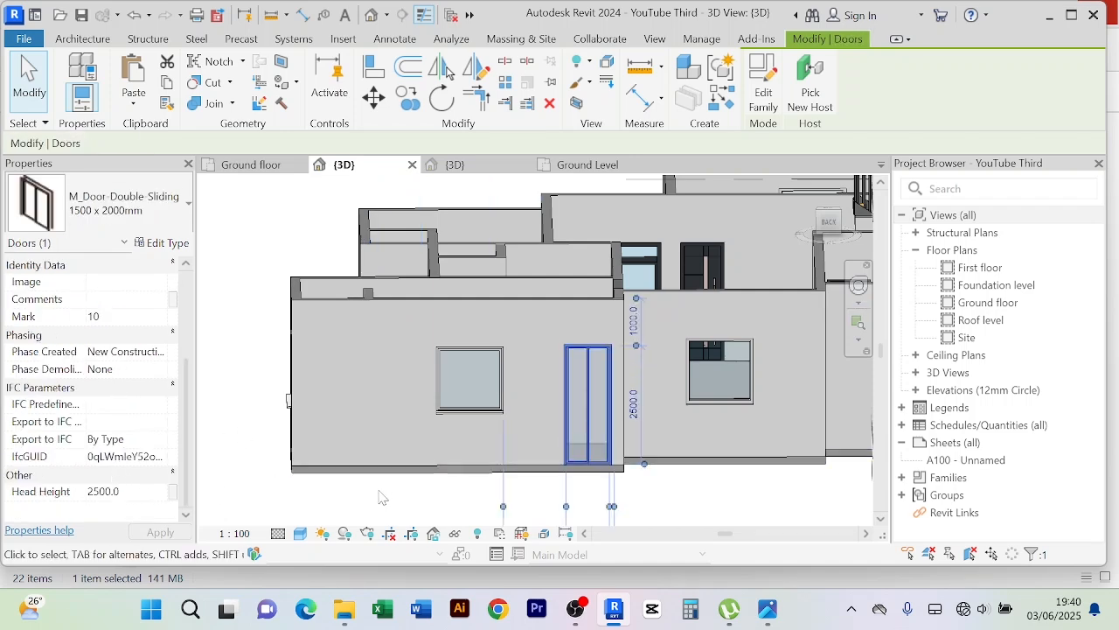
click(499, 392)
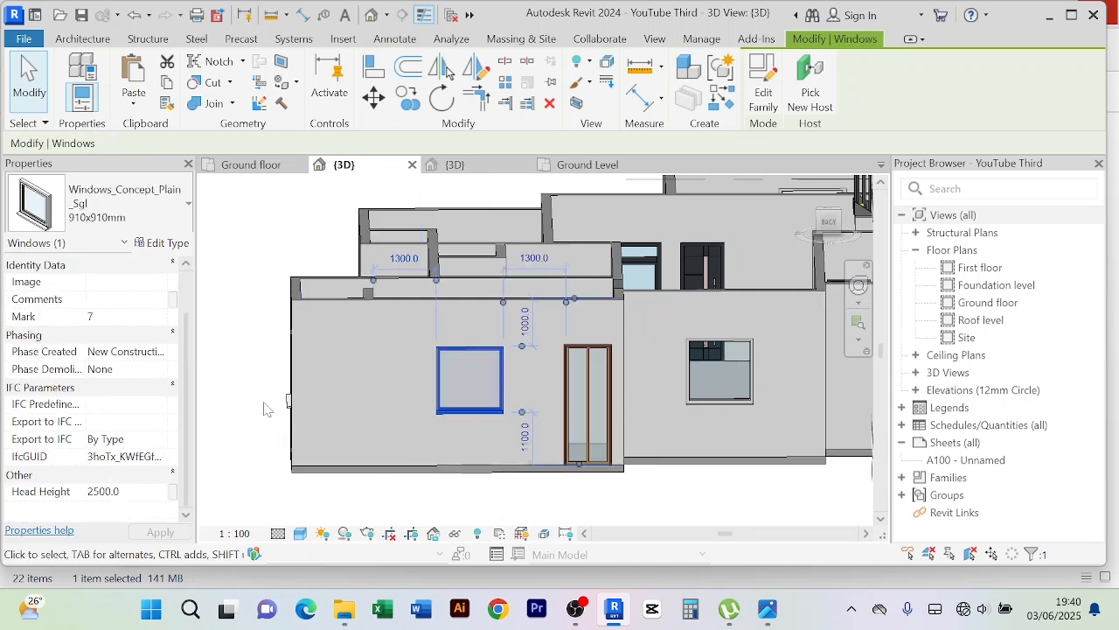
click(264, 404)
scroll(685, 457, down, 1)
middle_drag(687, 463, 612, 450)
shift+middle_drag(791, 444, 642, 477)
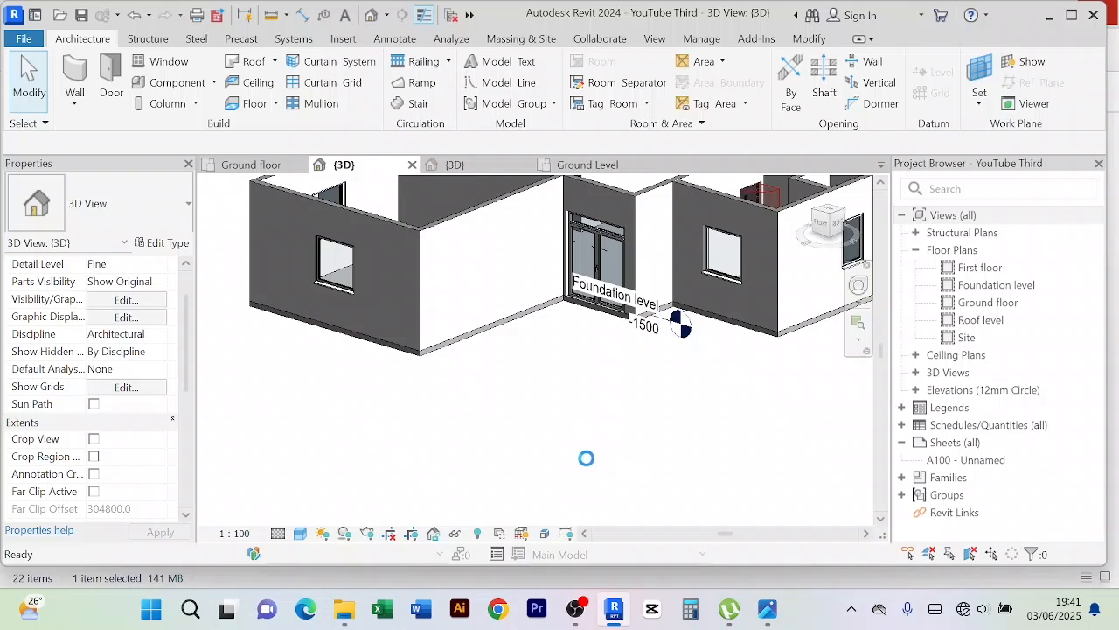
scroll(582, 450, up, 1)
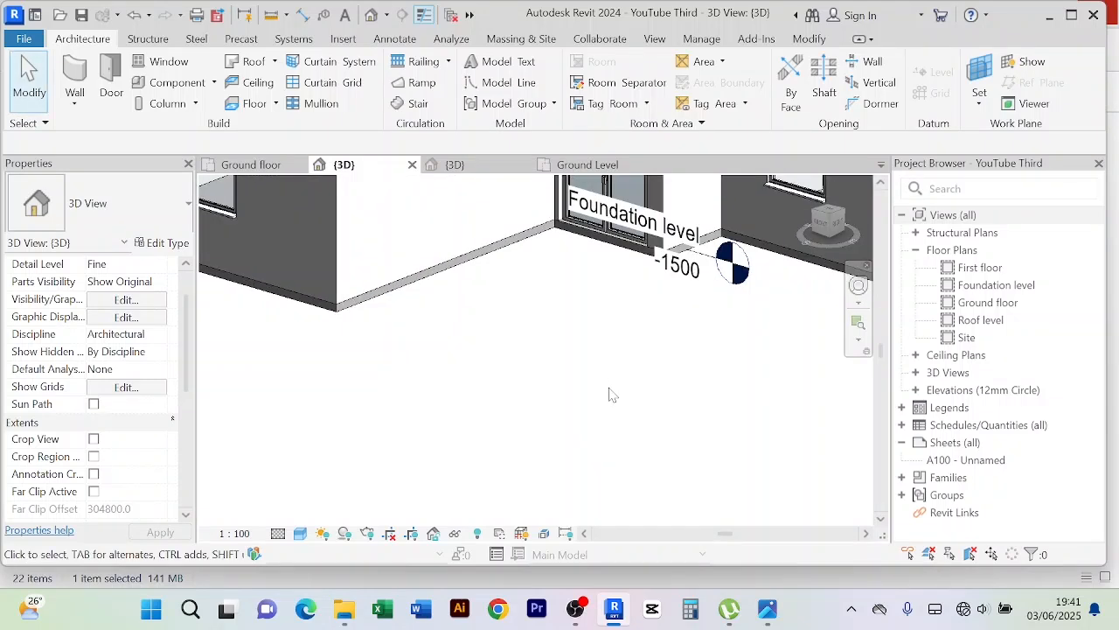
scroll(607, 392, down, 3)
middle_drag(595, 395, 565, 440)
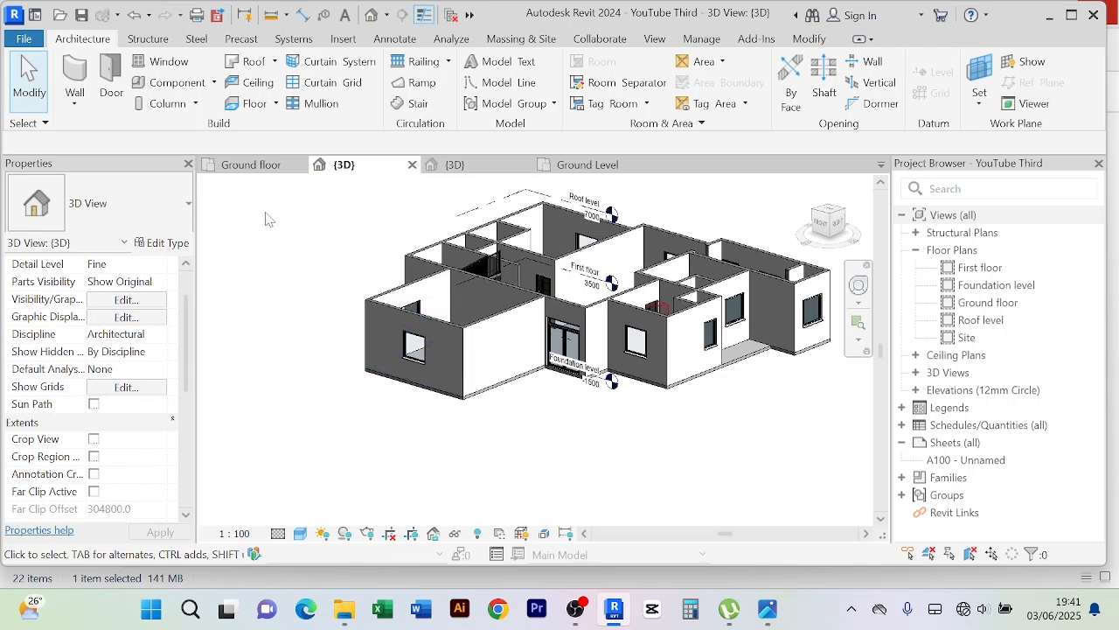
Open the Ground floor plan and review the doors and windows of the bedrooms and their bathrooms
click(256, 166)
scroll(352, 315, down, 2)
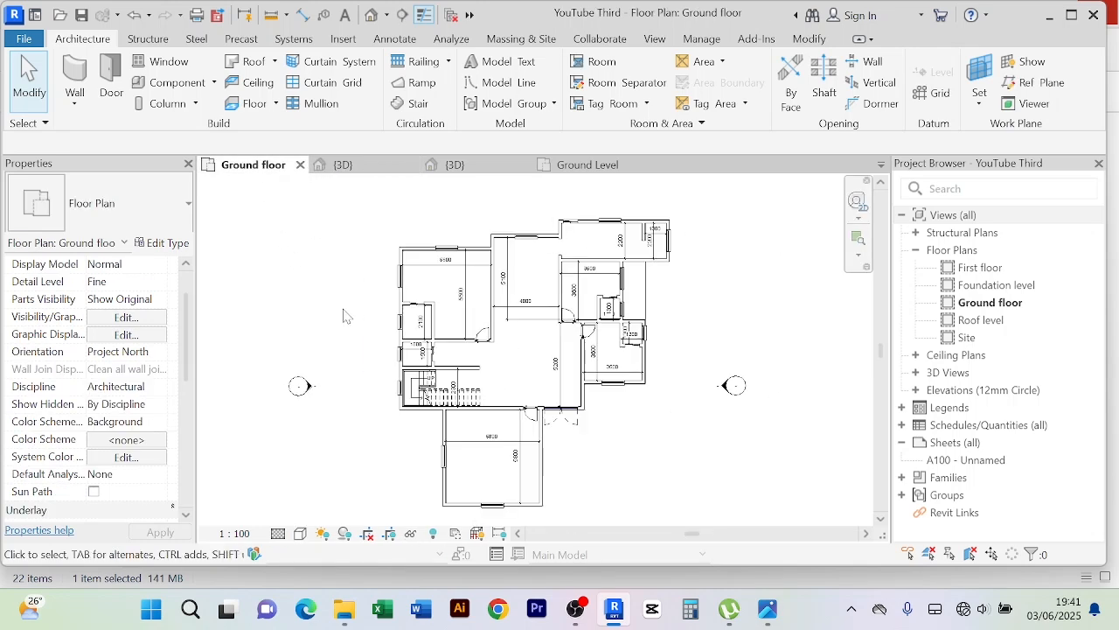
middle_drag(345, 315, 317, 278)
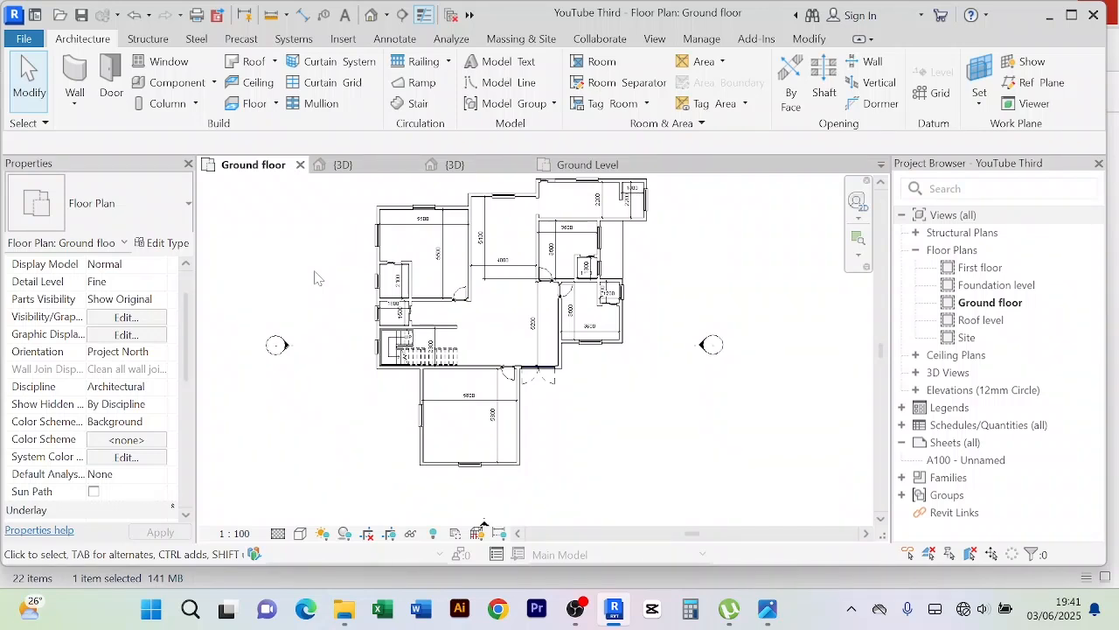
middle_drag(686, 247, 705, 279)
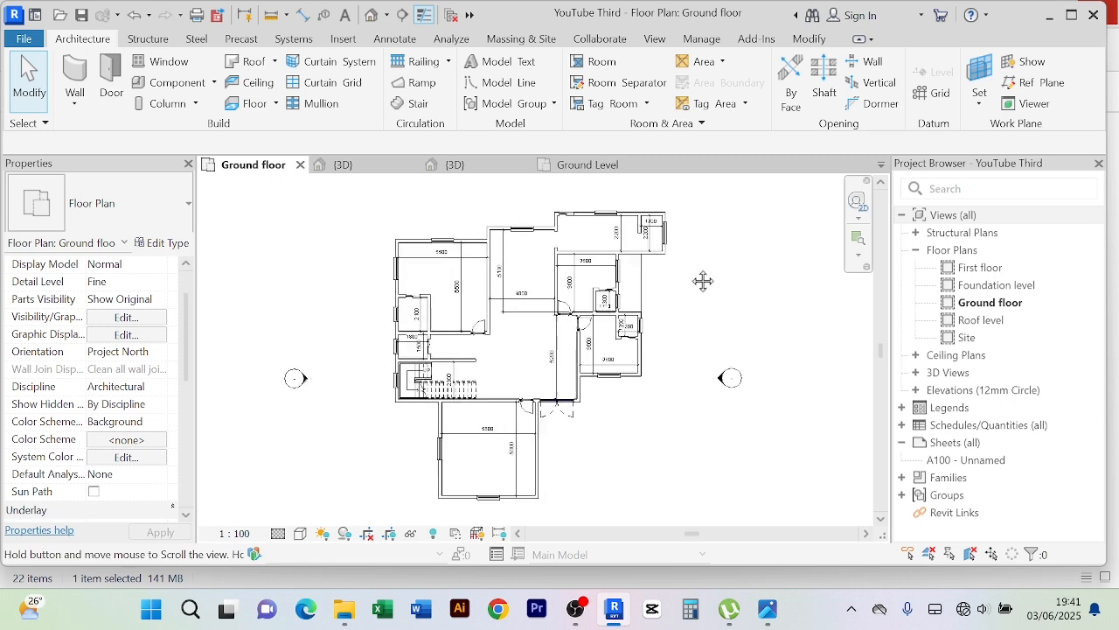
scroll(608, 255, up, 4)
scroll(574, 236, down, 3)
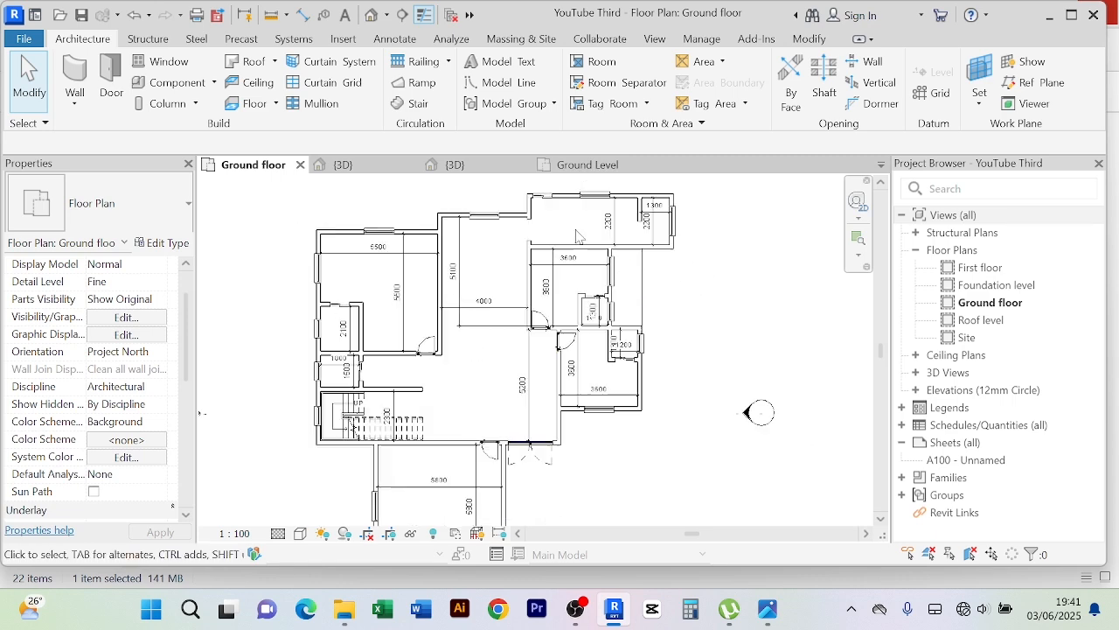
scroll(614, 306, up, 5)
scroll(565, 260, down, 3)
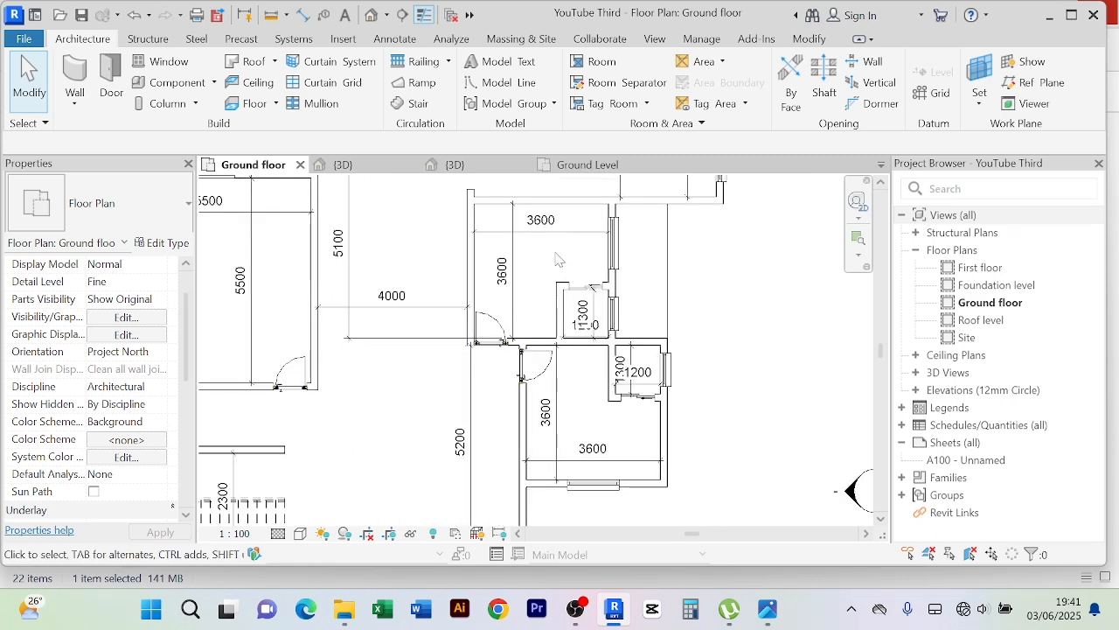
scroll(443, 244, down, 2)
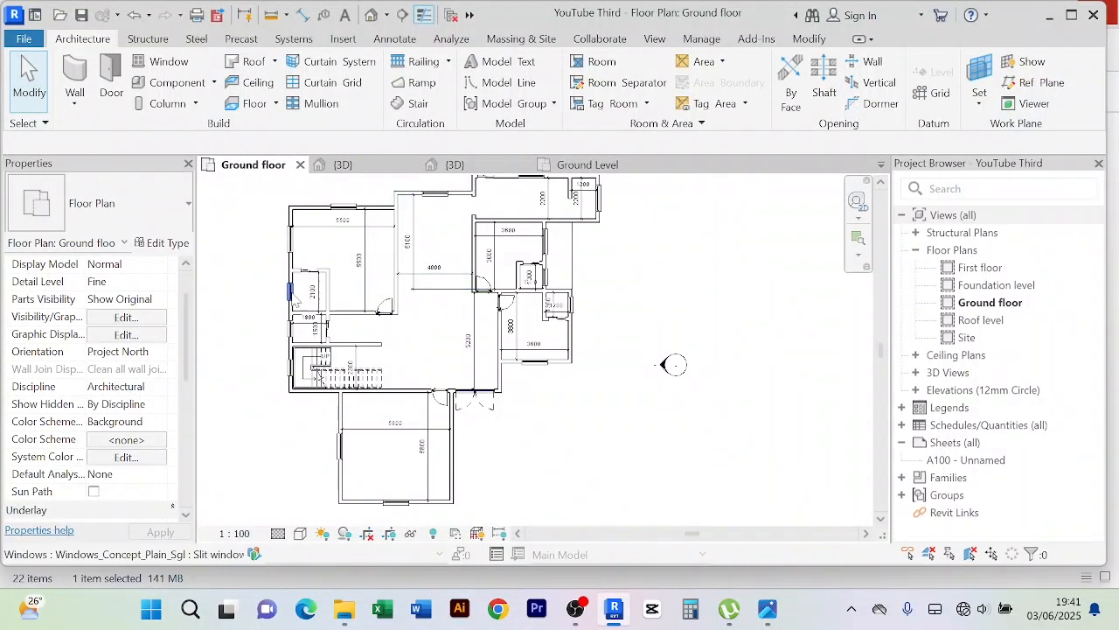
scroll(311, 225, up, 4)
scroll(336, 292, down, 2)
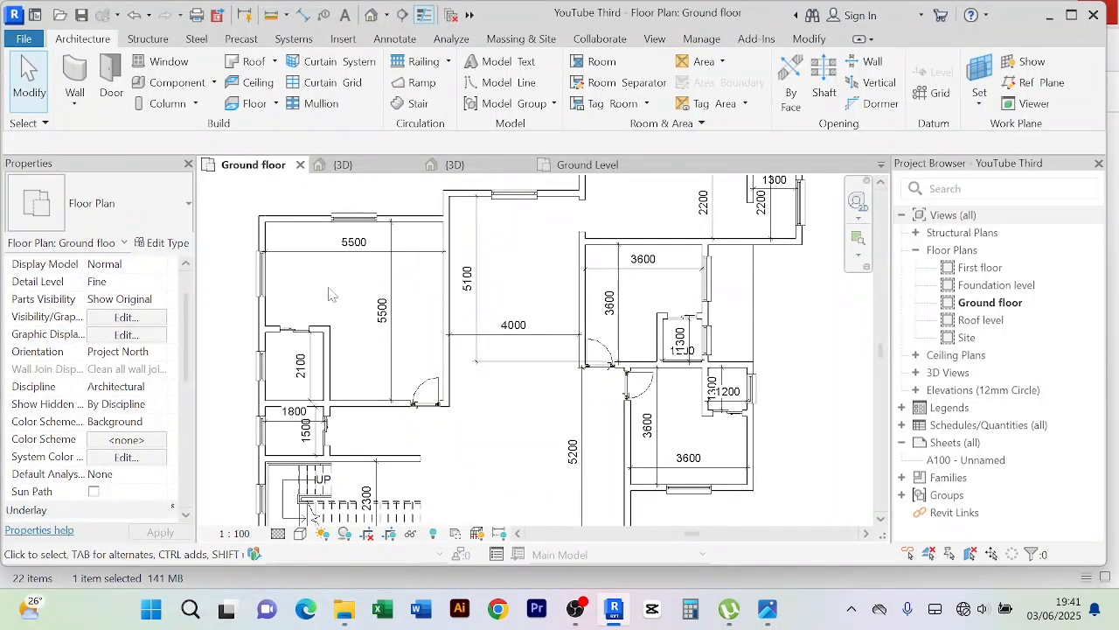
Examine the central hall around the staircase, the main entrance and the 5800 mm room on the ground floor plan
scroll(459, 372, down, 1)
middle_drag(480, 420, 429, 281)
scroll(441, 287, up, 1)
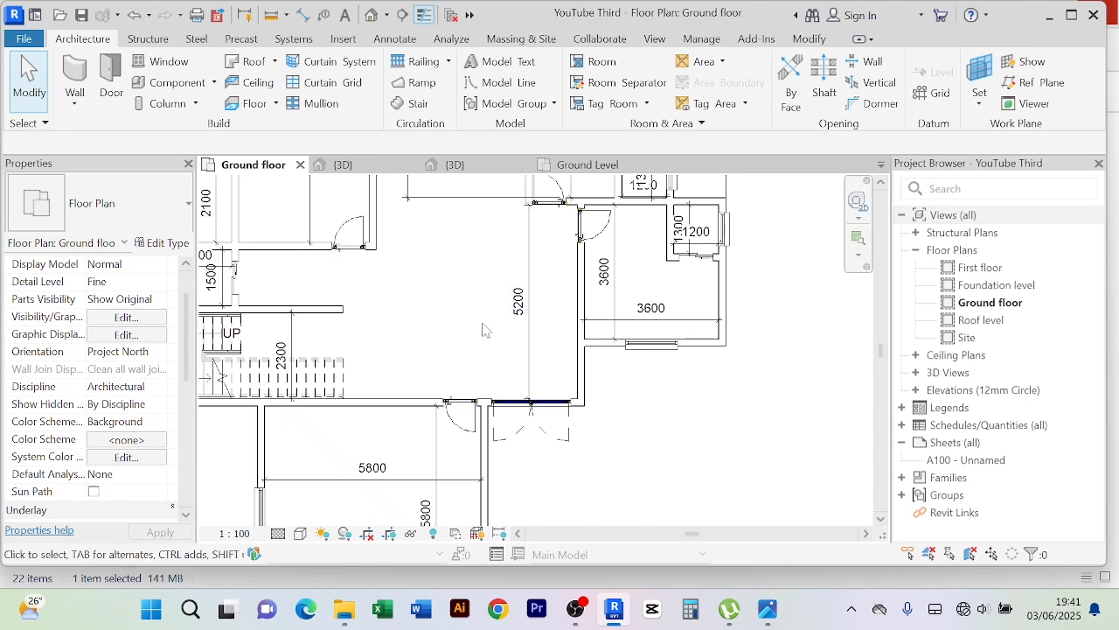
scroll(431, 238, down, 1)
scroll(432, 263, down, 2)
middle_drag(432, 263, 417, 310)
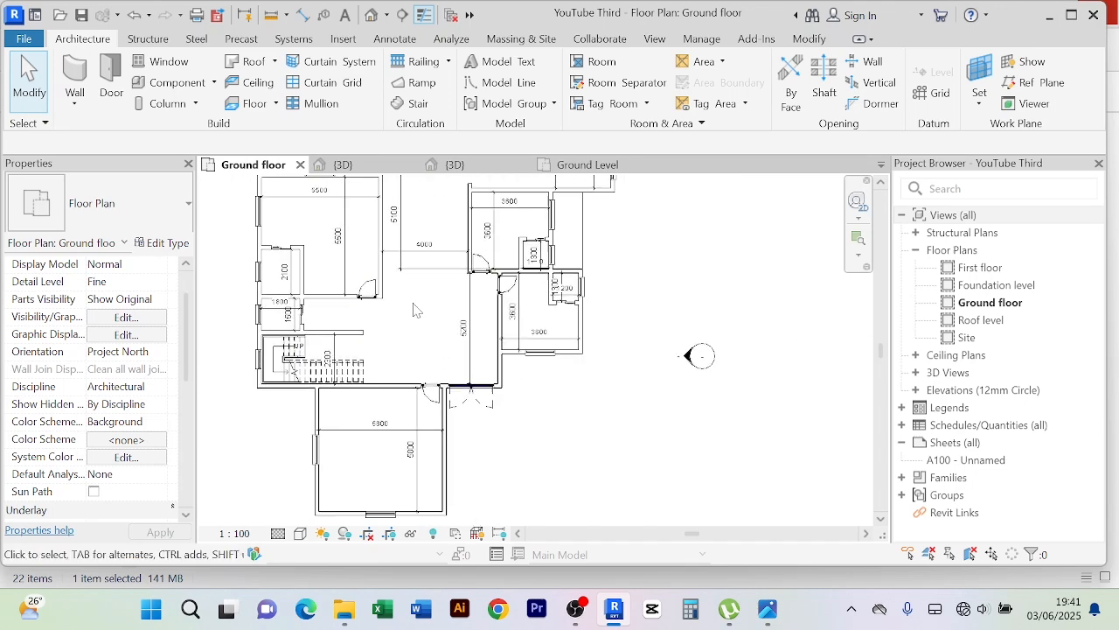
scroll(411, 290, up, 2)
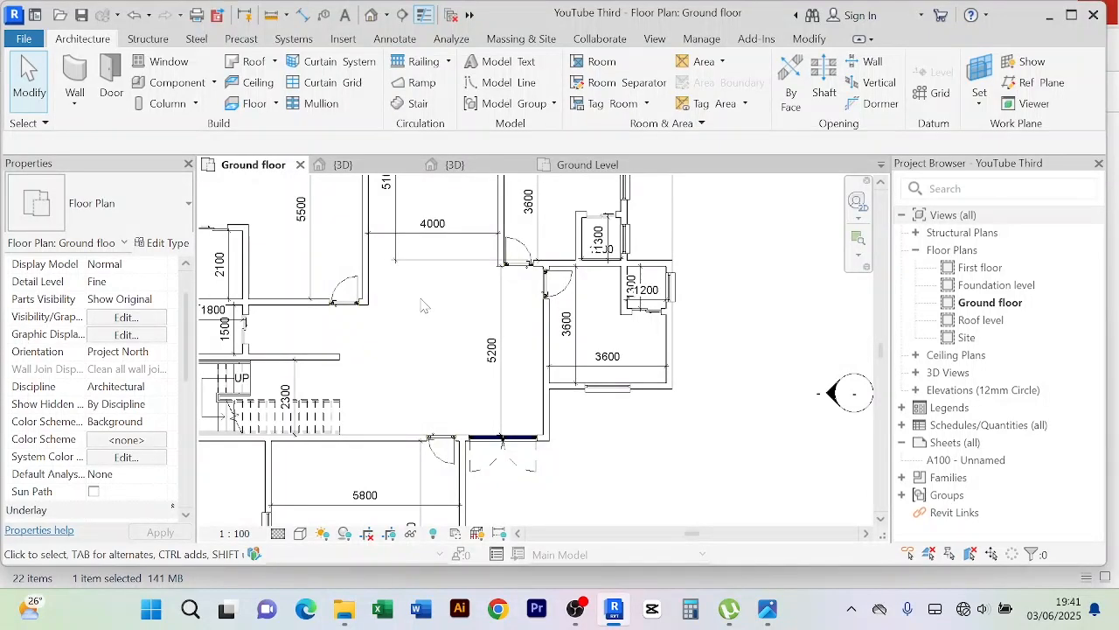
scroll(423, 296, down, 2)
middle_drag(432, 301, 426, 354)
scroll(419, 307, up, 1)
scroll(422, 299, up, 2)
scroll(437, 307, down, 3)
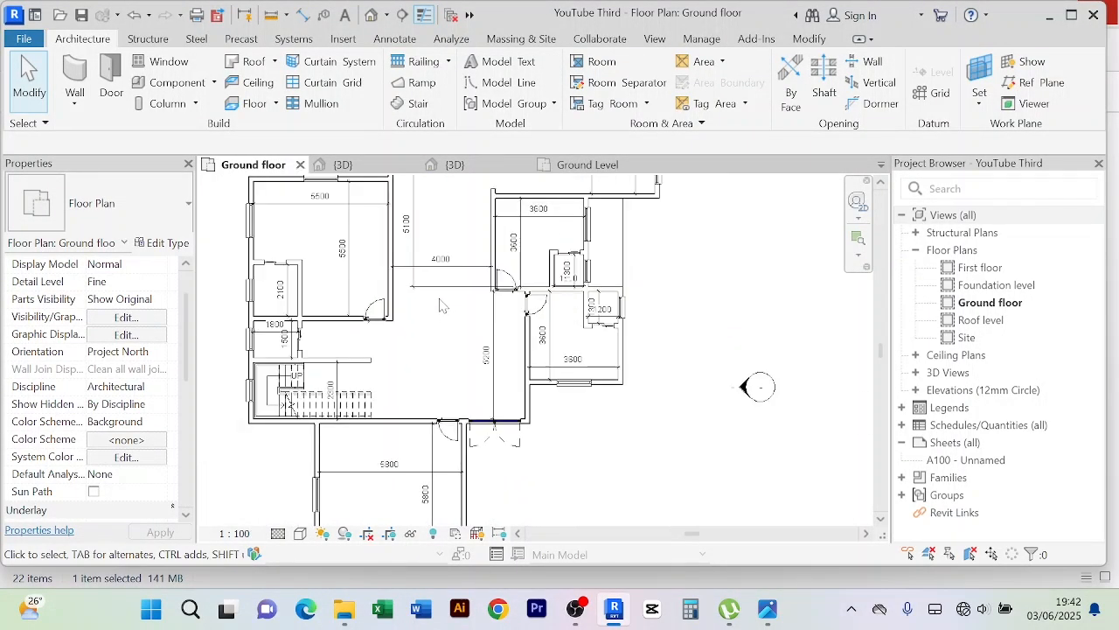
scroll(440, 300, up, 2)
scroll(442, 318, down, 3)
scroll(442, 332, up, 1)
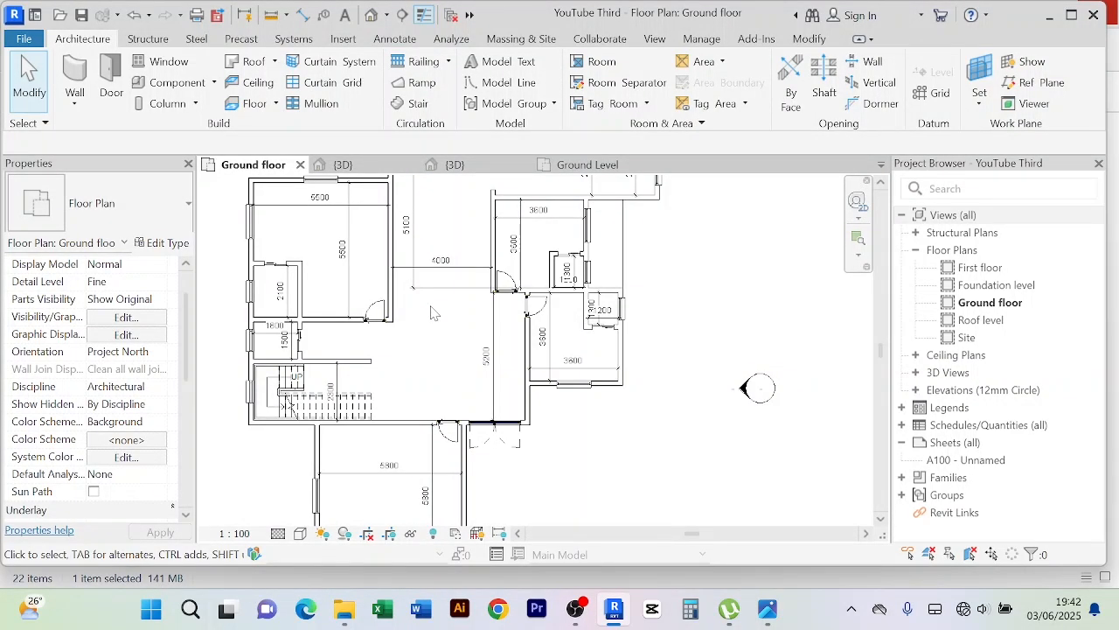
scroll(432, 310, up, 1)
scroll(432, 315, down, 2)
middle_drag(432, 320, 430, 297)
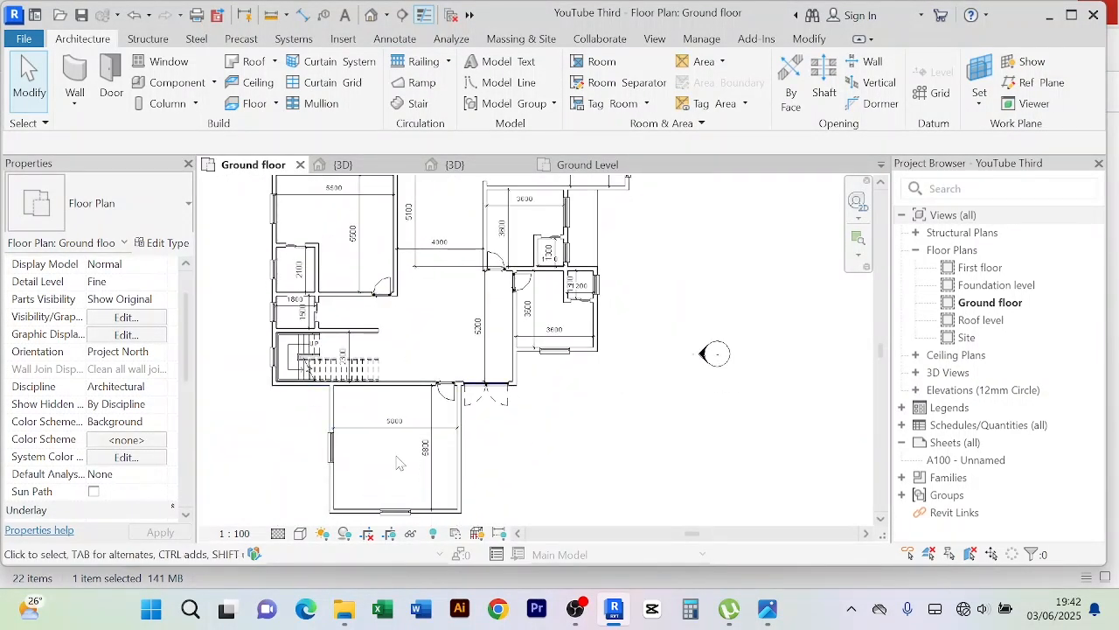
scroll(433, 363, up, 1)
scroll(437, 363, down, 1)
middle_drag(437, 364, 467, 333)
scroll(460, 365, down, 1)
scroll(449, 346, up, 1)
scroll(468, 330, up, 2)
scroll(472, 326, down, 3)
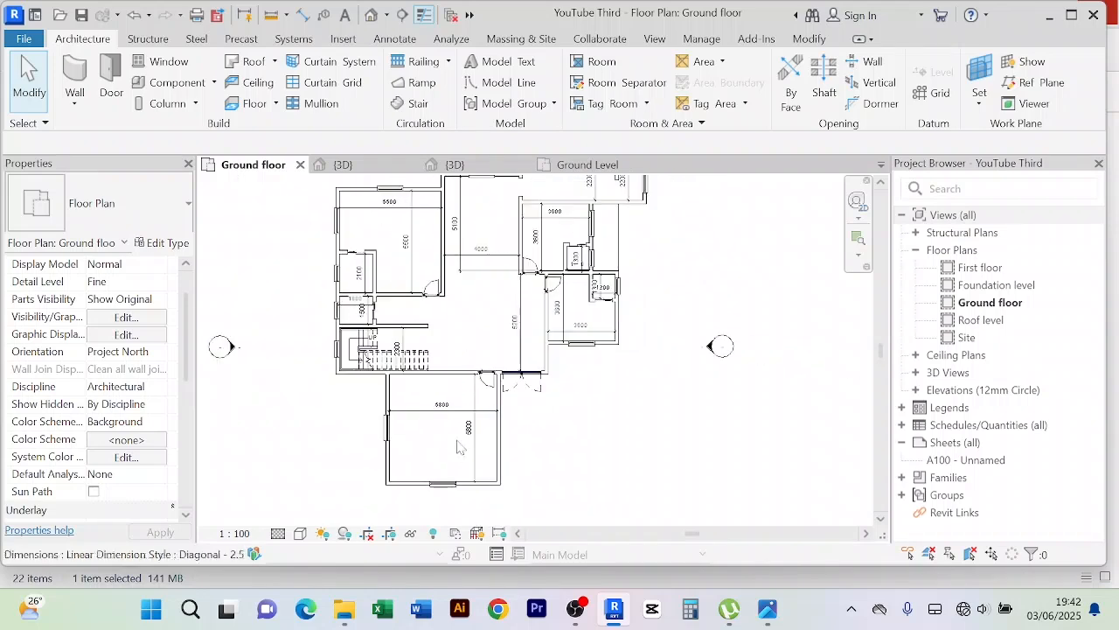
Review the ground floor's central hall, the 4000 mm wide room and the adjoining 2200 mm deep room with its wall openings
middle_drag(475, 322, 482, 373)
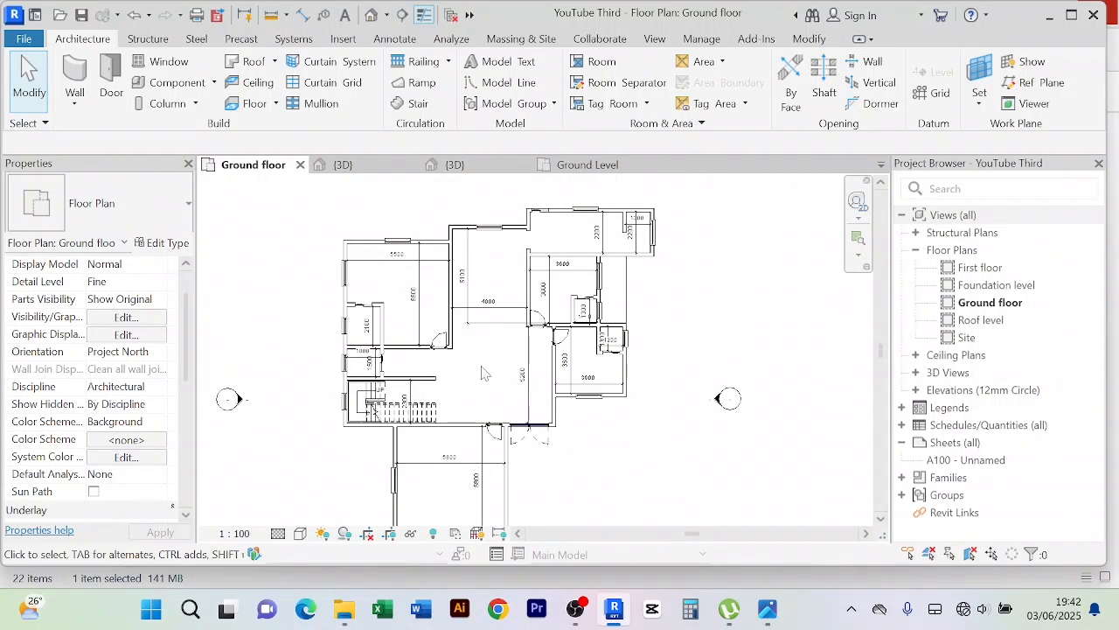
scroll(465, 374, up, 3)
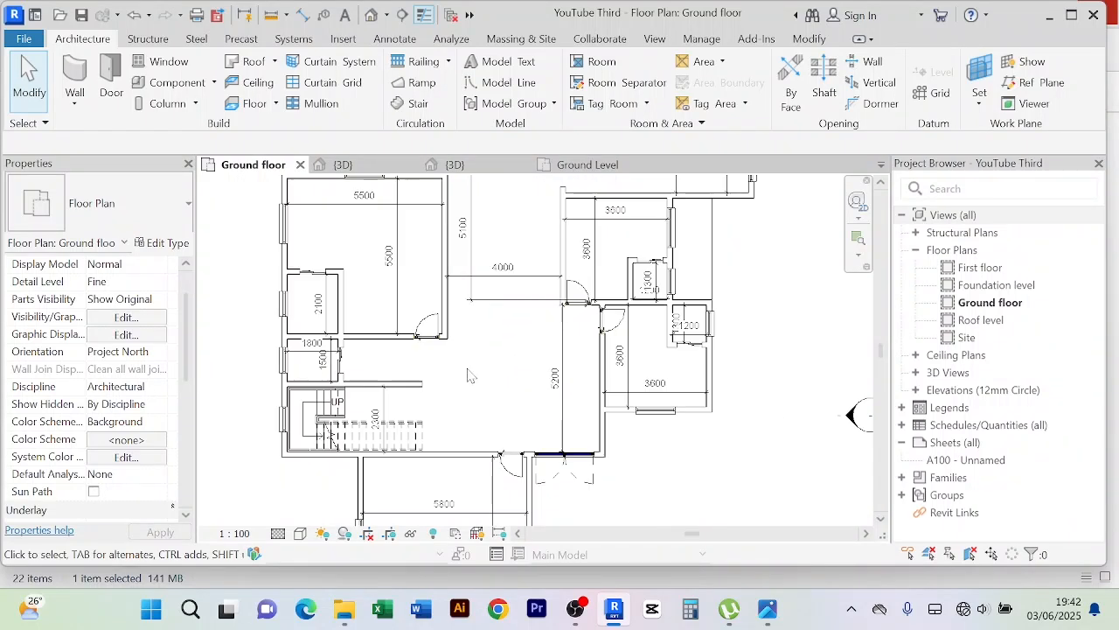
scroll(469, 377, down, 2)
middle_drag(478, 375, 449, 388)
scroll(570, 247, up, 2)
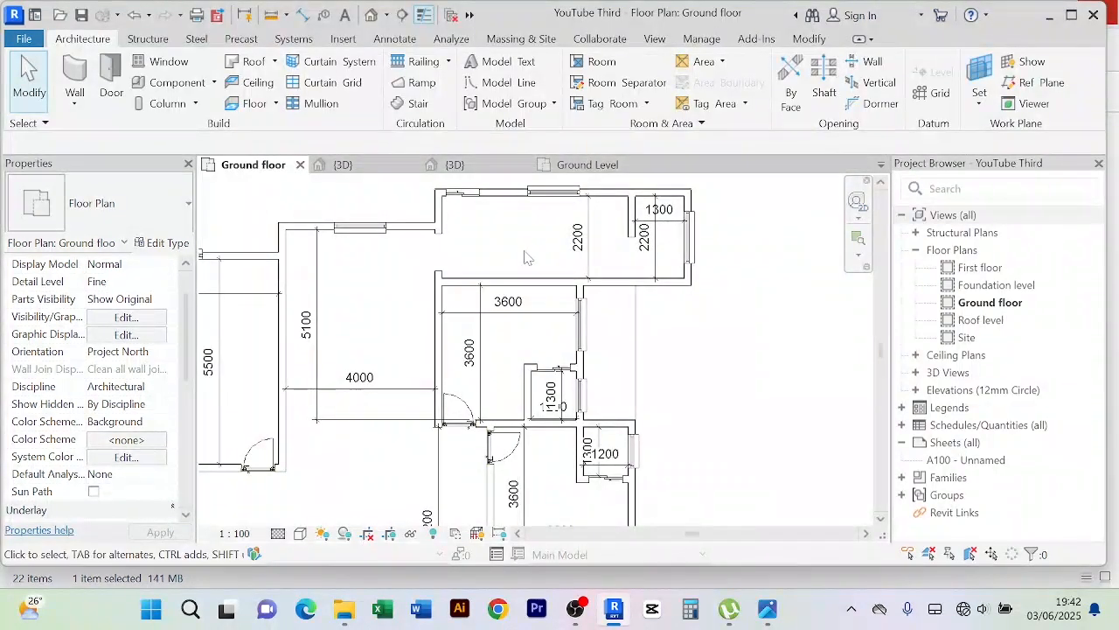
scroll(525, 258, down, 4)
scroll(478, 343, up, 2)
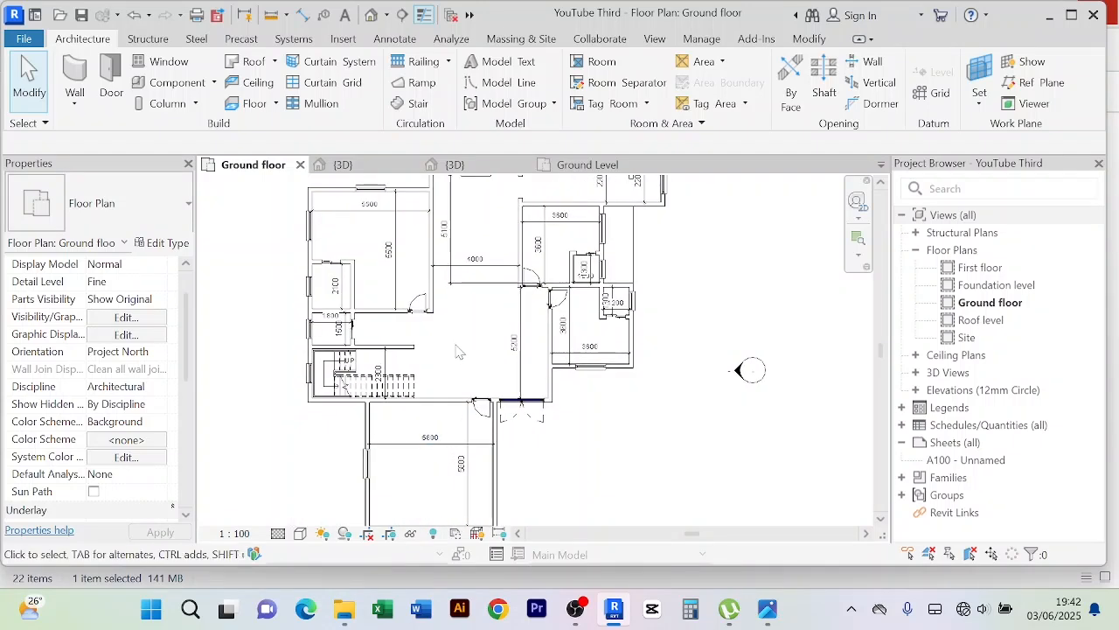
scroll(444, 359, up, 2)
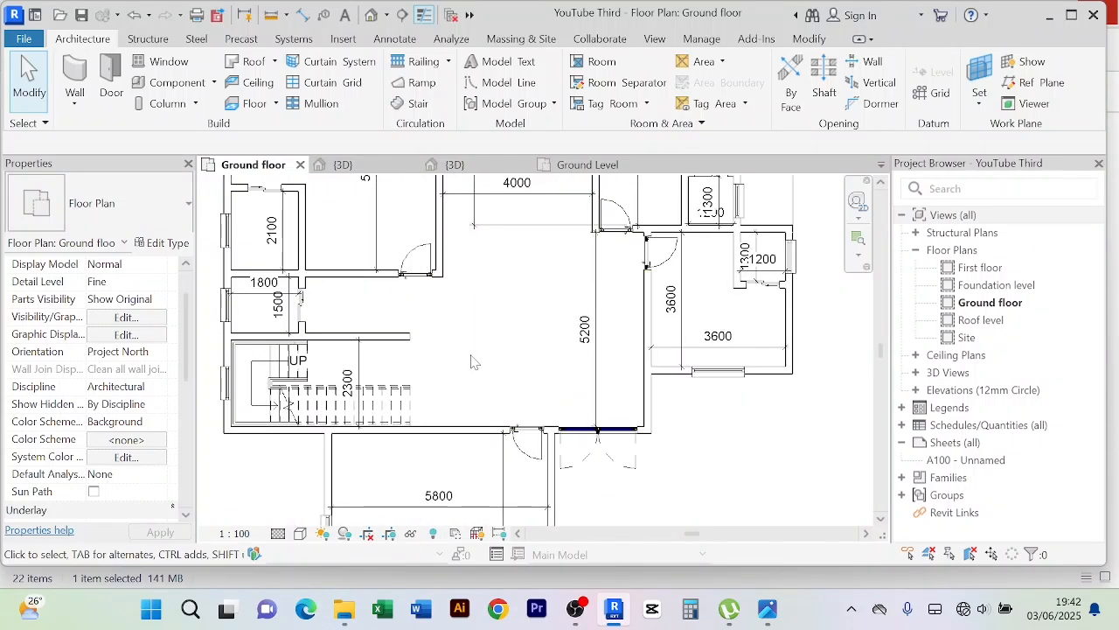
scroll(472, 359, down, 2)
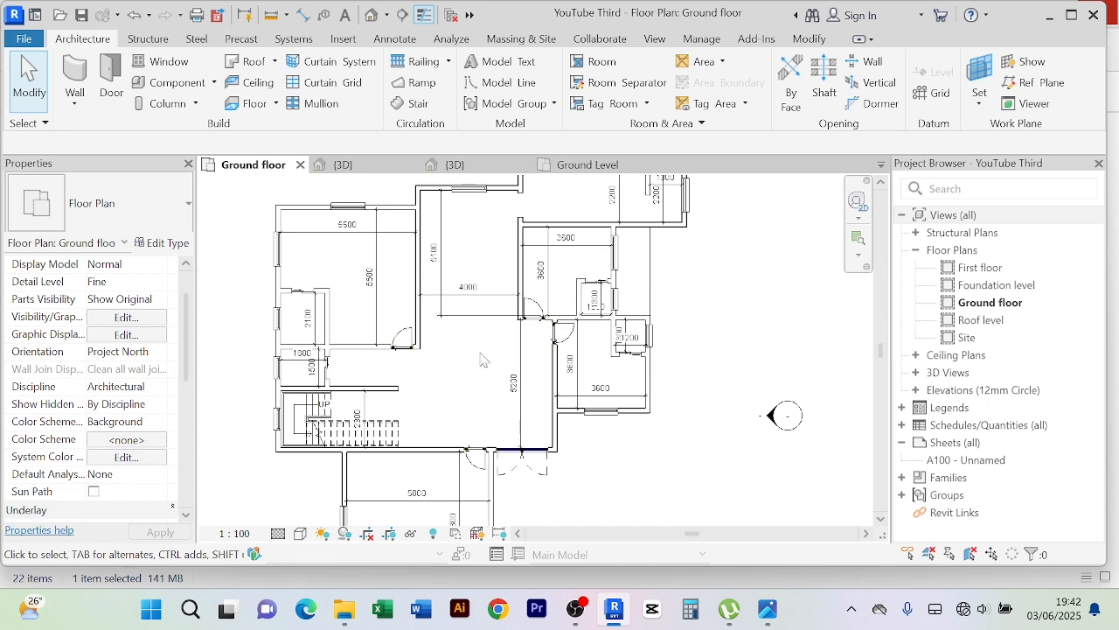
scroll(496, 356, up, 2)
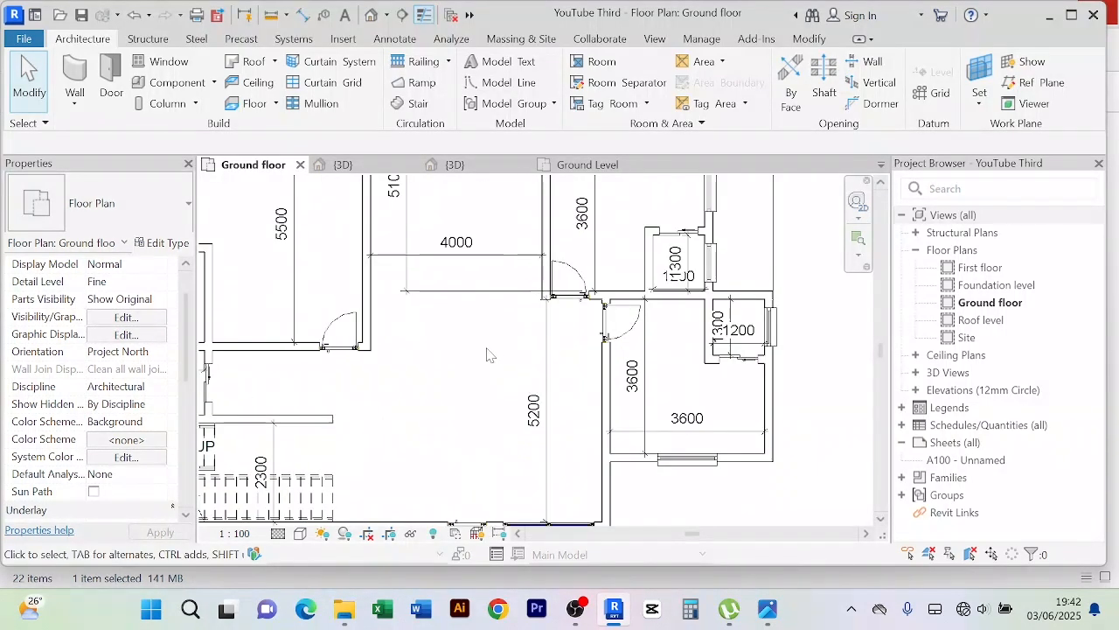
scroll(494, 356, down, 1)
scroll(490, 354, down, 1)
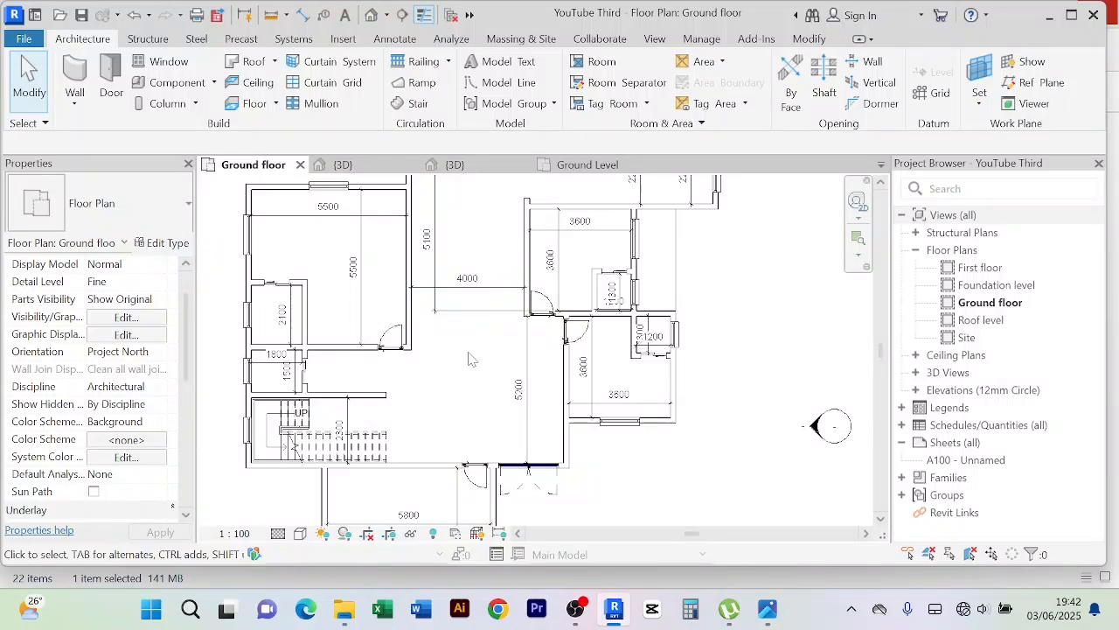
middle_drag(485, 251, 462, 345)
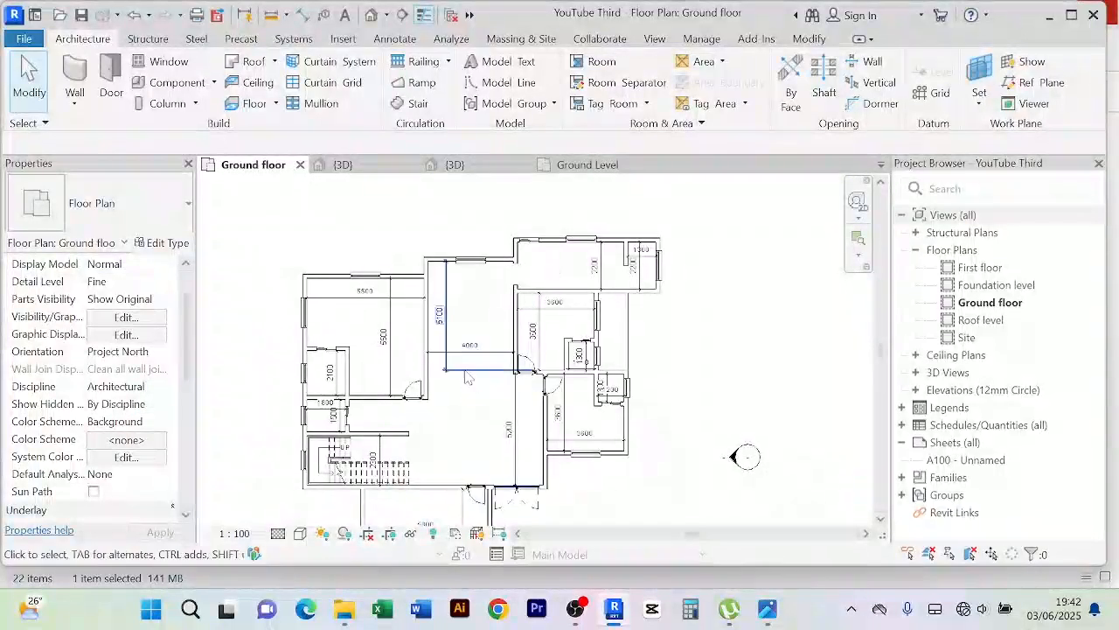
scroll(551, 271, up, 4)
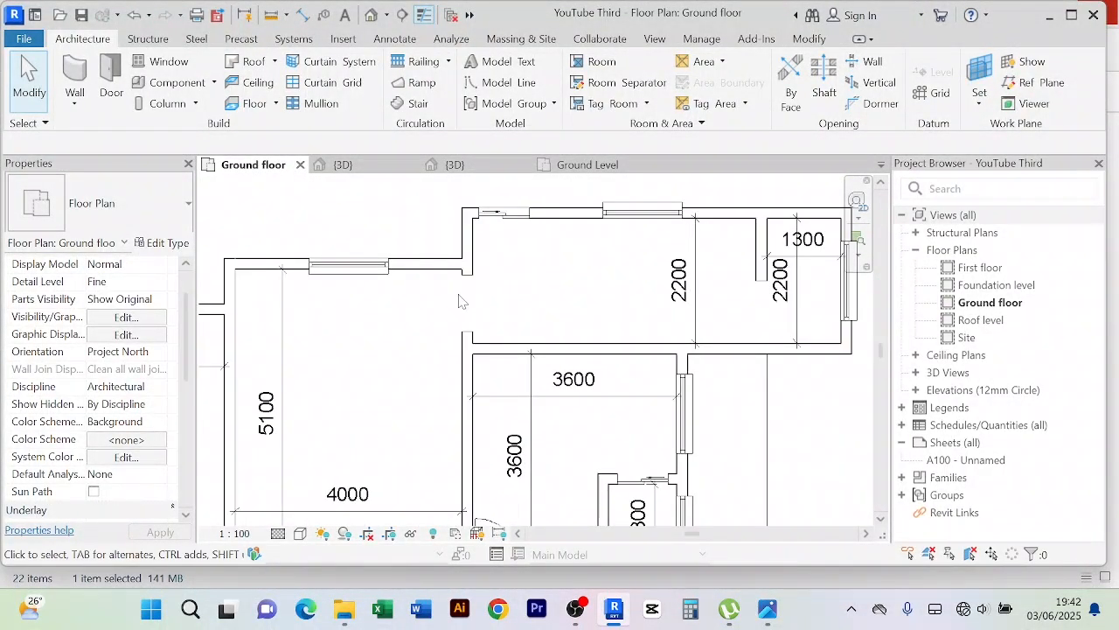
scroll(457, 300, down, 4)
scroll(446, 323, down, 3)
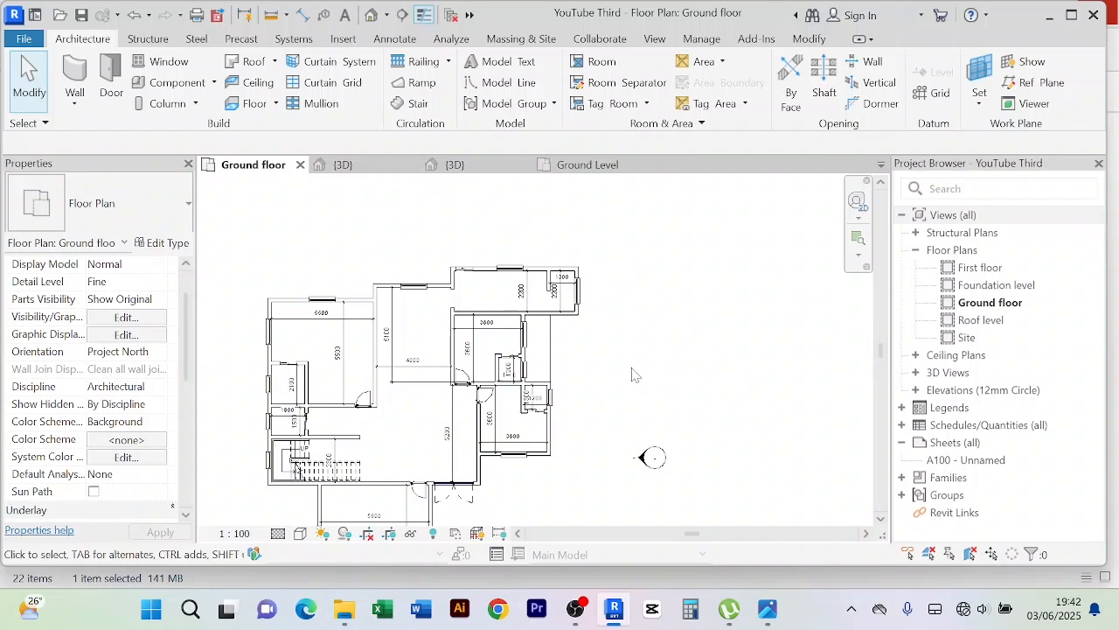
Review the whole ground floor plan, from the 5800 mm wide room to the central hall and staircase
middle_drag(633, 376, 673, 310)
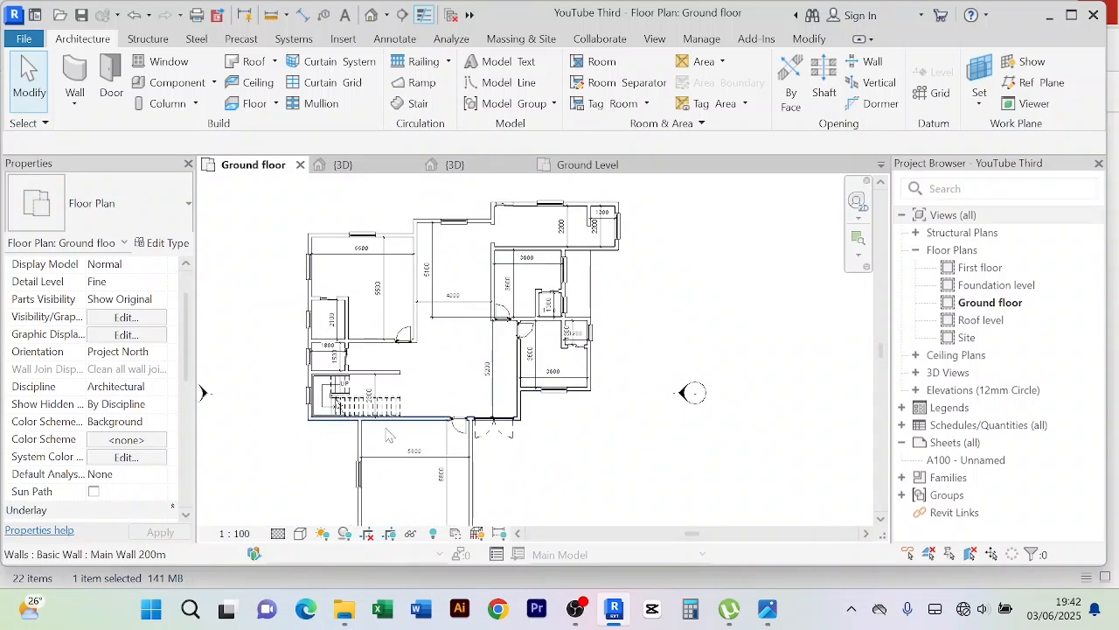
scroll(437, 389, down, 1)
middle_drag(438, 387, 466, 346)
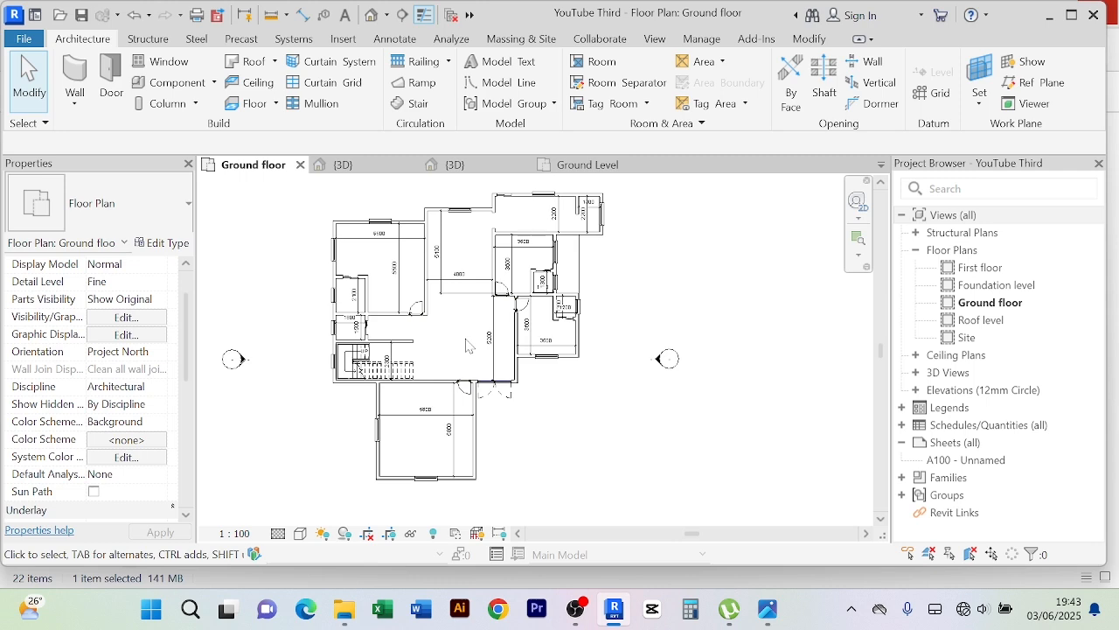
scroll(468, 343, up, 2)
scroll(470, 336, down, 2)
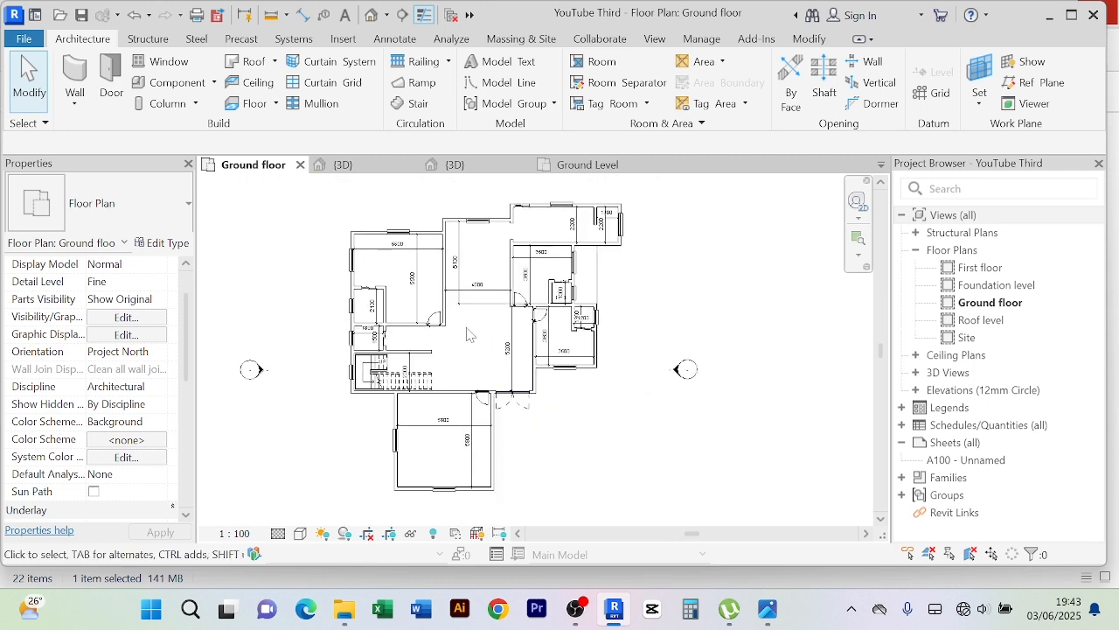
scroll(470, 335, up, 2)
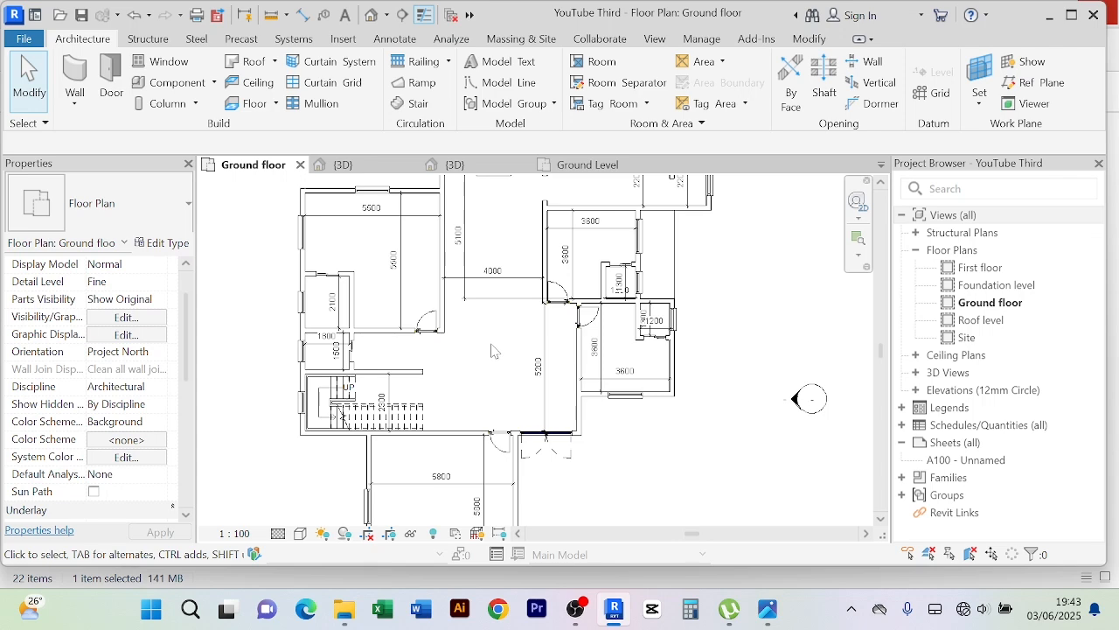
scroll(492, 351, down, 2)
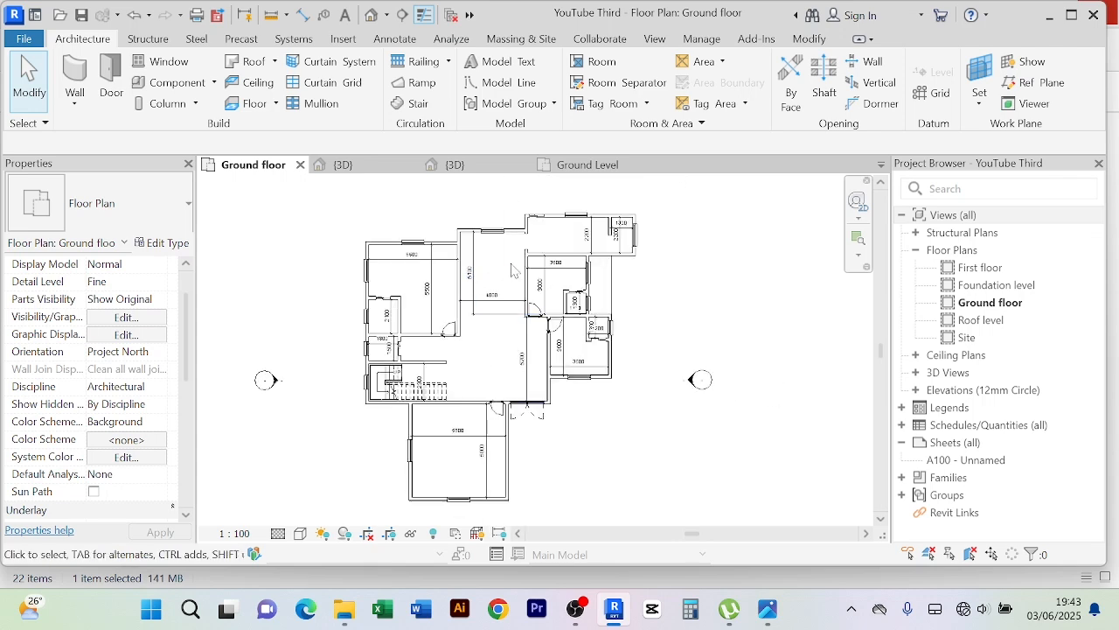
Examine the 3600 mm bedroom with its small bathroom and the adjoining 4000 mm wide room within the overall ground floor layout
scroll(554, 328, up, 4)
scroll(554, 328, down, 4)
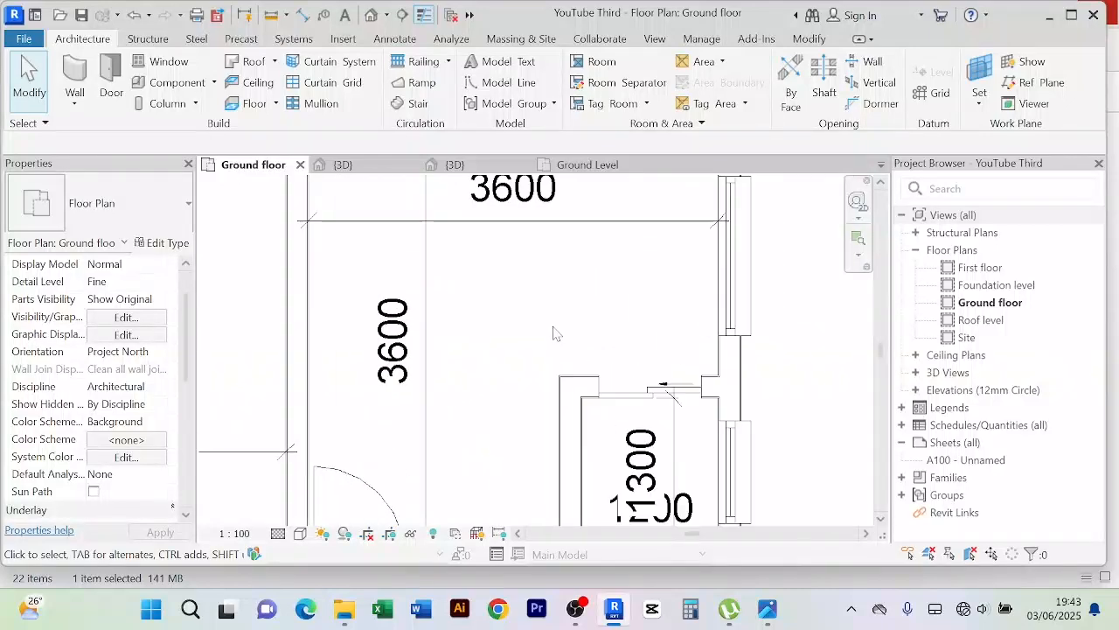
scroll(673, 348, up, 1)
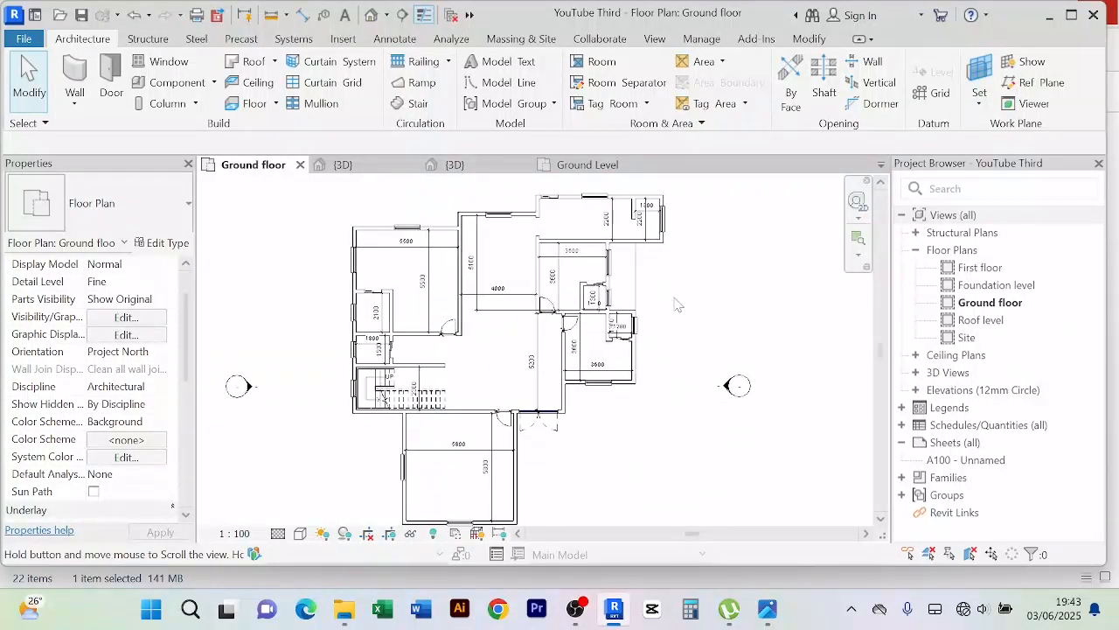
scroll(504, 271, up, 1)
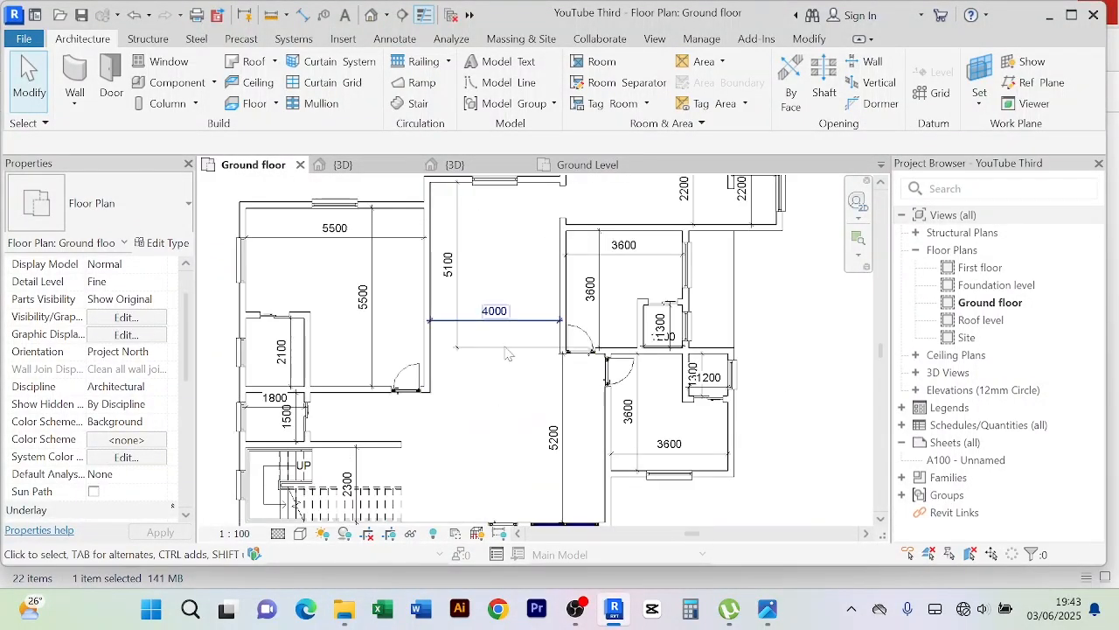
scroll(505, 348, down, 2)
scroll(503, 333, up, 4)
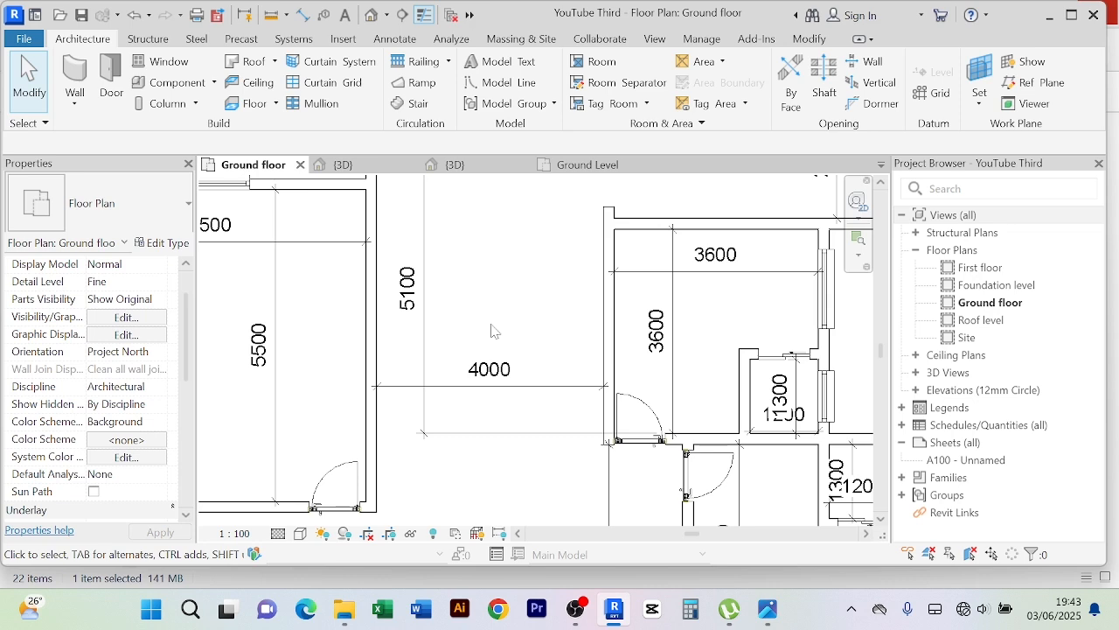
scroll(492, 330, down, 5)
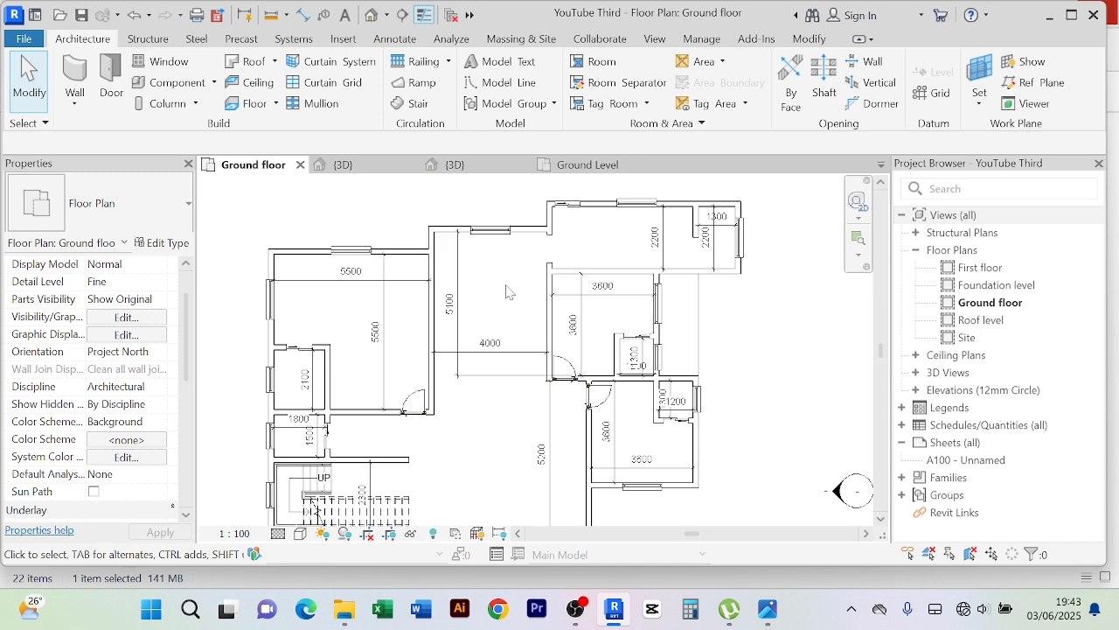
middle_drag(503, 398, 495, 338)
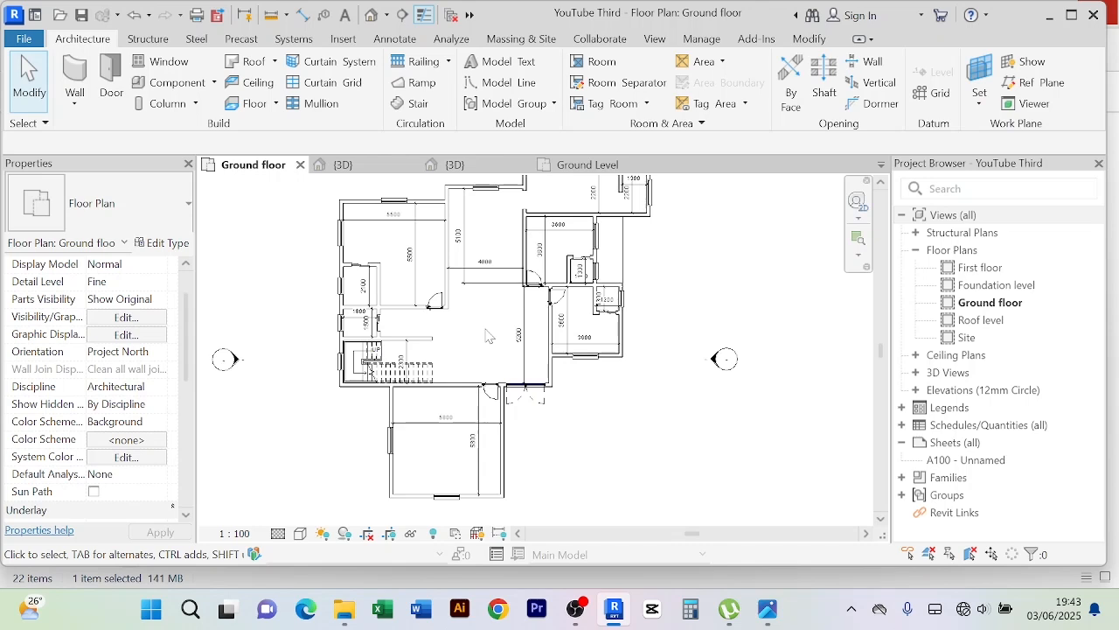